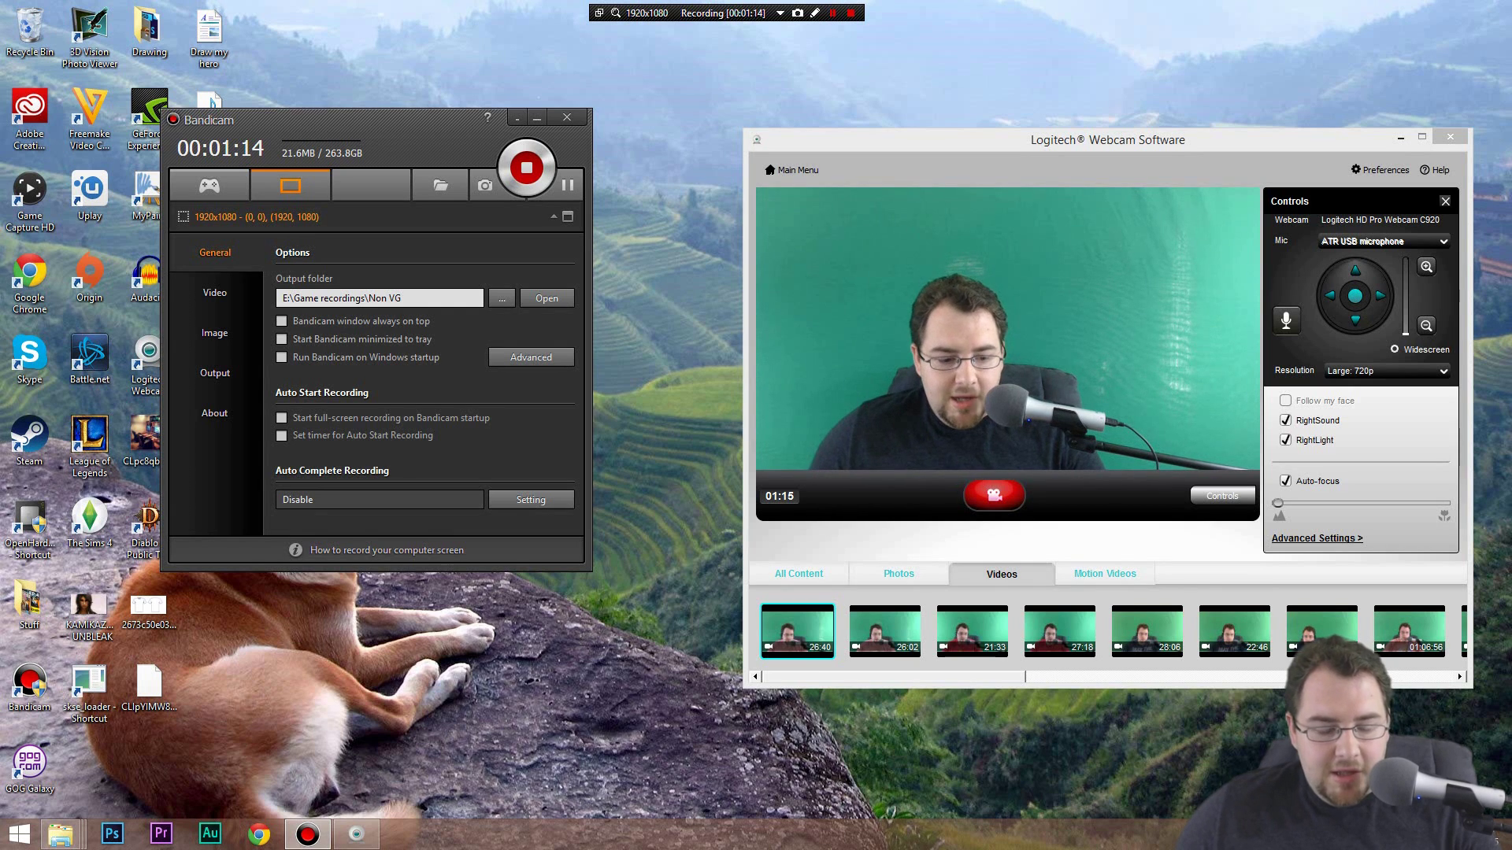
Launch Premiere Pro and create a new project named VG 53 in the default location
drag(339, 120, 262, 106)
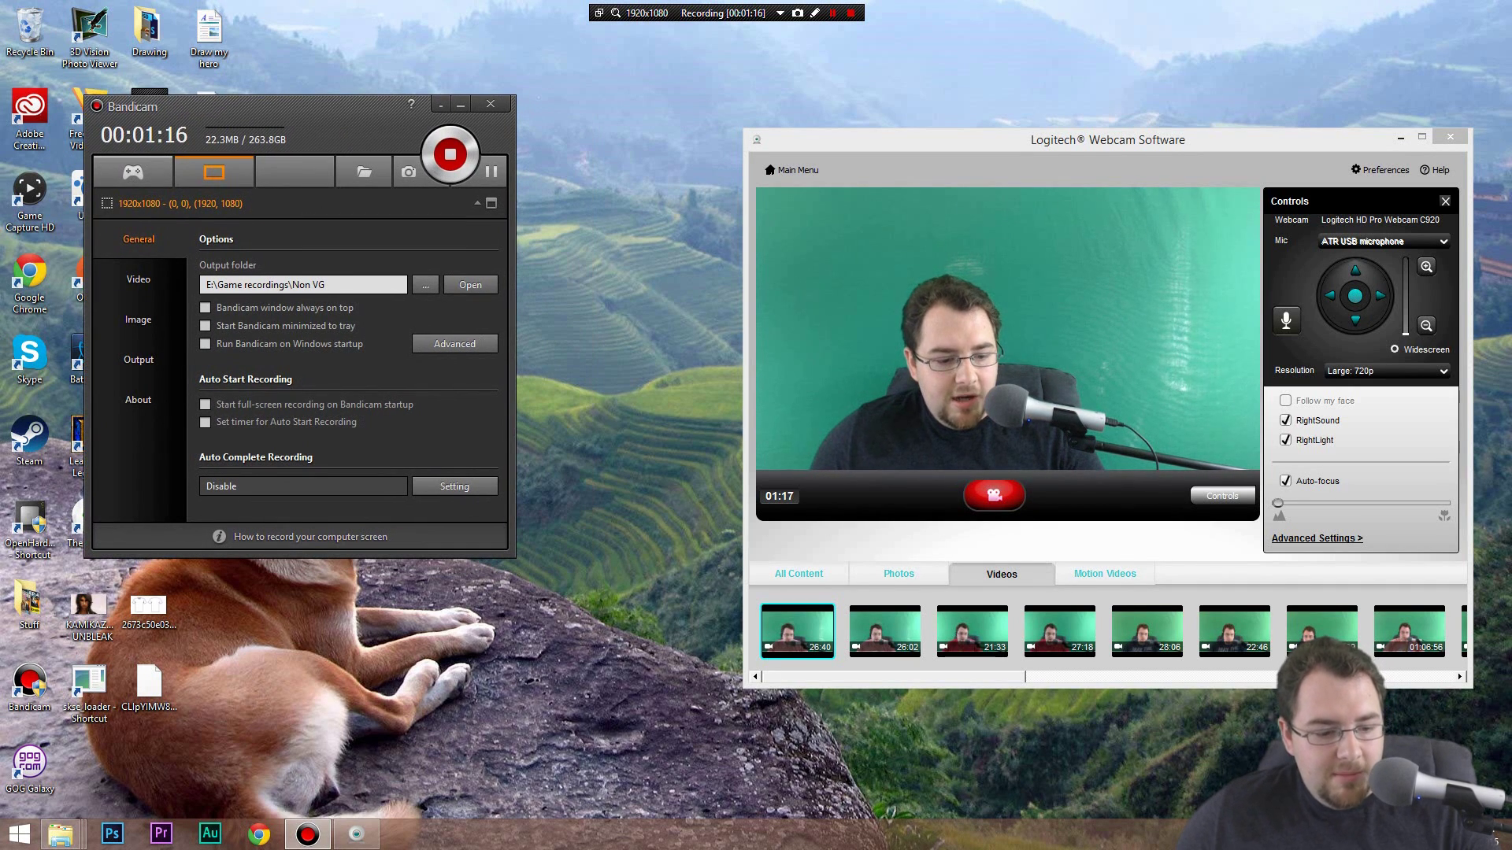
mouse_move(60, 834)
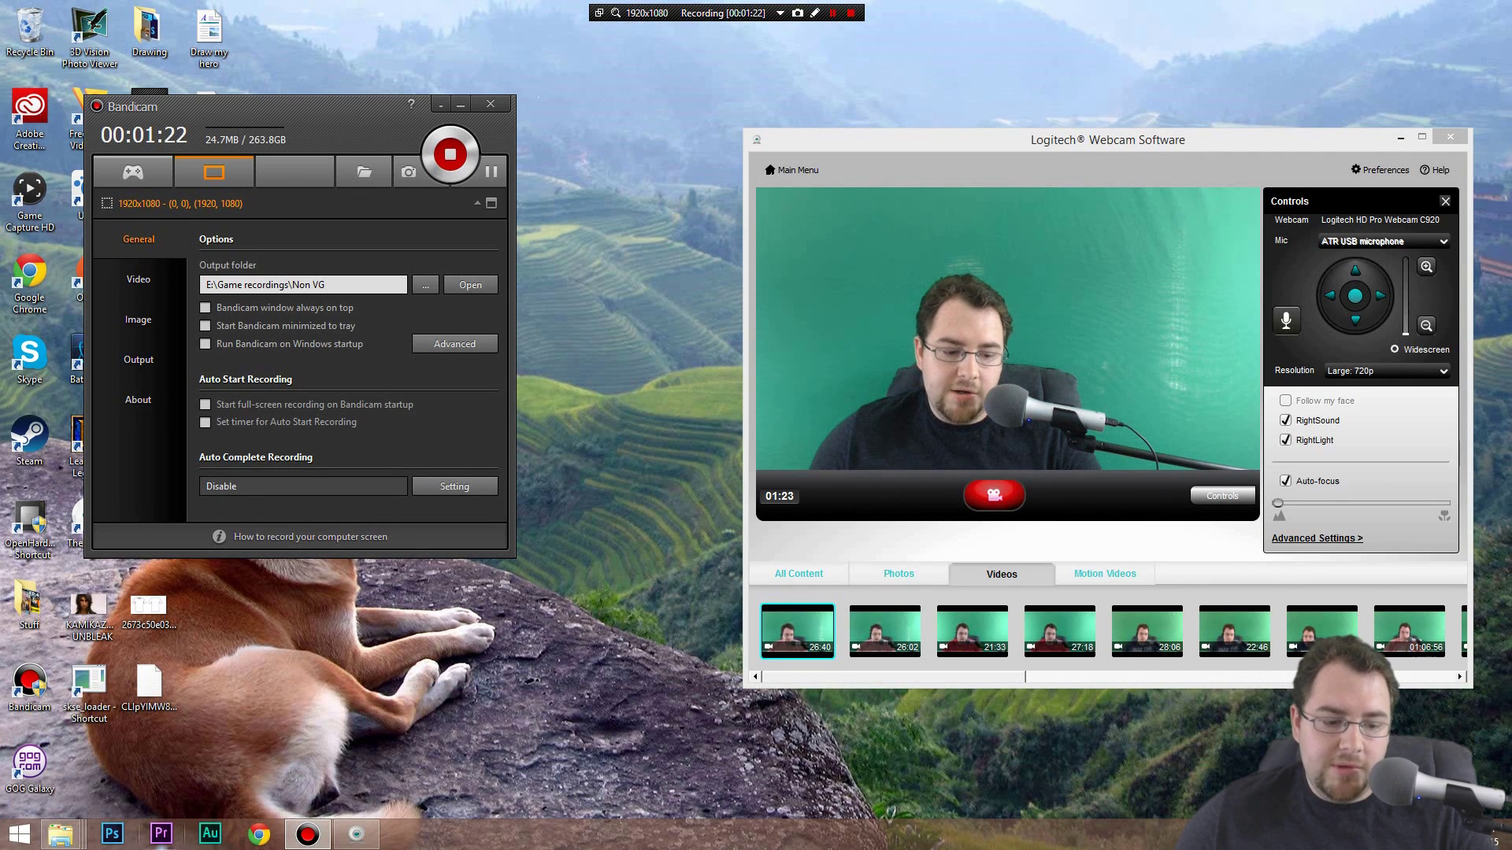
click(161, 833)
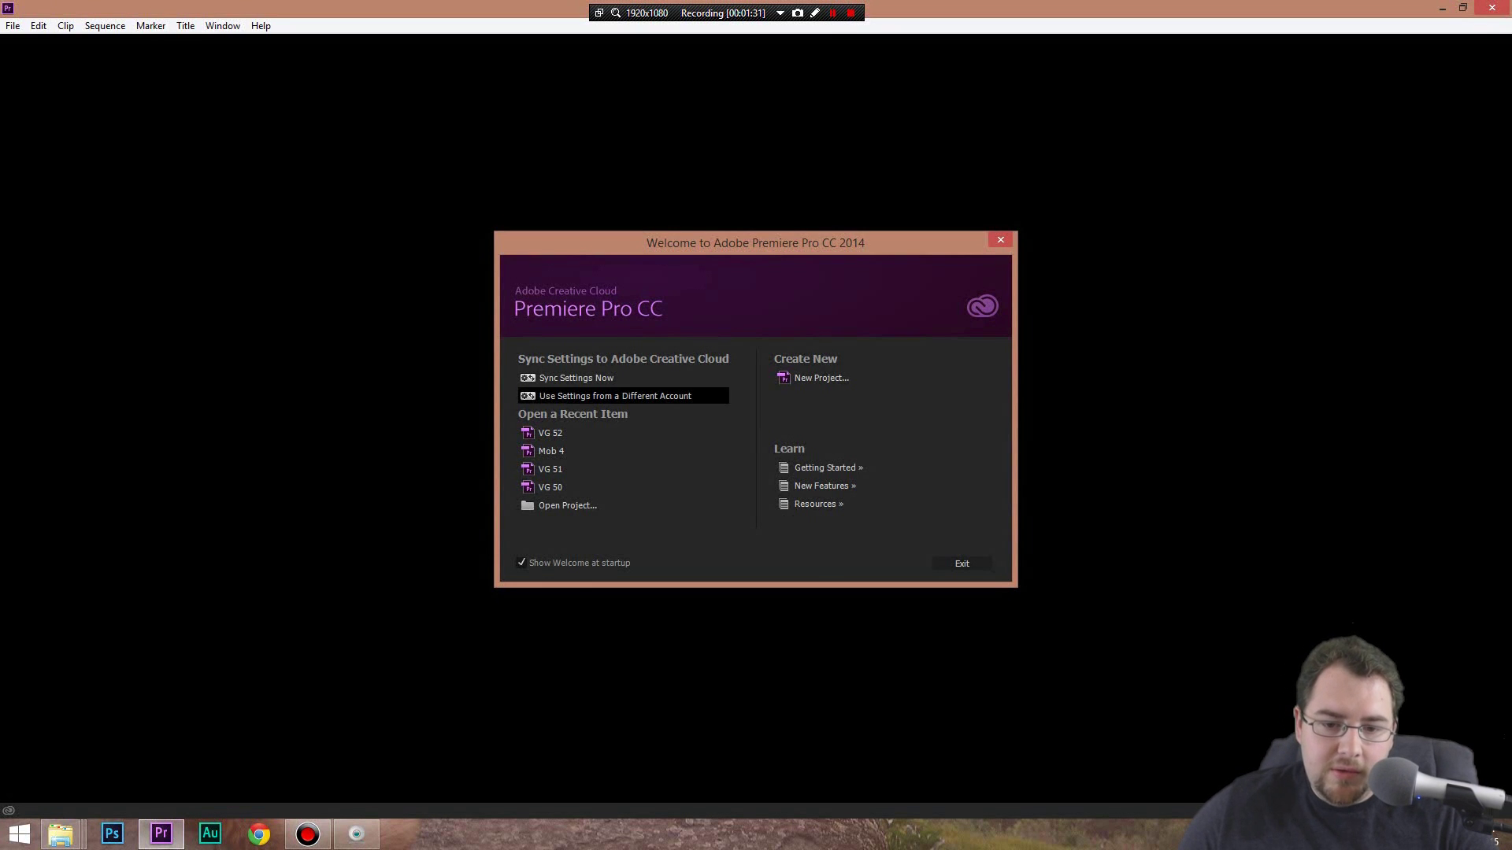
click(821, 378)
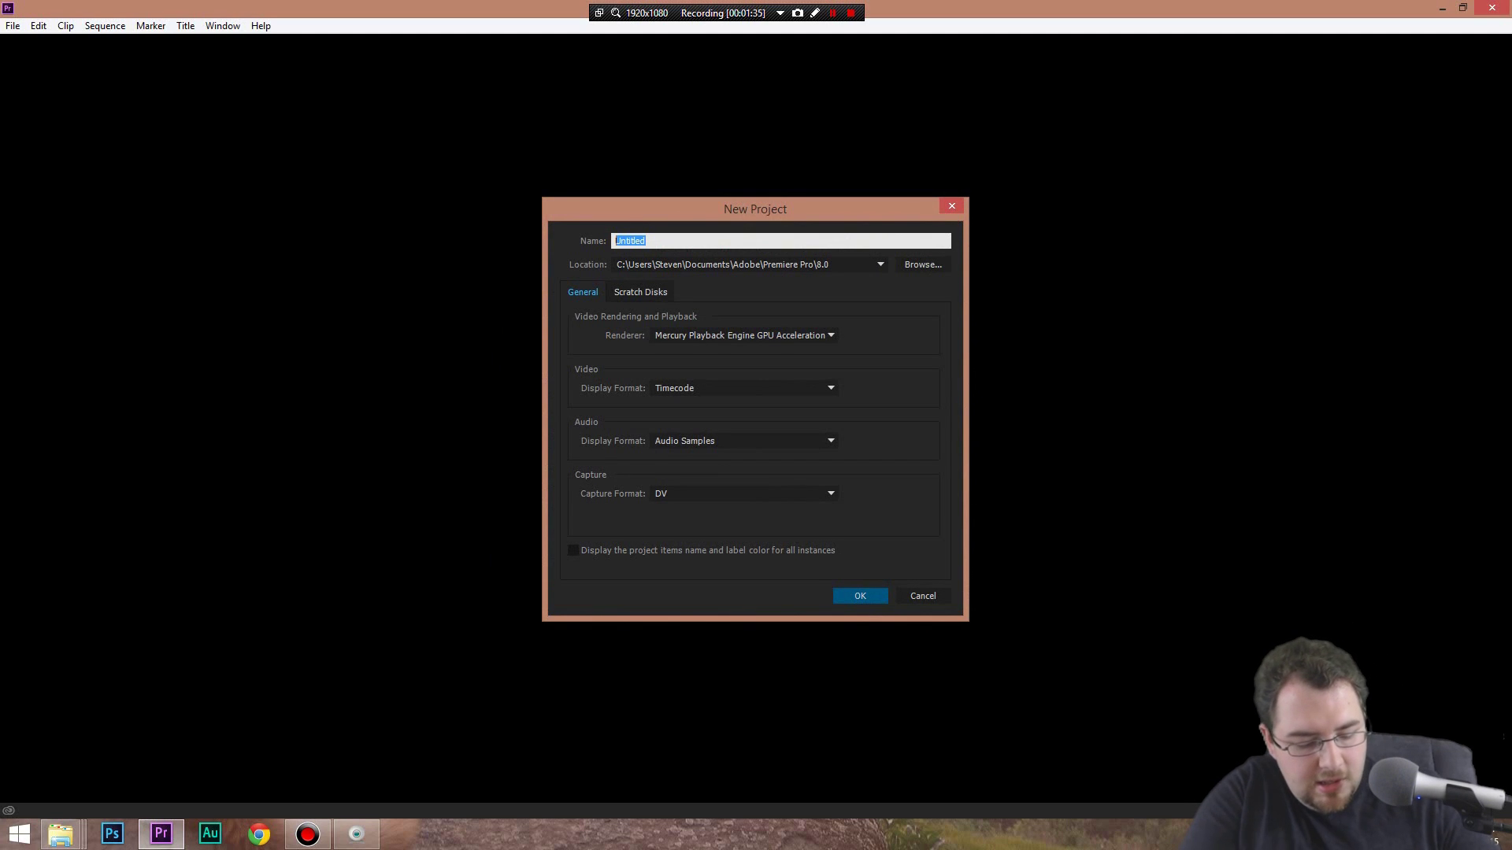
text(VG )
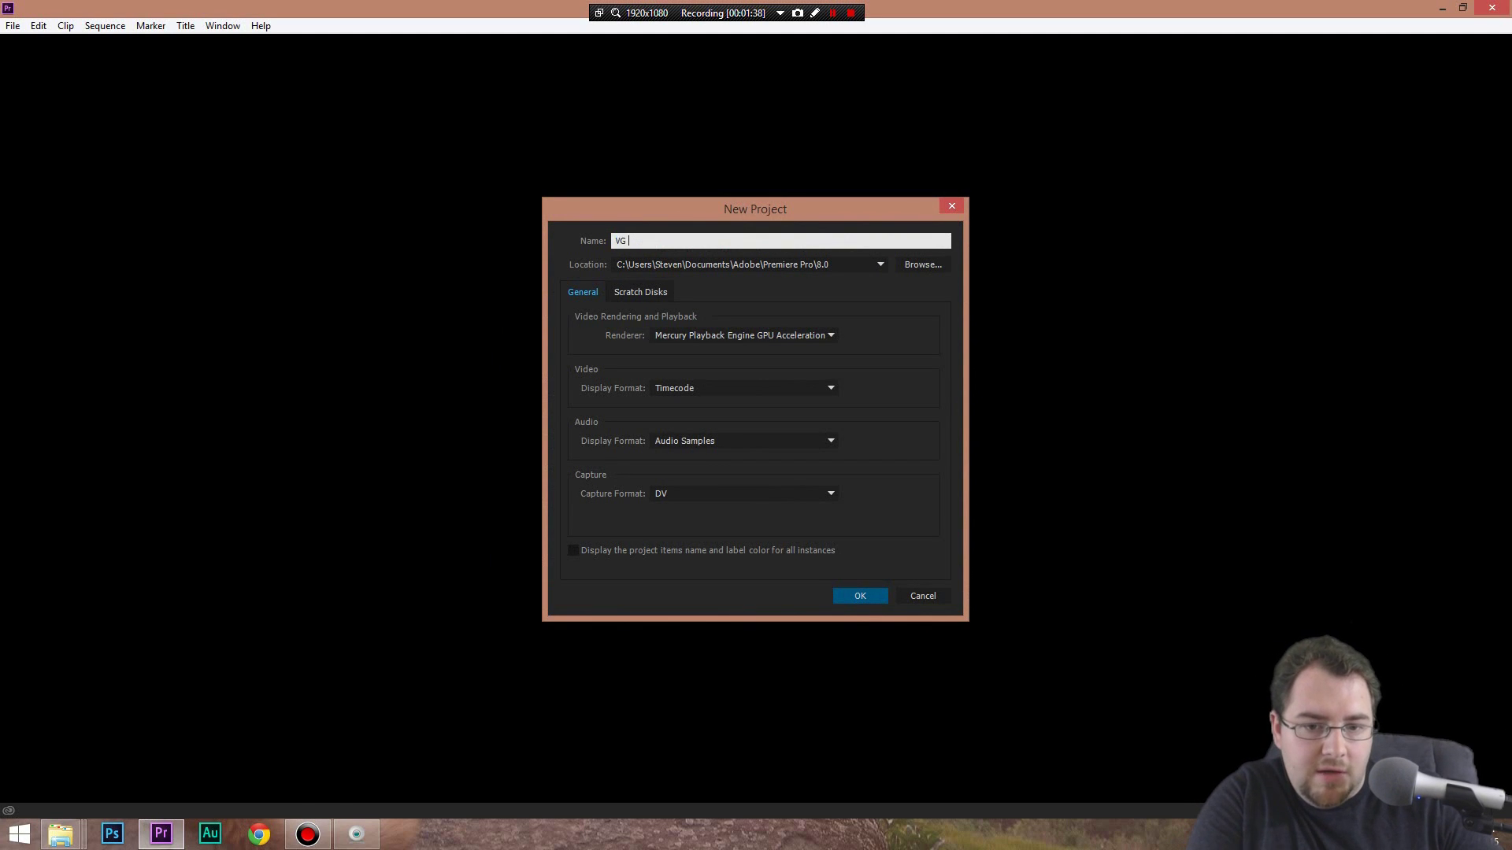
text(53)
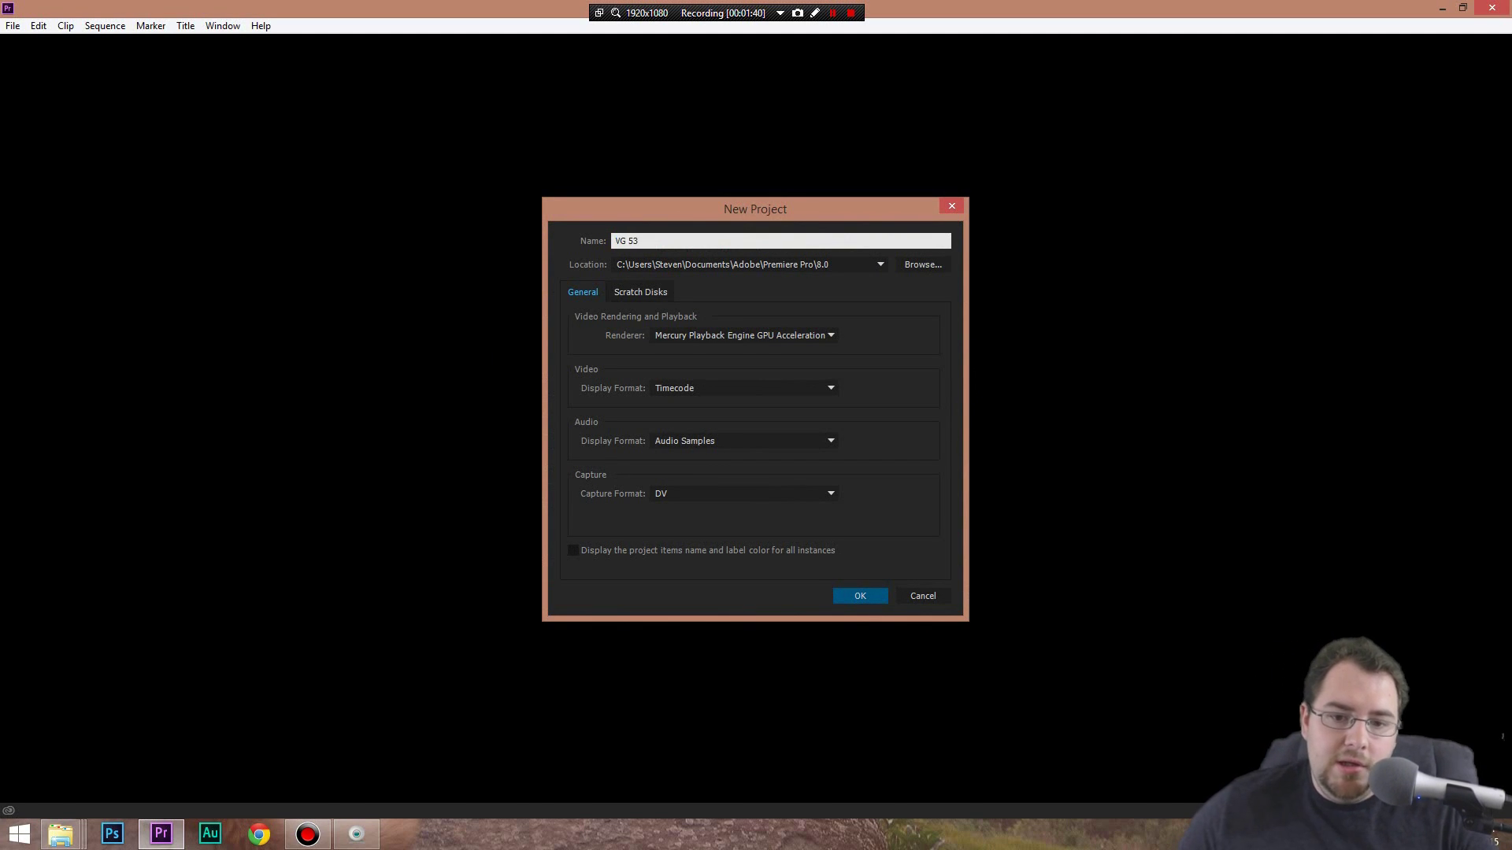
key(Return)
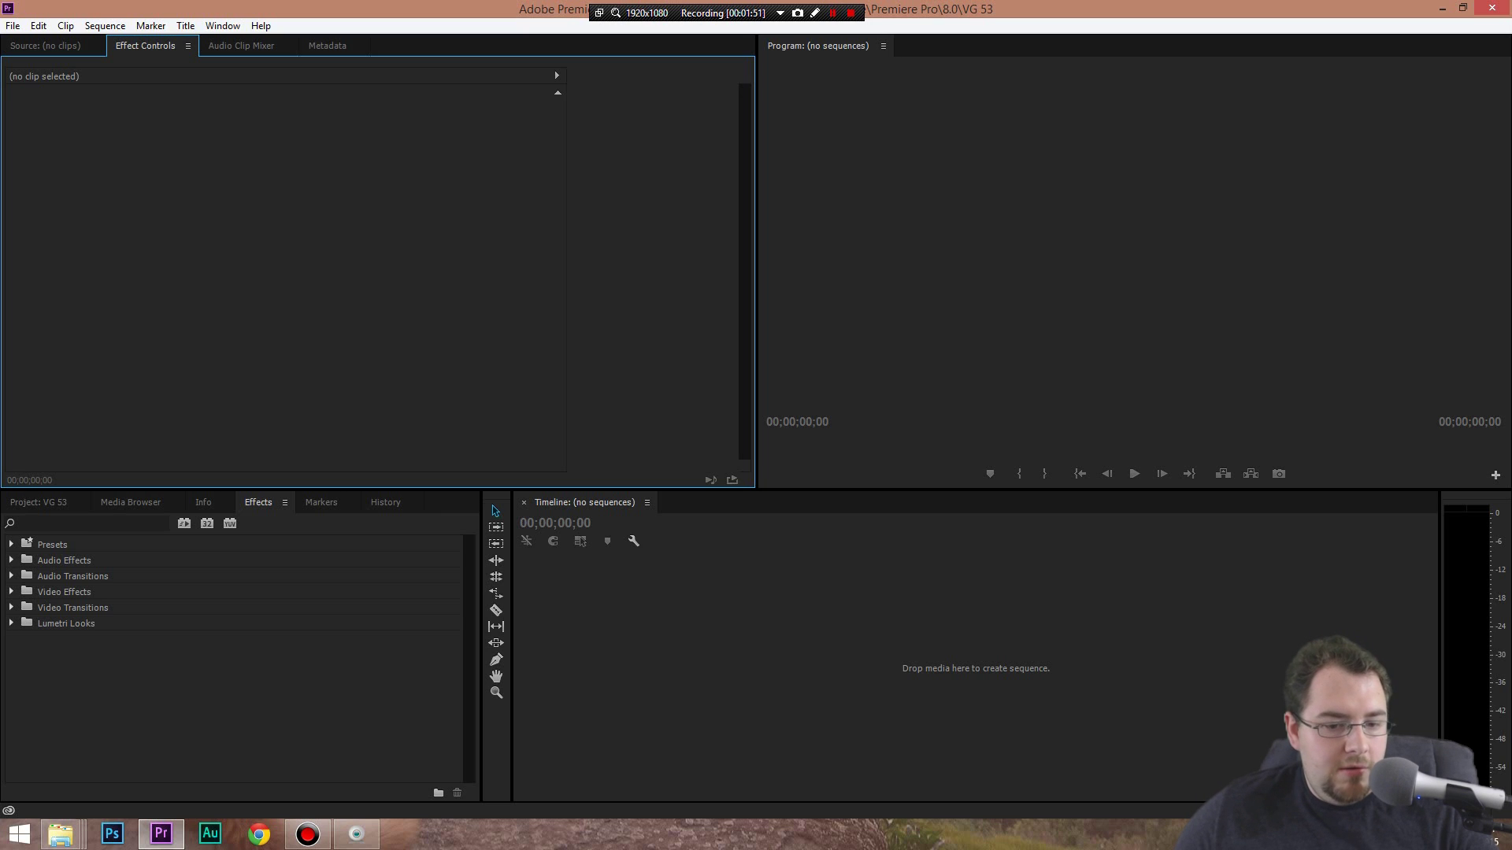
Import the FirstBlood, Intro and outro videos from the Vid edit Stuff folder into the project
key(shift+1)
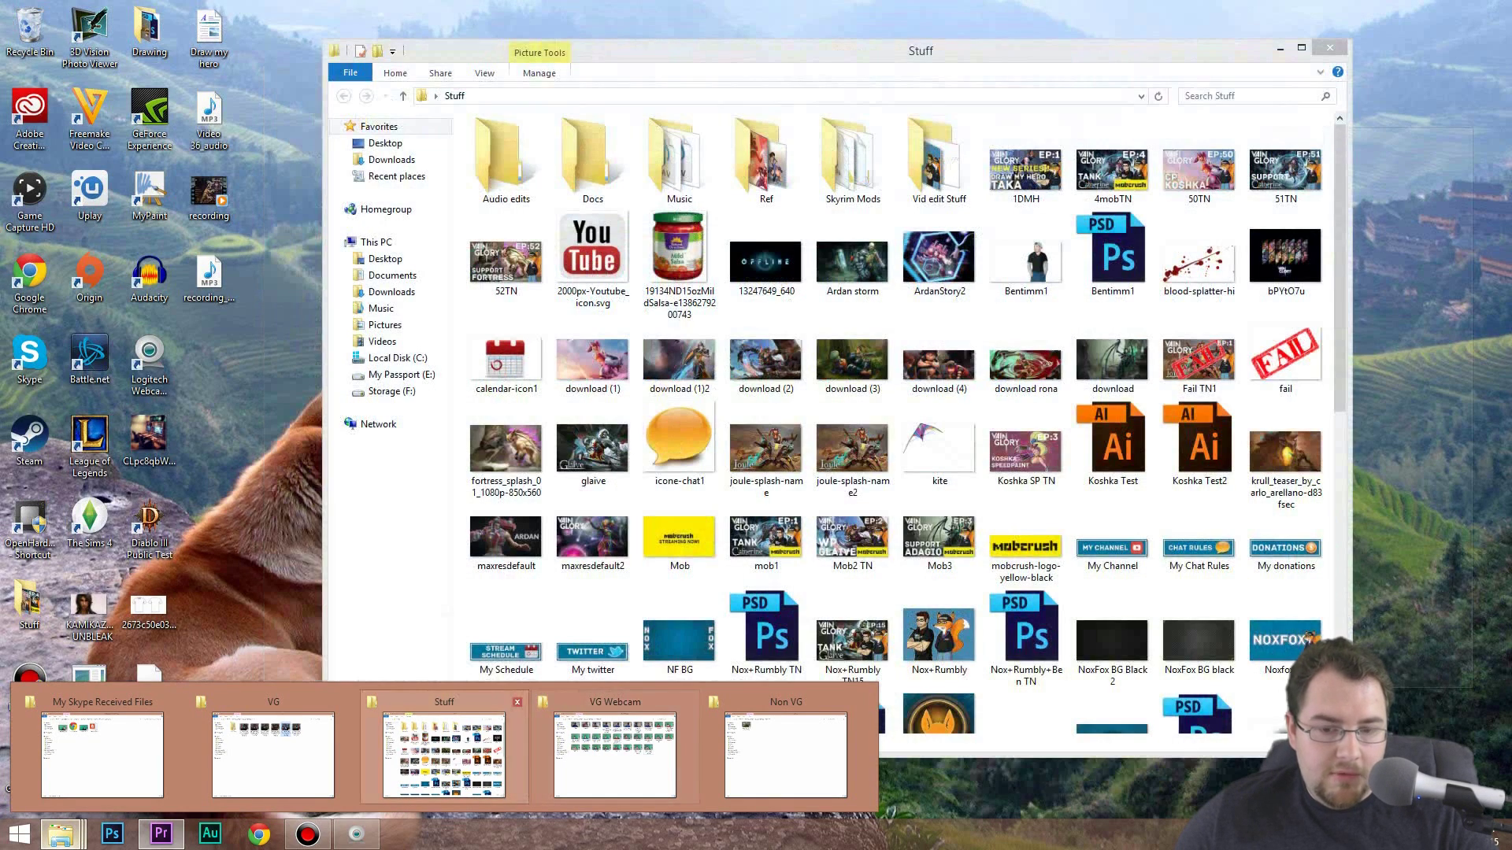
click(444, 754)
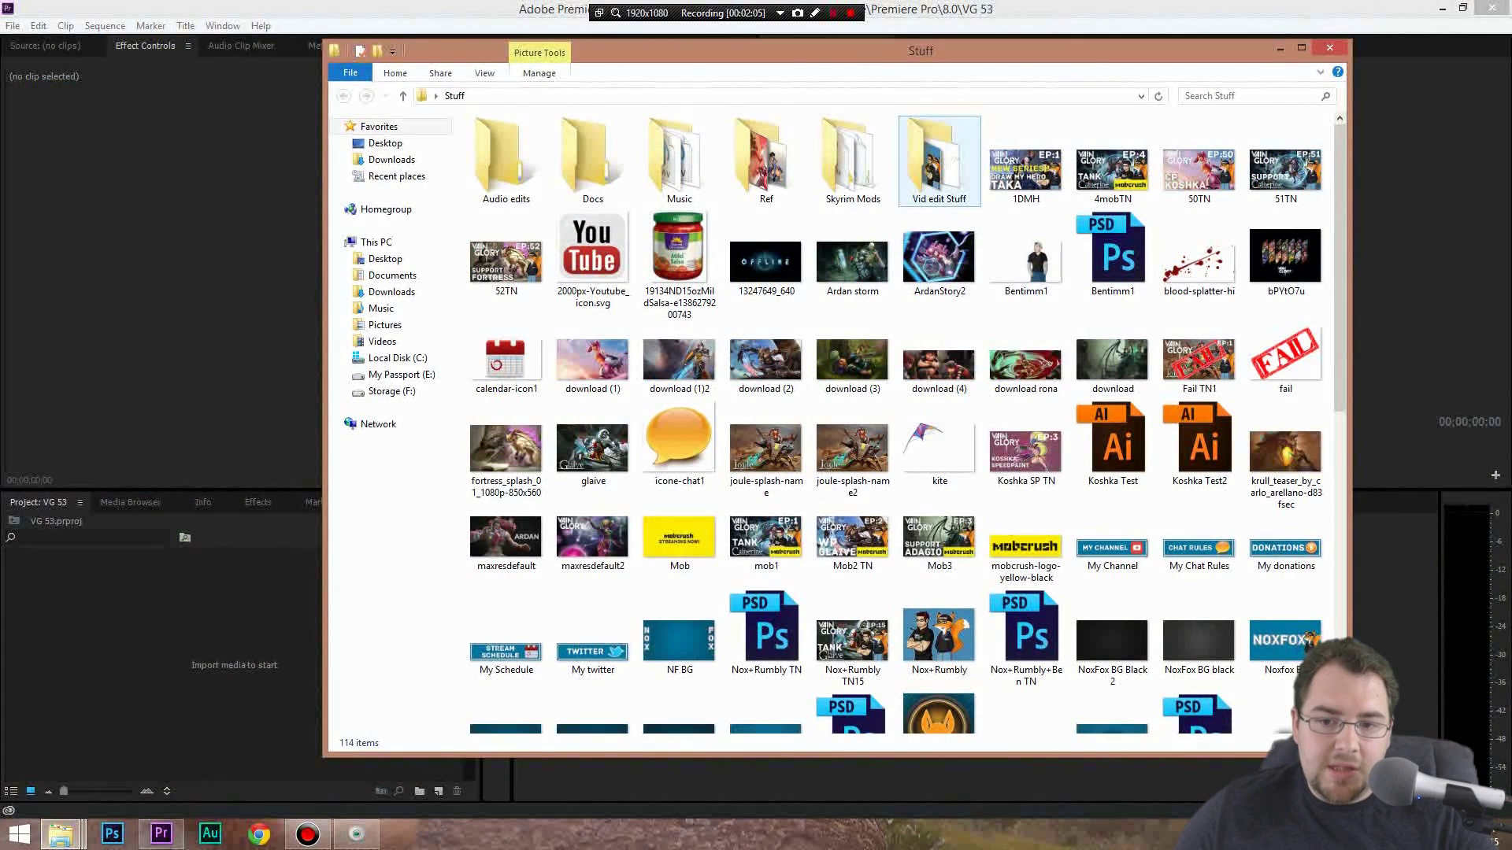
double_click(939, 165)
drag(955, 251, 115, 626)
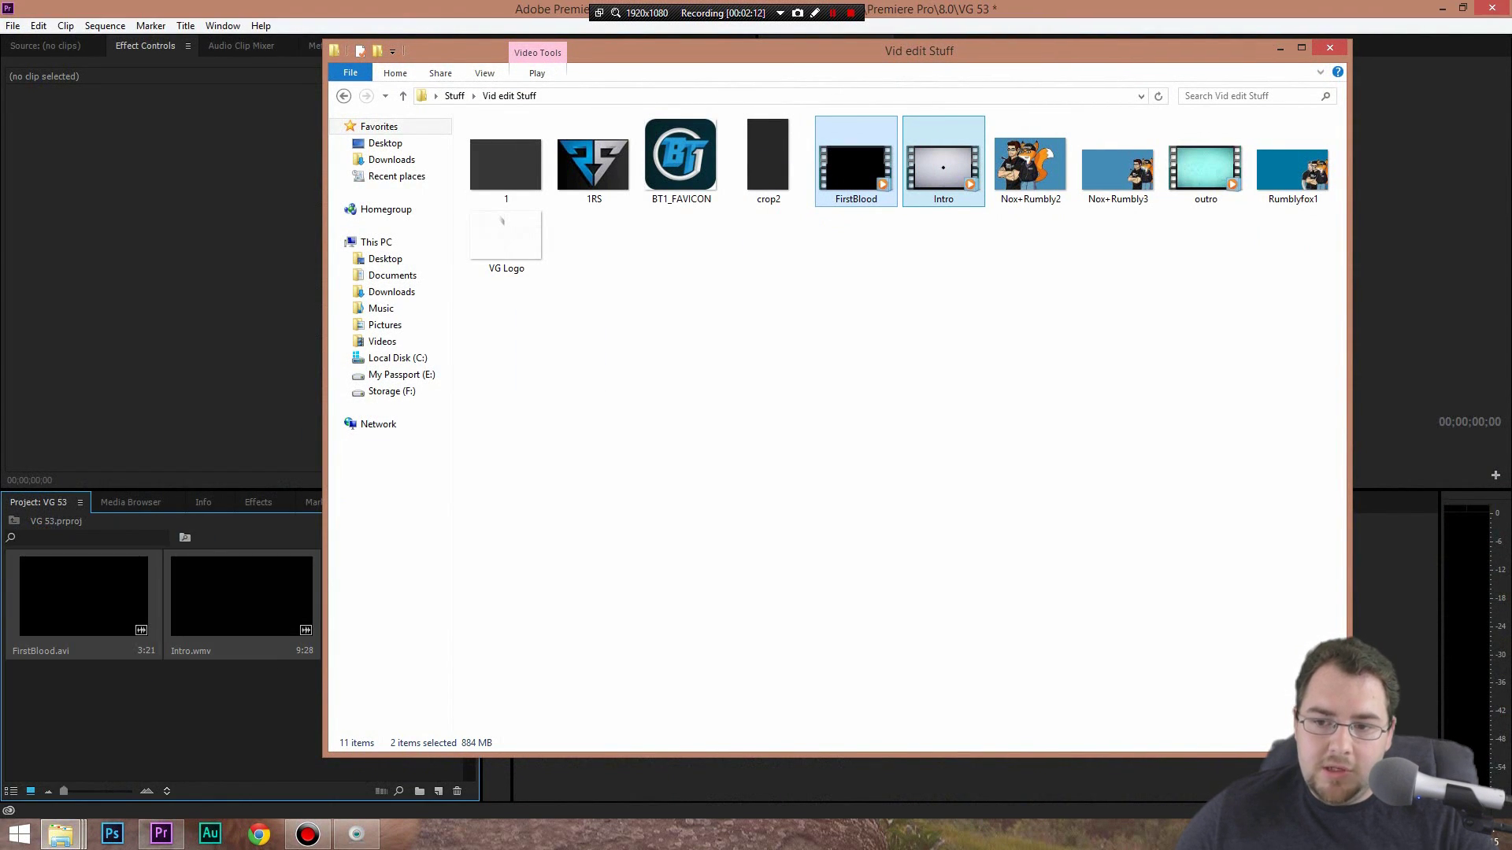
click(906, 275)
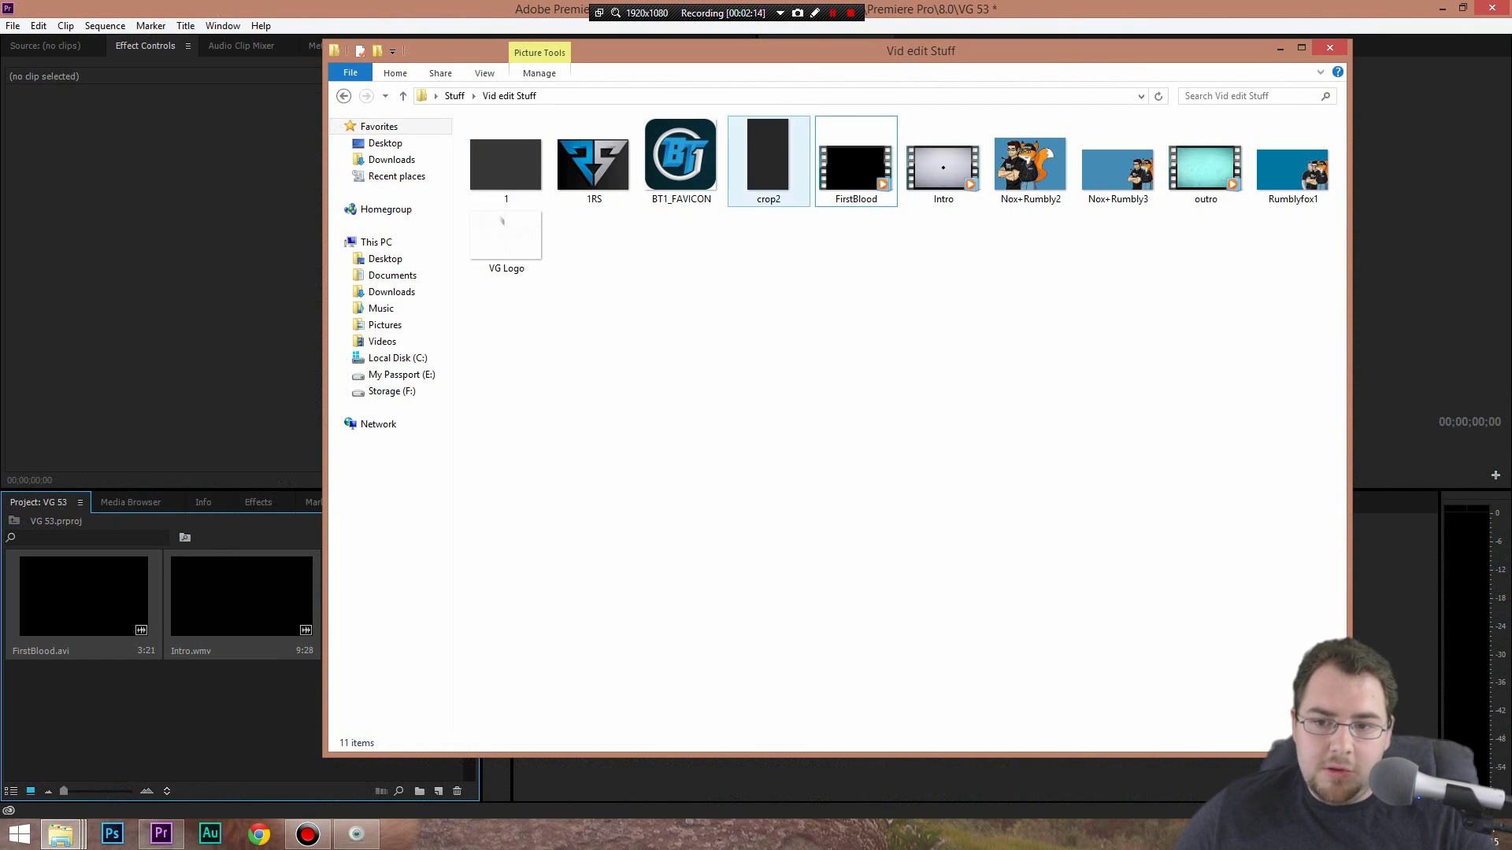
drag(1214, 258, 250, 708)
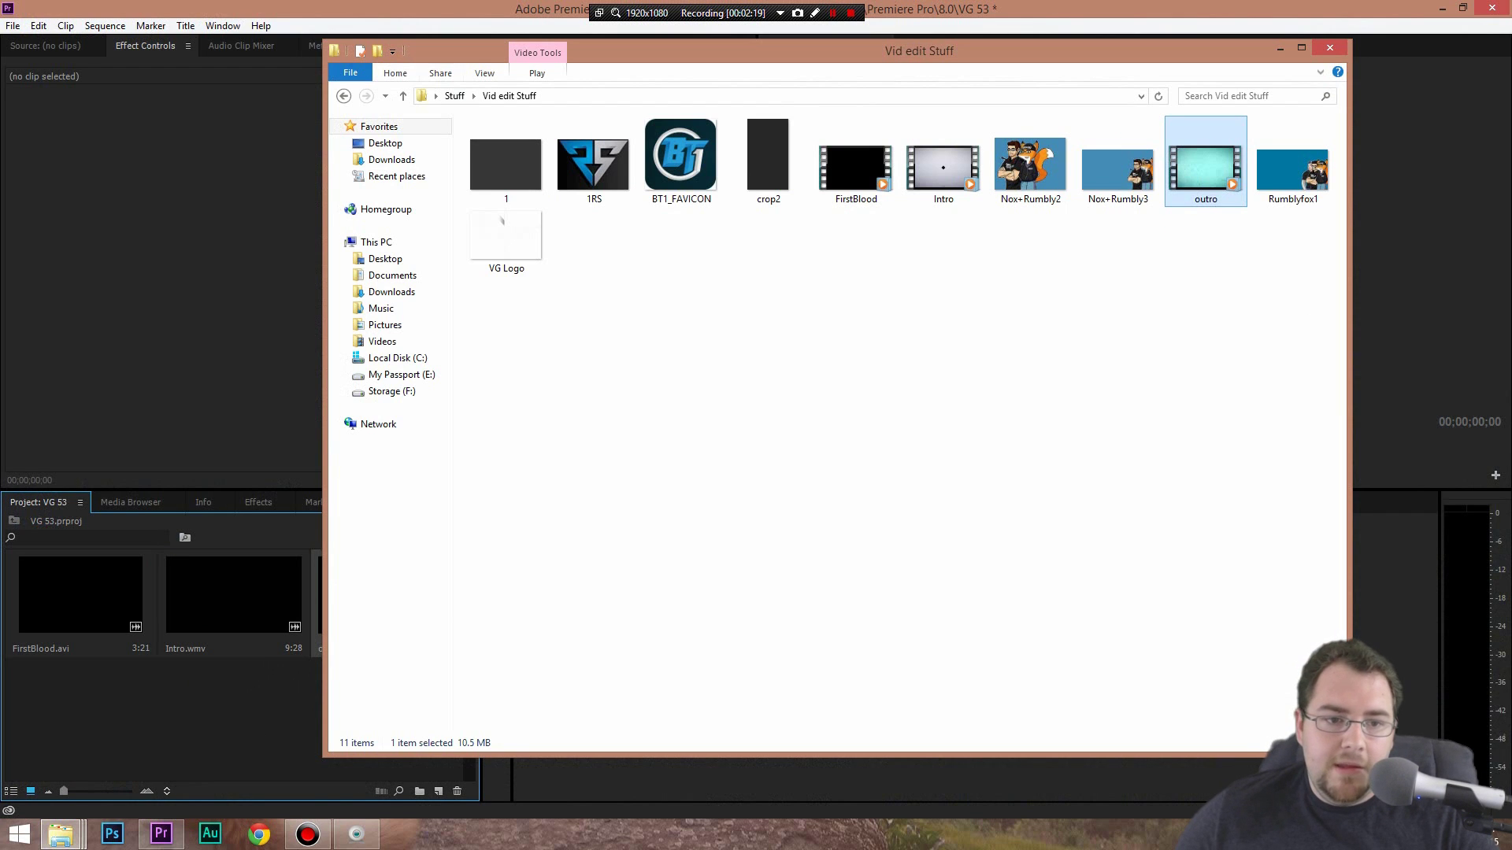
Preview the NoxFox BG Black 2 image in the Stuff folder and import it into the project
click(344, 95)
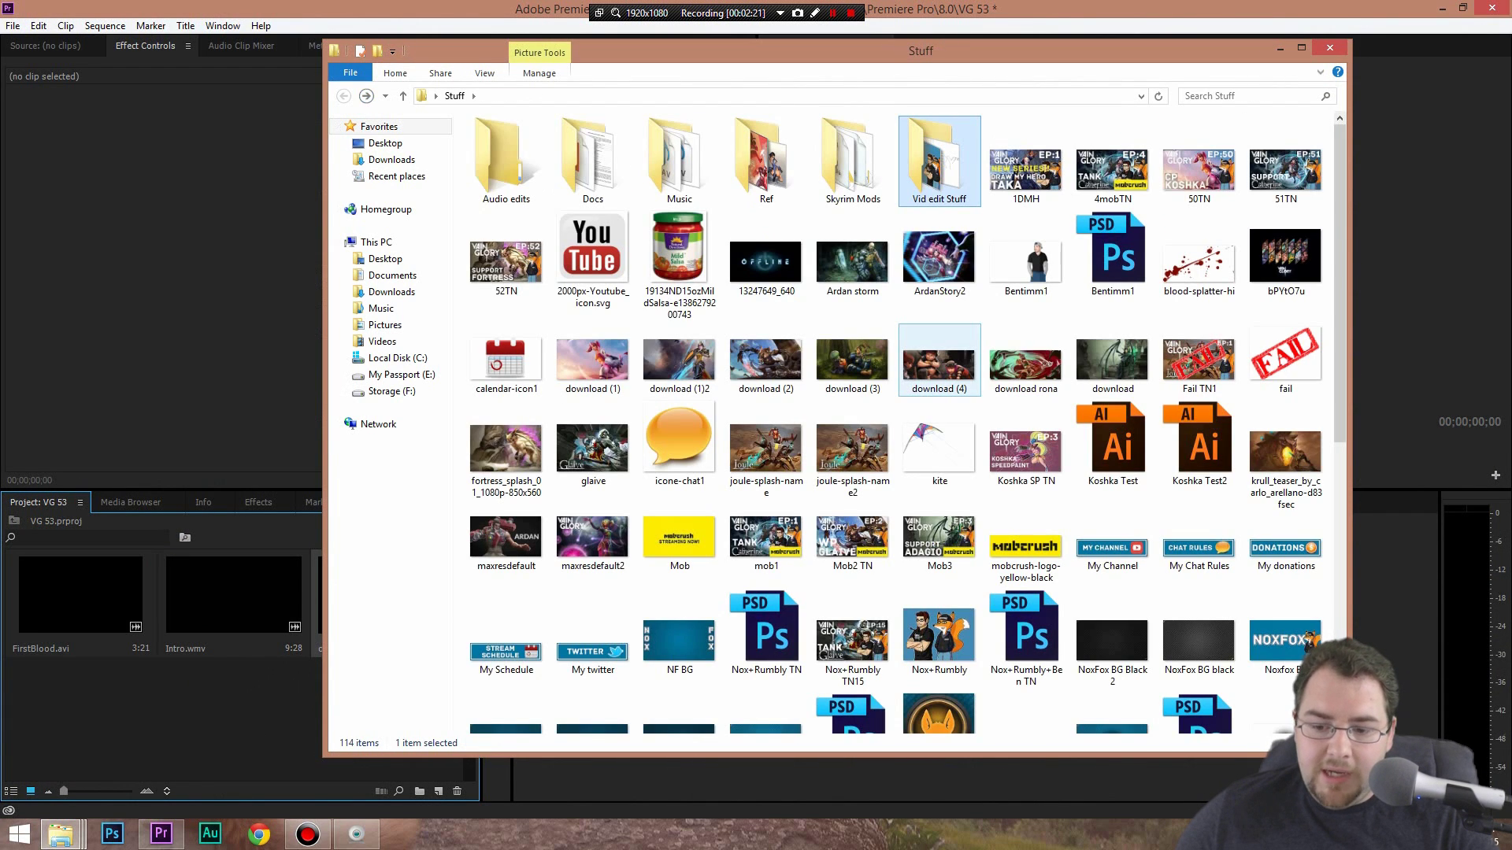
click(1113, 641)
scroll(1026, 464, down, 6)
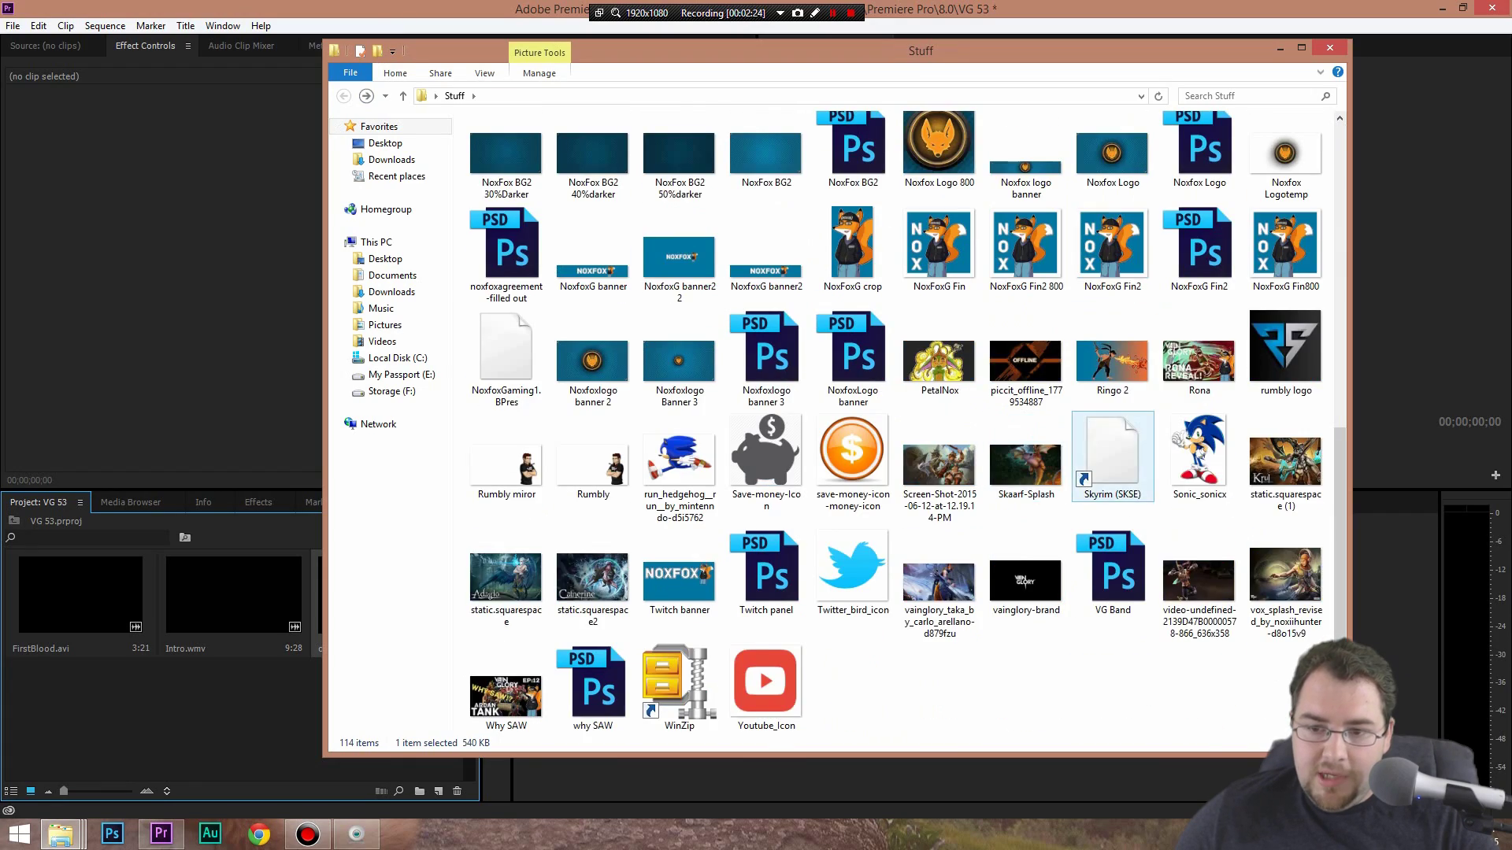
scroll(1026, 464, up, 6)
double_click(1112, 236)
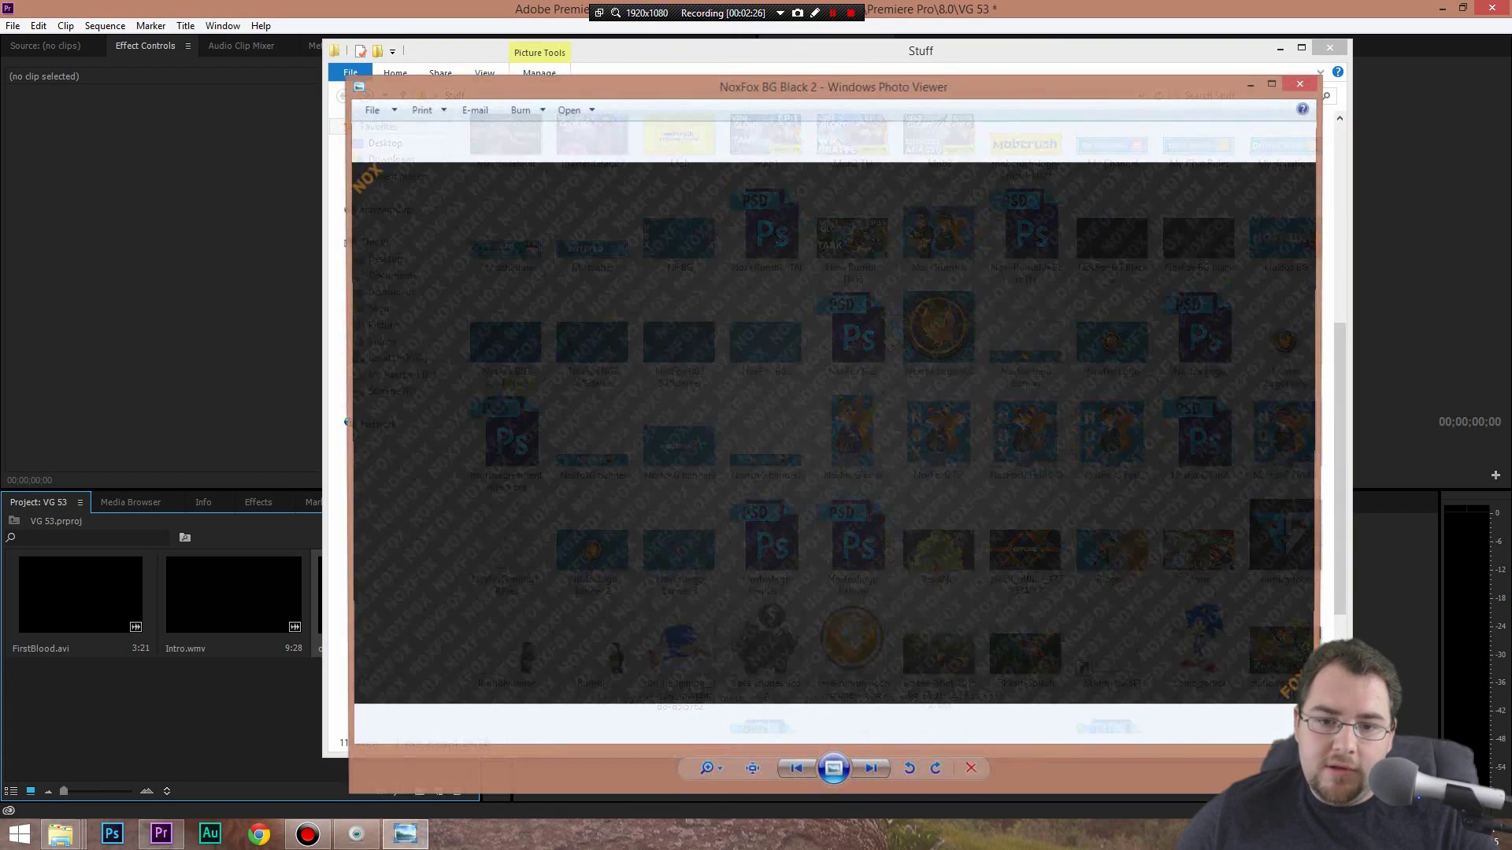
click(1298, 85)
drag(1112, 236, 197, 685)
scroll(937, 315, up, 4)
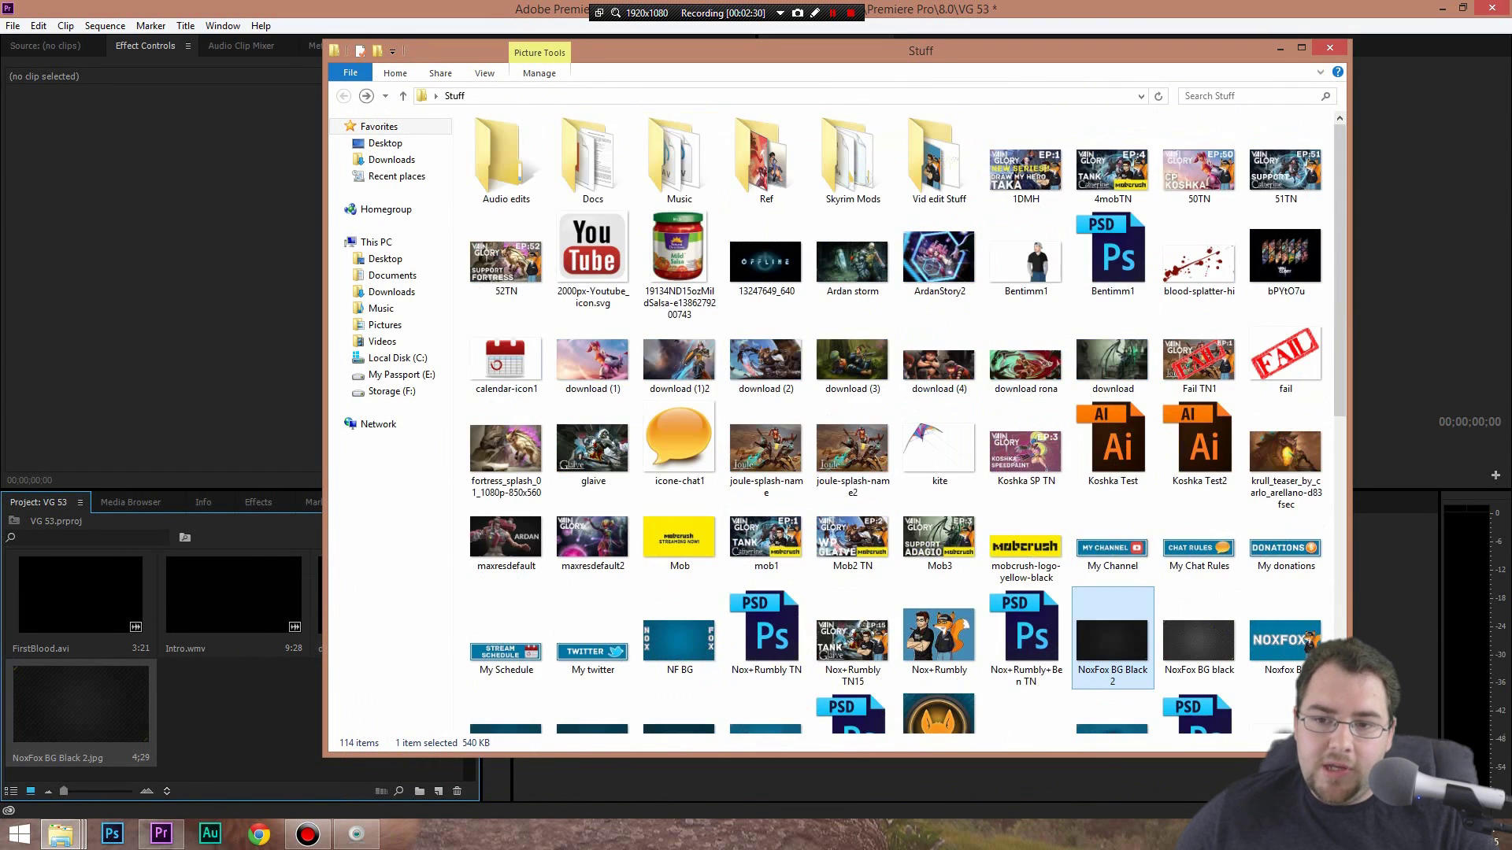
click(1280, 49)
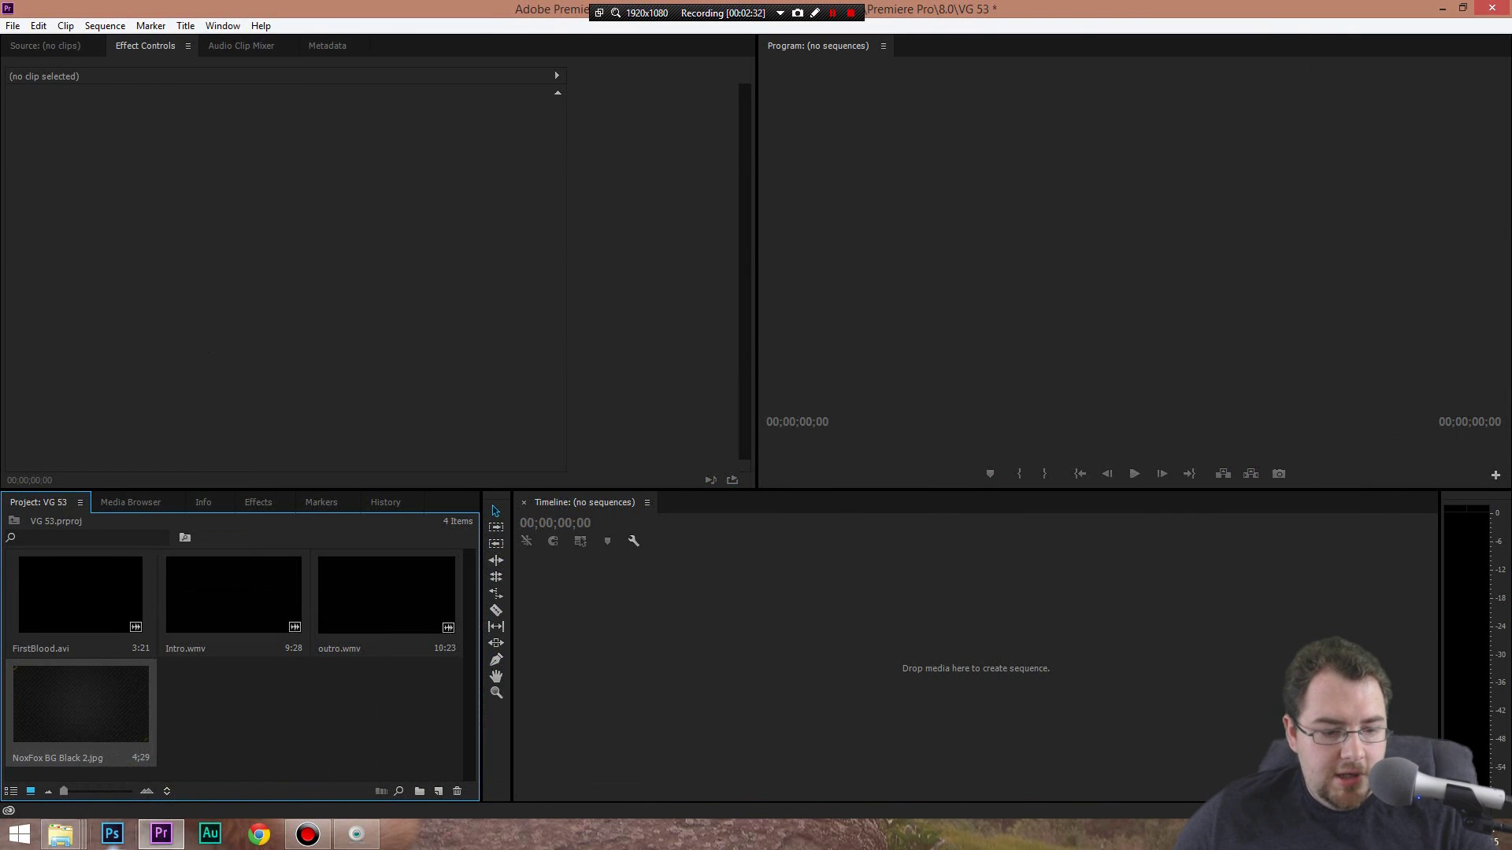
click(61, 835)
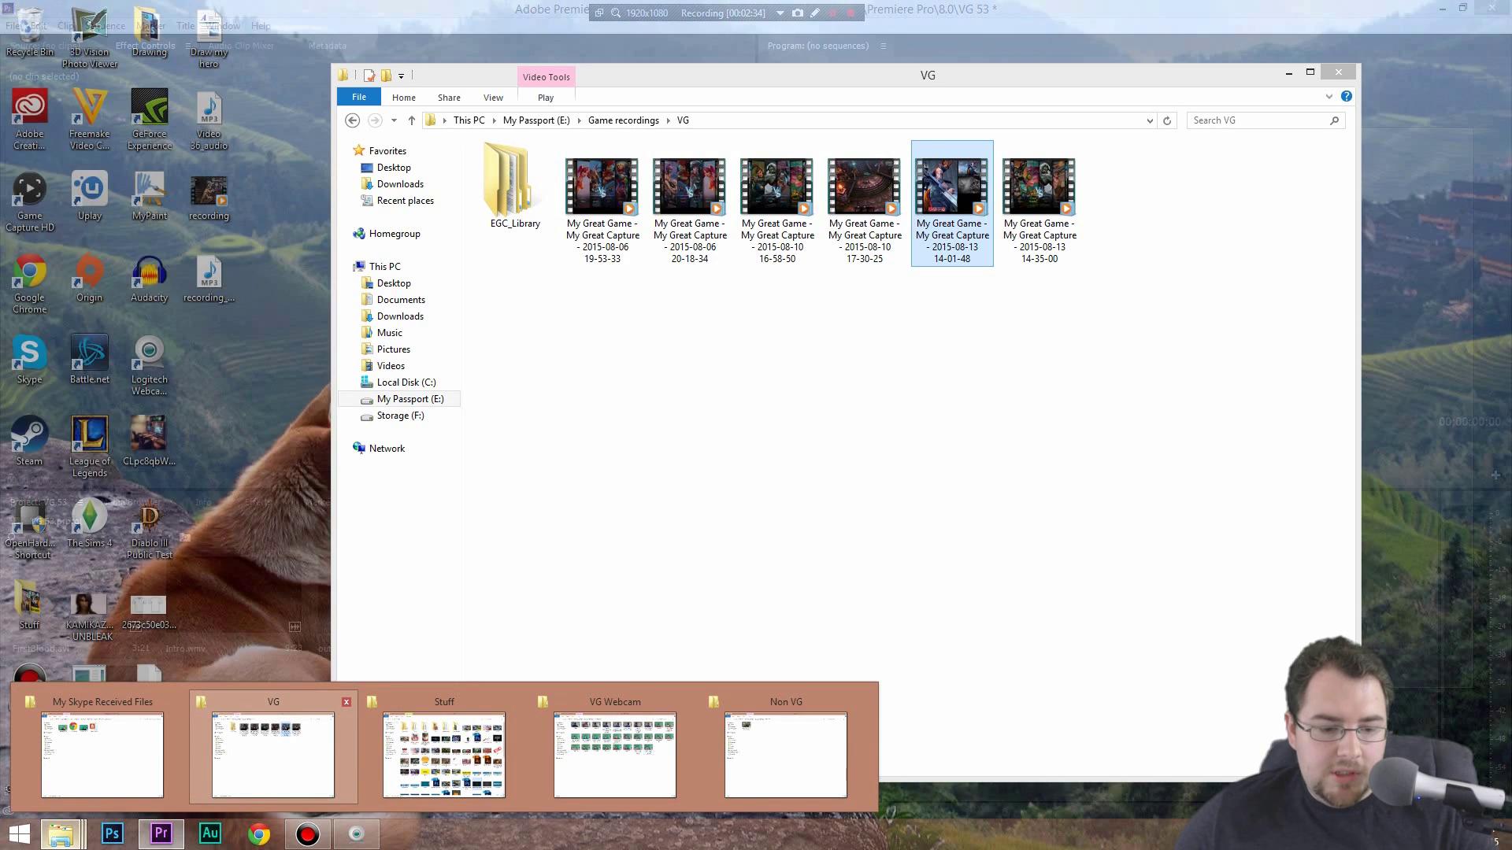
click(273, 755)
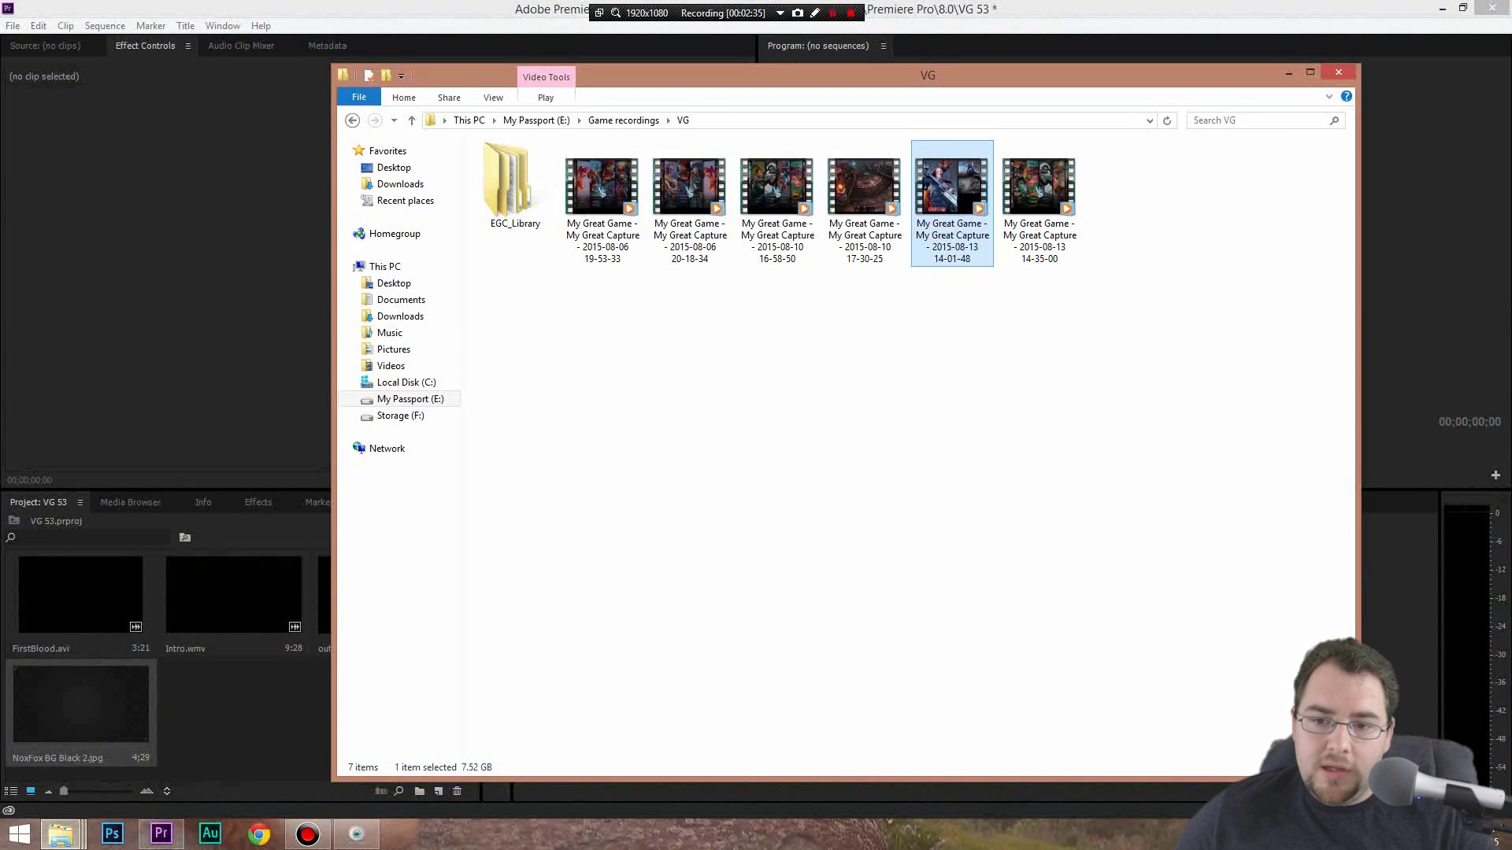
click(1102, 346)
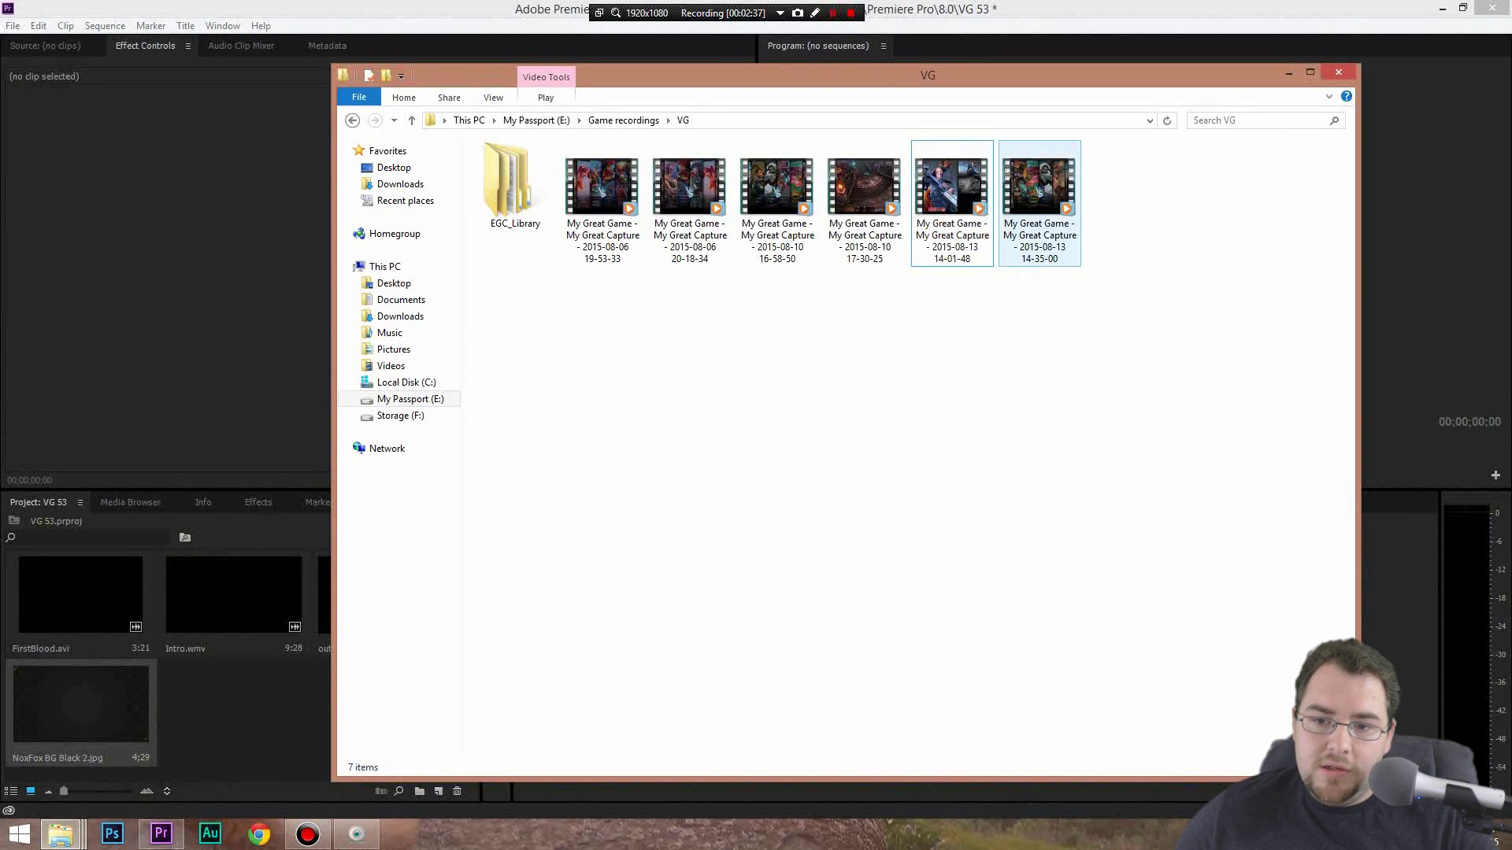
double_click(1040, 201)
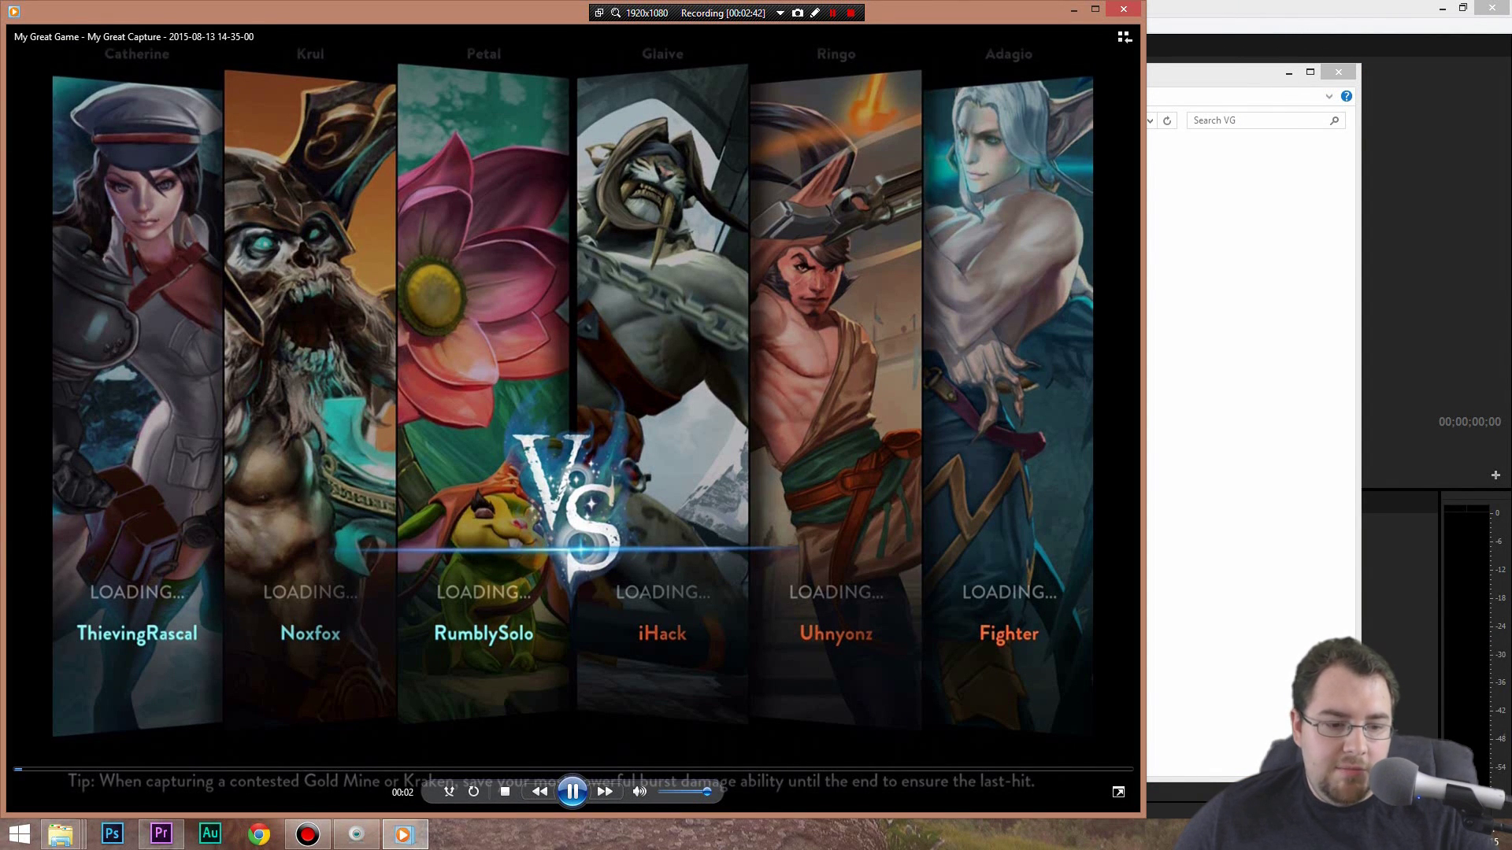
click(1124, 8)
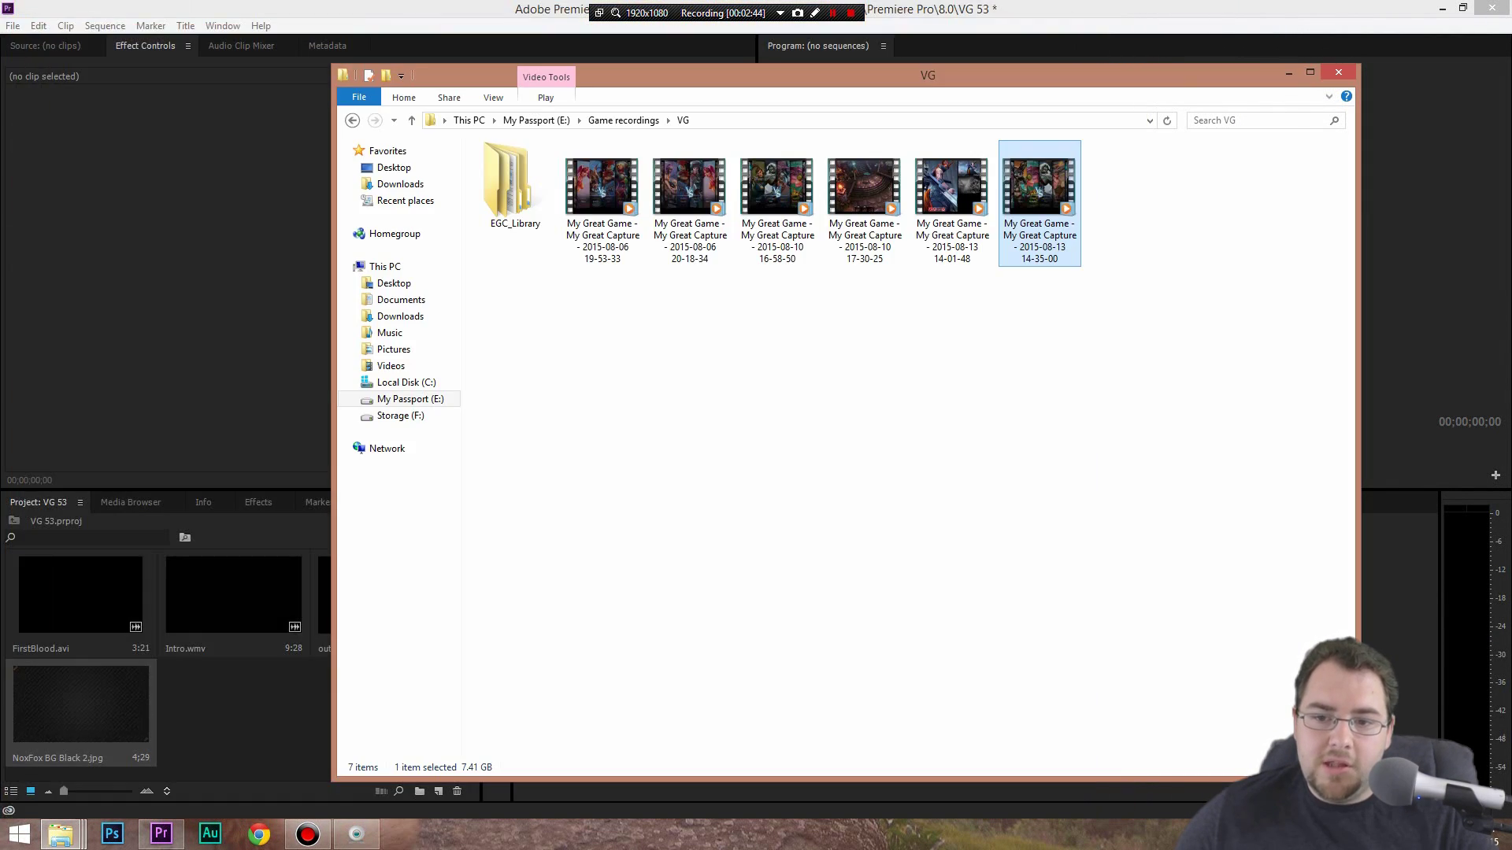
drag(787, 75, 913, 72)
drag(1166, 189, 256, 780)
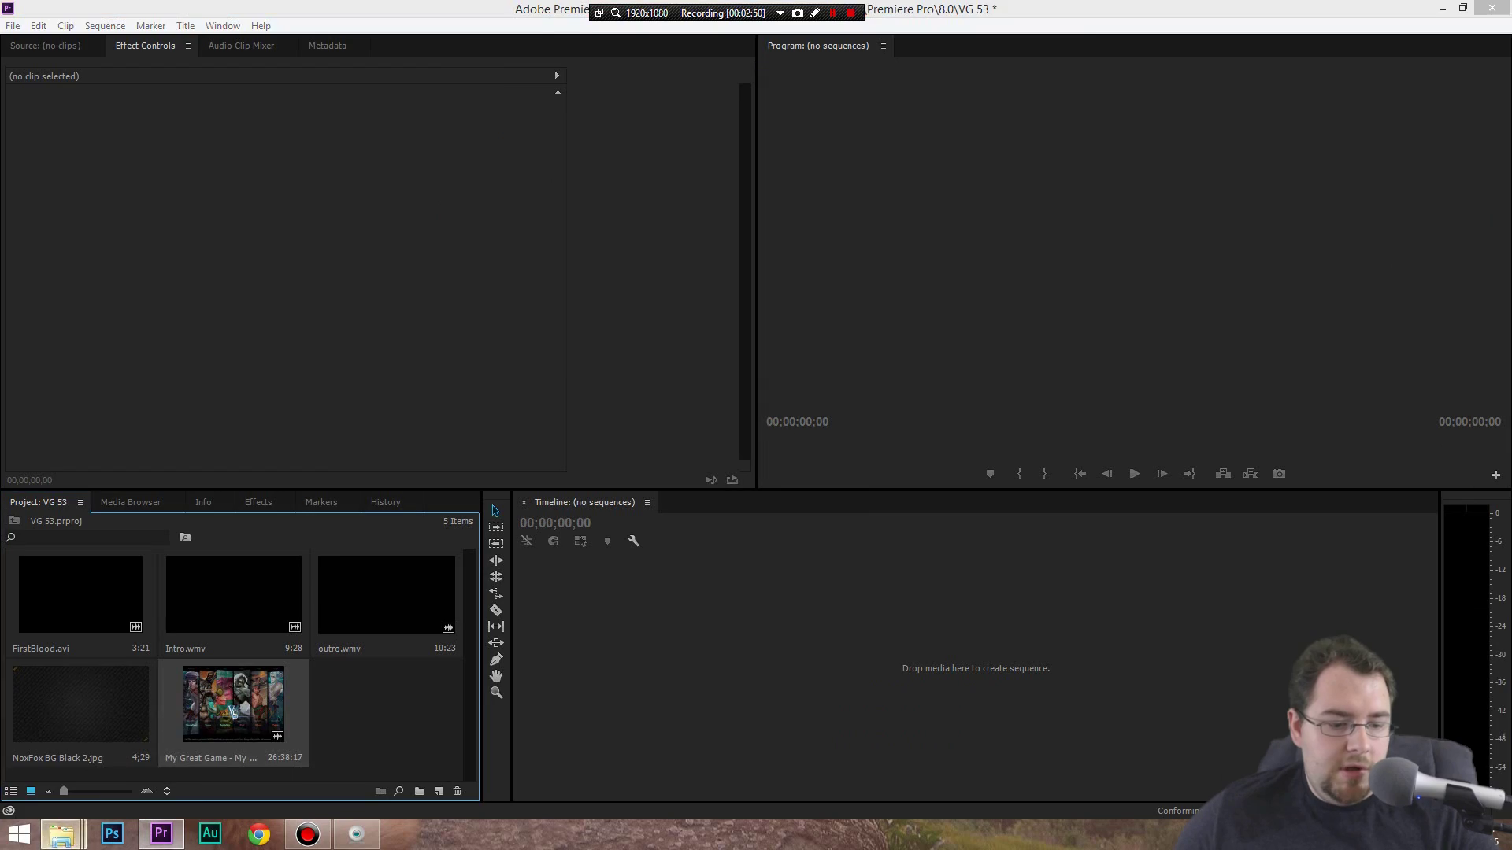
Import the petal 8-13-15 video from the My Skype Received Files folder into the project
mouse_move(61, 834)
mouse_move(273, 754)
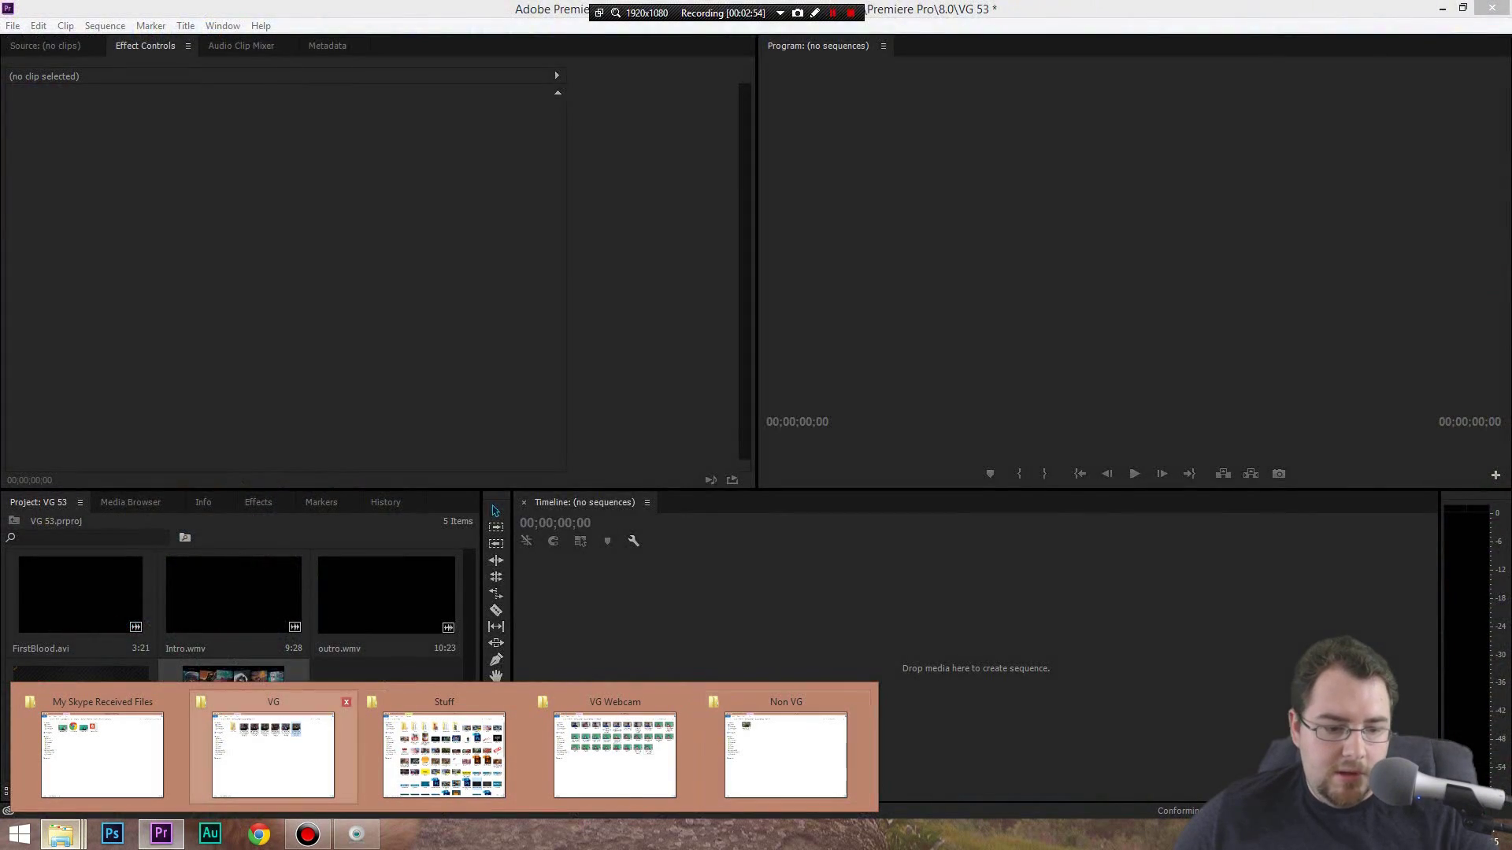
mouse_move(102, 755)
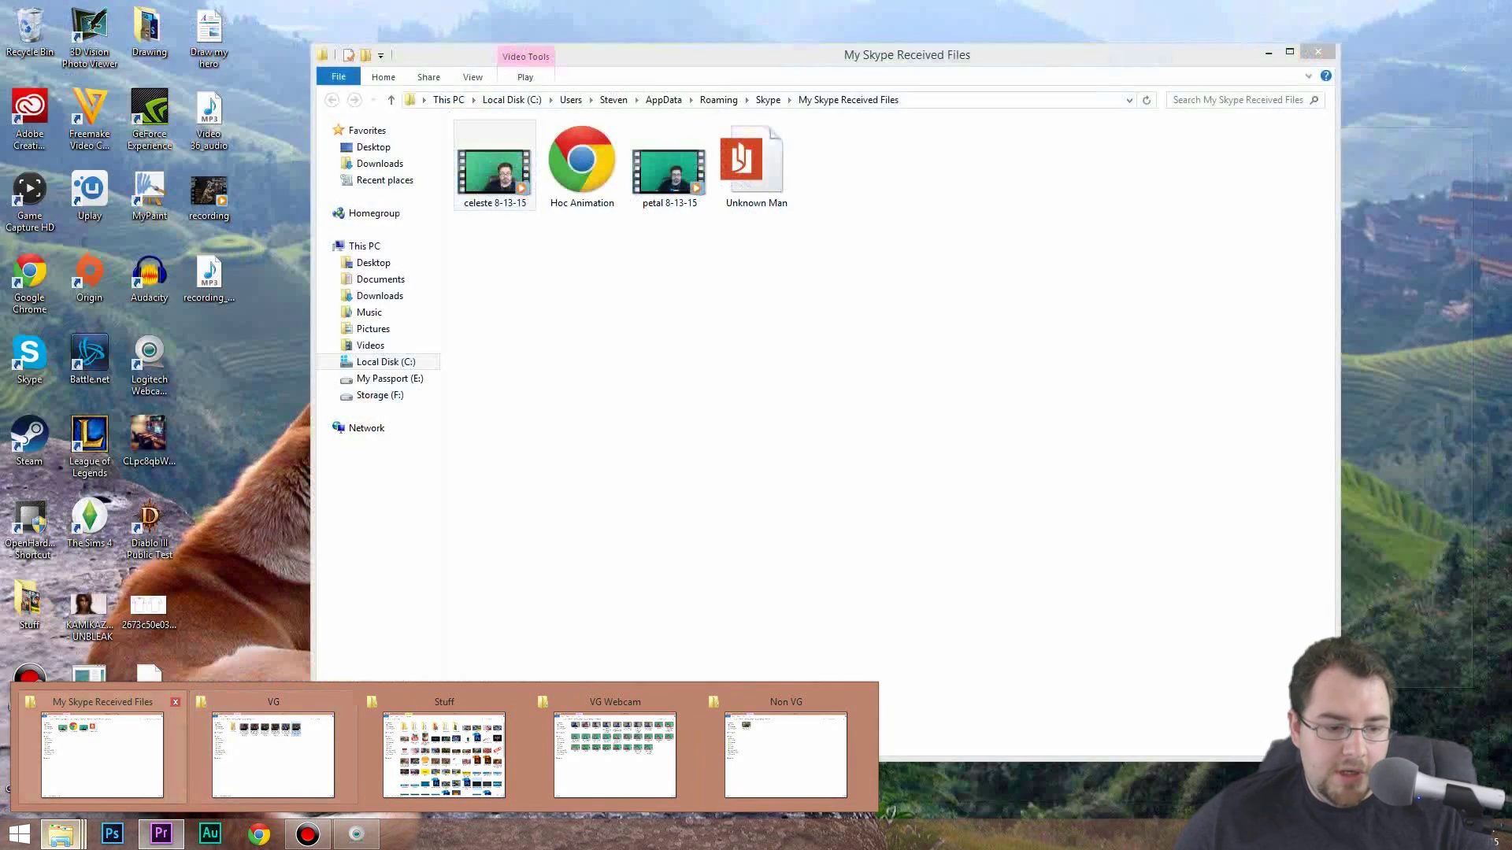
click(103, 754)
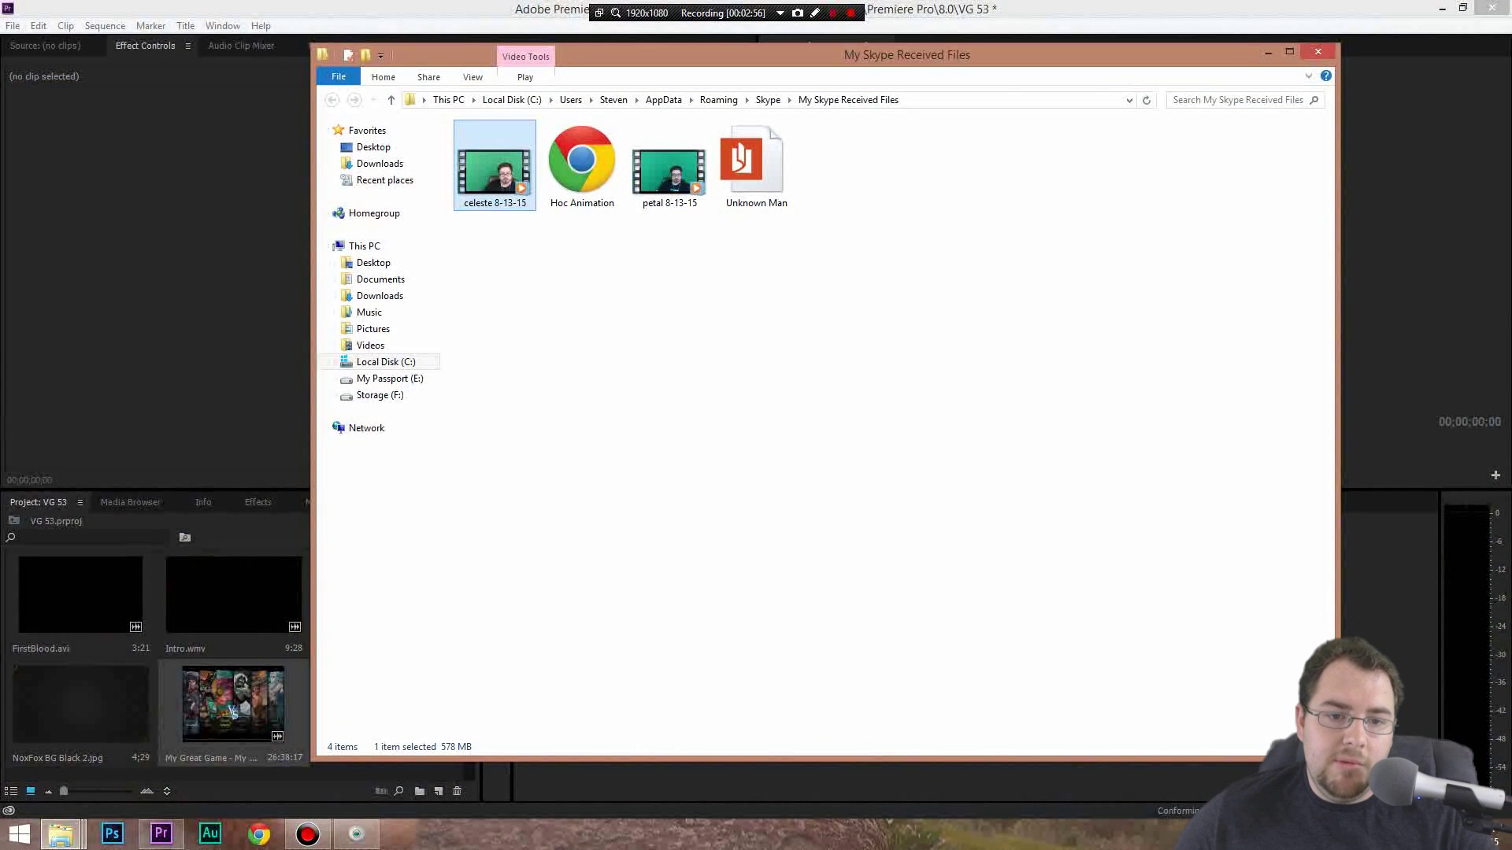
key(Right)
key(Right)
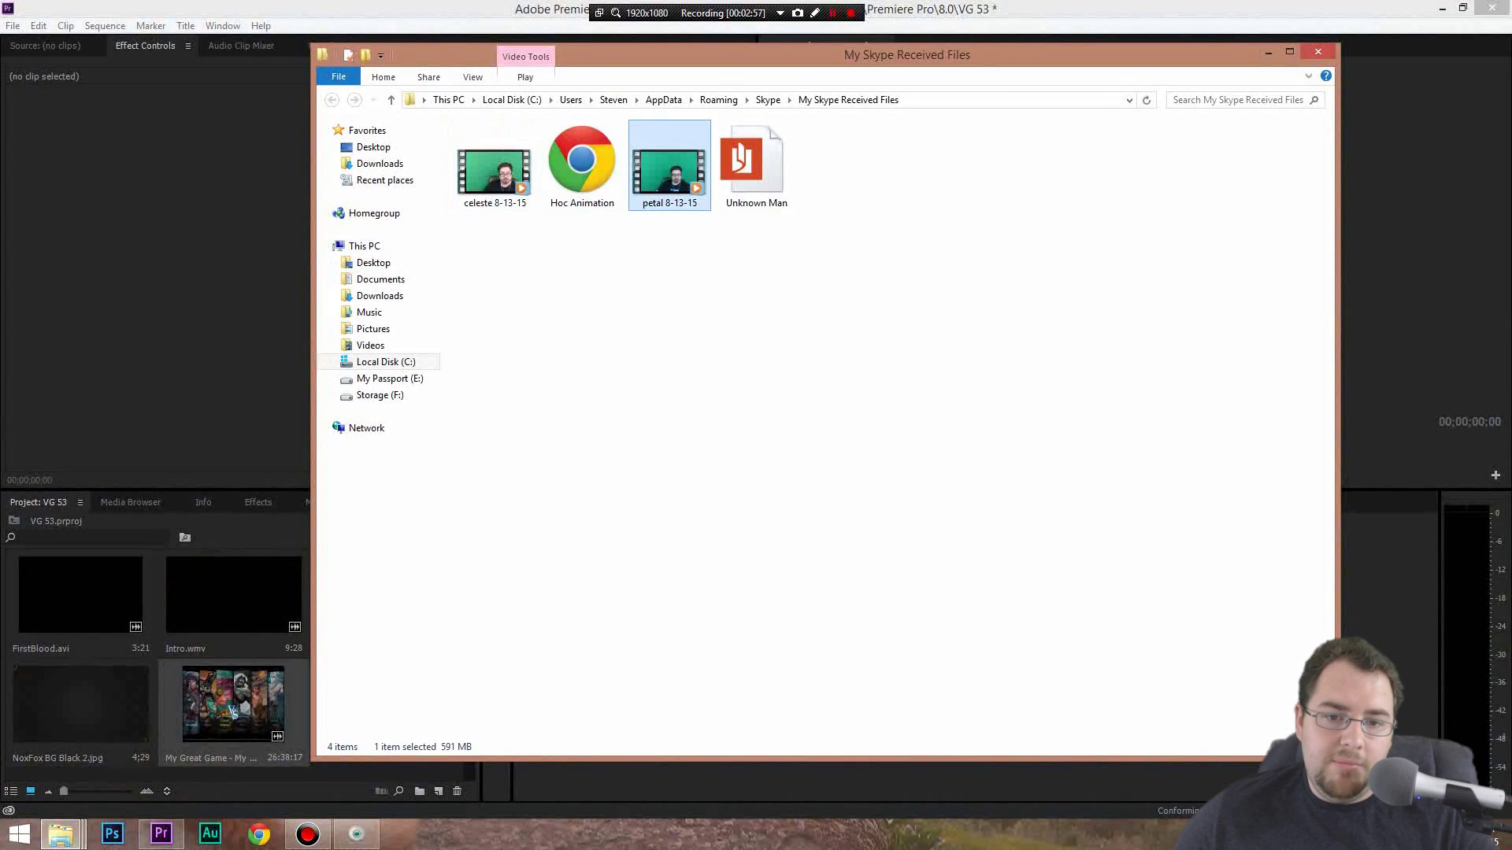
drag(719, 56, 860, 52)
drag(810, 158, 337, 718)
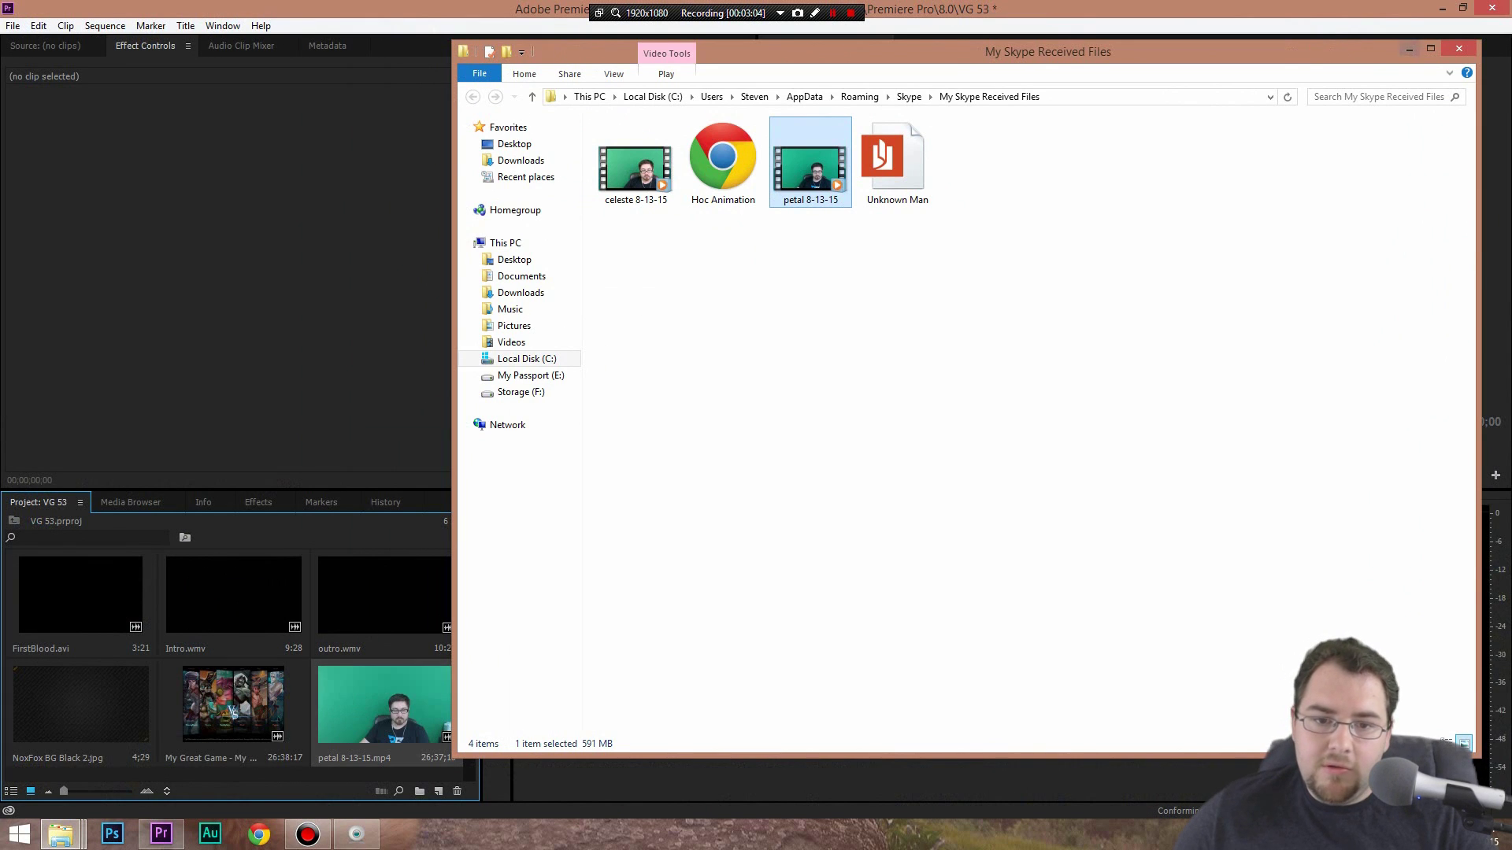
click(1409, 49)
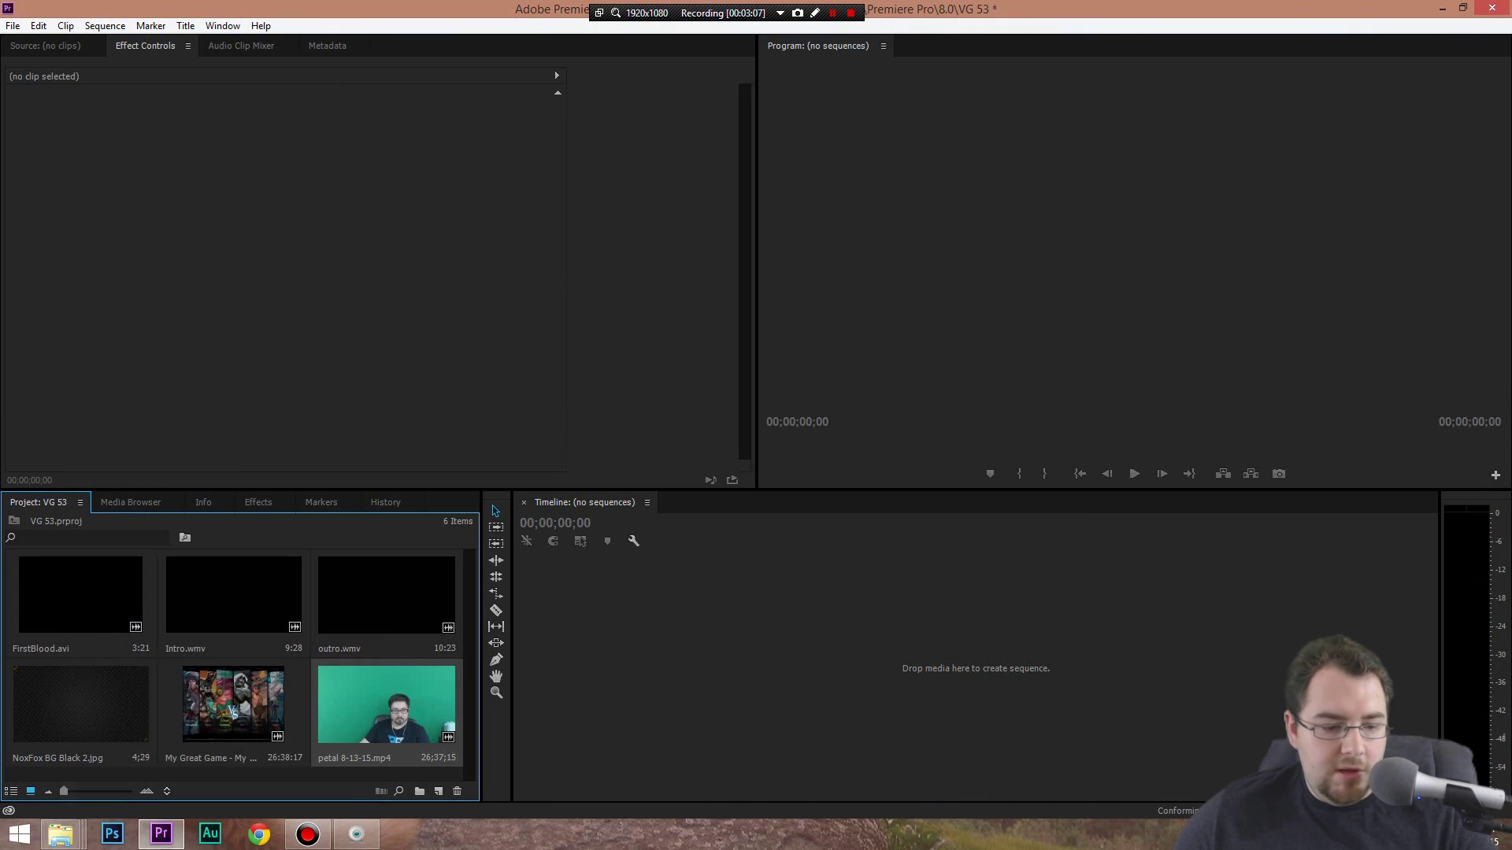
Import the webcam video Video 38 Krull 8-13-15 with Rumbly from the VG Webcam folder into the project
mouse_move(61, 833)
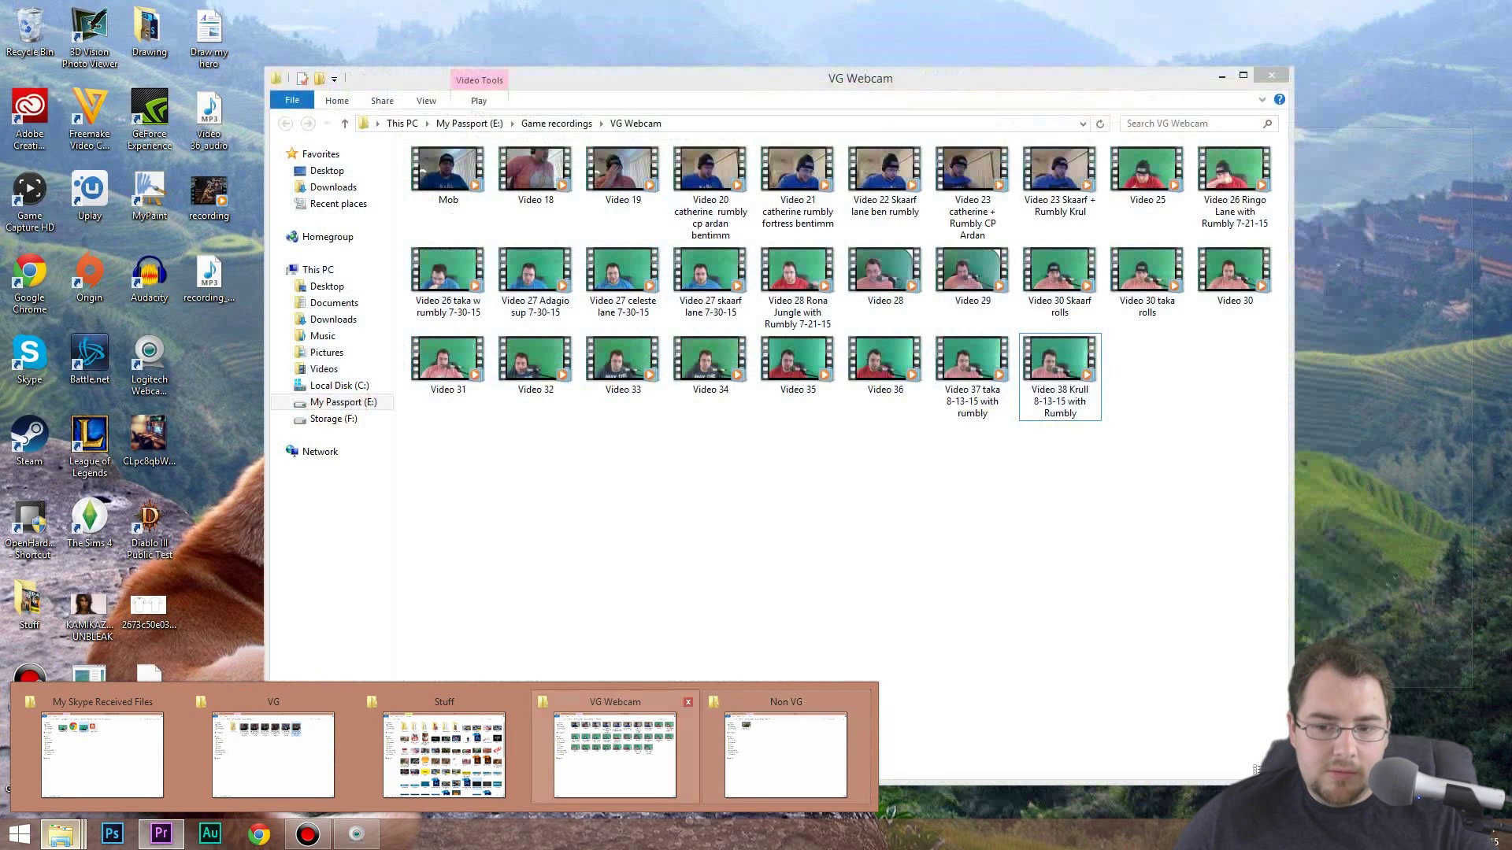
click(614, 754)
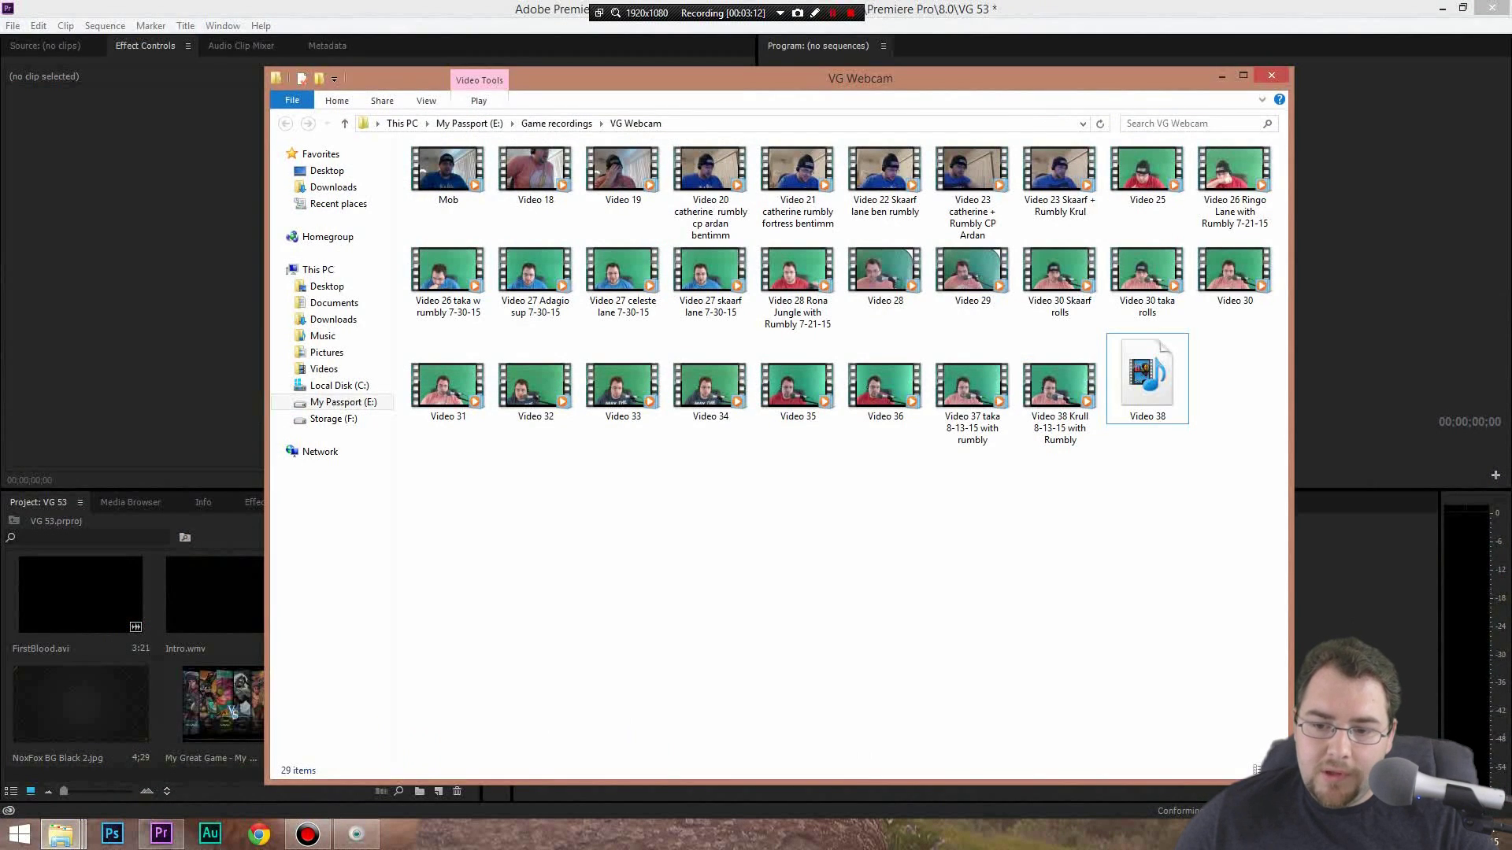
click(1059, 386)
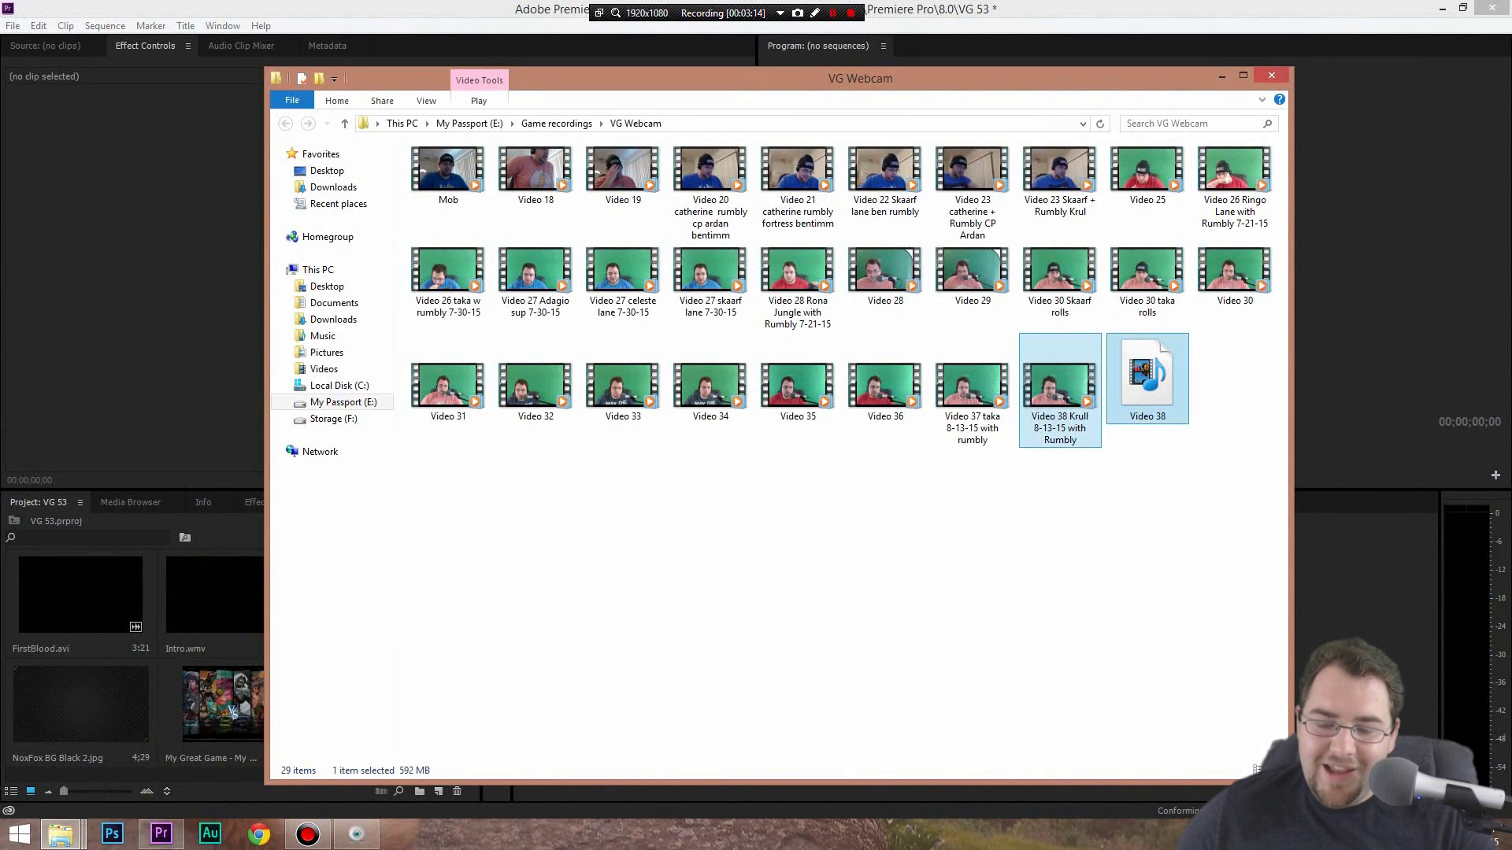
mouse_move(1139, 365)
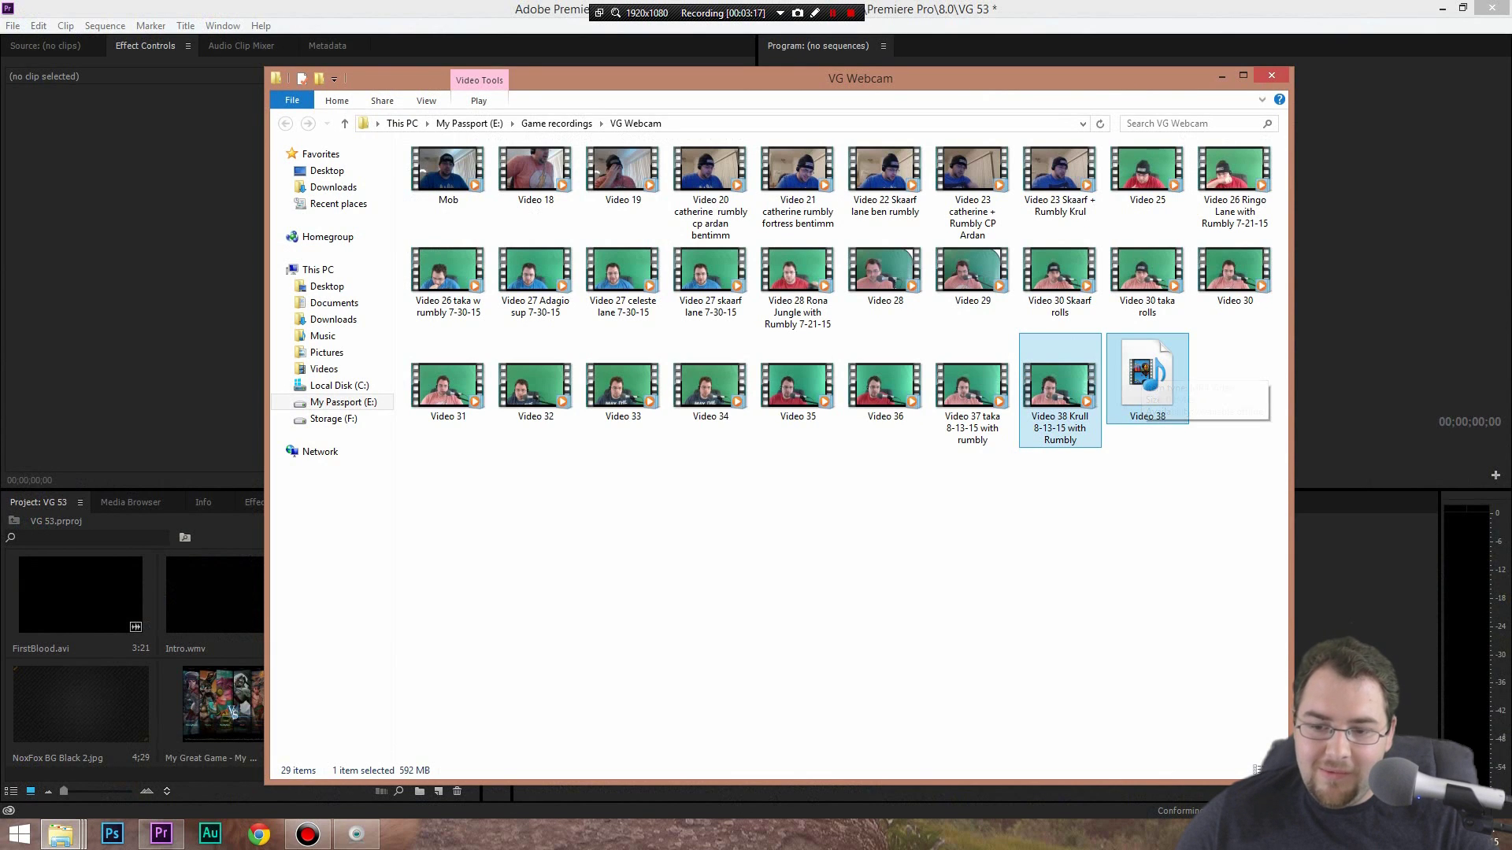
drag(1055, 512, 260, 728)
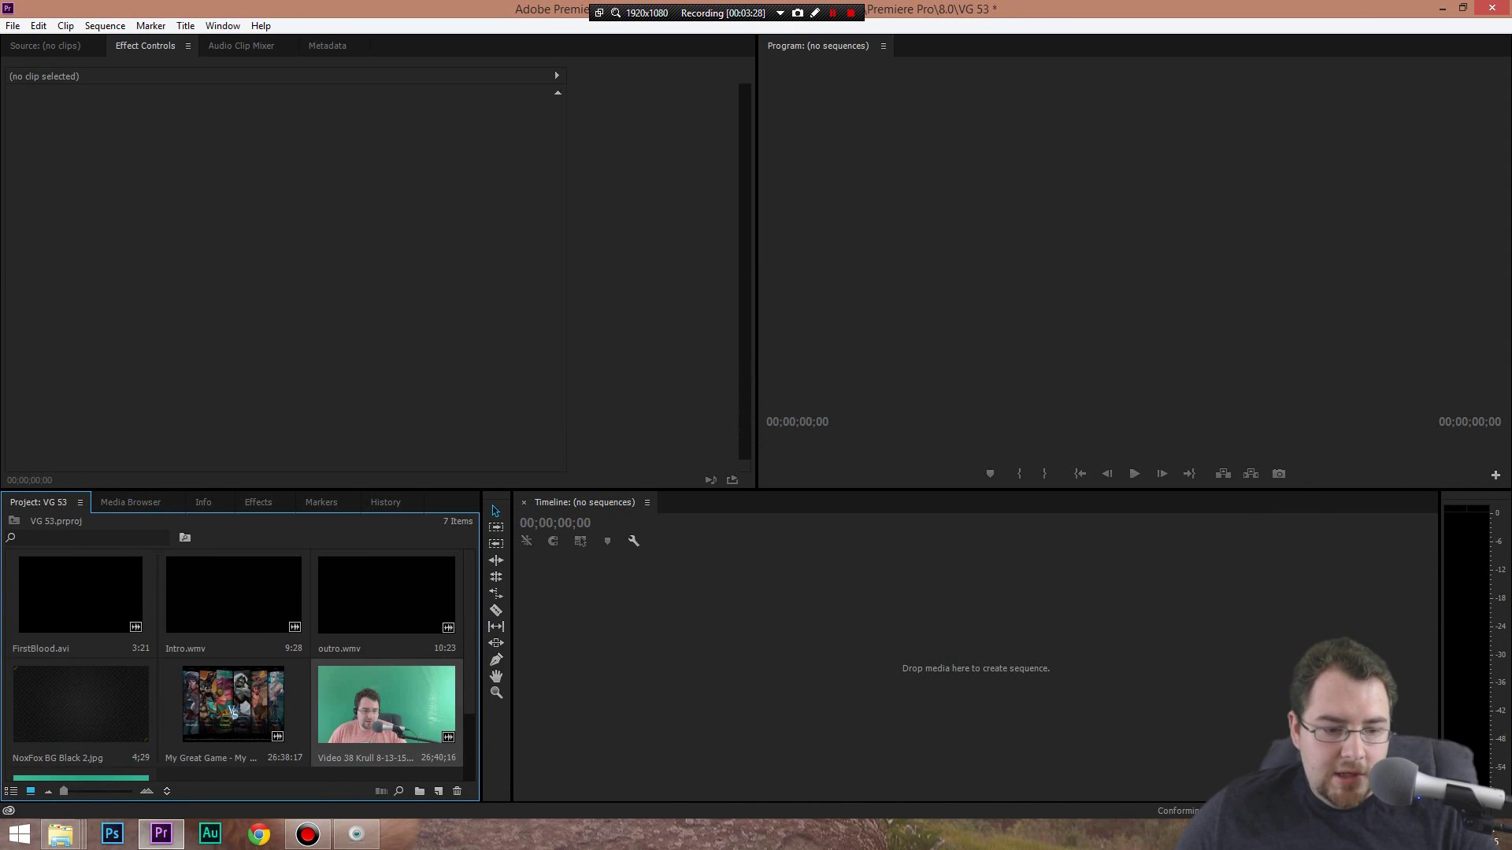
Create a sequence from the Intro.wmv clip by placing it on the empty timeline
click(233, 600)
drag(234, 595, 709, 657)
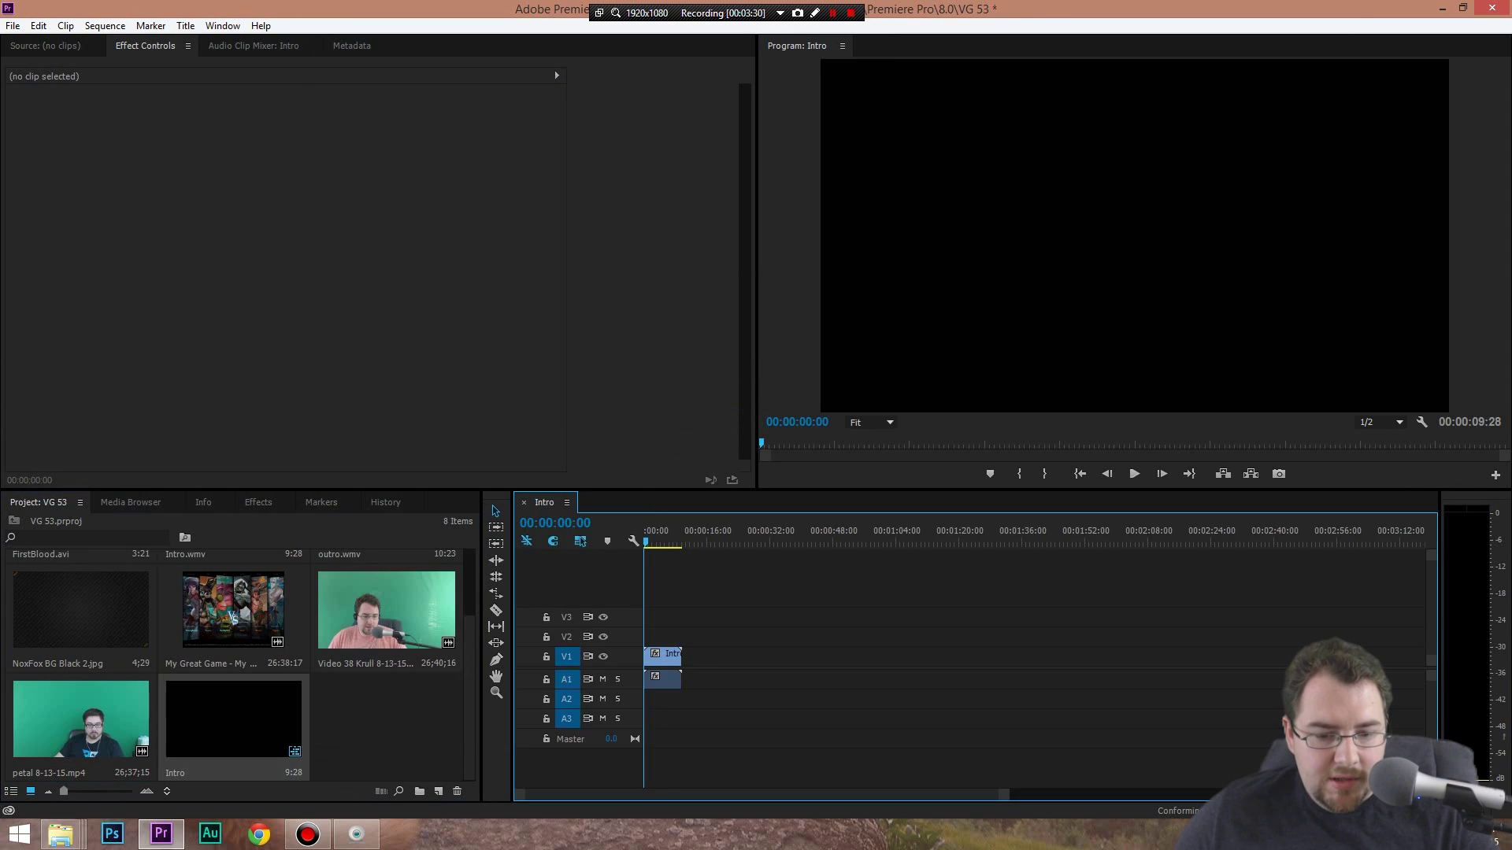
Place the My Great Game capture video on track V2 shortly after the intro, starting at about 13 seconds
click(684, 534)
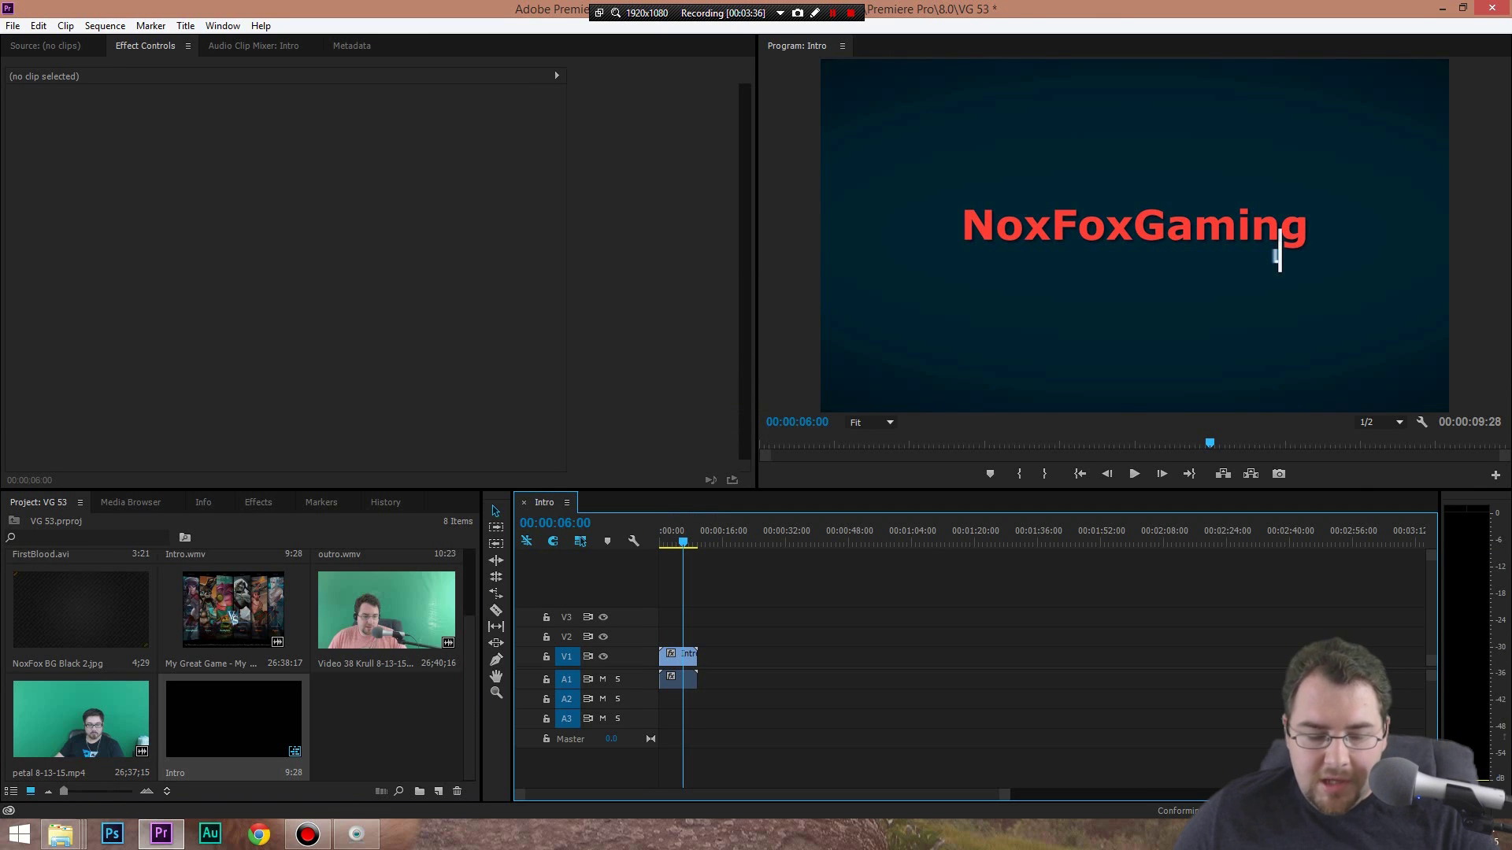
click(386, 725)
scroll(386, 709, up, 3)
click(223, 705)
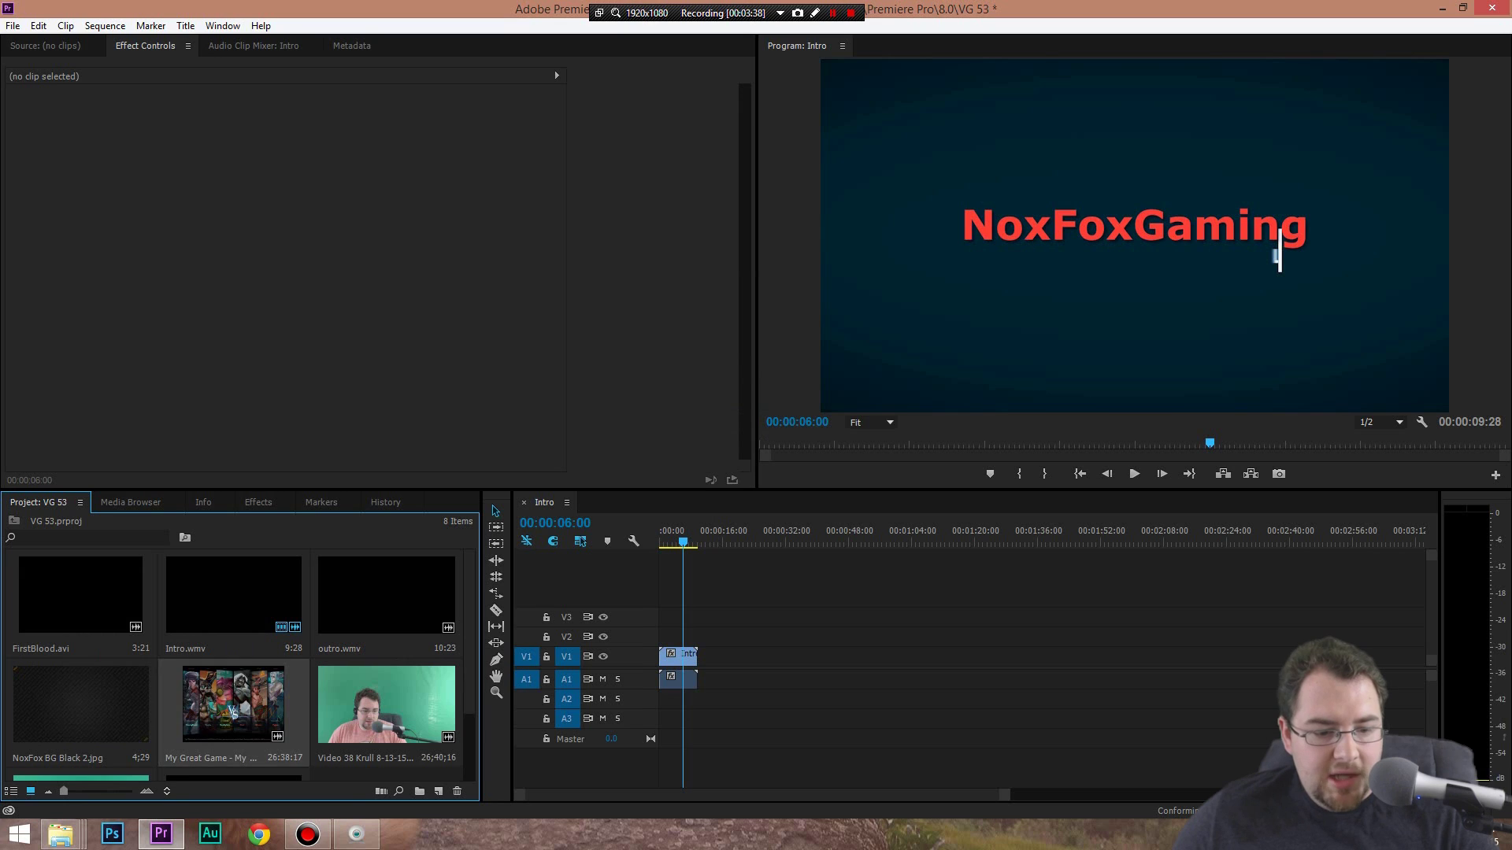
drag(1280, 252, 712, 640)
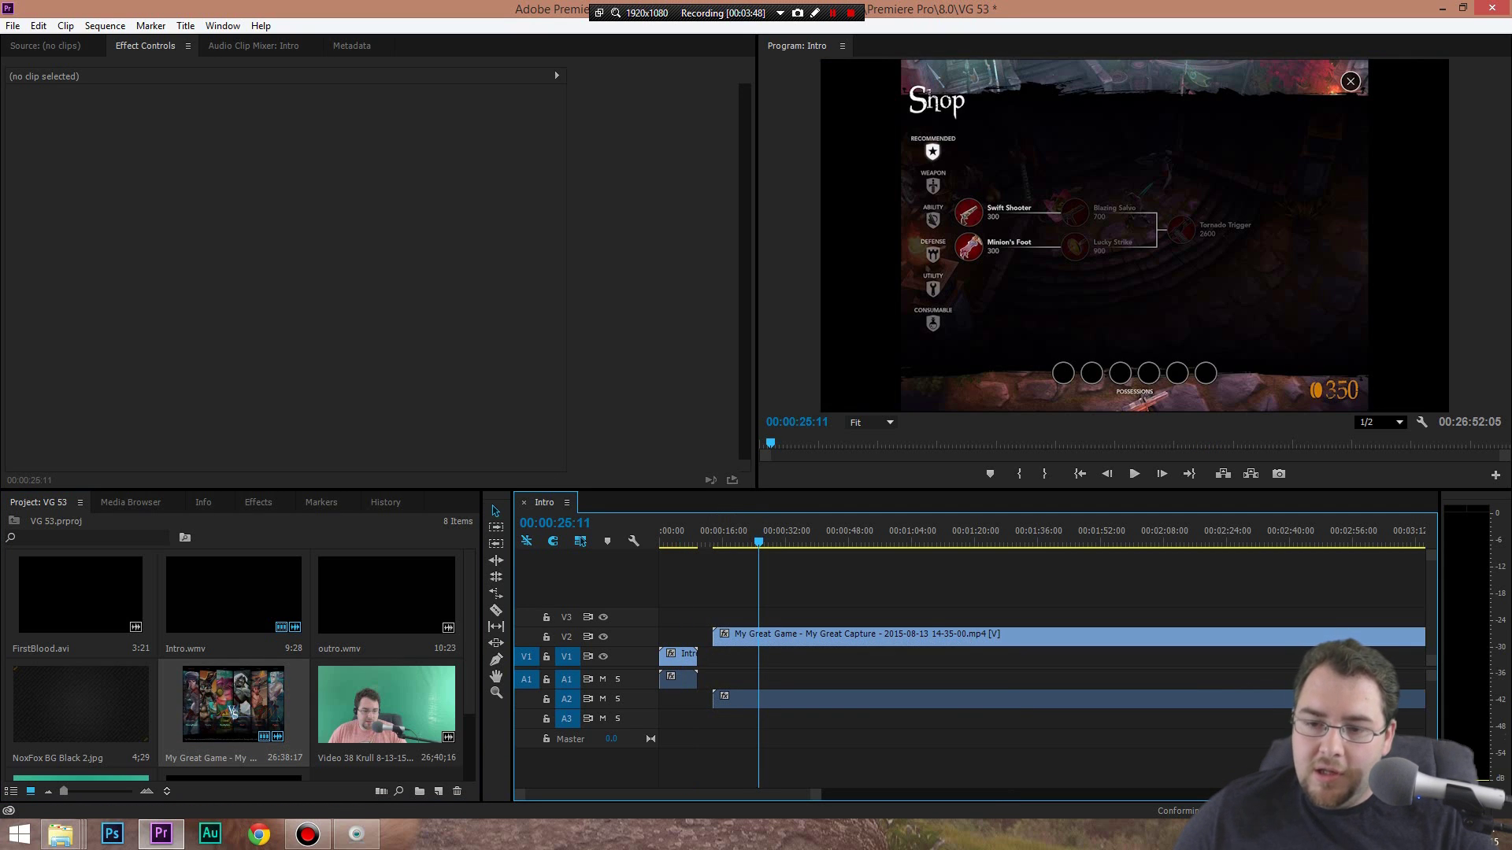
Review the intro and the gameplay clip at several points on the timeline to check how the footage fills the frame
click(686, 535)
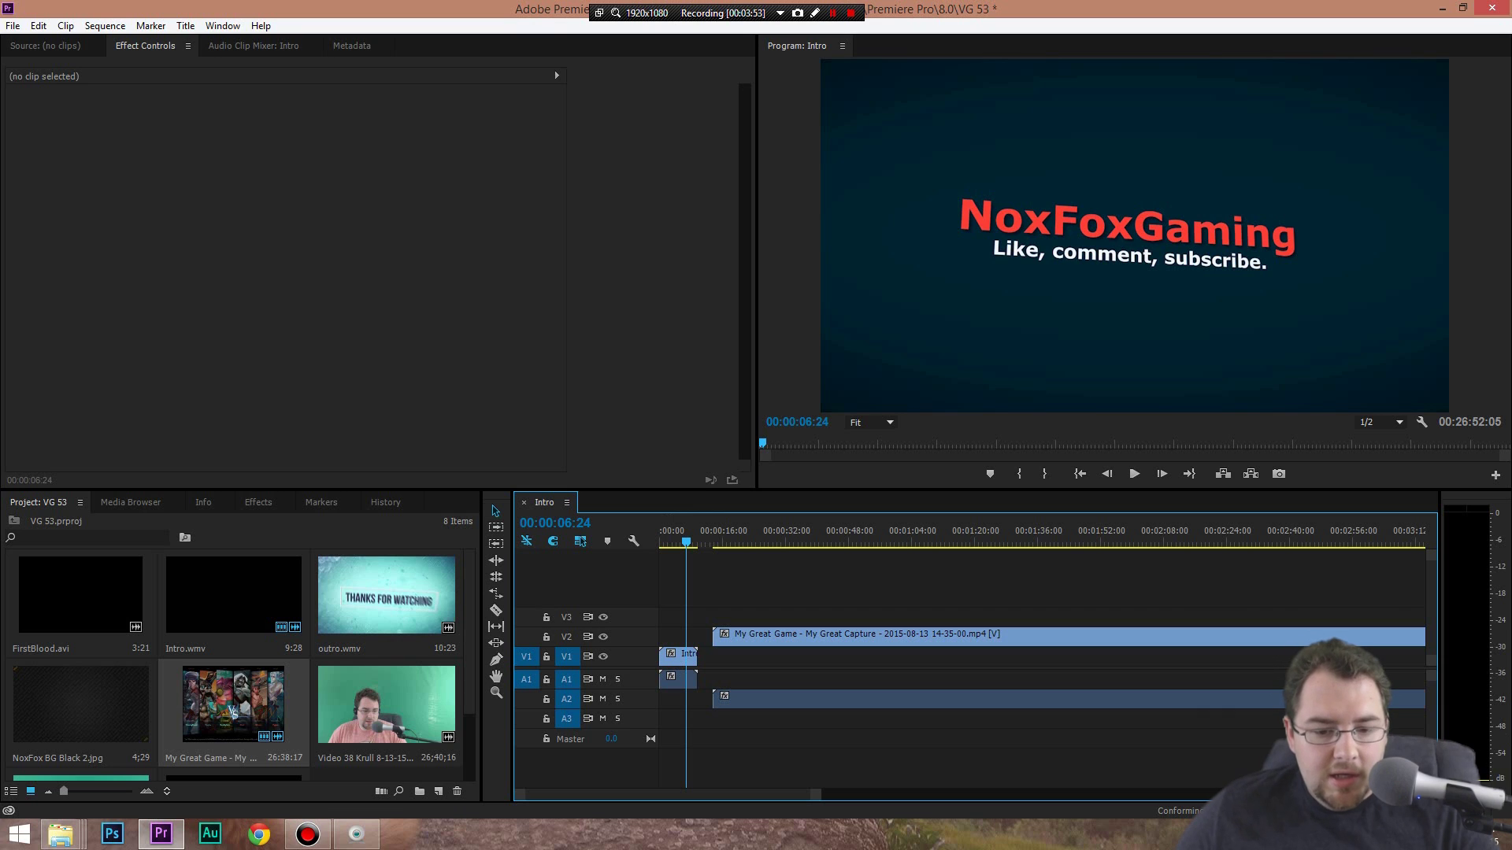
click(805, 536)
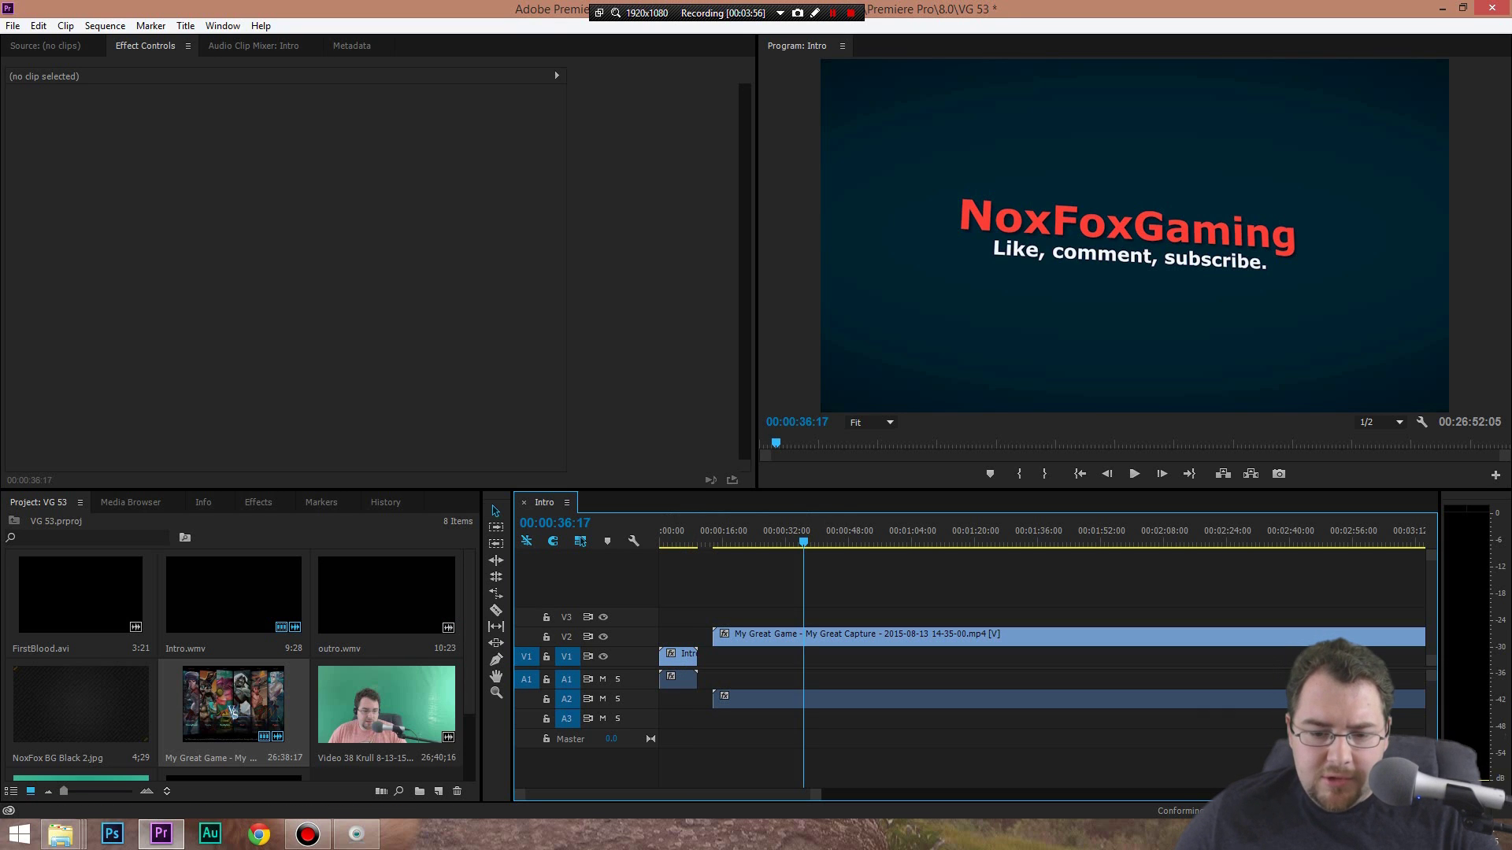
click(782, 638)
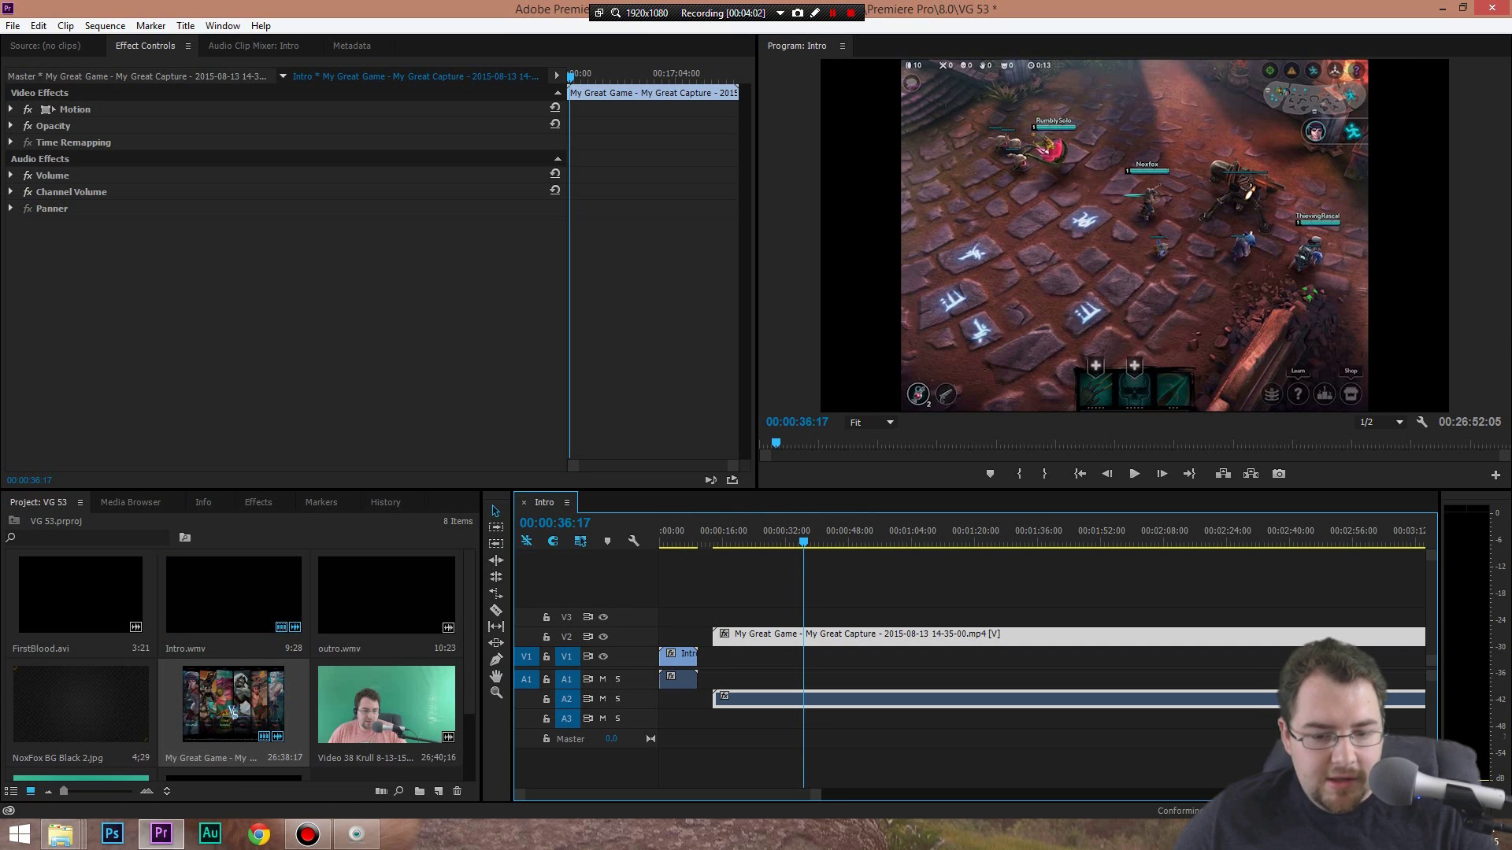
drag(803, 542, 1014, 542)
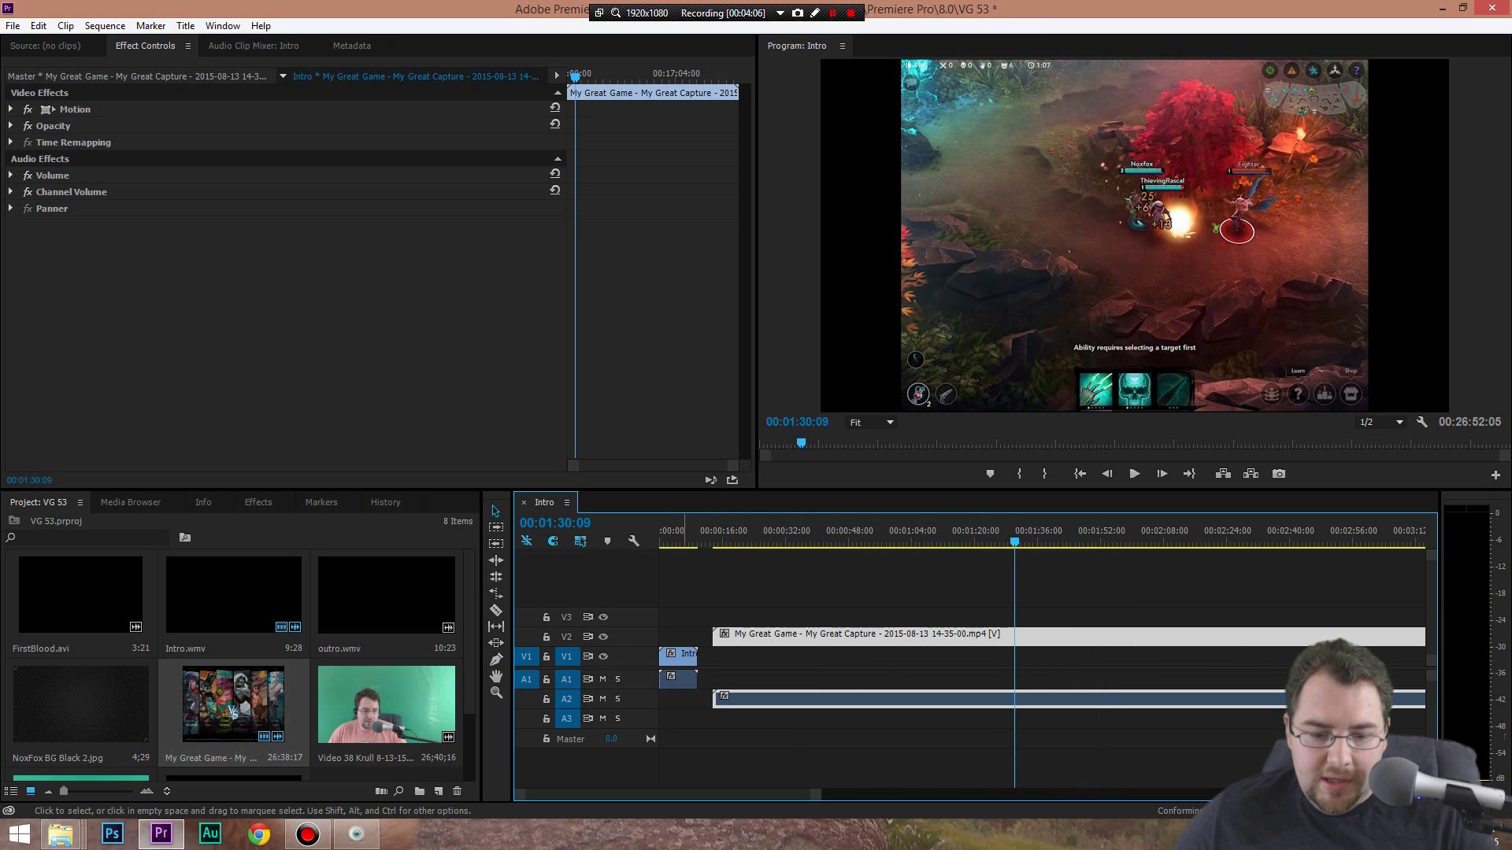
click(788, 661)
click(796, 637)
mouse_move(794, 637)
mouse_down()
mouse_move(976, 619)
mouse_move(743, 640)
mouse_move(793, 638)
mouse_up()
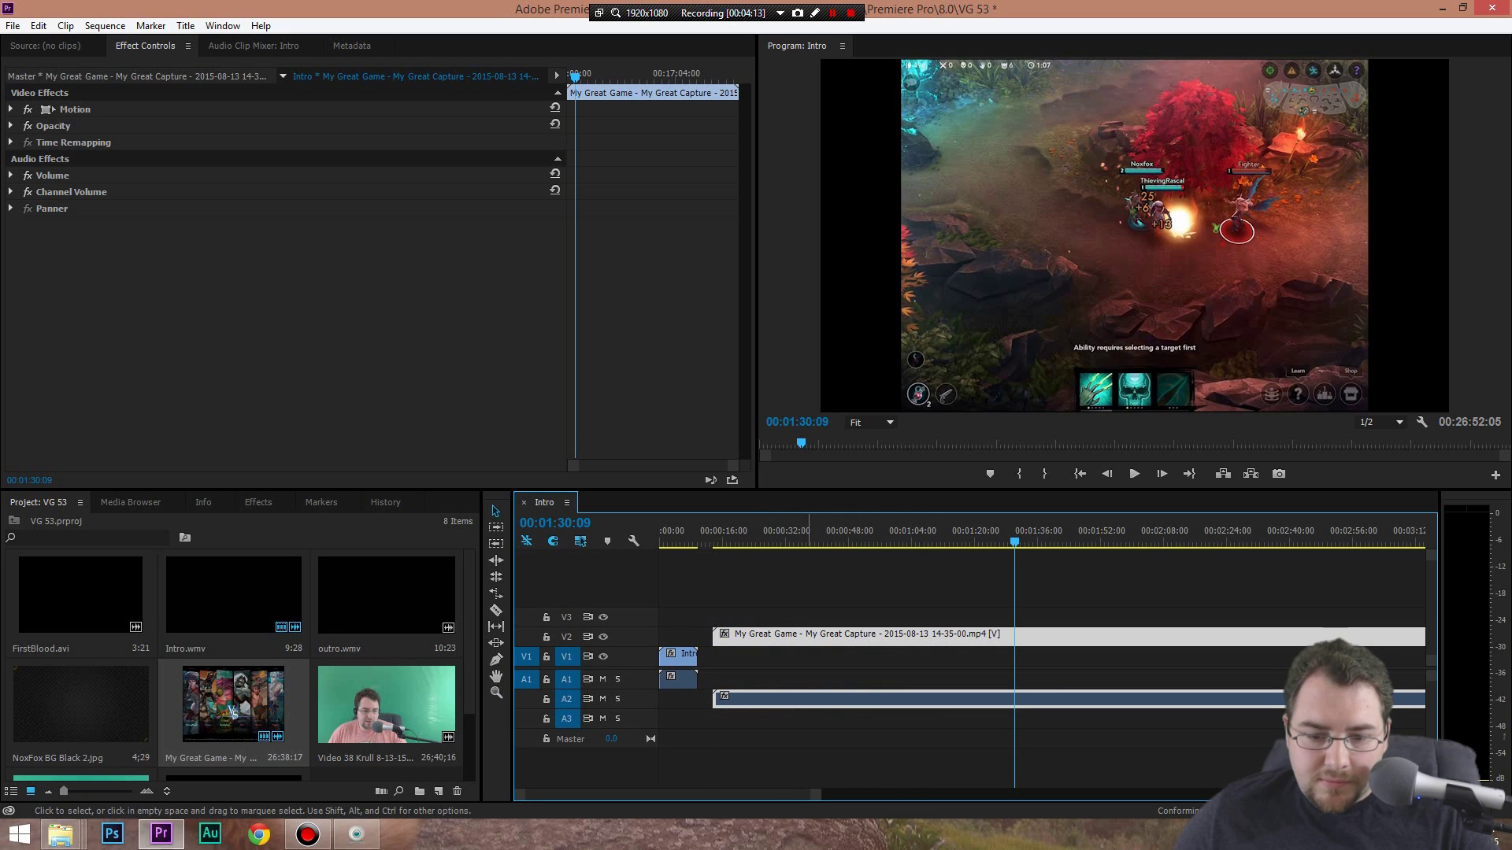
click(736, 532)
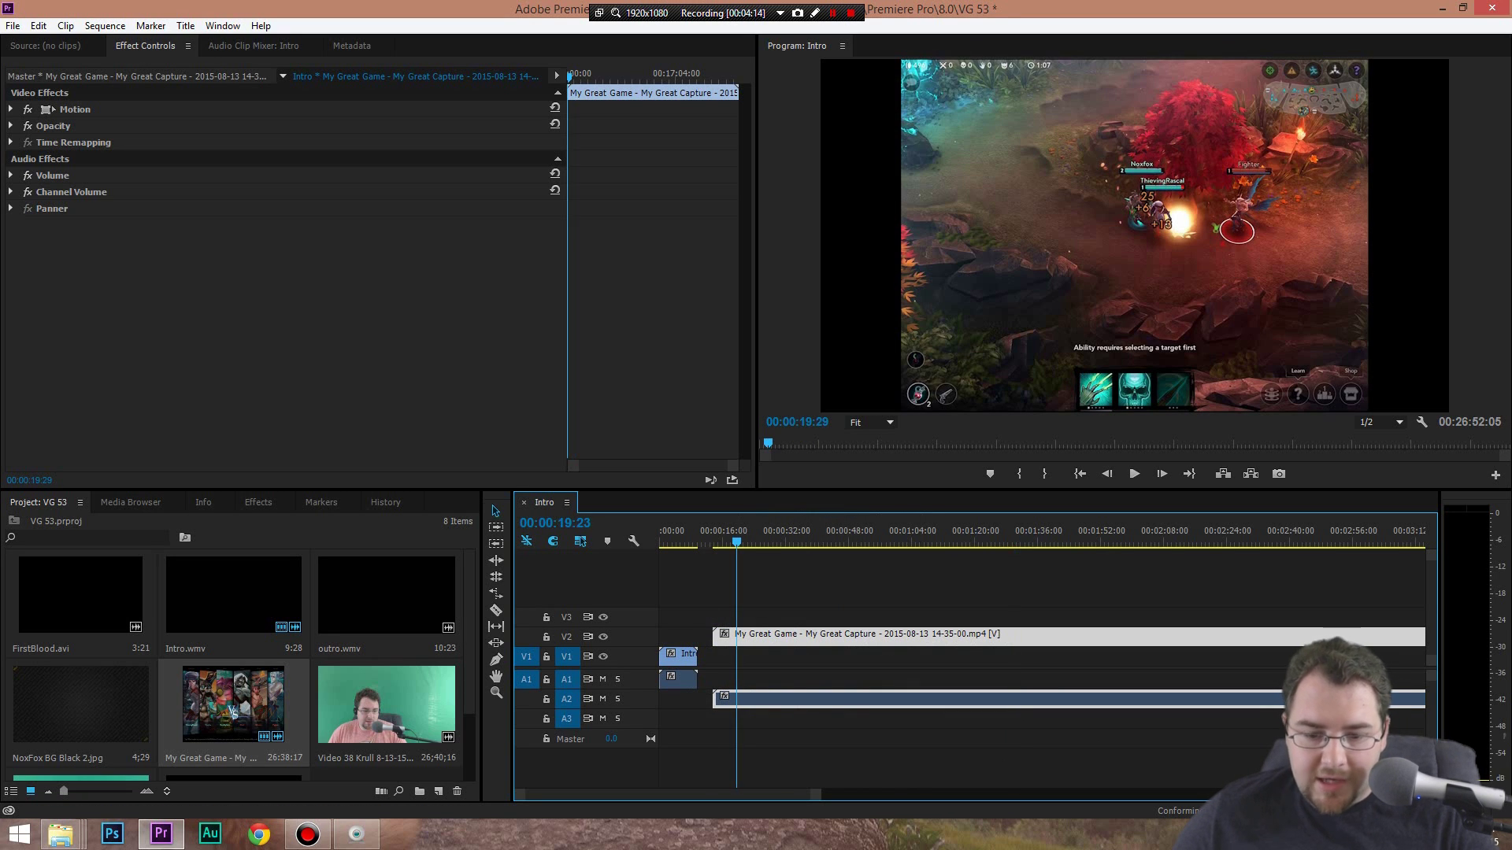
click(800, 532)
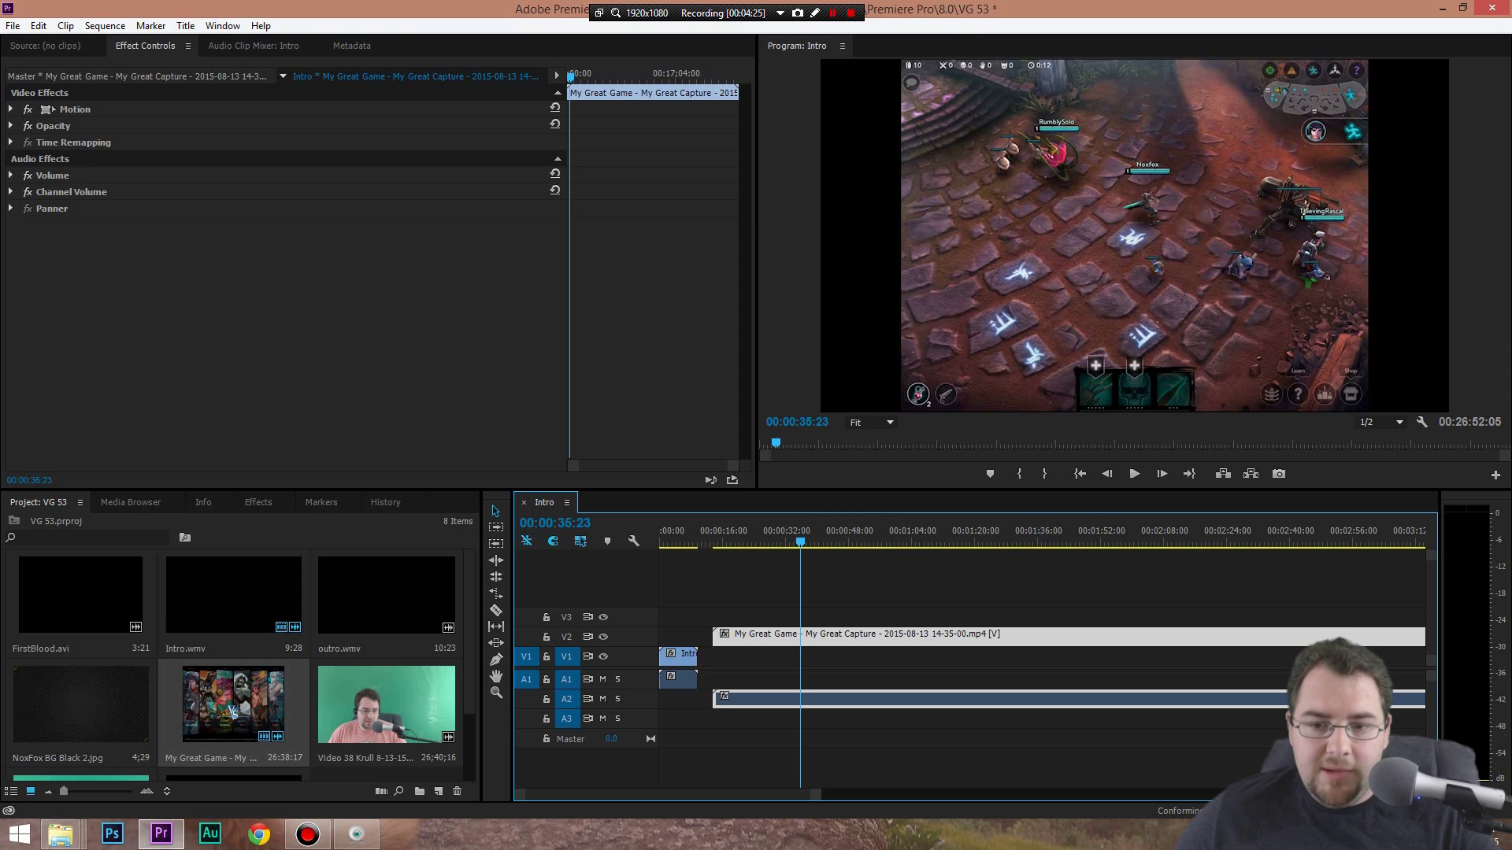
click(682, 541)
click(1001, 540)
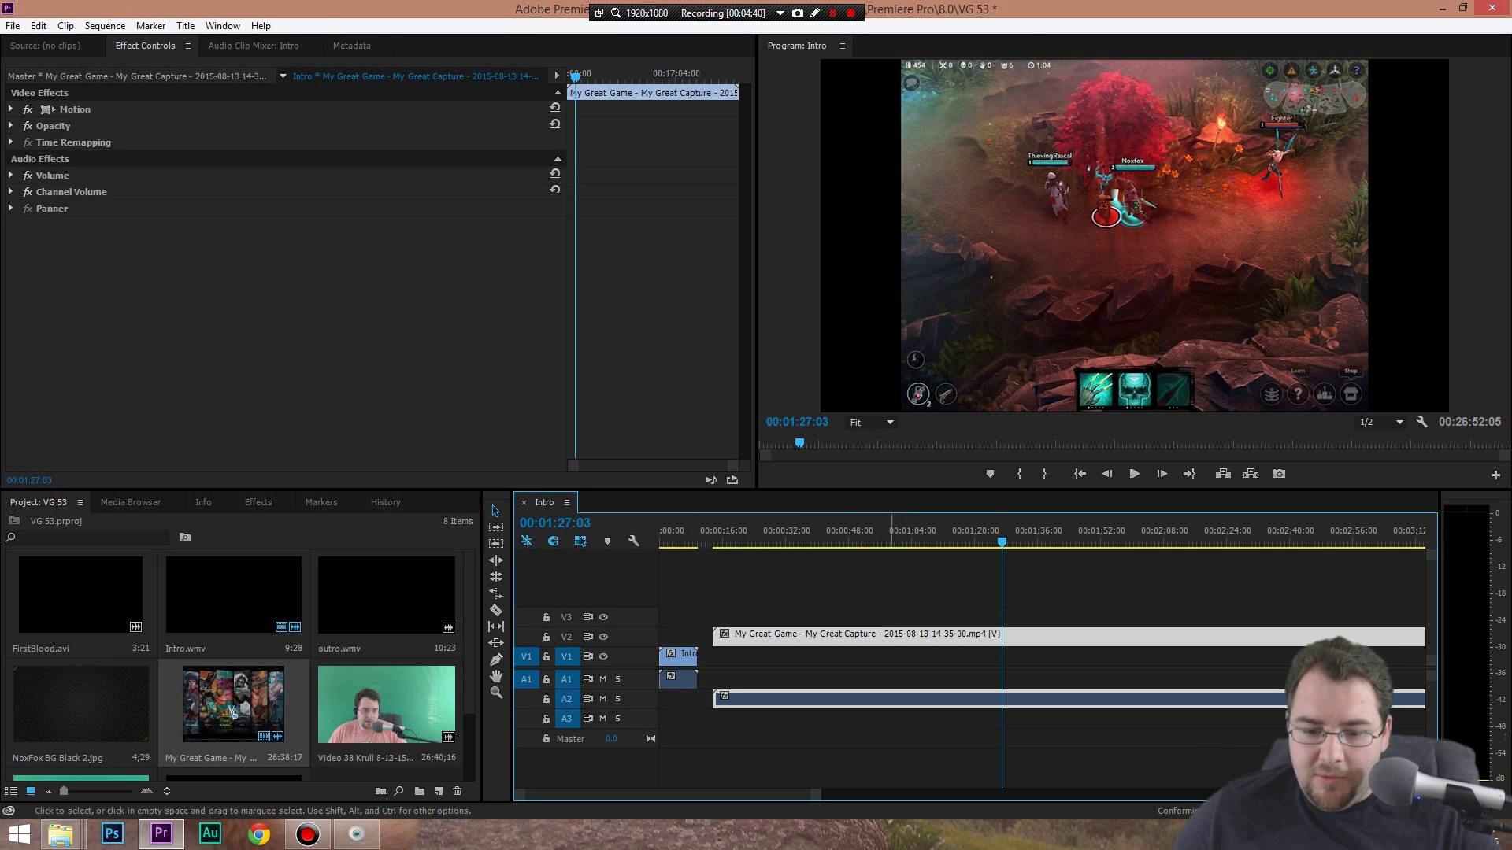
click(847, 539)
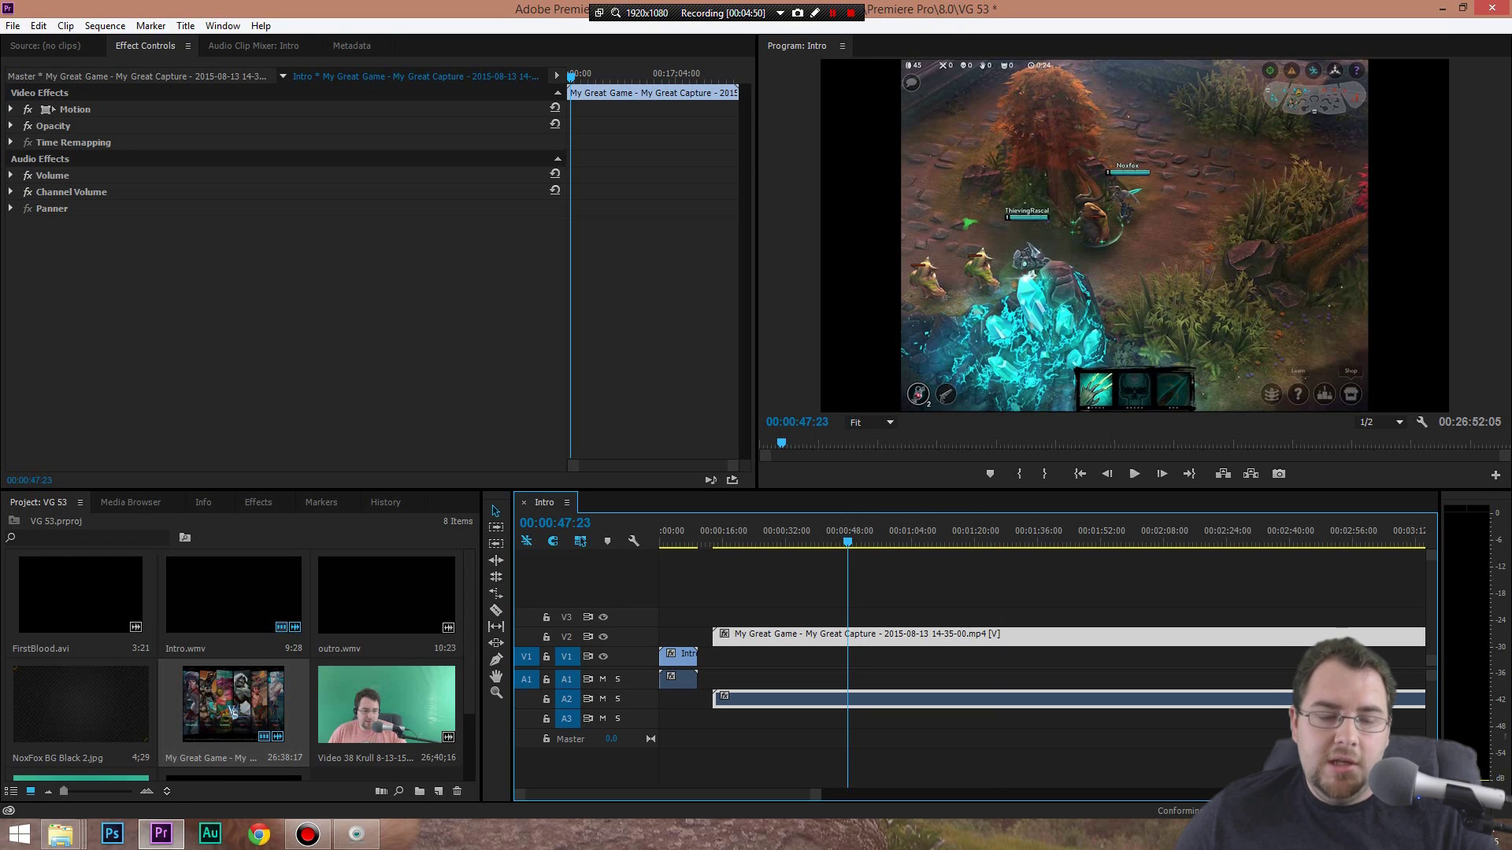
click(965, 354)
click(955, 586)
click(932, 637)
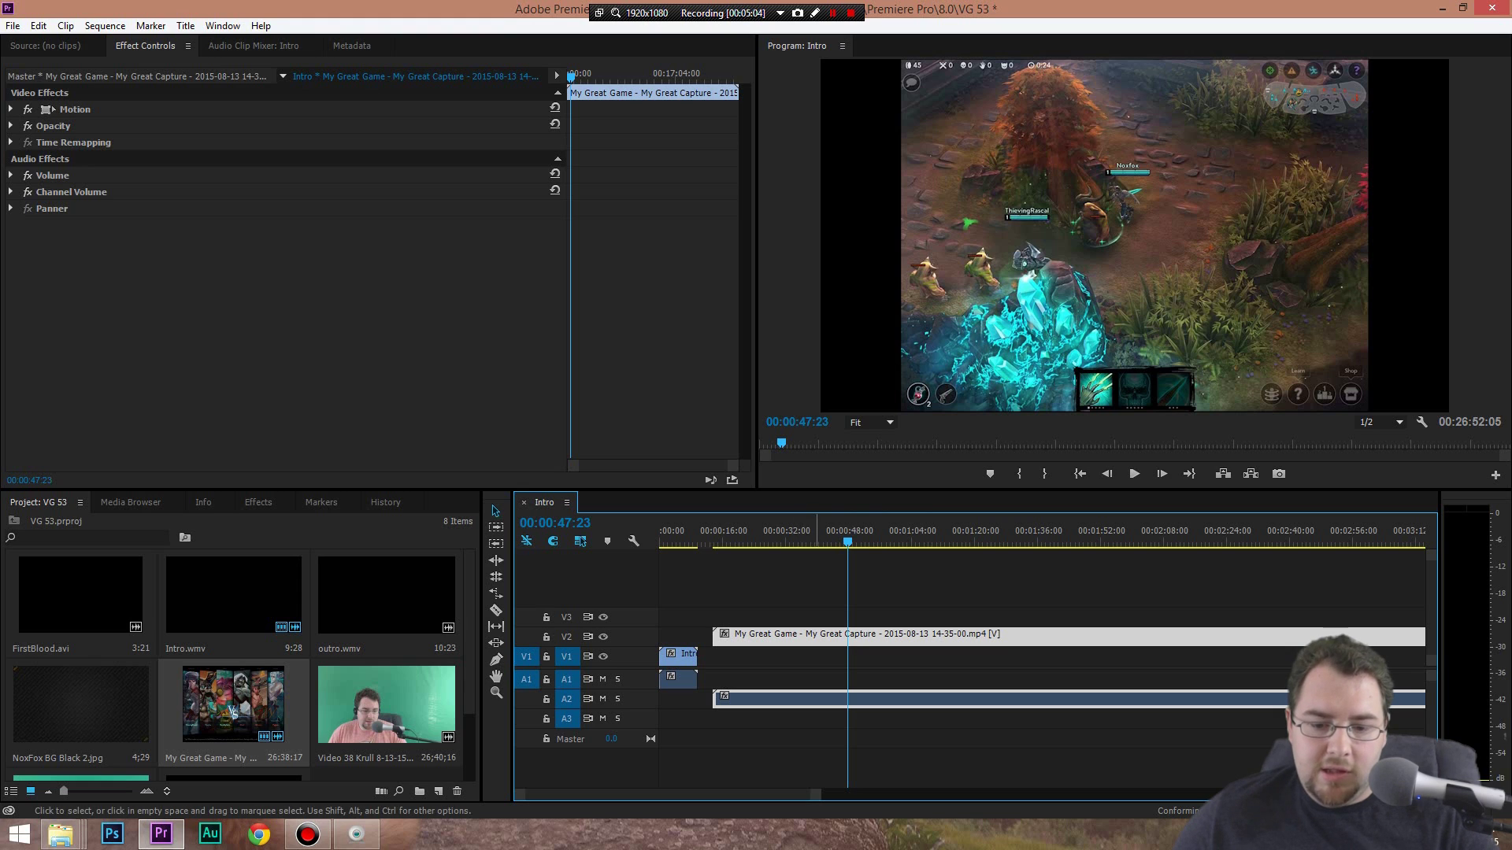
Expand the Motion settings of the gameplay clip and toggle the effect off and back on
click(75, 110)
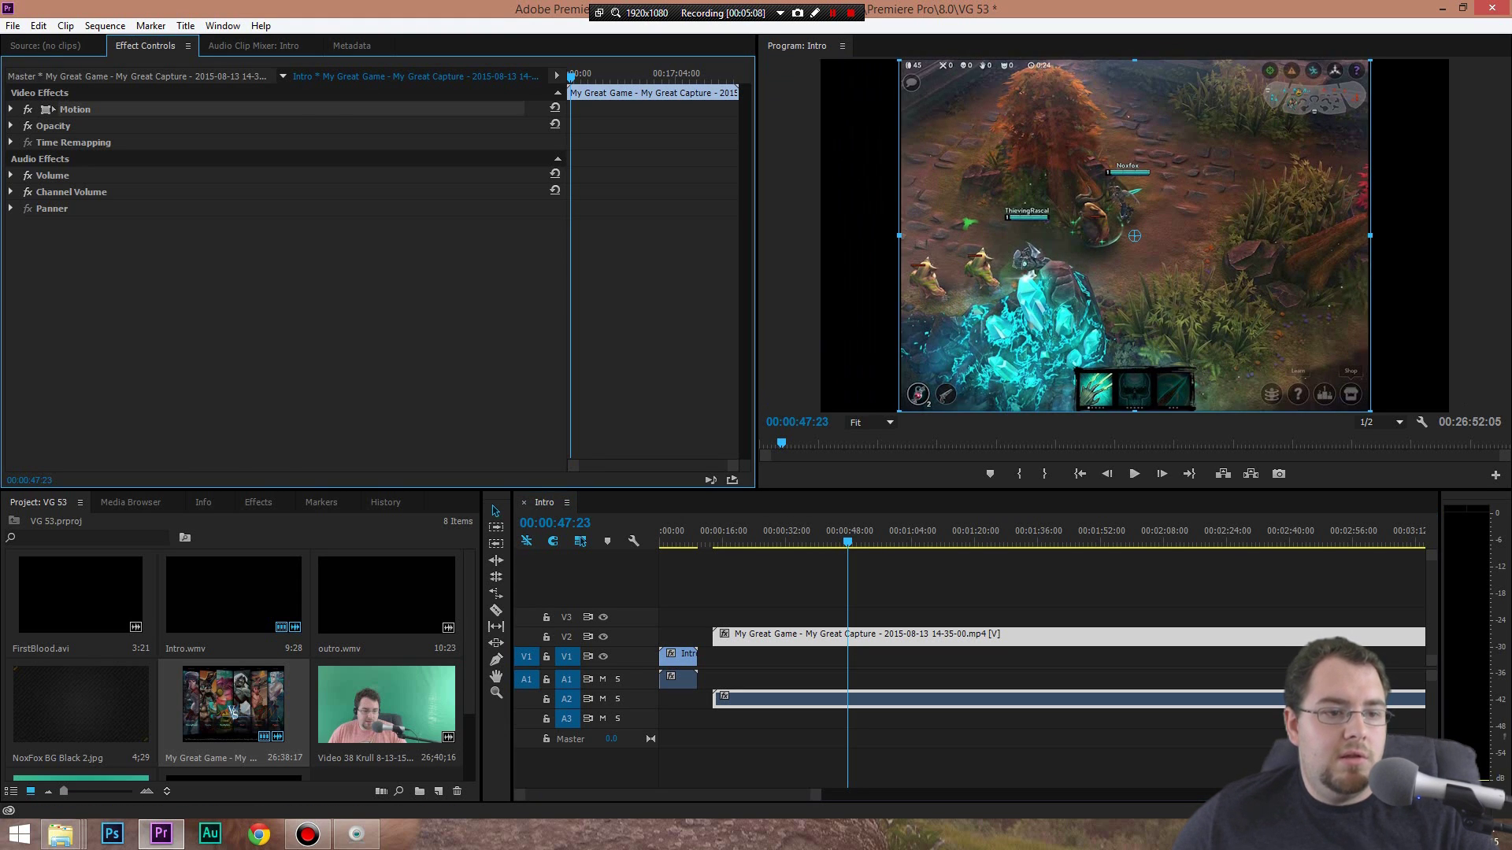
click(10, 110)
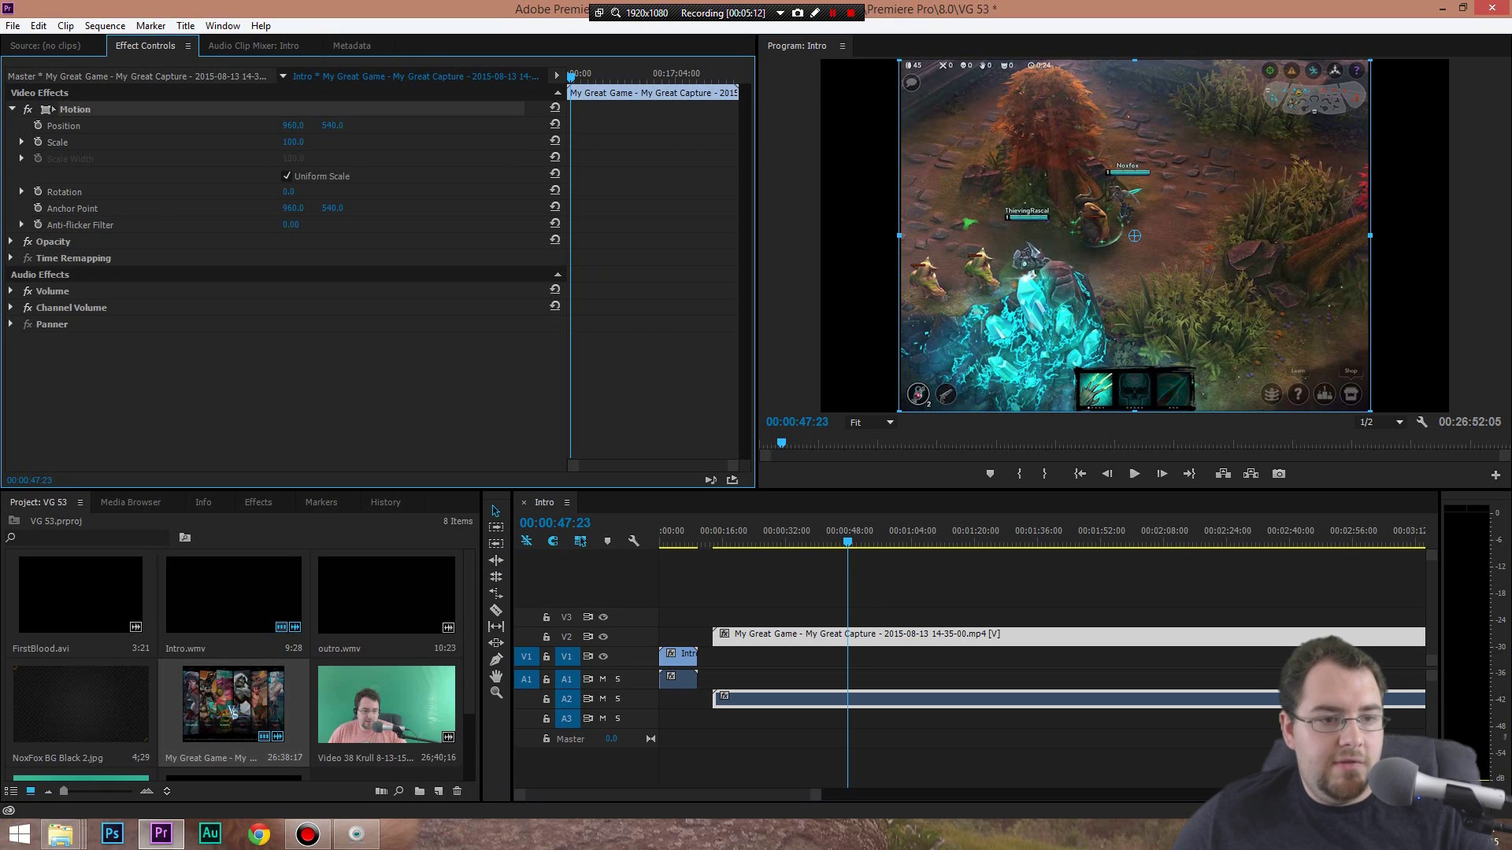
click(28, 109)
click(27, 110)
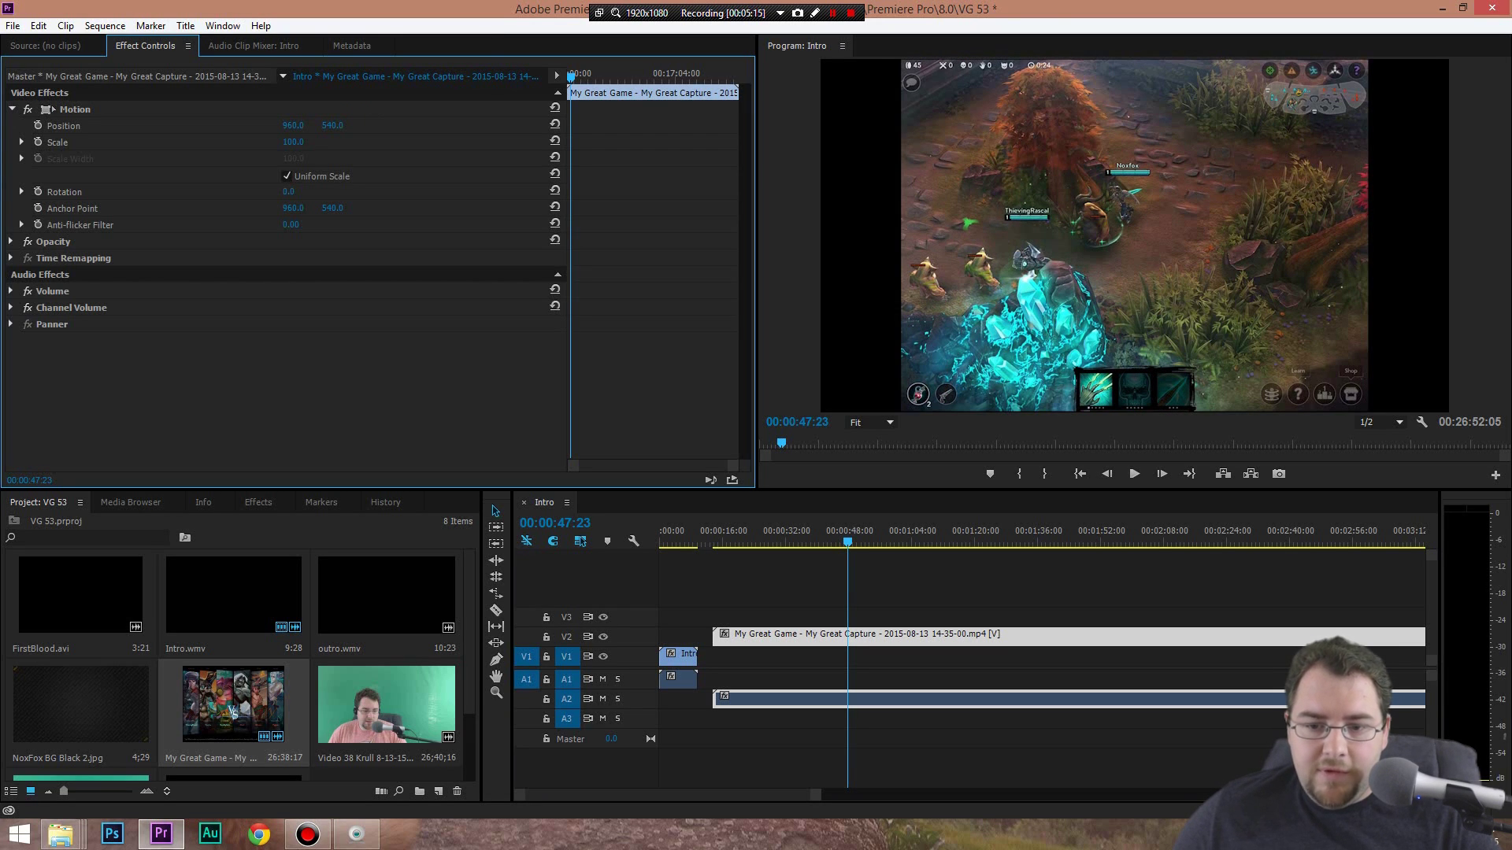
Try enlarging the gameplay clip to a uniform scale of 140 and undo the change
click(287, 177)
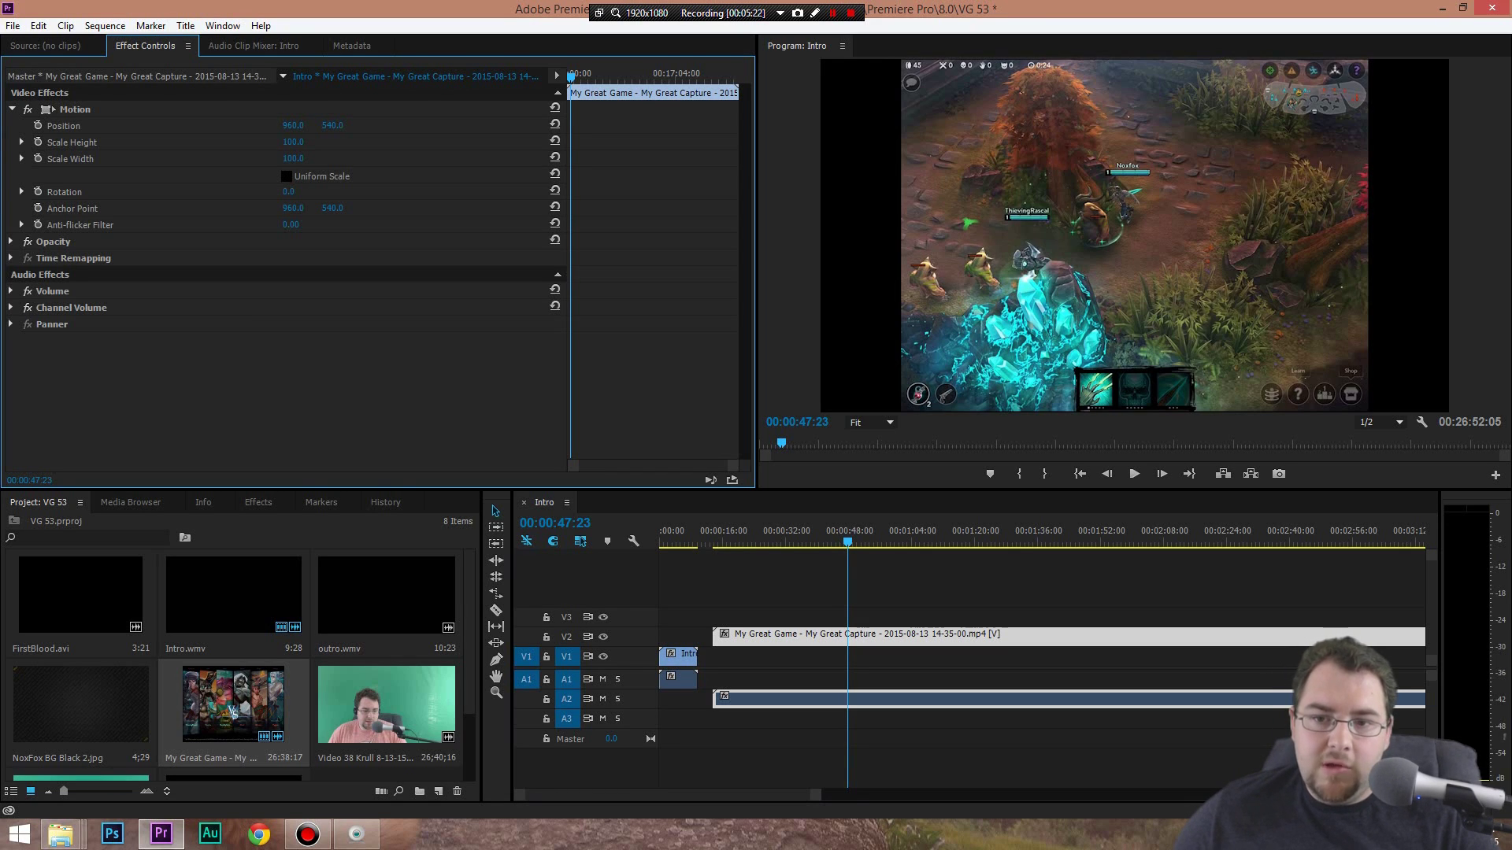
click(286, 177)
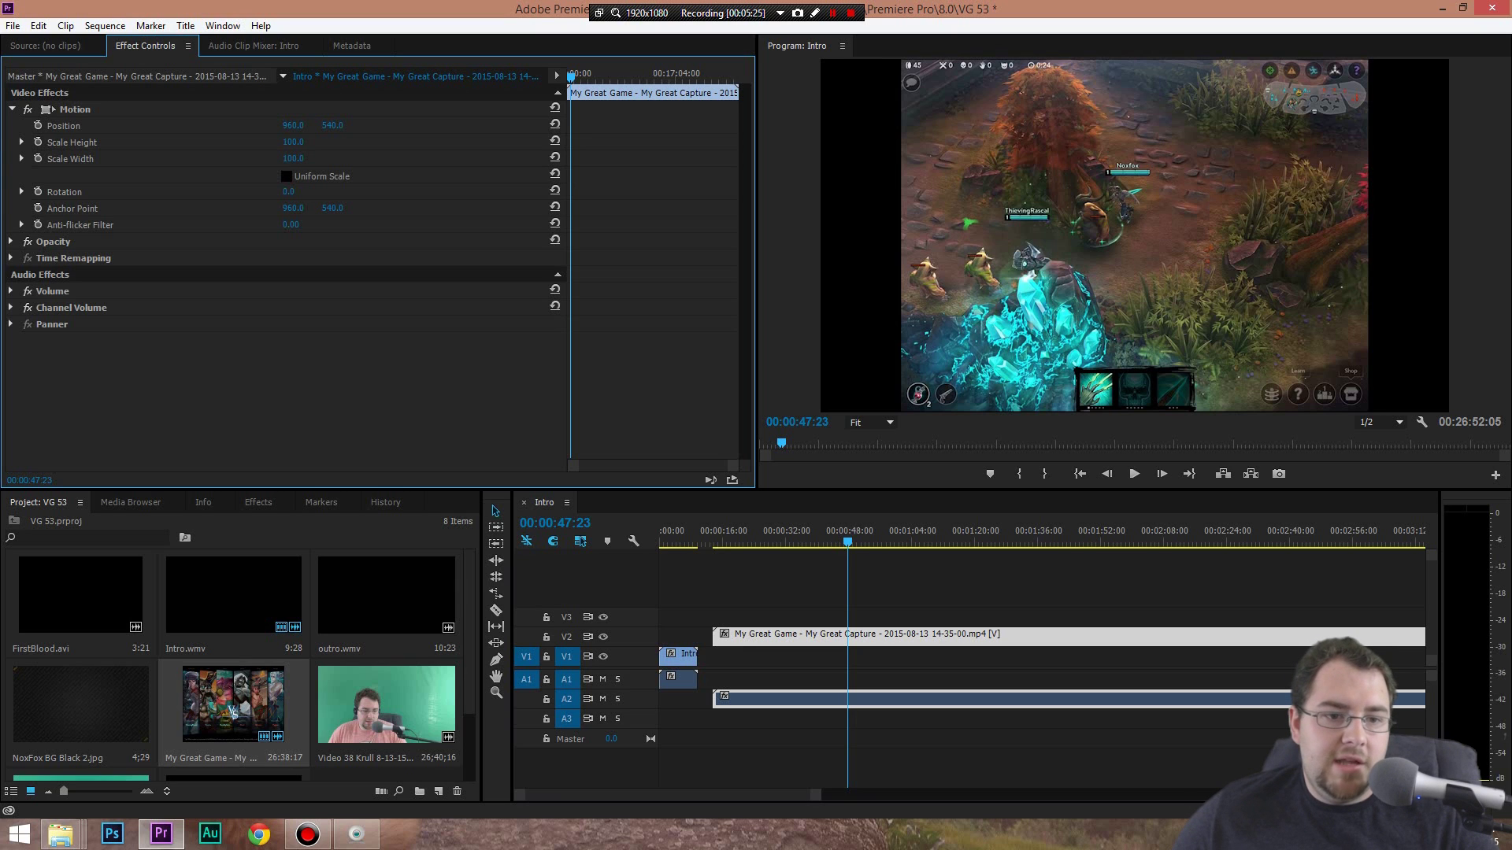
drag(293, 142, 324, 142)
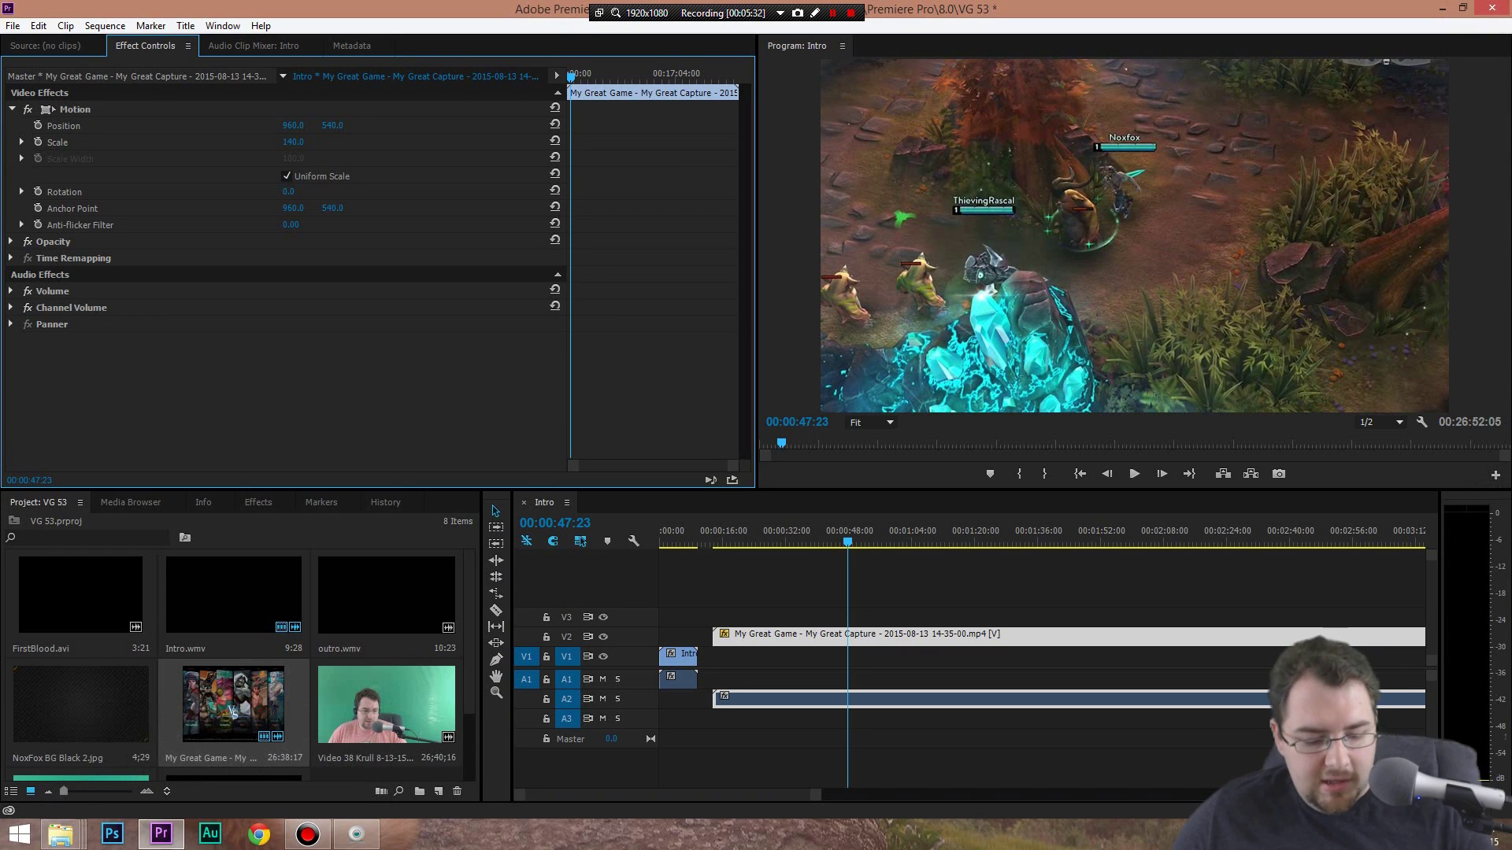
key(ctrl+z)
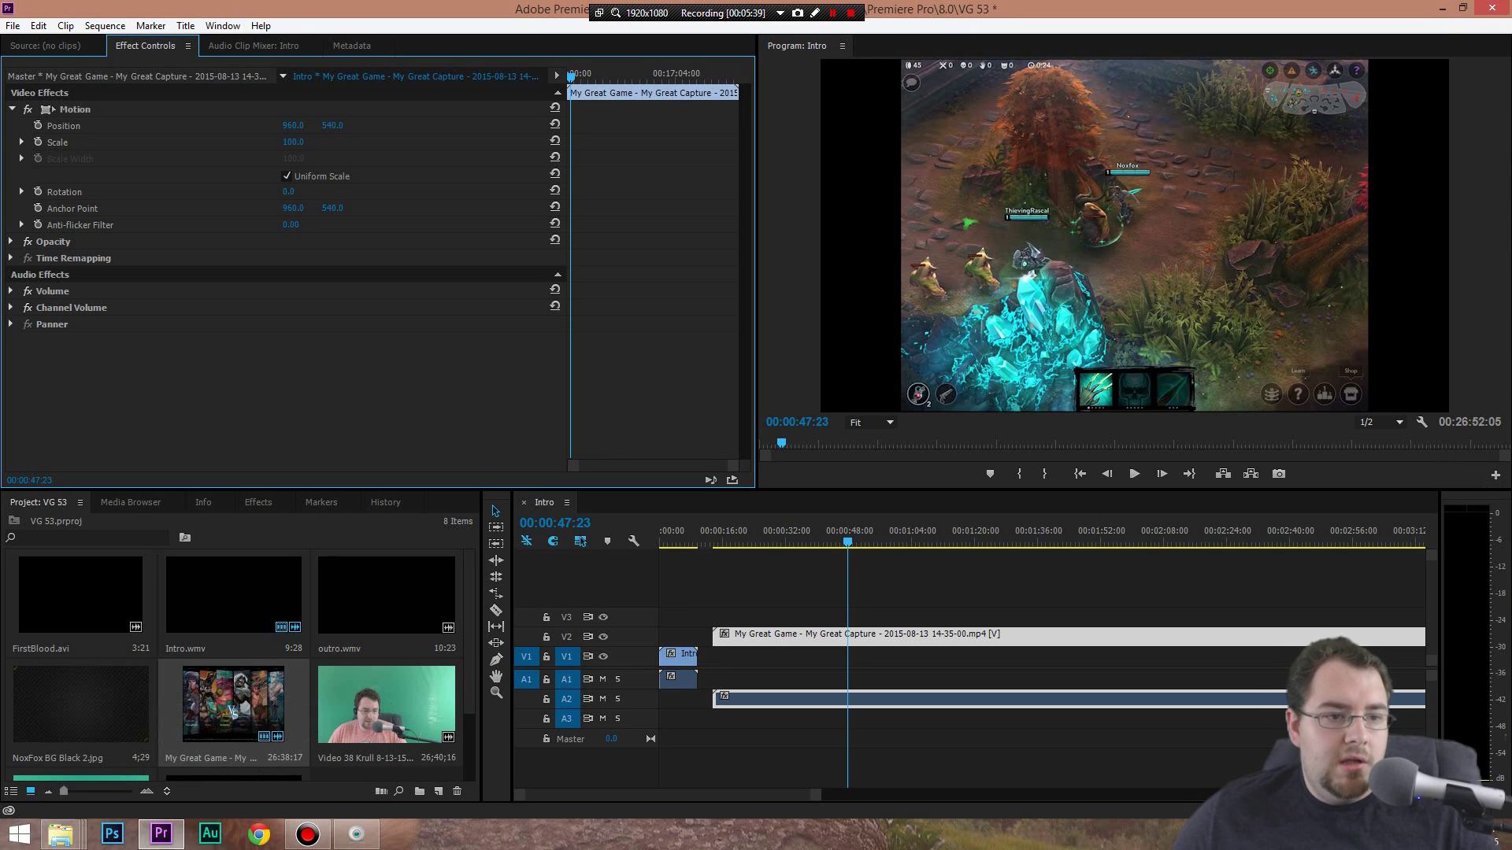
Turn off uniform scaling for the gameplay clip, try a scale width of 137, and return the width to 100
click(287, 175)
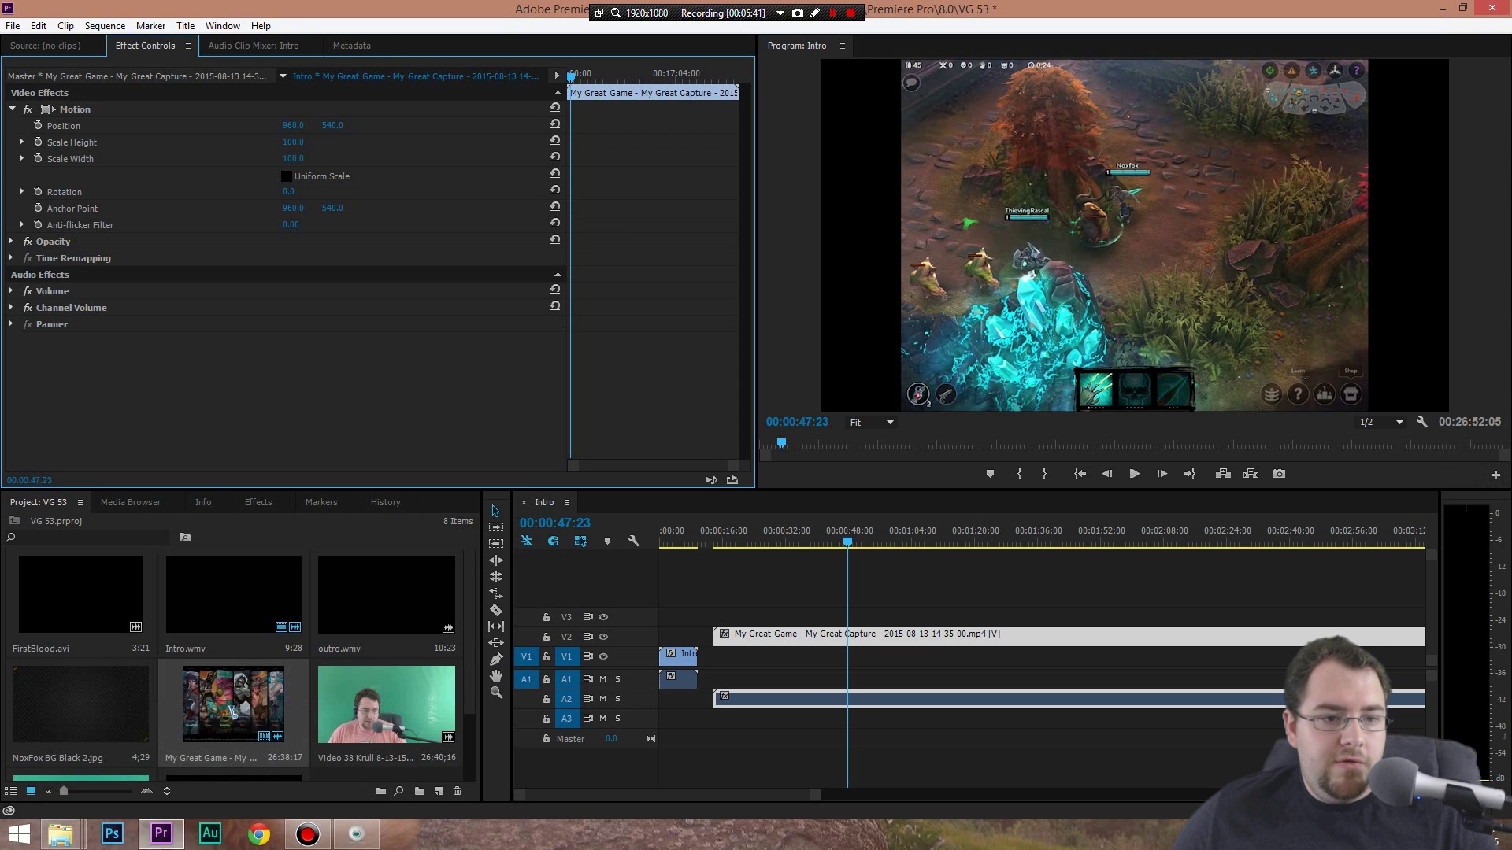
drag(293, 158, 322, 158)
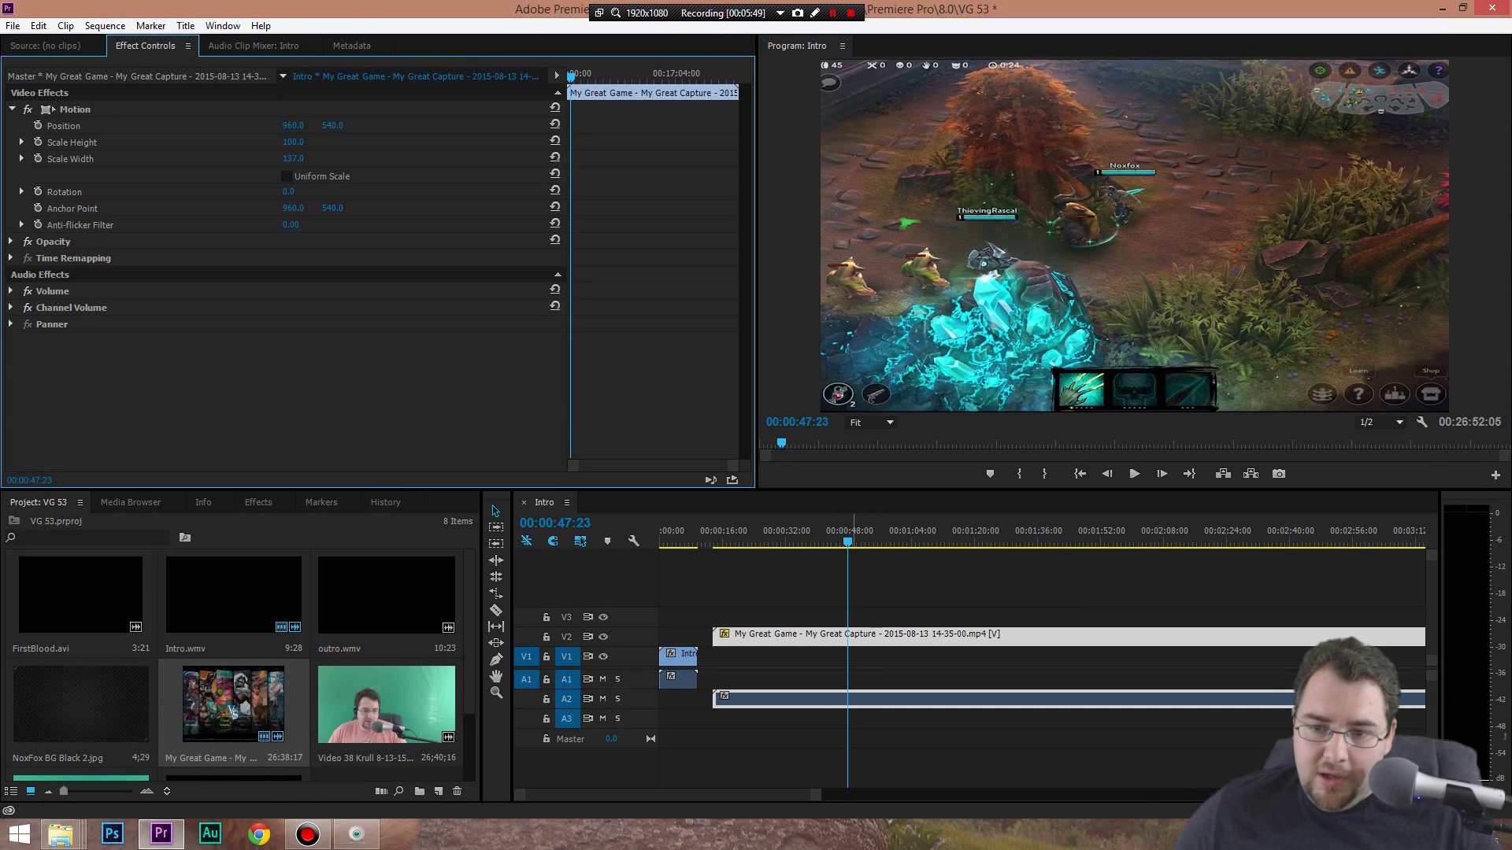
click(891, 542)
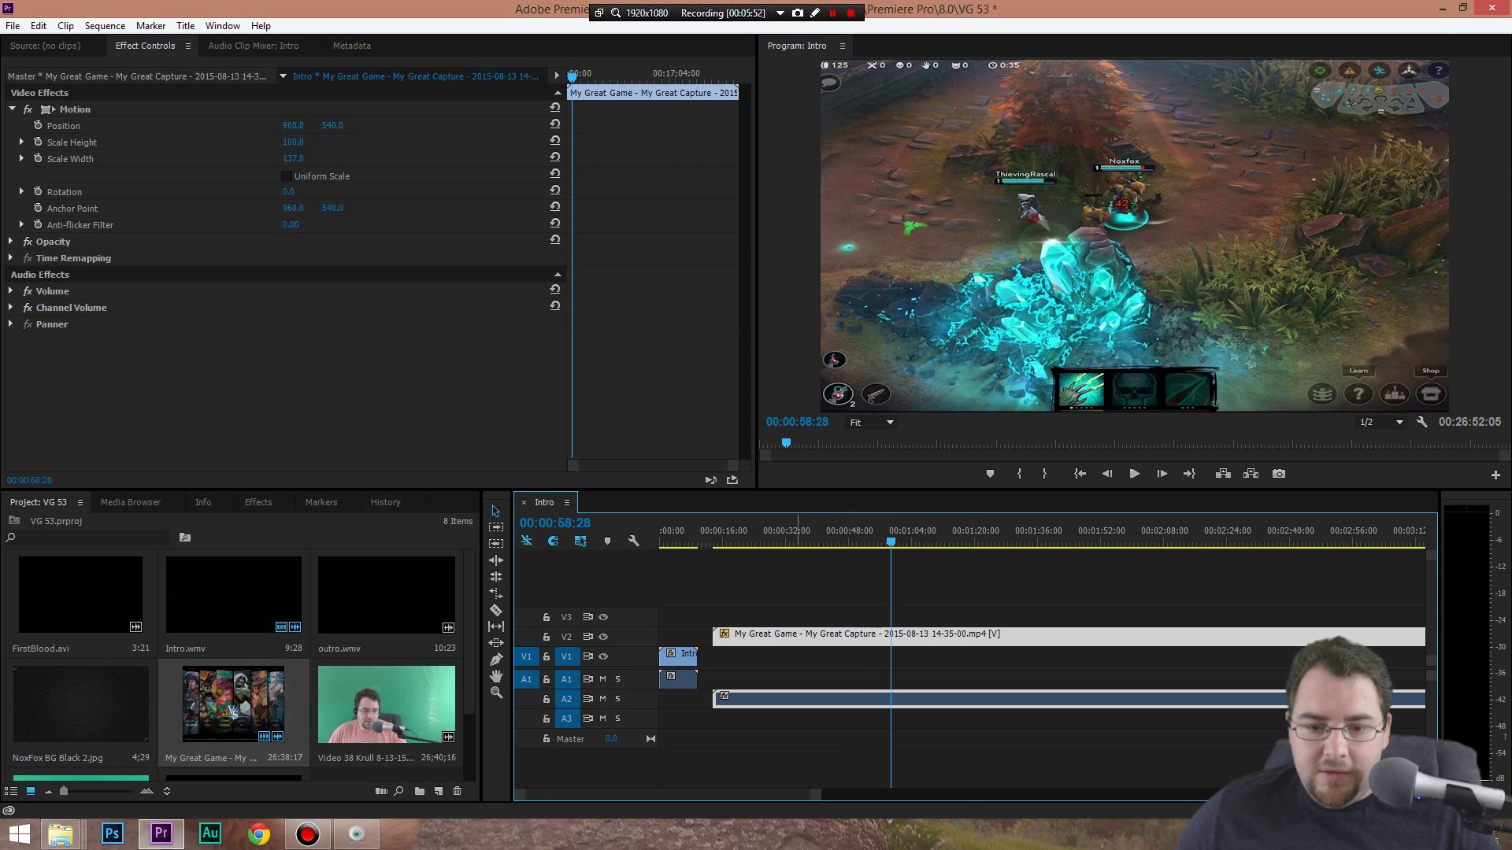
click(800, 542)
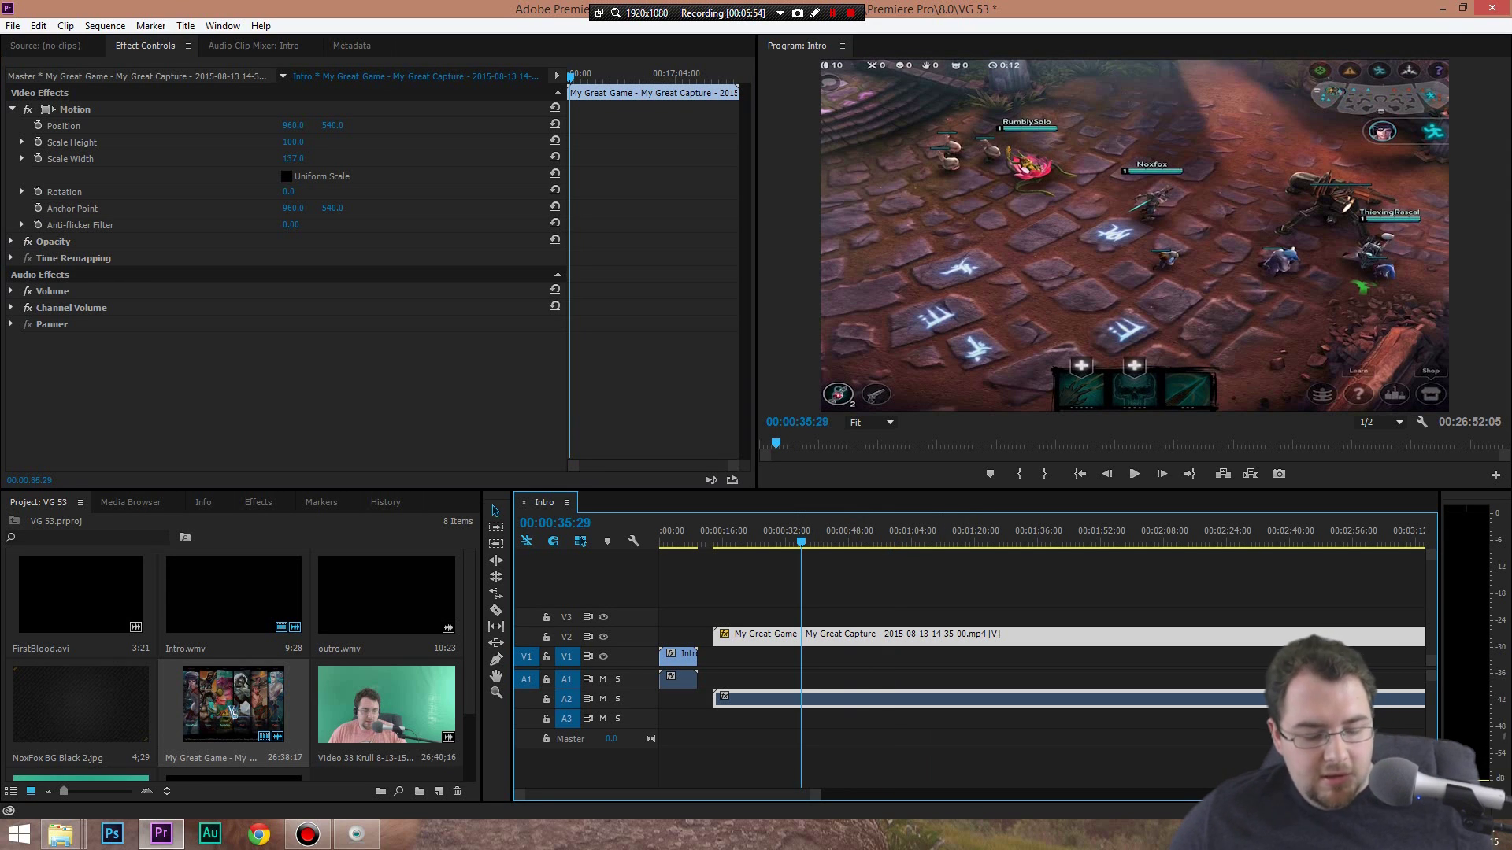
click(285, 176)
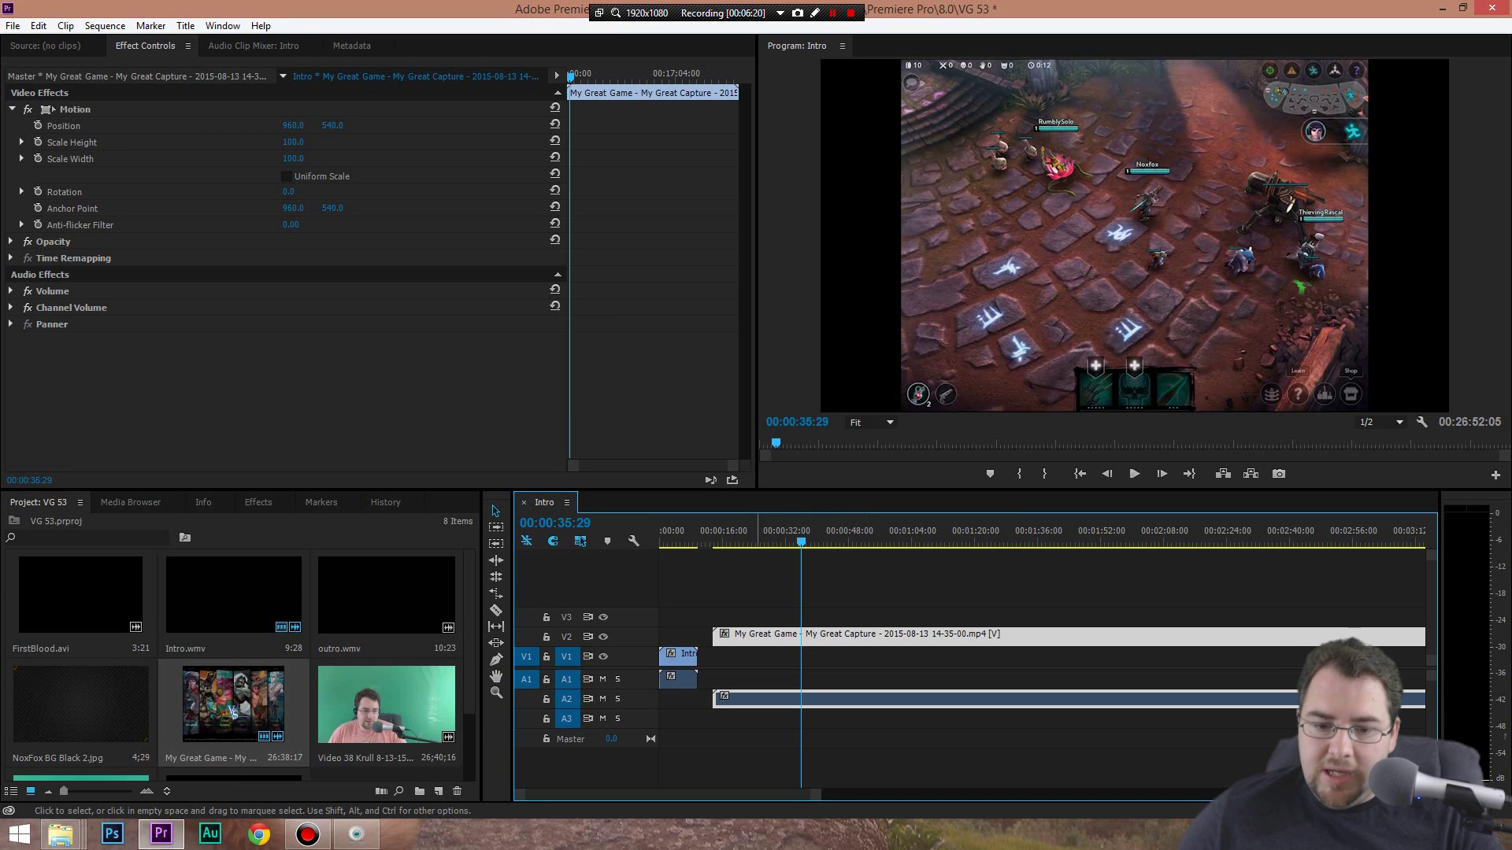
Place the NoxFox BG Black 2.jpg background on track V1 beneath the start of the gameplay clip
click(763, 533)
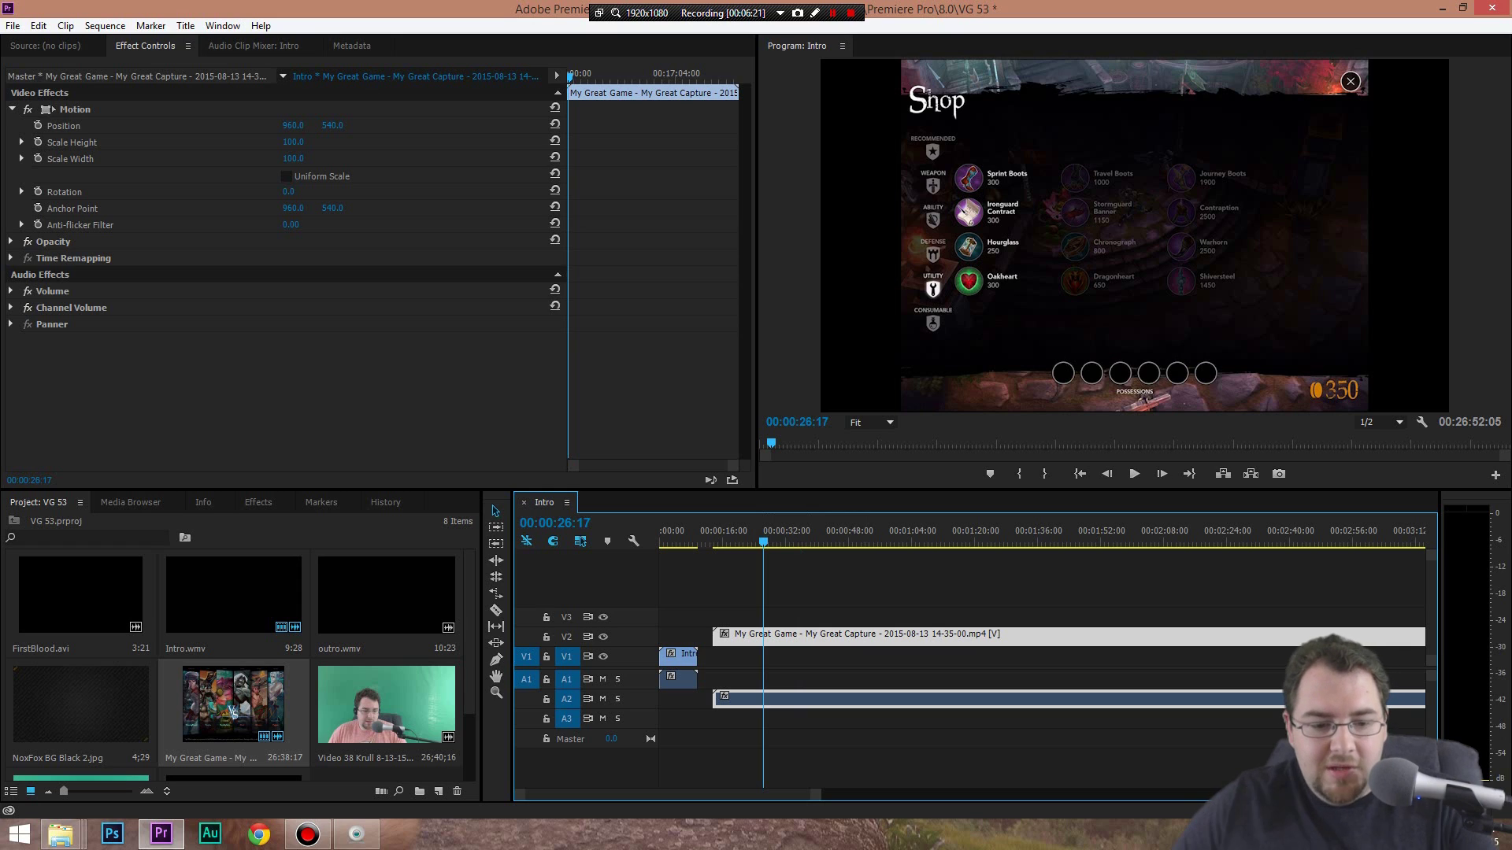
scroll(236, 661, down, 2)
click(81, 718)
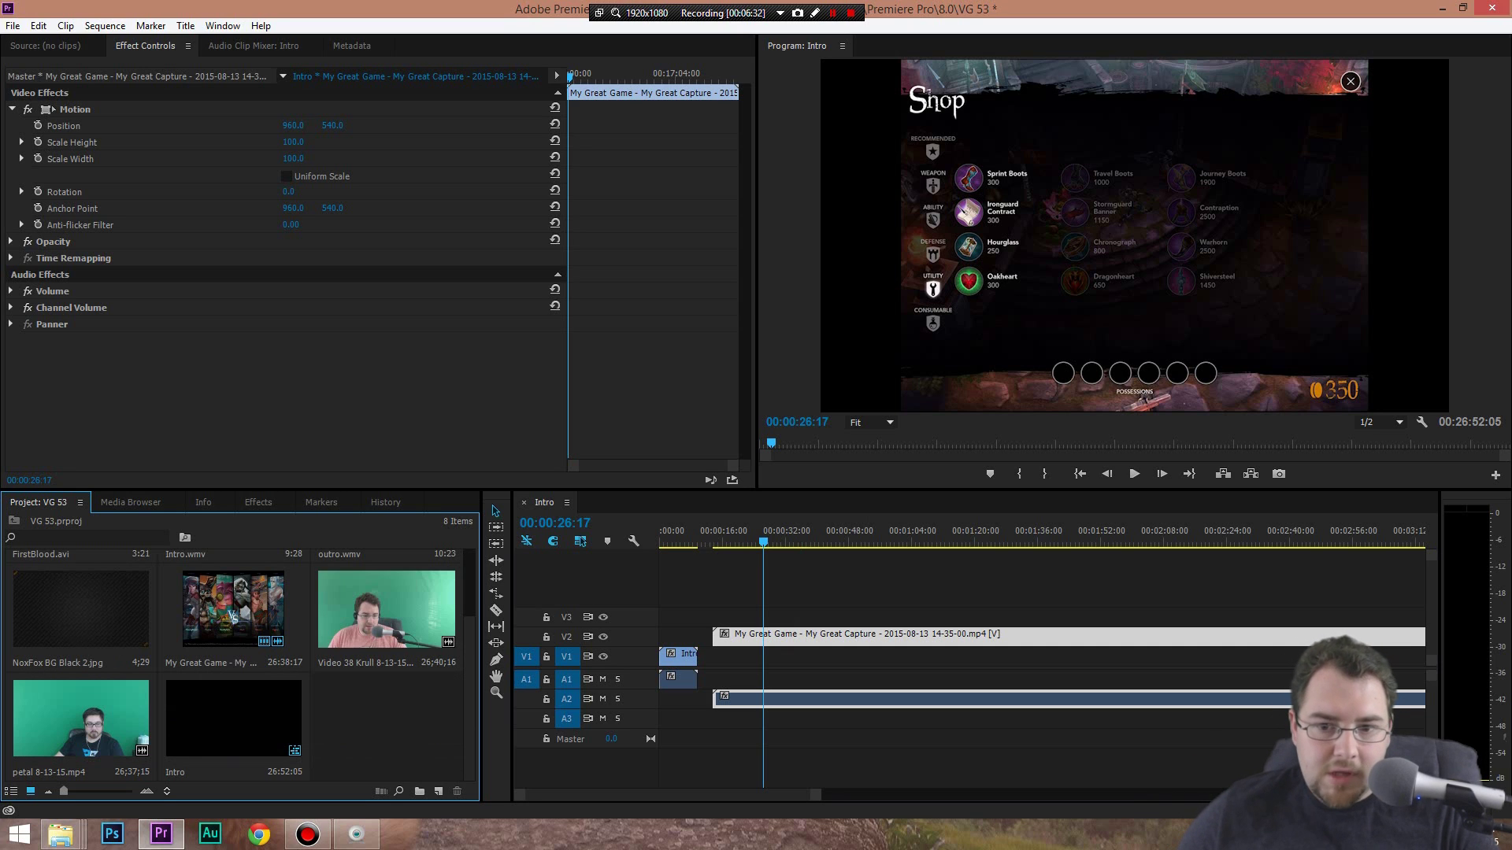
drag(838, 752, 806, 589)
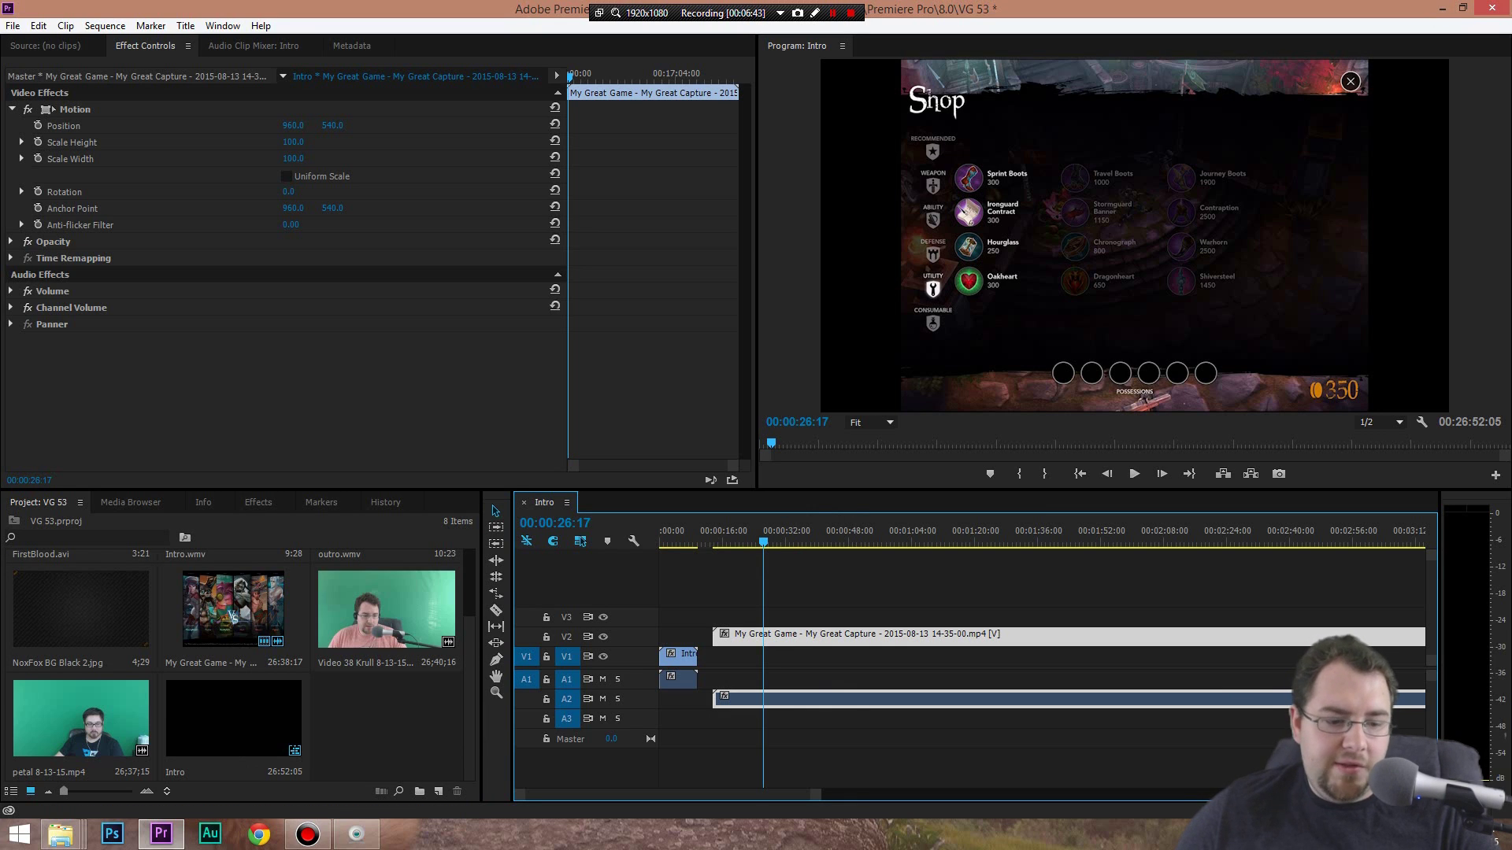
scroll(236, 661, up, 2)
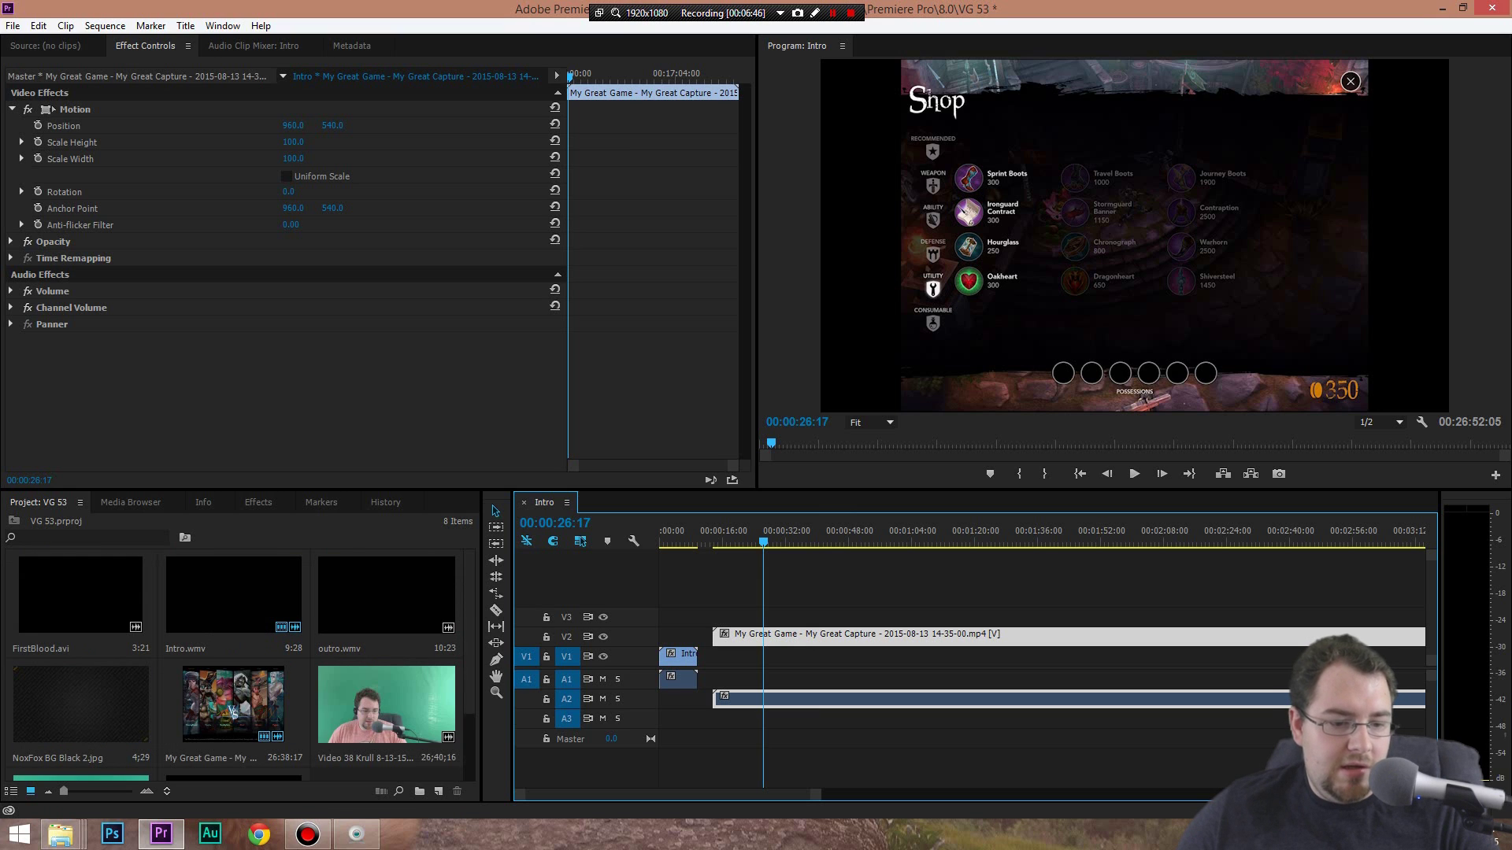
scroll(236, 662, down, 2)
drag(80, 607, 722, 659)
Extend the NoxFox BG Black 2.jpg background on V1 to the end of the gameplay clip
drag(730, 656, 1353, 655)
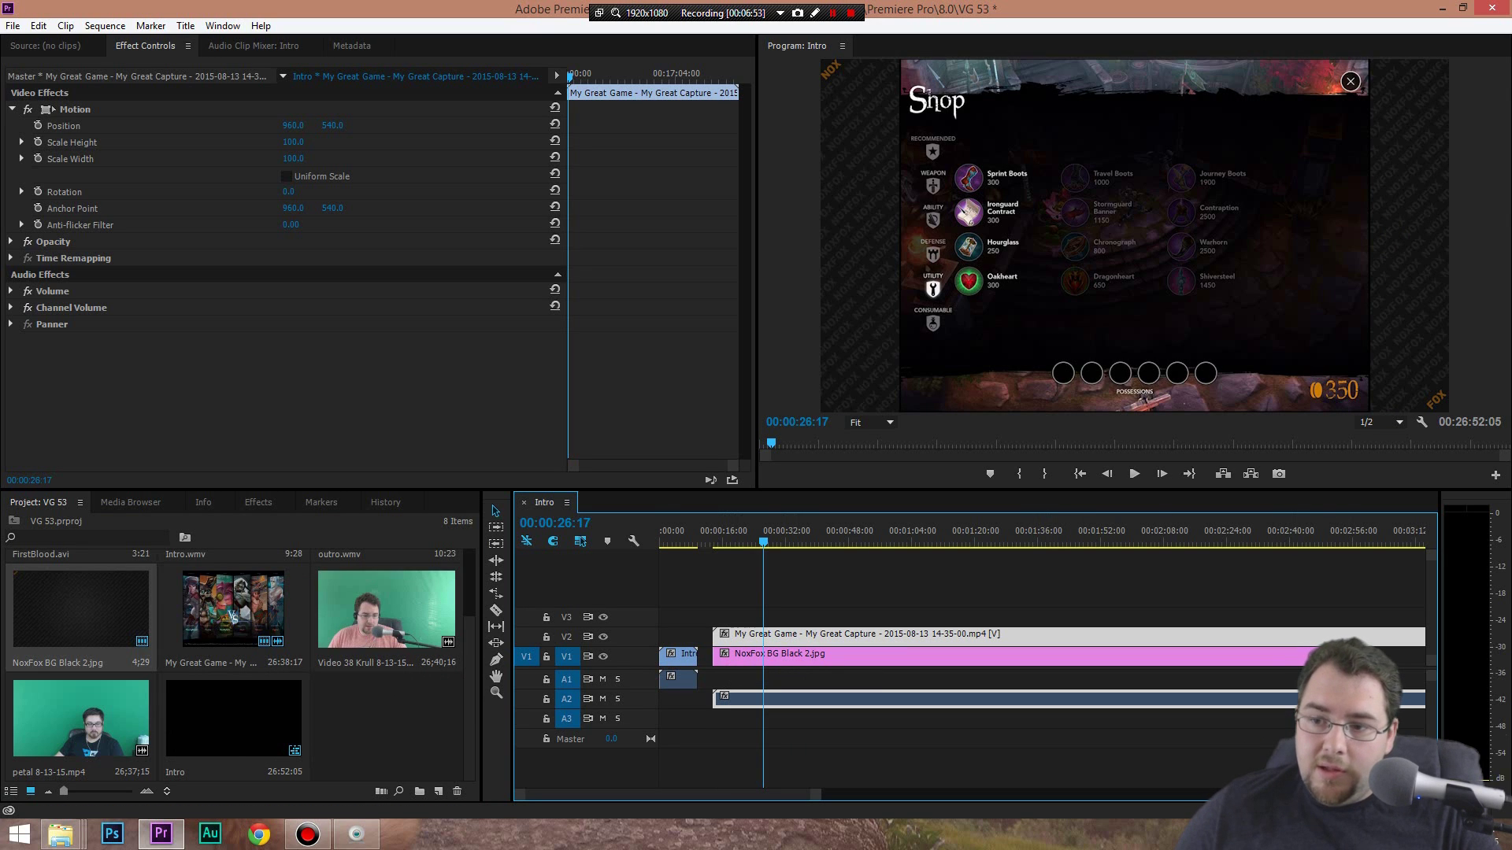
key(minus)
key(minus)
key(minus)
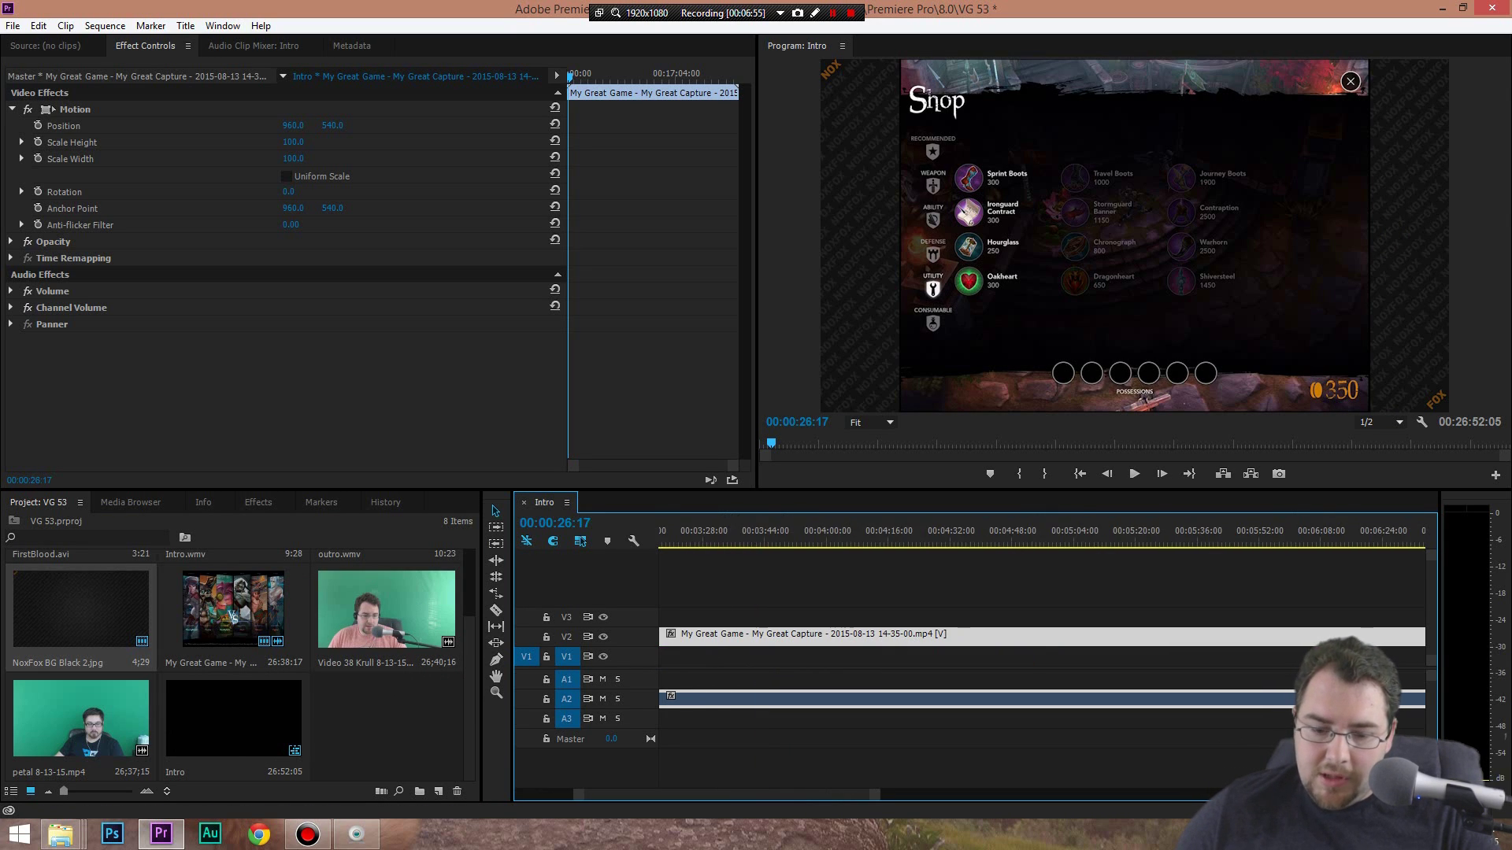
key(minus)
key(minus)
key(minus)
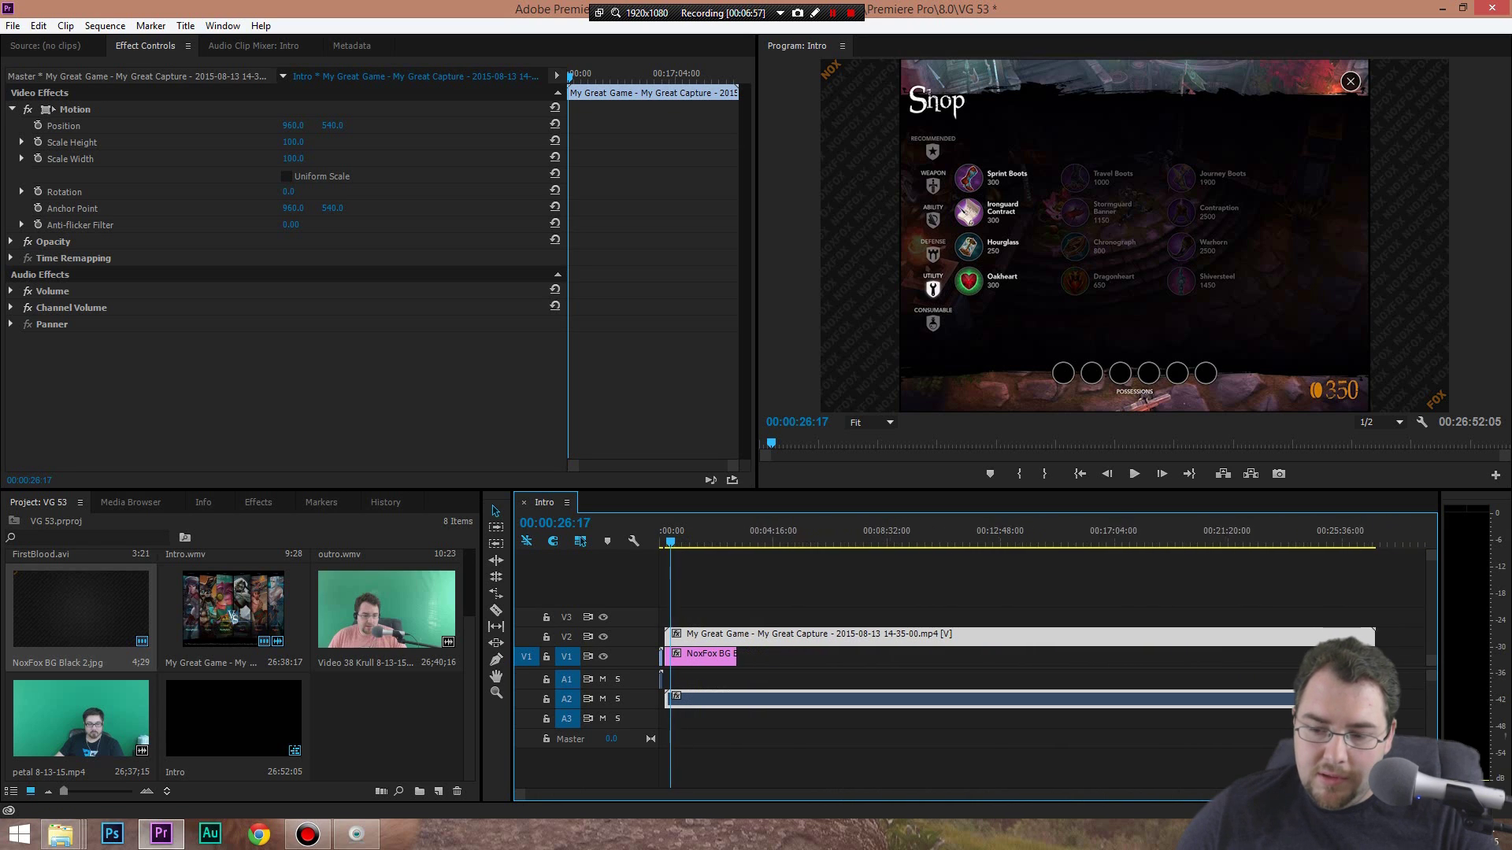
drag(730, 656, 1340, 655)
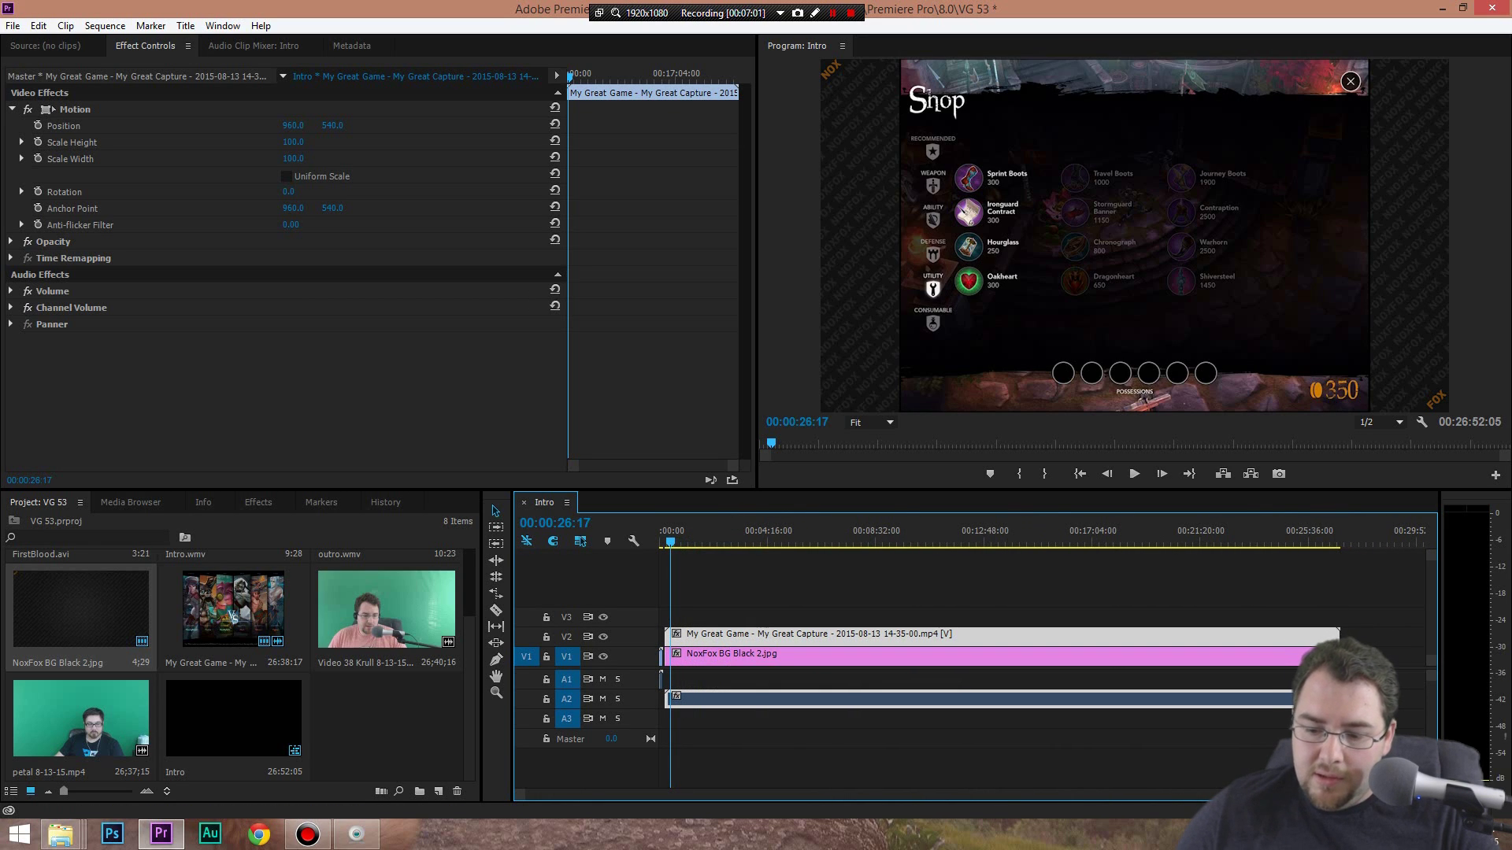
Place the Video 38 Krull 8-13-15 with Rumbly.mp4 webcam clip on track V3, aligned with the start of the gameplay clip
key(equal)
key(equal)
key(equal)
key(equal)
drag(233, 611, 685, 655)
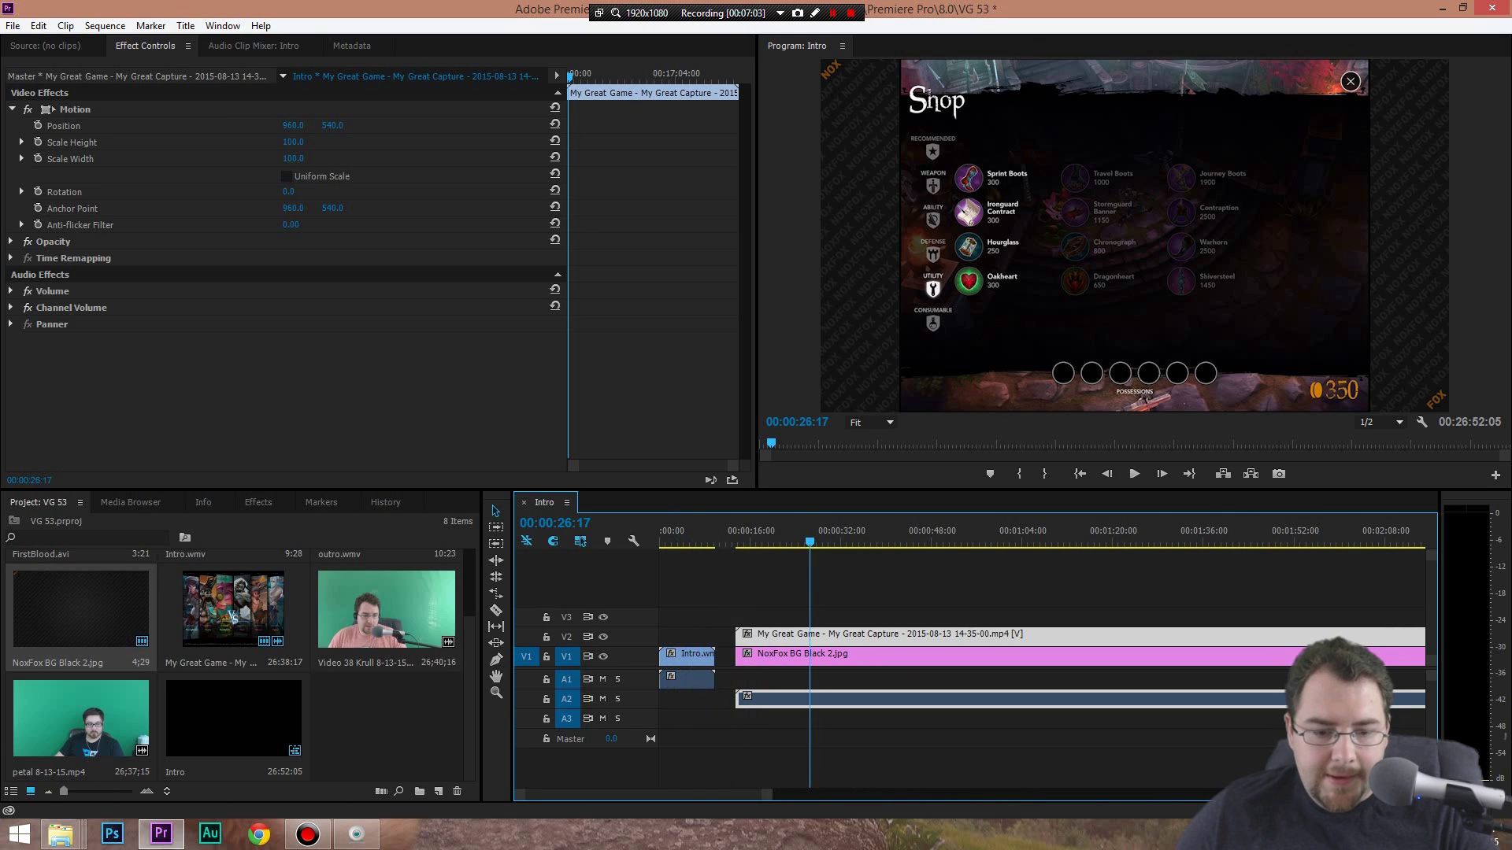
click(385, 622)
drag(385, 622, 745, 629)
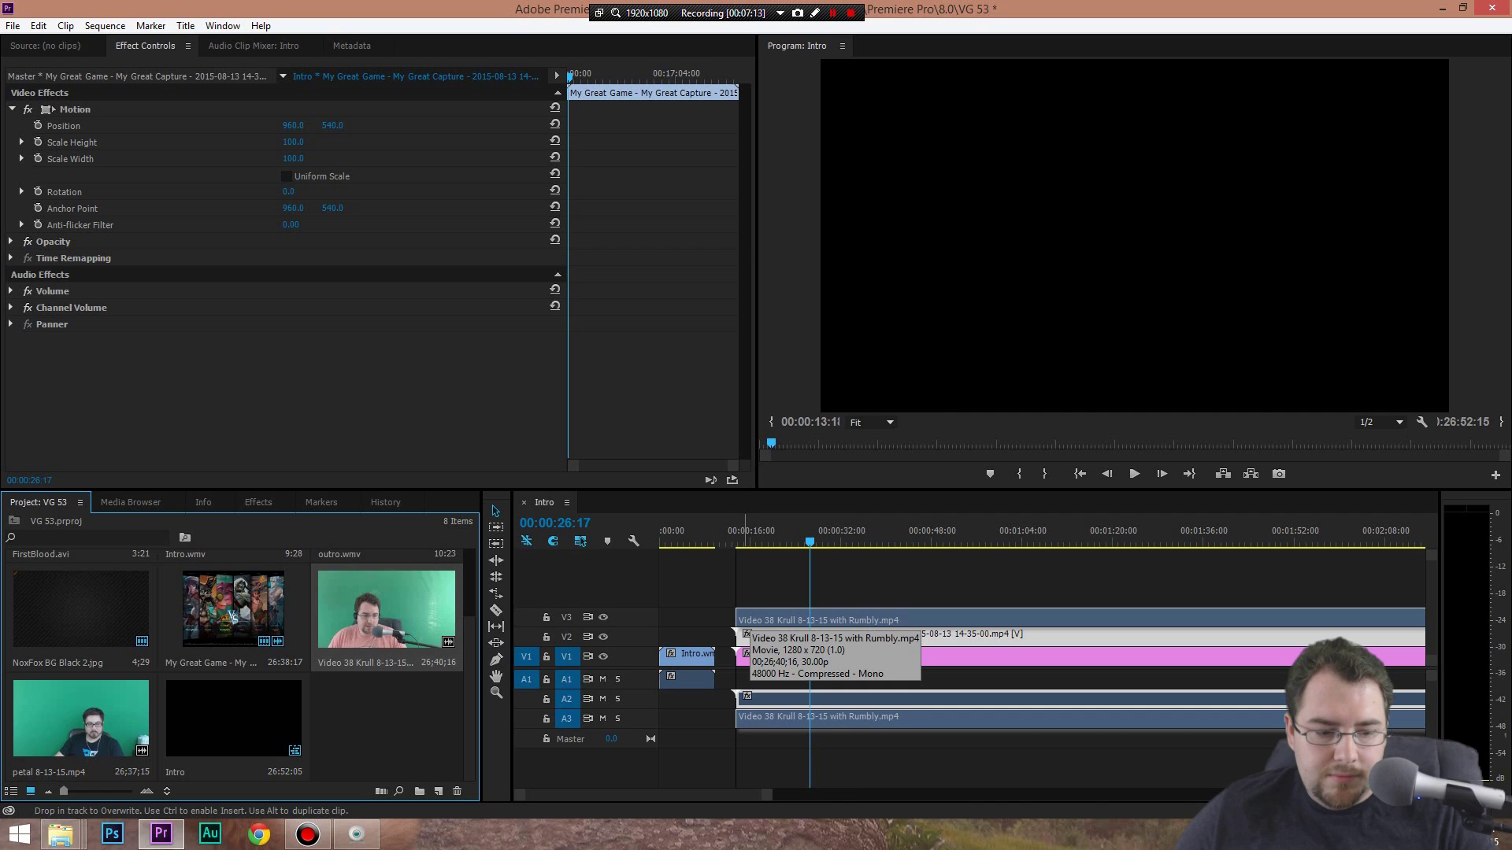
drag(744, 628, 744, 628)
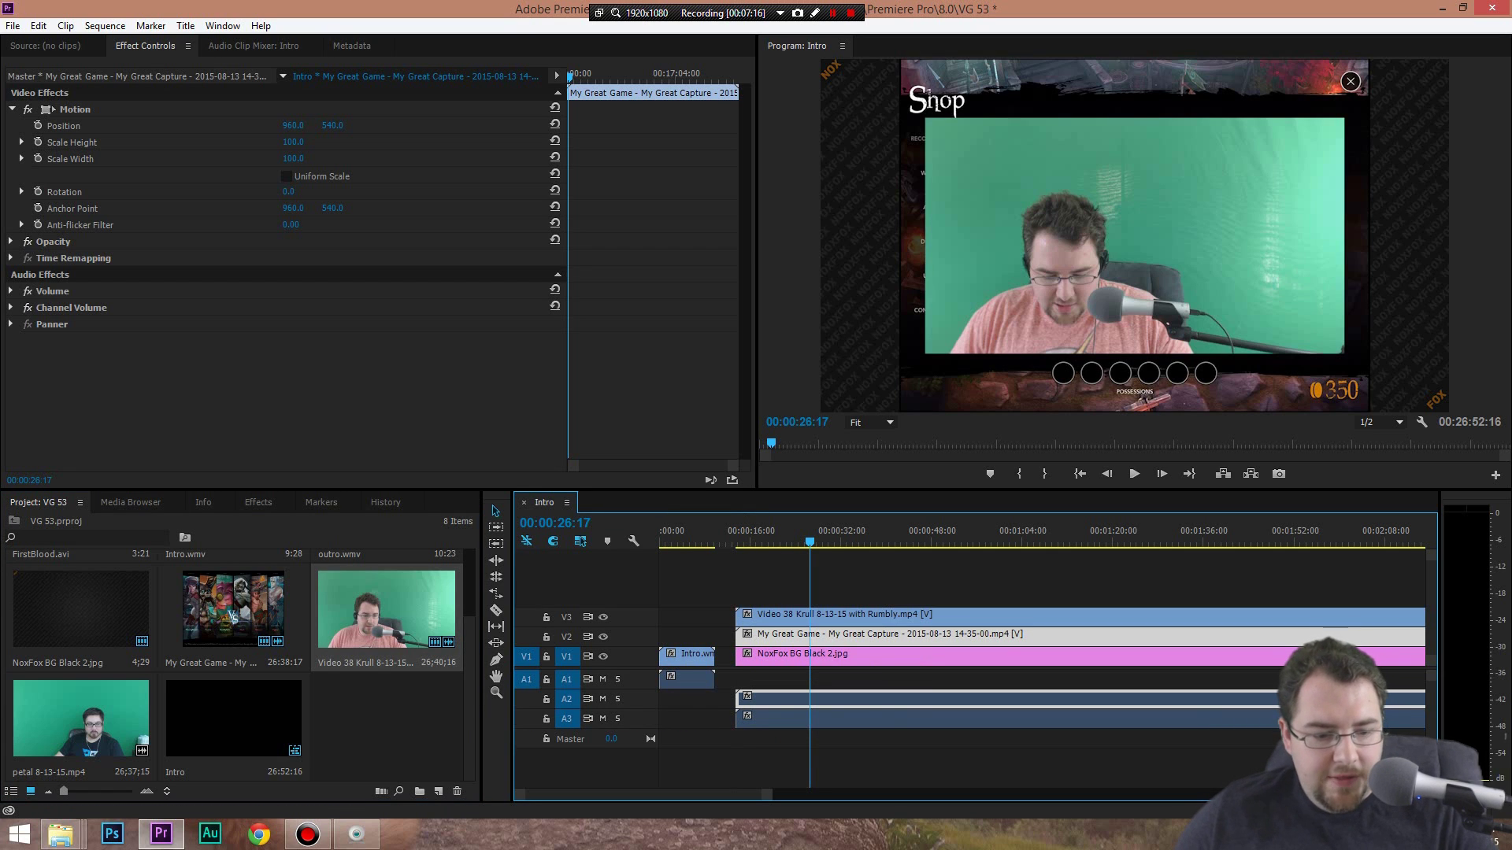
Remove the petal 8-13-15.mp4 clip from the project
click(384, 729)
click(80, 720)
click(384, 729)
click(80, 718)
click(370, 612)
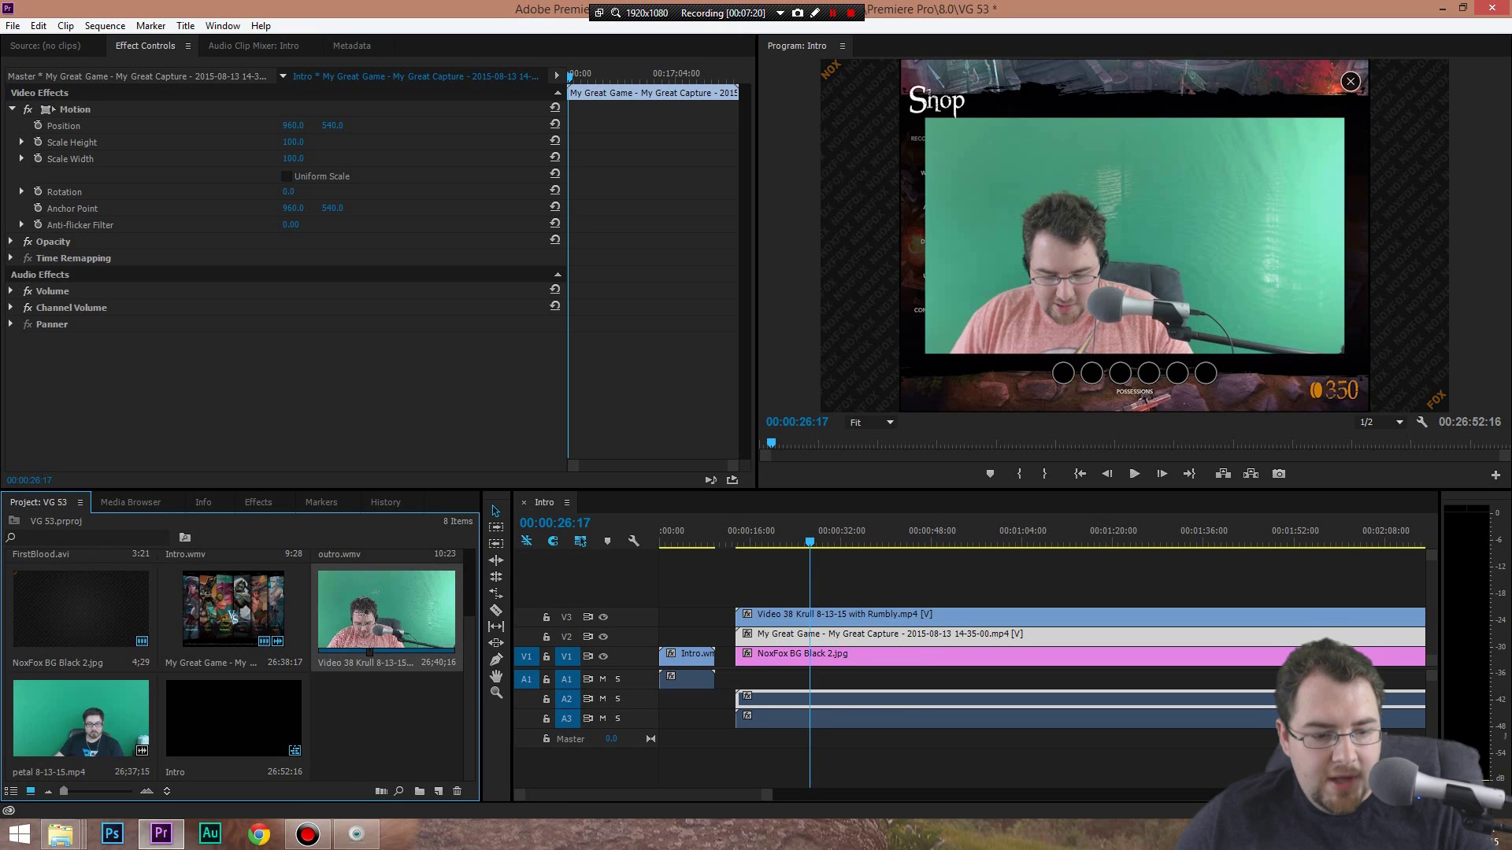
click(80, 719)
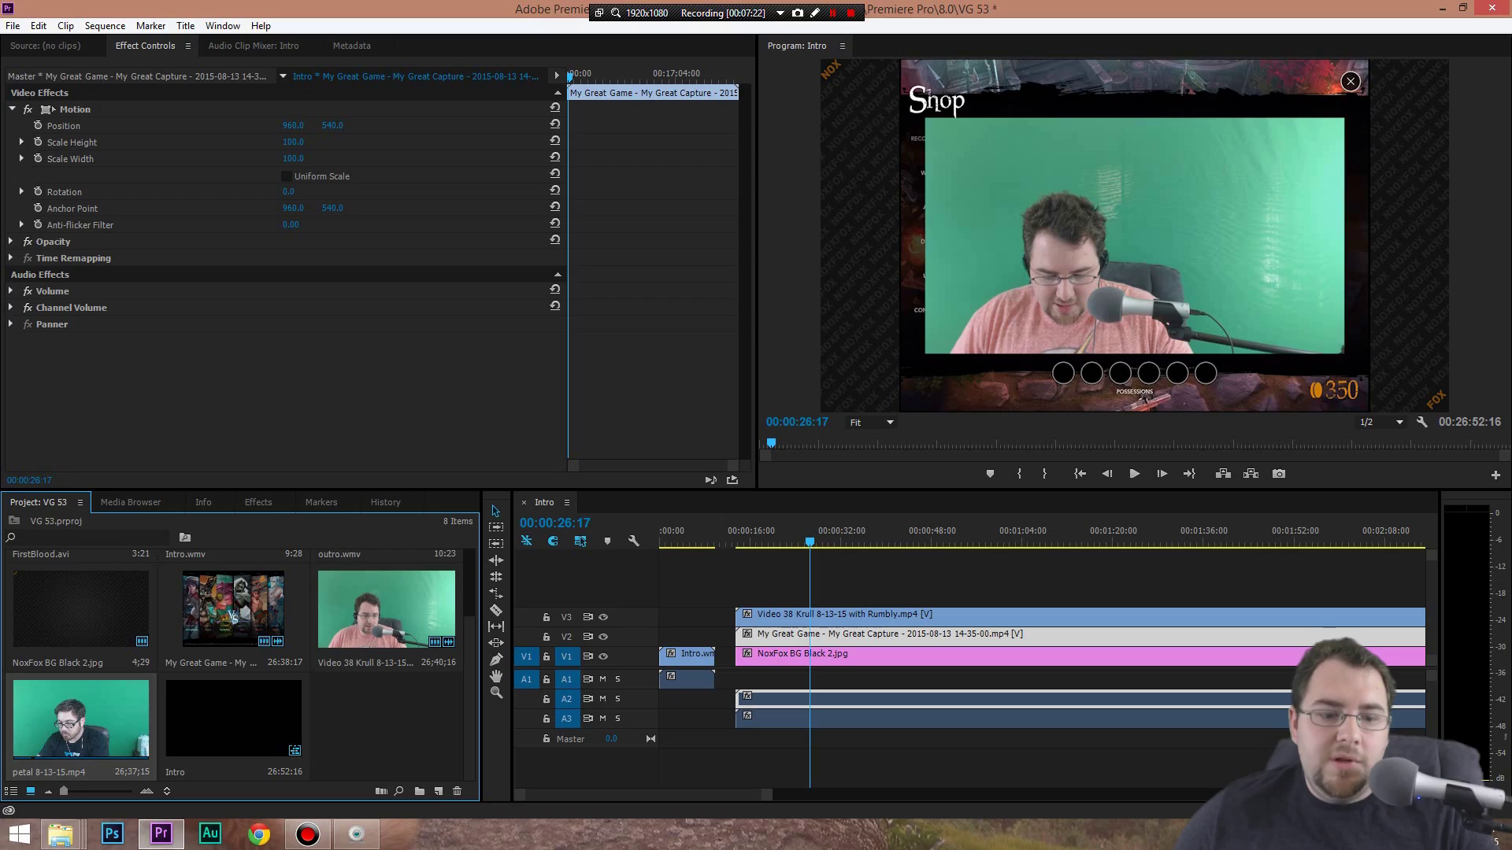
click(60, 834)
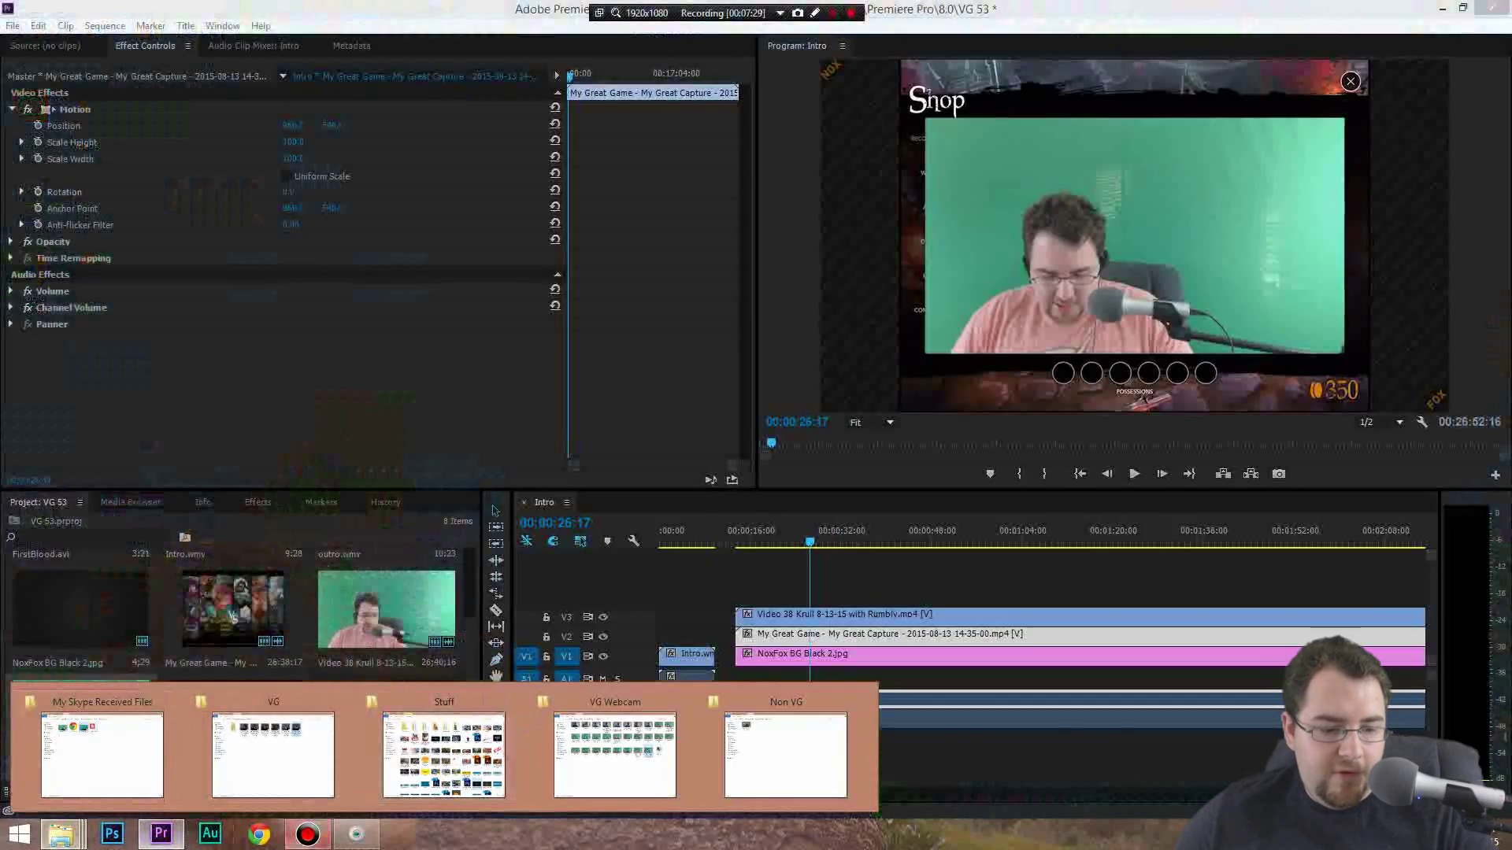
click(162, 834)
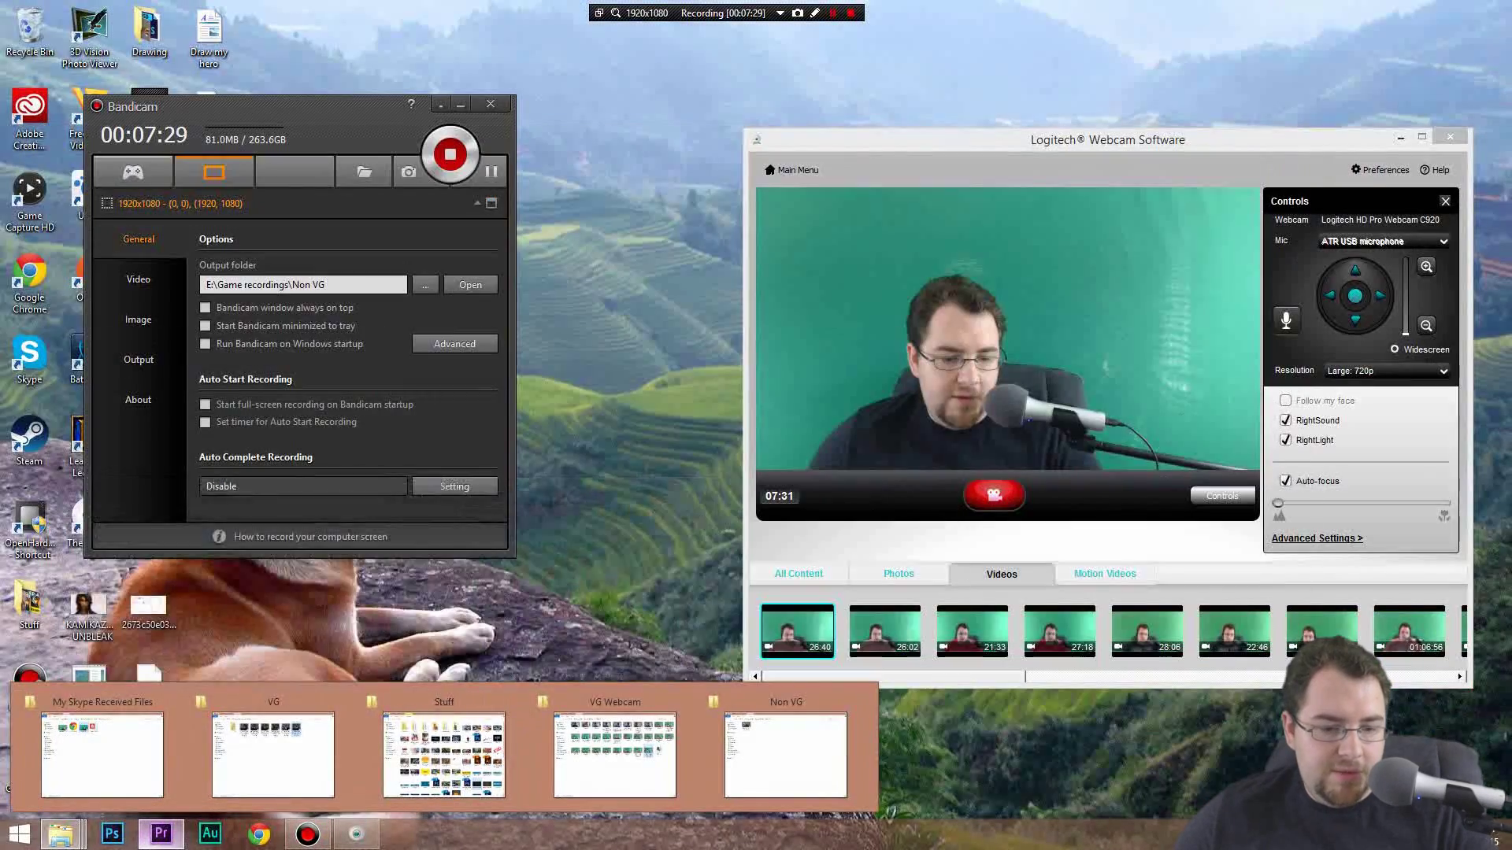
click(161, 834)
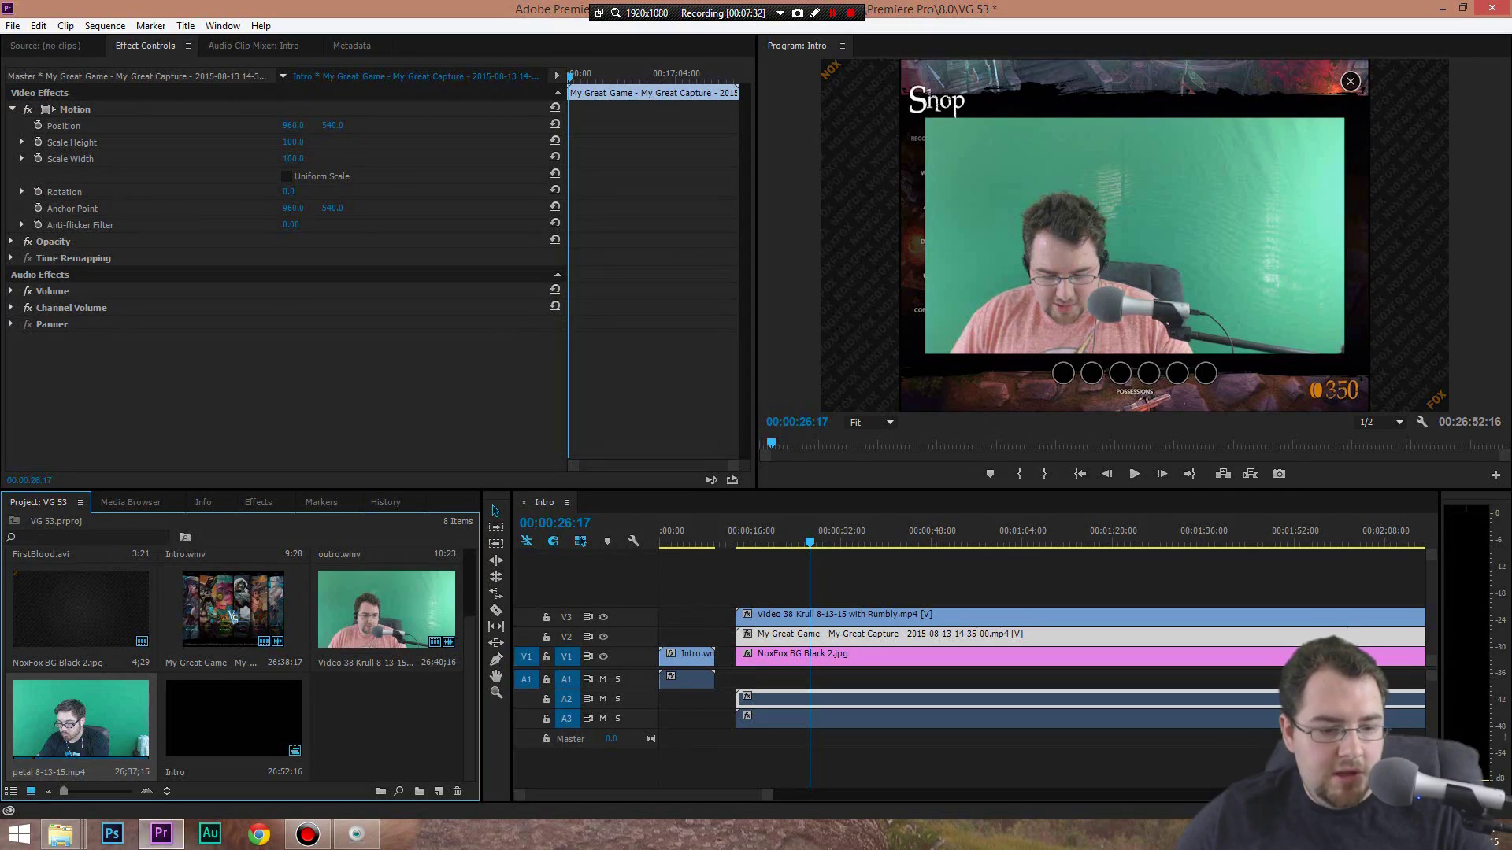
right_click(58, 713)
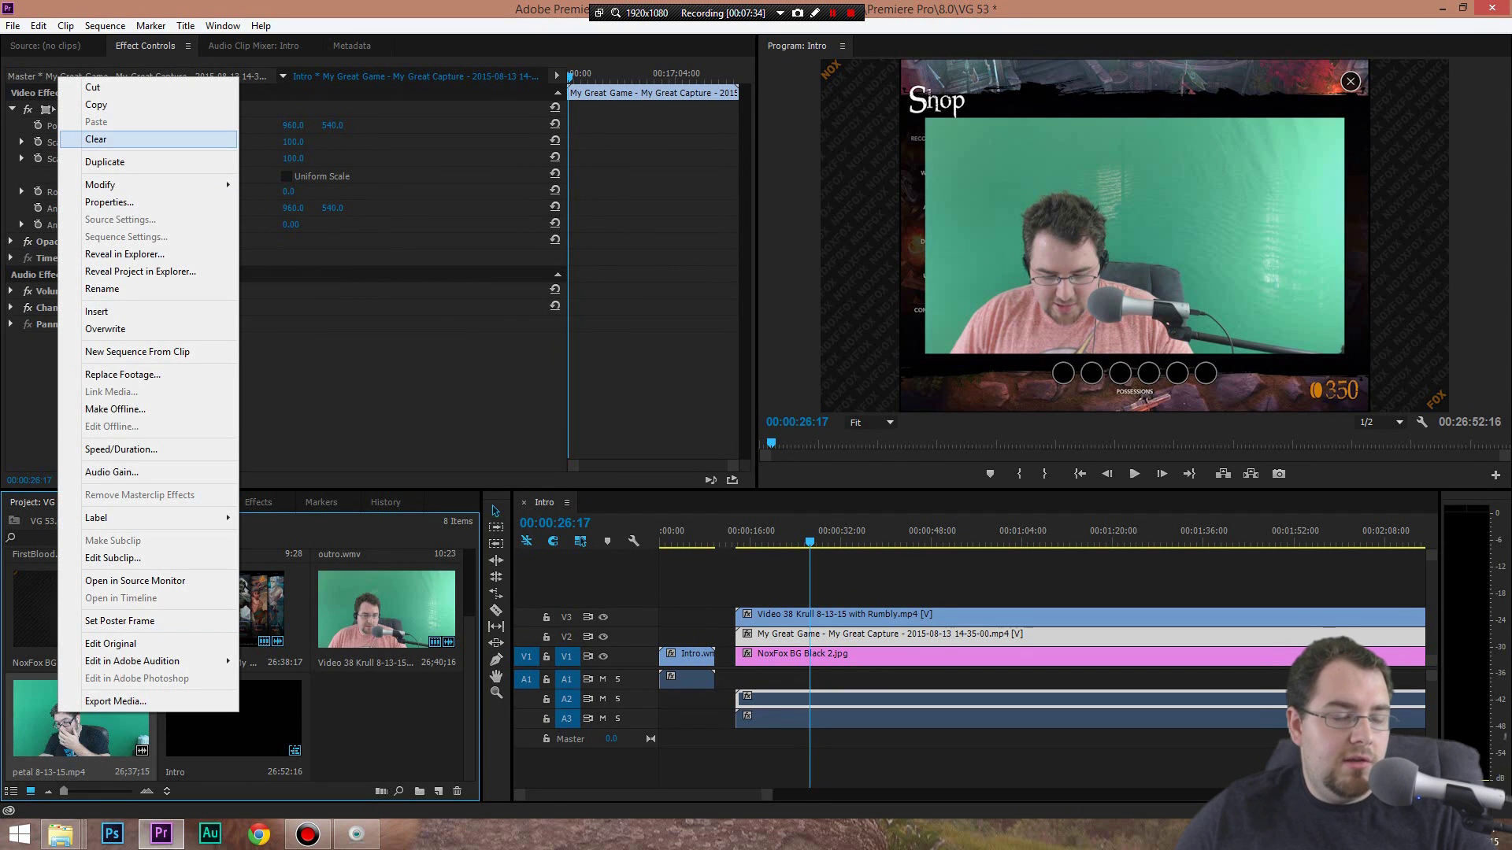
click(95, 138)
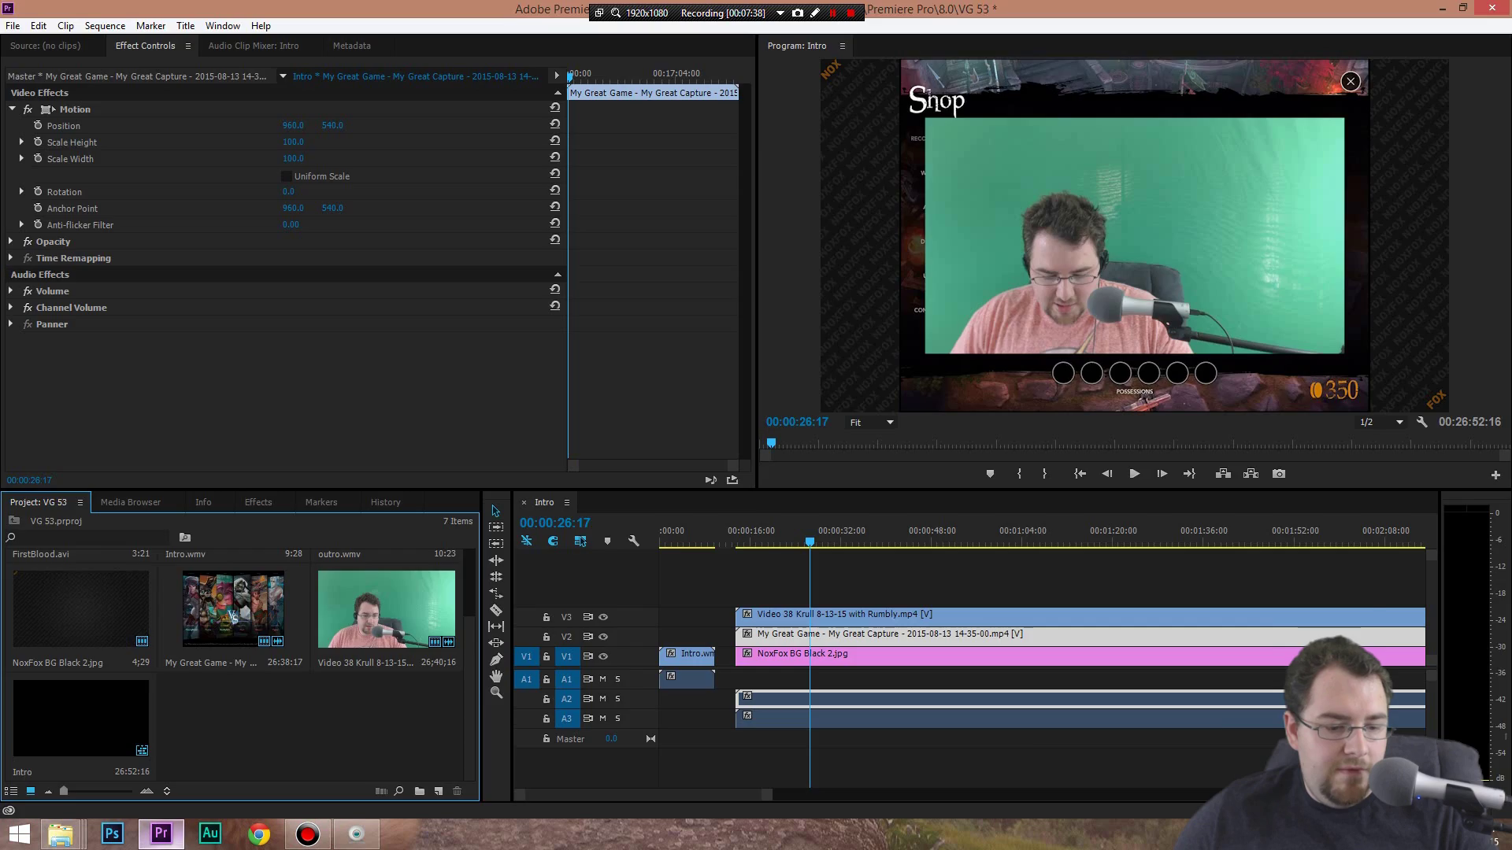
Open Freemake Video Converter and add the petal 8-13-15 video from the My Skype Received Files folder
click(162, 833)
drag(157, 106, 284, 100)
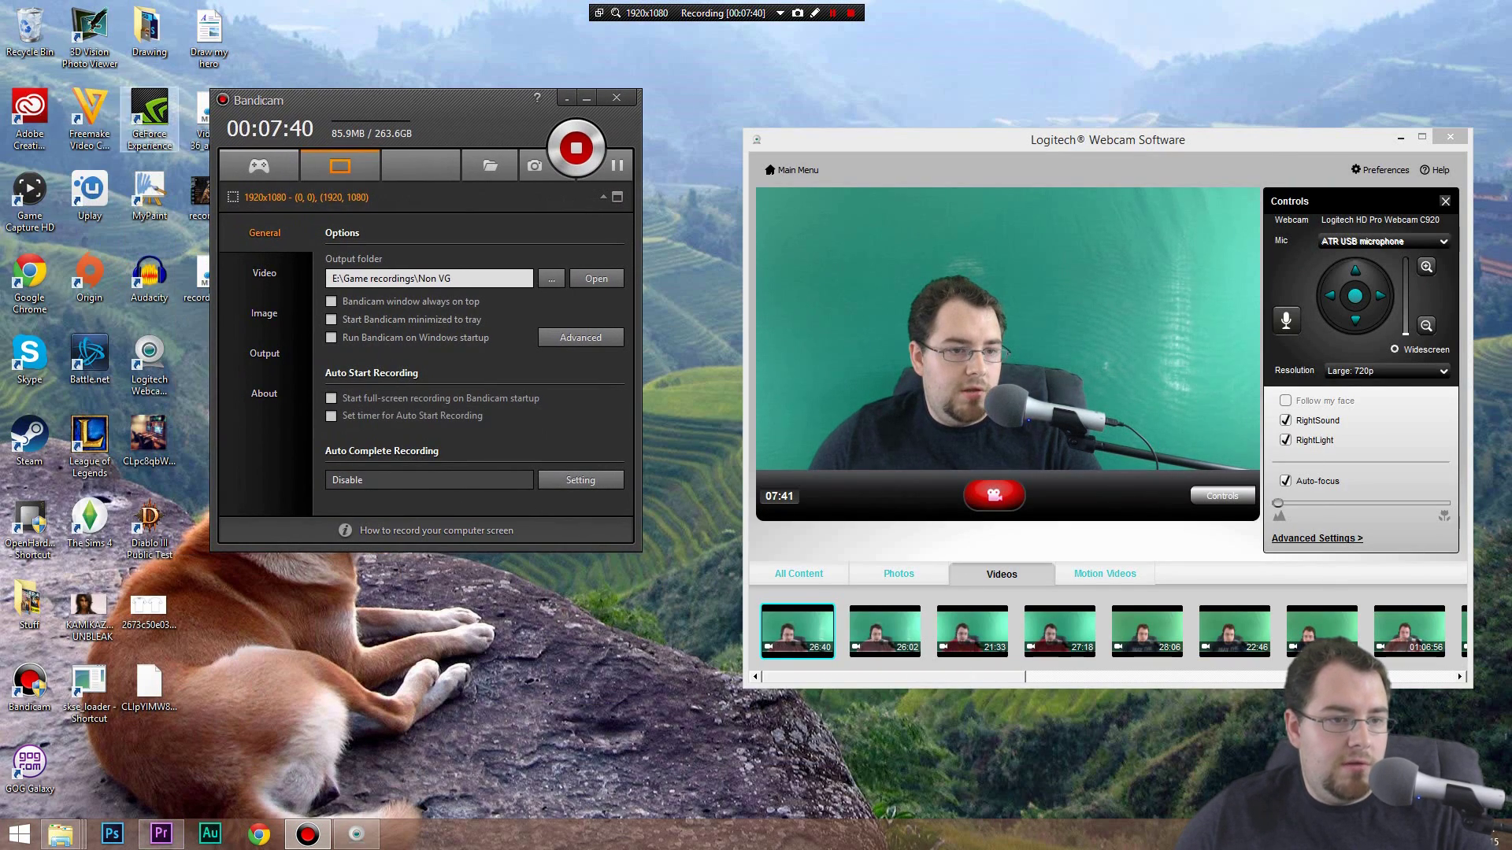
double_click(89, 123)
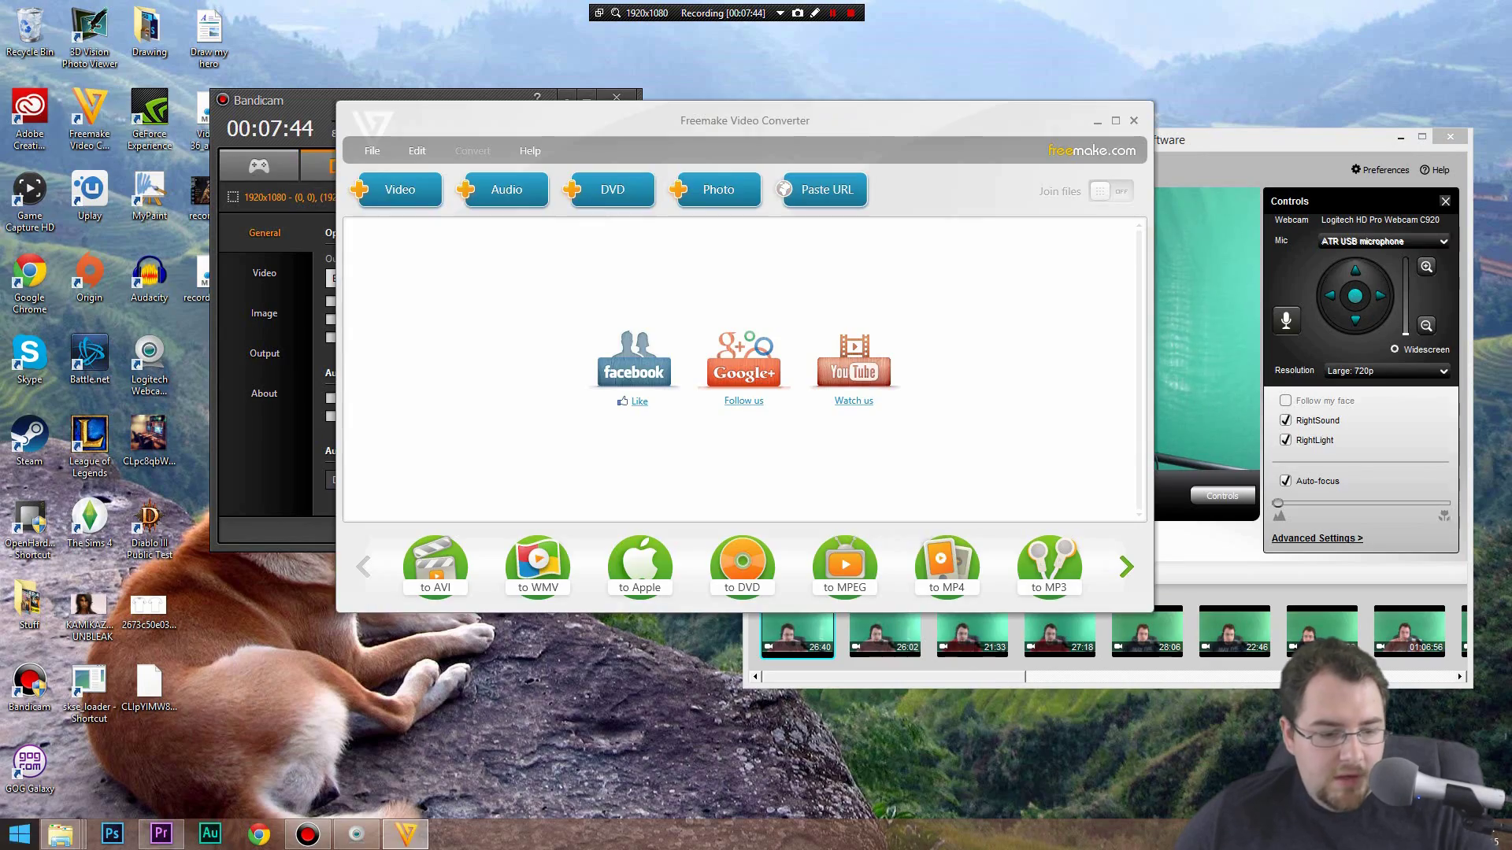
mouse_move(60, 834)
mouse_move(274, 755)
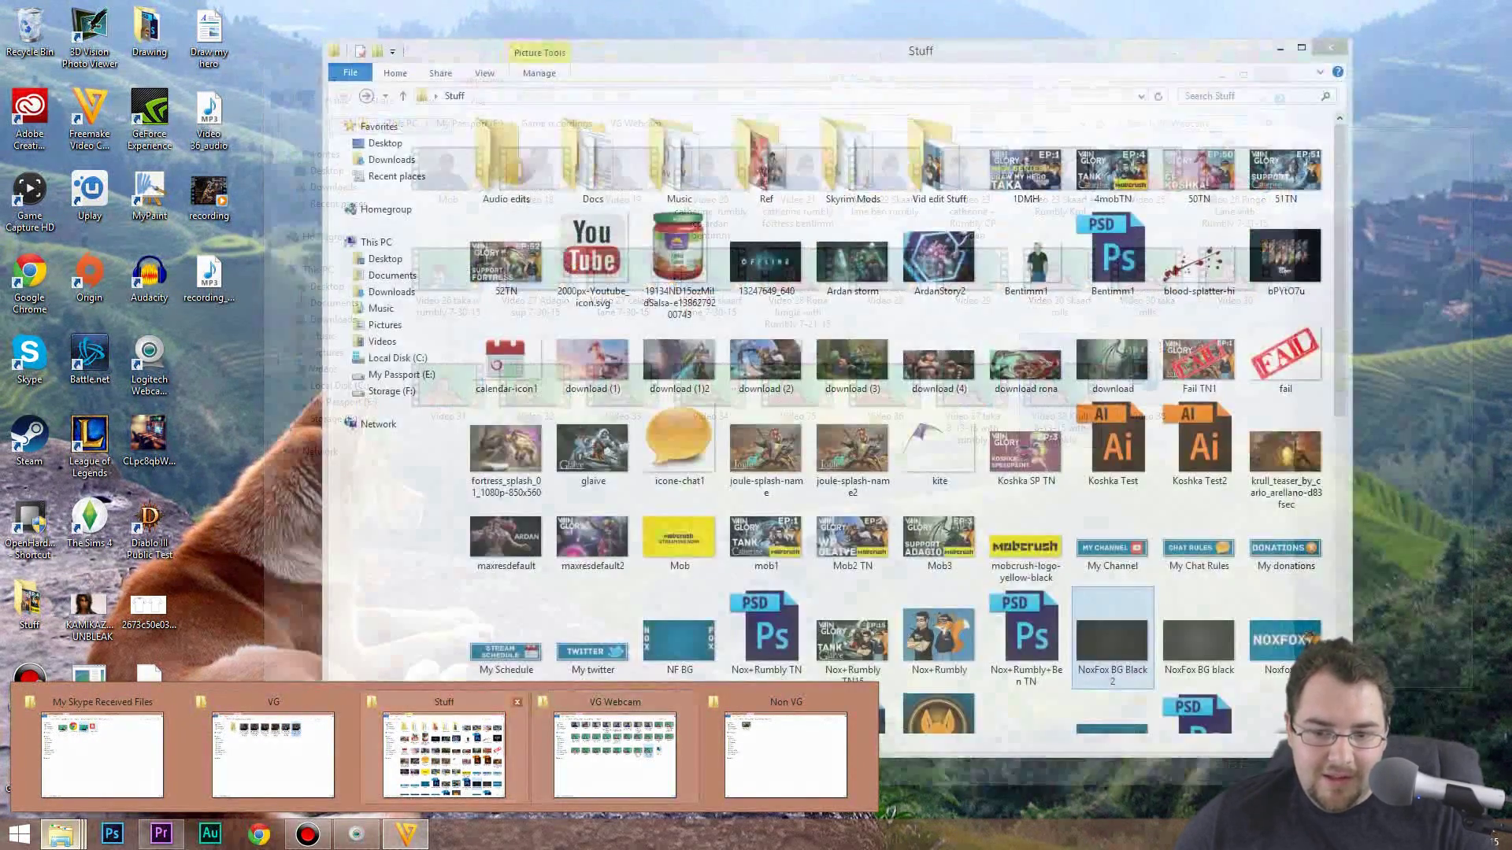
mouse_move(785, 756)
mouse_move(615, 756)
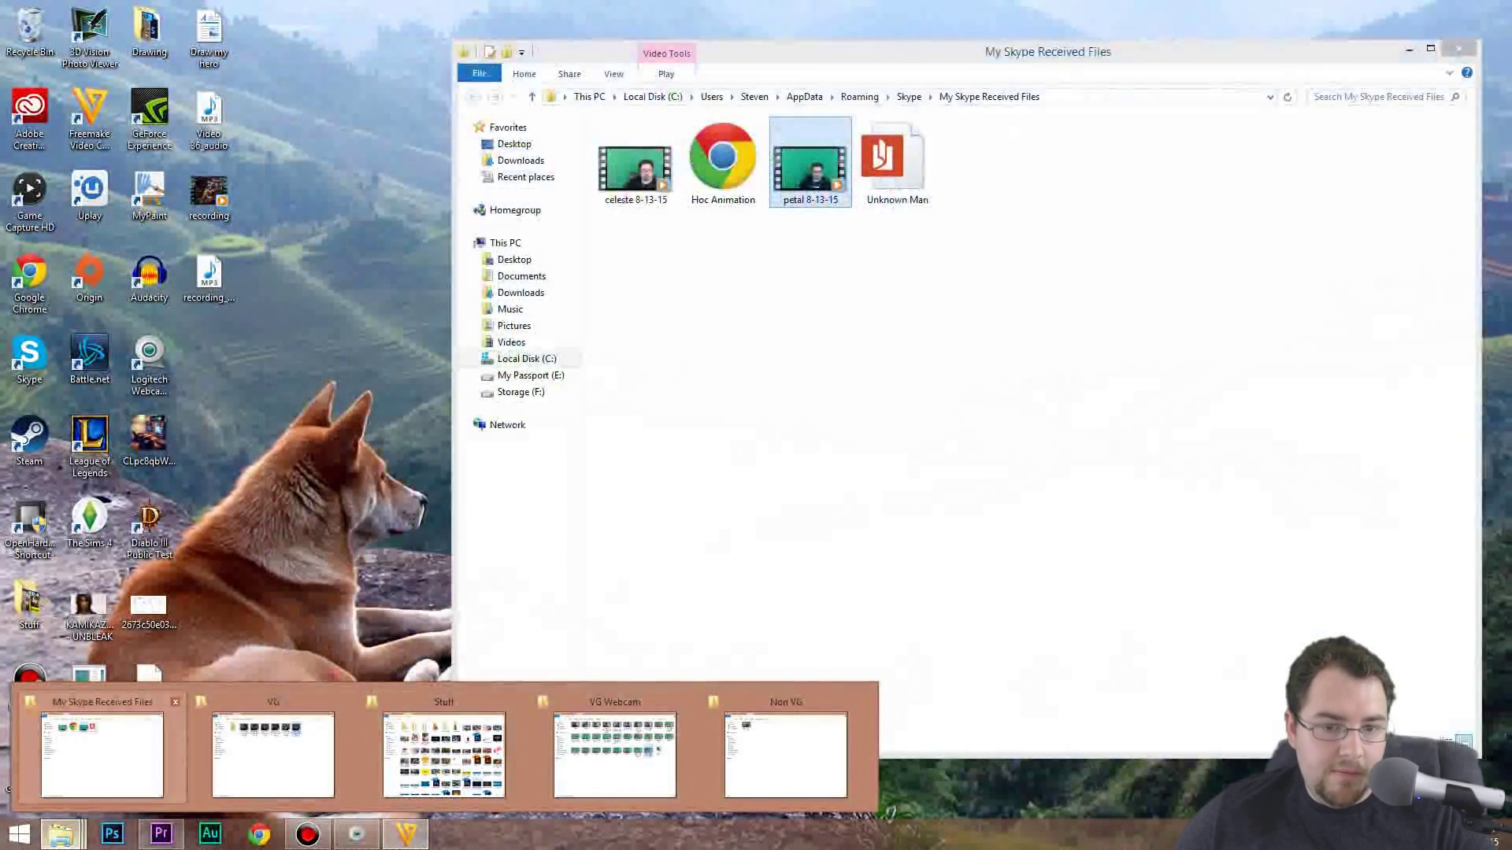
click(102, 754)
drag(409, 121, 232, 134)
click(1016, 252)
drag(810, 169, 222, 203)
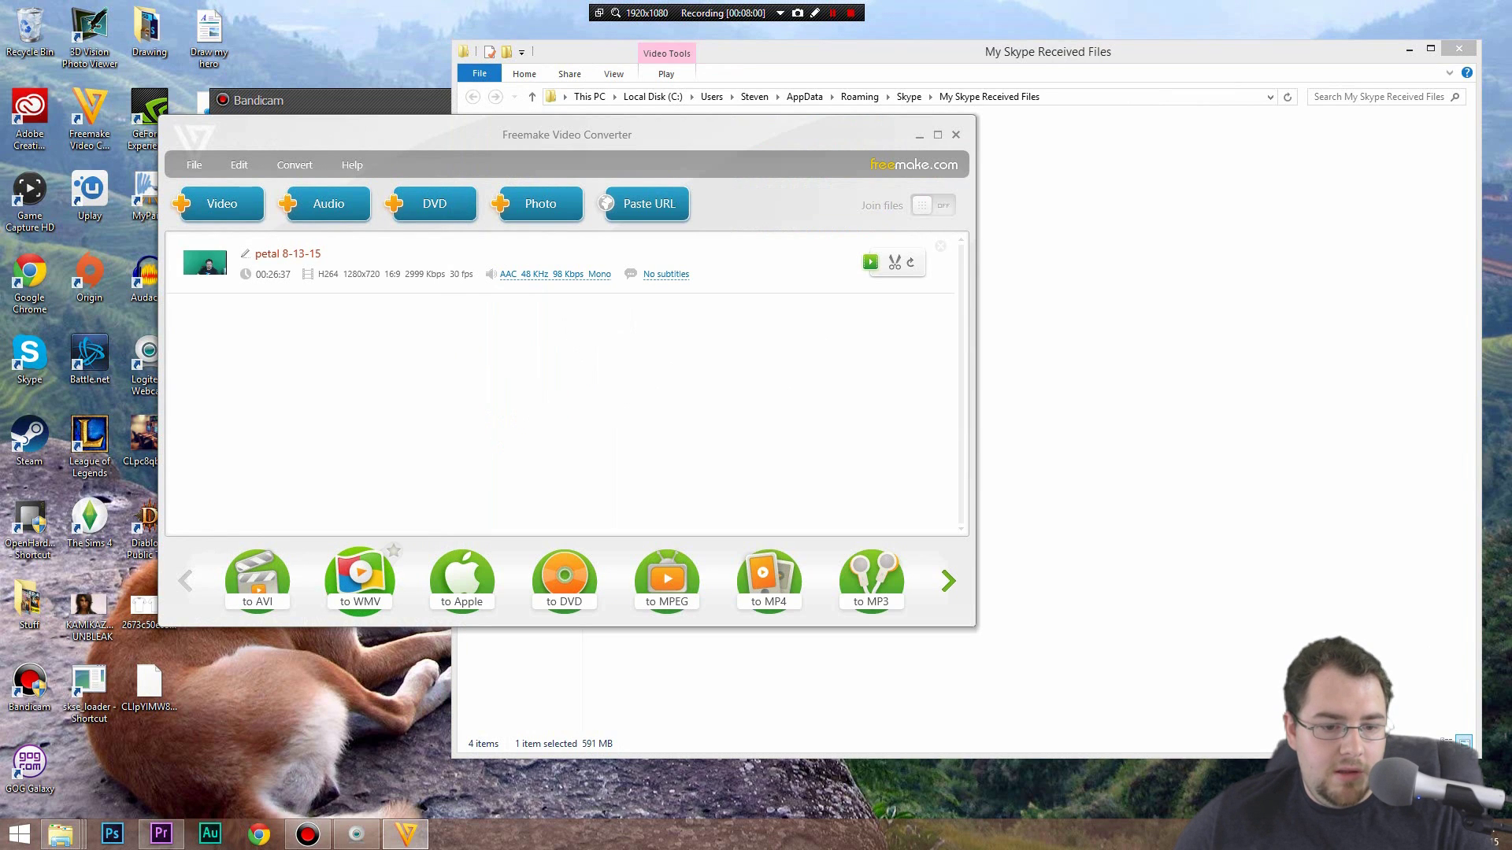
Start converting petal 8-13-15 to WMV on the Desktop with the DVD Quality preset, and switch back to Premiere Pro
click(360, 579)
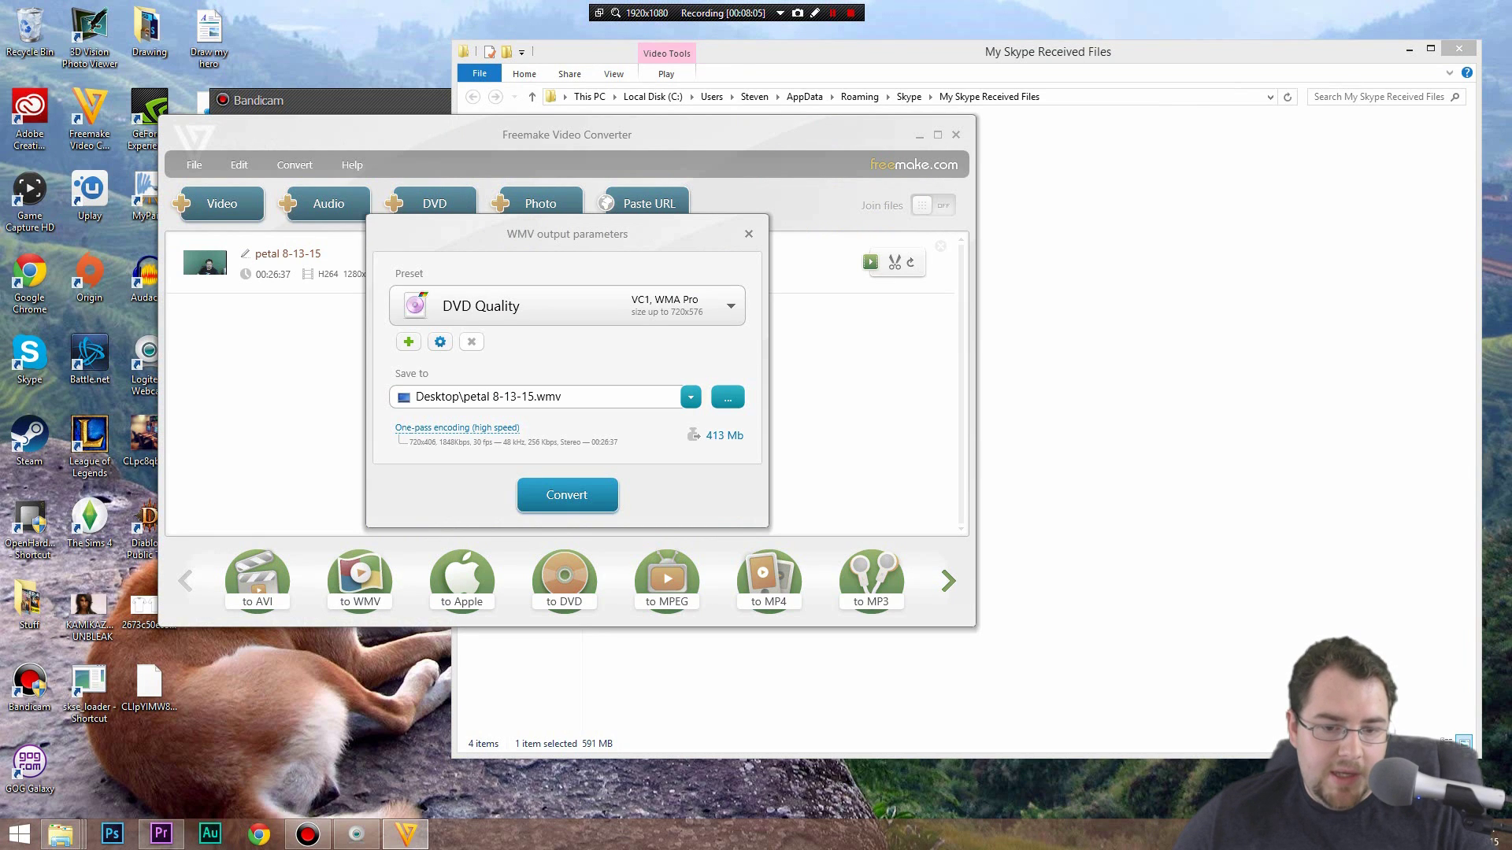
click(567, 494)
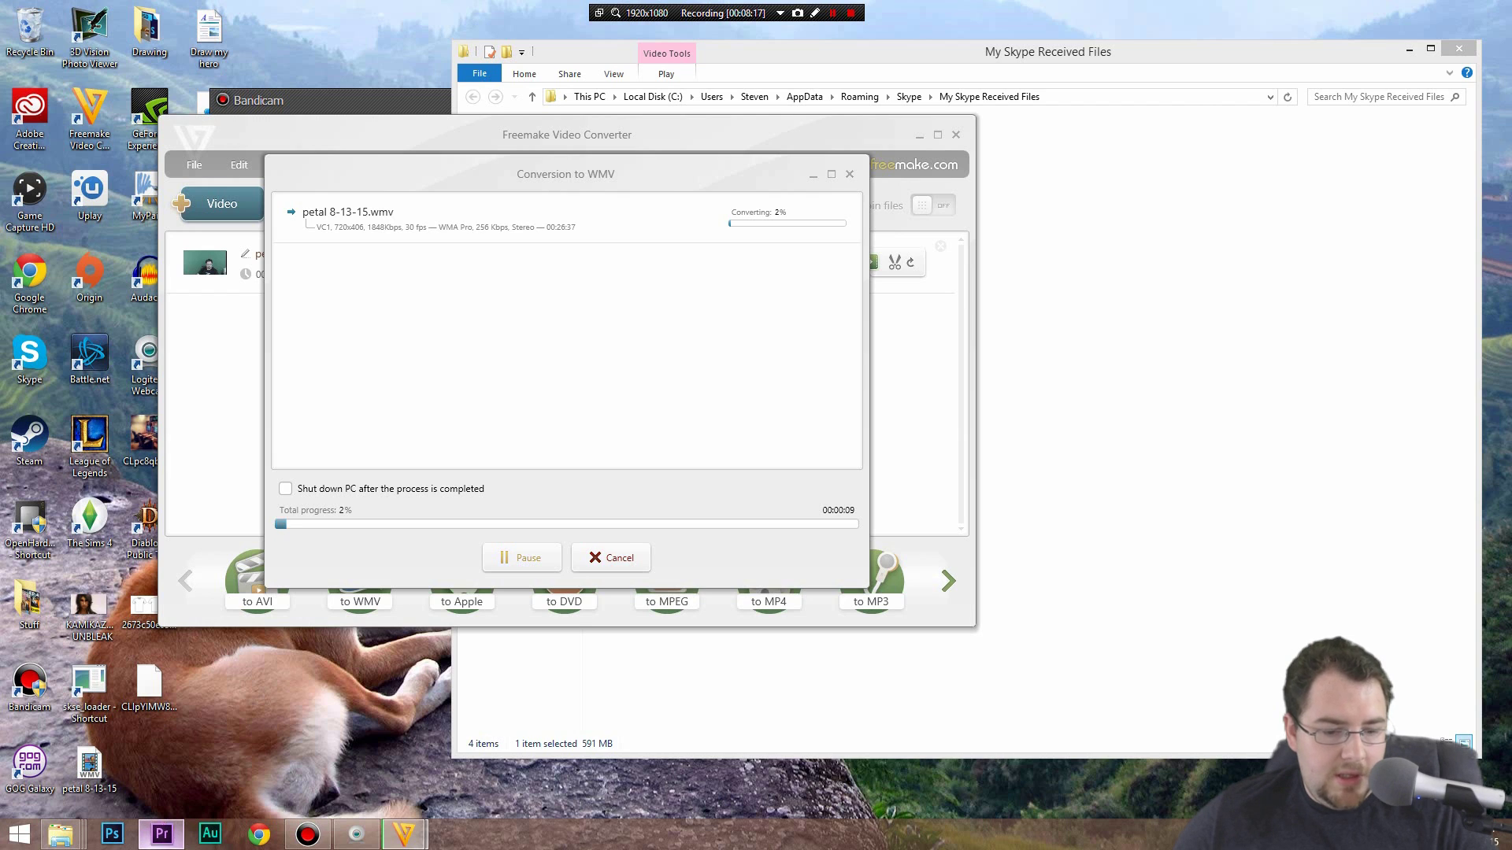
click(162, 834)
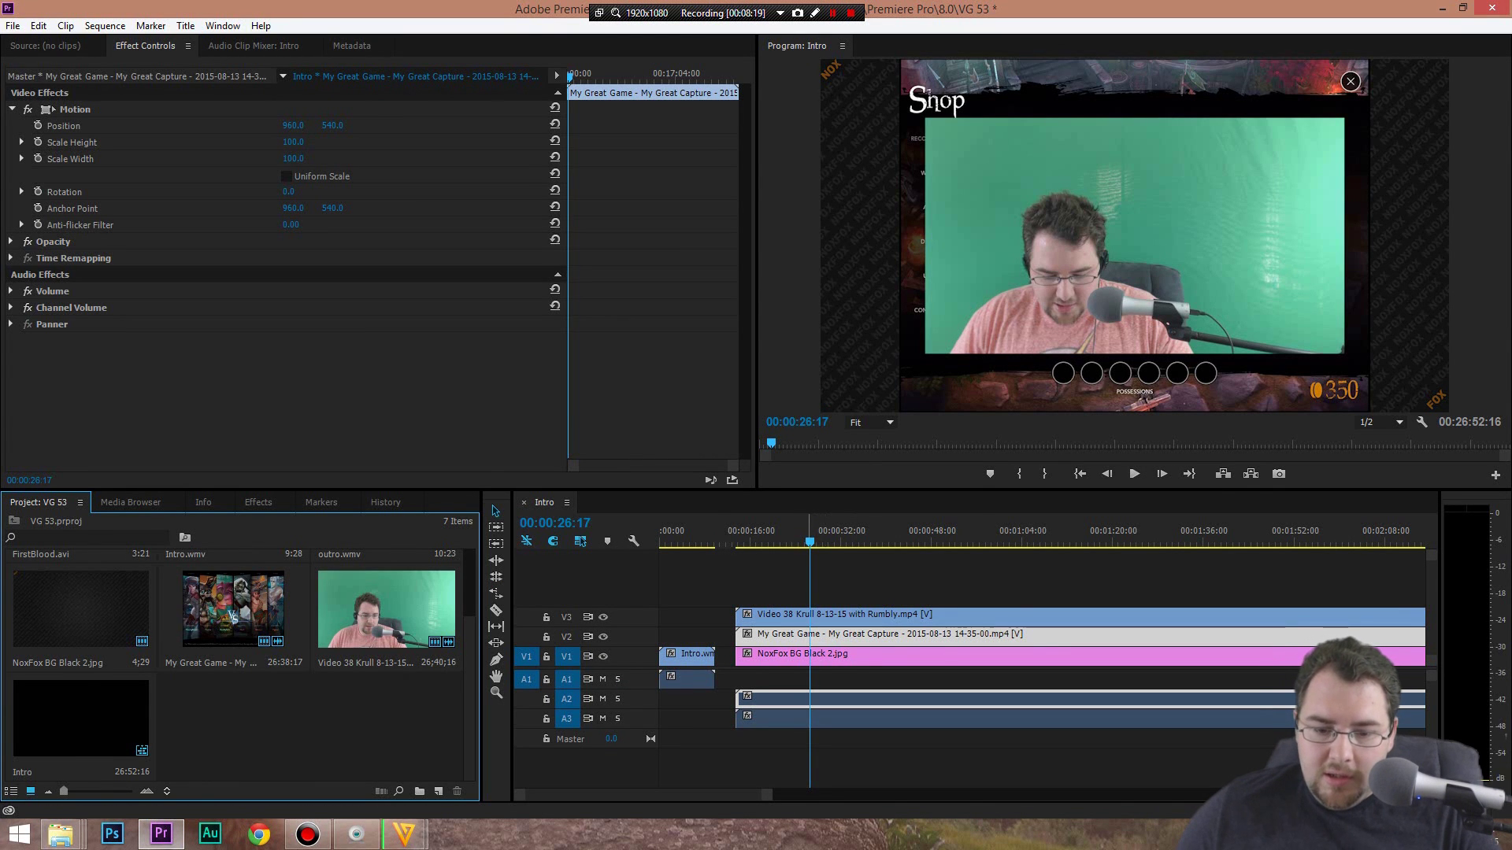
Turn off keyframing for the gameplay clip's volume level and lower the level by several decibels
click(771, 635)
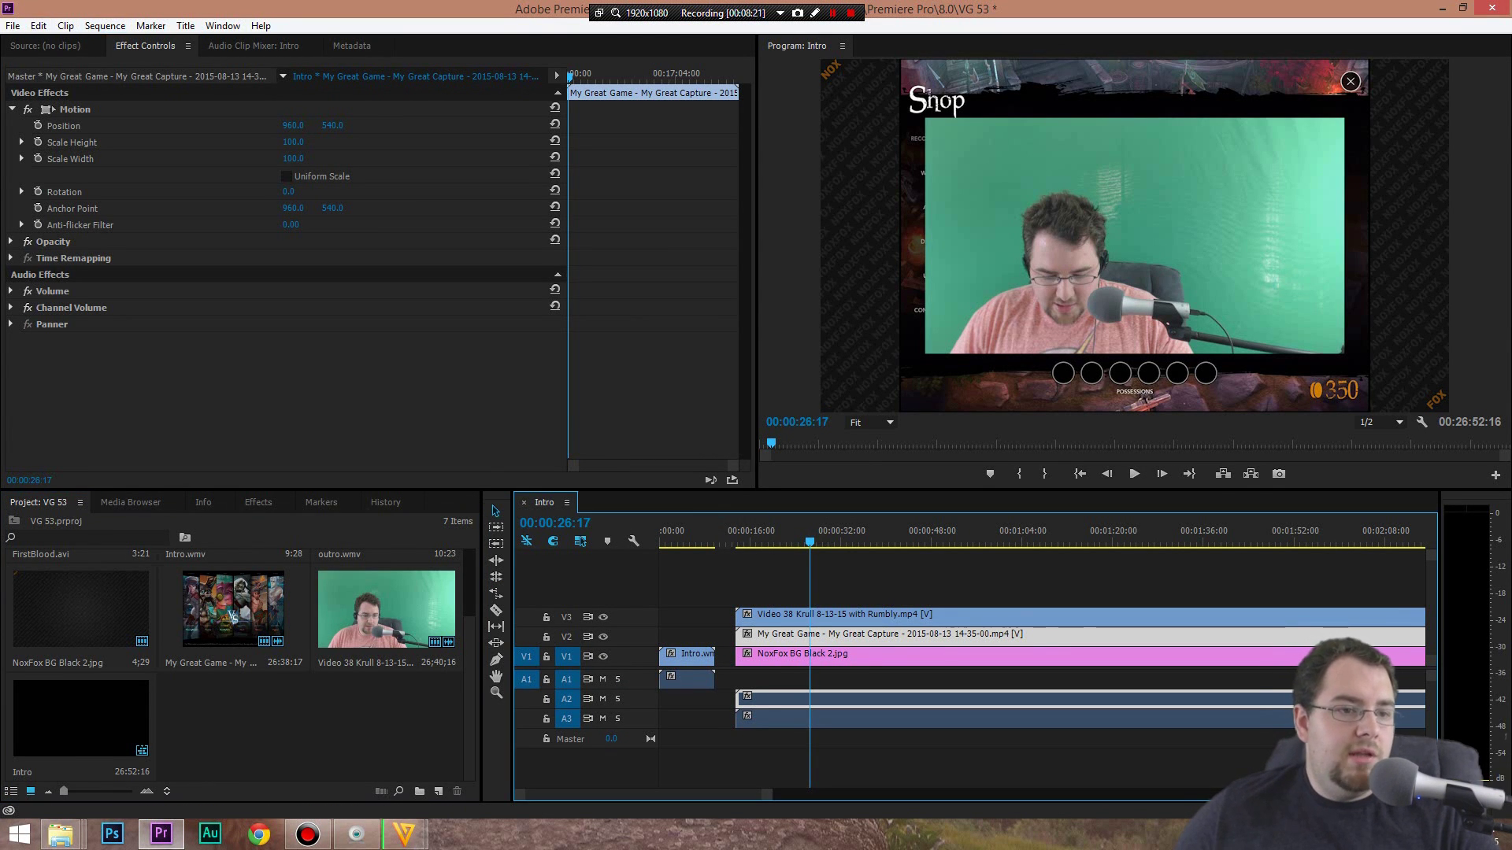
click(144, 46)
click(12, 110)
click(859, 634)
click(12, 175)
click(38, 208)
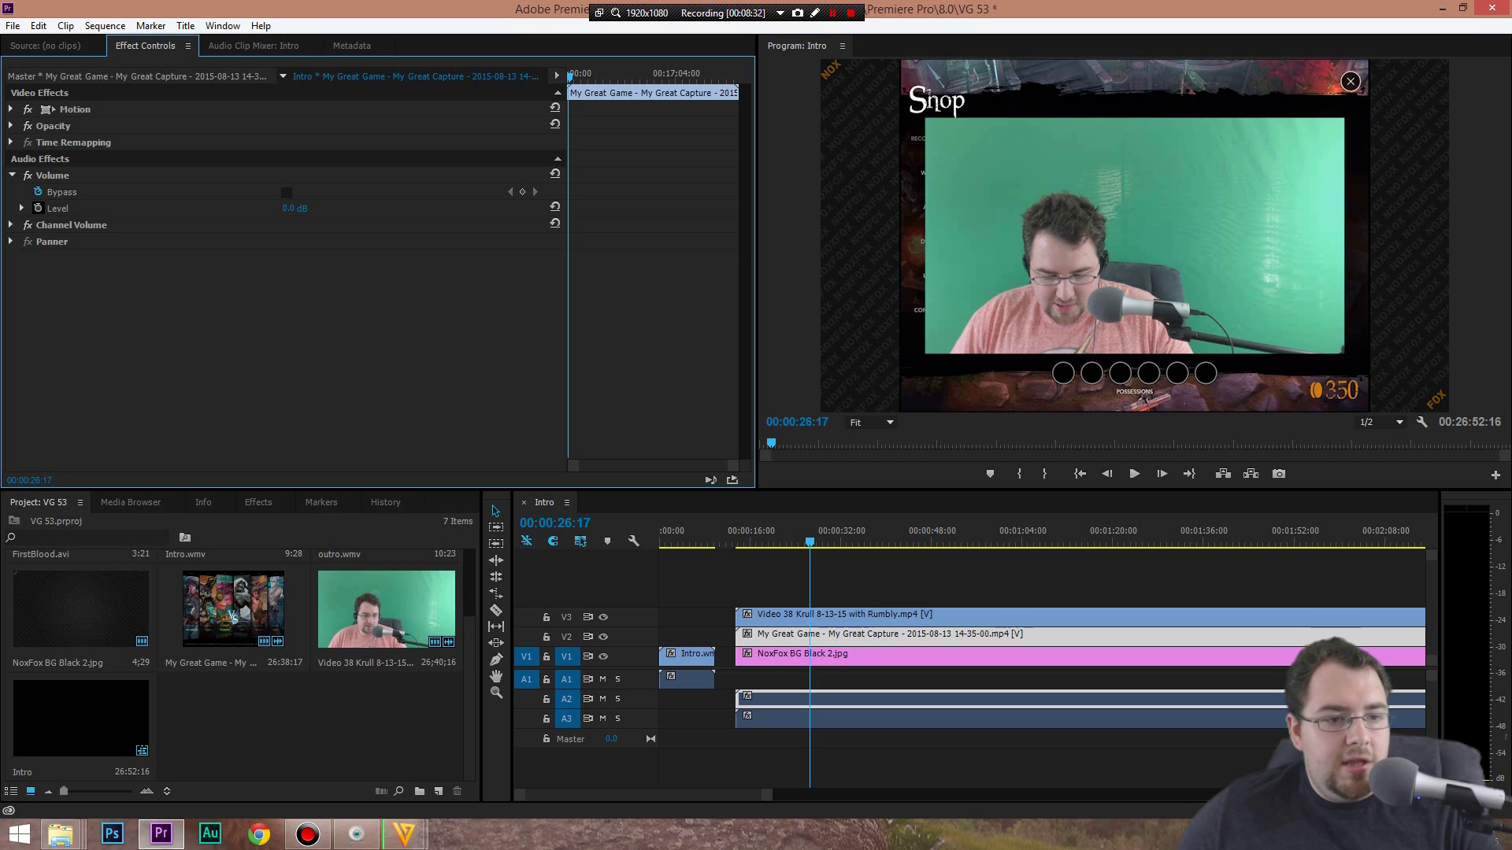
click(38, 208)
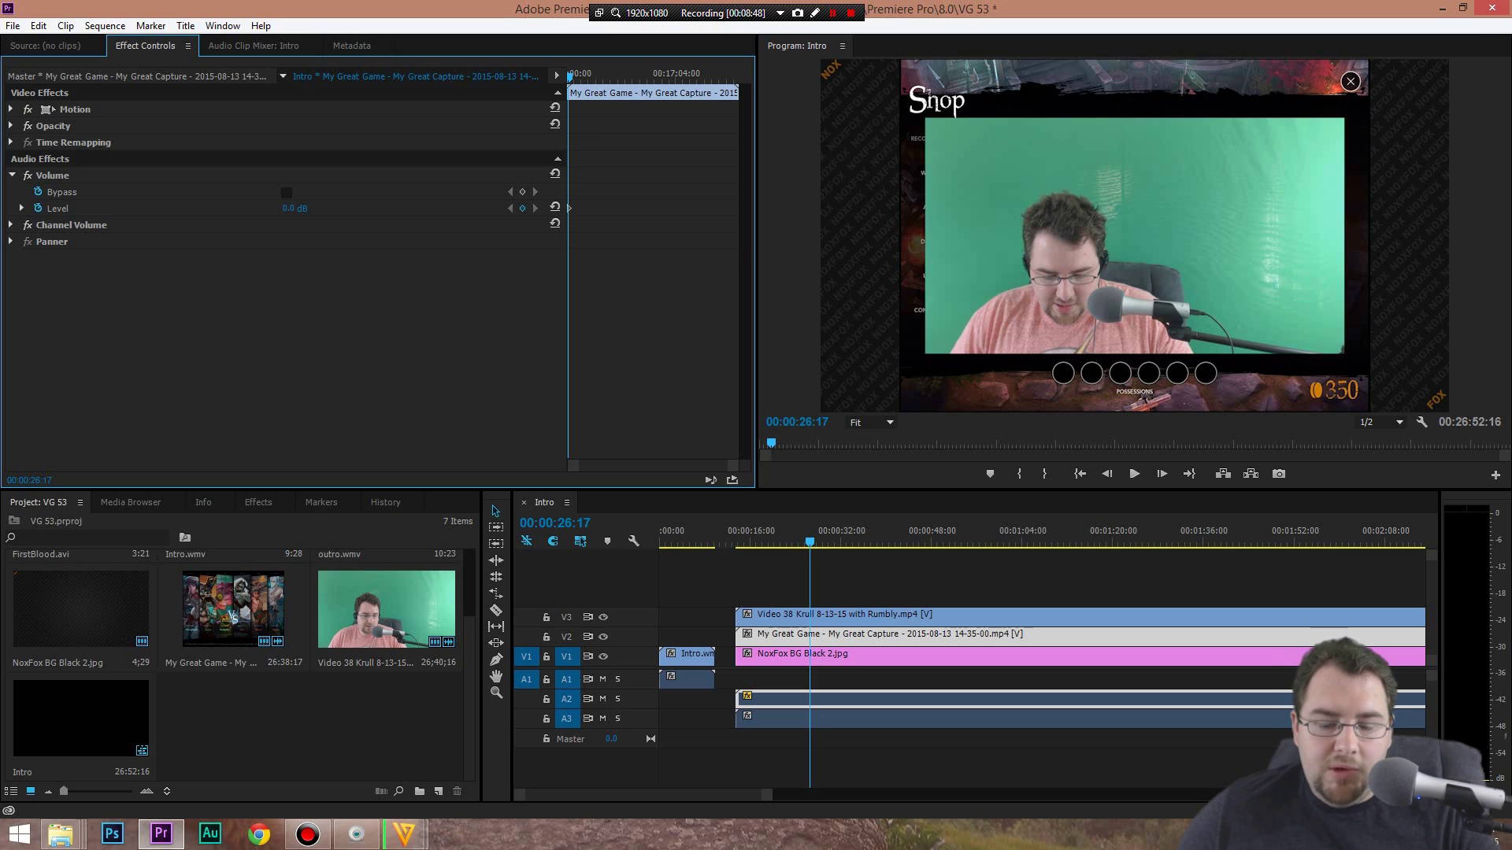
click(38, 208)
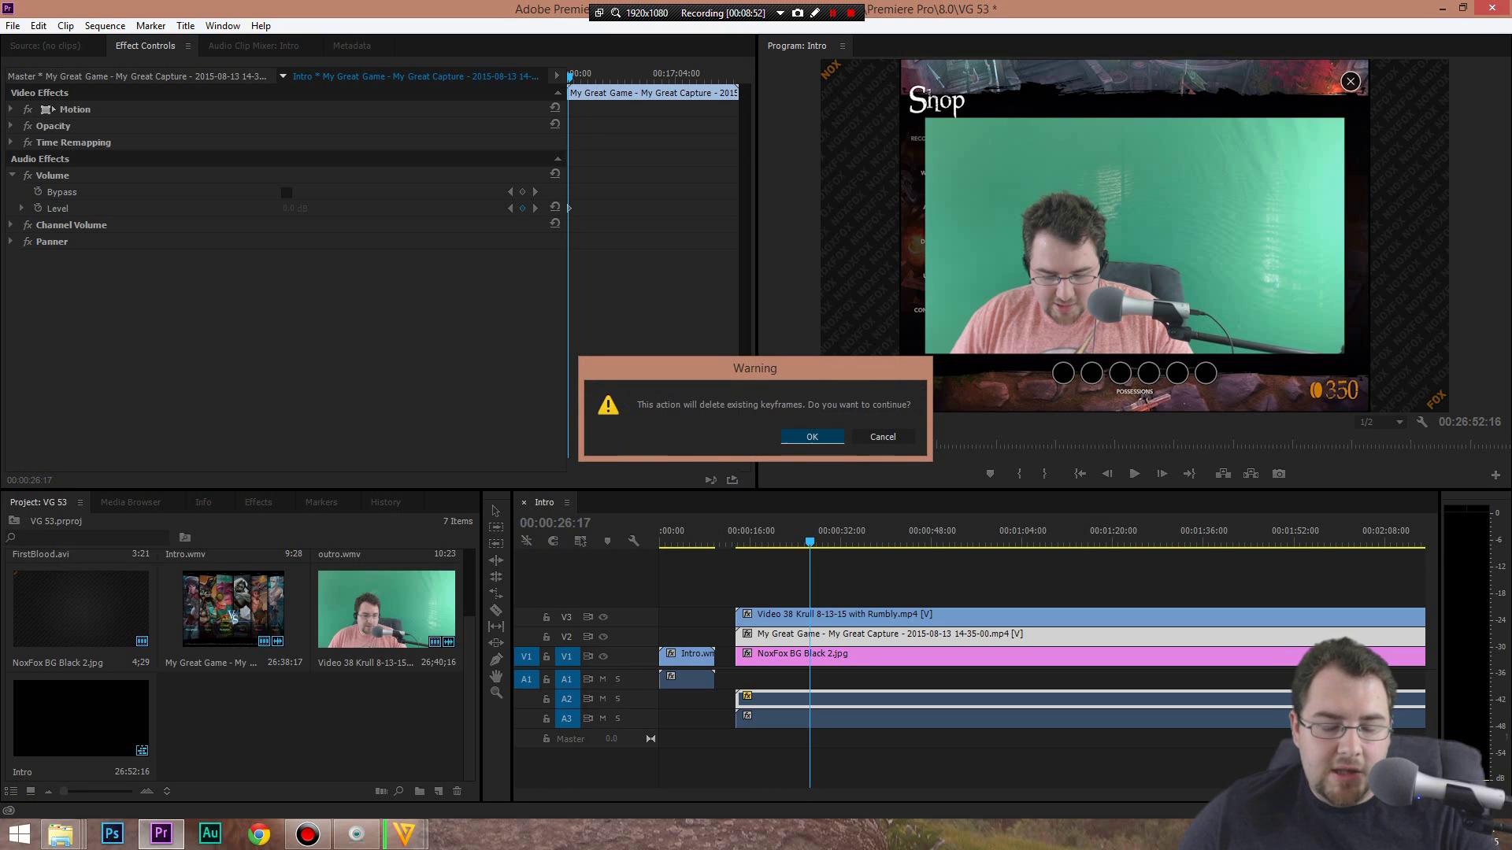
key(Return)
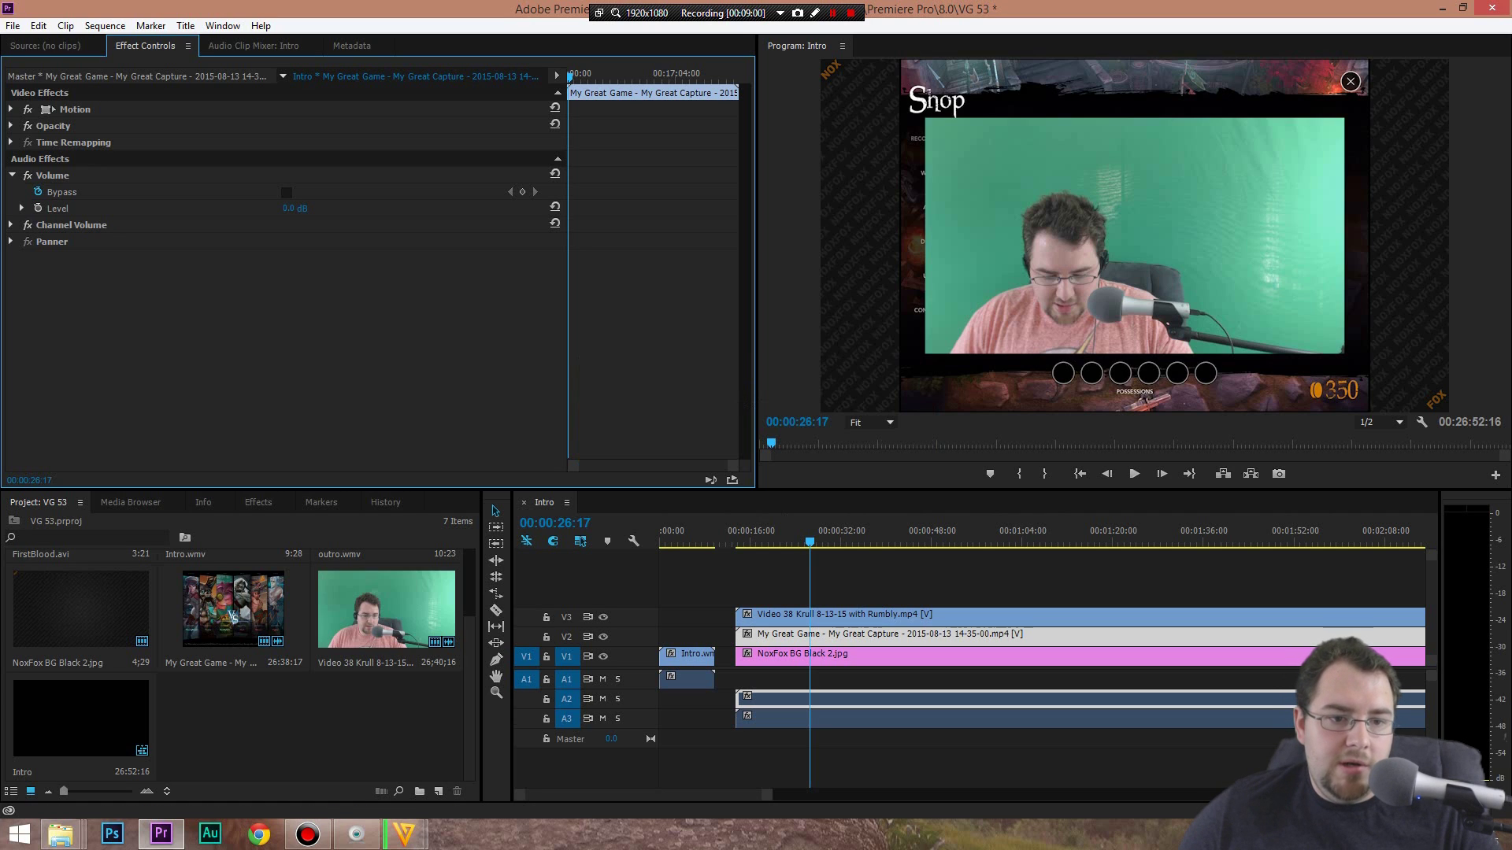
drag(290, 208, 254, 209)
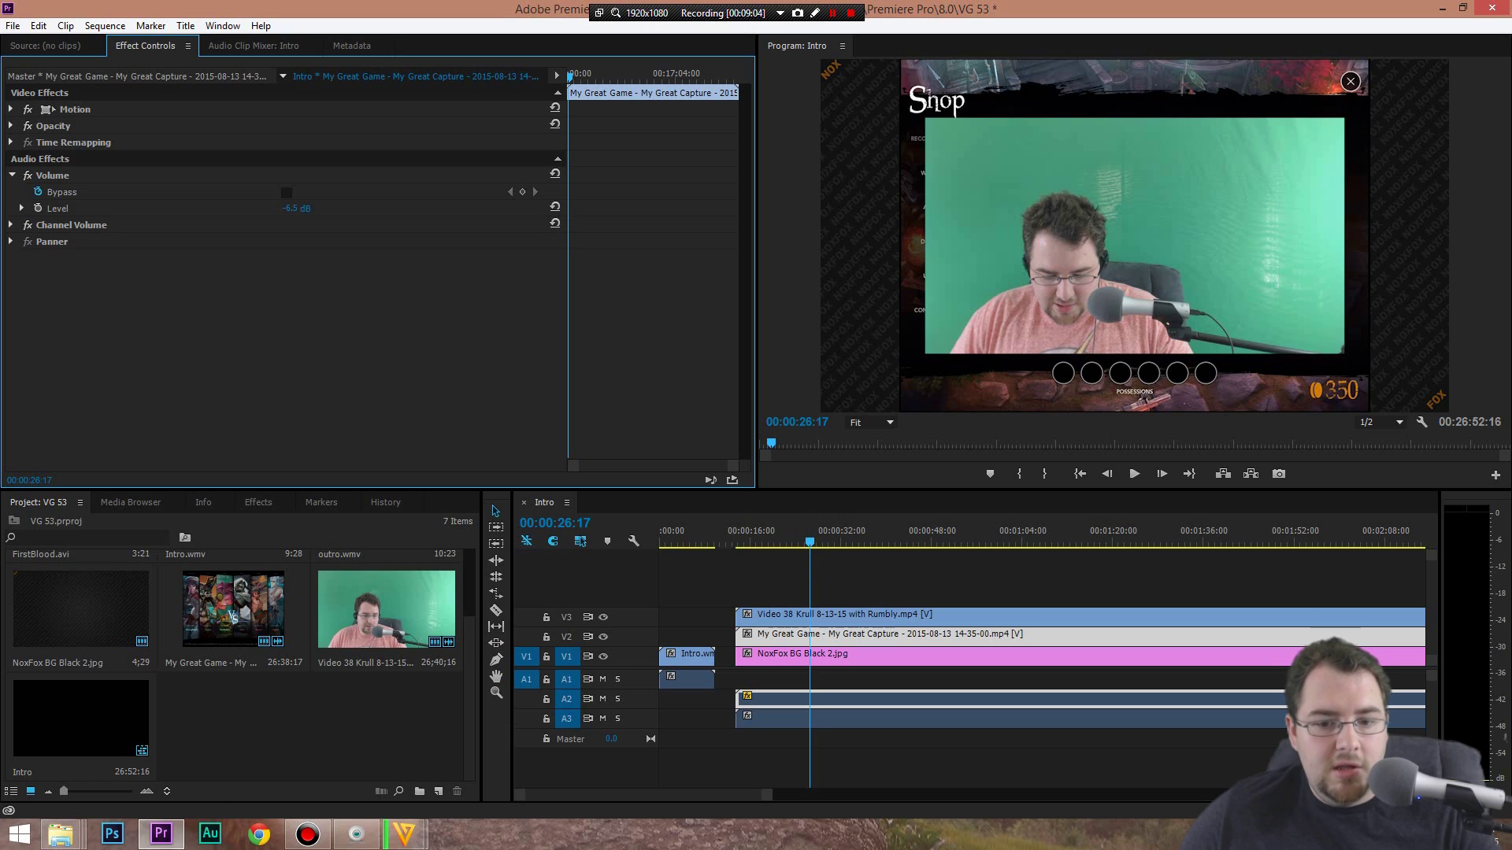
Lower the volume level of the Intro.wmv clip by several decibels, without keyframing
click(687, 678)
click(11, 175)
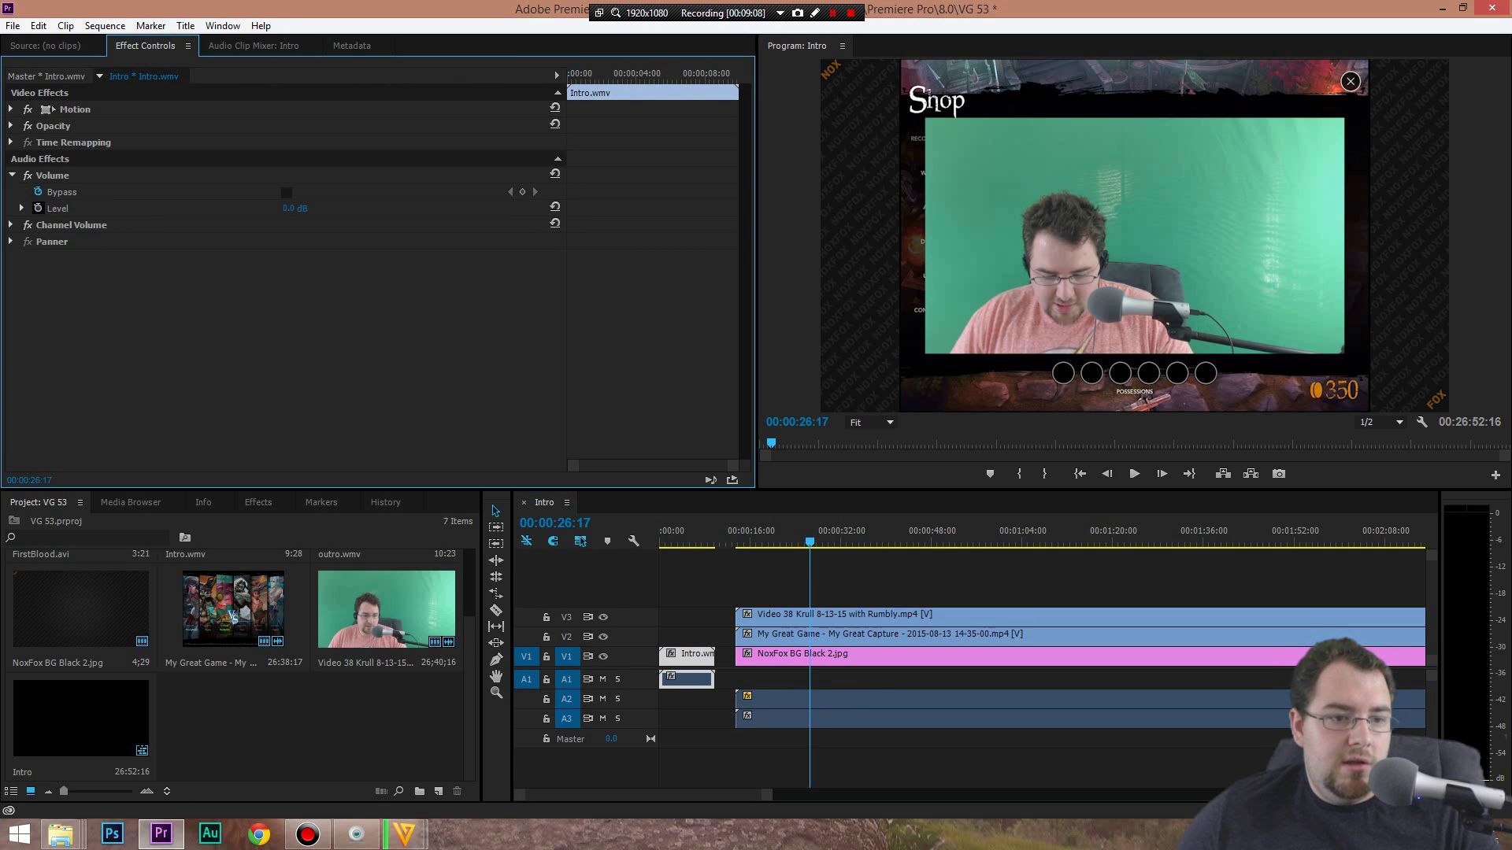
drag(289, 209, 266, 209)
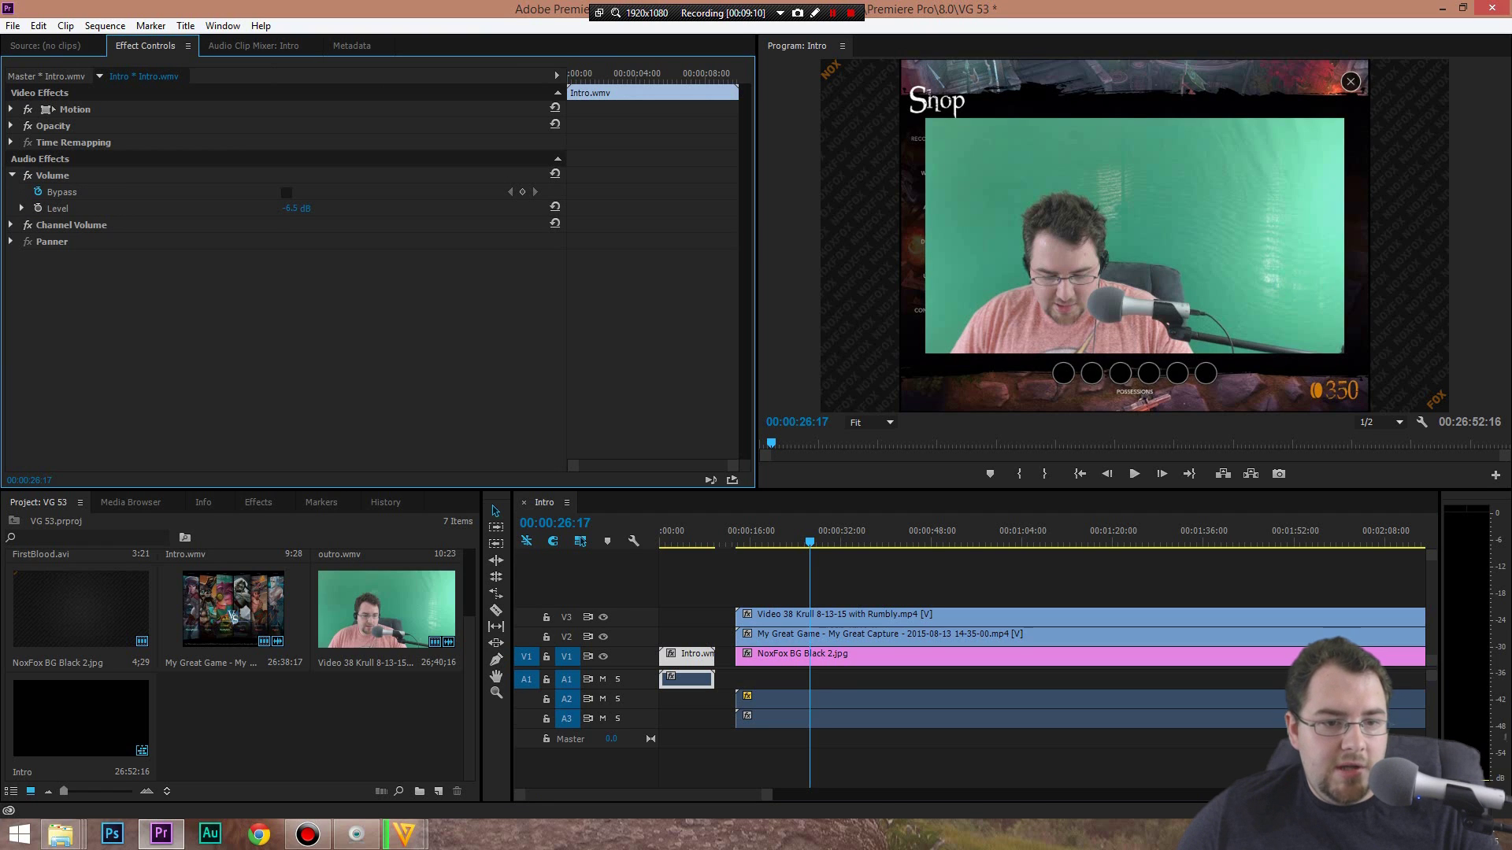
Play part of the intro to check its volume, and compare it with the opening of the layered footage
click(677, 532)
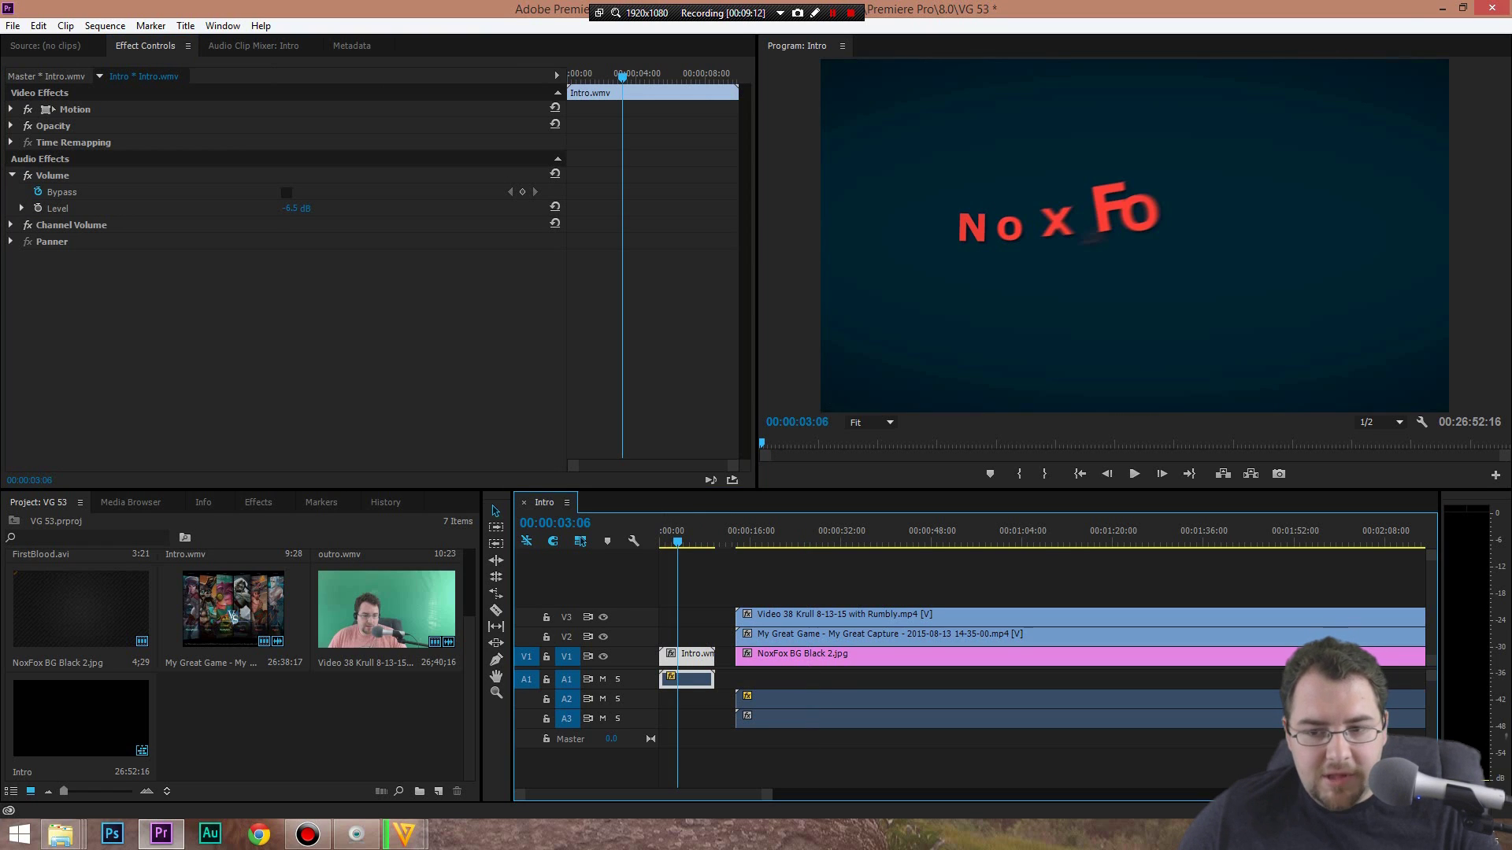
key(space)
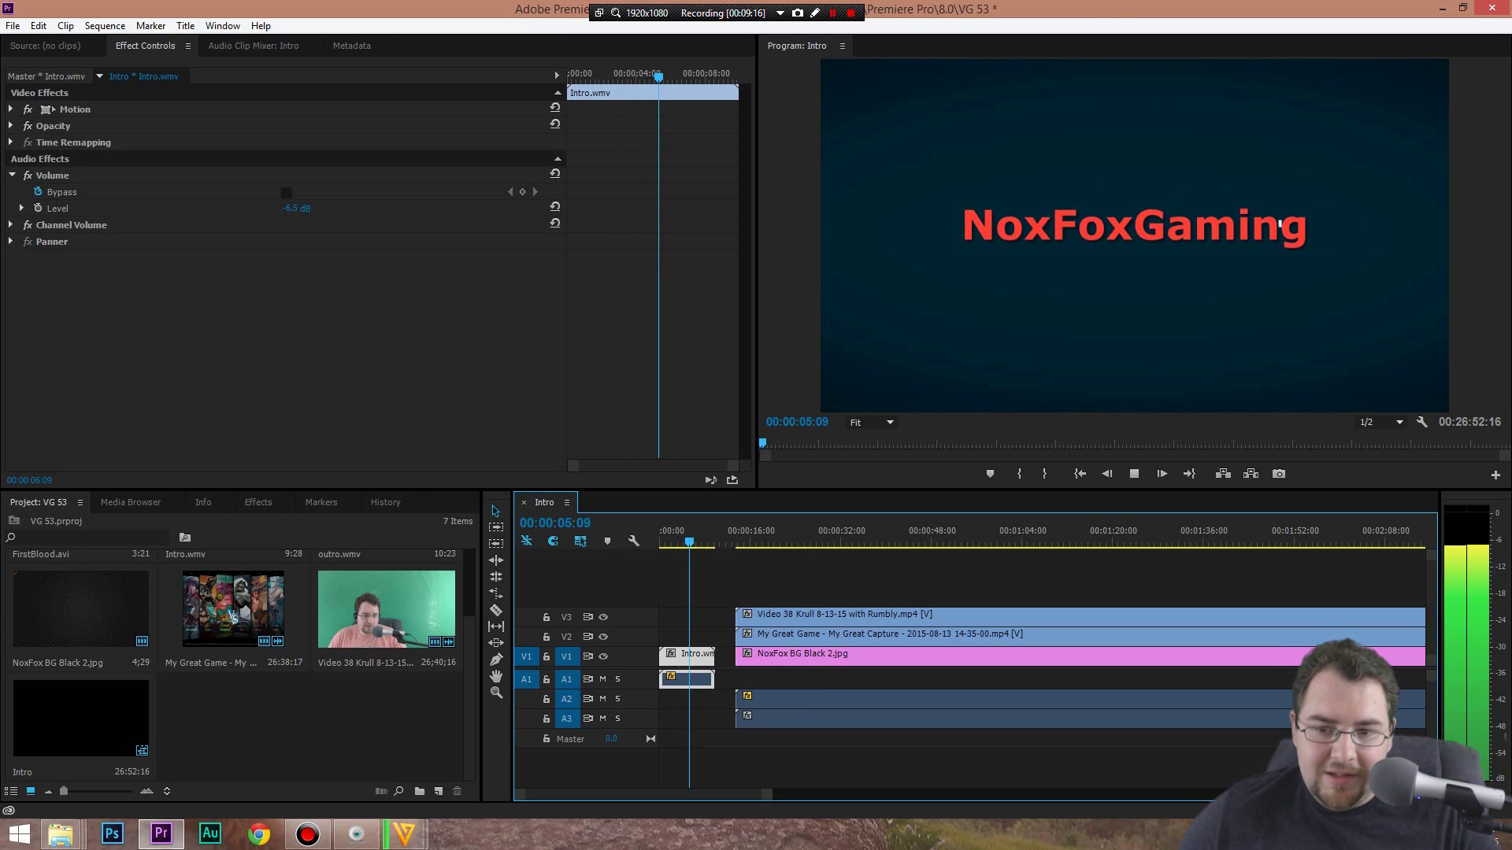
key(space)
click(764, 532)
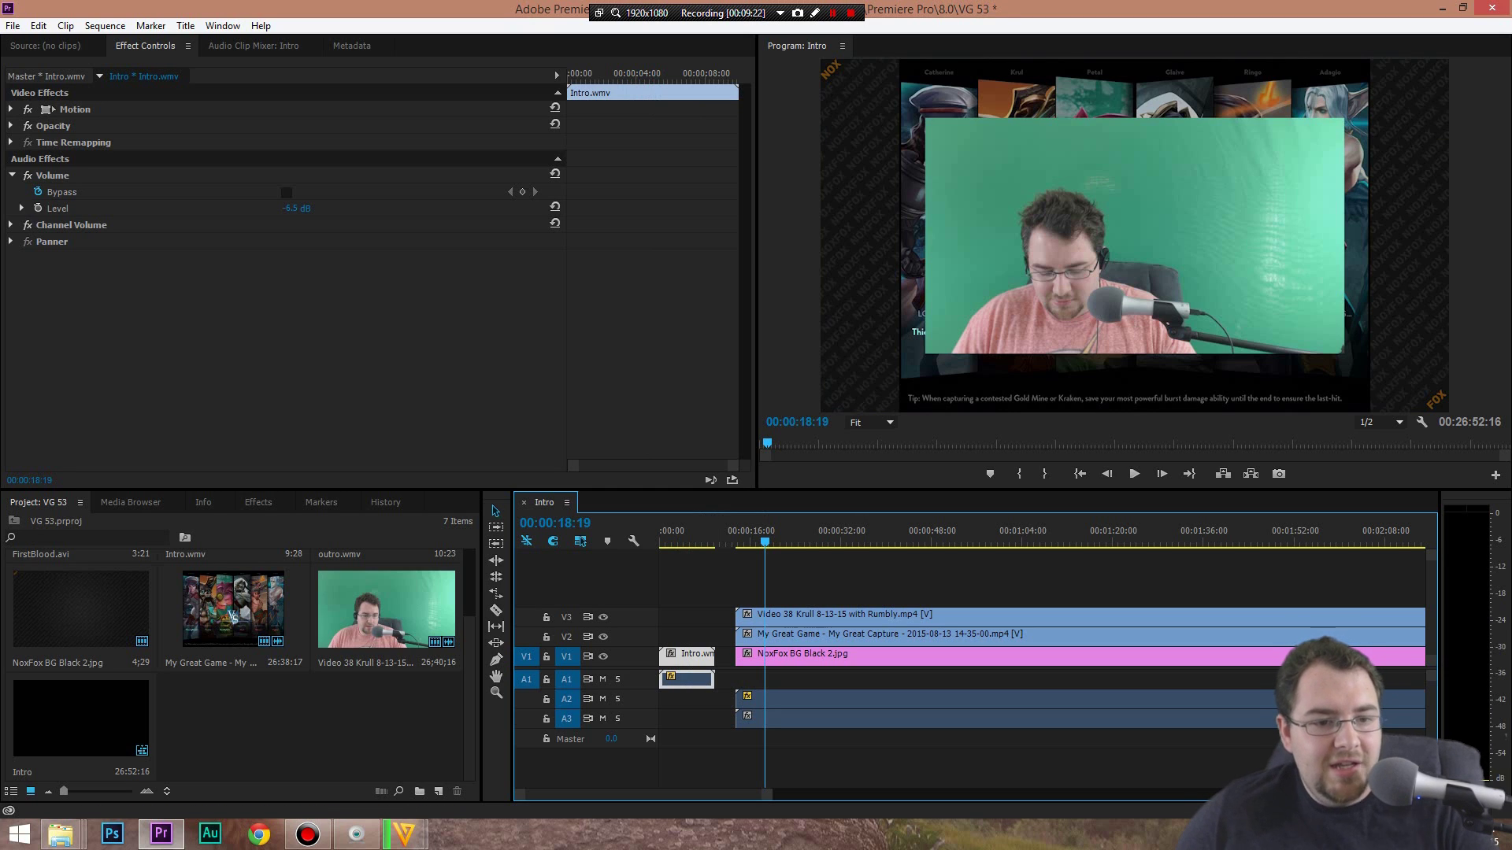
click(687, 532)
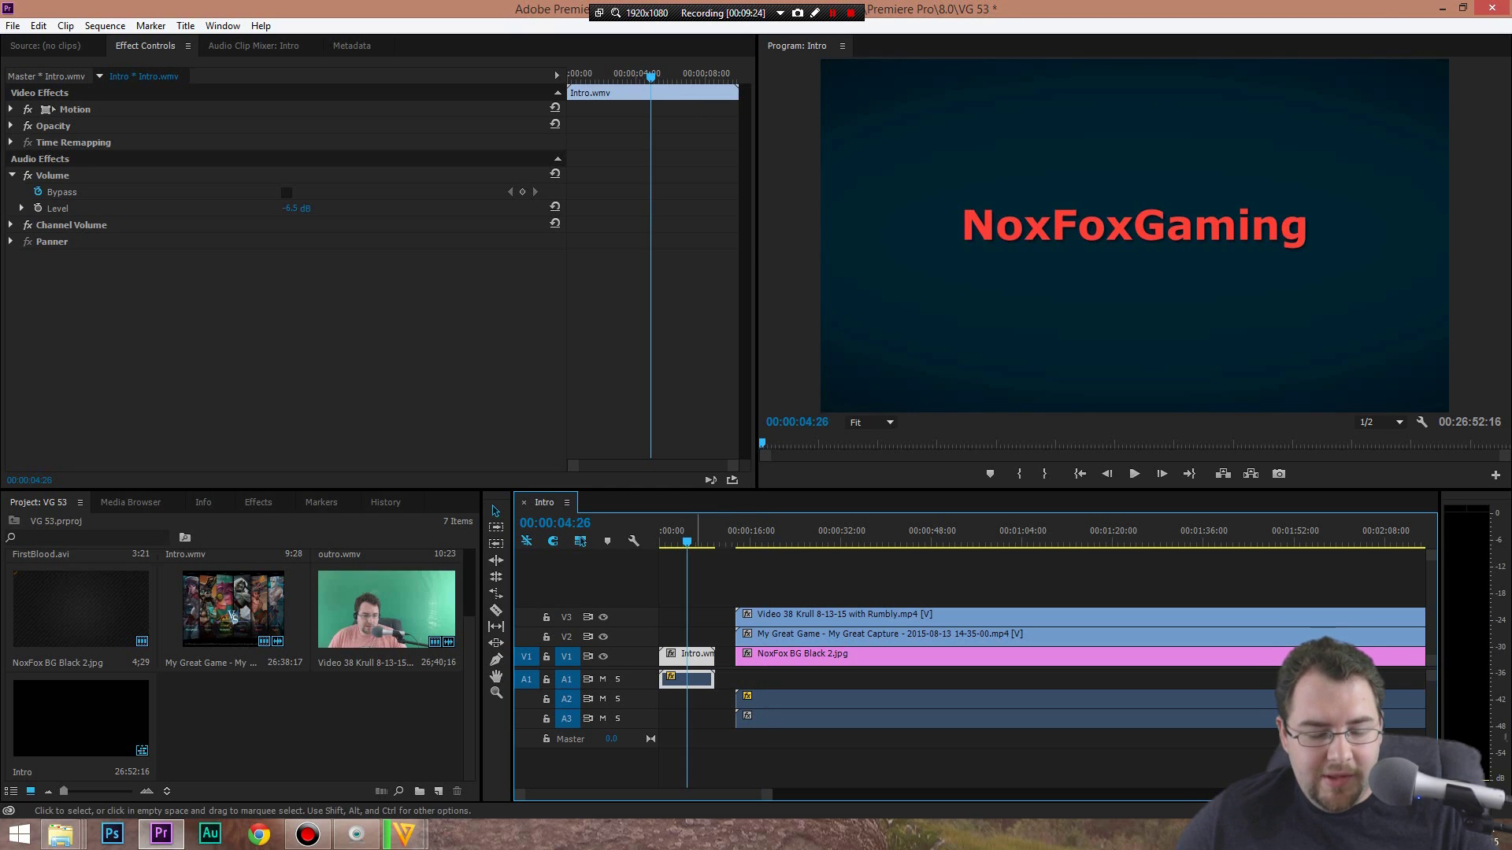
click(775, 532)
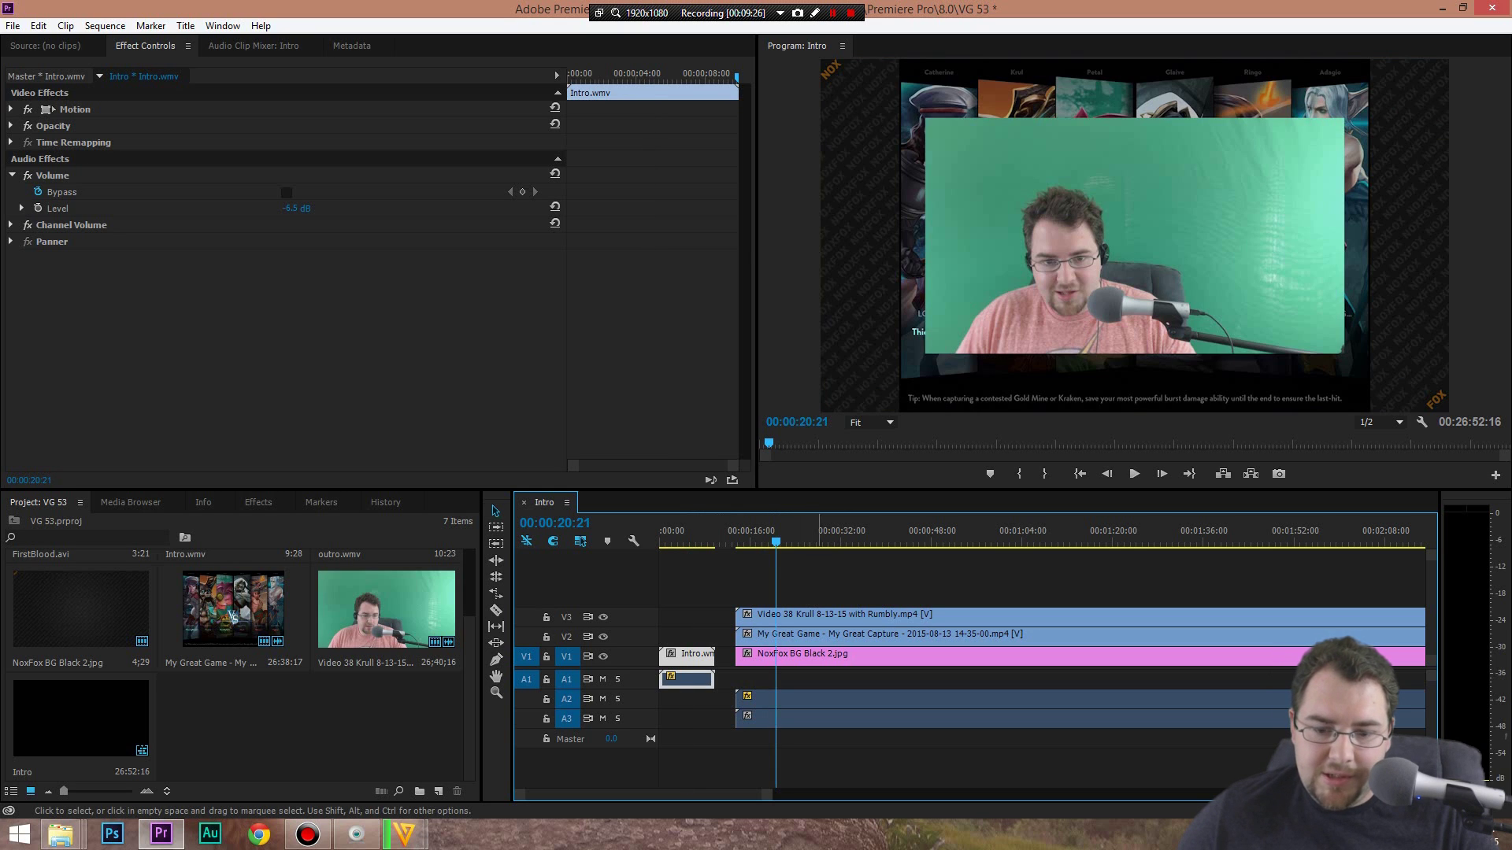
Select the webcam clip on V3 and play the layered footage from near its start to check the audio
drag(834, 587, 867, 732)
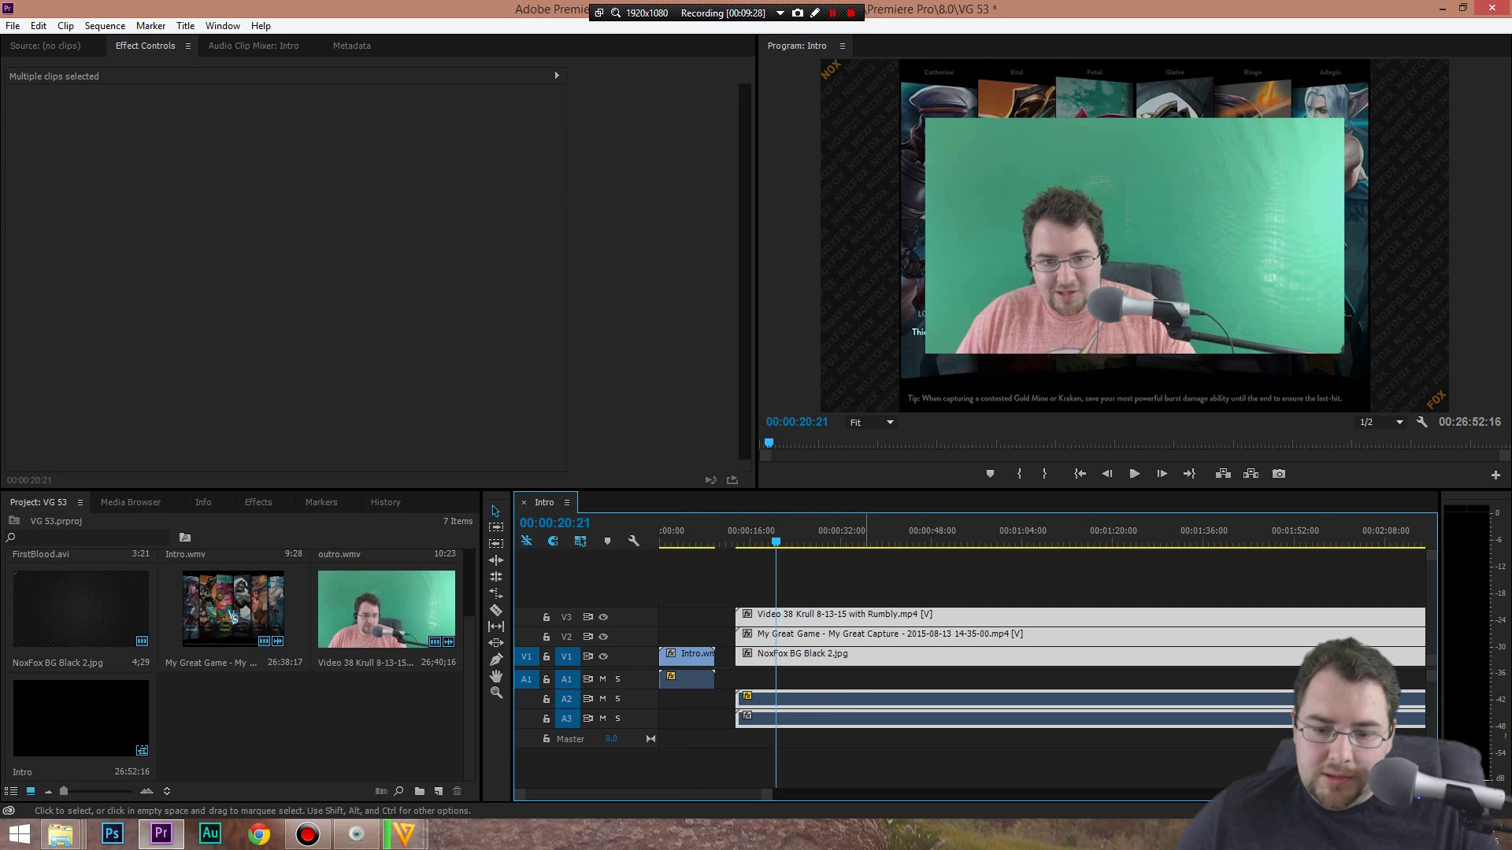
click(861, 758)
mouse_move(404, 834)
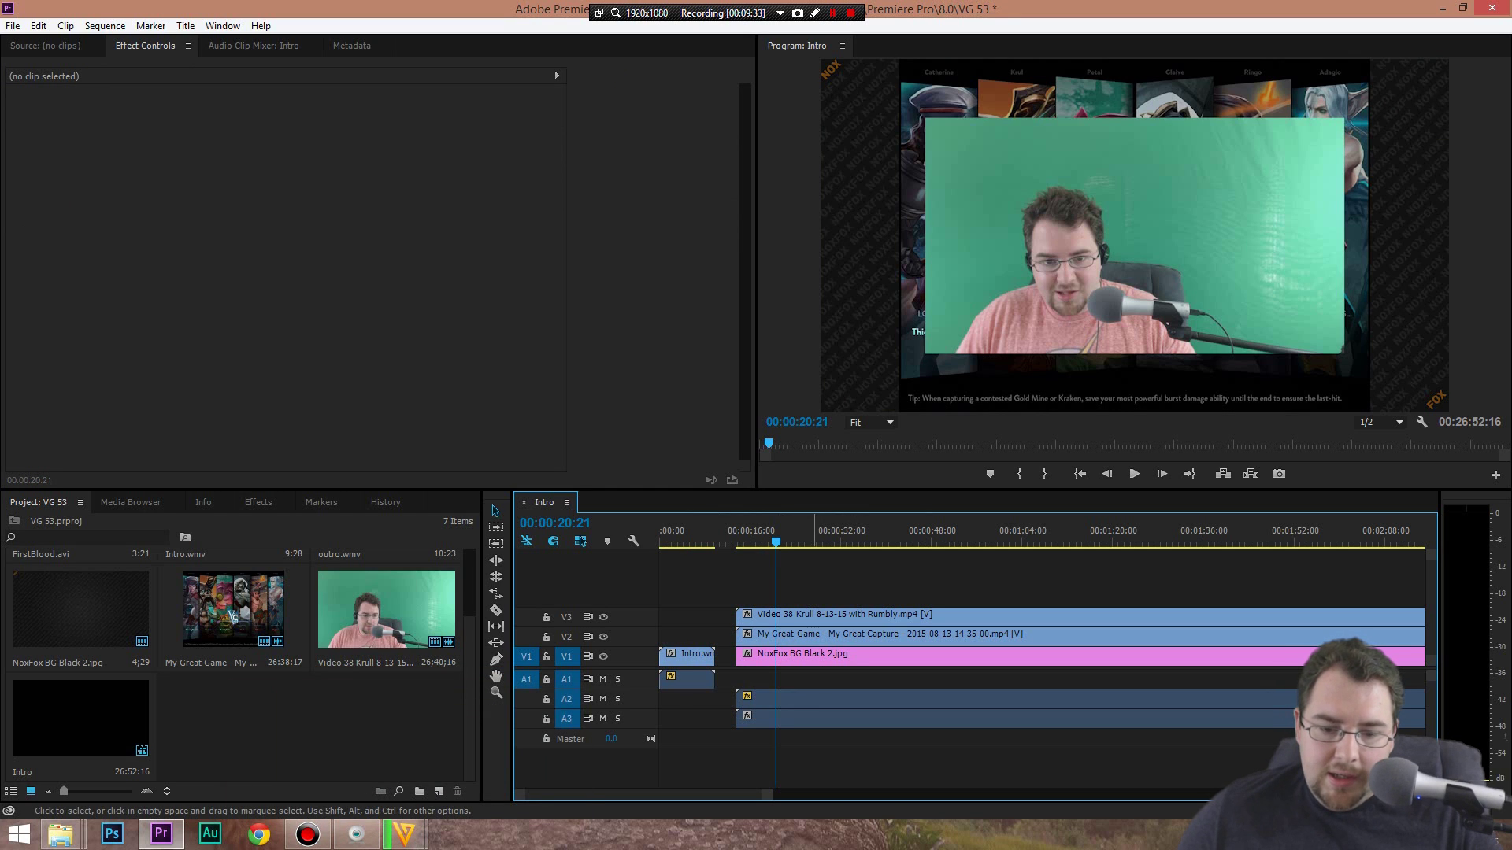
click(827, 616)
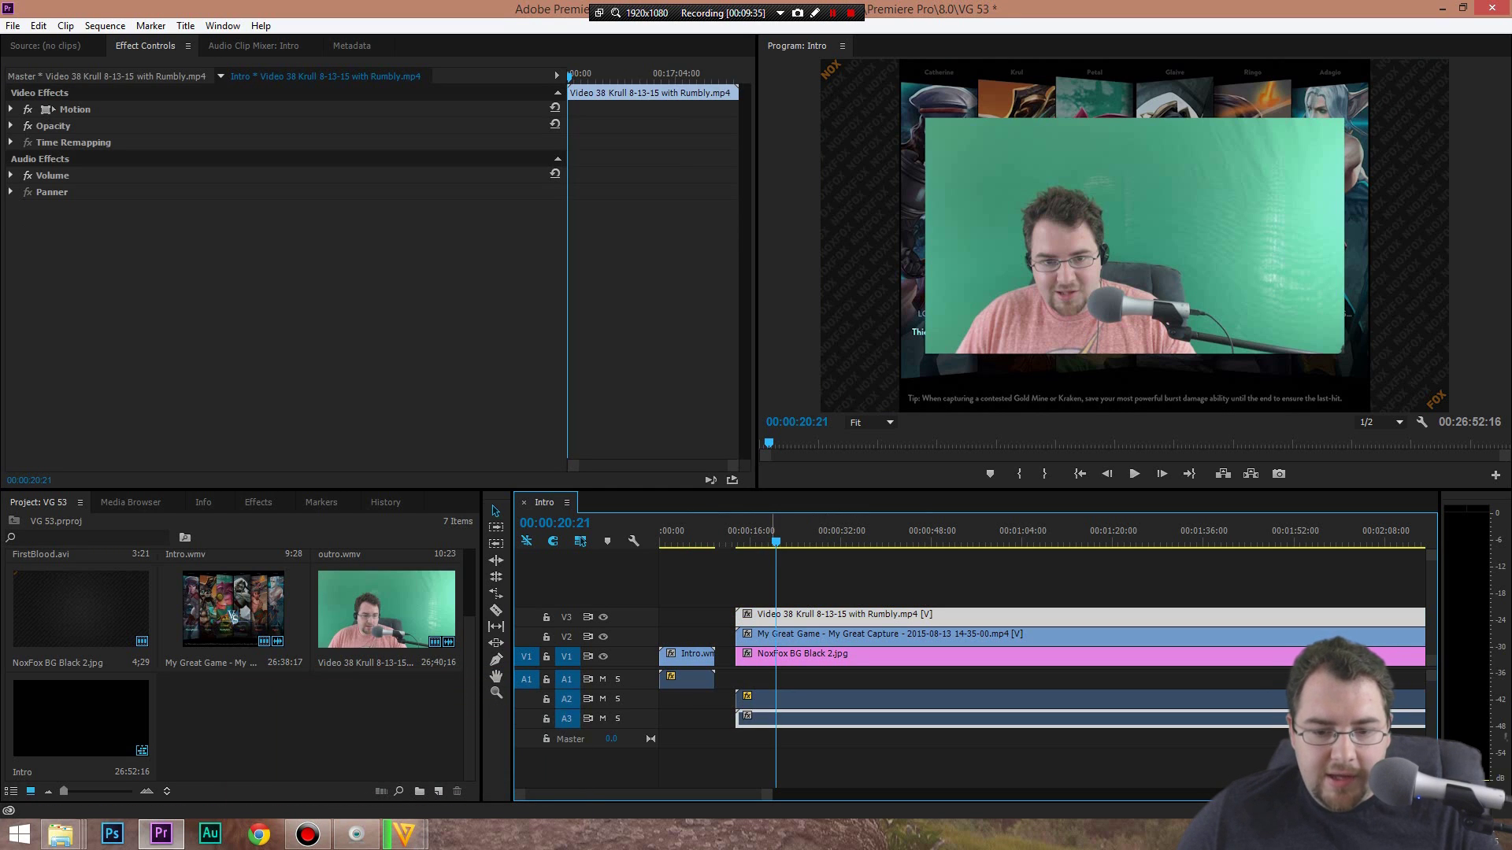
key(space)
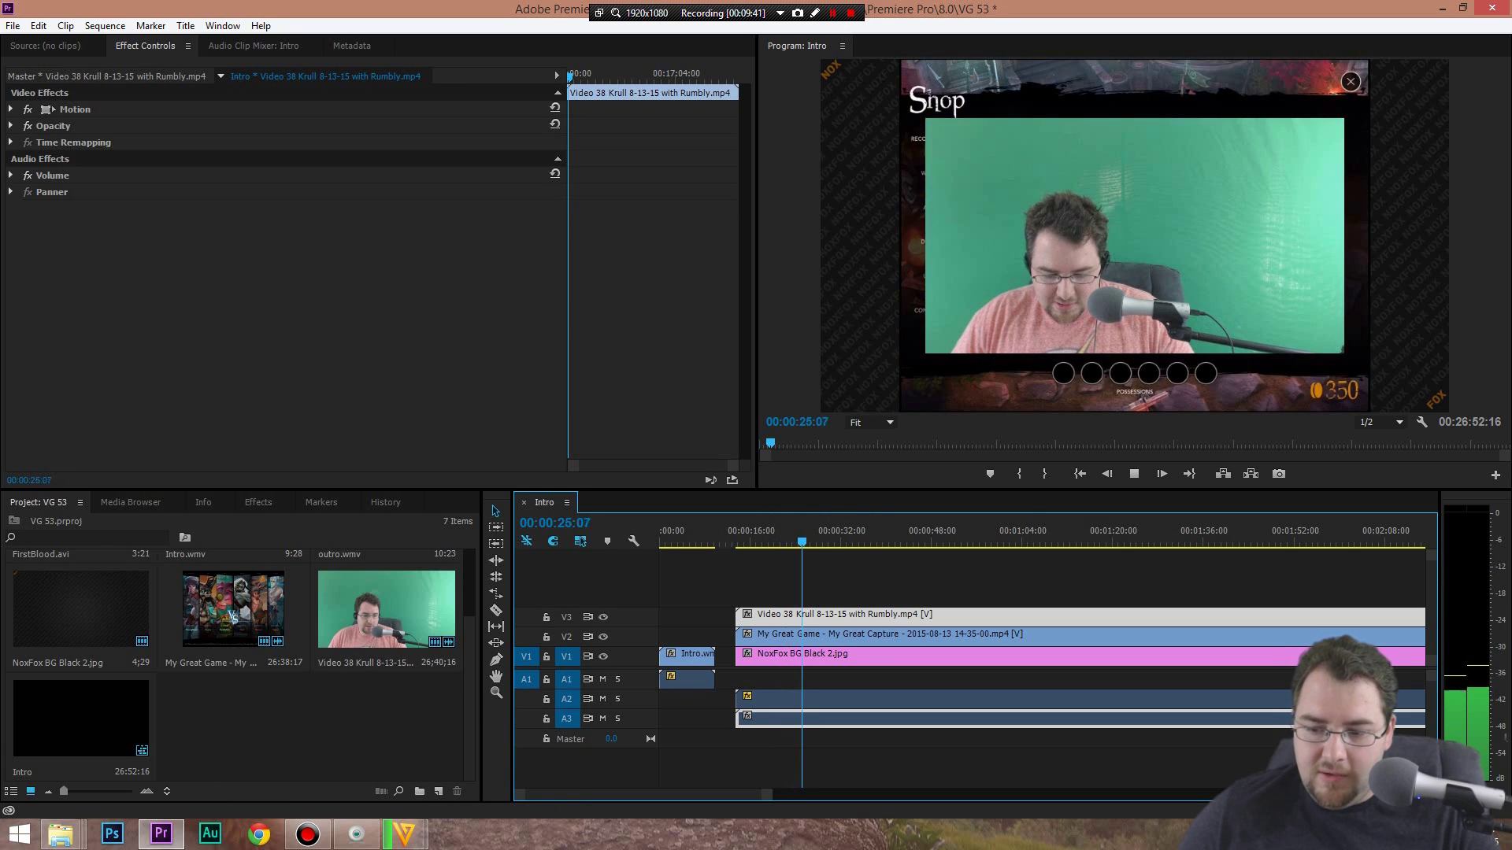
Stop the playback, launch Adobe Audition, and check the partner's webcam clip conversion in Freemake Video Converter
key(space)
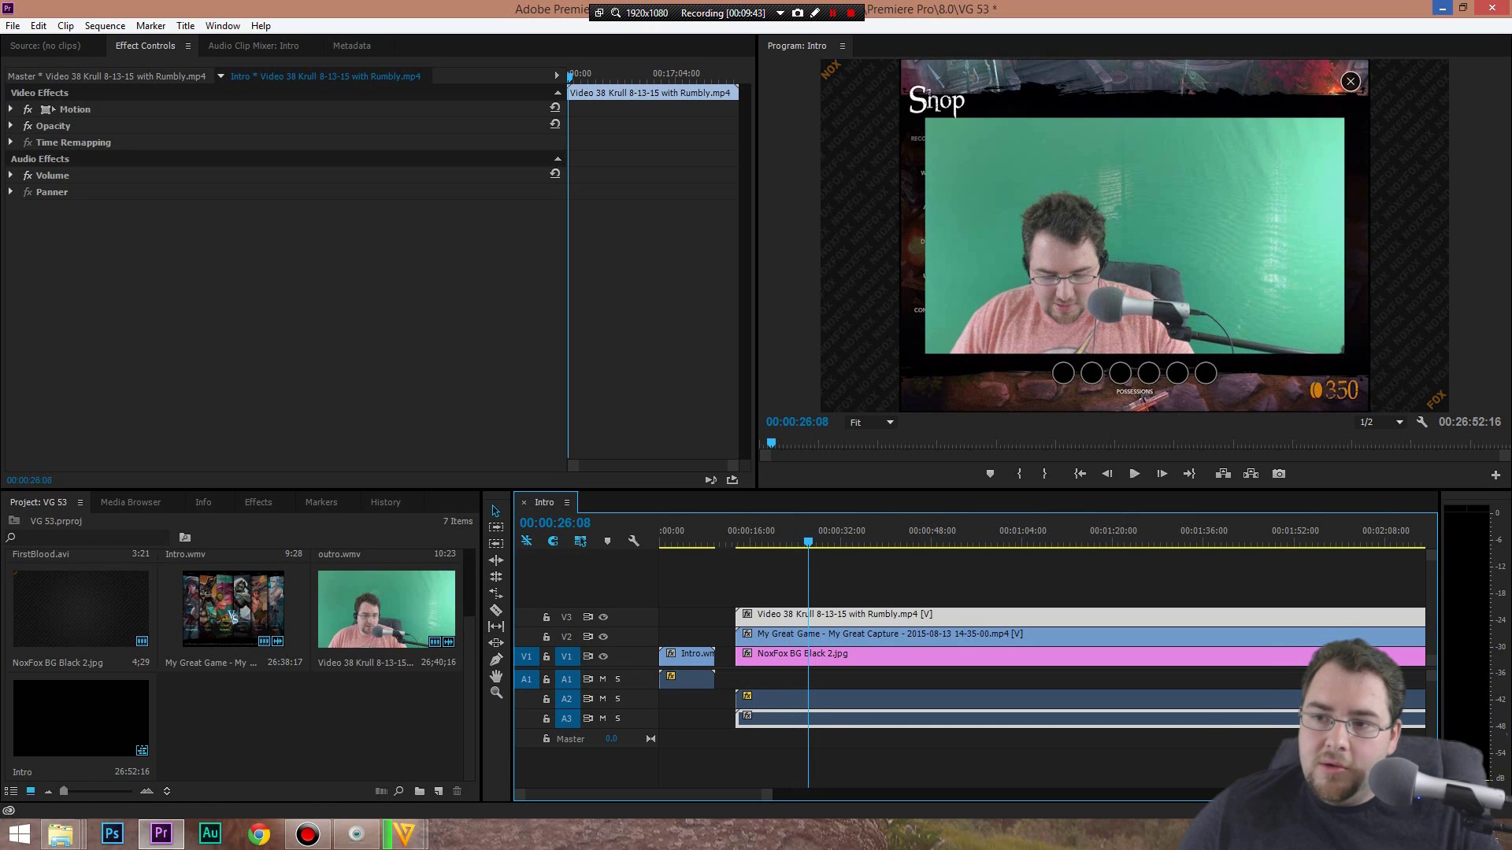
click(210, 834)
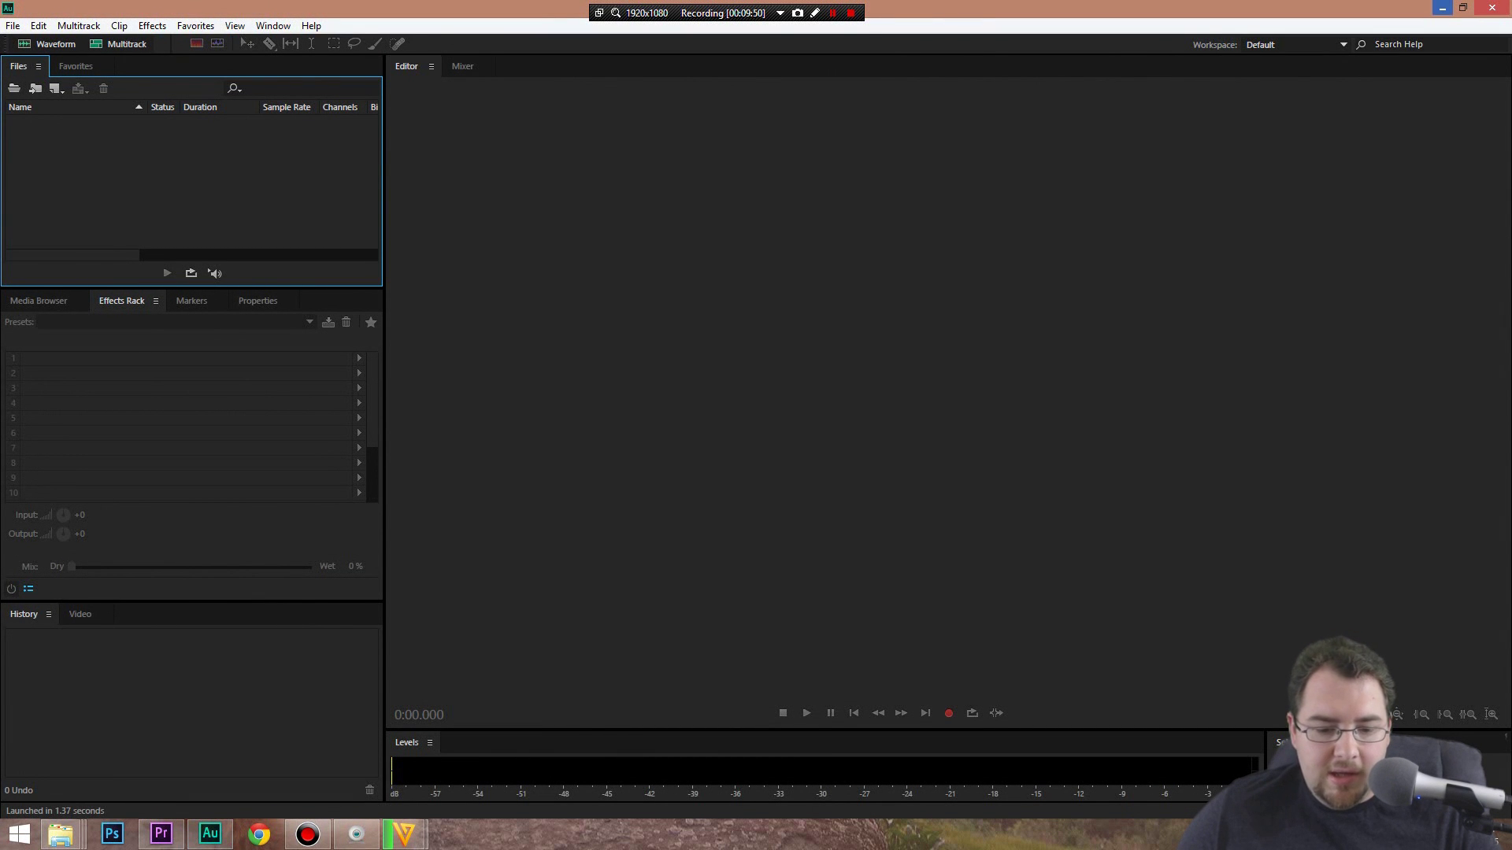
click(1442, 8)
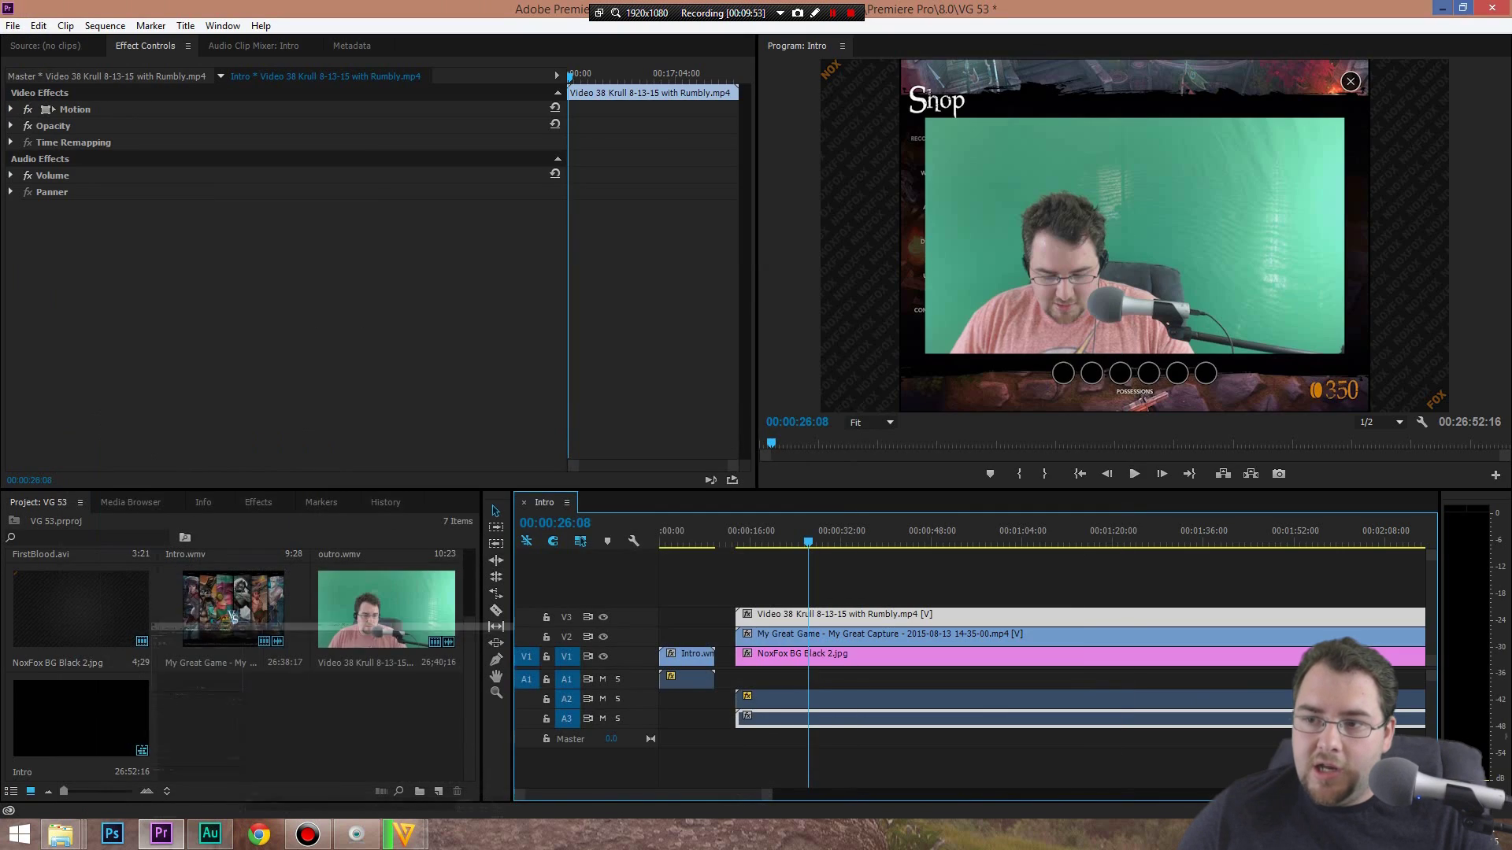
click(1441, 8)
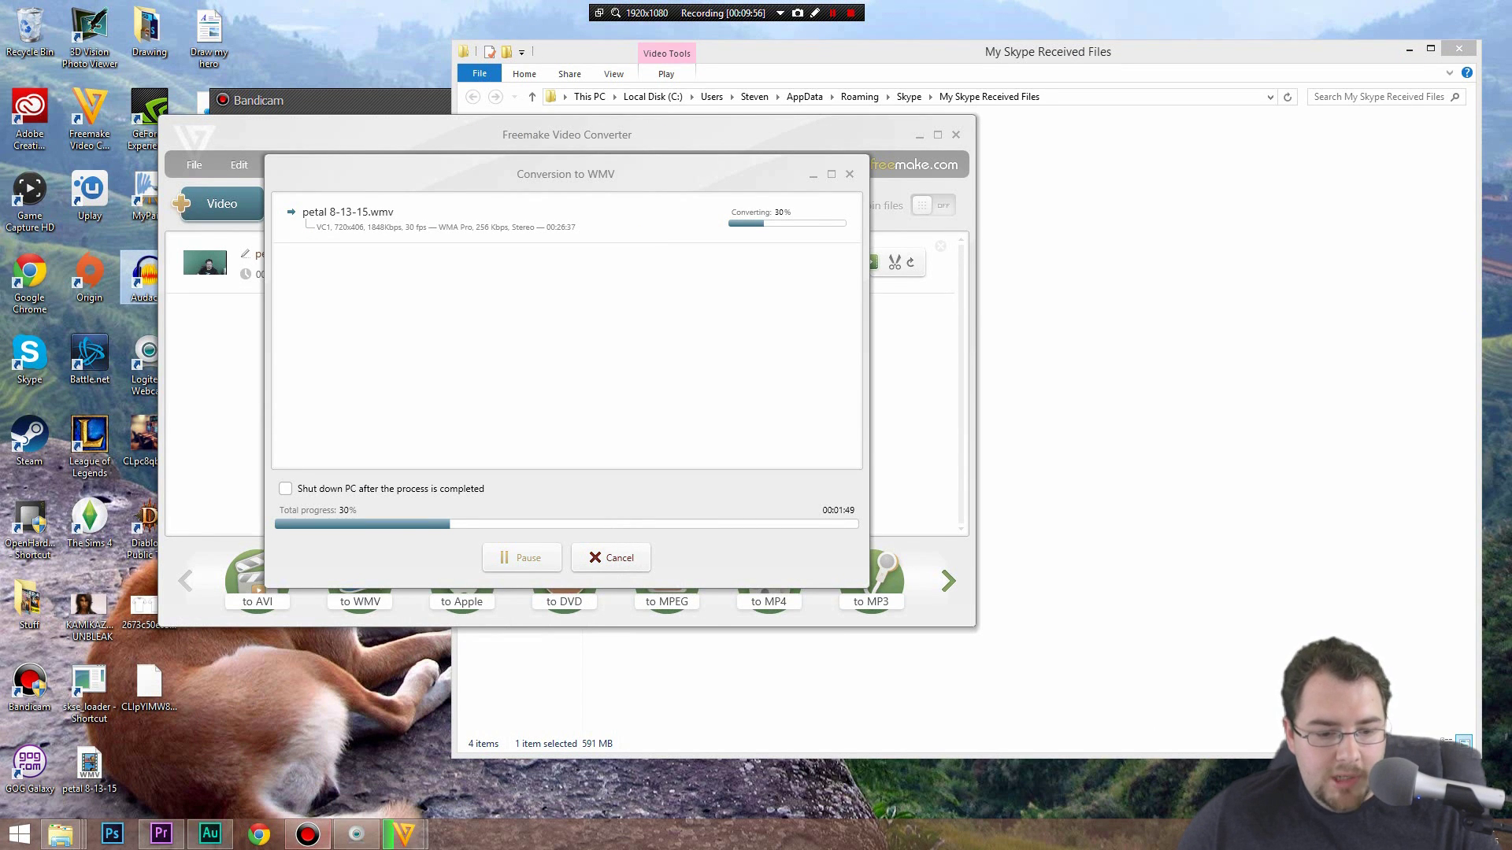
Switch to Audition and import the video "Video 38 Krull 8-13-15 with Rumbly" from the VG Webcam folder
click(209, 834)
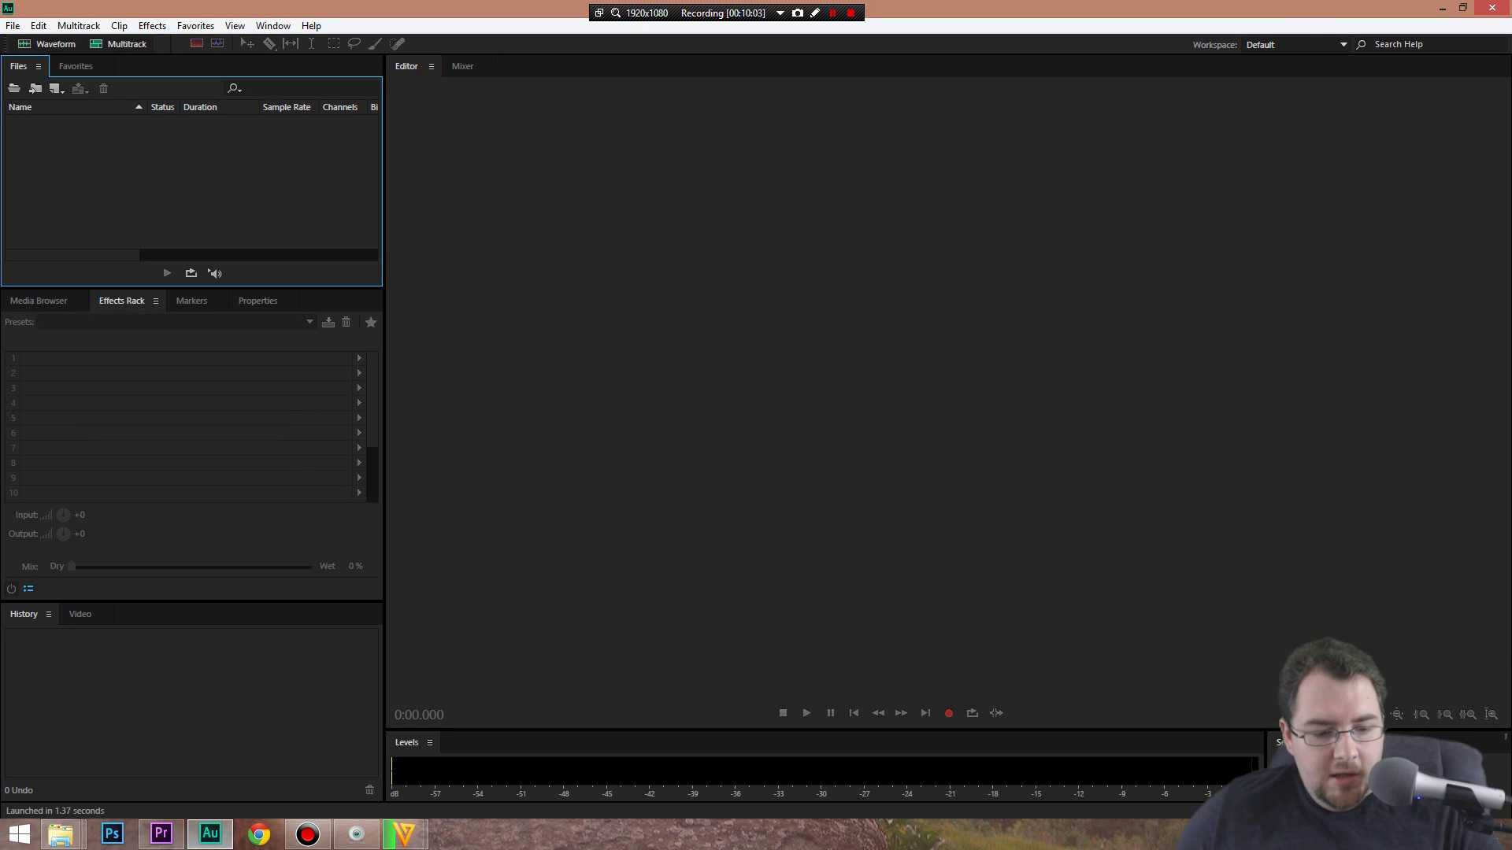
click(210, 834)
click(211, 834)
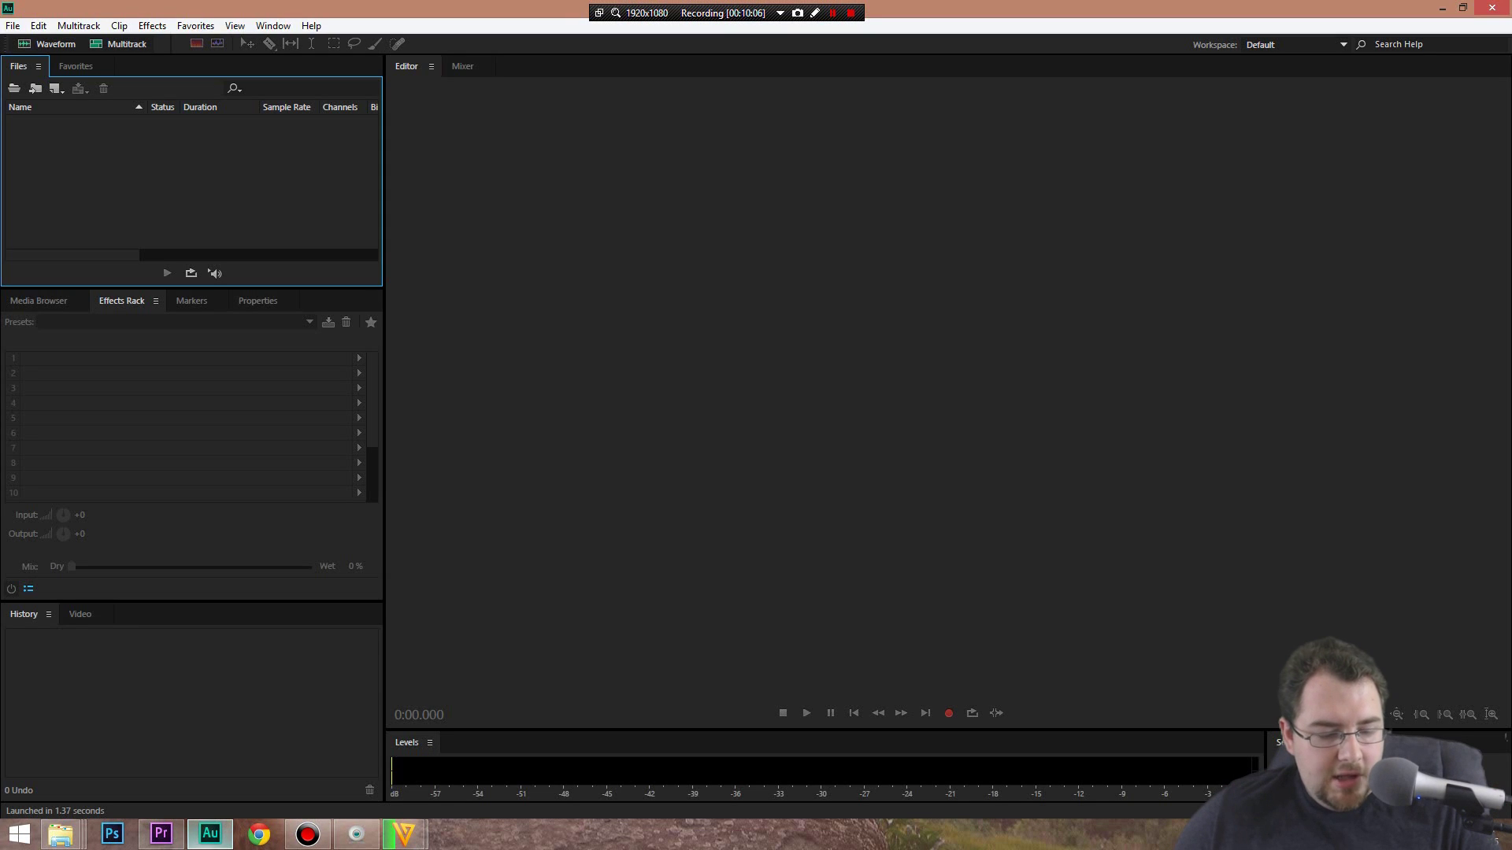
click(60, 834)
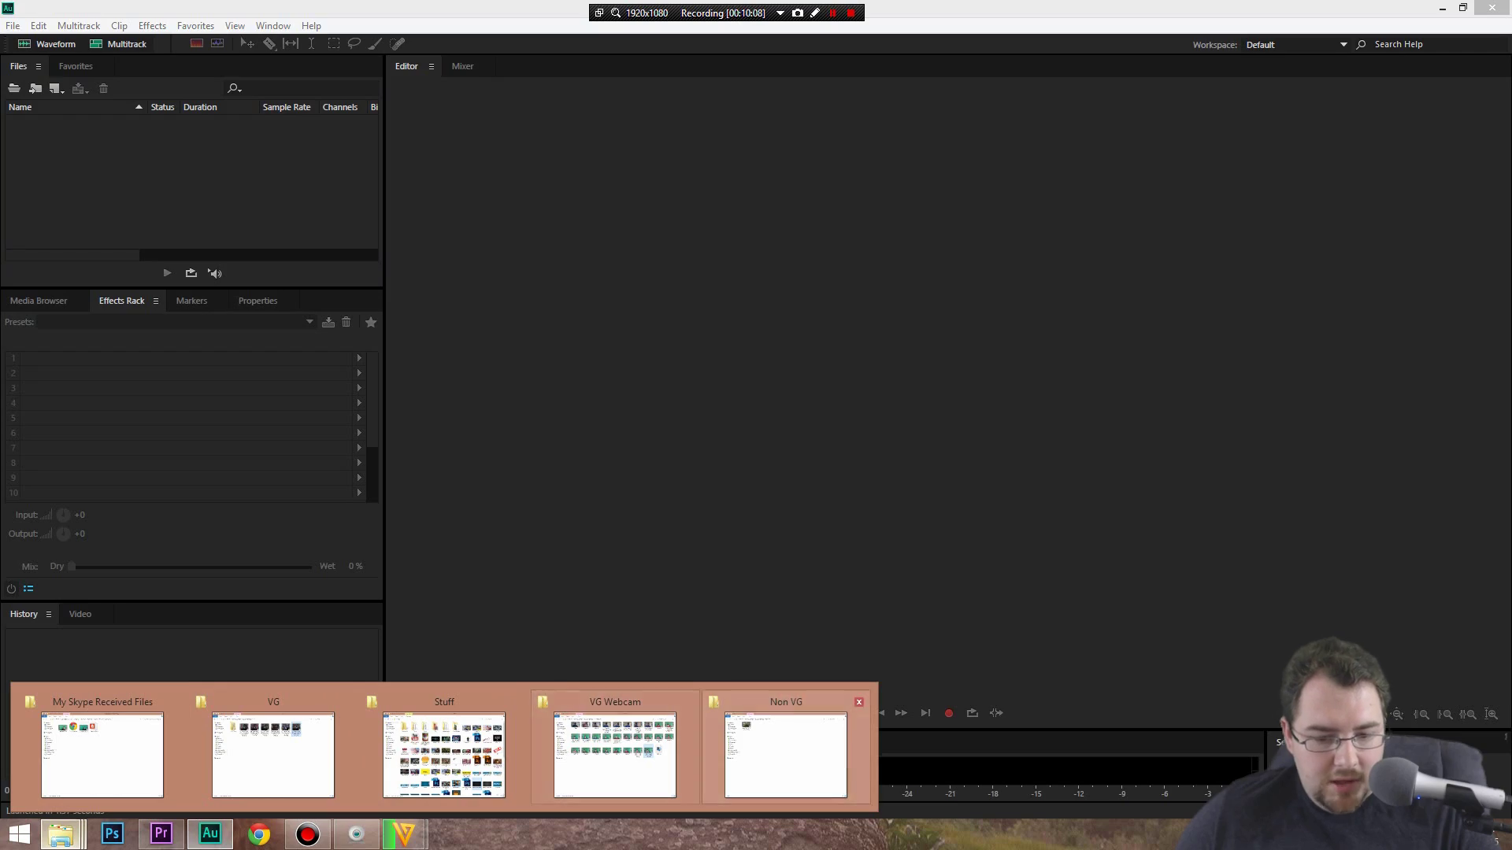
mouse_move(273, 752)
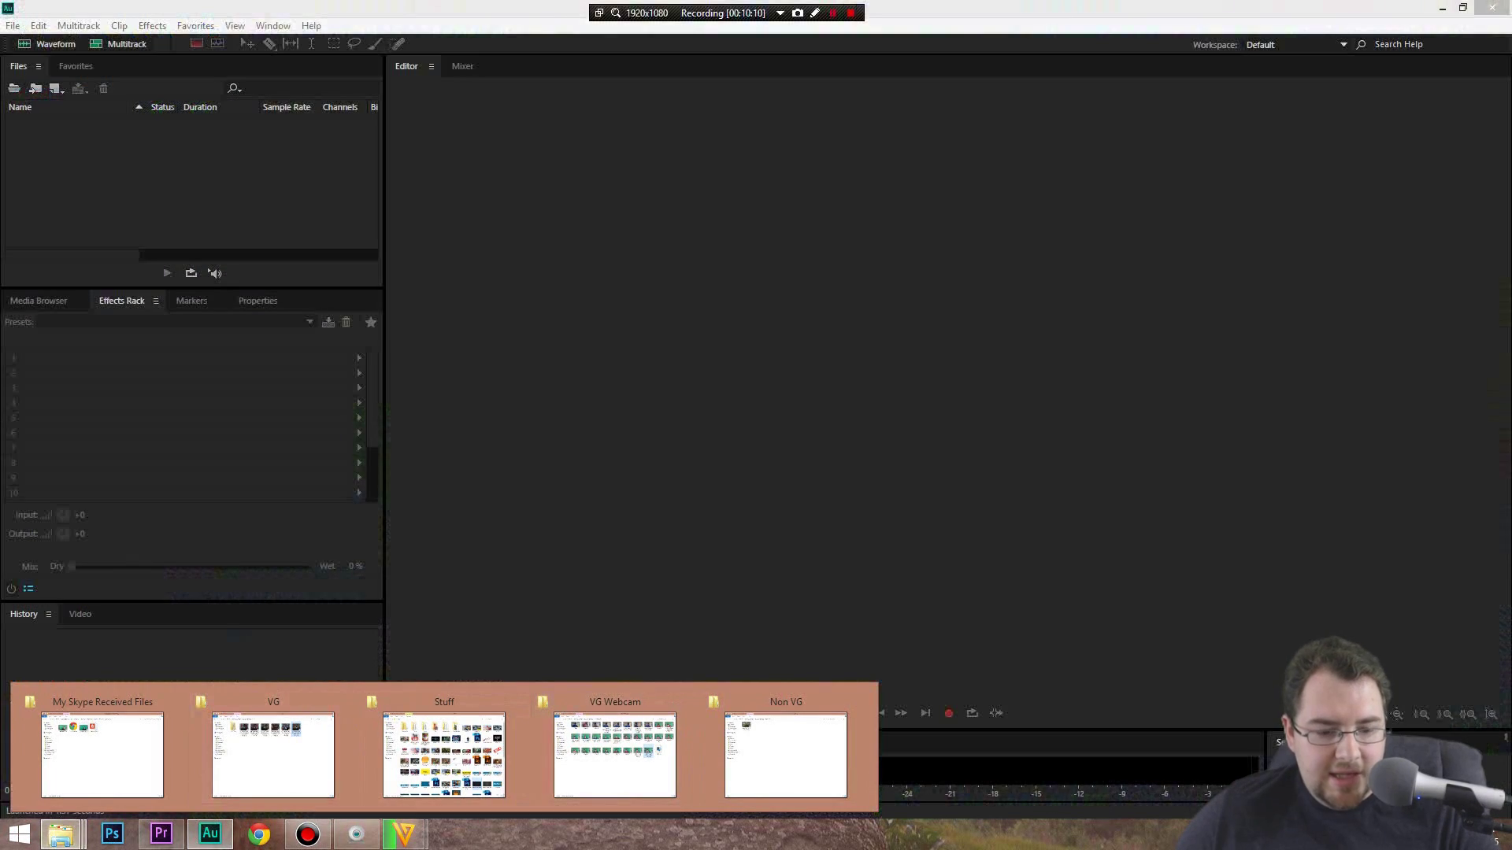
mouse_move(786, 754)
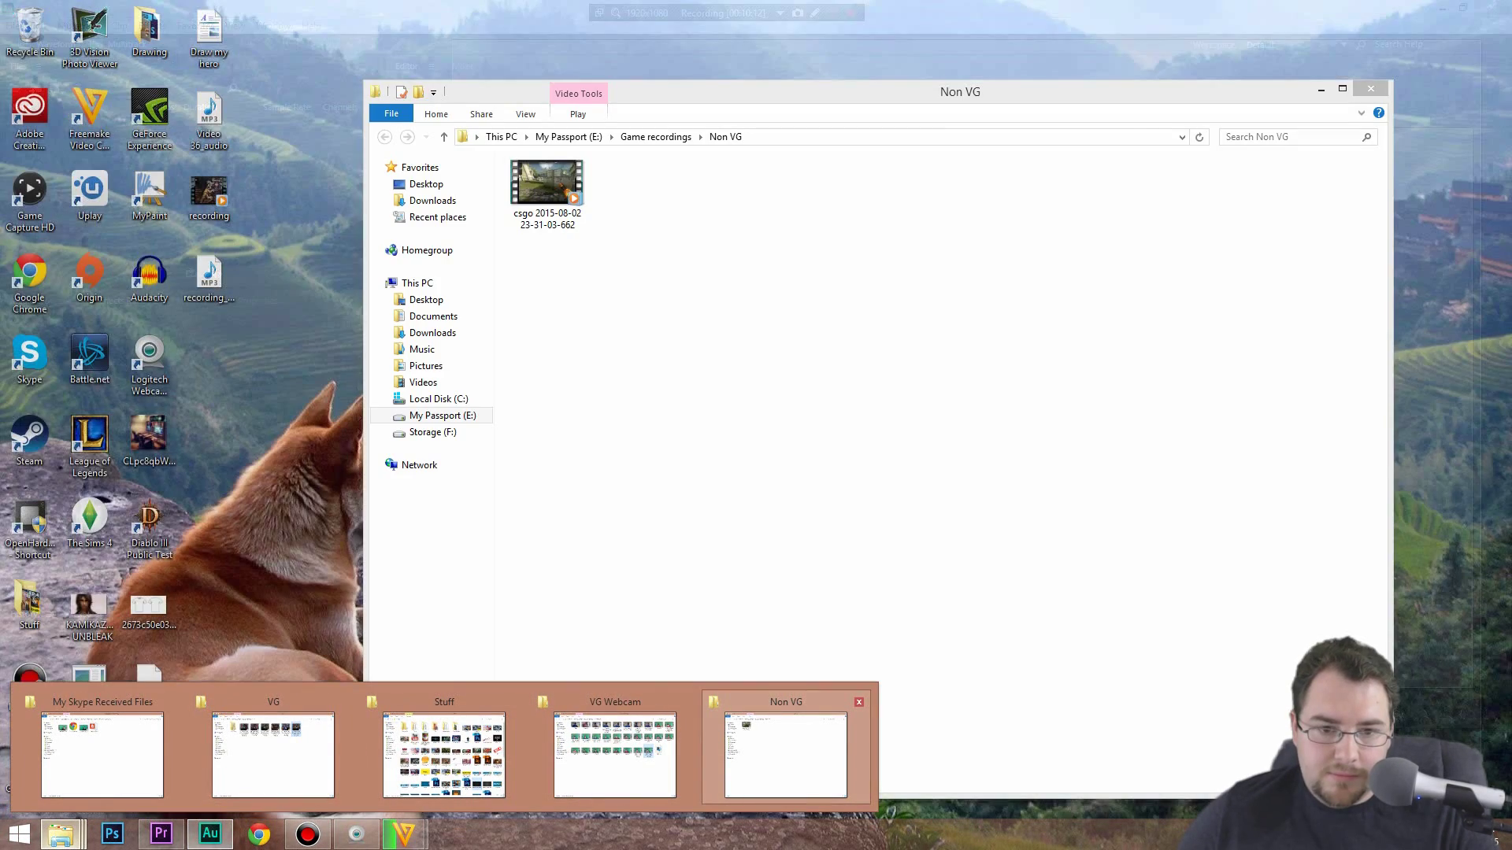
mouse_move(615, 755)
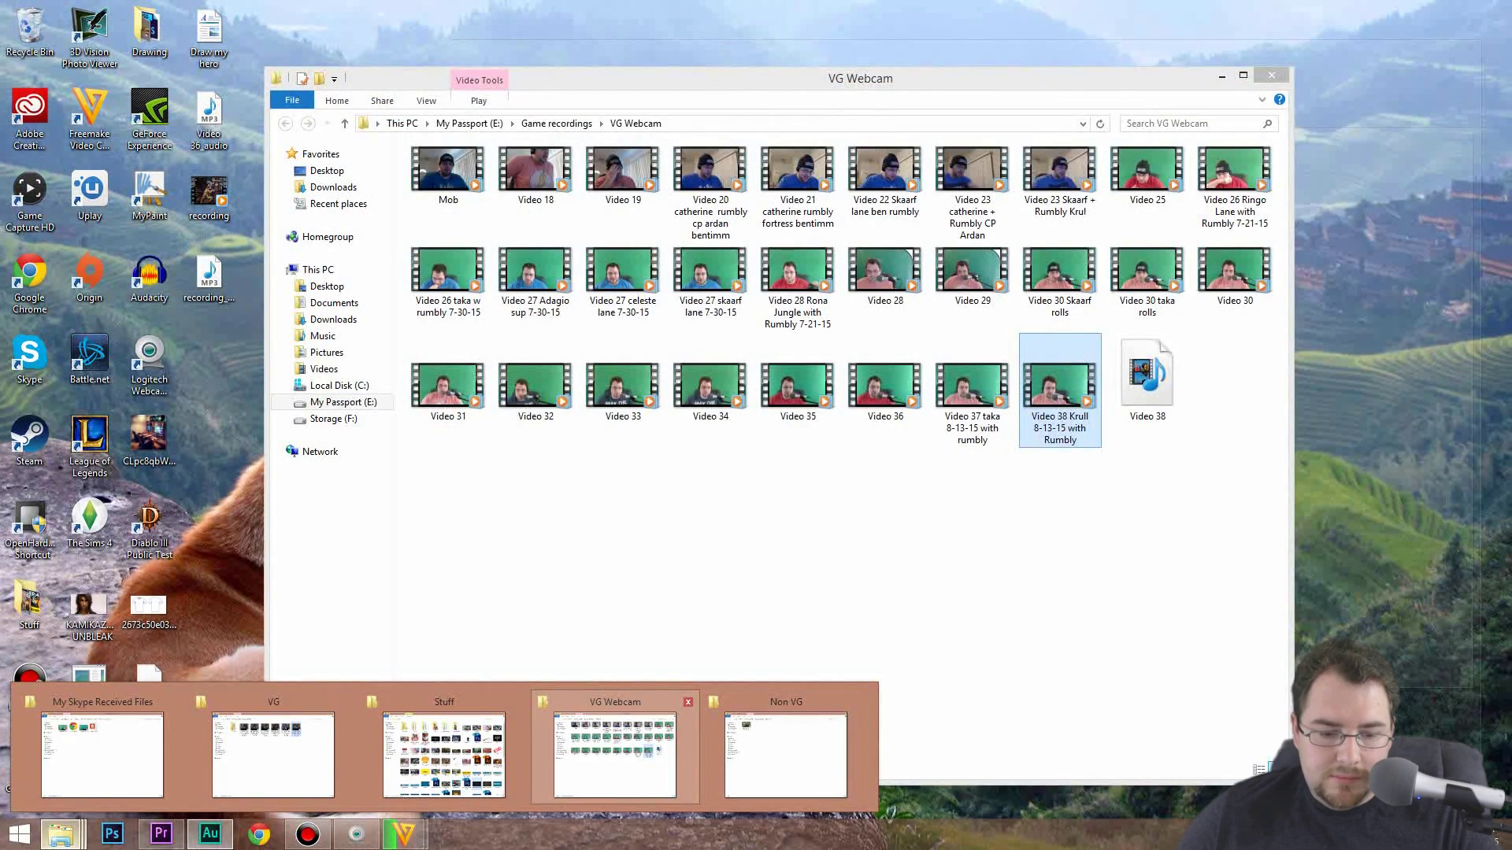
mouse_move(444, 754)
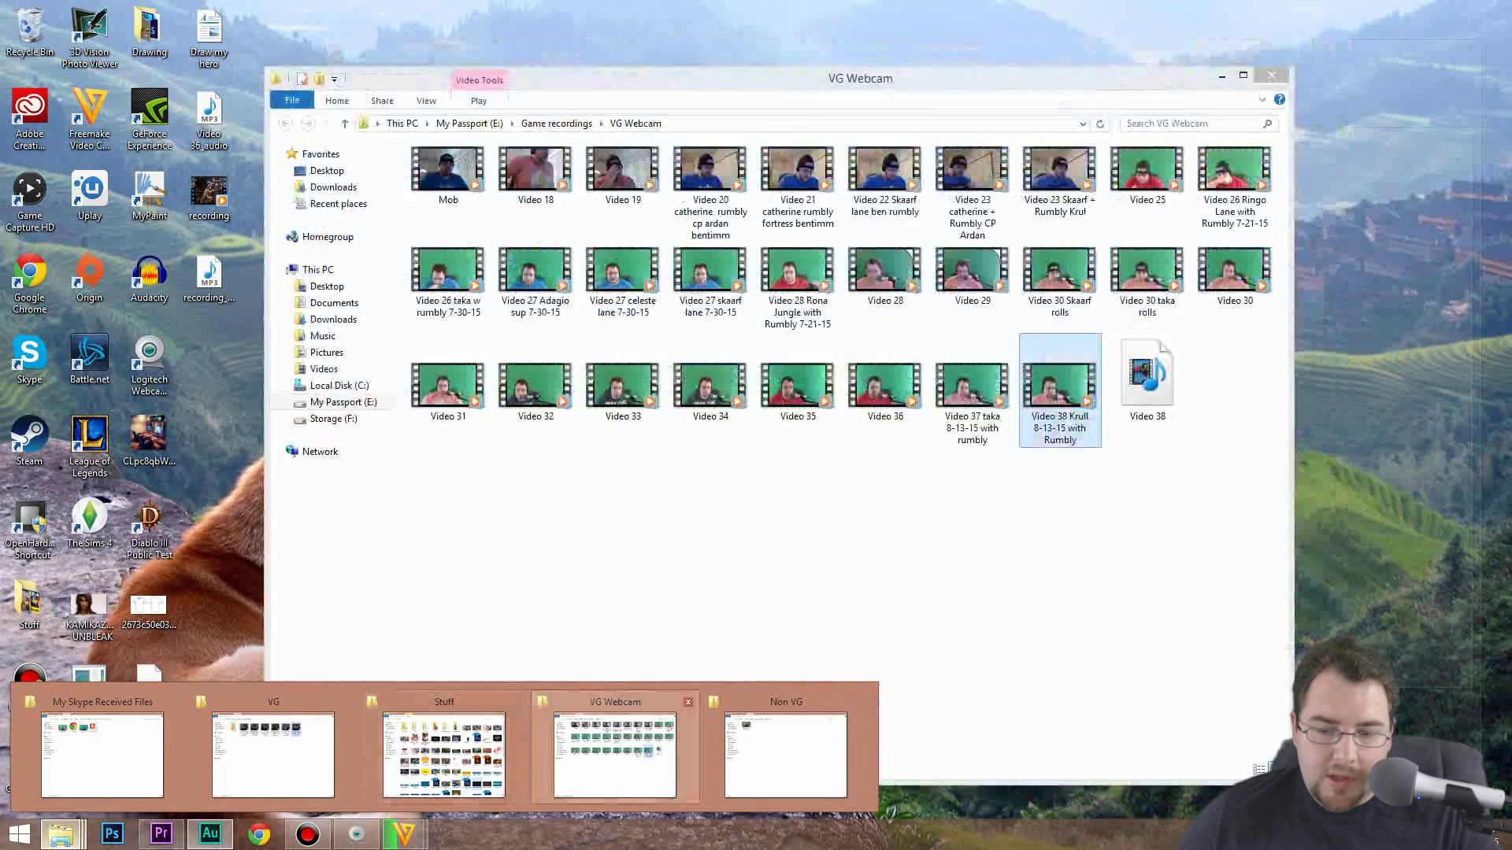
click(614, 754)
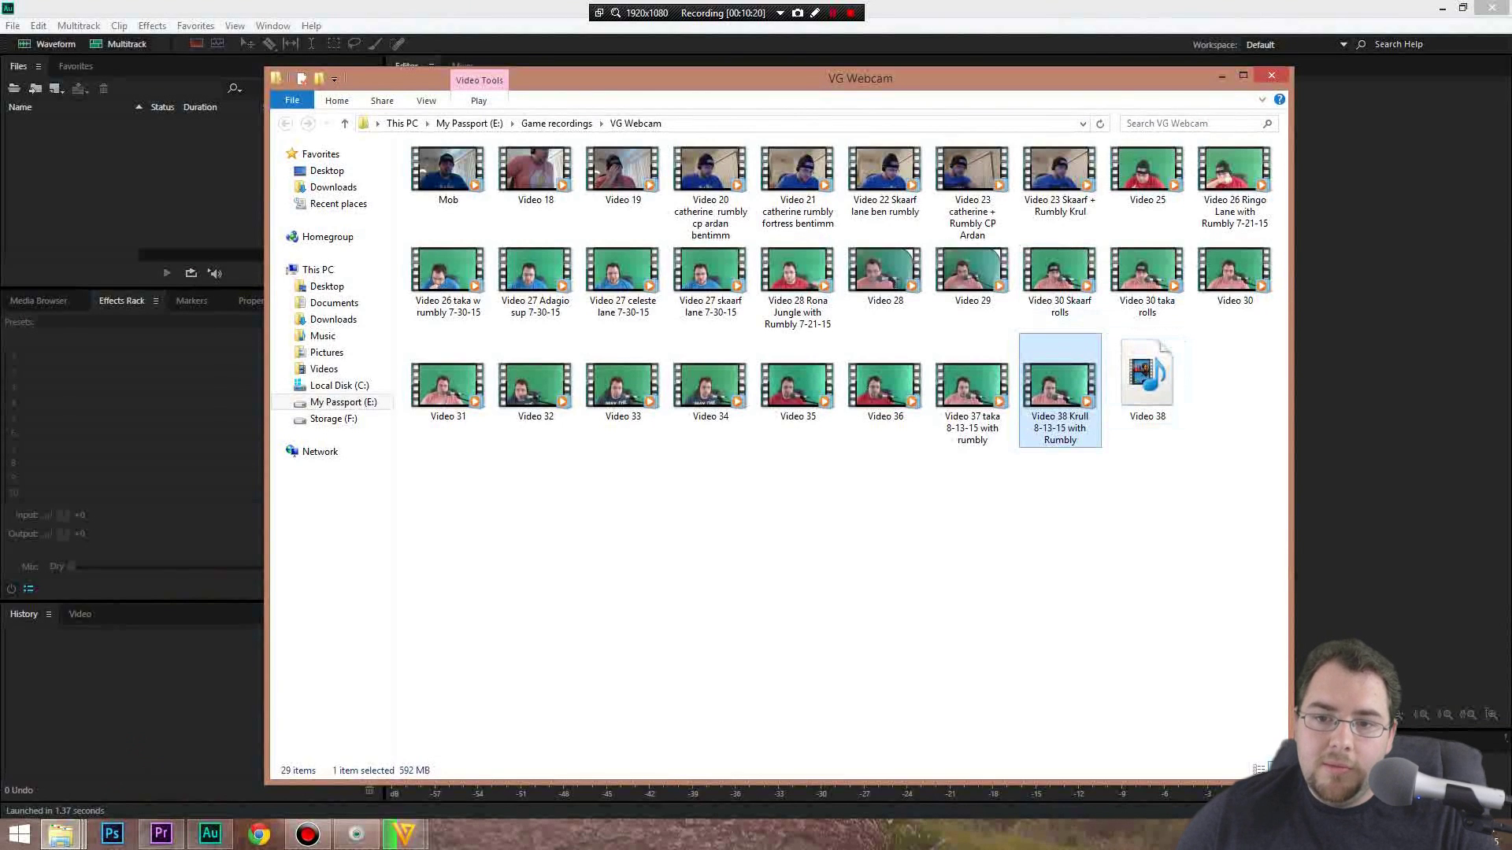
drag(787, 78, 499, 92)
drag(772, 401, 1227, 306)
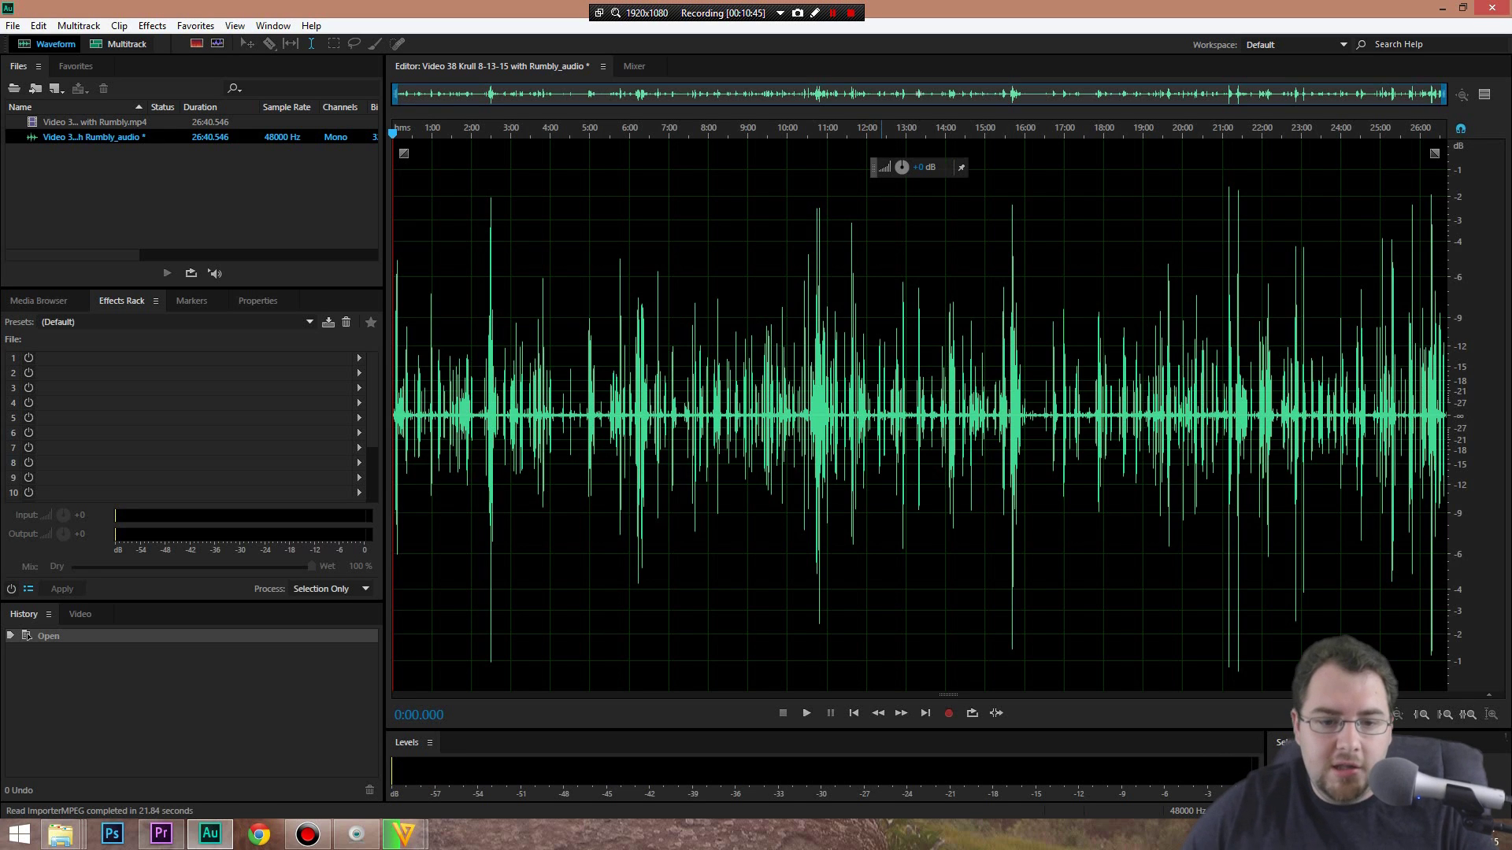
Play the webcam audio from about 0:20 to listen to the end of the speech and the pause after it
click(459, 355)
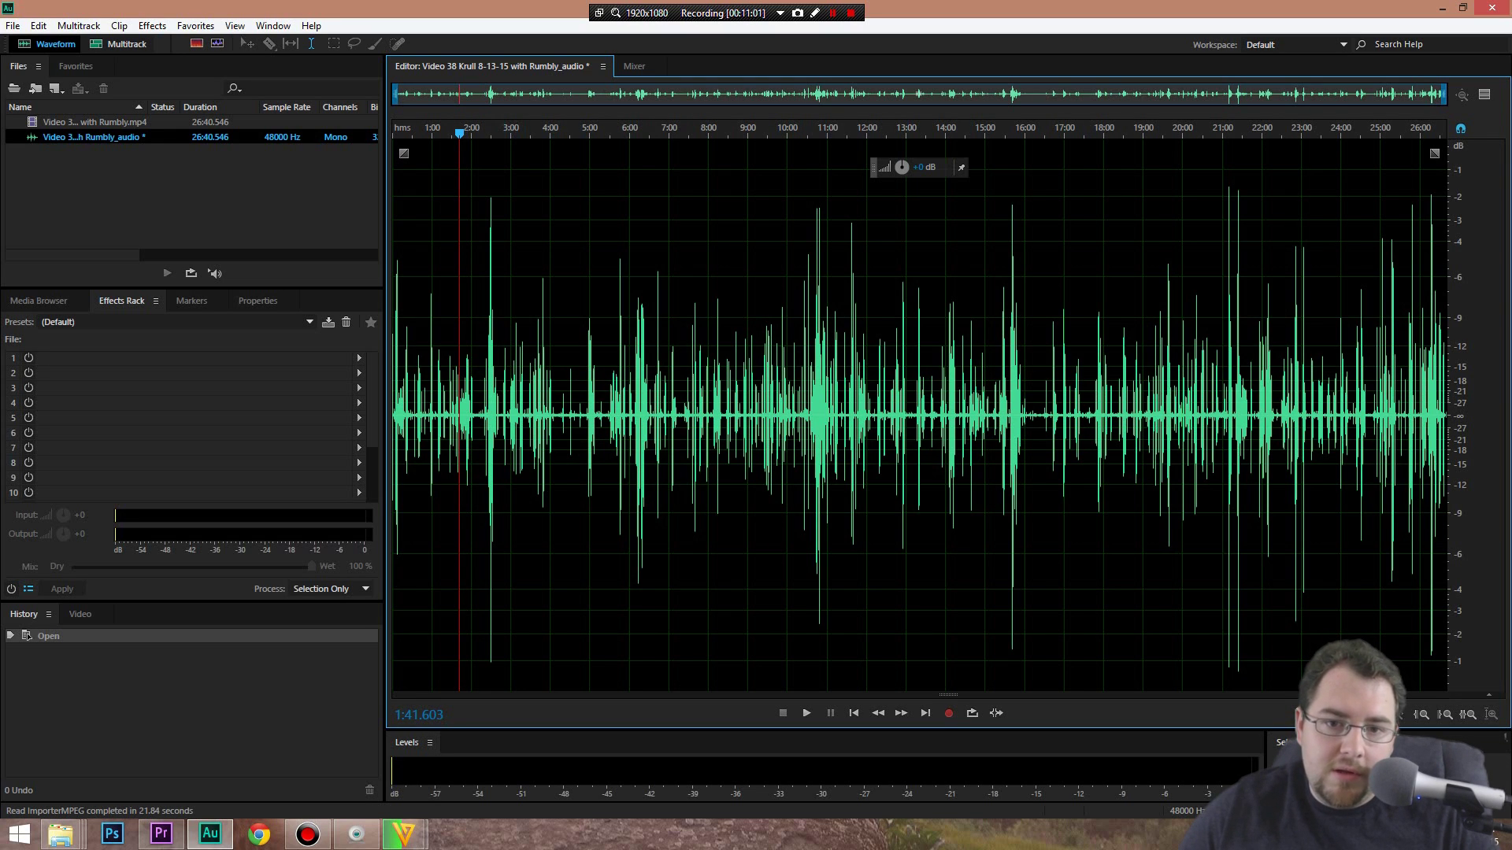
key(=)
key(=)
key(=)
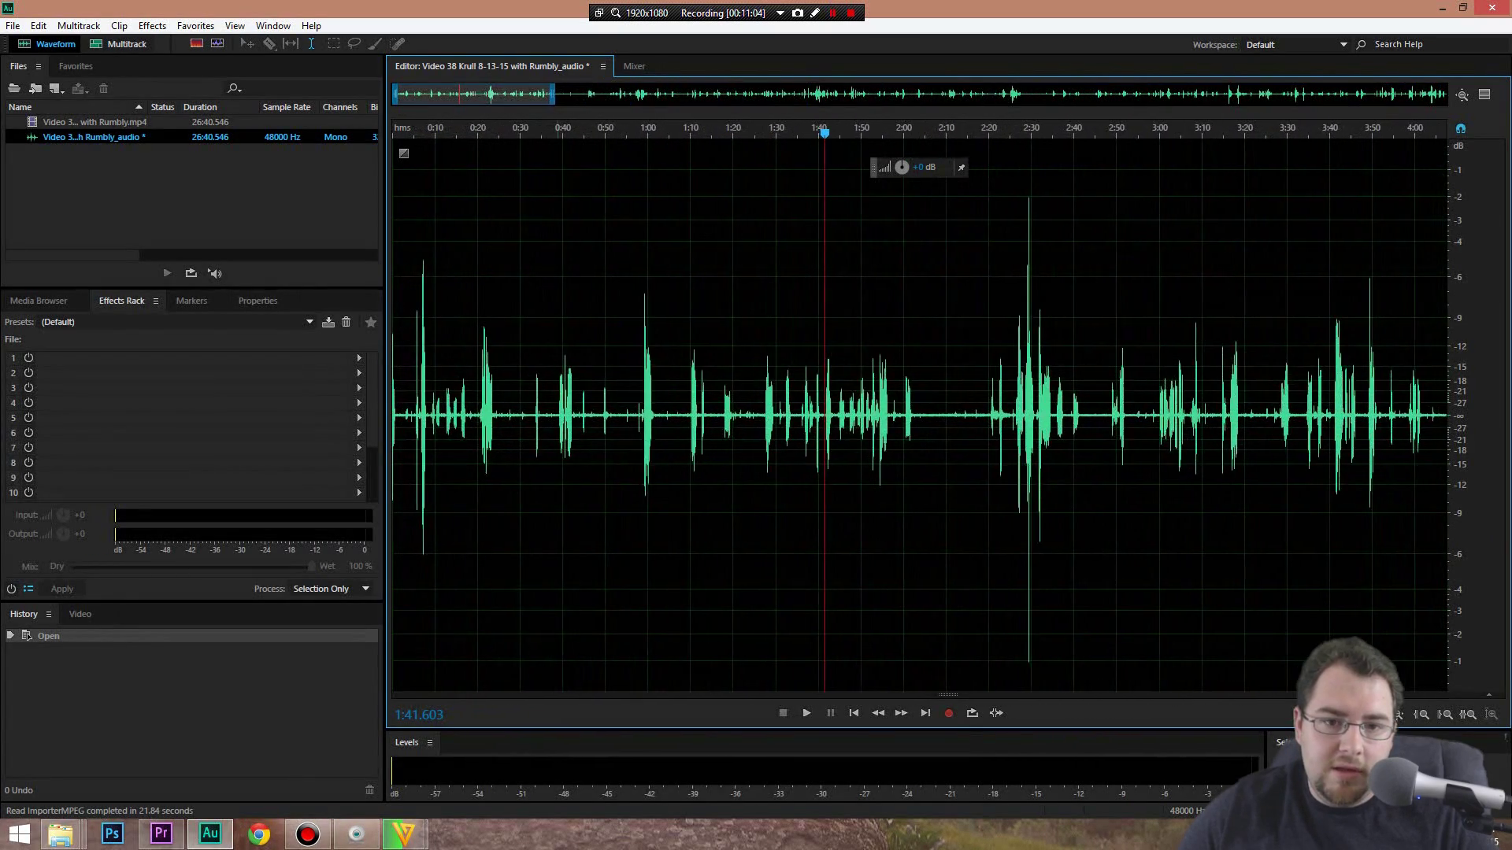
mouse_move(474, 94)
mouse_down()
mouse_move(1365, 94)
mouse_move(474, 94)
mouse_up()
drag(824, 132, 478, 132)
key(space)
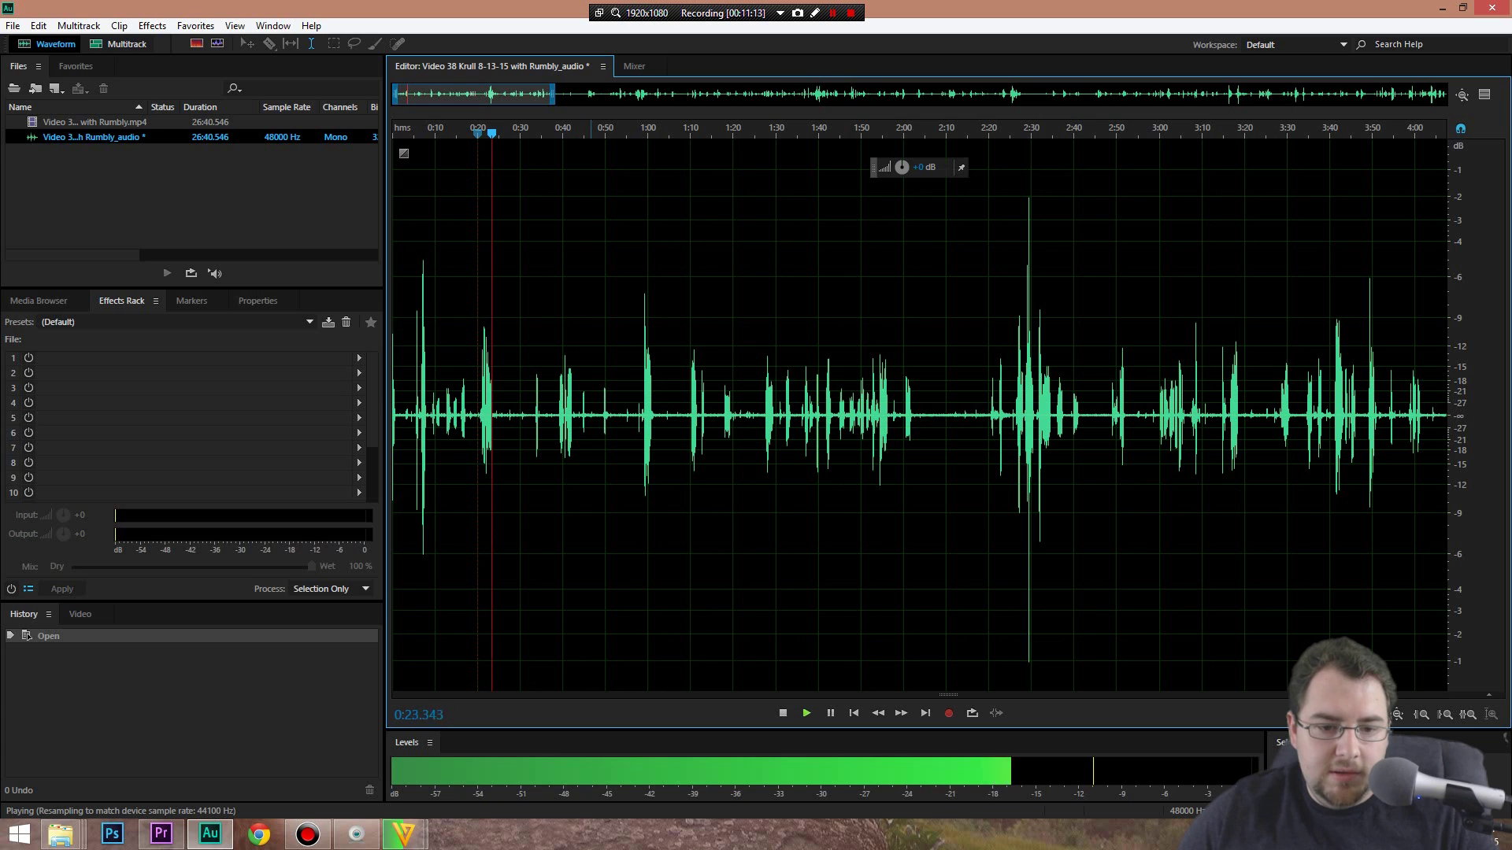
key(space)
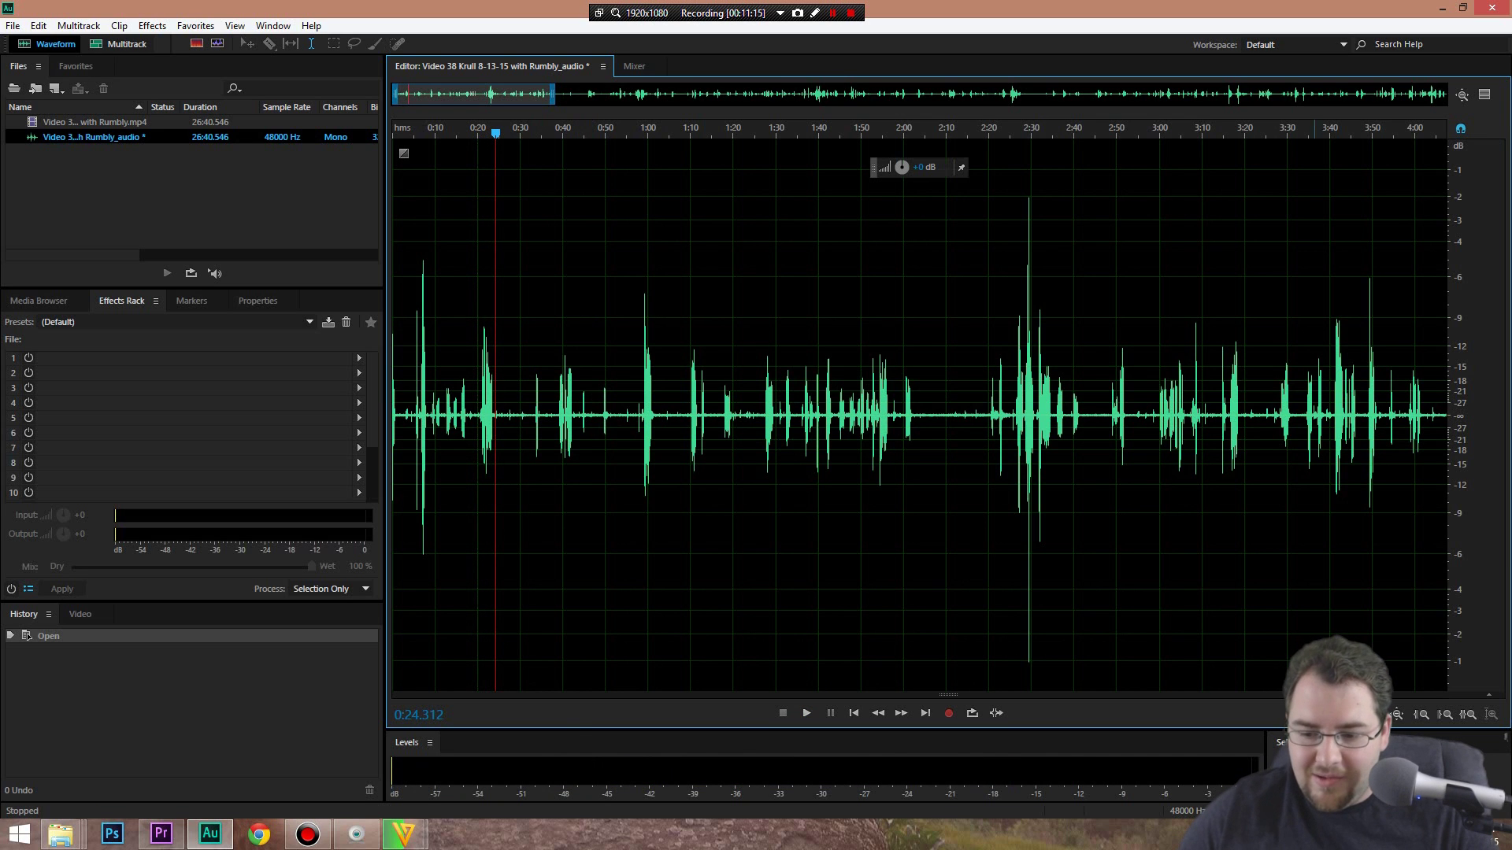
Listen to several spots in the quiet stretch between about 0:24 and 0:33 to check it for background noise
key(equal)
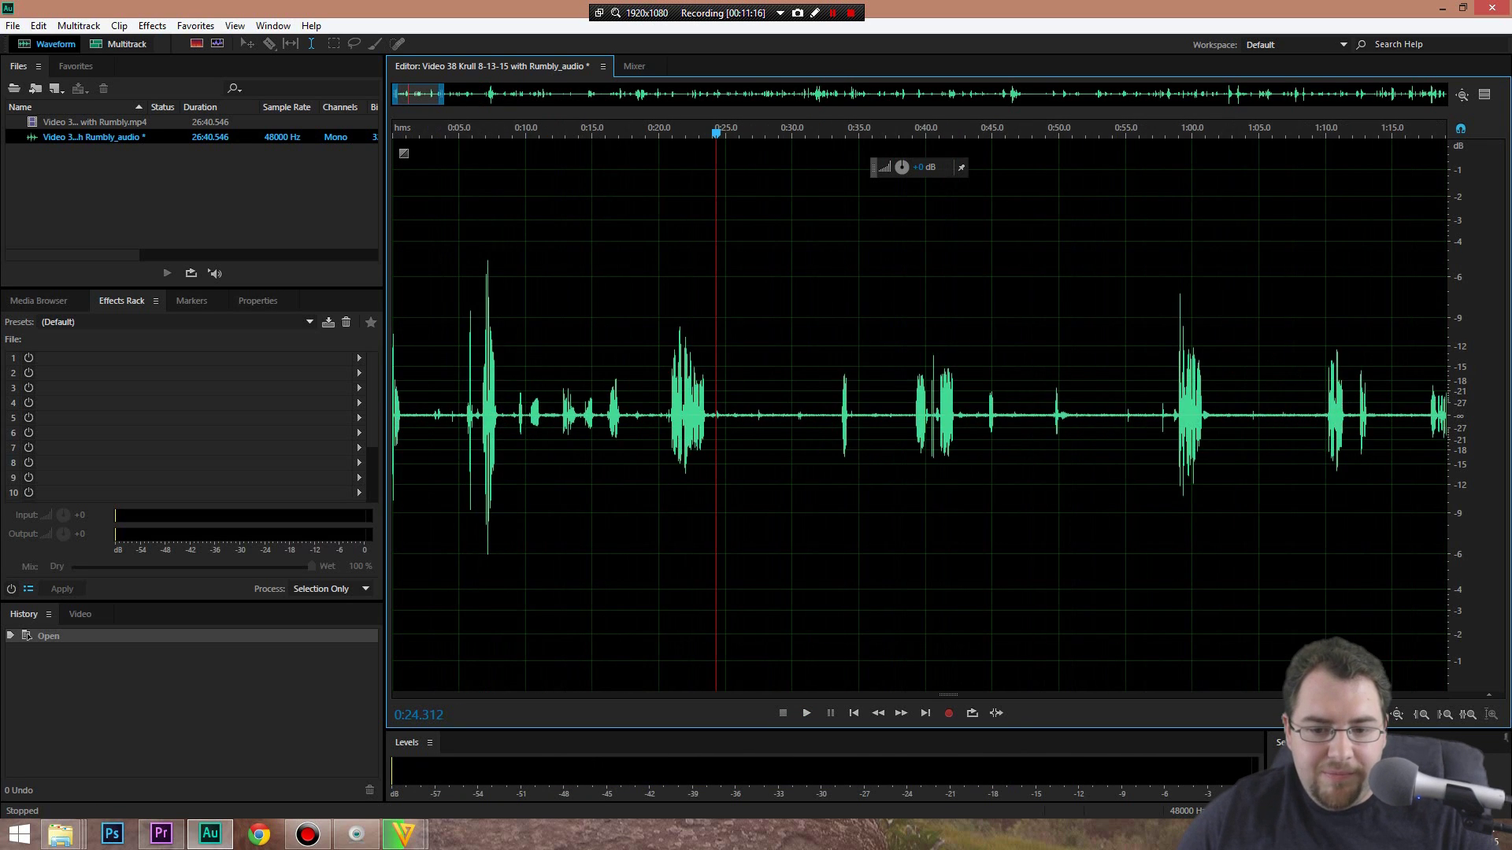
key(equal)
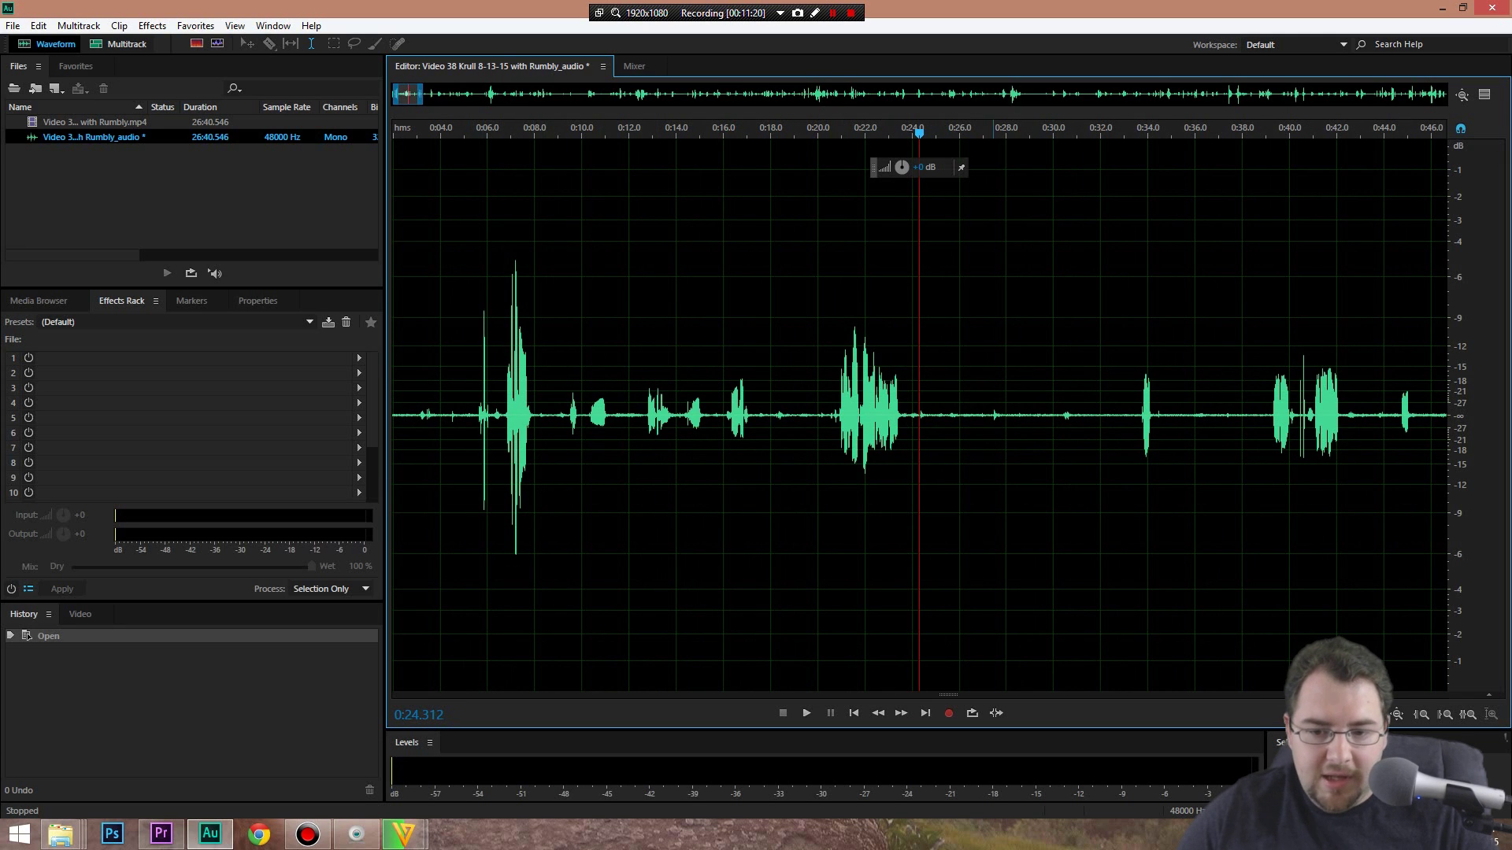
drag(922, 393, 1137, 393)
key(space)
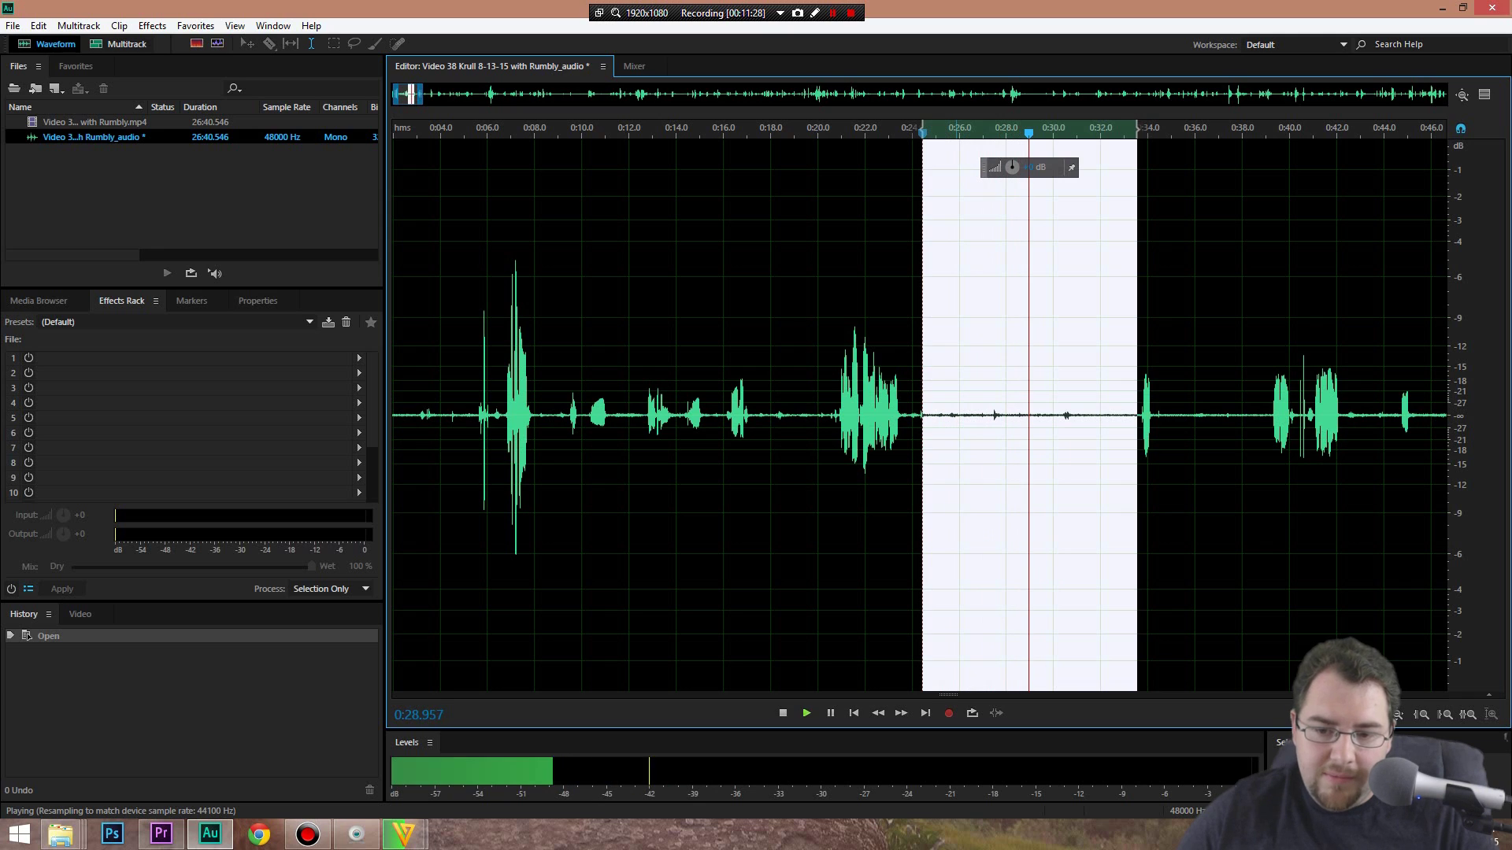
key(space)
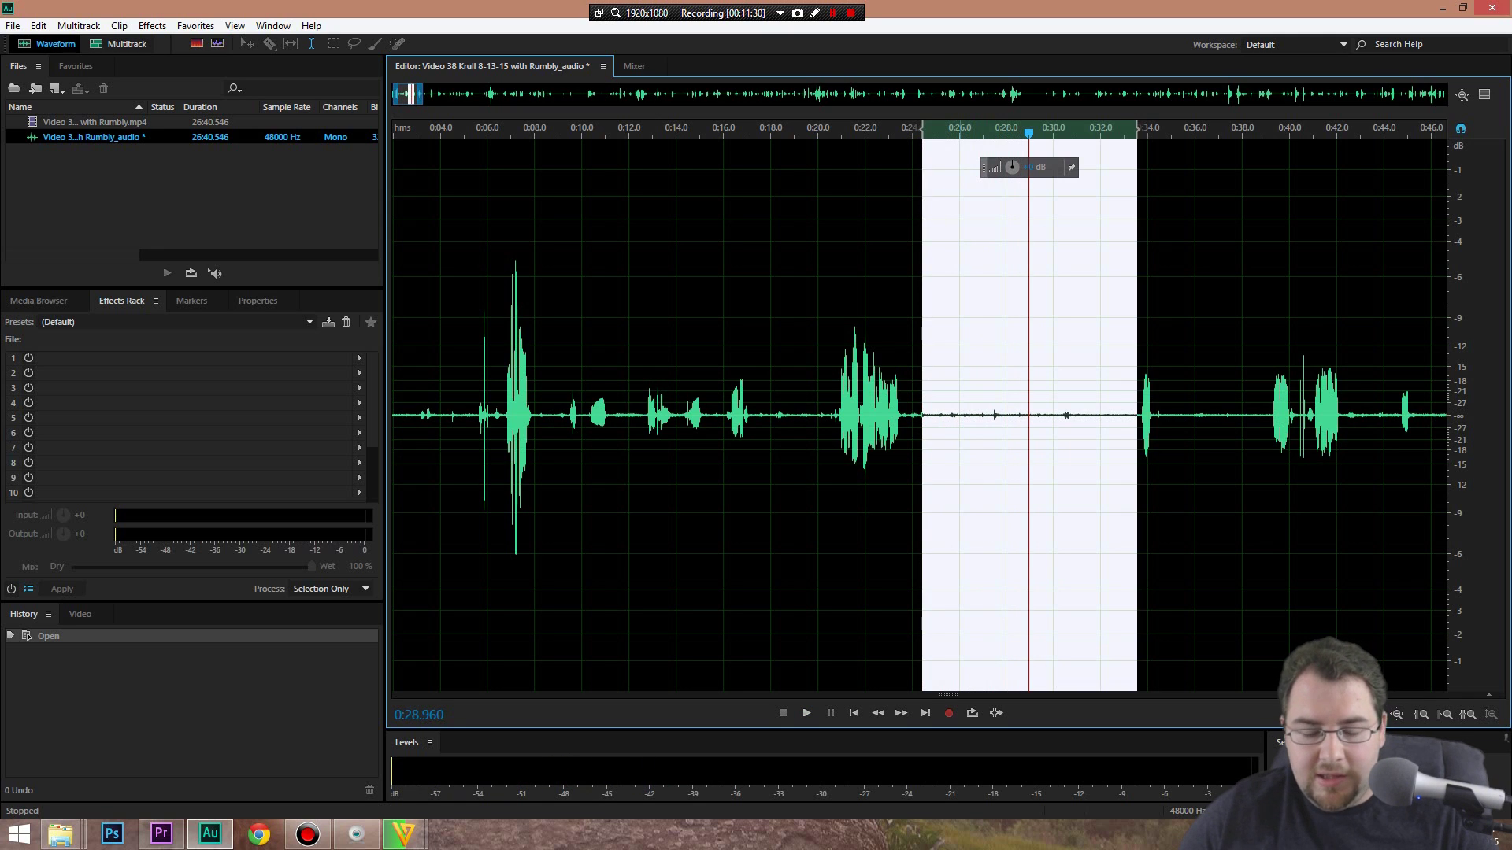
click(1064, 394)
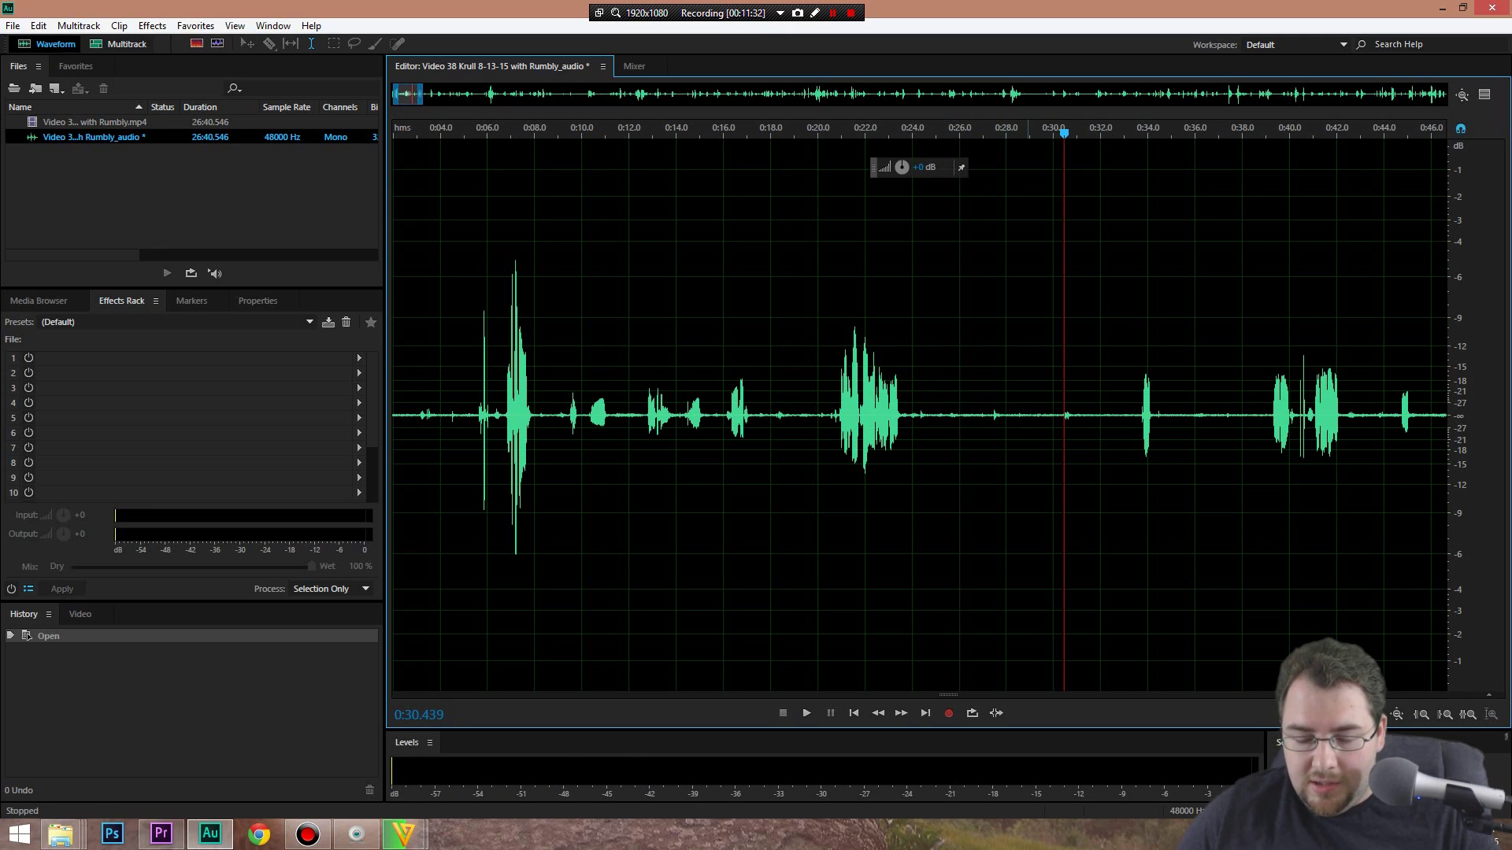
key(space)
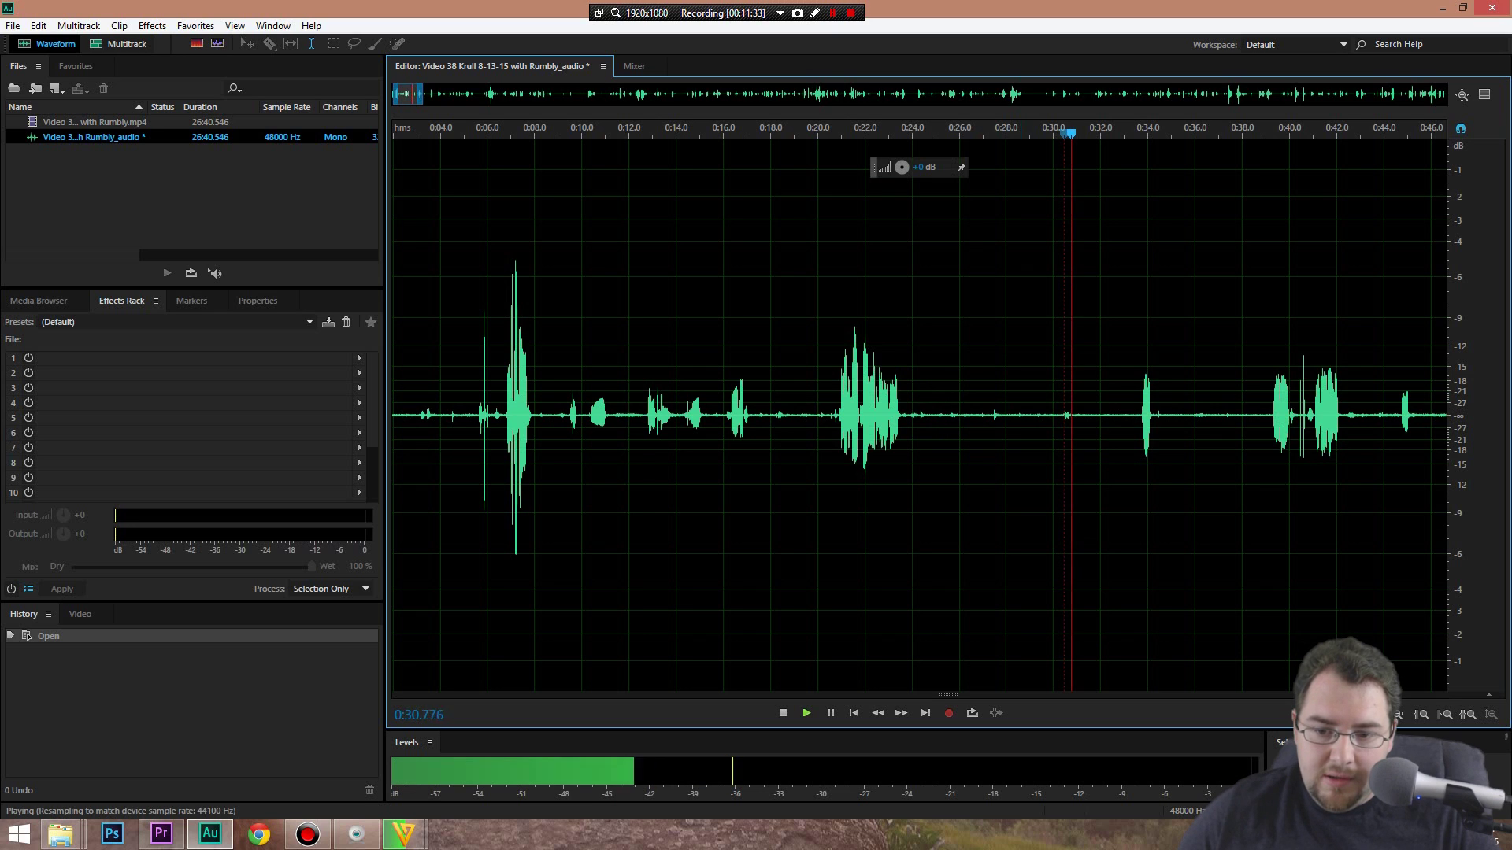
key(space)
click(959, 394)
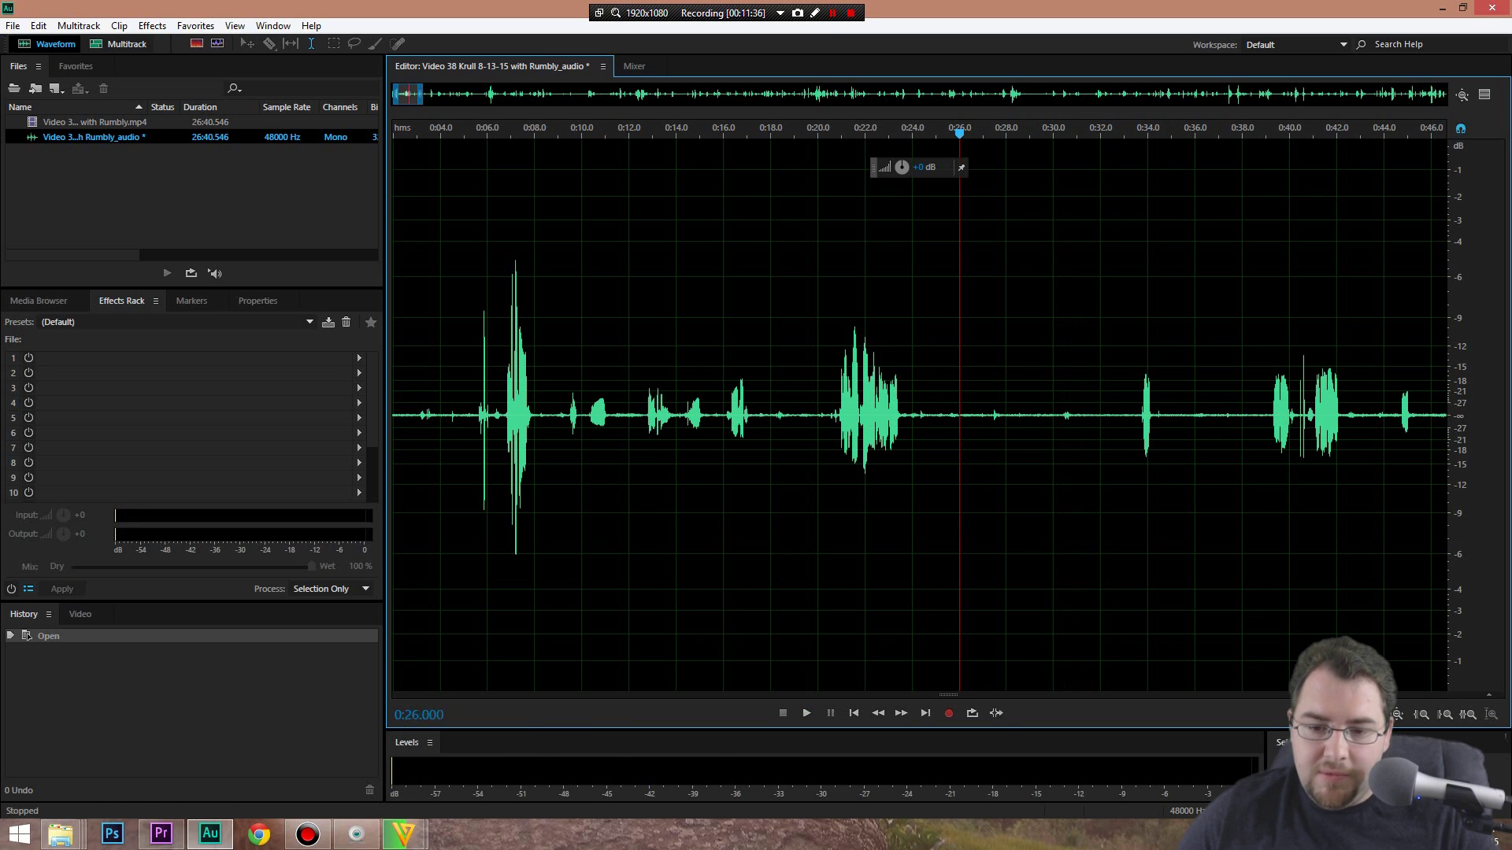
key(space)
key(space)
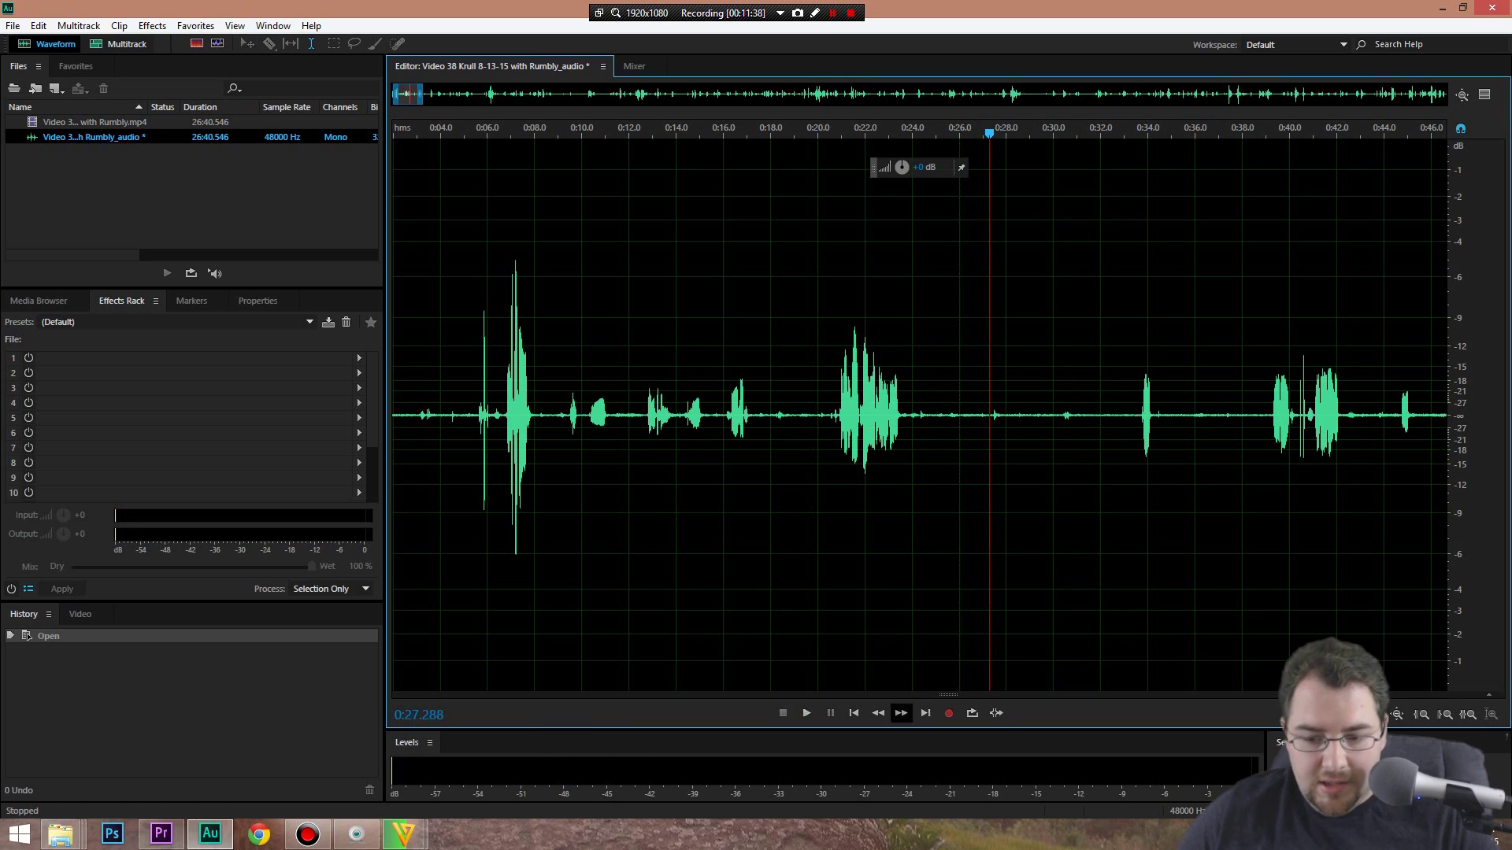
Capture a noise print from the quiet stretch between about 0:23.6 and 0:33.6
drag(903, 394, 1139, 393)
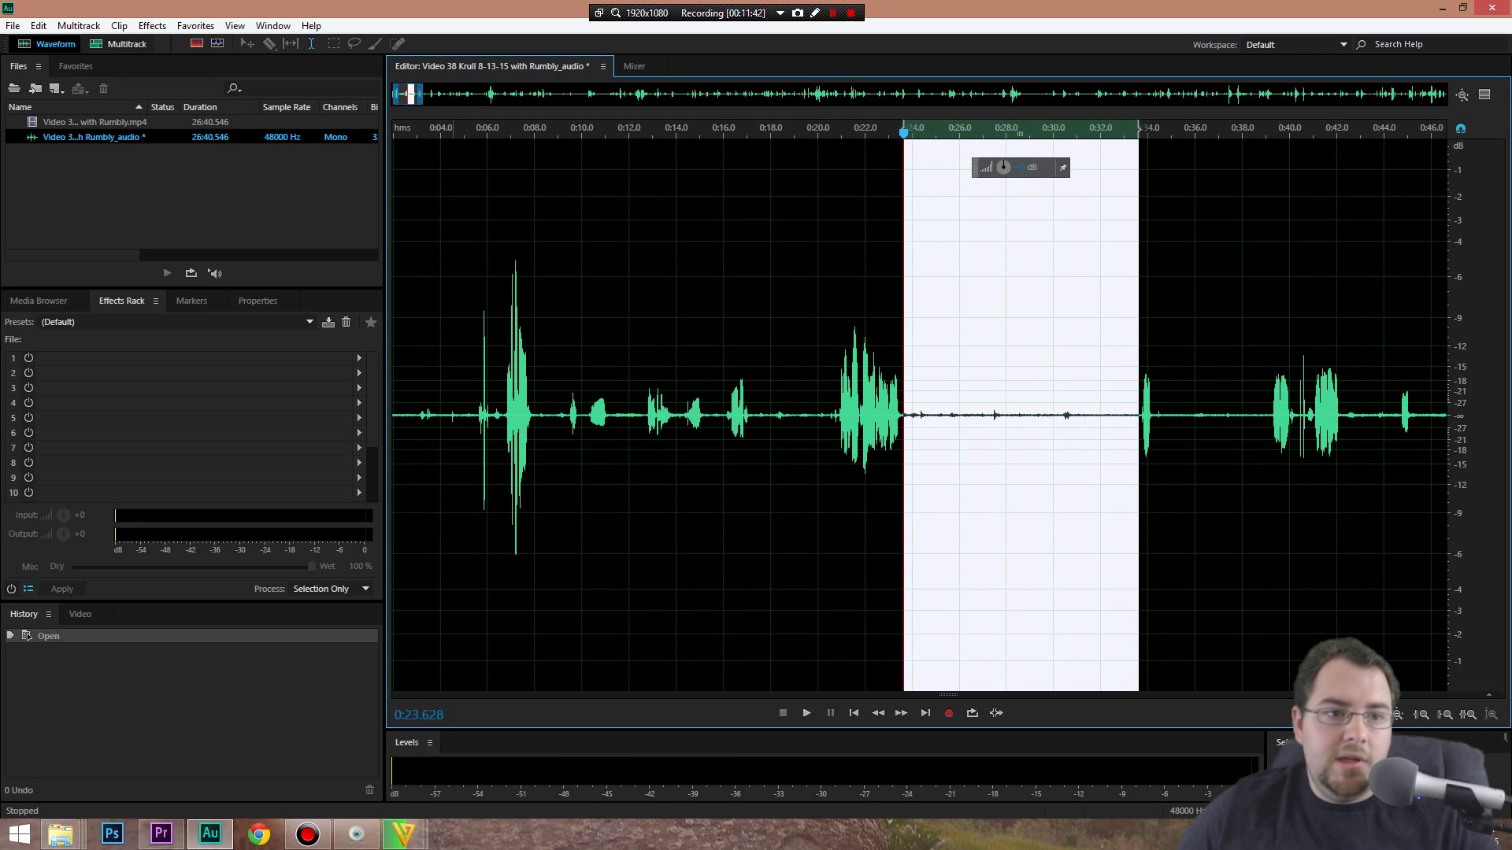
click(152, 26)
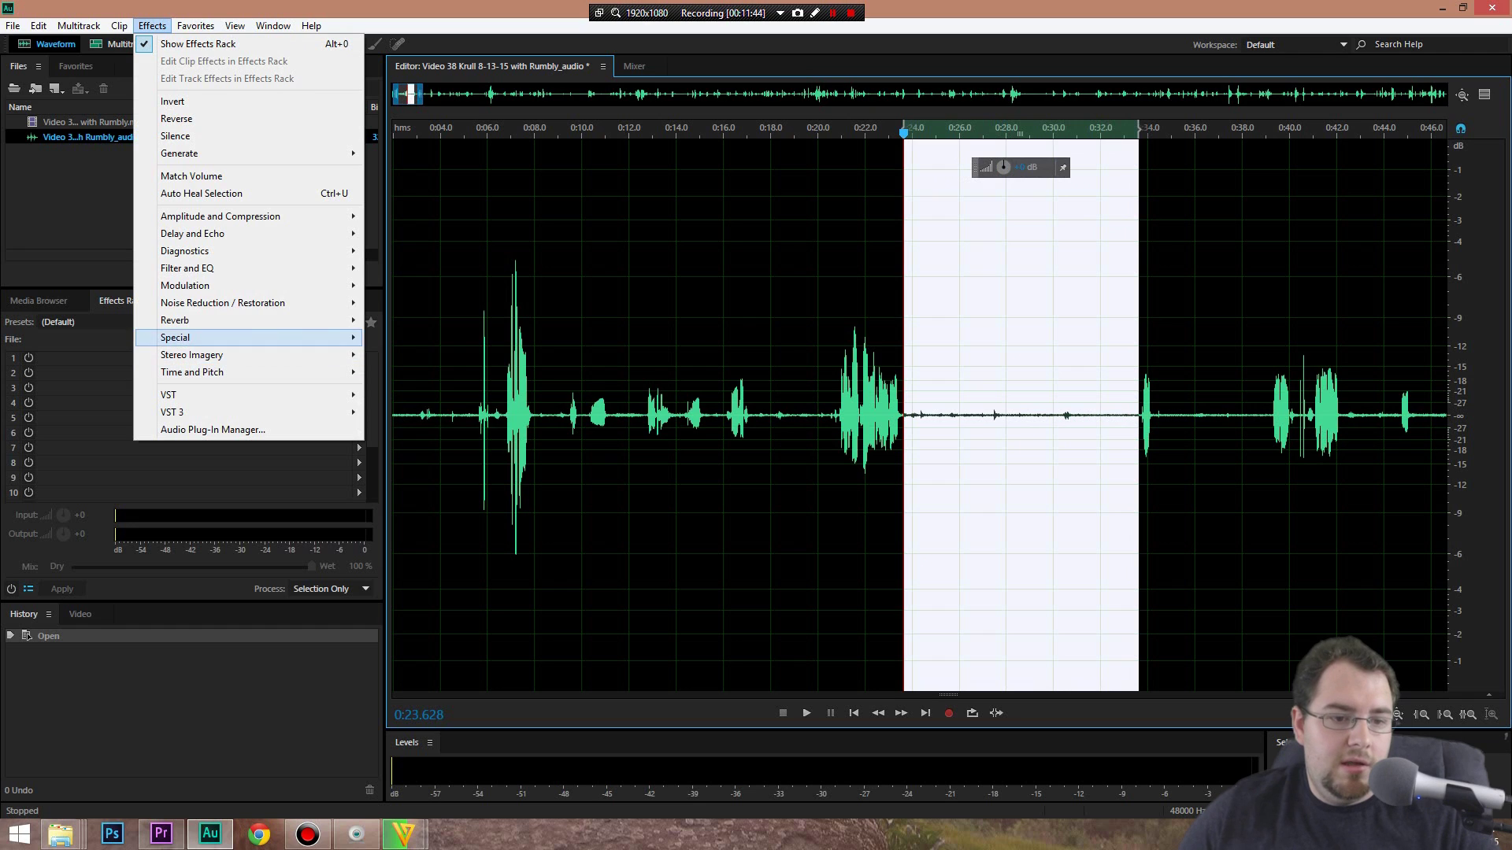
mouse_move(237, 303)
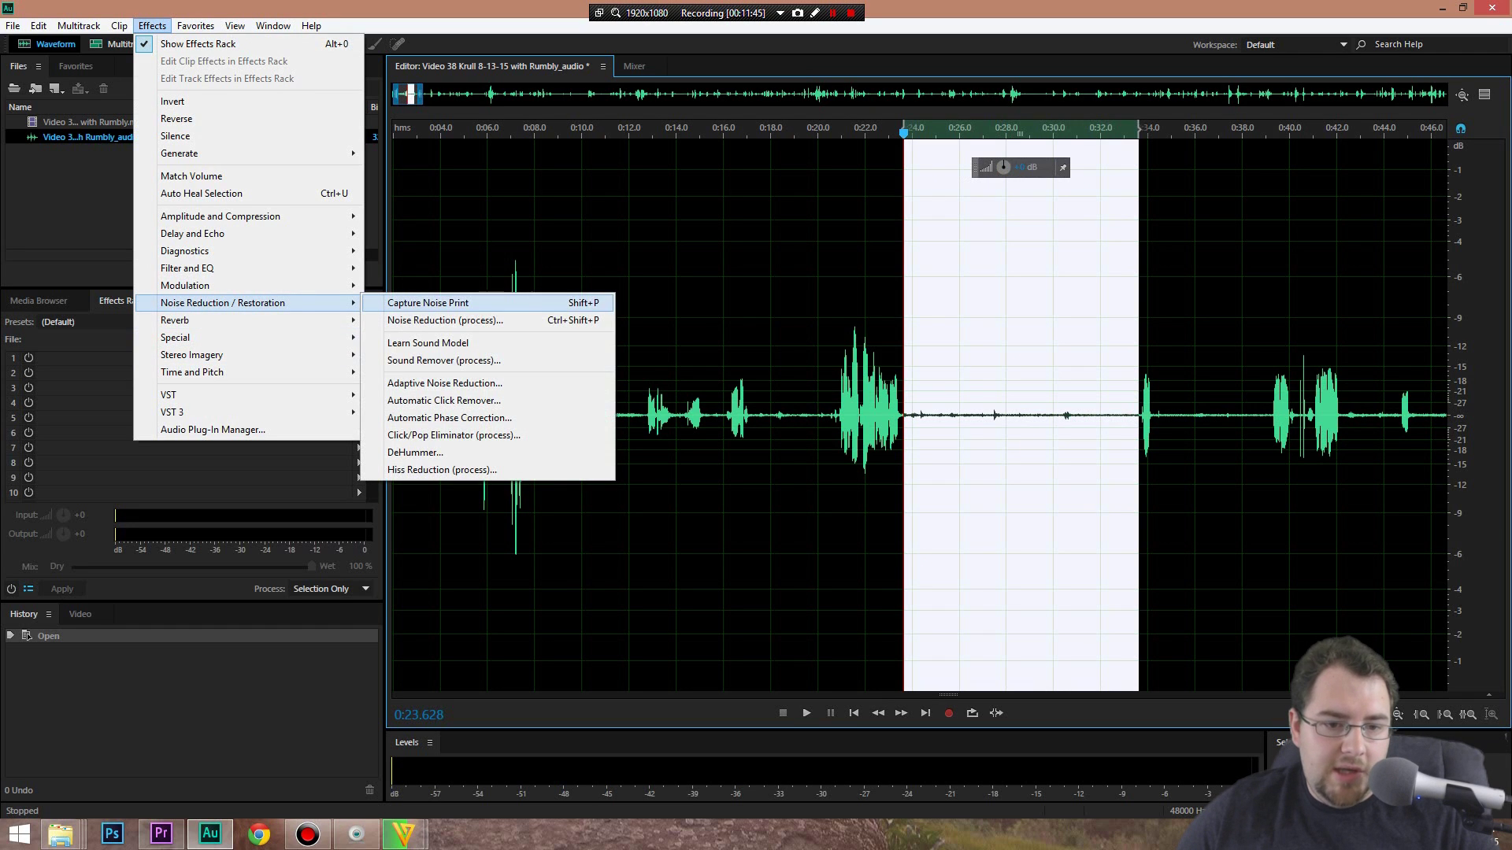
click(427, 304)
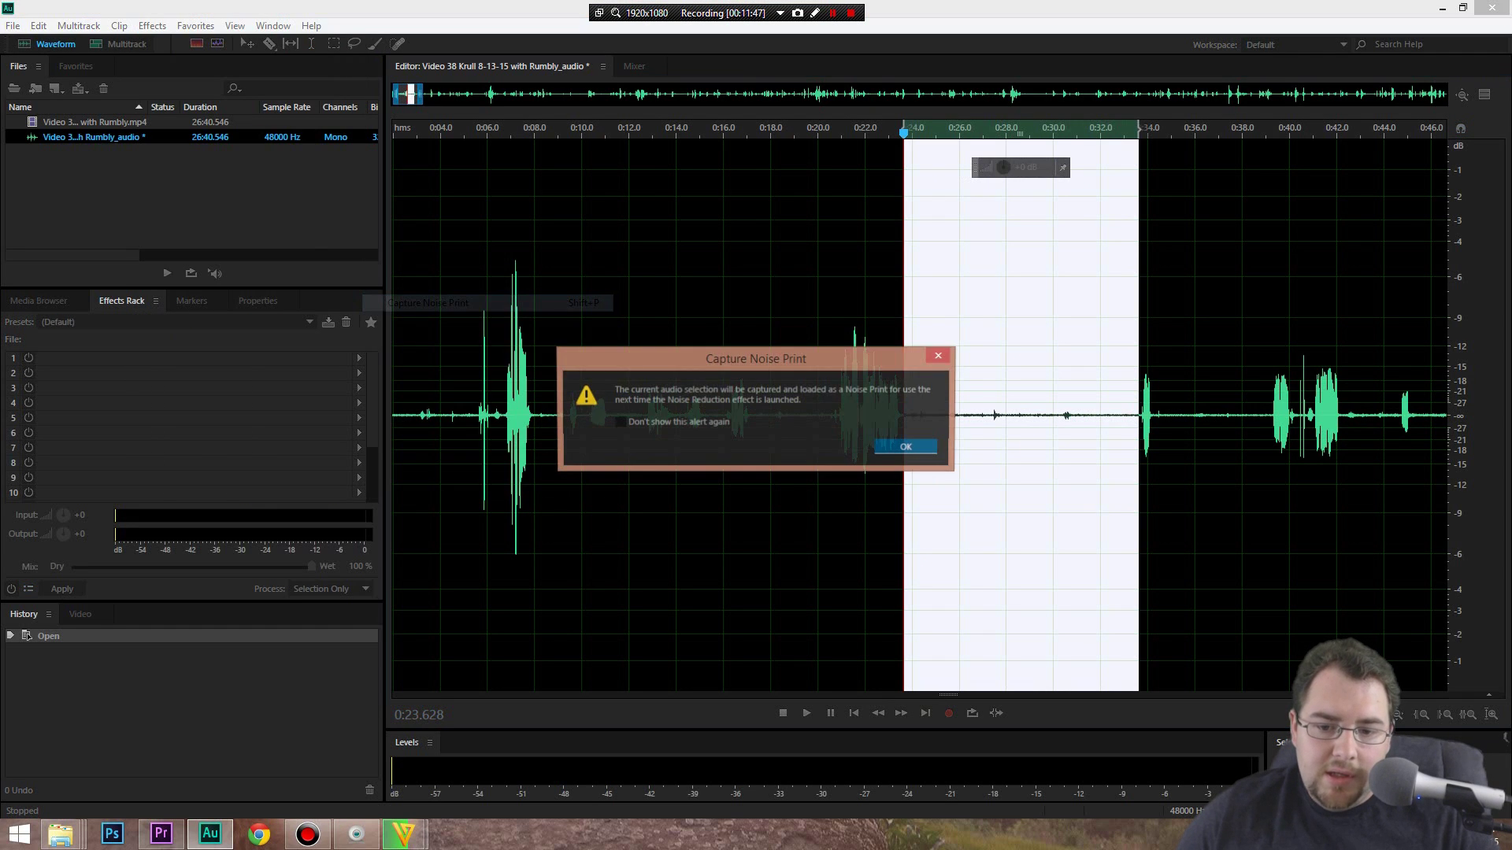
click(906, 447)
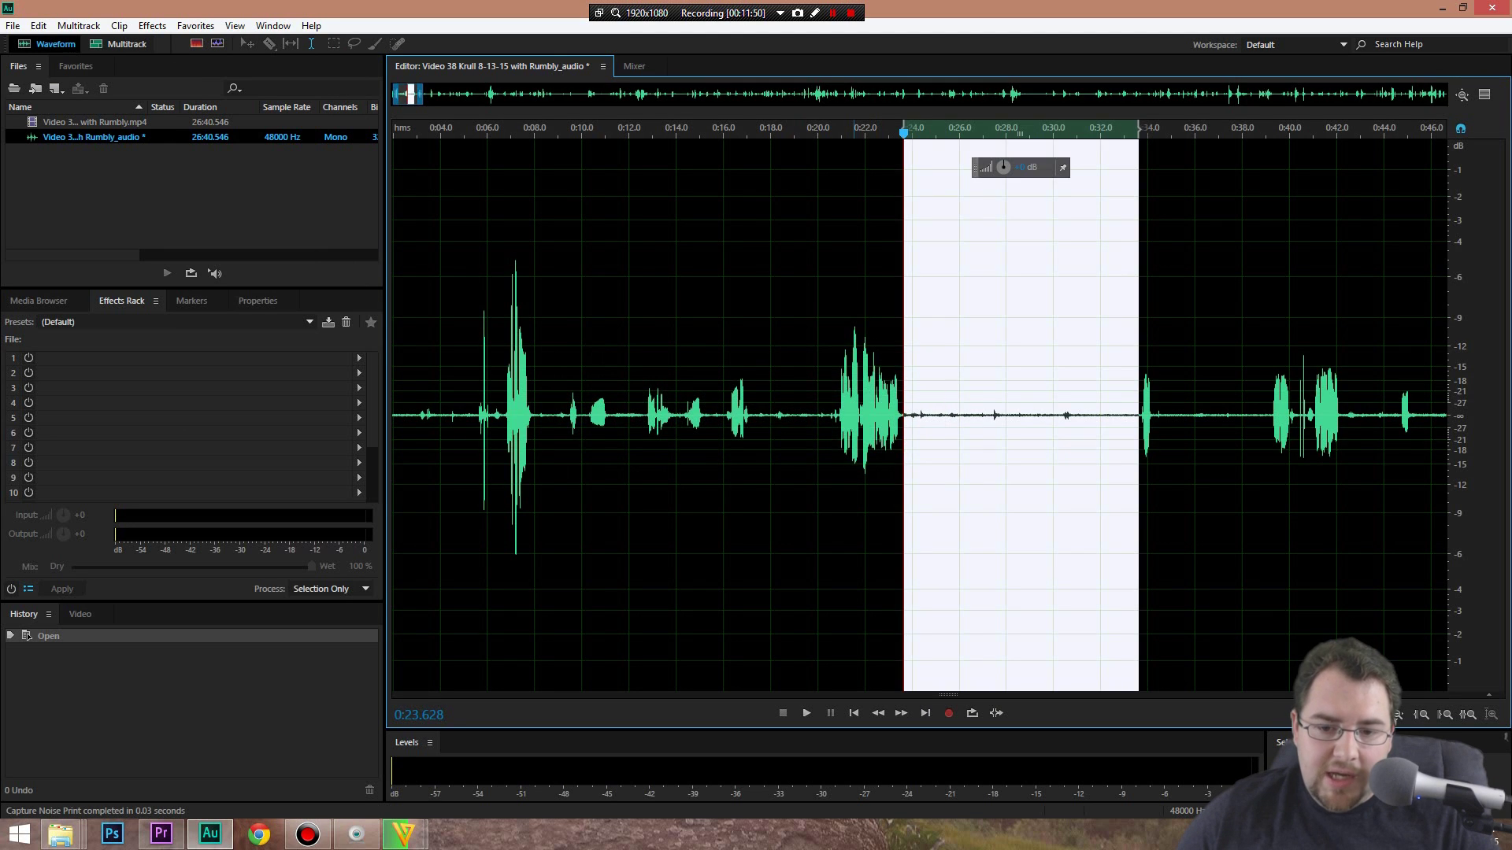
Apply Noise Reduction to the whole webcam audio and play the quiet stretch from about 0:24 to check it
click(818, 438)
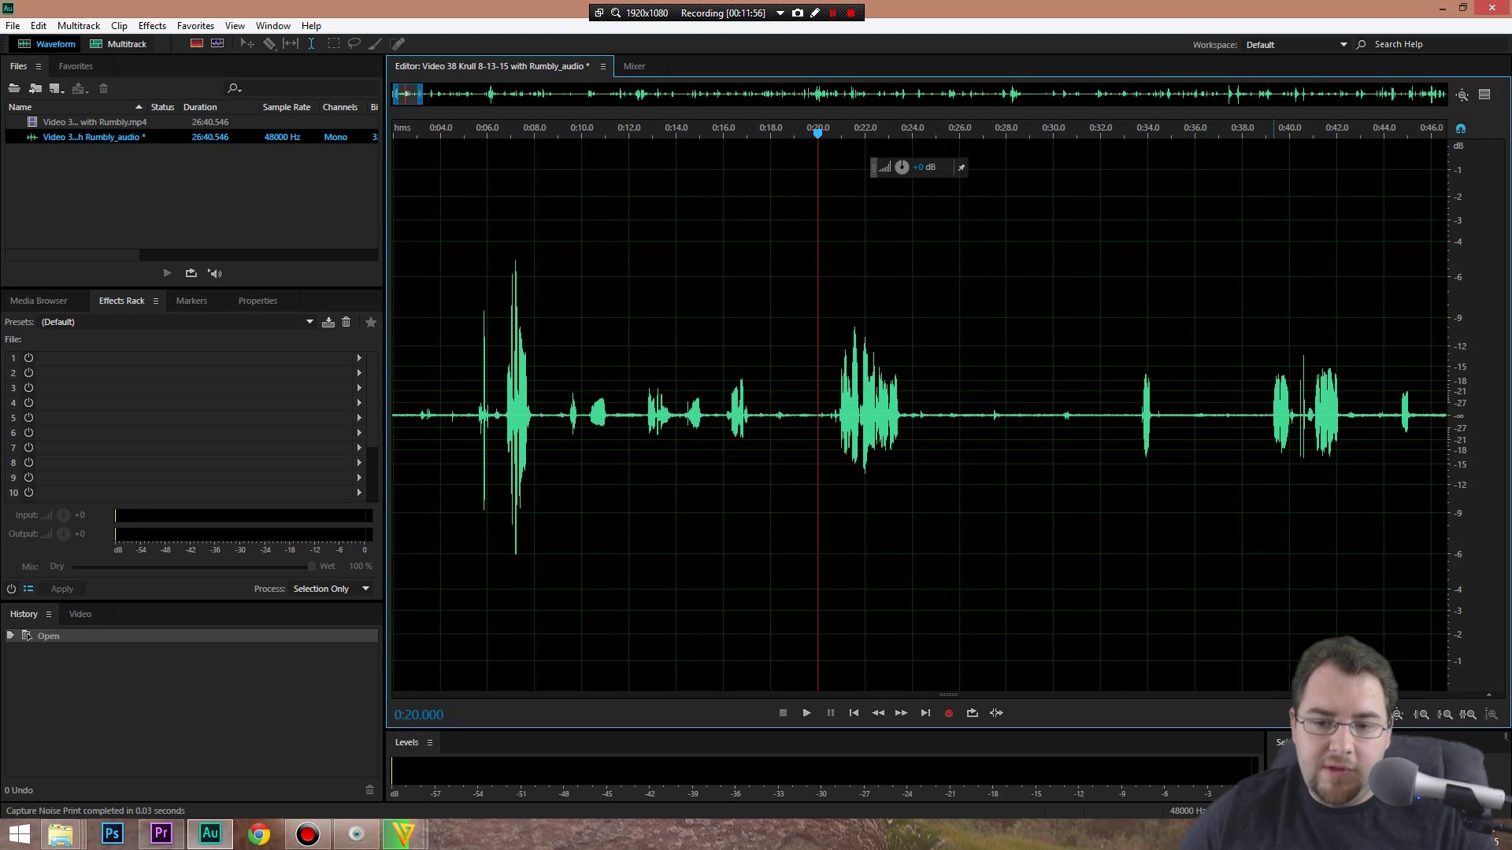
click(152, 25)
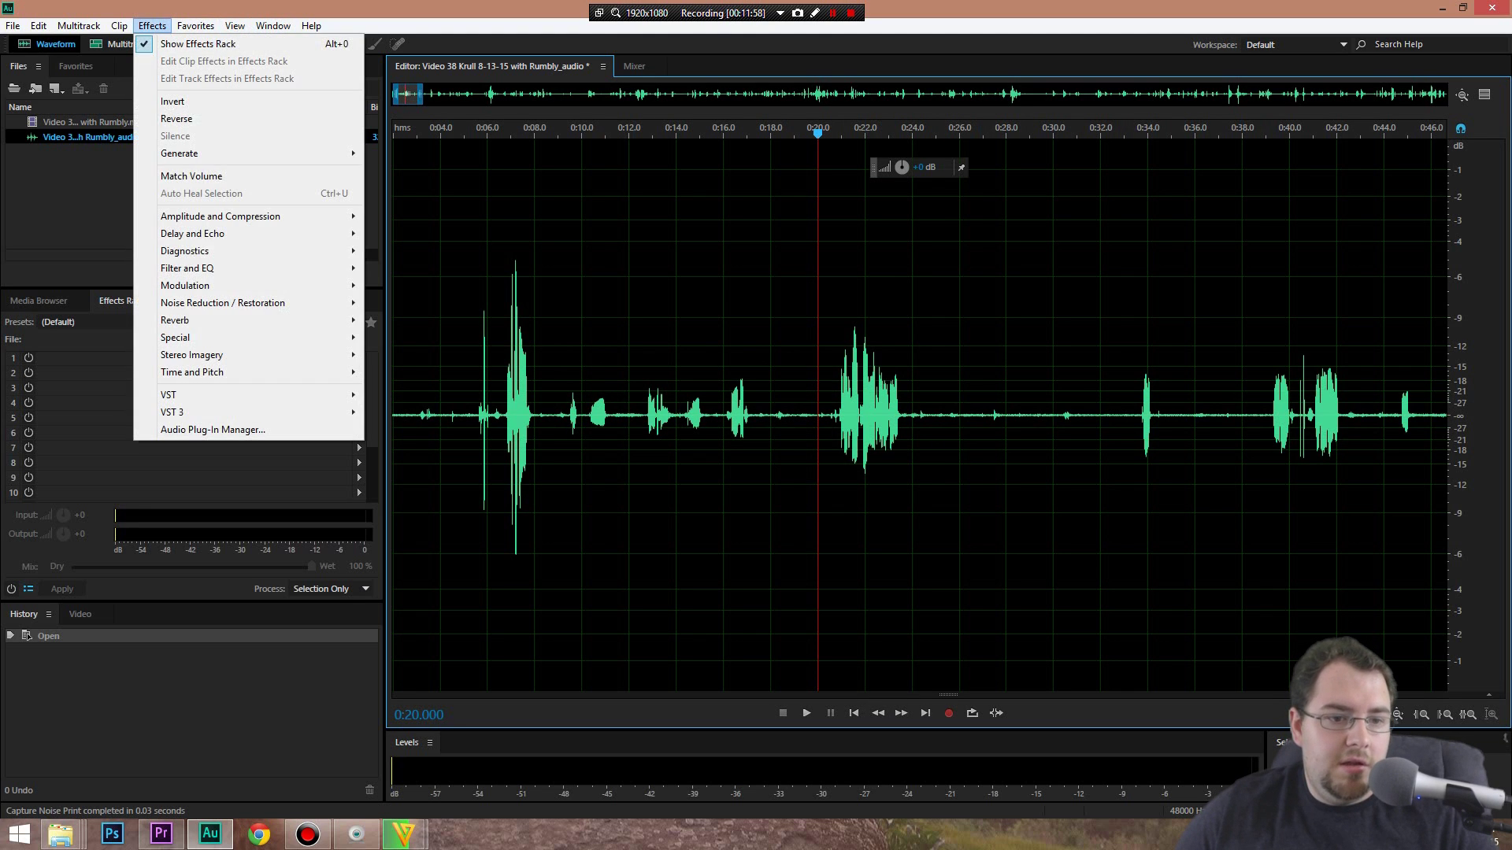
mouse_move(223, 302)
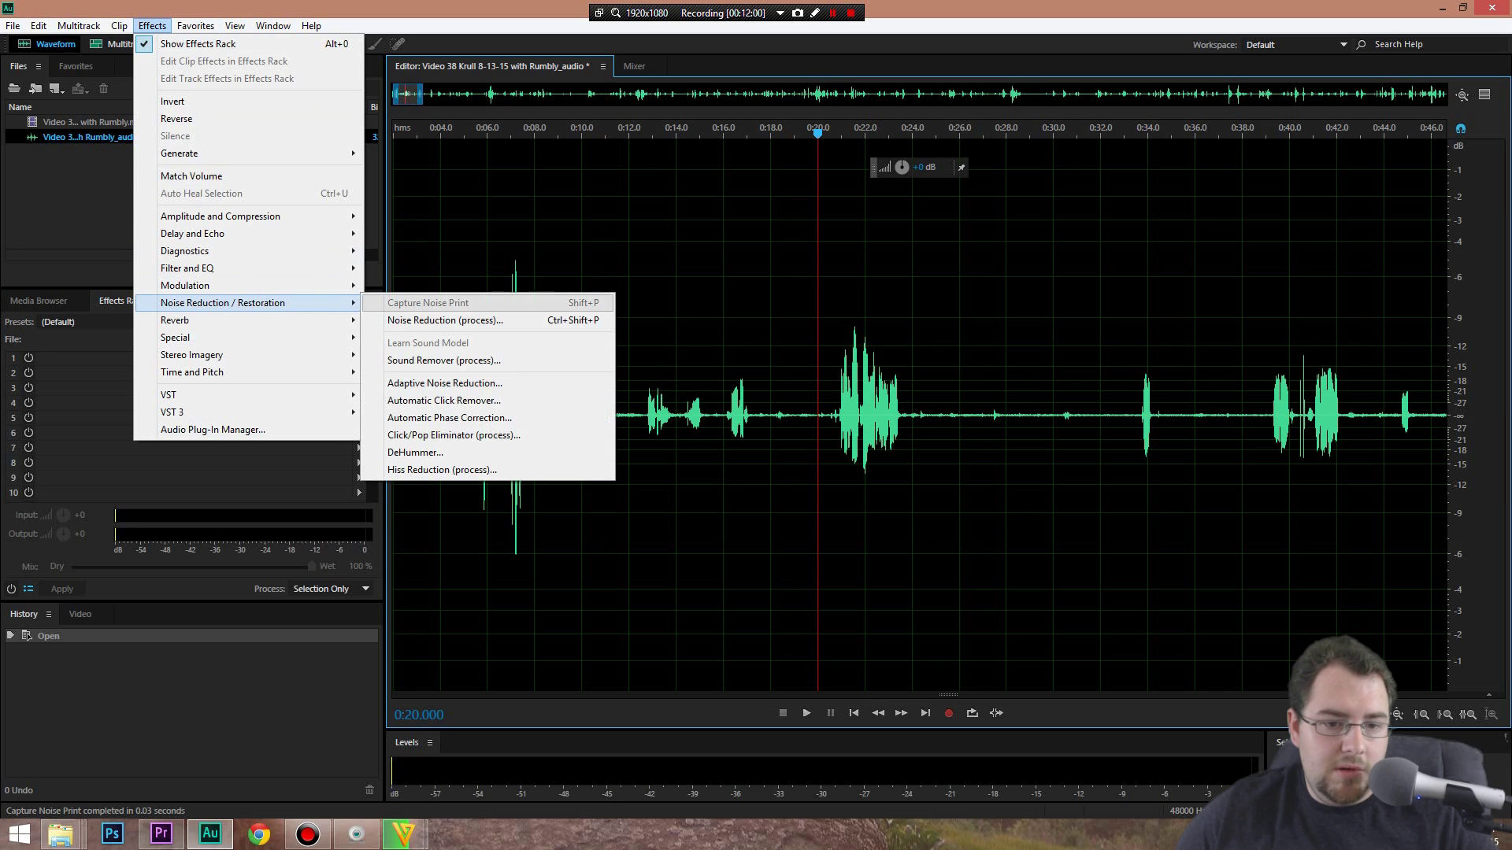
click(445, 320)
click(898, 611)
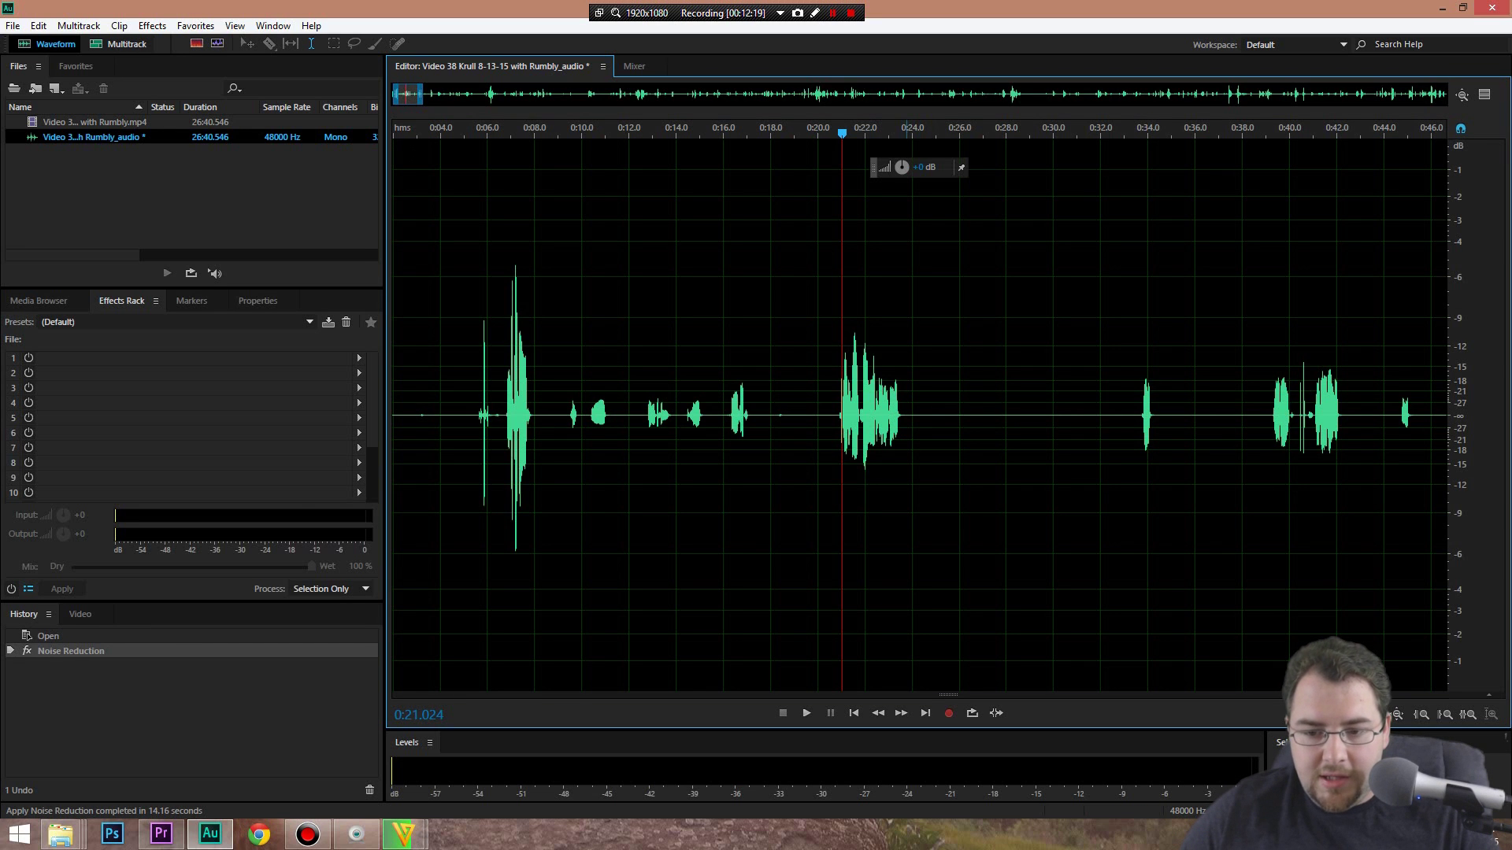
click(914, 236)
key(space)
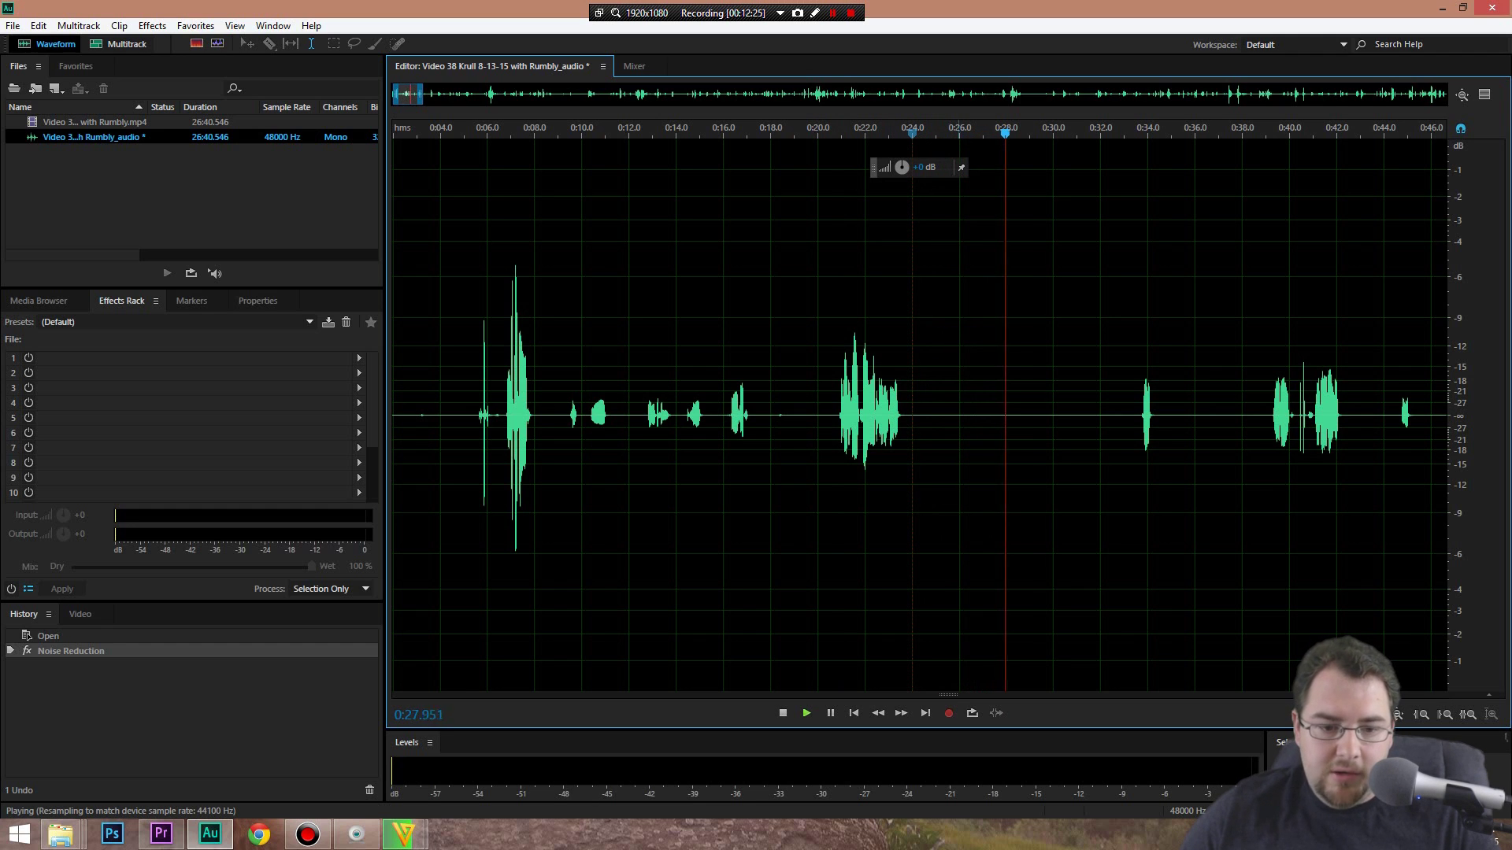
Play the noise-reduced webcam audio from about 0:21 to check the speech and the pause after it
key(space)
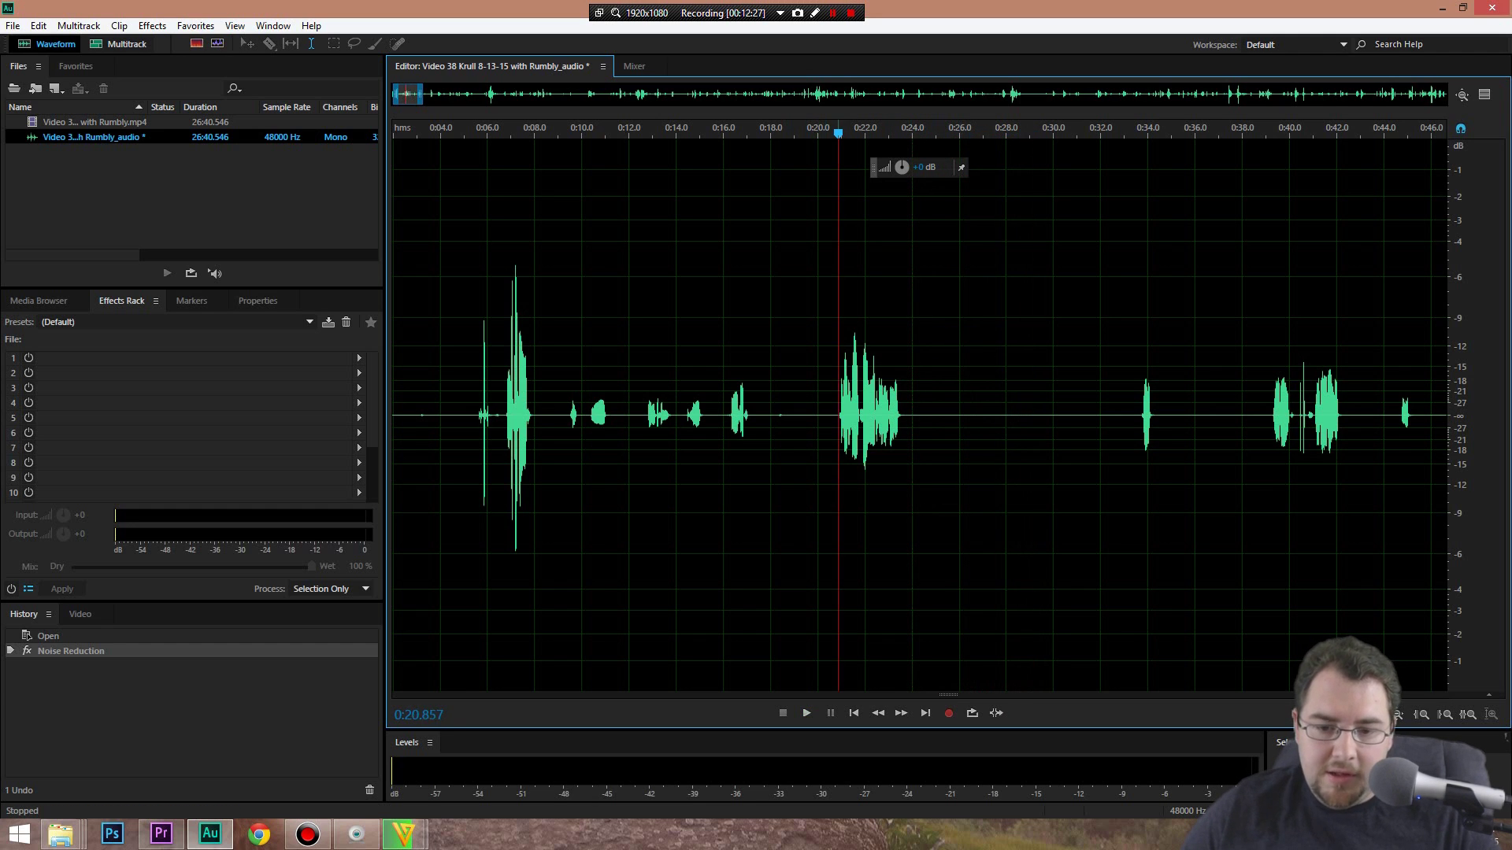
key(space)
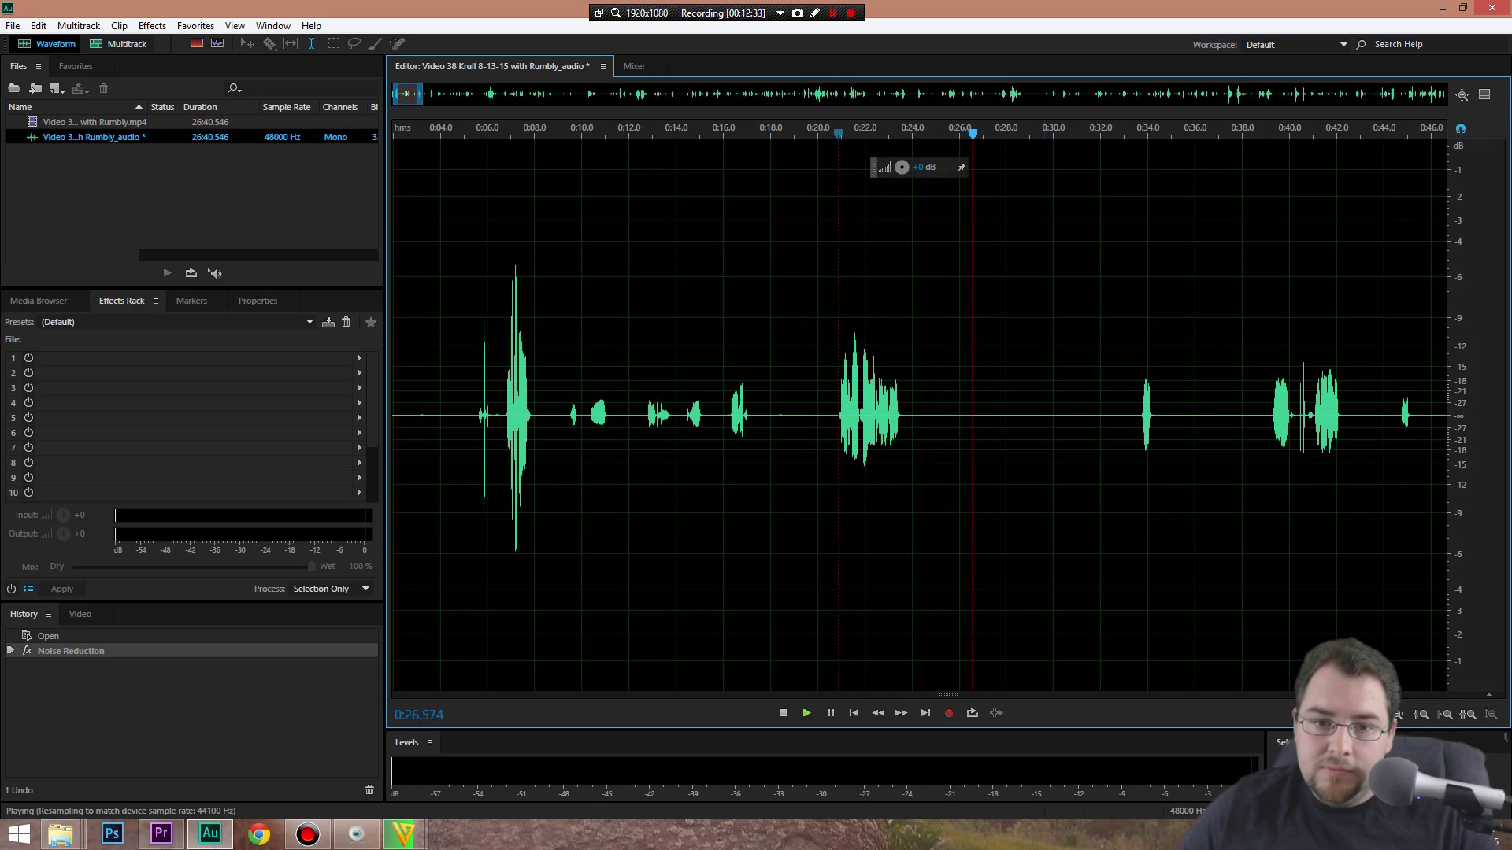
key(space)
Play the noise-reduced audio near the end of the clip, from about 24:16, to check a quiet spot
drag(421, 95, 678, 95)
drag(535, 94, 1265, 94)
click(1146, 131)
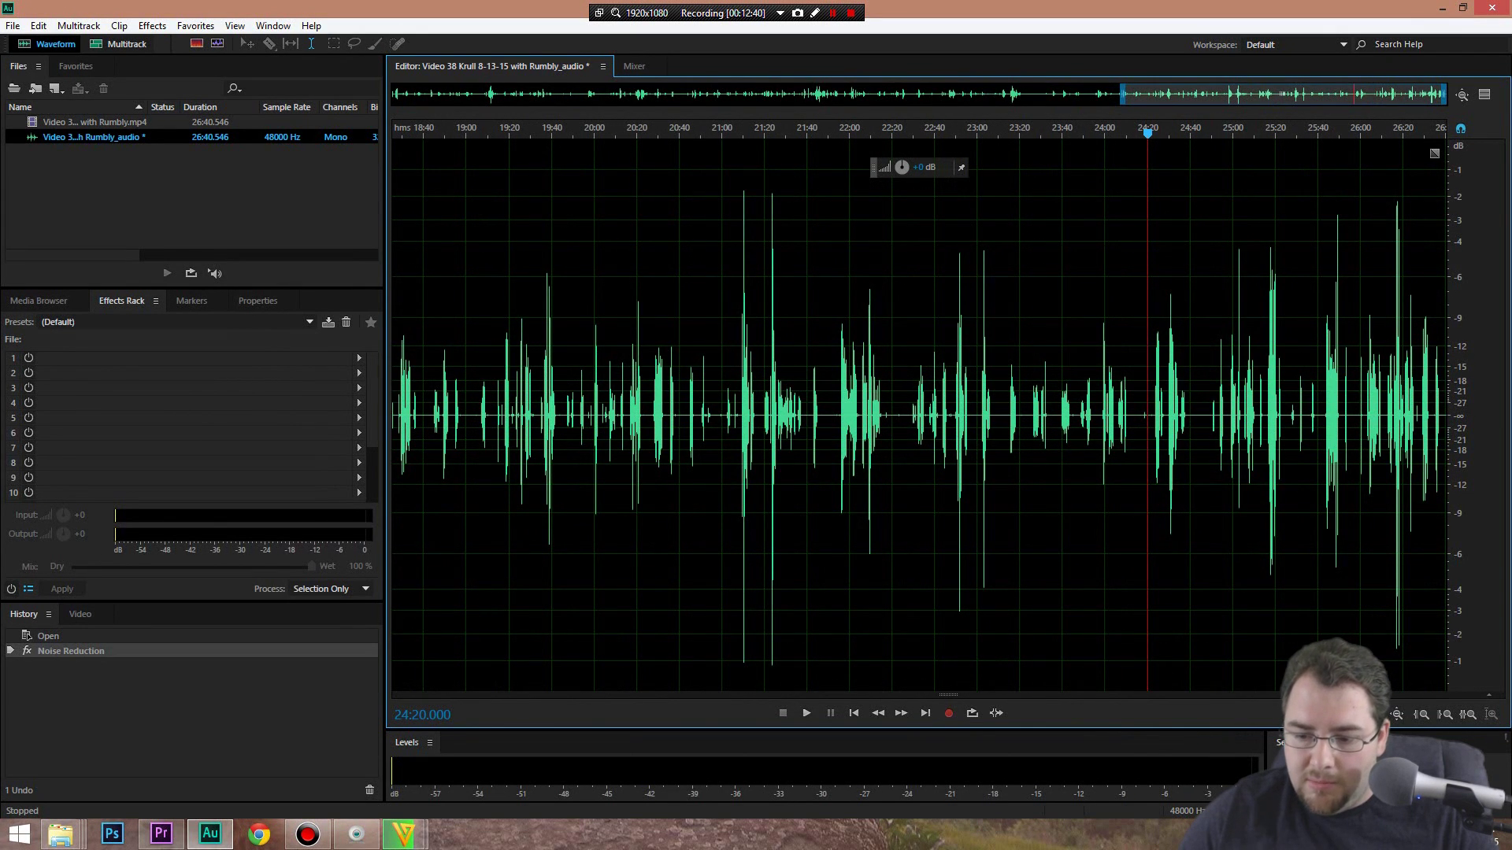
scroll(1318, 410, up, 4)
click(902, 131)
key(space)
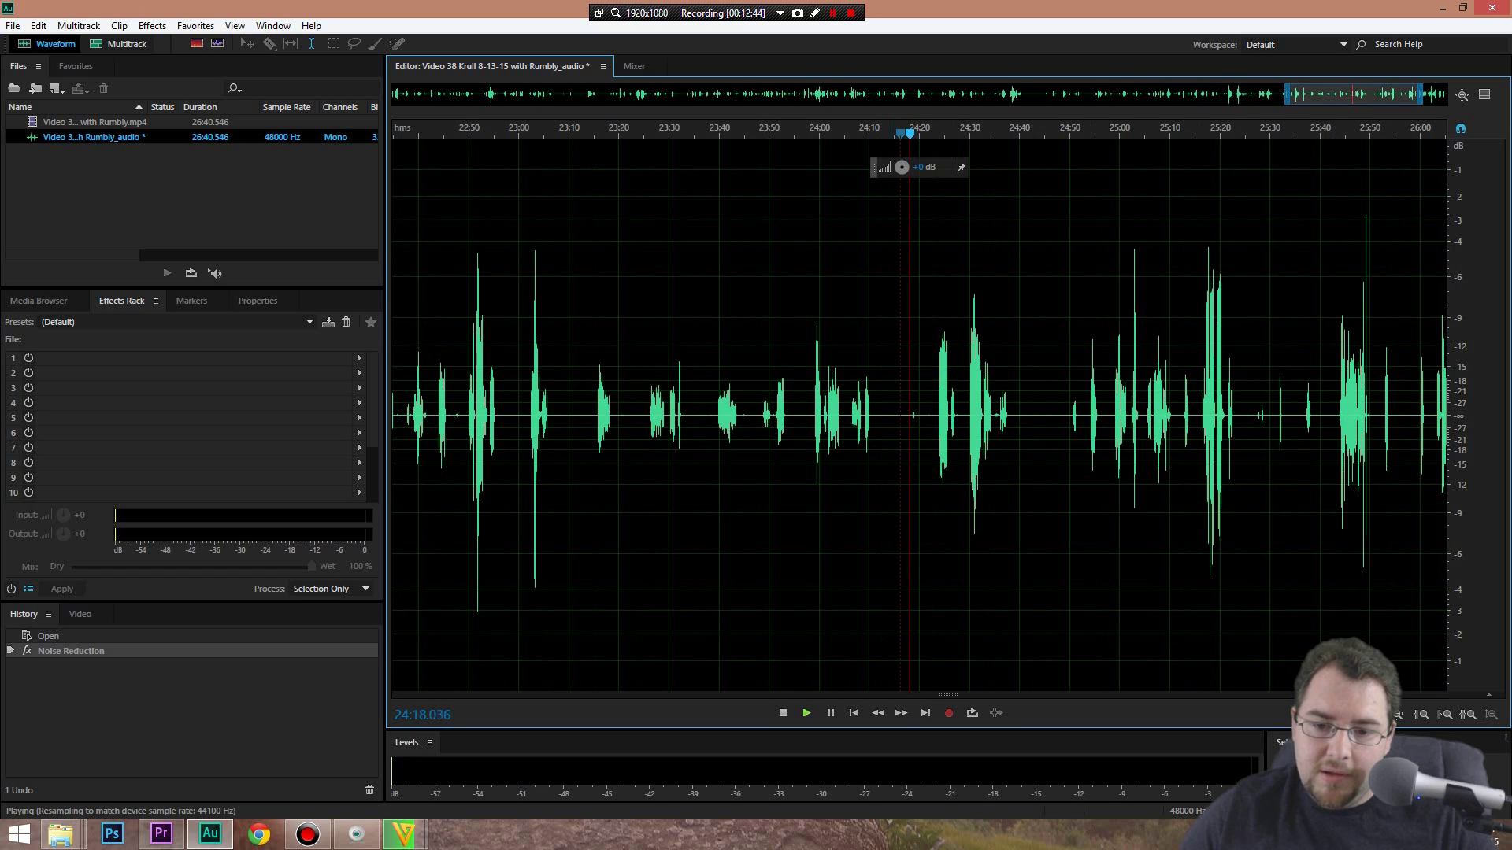
key(space)
Play short stretches of the audio from about 4:18 and 4:28 to check the sparse section for remaining noise
key(minus)
key(minus)
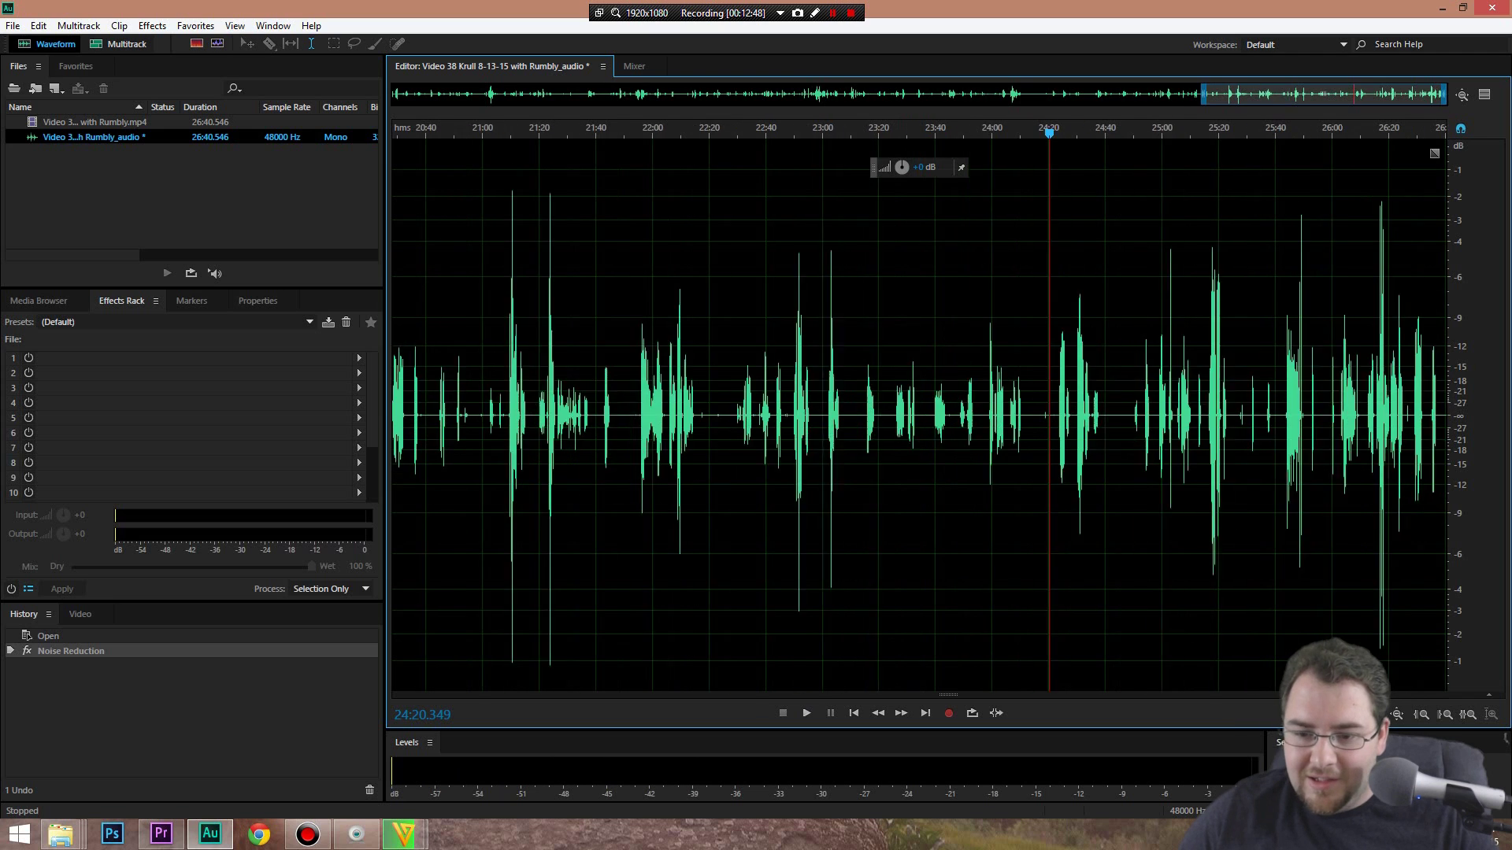
scroll(920, 409, left, 10)
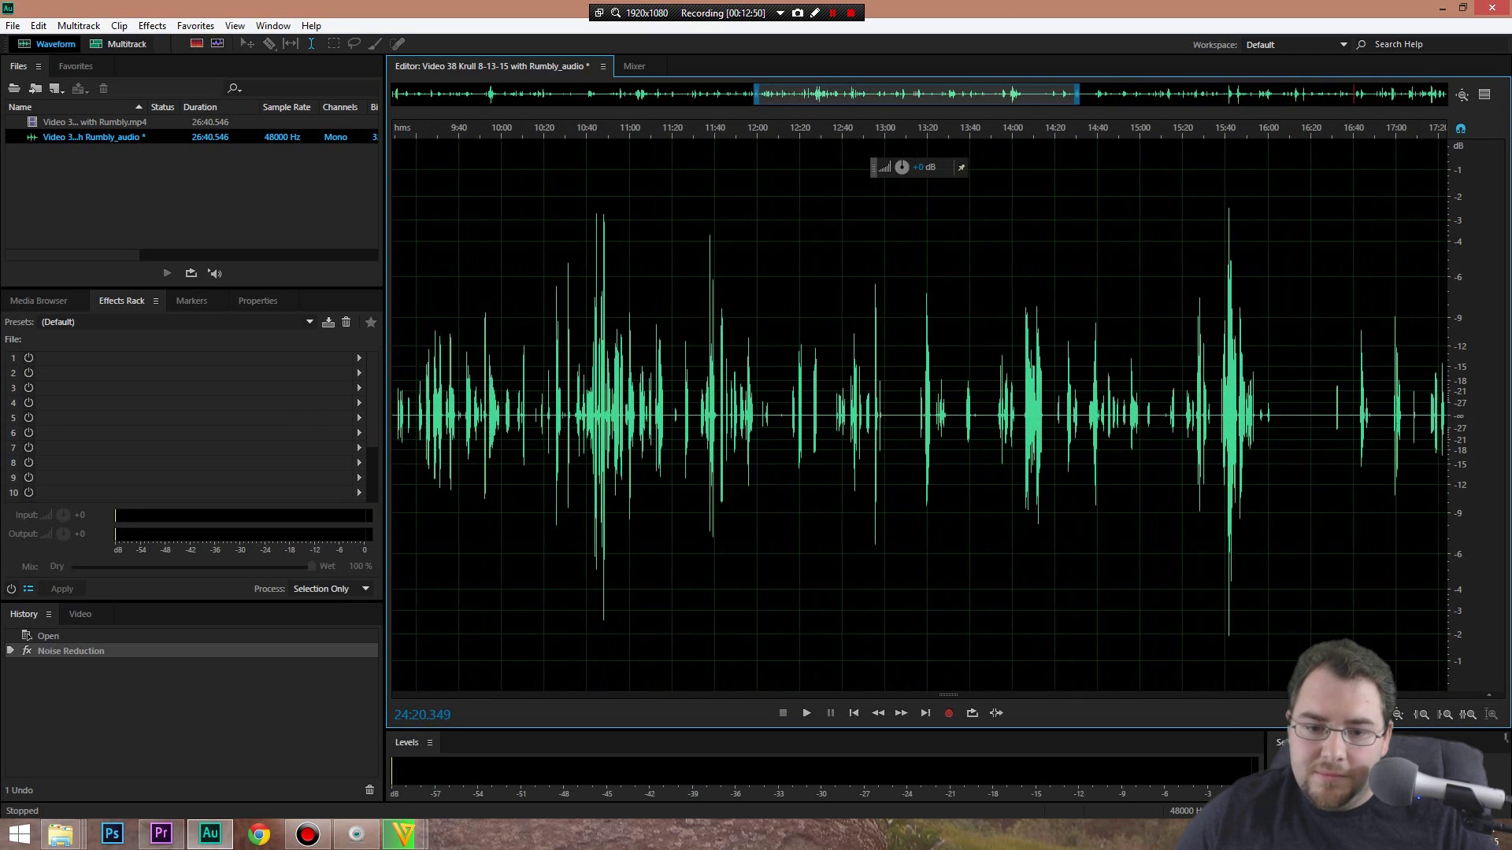
scroll(920, 409, left, 1)
click(658, 409)
key(space)
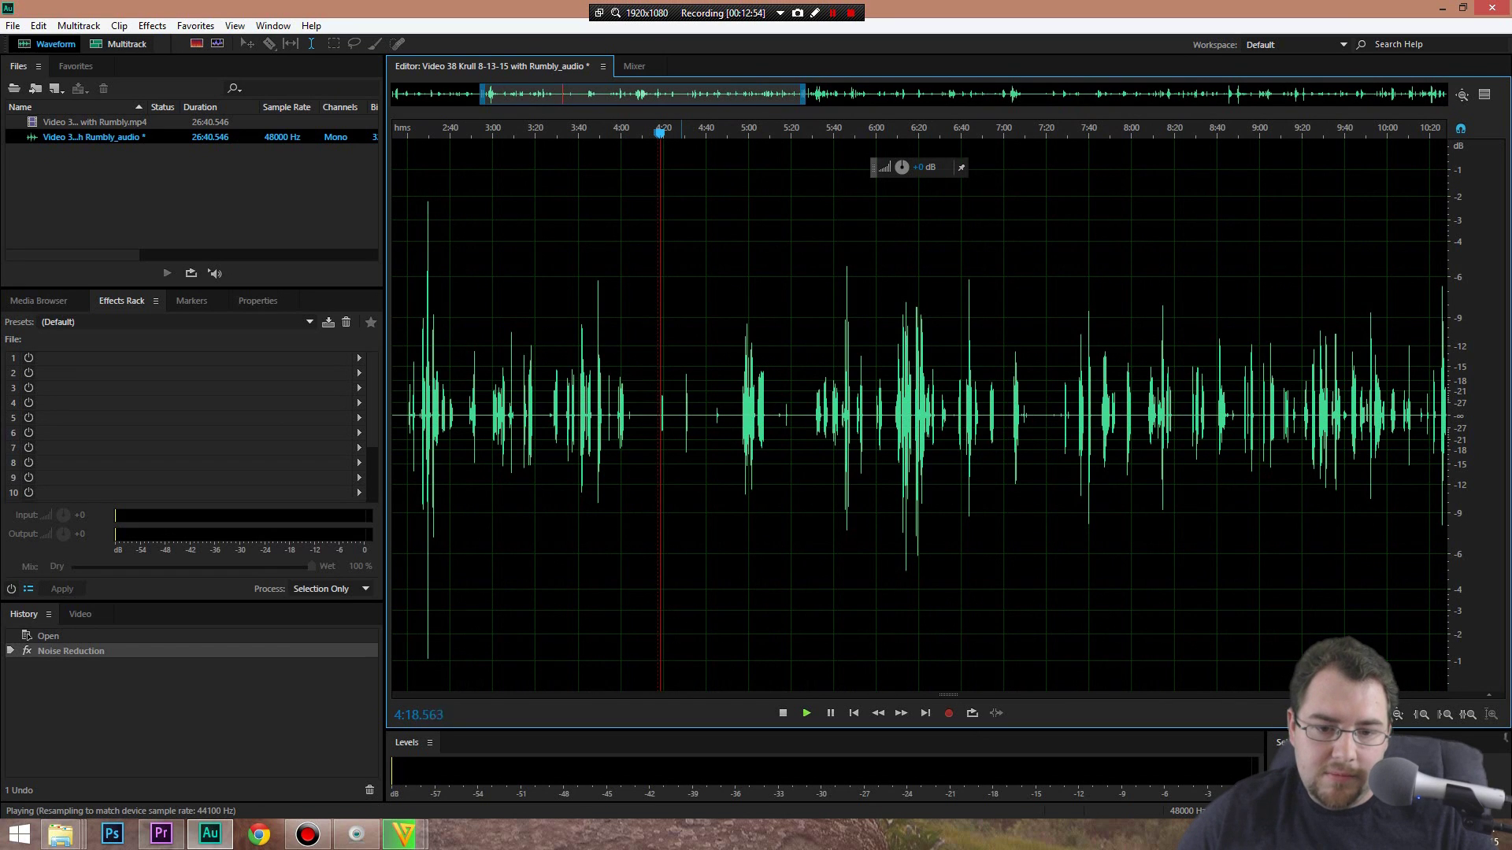
key(space)
click(682, 410)
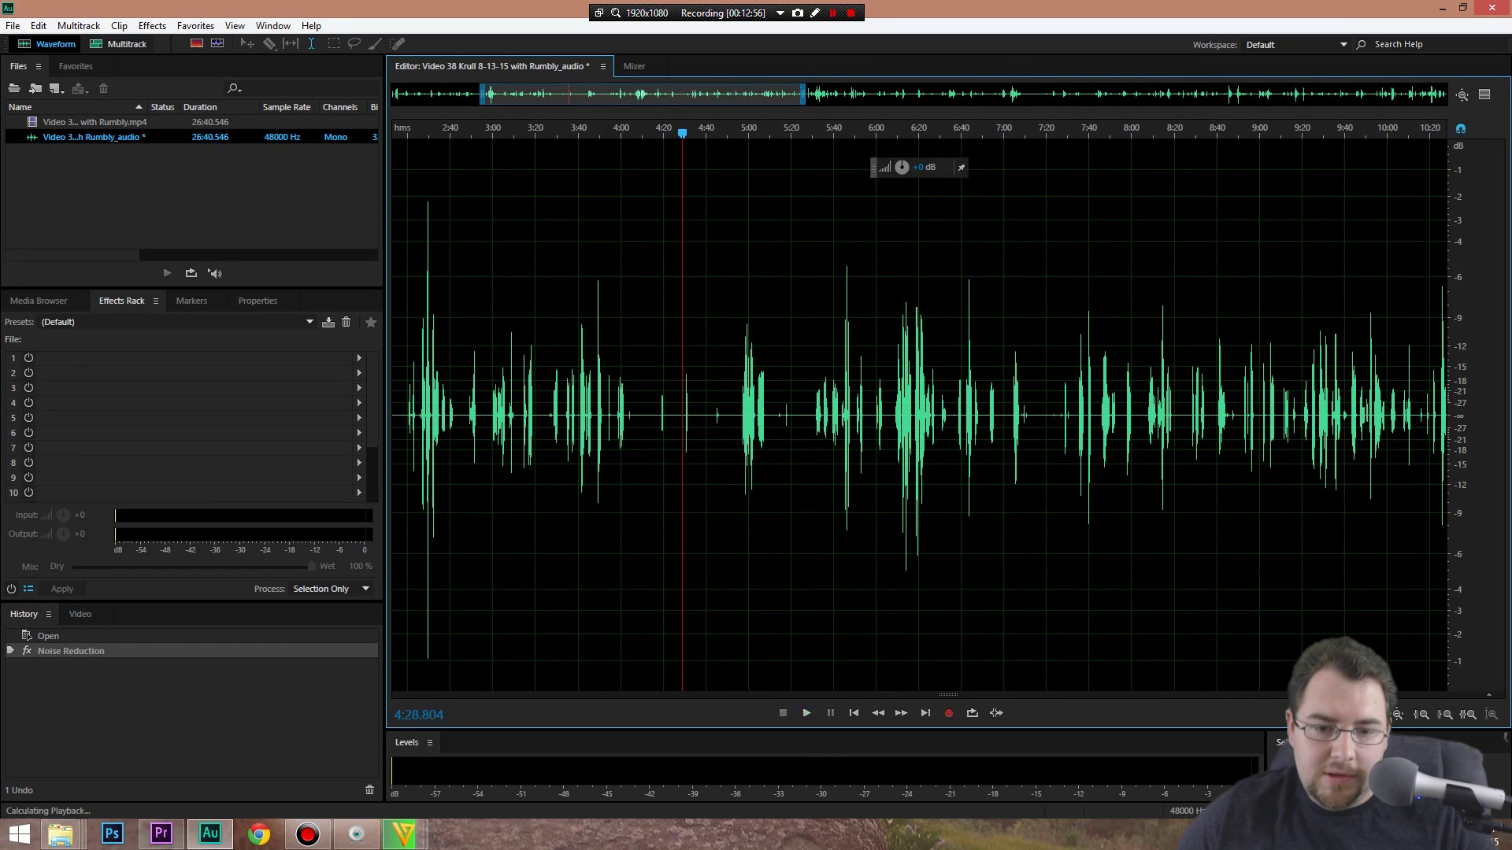
key(space)
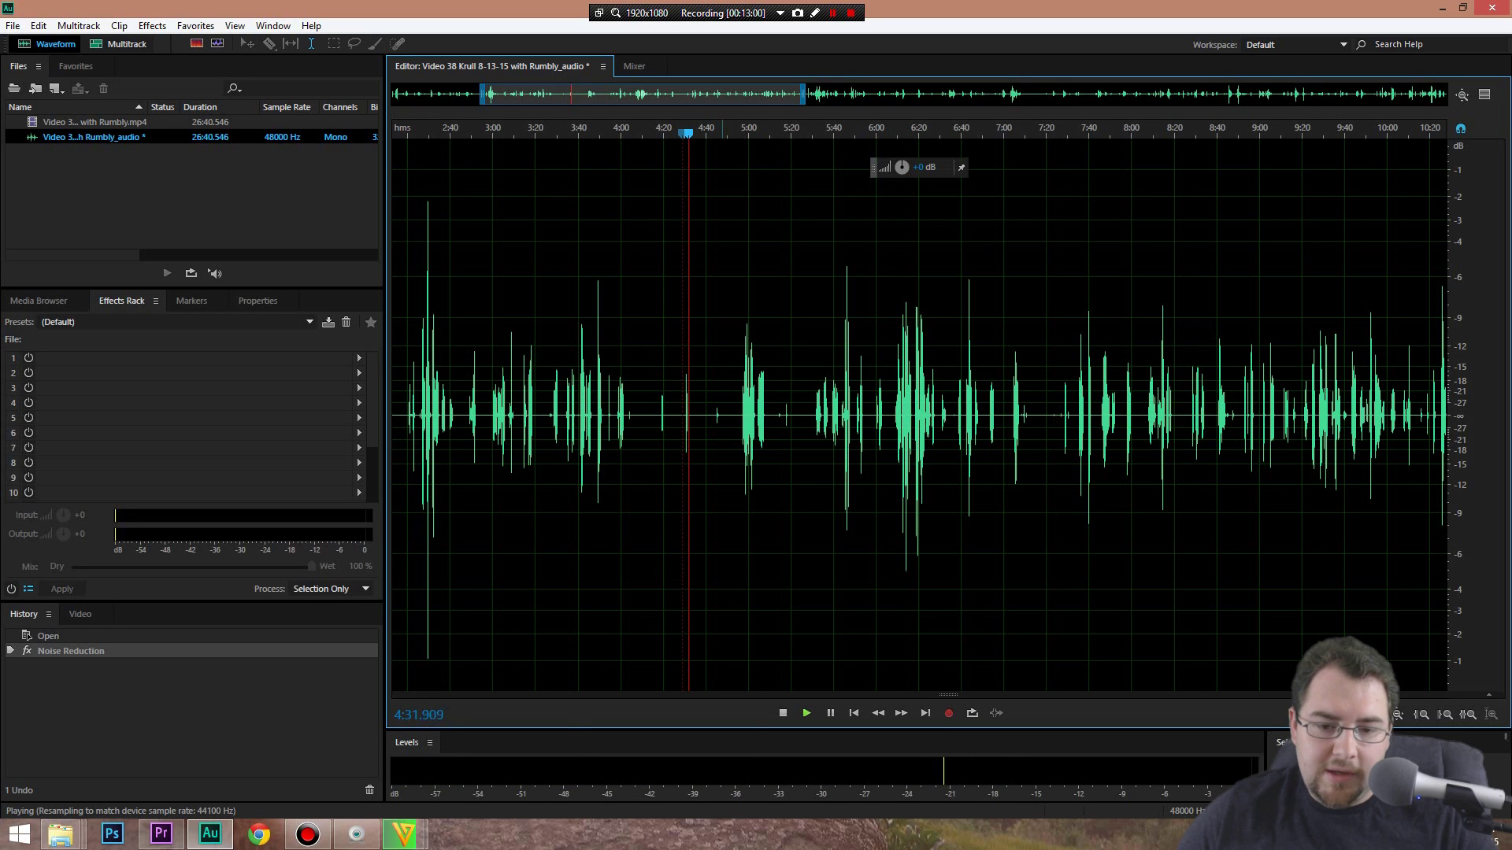
key(space)
Play the audio from about 2:23 through the loud passage to check how the speech sounds
key(alt+Left)
click(782, 130)
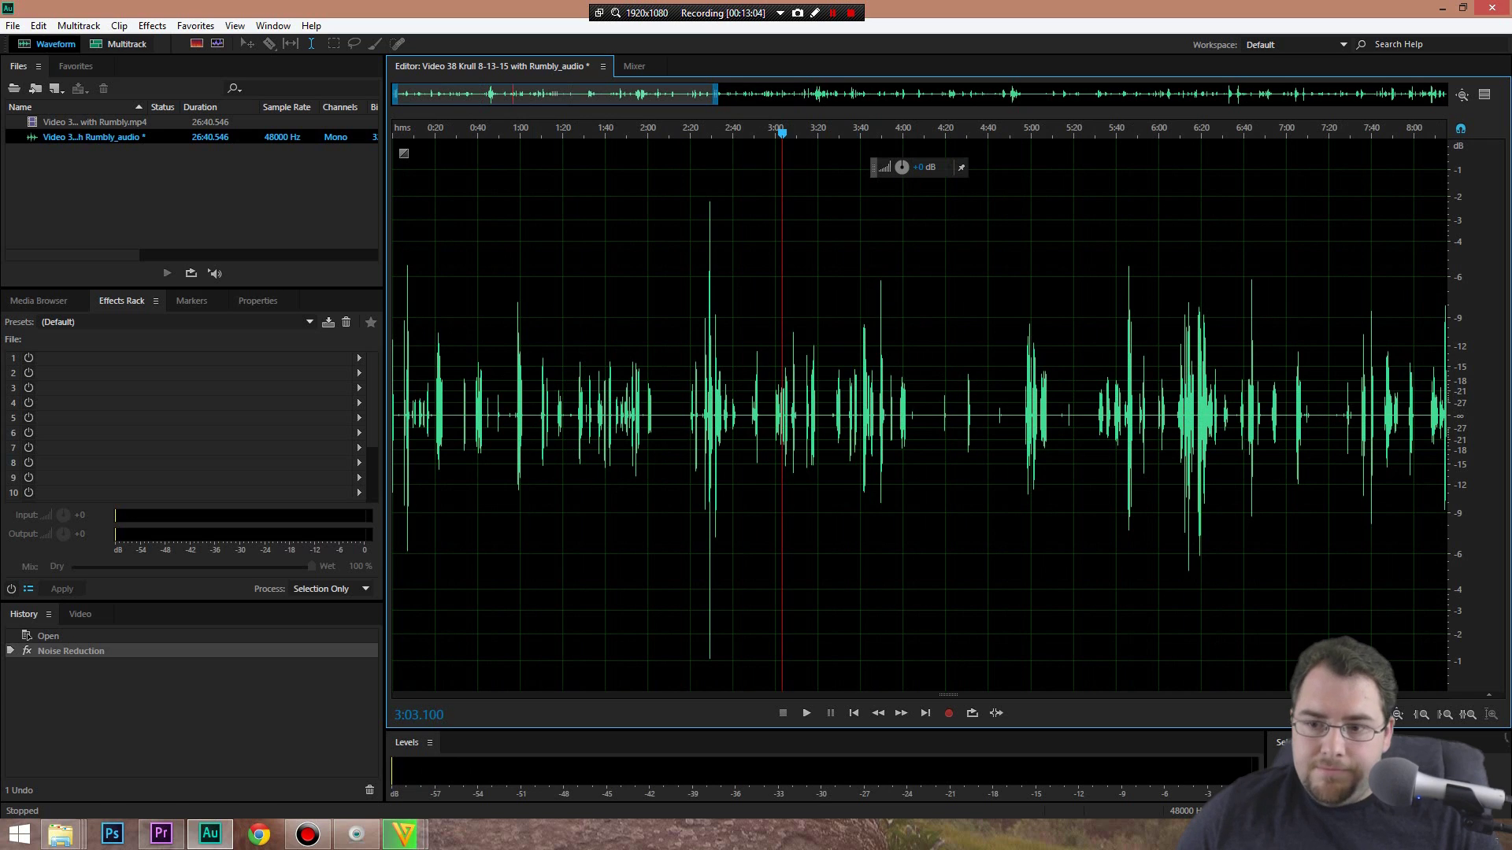
click(697, 130)
key(space)
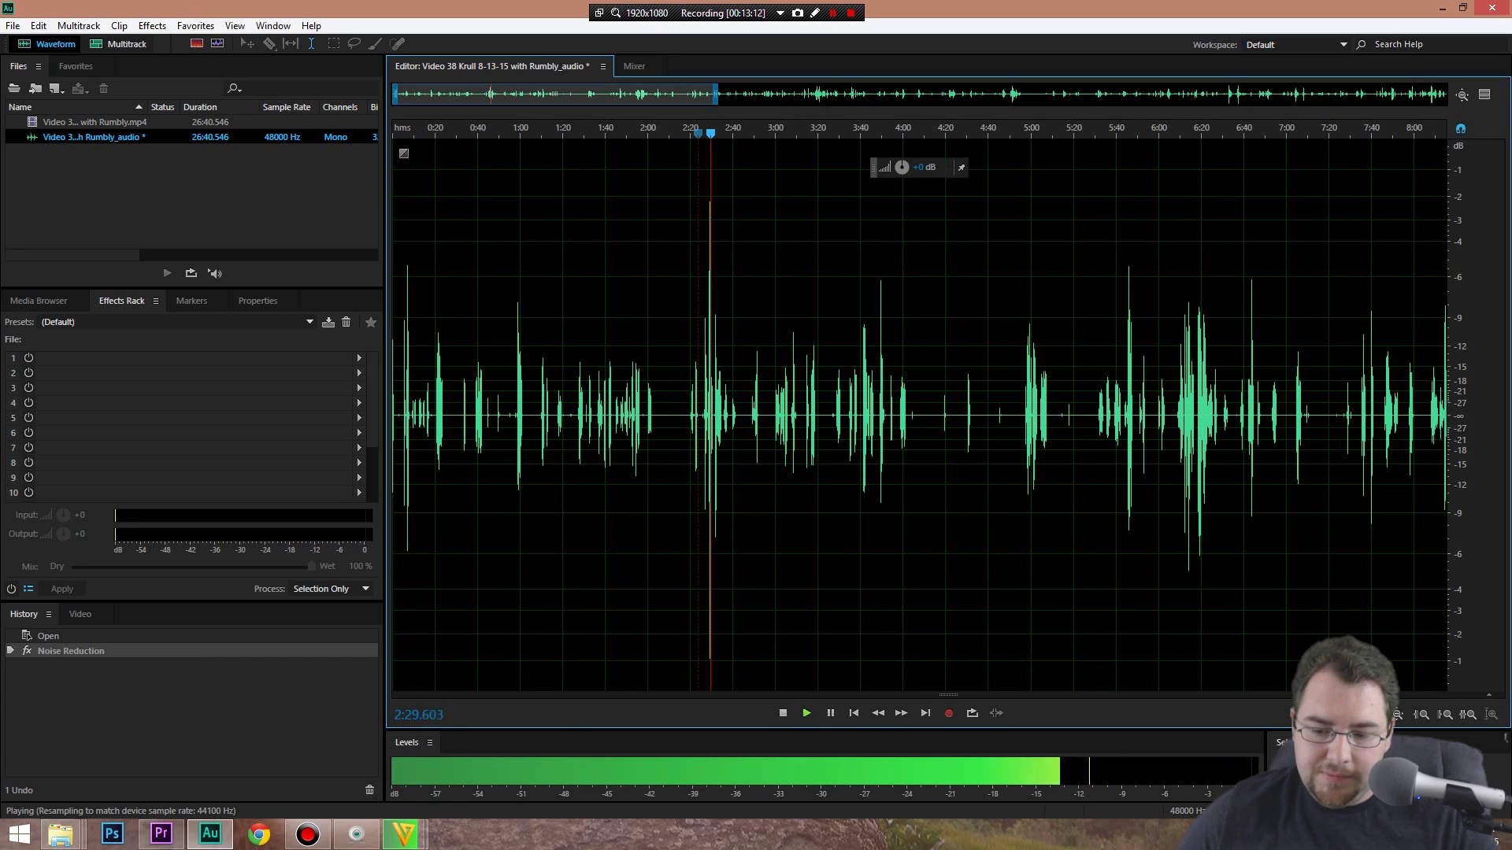
key(space)
click(648, 132)
click(666, 132)
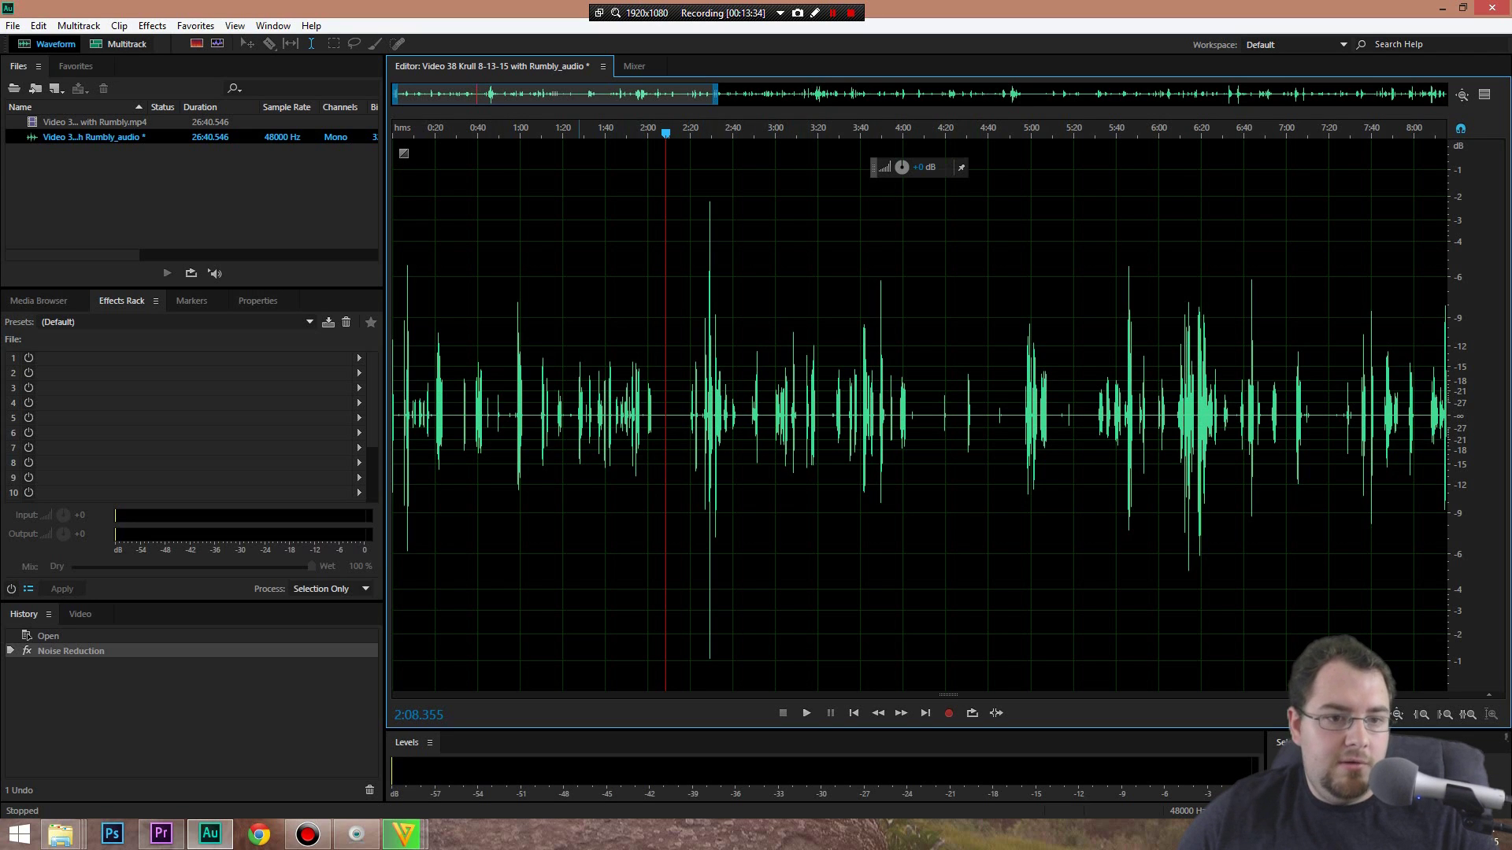
click(152, 26)
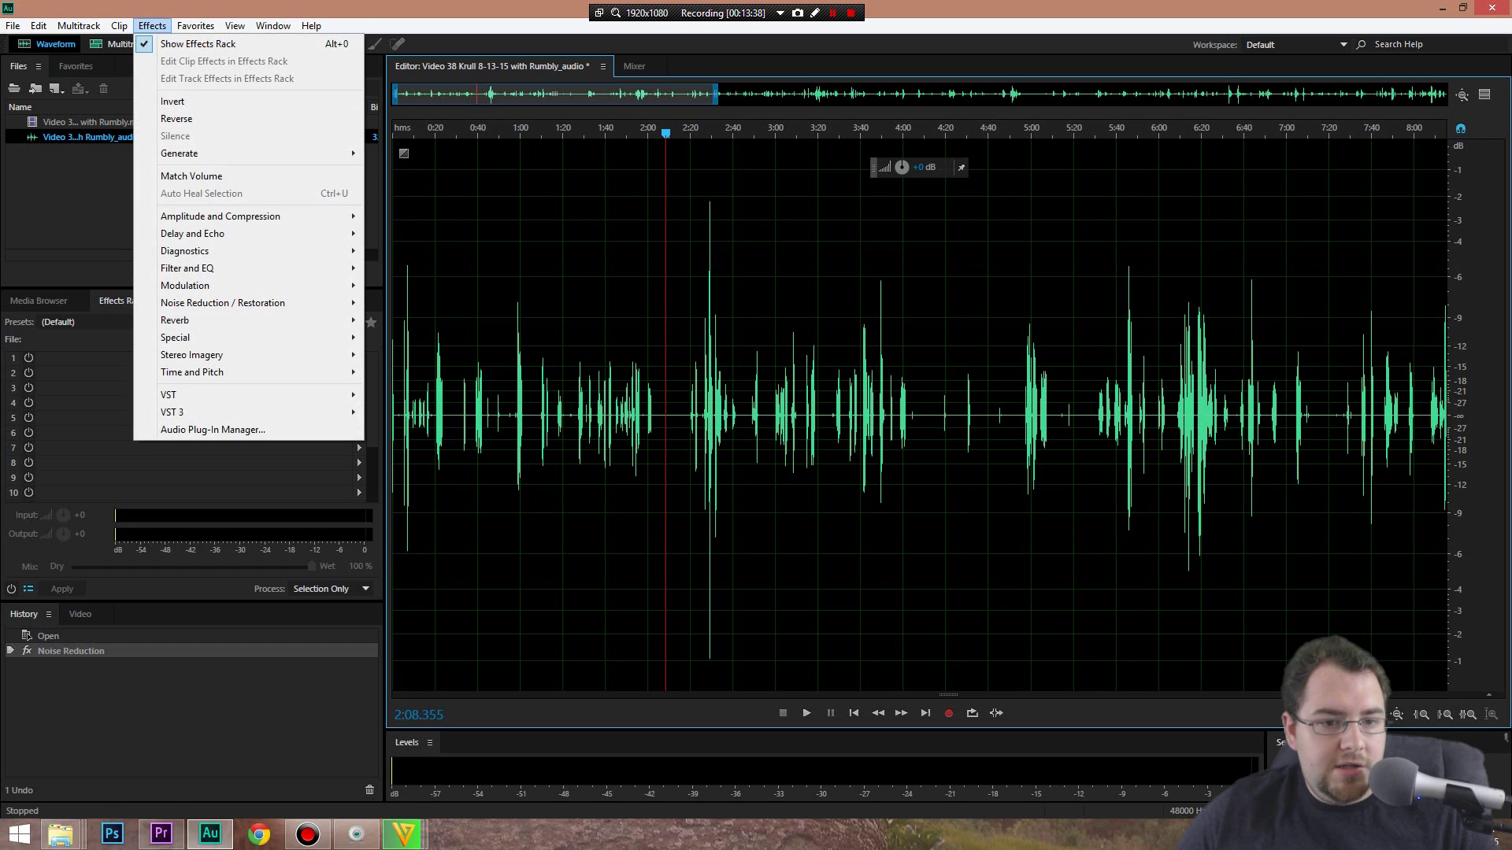
click(604, 415)
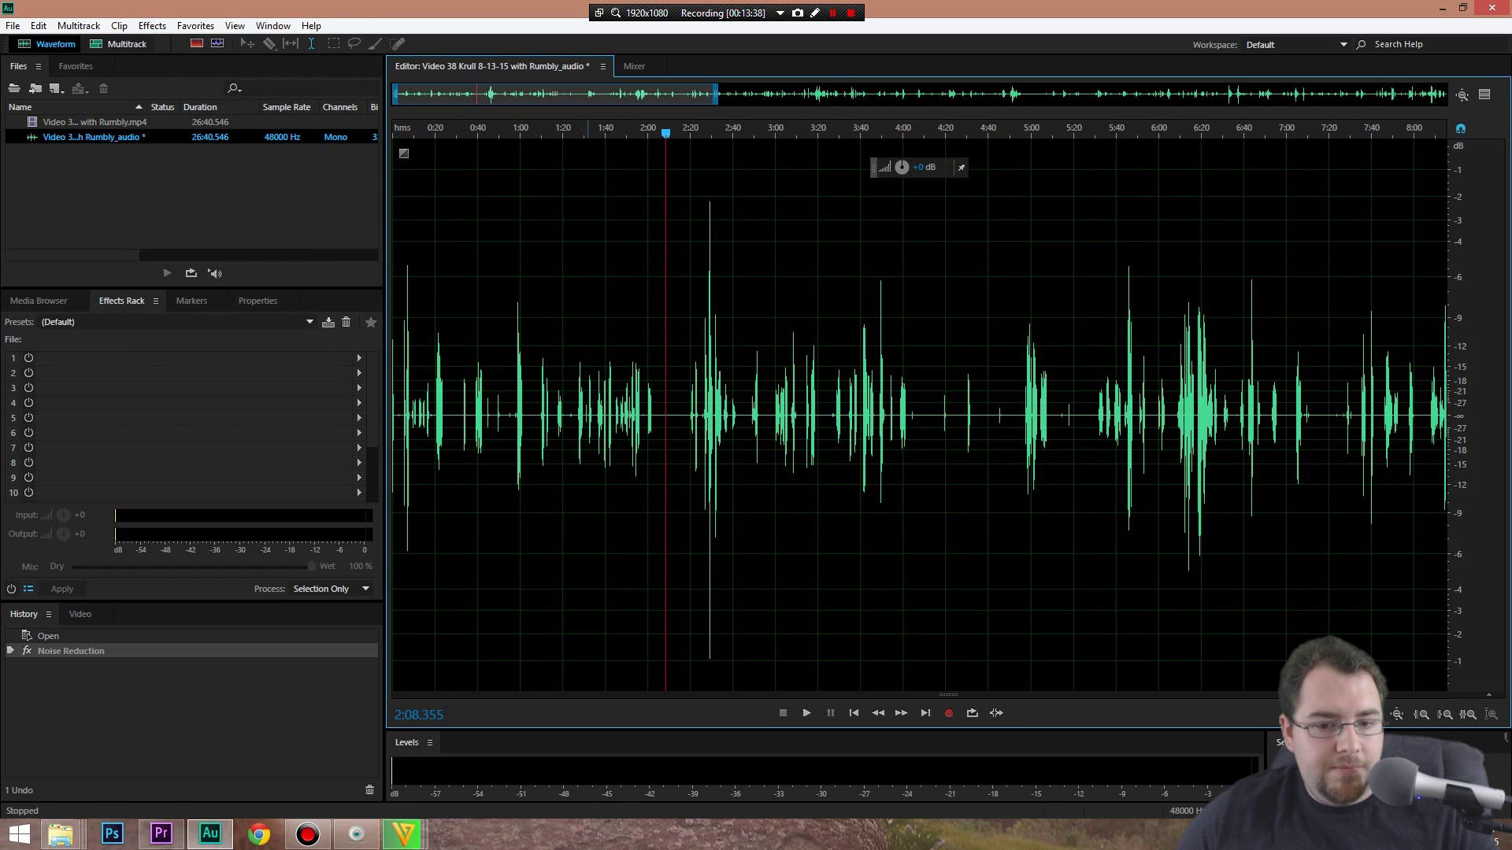
Load the Radio Announcer Voice preset in the effects rack and apply it to the whole webcam audio
click(605, 415)
click(309, 321)
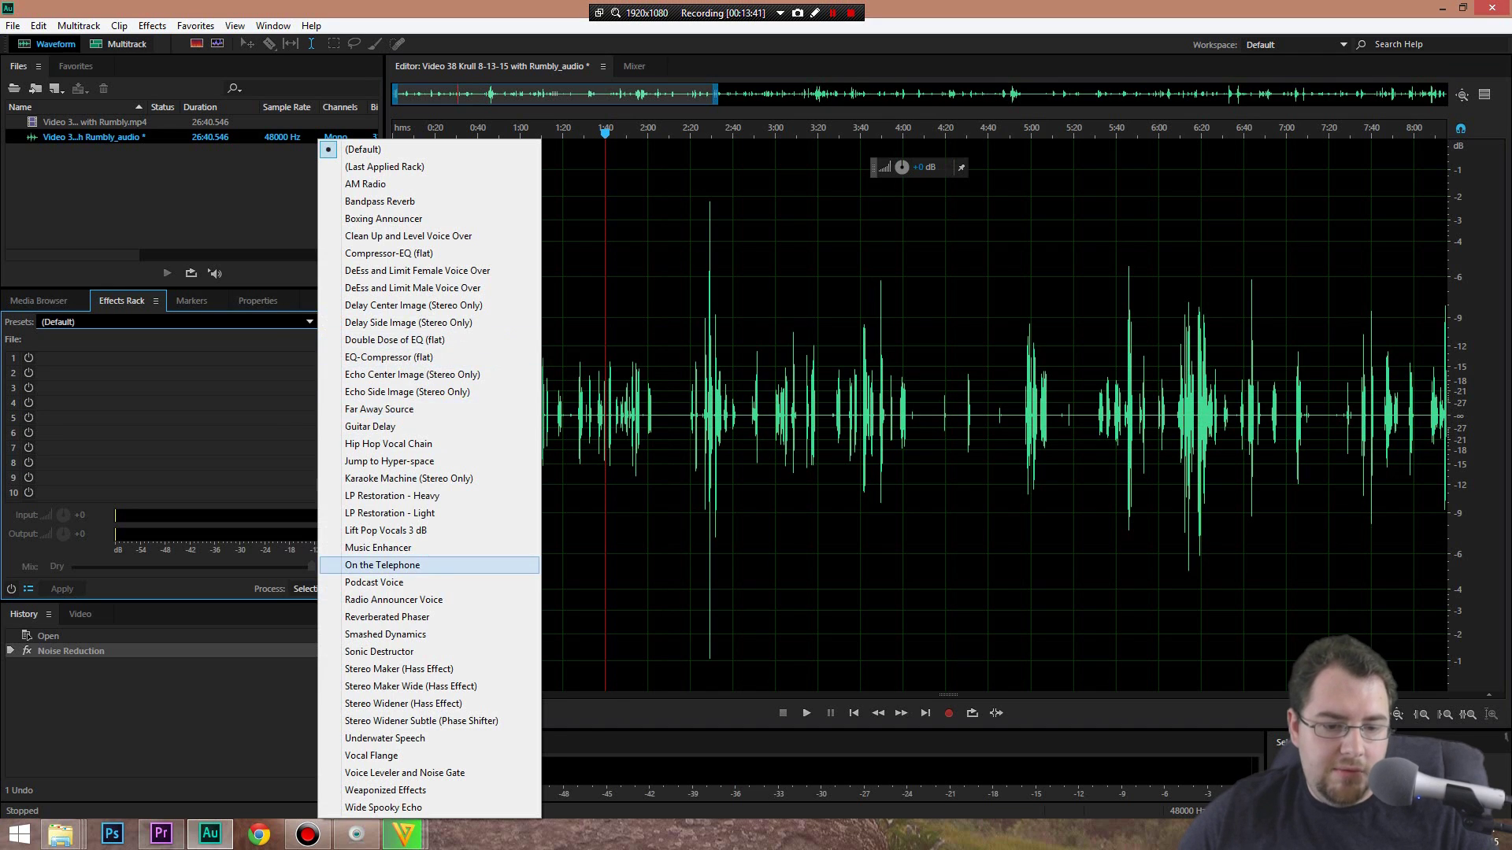
click(394, 600)
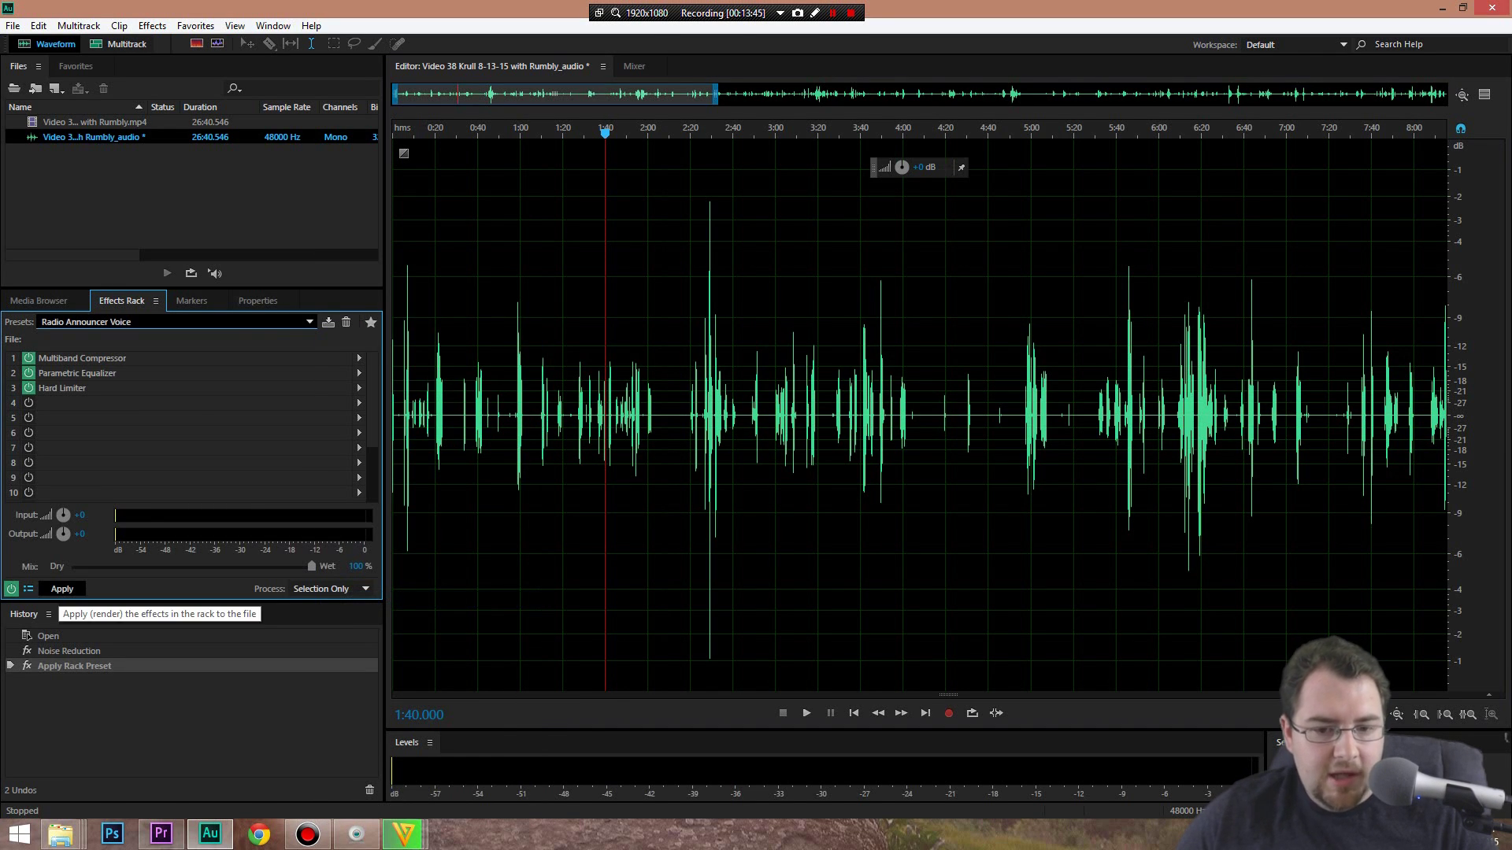
click(61, 589)
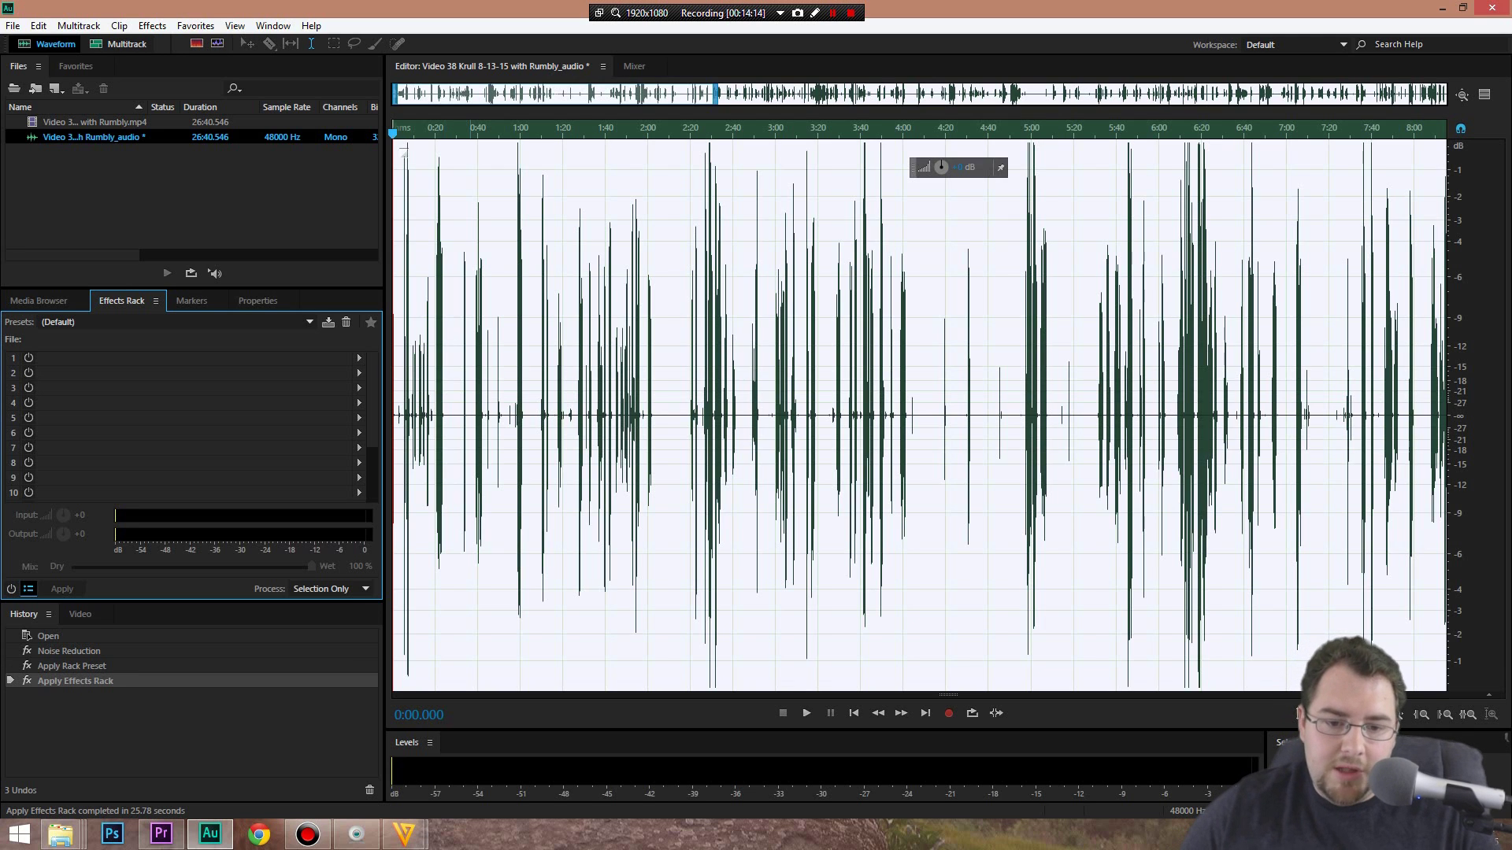
Play the processed webcam audio from about 0:57 and about 1:25 to judge the applied rack effects
click(675, 360)
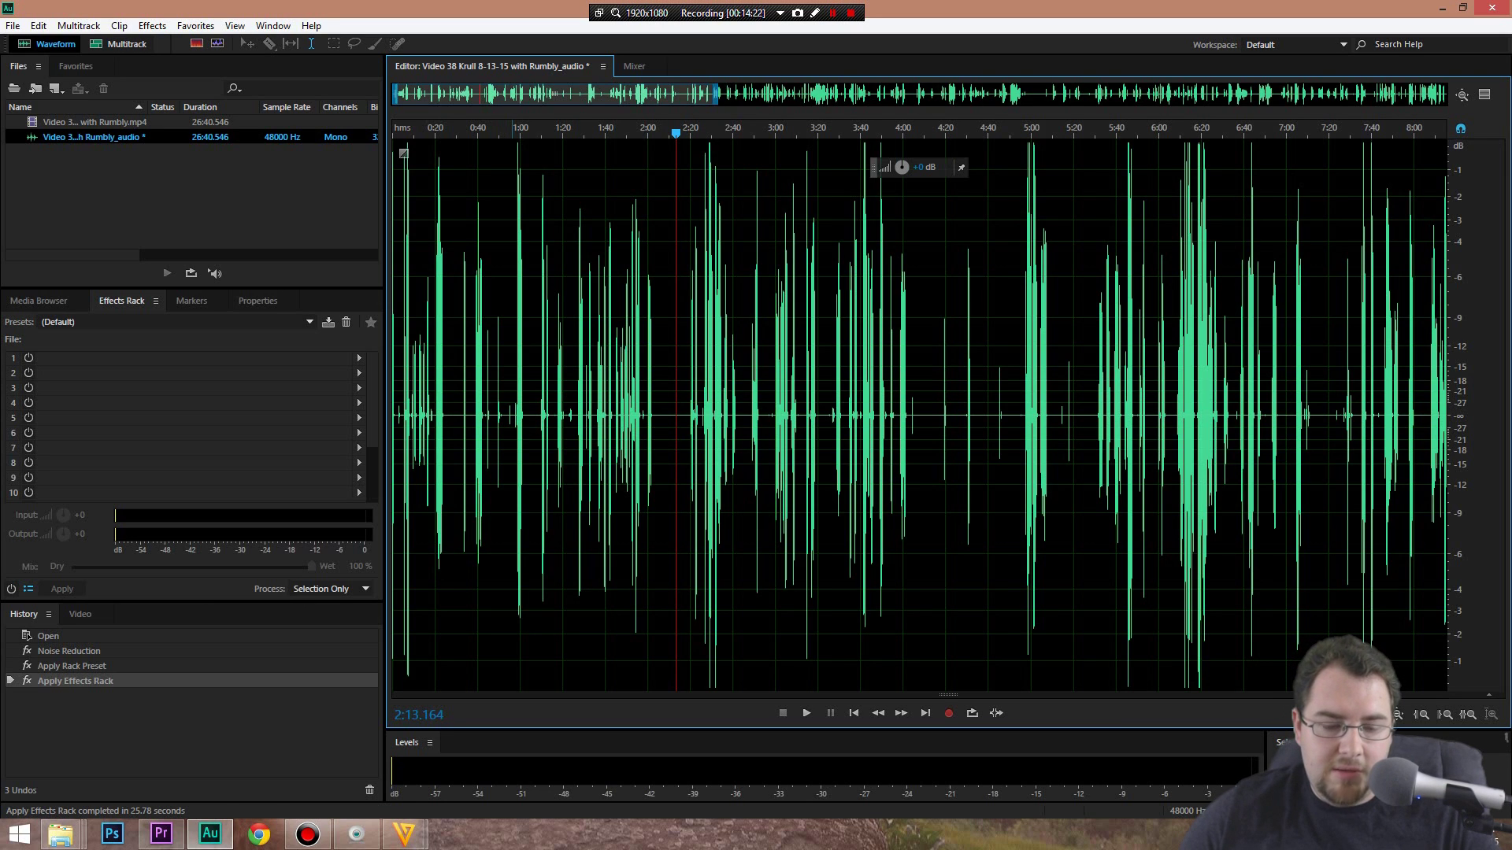
click(515, 130)
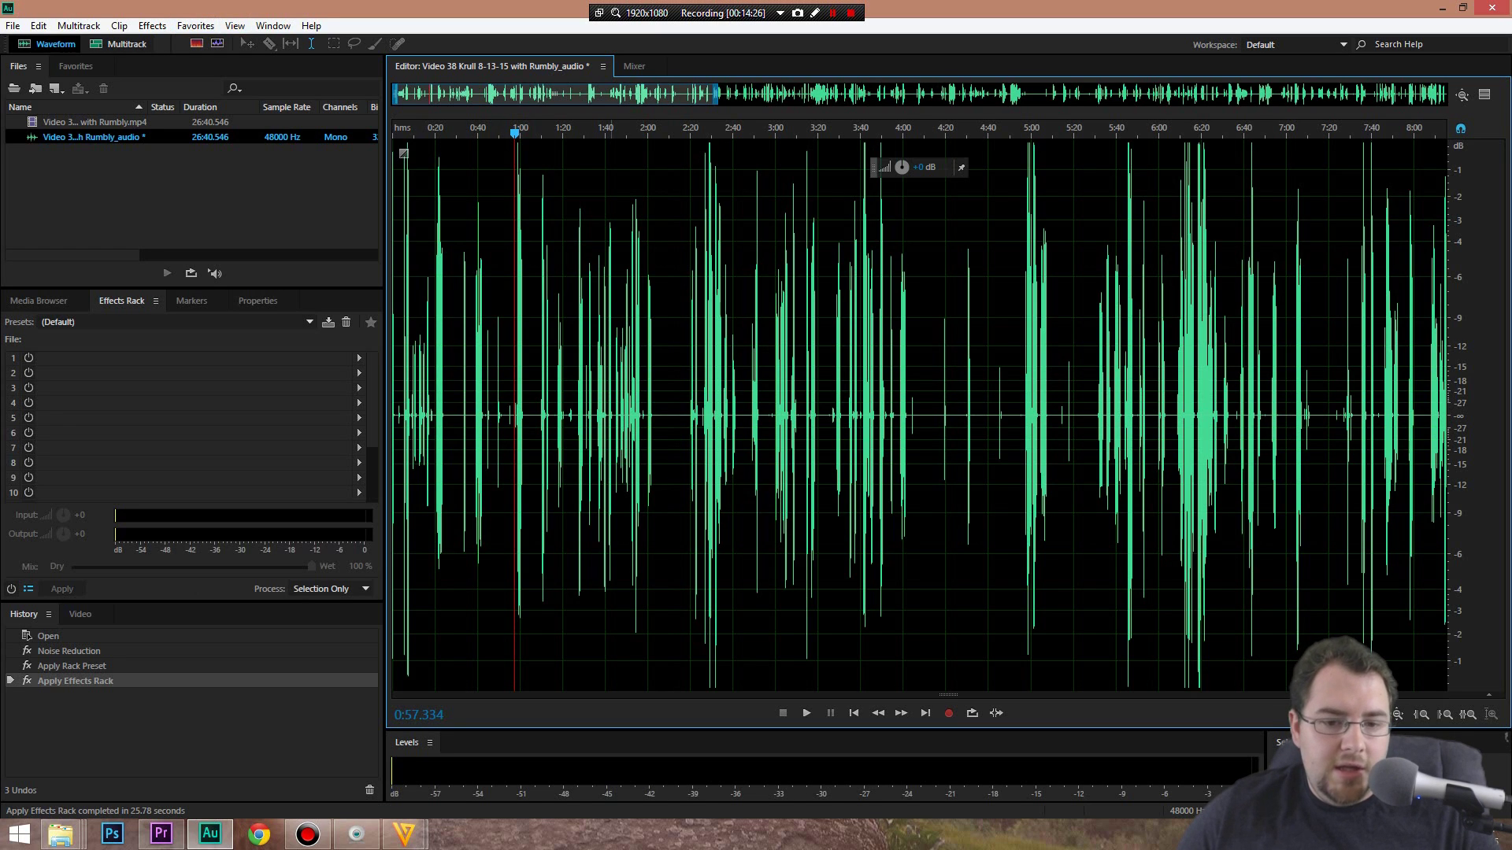
click(195, 25)
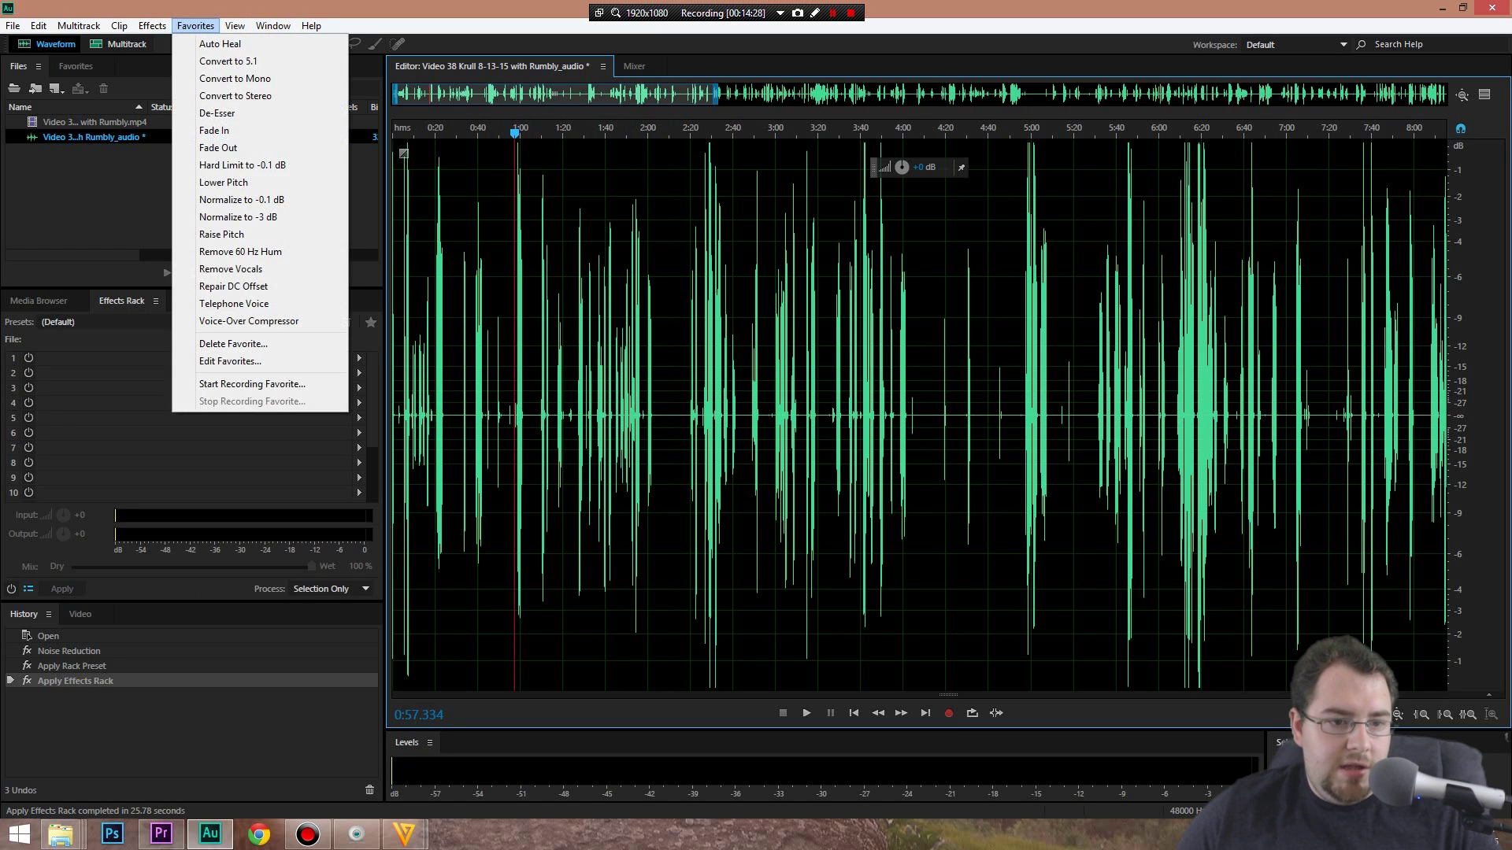
mouse_move(152, 25)
mouse_move(221, 216)
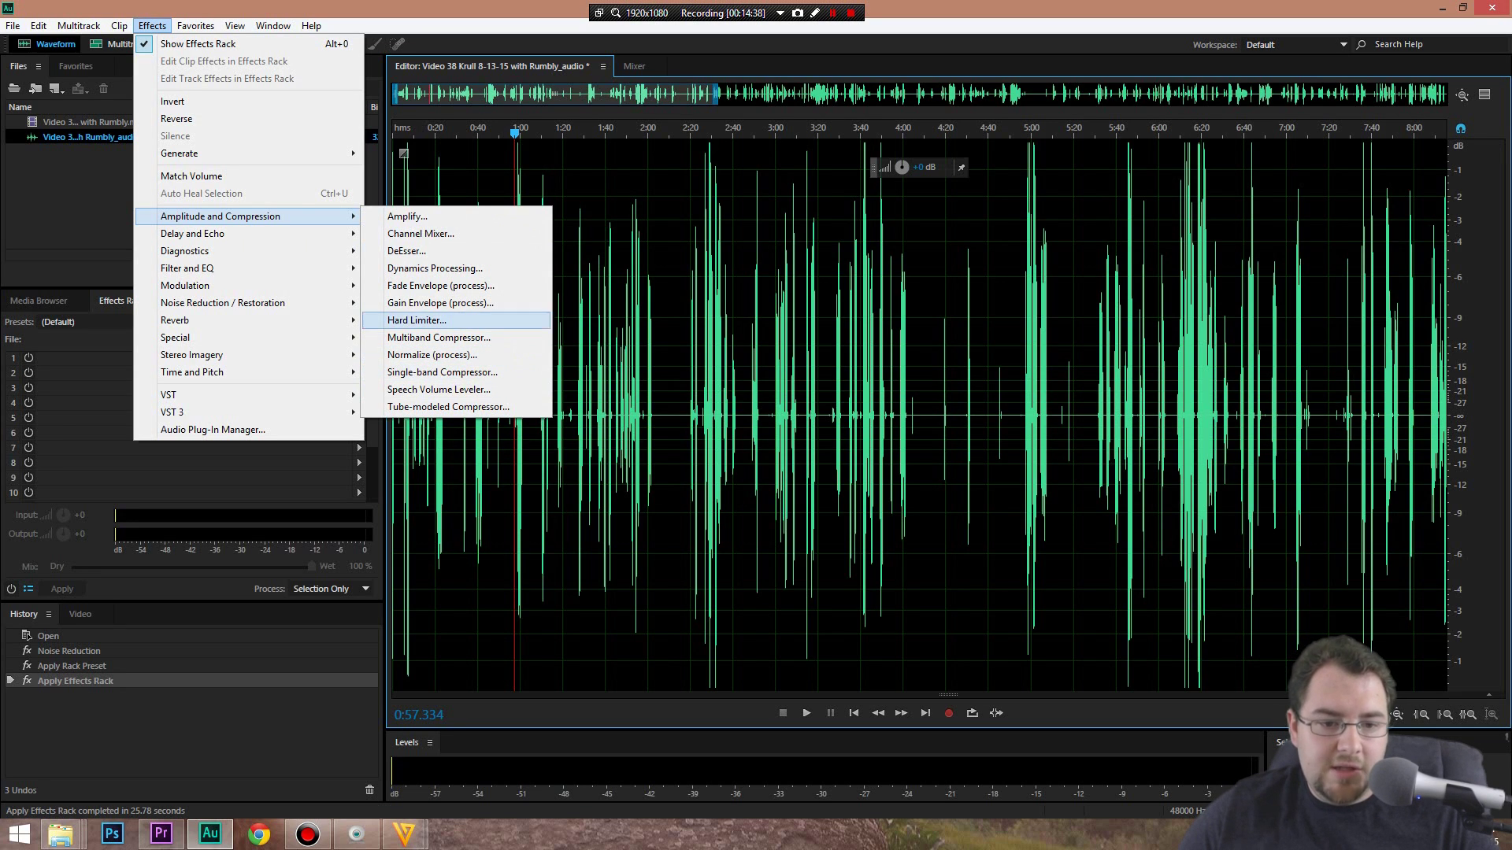
key(Escape)
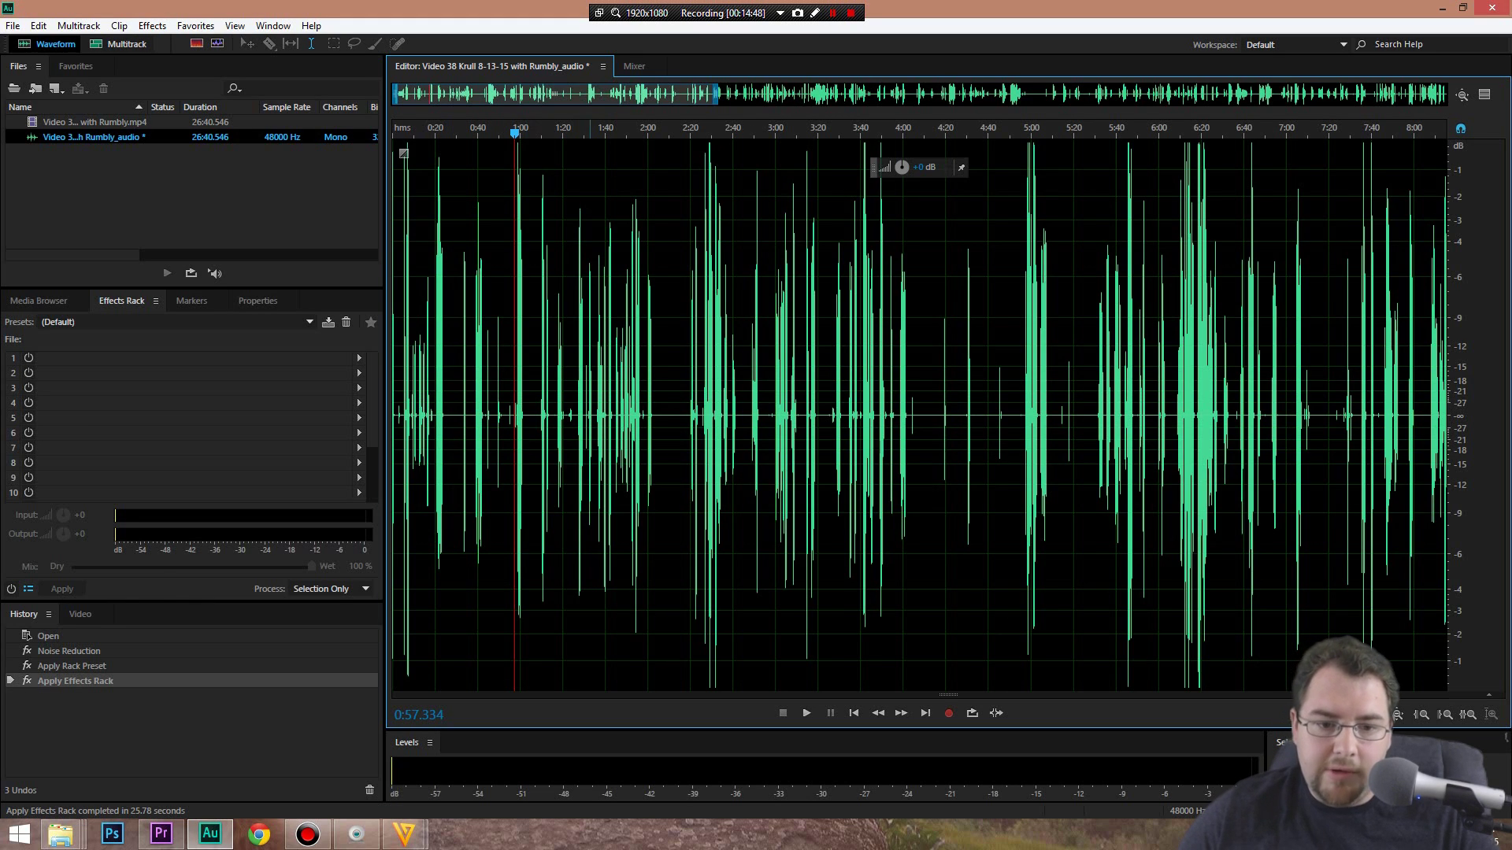
key(space)
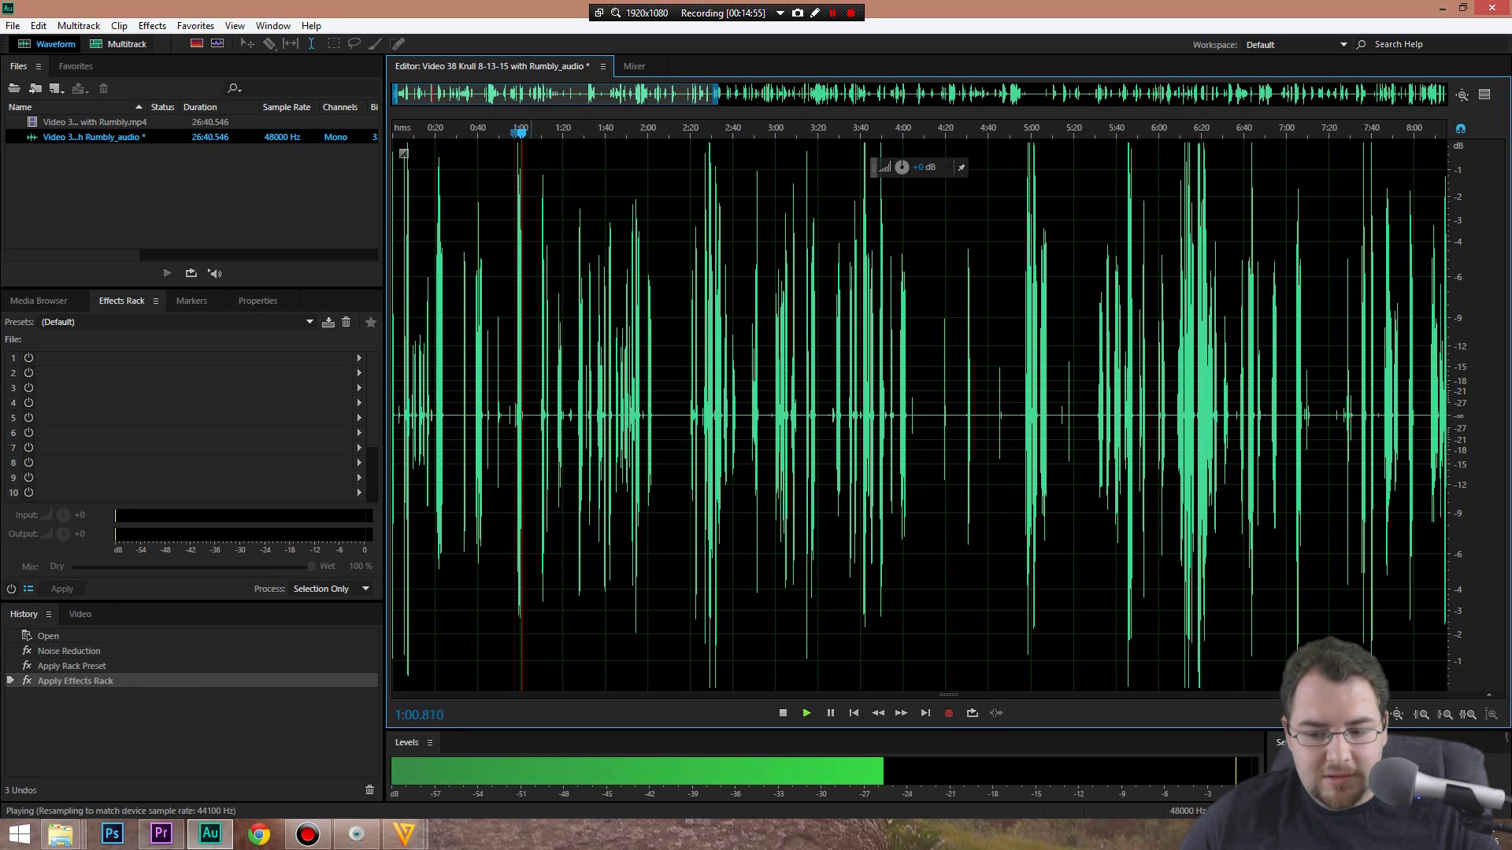
click(574, 415)
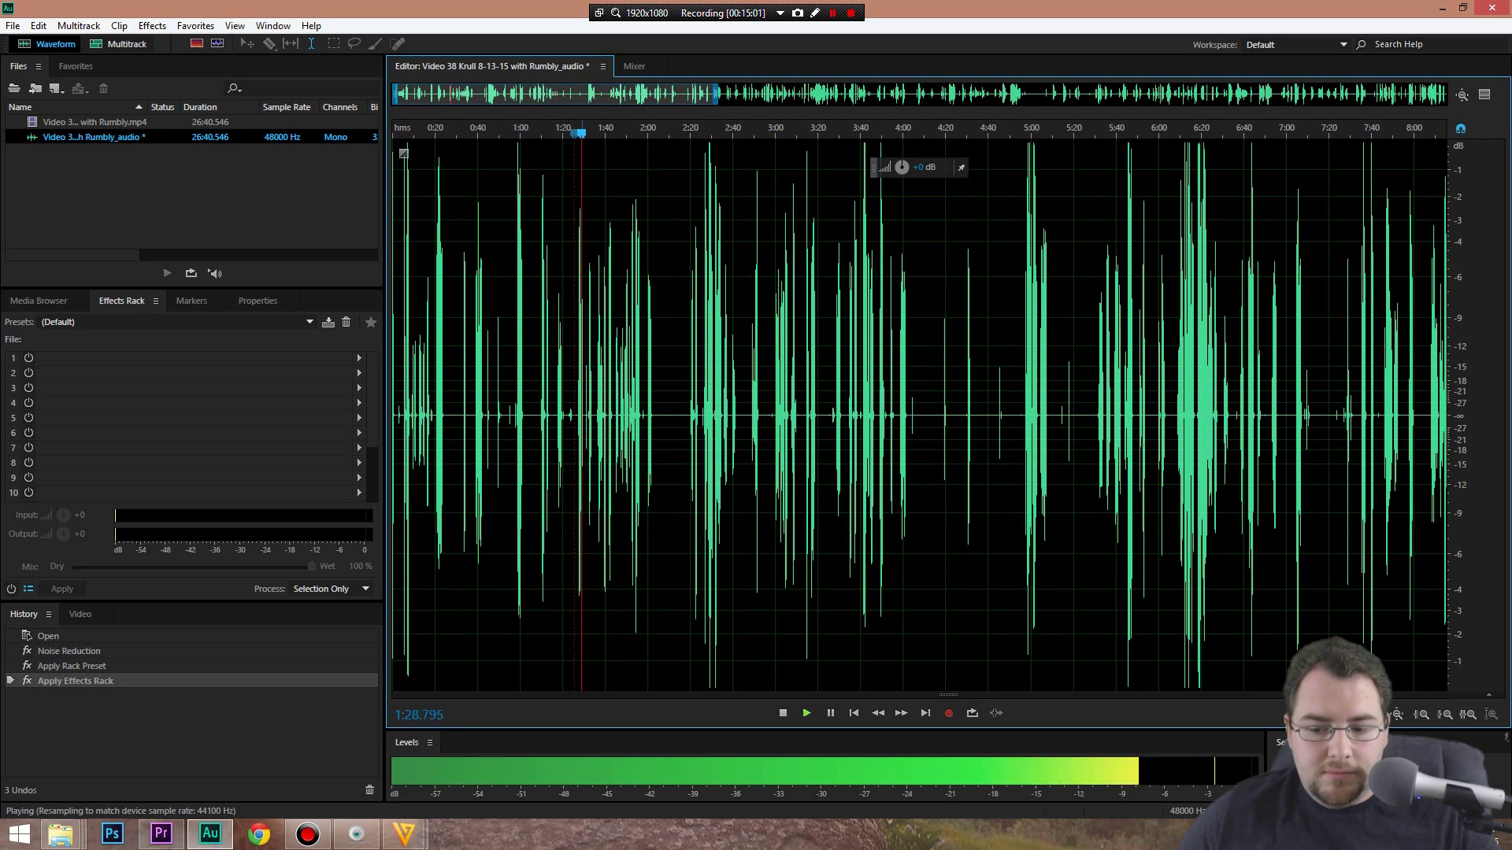
key(space)
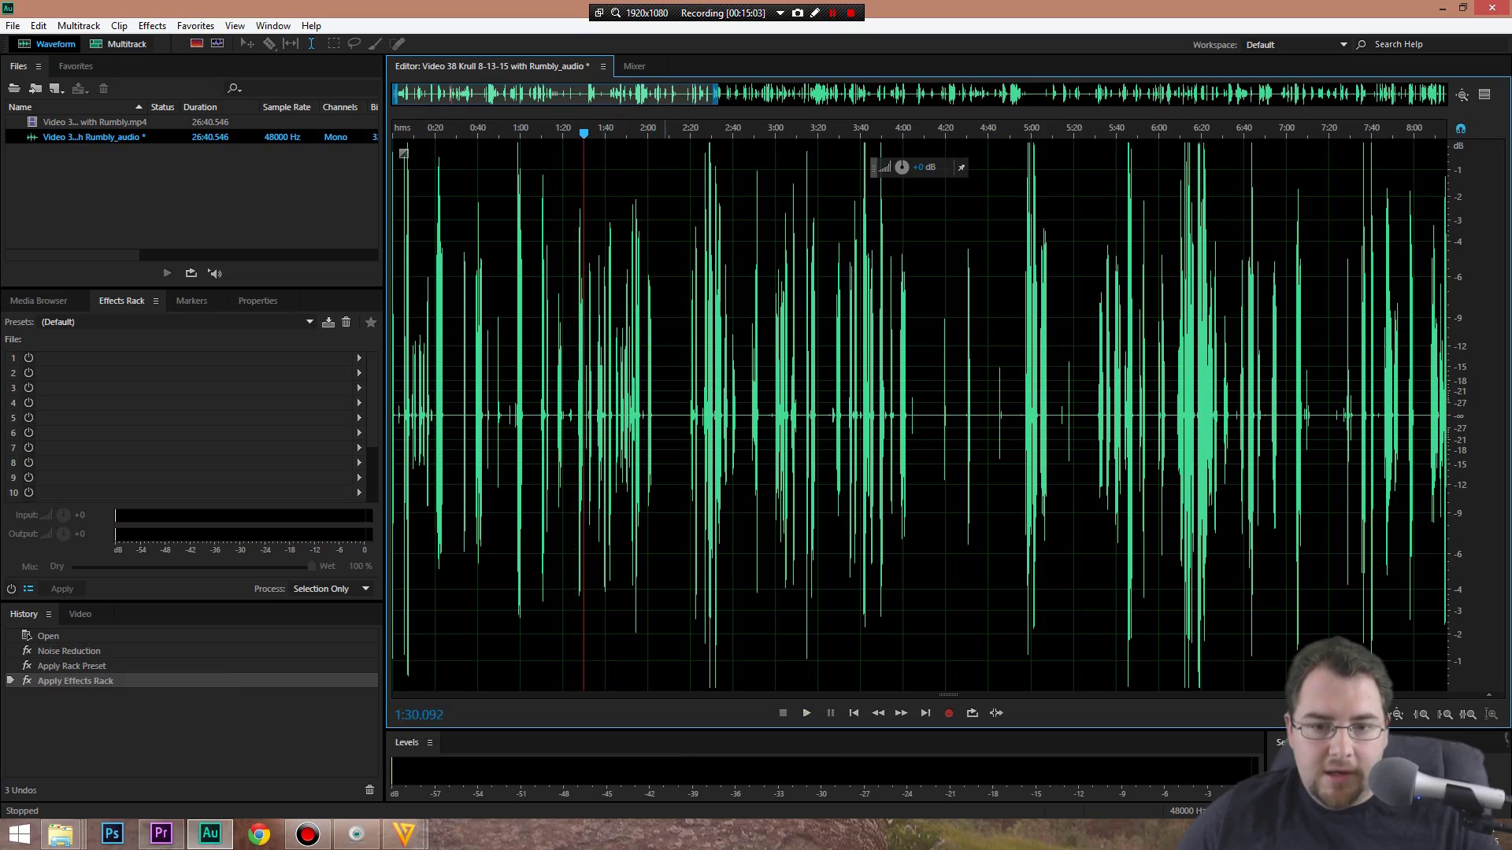
Scan the processed waveform and play it from about 3:37 and about 3:00 to check the voice
scroll(919, 415, right, 10)
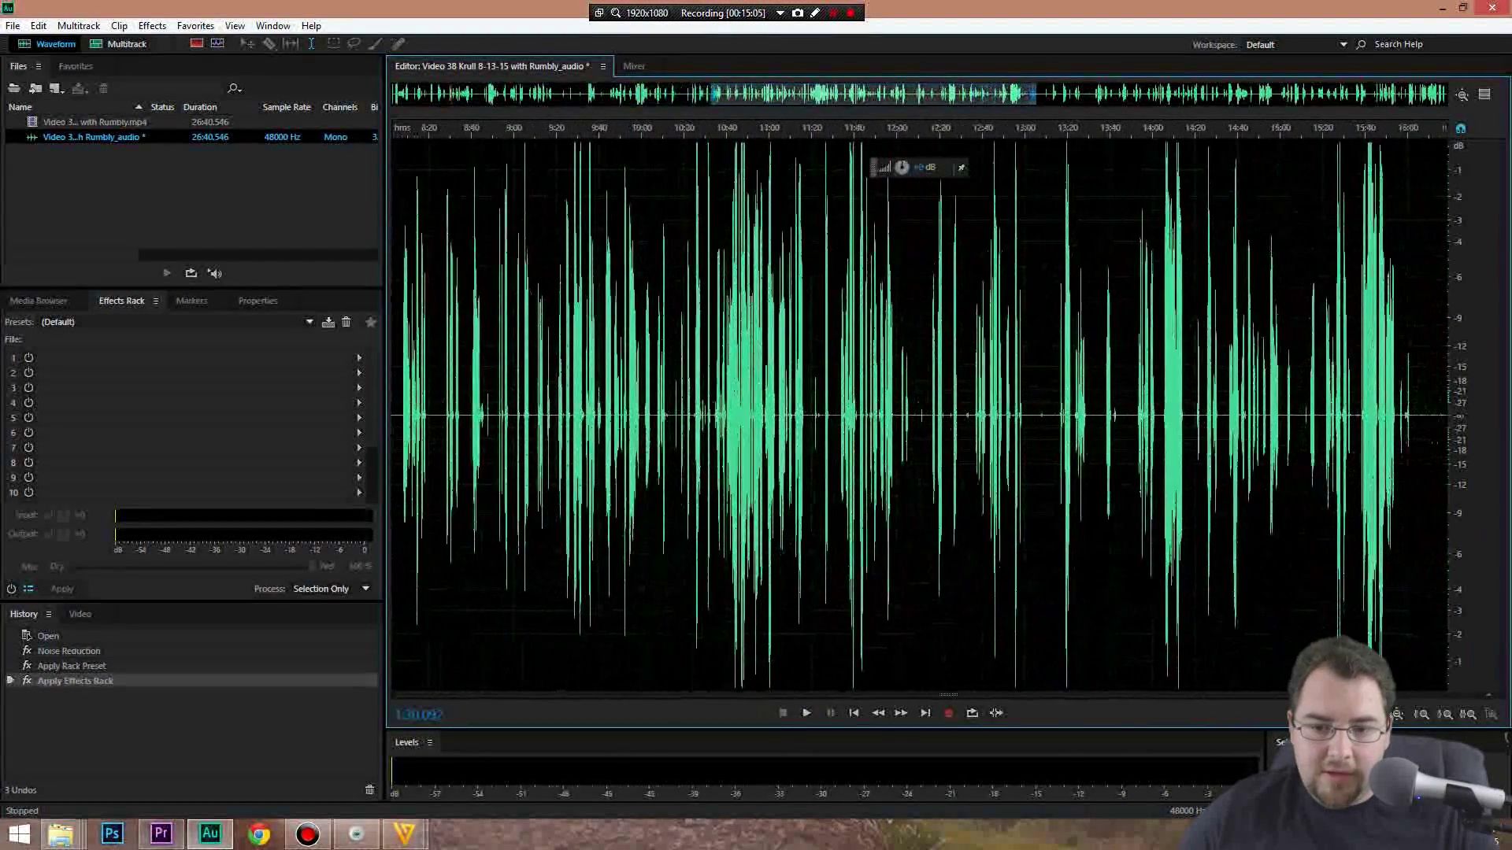
scroll(919, 415, right, 10)
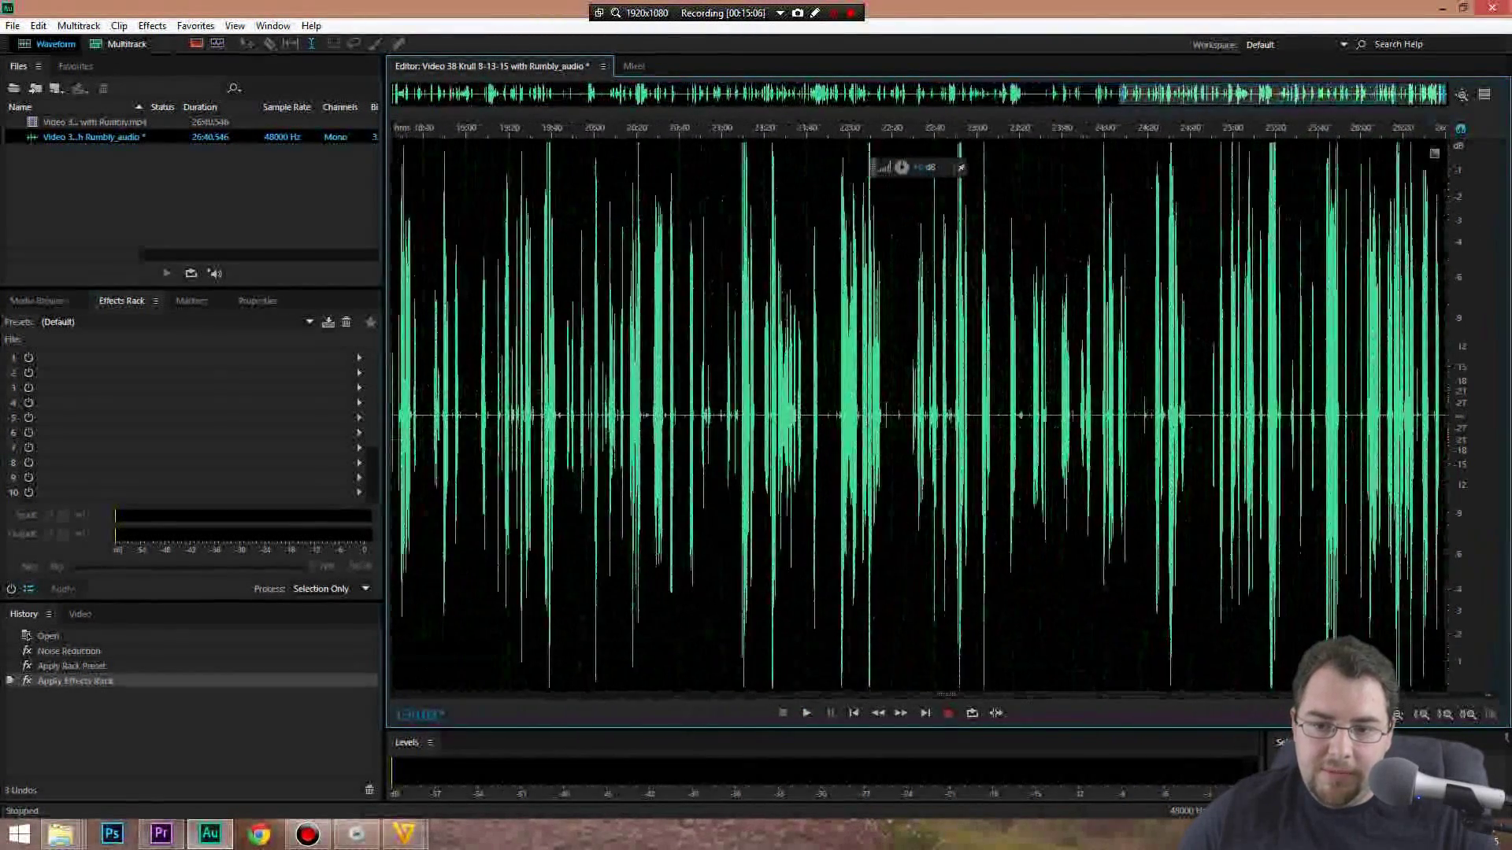
scroll(920, 415, left, 20)
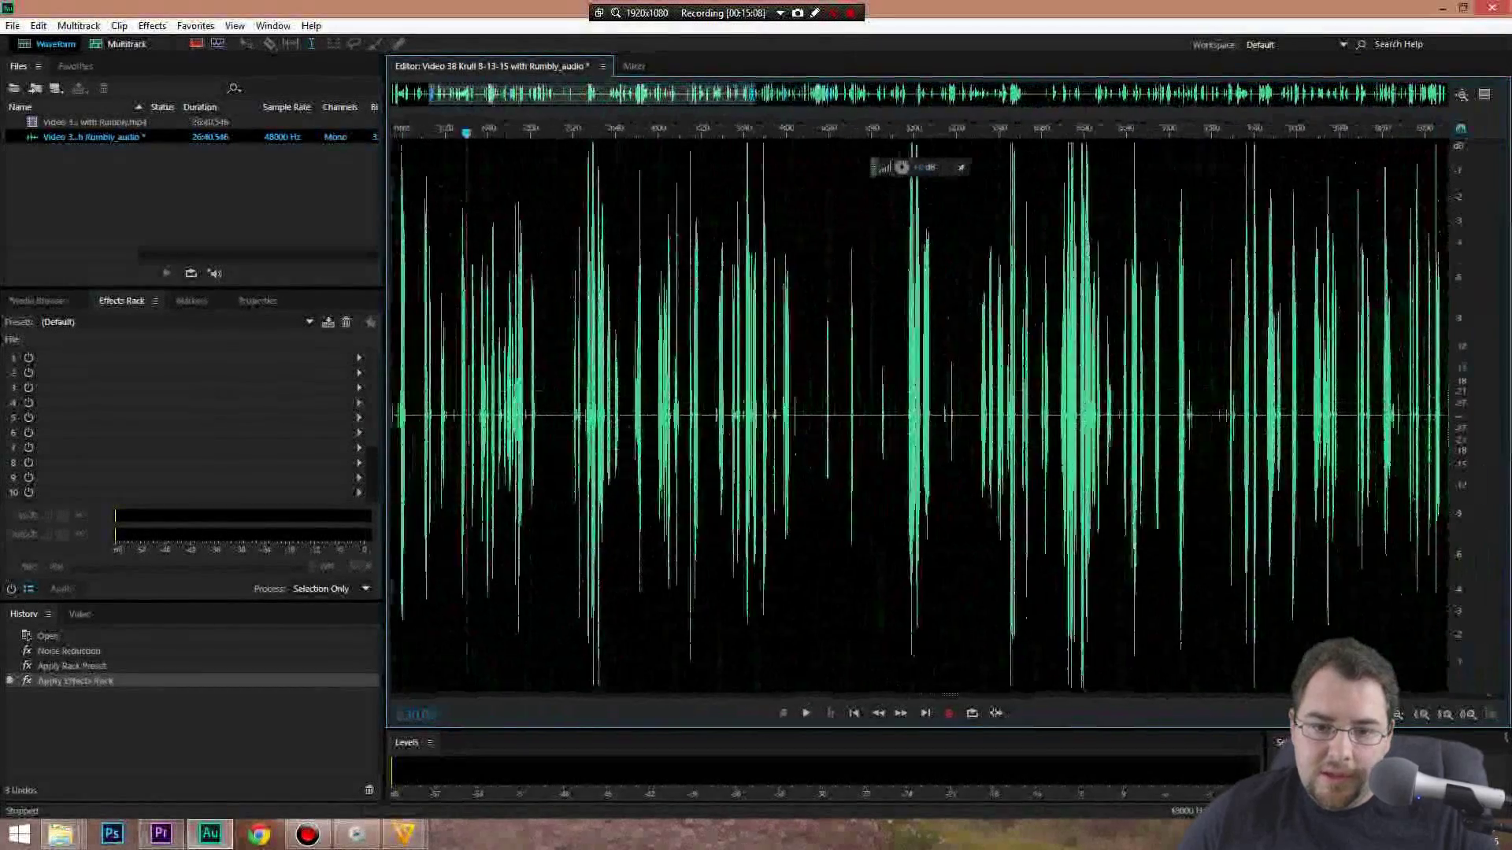
click(853, 394)
key(space)
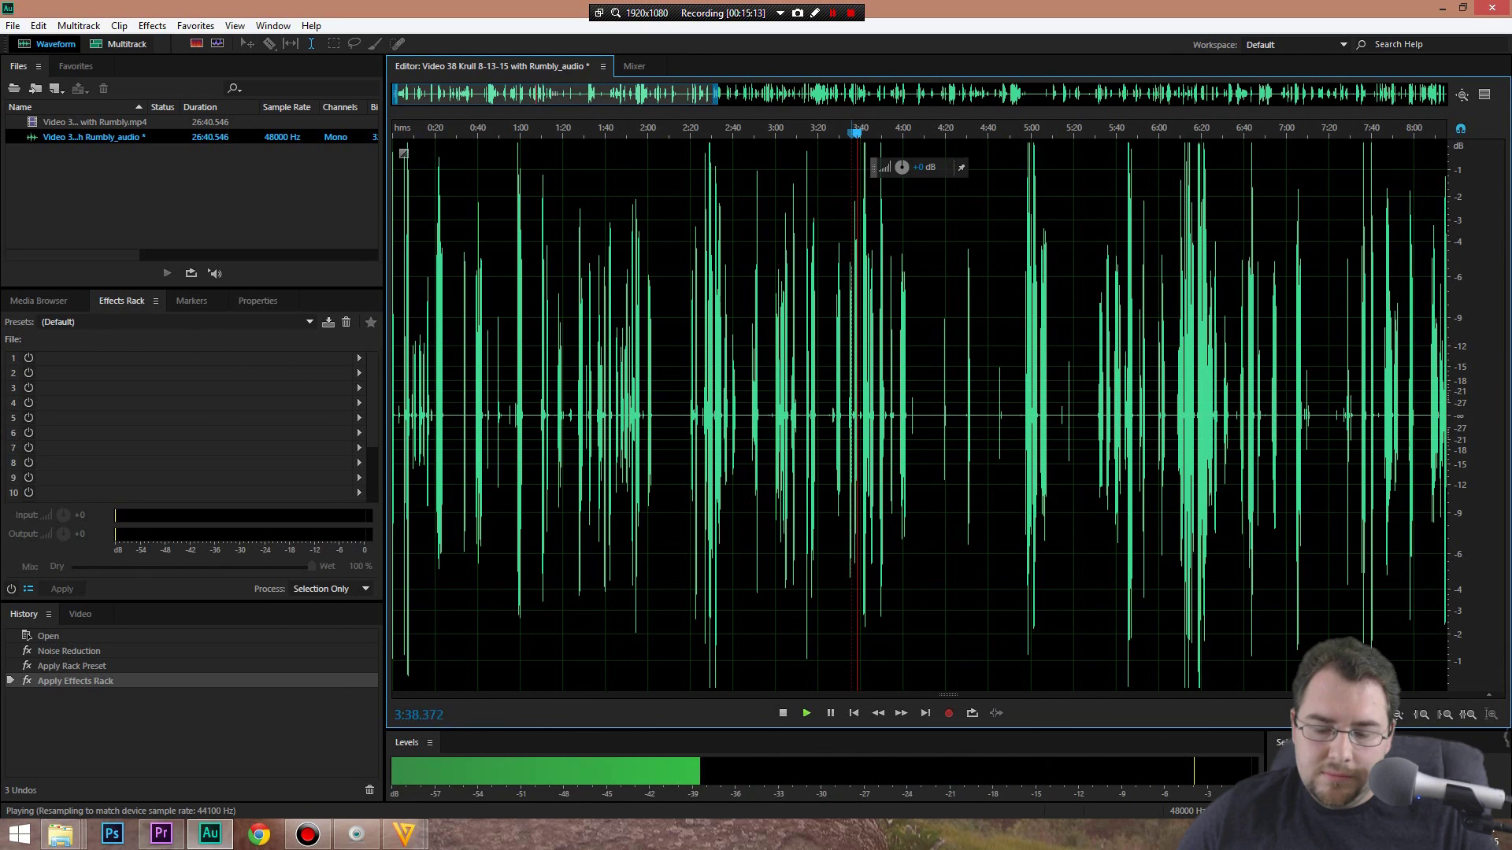
key(space)
click(775, 394)
key(space)
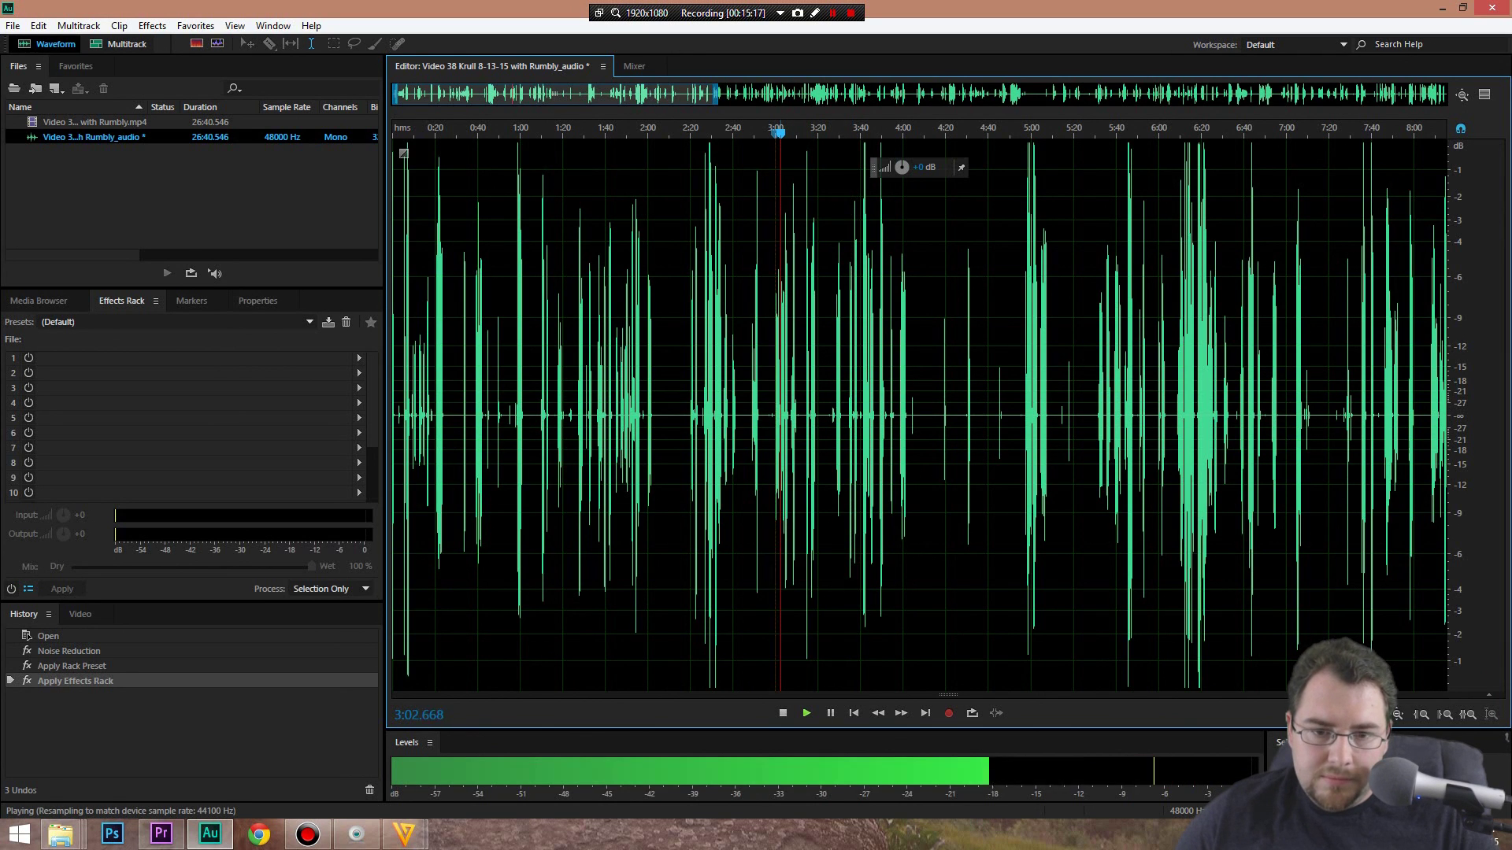
key(space)
Play the processed audio from about 1:36 and from about 12:37 to compare further speech passages
click(596, 394)
key(space)
key(space)
drag(474, 94, 836, 93)
click(837, 315)
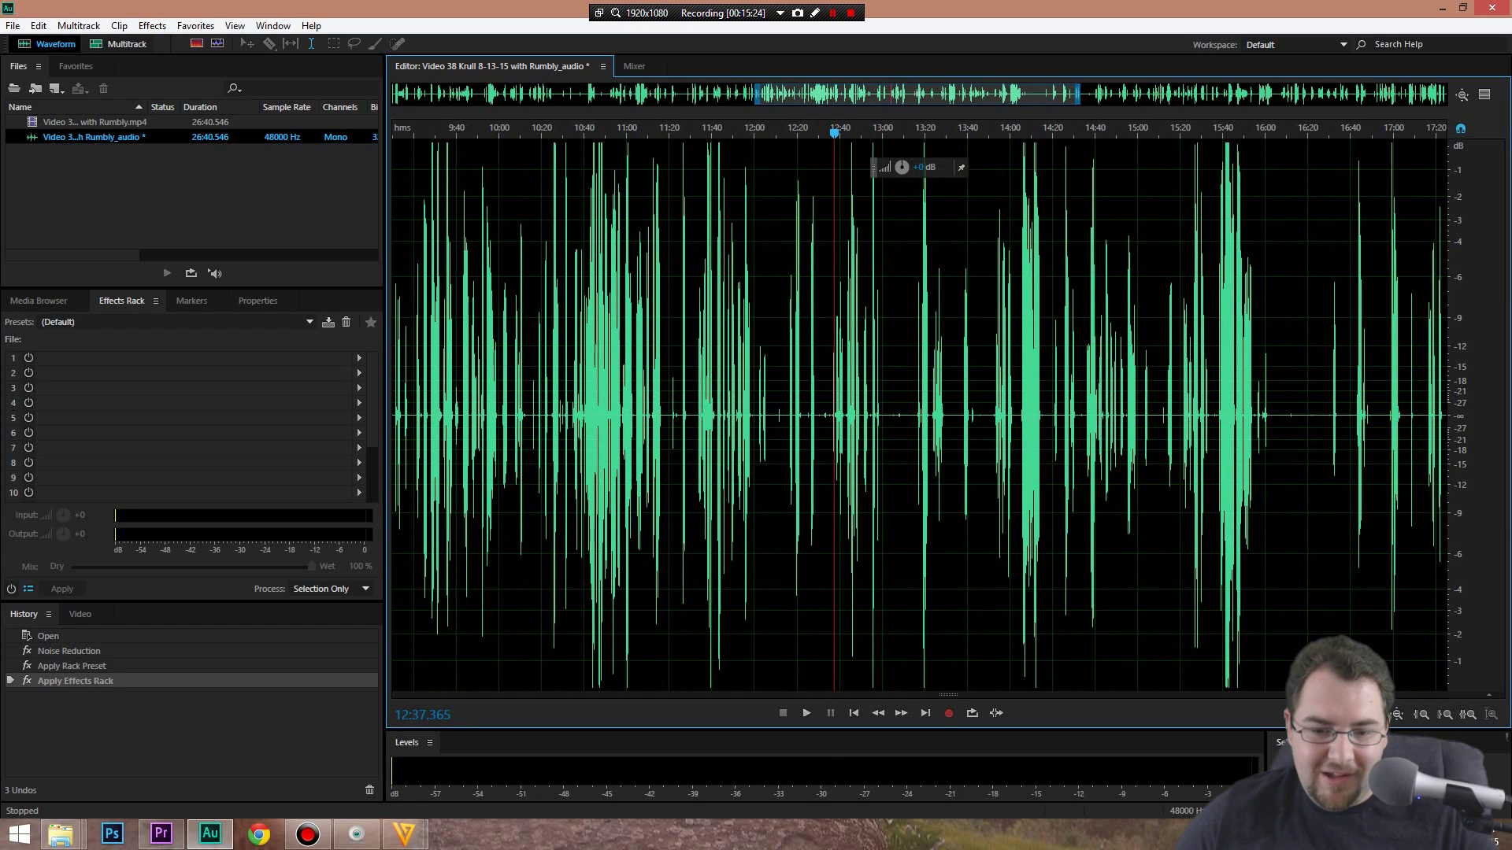
key(space)
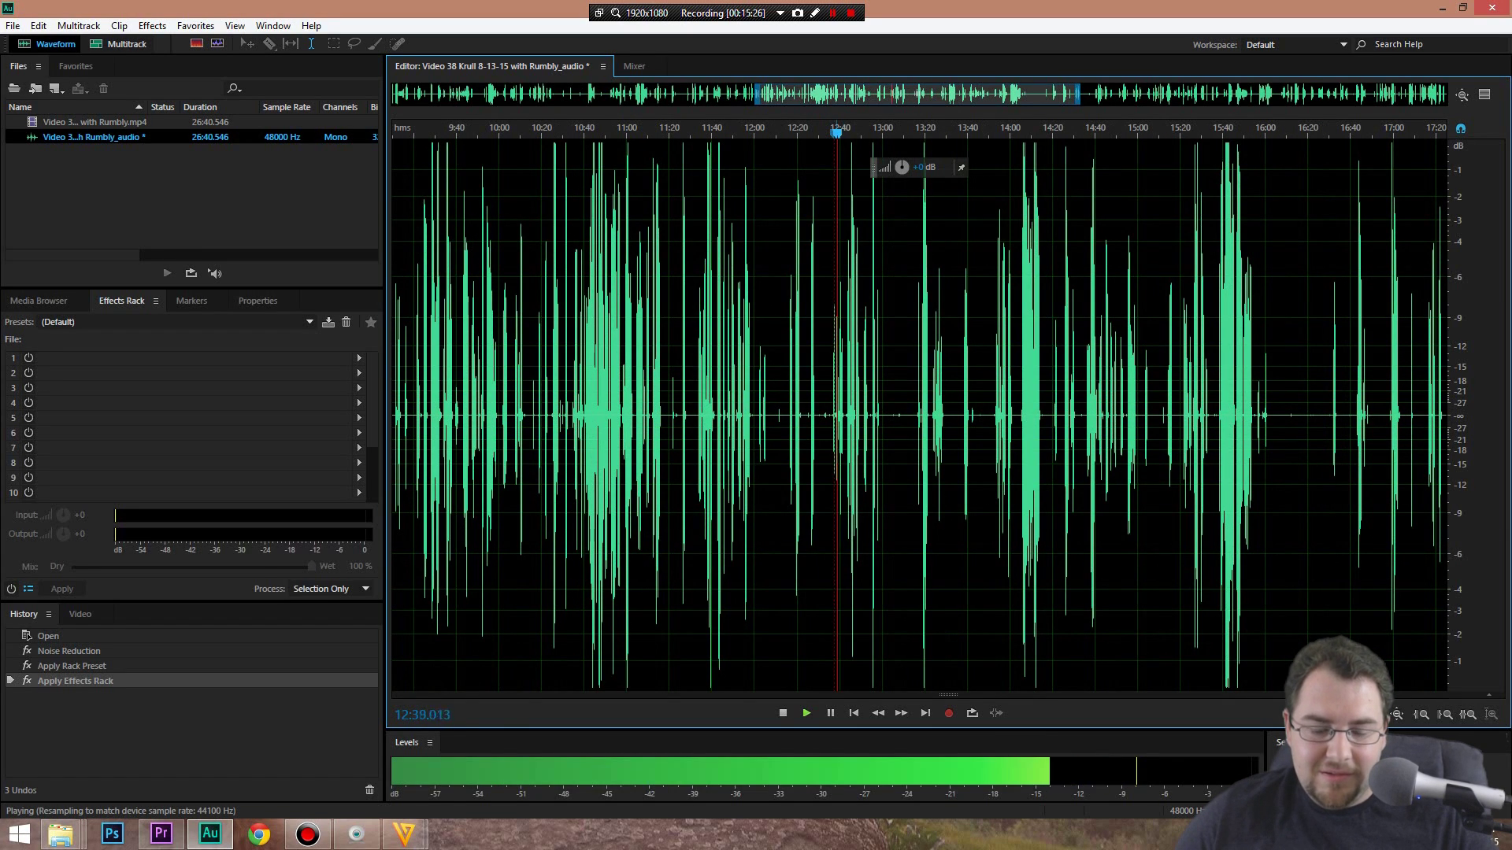
key(space)
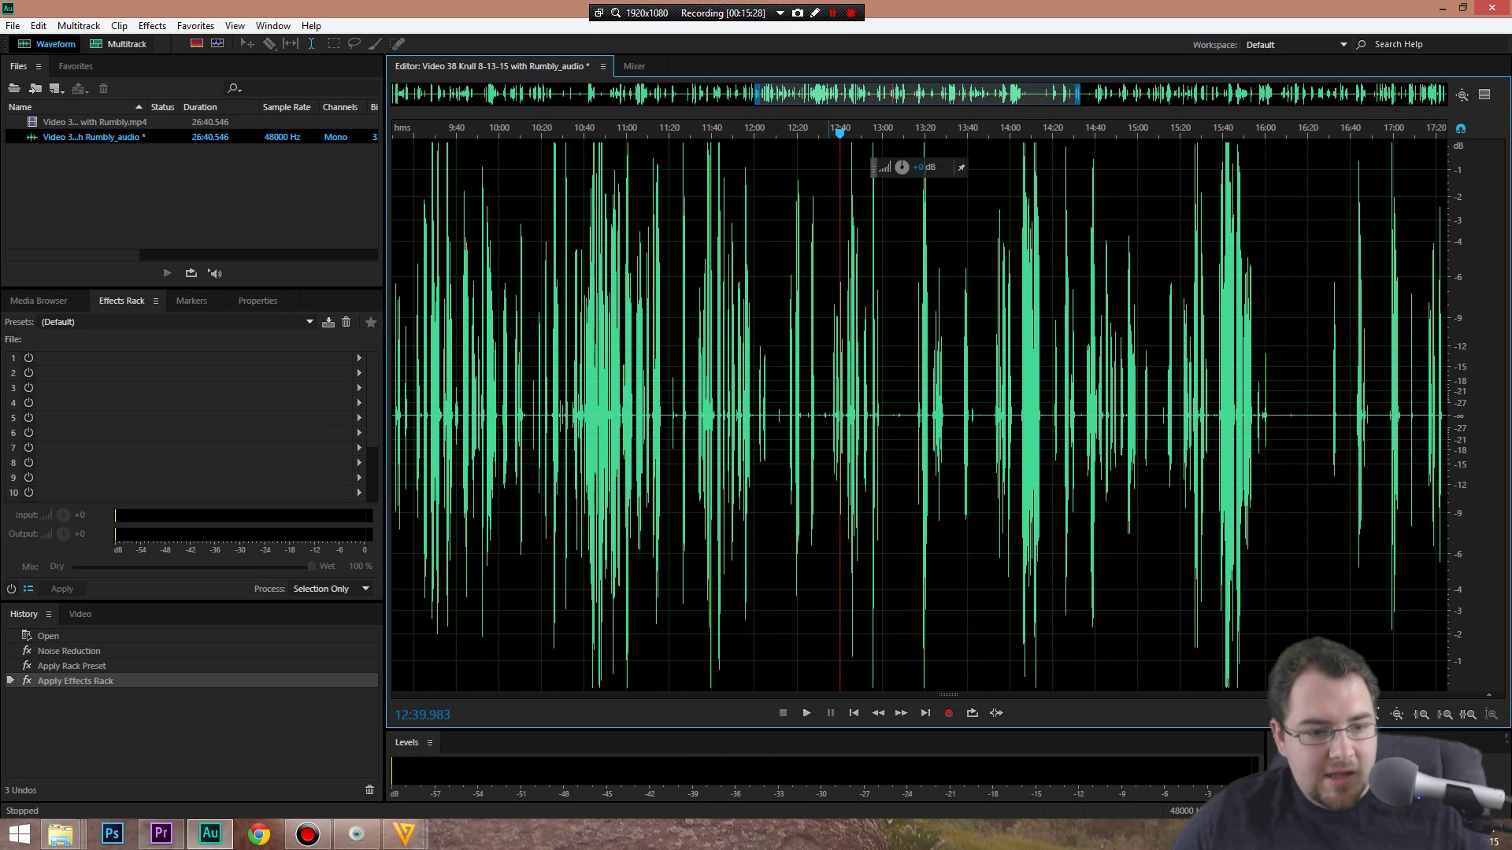
Undo the applied effects rack and apply a Single-band Compressor with the Voice Over preset to the audio
key(ctrl+z)
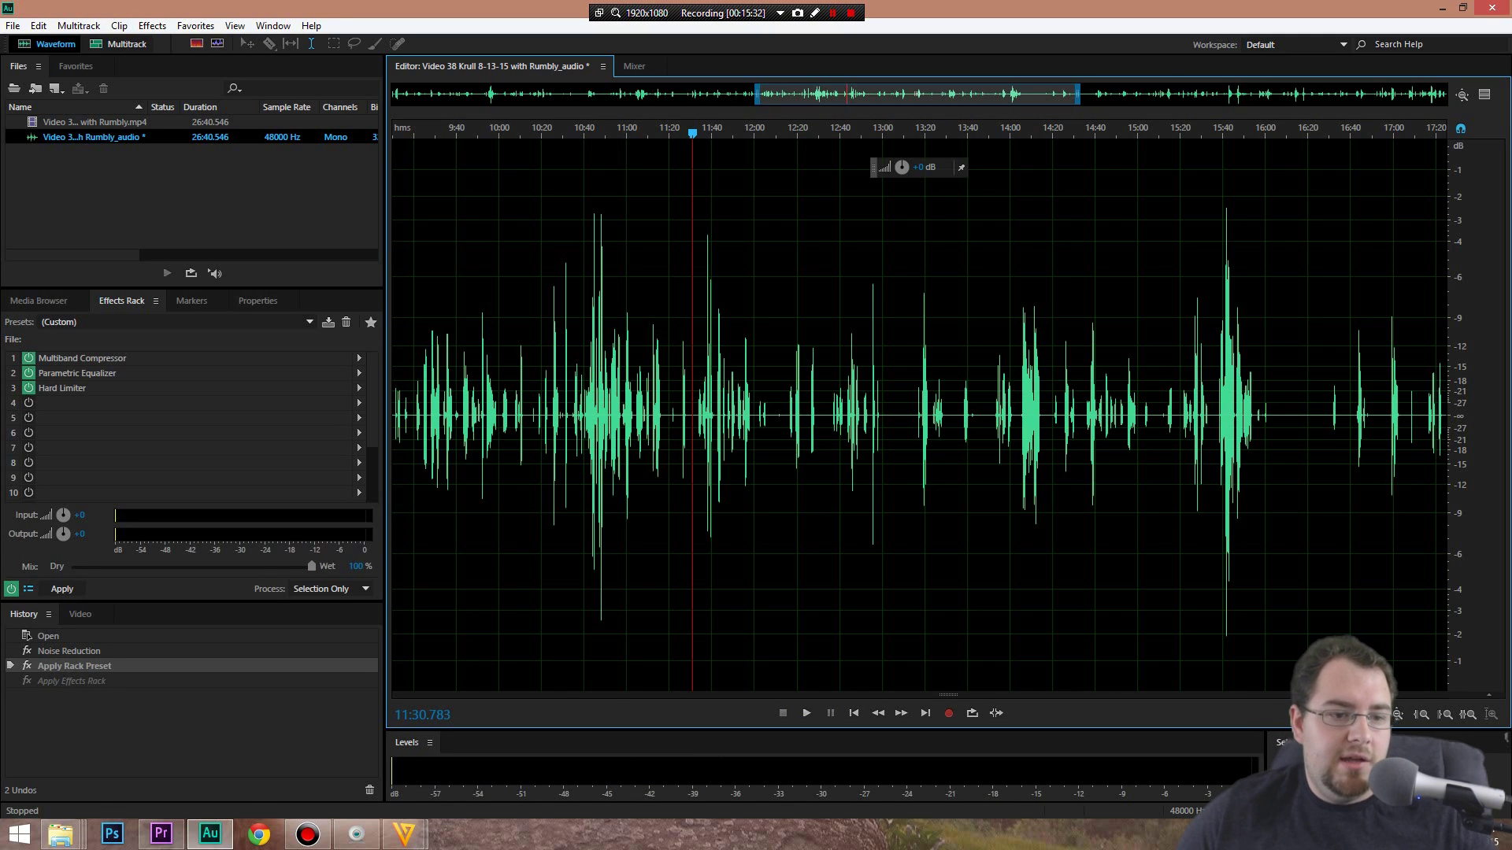
click(152, 26)
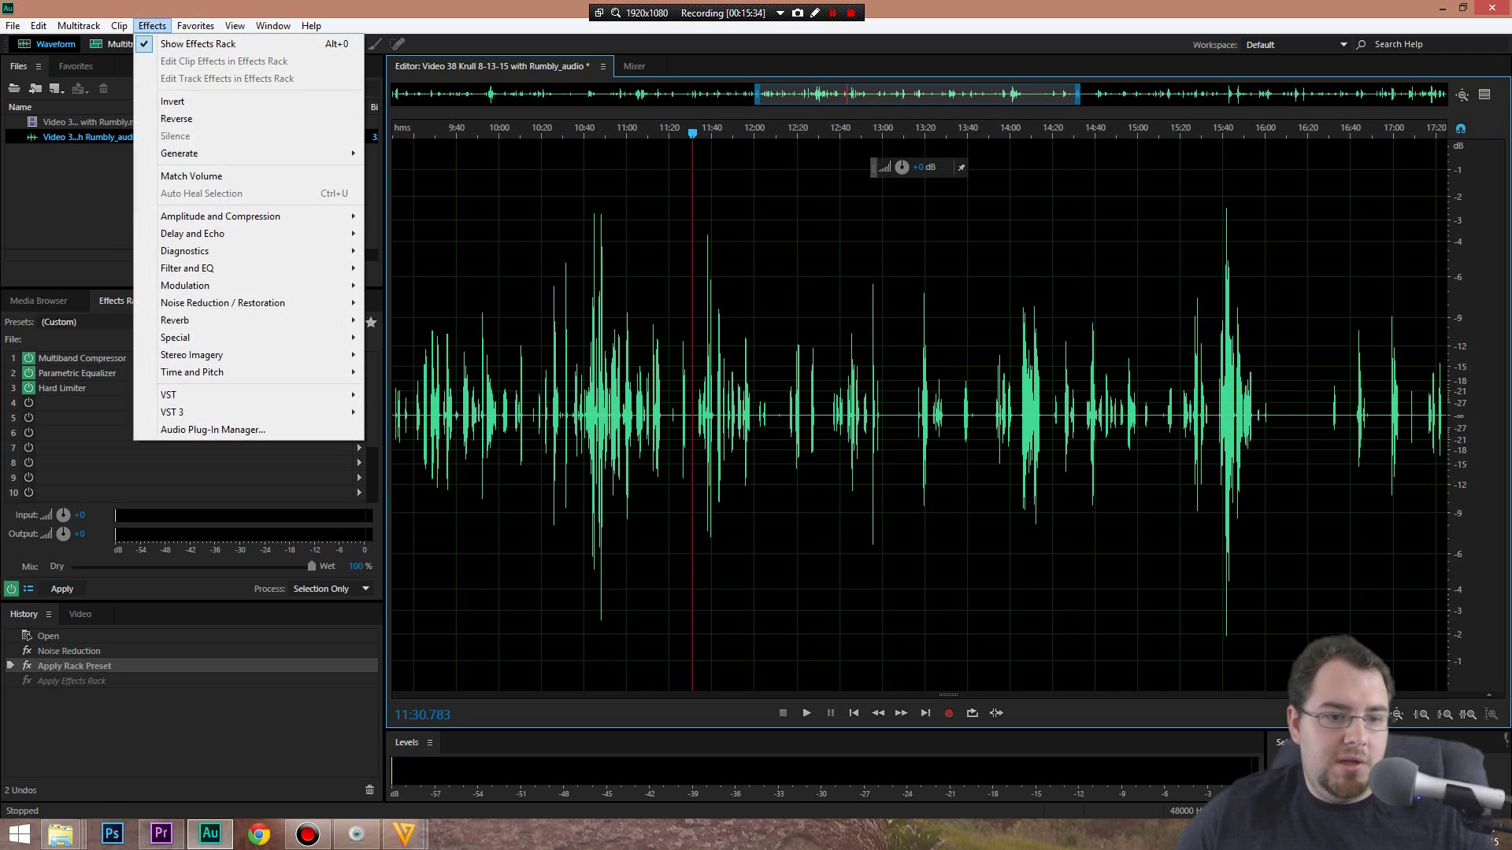
mouse_move(220, 215)
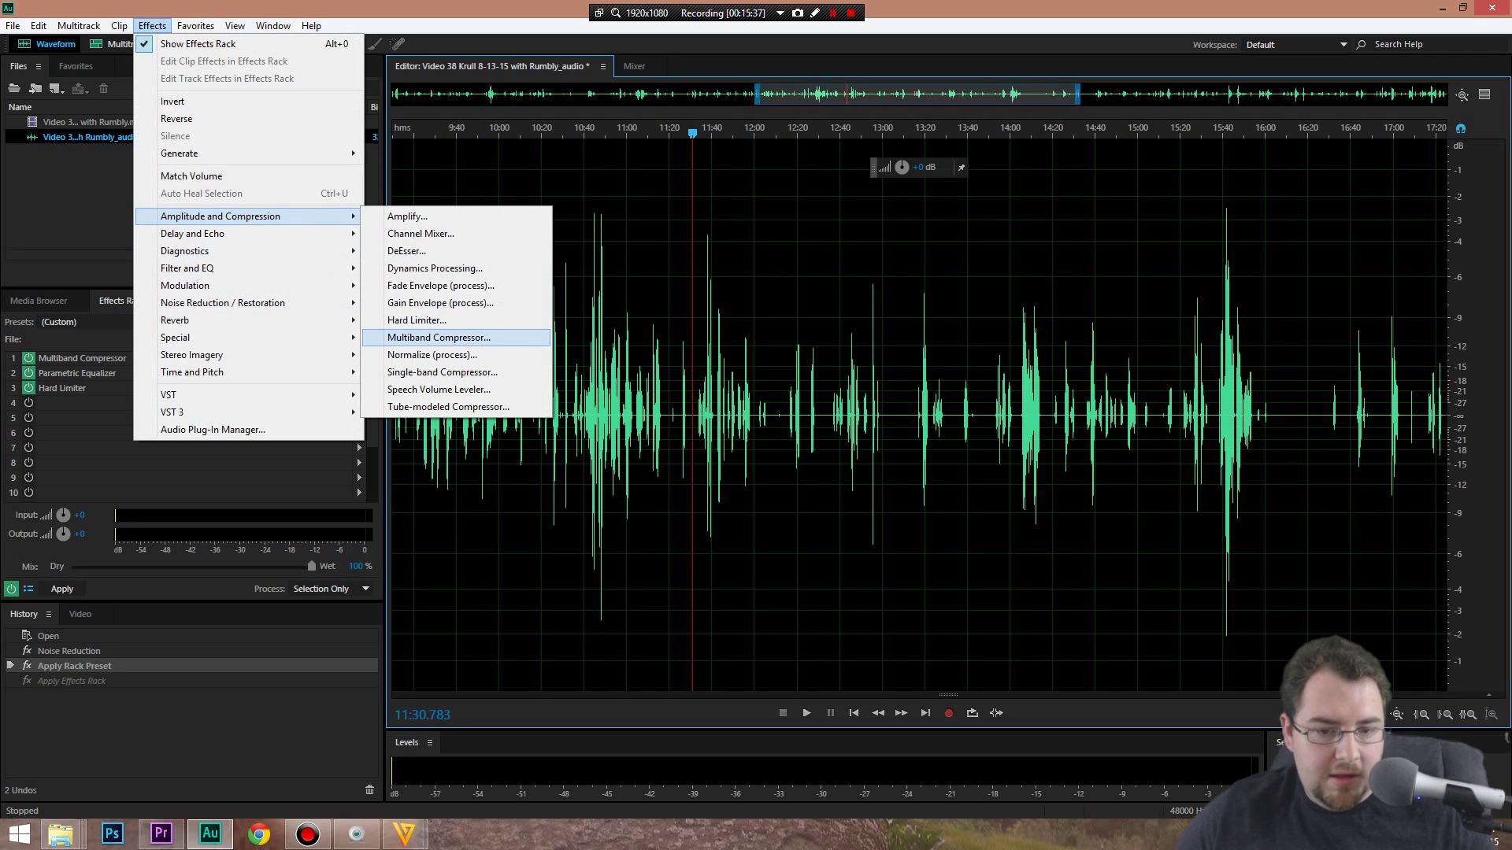
click(441, 371)
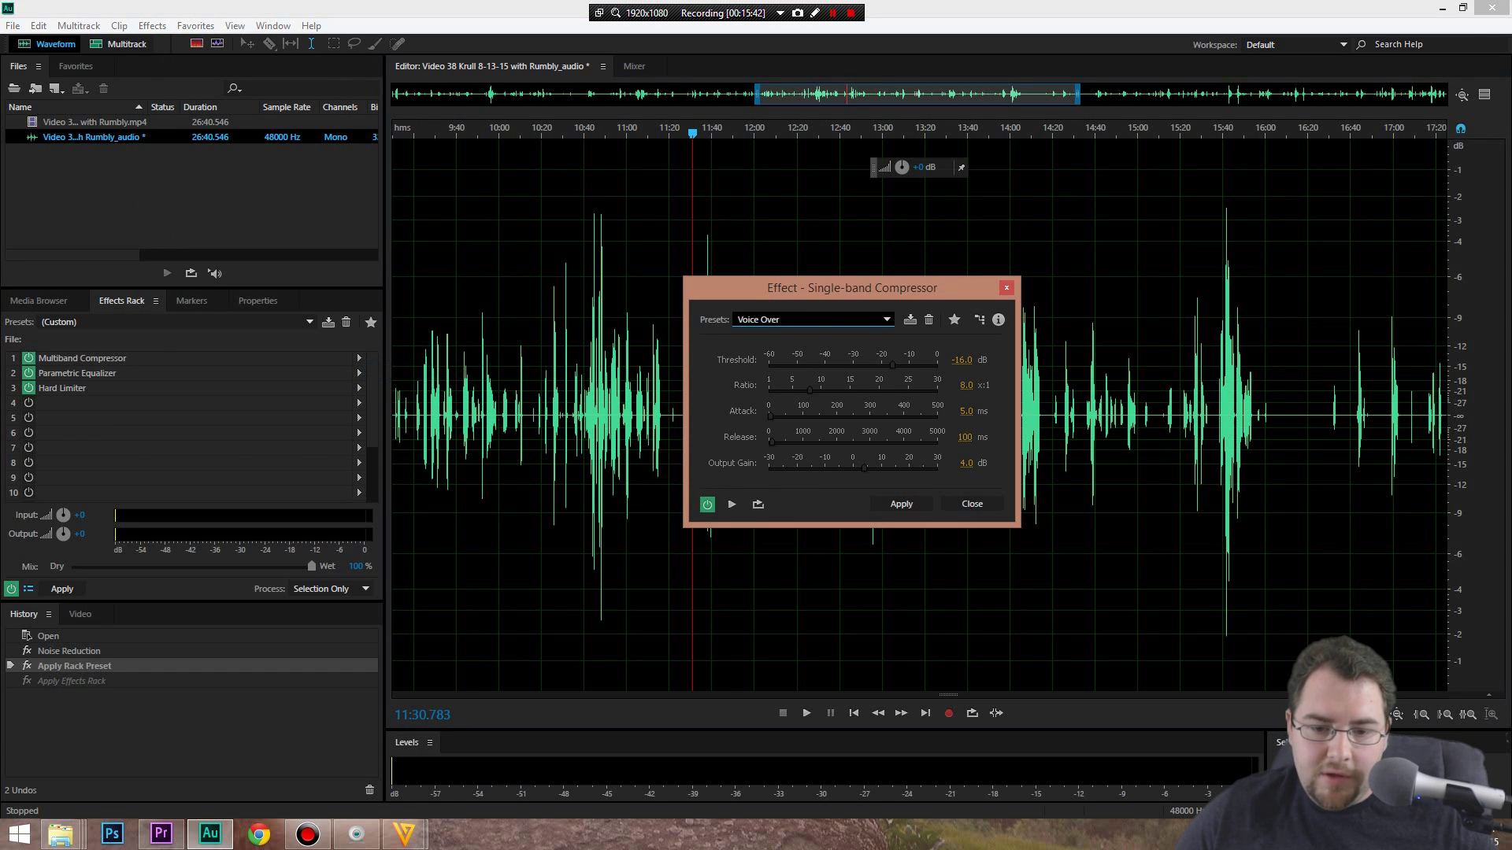
click(900, 504)
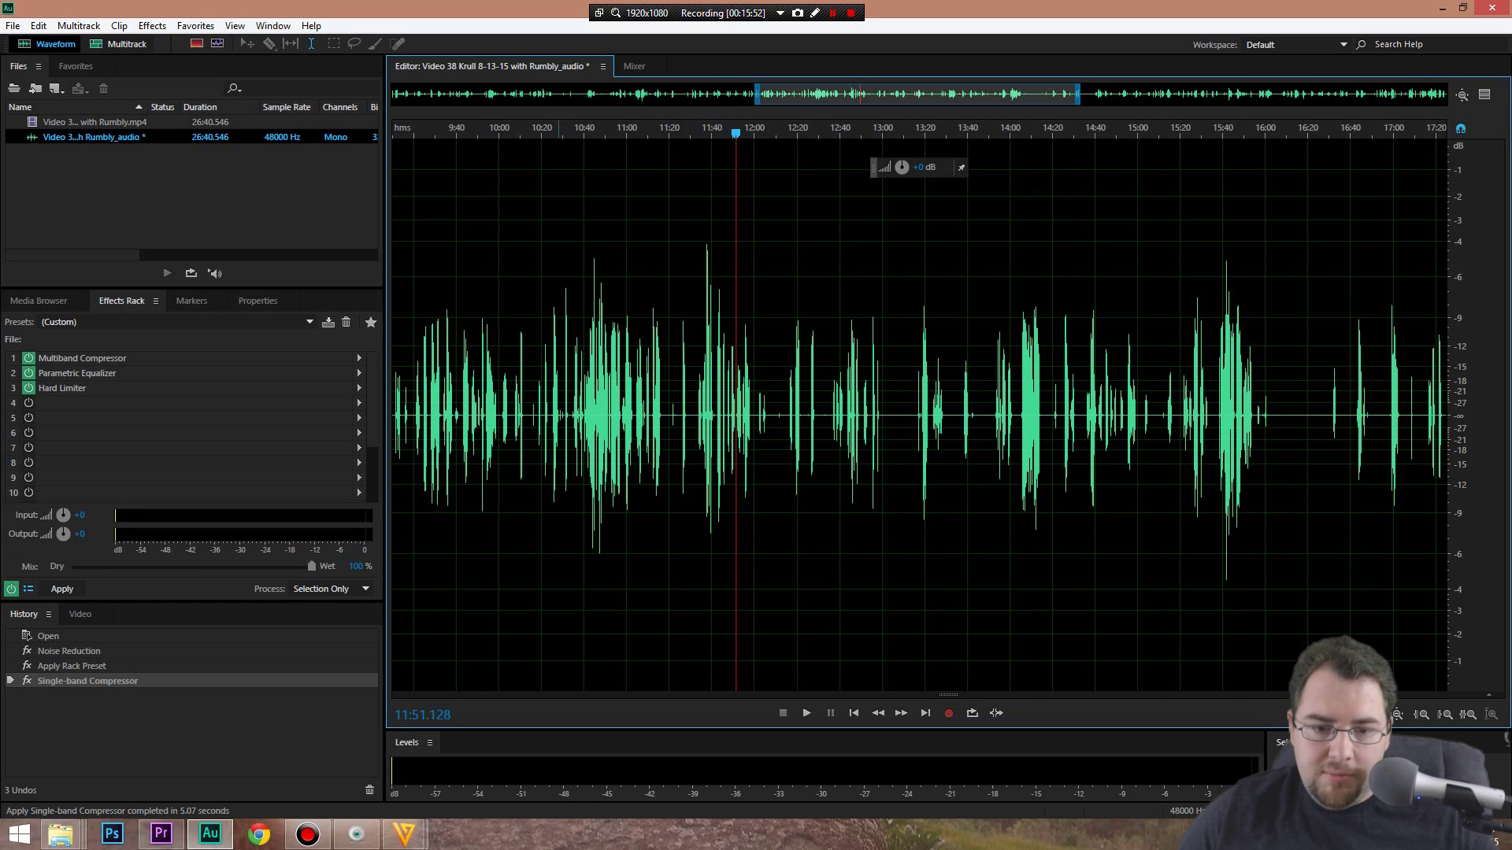
Play the compressed audio from about 10:35 and from about 2:27 to judge the voice
click(575, 131)
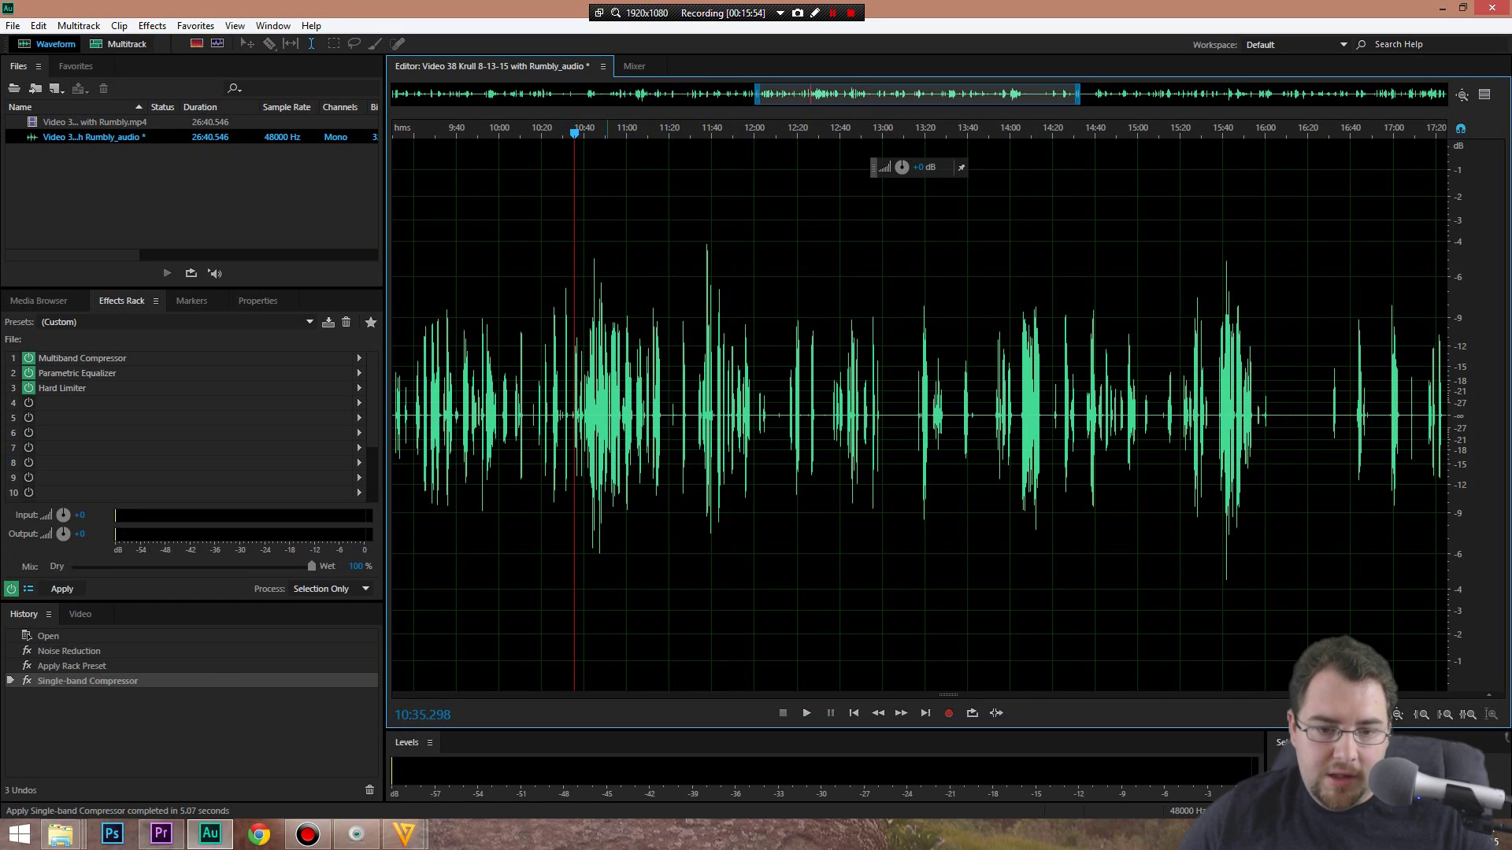
key(space)
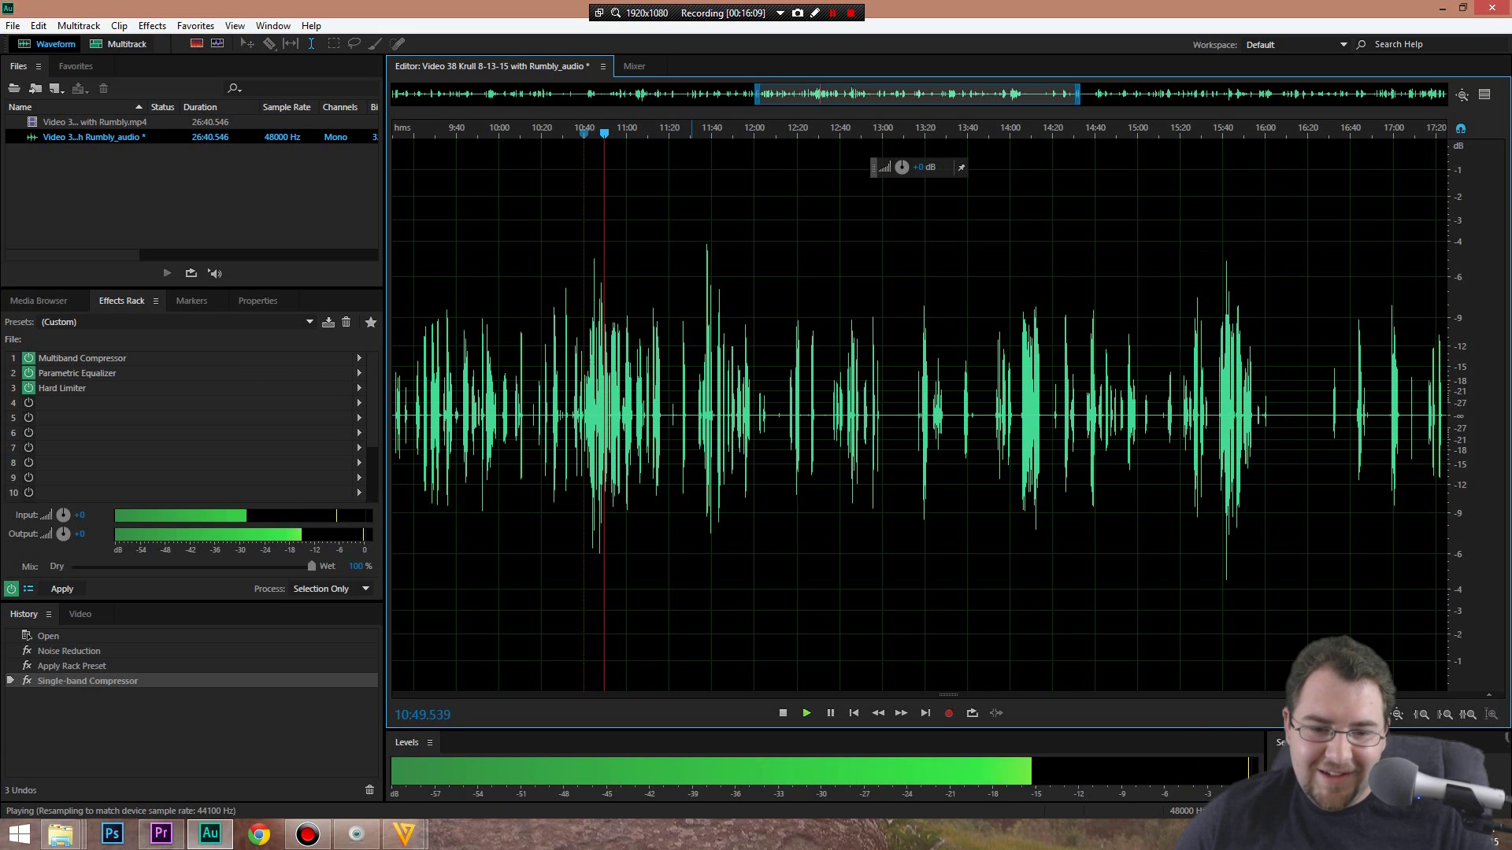
key(space)
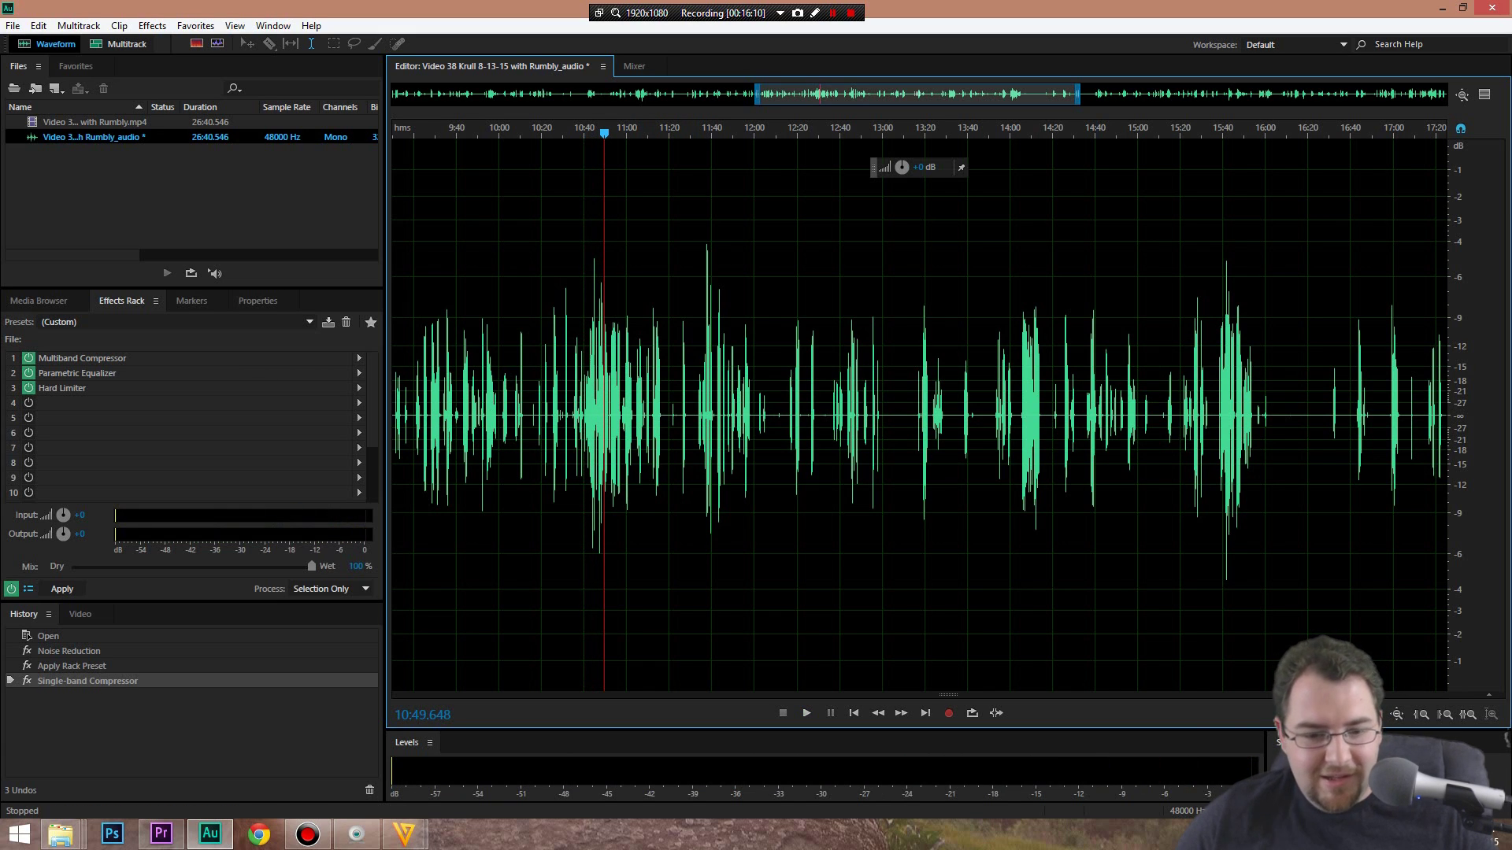
click(528, 130)
scroll(920, 410, left, 10)
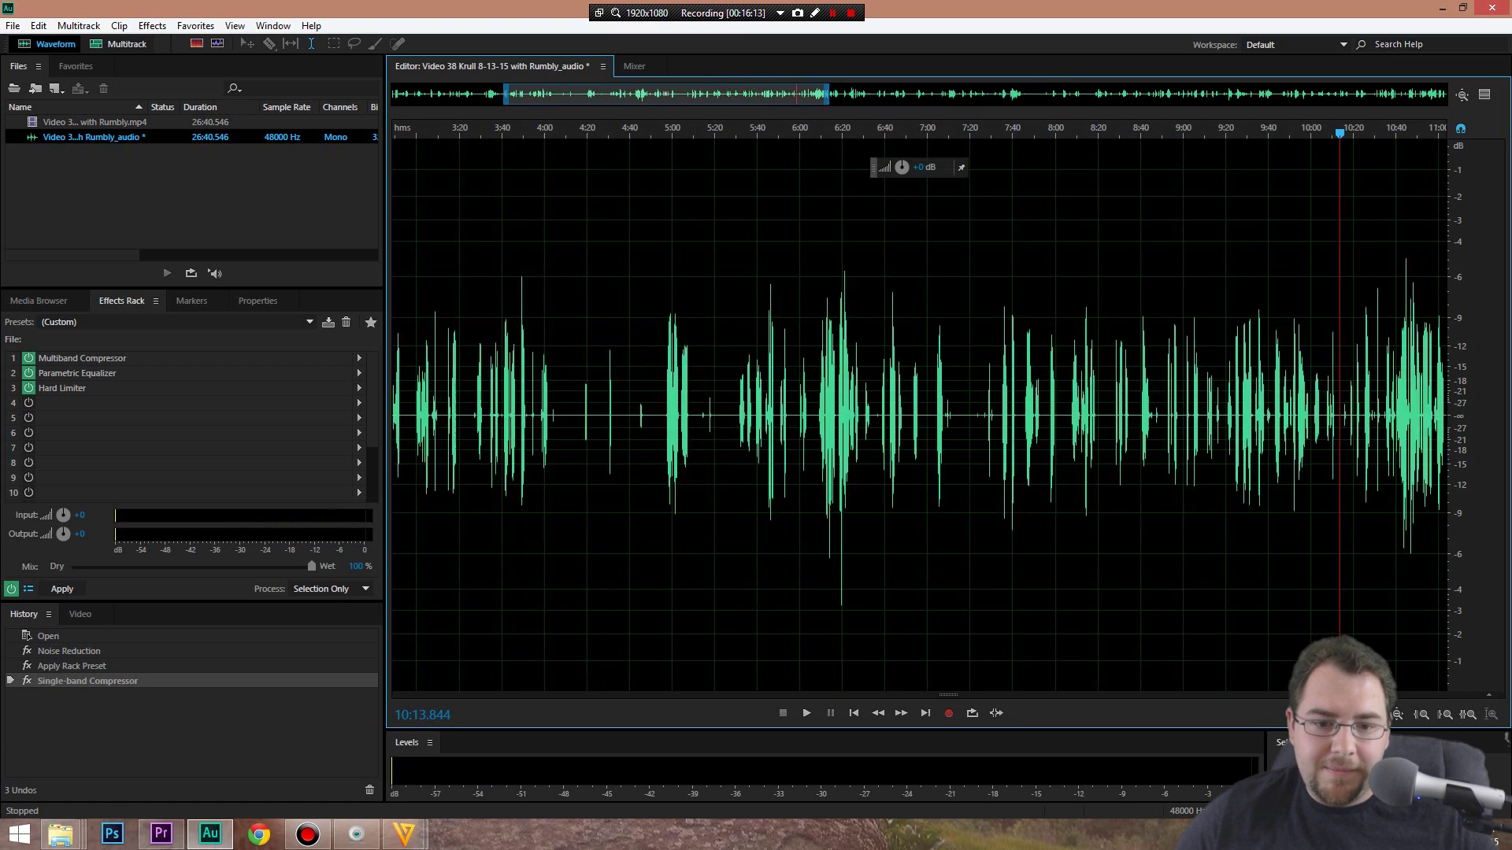
click(705, 130)
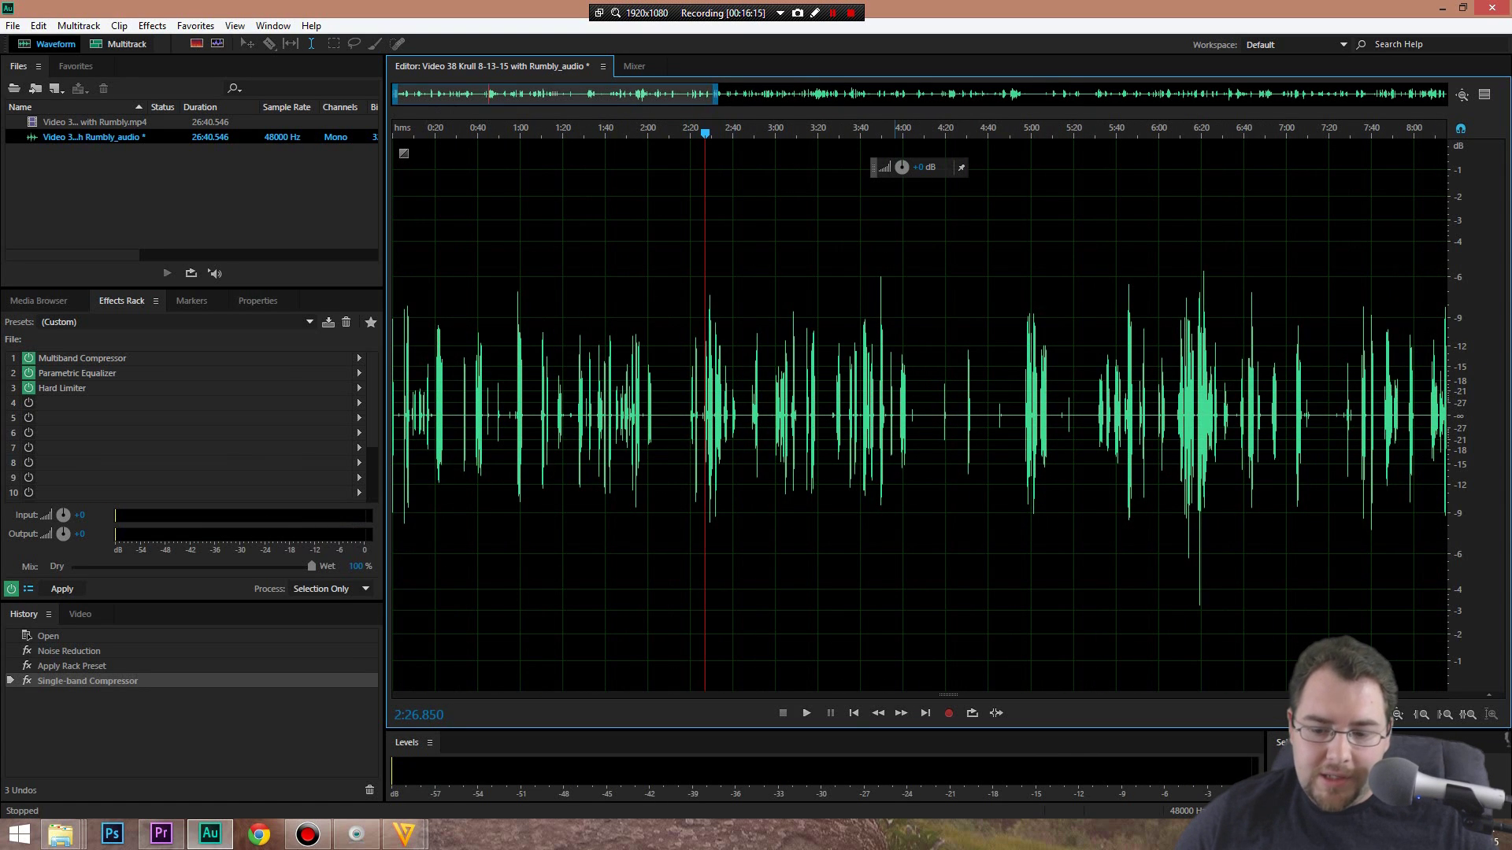
key(space)
key(space)
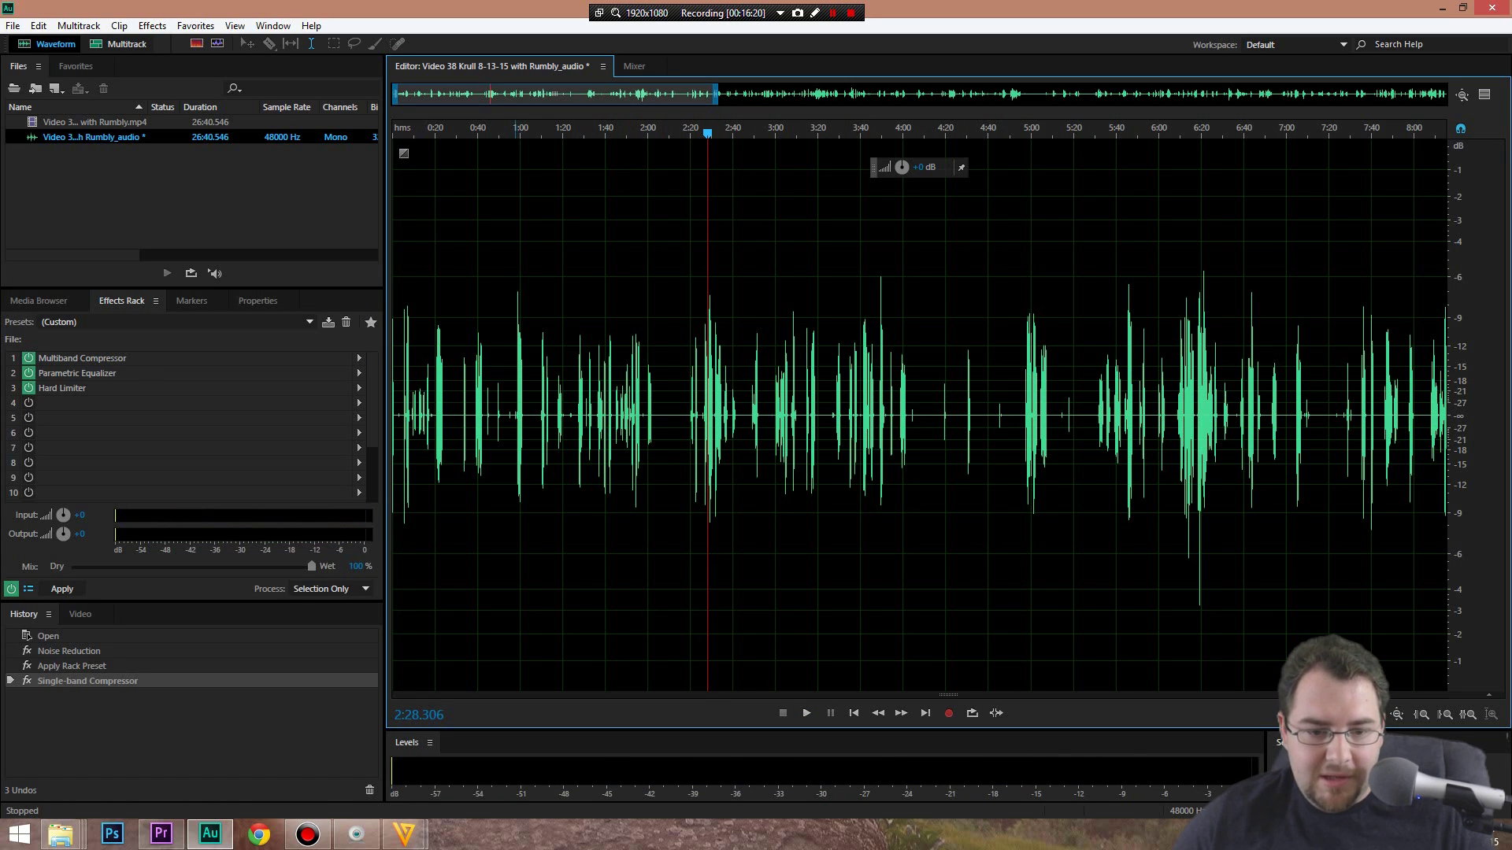
Play earlier passages of the compressed audio from about 1:28 and around 0:35 to 0:40 to check the voice
click(580, 129)
key(space)
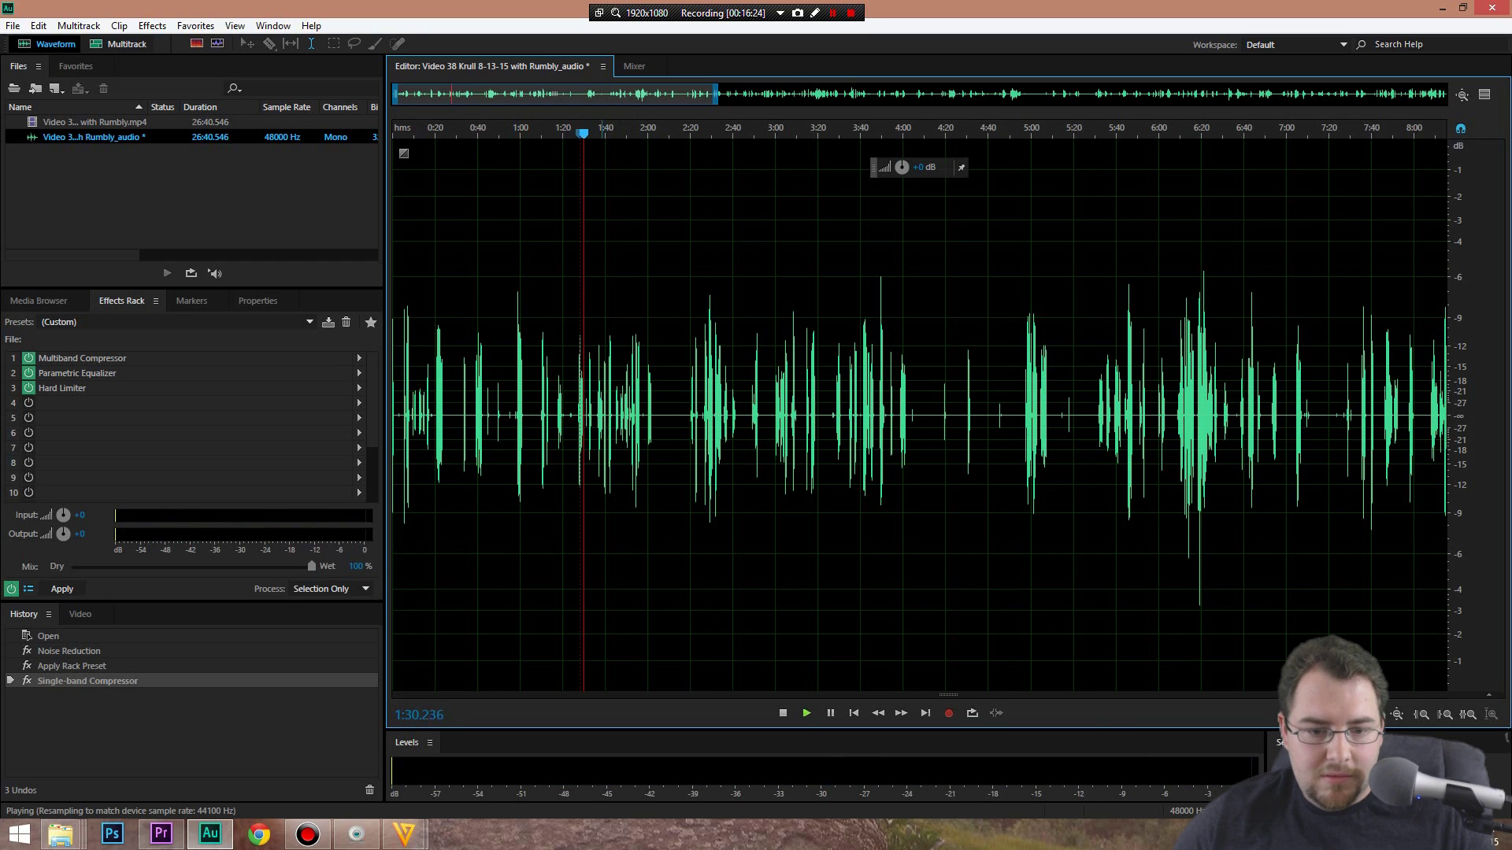
click(520, 130)
click(467, 130)
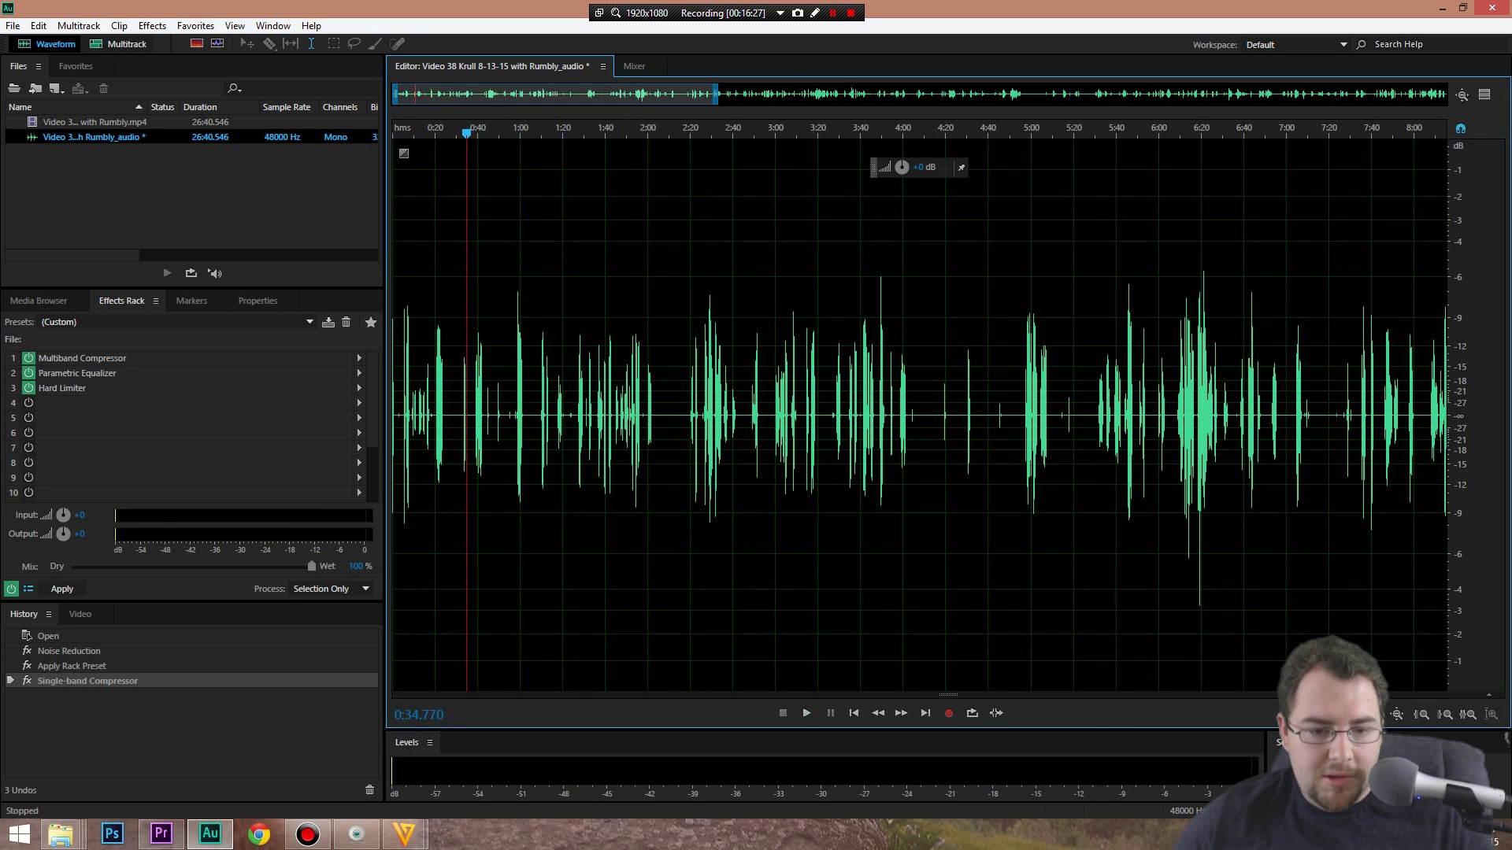
key(space)
click(478, 130)
click(473, 130)
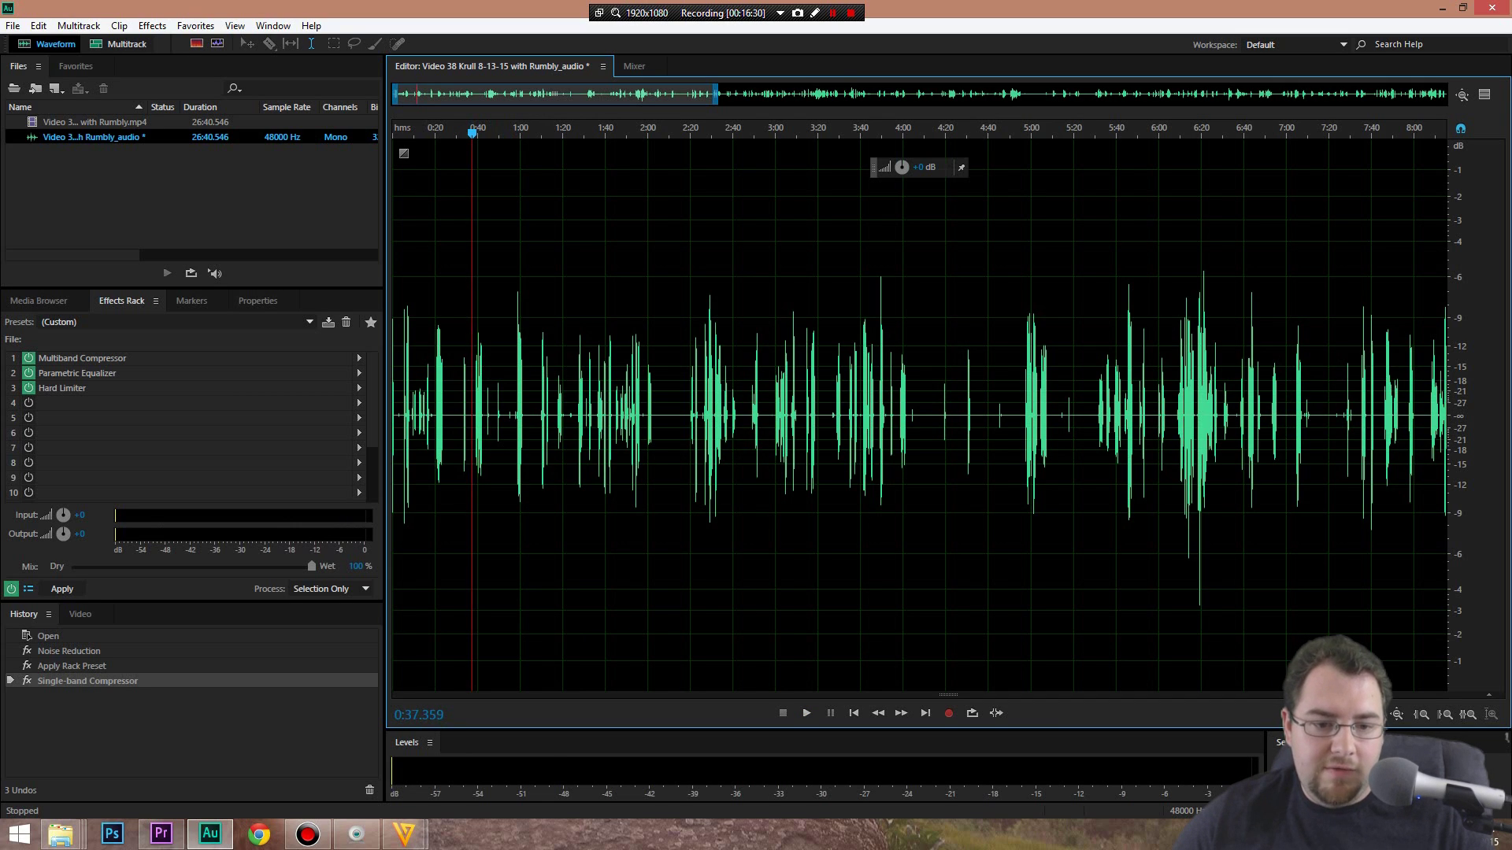
key(space)
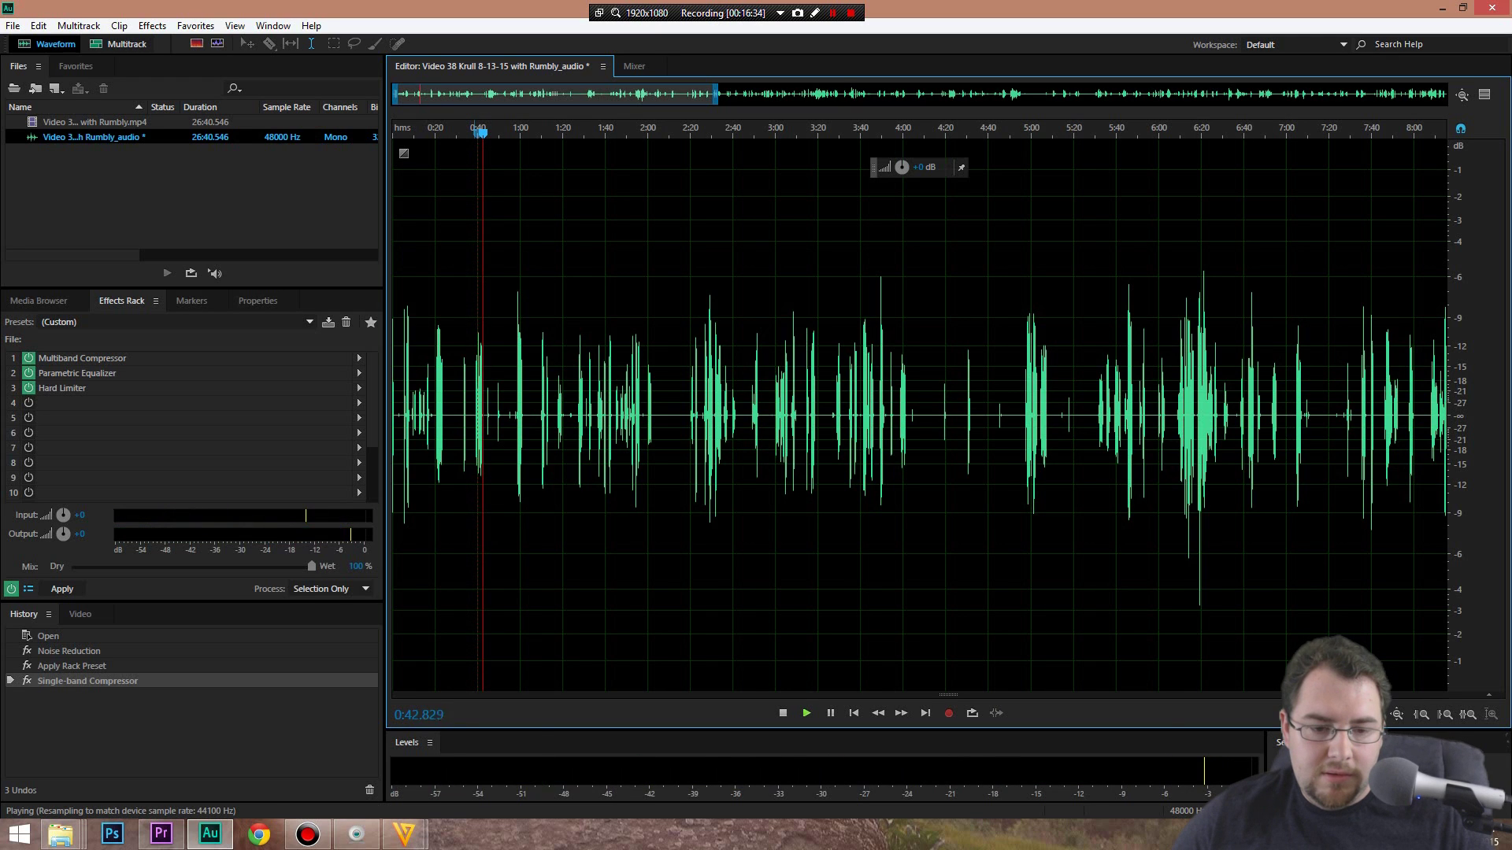
key(space)
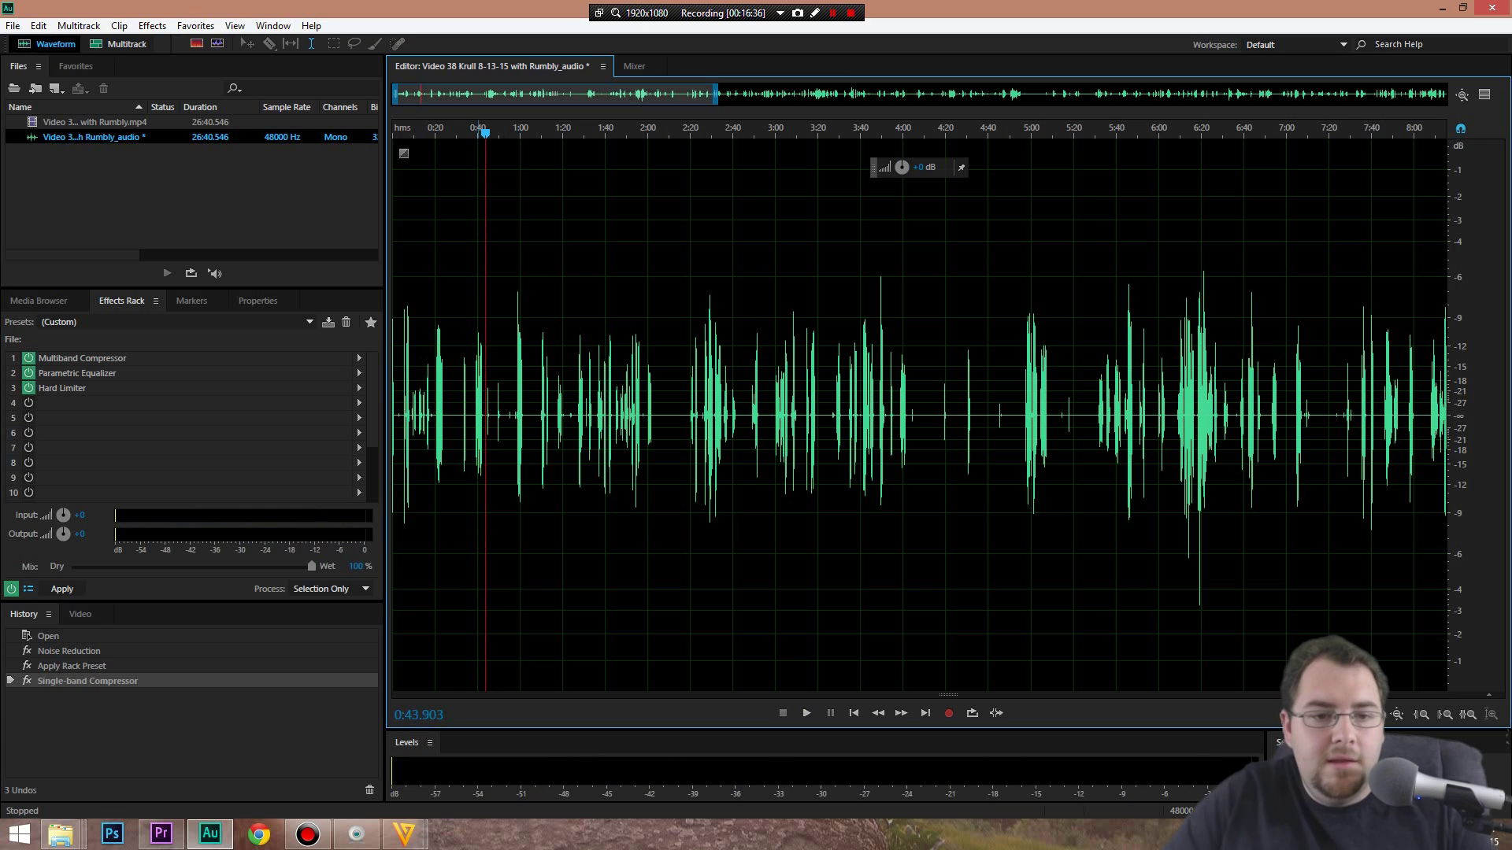
key(alt+f)
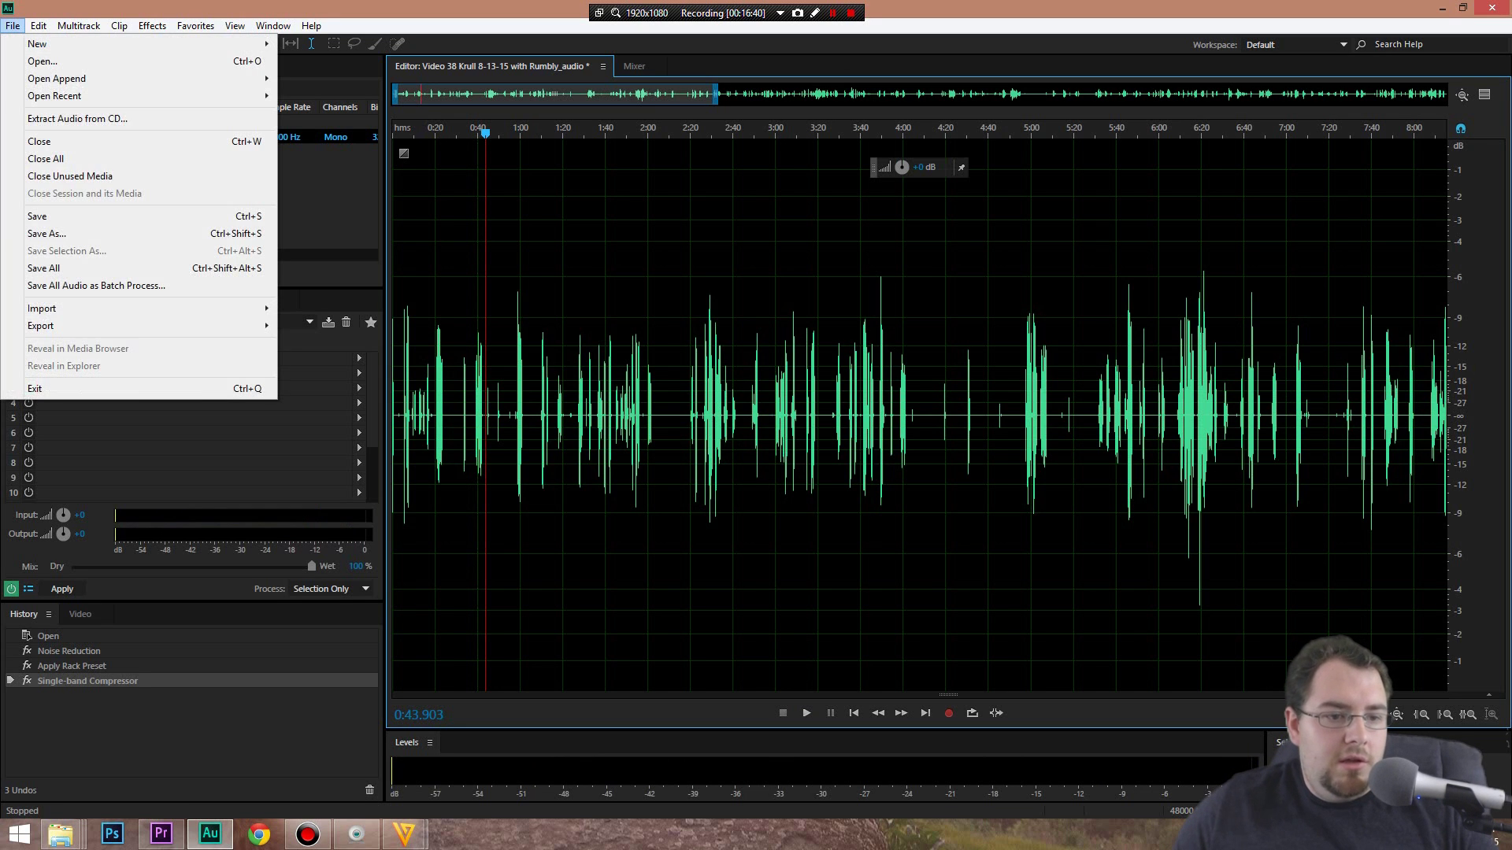
key(a)
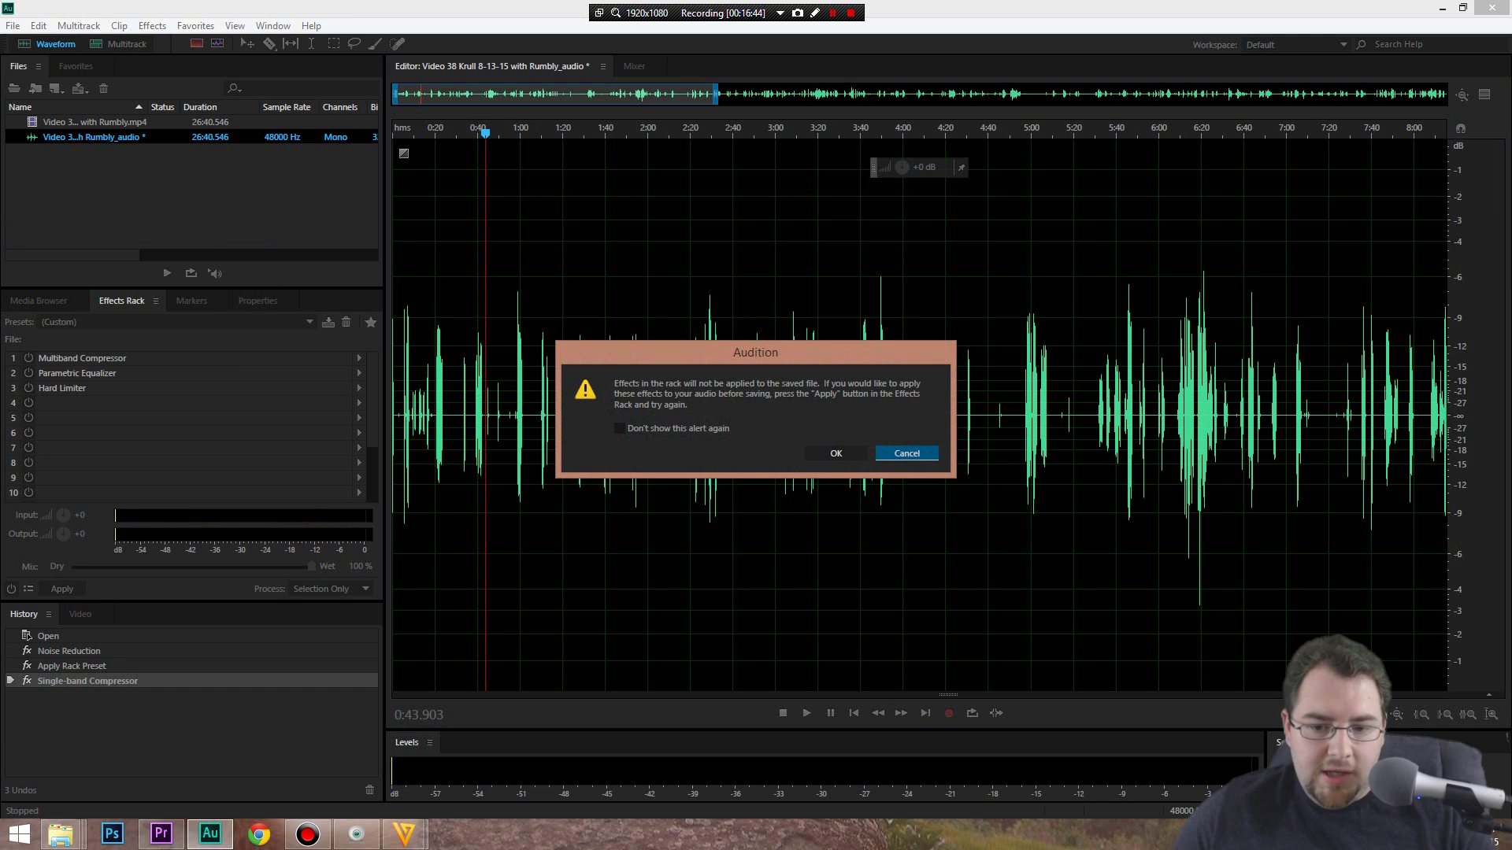
key(Escape)
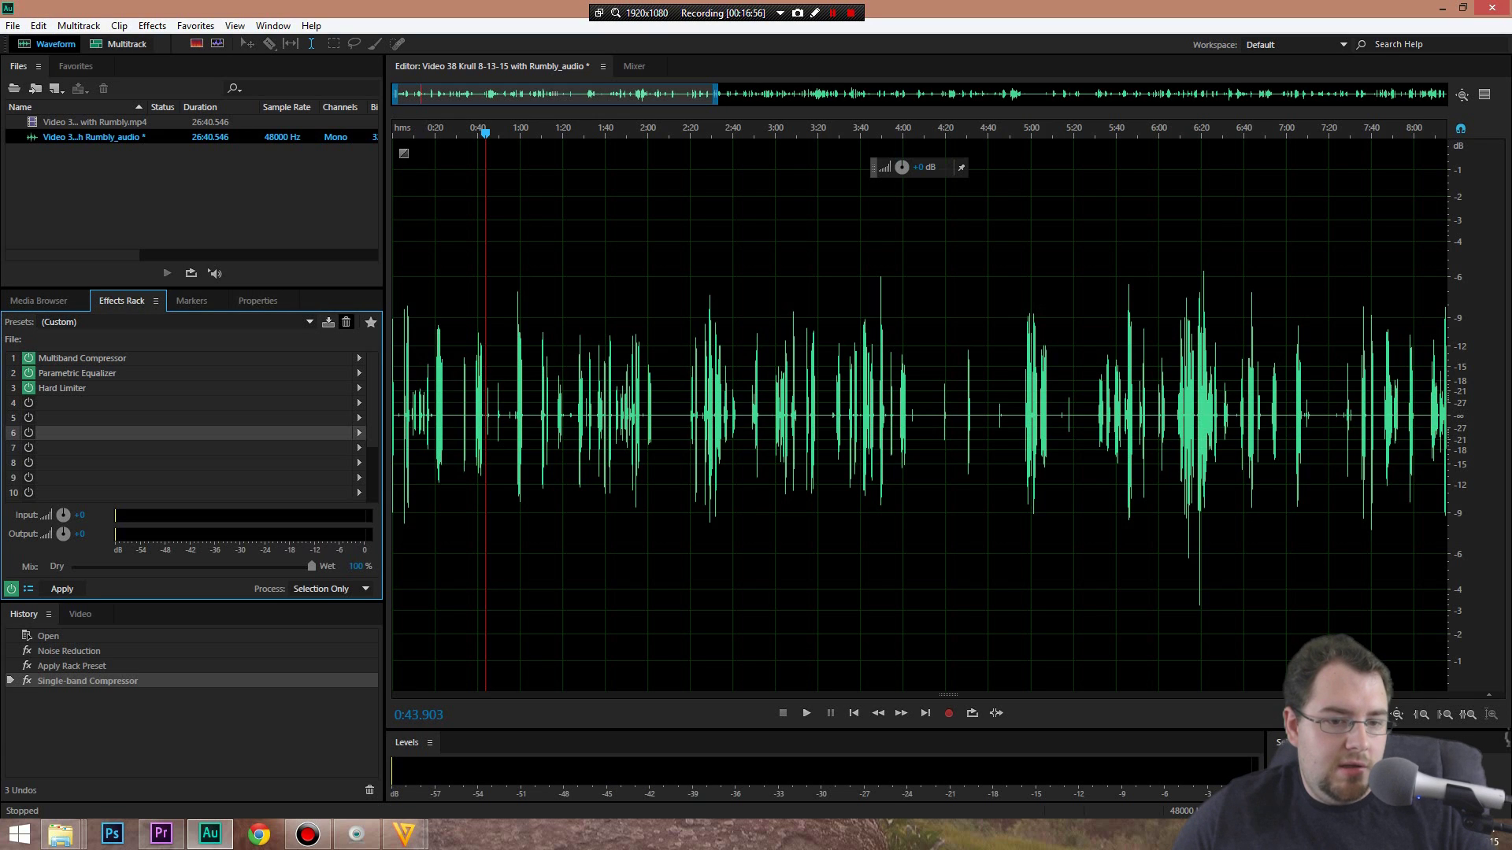
Try to delete the custom rack preset, and switch off the effects rack with its input and output controls hidden
click(346, 322)
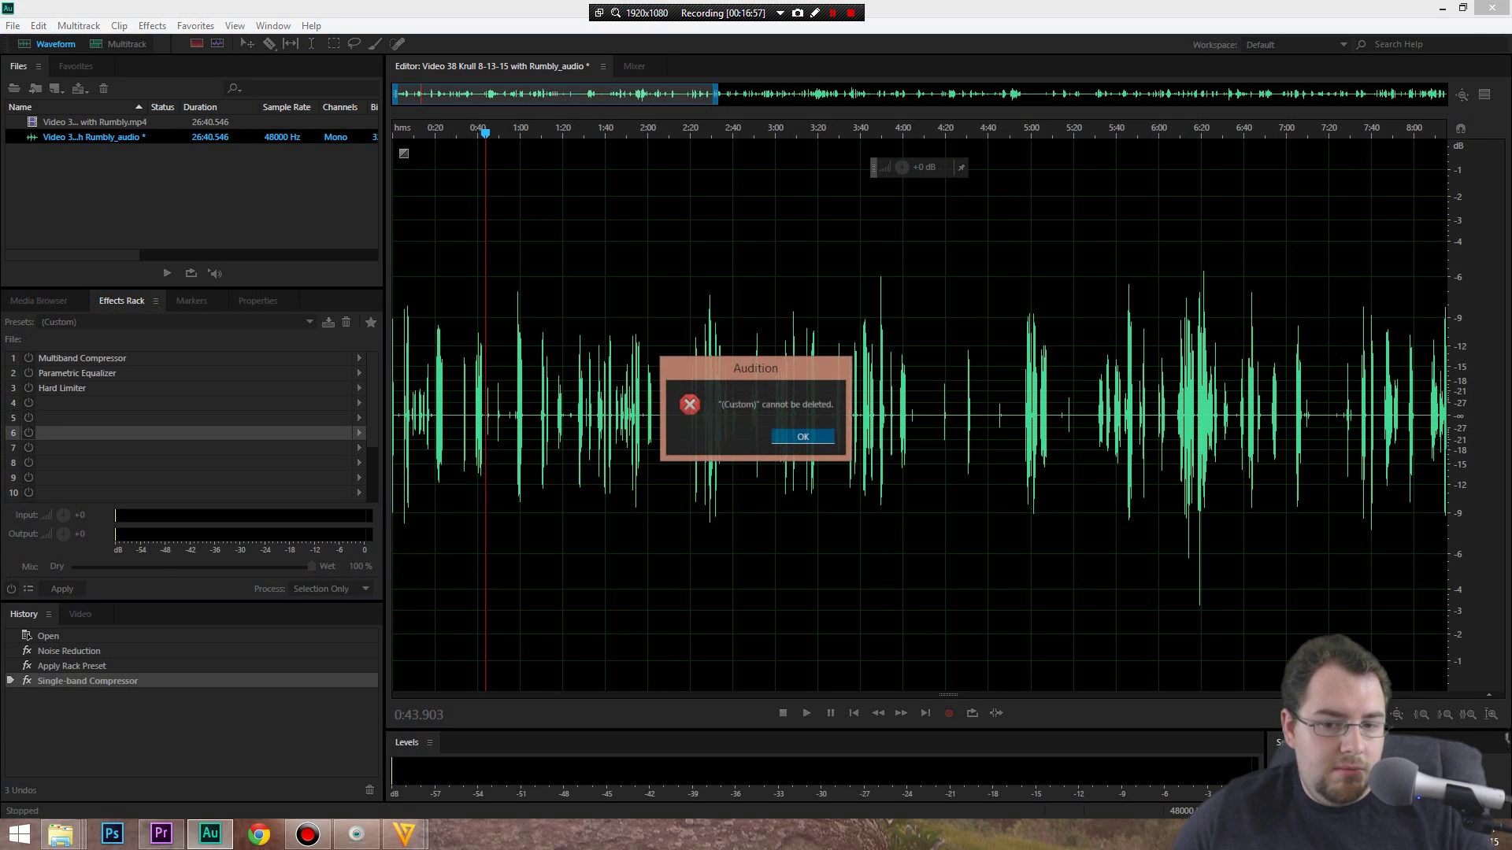
key(Return)
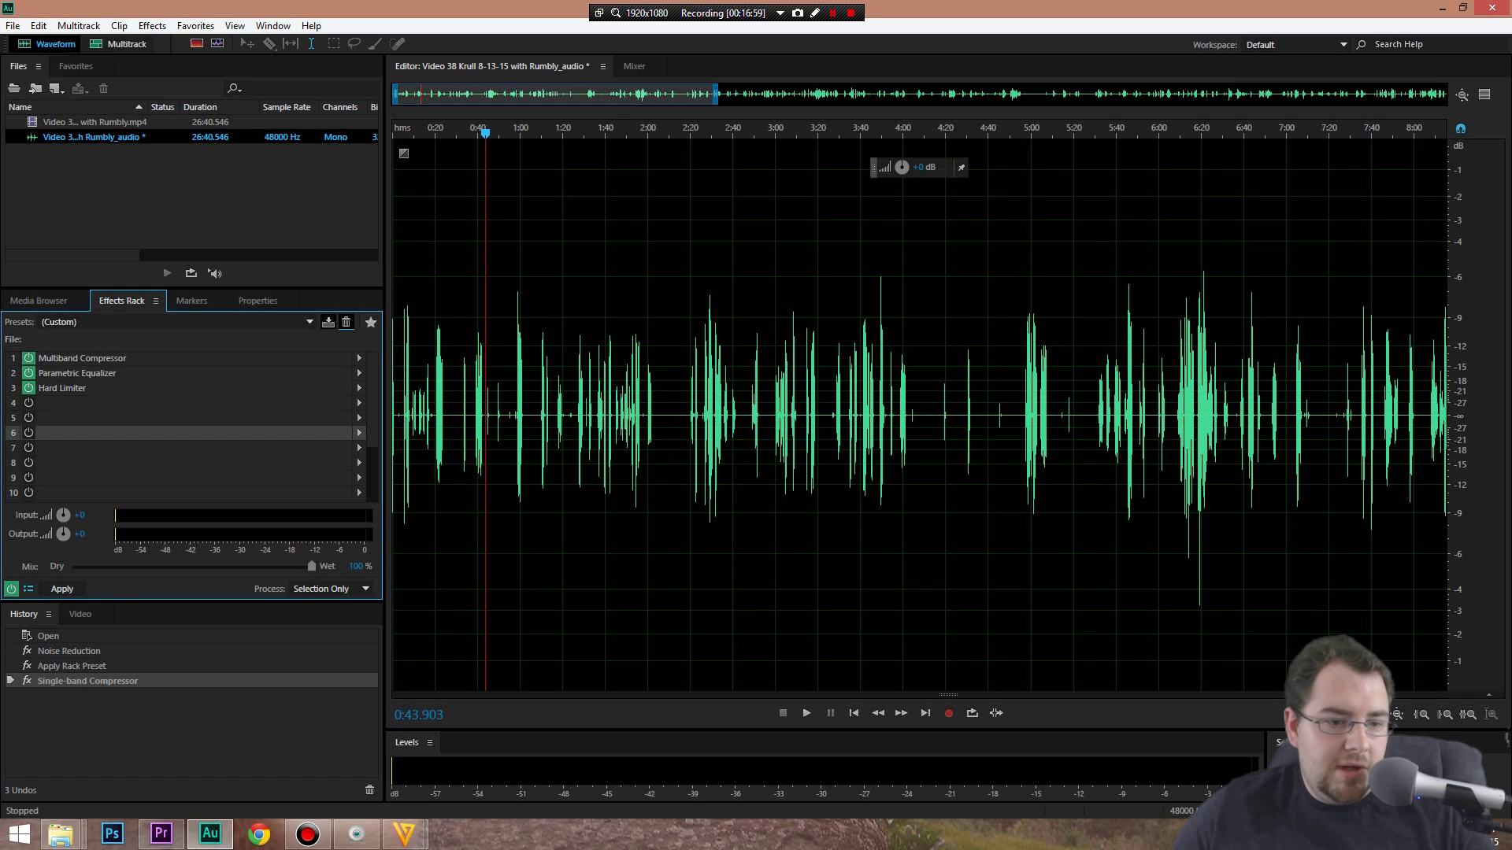
key(alt+8)
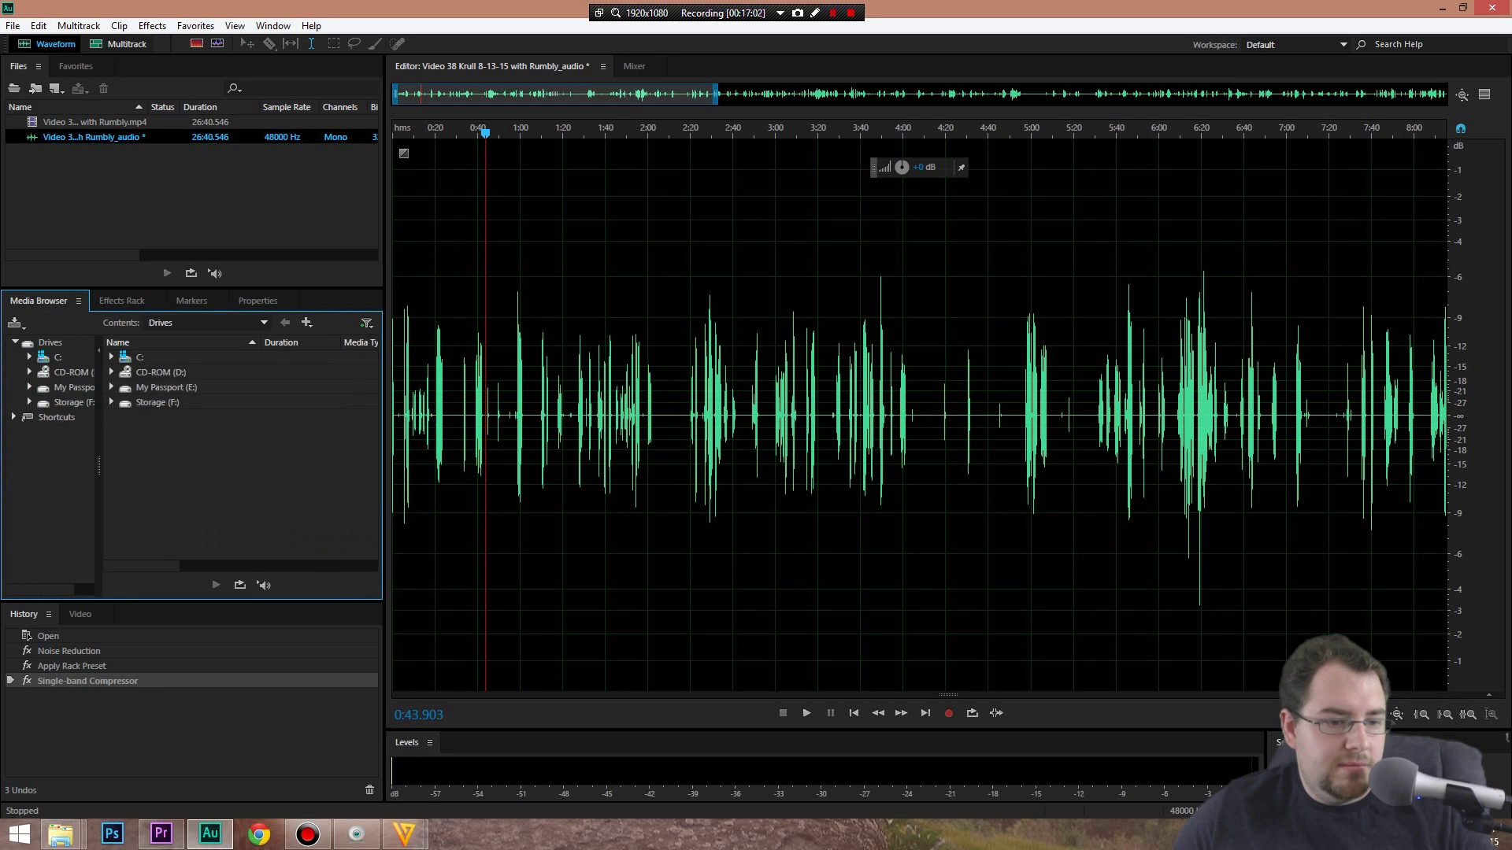
key(alt+0)
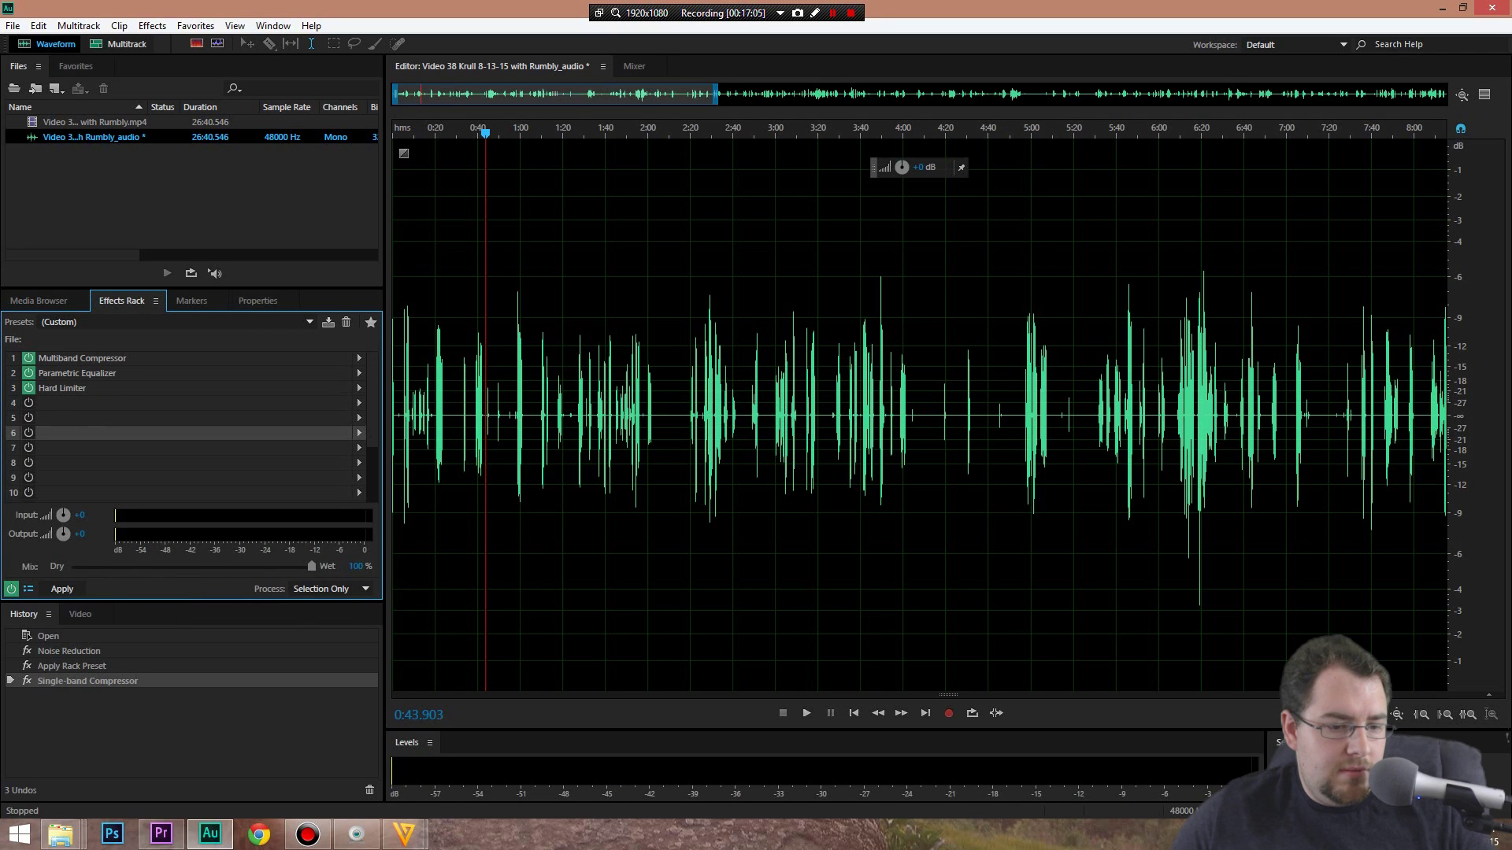
click(12, 589)
click(29, 589)
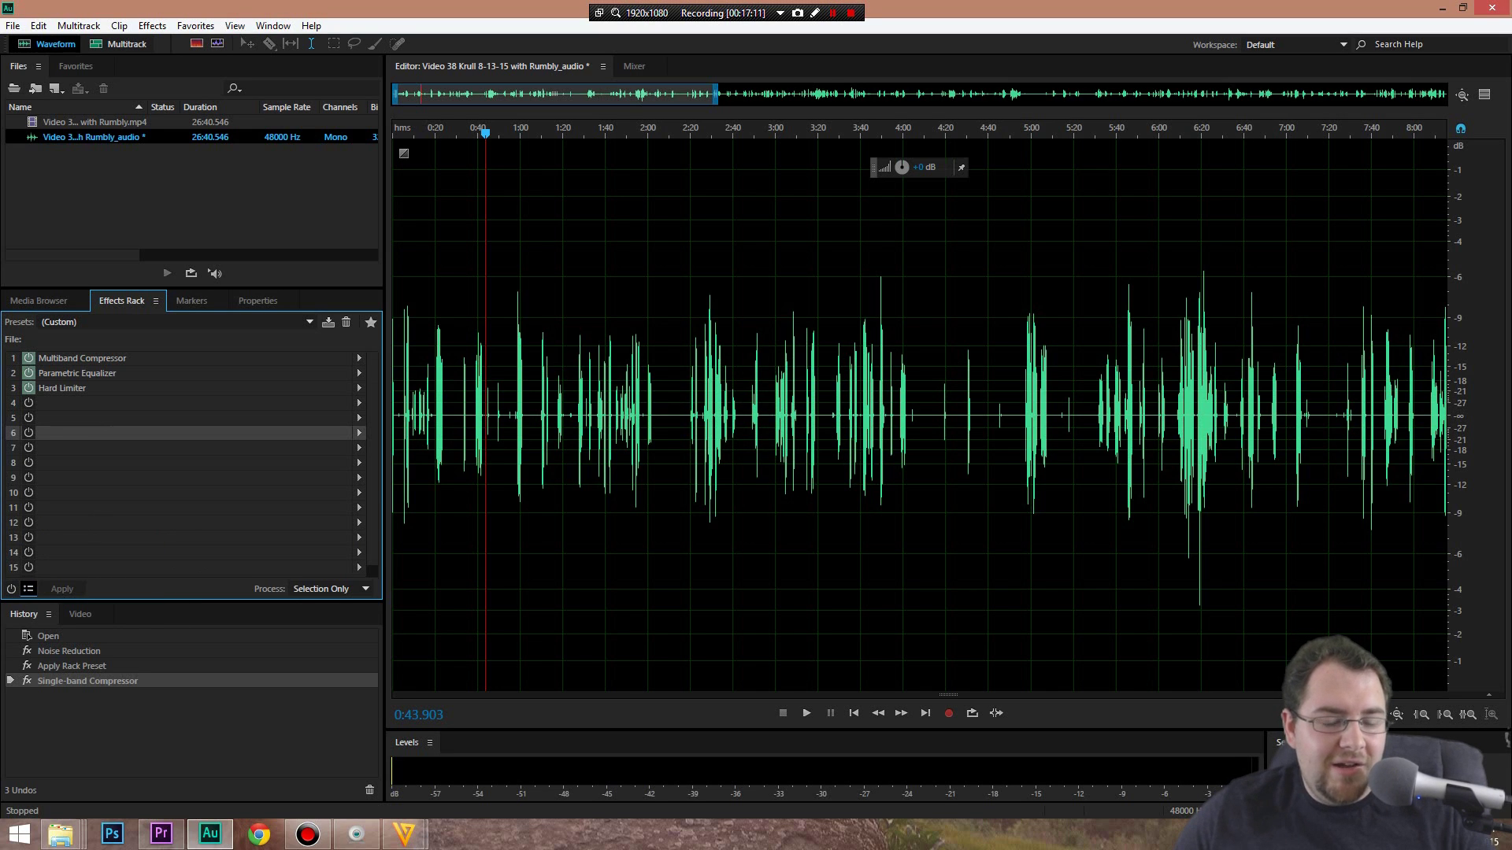
Undo the Single-band Compressor and the applied rack preset, returning the audio to its Noise Reduction state
click(477, 394)
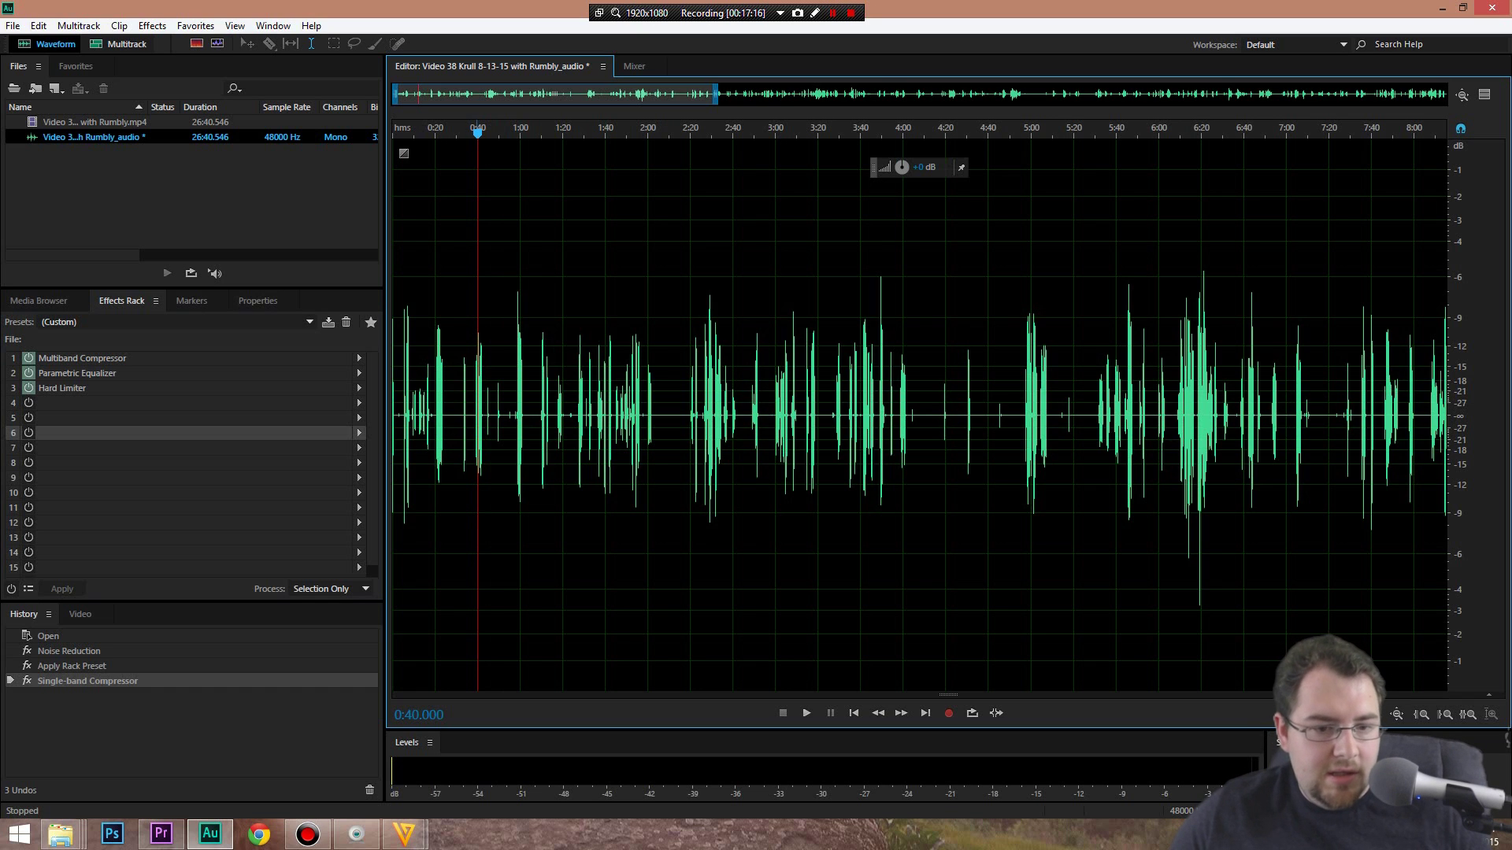
key(ctrl+z)
key(ctrl+z)
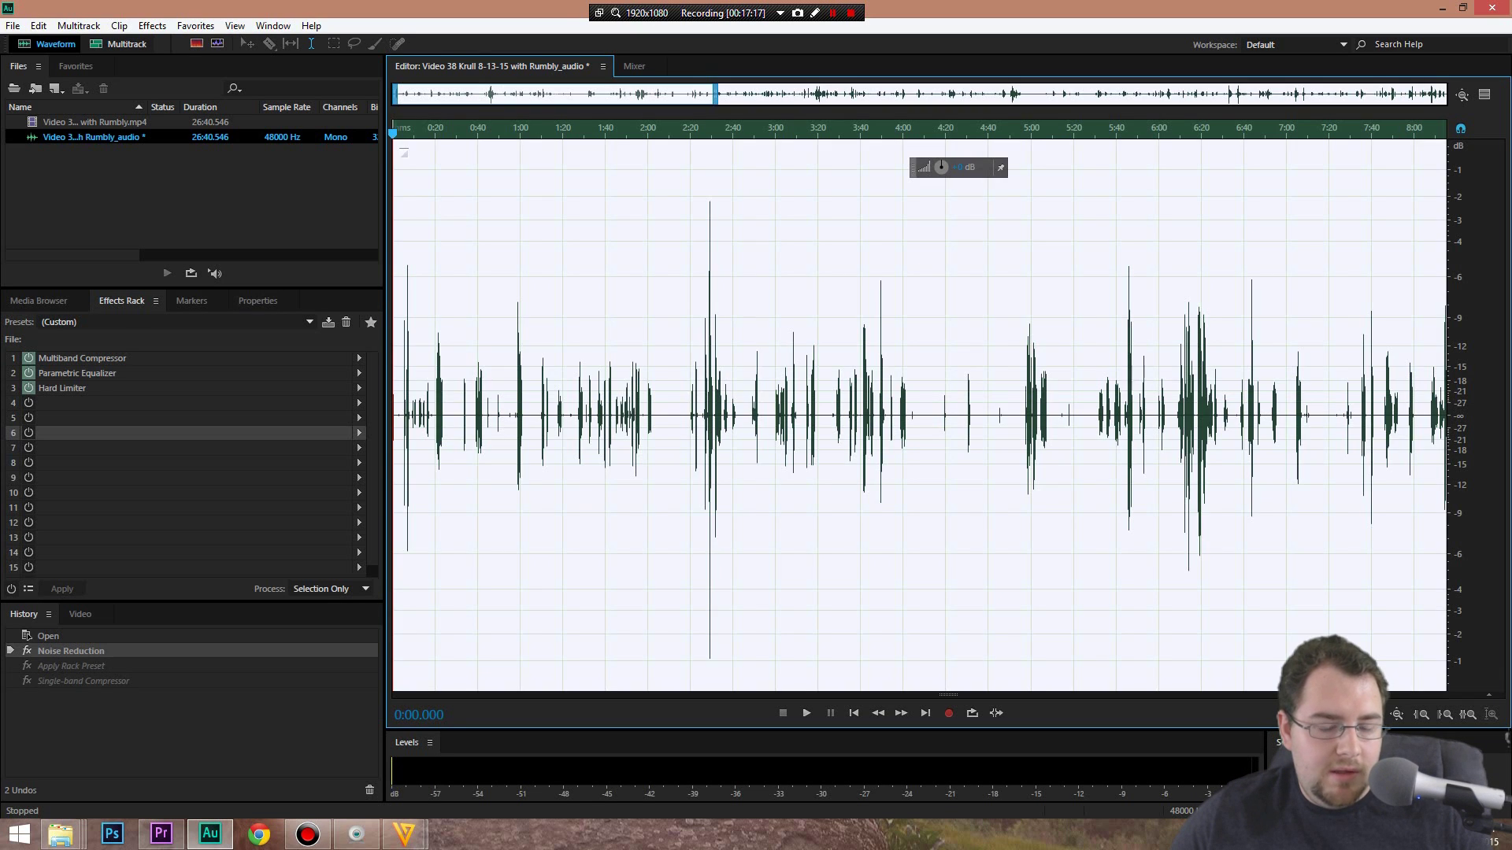
click(502, 393)
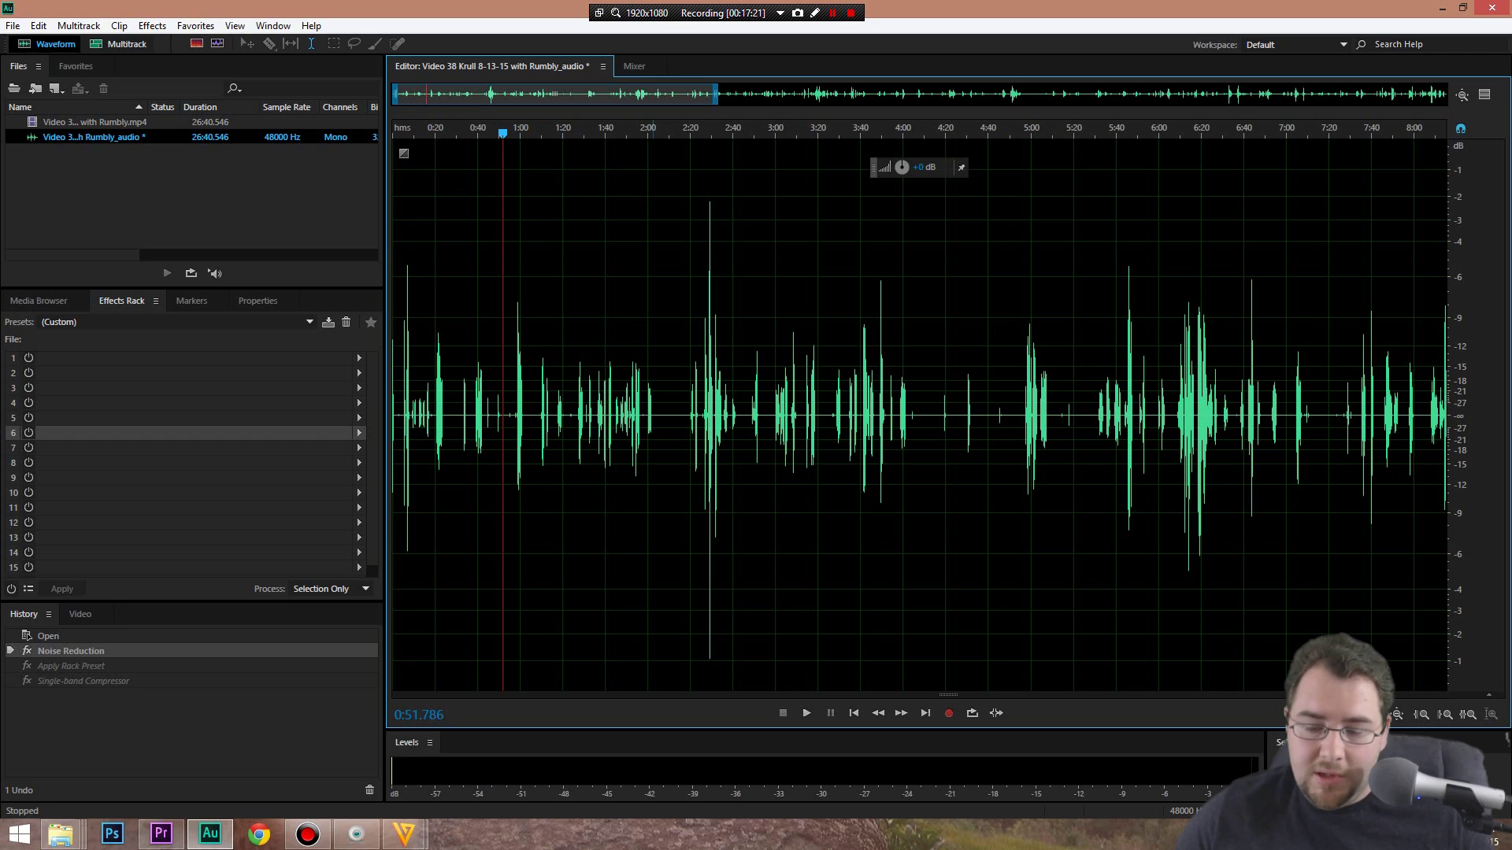
Apply the Single-band Compressor with the Voice Over preset, −16 dB threshold and ratio 8, to the noise-reduced audio
click(152, 25)
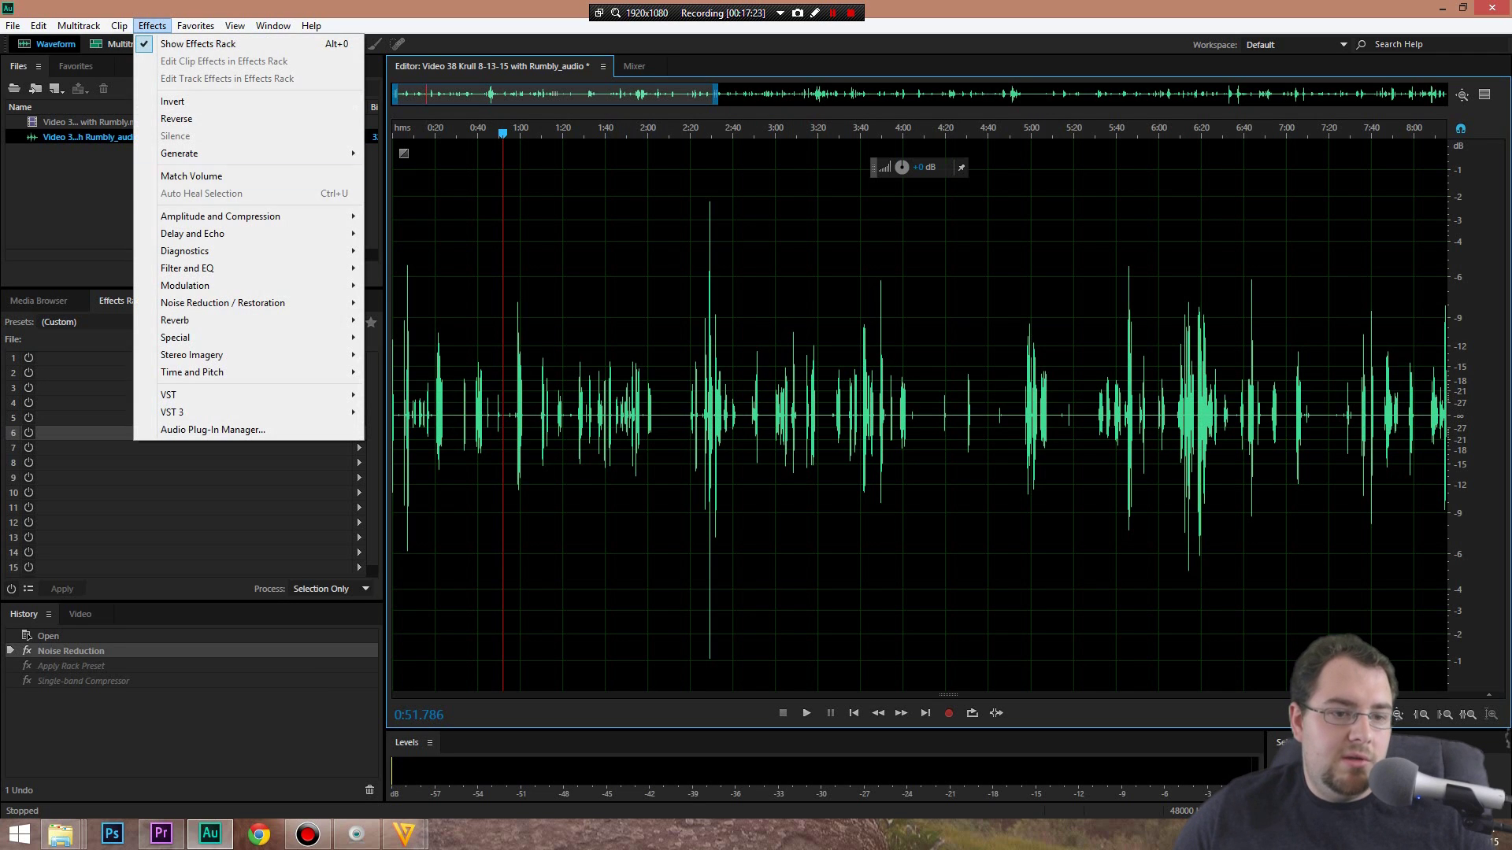
mouse_move(189, 285)
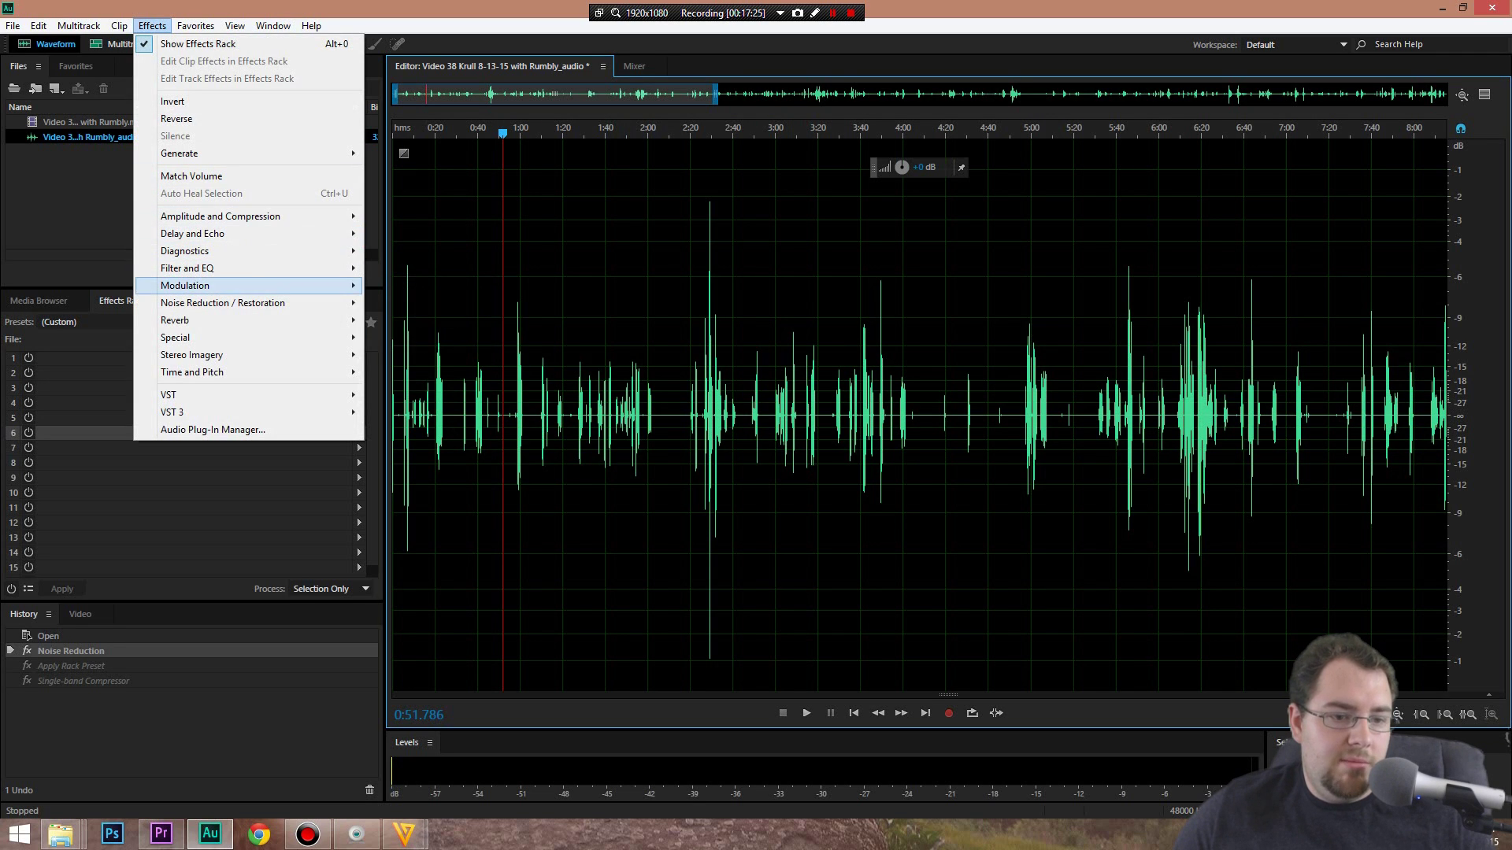
mouse_move(228, 302)
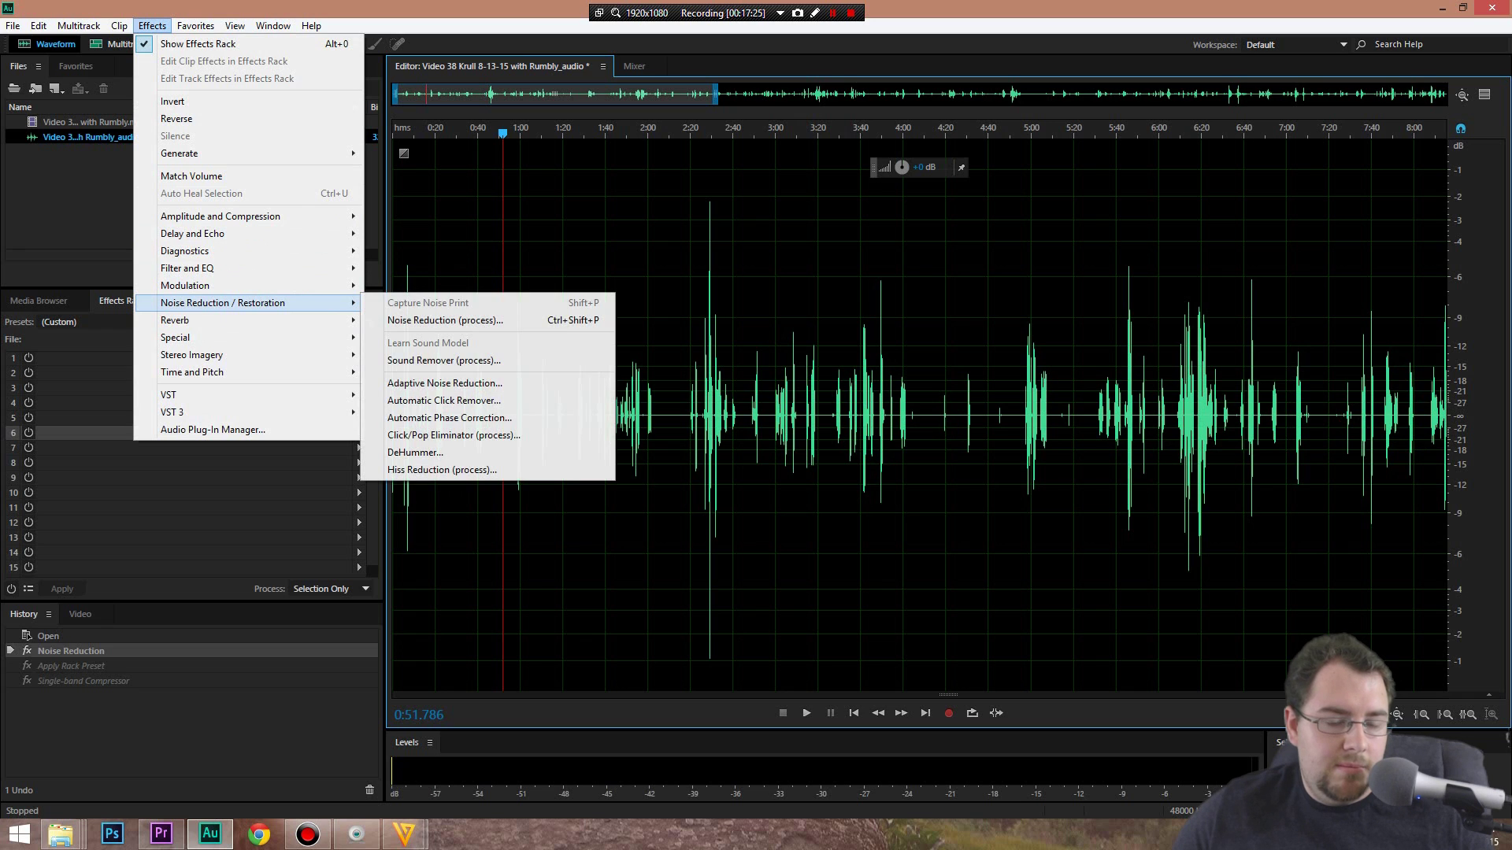
mouse_move(220, 215)
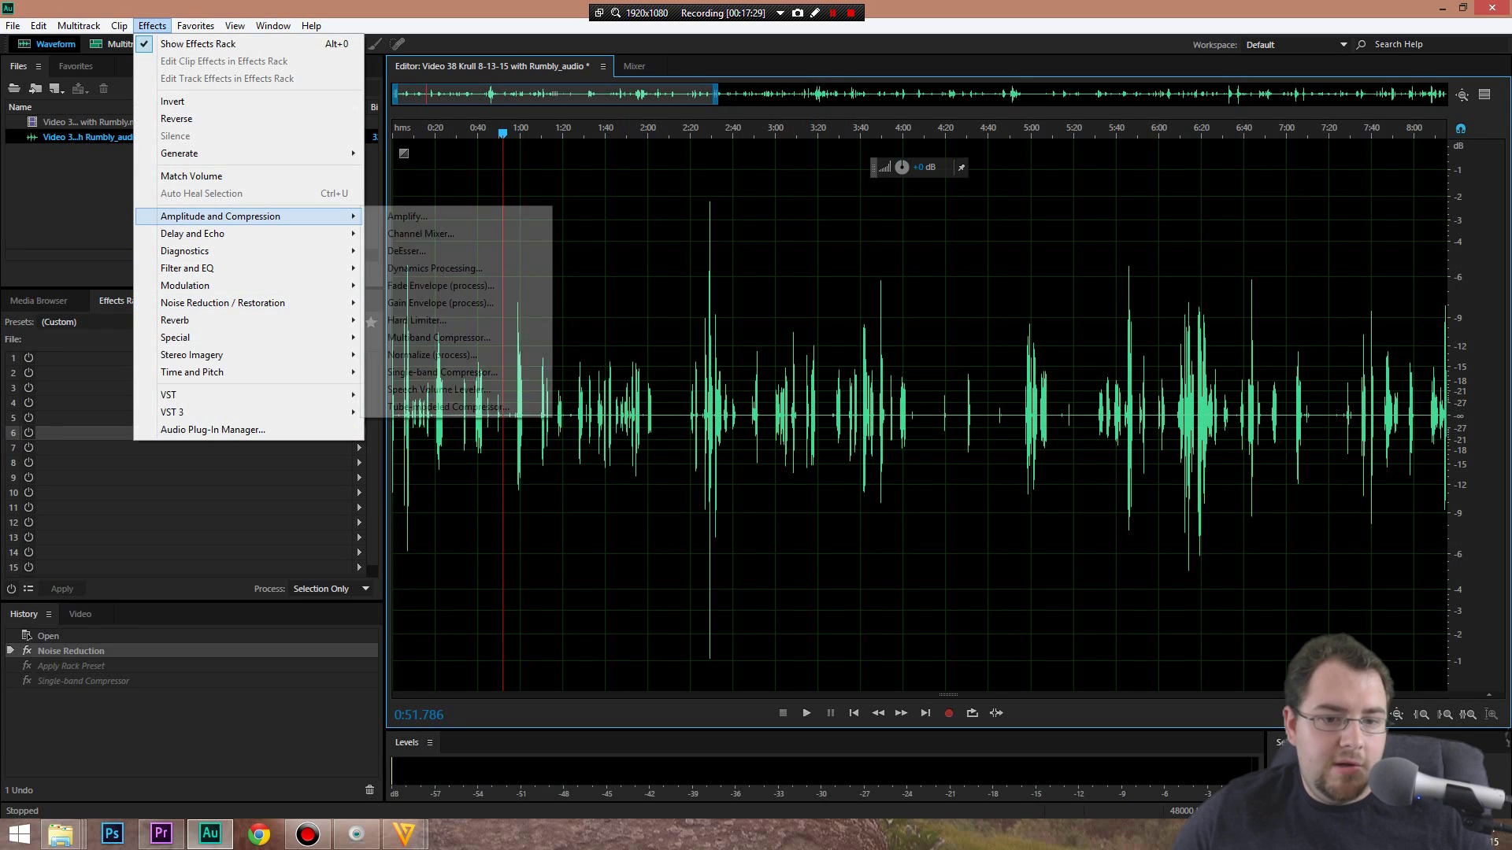
click(441, 373)
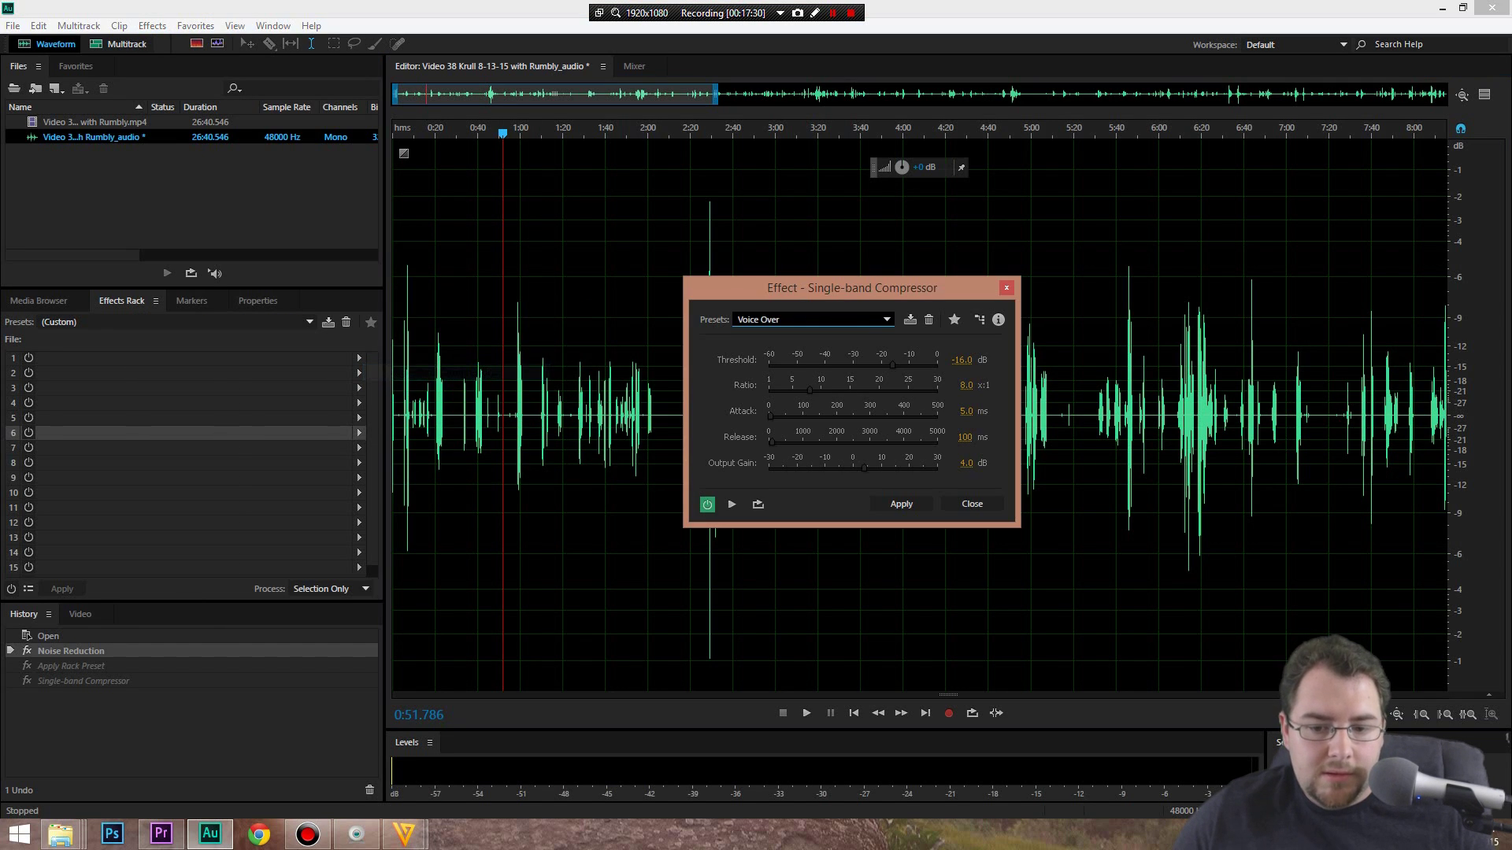
click(900, 504)
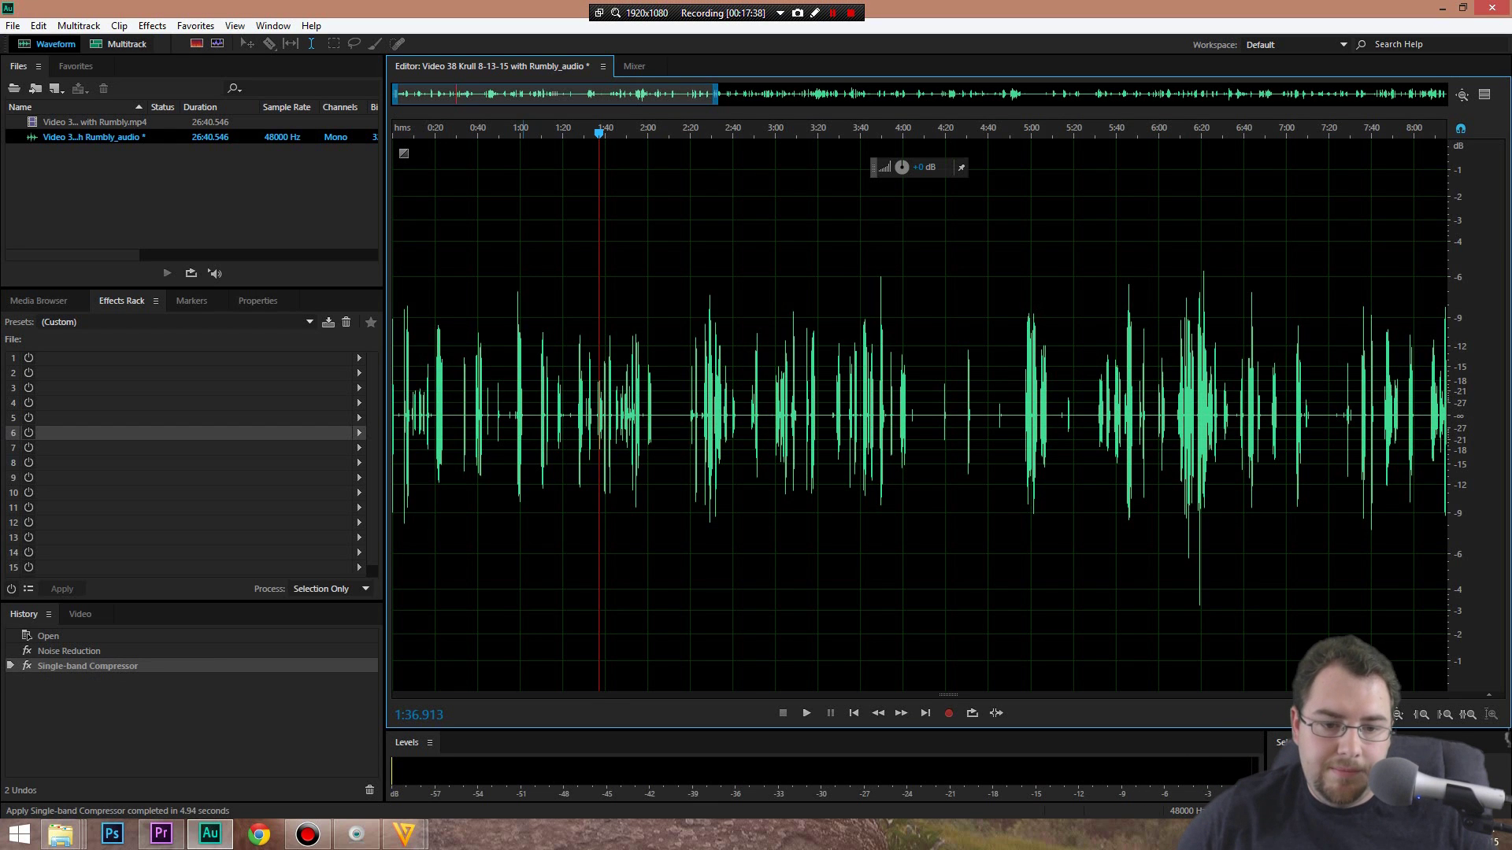
Play the newly compressed audio from about 0:57 and from about 1:27 to check the voice
click(514, 415)
key(space)
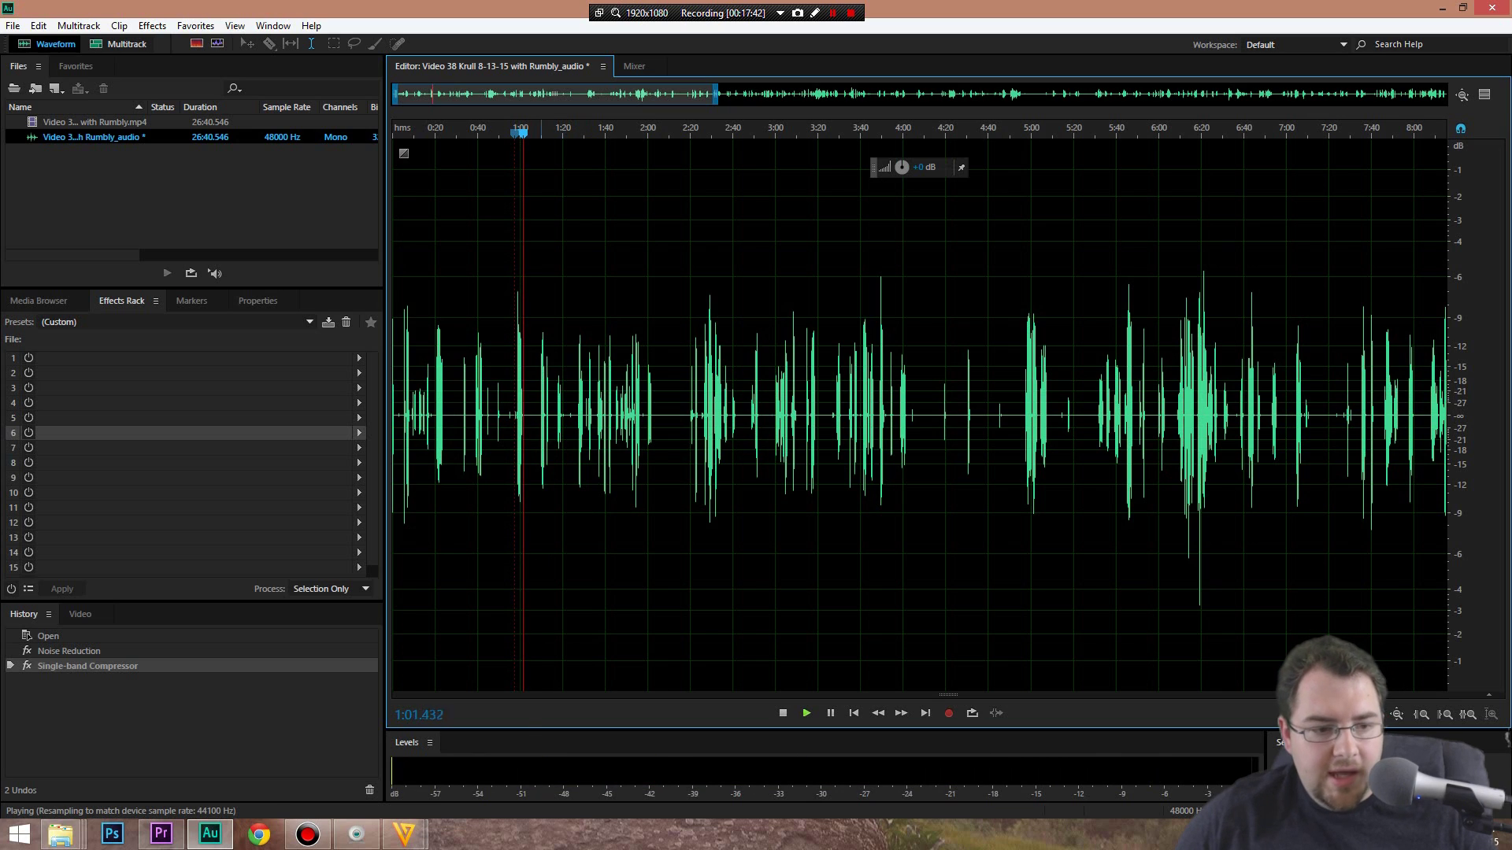
key(space)
click(578, 415)
key(space)
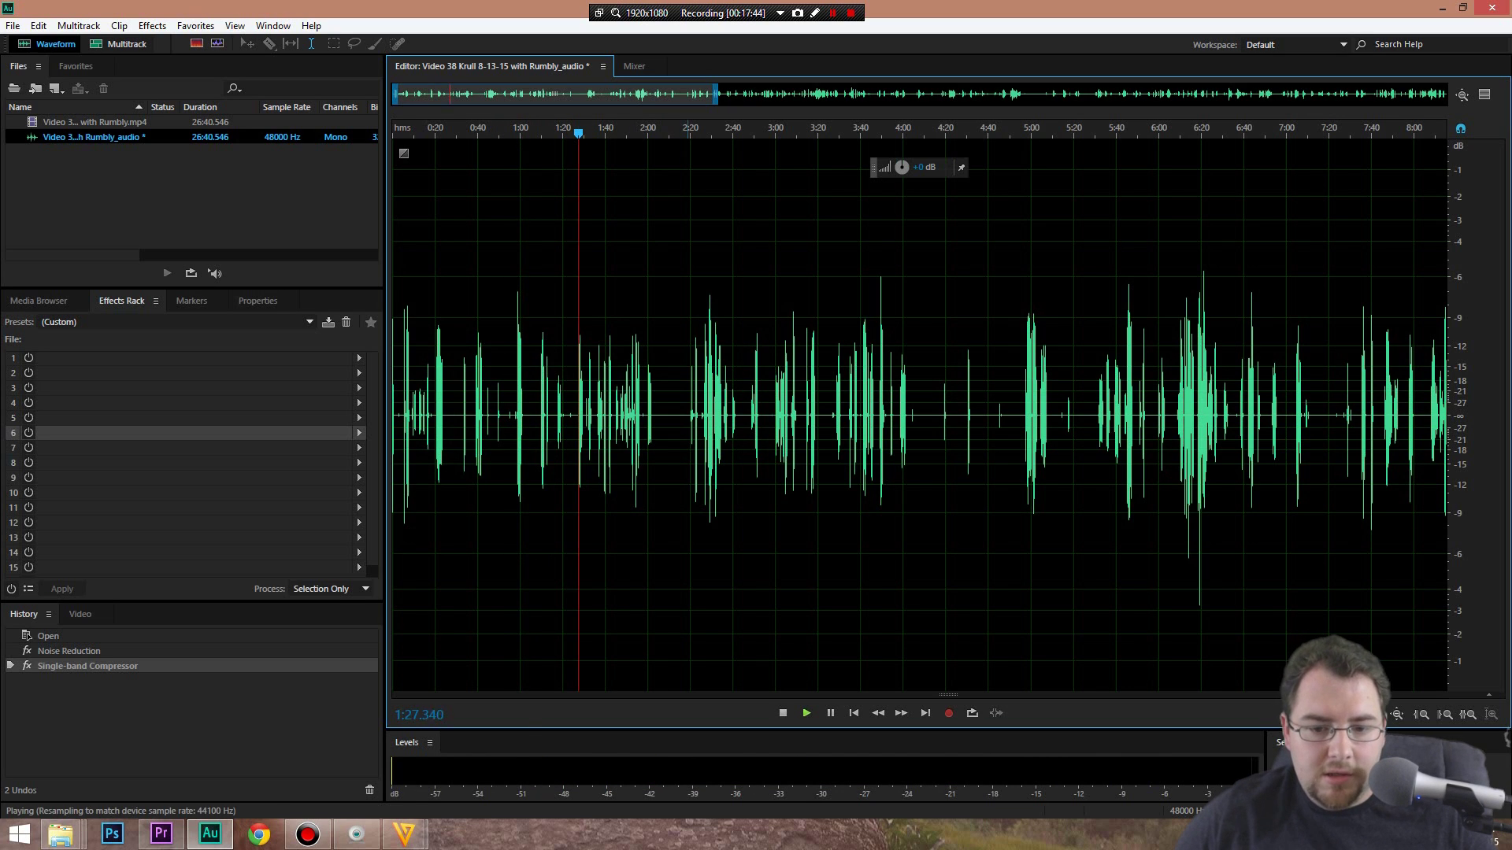
Play the compressed audio near 1:27 and from about 2:30 to check the voice
key(space)
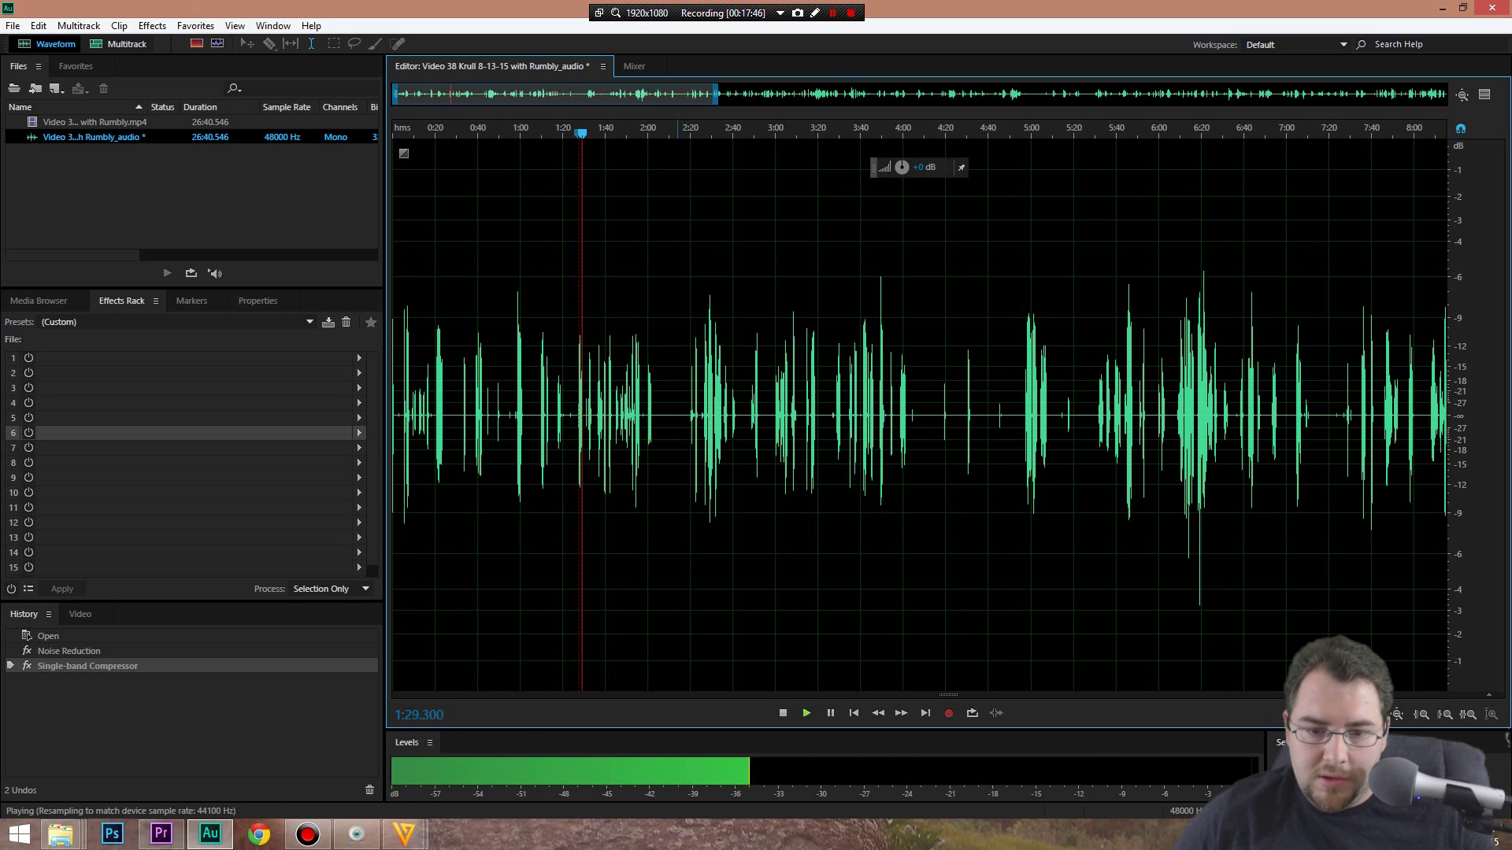
click(713, 394)
key(space)
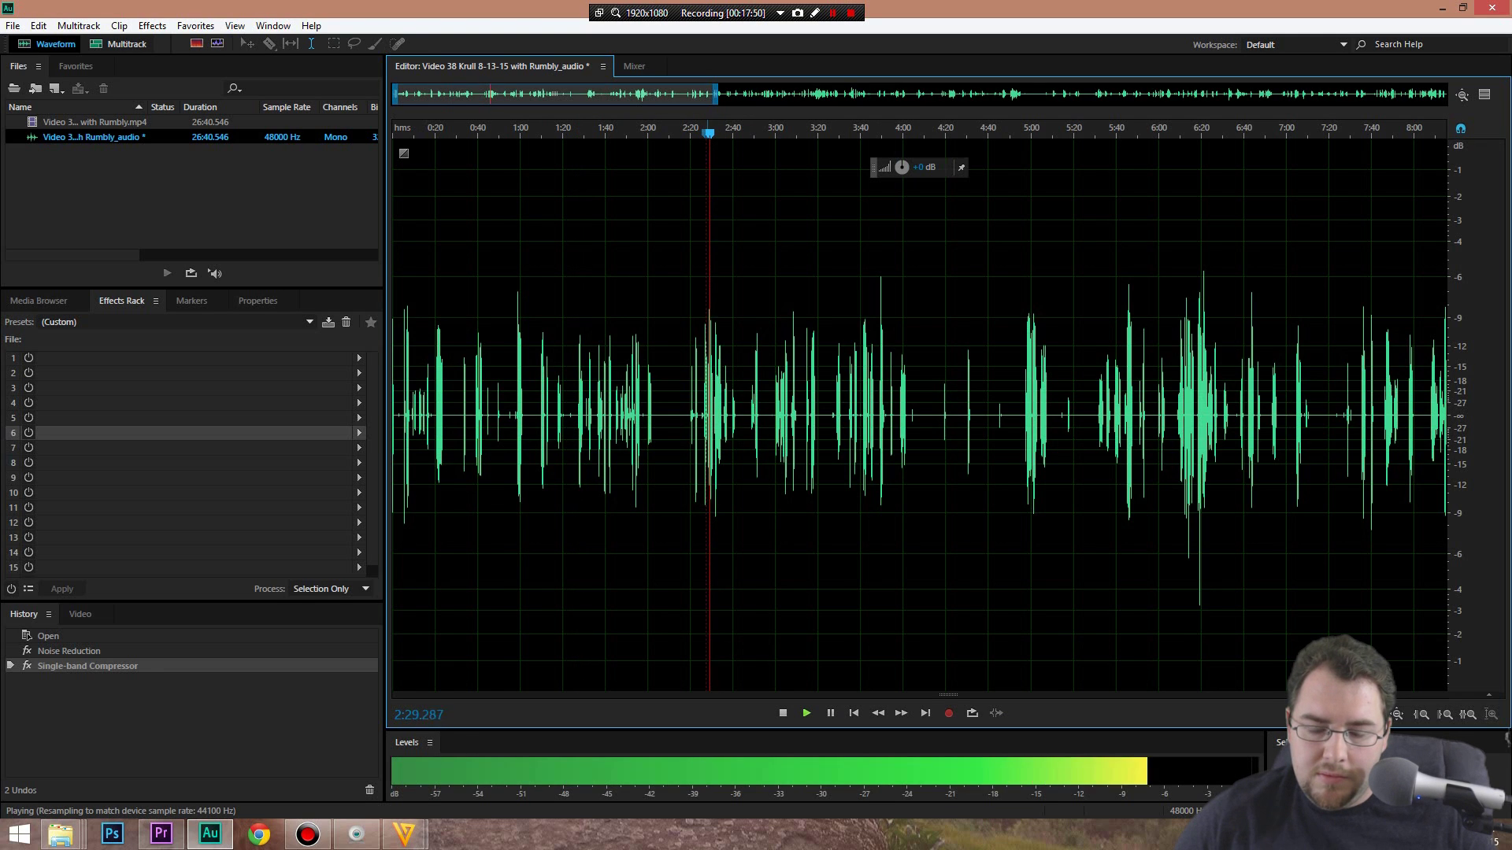
key(space)
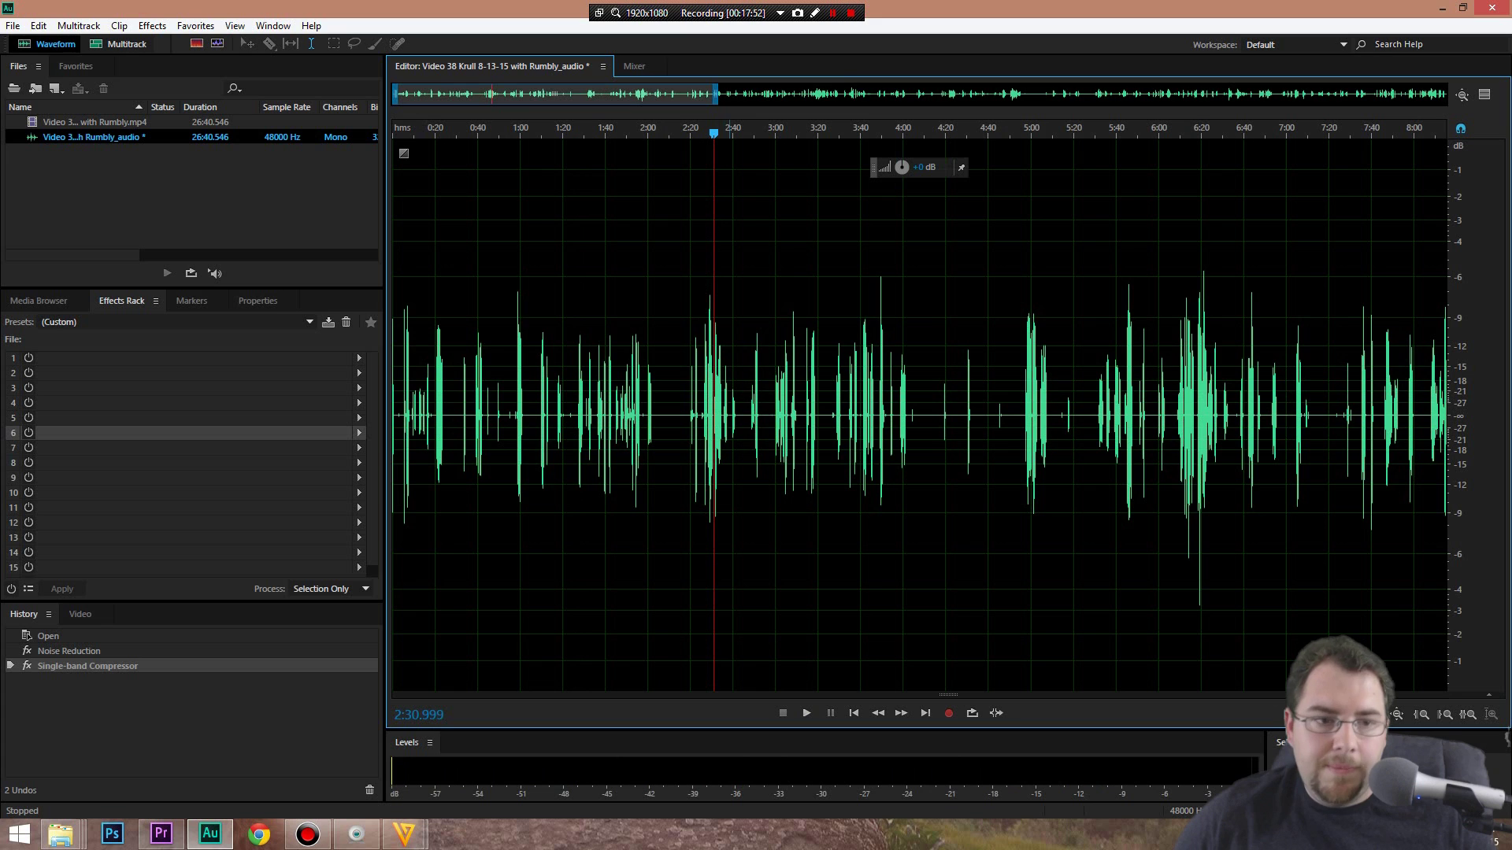
click(734, 394)
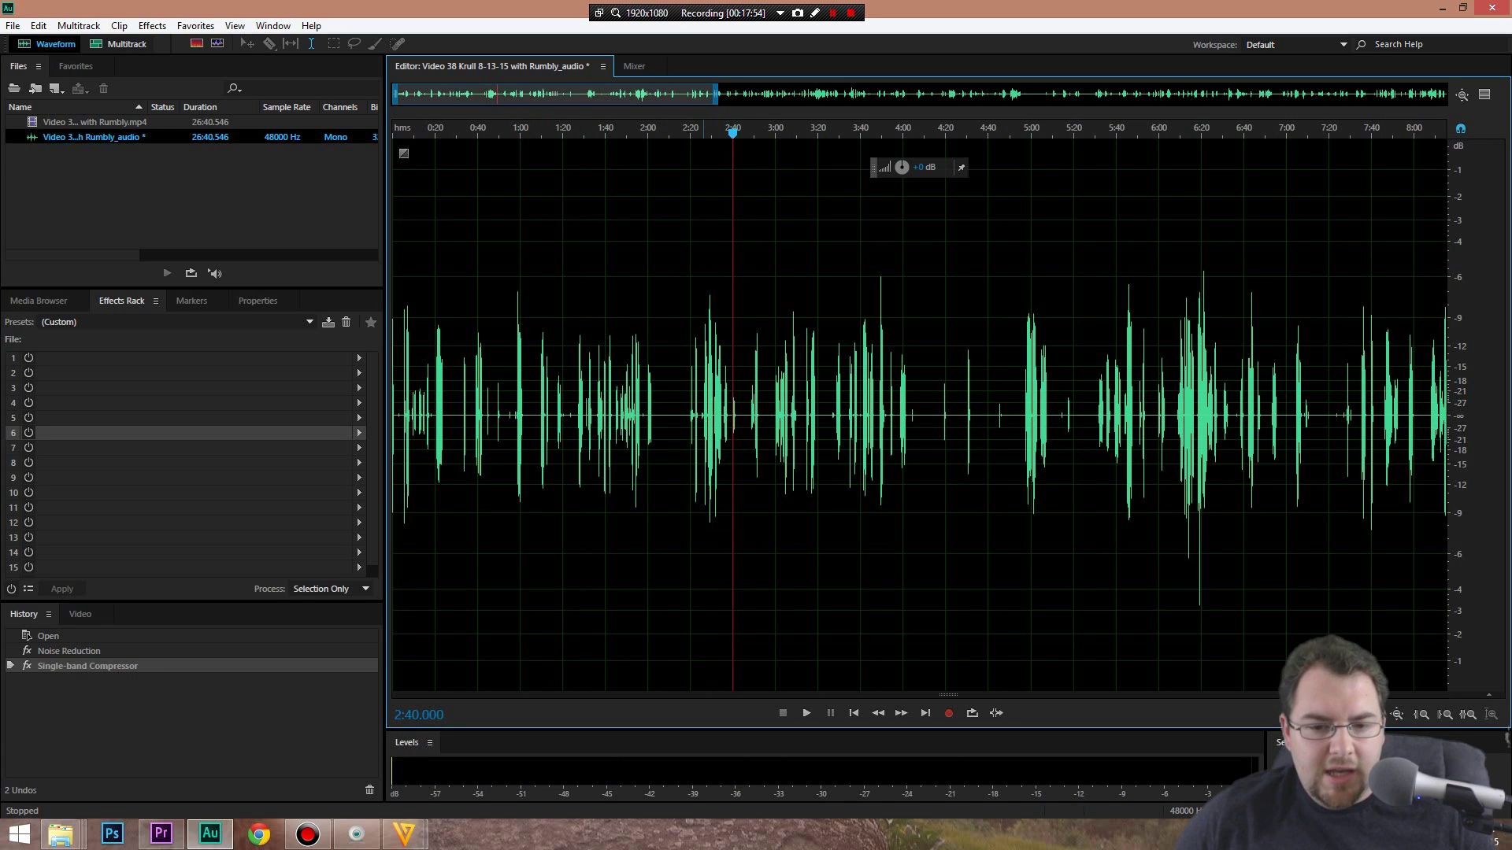
click(662, 393)
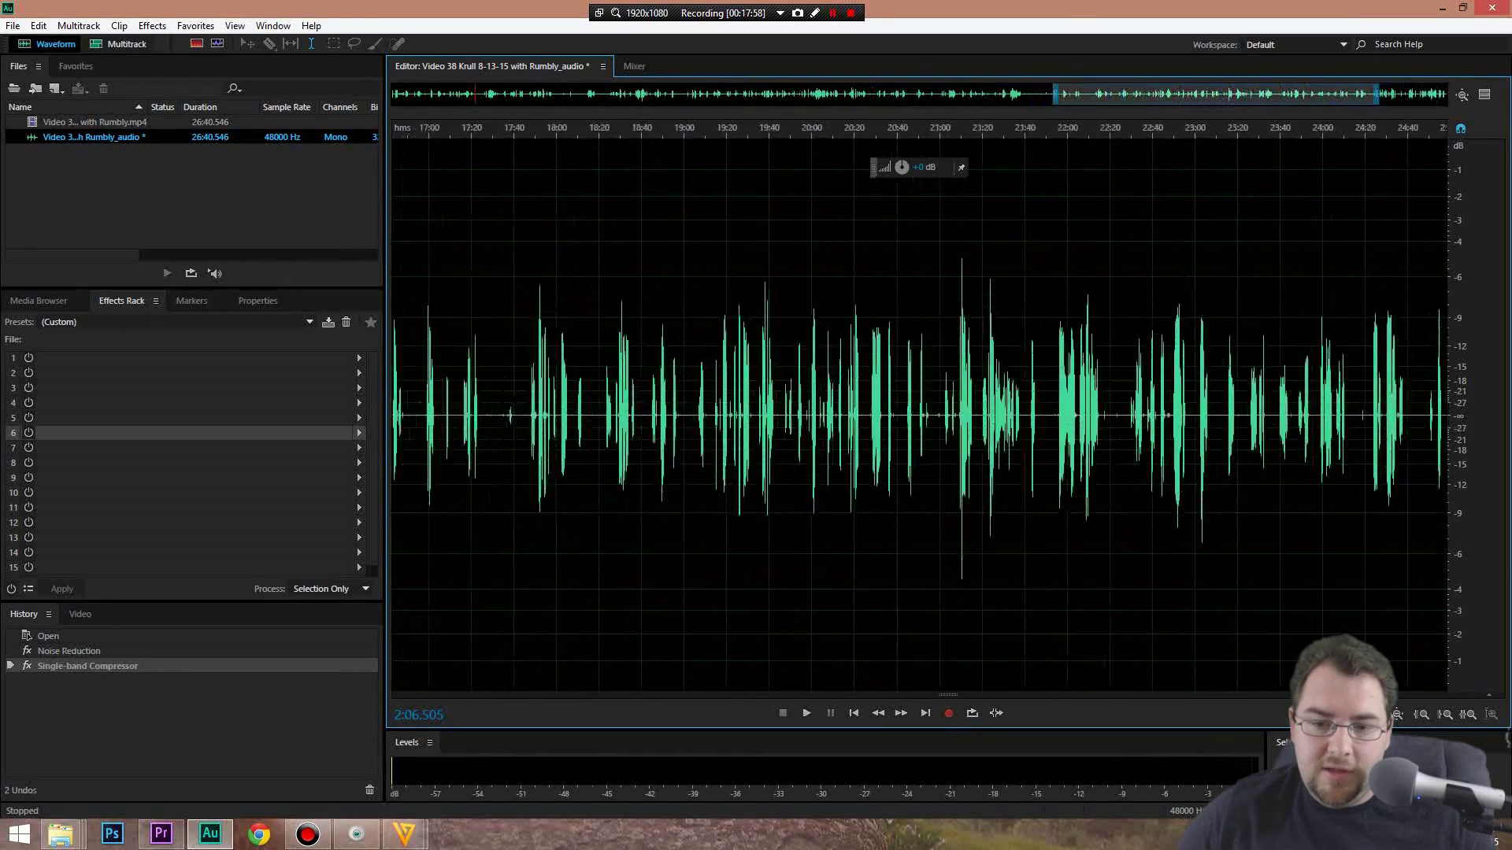
Start saving all files and choose MP3 Audio as the format for the processed voice audio
click(13, 25)
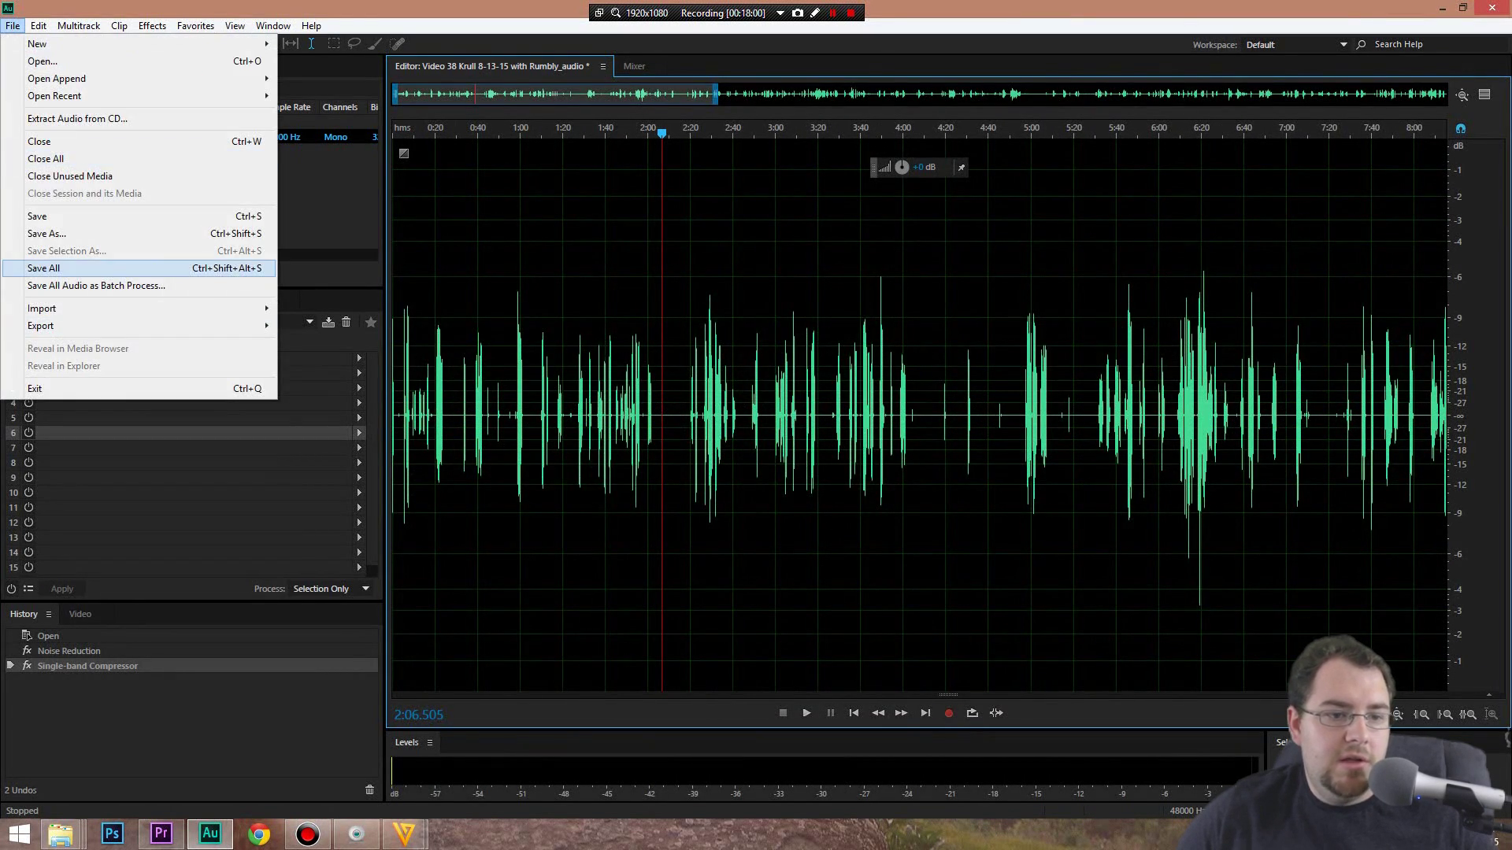
click(35, 270)
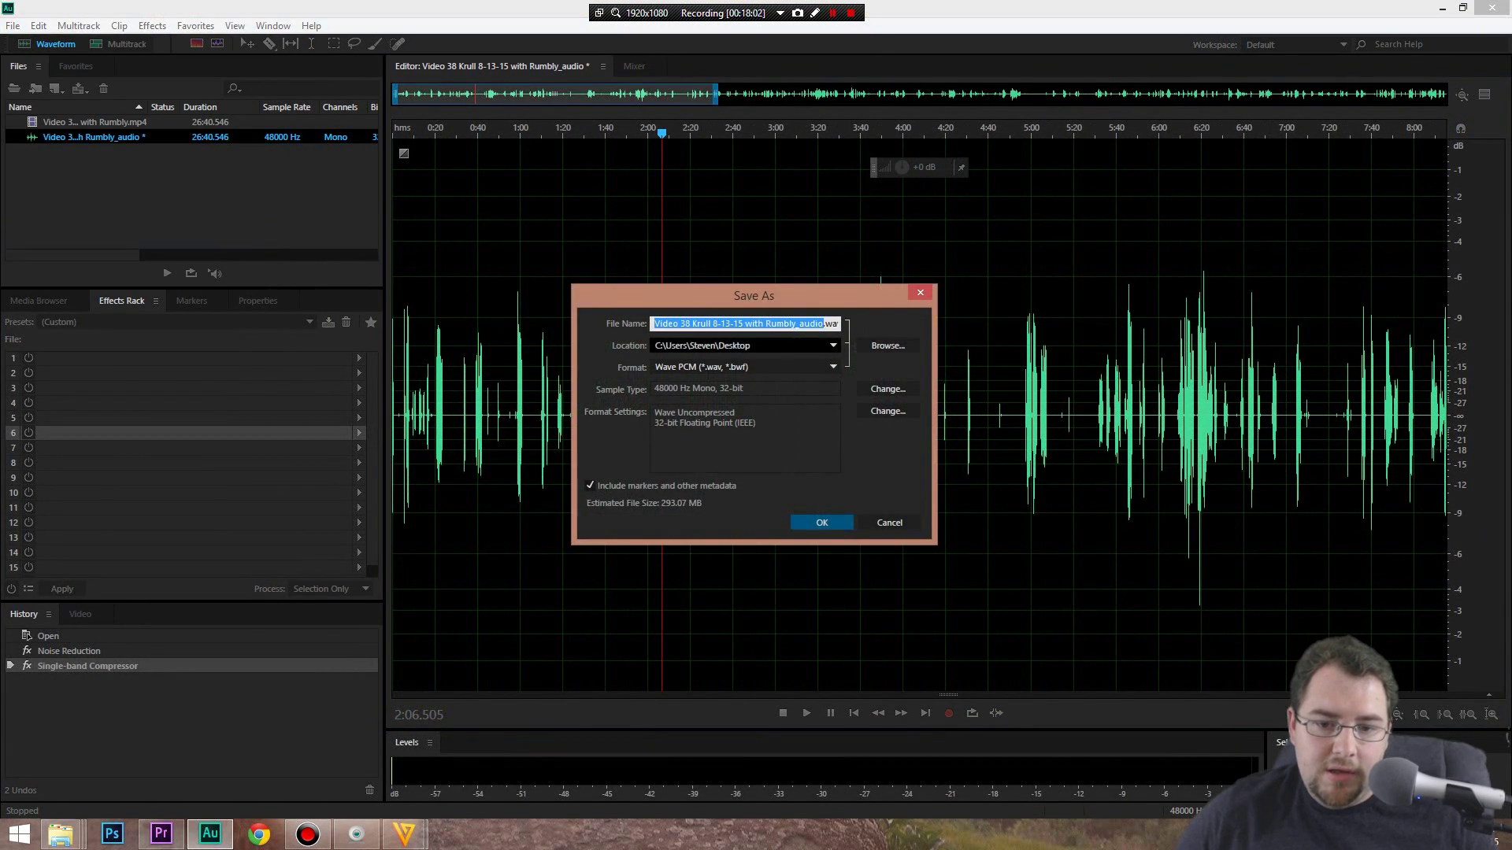
key(Tab)
key(alt+Down)
key(Escape)
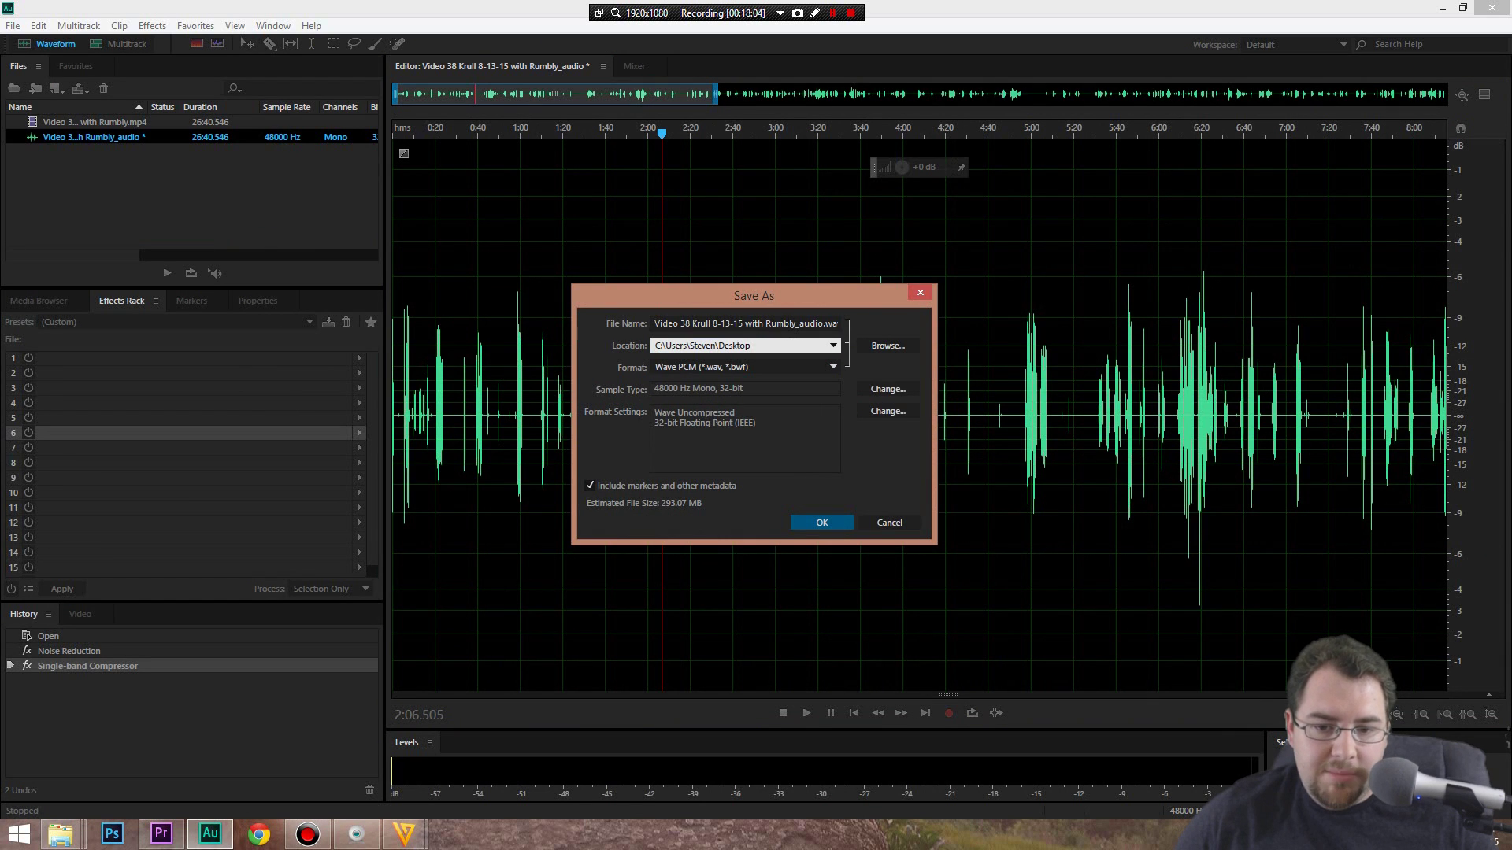
key(Tab)
key(alt+Down)
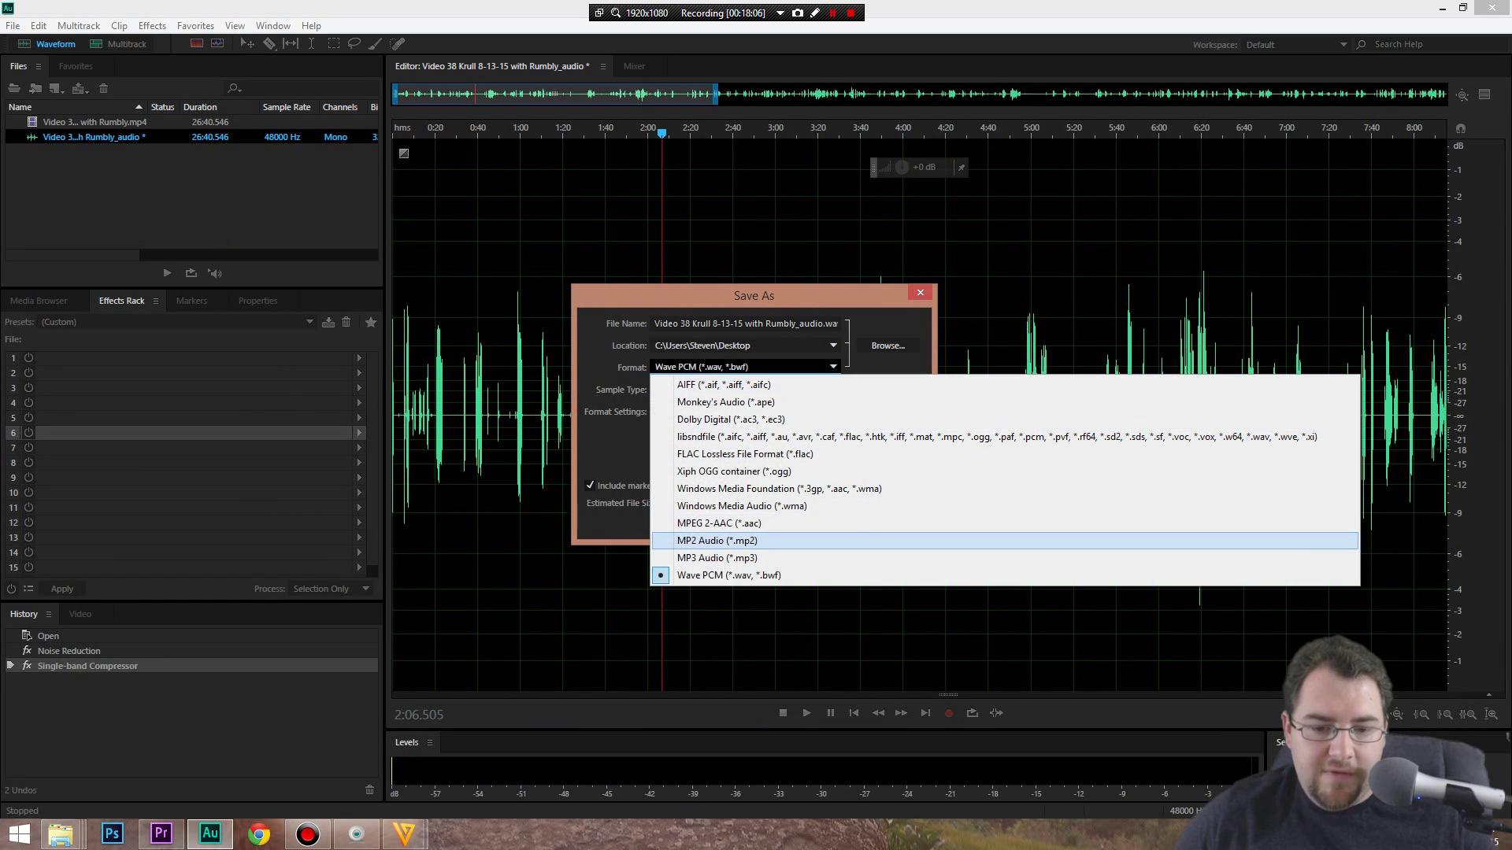
key(Down)
key(Return)
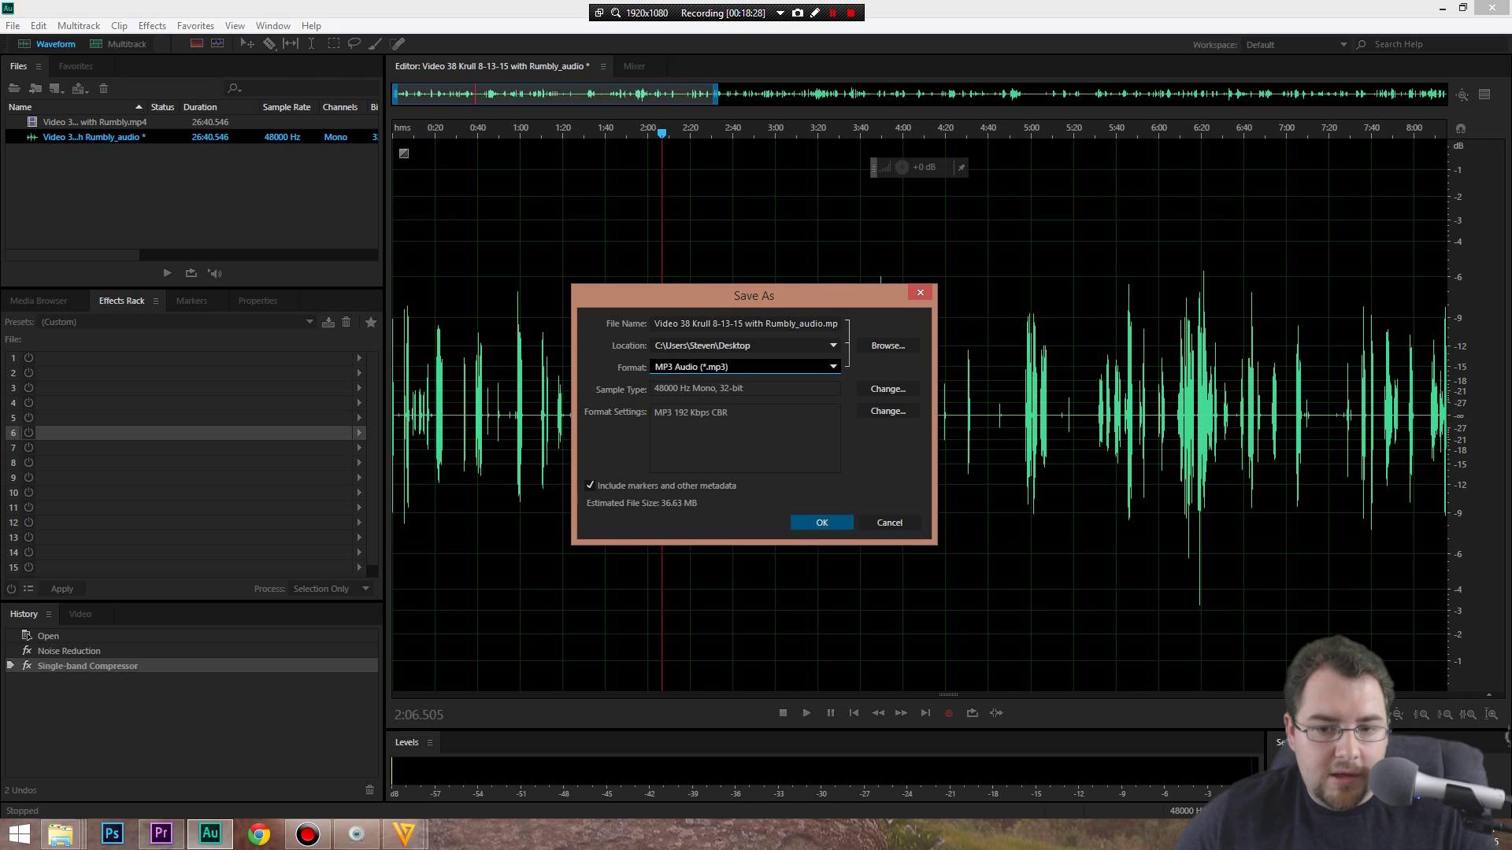
Append "edit" to the MP3 file name and save it to the Desktop in the lossy format
click(824, 323)
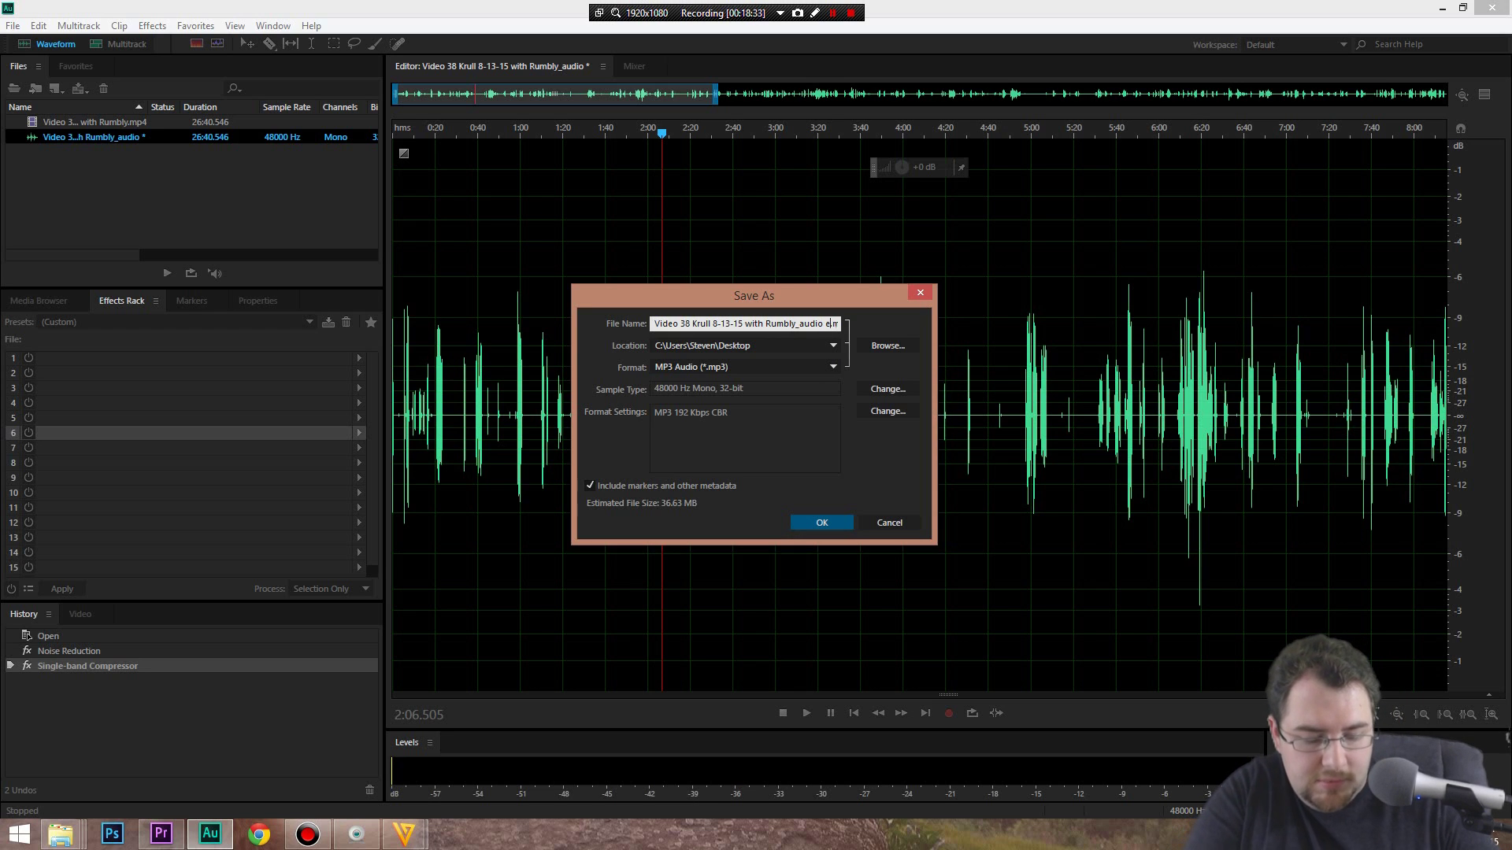
text(edit.mp3)
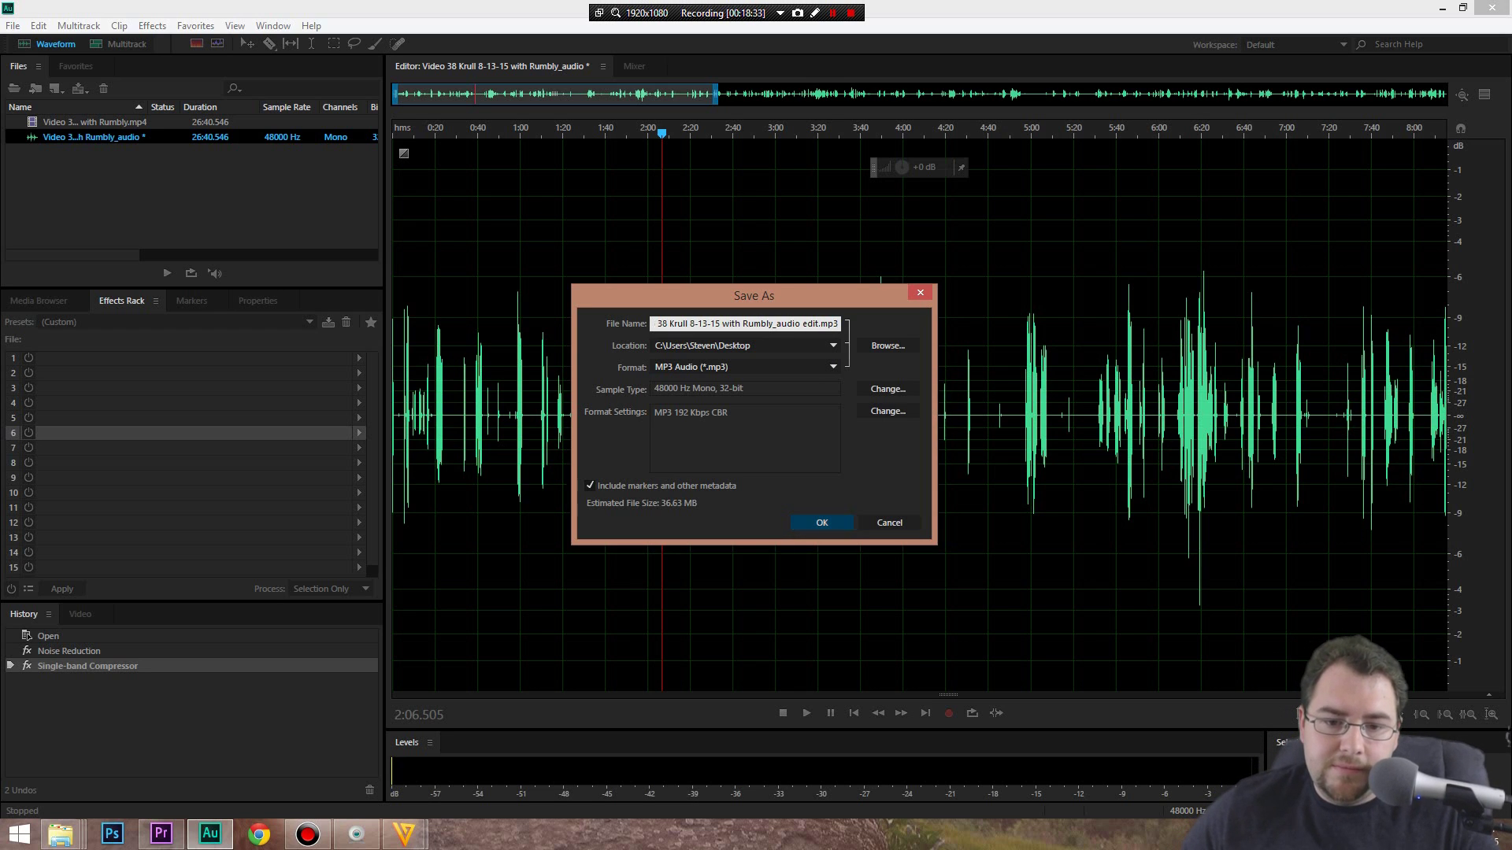
key(Return)
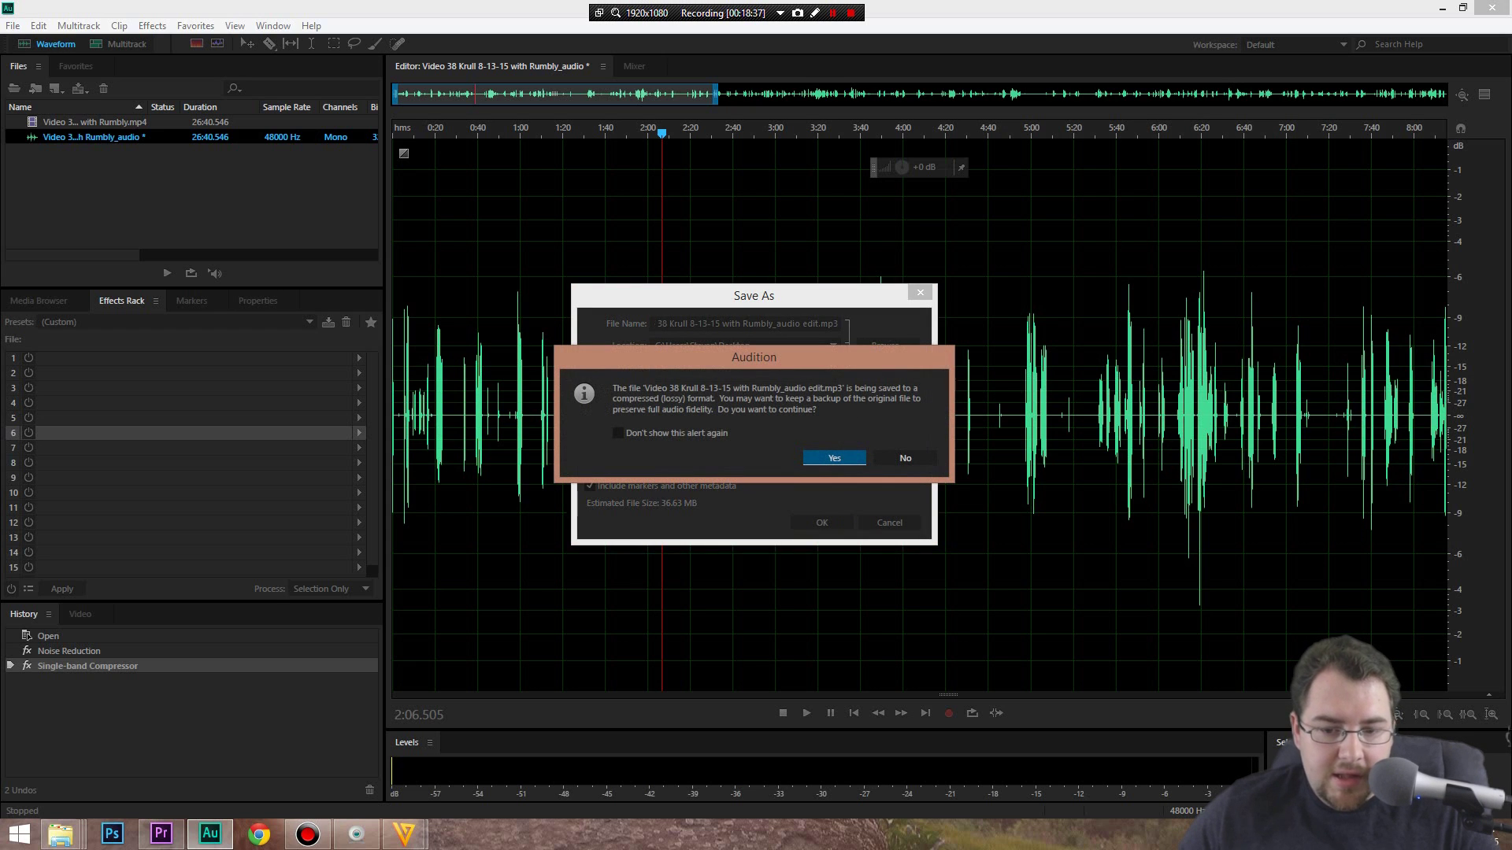
key(Return)
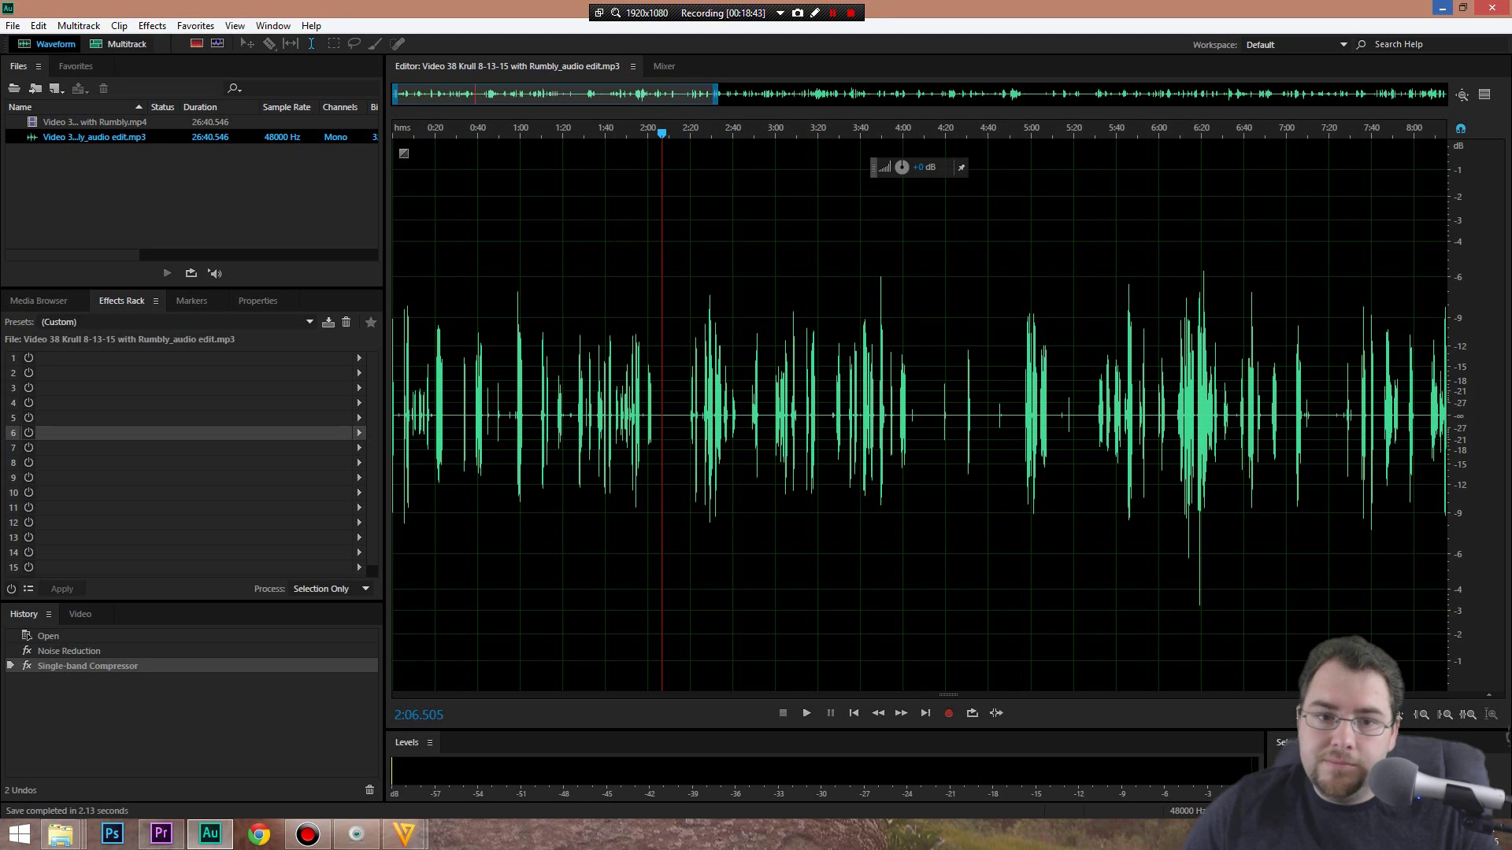
Minimize Audition, dismiss the finished conversion, and close Freemake Video Converter and the My Skype Received Files folder
click(1442, 8)
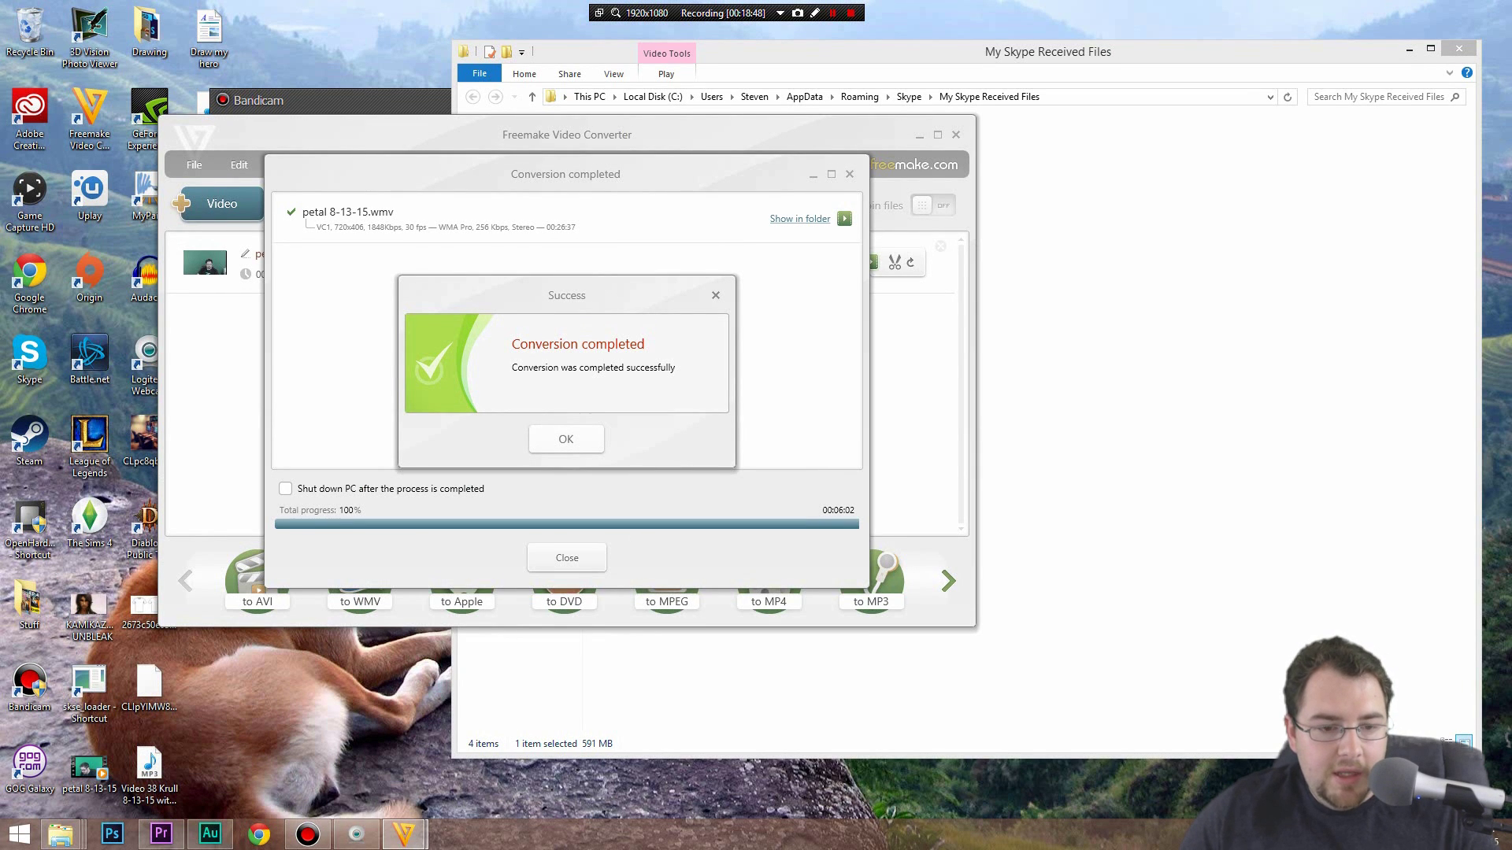
key(Return)
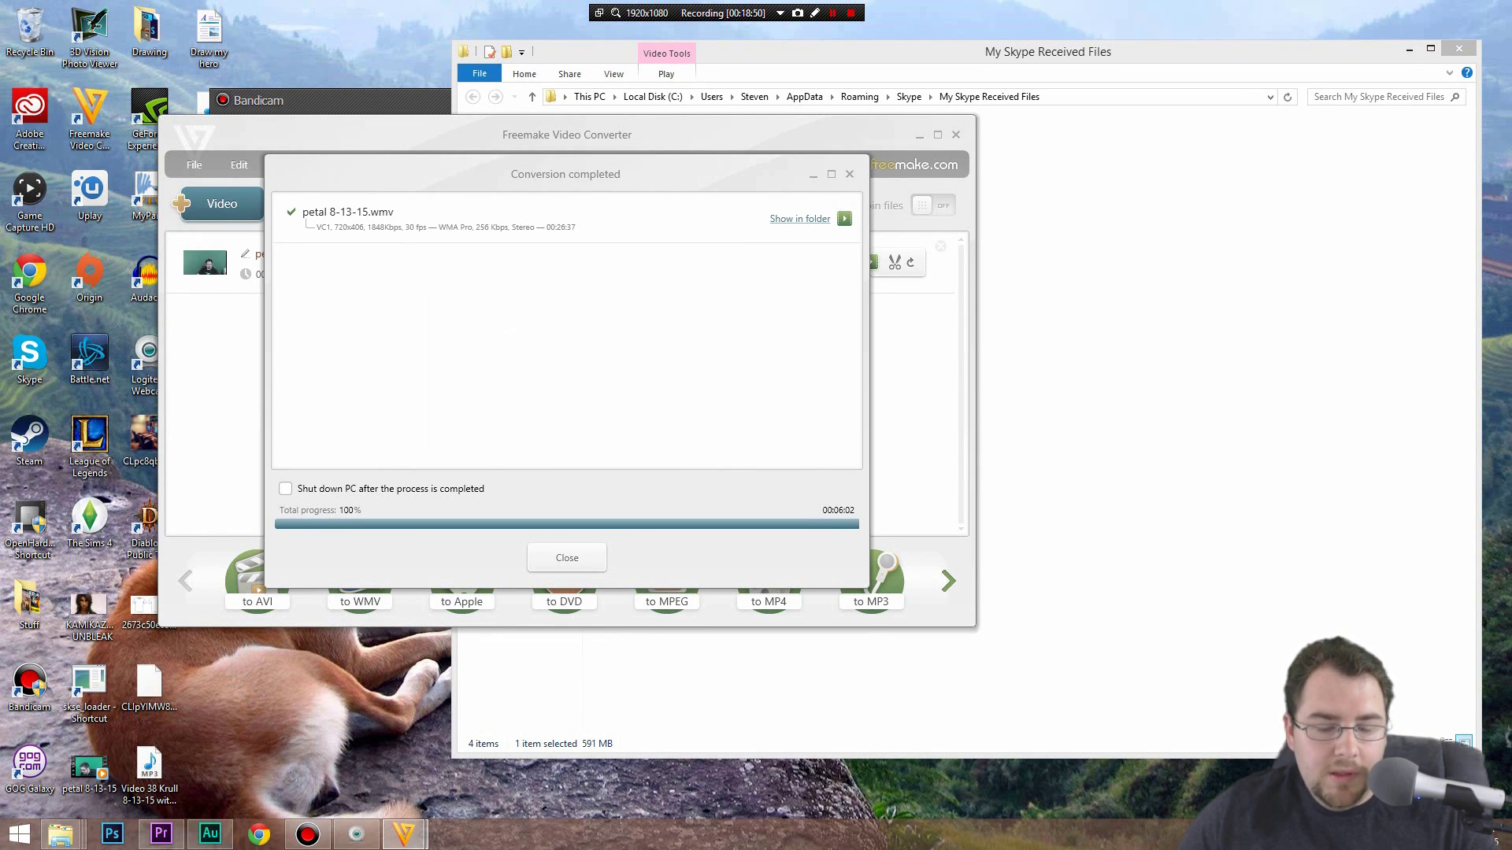
click(210, 834)
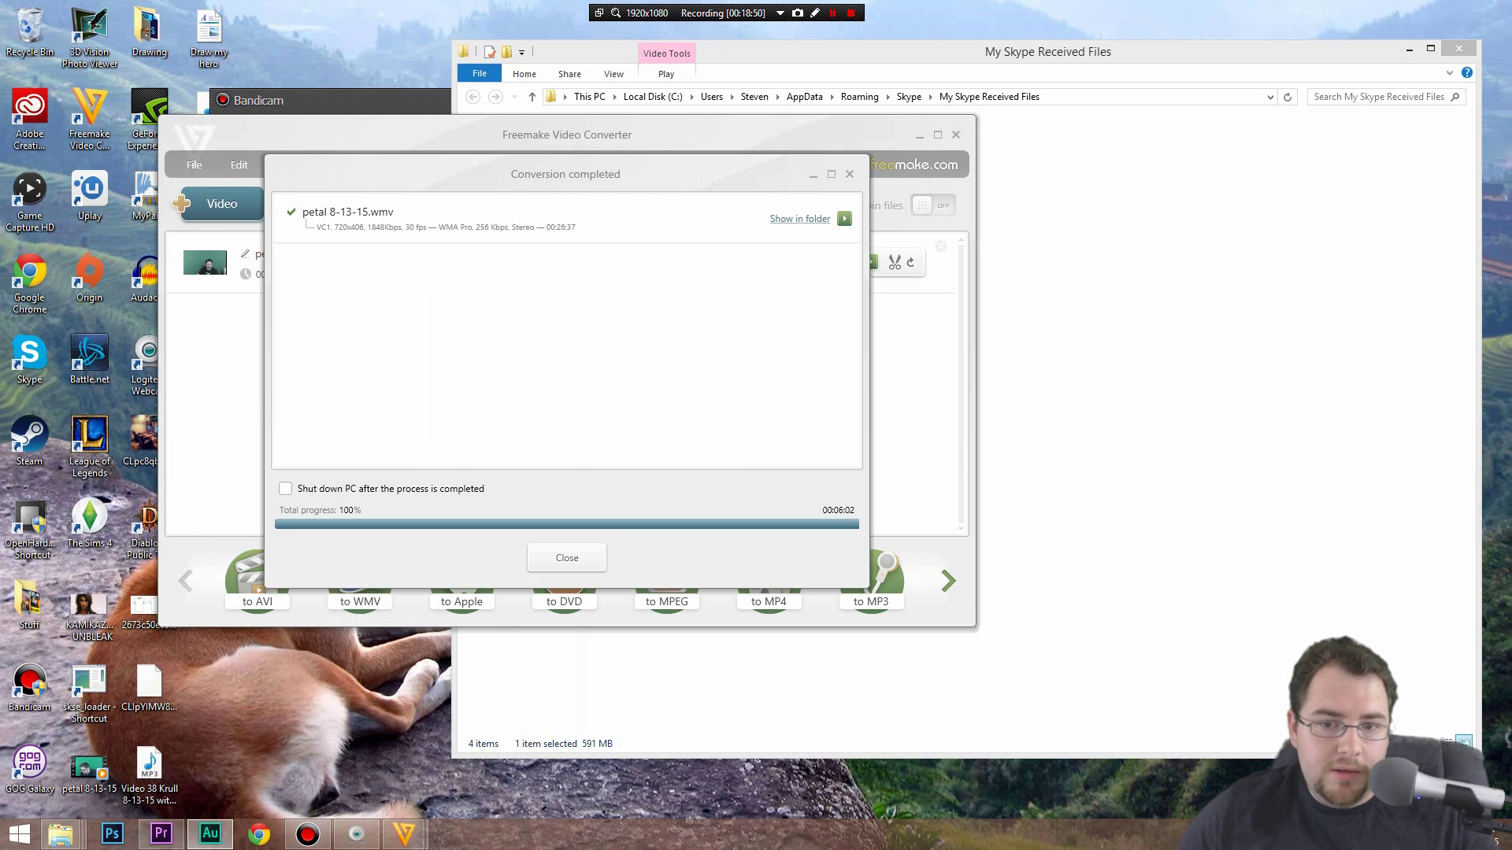
click(567, 557)
key(alt+F4)
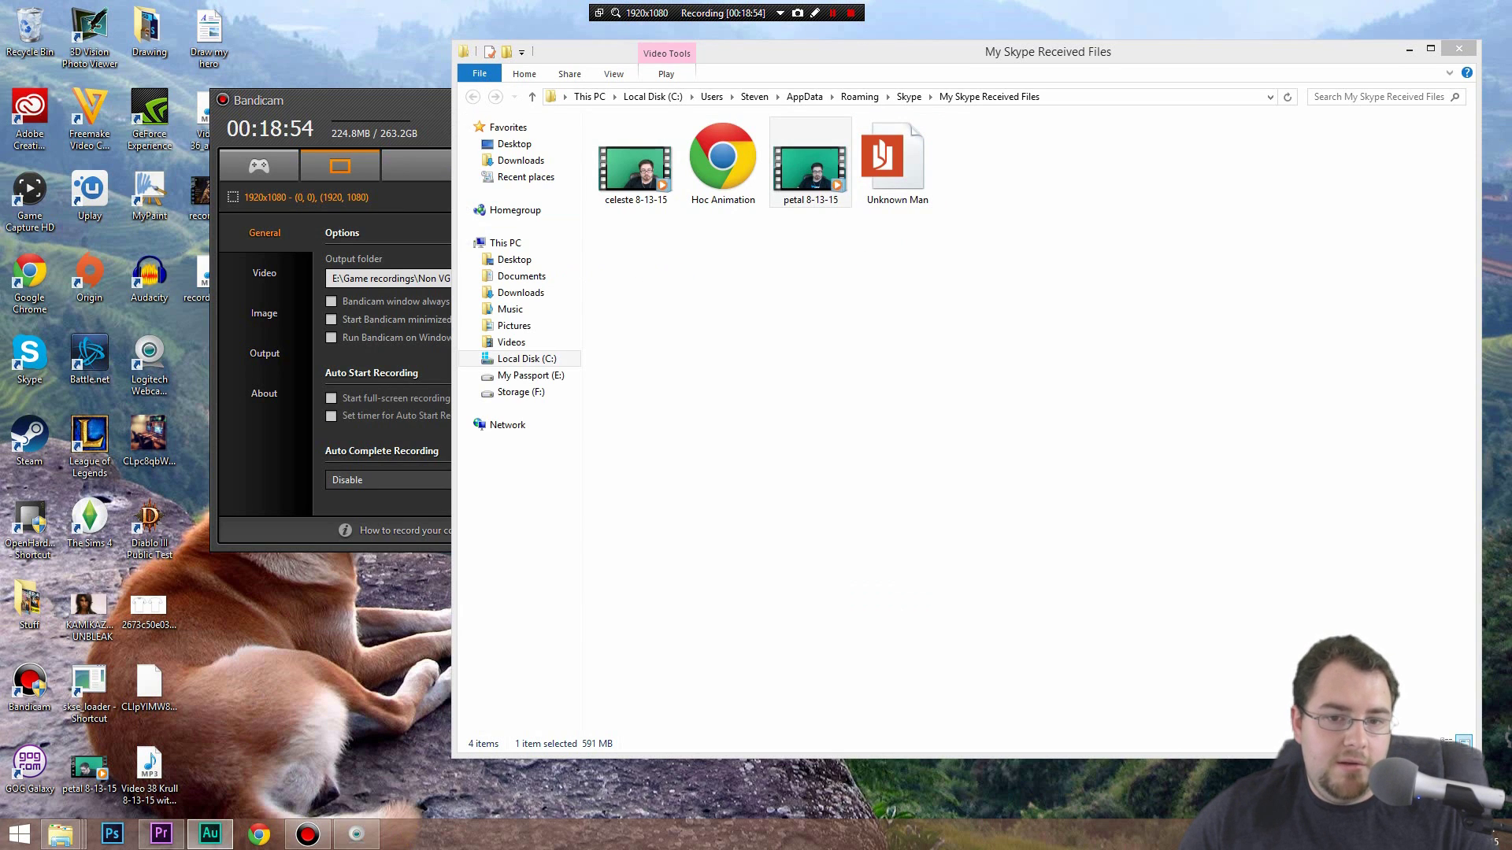
click(1459, 48)
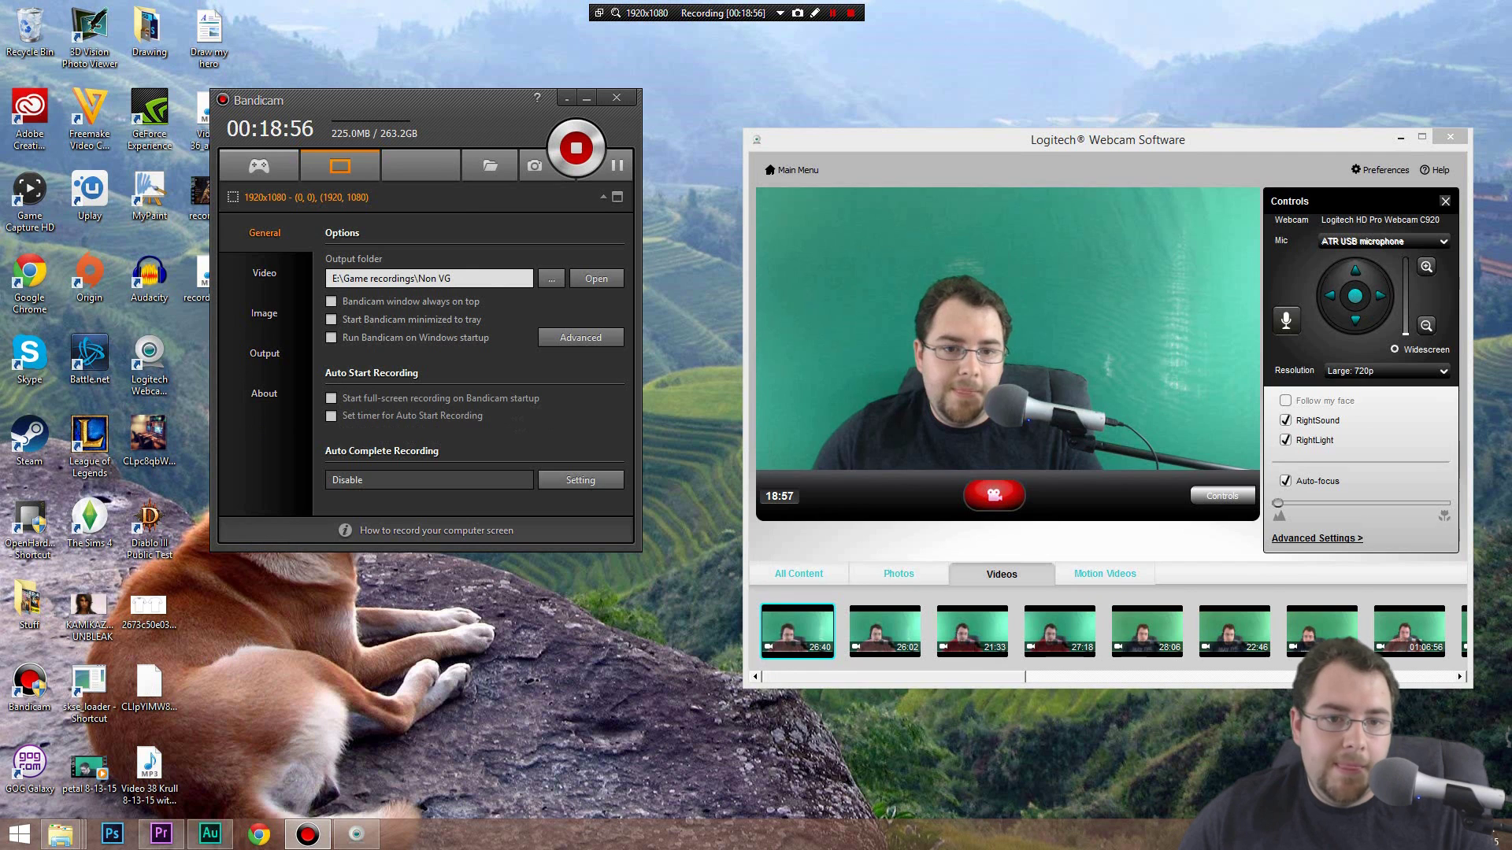
Uncover the desktop files and import the edited MP3 into the Premiere Pro project VG 53
drag(338, 100, 417, 79)
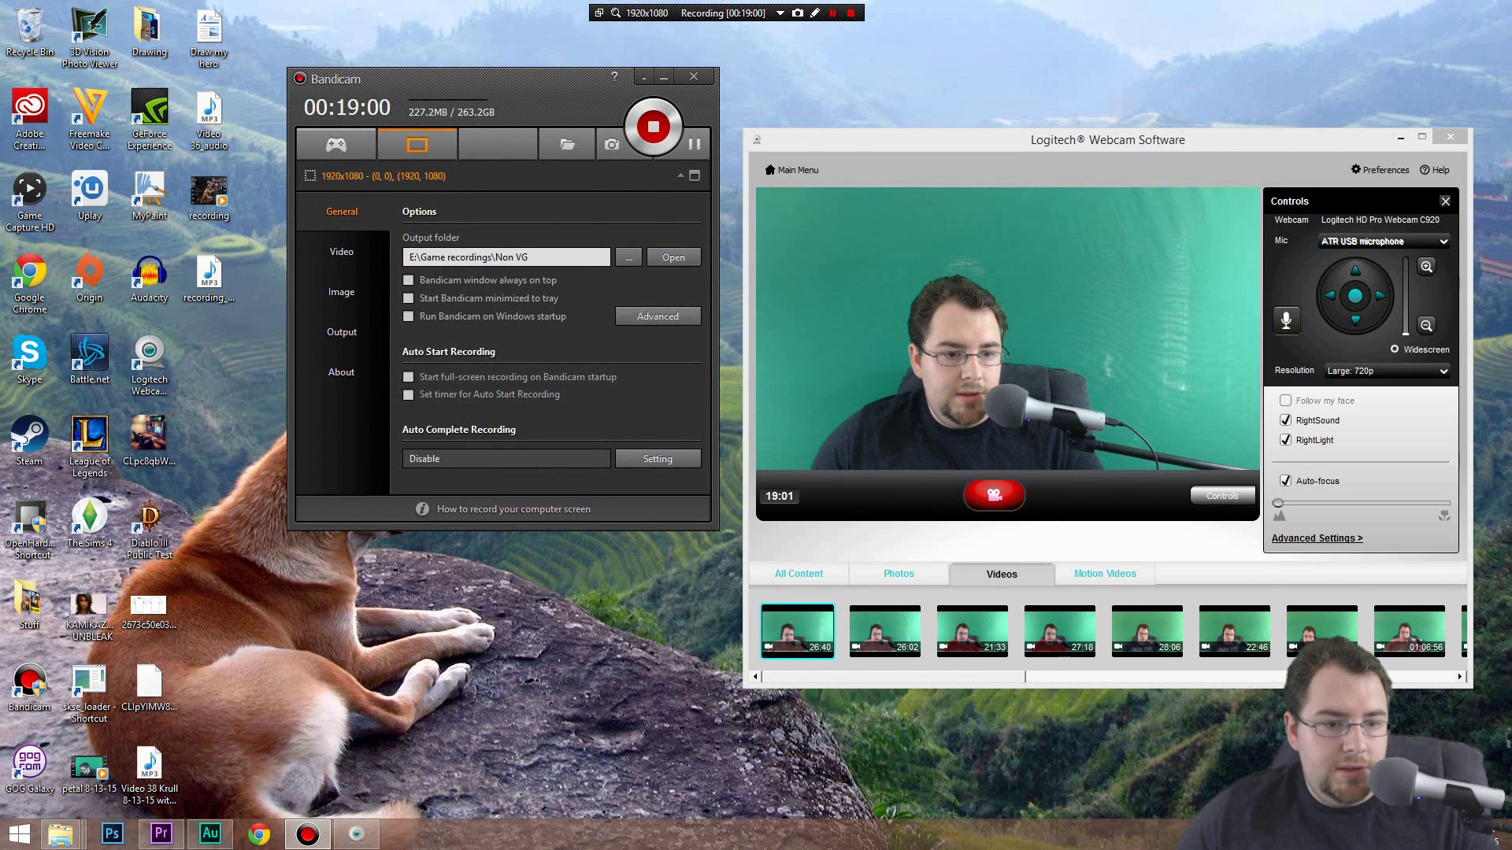
click(209, 276)
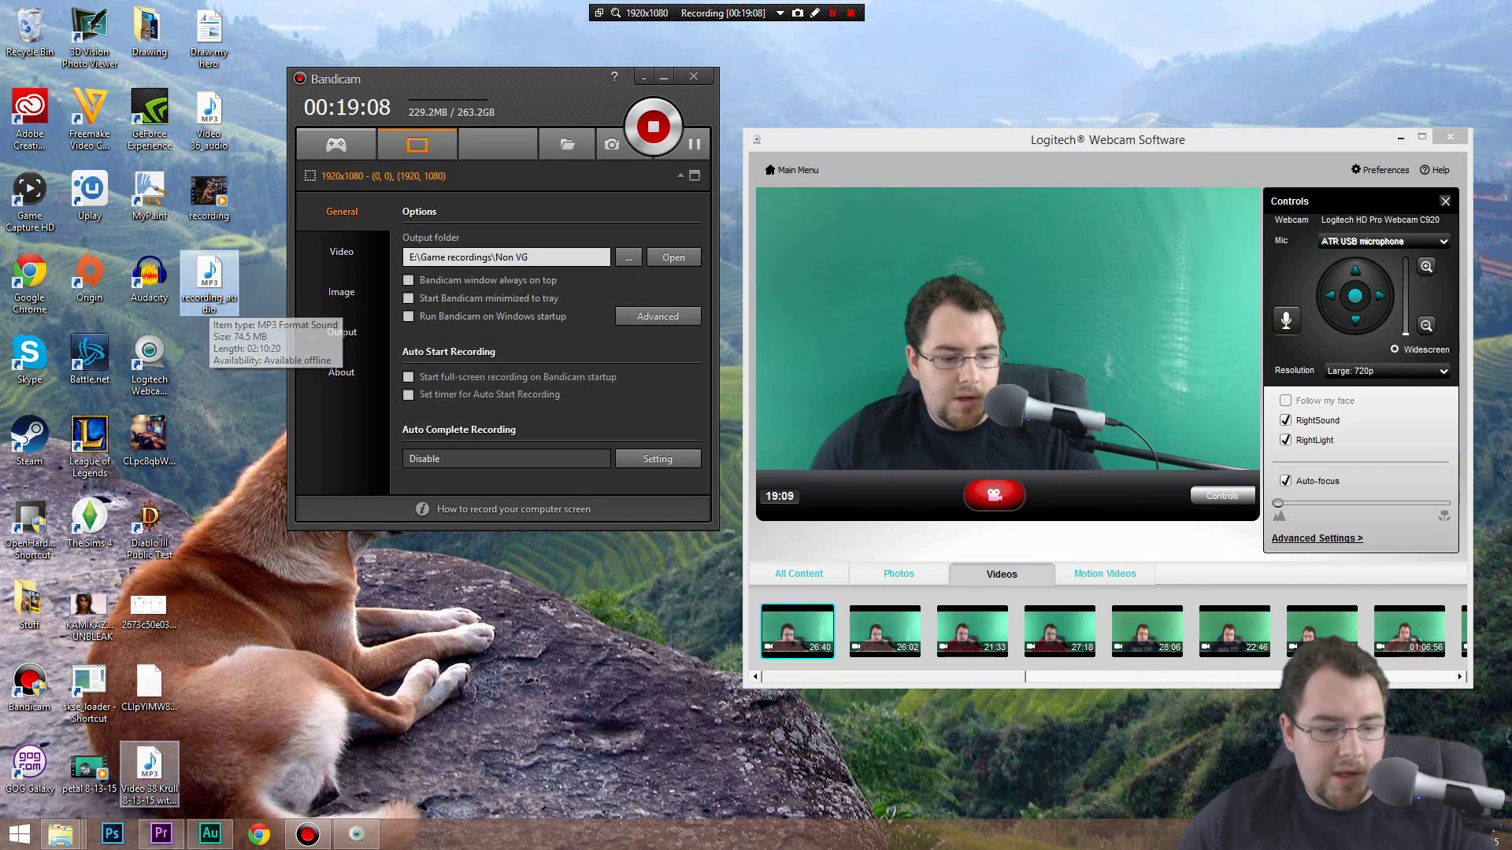
click(162, 833)
drag(162, 833, 467, 622)
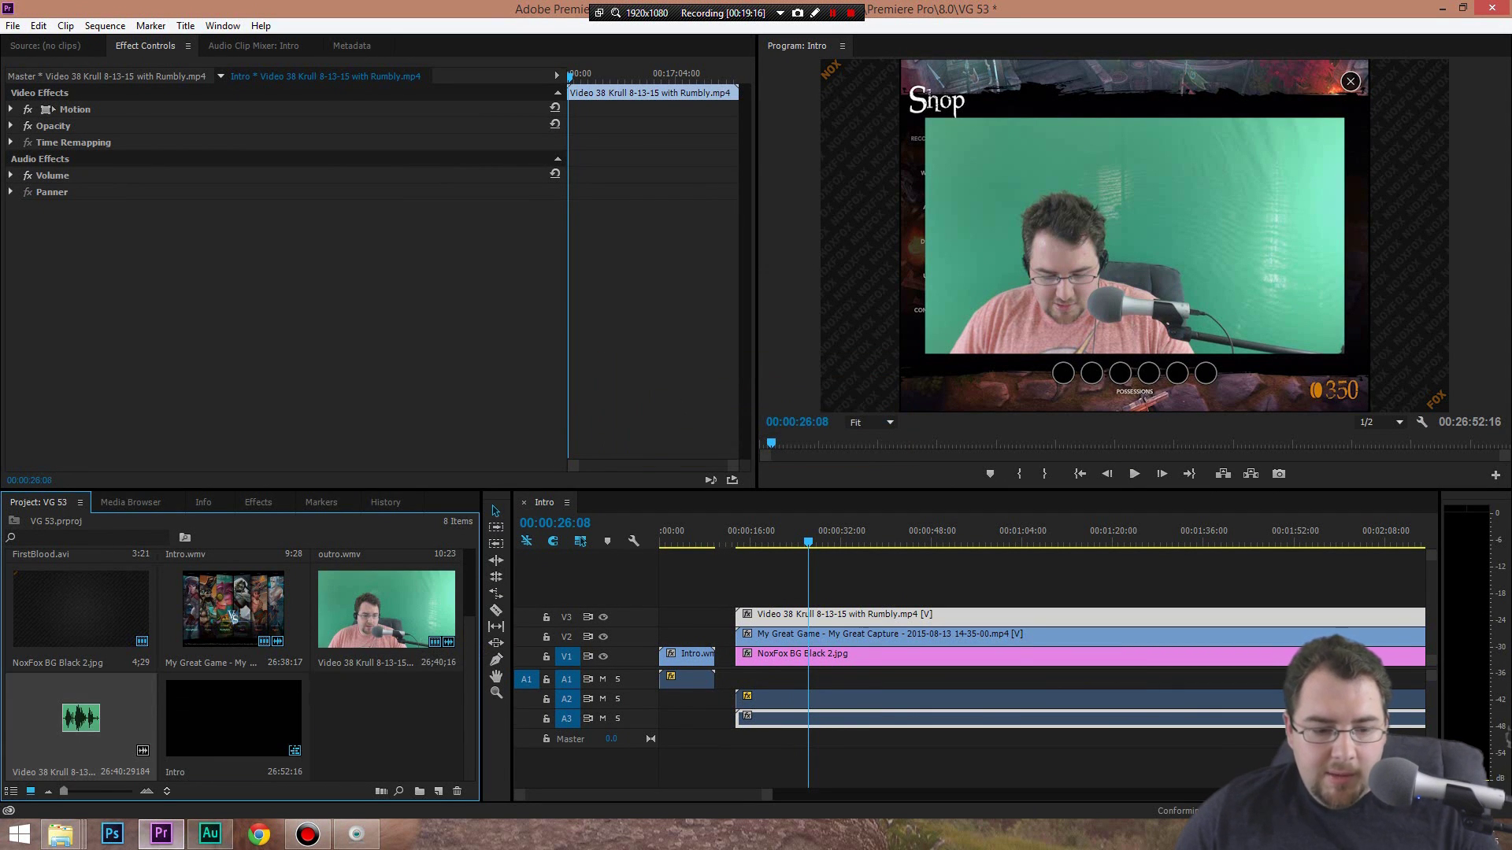
Import the converted petal 8-13-15.wmv from the desktop into the Premiere Pro project
click(161, 834)
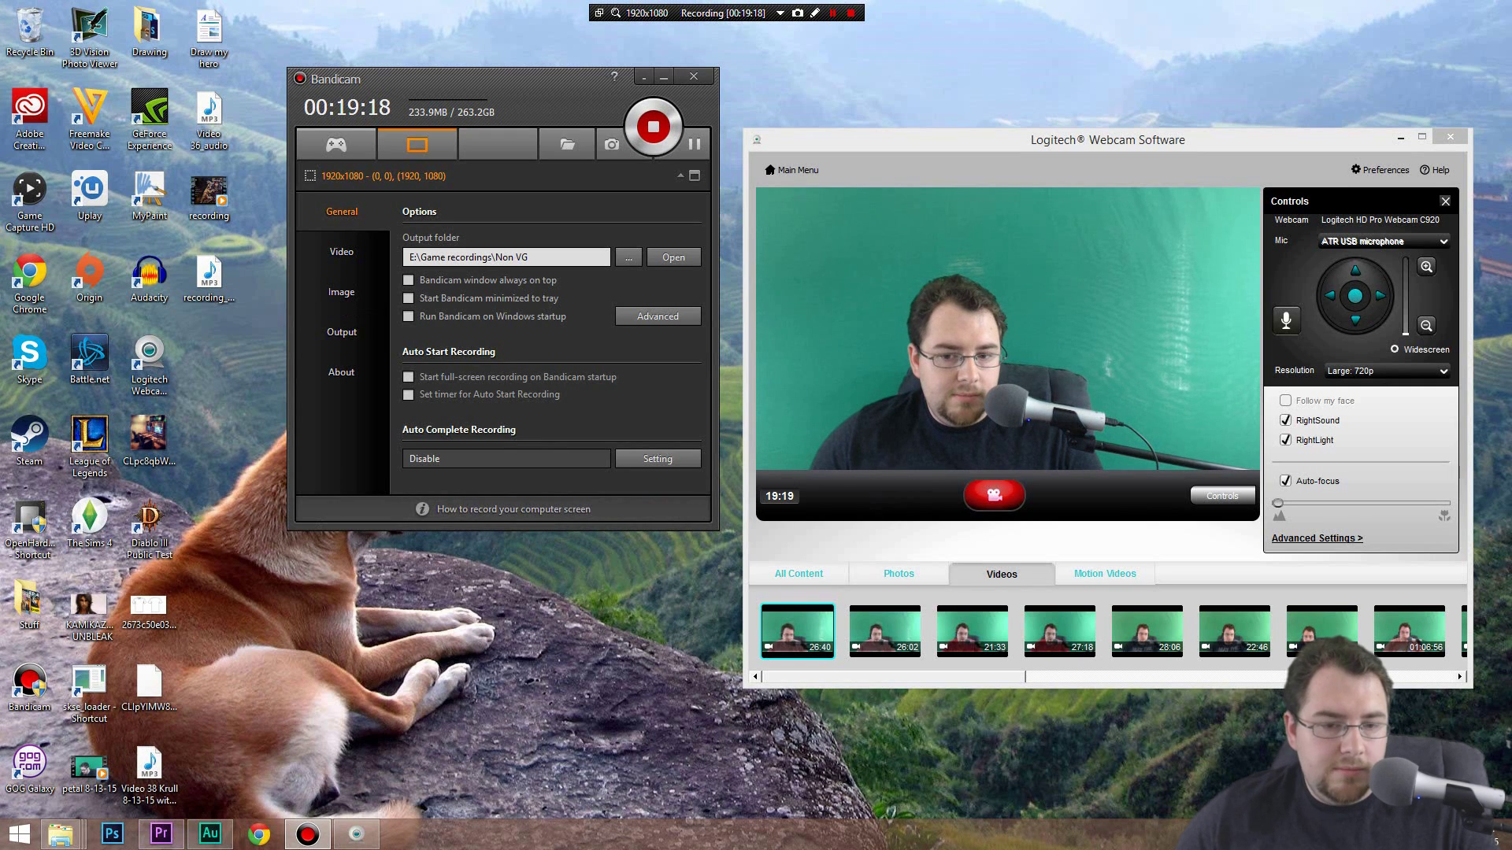
drag(488, 79, 498, 78)
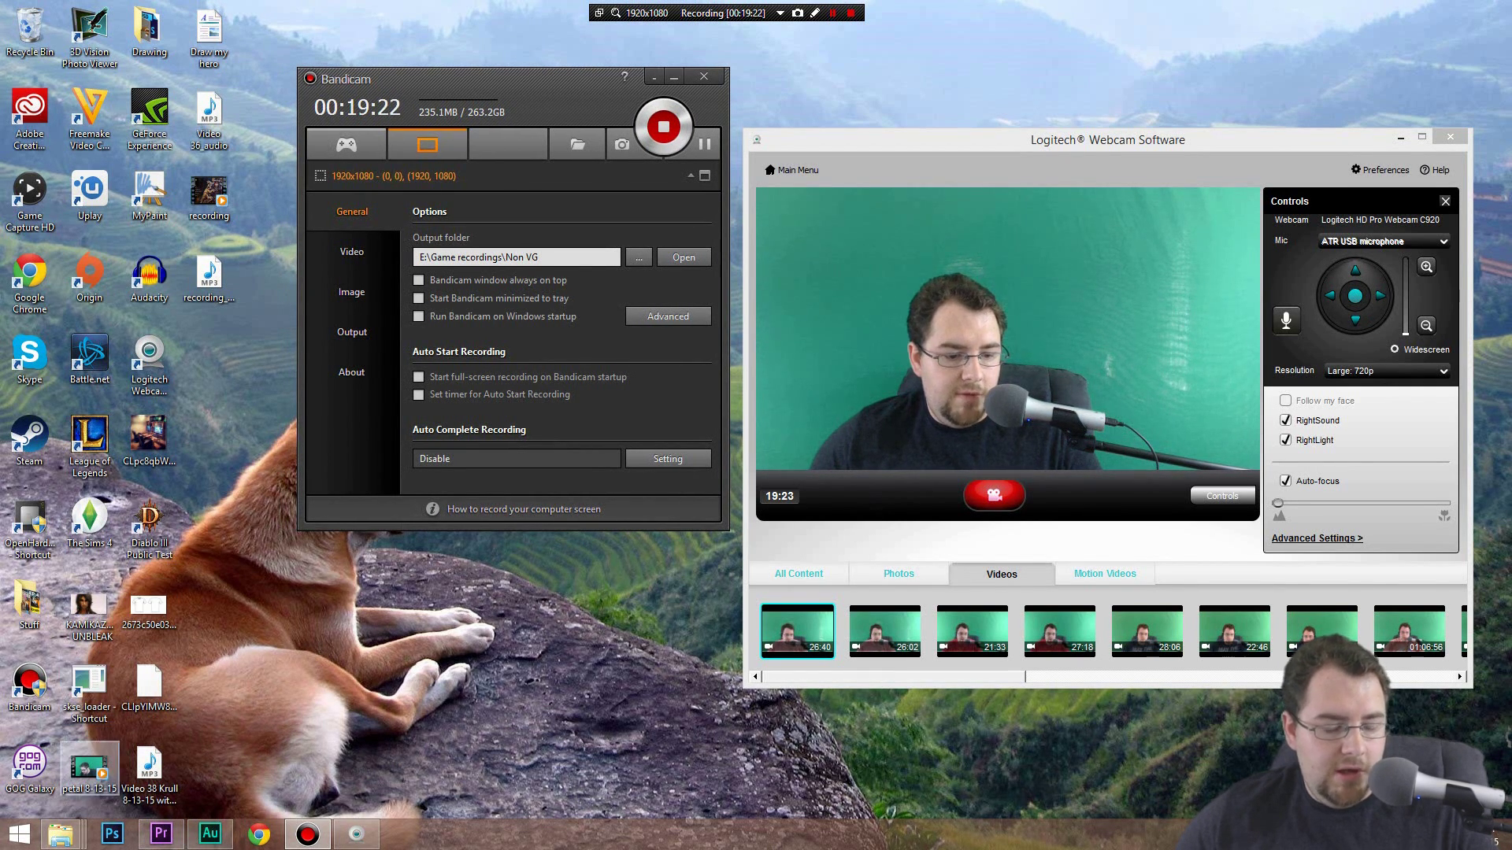
drag(89, 768, 327, 729)
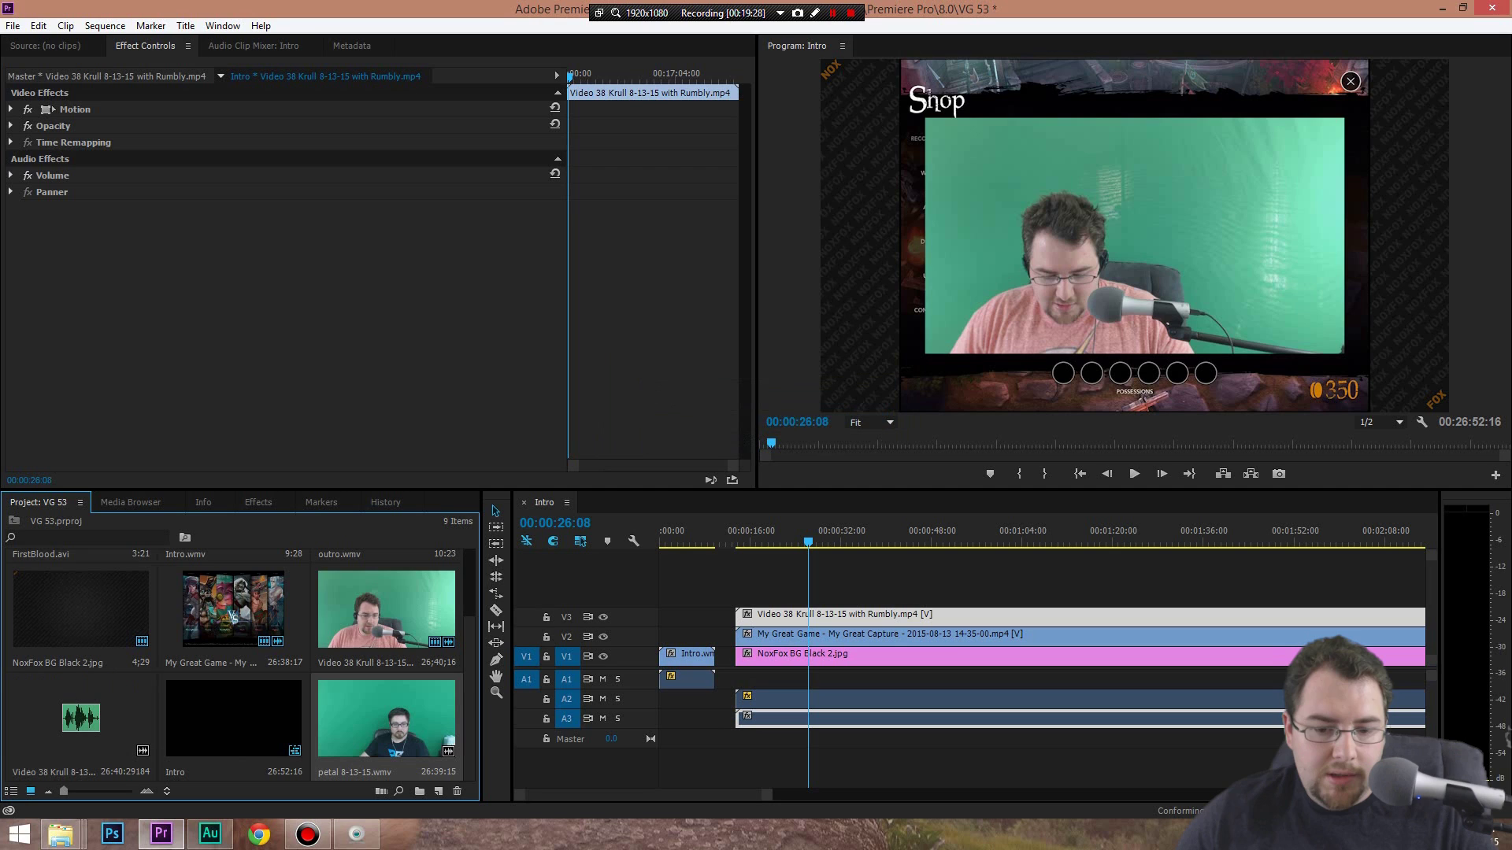
Play the Intro sequence from about 00:00:24 to hear the original webcam audio
click(795, 542)
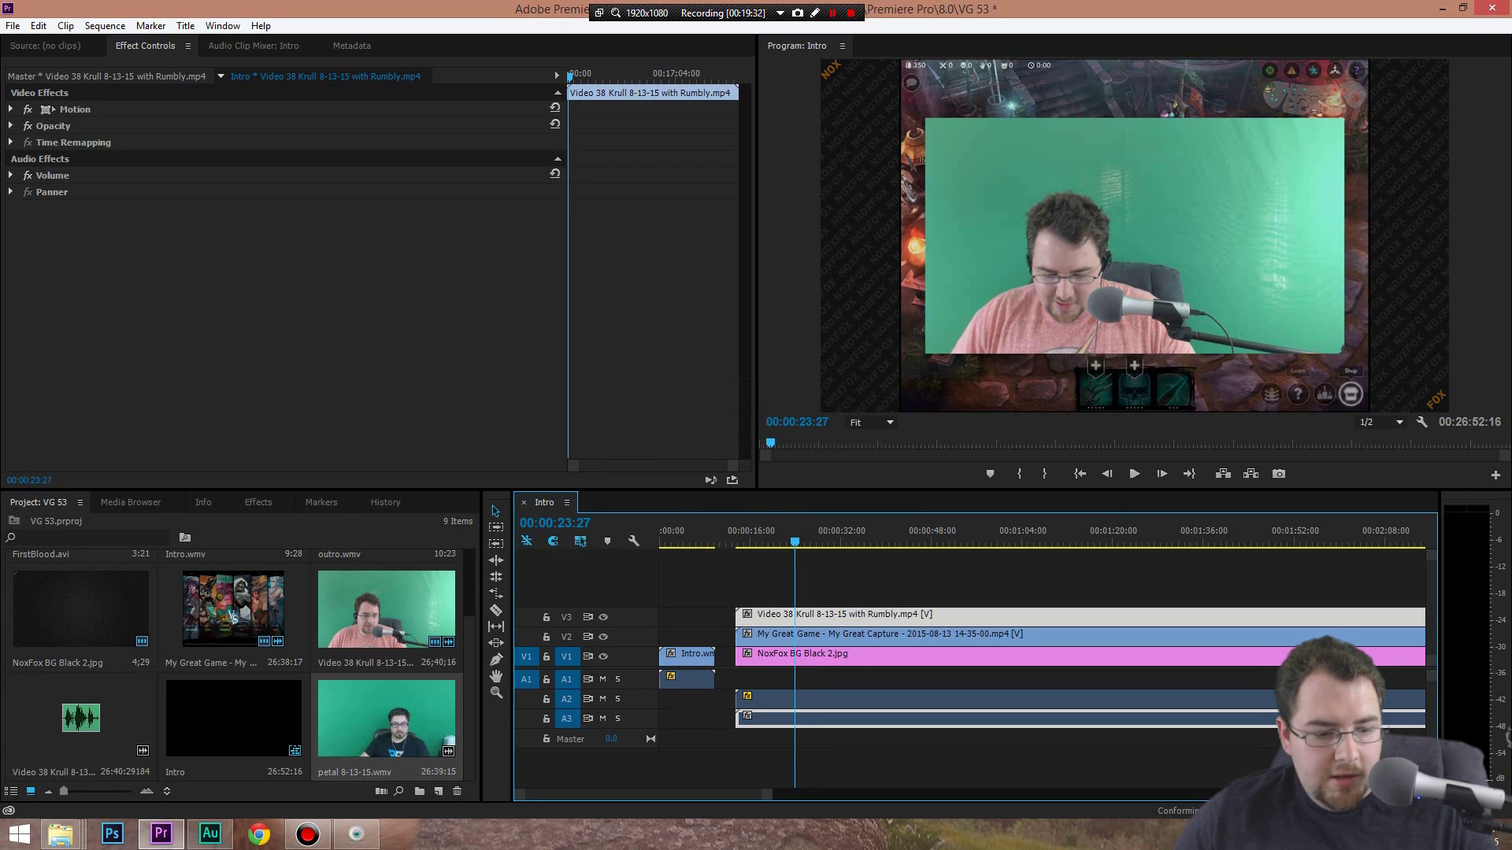
key(Right)
key(Right)
key(Right)
key(Right)
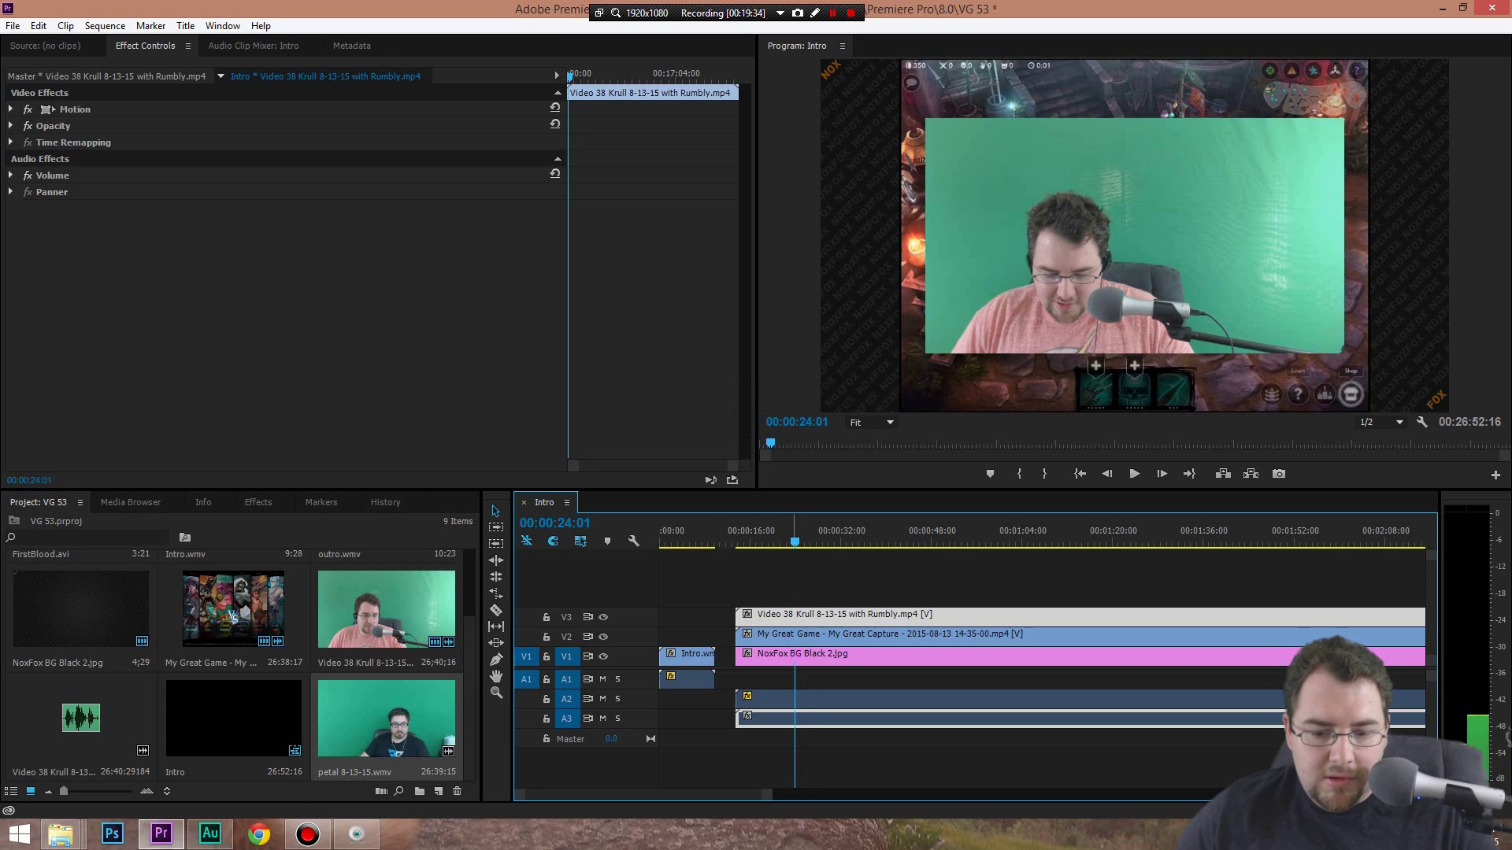
key(space)
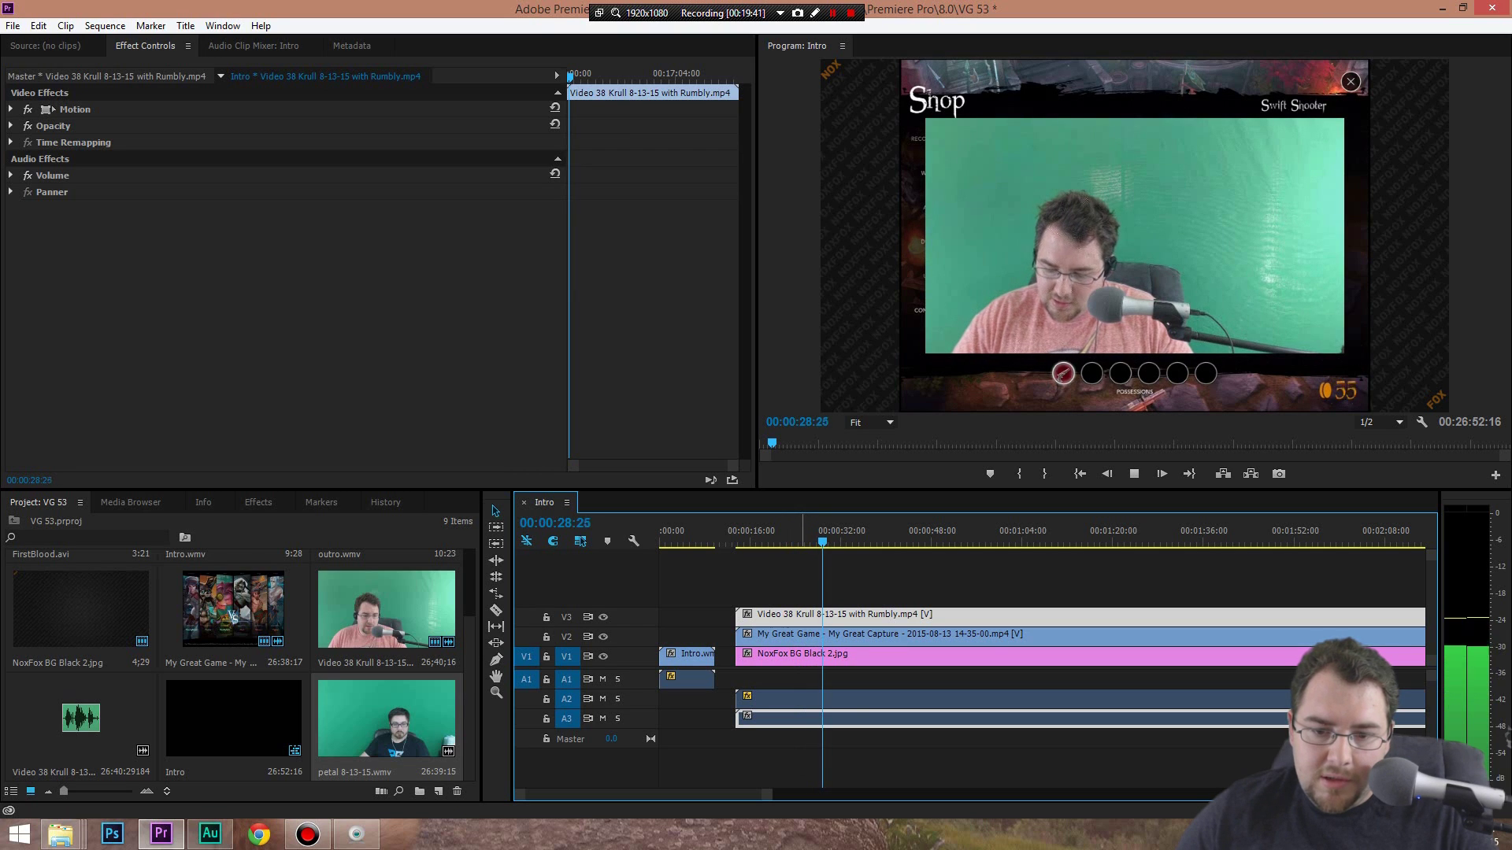
key(space)
Overwrite the webcam clip's audio on A3 with the edited MP3, aligned to the clip's start, and play it back
drag(81, 718, 736, 716)
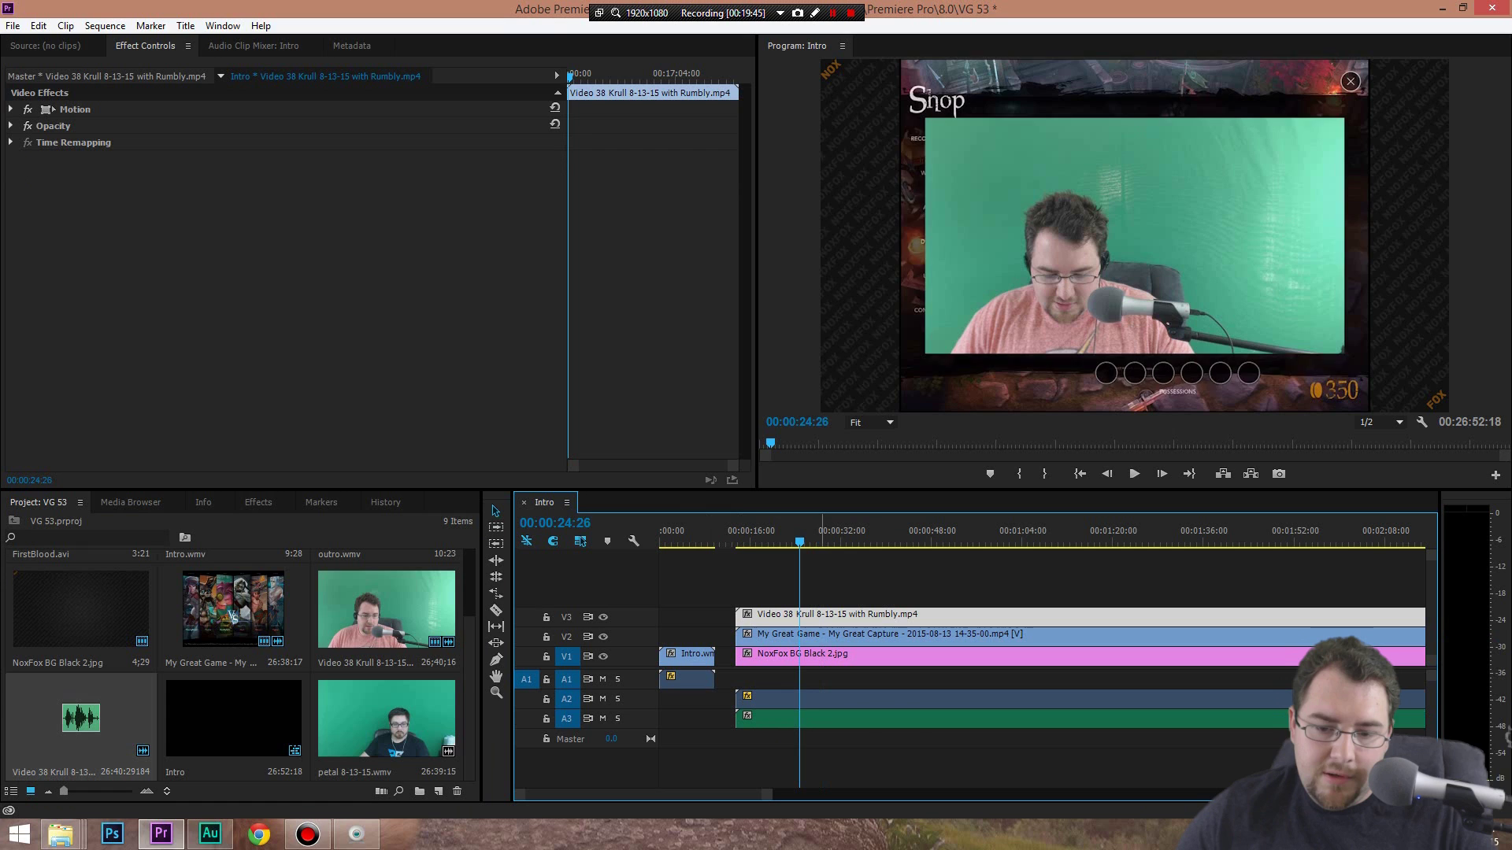
key(space)
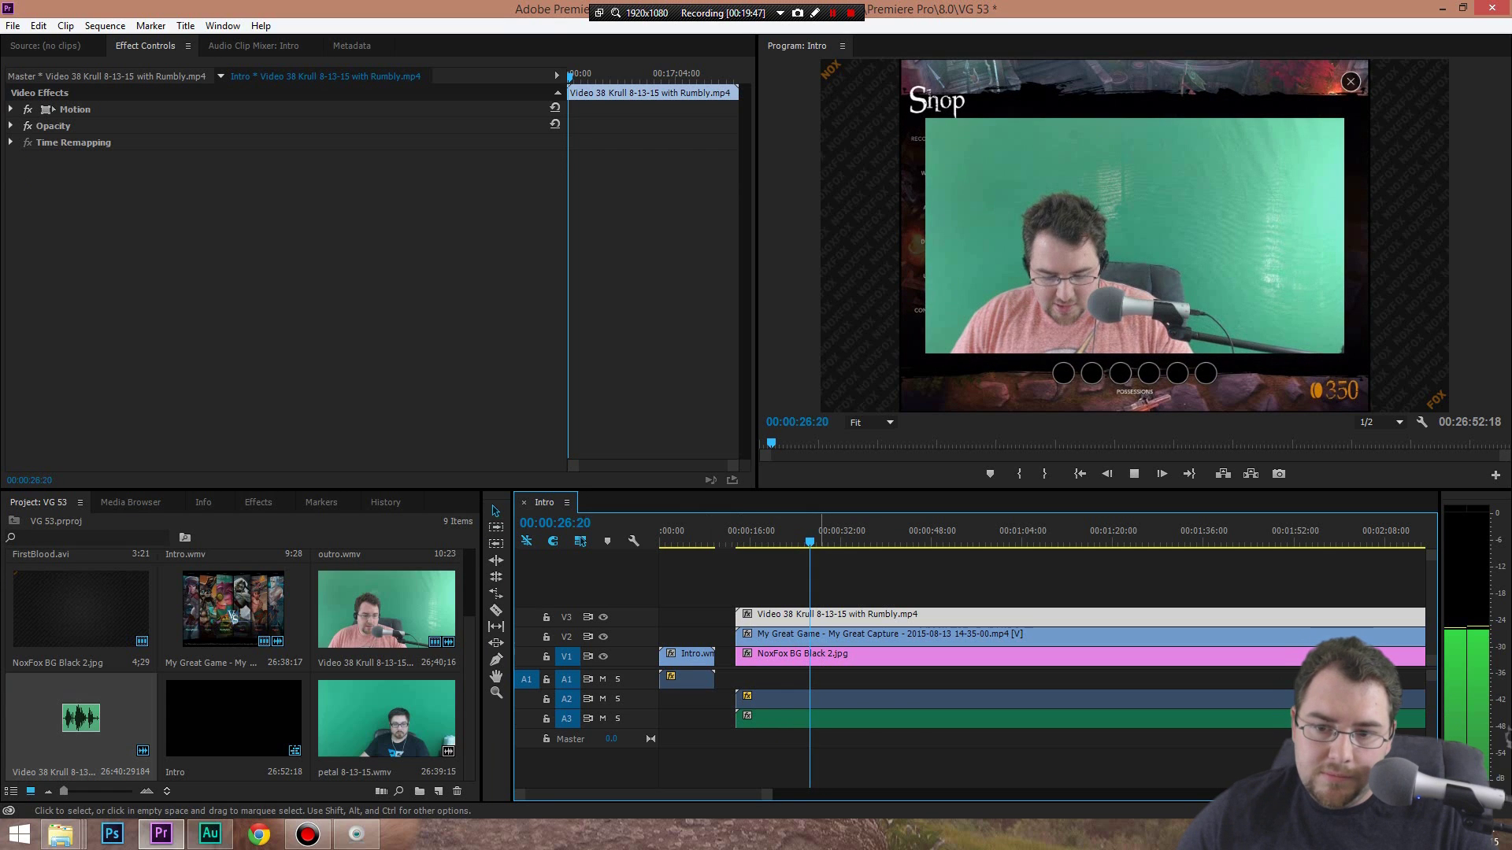
key(space)
key(space)
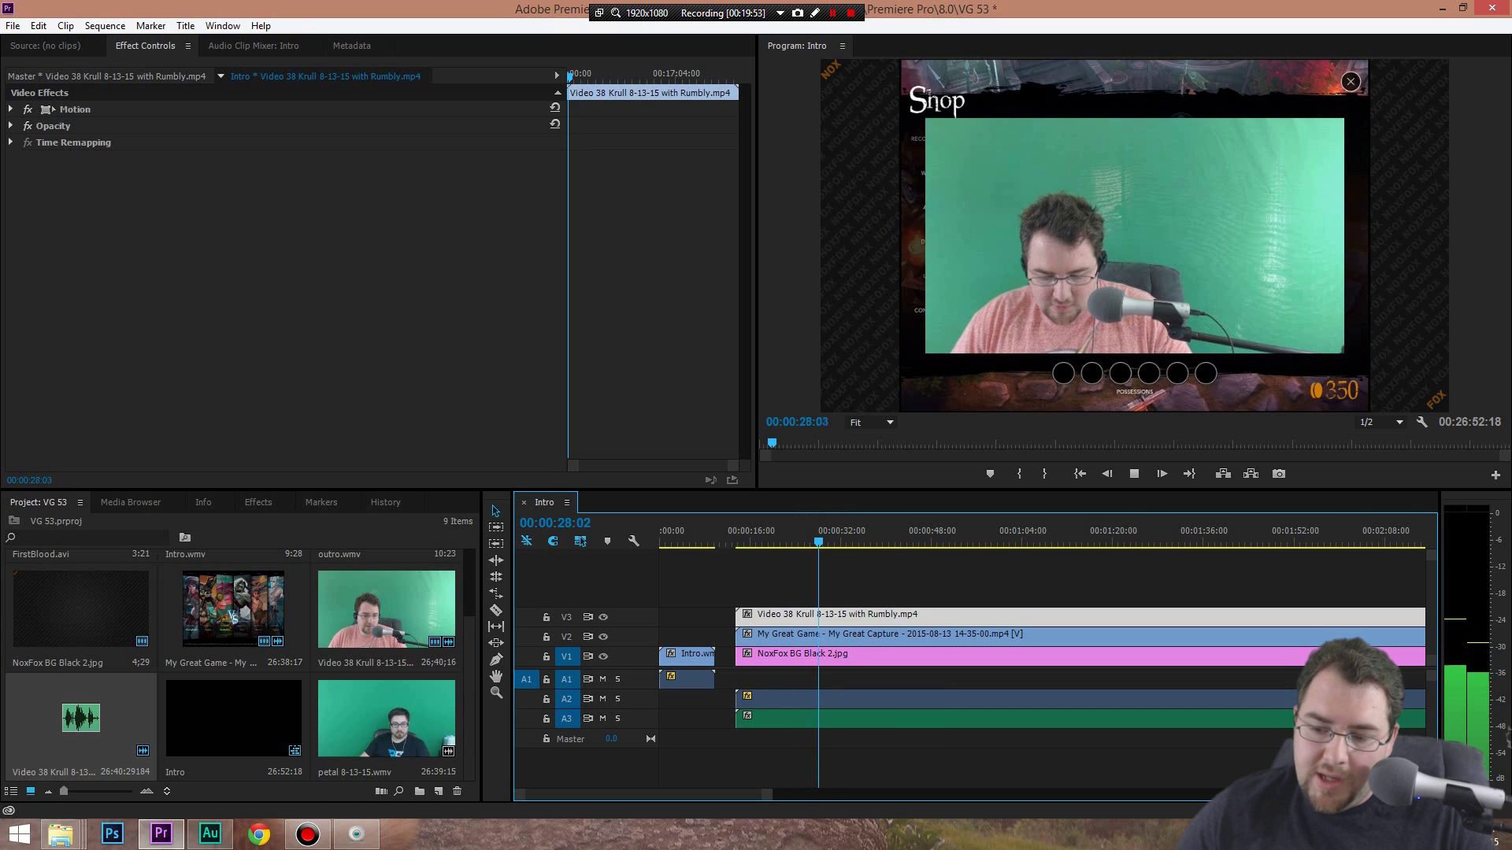
key(space)
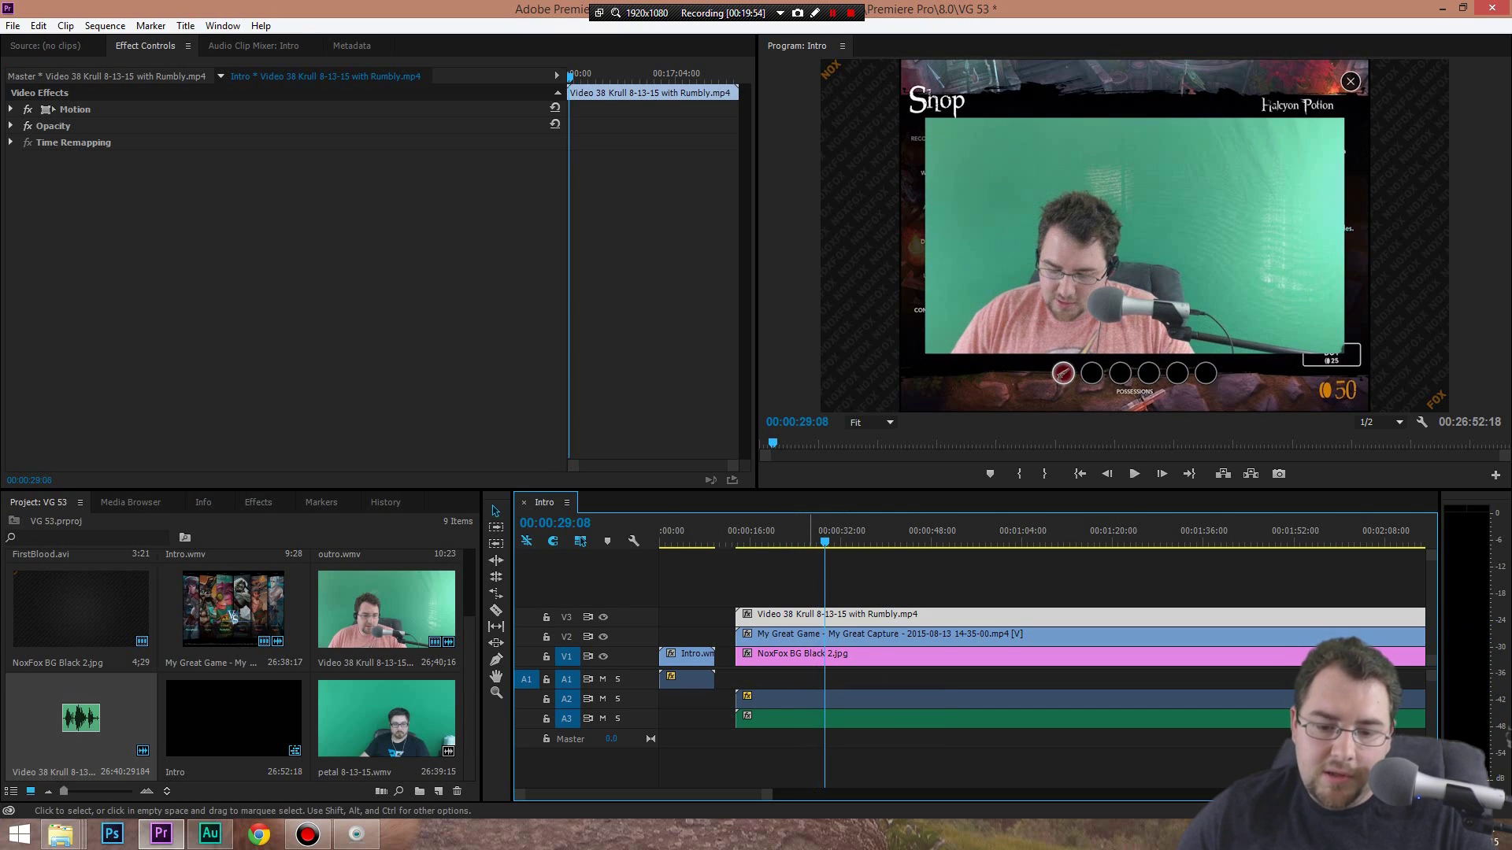
Set the volume level of the edited audio clip on A3 to 5.9 dB and play the sequence
click(945, 719)
click(945, 614)
click(945, 698)
click(945, 614)
click(945, 718)
click(12, 108)
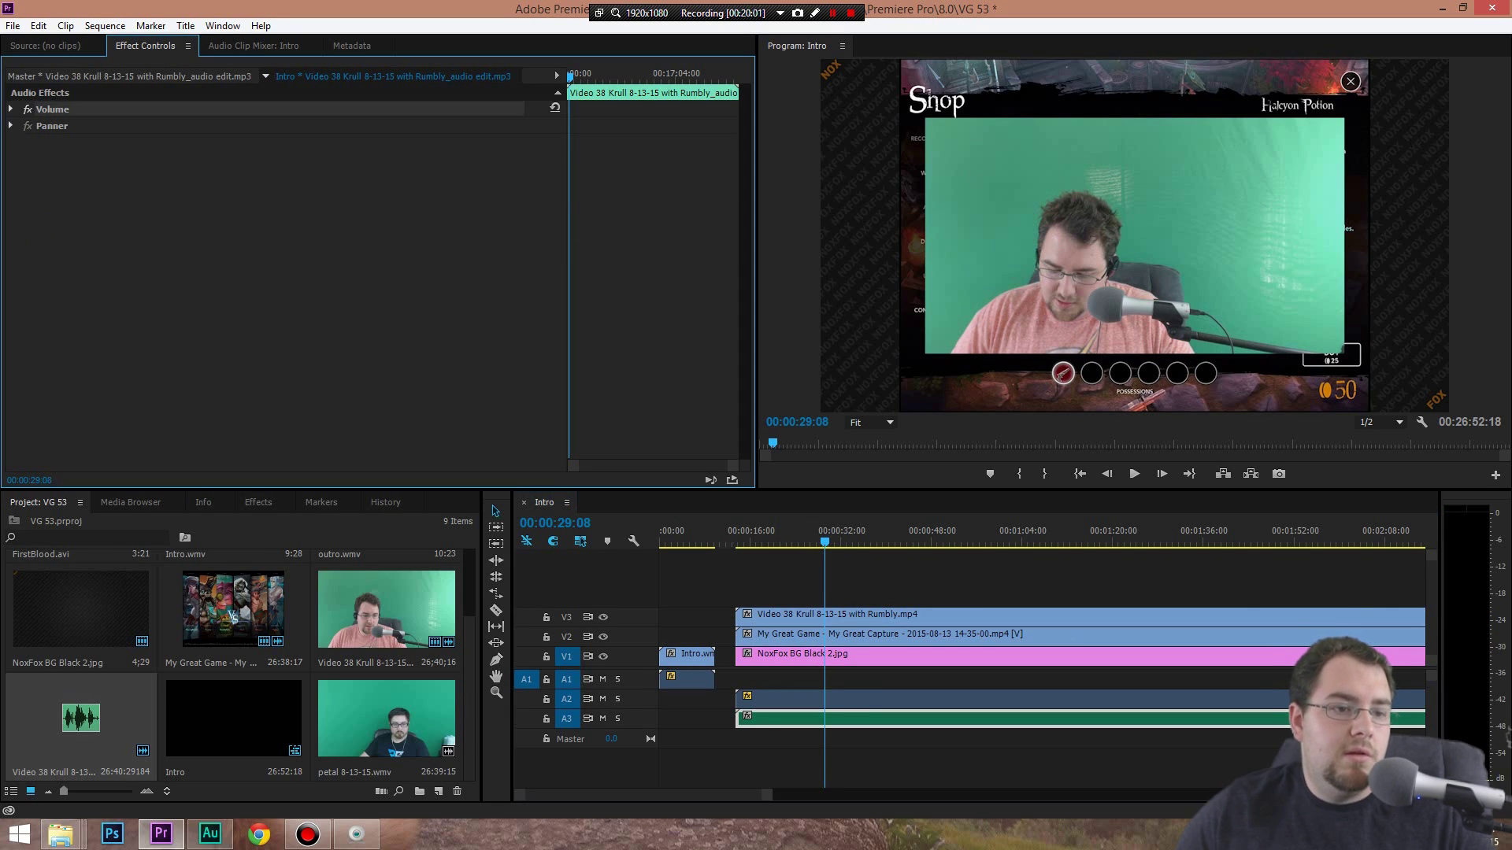
mouse_move(295, 141)
mouse_down()
mouse_move(315, 142)
mouse_move(296, 141)
mouse_up()
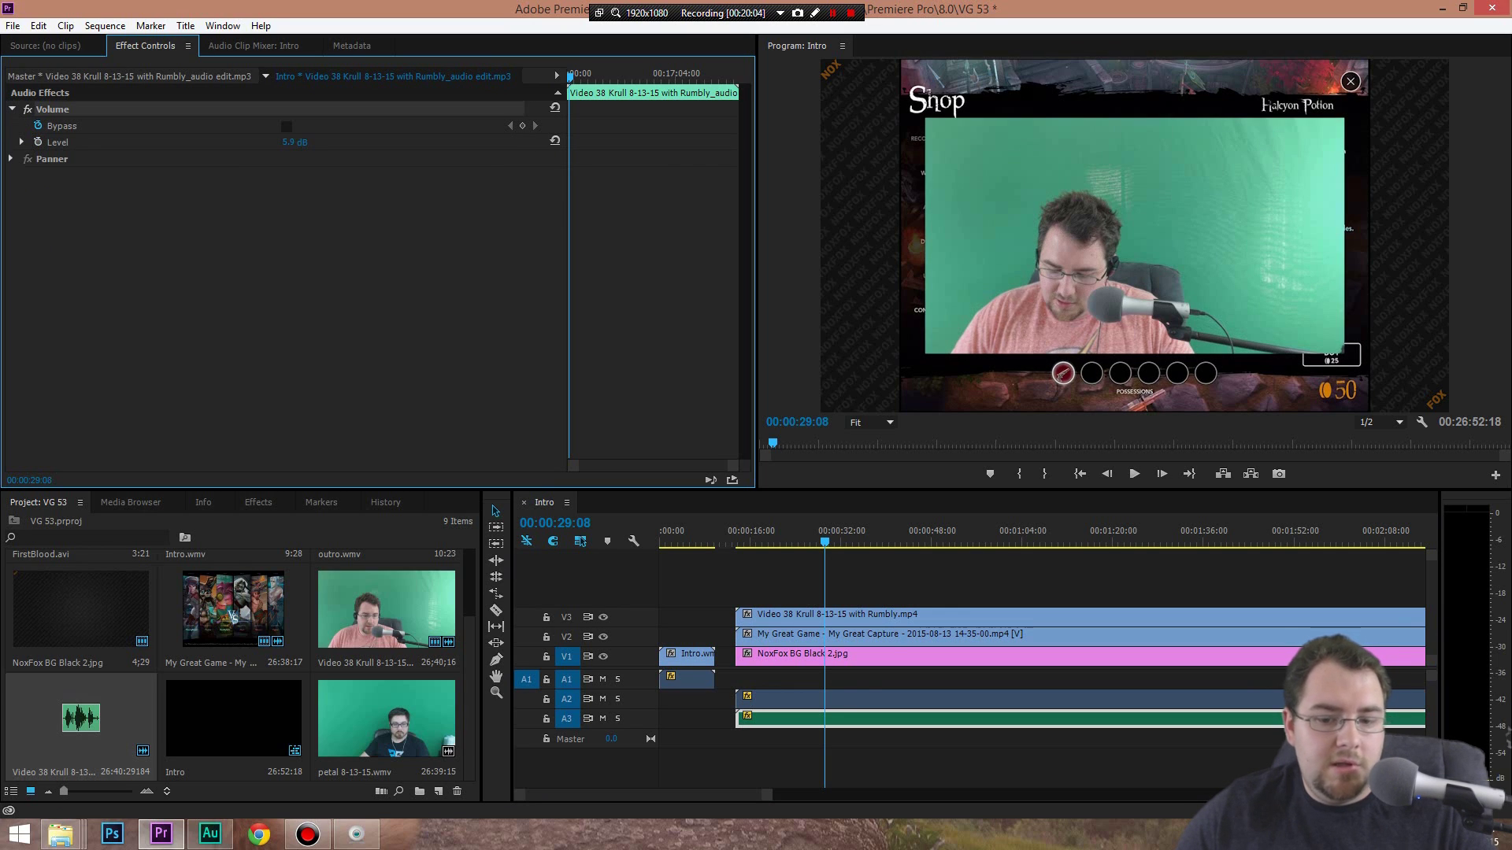
key(shift+3)
key(space)
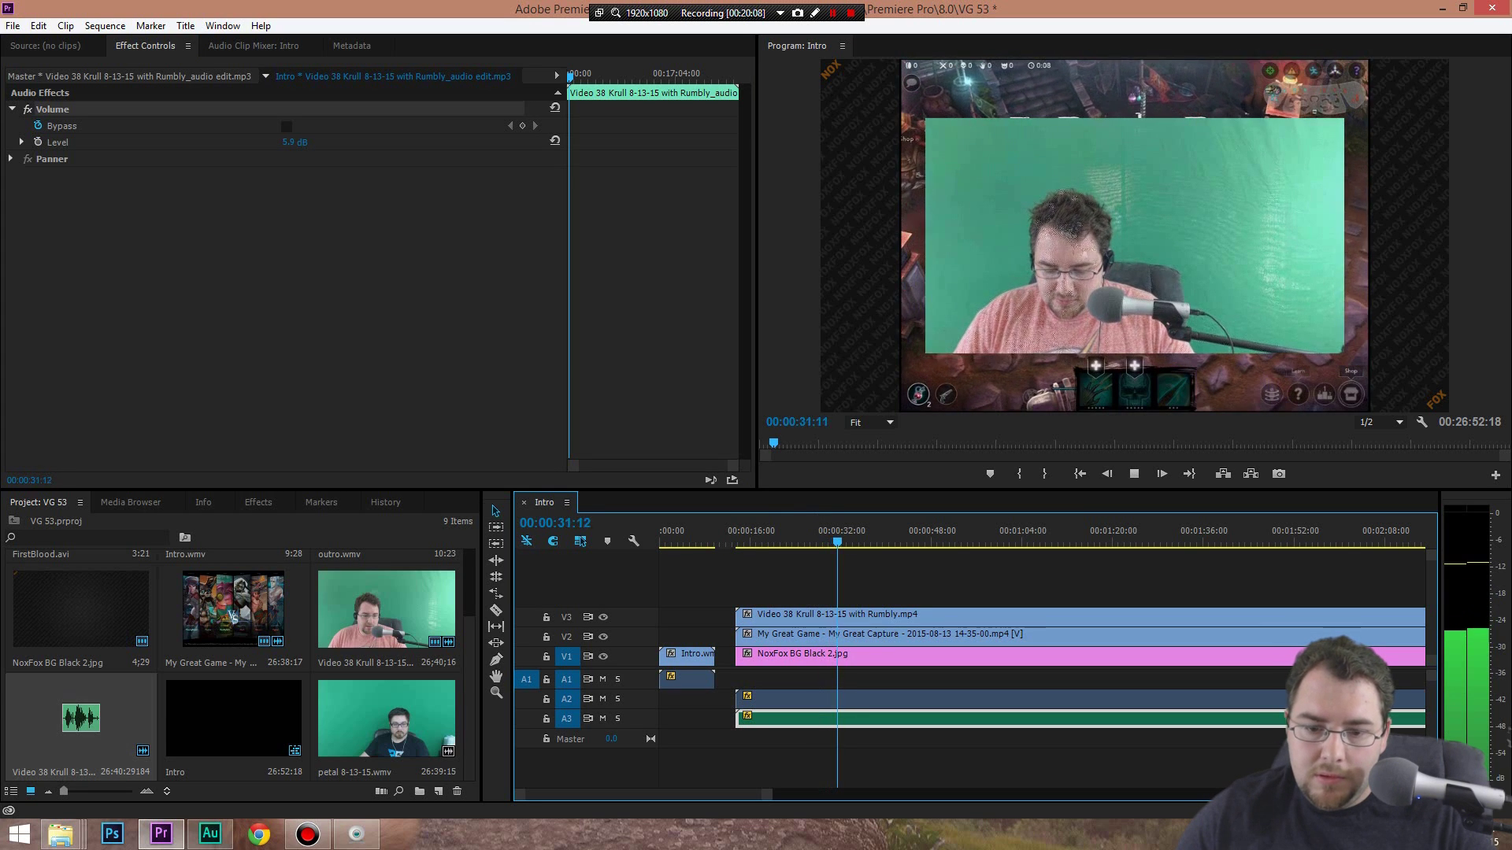
Replay the Intro sequence from about 00:00:20 with the gameplay audio clip on A2 selected
key(space)
drag(788, 542, 790, 542)
click(847, 699)
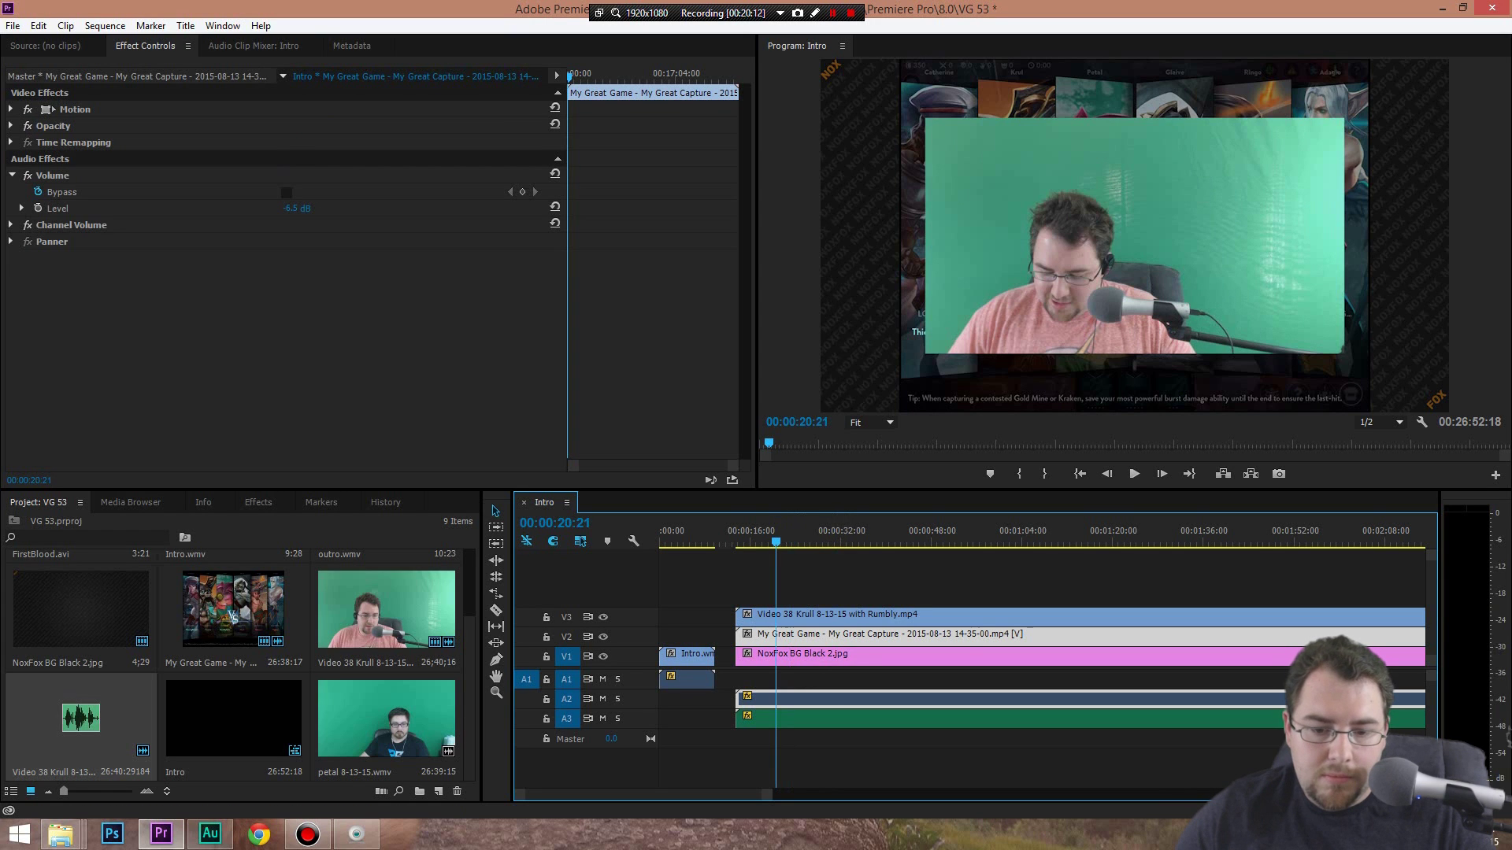
key(space)
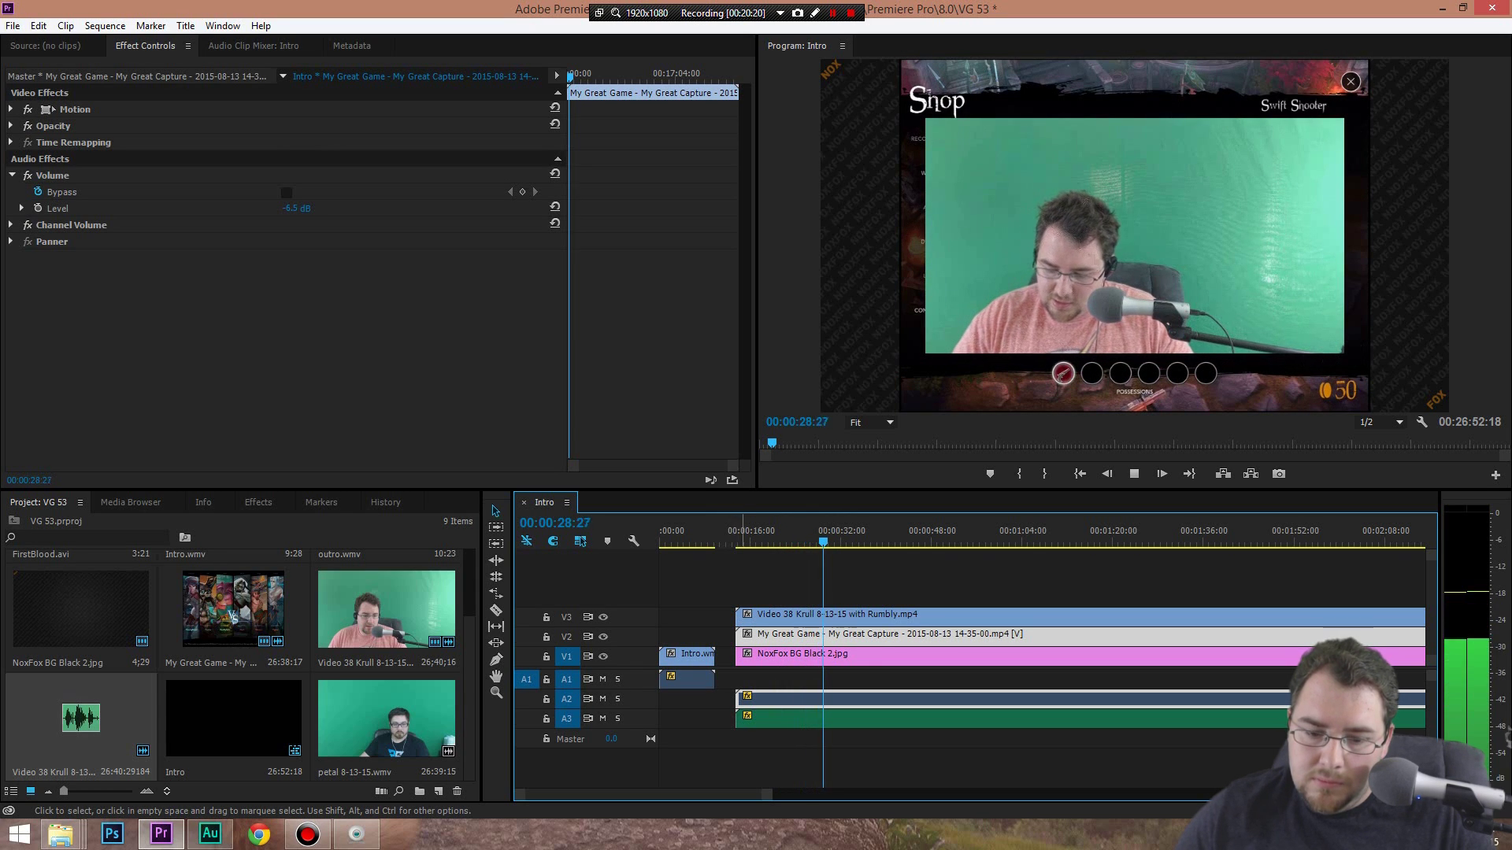
key(space)
Undo the volume change and the placement of the edited MP3 on A3
click(771, 720)
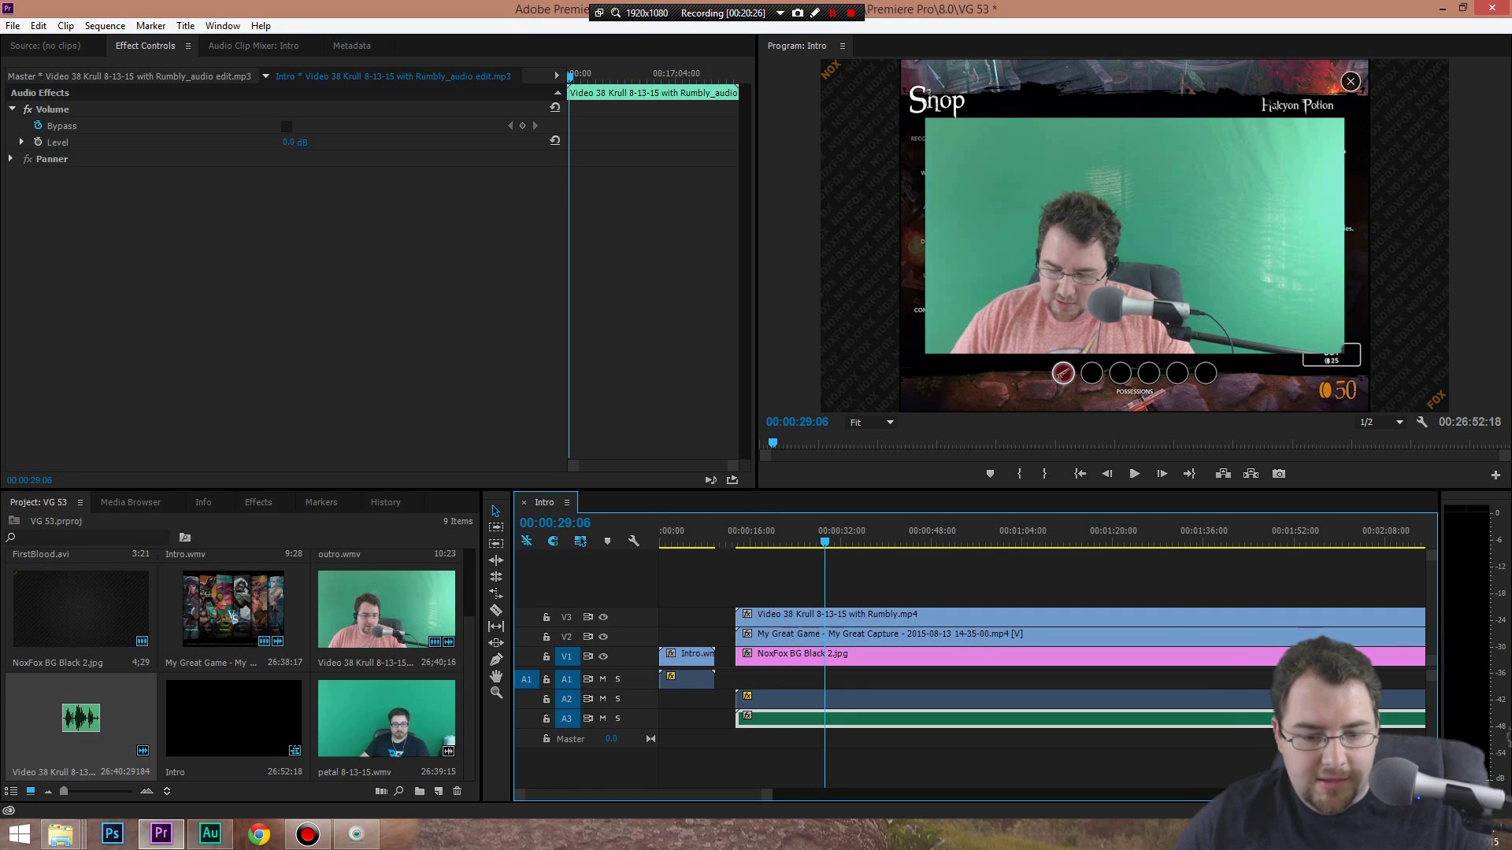
key(ctrl+z)
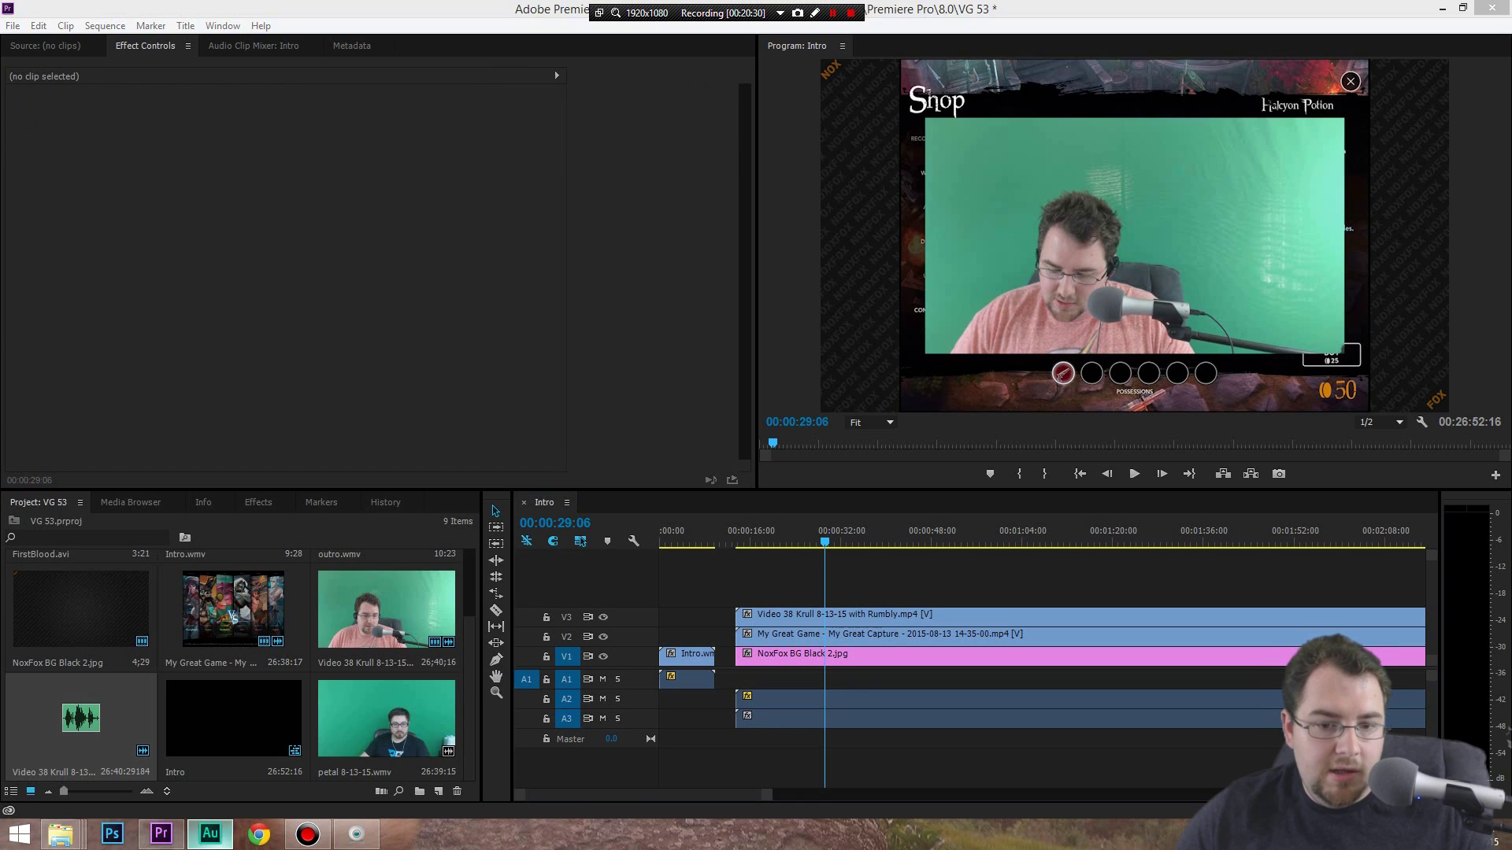
Switch to Audition and amplify the whole edited webcam MP3 with the +6dB Boost preset
click(210, 834)
click(526, 413)
click(152, 25)
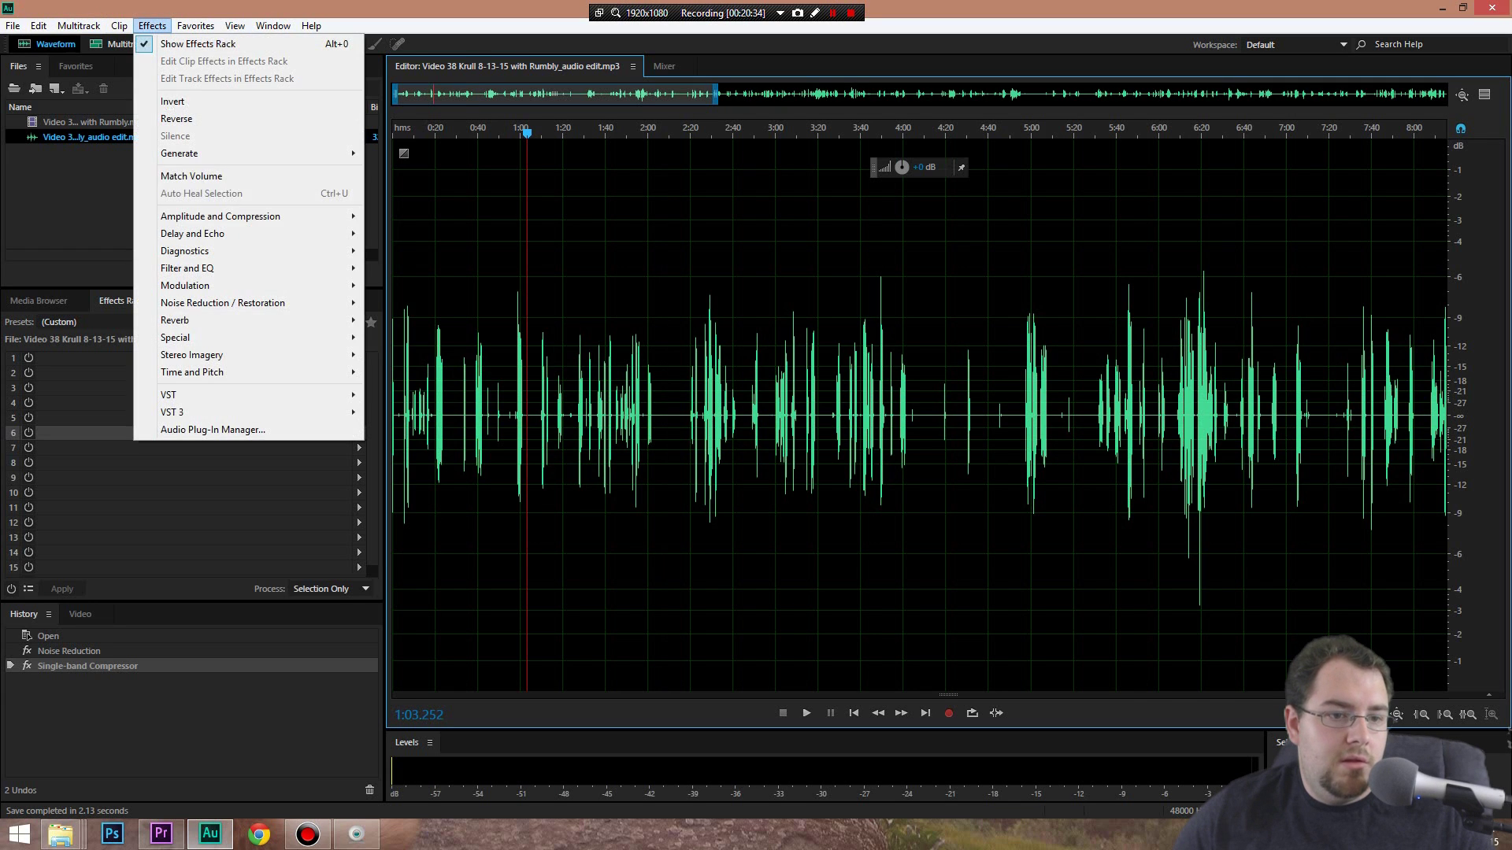
mouse_move(236, 216)
click(407, 215)
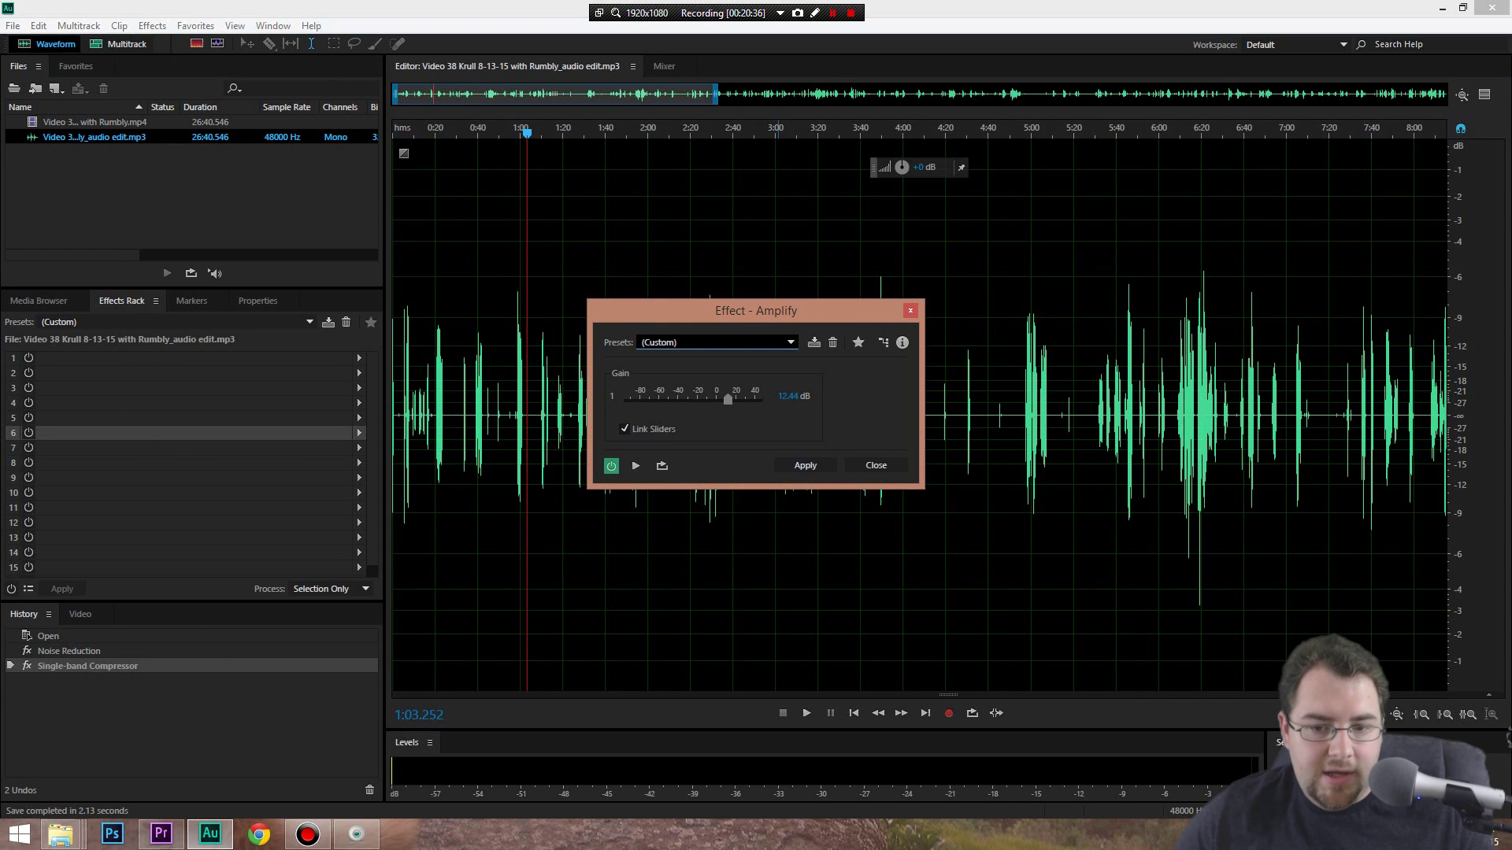
click(756, 343)
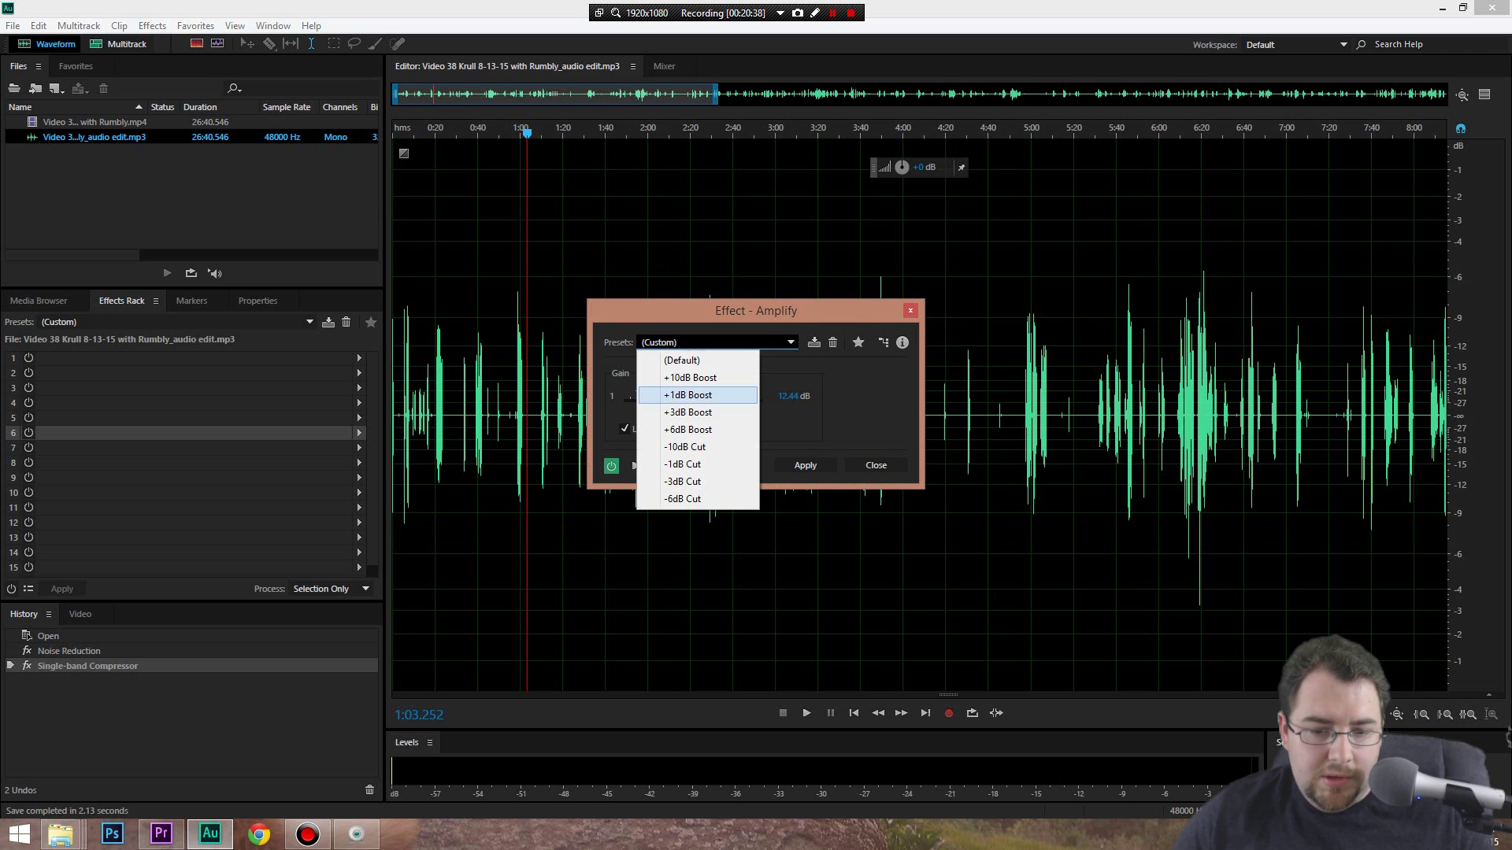
click(697, 429)
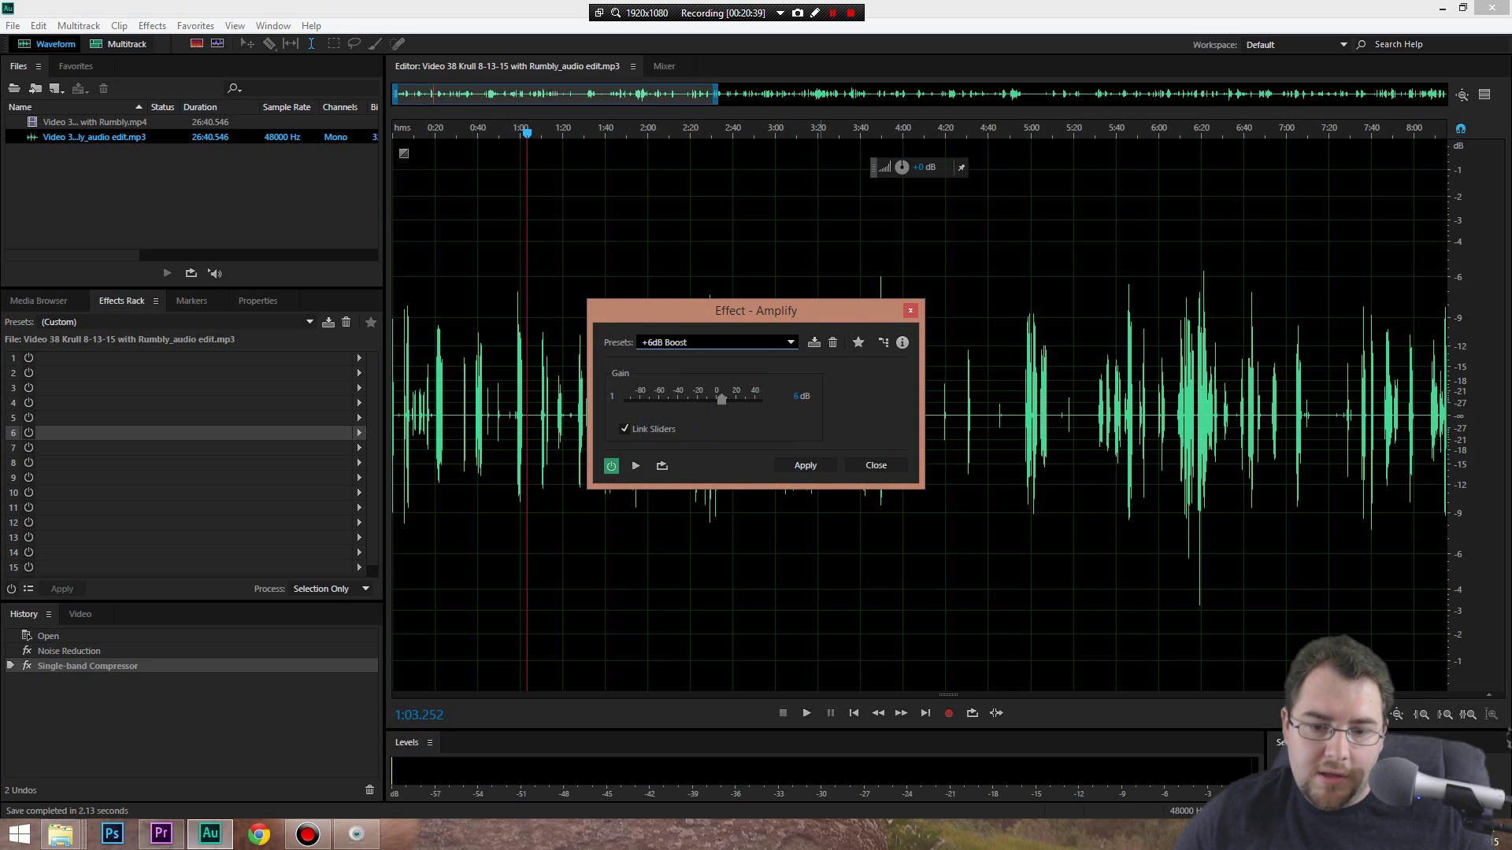
click(805, 465)
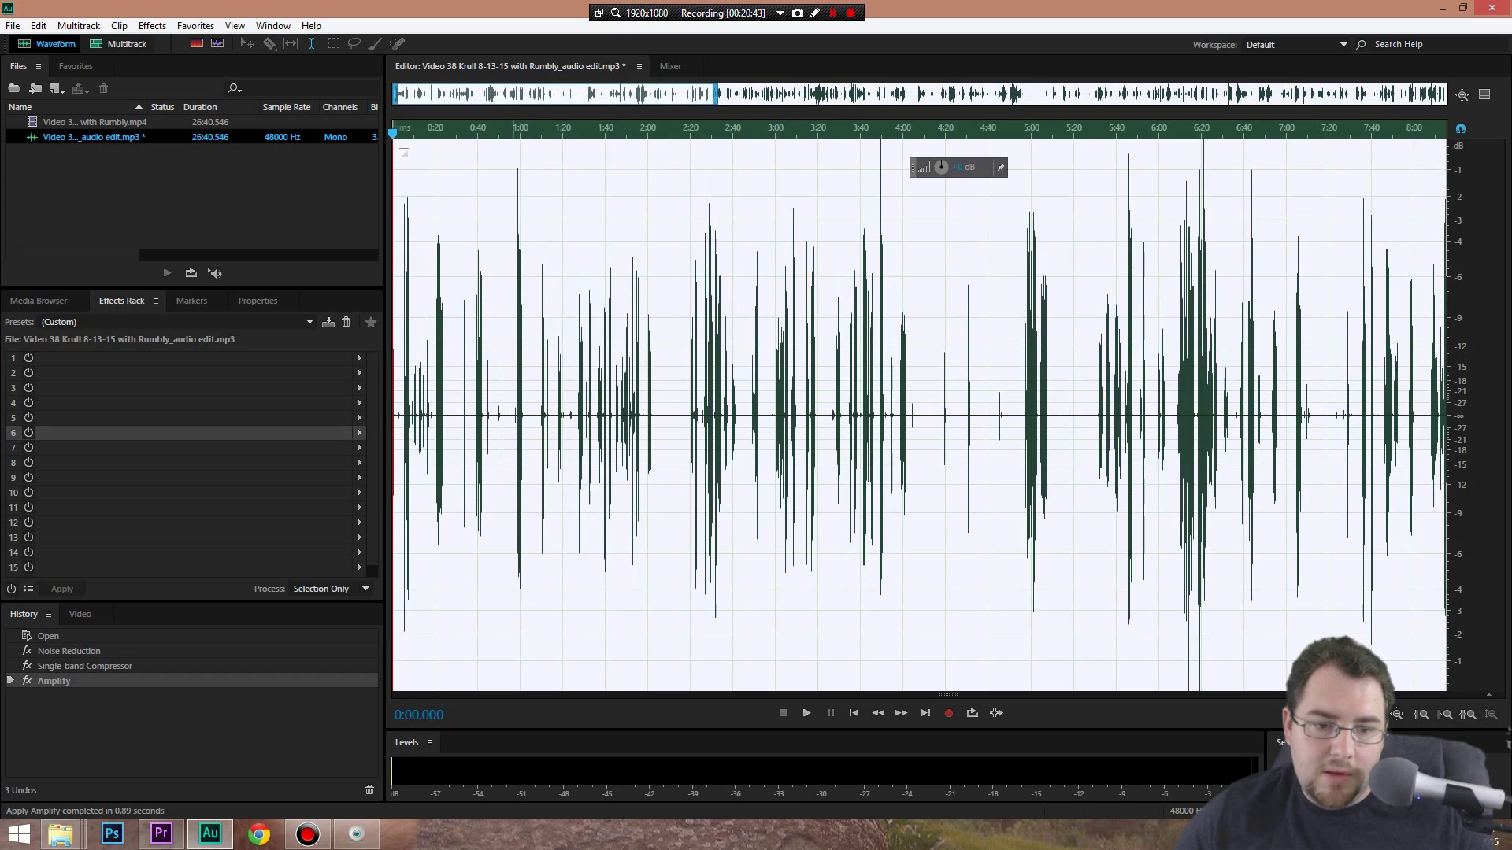
Listen to the amplified audio at about 1:00, 1:30 and 1:40
click(514, 393)
key(space)
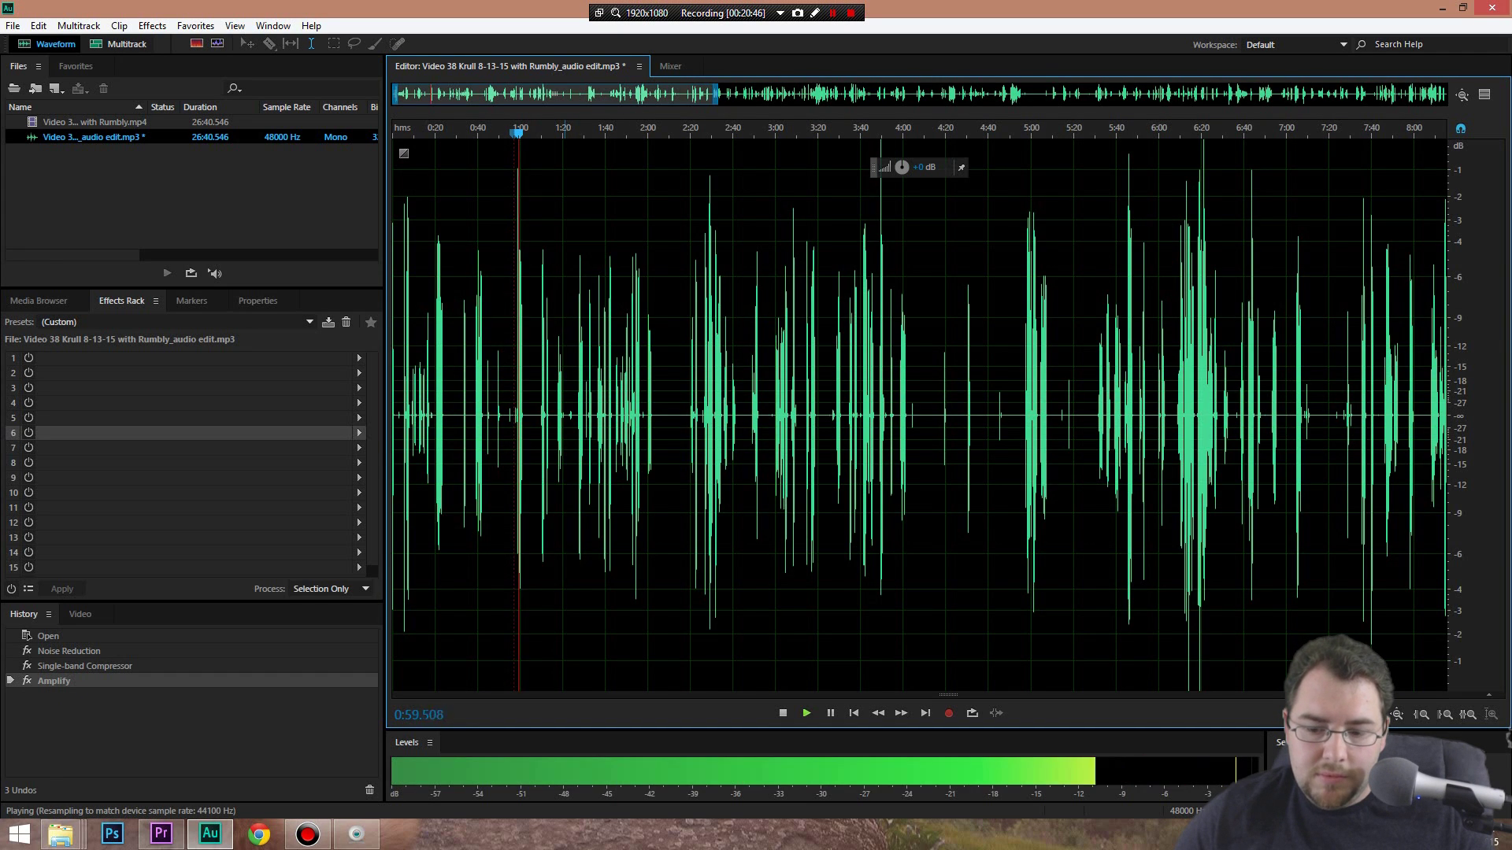
key(space)
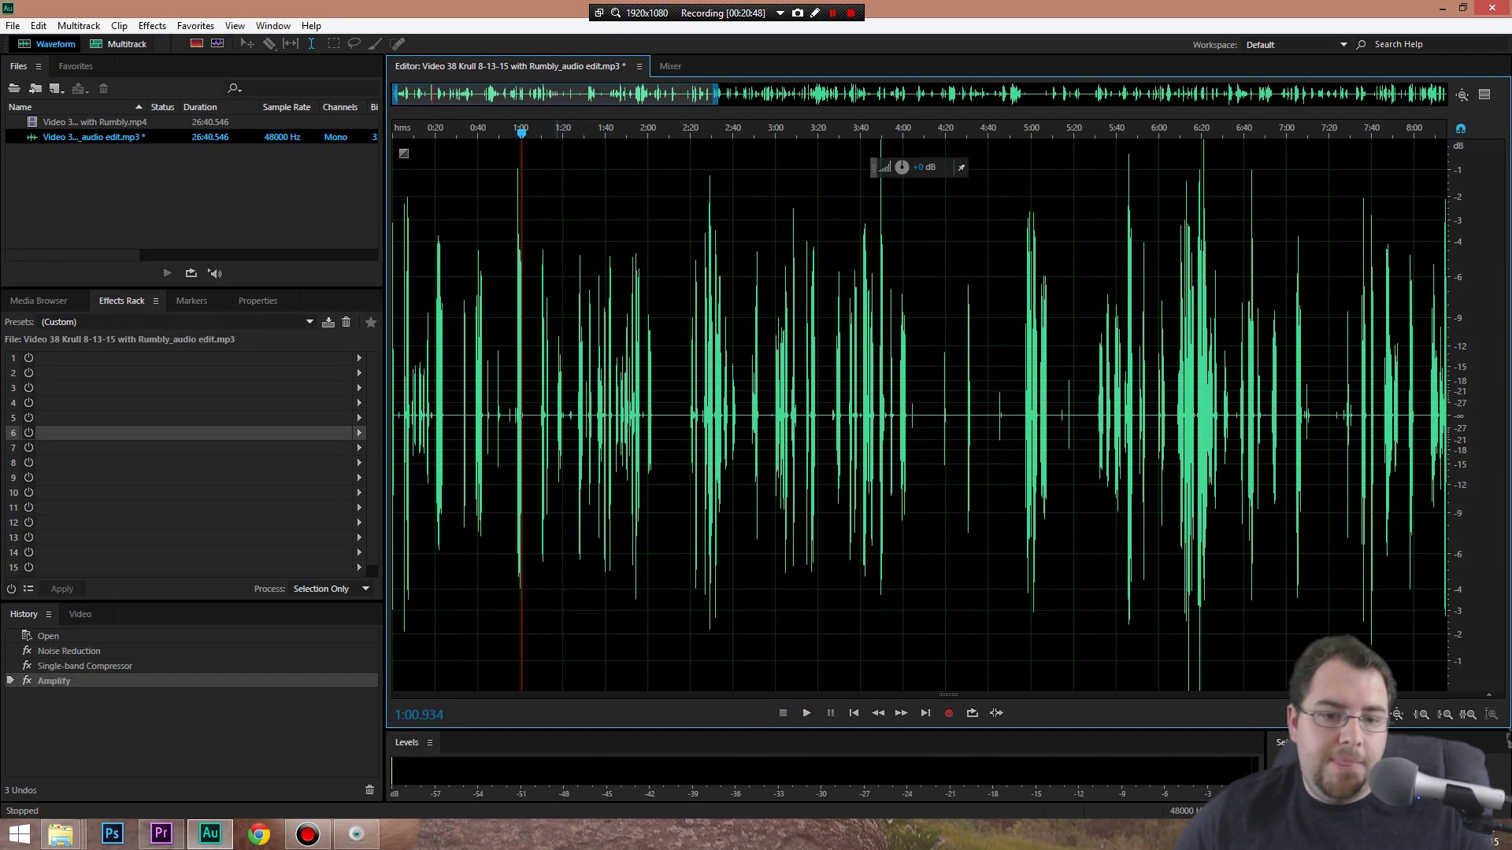
click(580, 394)
key(space)
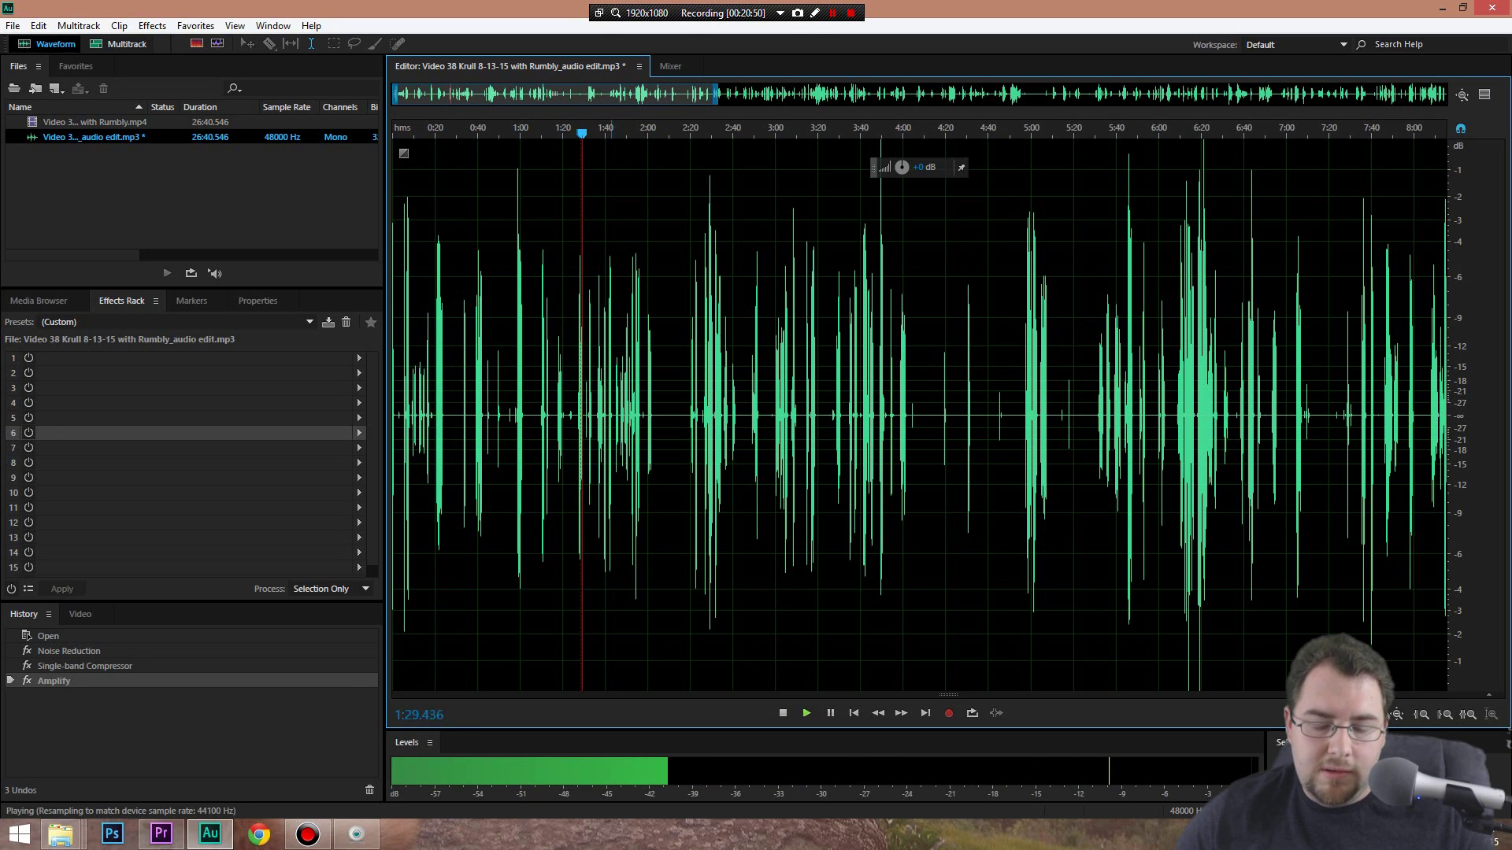
click(605, 394)
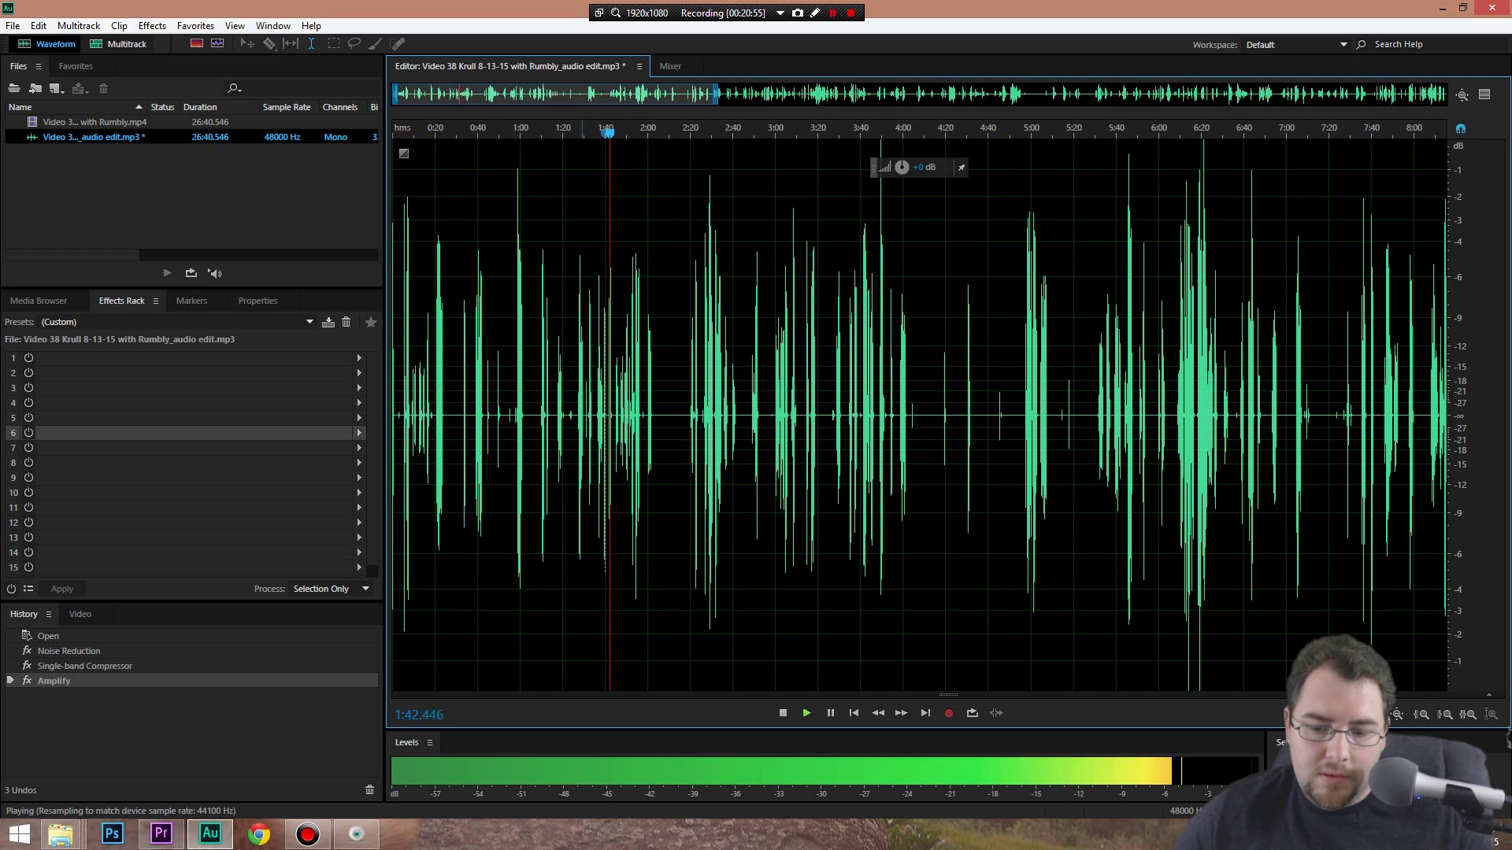
key(space)
click(671, 394)
Save the amplified audio over the existing edited MP3 in its compressed format
click(13, 25)
click(36, 216)
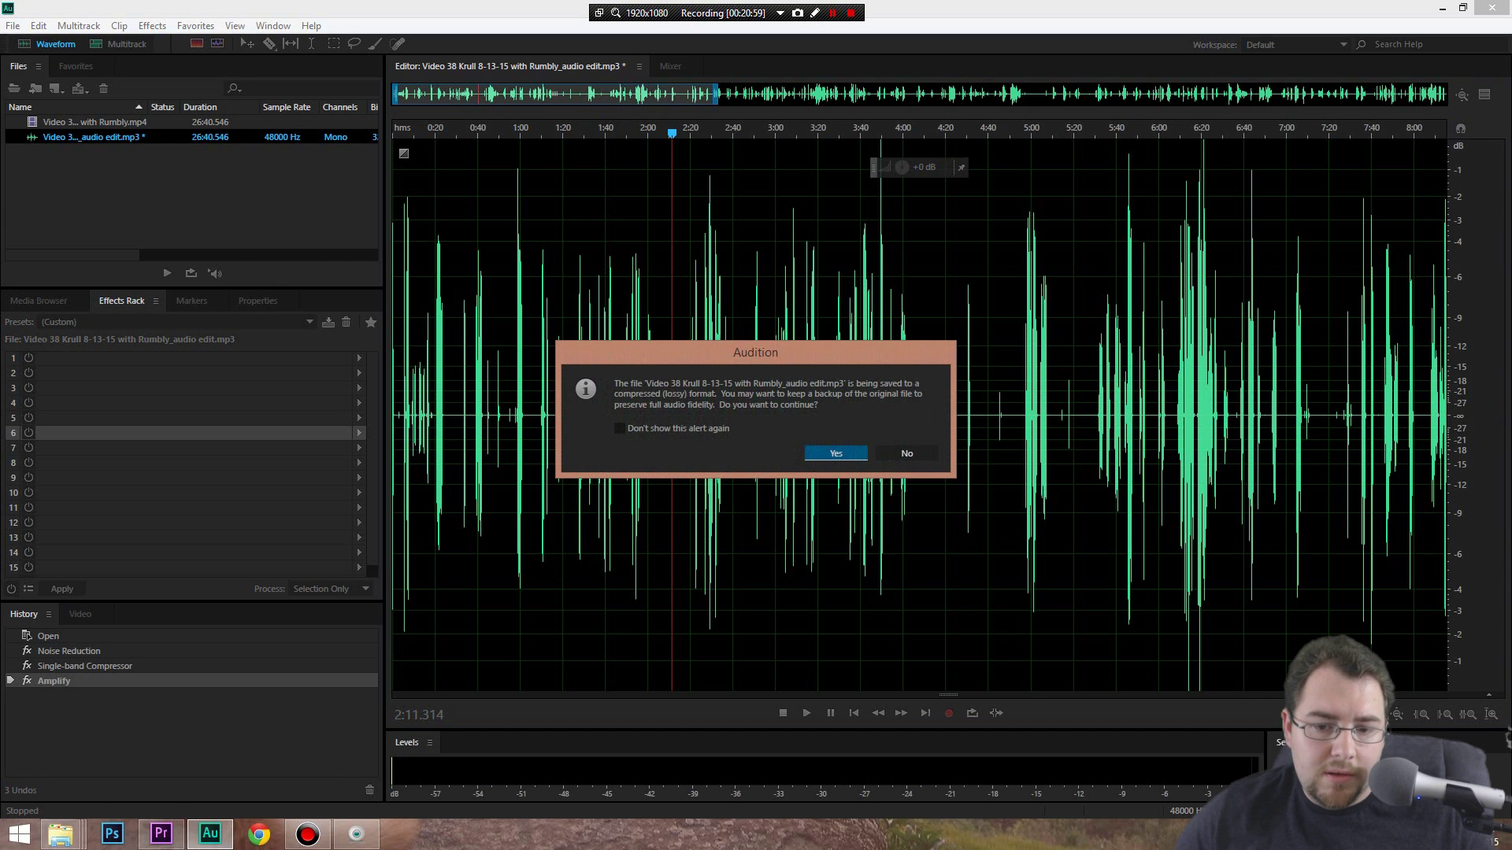
key(Return)
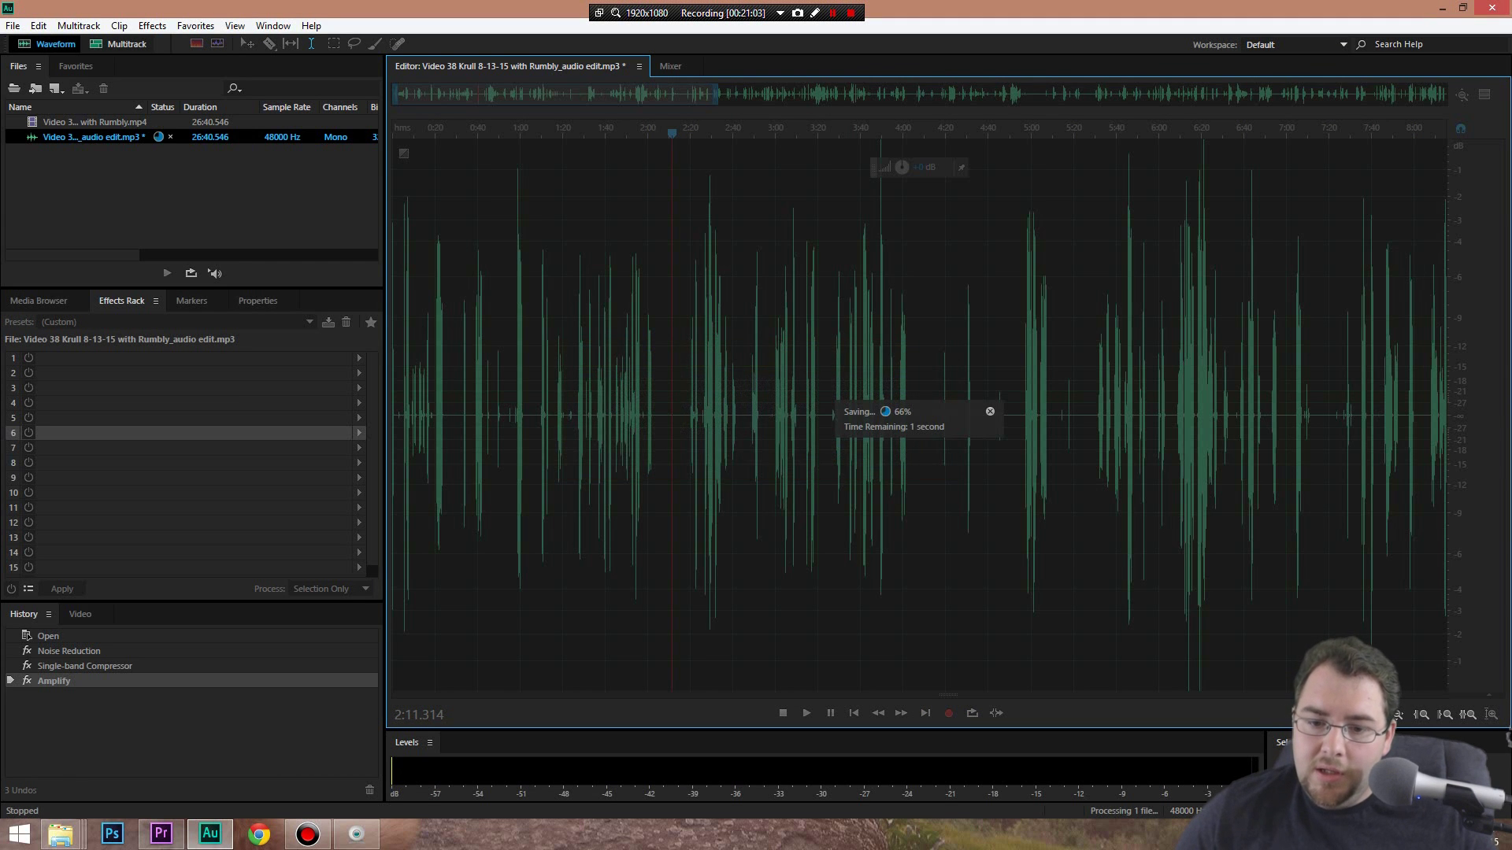
Switch back to Premiere Pro, overwrite the webcam audio on A3 with the edited MP3 at the clip's start, and play it back
key(alt+Tab)
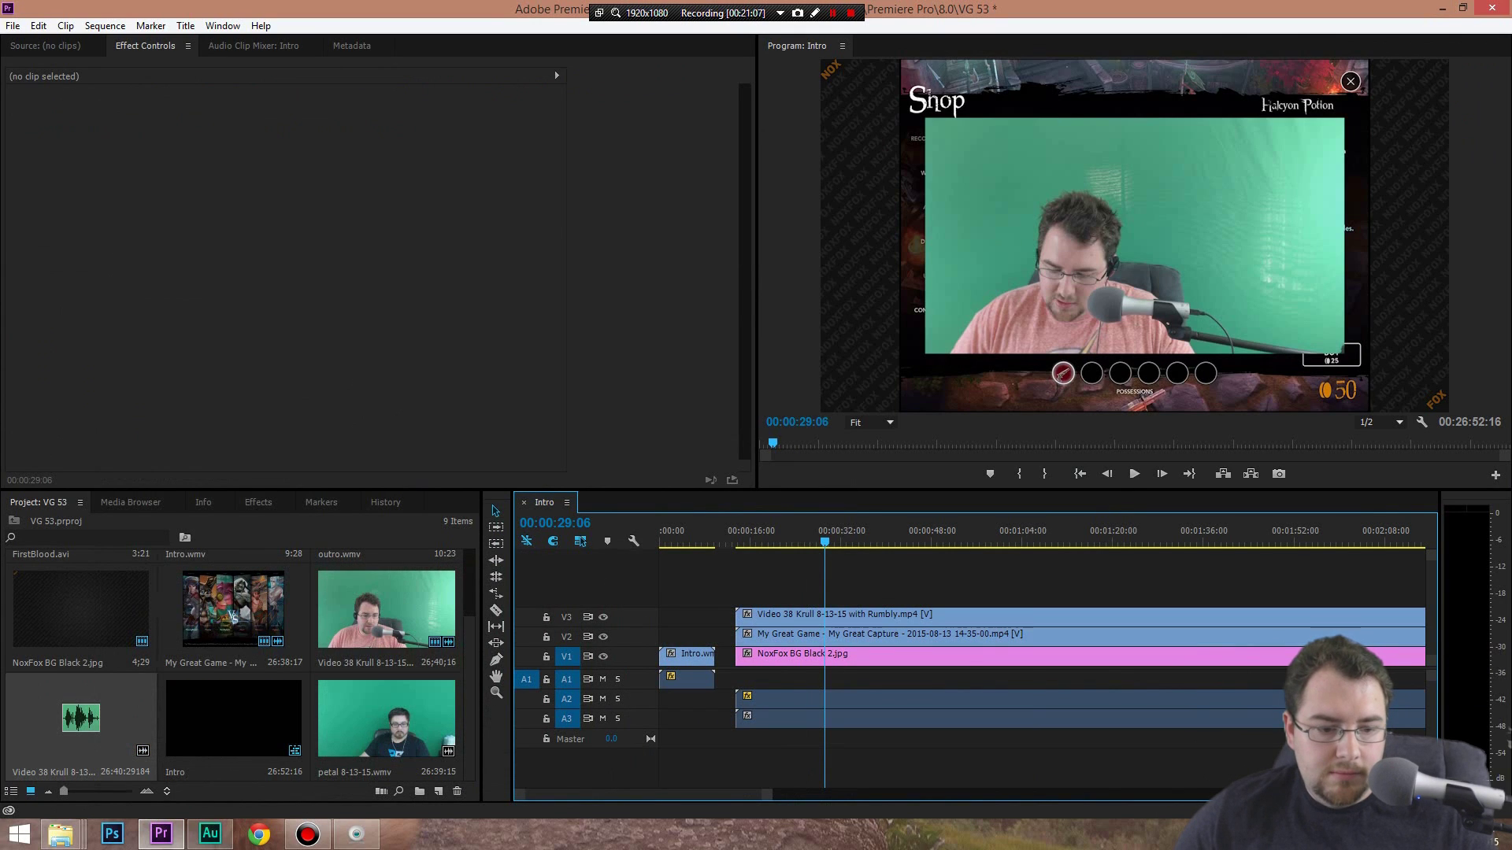
click(15, 733)
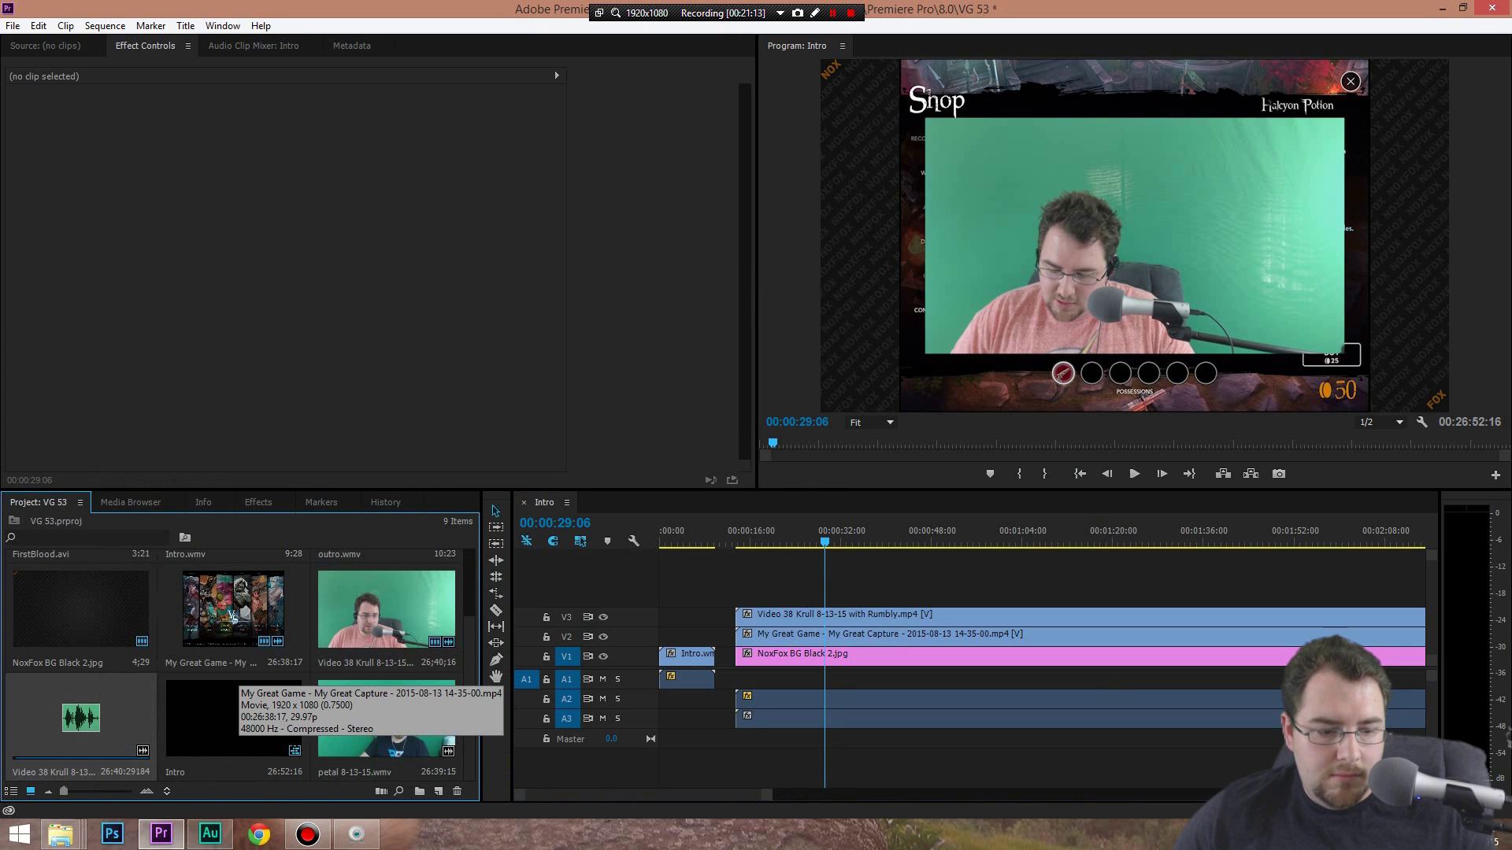
drag(79, 716, 740, 718)
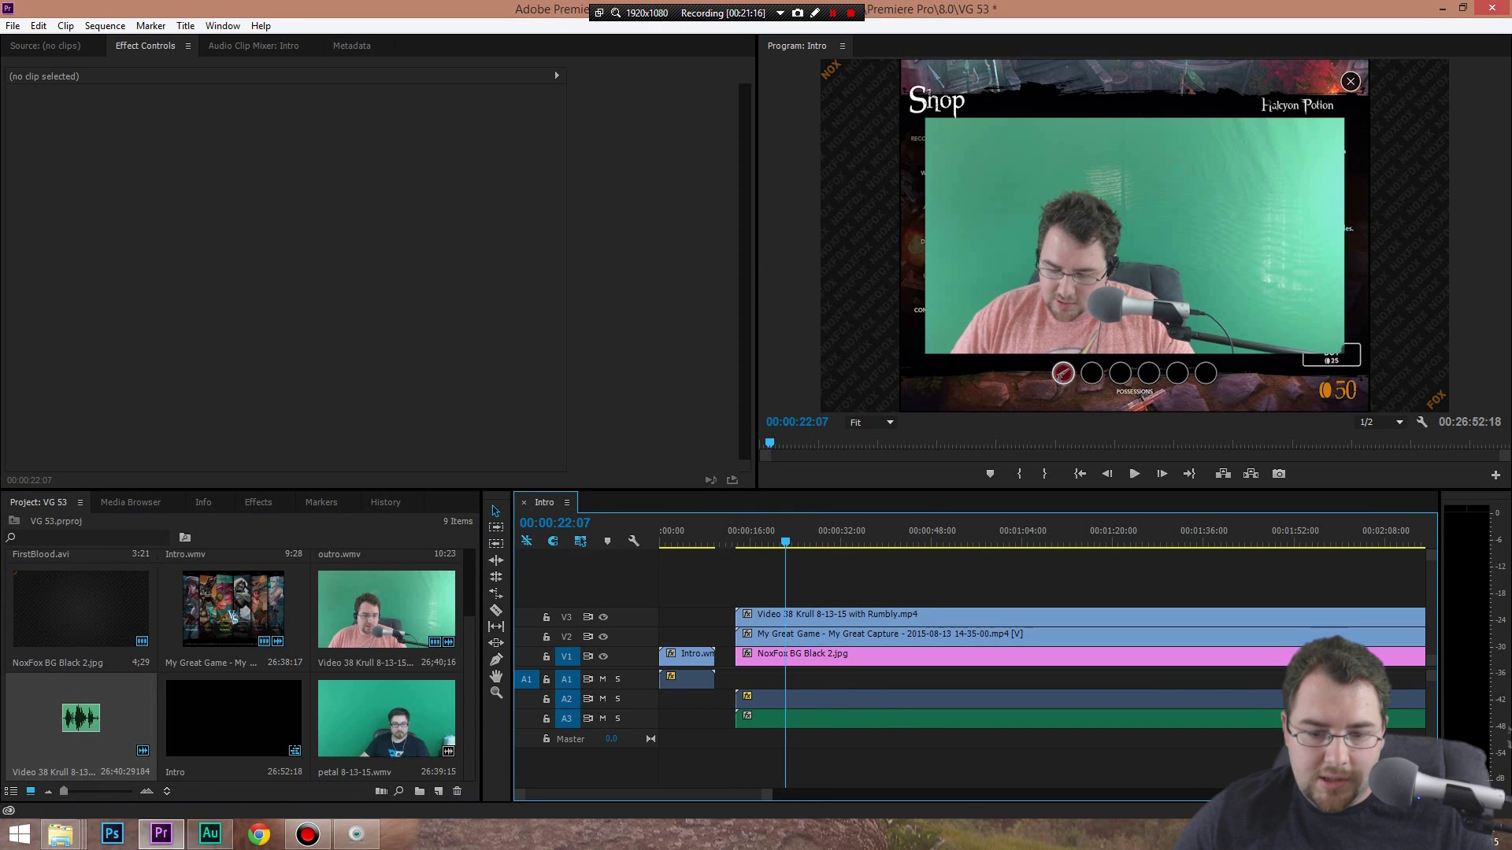
key(space)
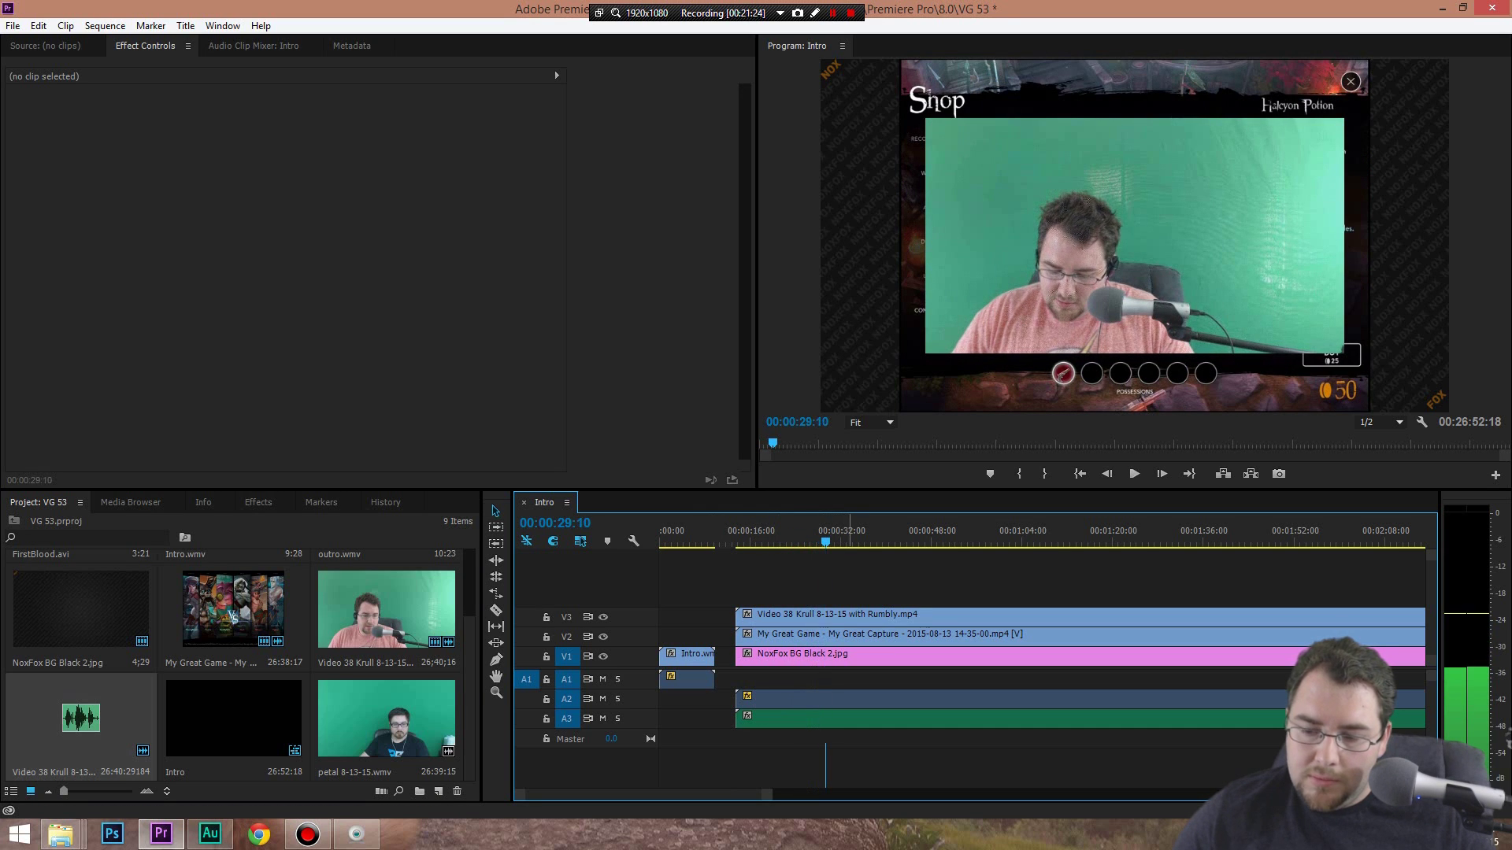
Delete the edited MP3 from the project together with its clip references in the sequence
right_click(98, 704)
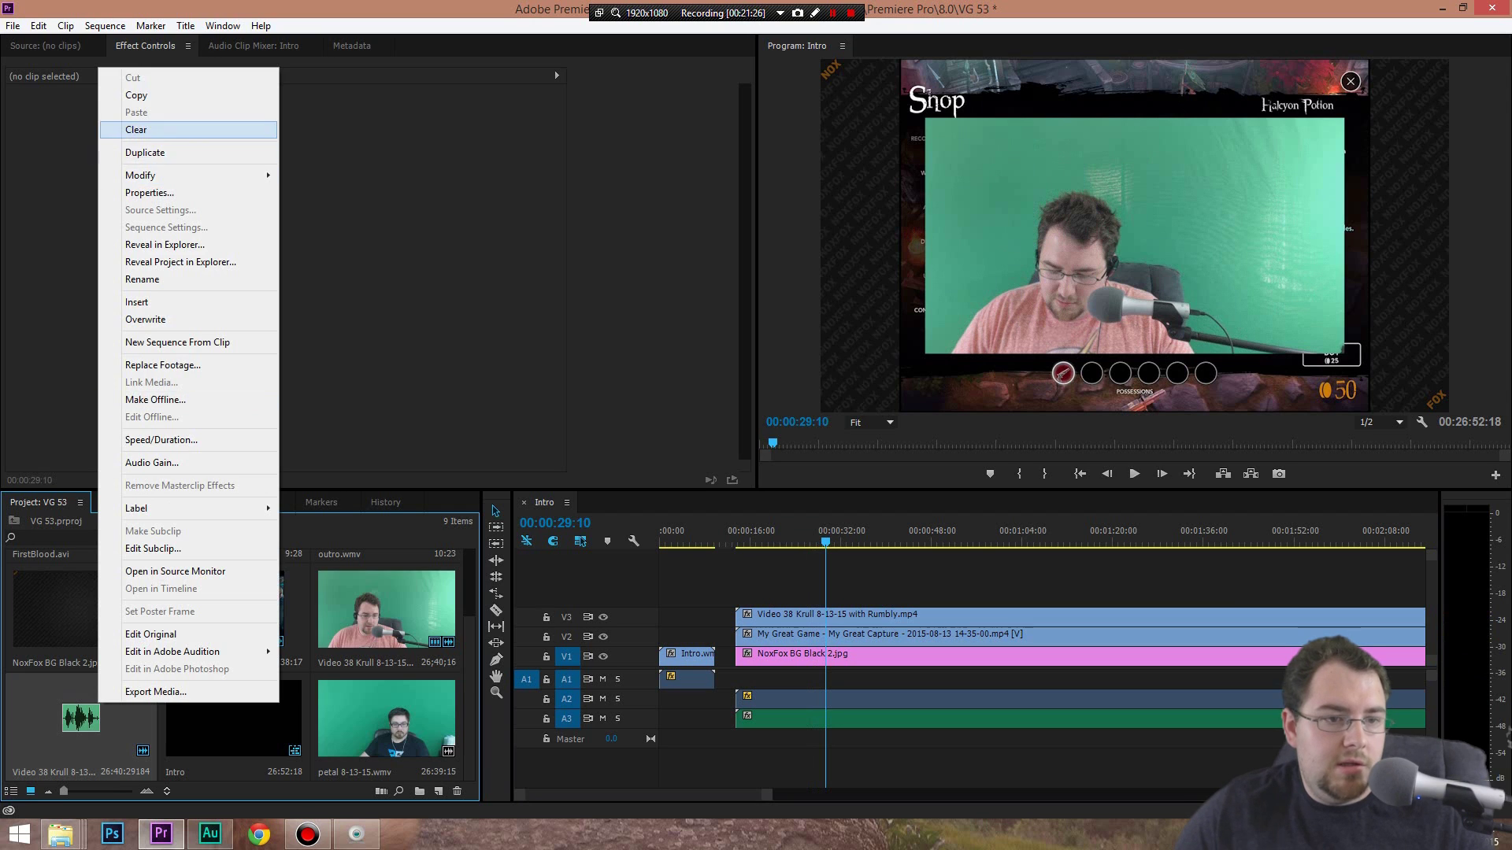
click(135, 129)
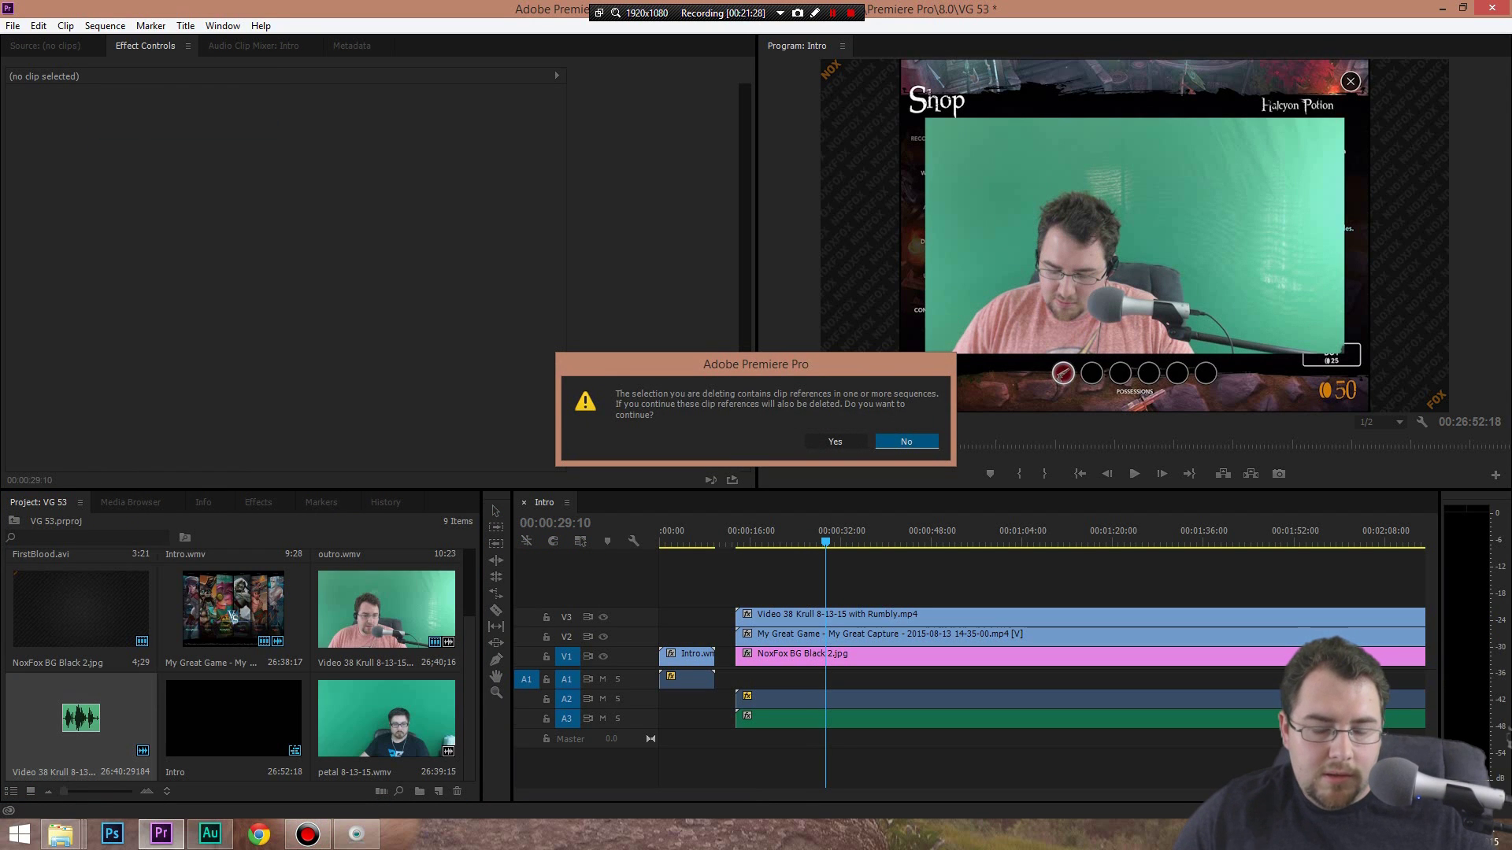
click(835, 442)
Re-import the newly saved Video 38 Krull 8-13-15 with Rumbly_audio edit.mp3 into the Premiere Pro project
click(307, 834)
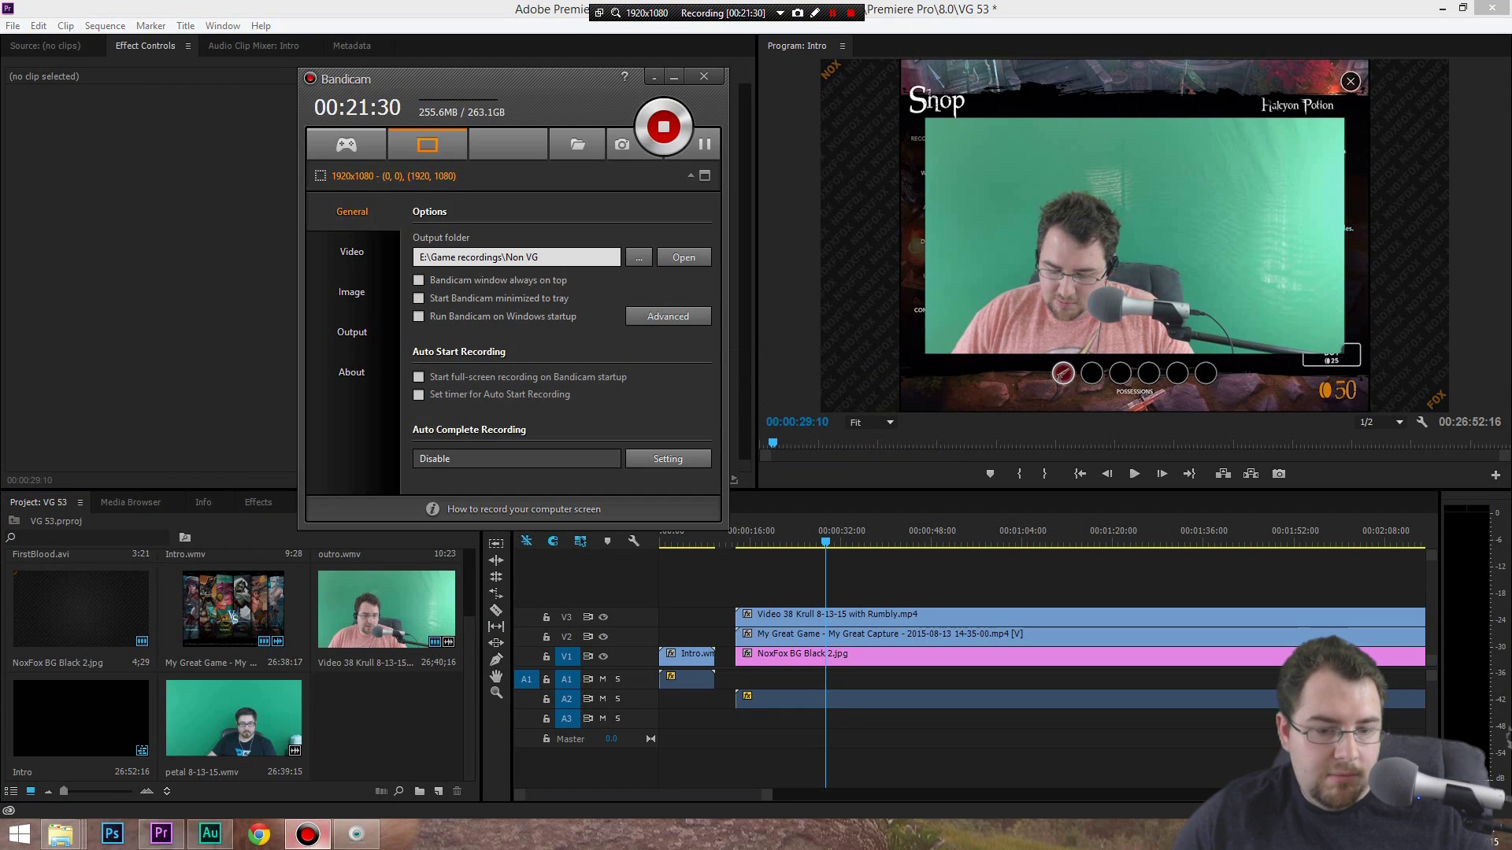
click(307, 834)
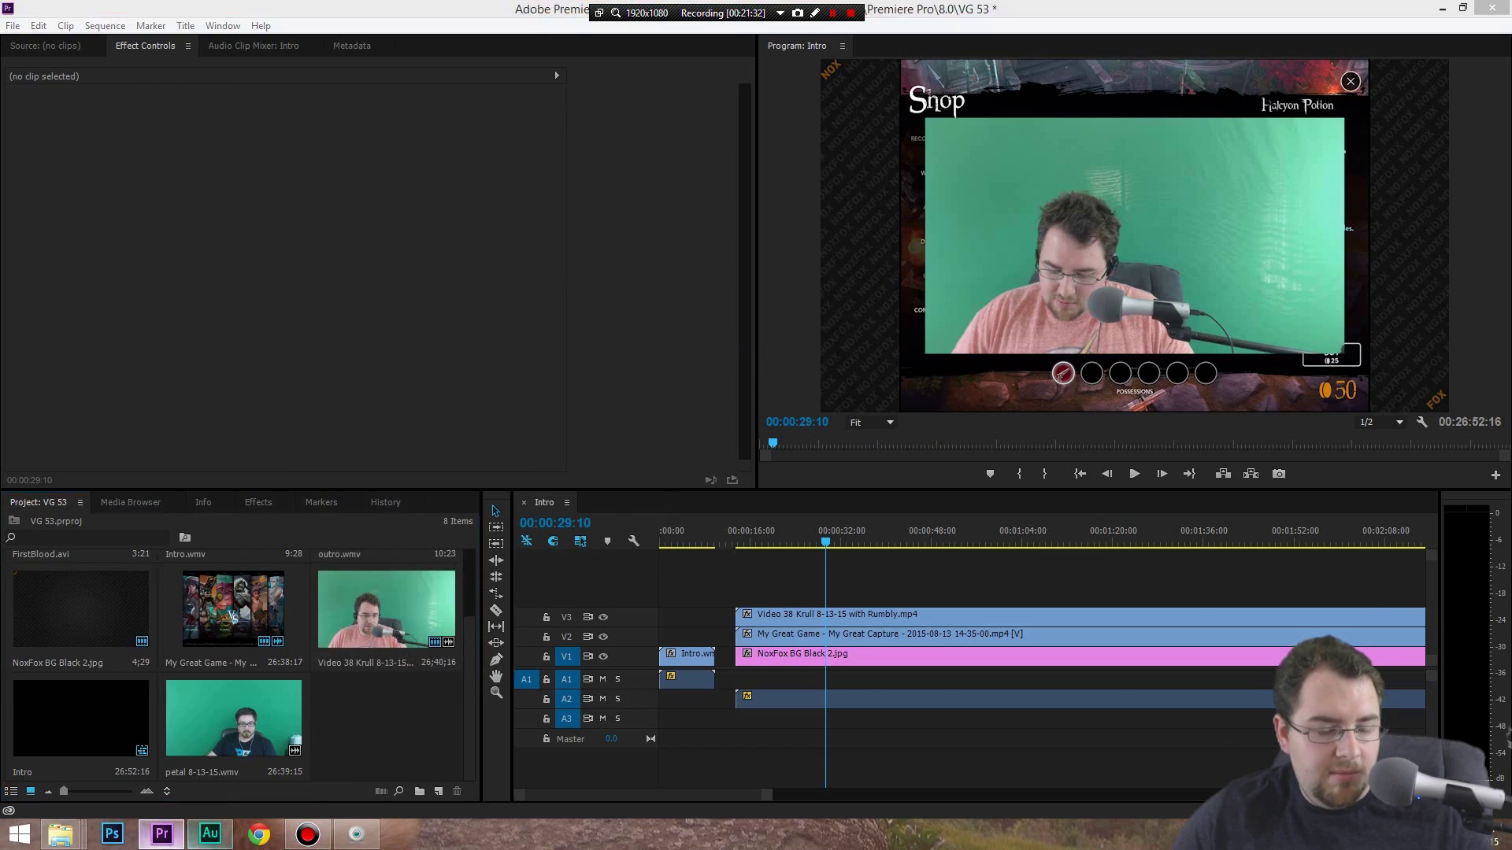
click(161, 834)
drag(209, 359, 456, 622)
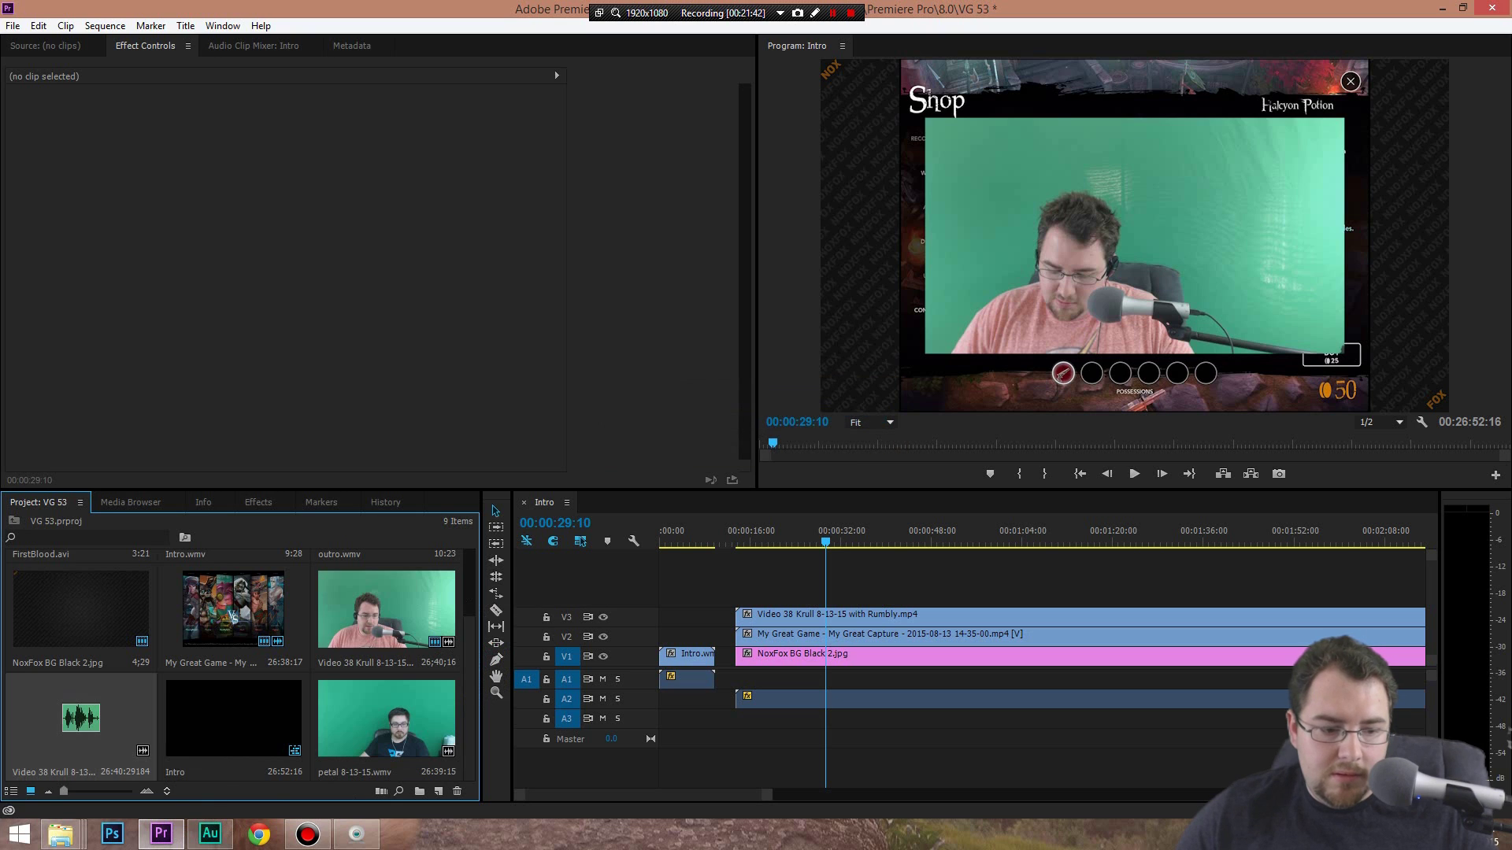
Overwrite the audio on A2 with the re-imported MP3, aligned to the gameplay clip's start, and play it back
drag(81, 717, 762, 698)
key(space)
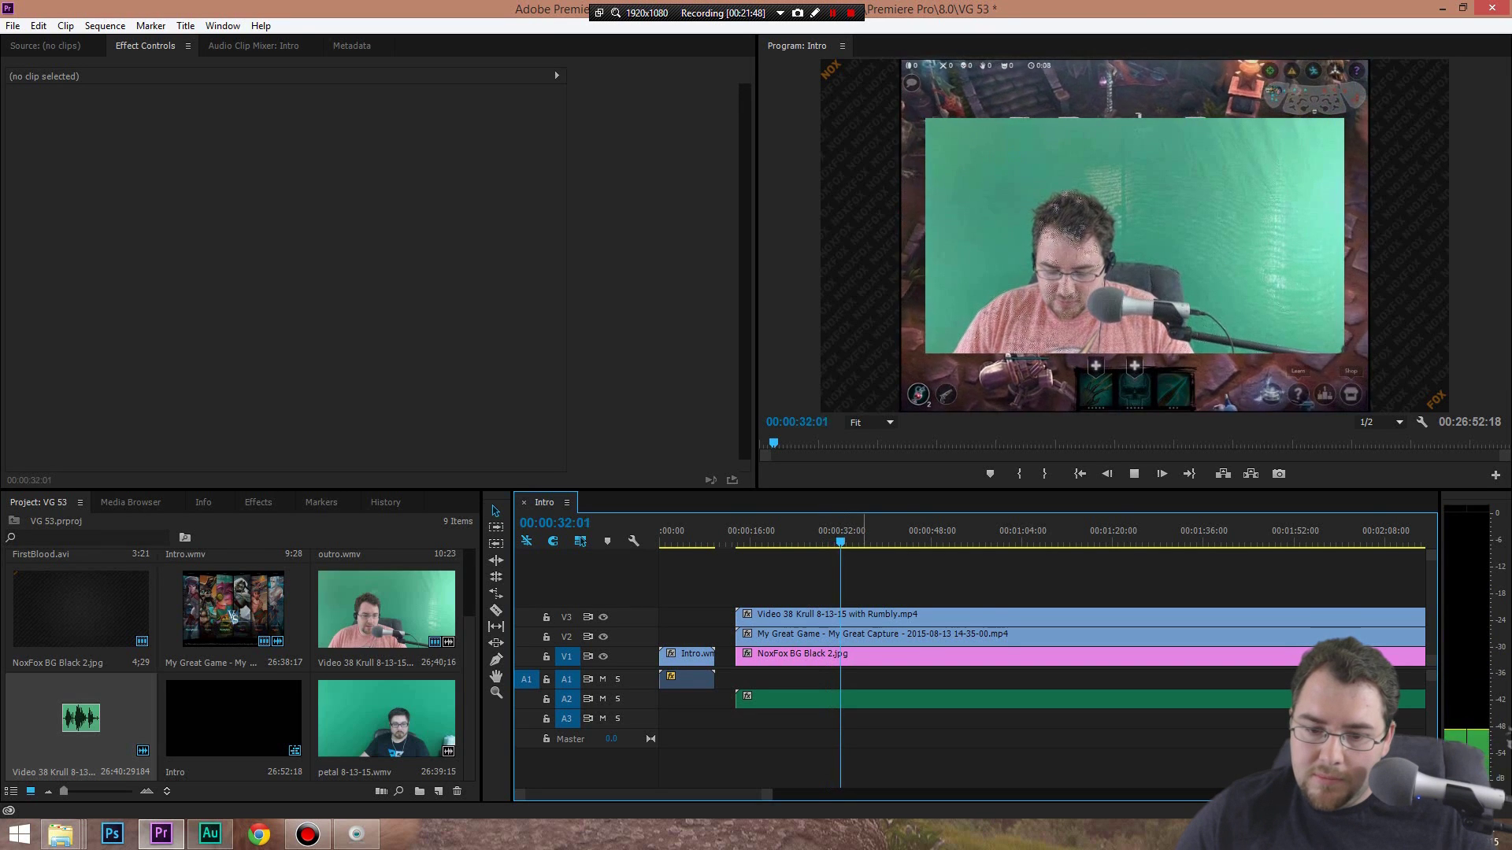
key(space)
key(space)
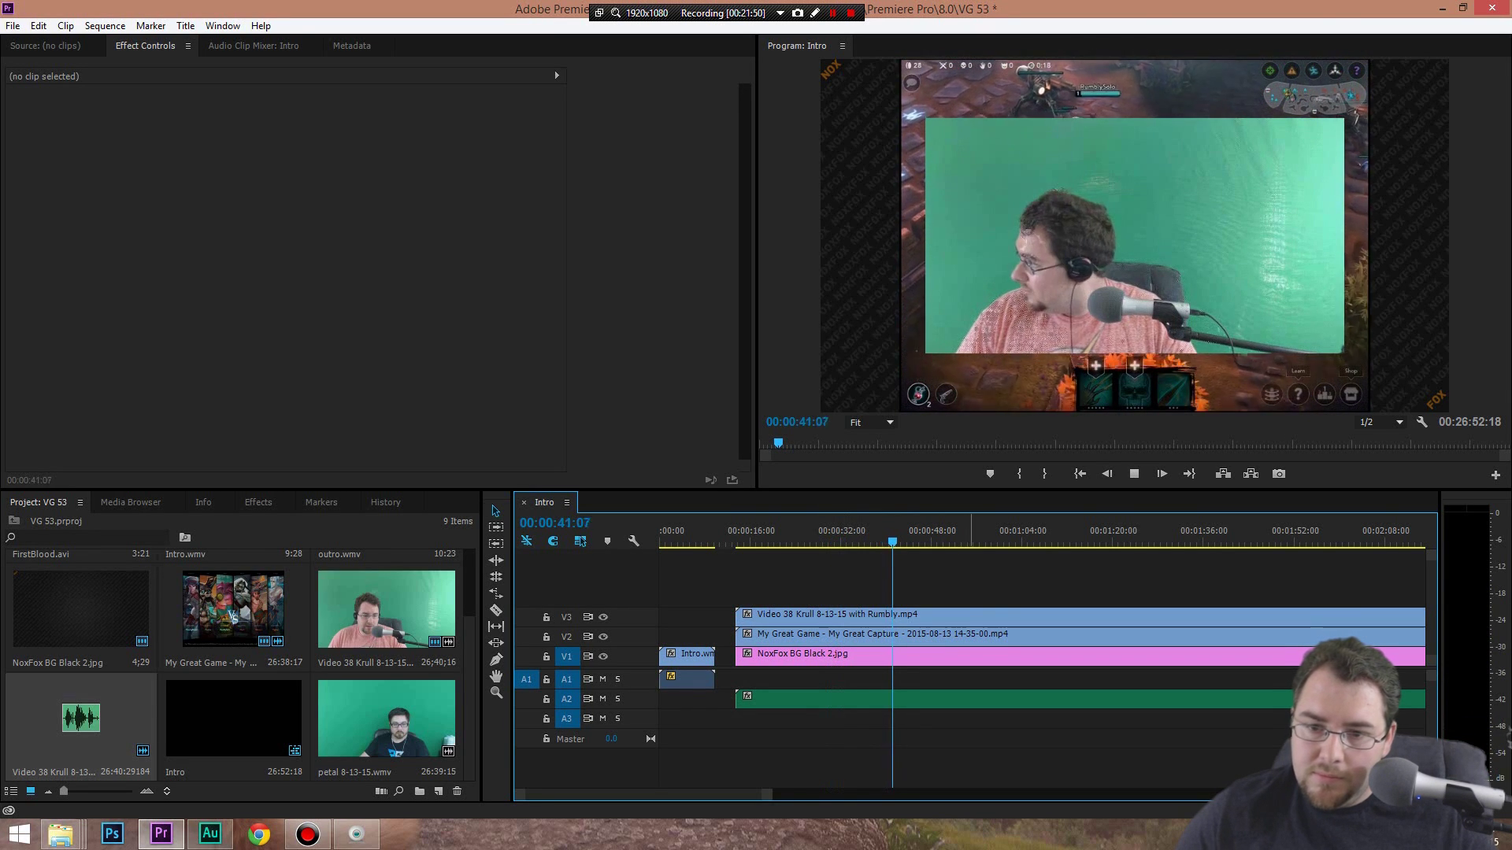
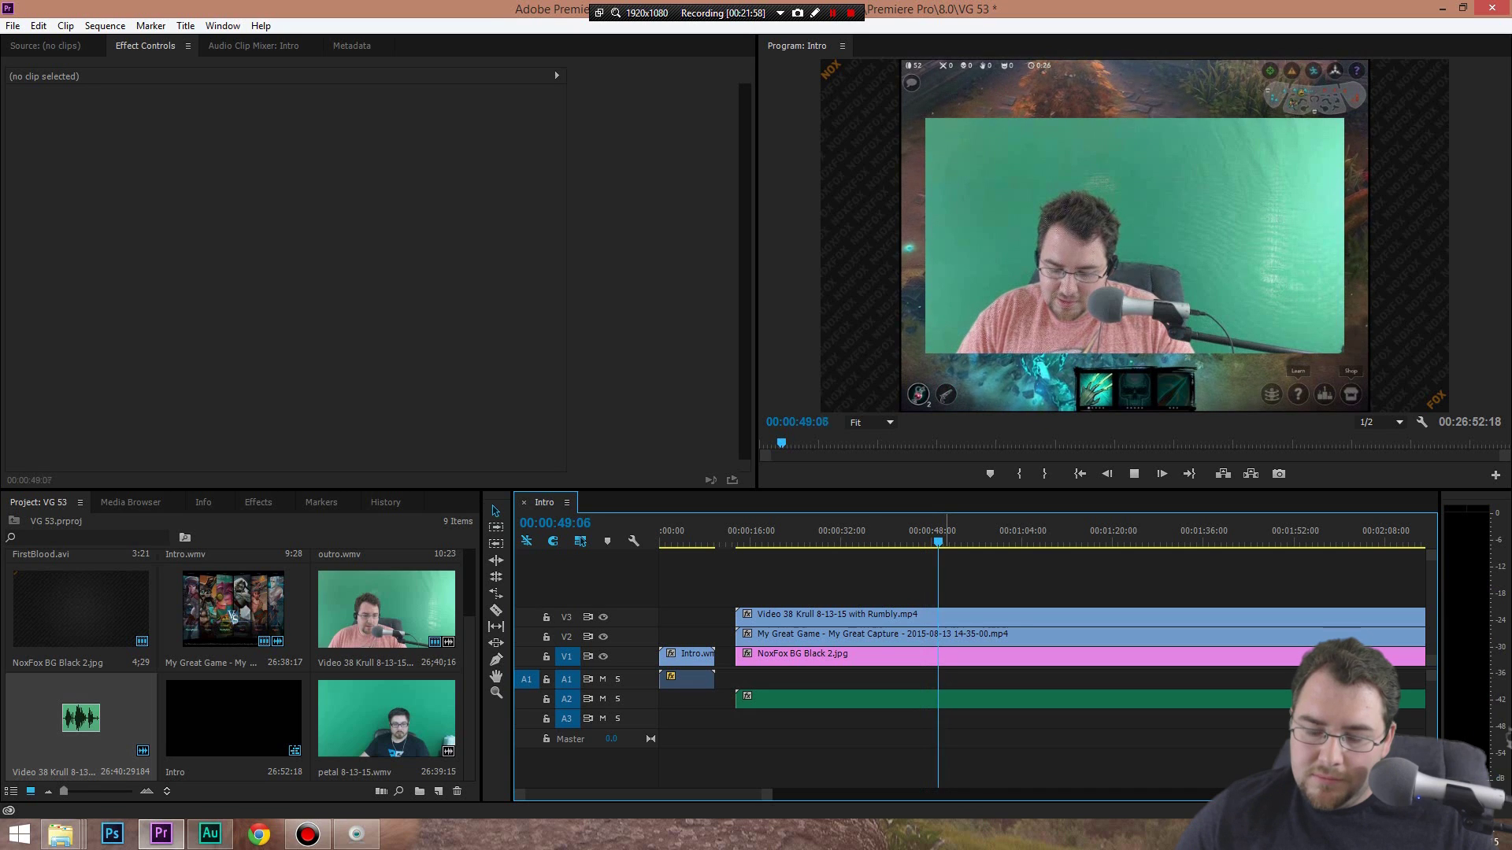
key(space)
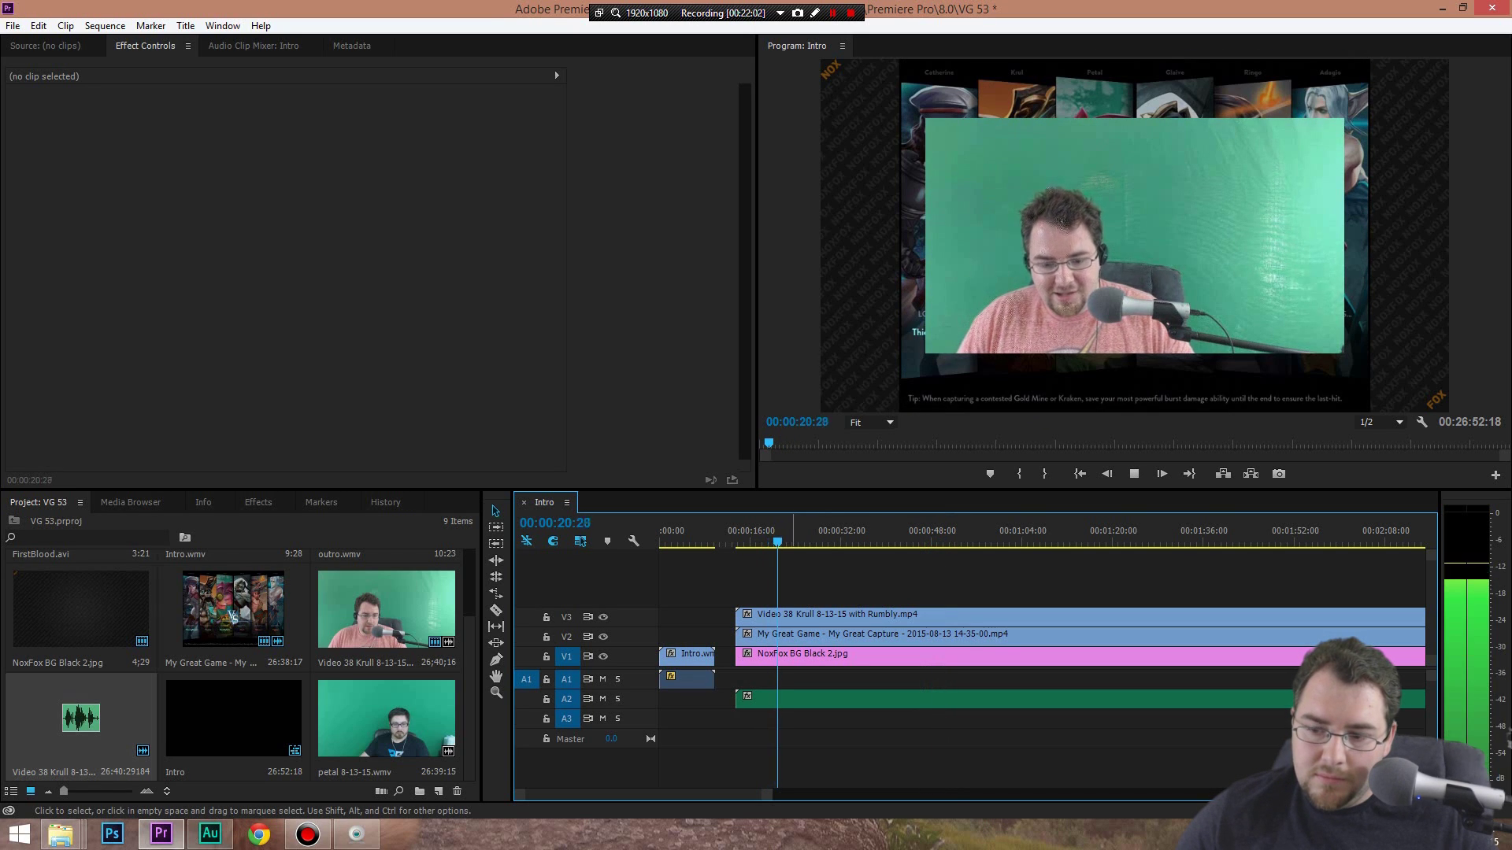
key(space)
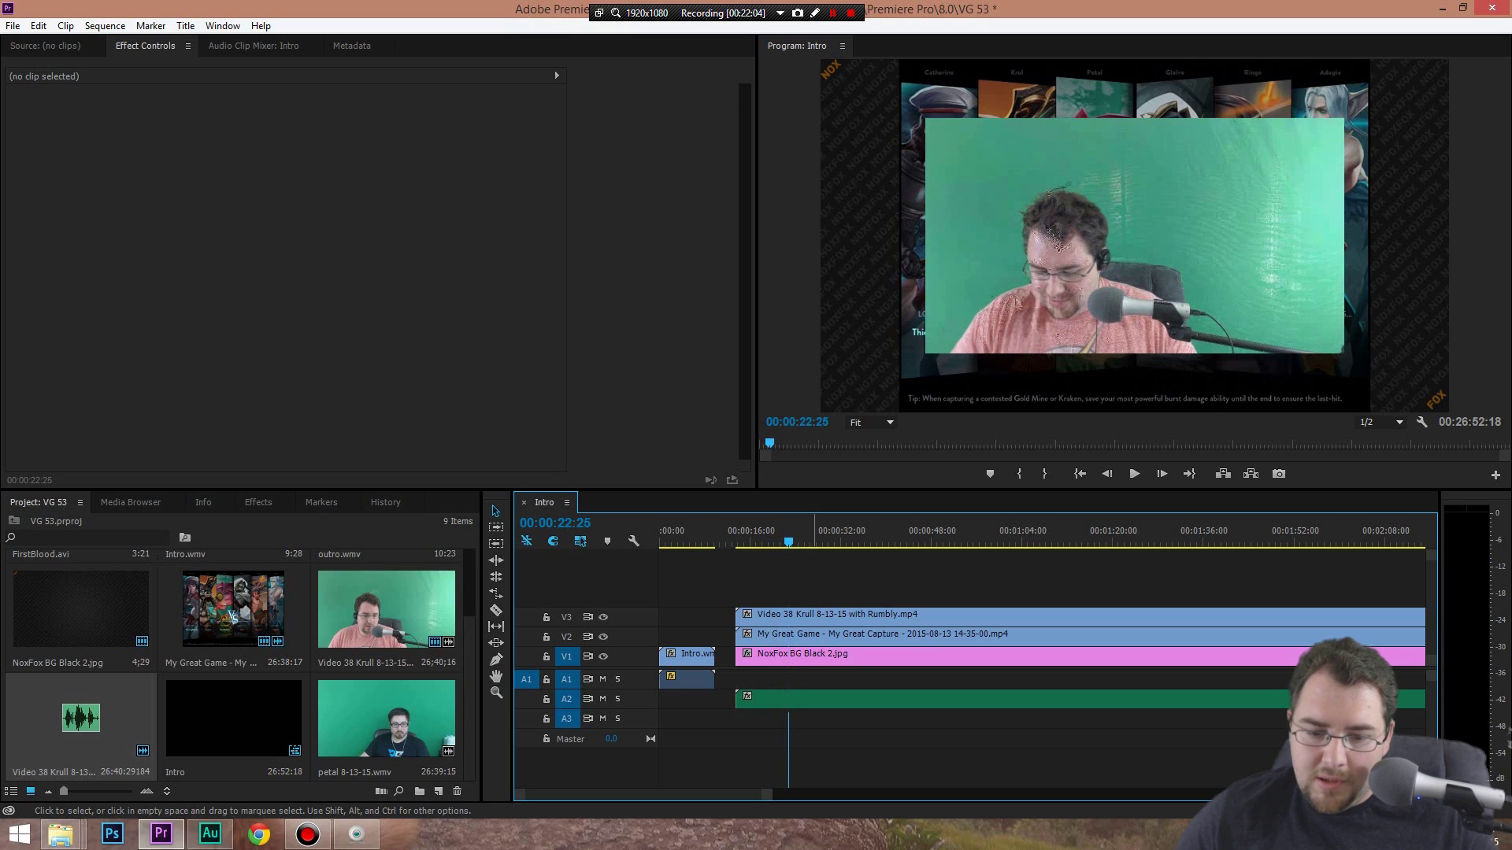
Set the volume level of the edited audio clip on A2 to 6.0 dB
click(830, 699)
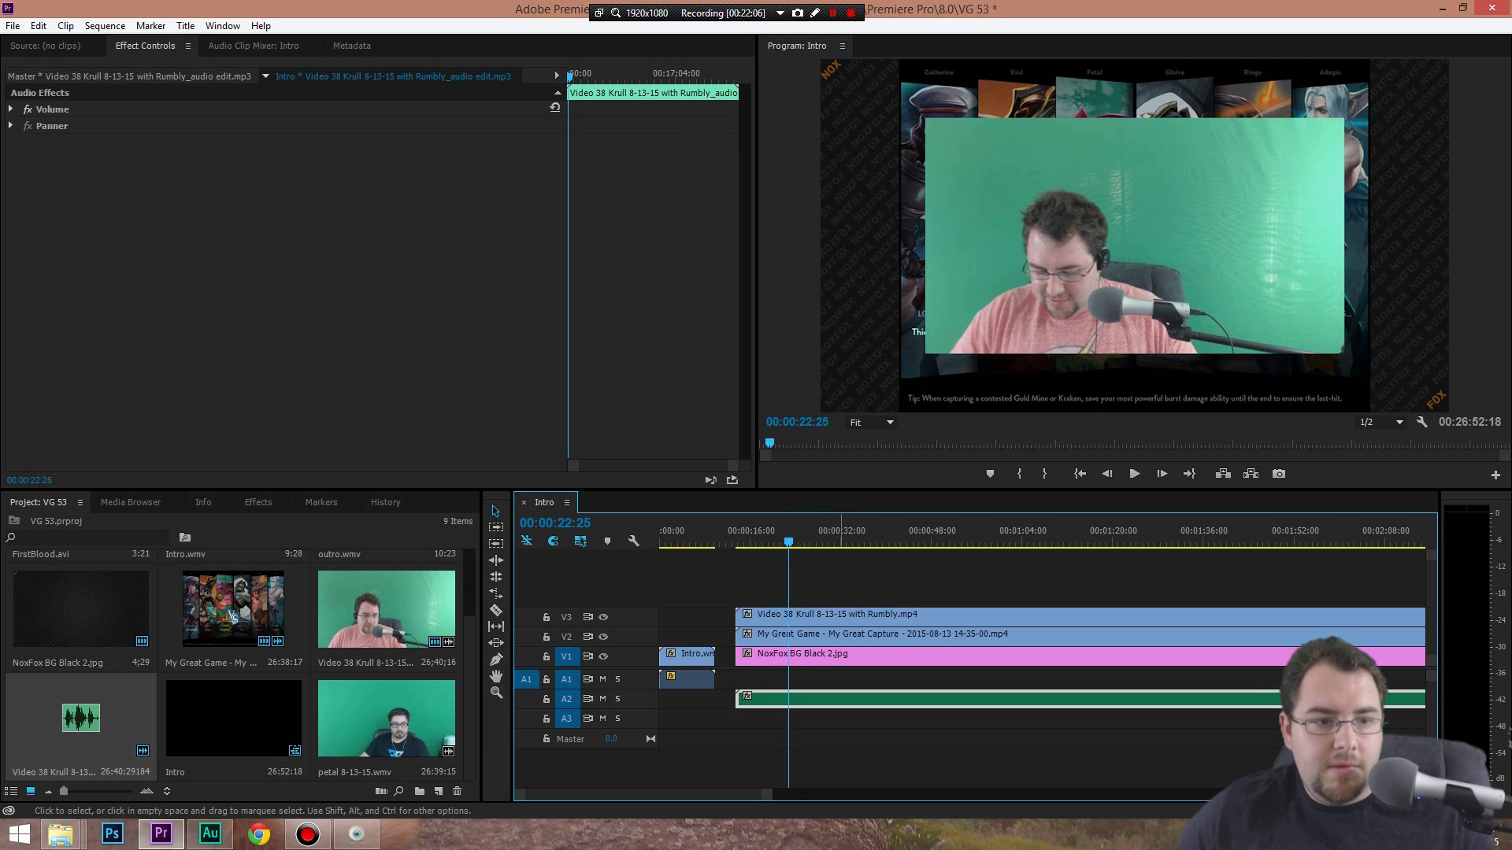
click(52, 109)
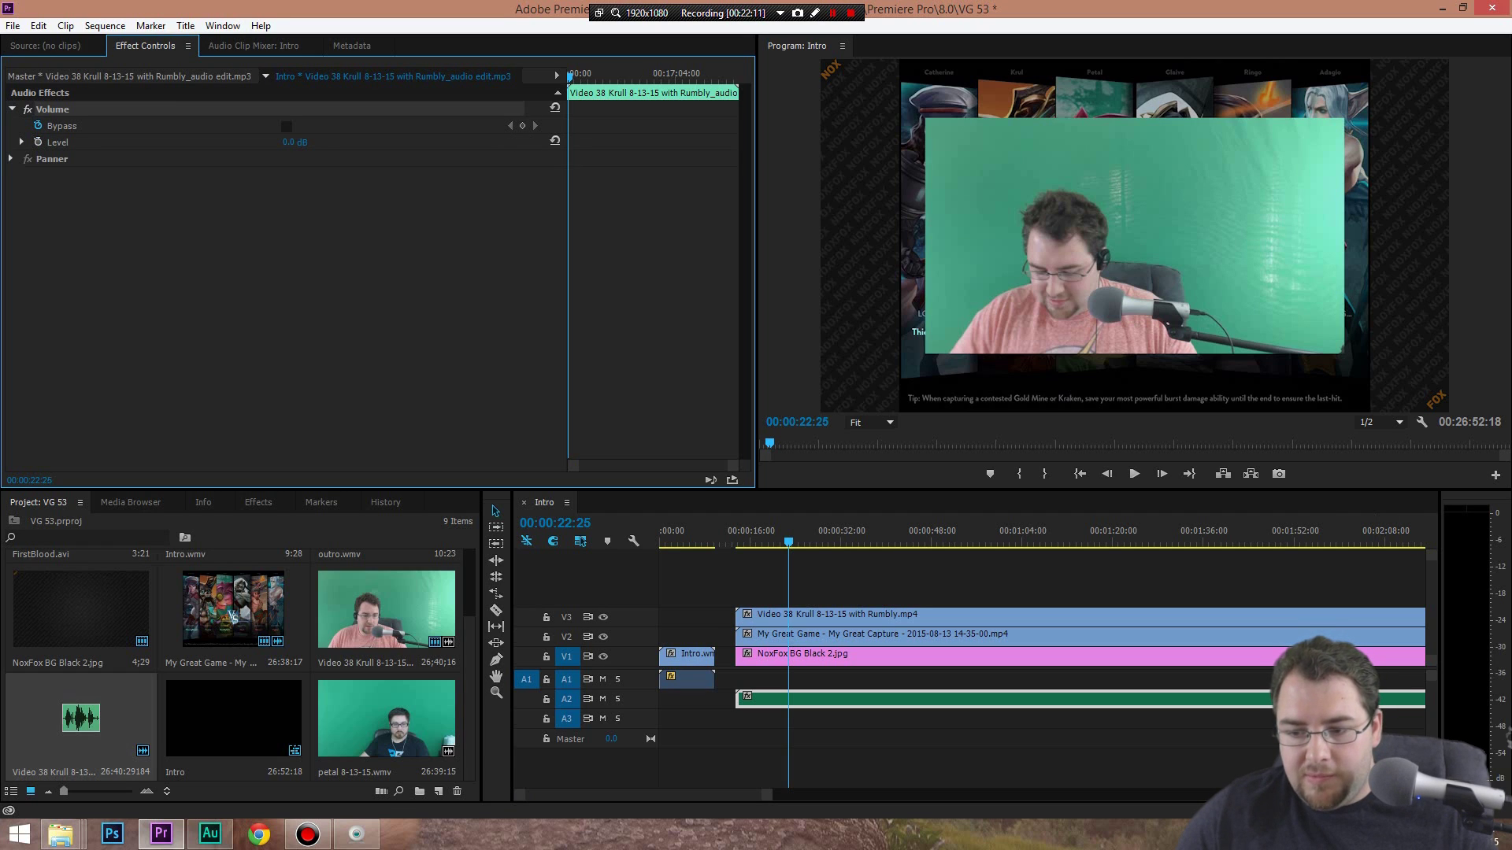
drag(294, 143, 329, 143)
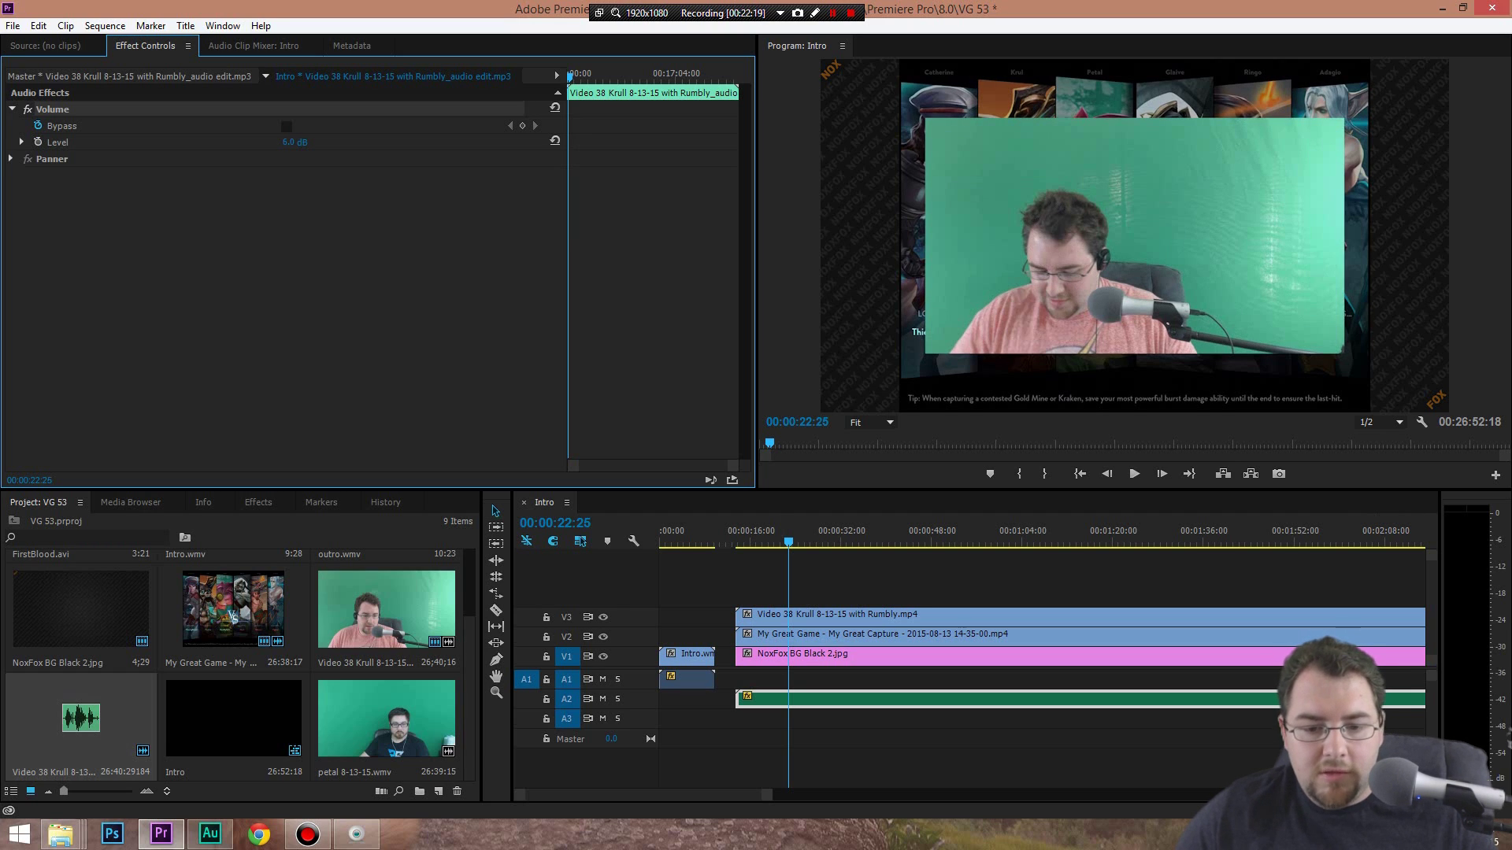
Play the sequence from about 00:00:20 and again from about 00:00:33 to check the louder audio
click(771, 544)
key(space)
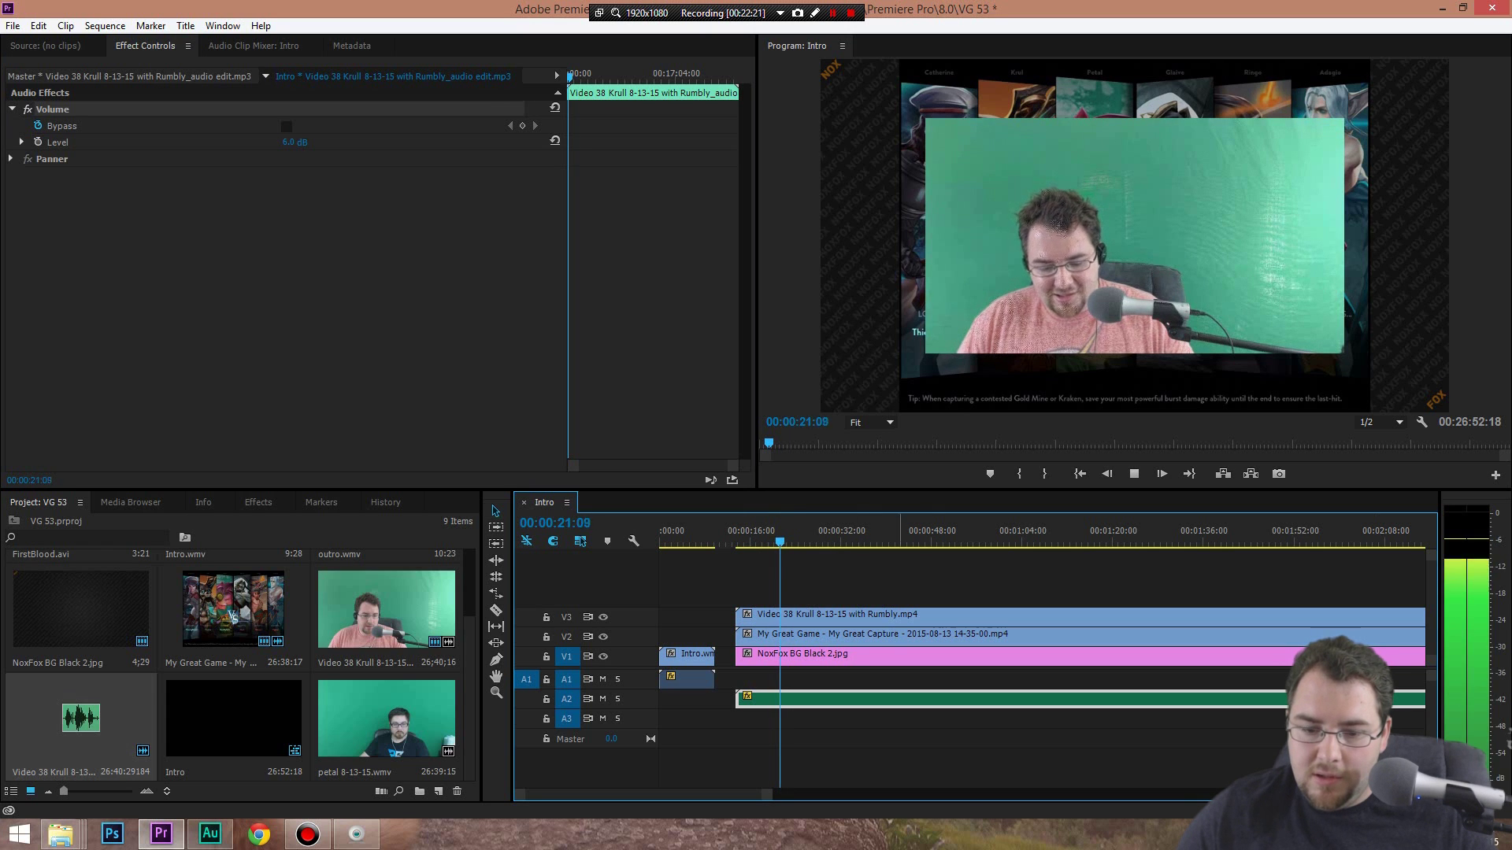
click(845, 537)
key(space)
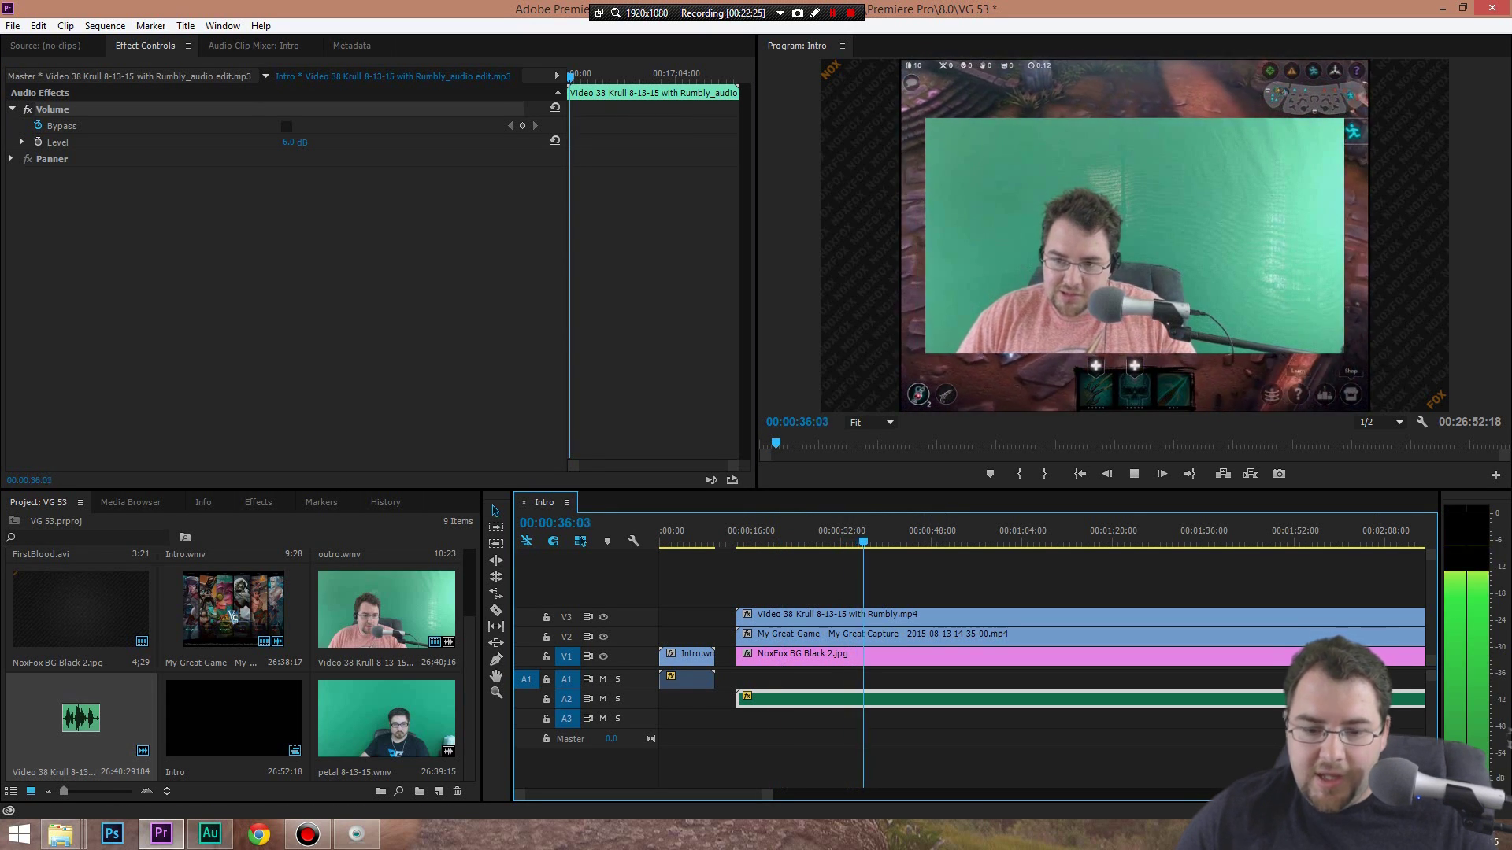
key(space)
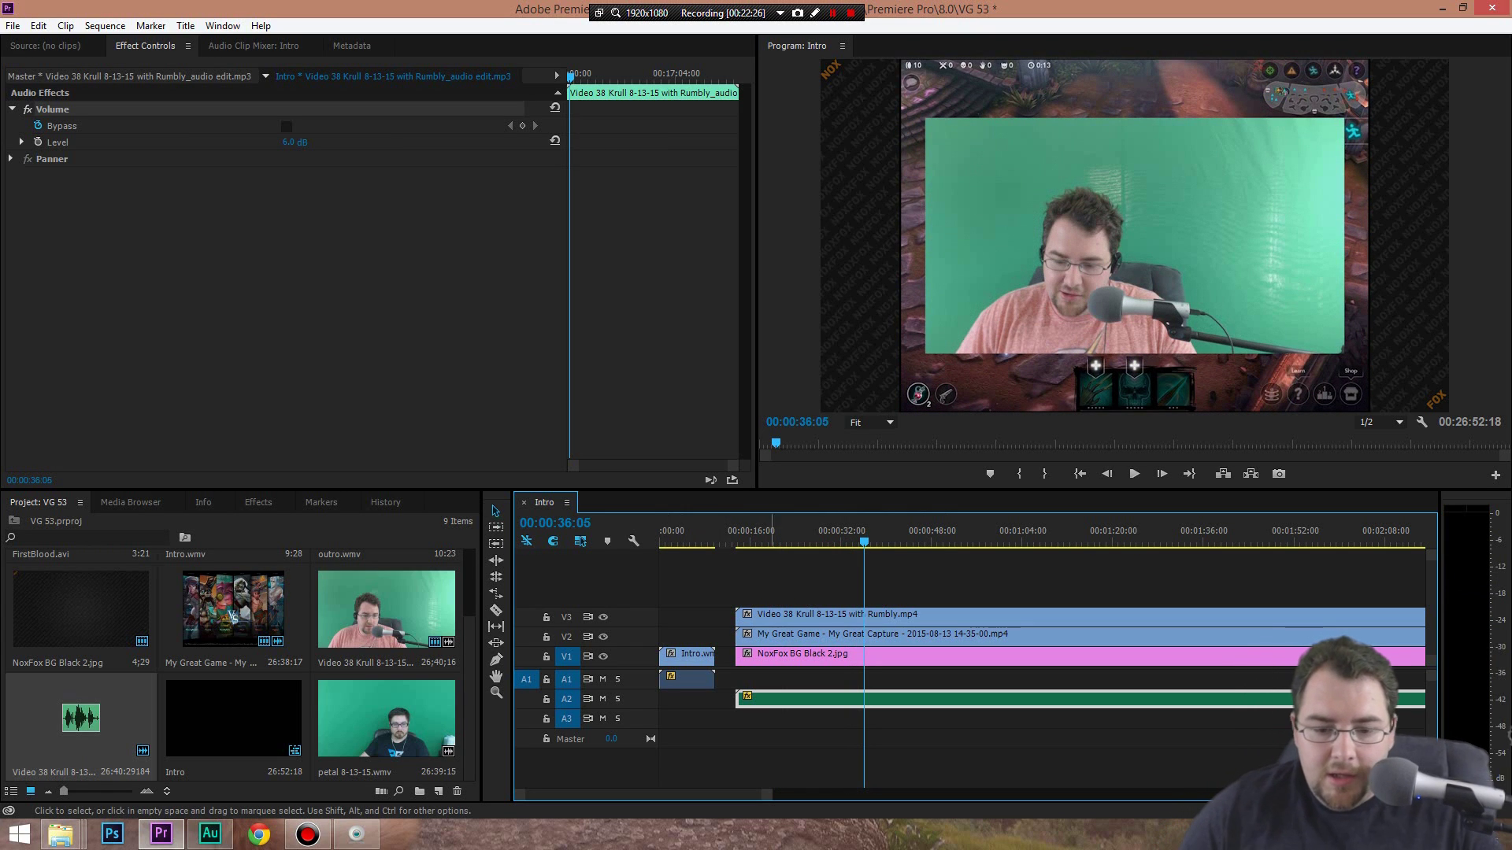
Place petal 8-13-15.wmv on a new video track V4 above the webcam clip, aligned to the gameplay clip's start
click(984, 614)
drag(760, 615, 762, 622)
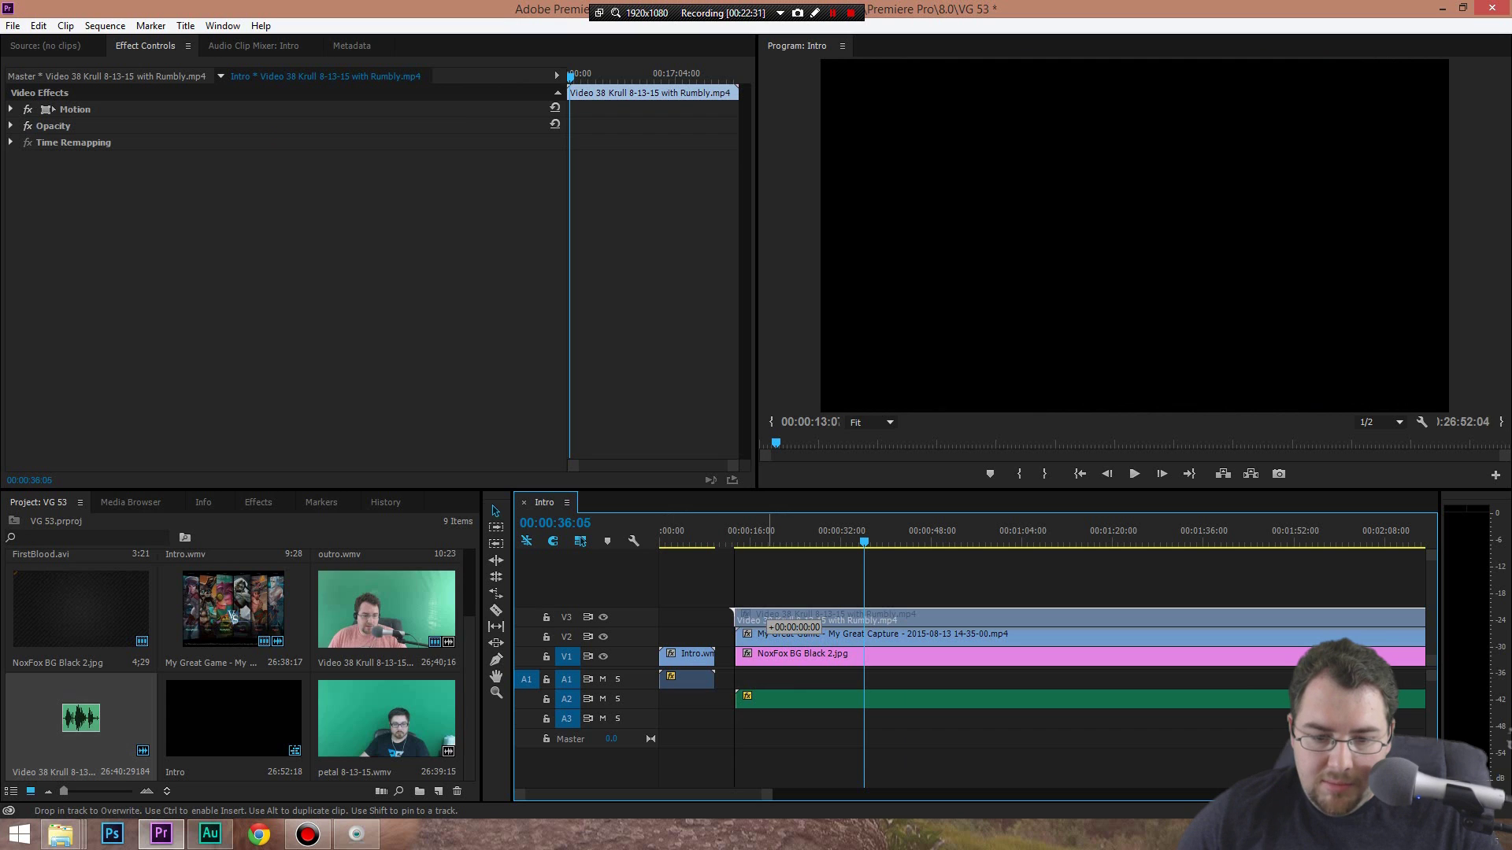
drag(763, 622, 760, 615)
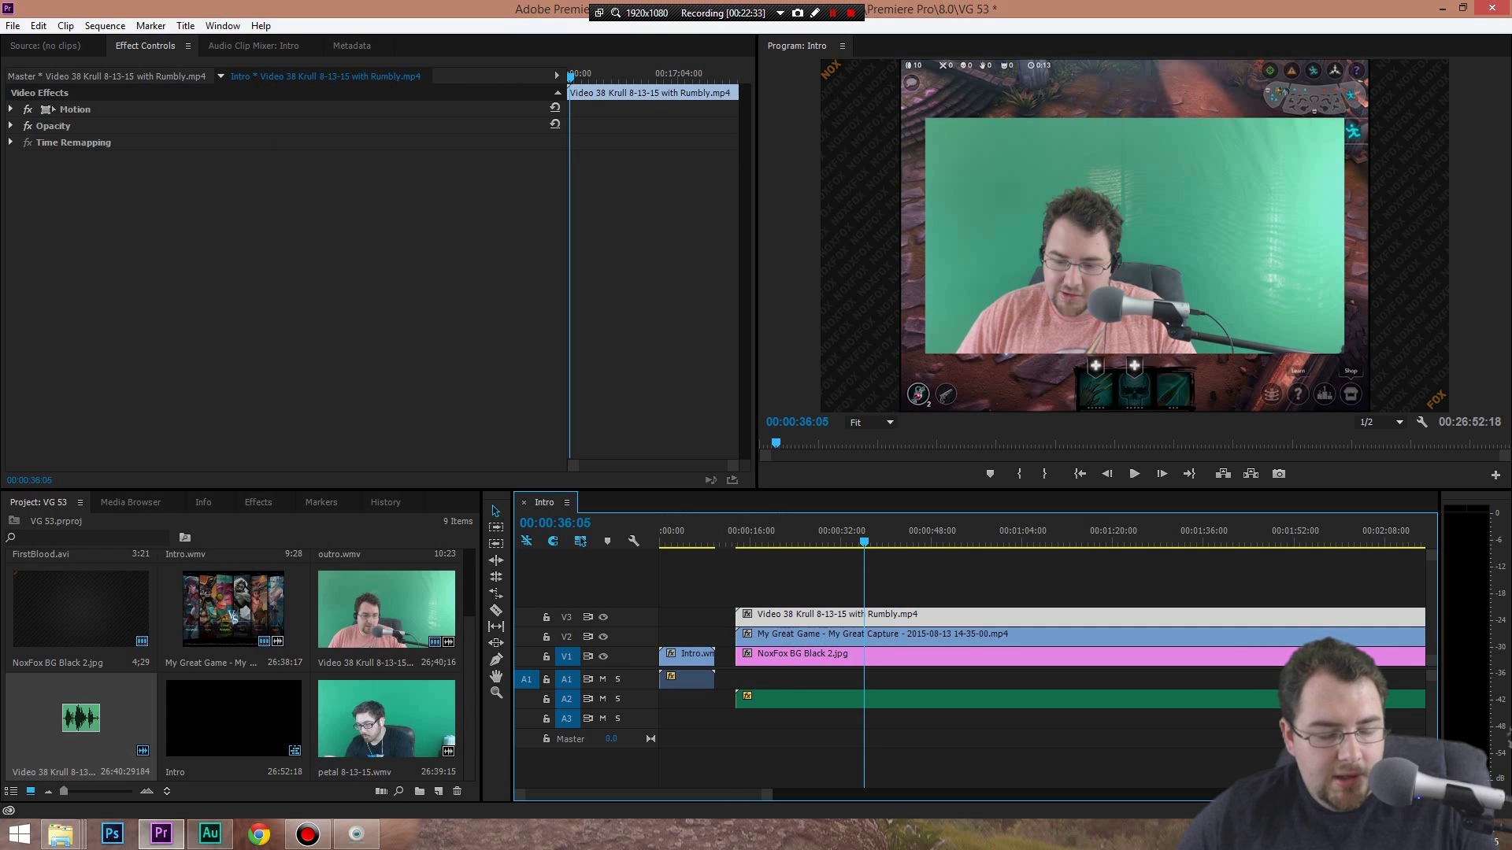
drag(386, 718, 744, 596)
click(744, 596)
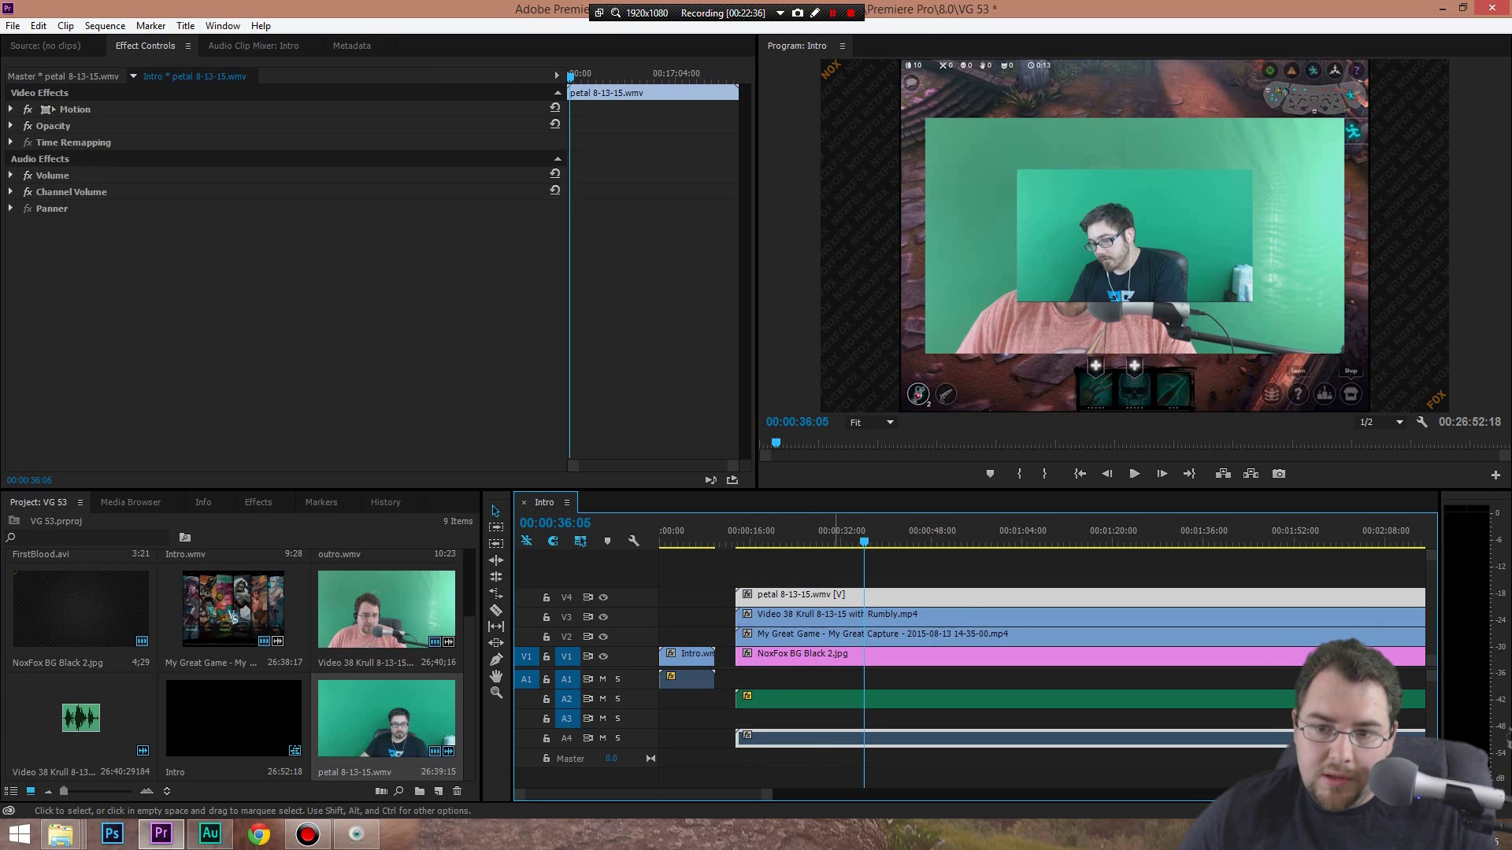
Play the sequence from about 00:00:15 with A2 muted to hear the partner's audio, and unmute A2
click(748, 541)
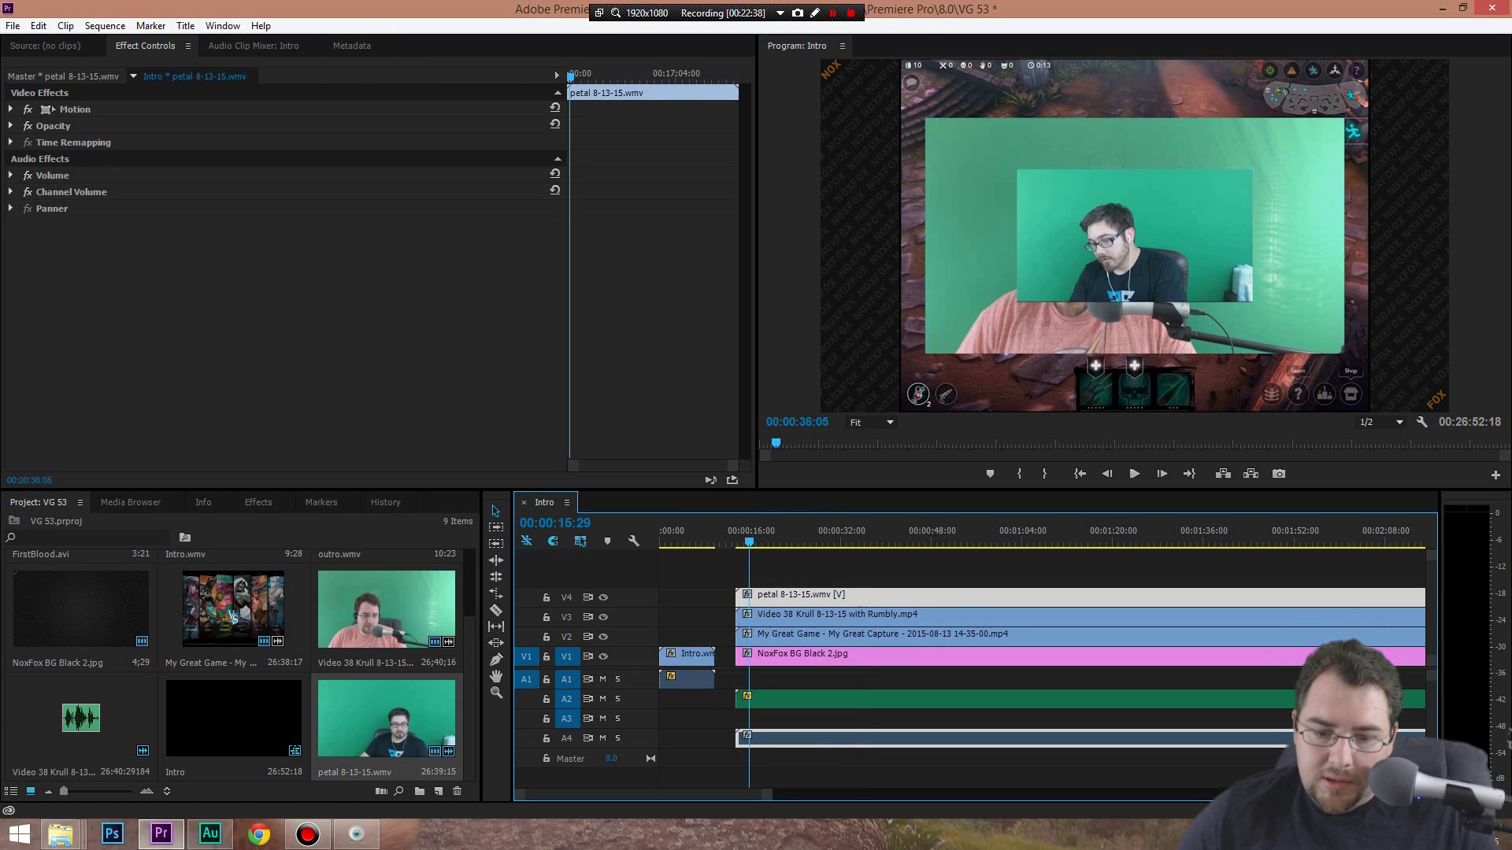
click(1338, 635)
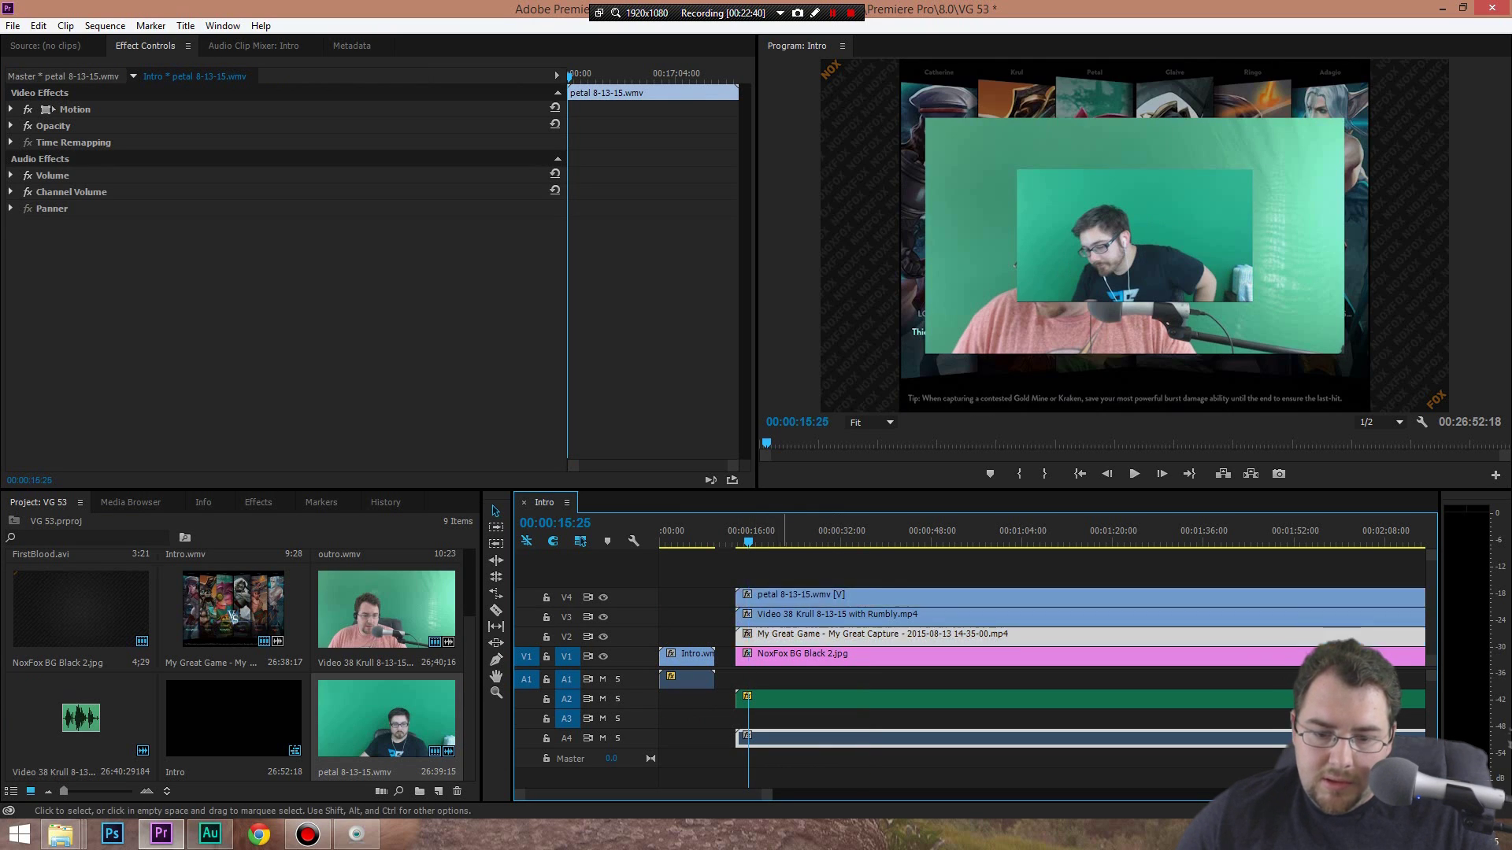
click(1339, 699)
key(space)
click(603, 699)
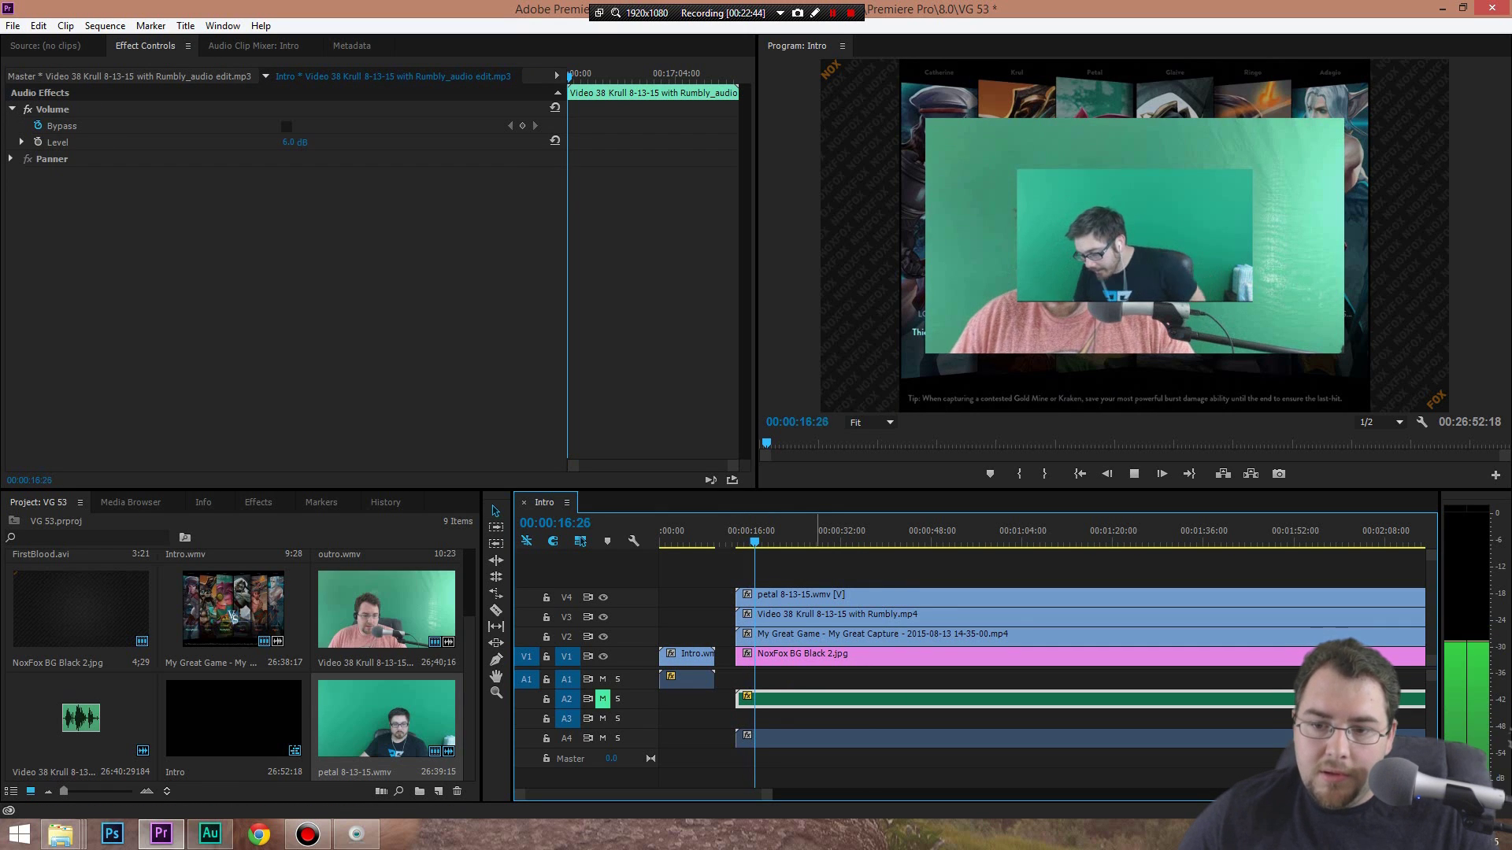
key(space)
click(603, 699)
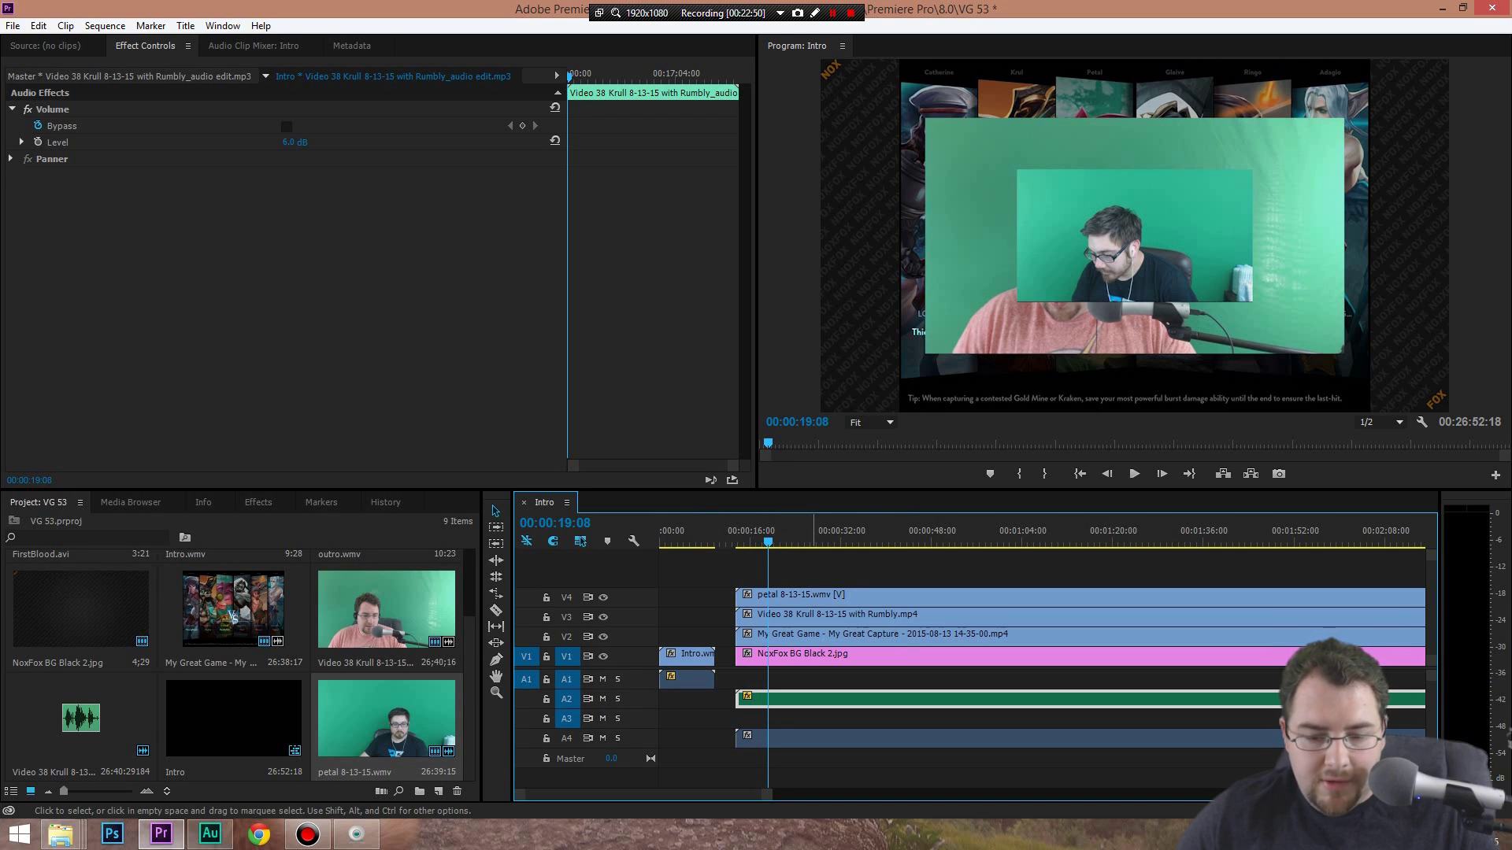
Switch to a fresh Audition session and open the petal 8-13-15 video from the desktop in it
click(866, 596)
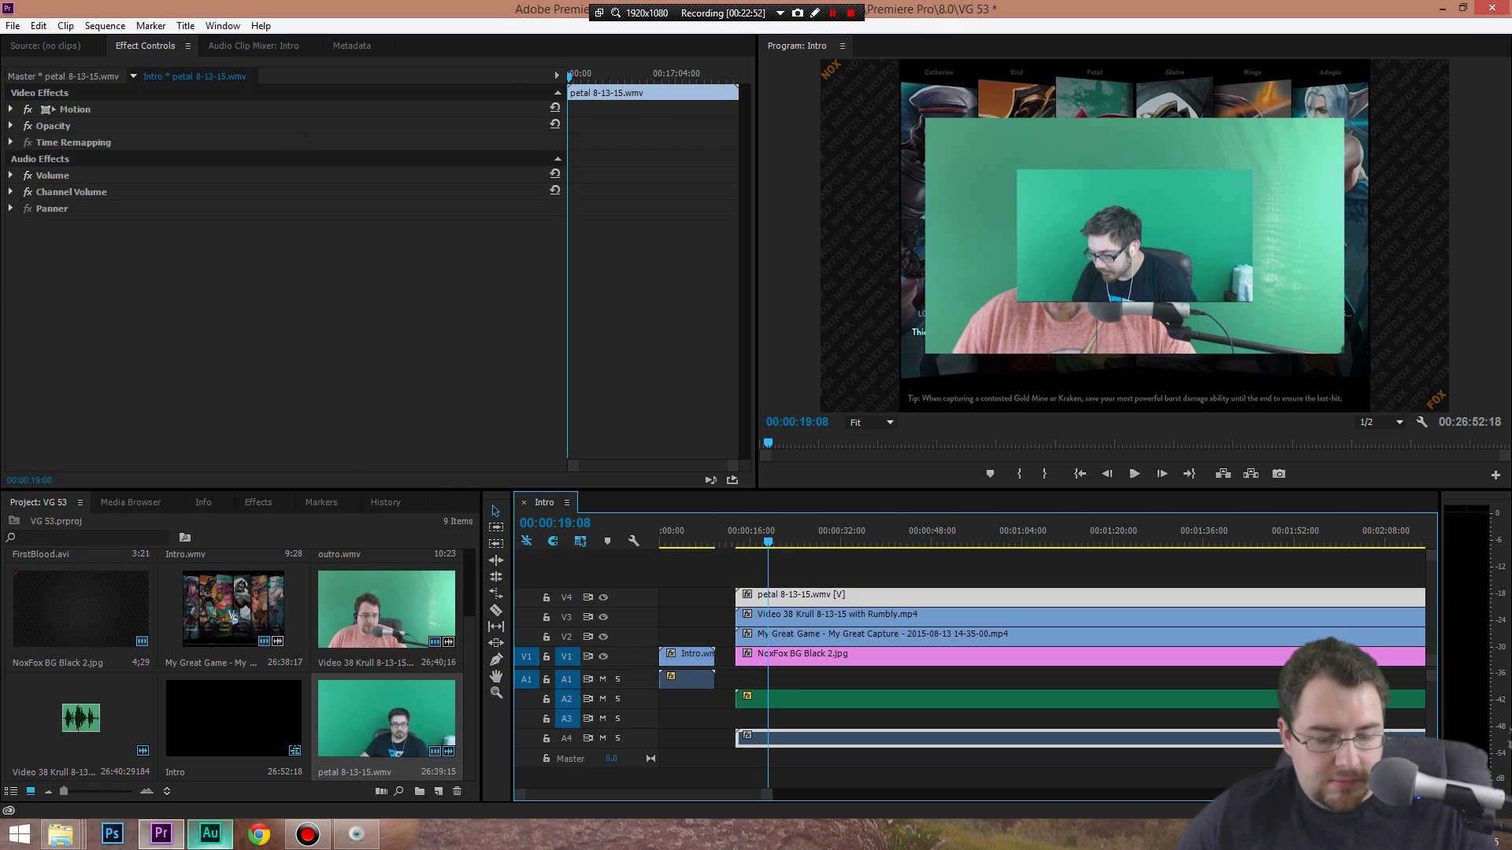
key(alt+Tab)
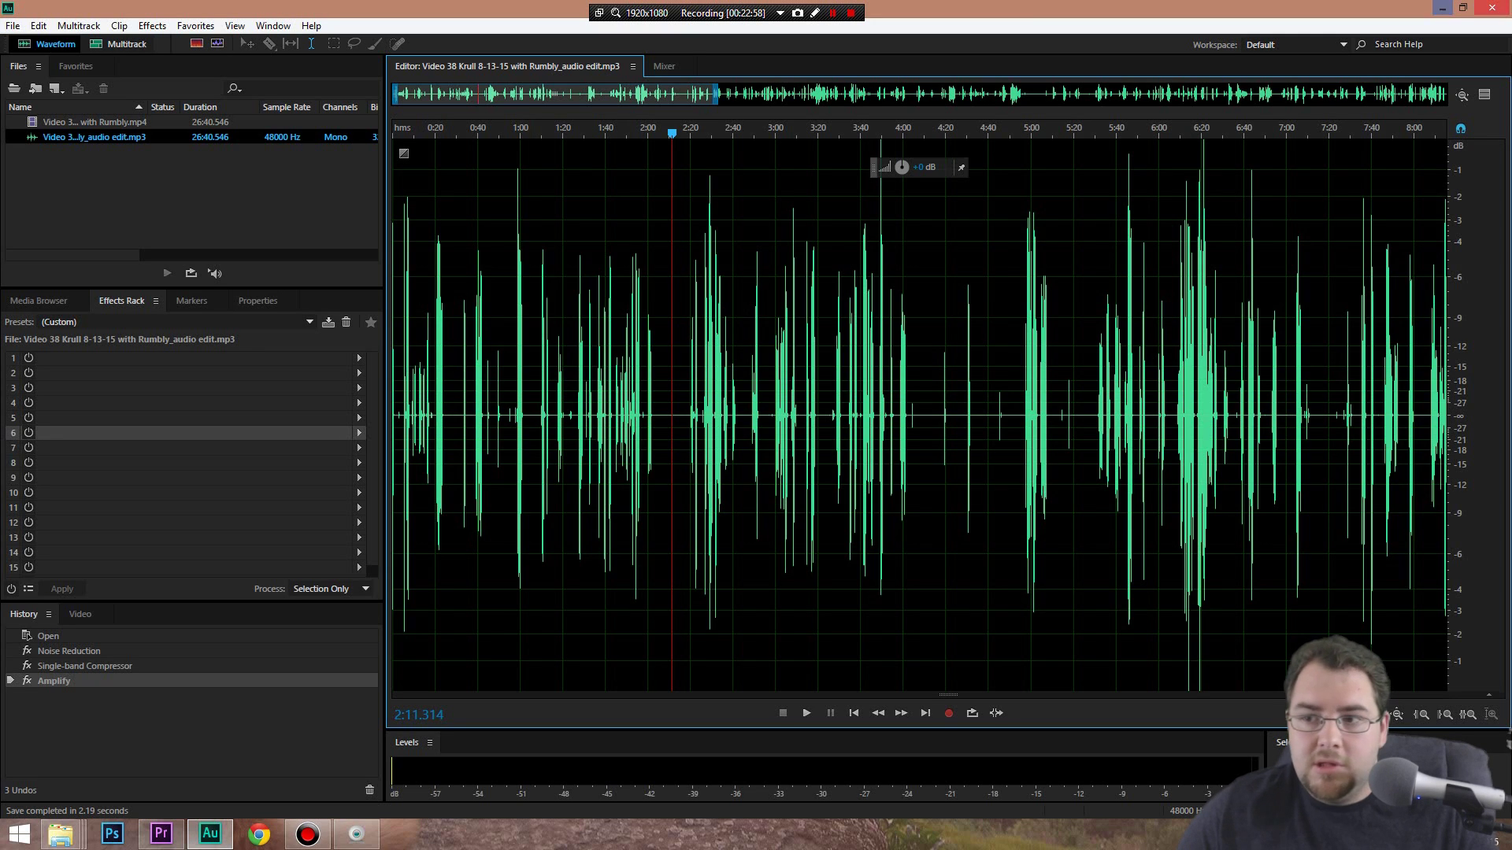
key(alt+Tab)
click(210, 835)
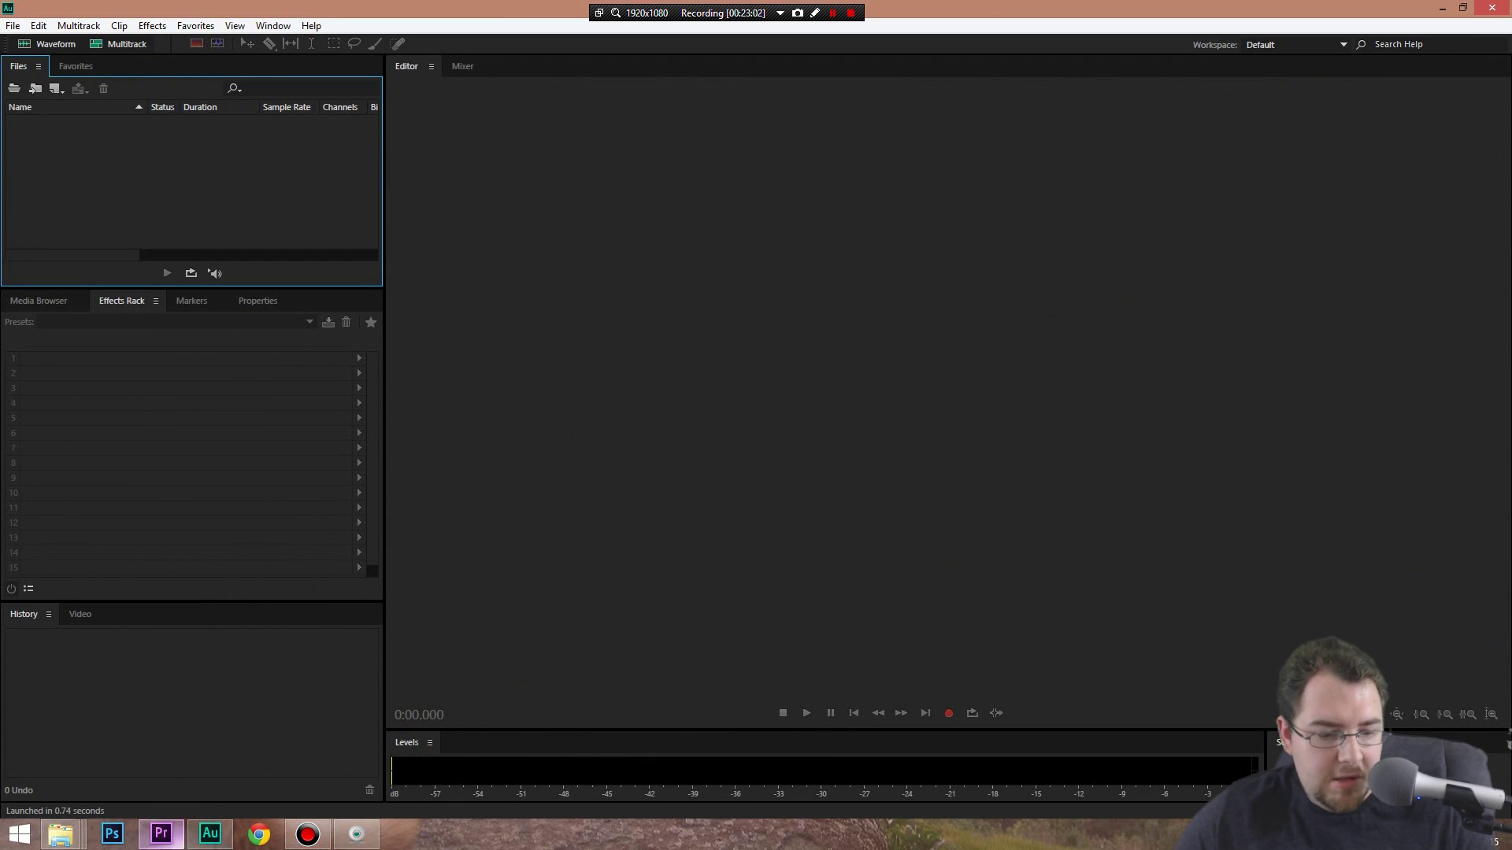
key(alt+Tab)
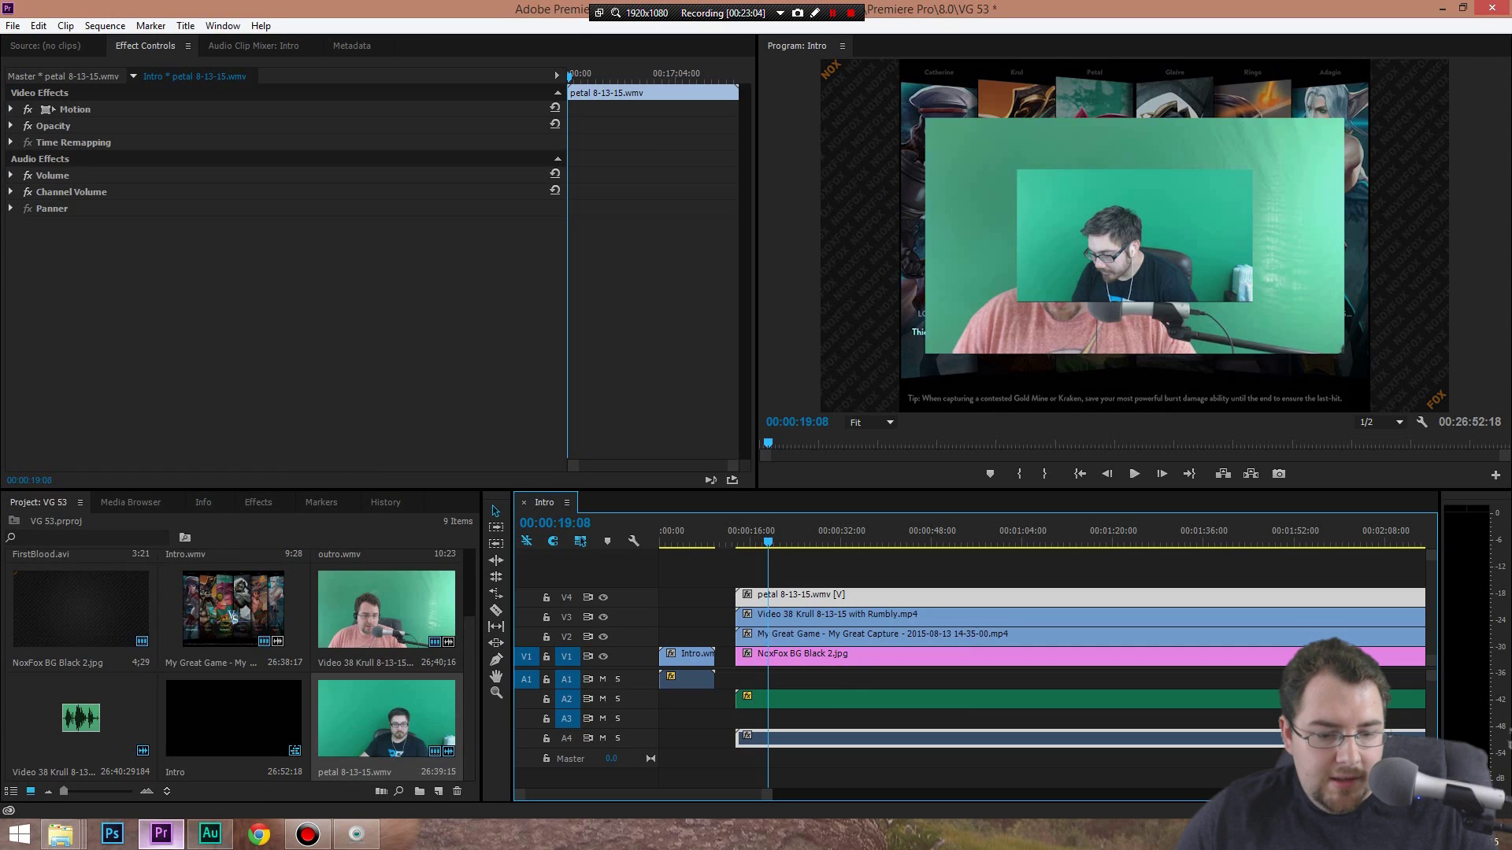
key(alt+Tab)
click(210, 835)
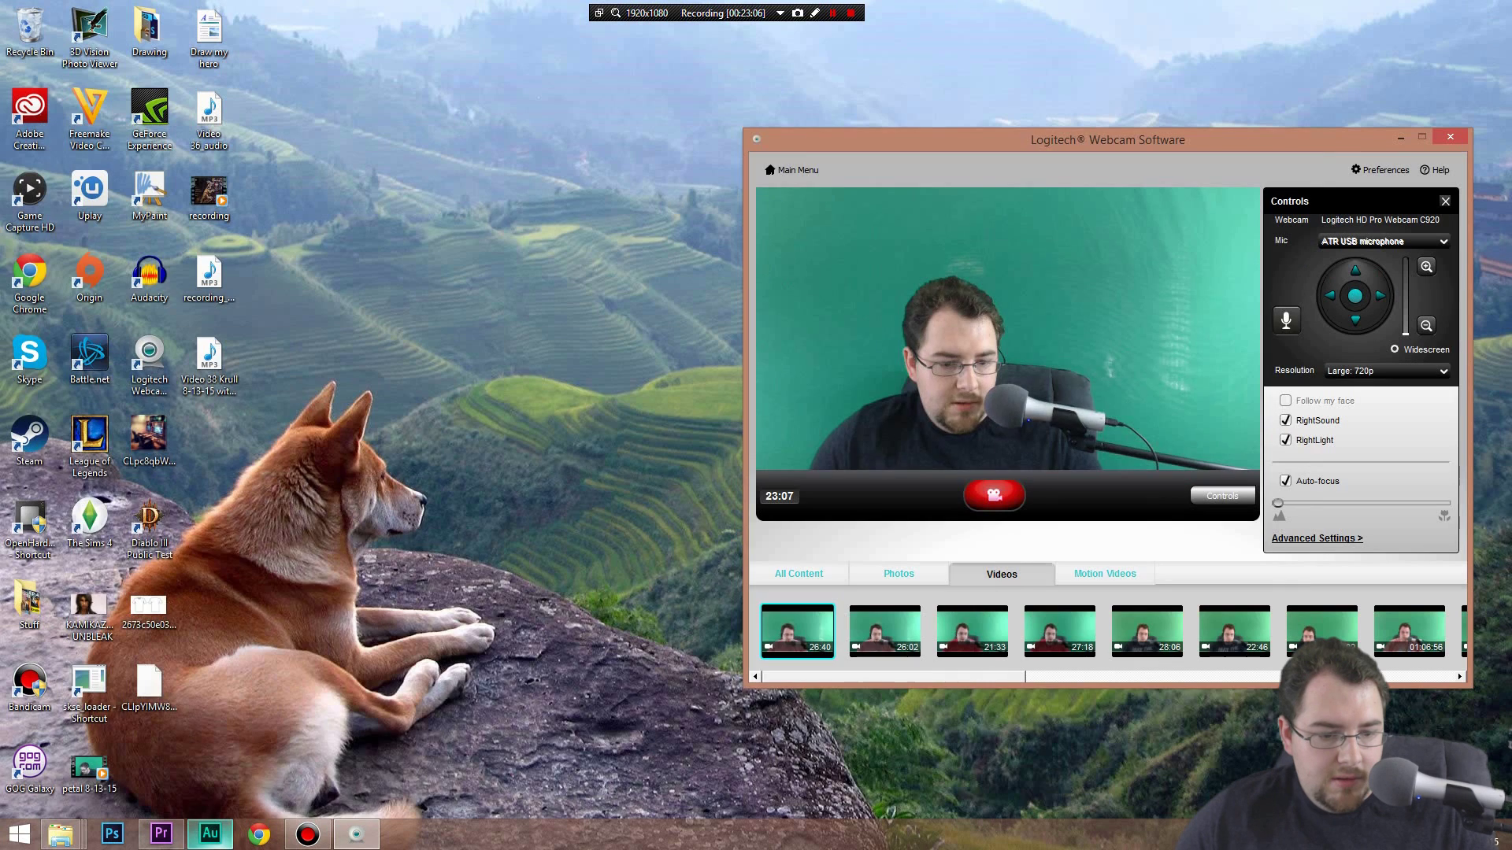
drag(89, 768, 584, 383)
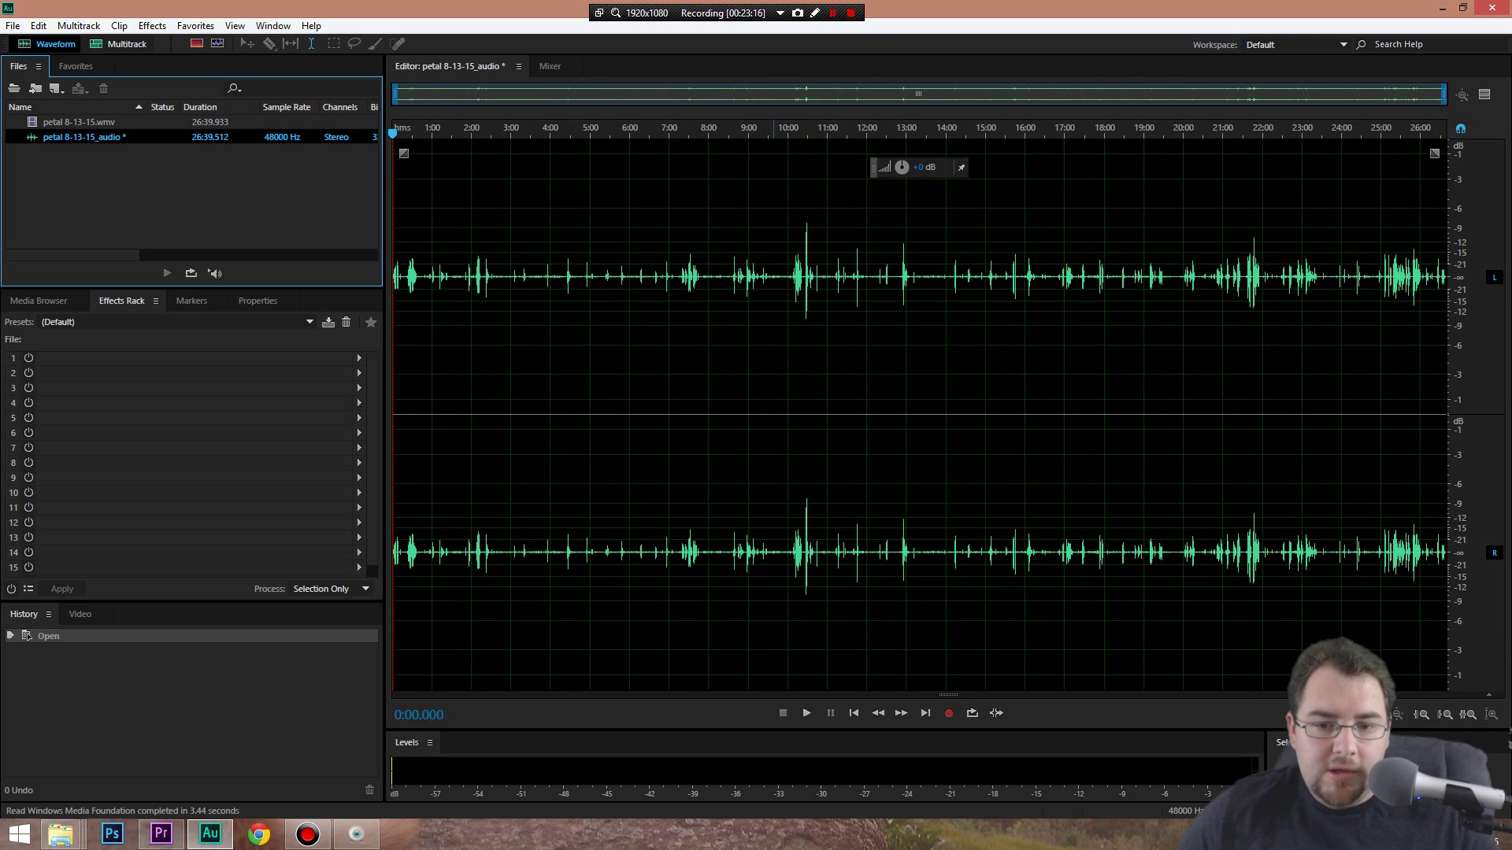
Play the petal 8-13-15 audio from about 9:48 to judge its original loudness
click(780, 394)
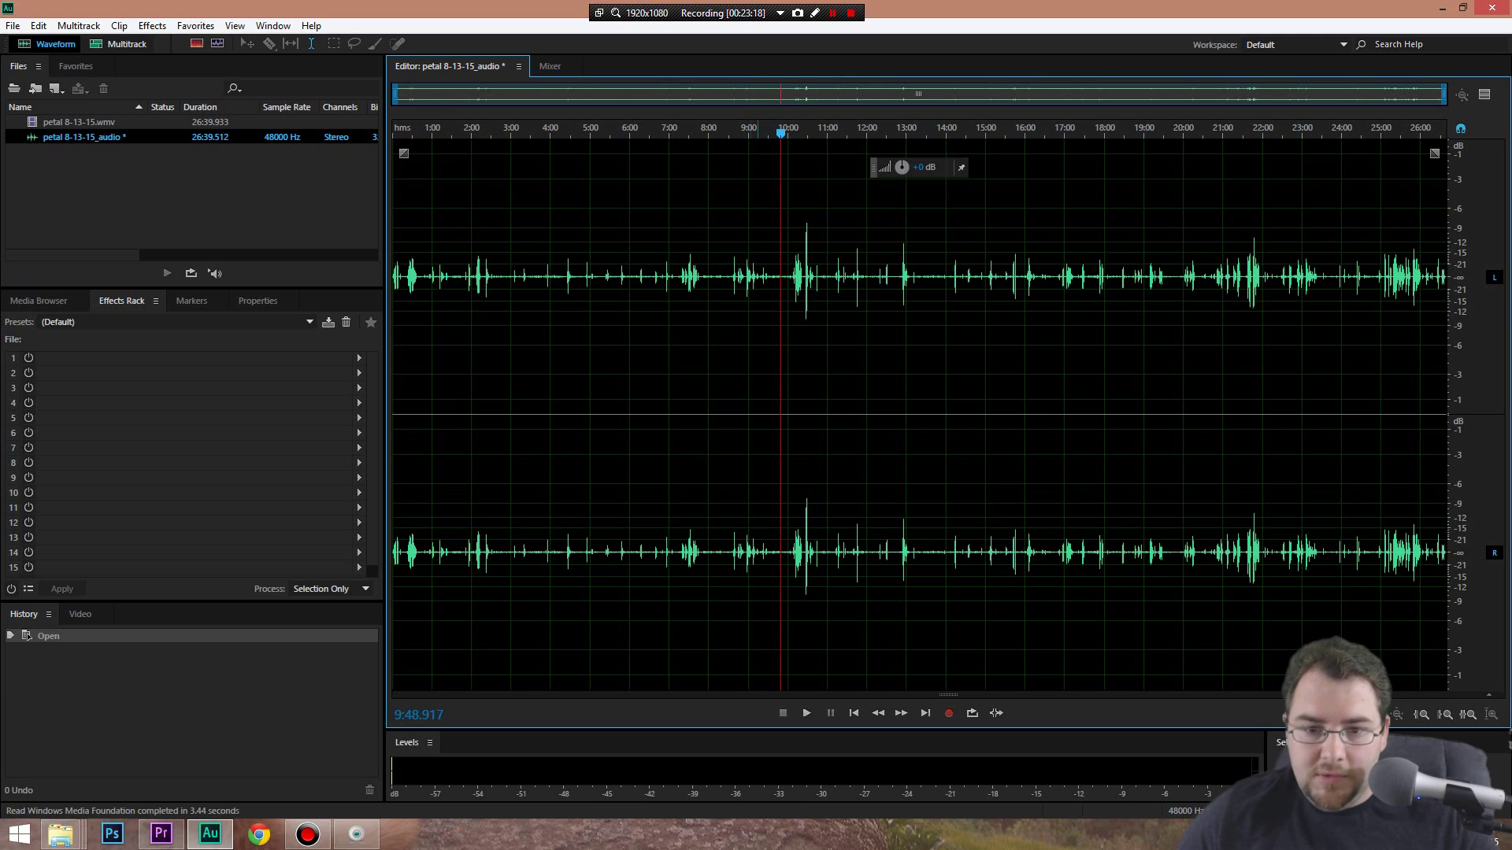
key(space)
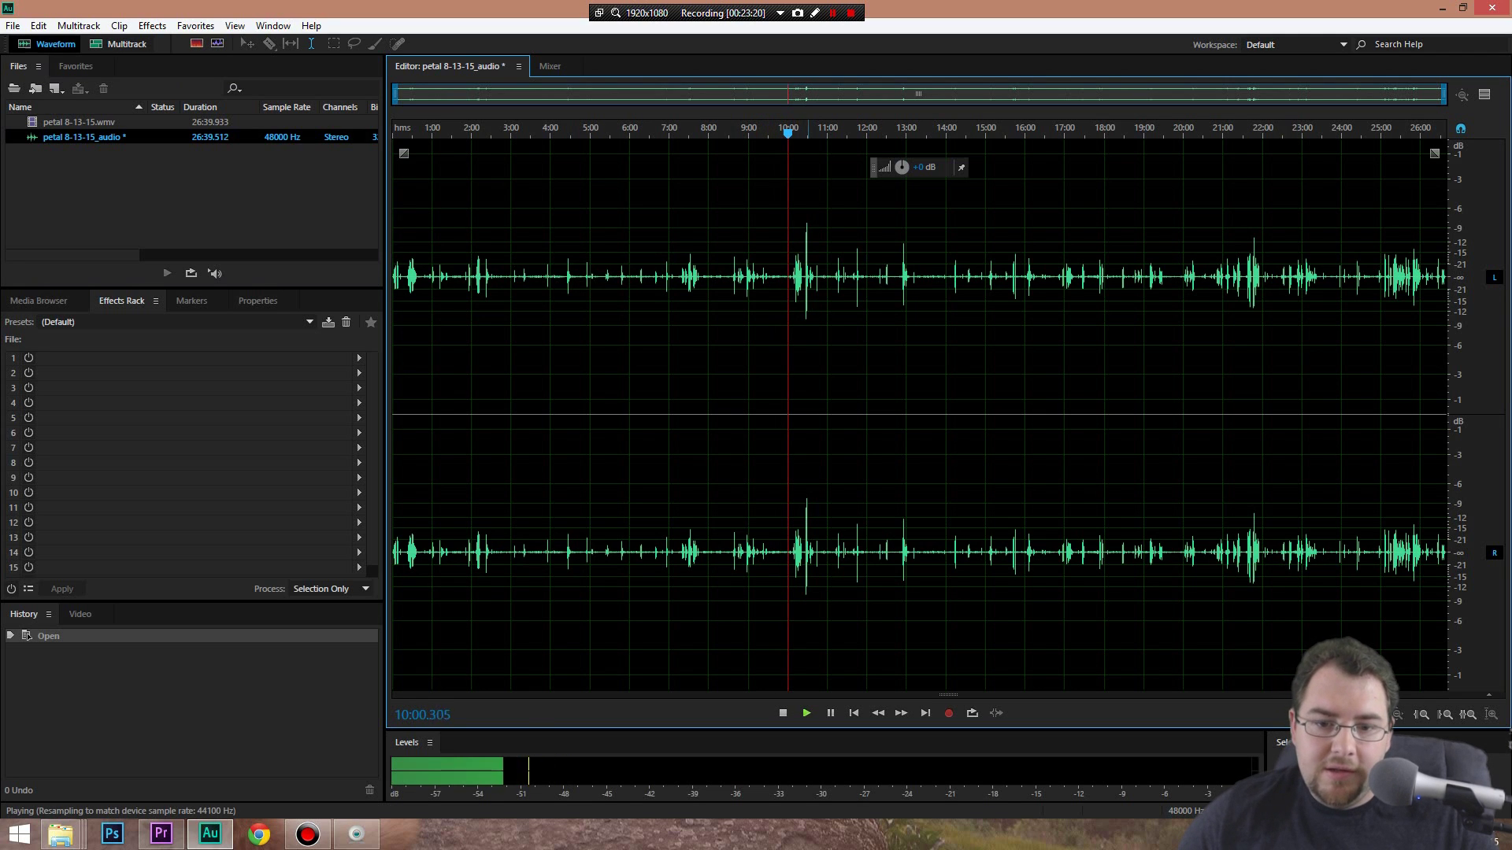
click(798, 394)
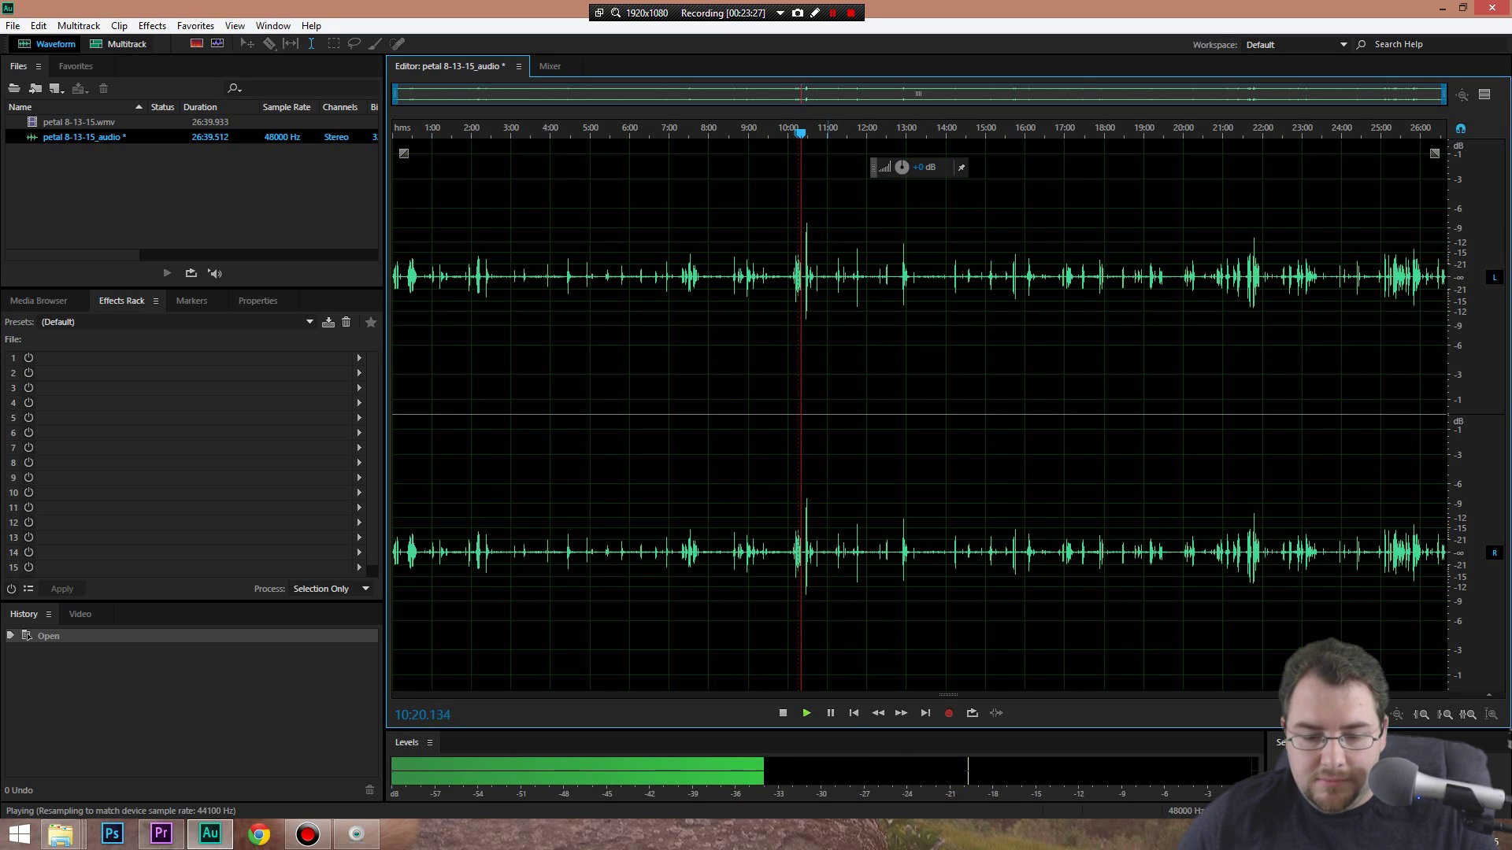
key(space)
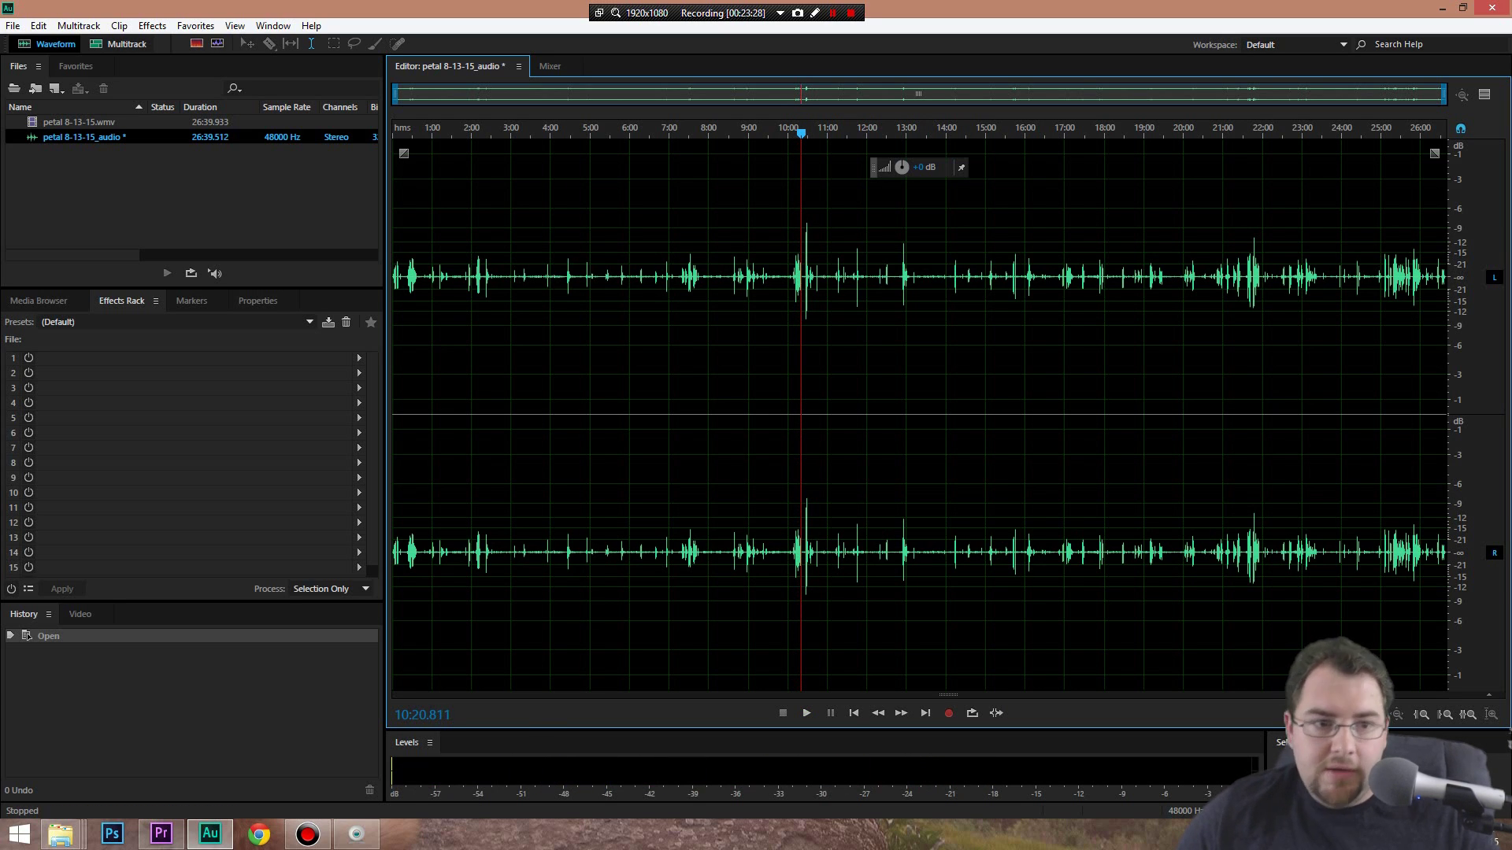
click(541, 355)
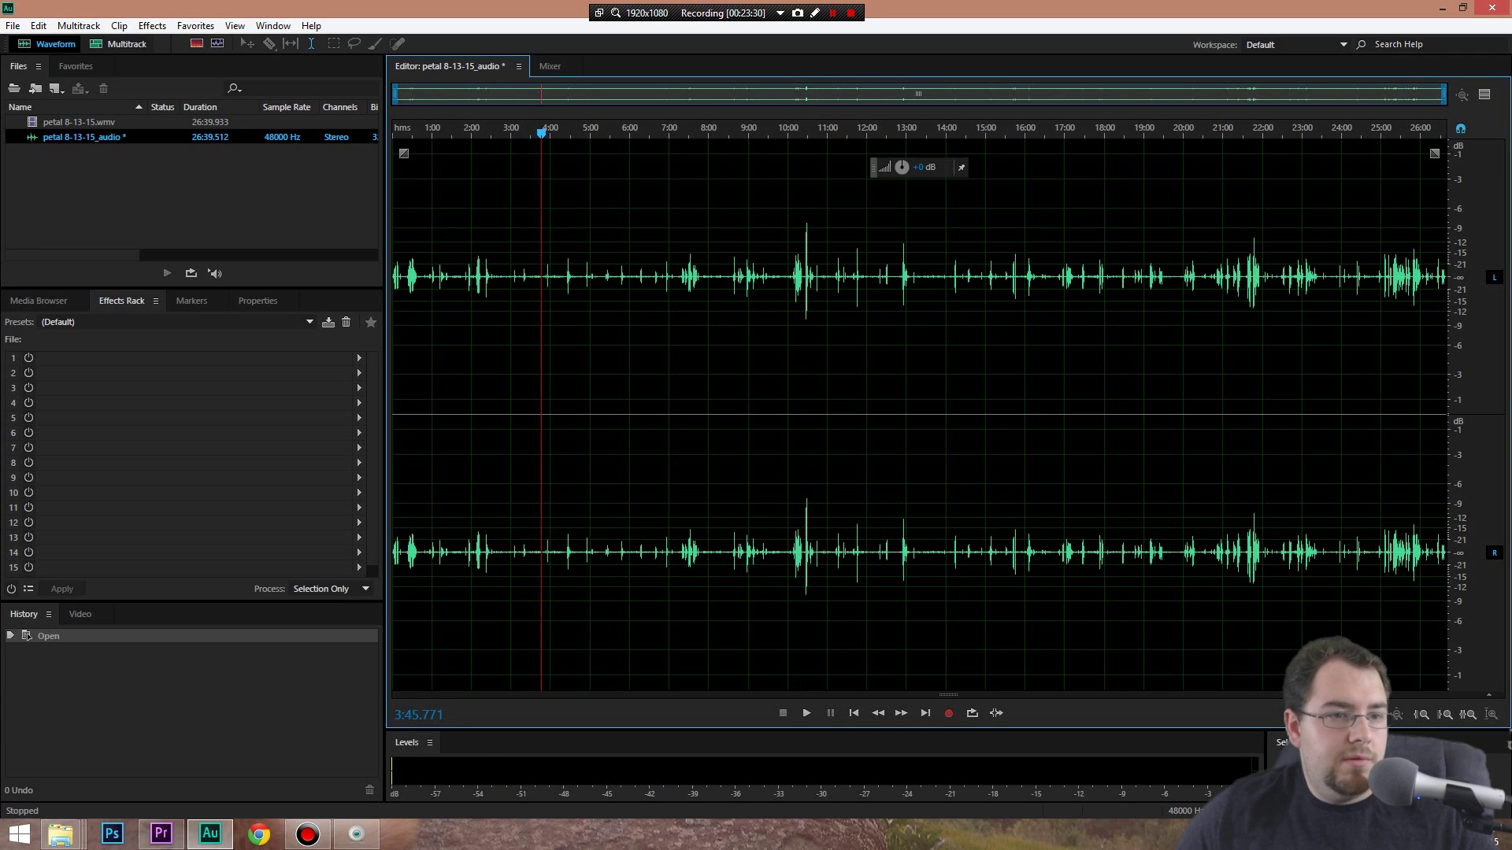
Amplify the whole petal 8-13-15 audio with the +10dB Boost preset
click(119, 26)
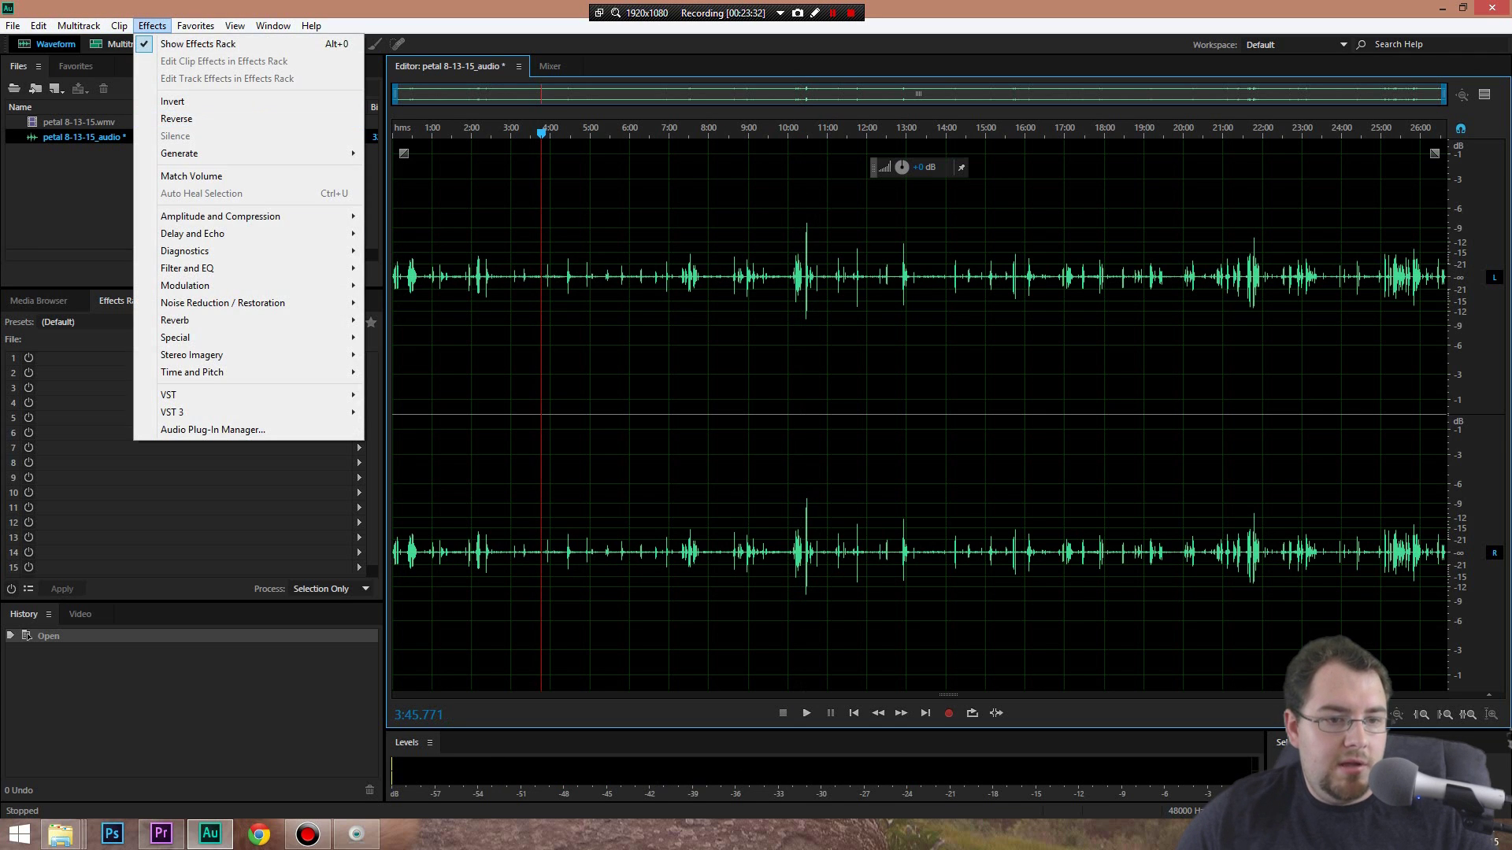
mouse_move(228, 216)
click(408, 217)
click(712, 341)
click(677, 375)
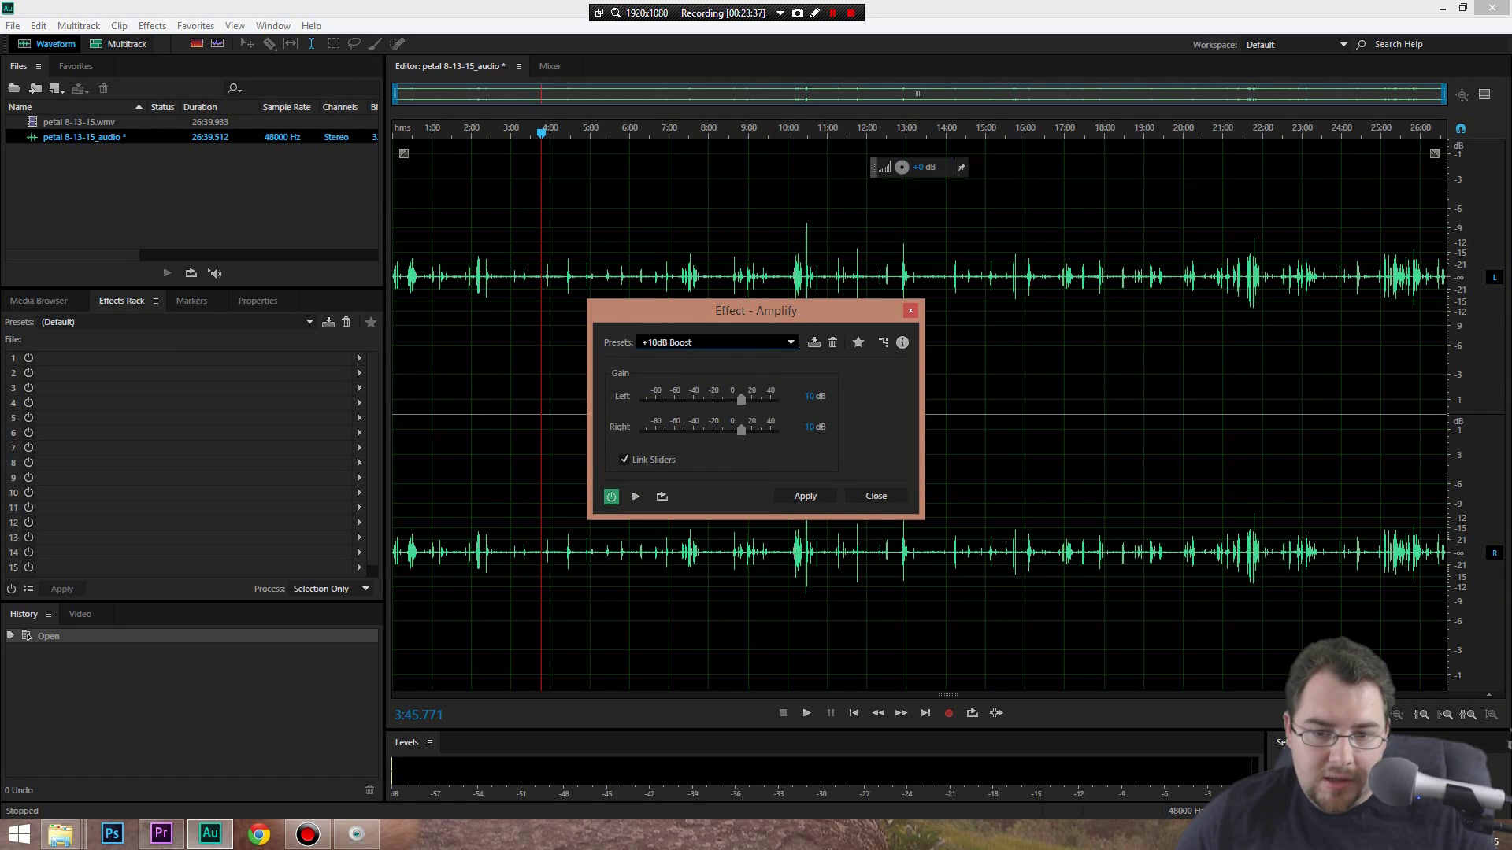
key(Return)
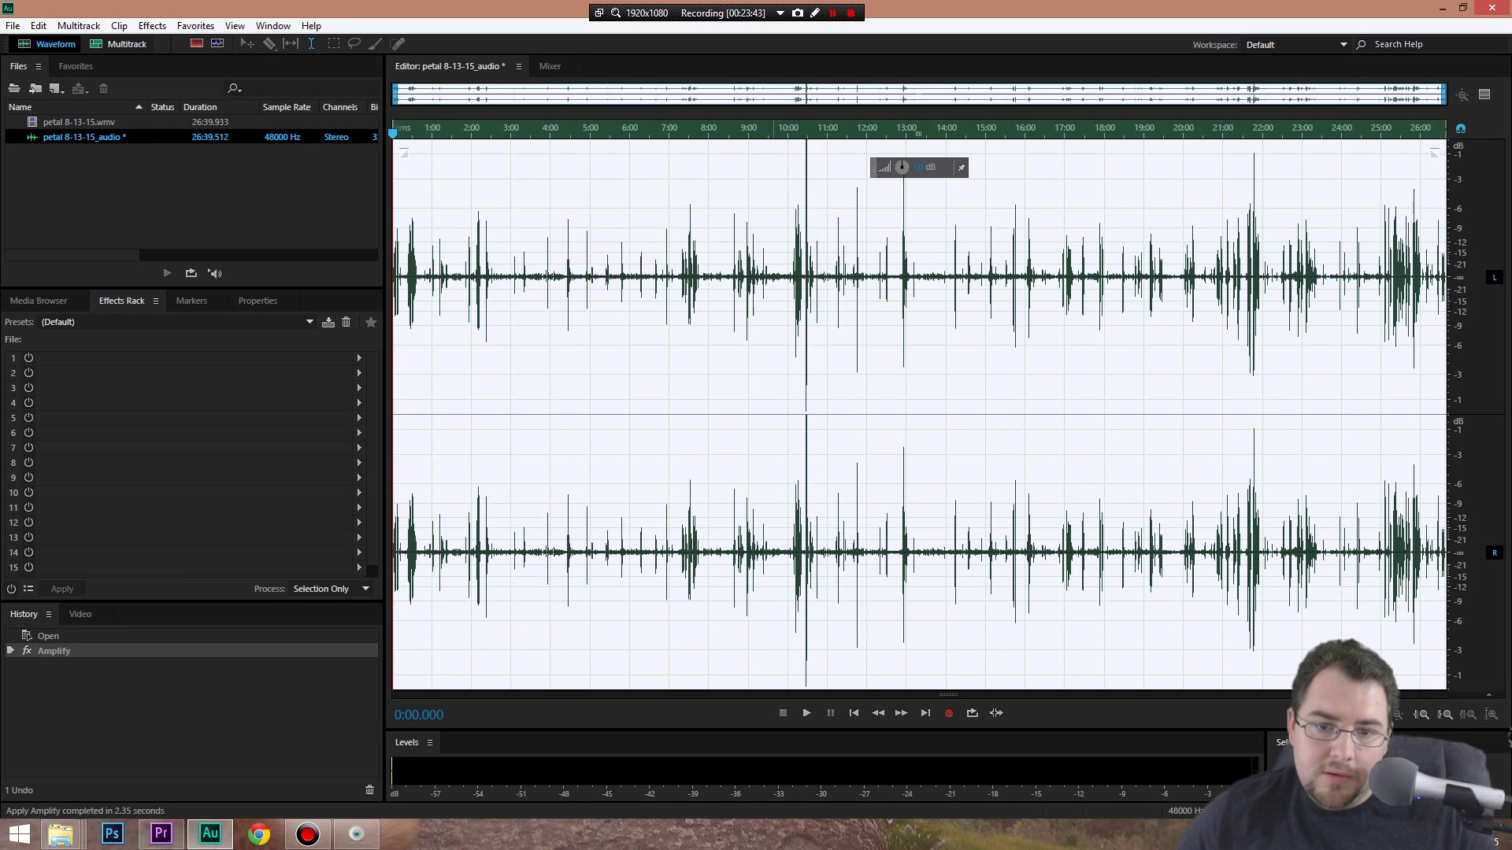
Play the amplified audio from just before 10:15 to check its loudness
click(788, 315)
key(space)
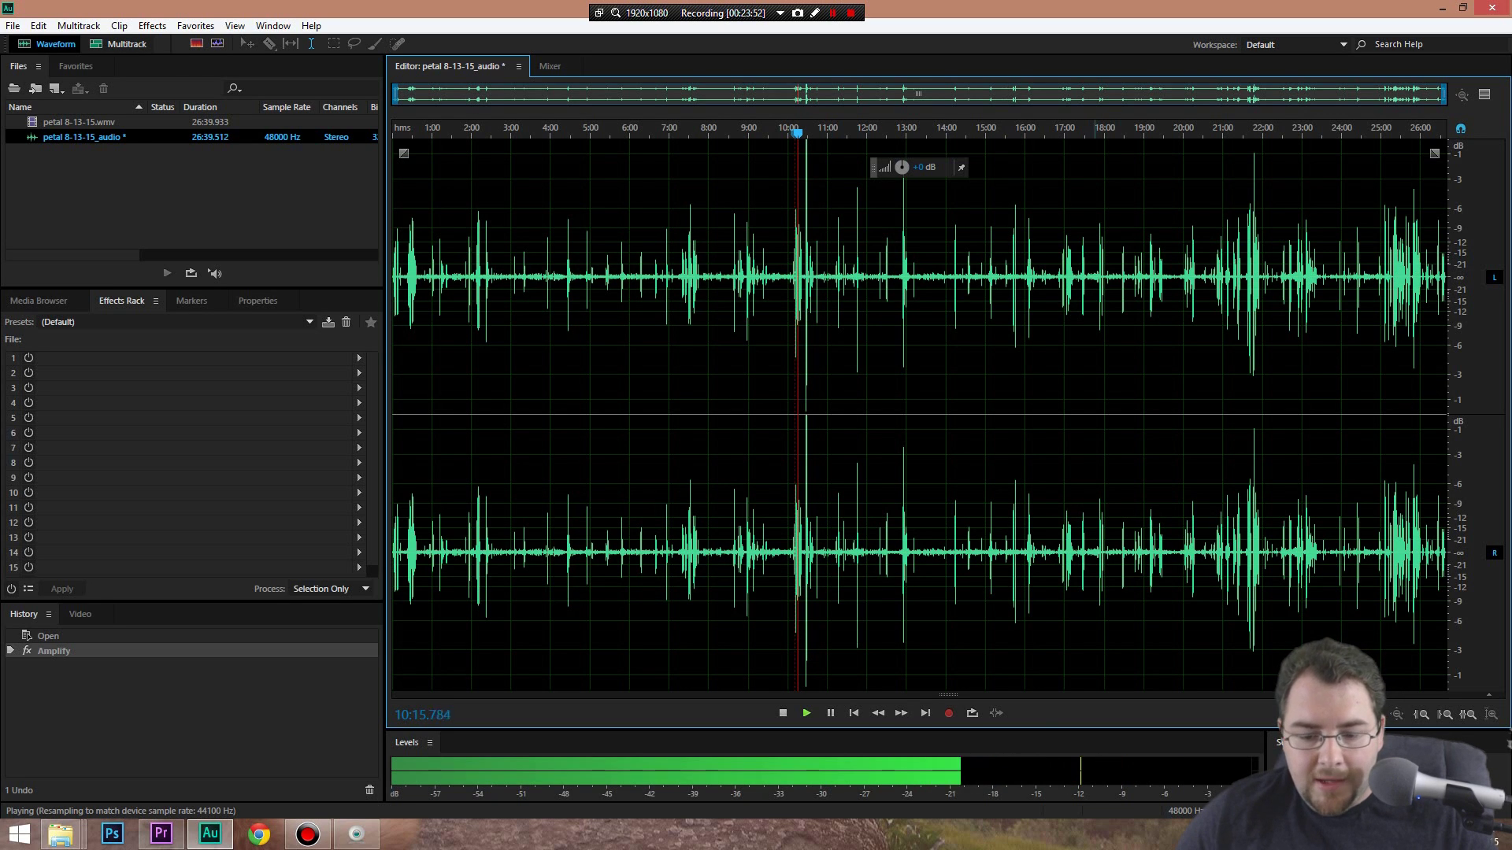
key(space)
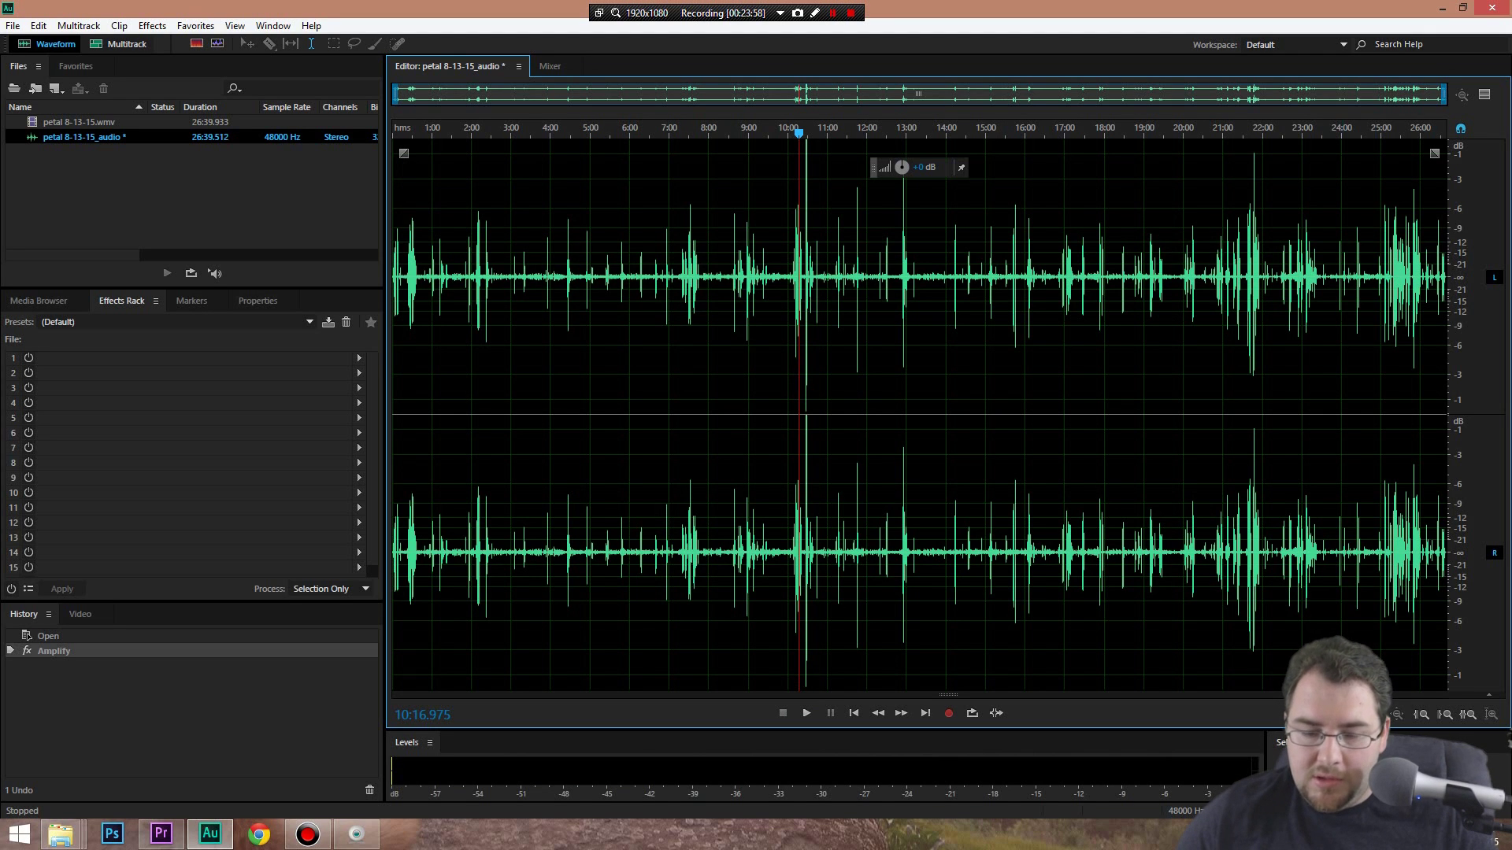
Play the quiet stretches around 9:34 and between about 7:50 and 8:12 to look for pure background noise
scroll(800, 346, up, 5)
click(800, 346)
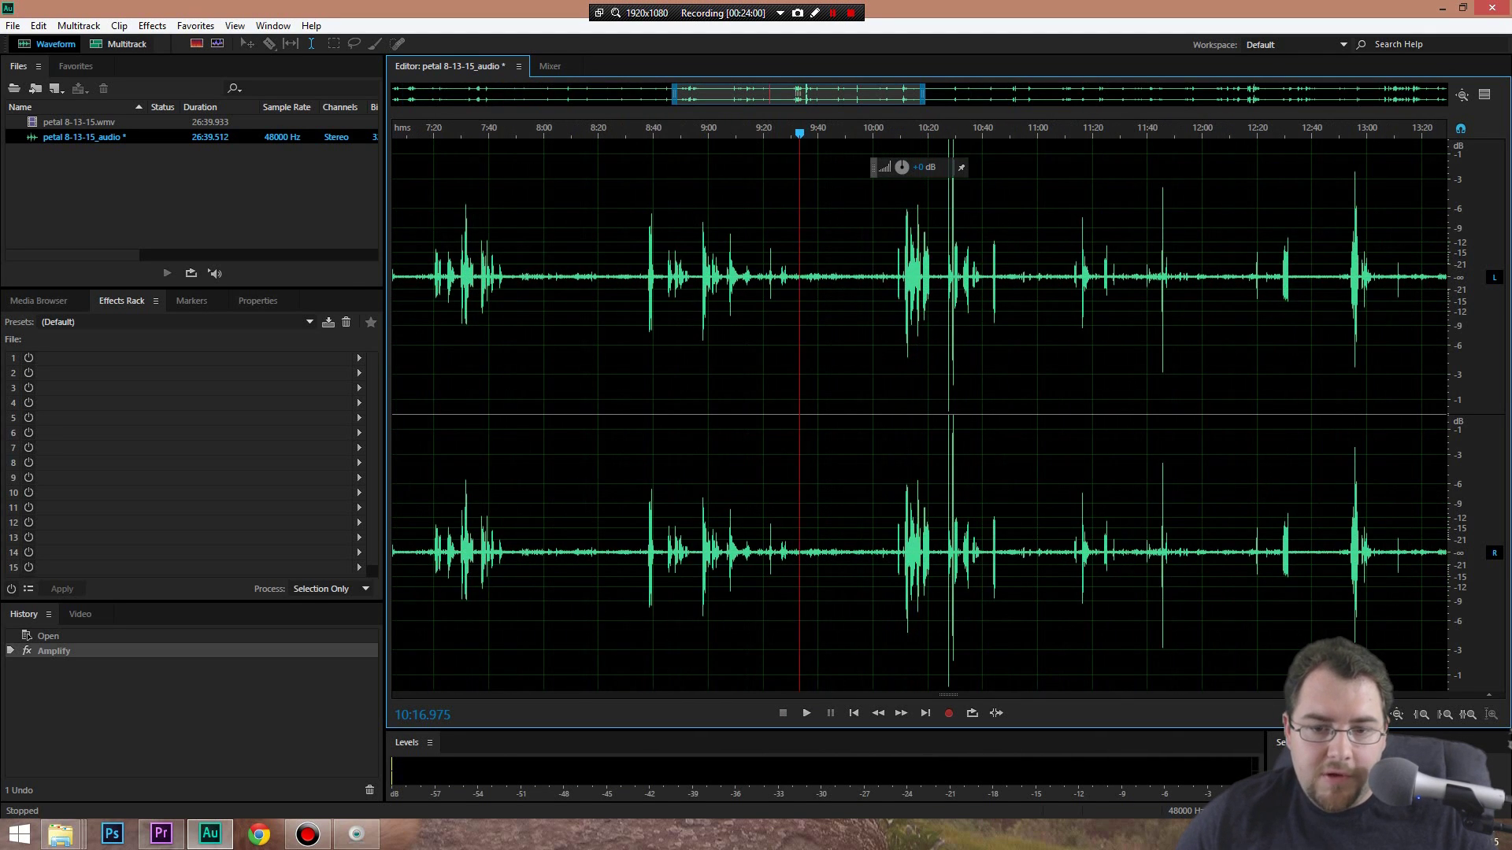
key(space)
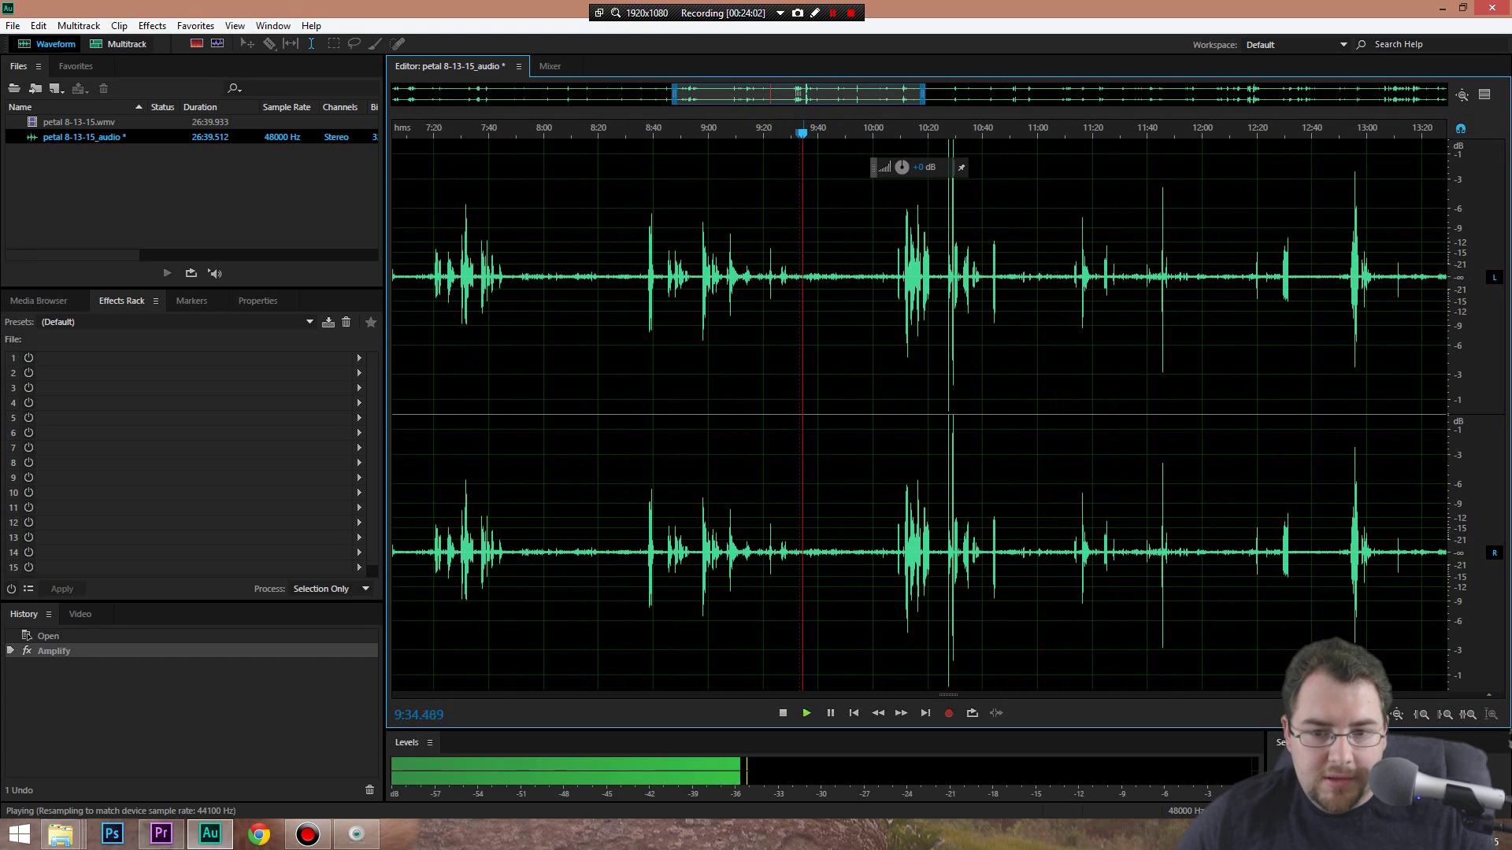
click(513, 346)
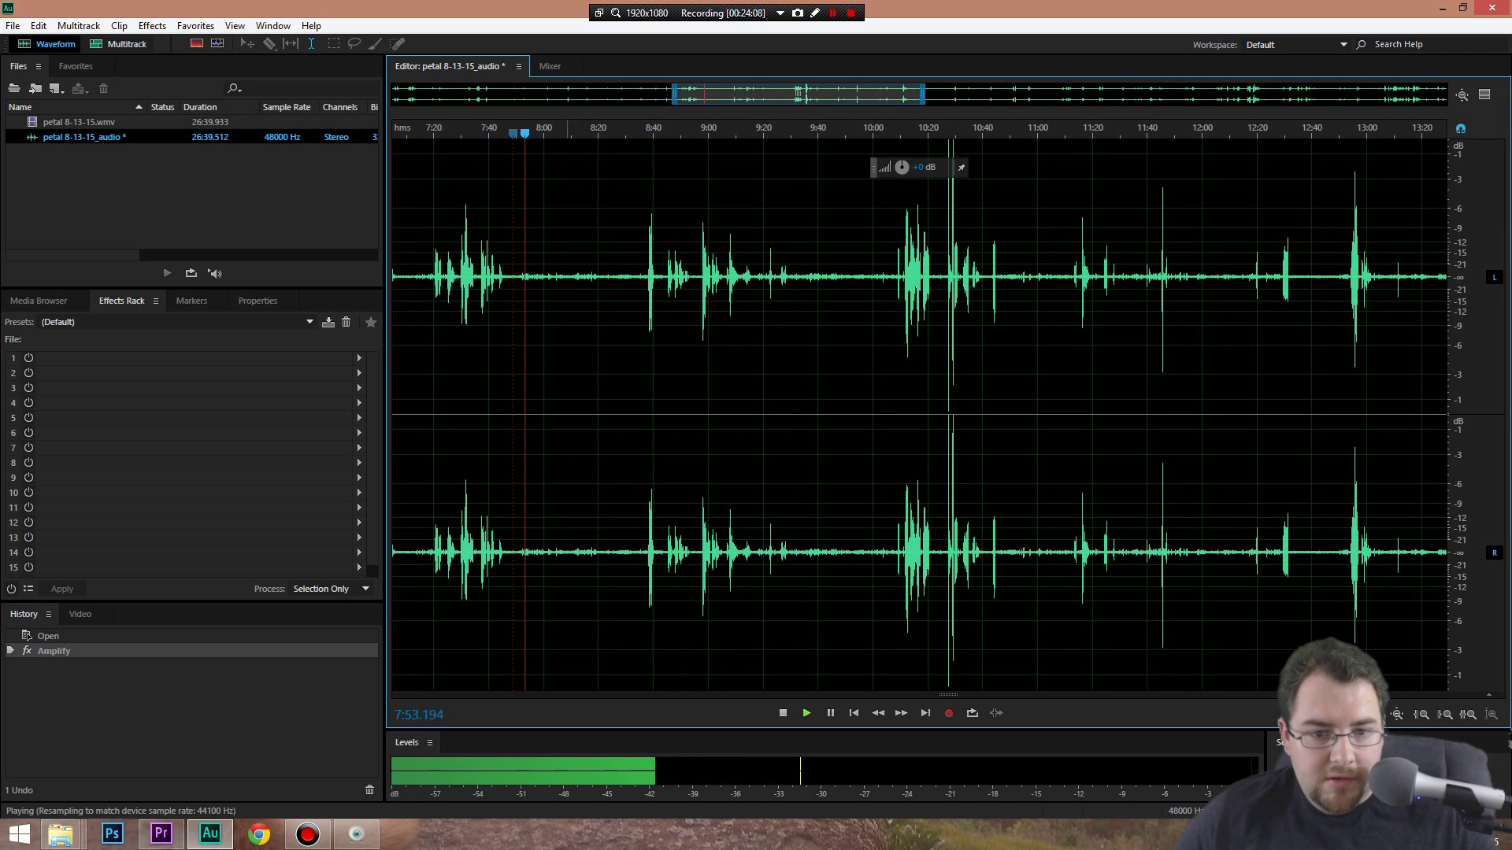
click(554, 347)
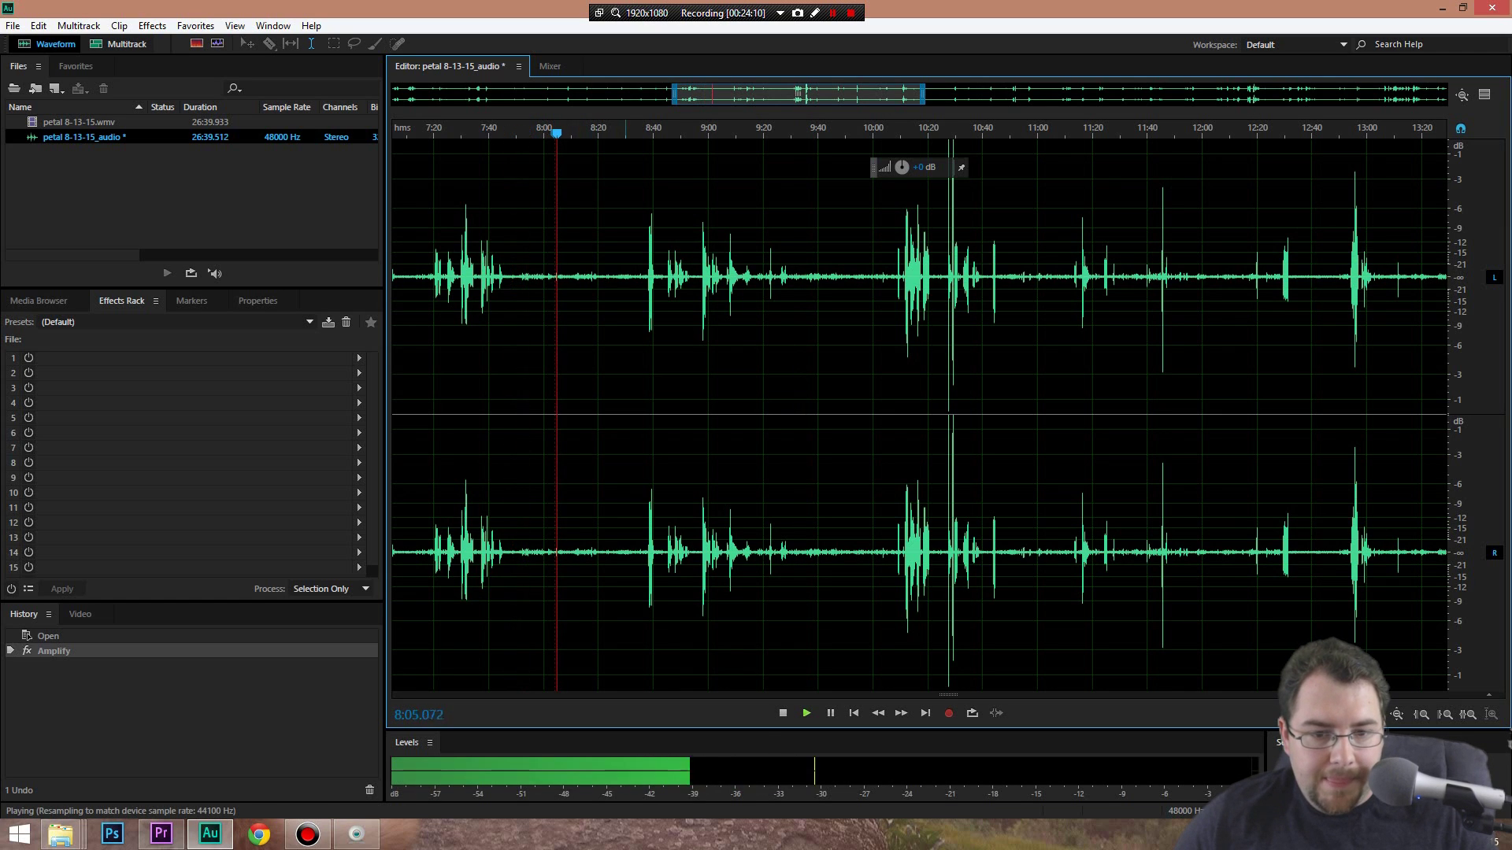
click(572, 346)
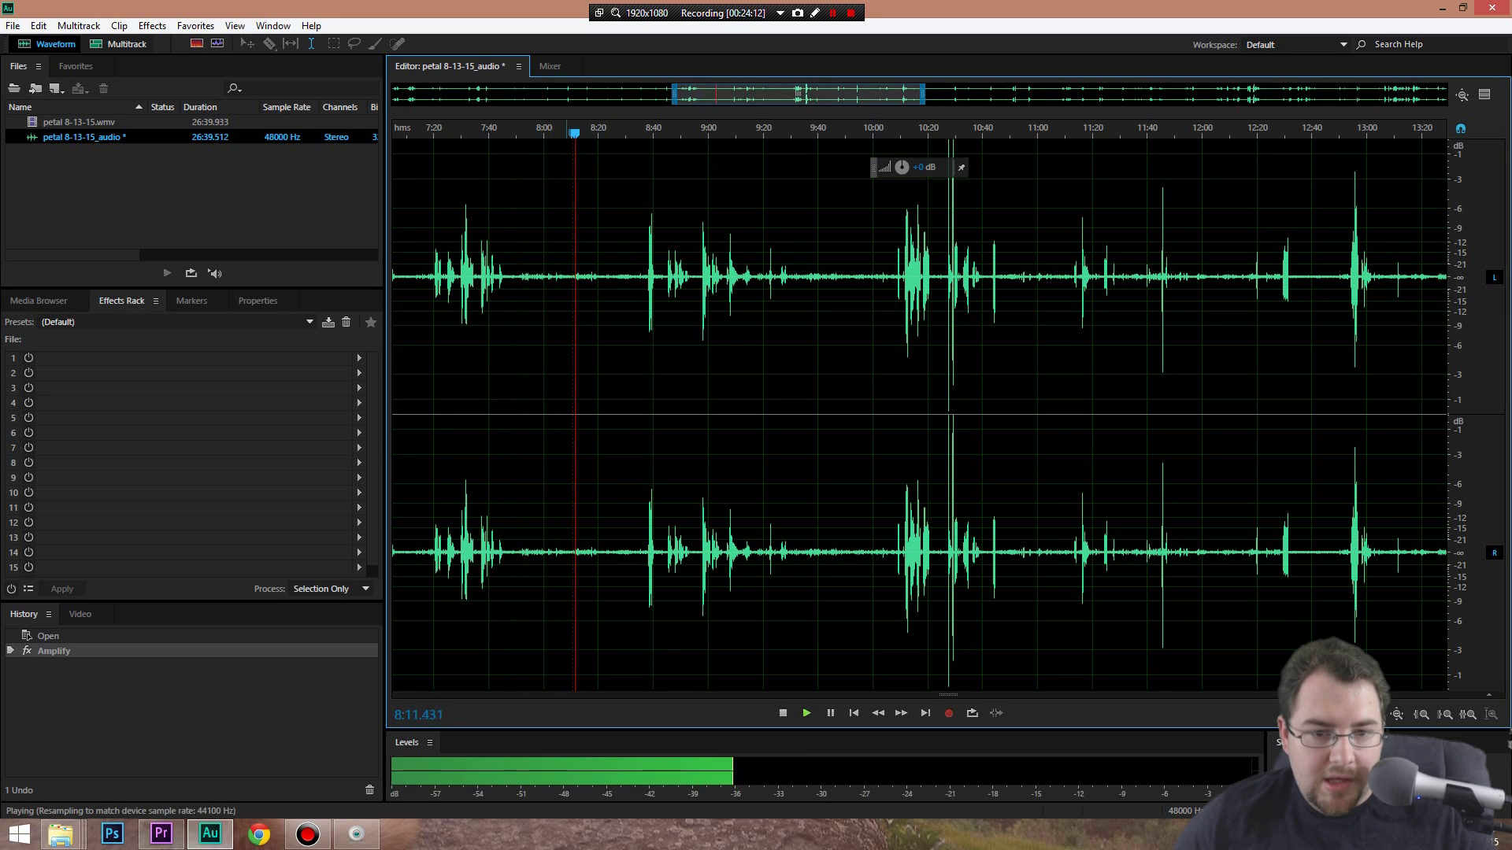
key(space)
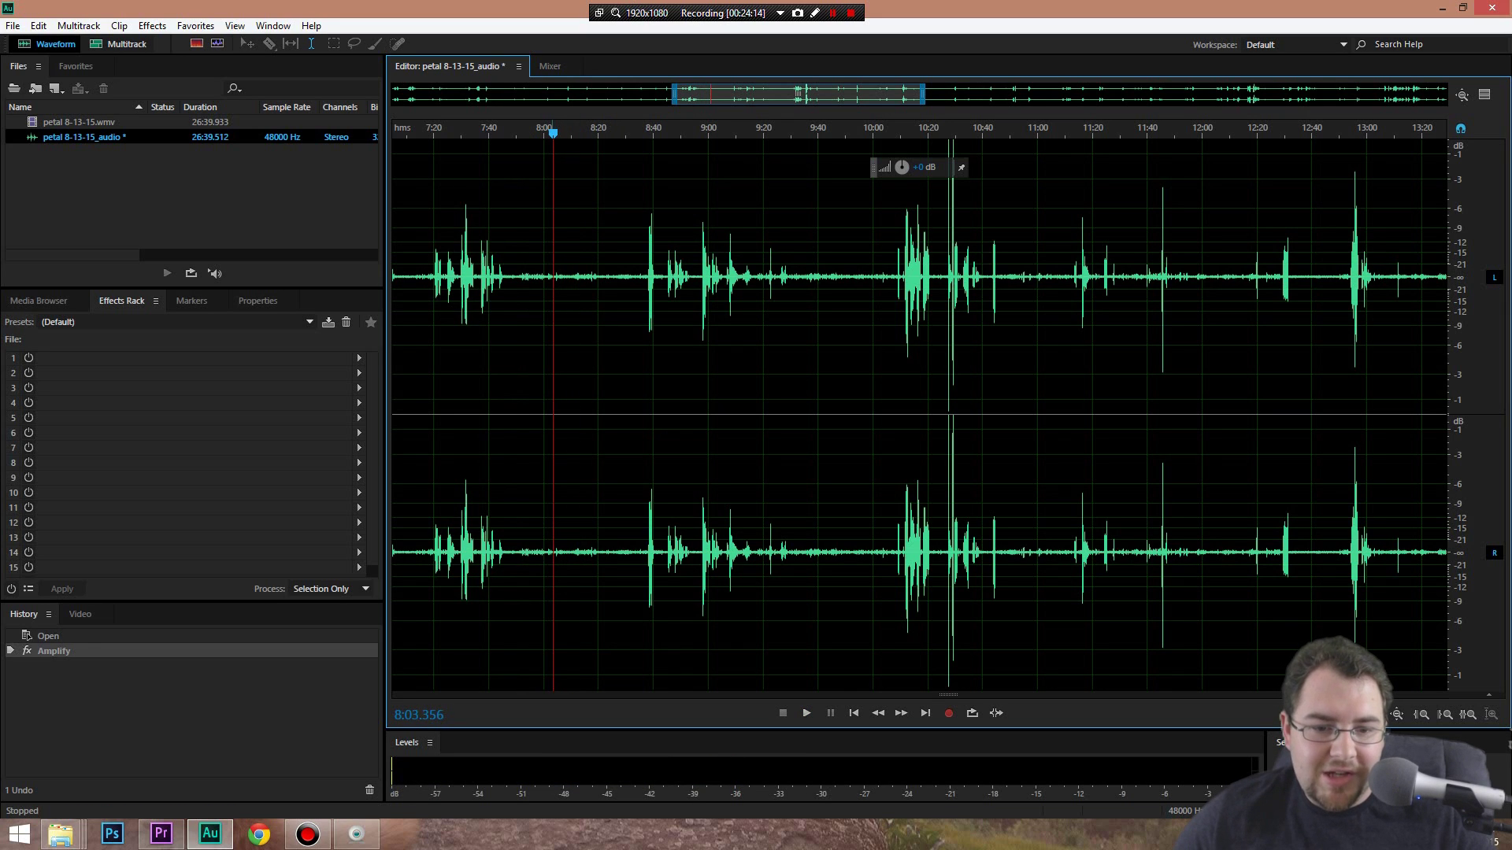
drag(553, 132, 574, 133)
key(space)
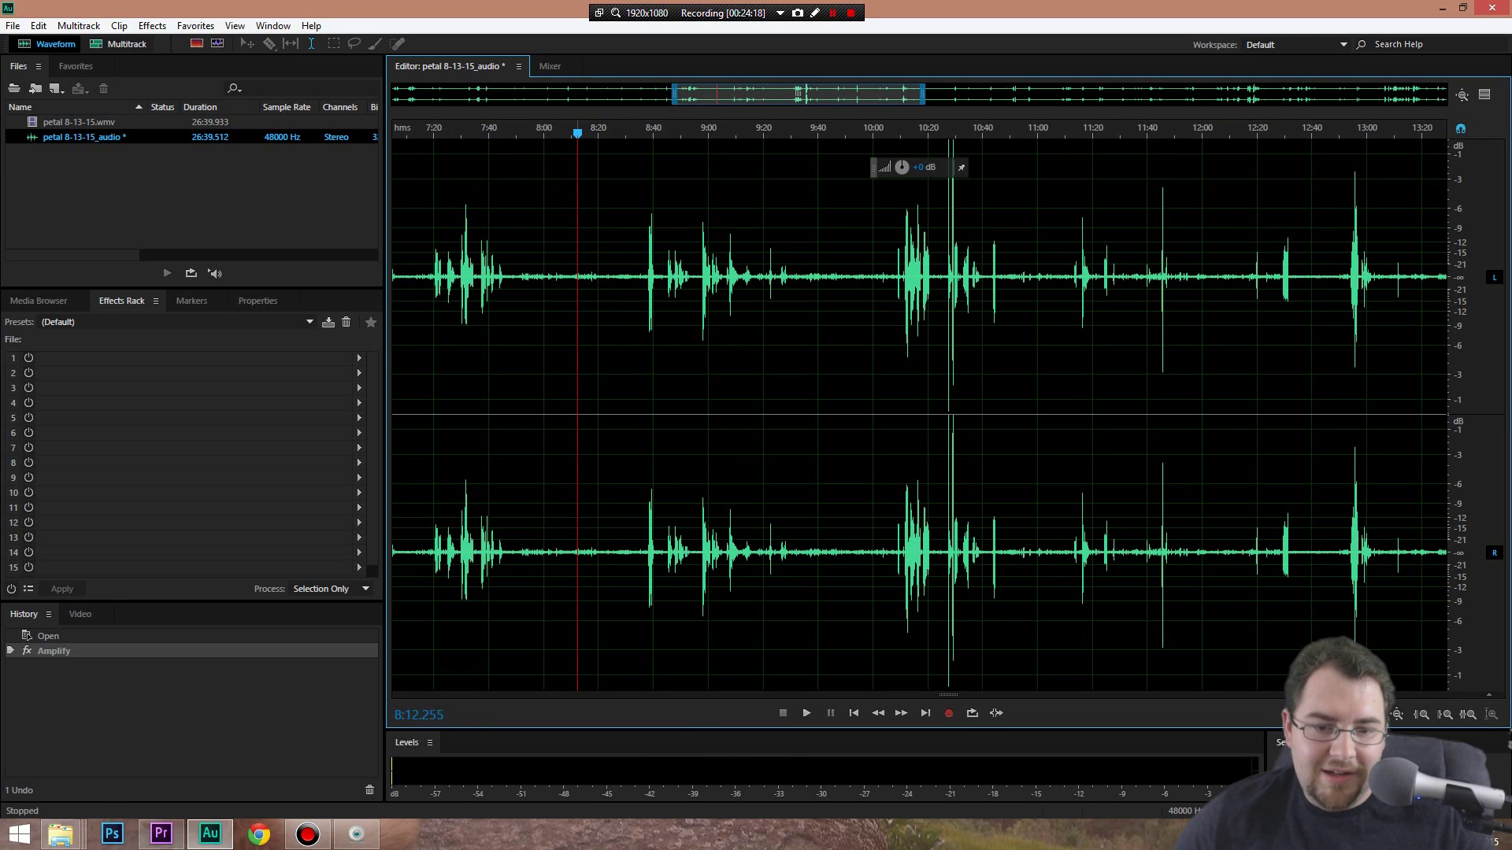
Examine the quiet stretch between about 9:40 and 10:05 closely by playing it through for background noise
drag(799, 132, 809, 132)
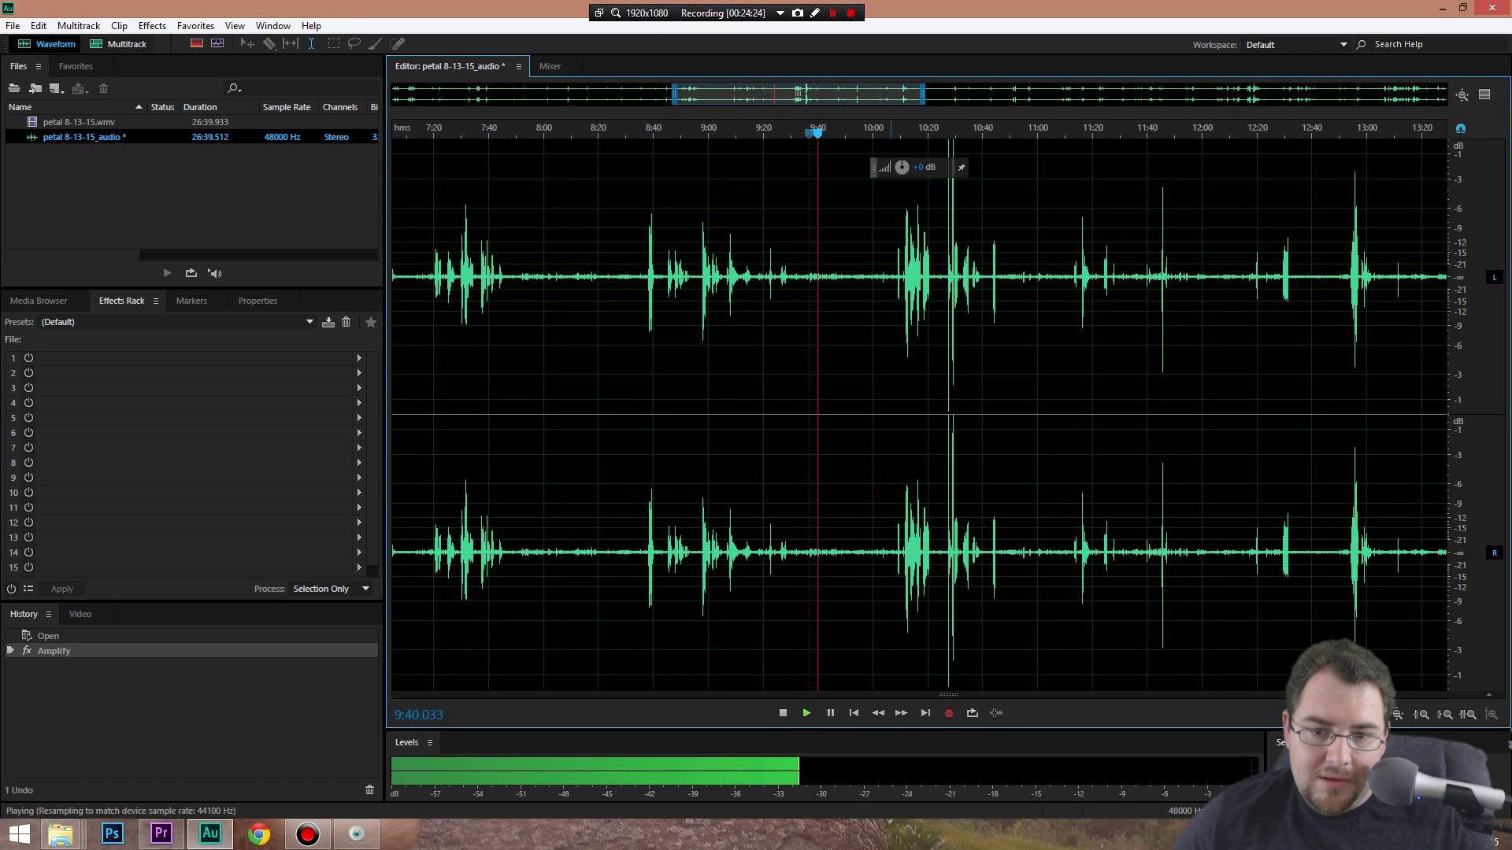
key(equal)
key(equal)
key(equal)
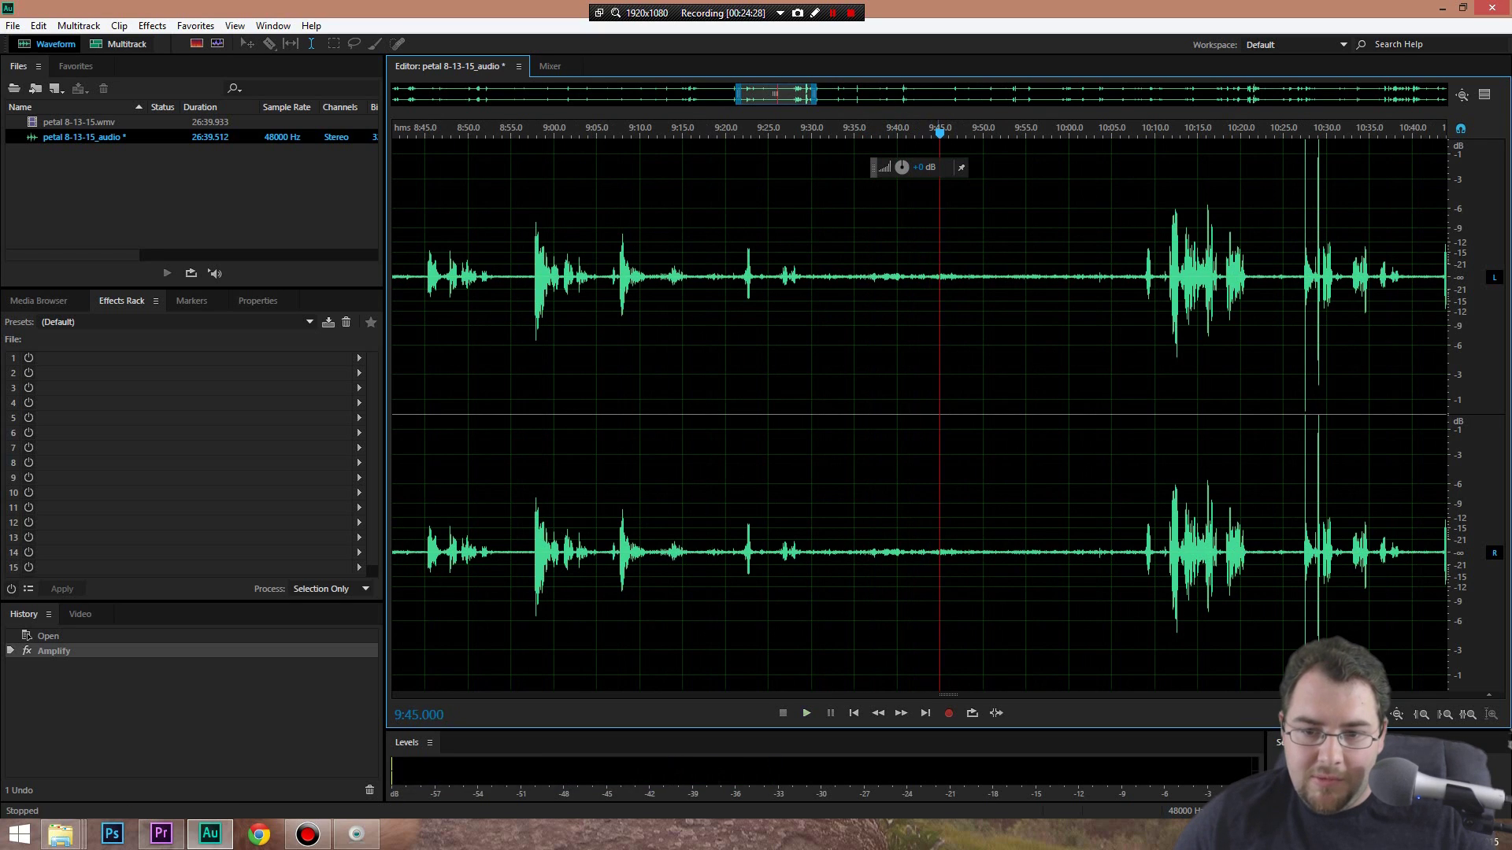
key(space)
key(space)
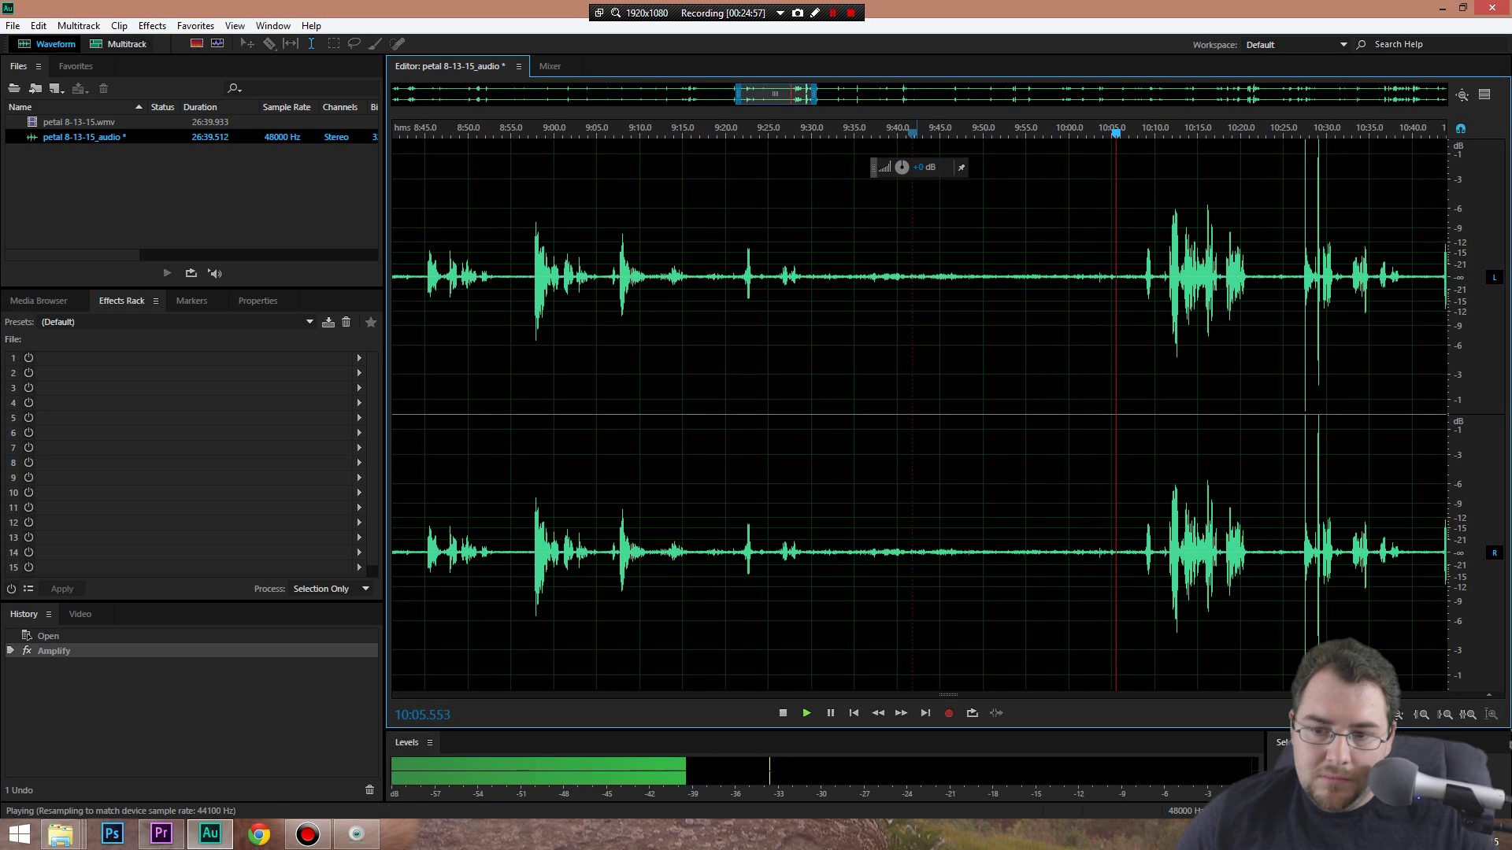
key(space)
Capture a noise print from the quiet stretch between about 9:41 and 10:07
drag(910, 354, 1126, 355)
click(152, 26)
mouse_move(189, 251)
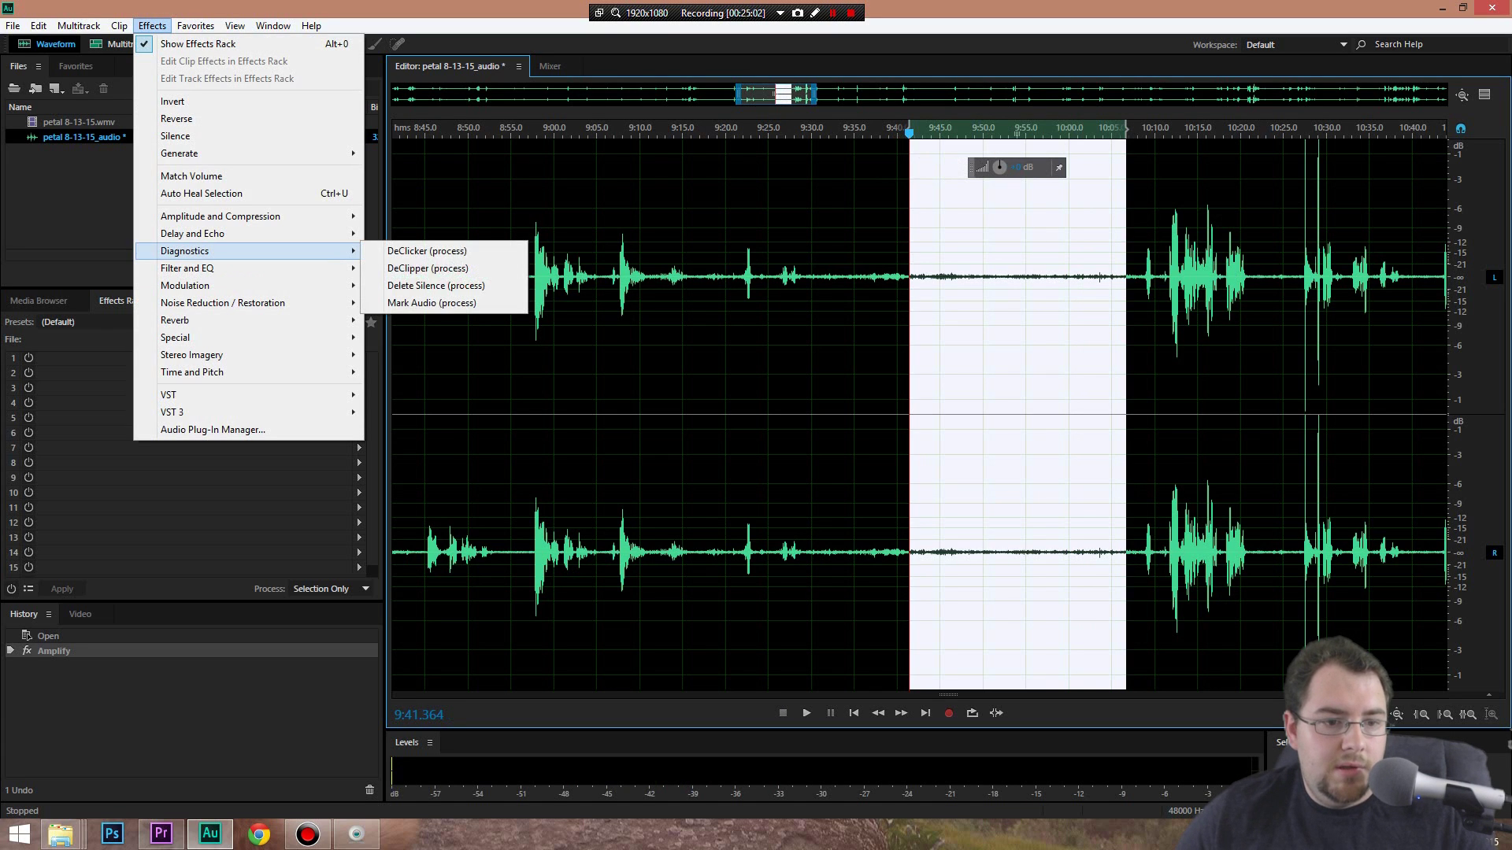
mouse_move(221, 302)
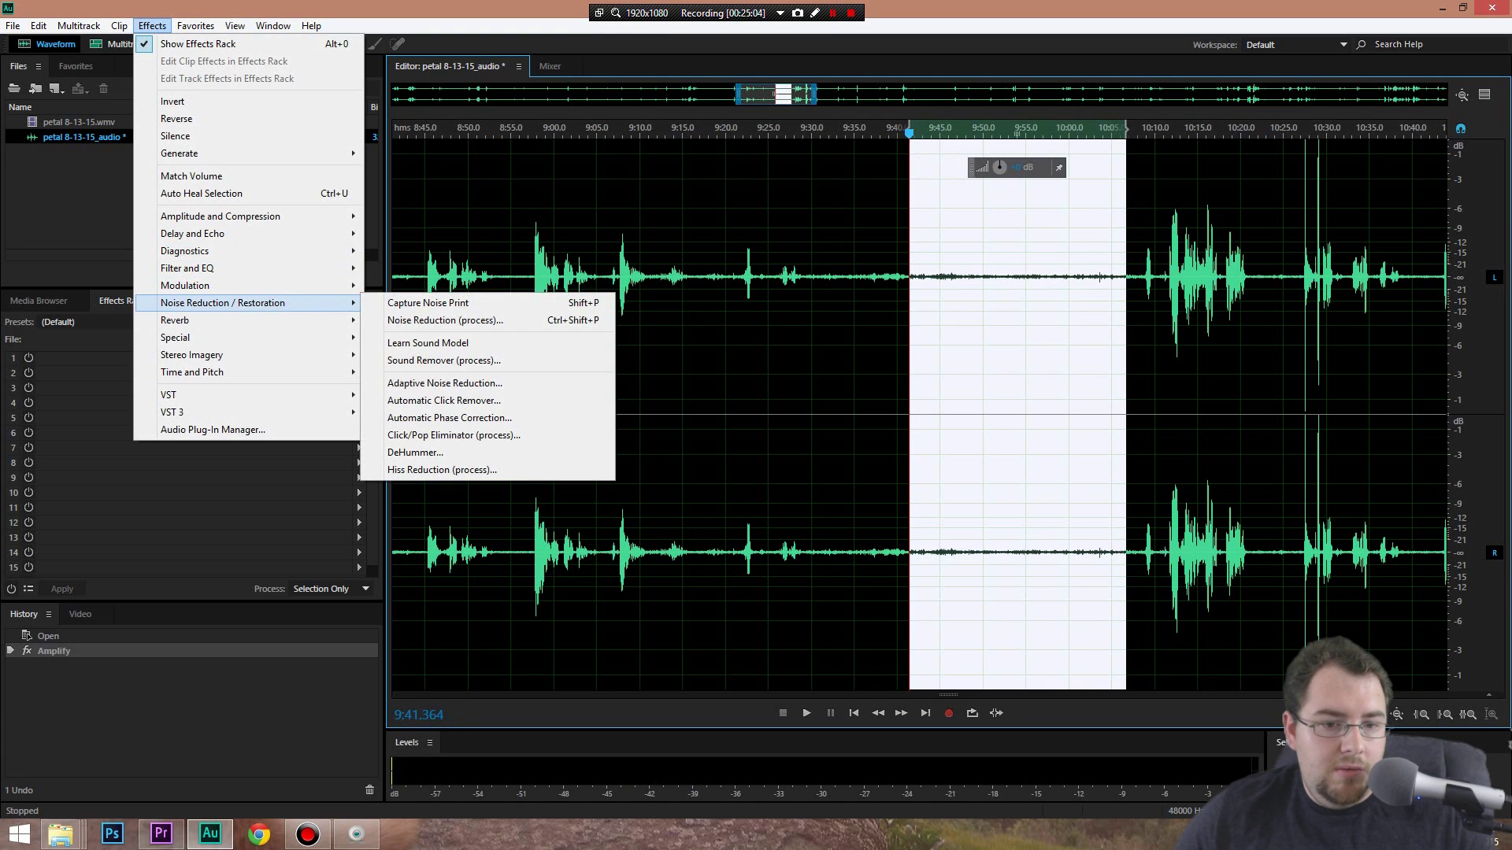
click(428, 302)
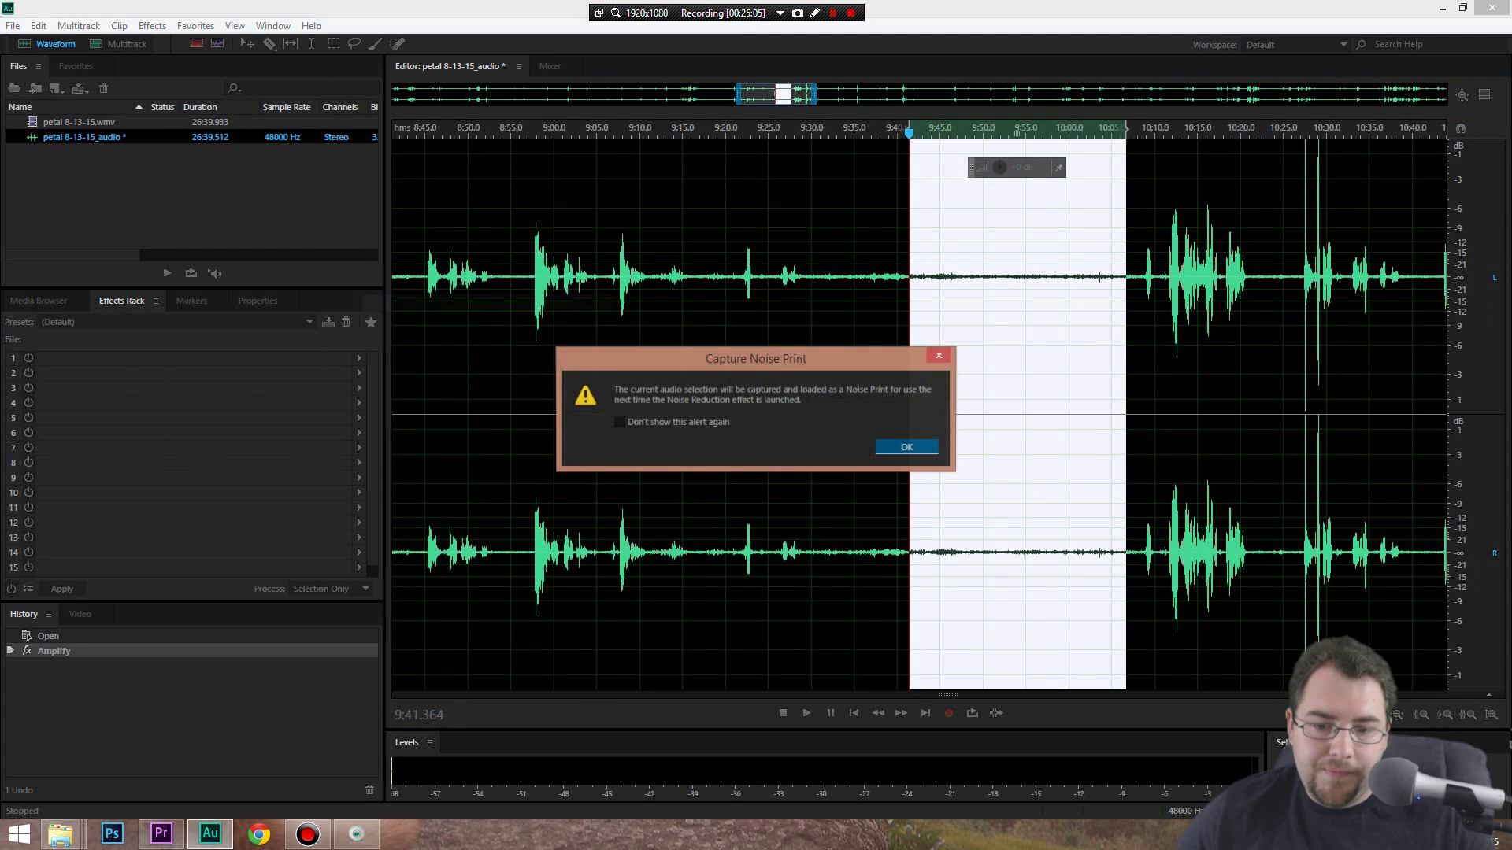
click(909, 446)
Apply Noise Reduction to the whole audio file with the captured noise print, at 100% reduction and 40 dB
click(827, 315)
click(152, 25)
mouse_move(236, 216)
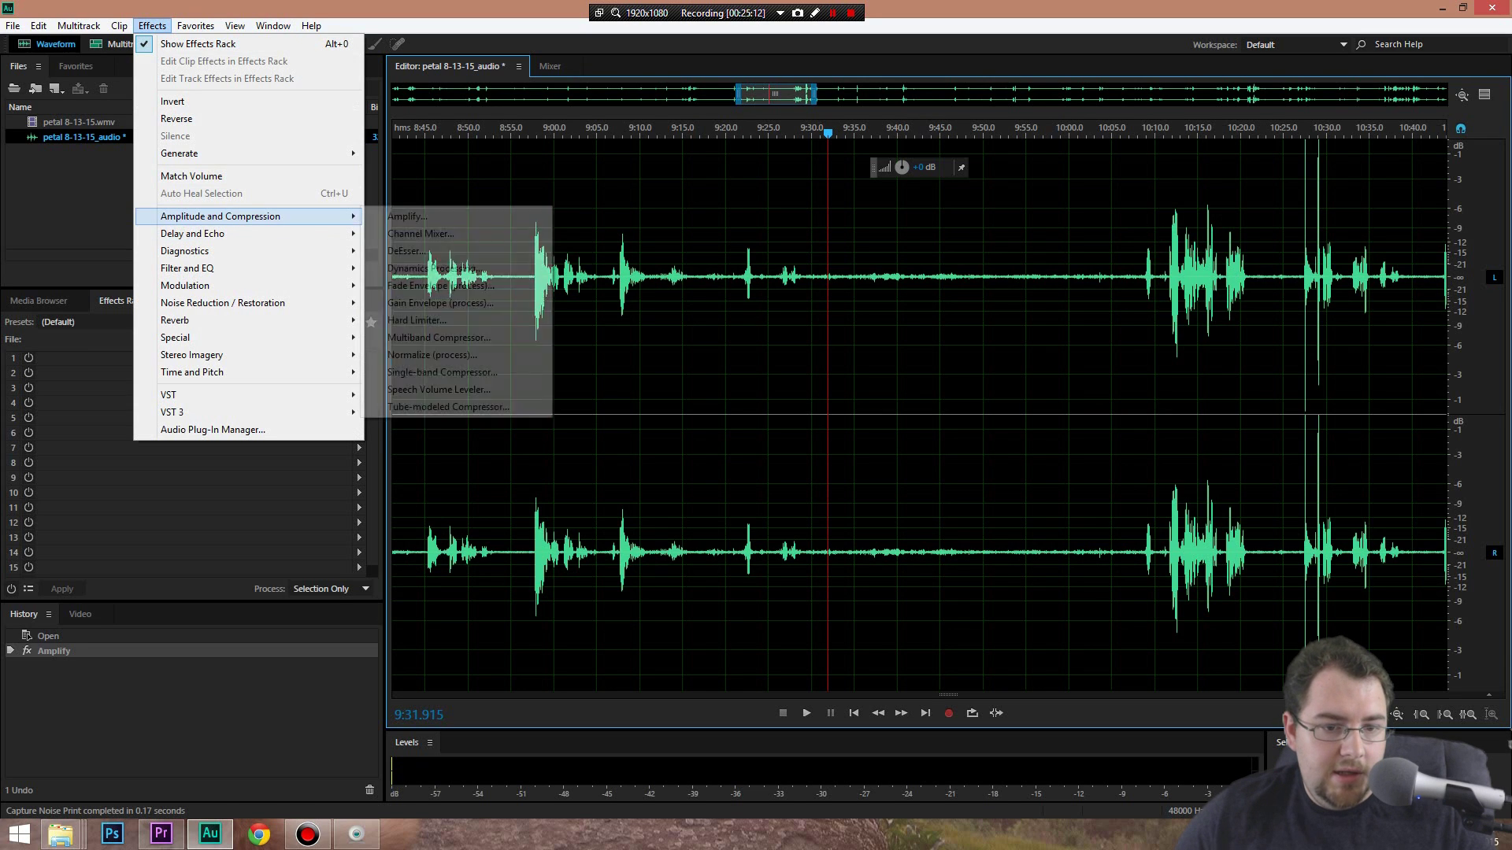
mouse_move(236, 303)
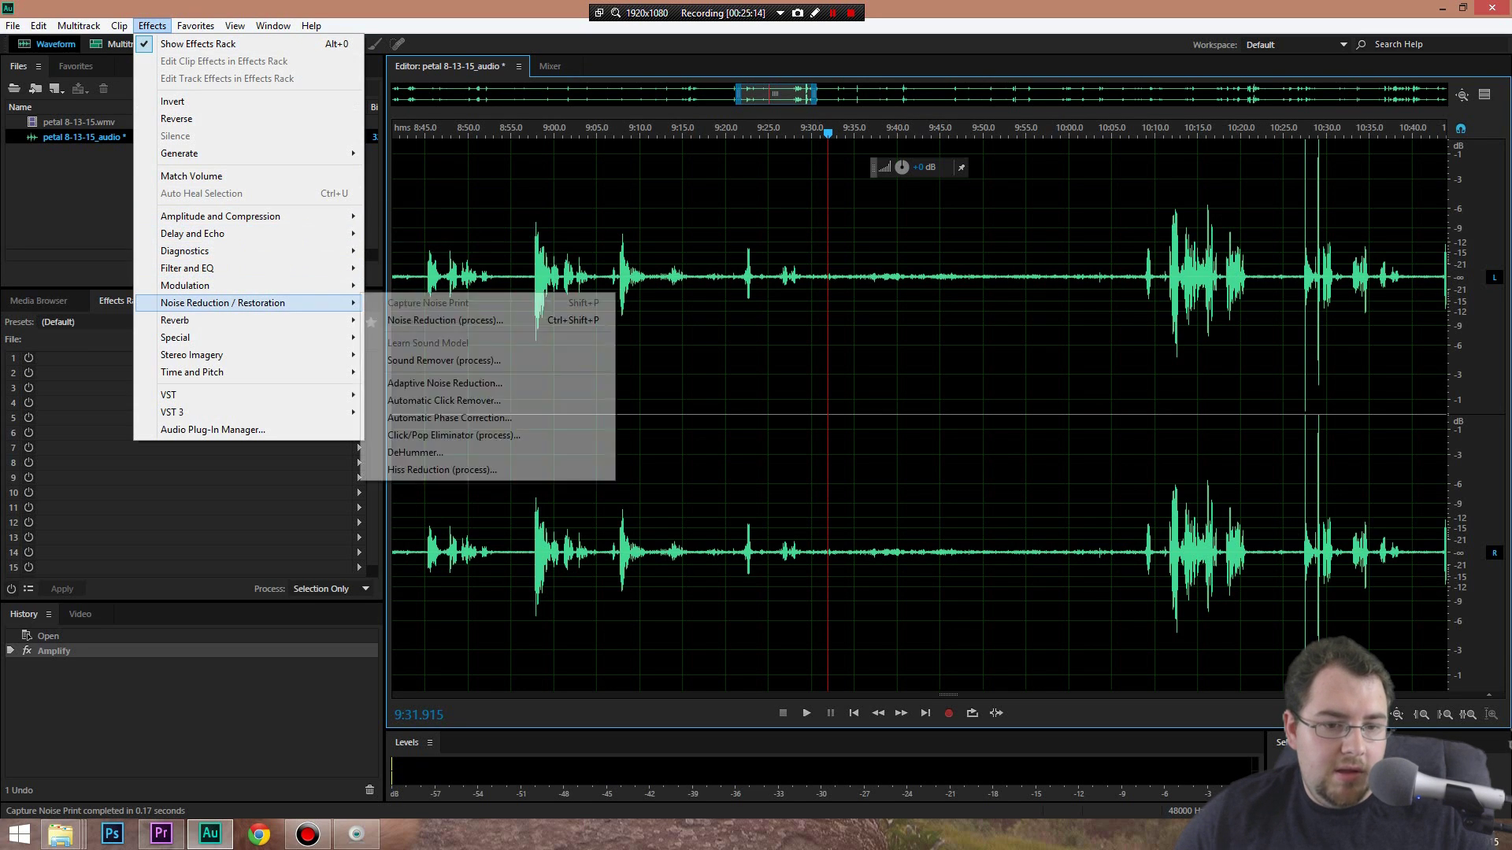
click(445, 320)
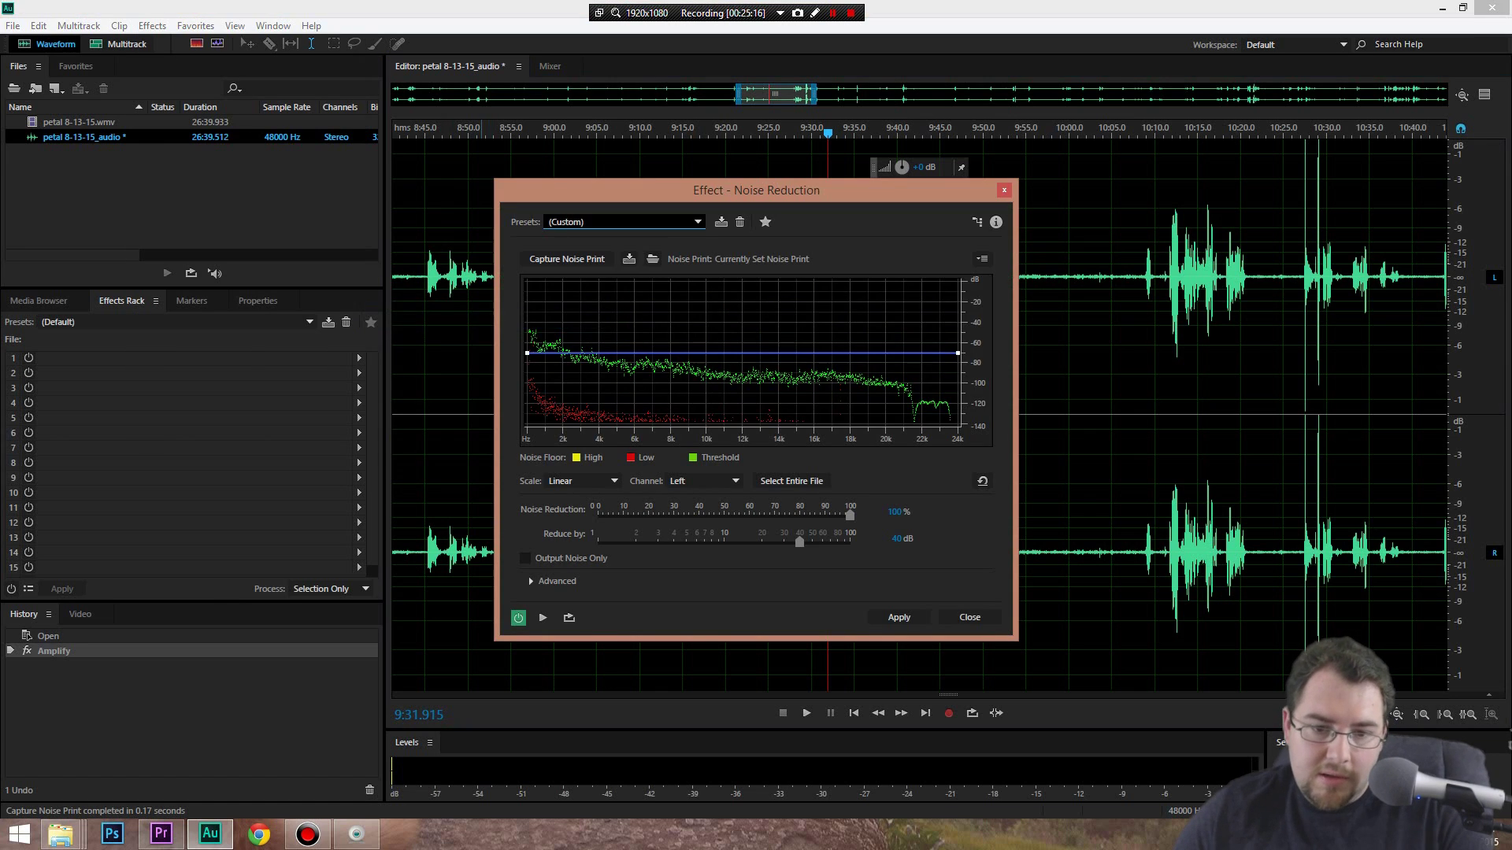
click(893, 614)
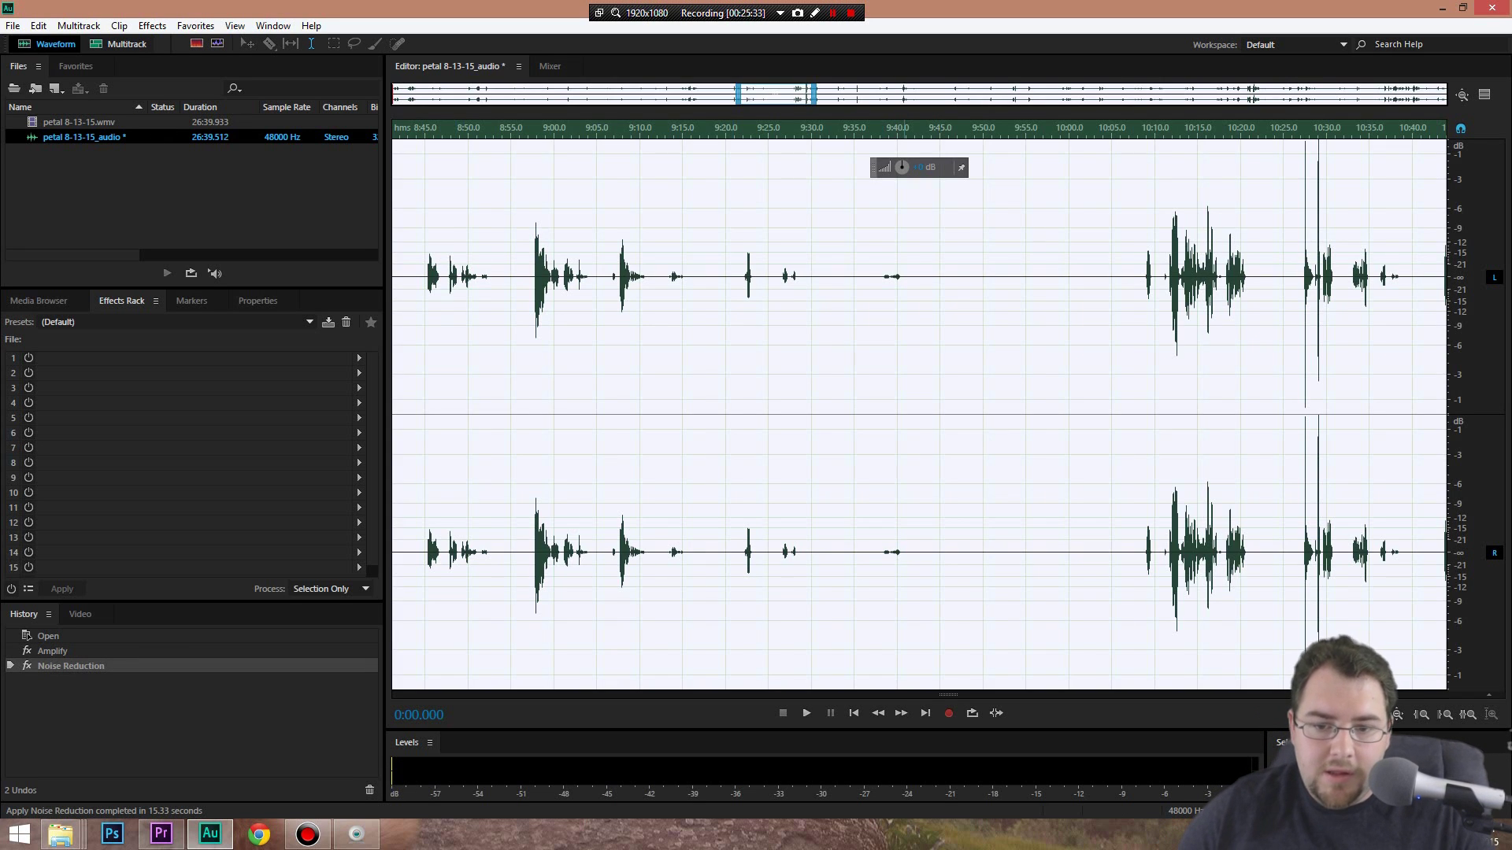
Play the noise-reduced audio from around 9:37, 9:27 and 9:14 to check for remaining background noise
click(870, 355)
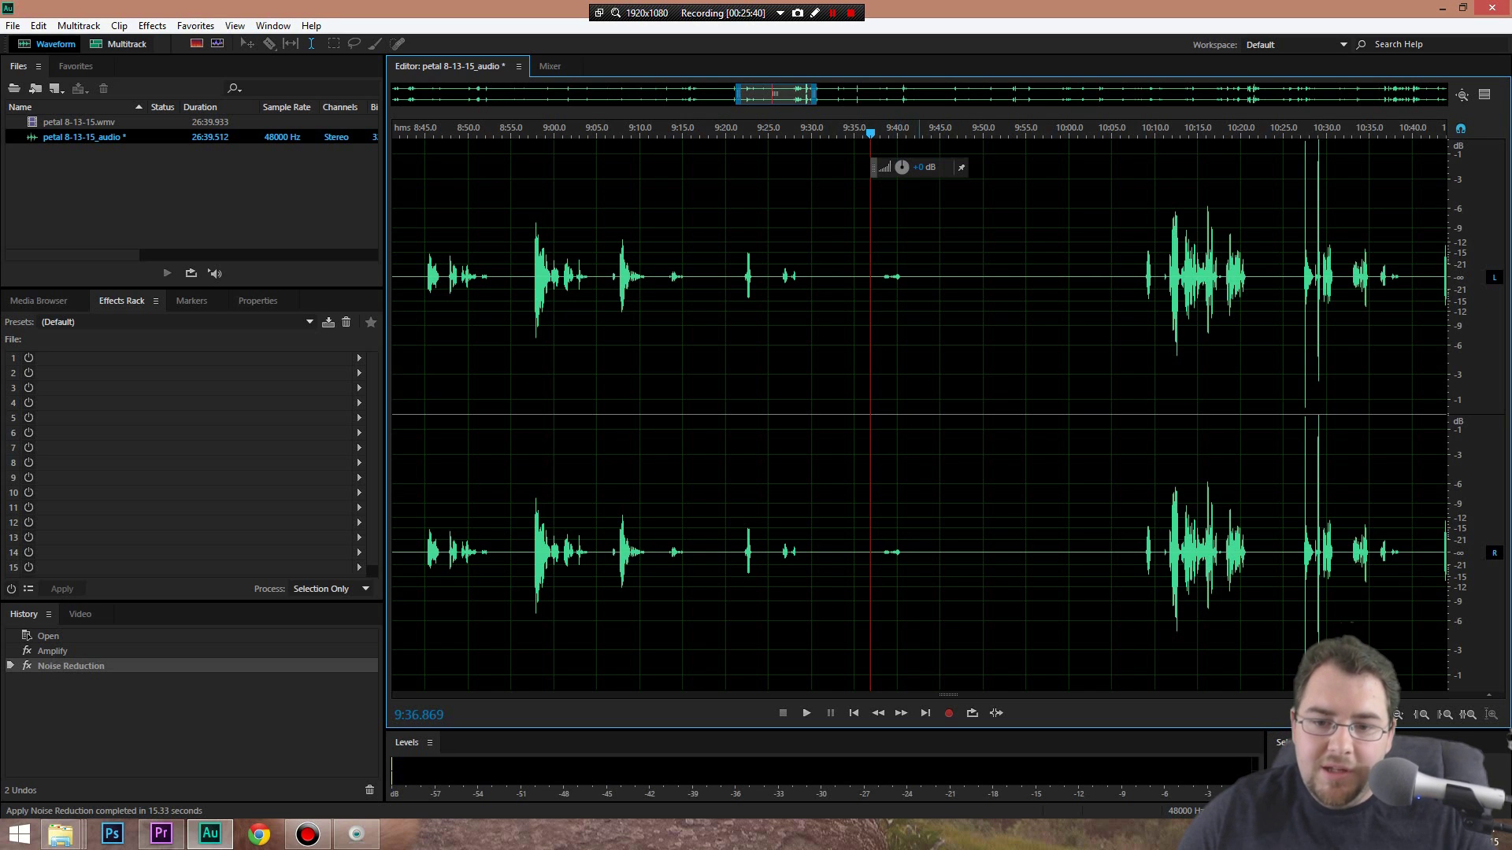
key(space)
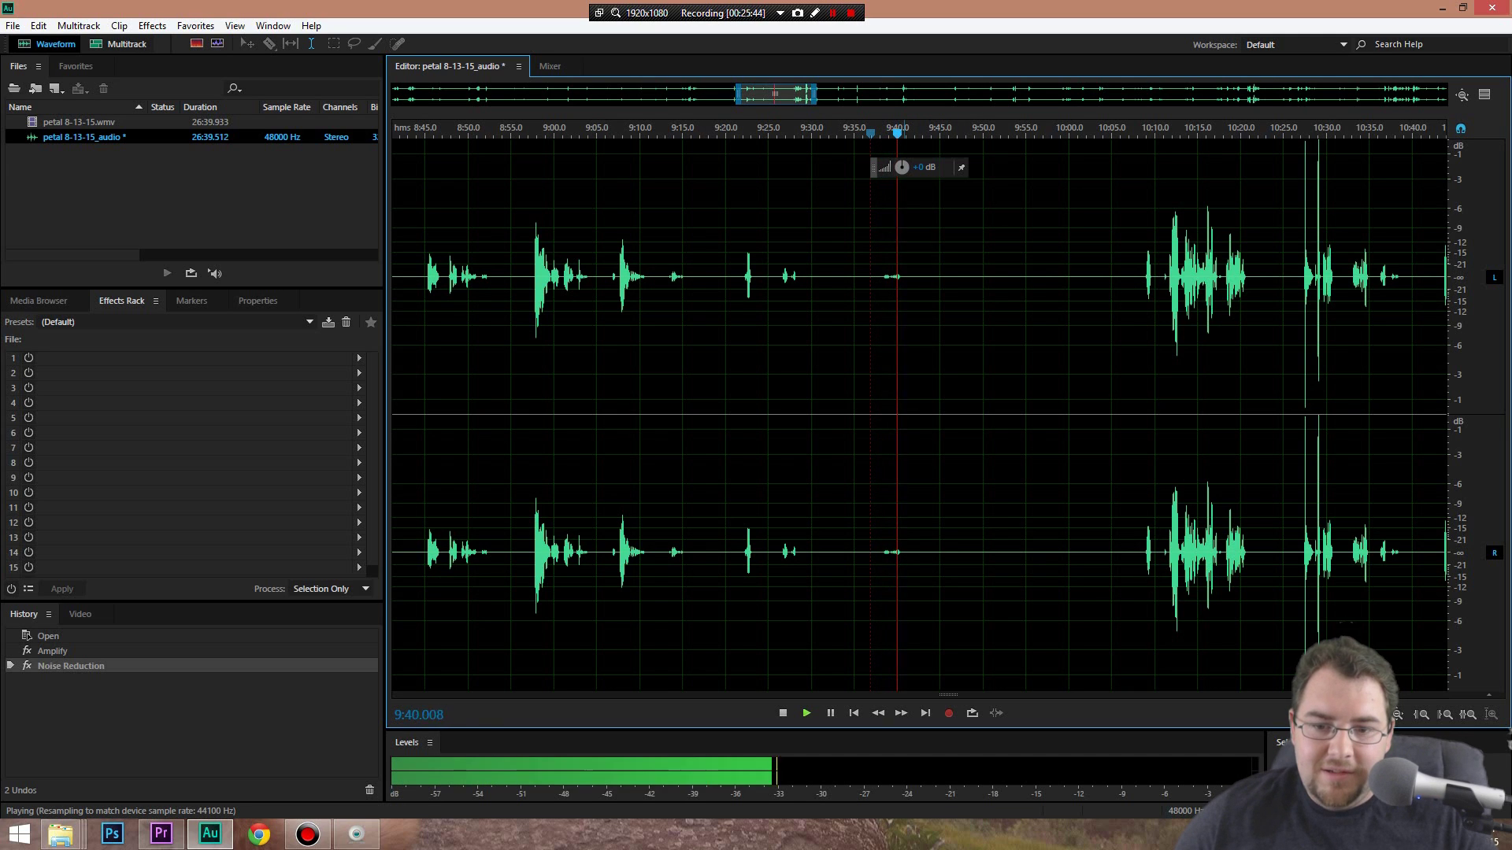
click(786, 131)
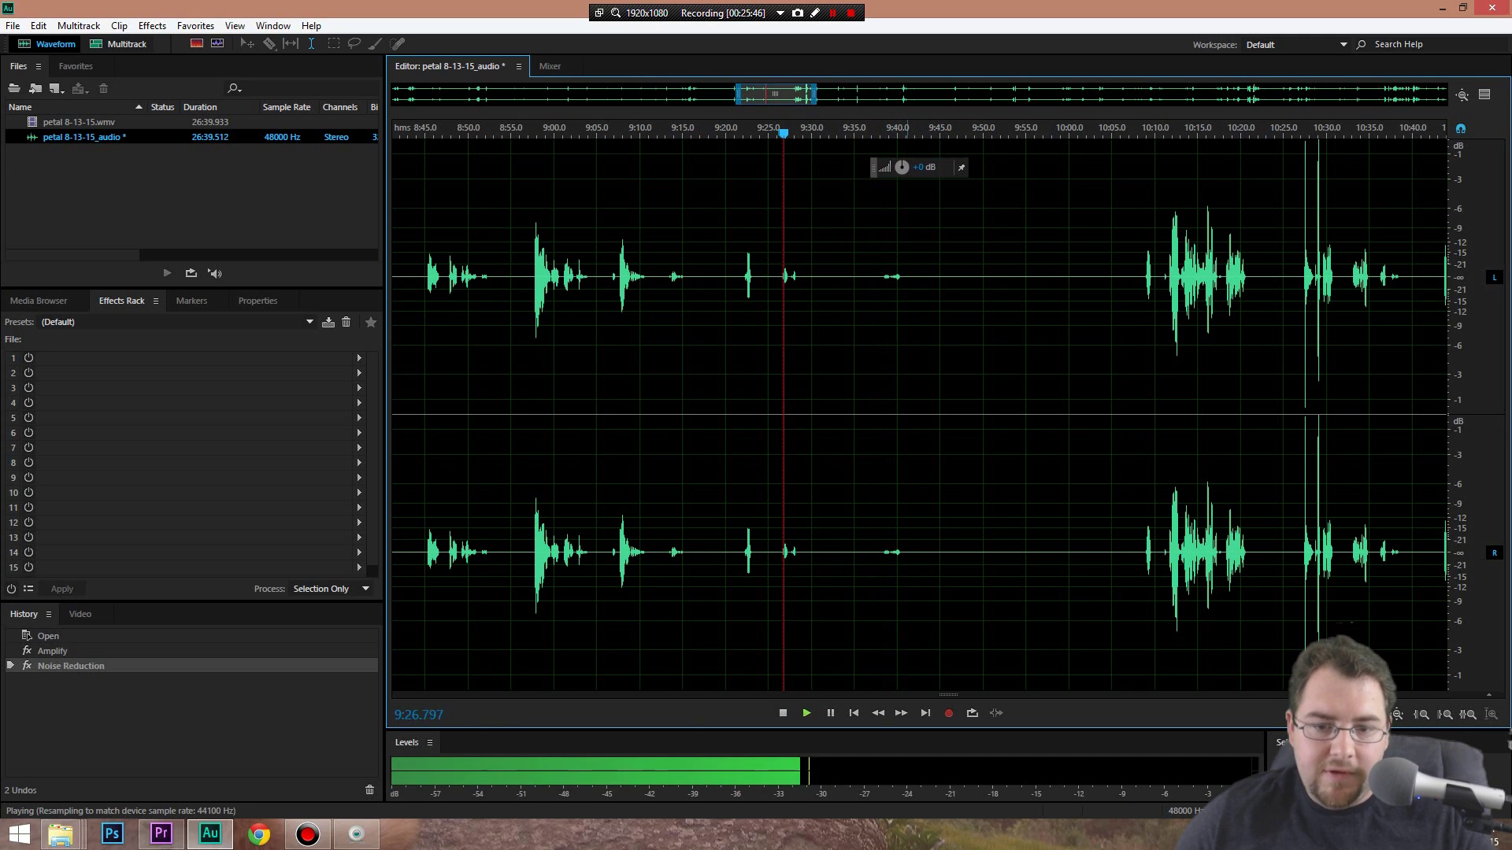
key(space)
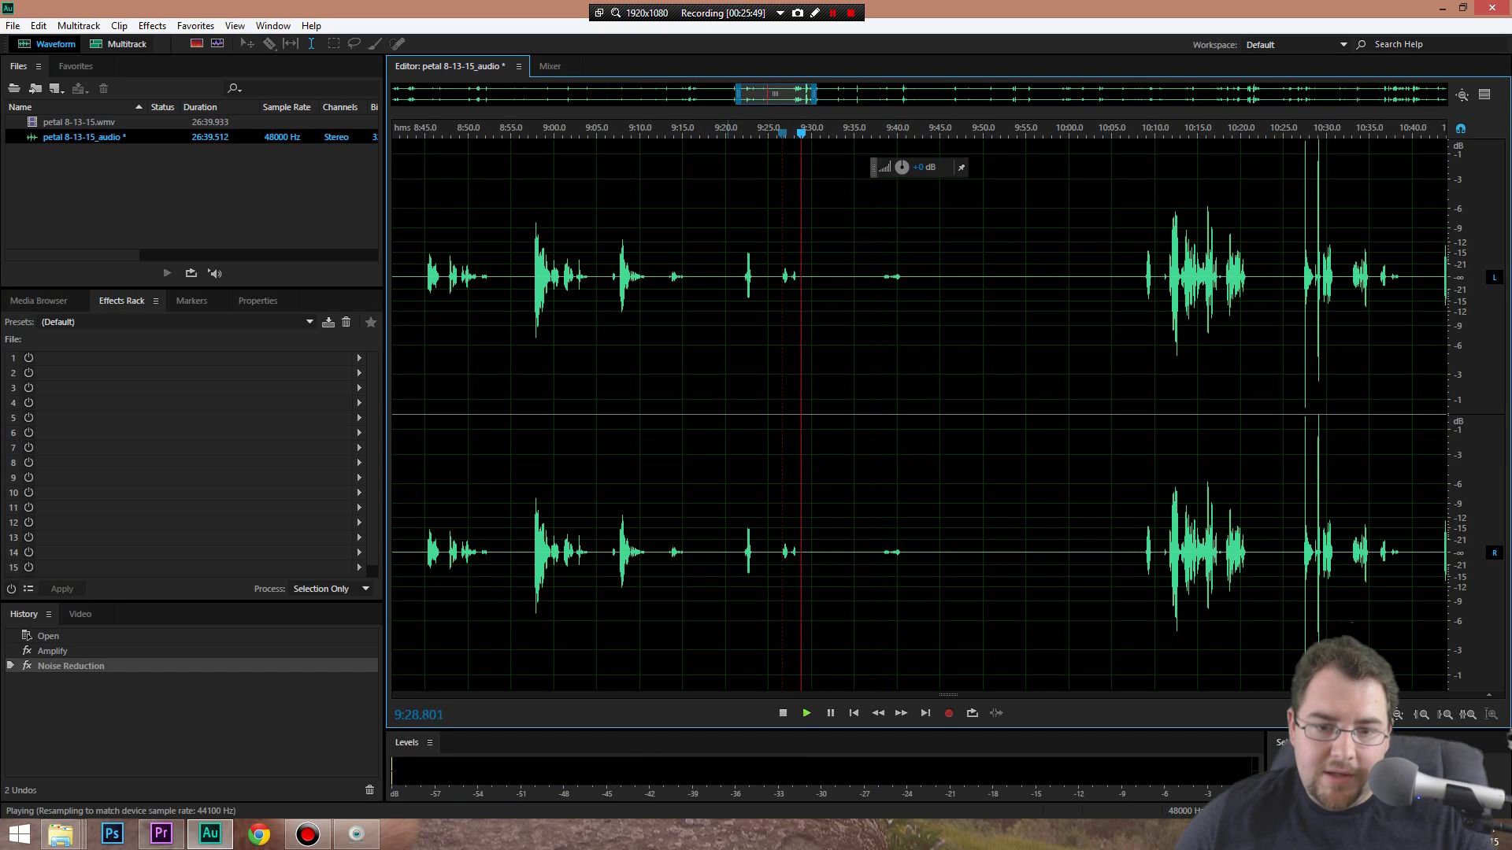
click(674, 276)
key(space)
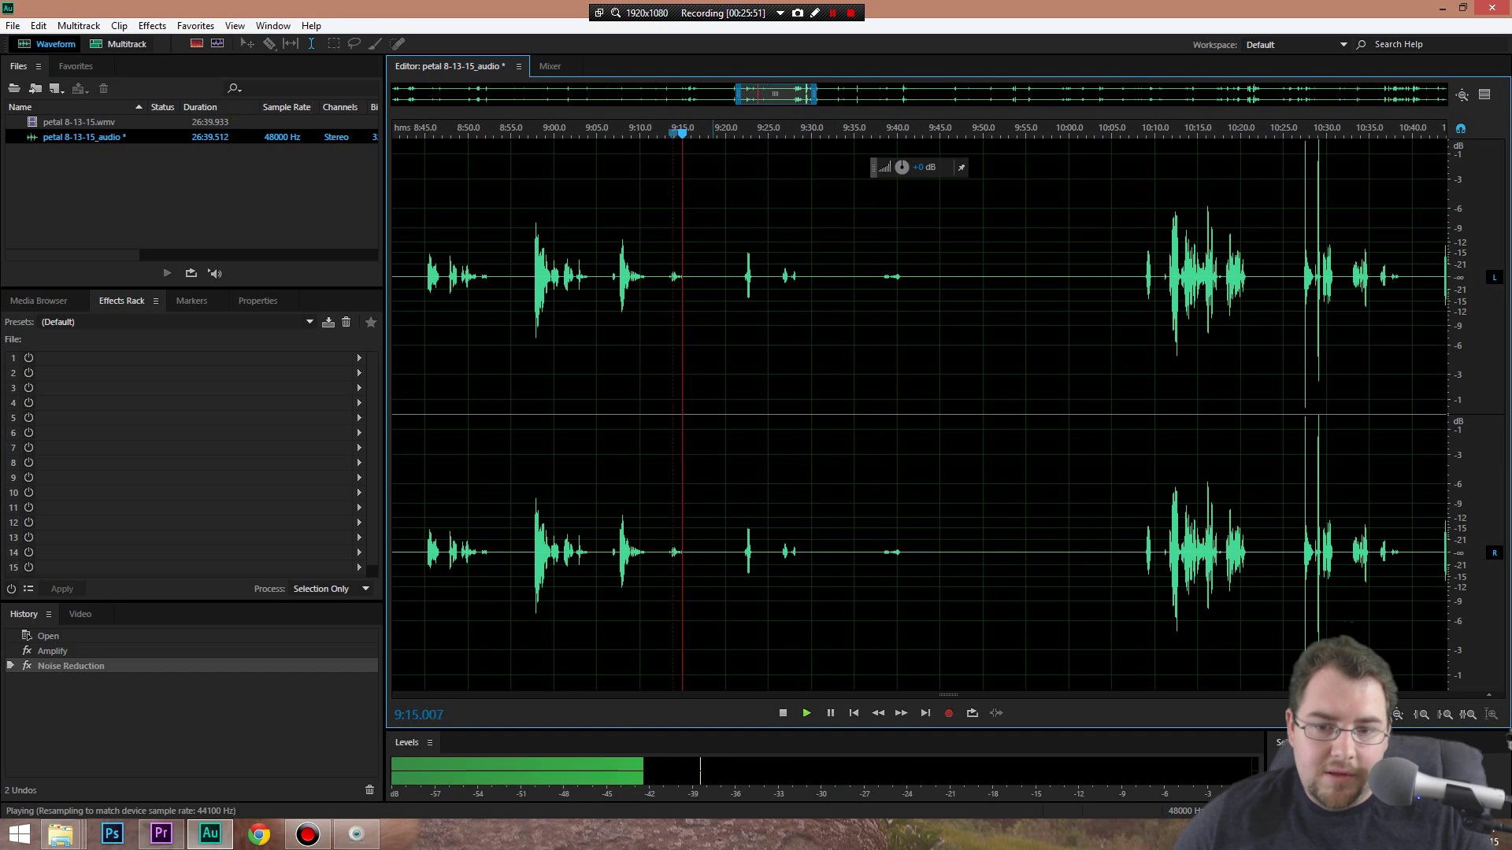
key(space)
click(1025, 130)
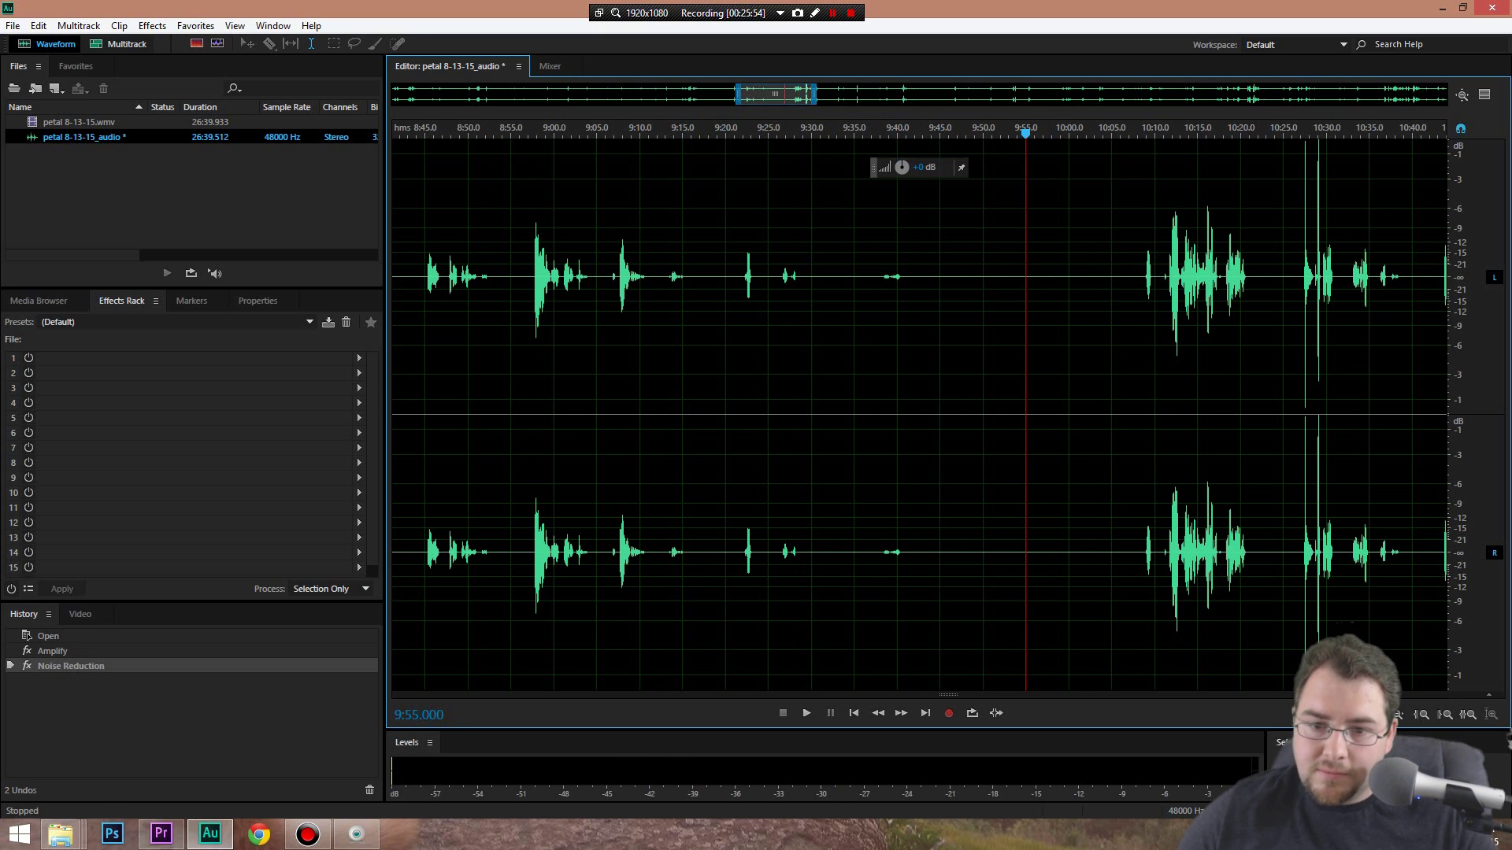
Play the loud spikes near 10:27 and the speech around 10:11 to compare their volume
key(minus)
key(minus)
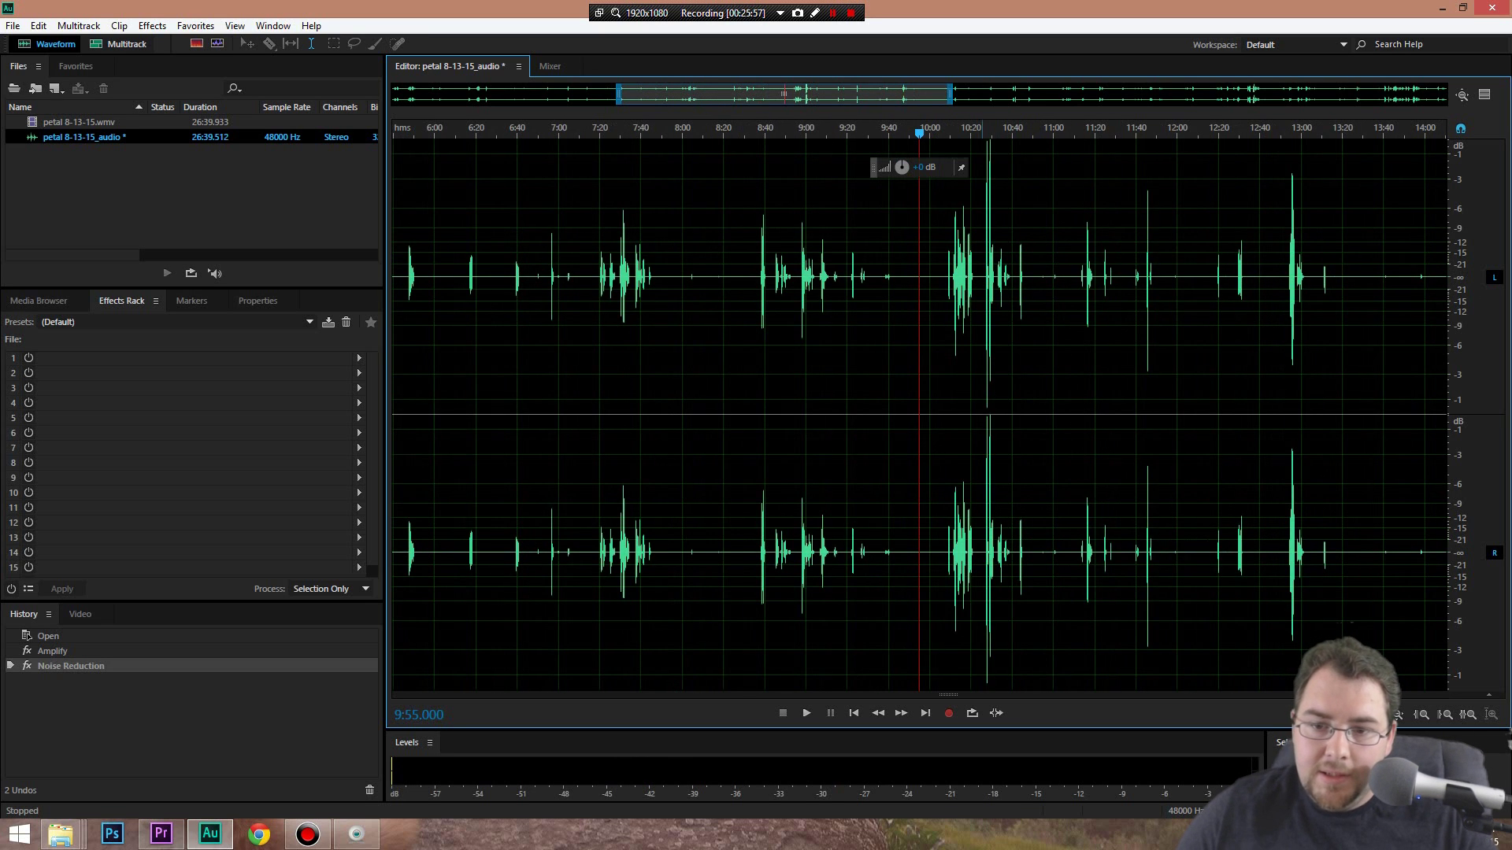
click(940, 277)
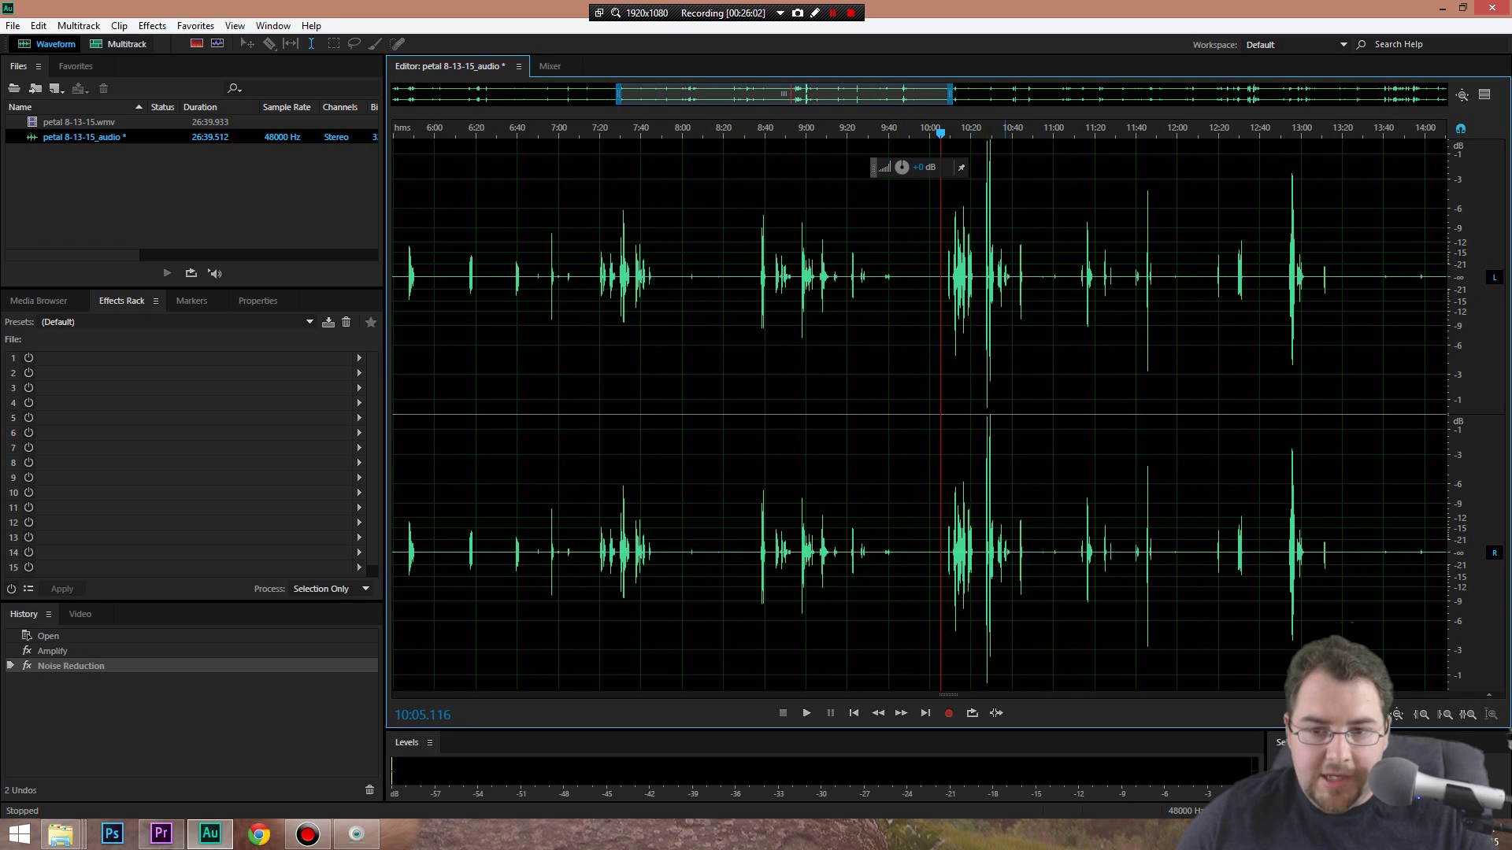
scroll(955, 277, up, 3)
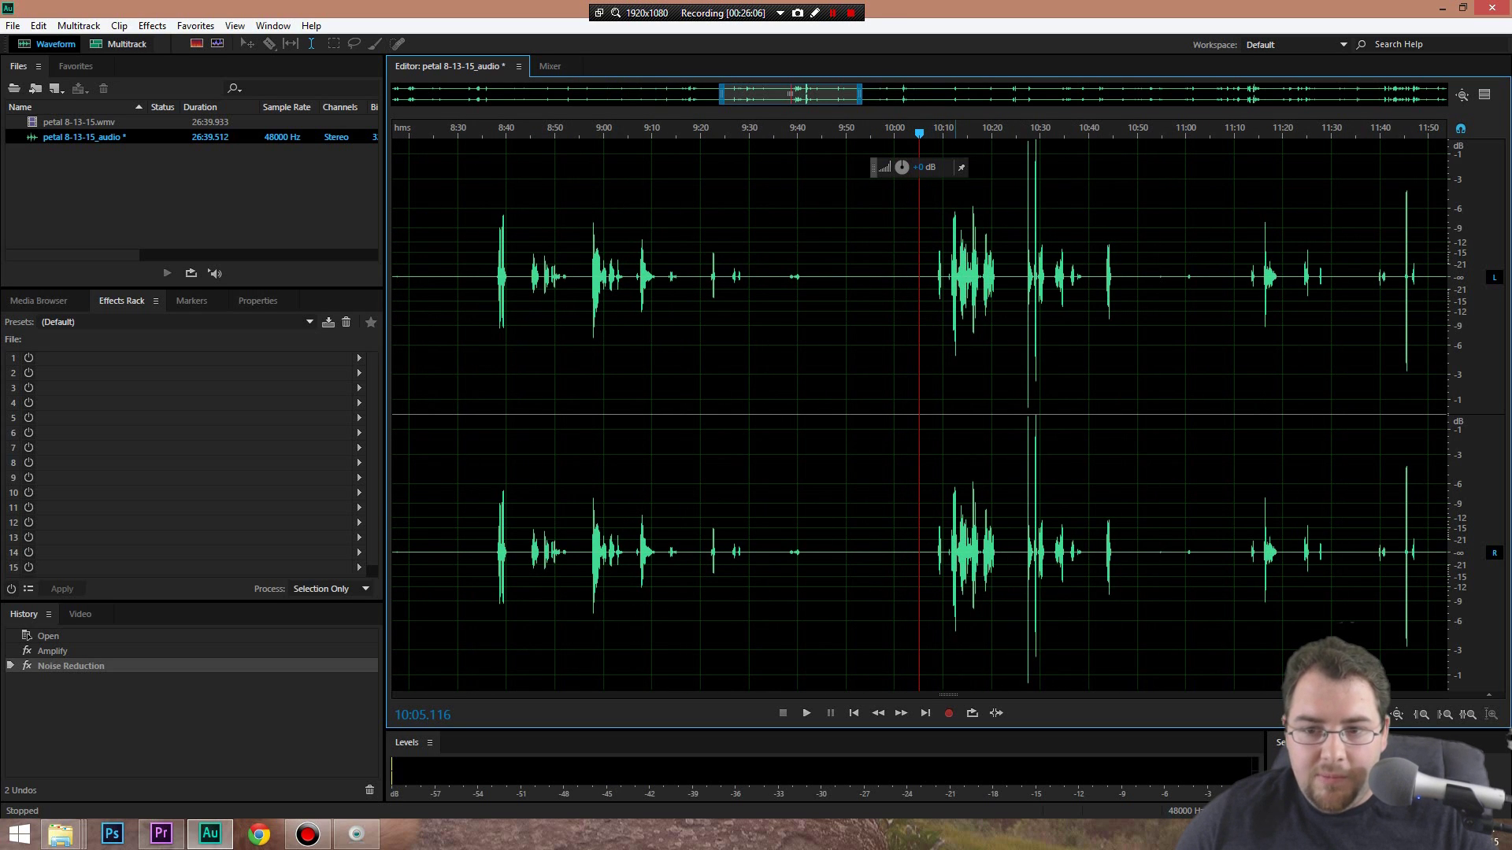
click(1026, 237)
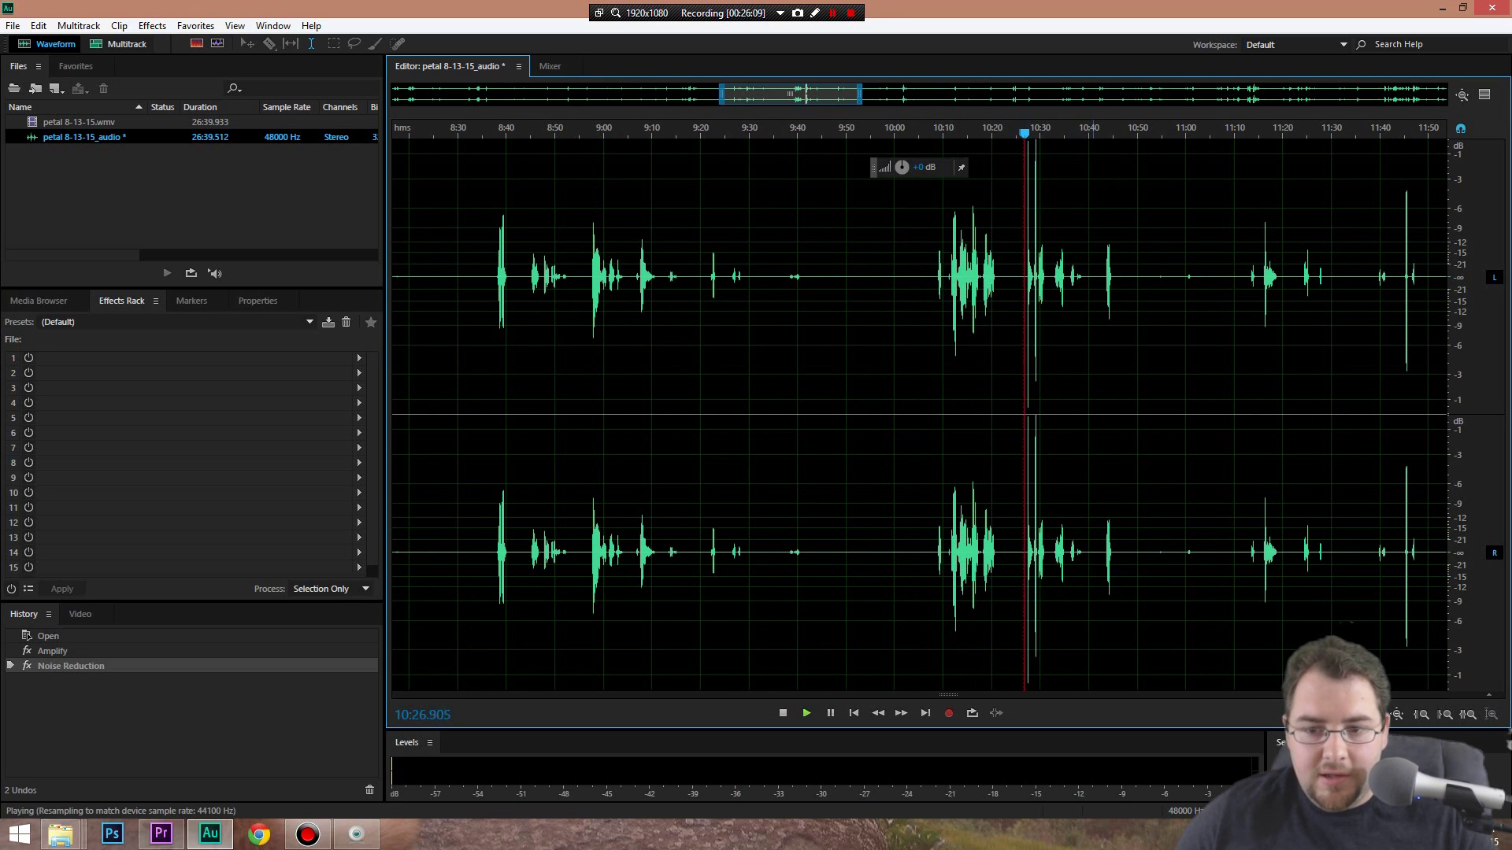
key(space)
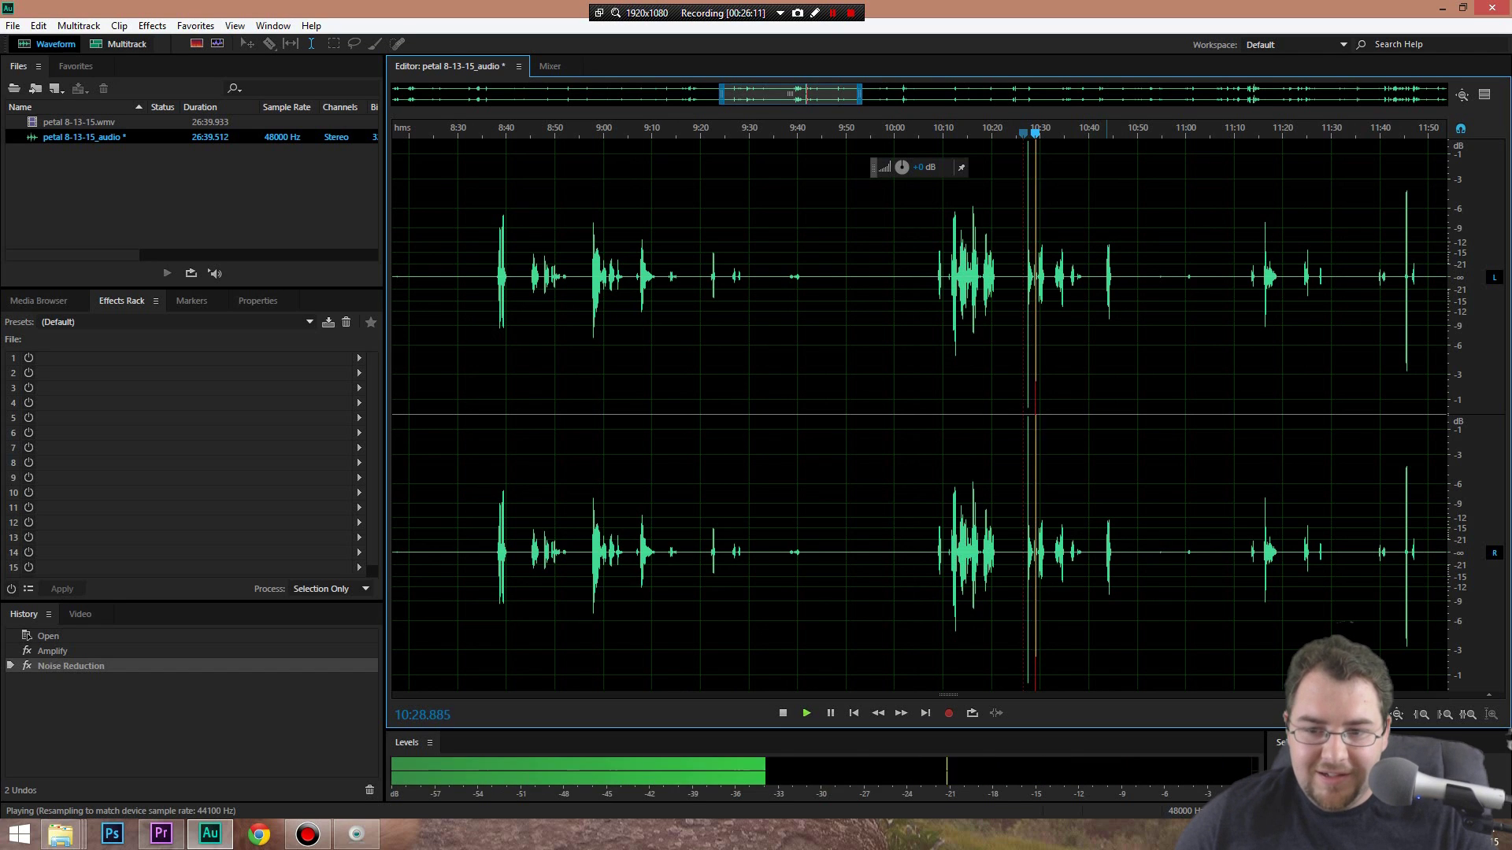
key(space)
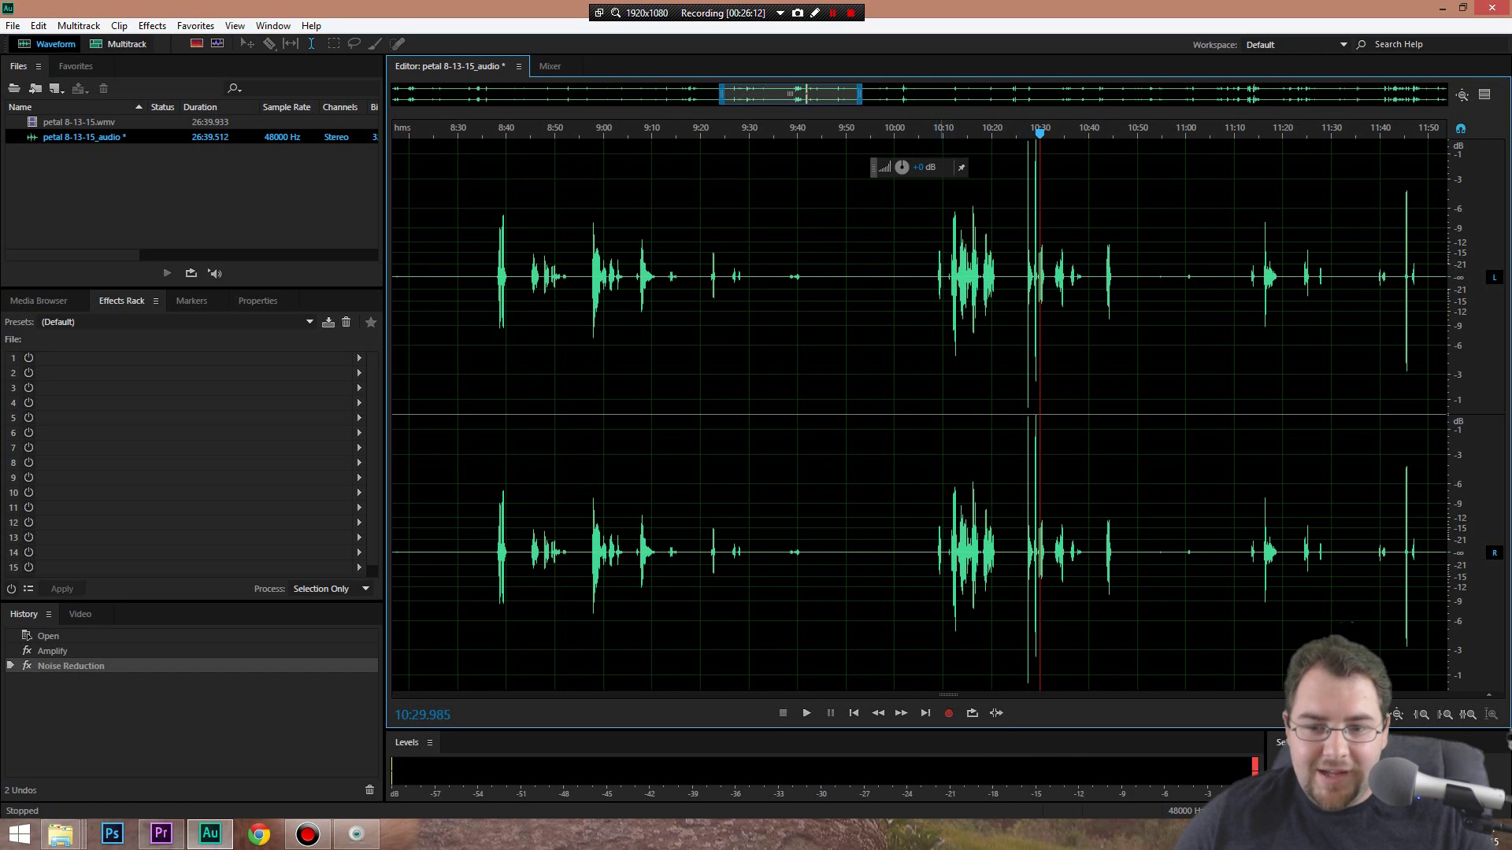
click(948, 236)
key(space)
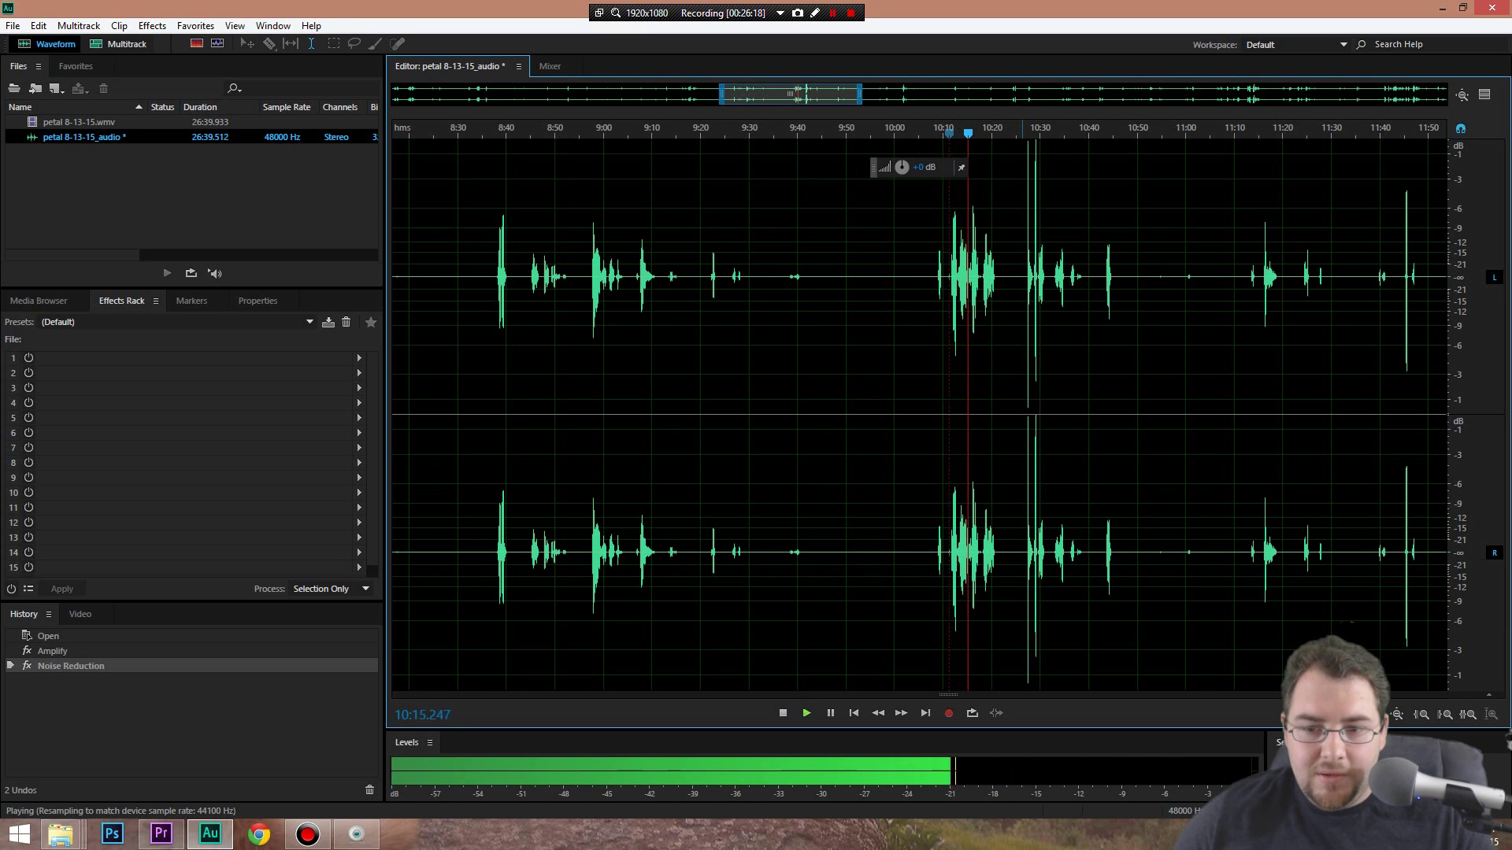
key(space)
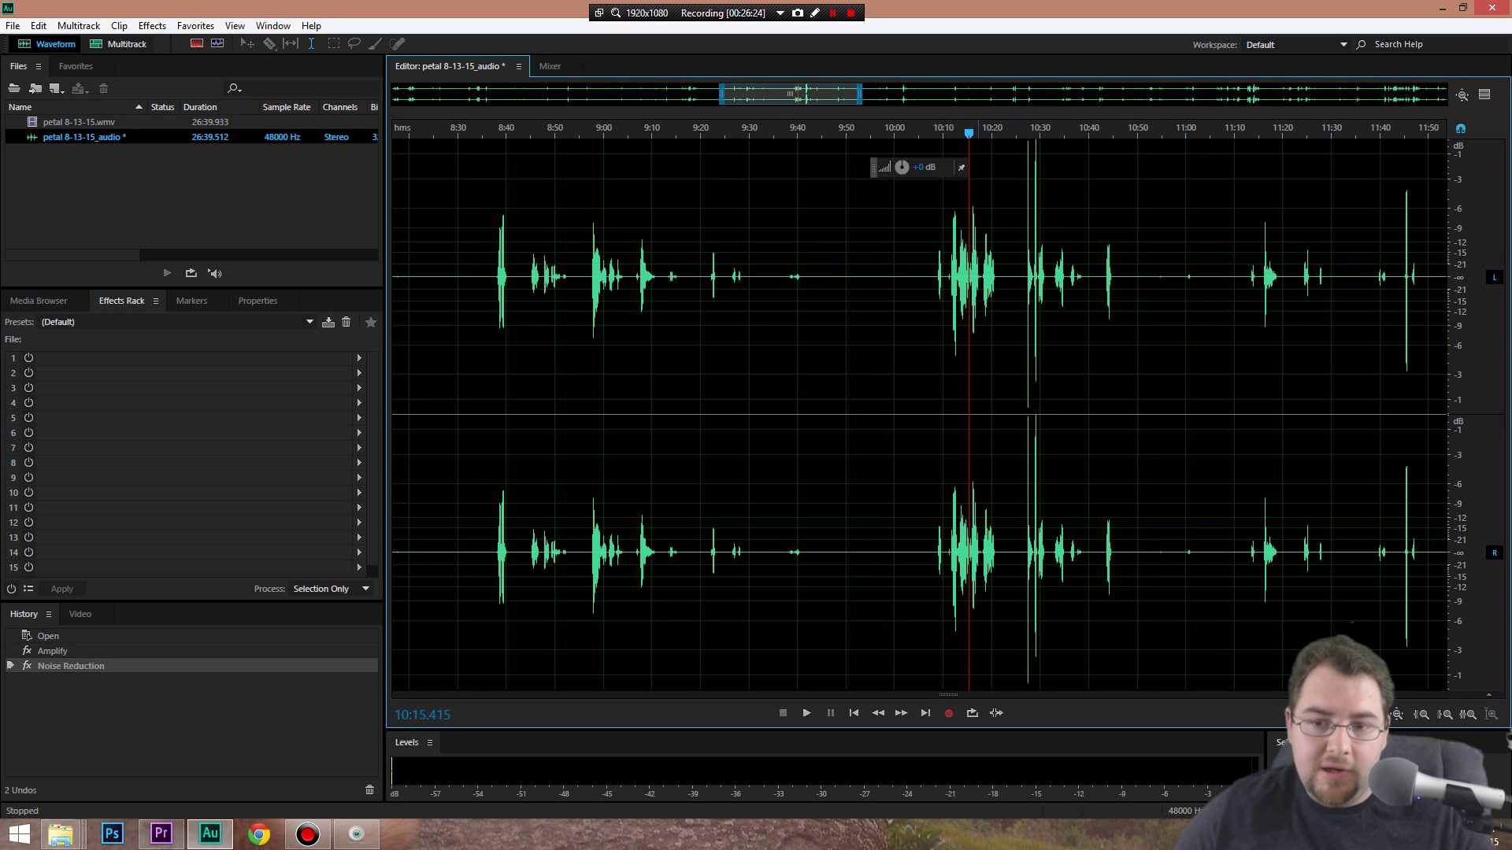
Apply the Single-band Compressor to the whole audio file with the Voice Over preset
click(926, 354)
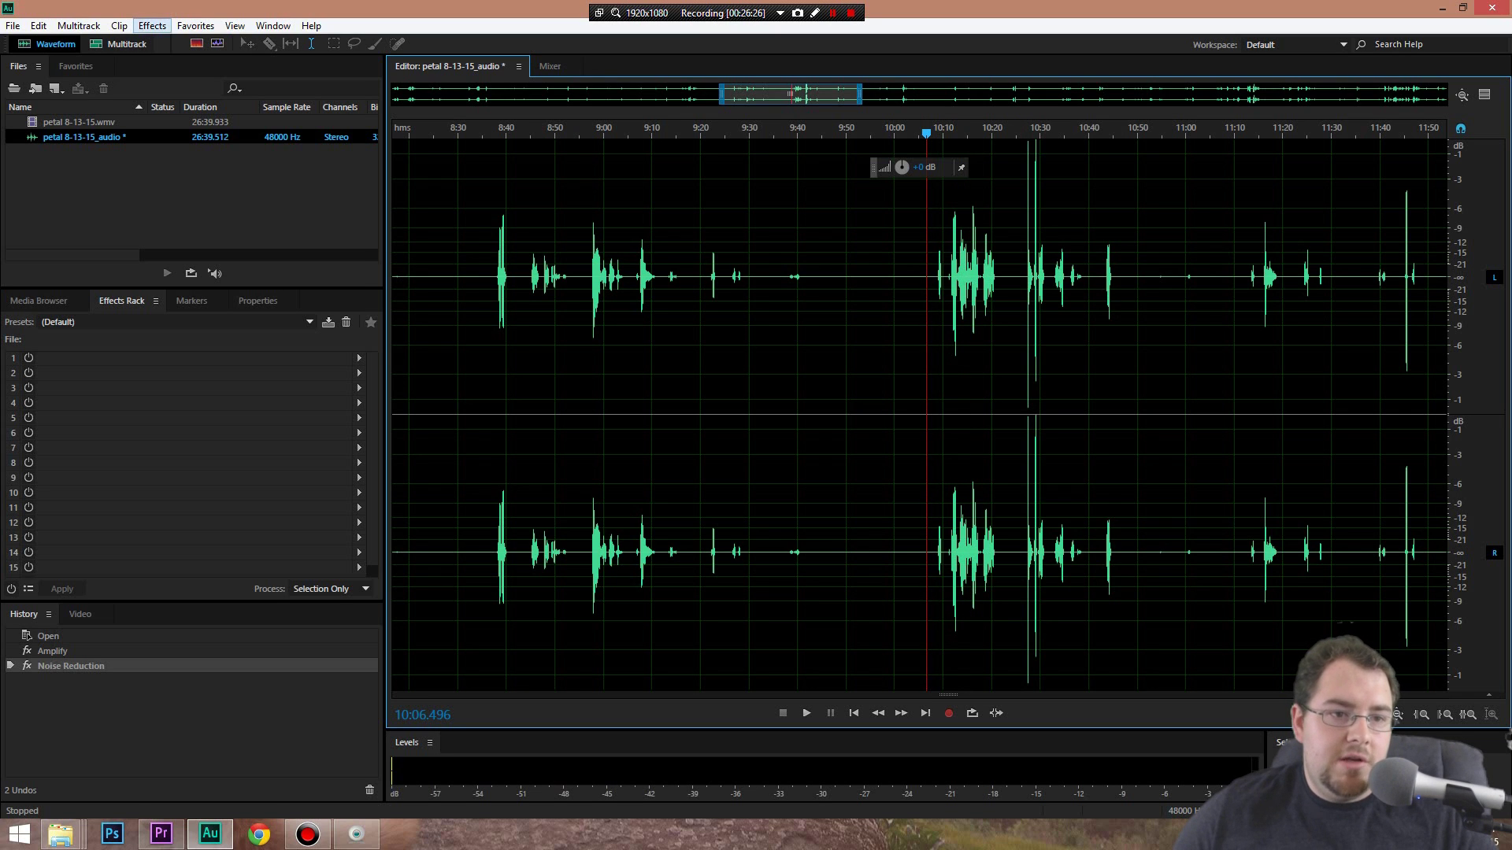
click(152, 26)
mouse_move(236, 285)
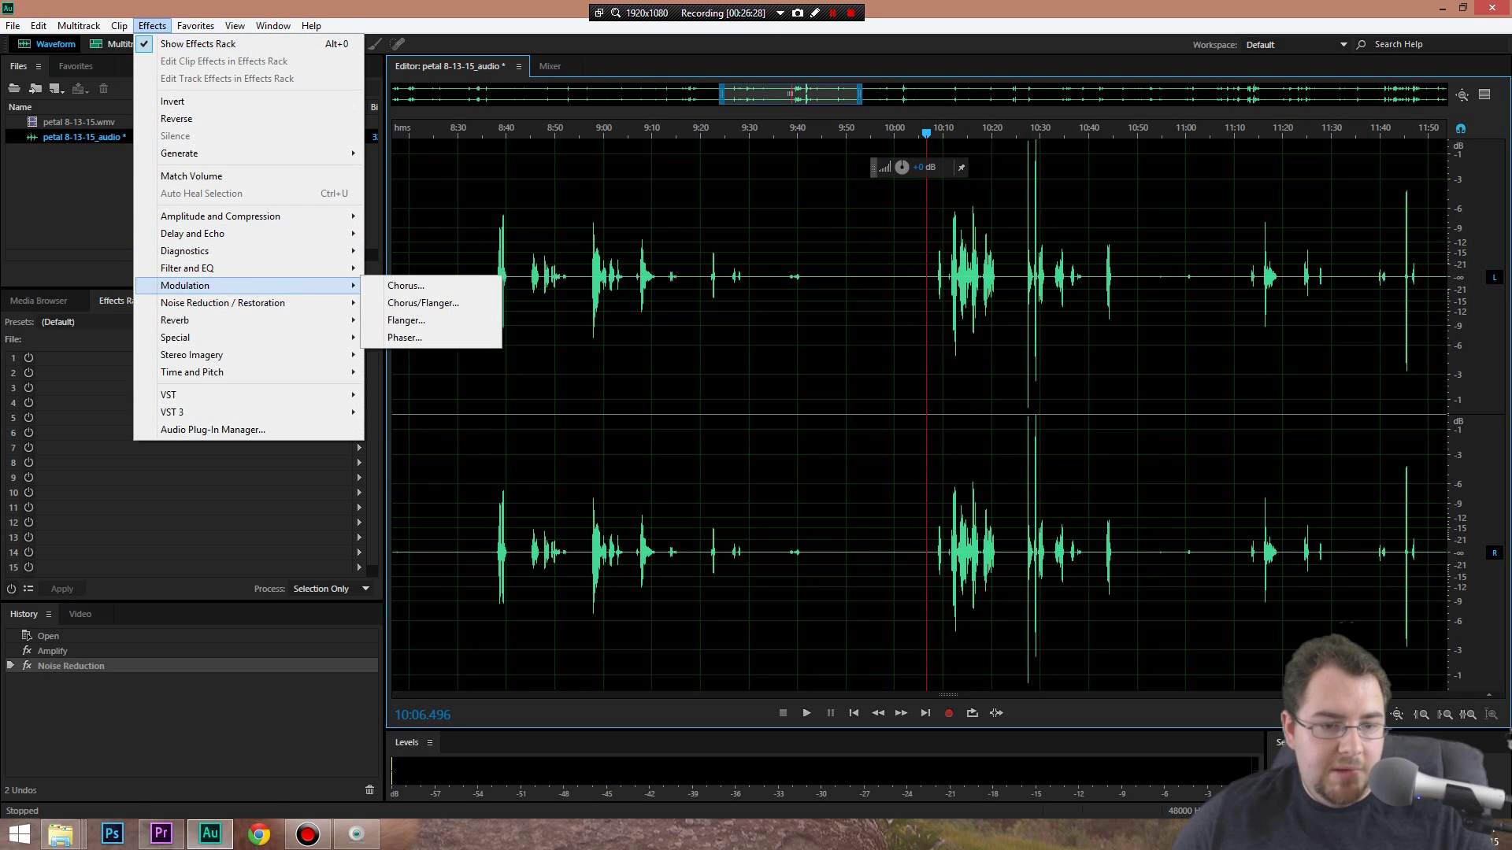
mouse_move(236, 251)
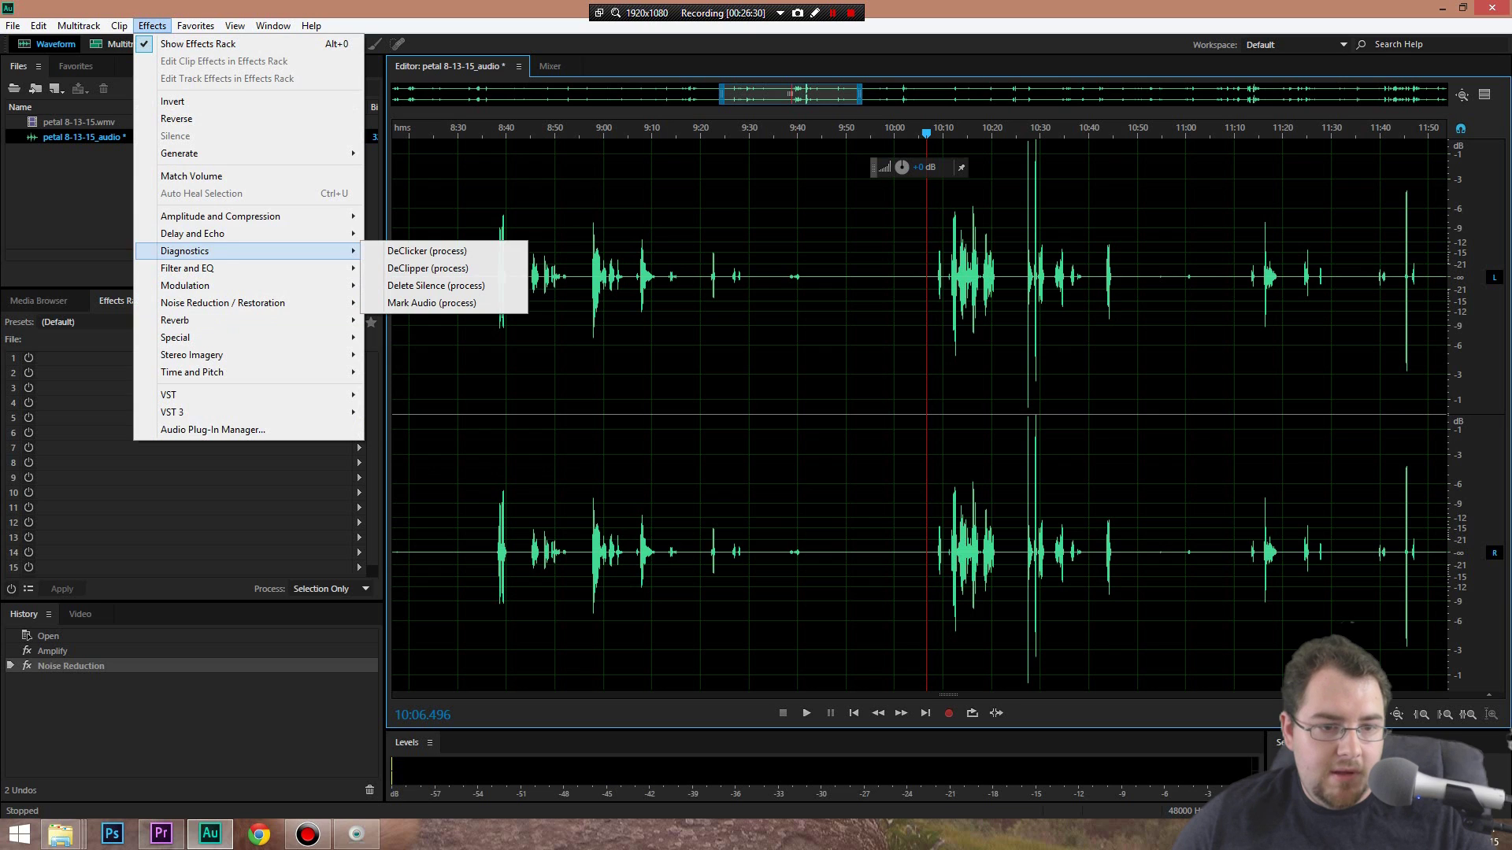
mouse_move(236, 216)
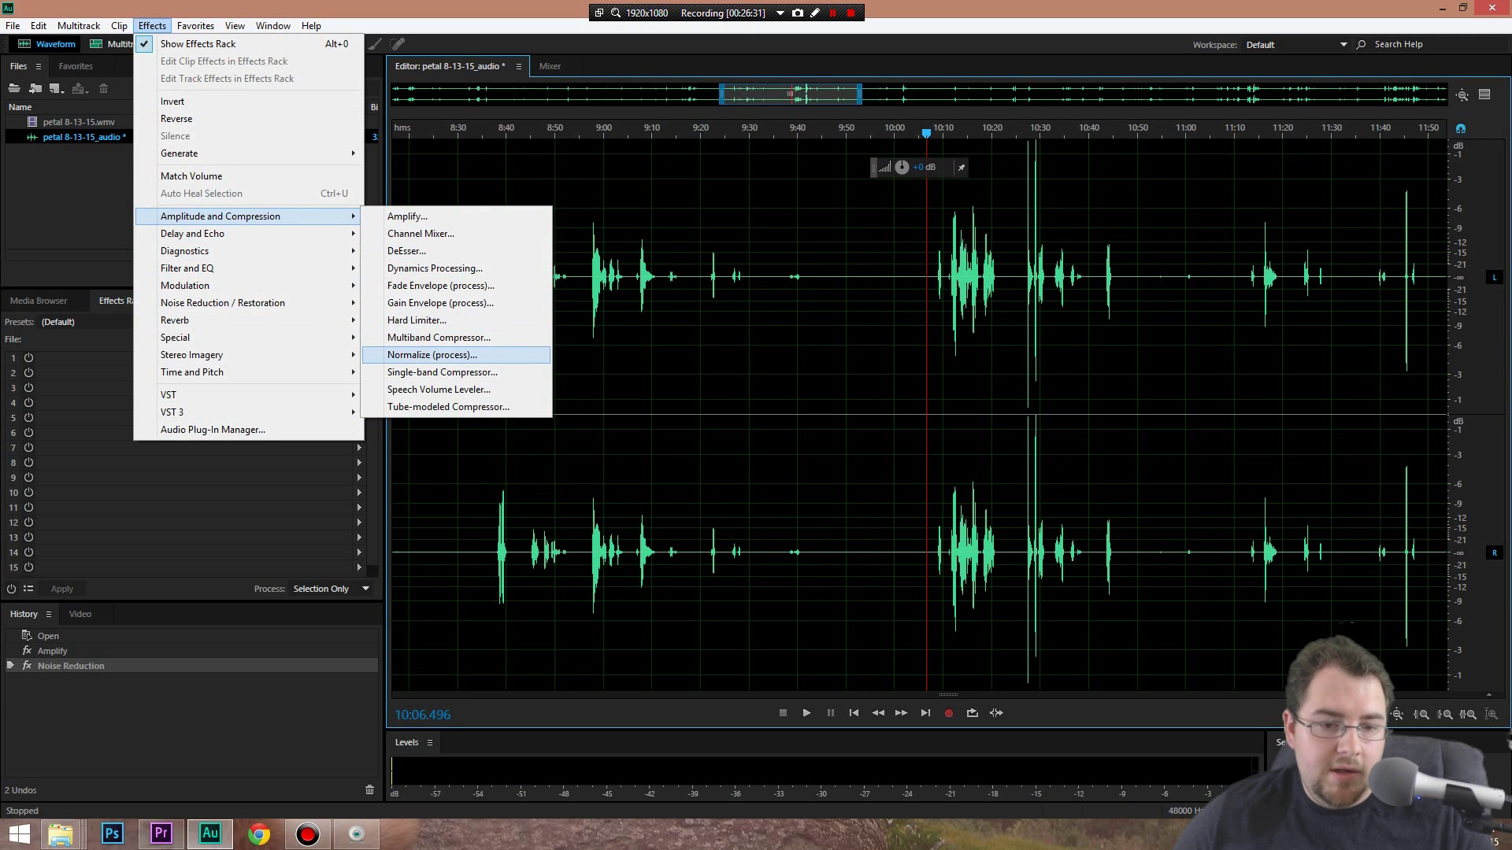
click(441, 372)
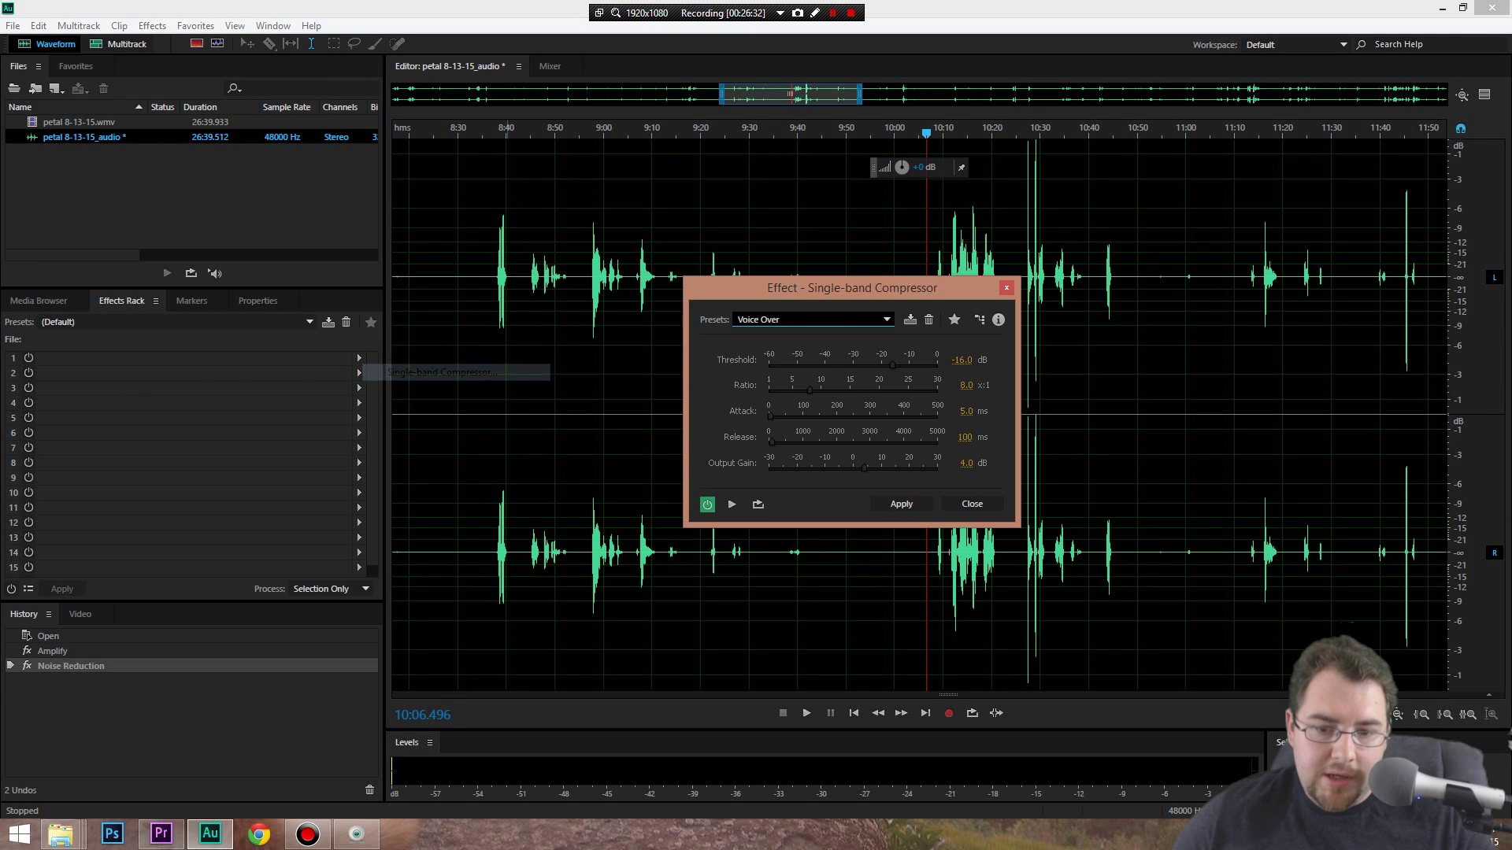
click(902, 504)
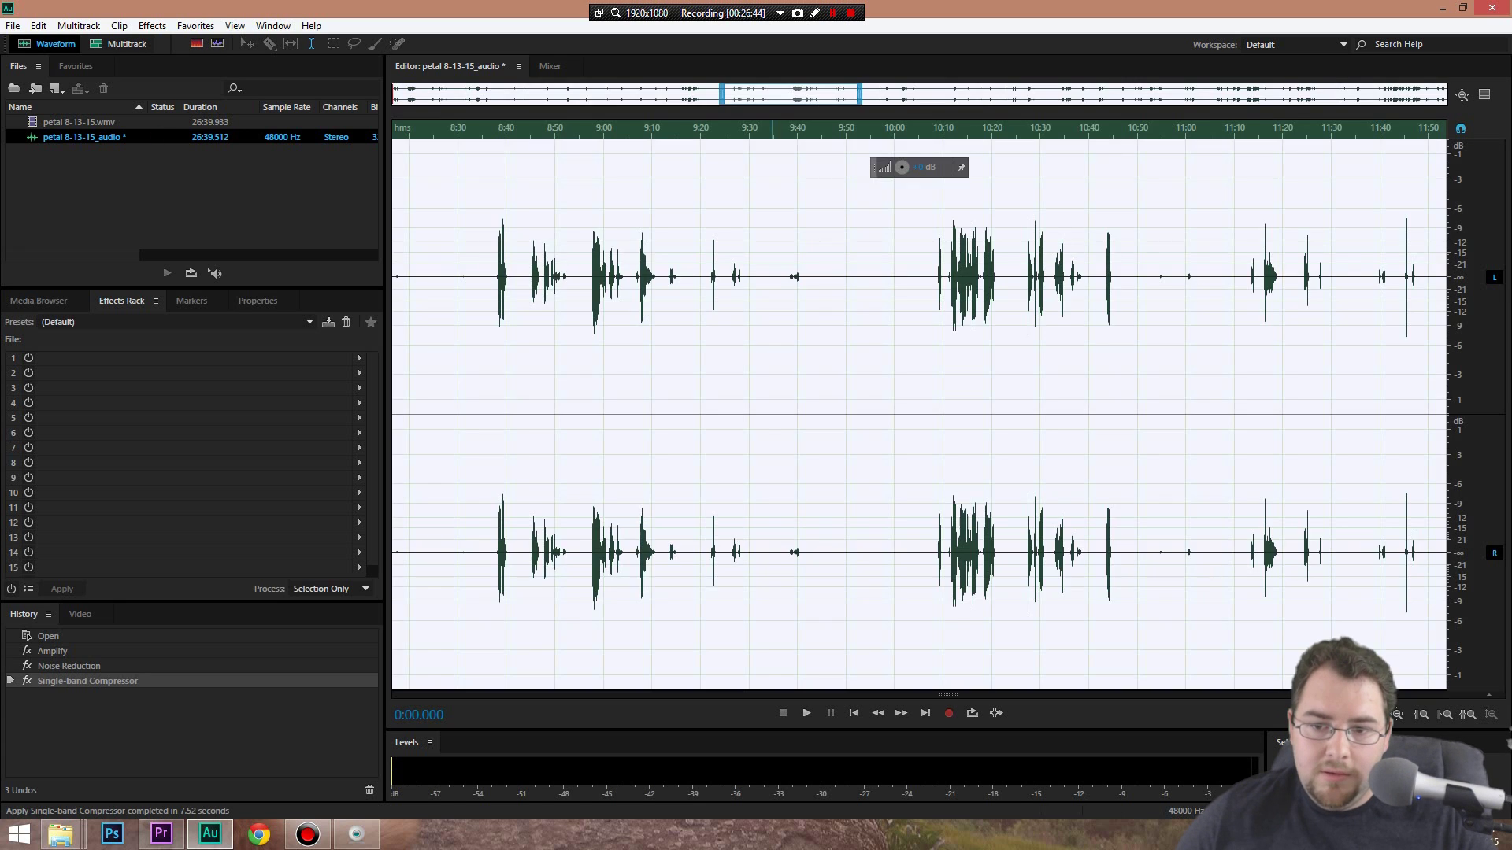
Play the compressed audio from around 10:13 and 10:27 to check how even the loudness is
click(1013, 354)
click(937, 355)
key(space)
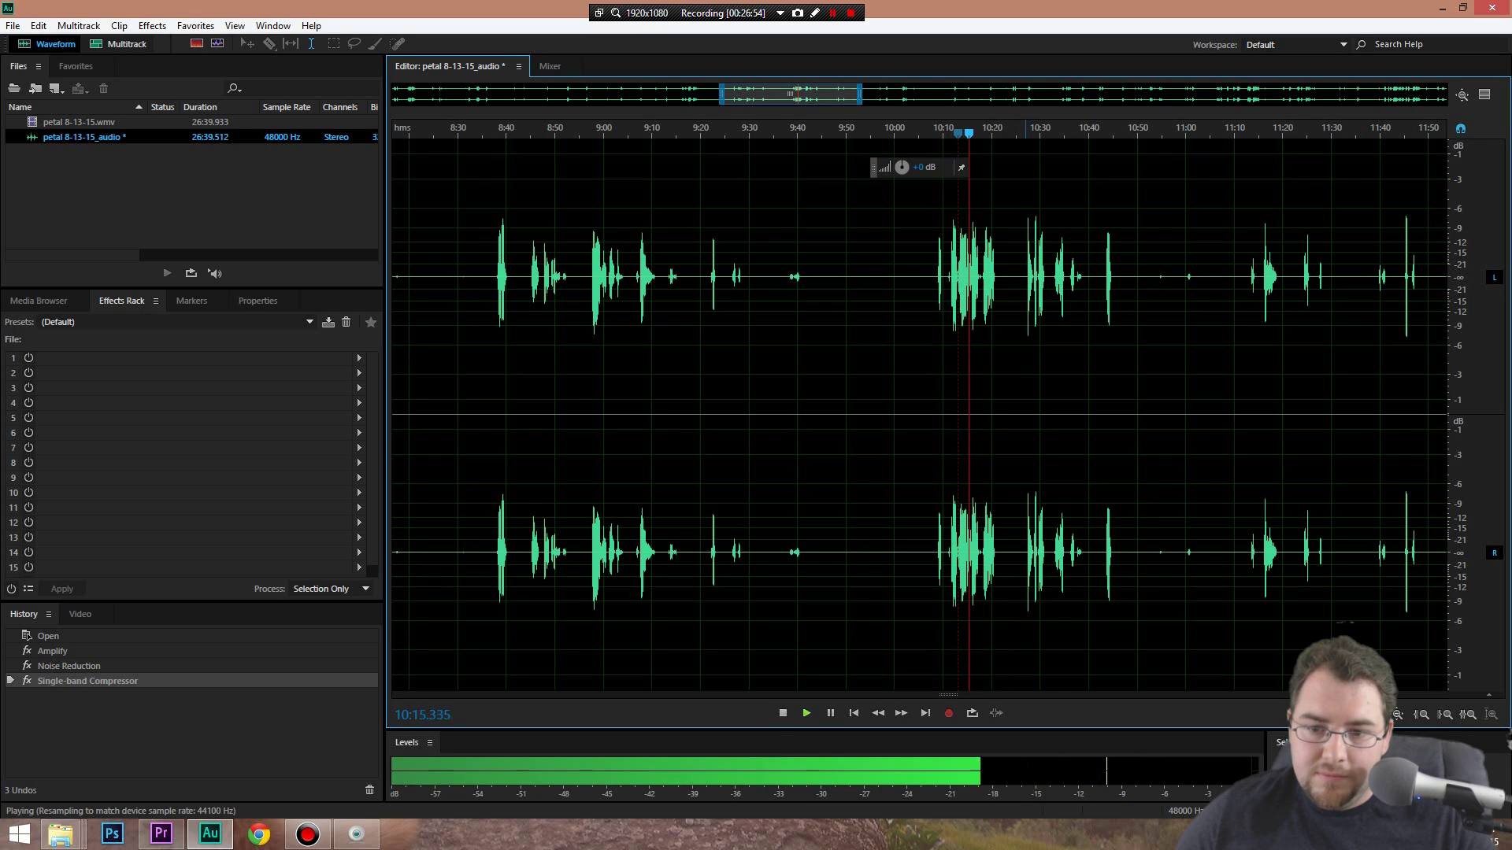
click(1026, 339)
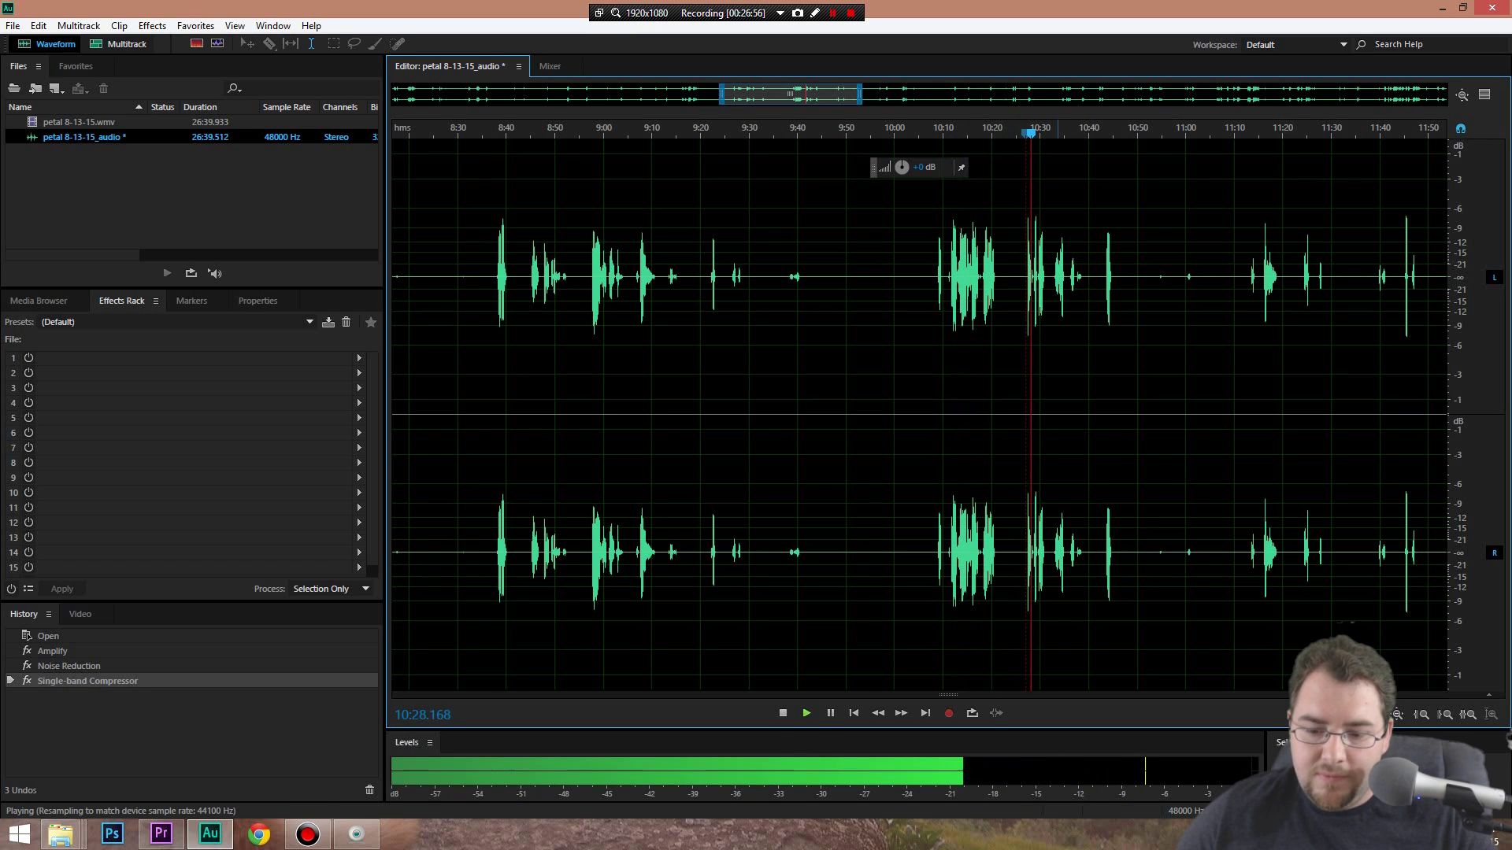
key(space)
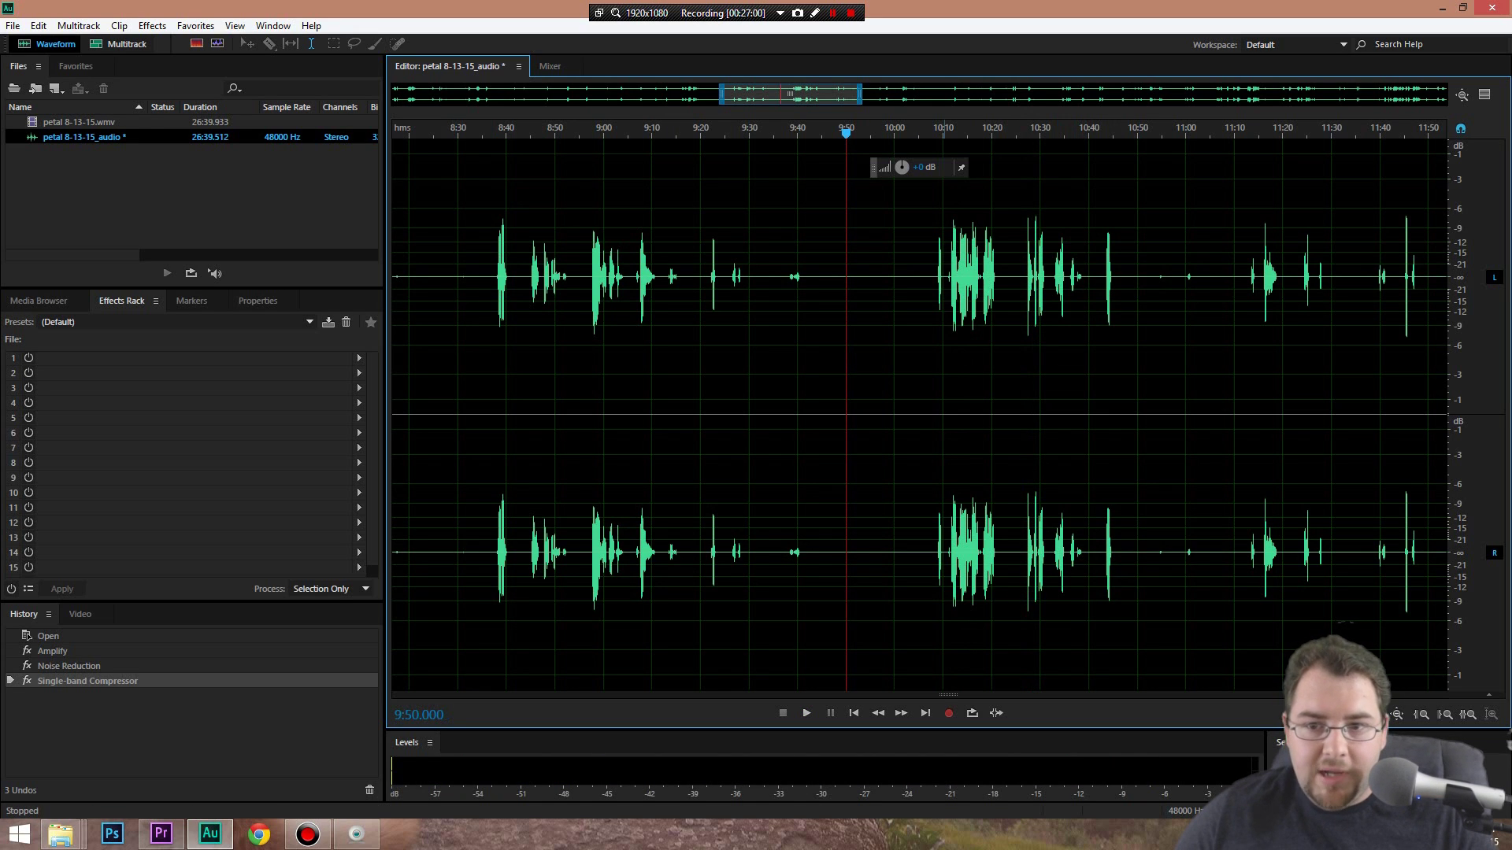
scroll(974, 339, down, 3)
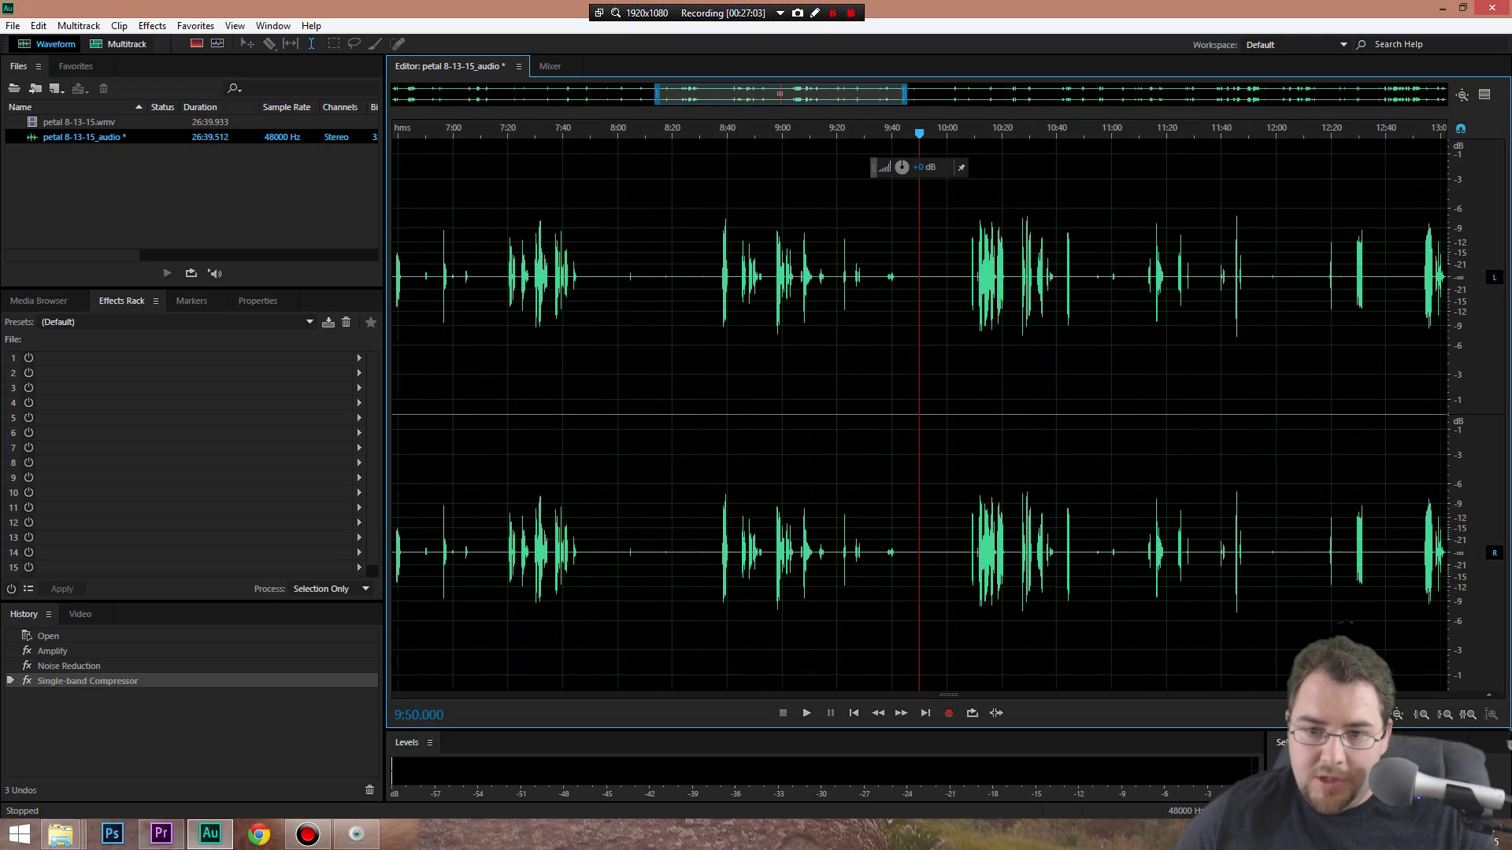
drag(792, 93, 559, 93)
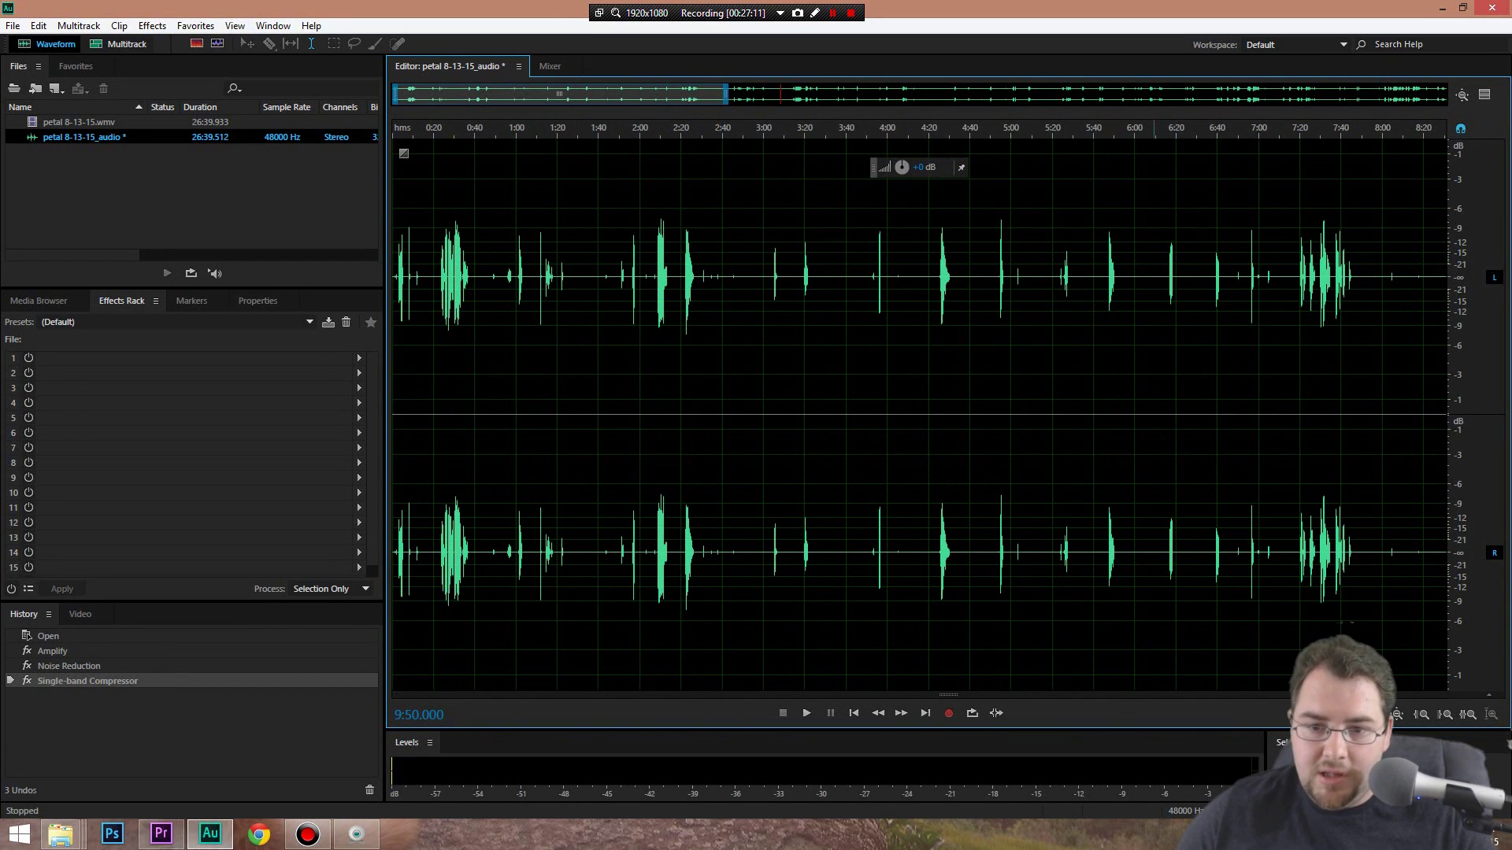
click(622, 132)
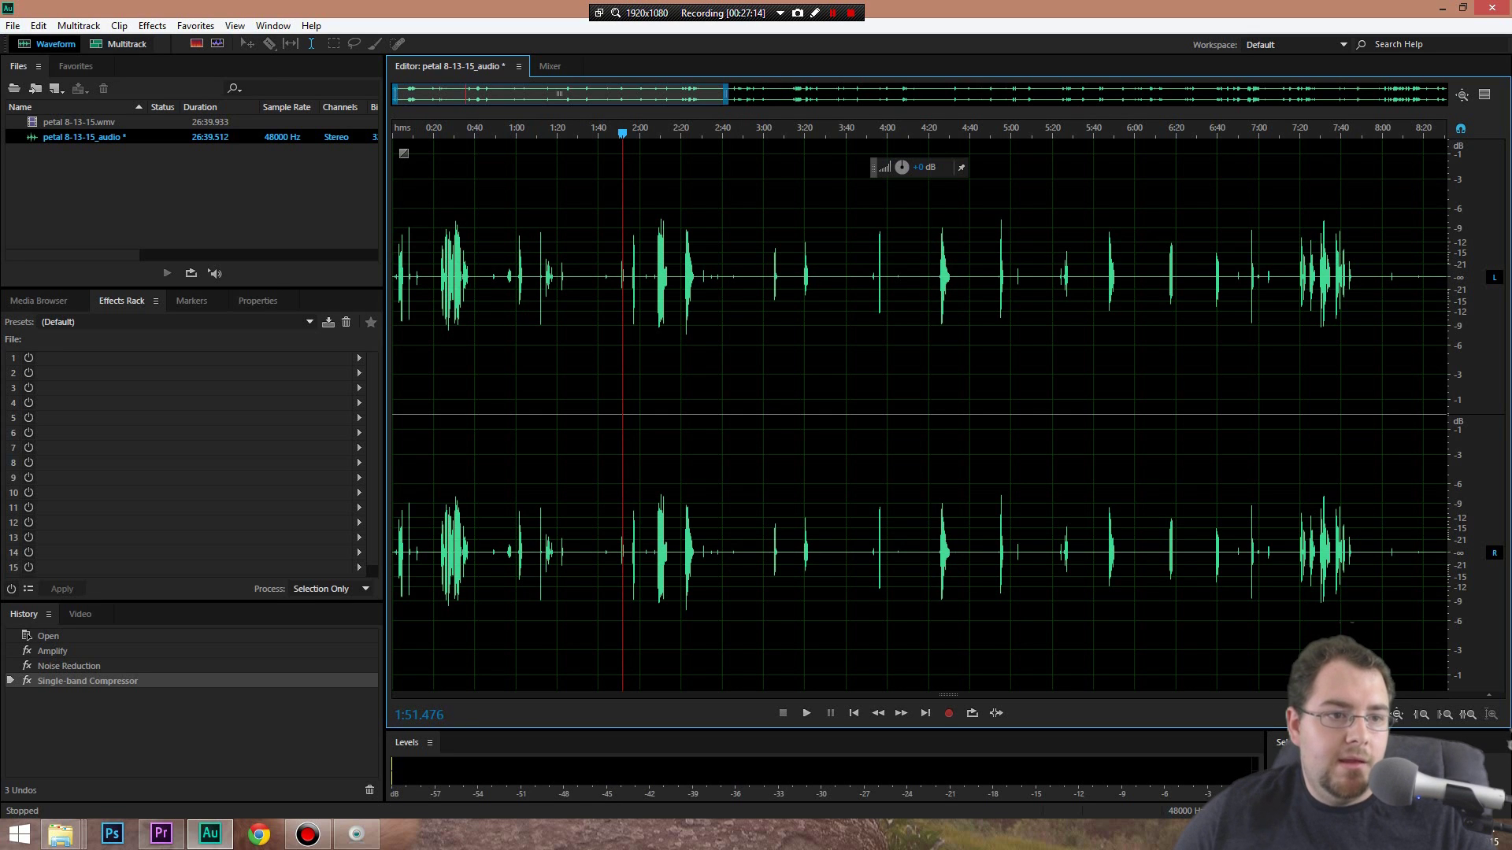
Save the processed audio to the Desktop as an MP3 file named "petal 8-13-15_audio edit.mp3", accepting the lossy format
key(alt+f)
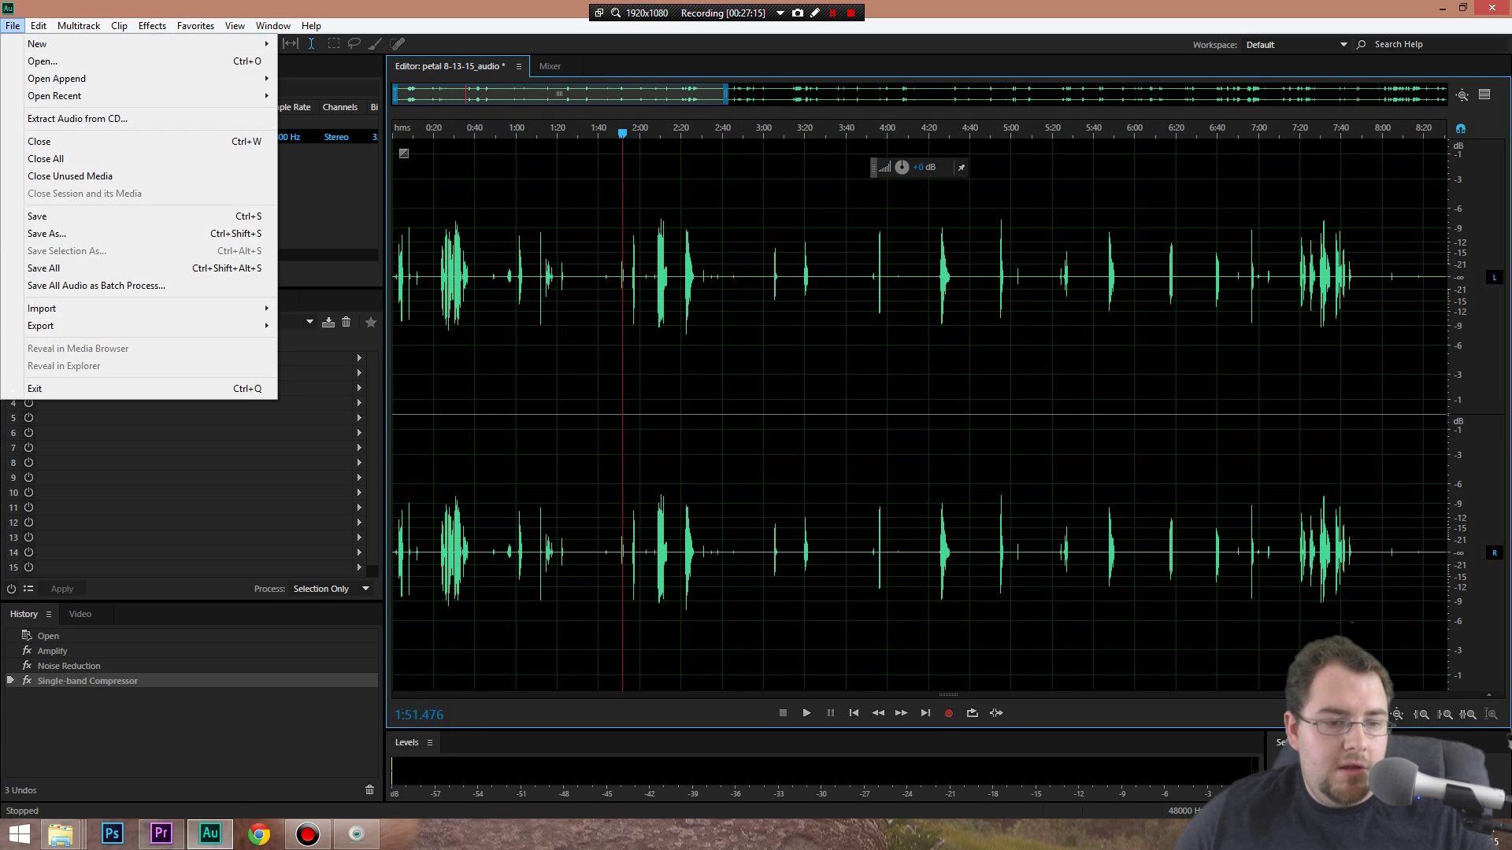
click(47, 234)
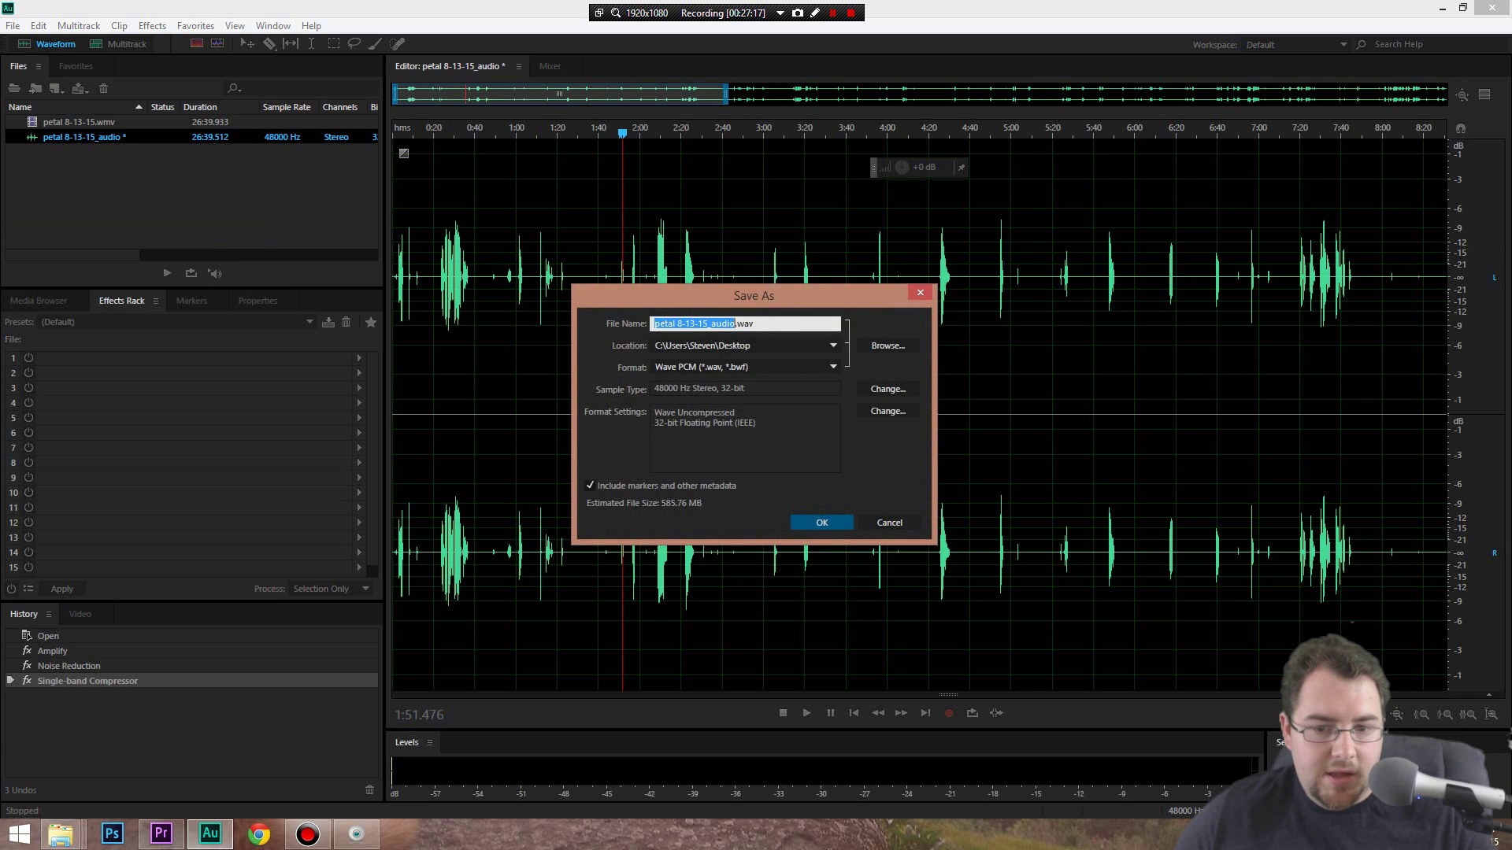
click(744, 367)
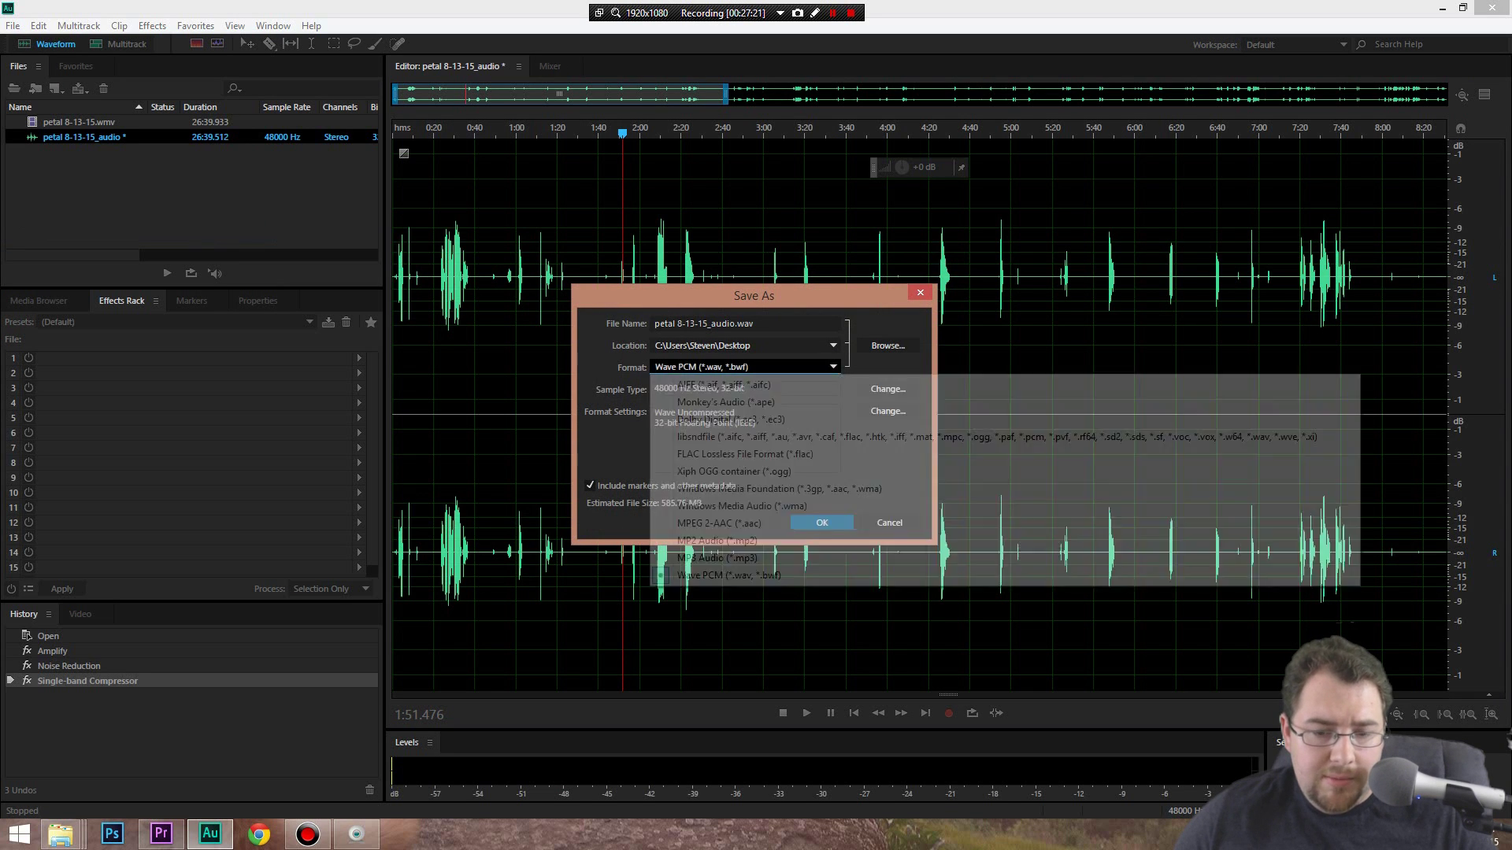
click(716, 559)
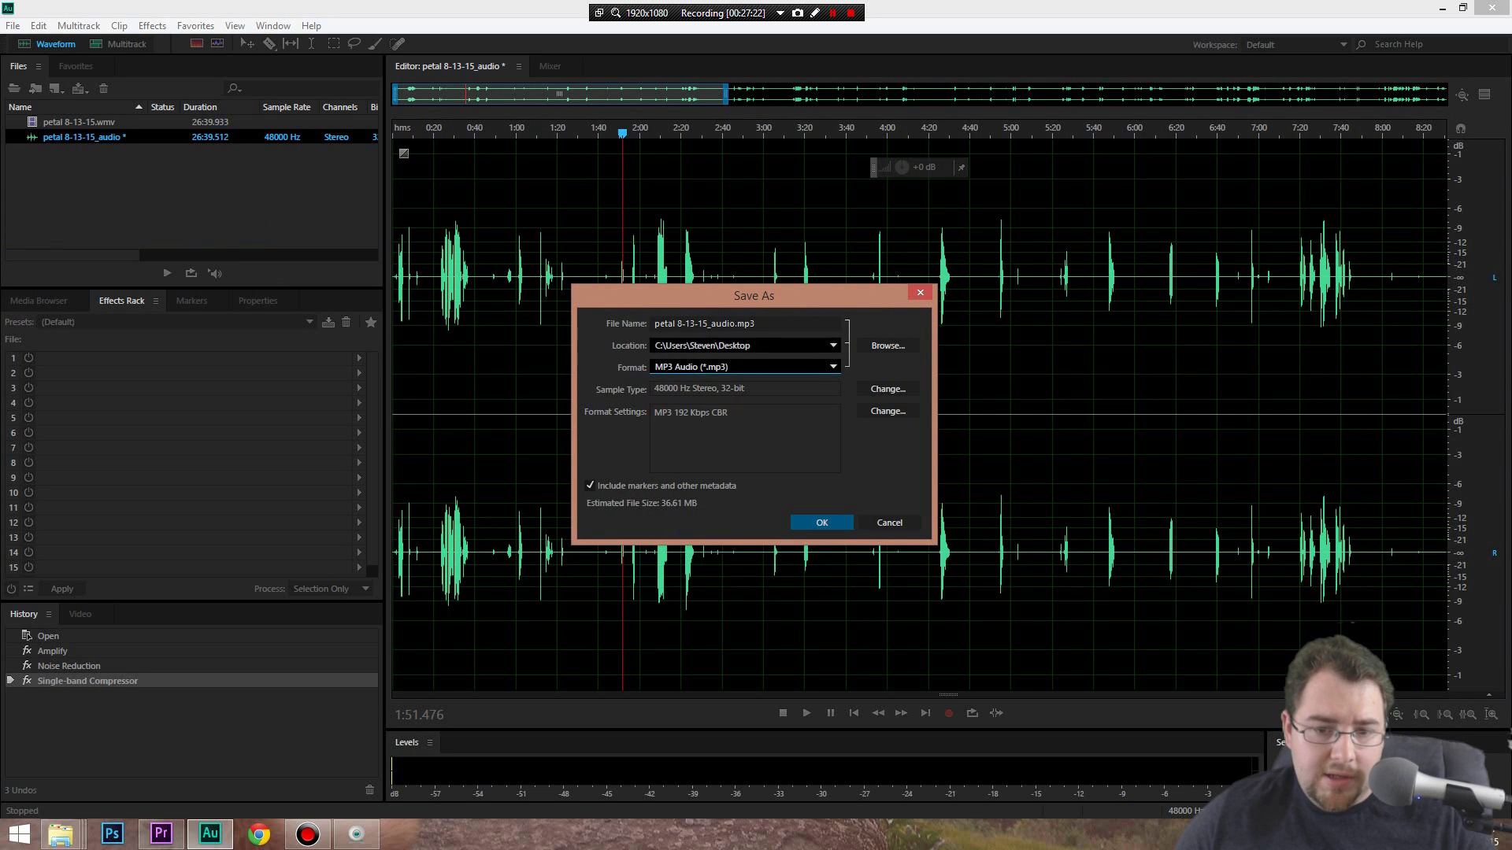
click(735, 323)
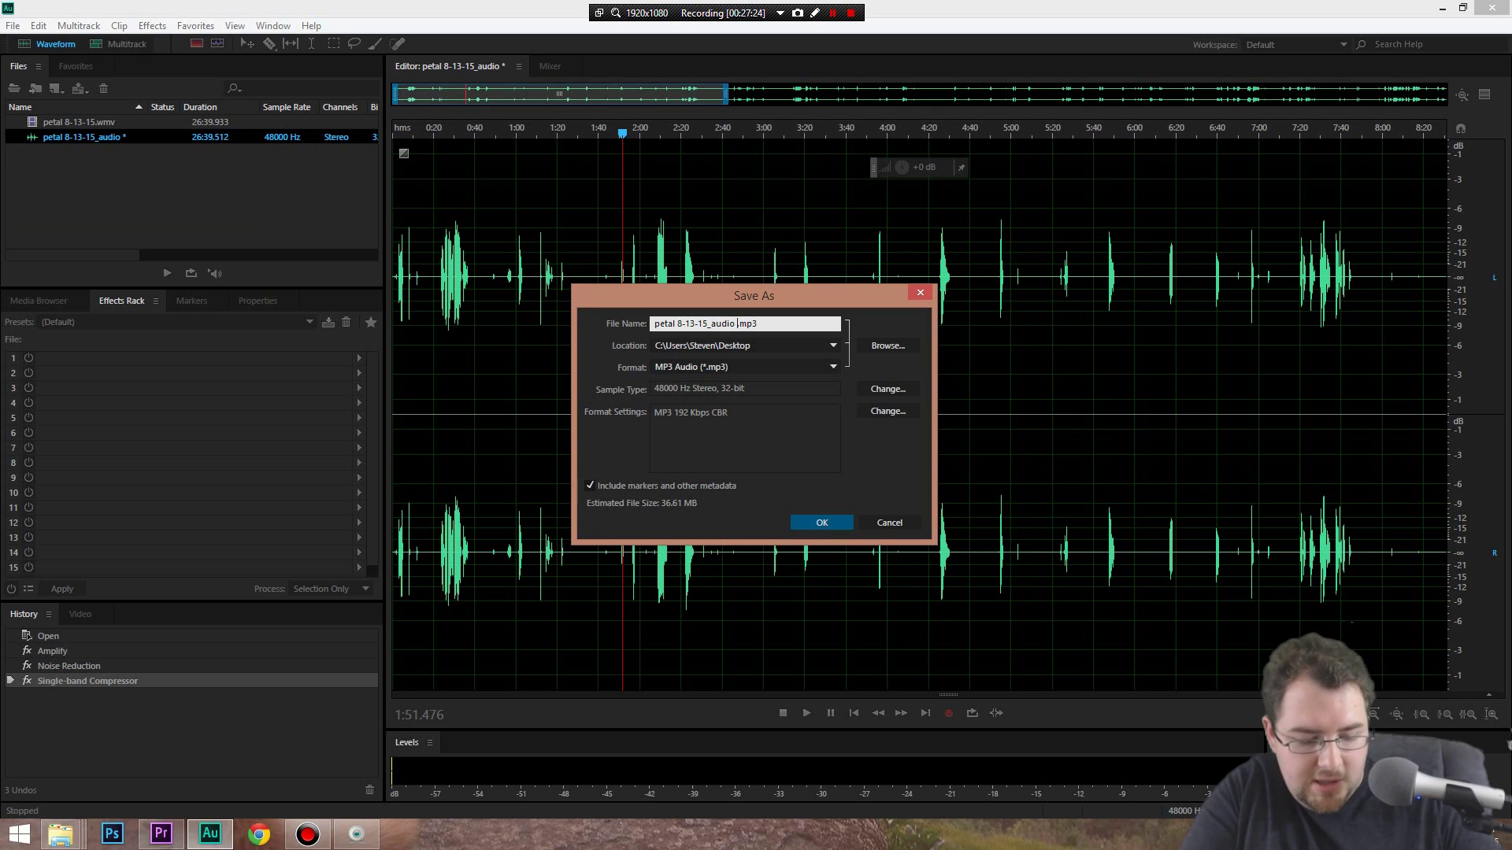
text(edit)
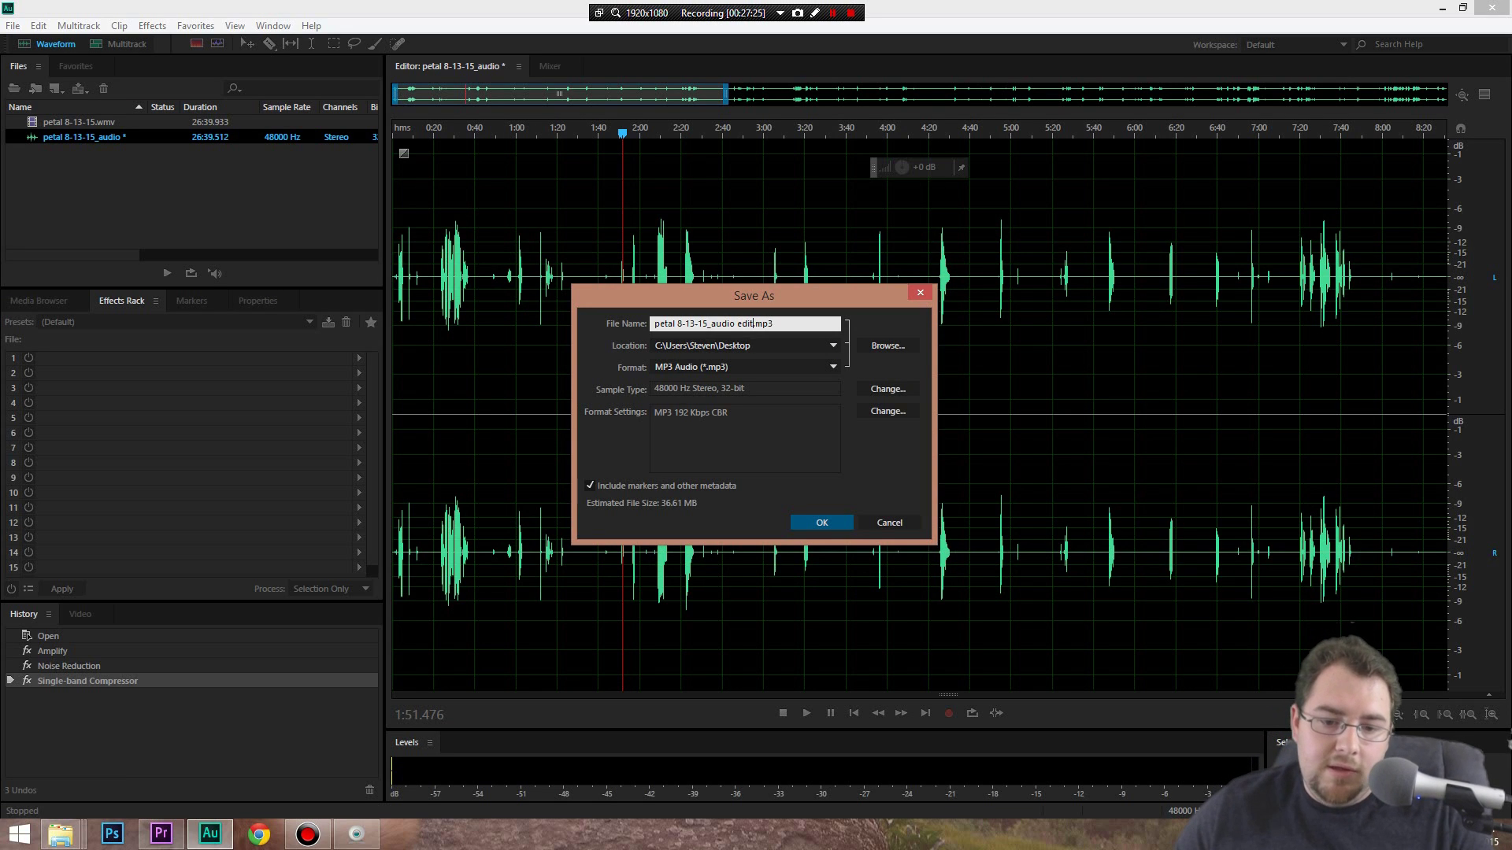
key(Return)
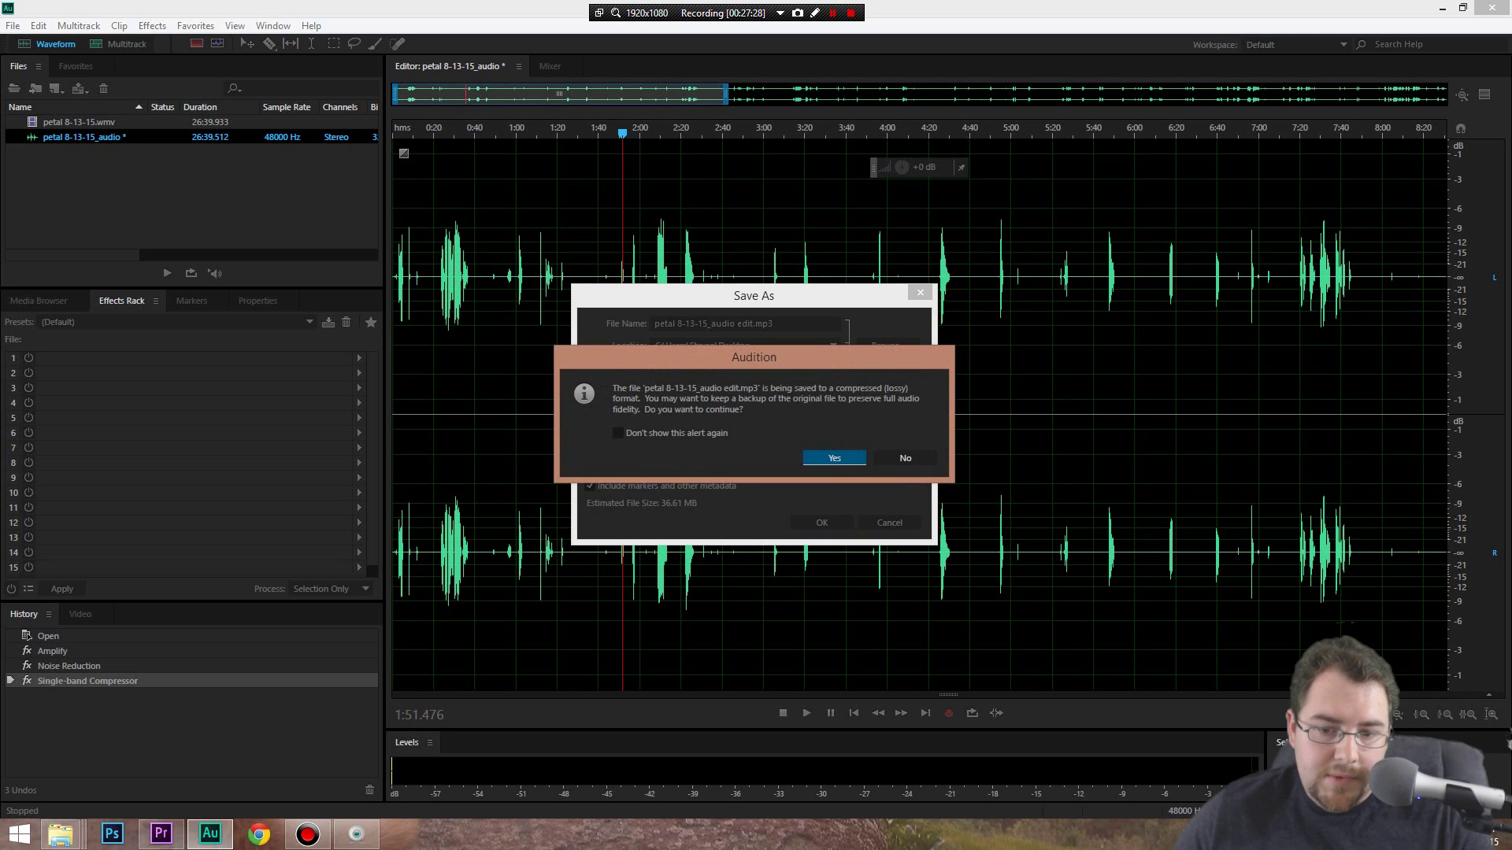
key(Return)
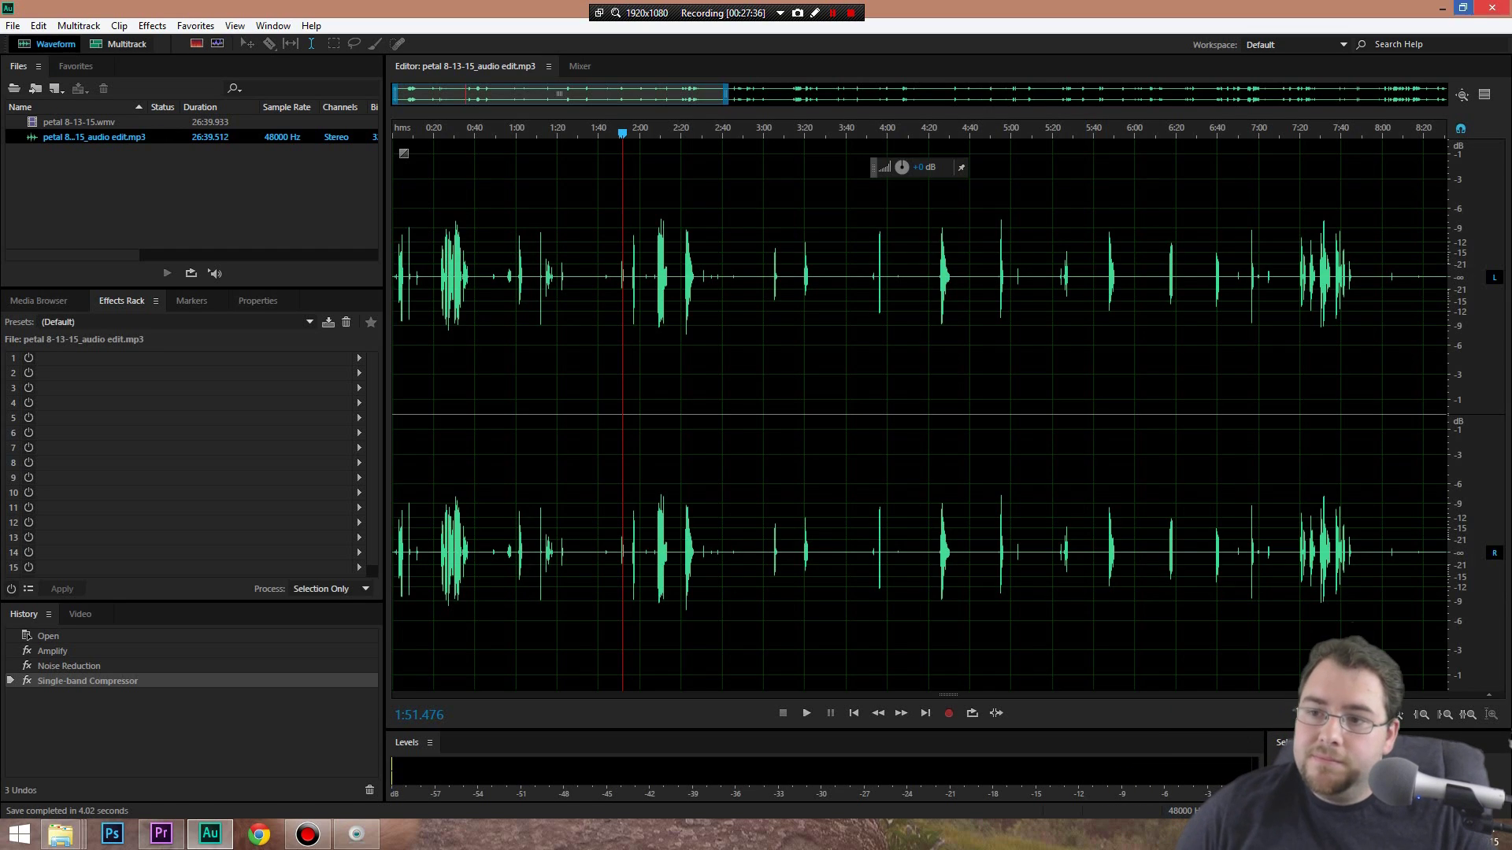
Switch to Premiere Pro and import "petal 8-13-15_audio edit.mp3" from the desktop into the project
click(1442, 8)
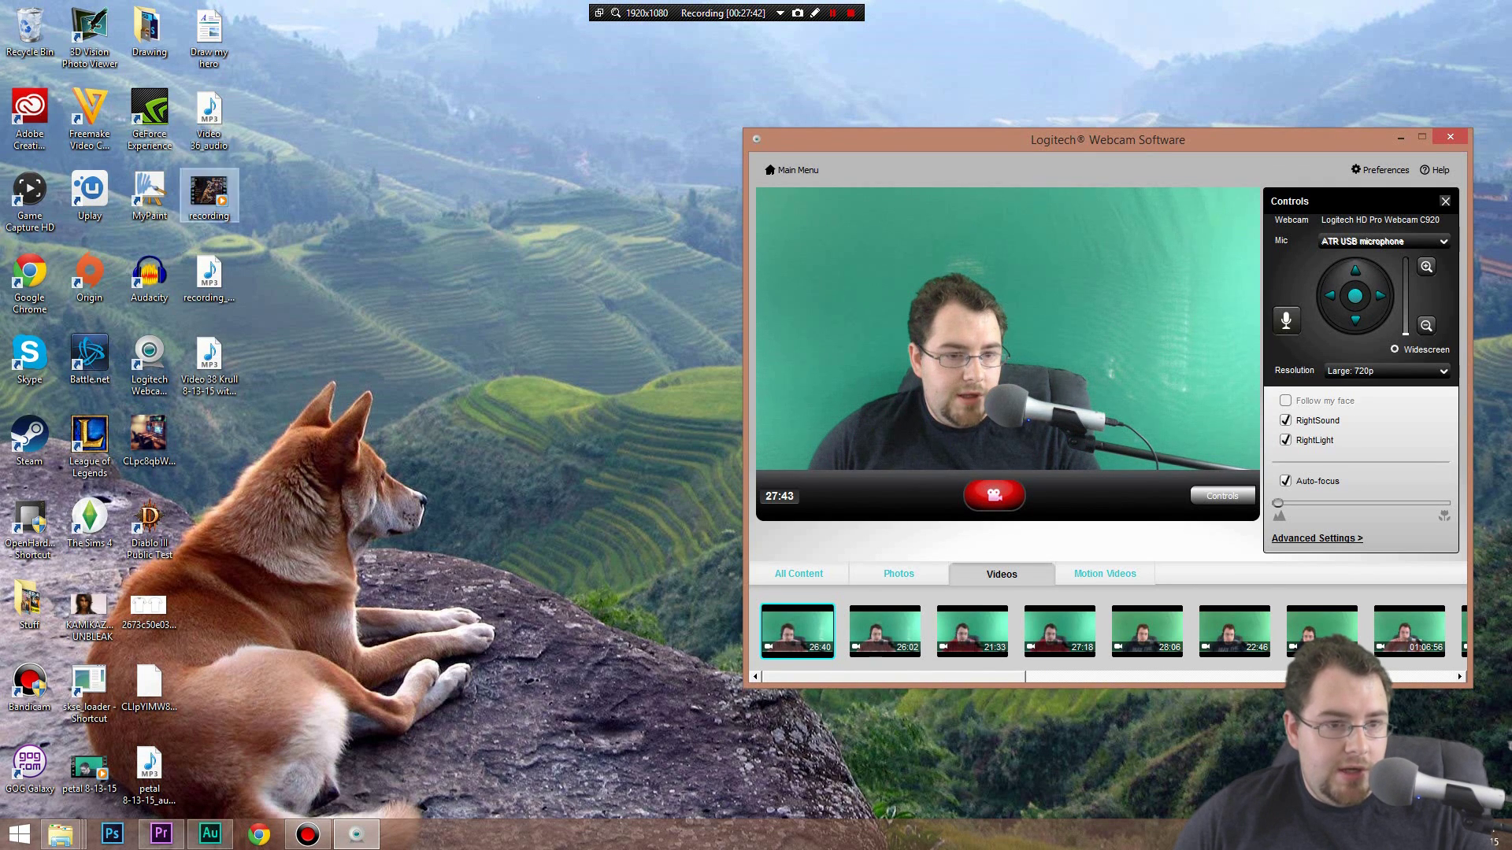
click(150, 775)
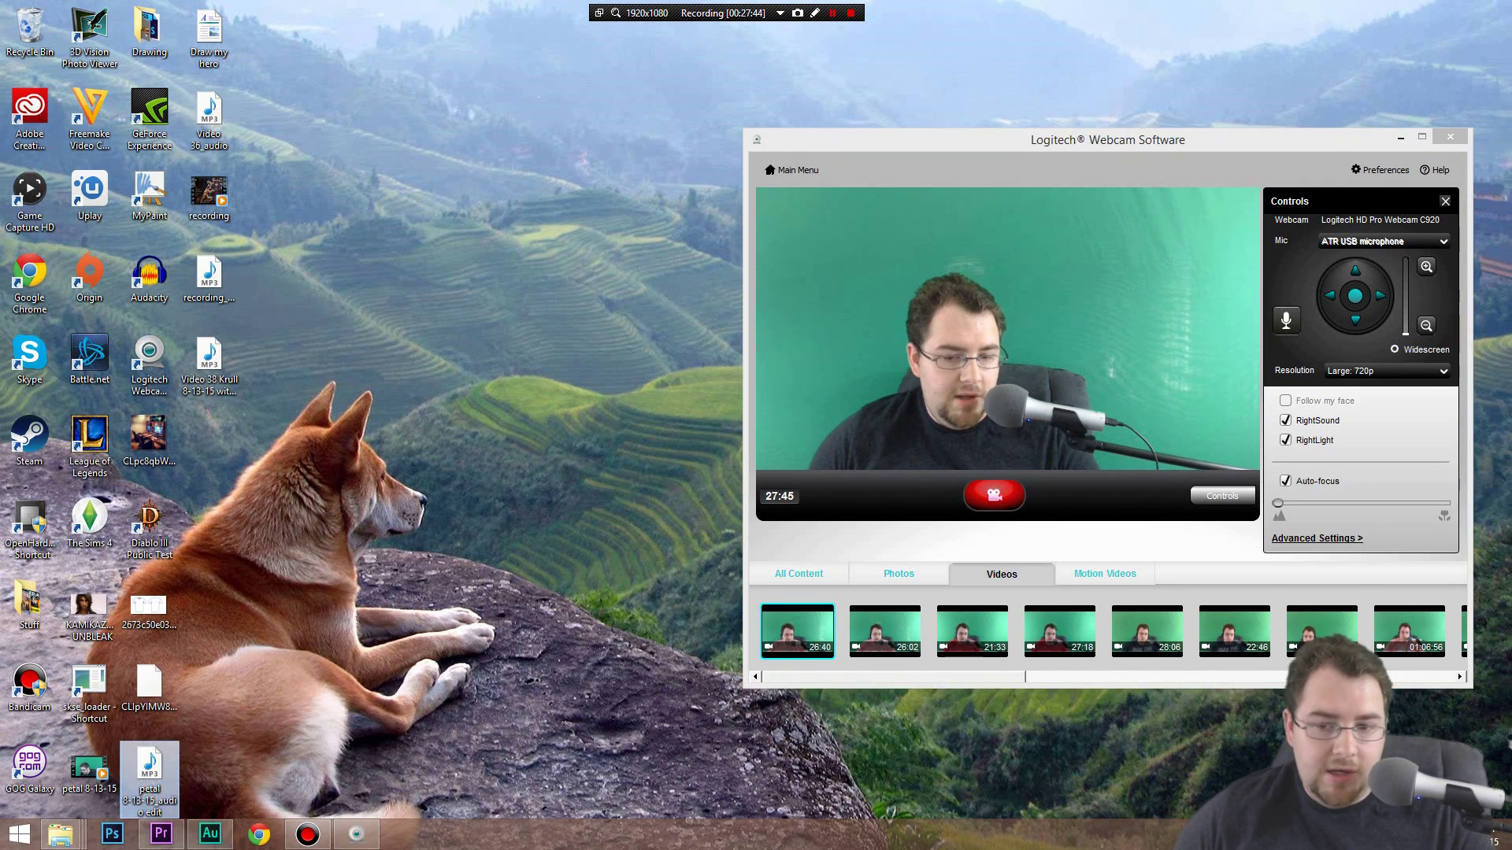
drag(150, 776, 457, 710)
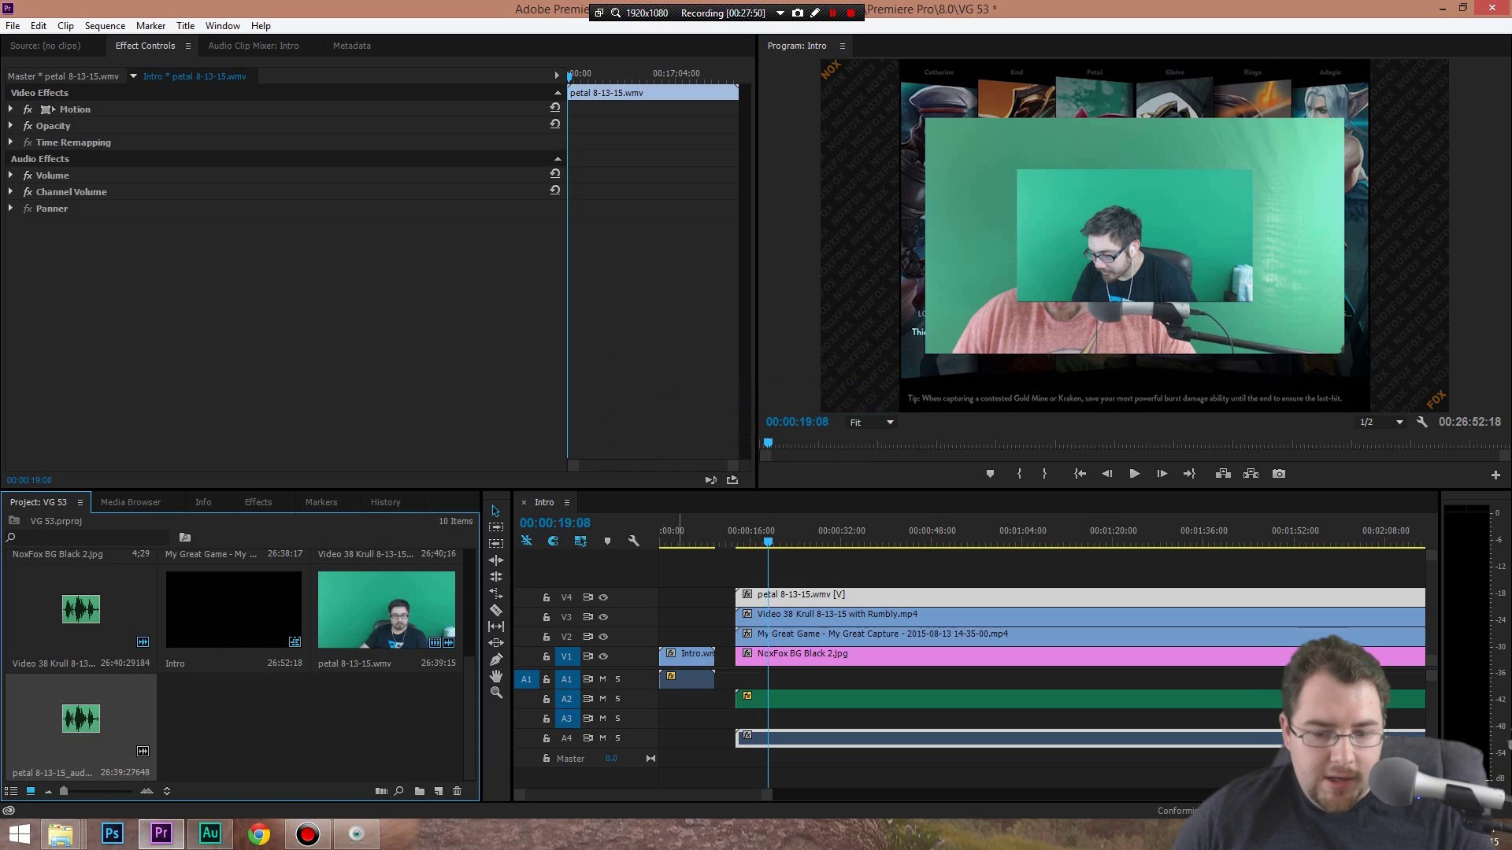
Replace the original audio of petal 8-13-15.wmv on A4 with "petal 8-13-15_audio edit.mp3", aligned to the start of the video clip
click(780, 699)
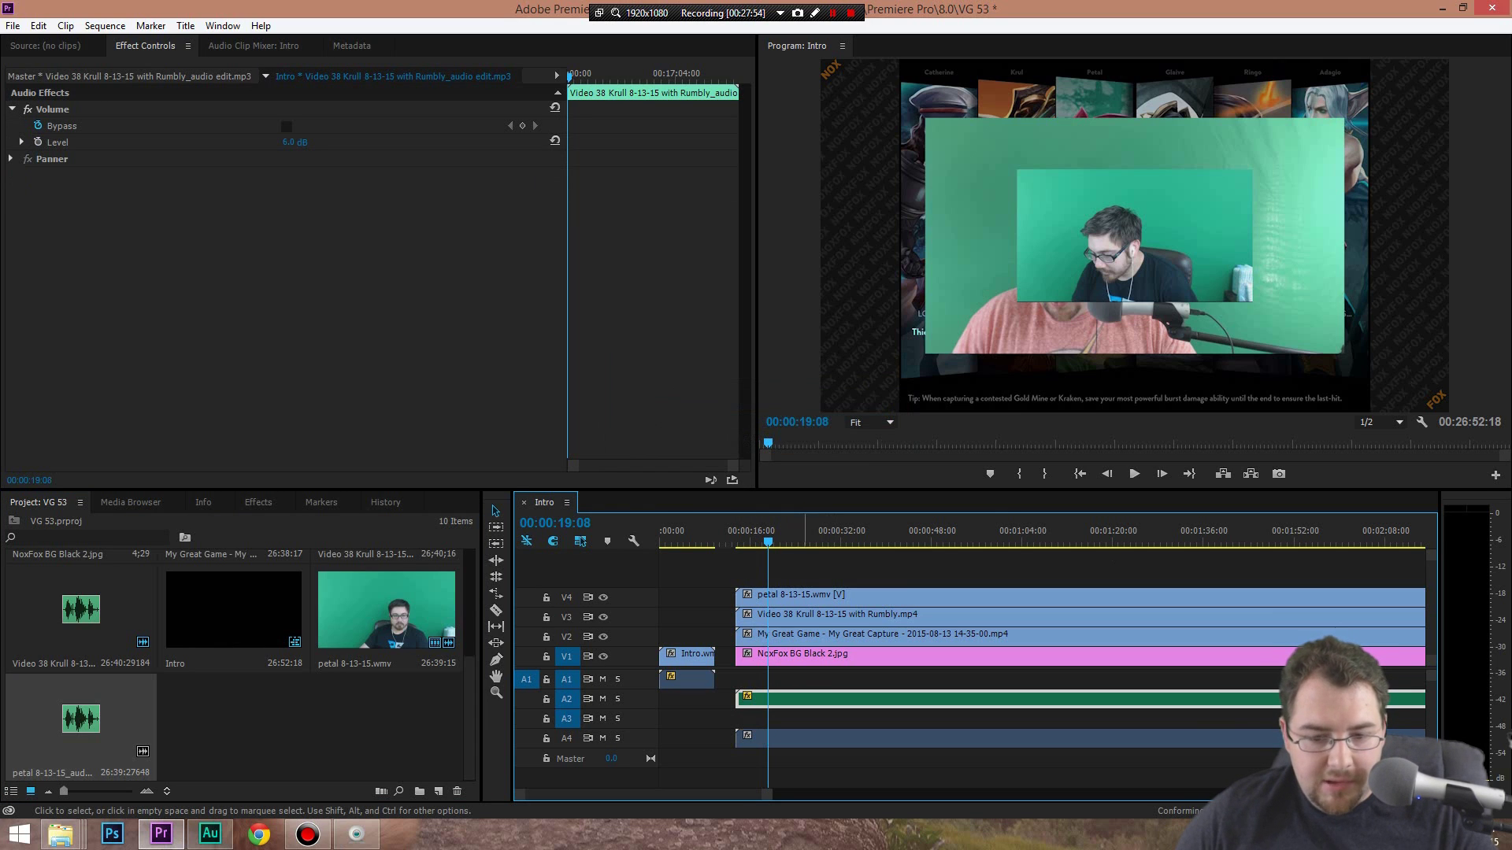
click(800, 616)
click(785, 597)
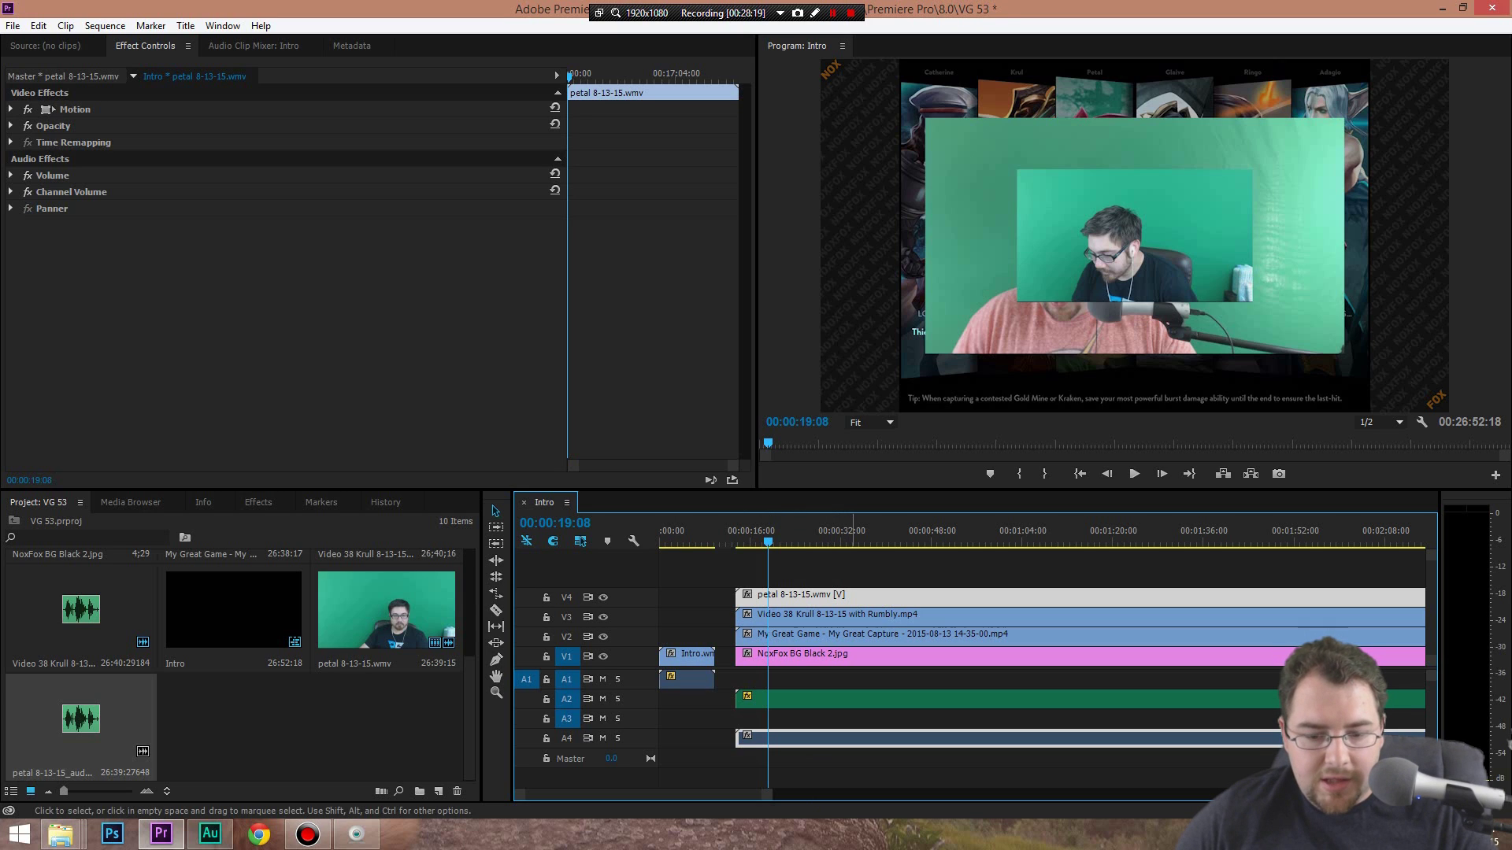
drag(82, 720, 74, 722)
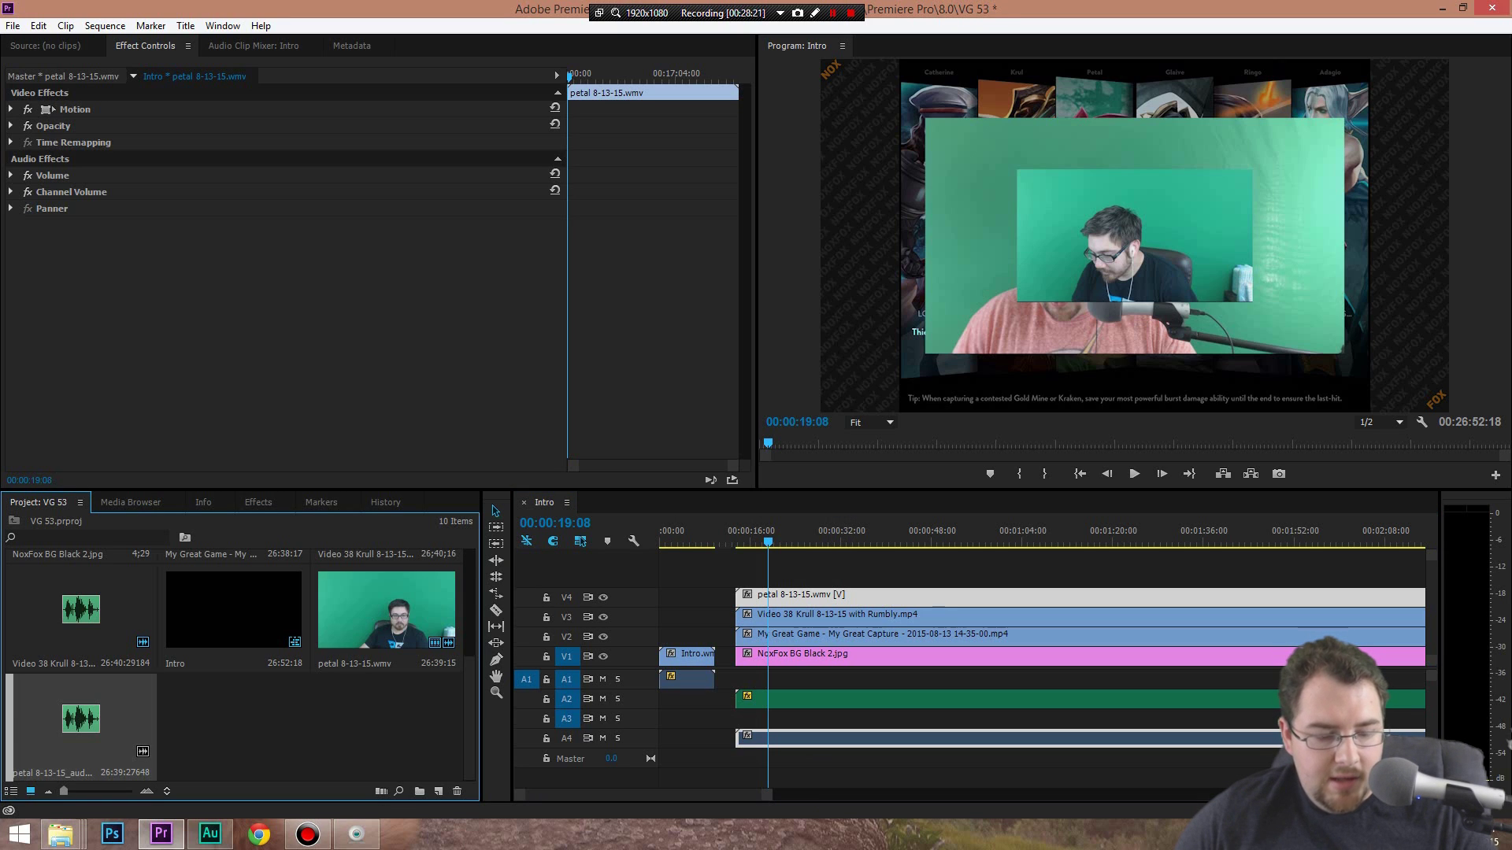
drag(744, 739, 738, 737)
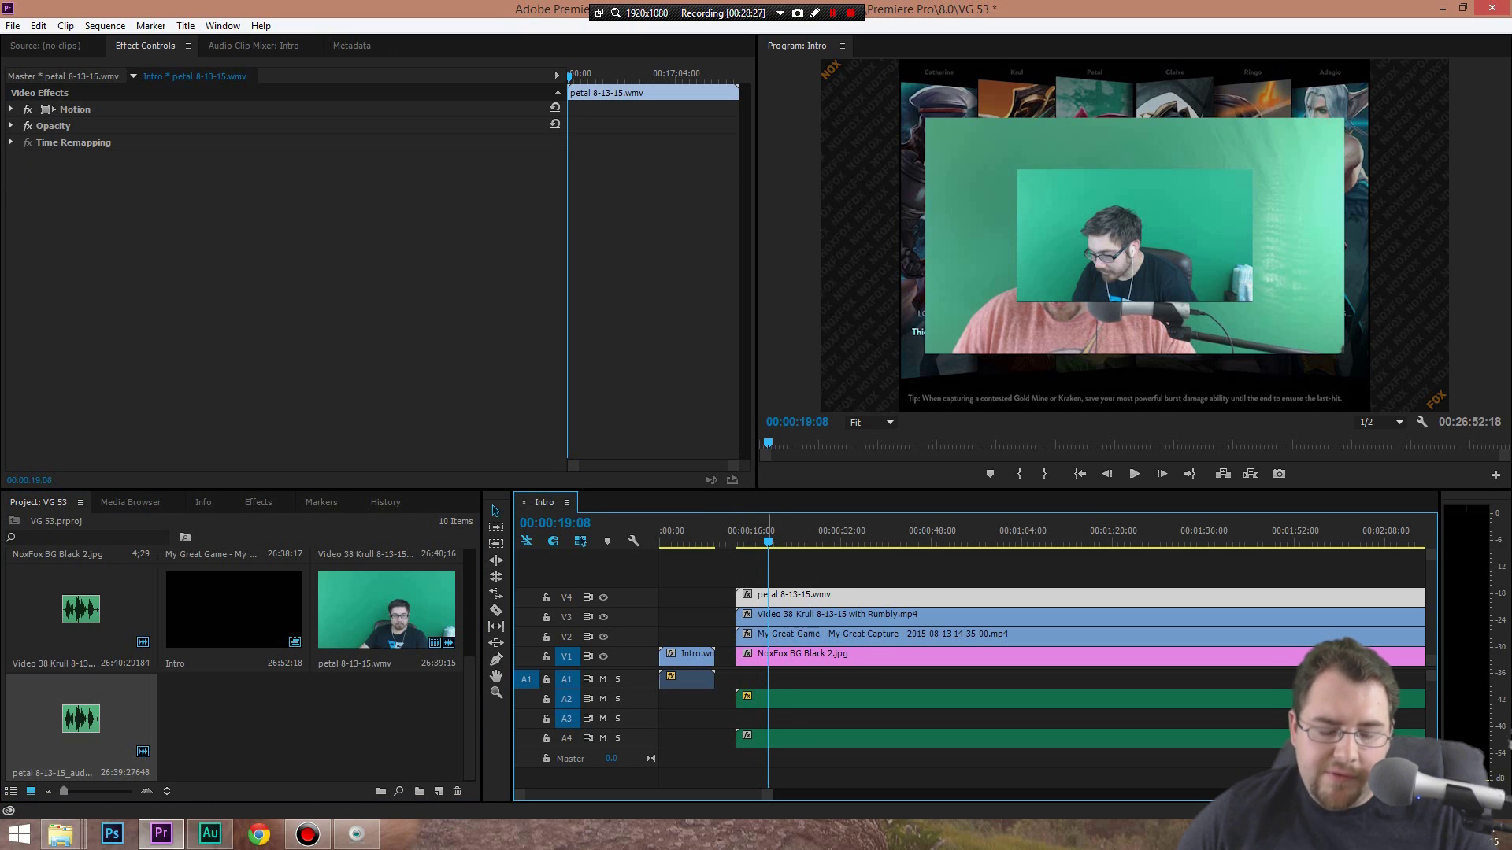
Play the sequence from the start of the webcam clips at 00:00:13:29 to check the replaced audio
key(equal)
key(equal)
key(equal)
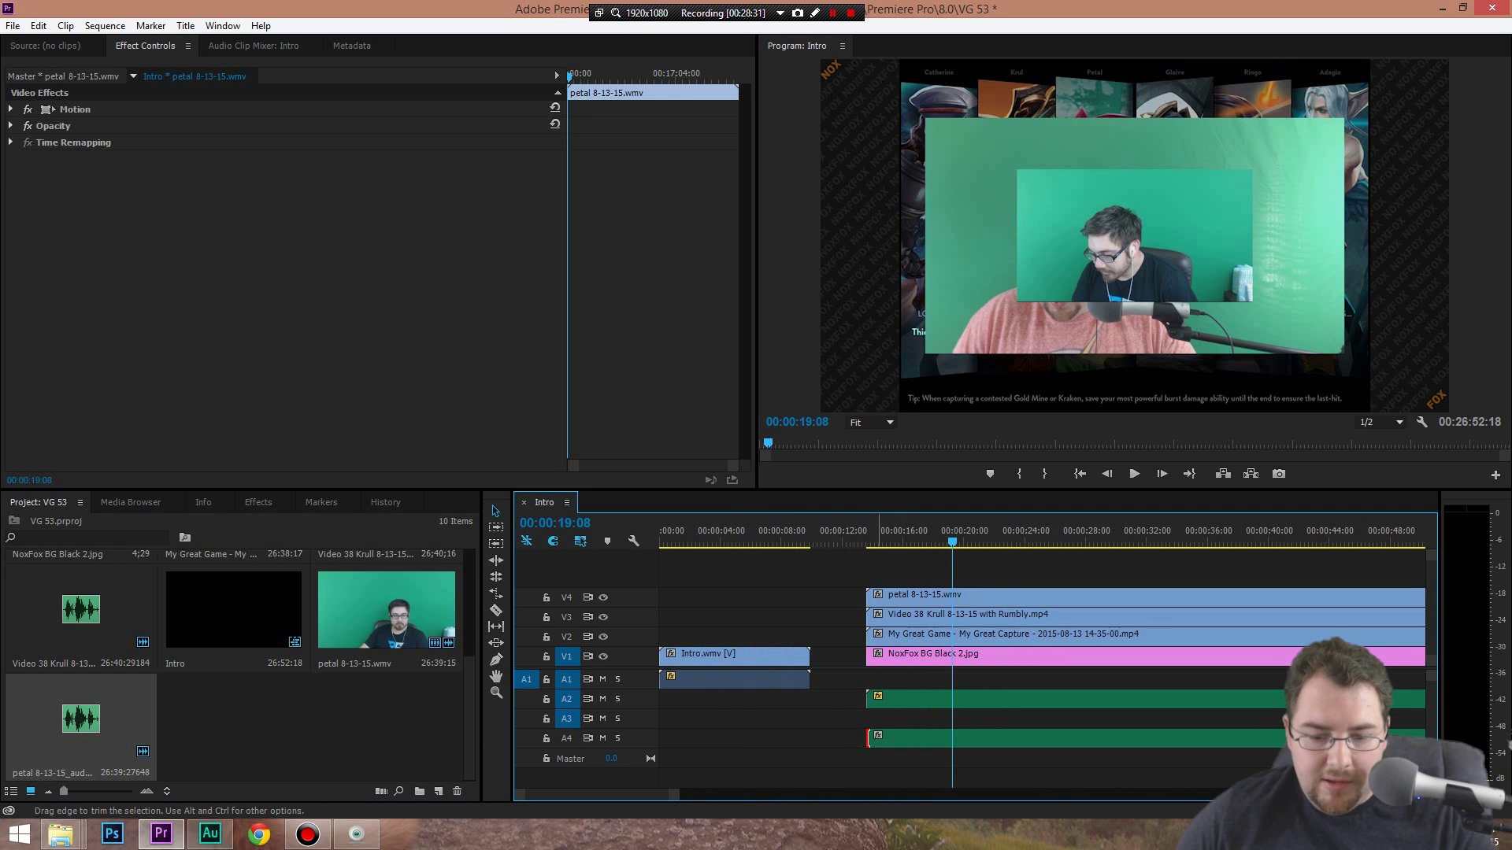
click(1063, 738)
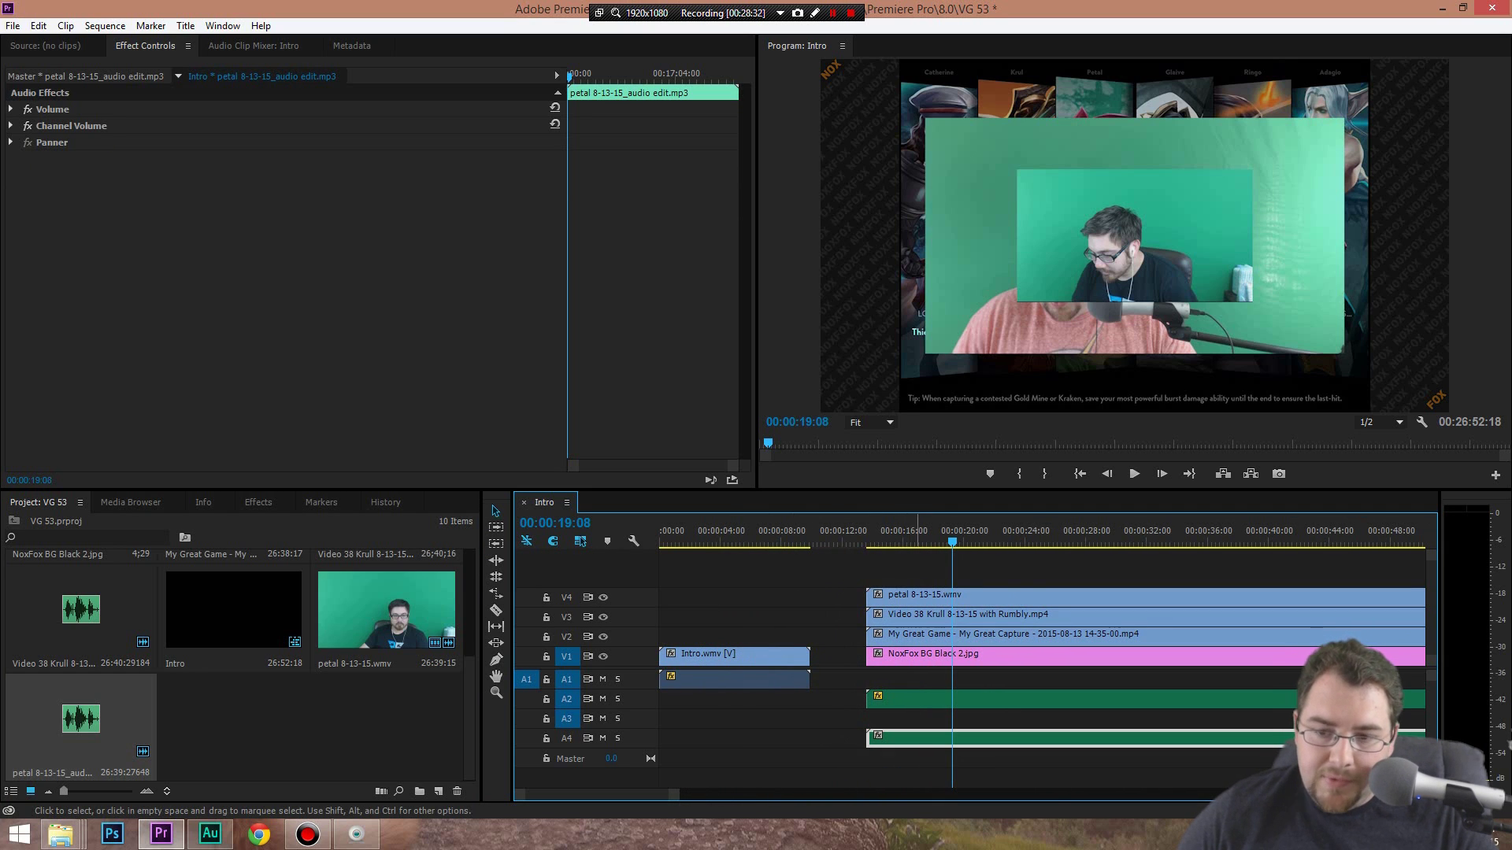
click(925, 598)
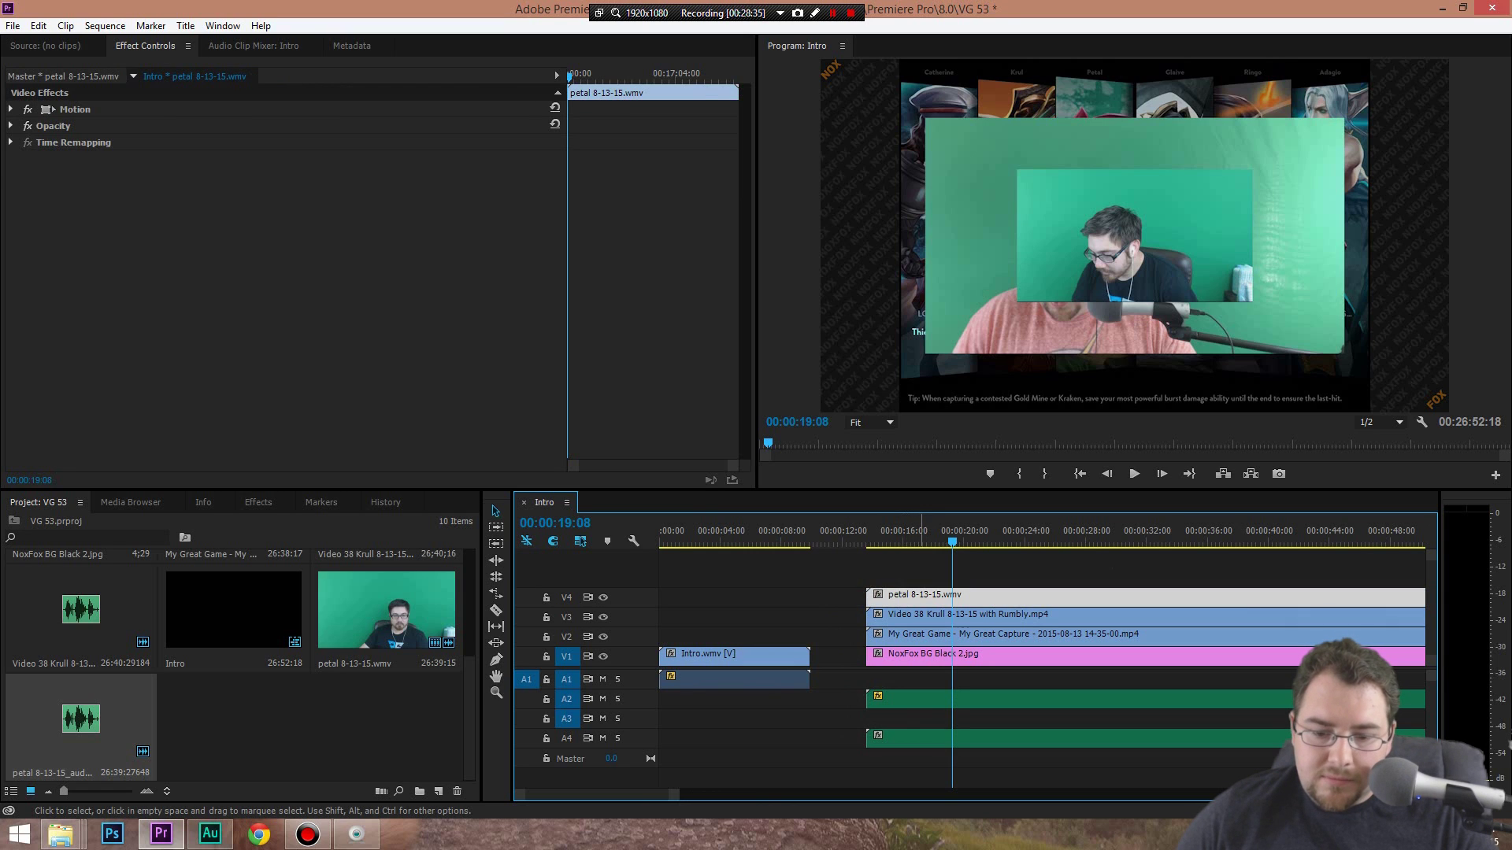
click(909, 699)
click(886, 532)
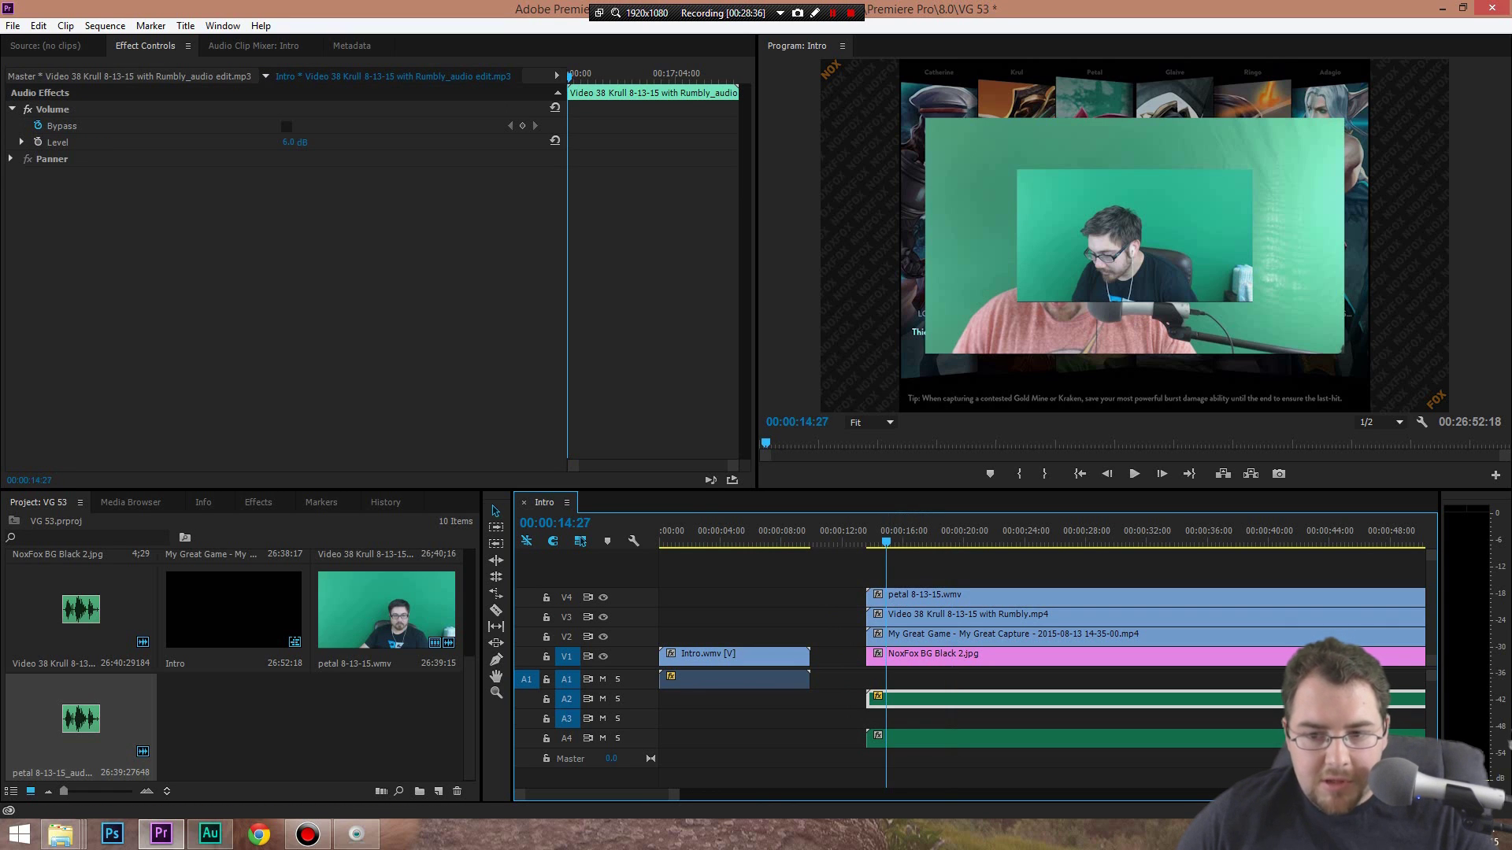
click(871, 532)
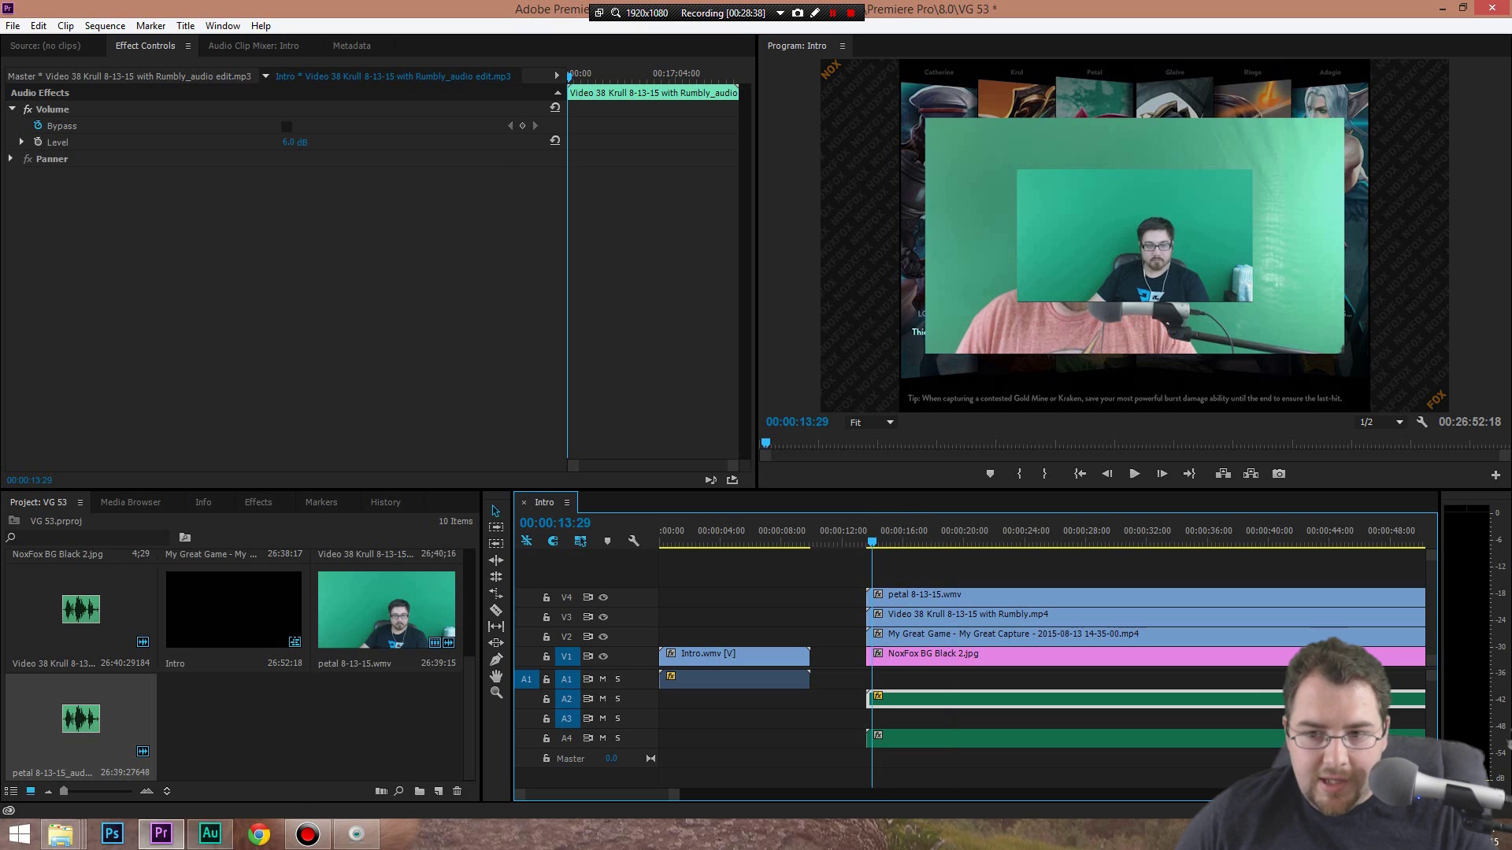
key(space)
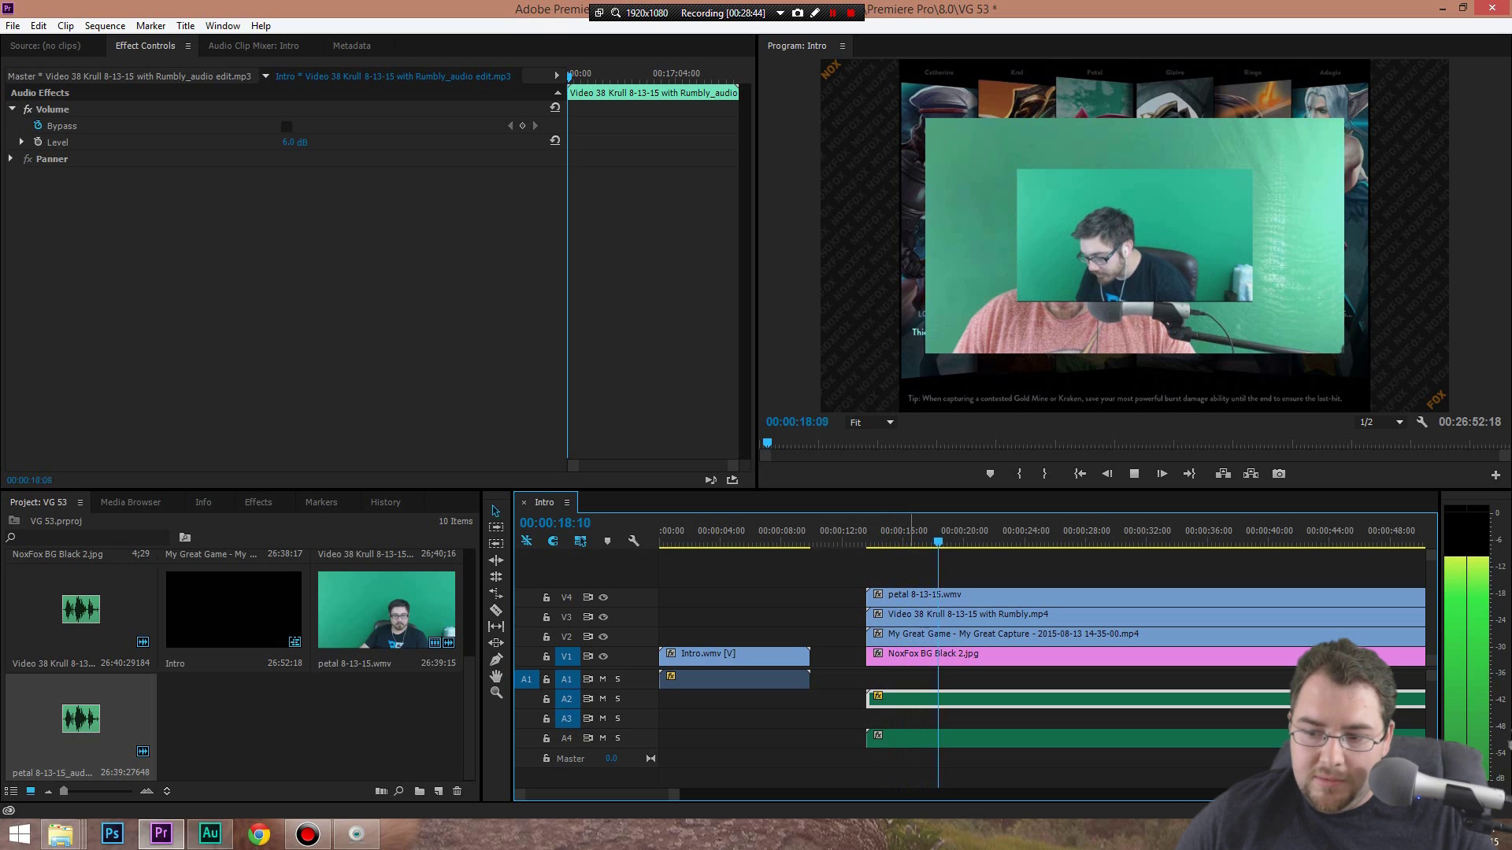
key(space)
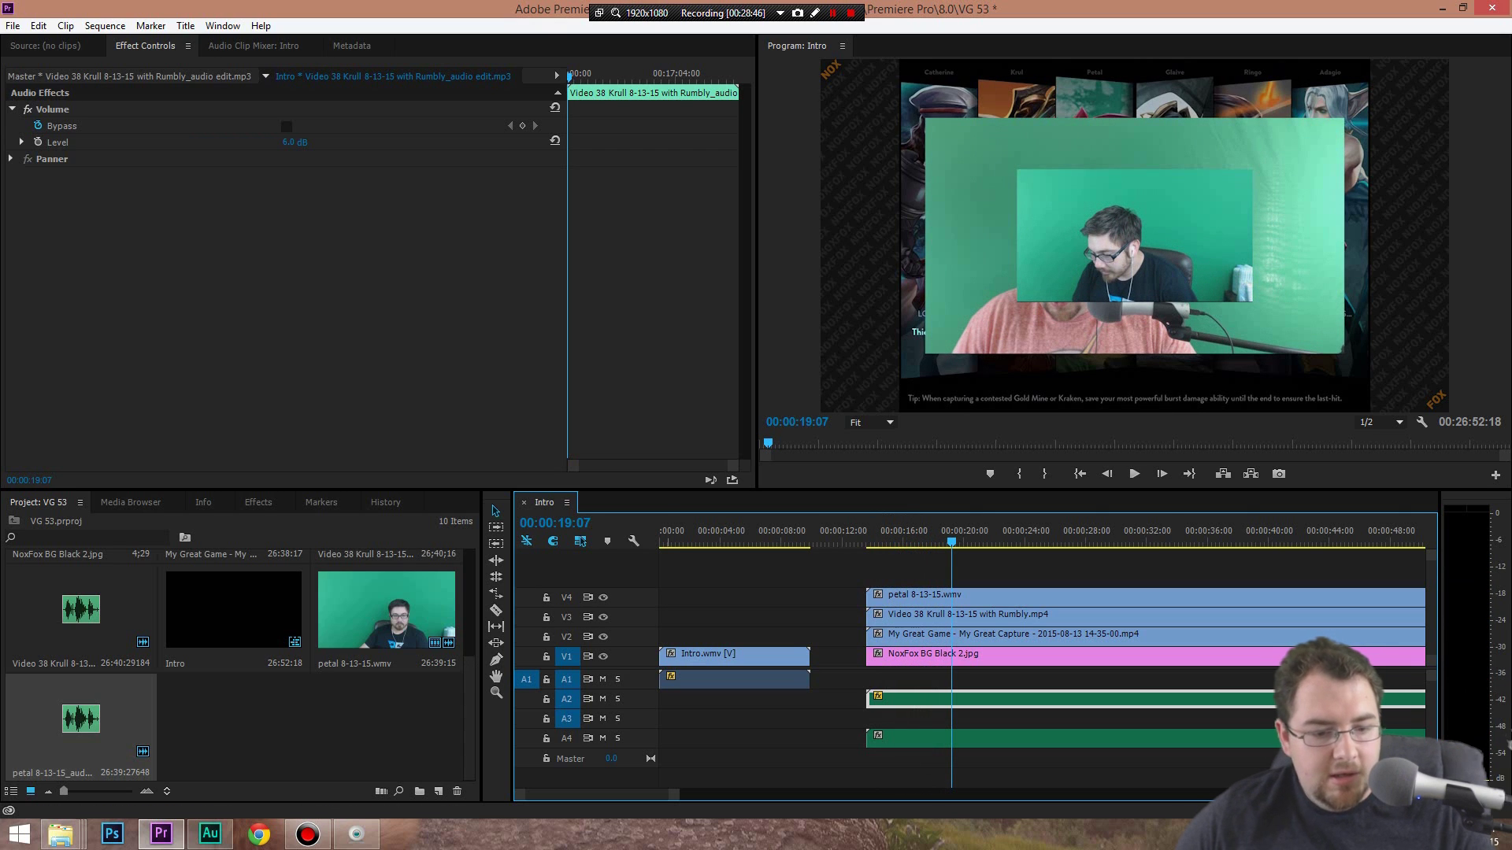
Move the petal 8-13-15.wmv clip on V4 to the lower-left corner of the frame at position 220, 882
click(931, 598)
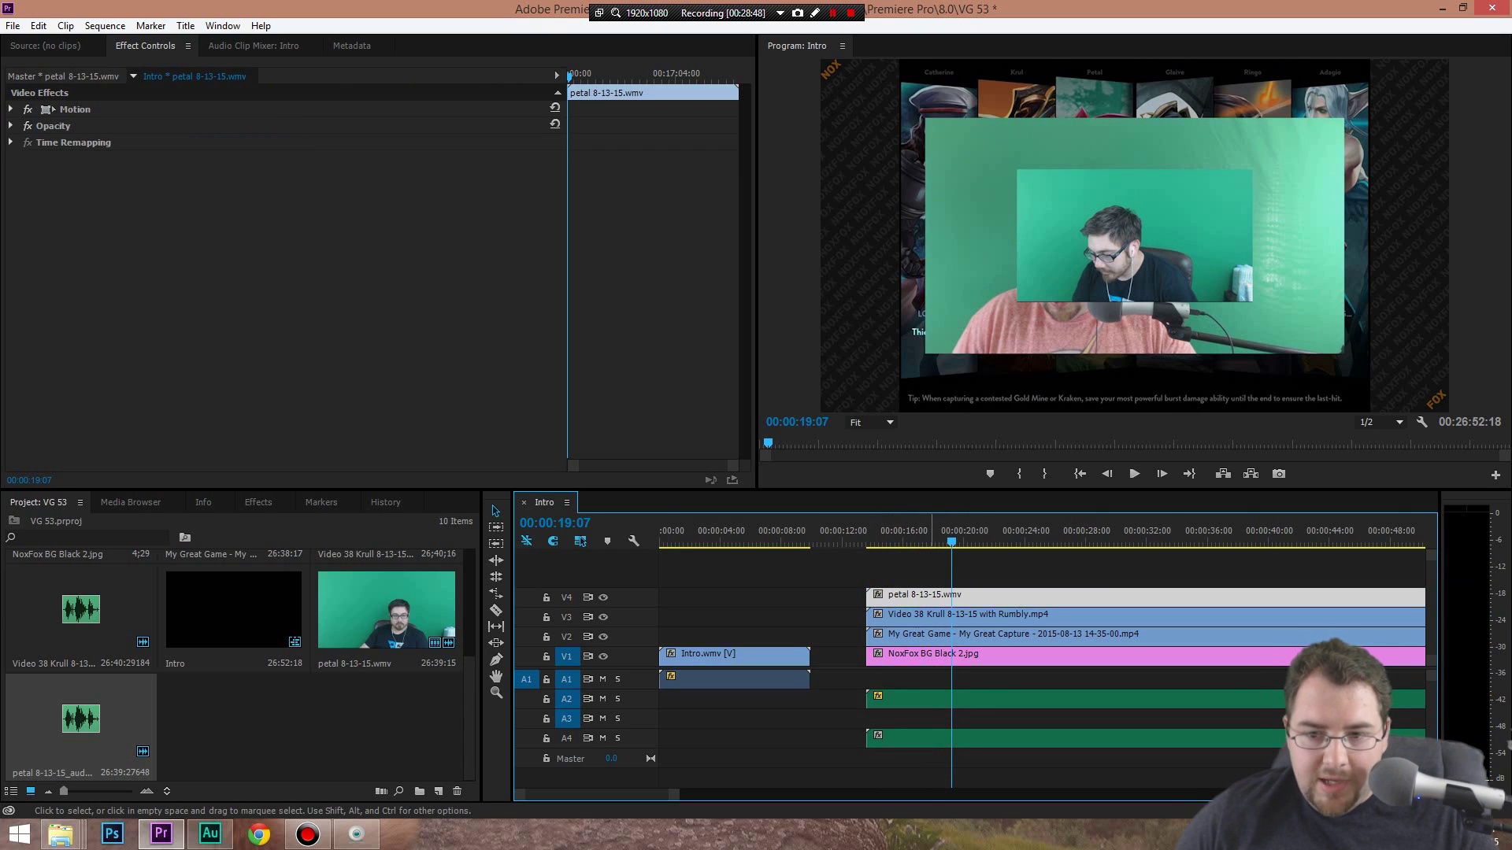
click(12, 109)
drag(293, 125, 90, 125)
drag(332, 125, 601, 125)
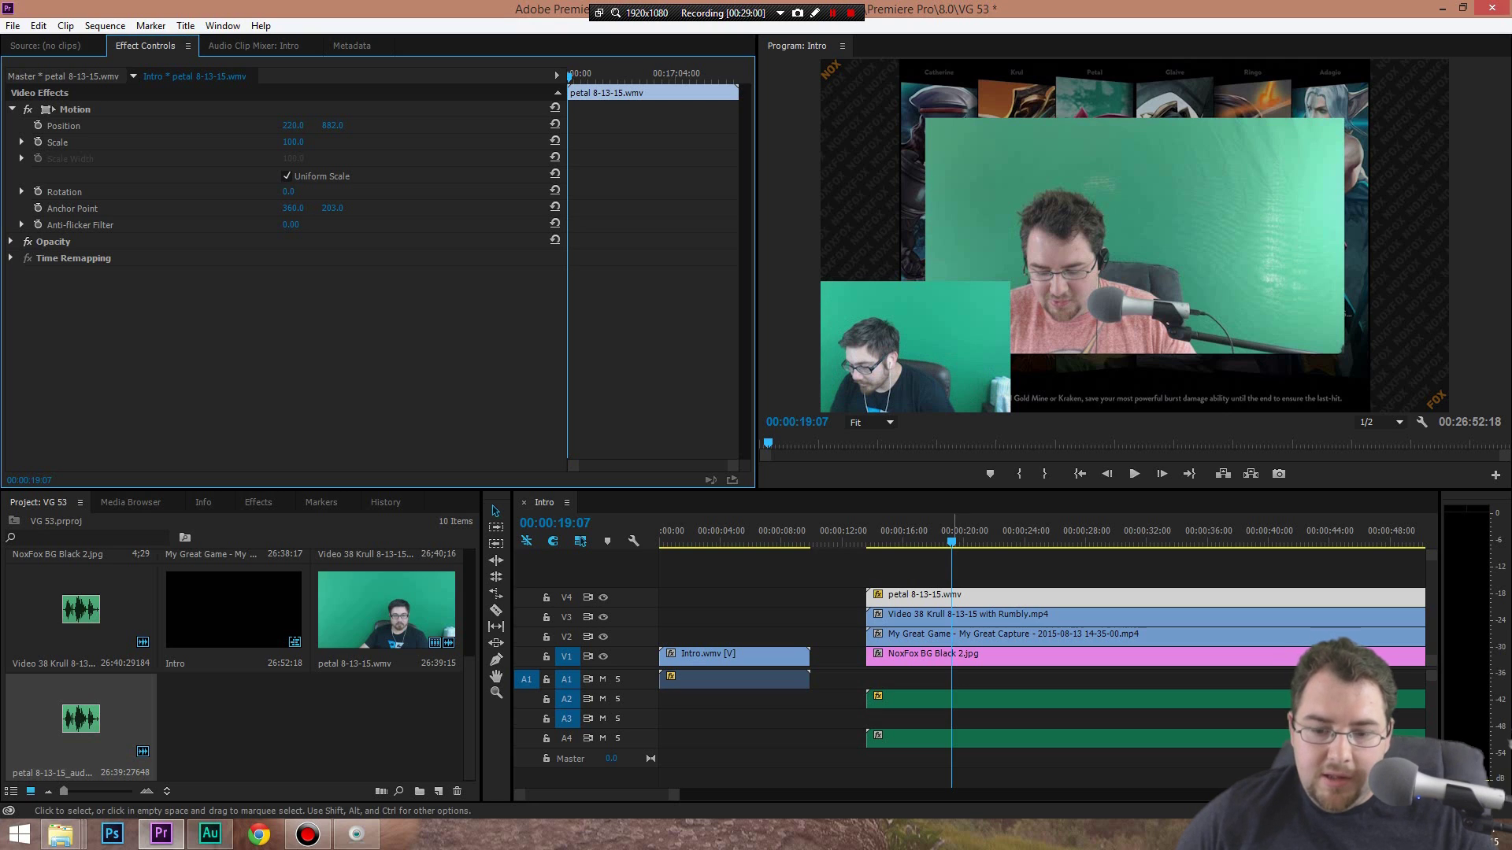
Scale the Video 38 webcam clip on V3 to 80 and place it in the frame's lower-right corner at position 1791, 794
click(1024, 617)
click(11, 109)
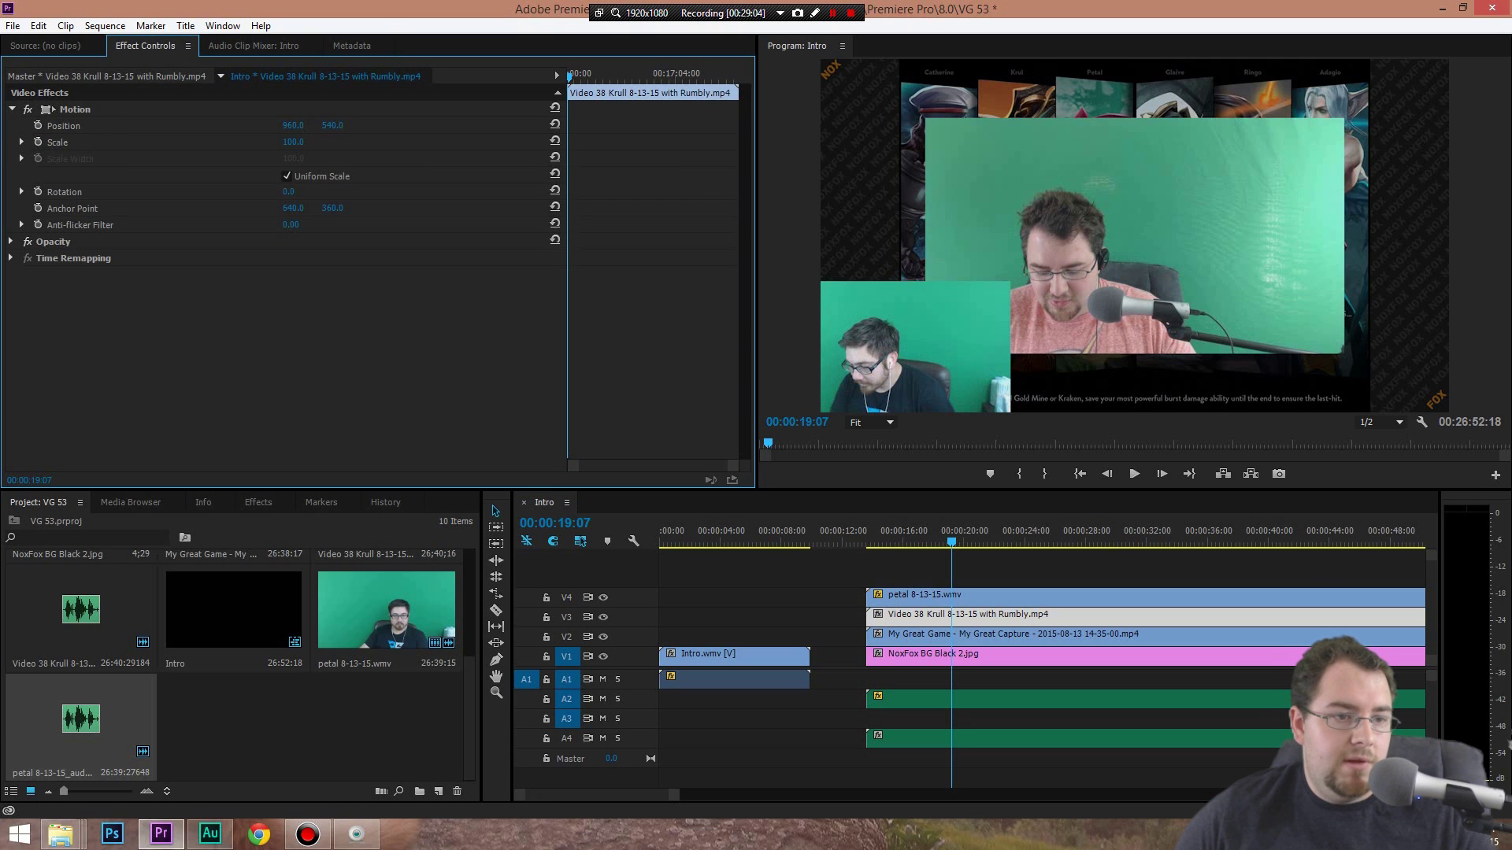
click(11, 109)
click(11, 110)
drag(295, 125, 748, 125)
drag(332, 125, 475, 125)
drag(293, 142, 372, 125)
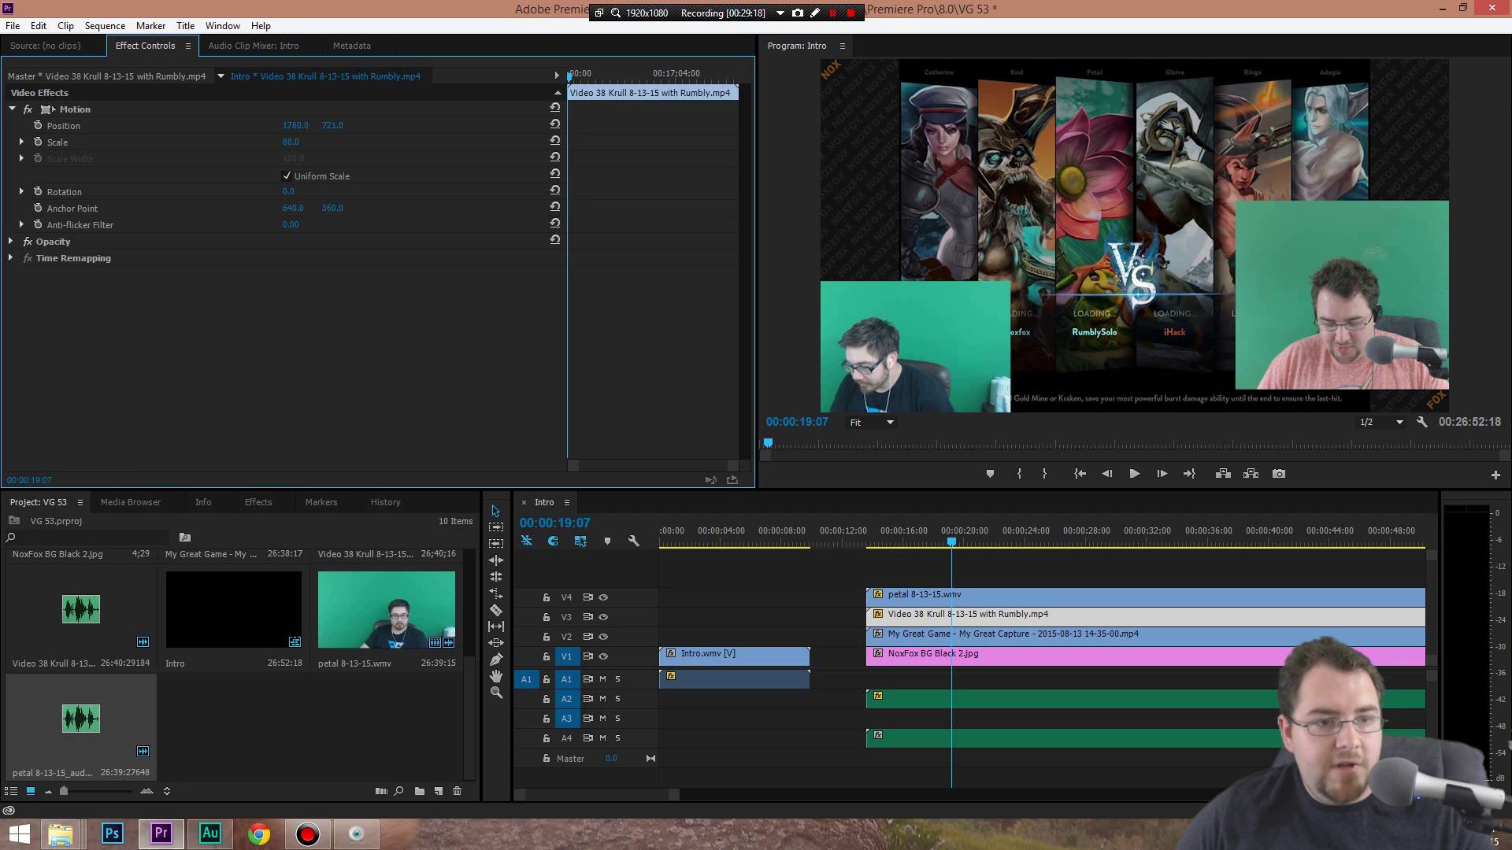
drag(332, 125, 393, 125)
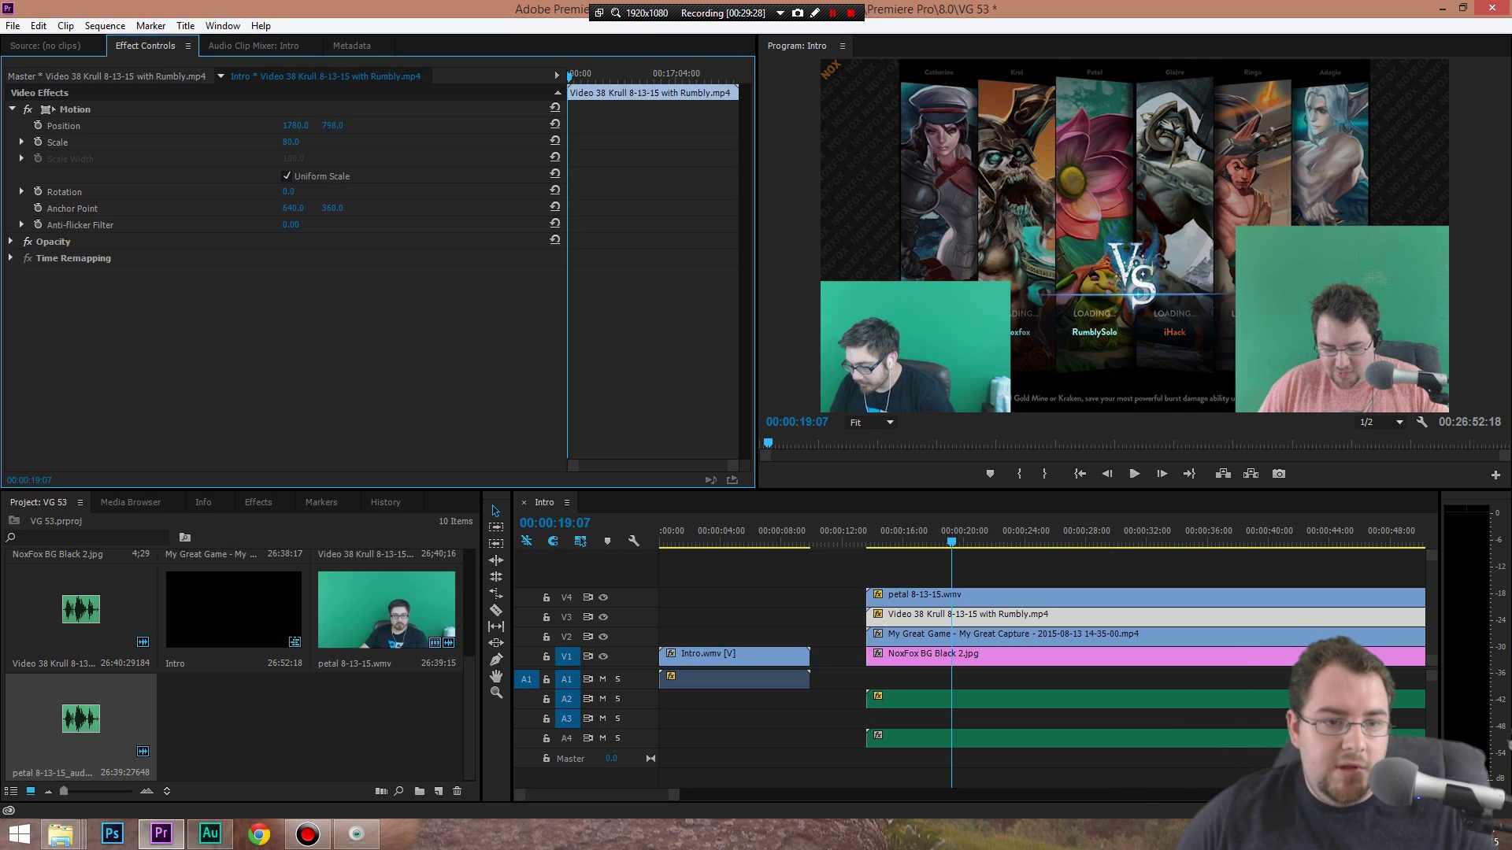
drag(295, 125, 330, 125)
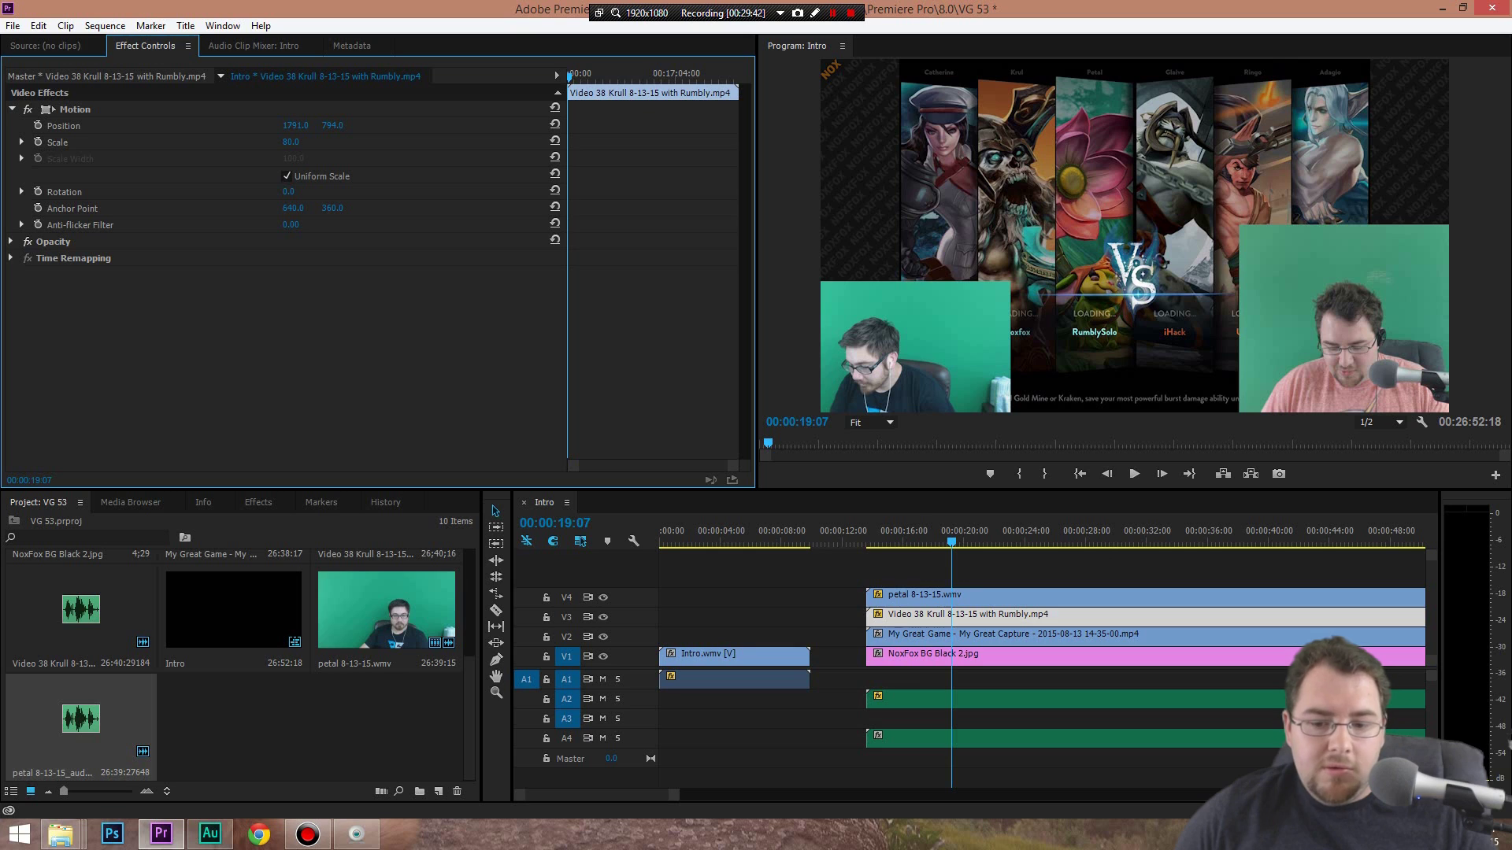
click(931, 596)
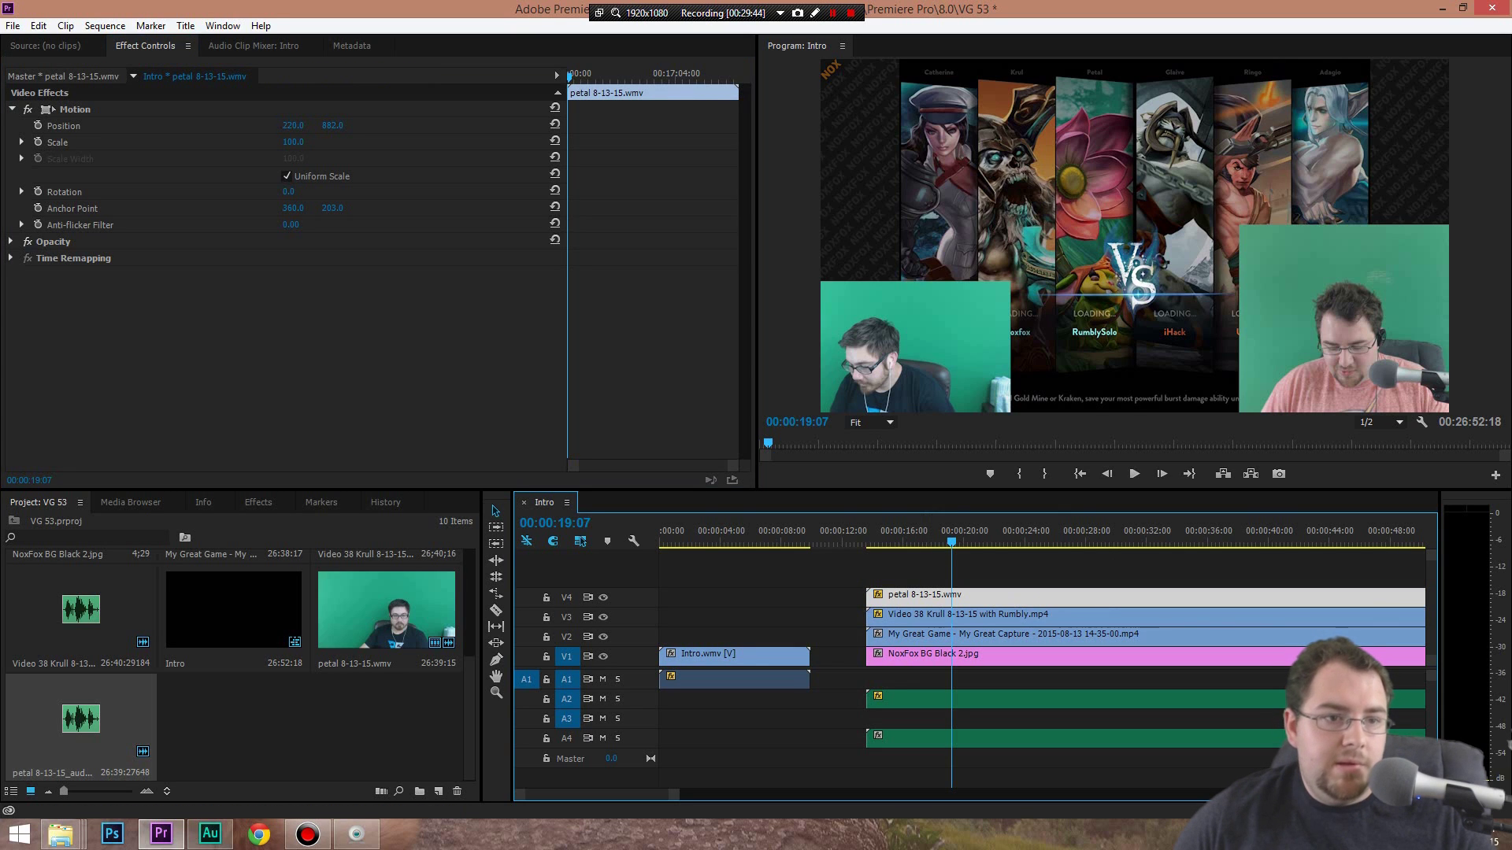
click(38, 25)
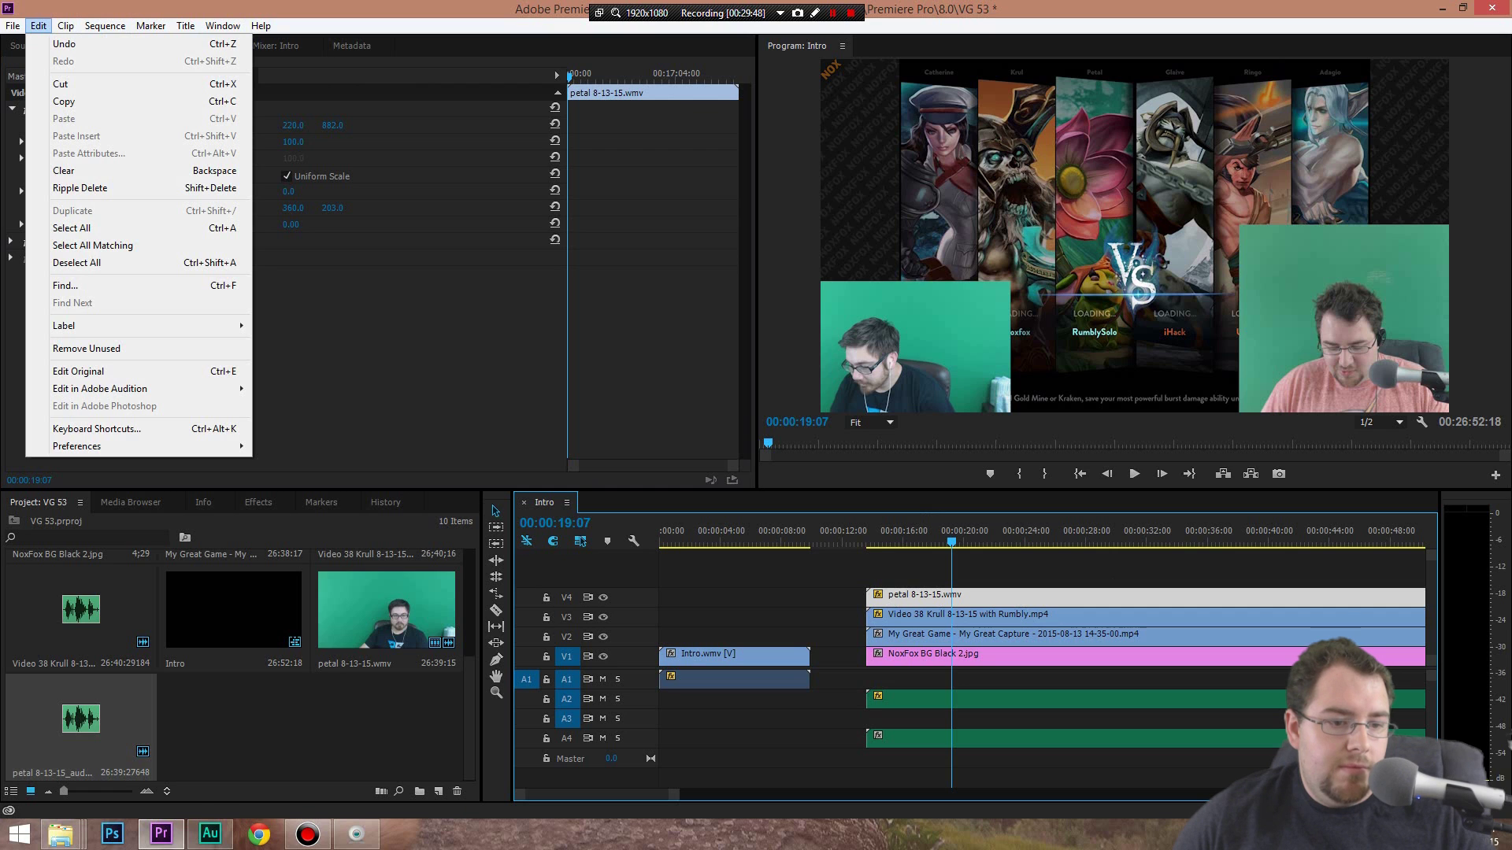
key(Escape)
right_click(847, 260)
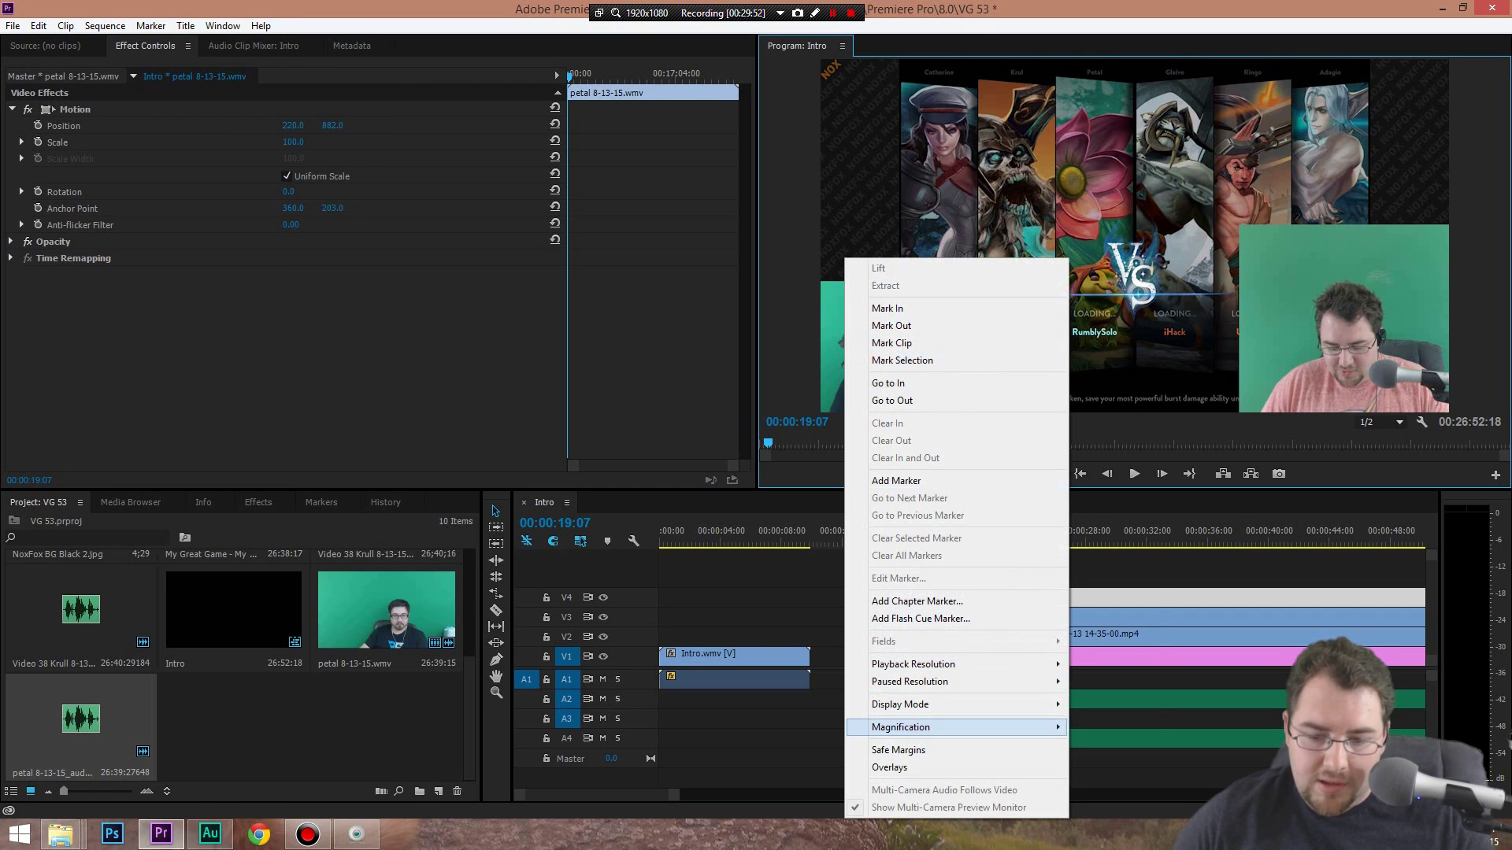
mouse_move(929, 704)
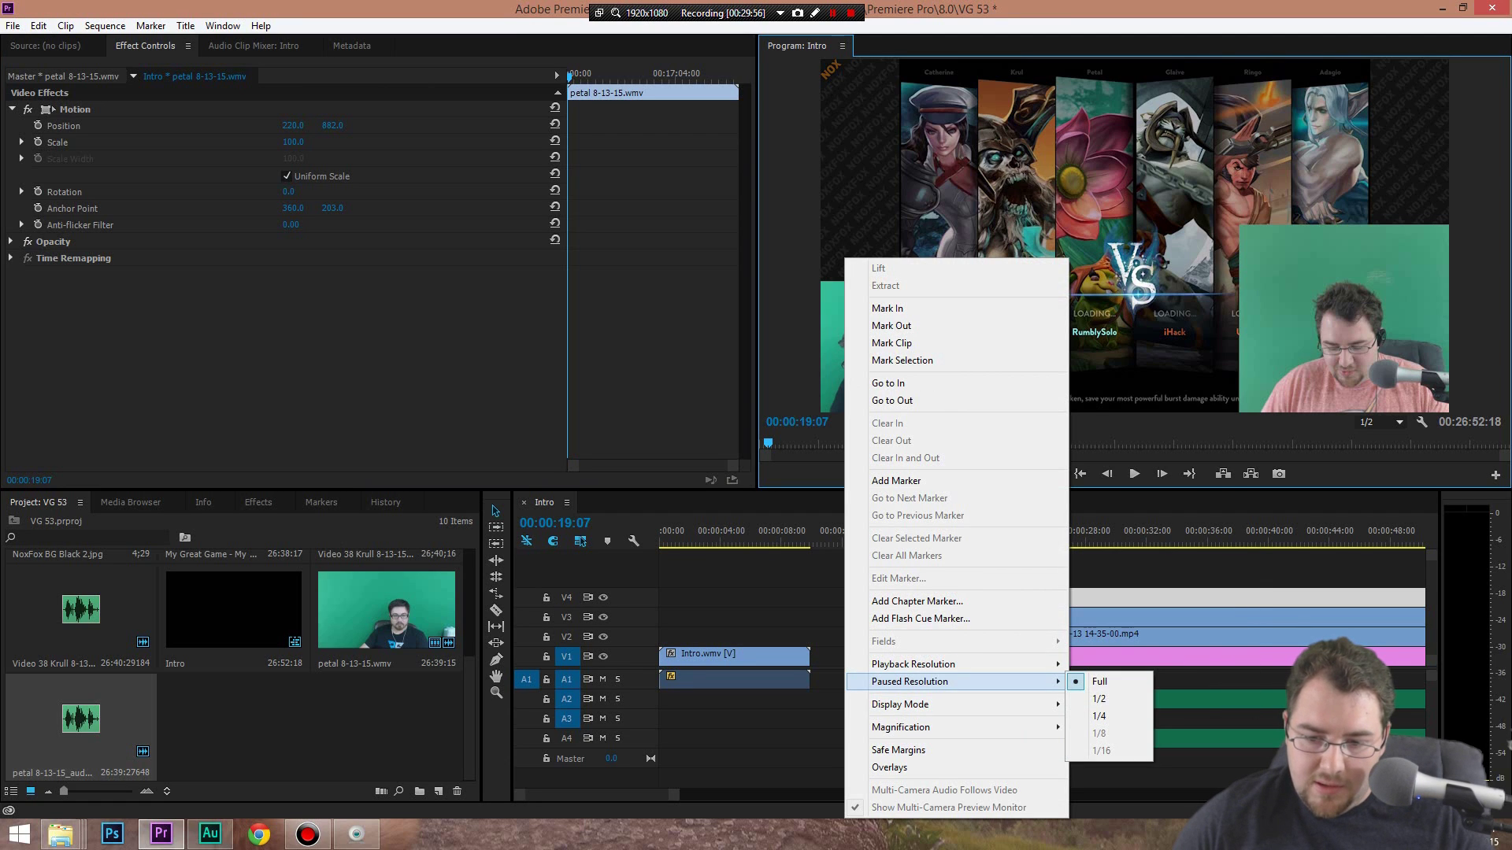
mouse_move(929, 664)
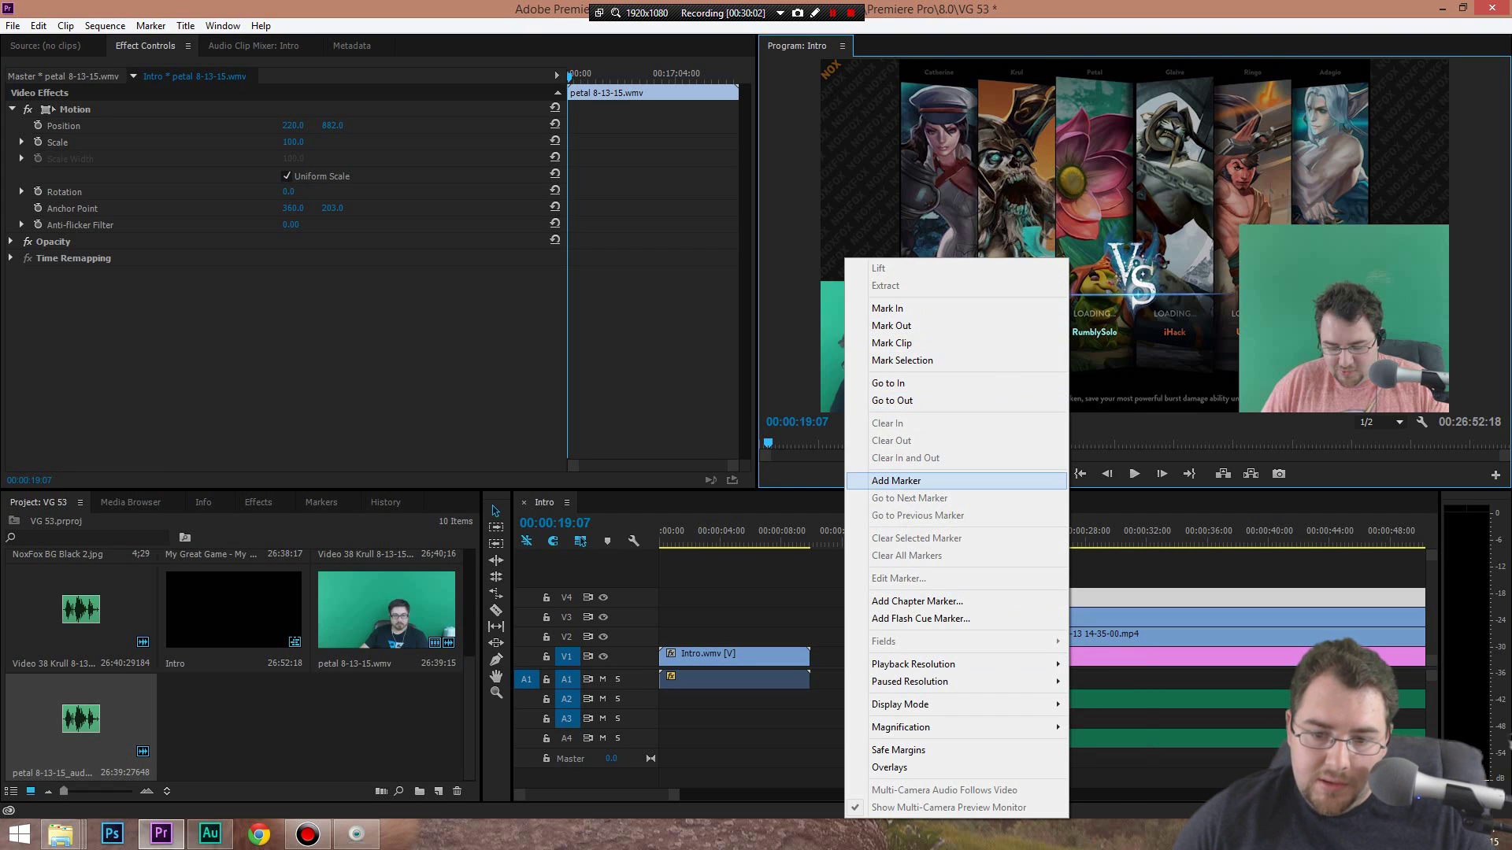
click(896, 480)
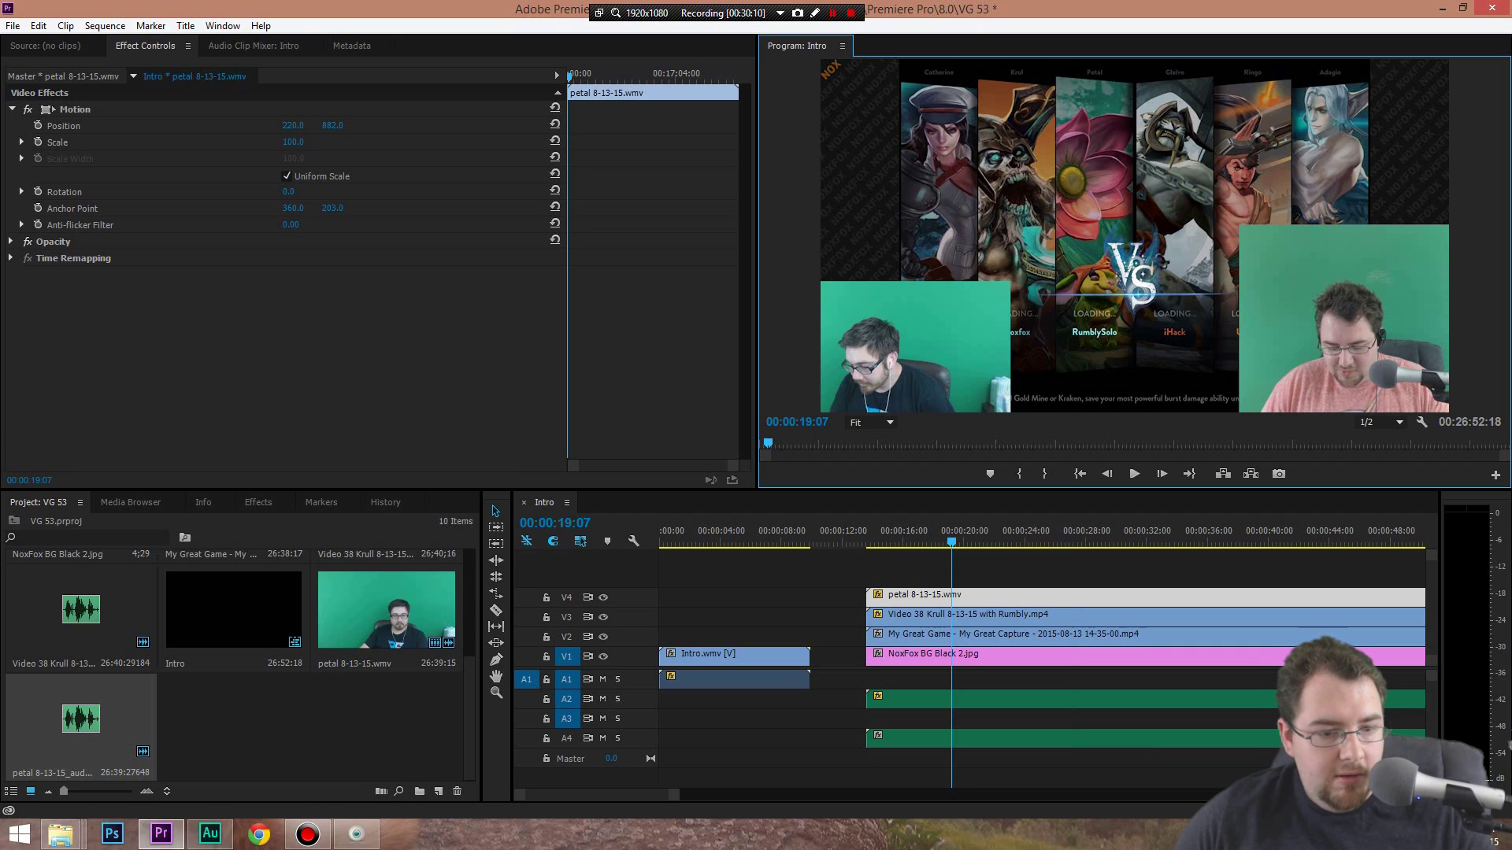
Apply the Ultra Key keying effect to the petal 8-13-15.wmv clip on V4 and to the Video 38 webcam clip on V3
key(shift+7)
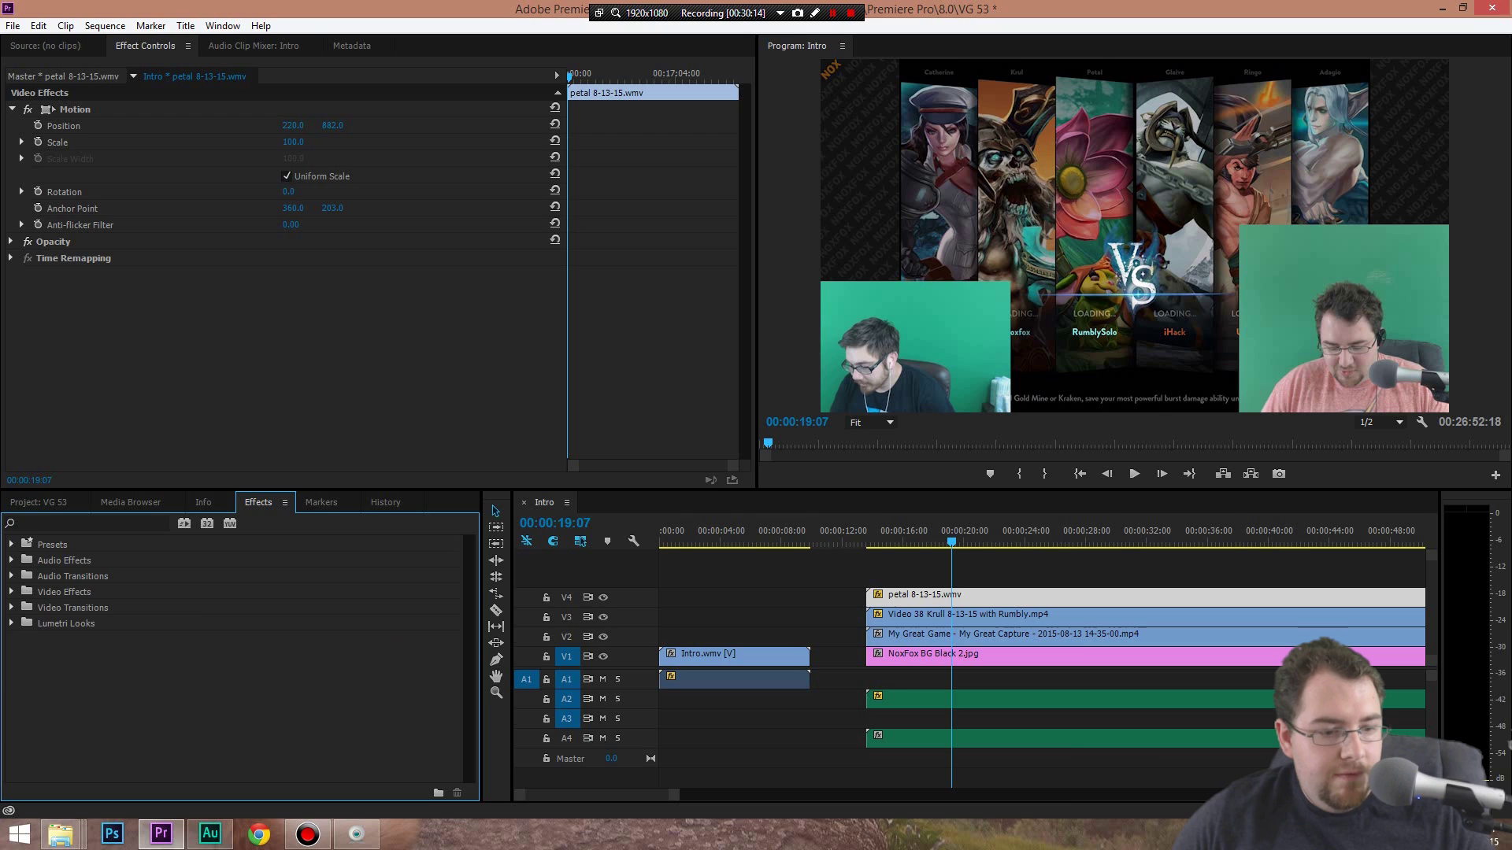
click(11, 591)
scroll(236, 660, down, 2)
scroll(236, 660, down, 3)
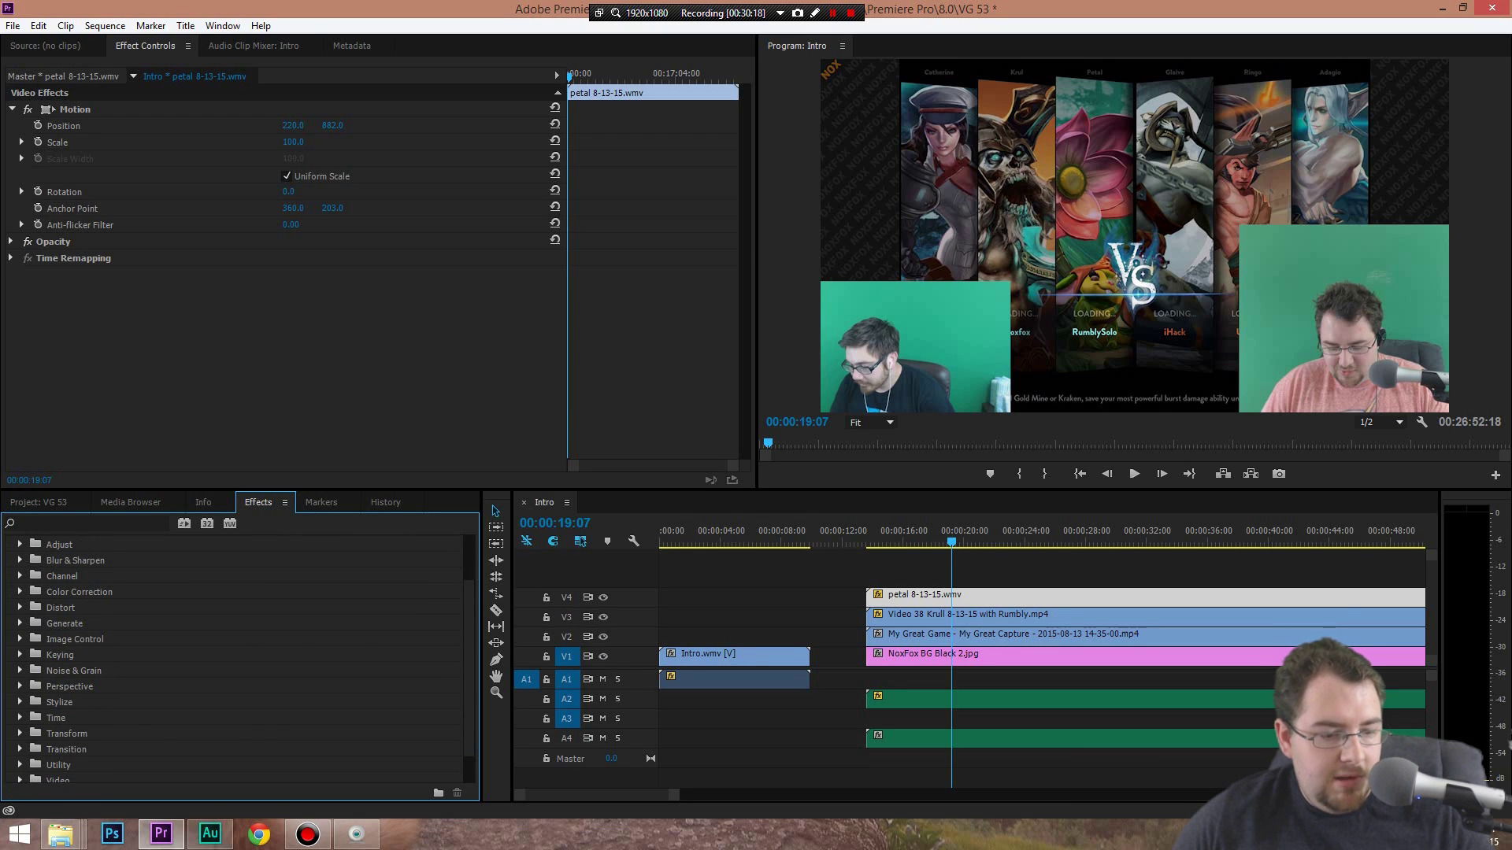
click(21, 654)
scroll(236, 662, down, 6)
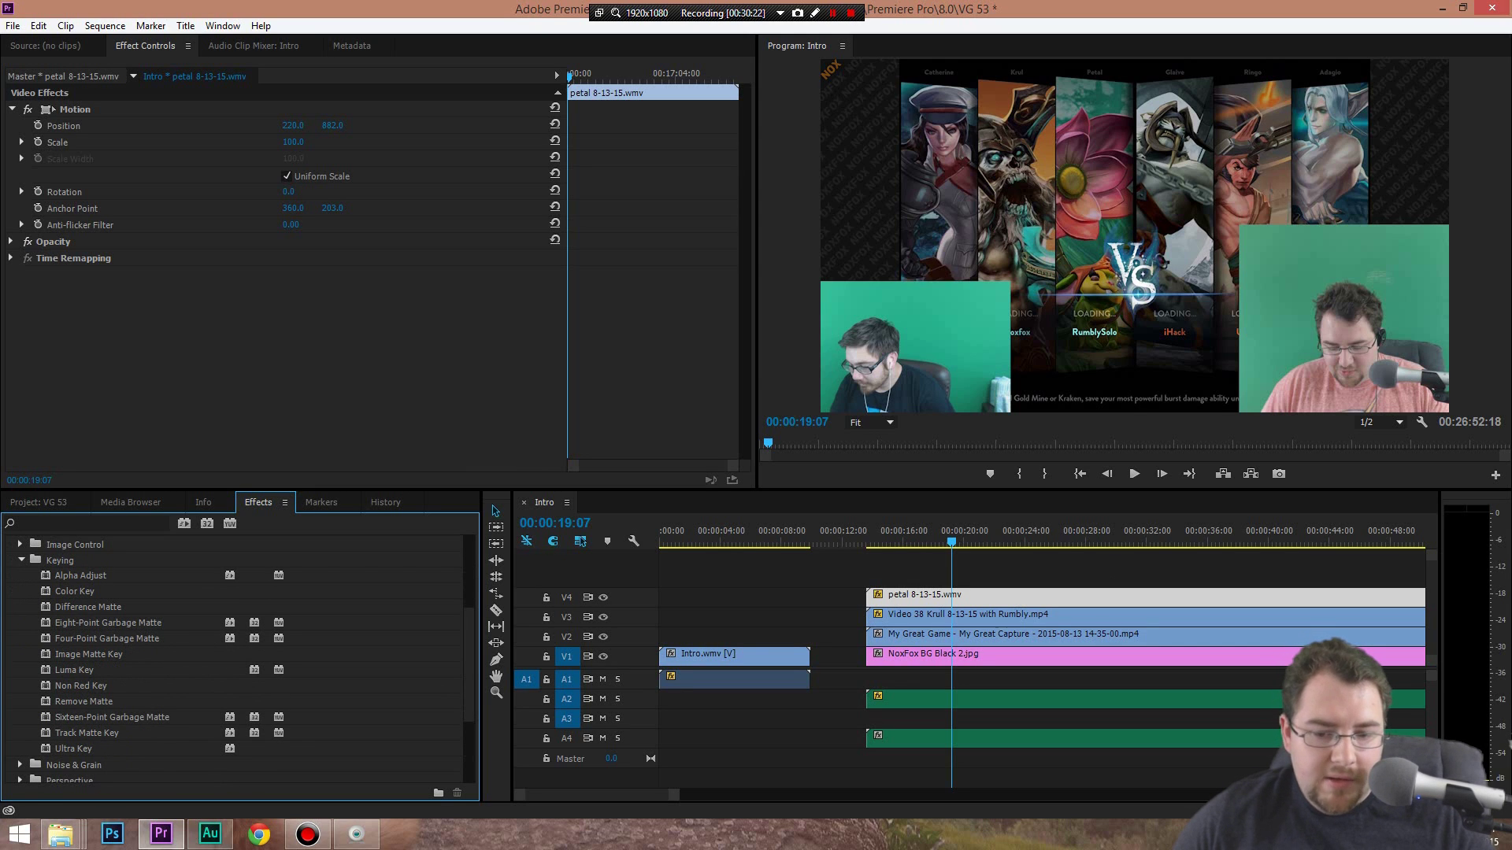
click(1002, 617)
click(1001, 597)
drag(73, 749, 911, 598)
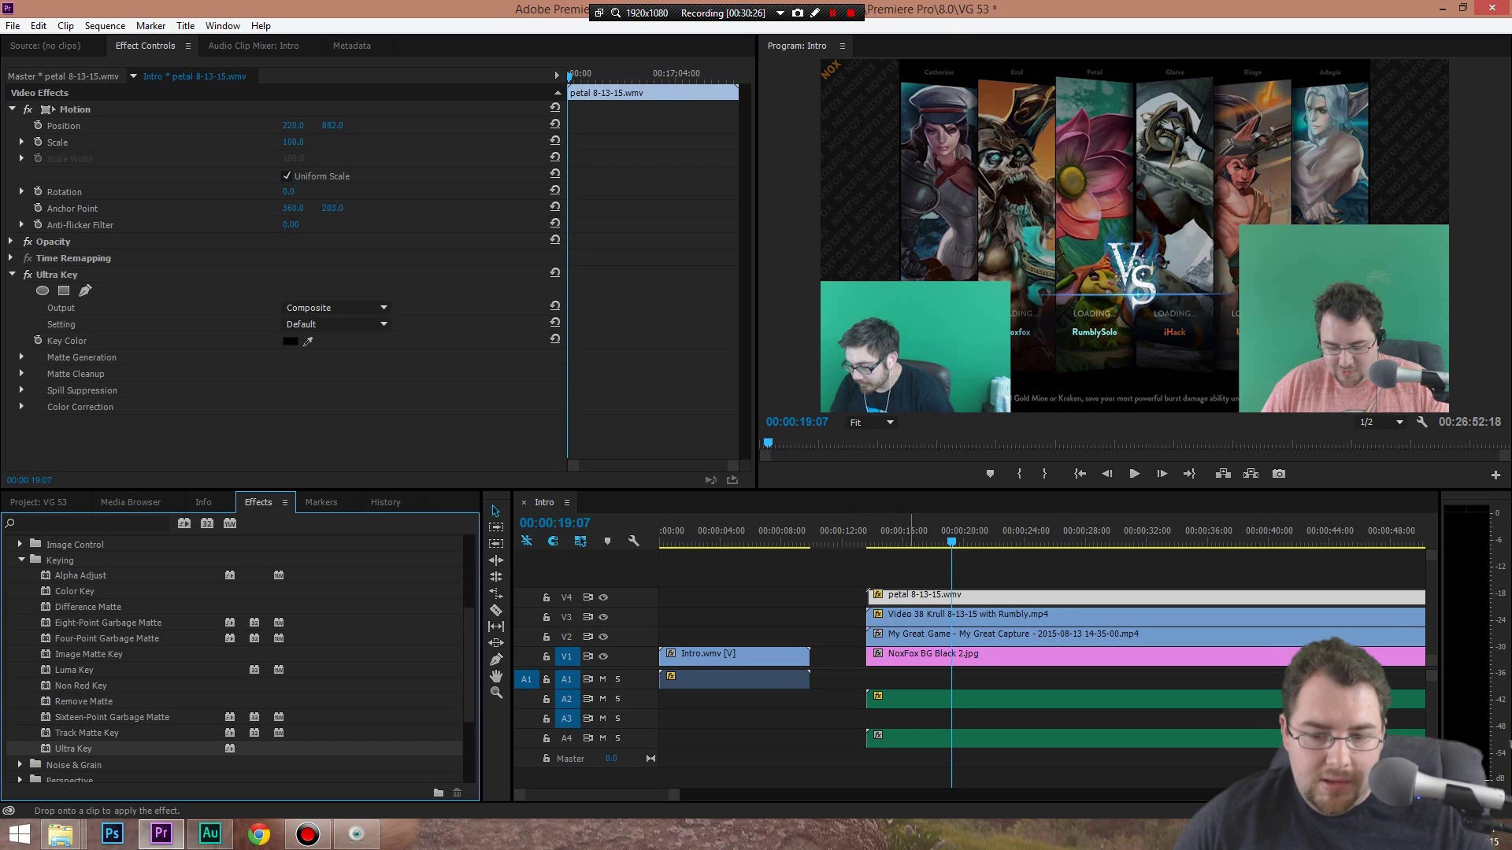
drag(73, 749, 911, 617)
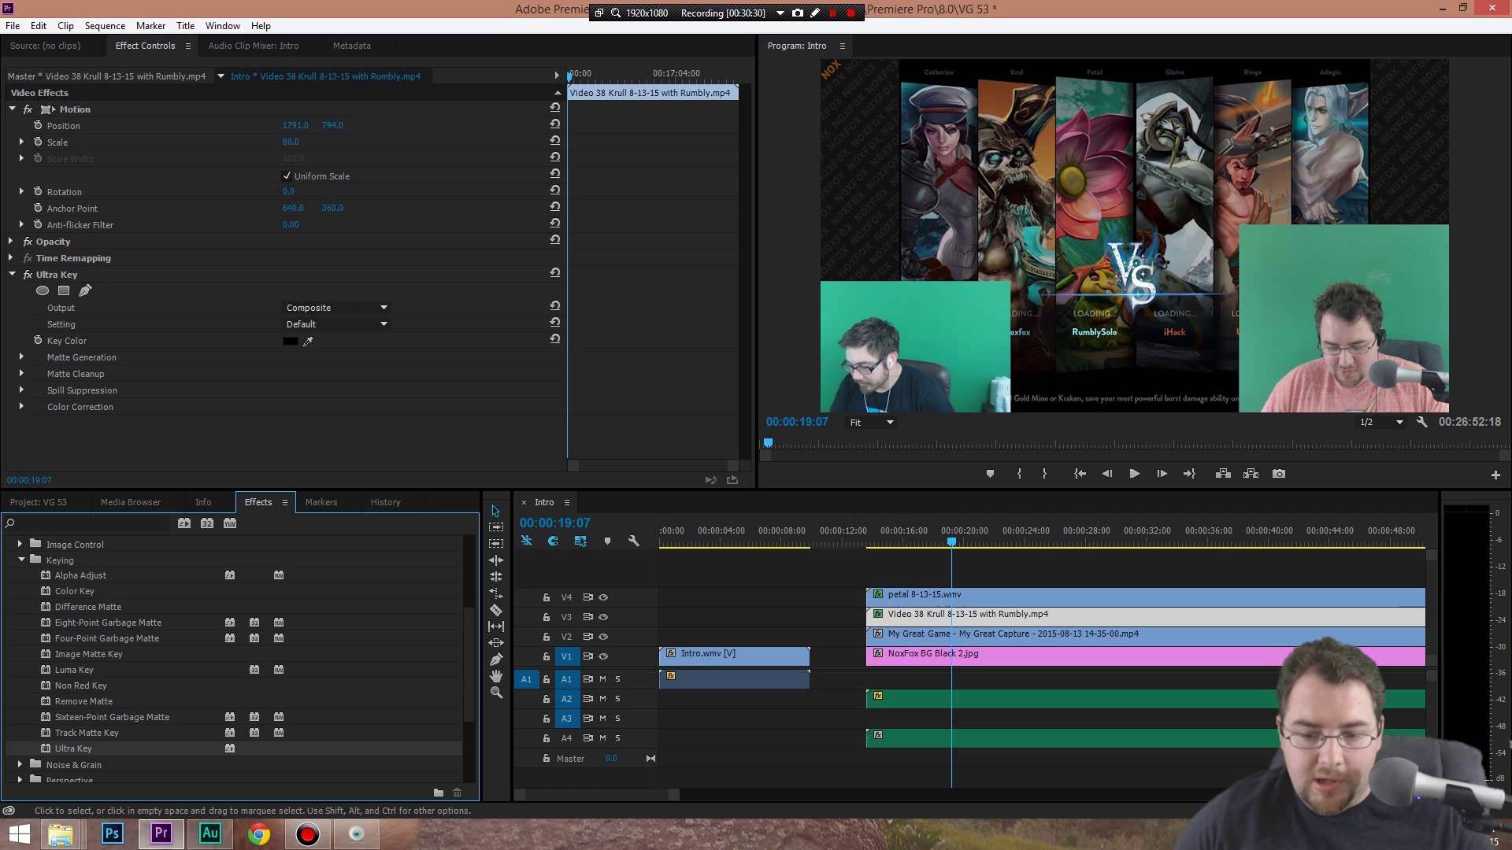
Key out the green backdrop of the petal 8-13-15.wmv clip by sampling its green as the key color, and use the Aggressive setting
click(930, 597)
click(929, 617)
click(925, 597)
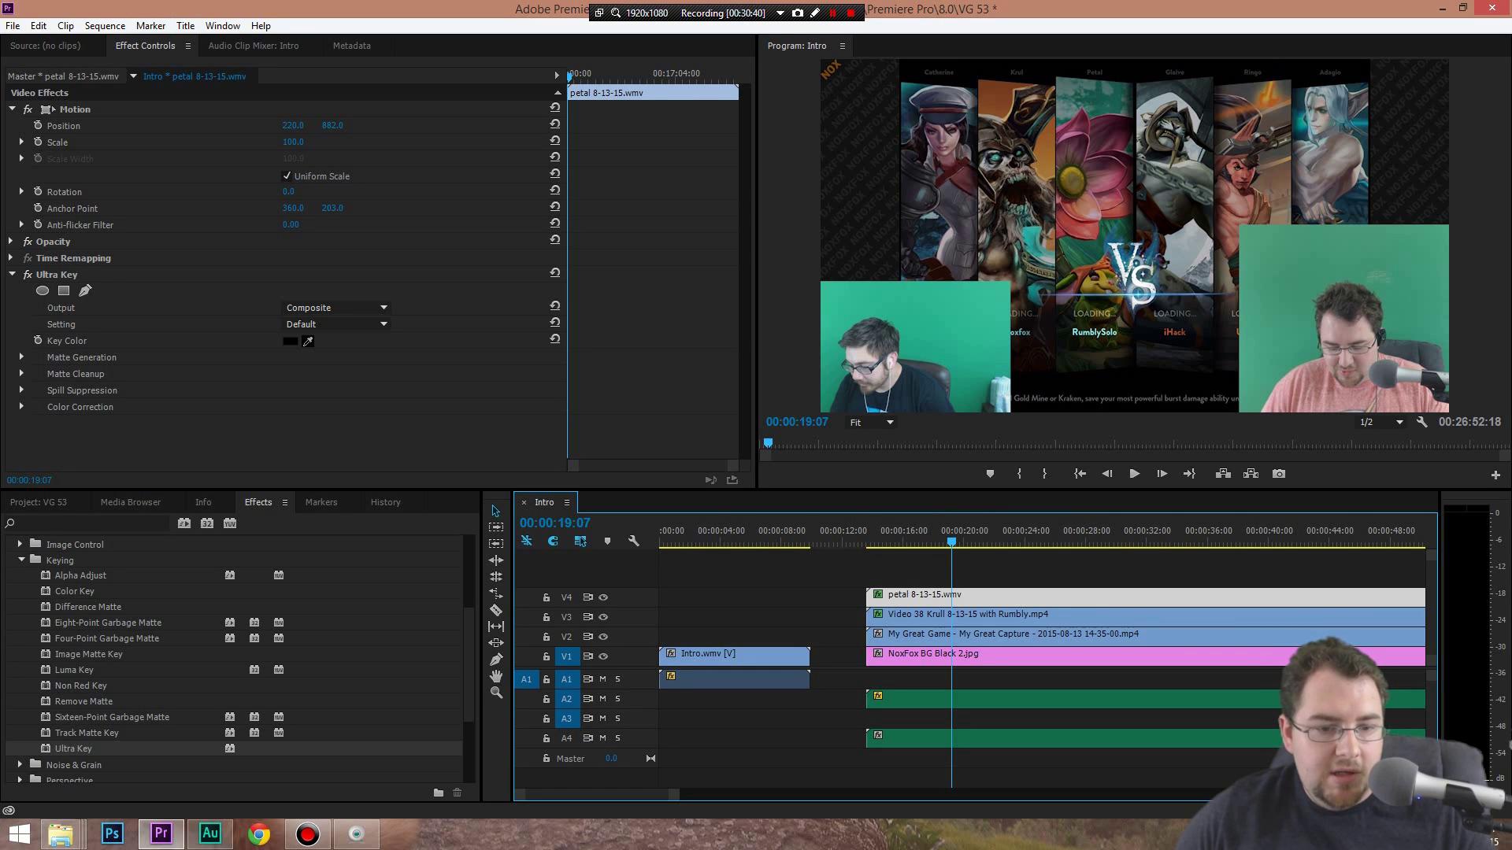
click(308, 341)
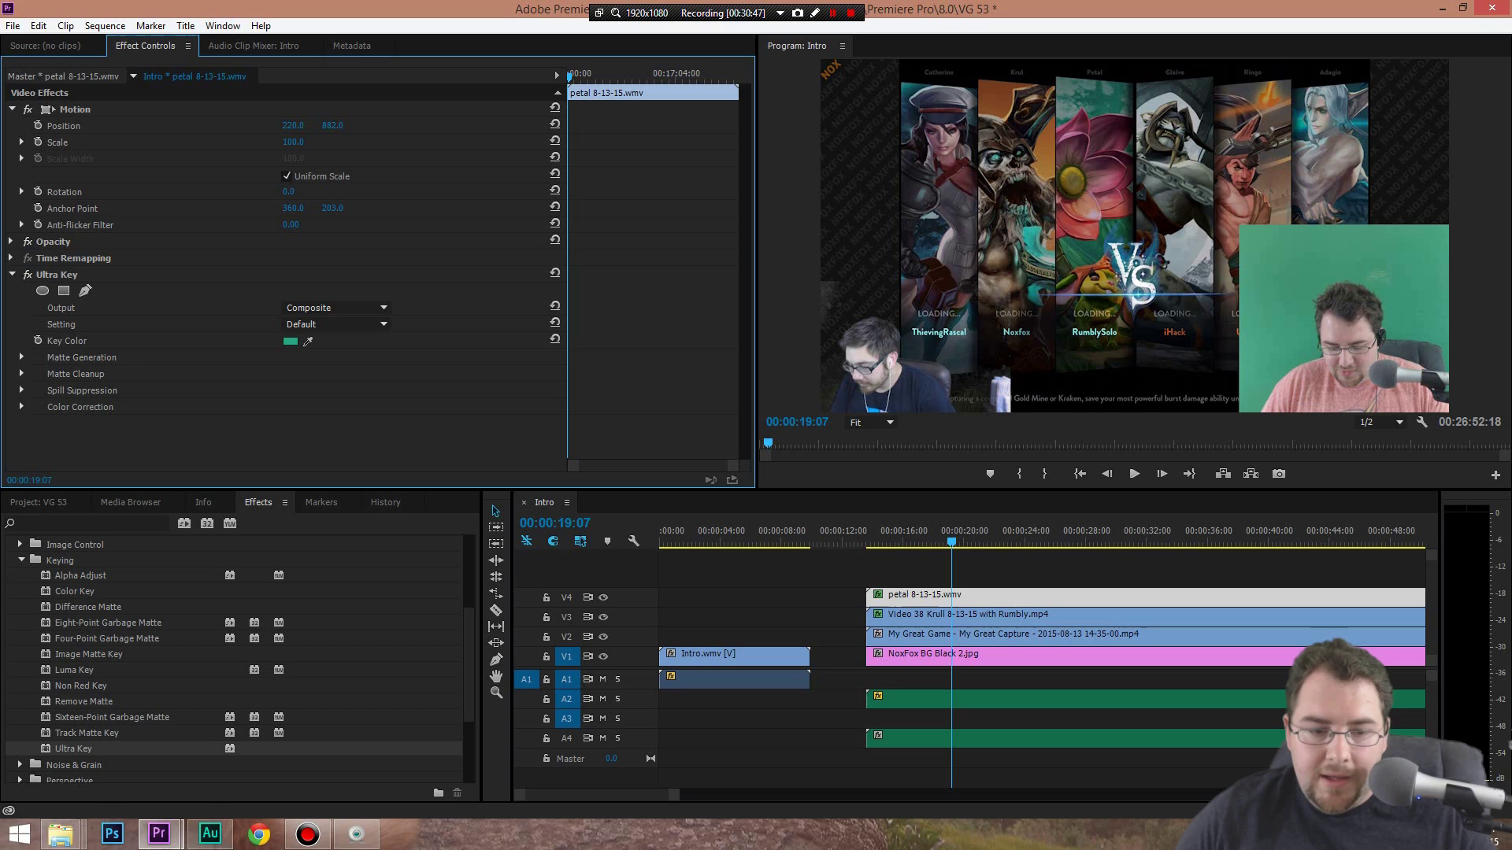
click(335, 323)
click(331, 376)
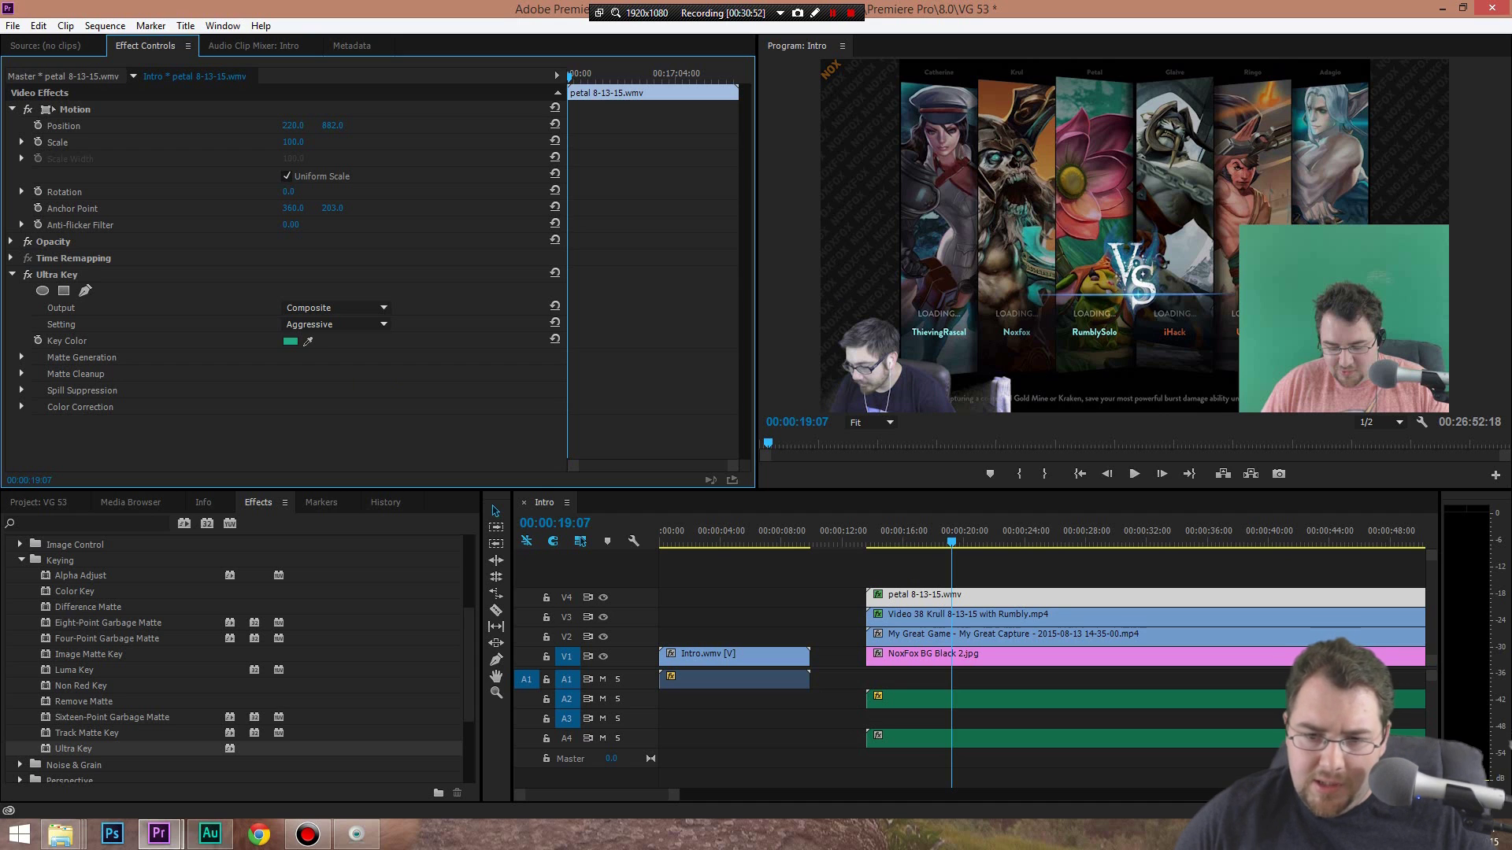
mouse_move(951, 542)
mouse_down()
mouse_move(979, 542)
mouse_move(942, 542)
mouse_up()
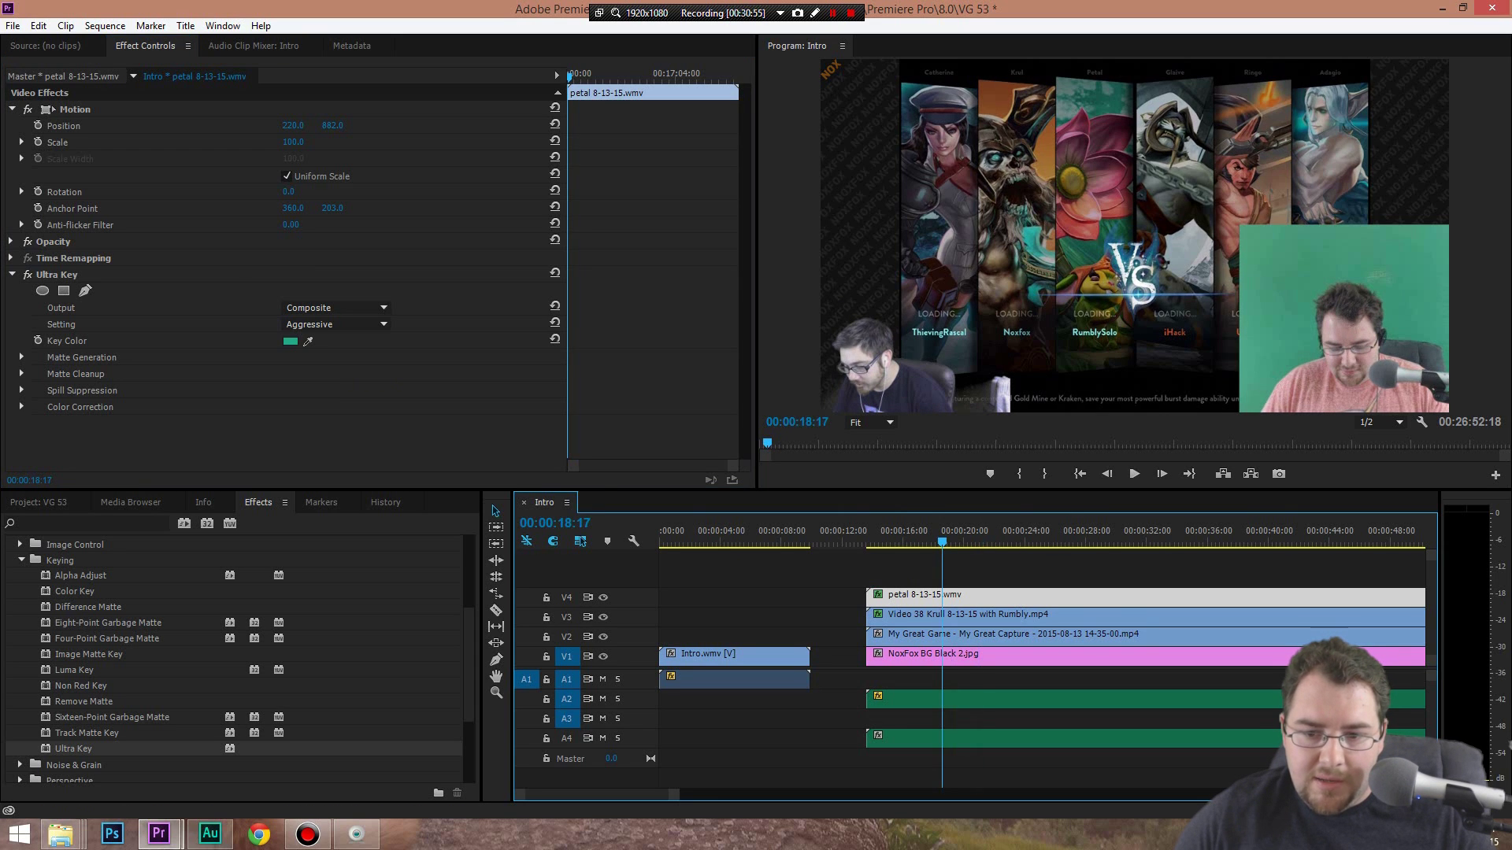
Move the petal 8-13-15.wmv webcam clip on V4 horizontally towards the other webcam overlay, to position 1216, 882
click(308, 341)
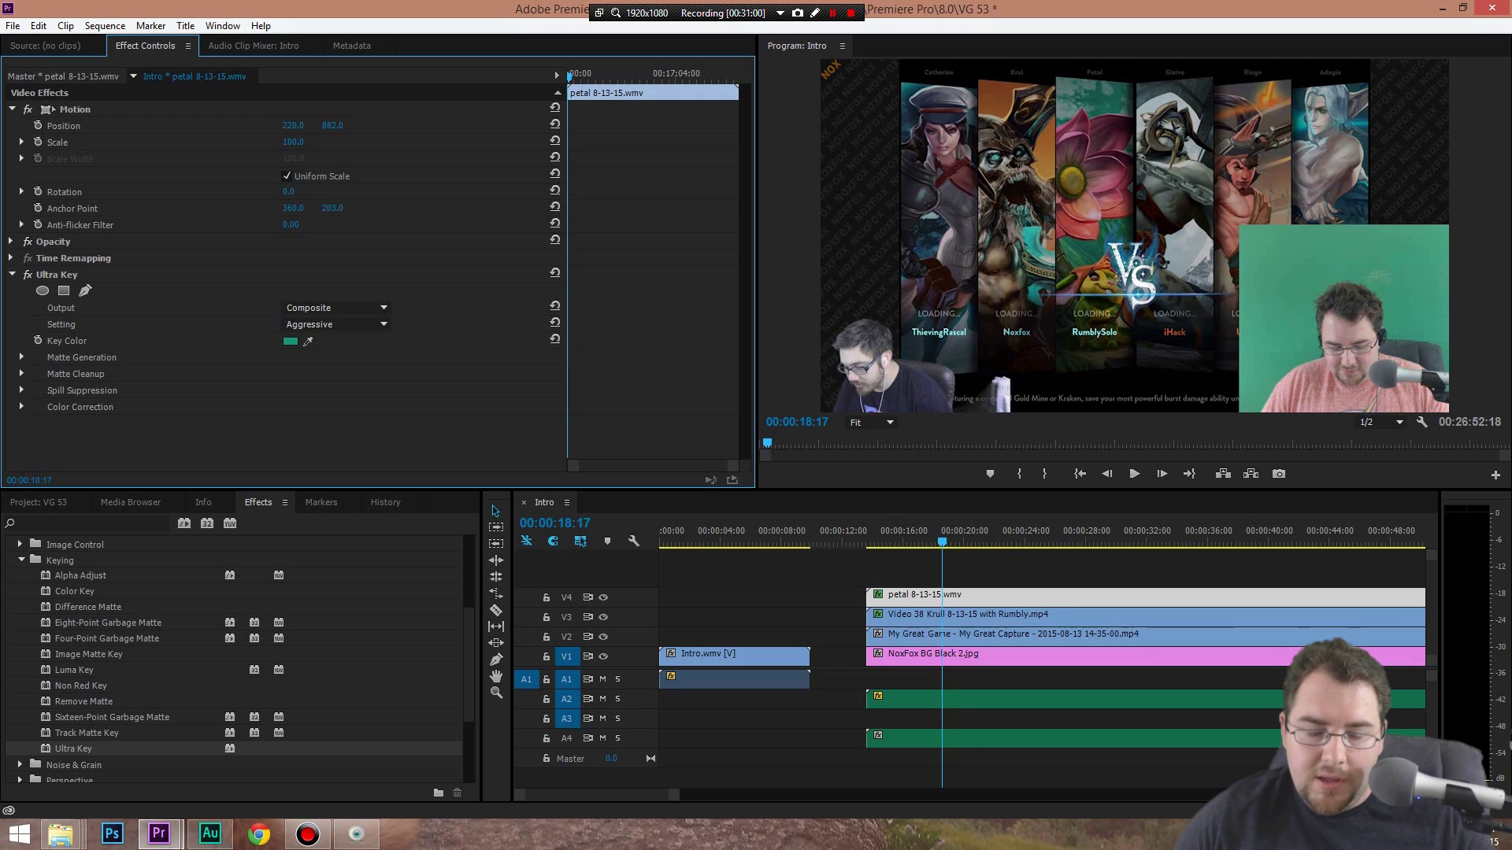
click(308, 341)
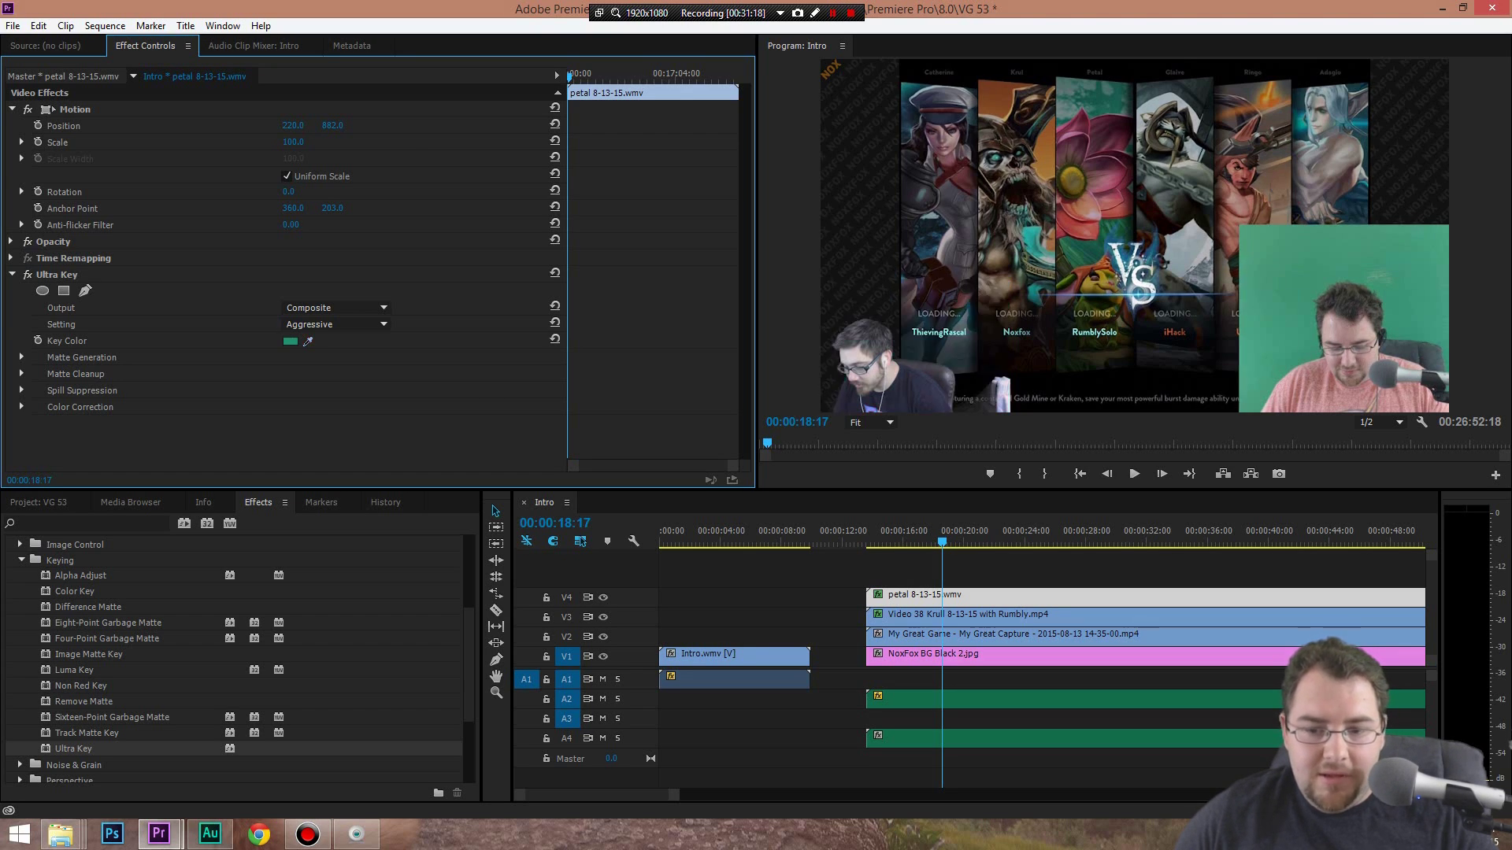
drag(293, 126, 378, 125)
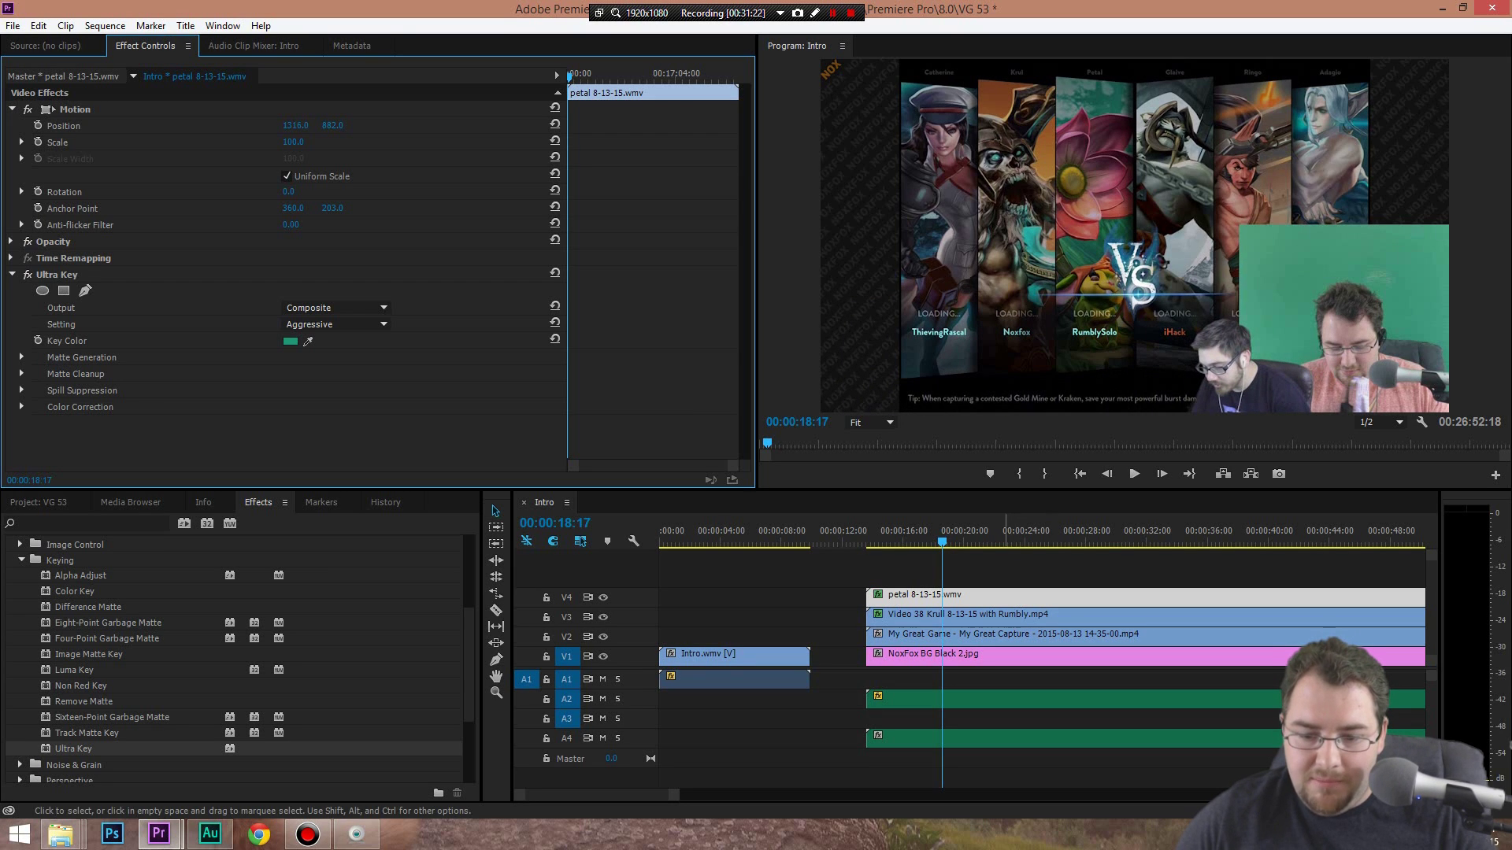
Move the Video 38 webcam clip from V3 up to V5 so it is layered above the petal 8-13-15.wmv clip
click(999, 616)
double_click(999, 616)
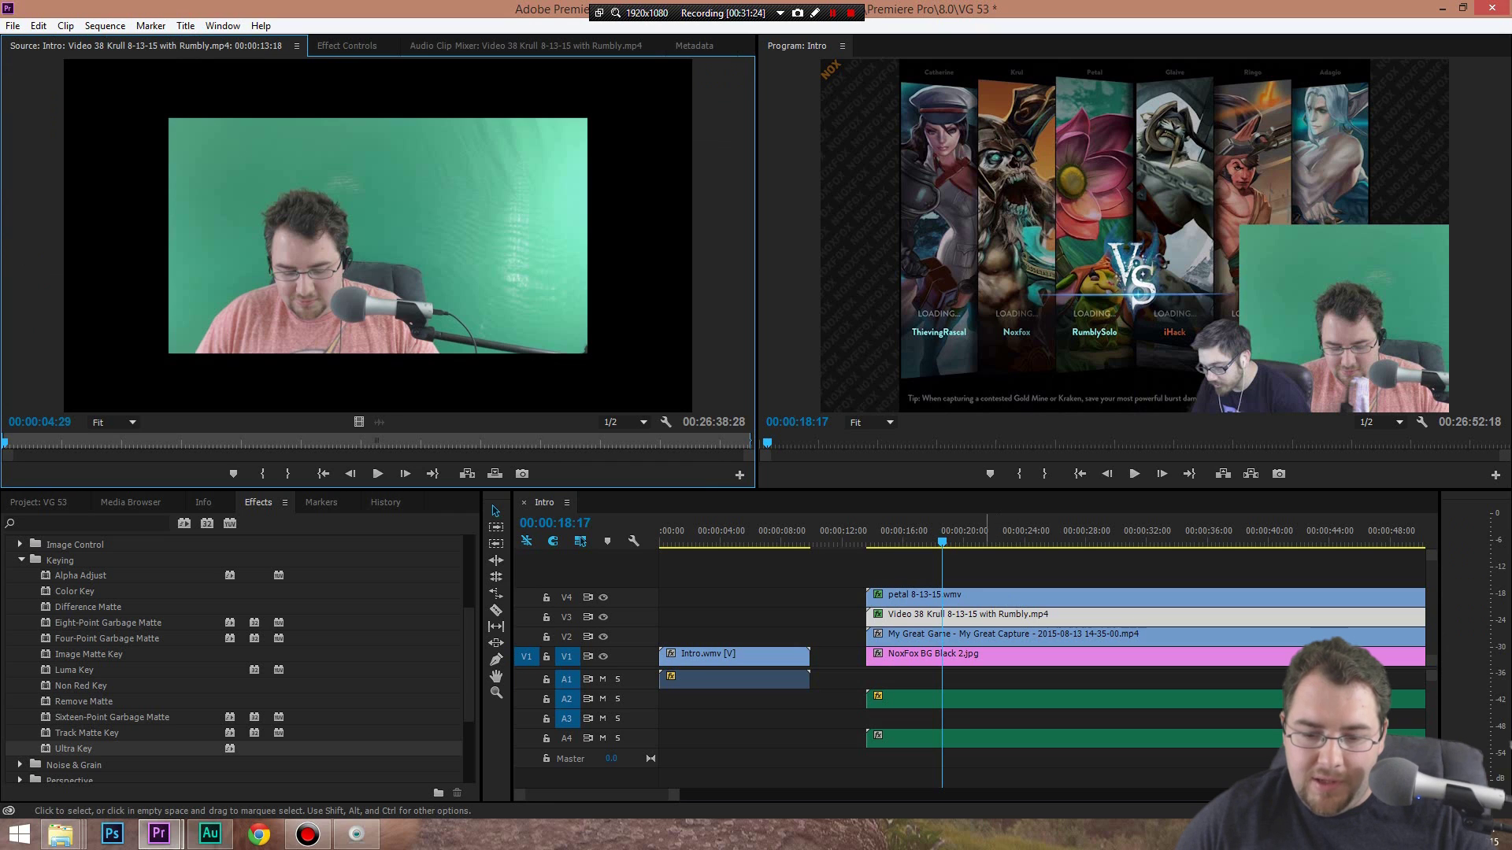
drag(999, 616, 1000, 575)
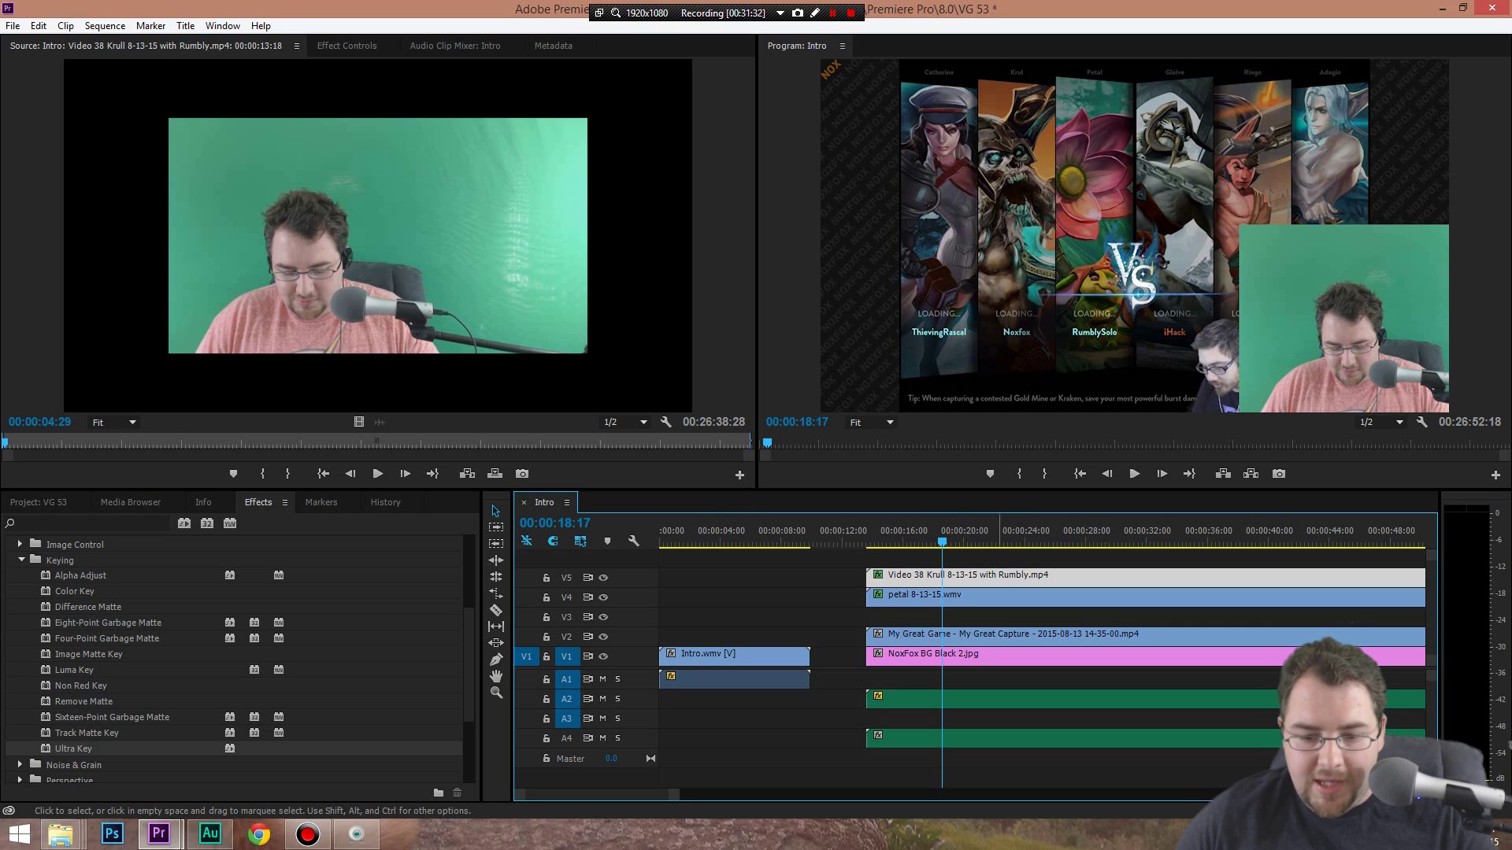
click(964, 596)
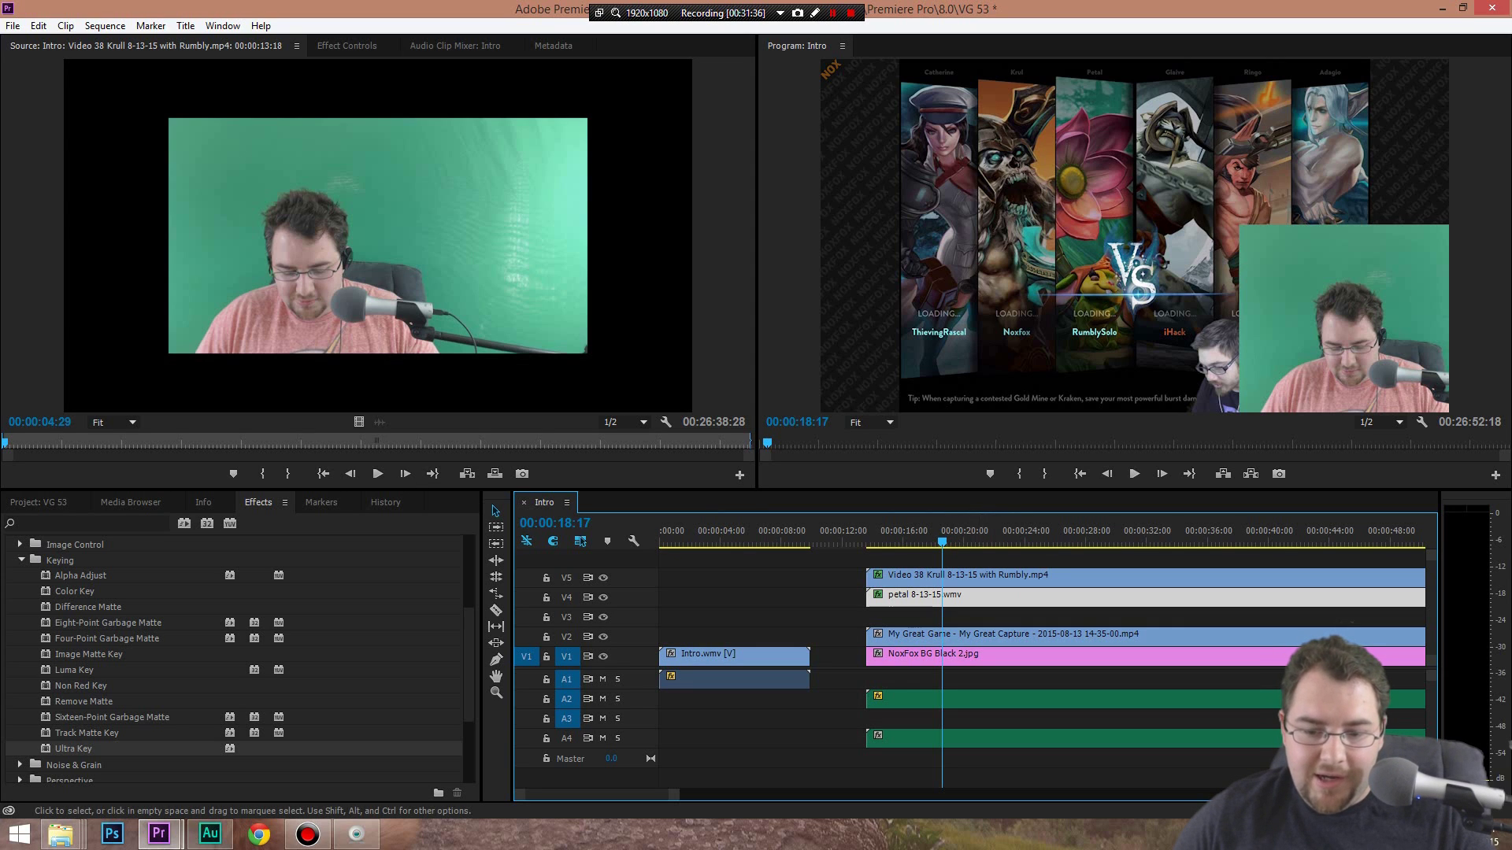
Key out the Video 38 clip's green backdrop with Ultra Key by sampling its green as the key color, and use the Aggressive setting
click(945, 576)
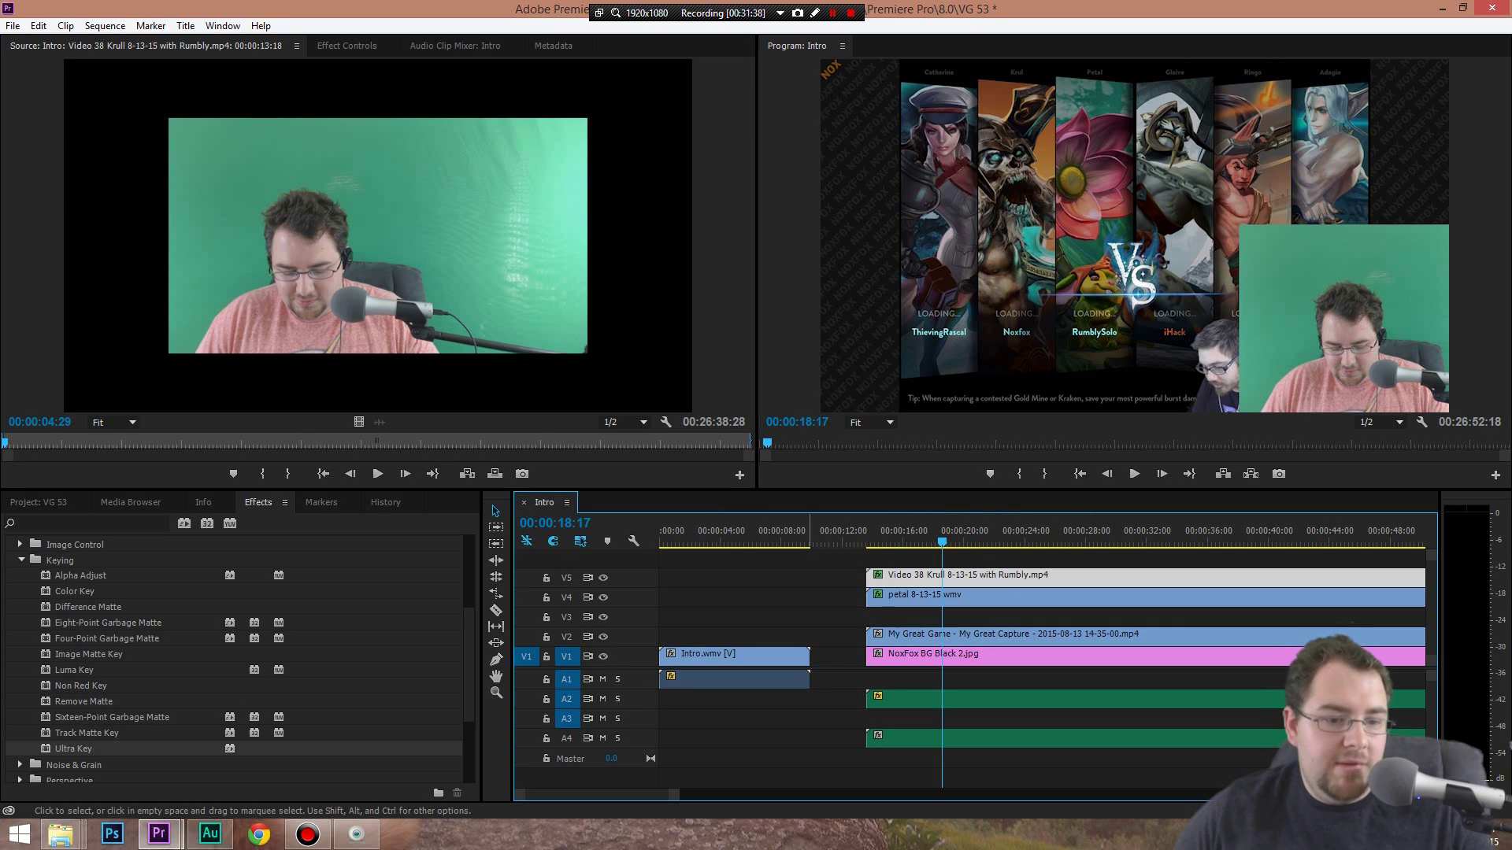
key(shift+5)
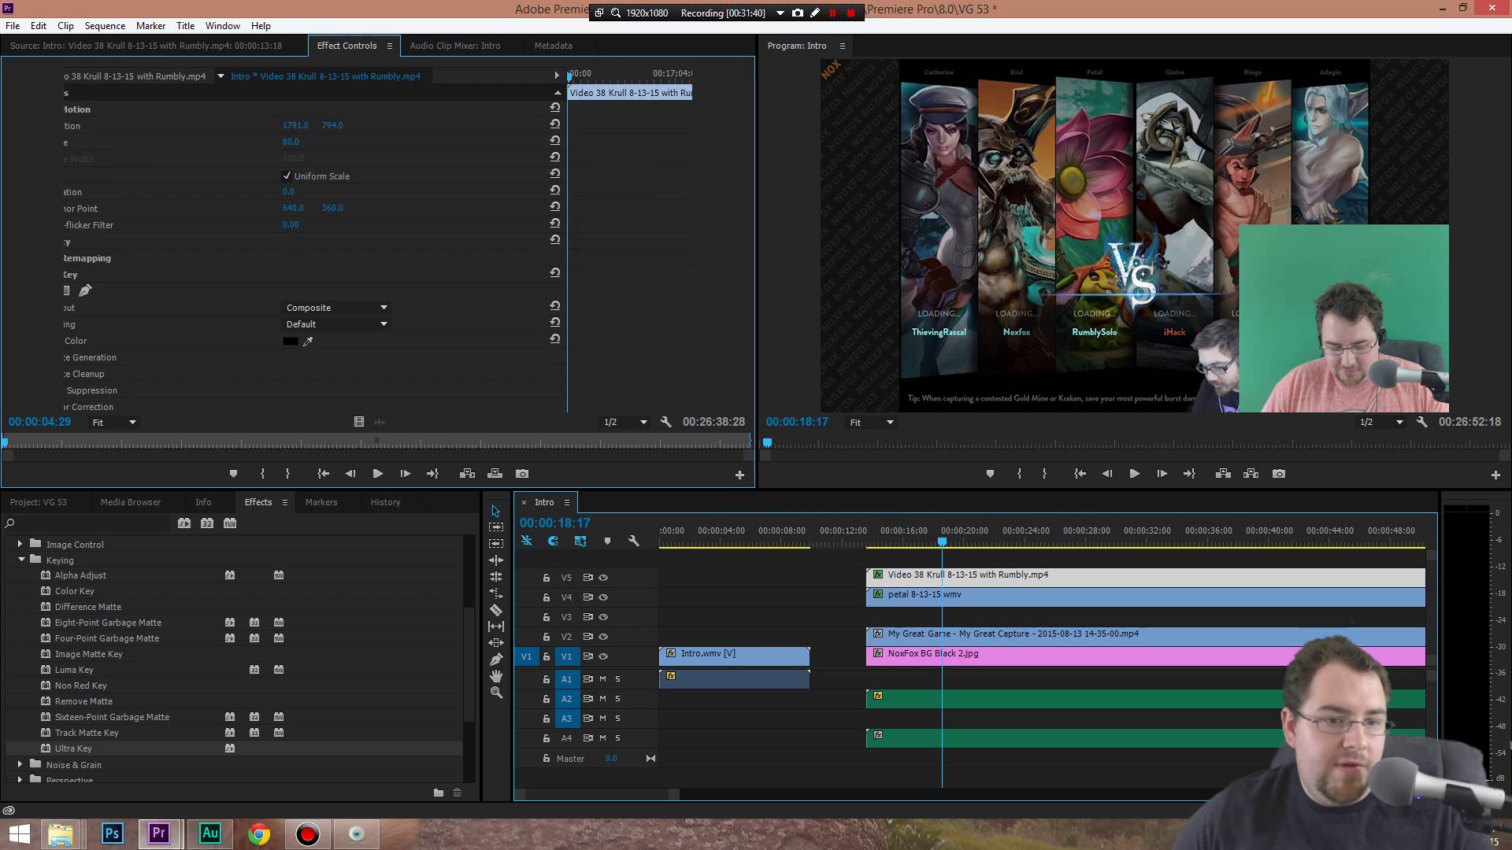
click(307, 342)
click(1292, 276)
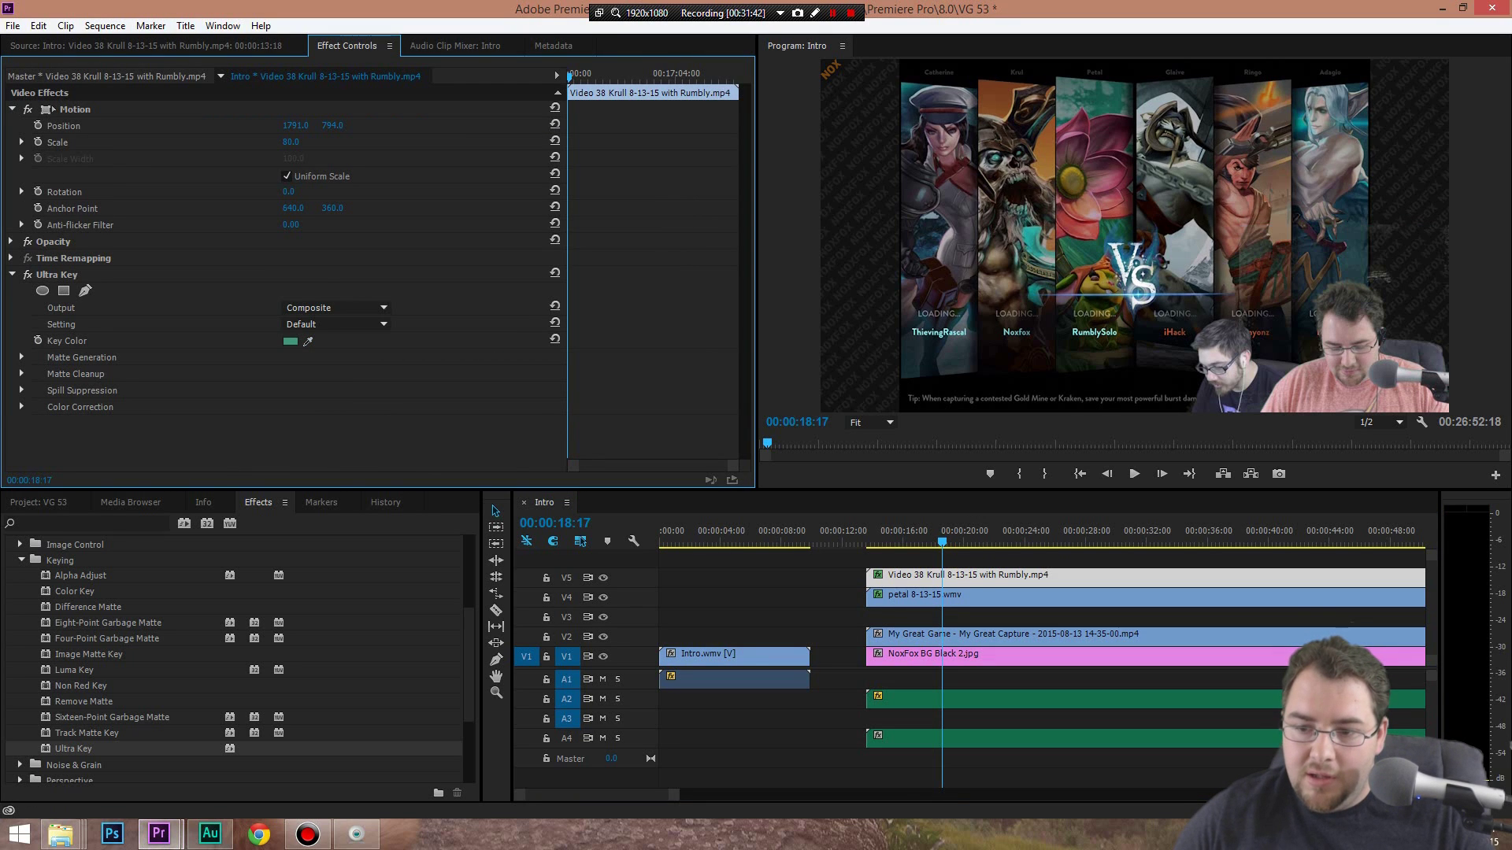
click(331, 324)
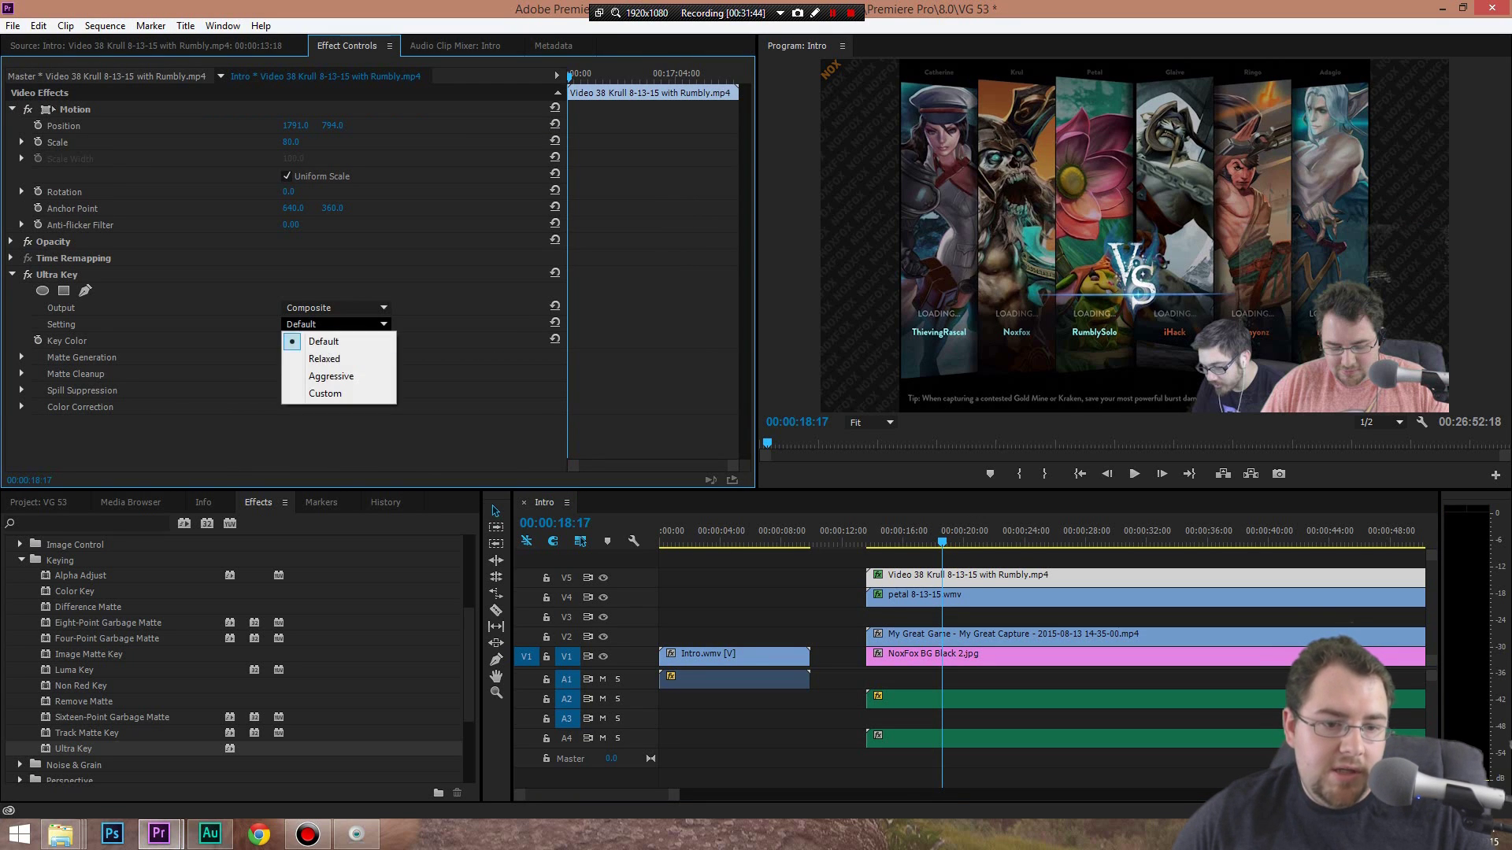
click(315, 376)
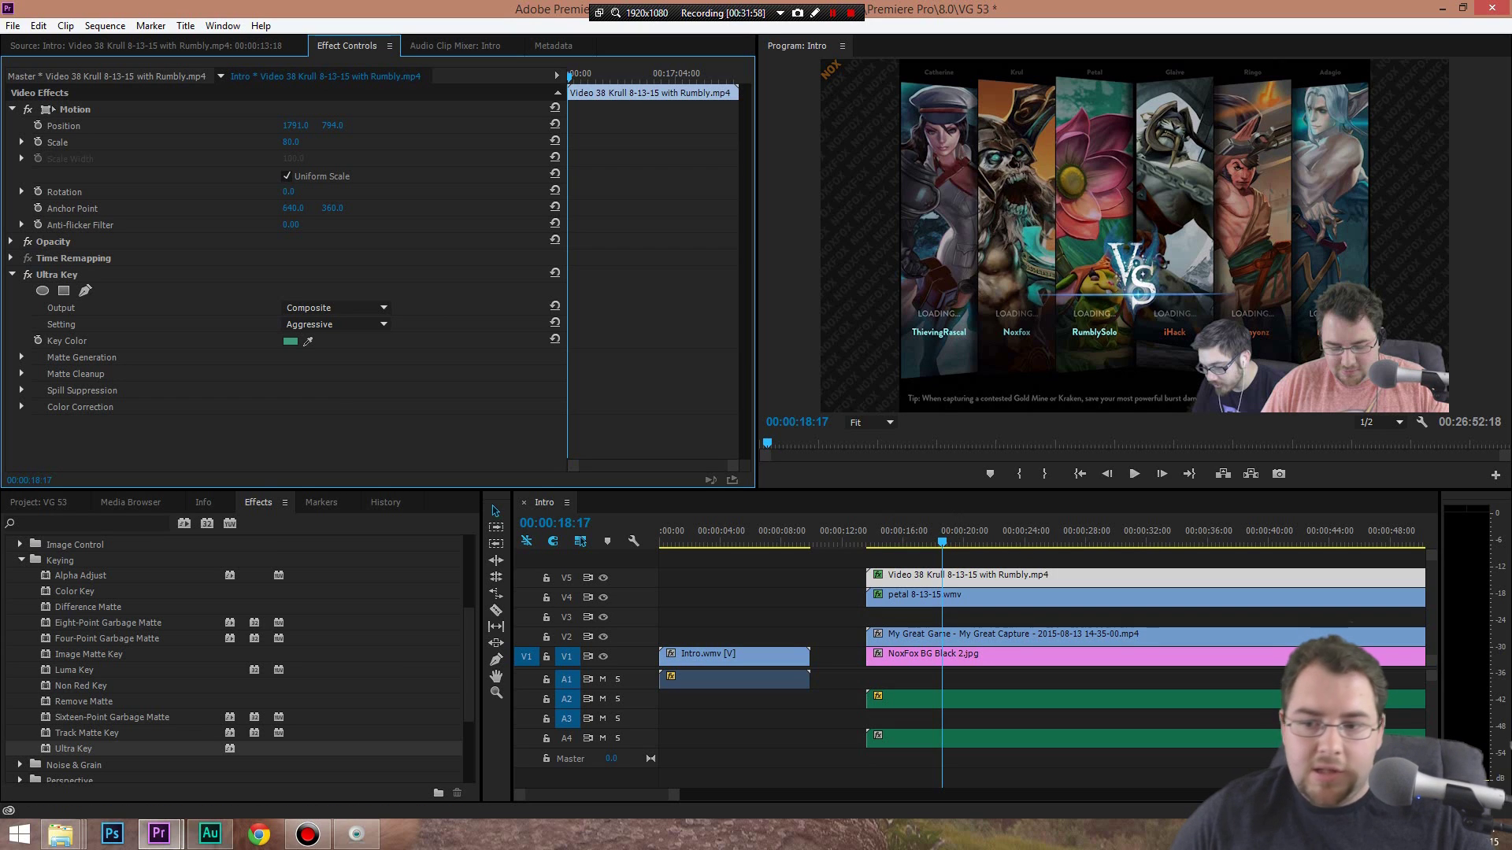
Place the two webcam overlays side by side, with the Video 38 clip at position 1871, 794 and the petal 8-13-15.wmv clip at 1405, 882
drag(295, 126, 391, 126)
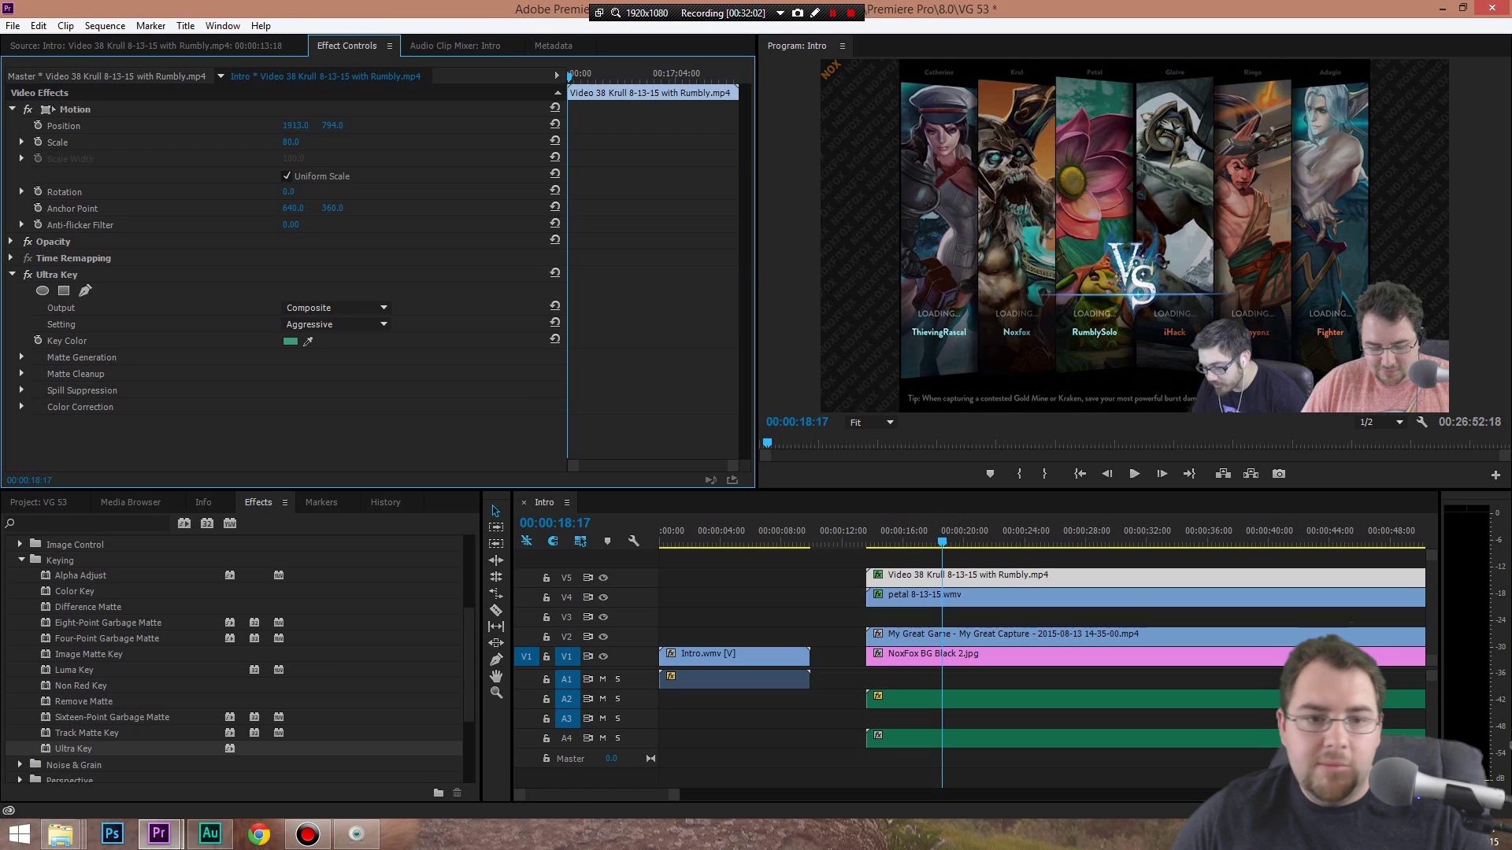
click(1013, 599)
drag(295, 126, 369, 126)
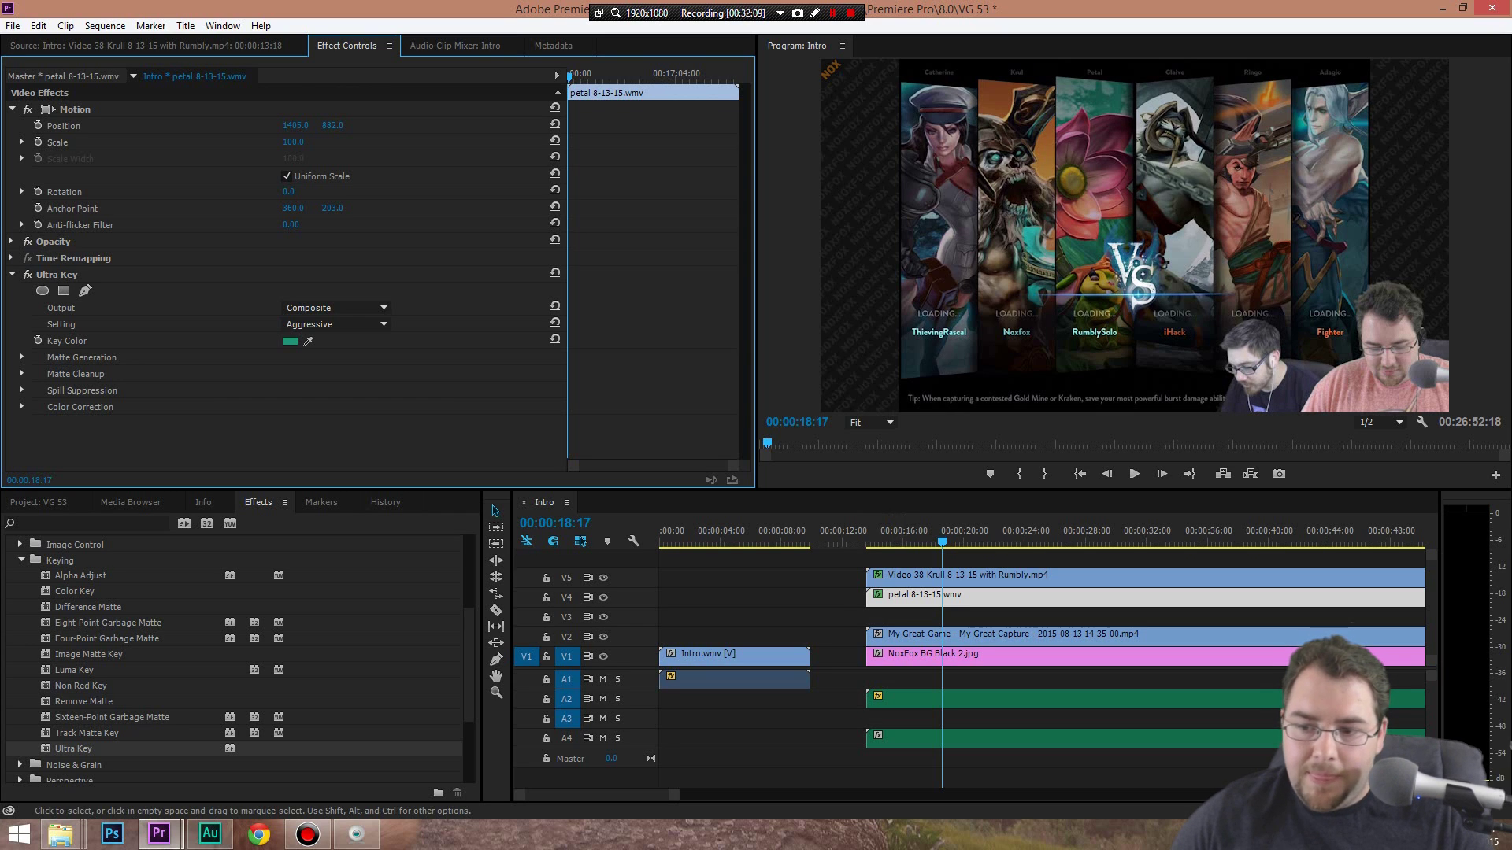
click(905, 578)
drag(295, 126, 262, 126)
Play the sequence to about 00:00:29:23 and resample the Video 38 clip's green backdrop as its Ultra Key key color
key(space)
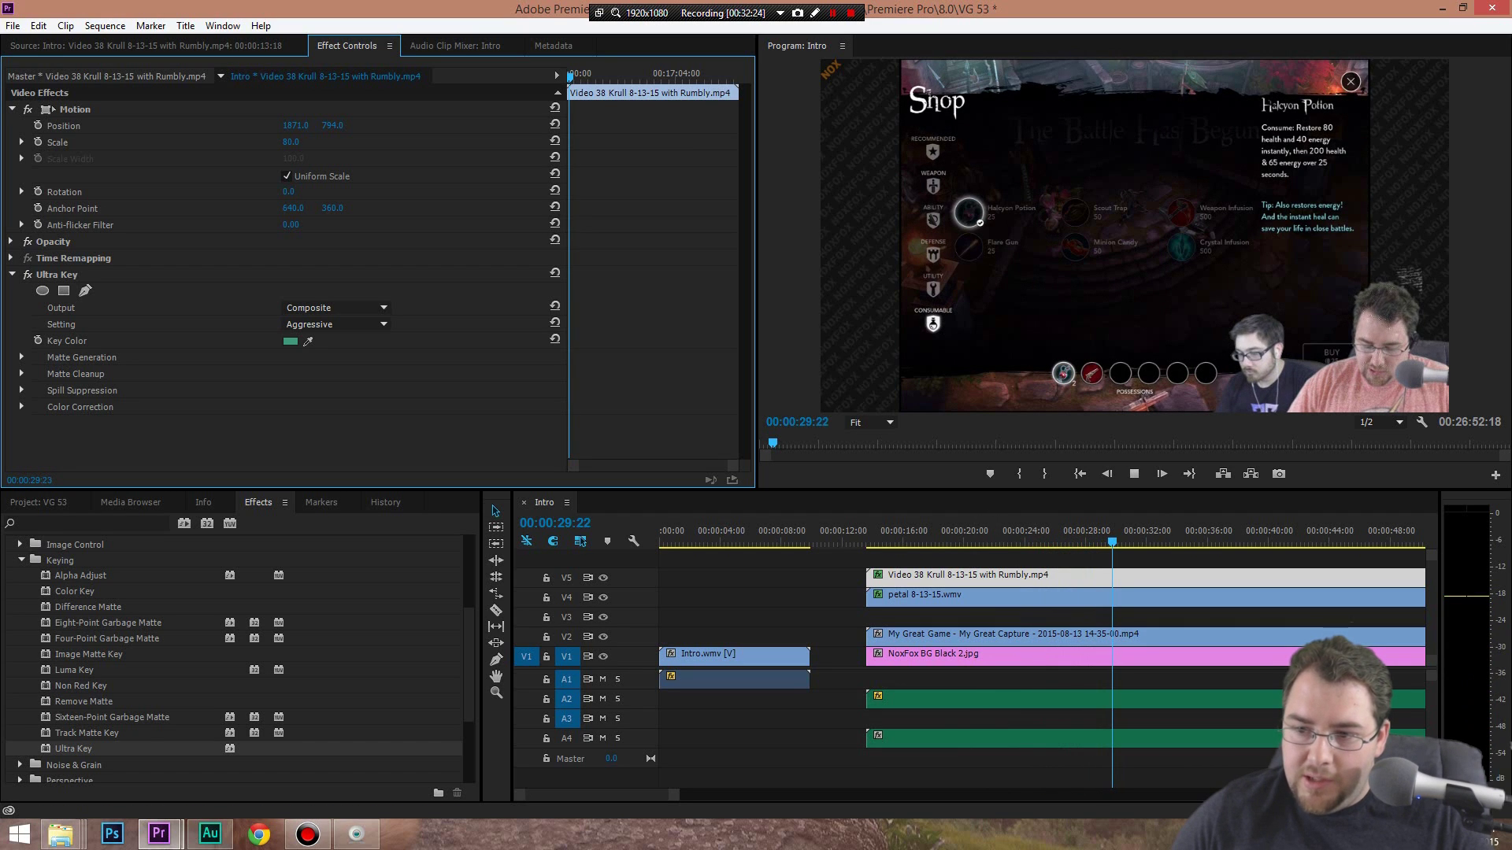
key(space)
click(953, 599)
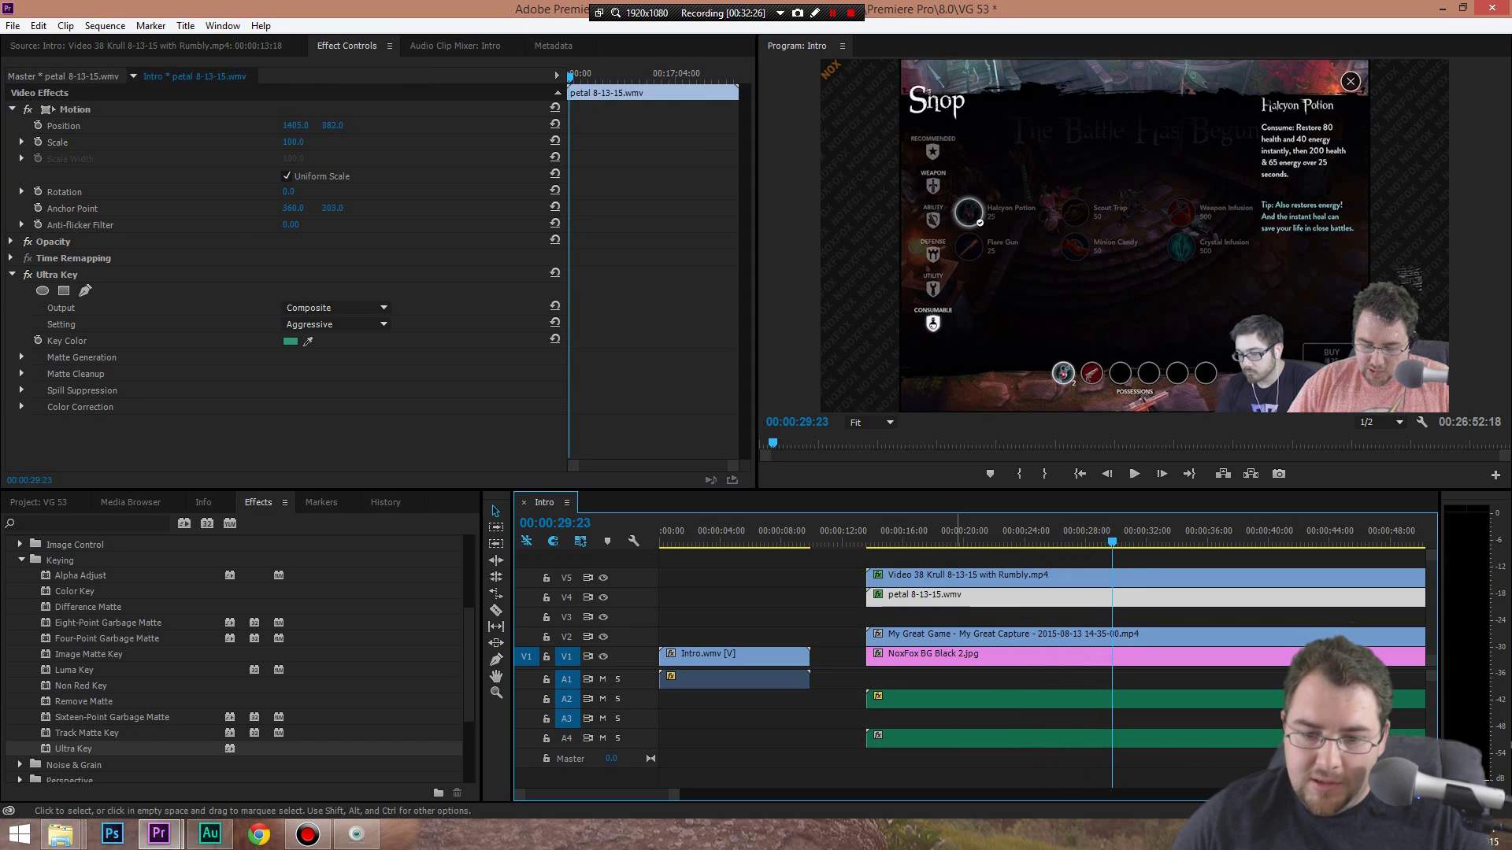
click(958, 579)
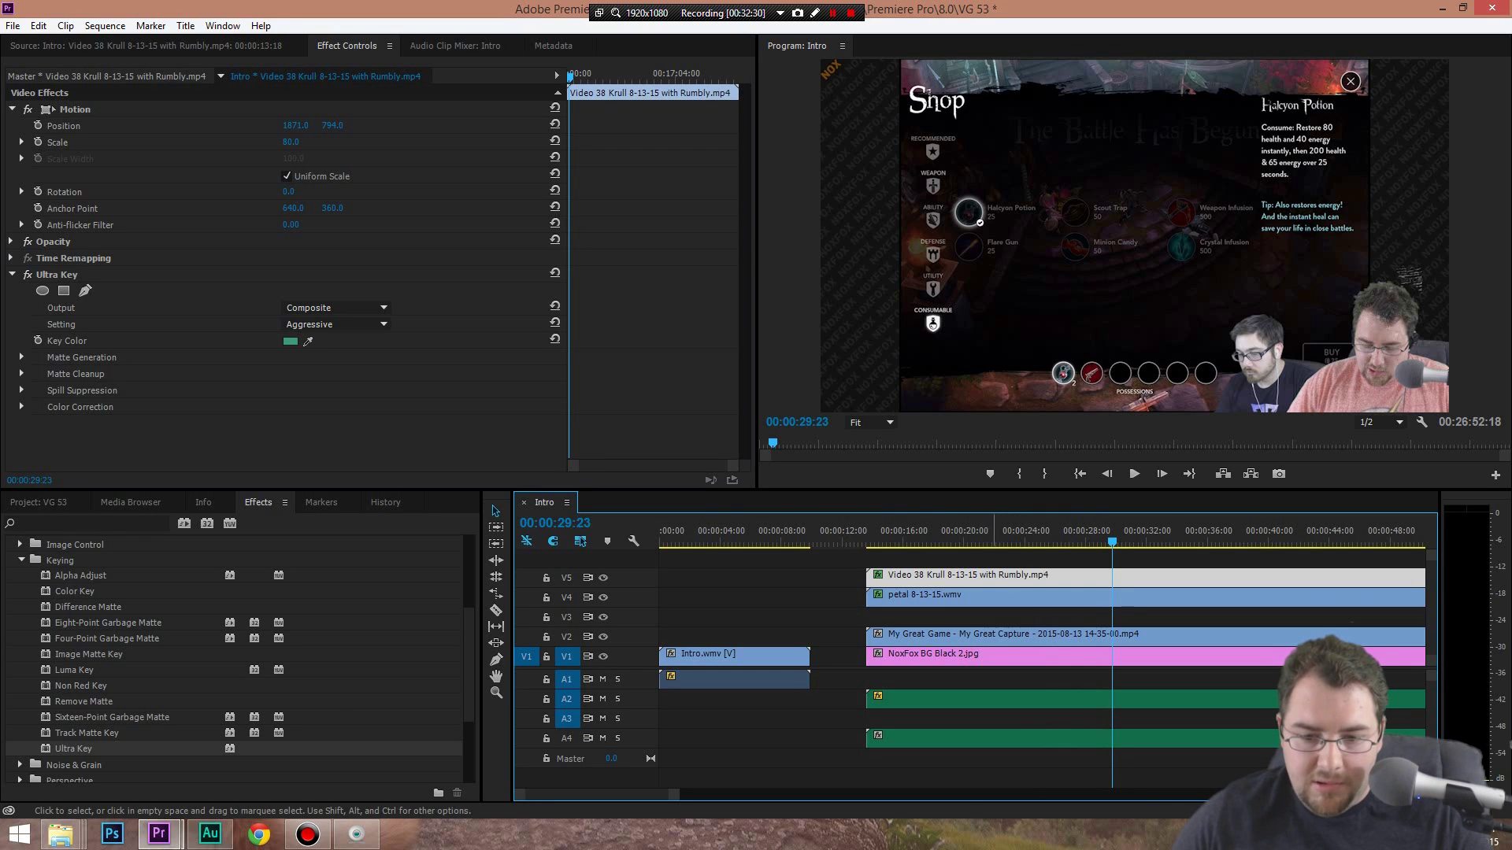
click(308, 341)
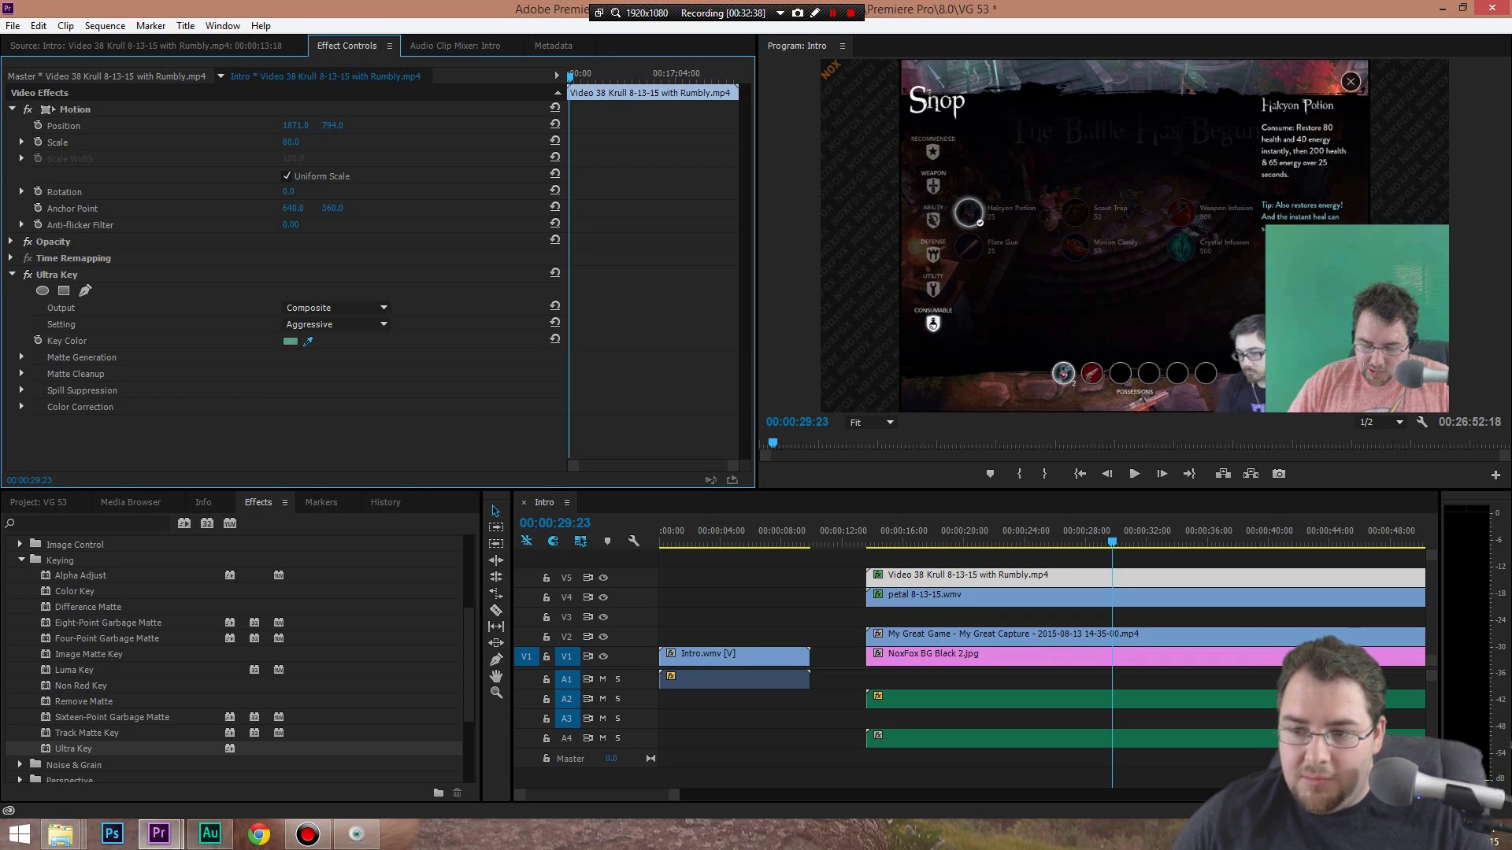
Play the sequence from 00:00:29:23 in short stretches to check the keying of both webcam overlays over the gameplay
key(space)
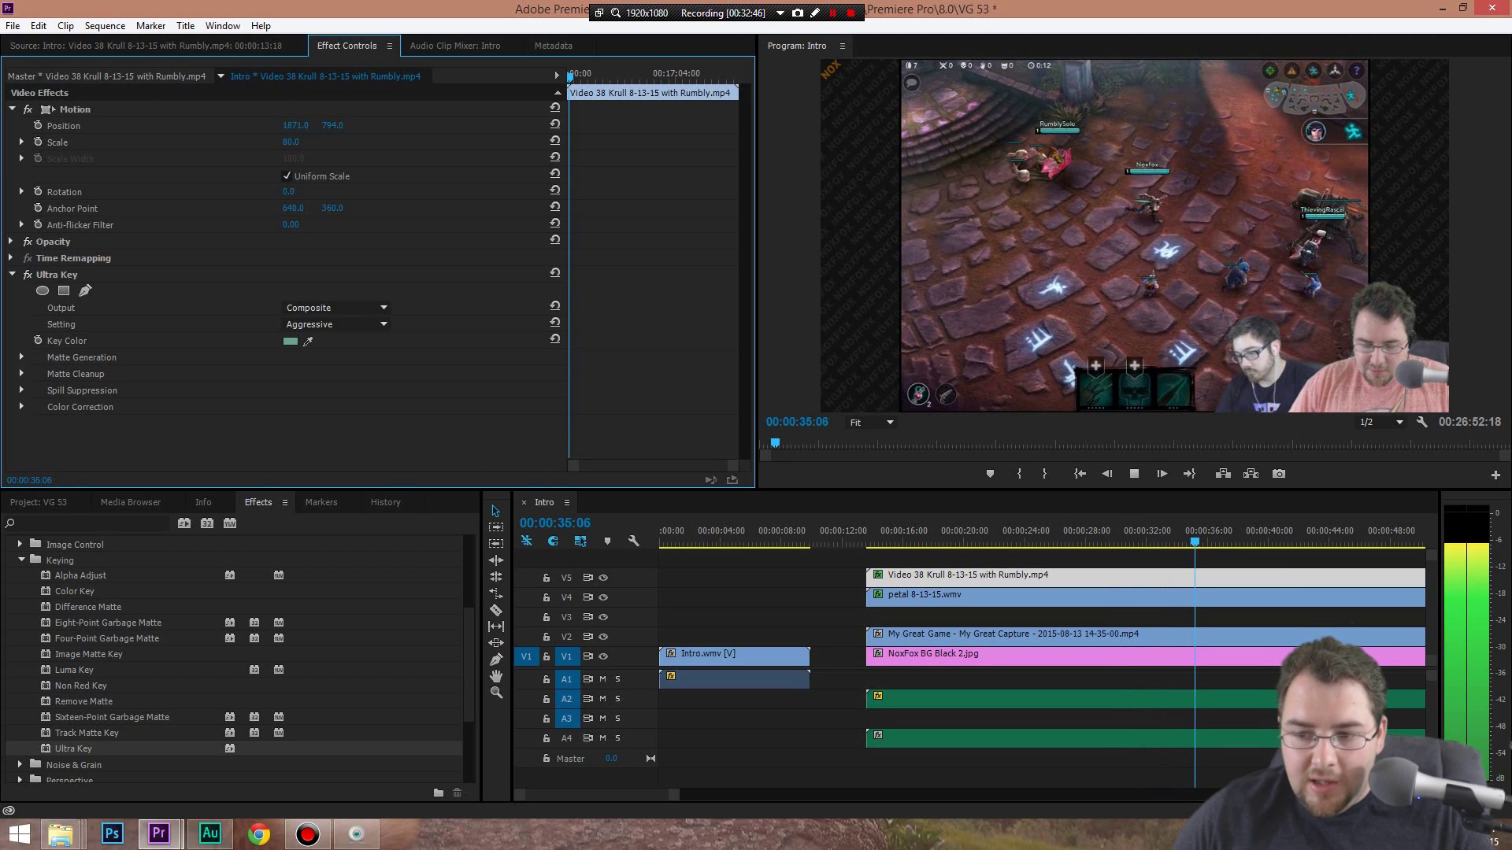
key(space)
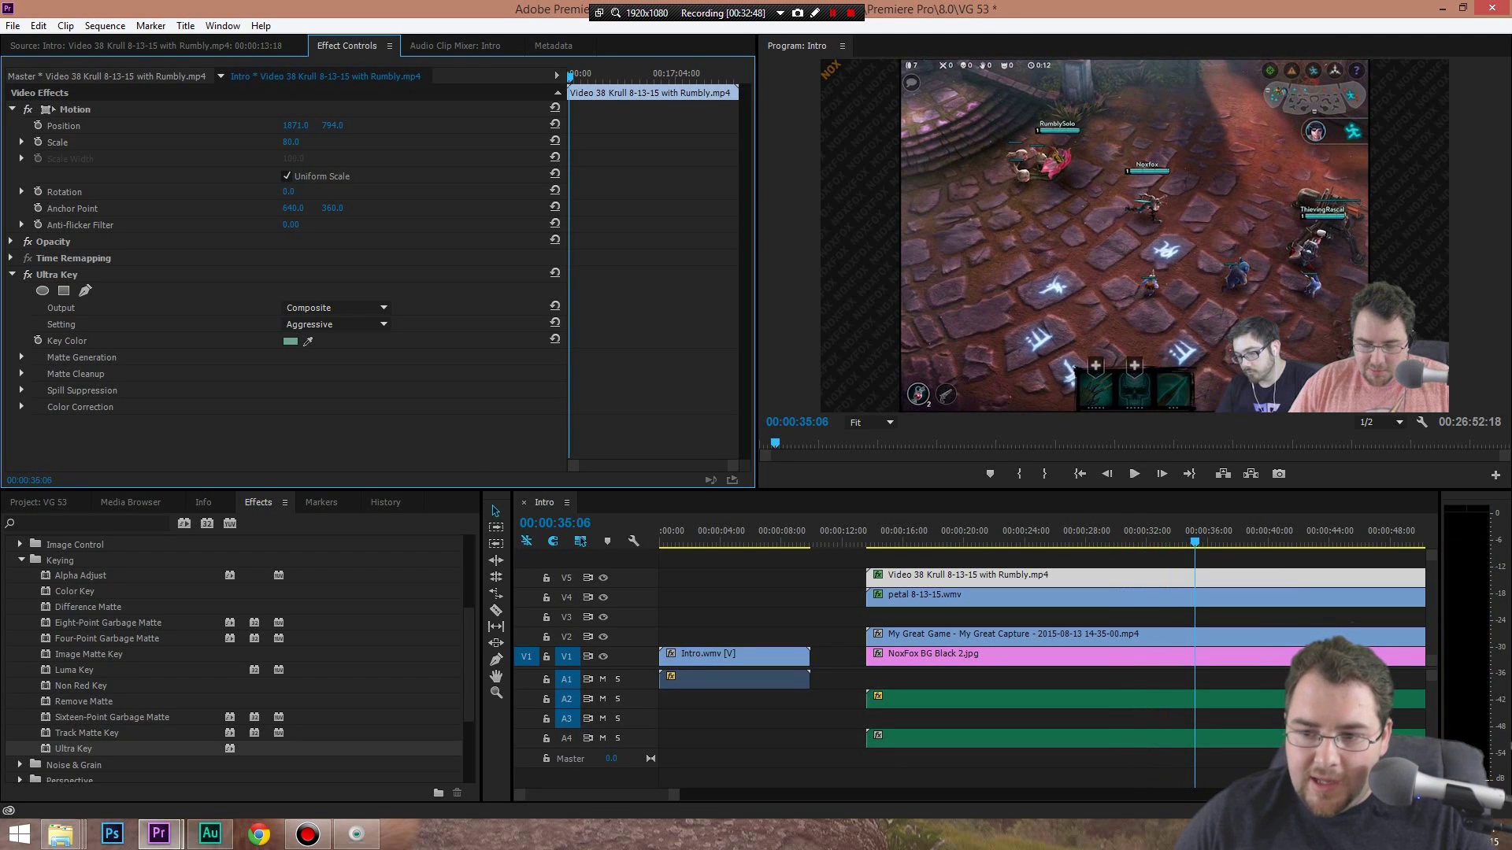
key(space)
key(space)
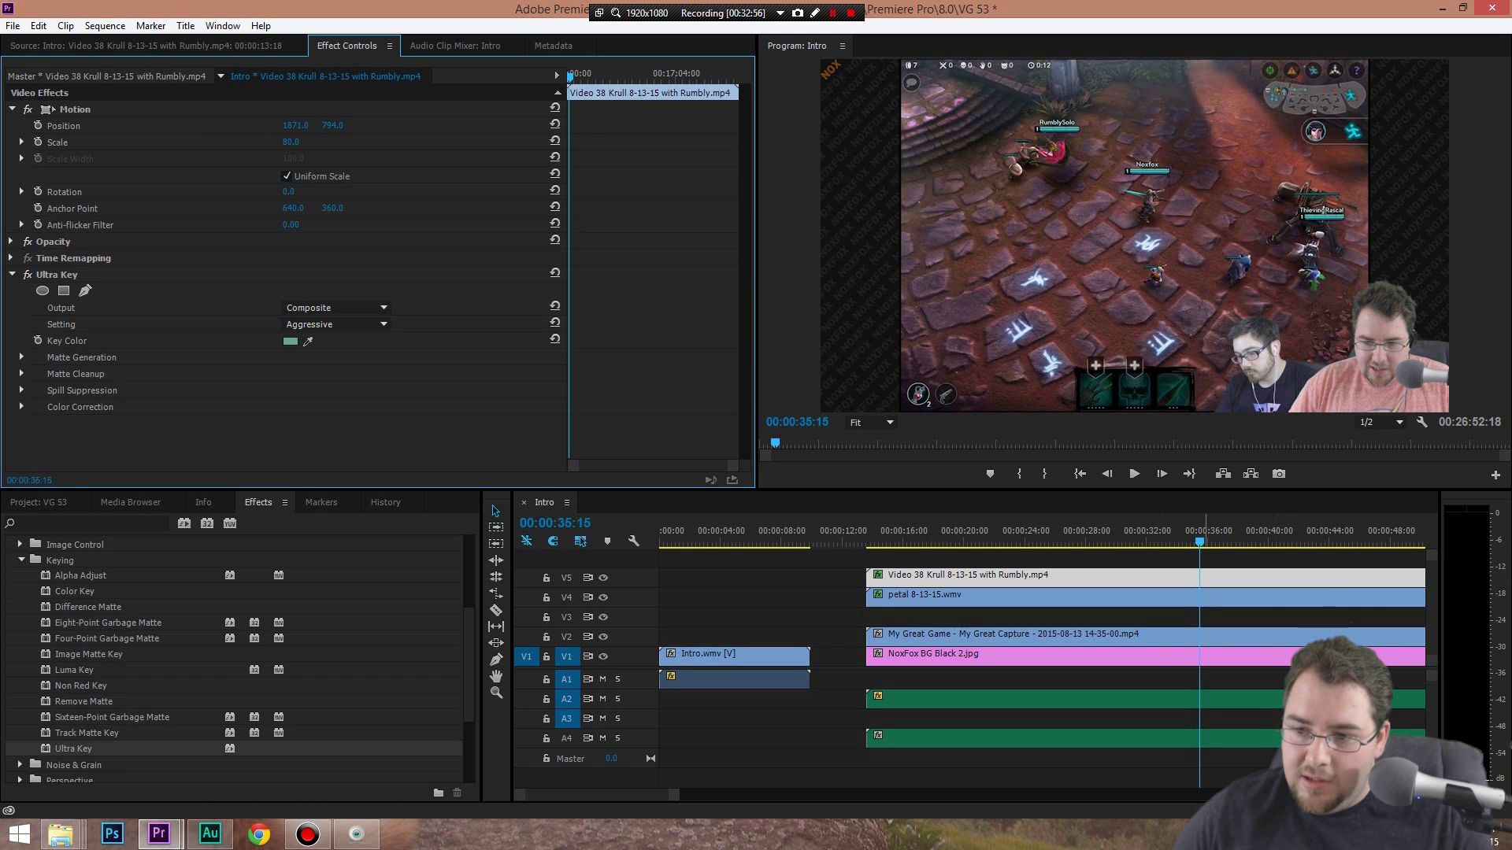
key(space)
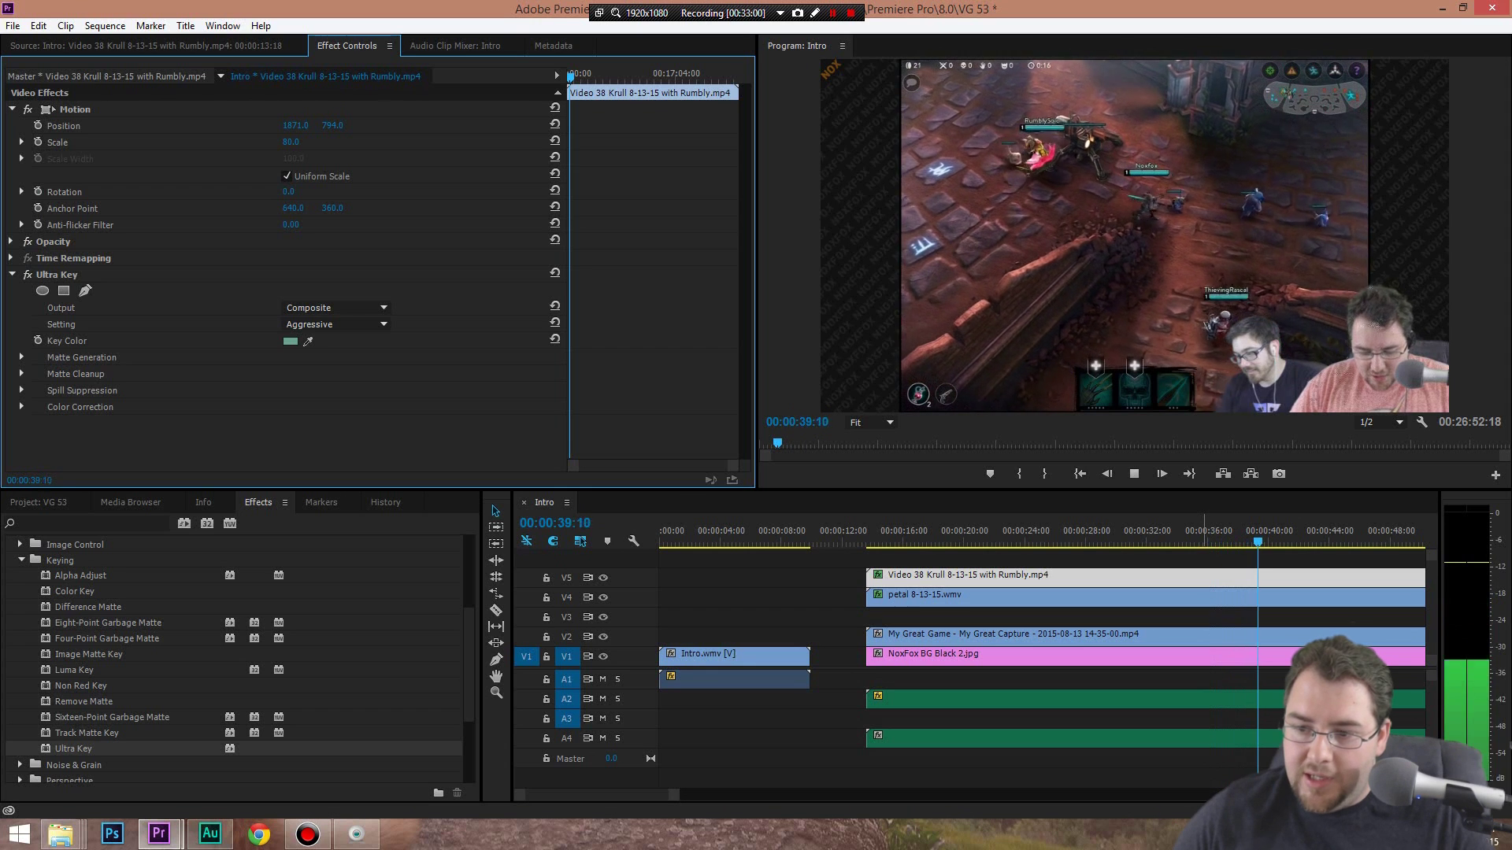
key(space)
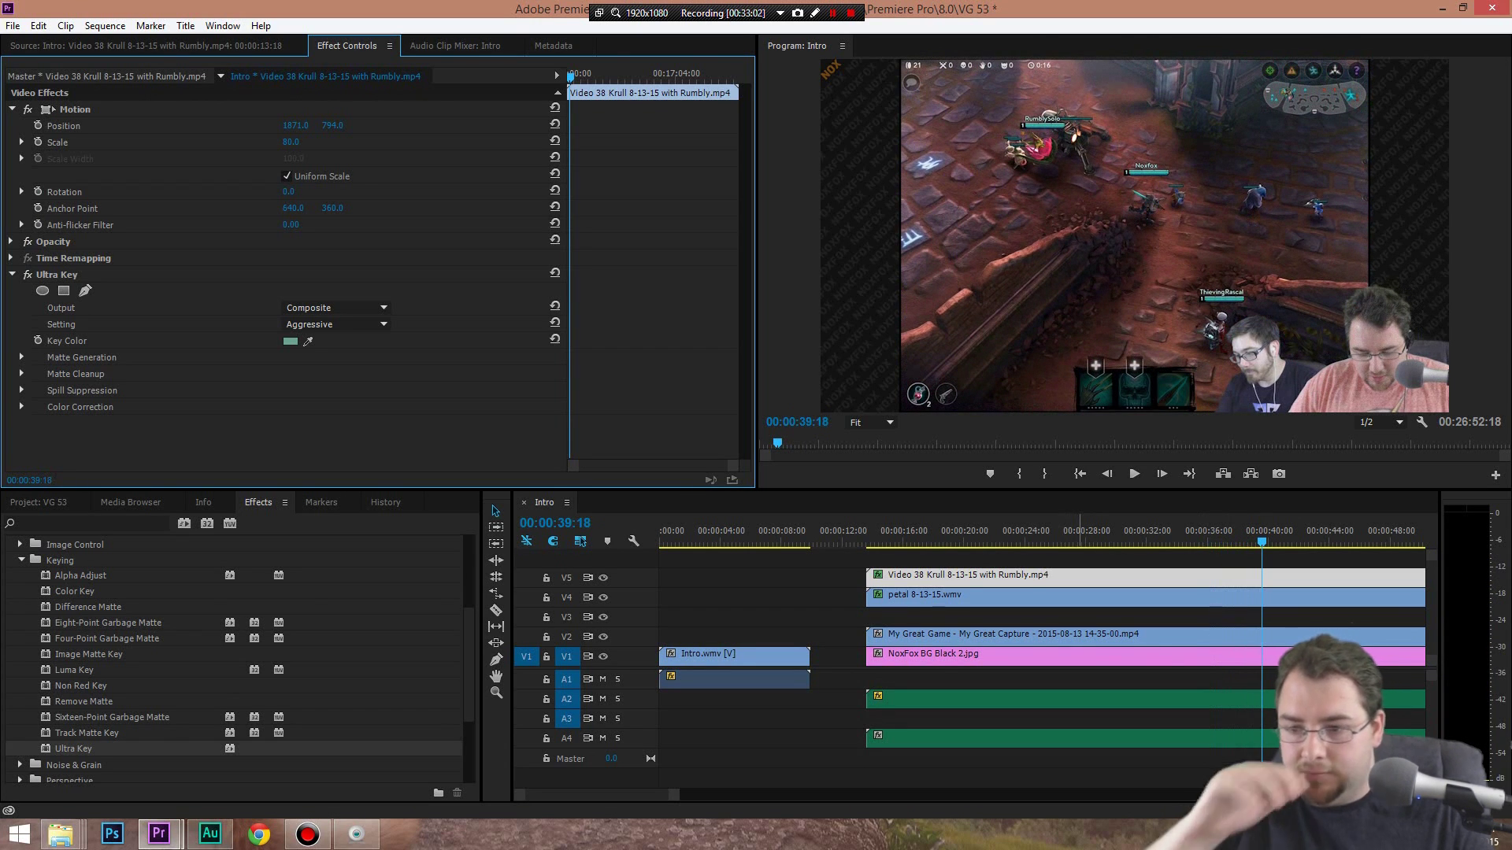
Inspect where the clips start and end in the sequence, and review the composite by playing it from 00:00:30:23
click(893, 542)
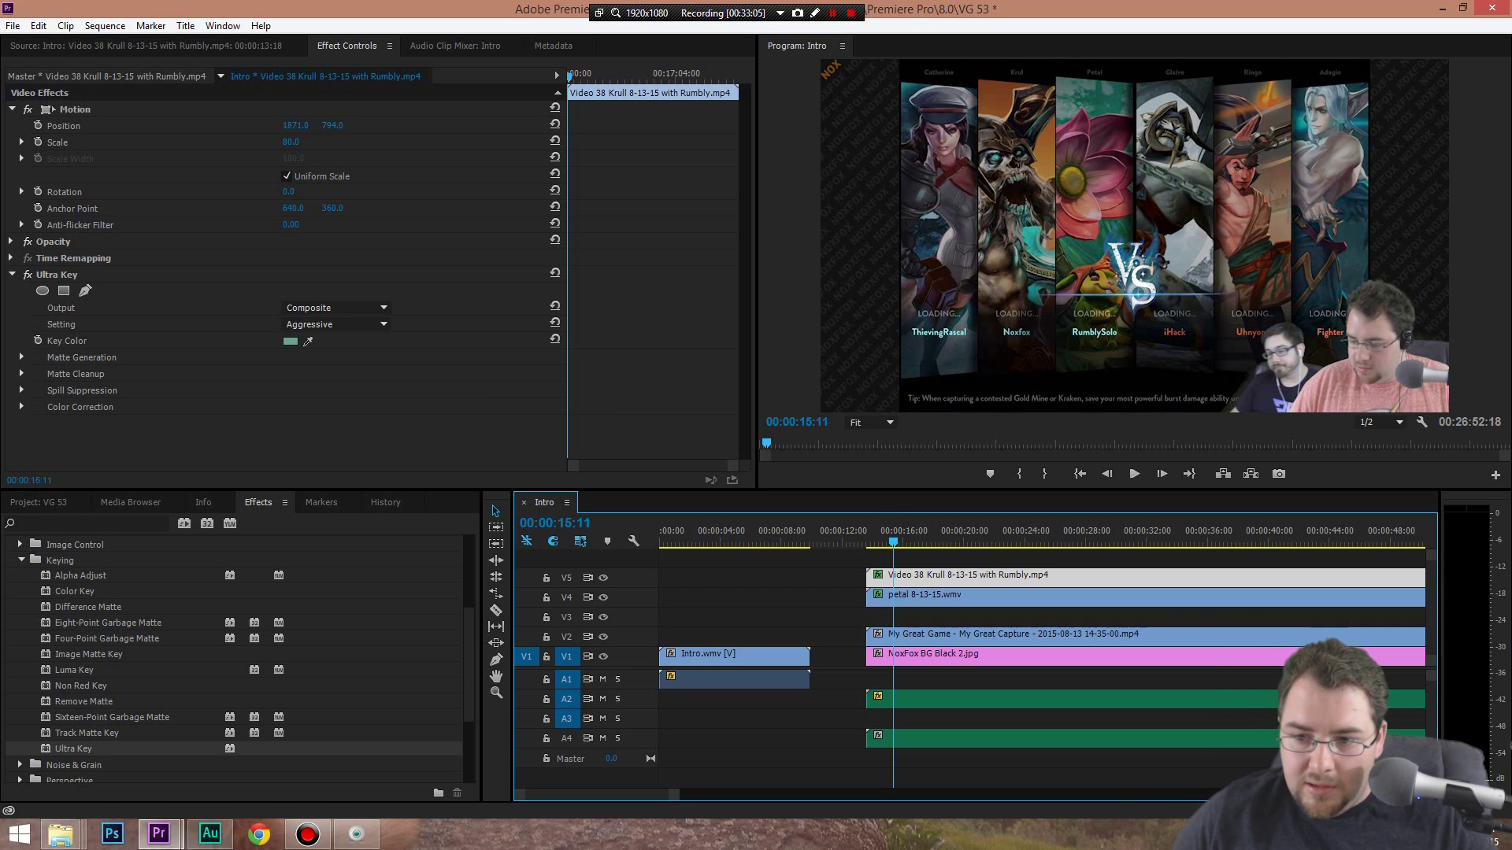
drag(674, 795, 837, 796)
scroll(1040, 630, right, 6)
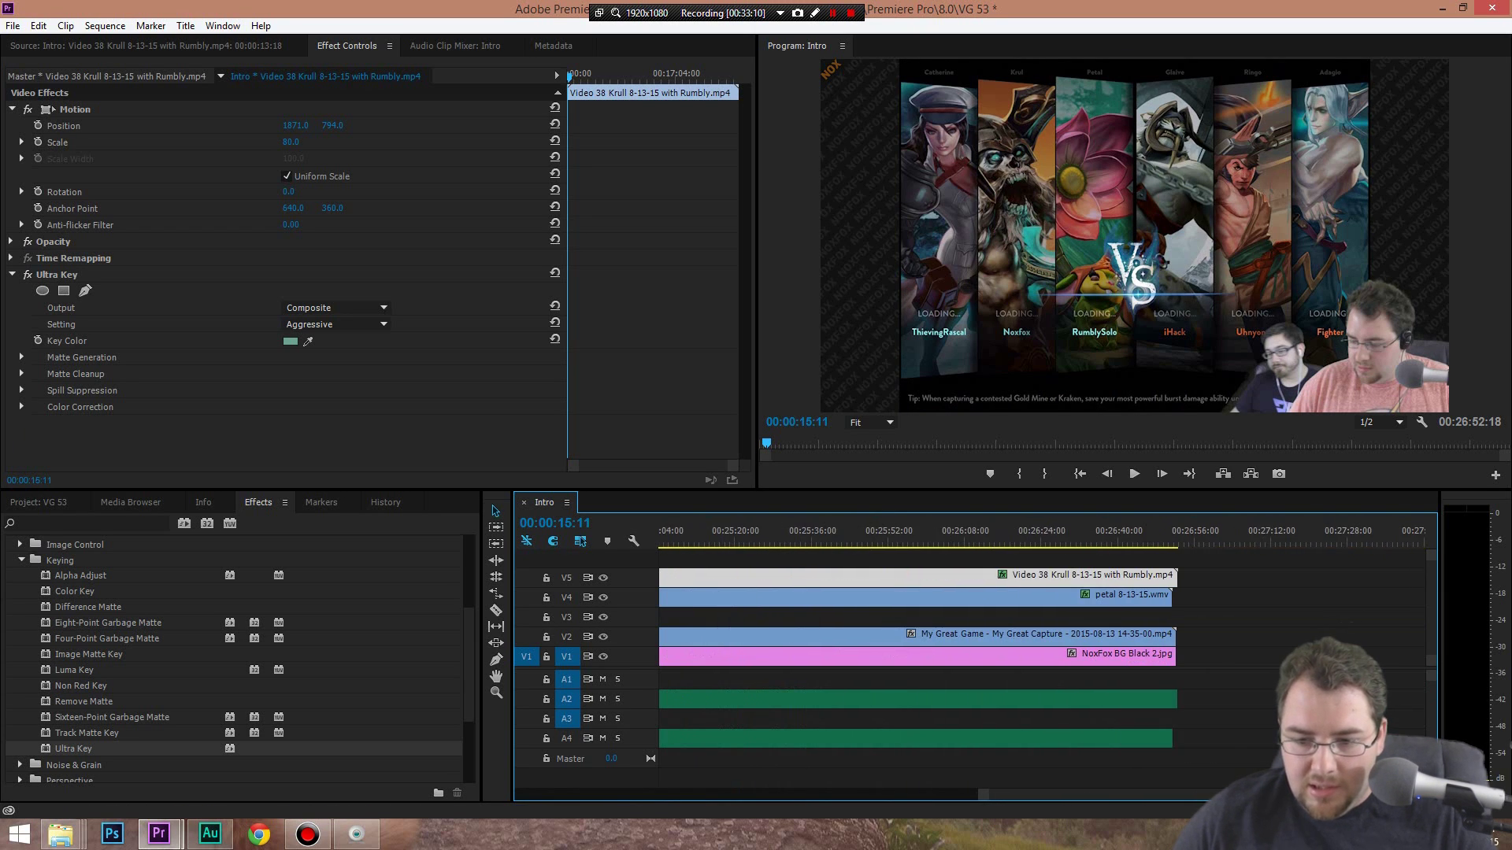
scroll(1040, 630, left, 15)
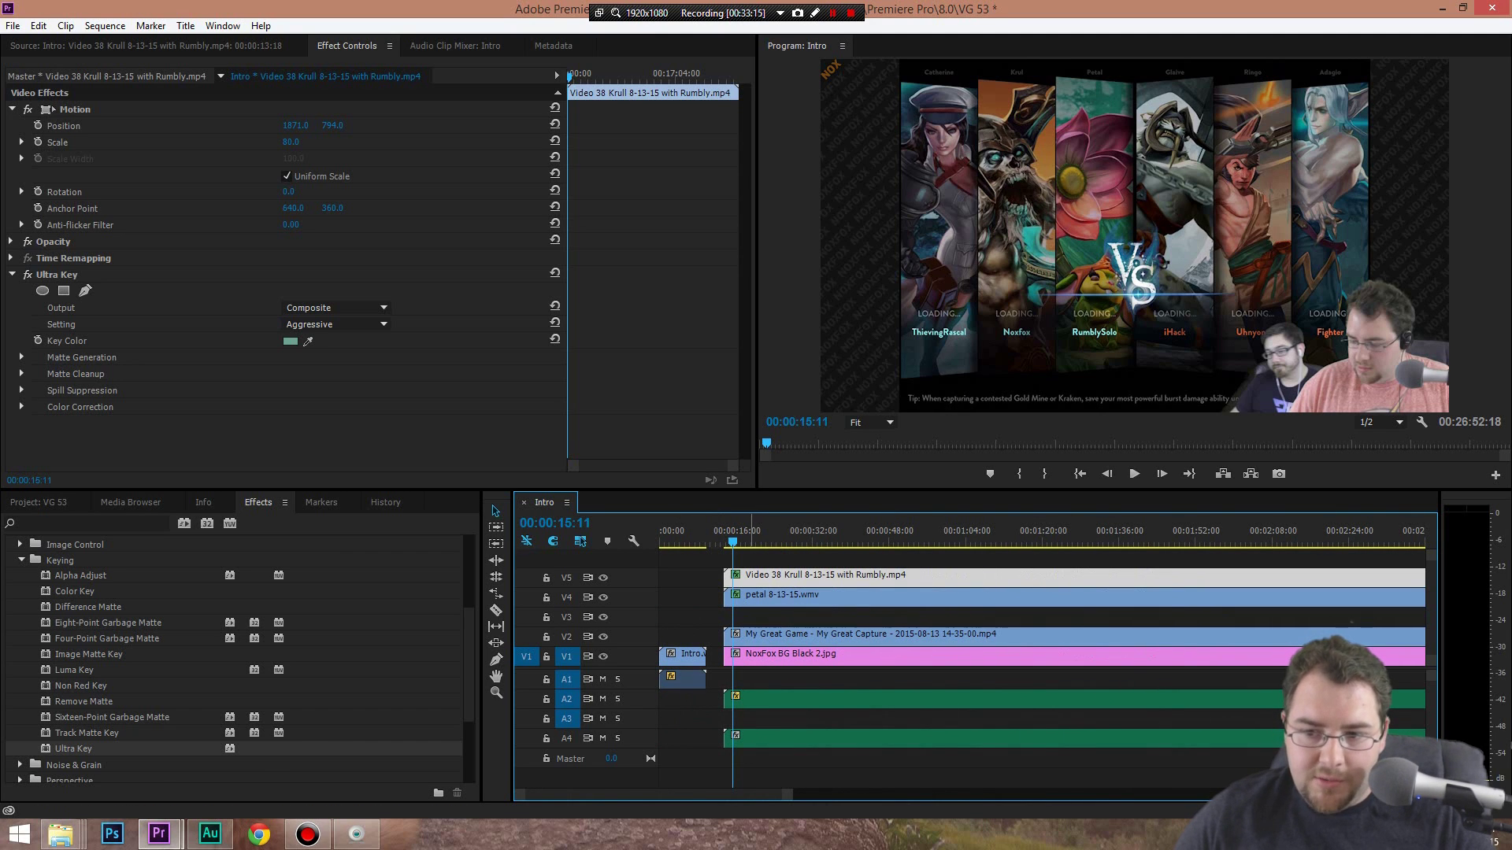
click(724, 541)
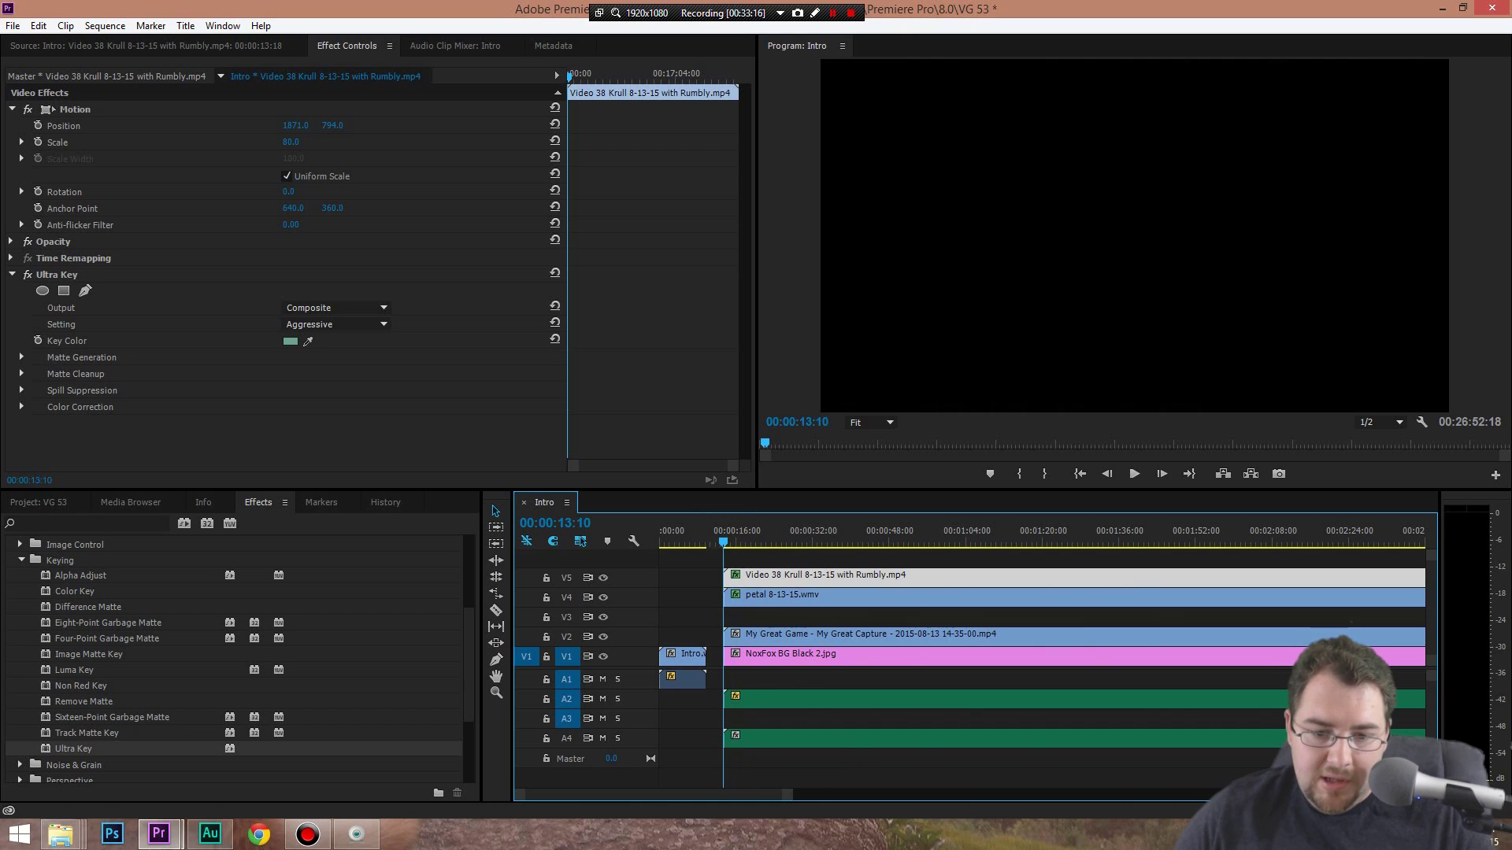
click(806, 541)
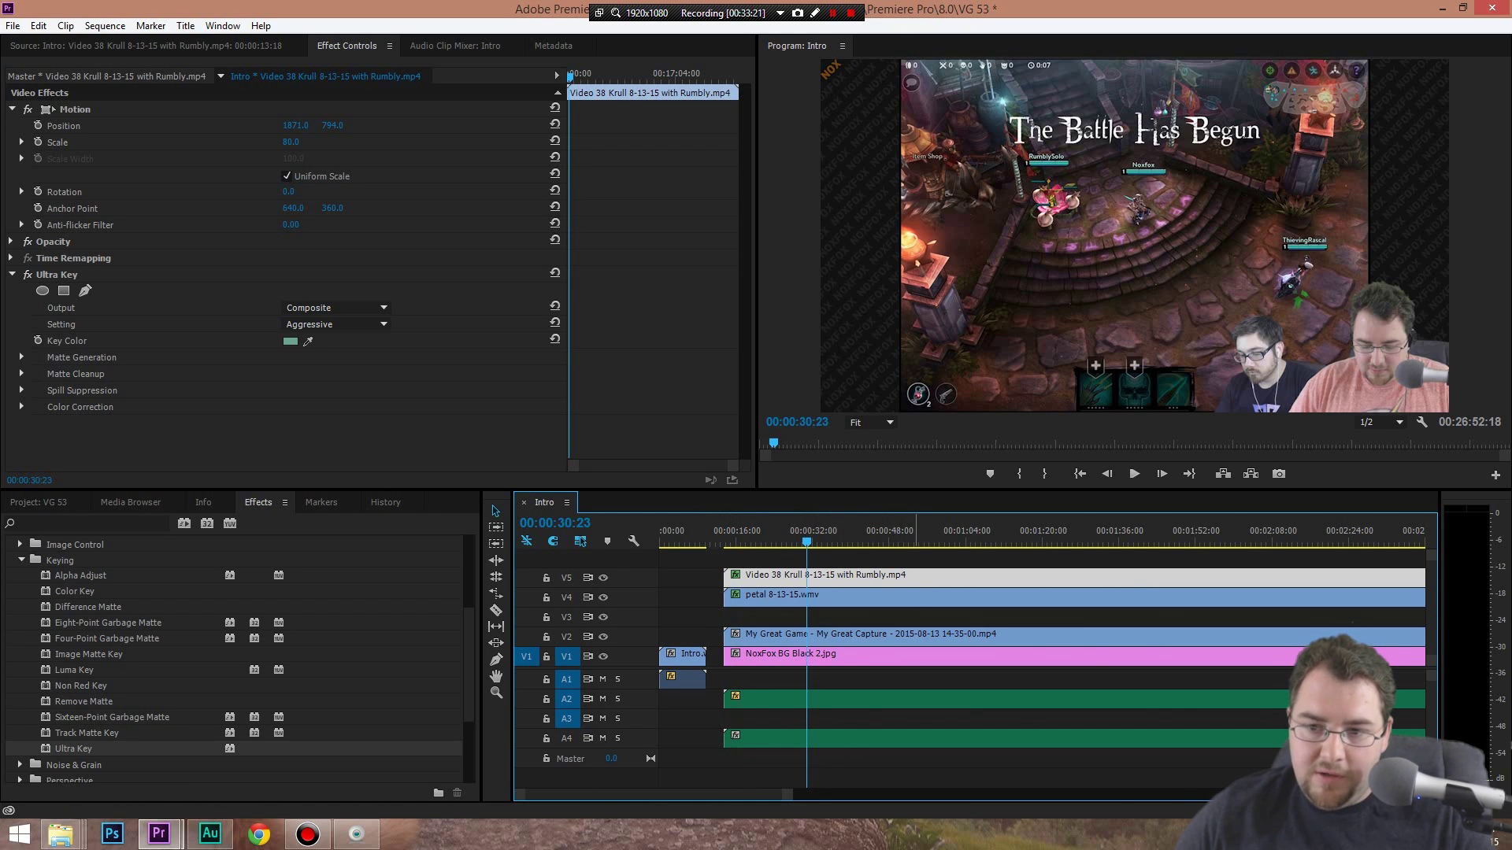
key(space)
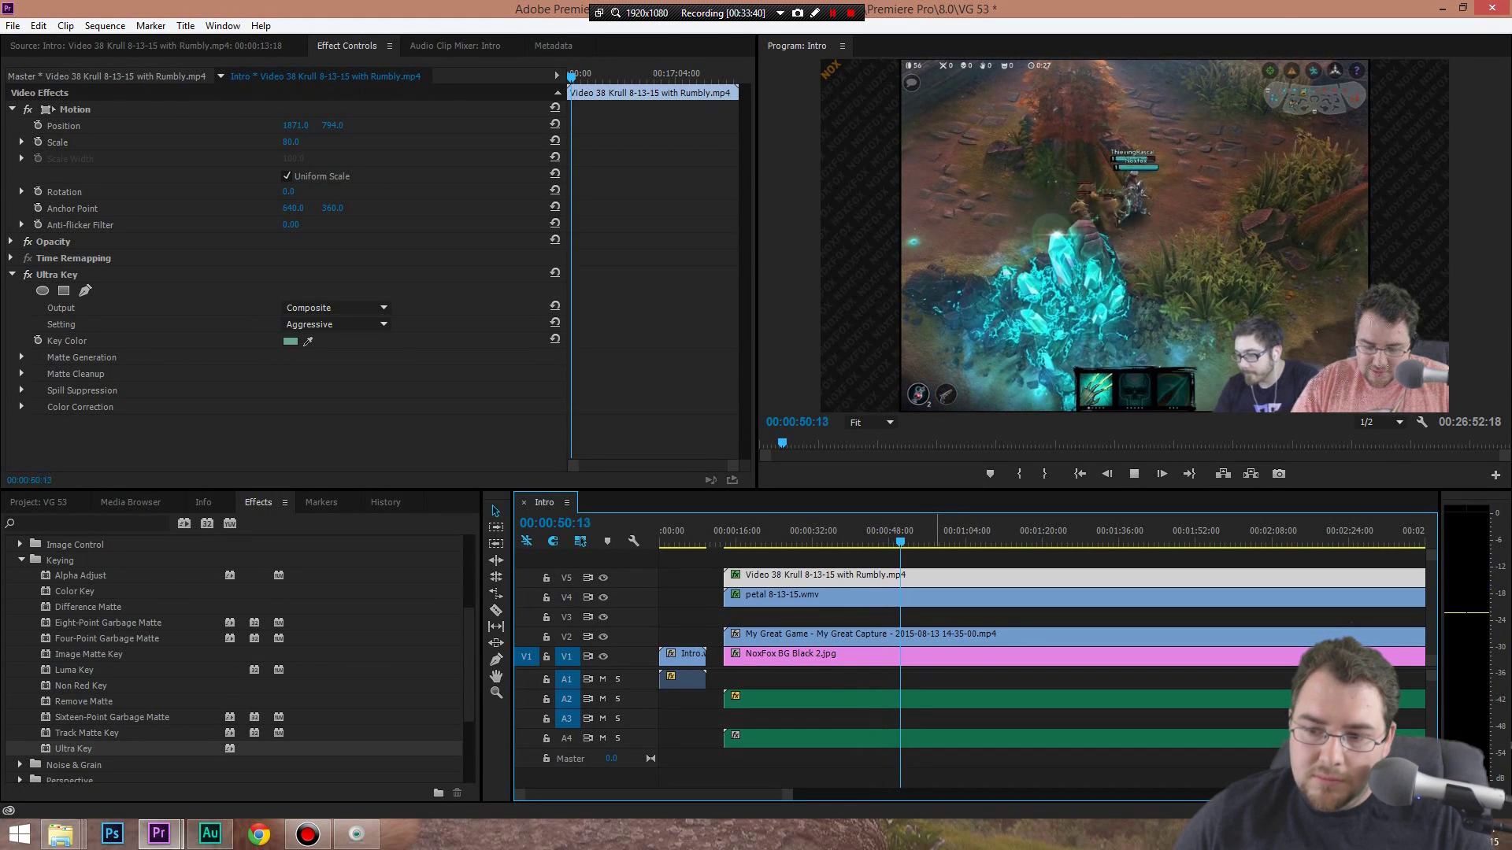
key(space)
Move both webcam clips down one track, placing the Video 38 clip on V4 and the petal 8-13-15.wmv clip on V3
drag(792, 620, 762, 567)
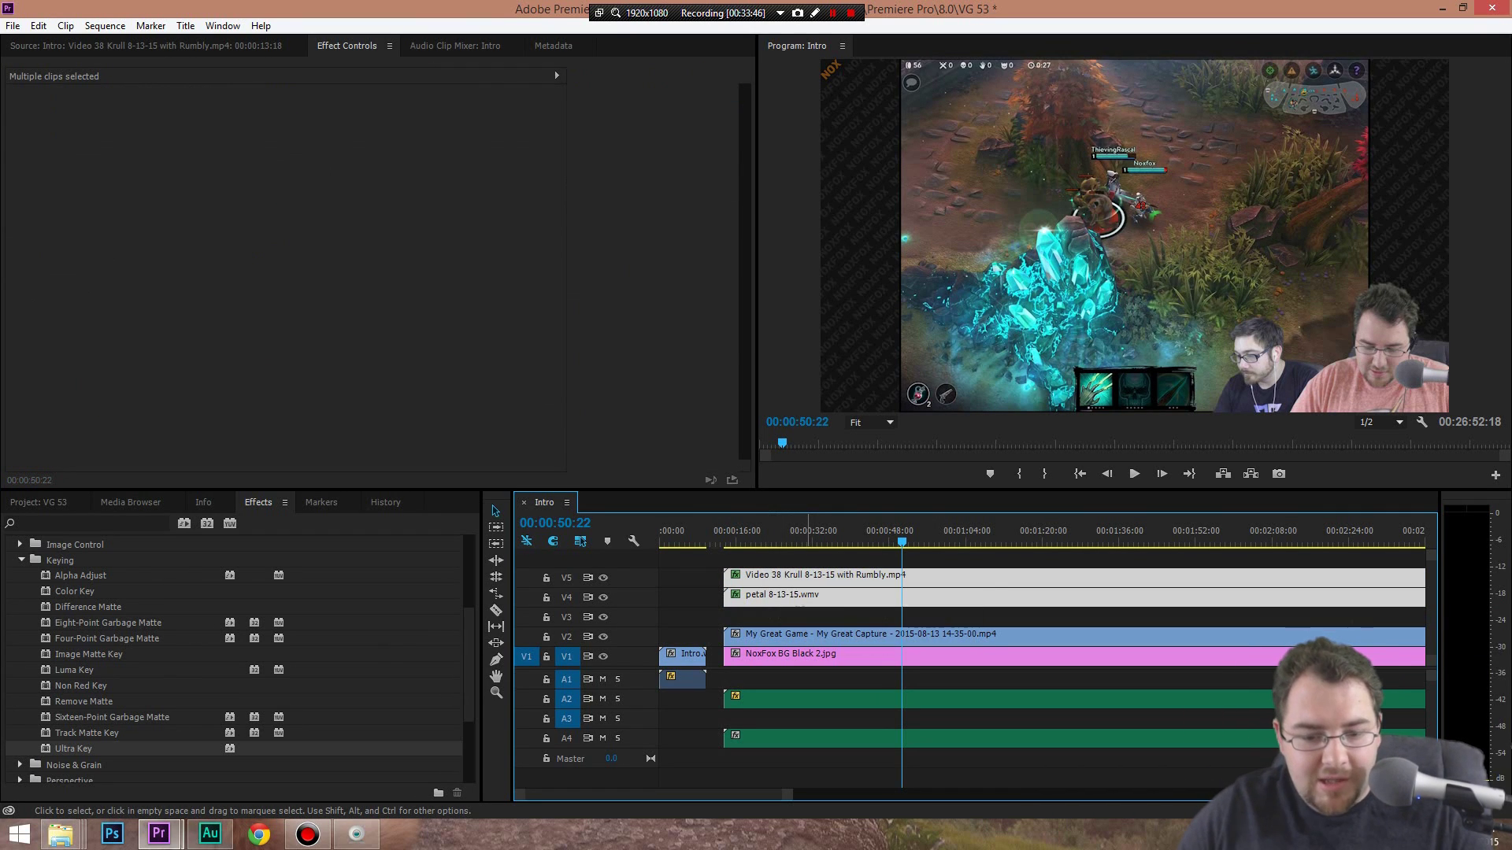
drag(787, 579, 788, 597)
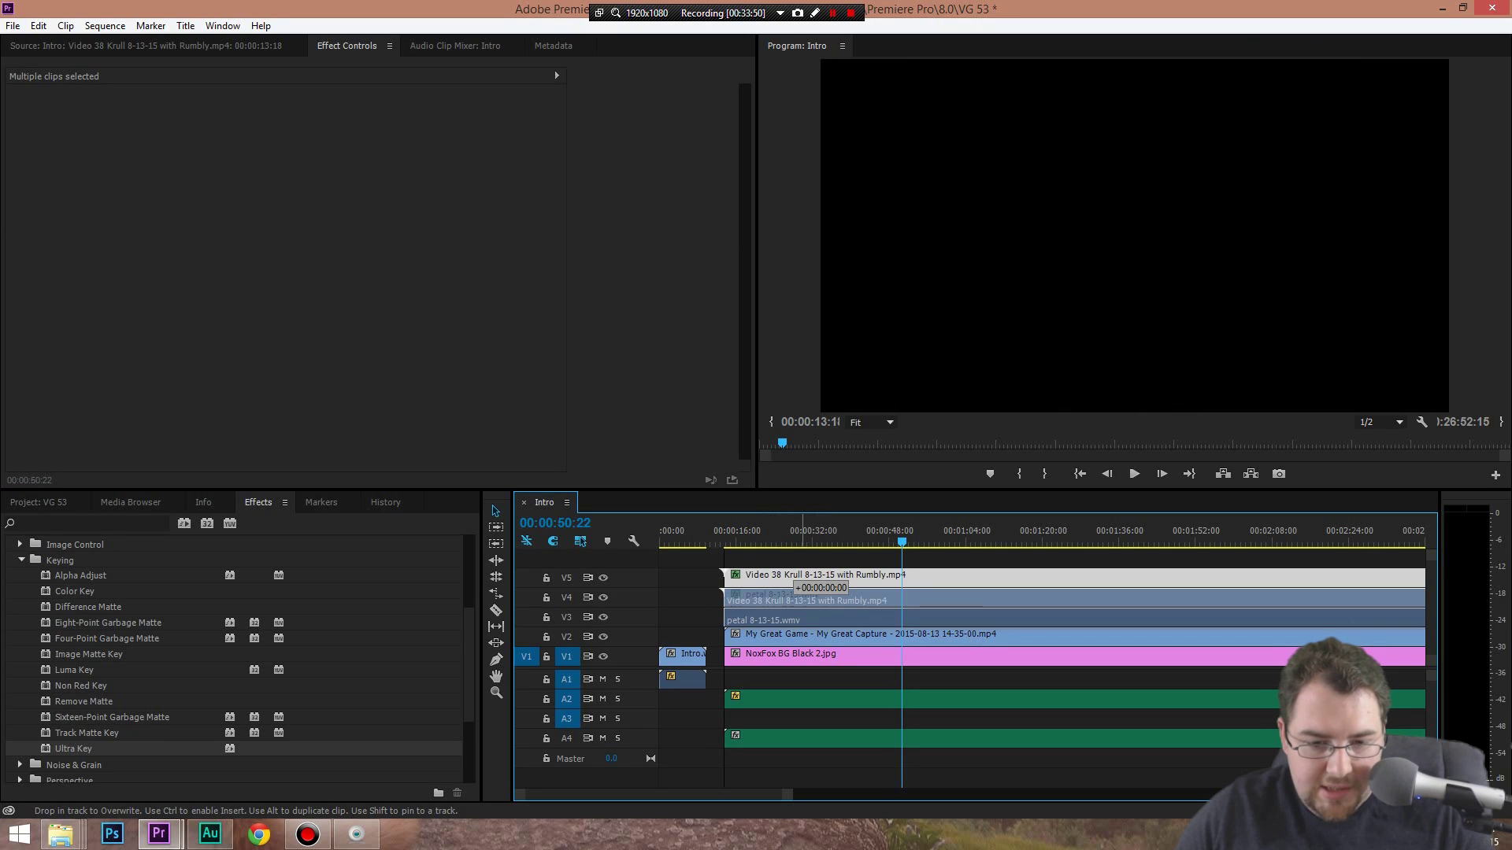
drag(788, 597, 788, 597)
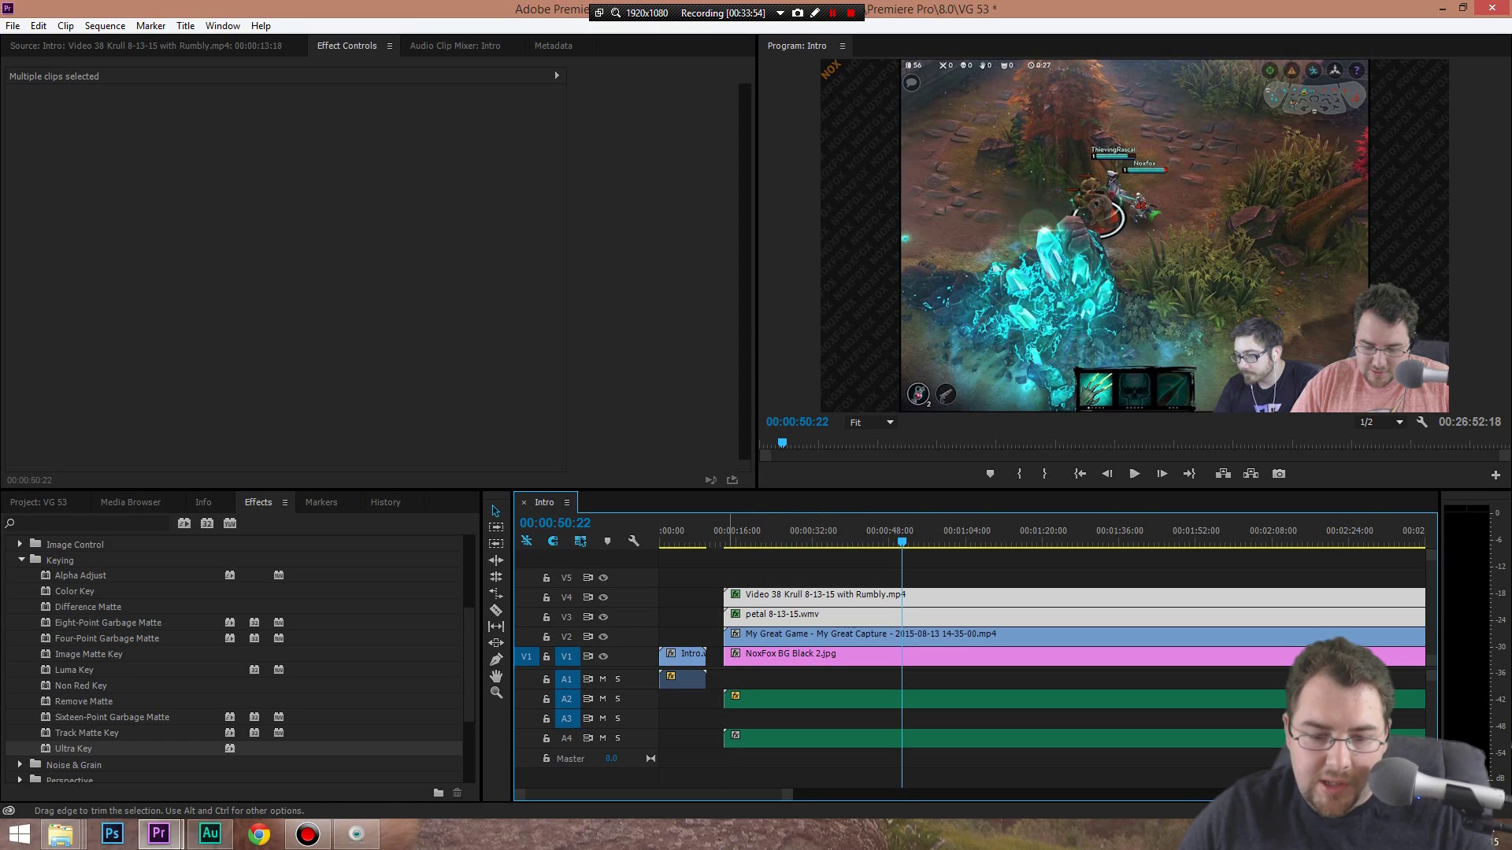
Move the Video 38 Krull 8-13-15 with Rumbly_audio edit.mp3 clip from A2 down to A3 at the same start time
click(758, 698)
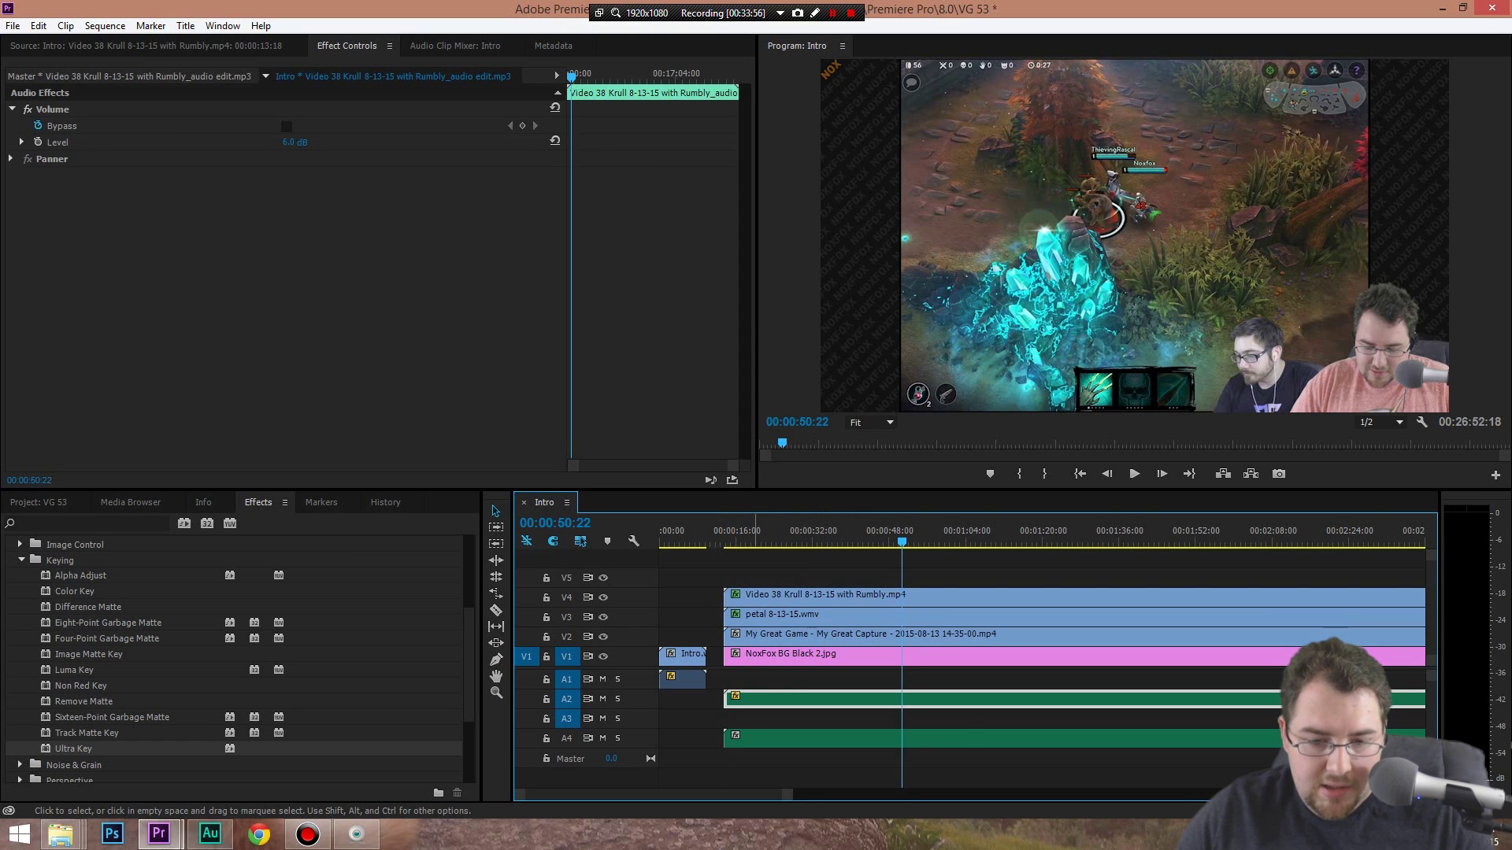
click(781, 636)
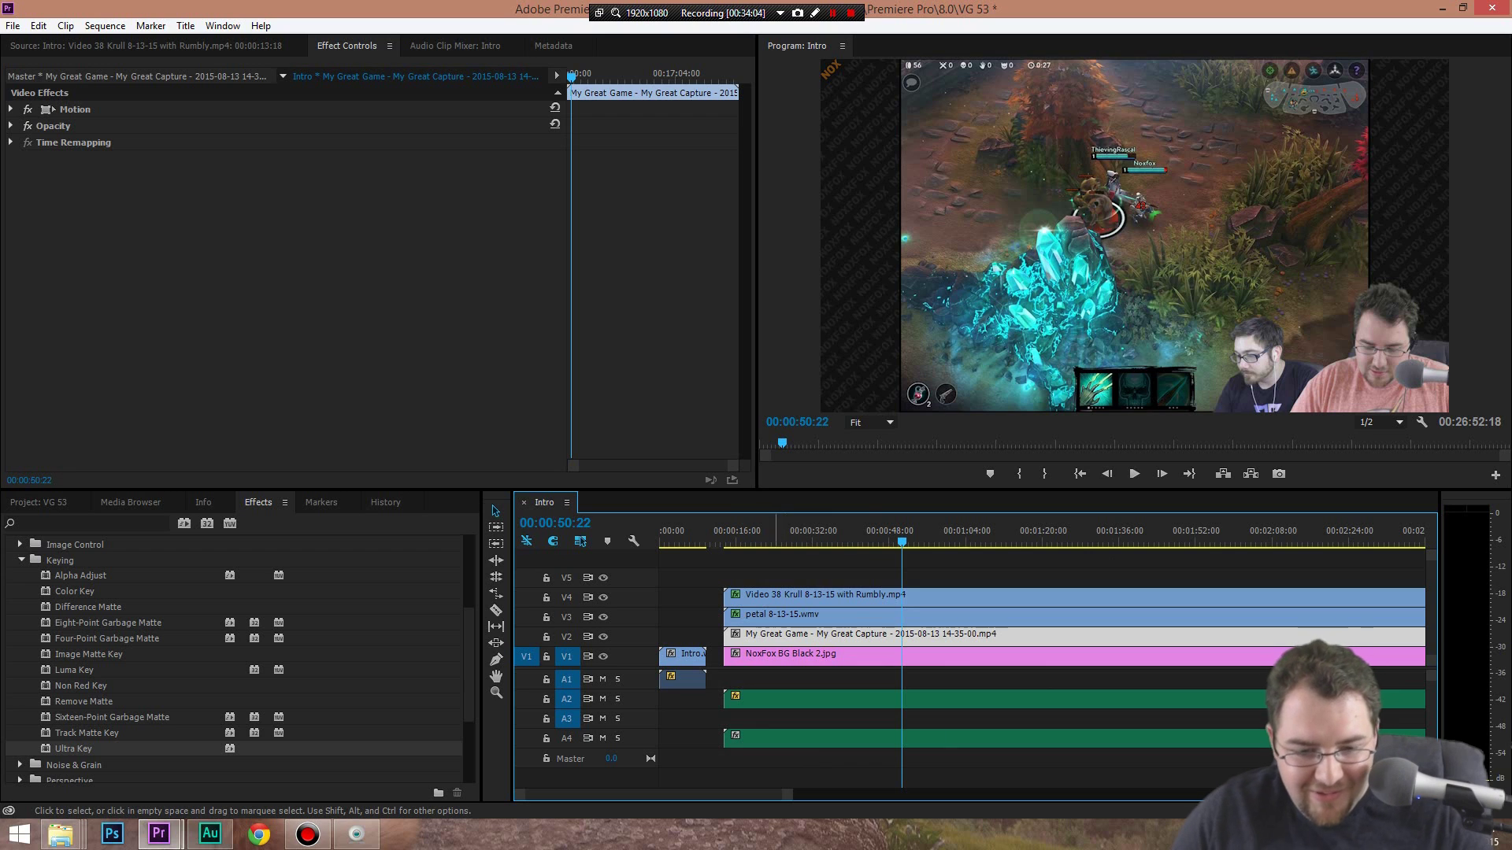
click(758, 700)
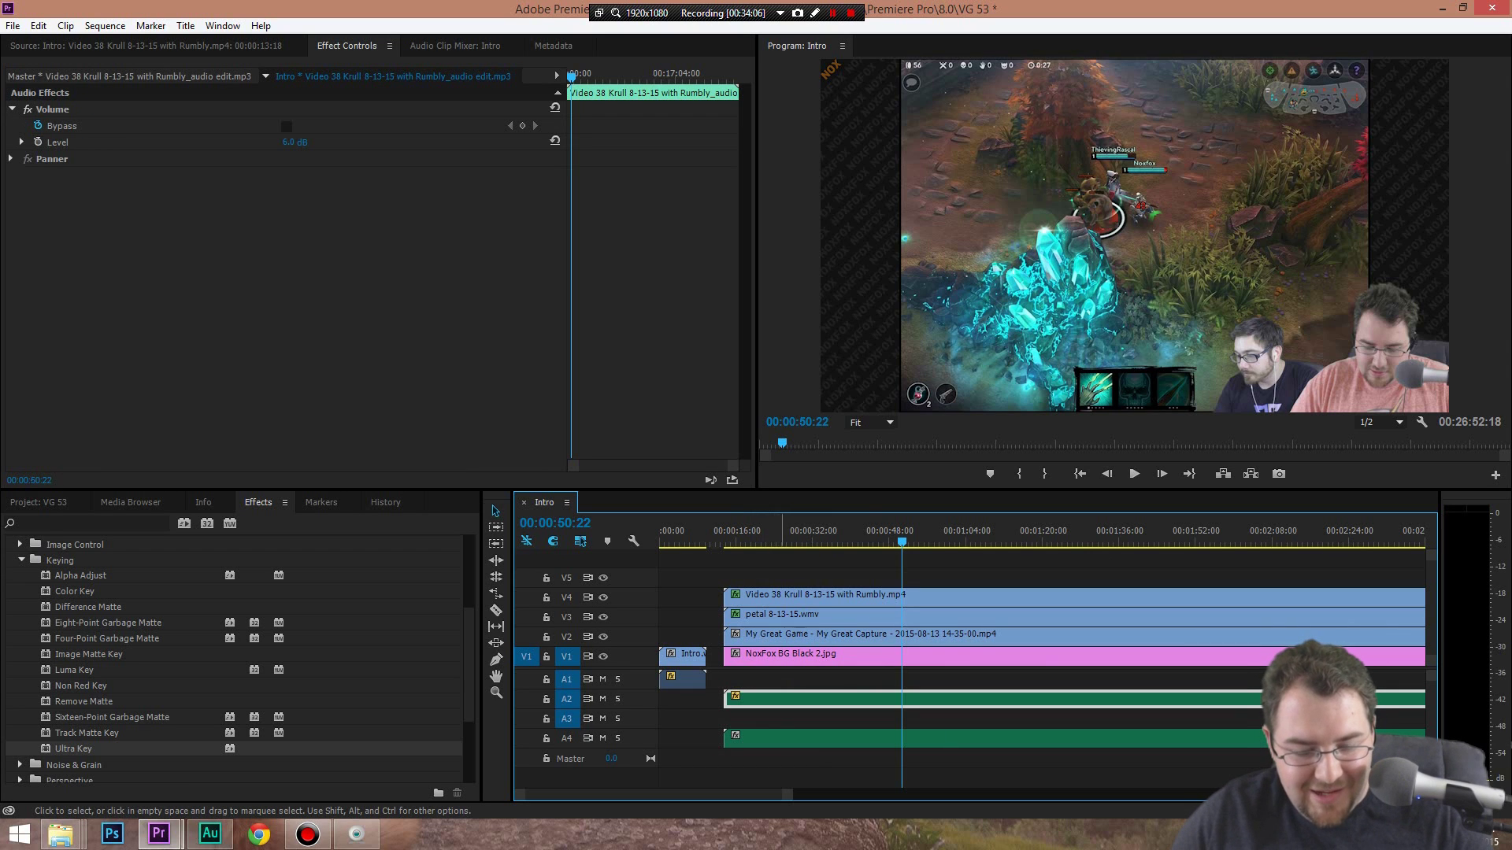
drag(783, 700, 784, 718)
Replace the My Great Game clip on V2 with a fresh copy including its audio on A2, aligned with the webcam clips' start
right_click(773, 637)
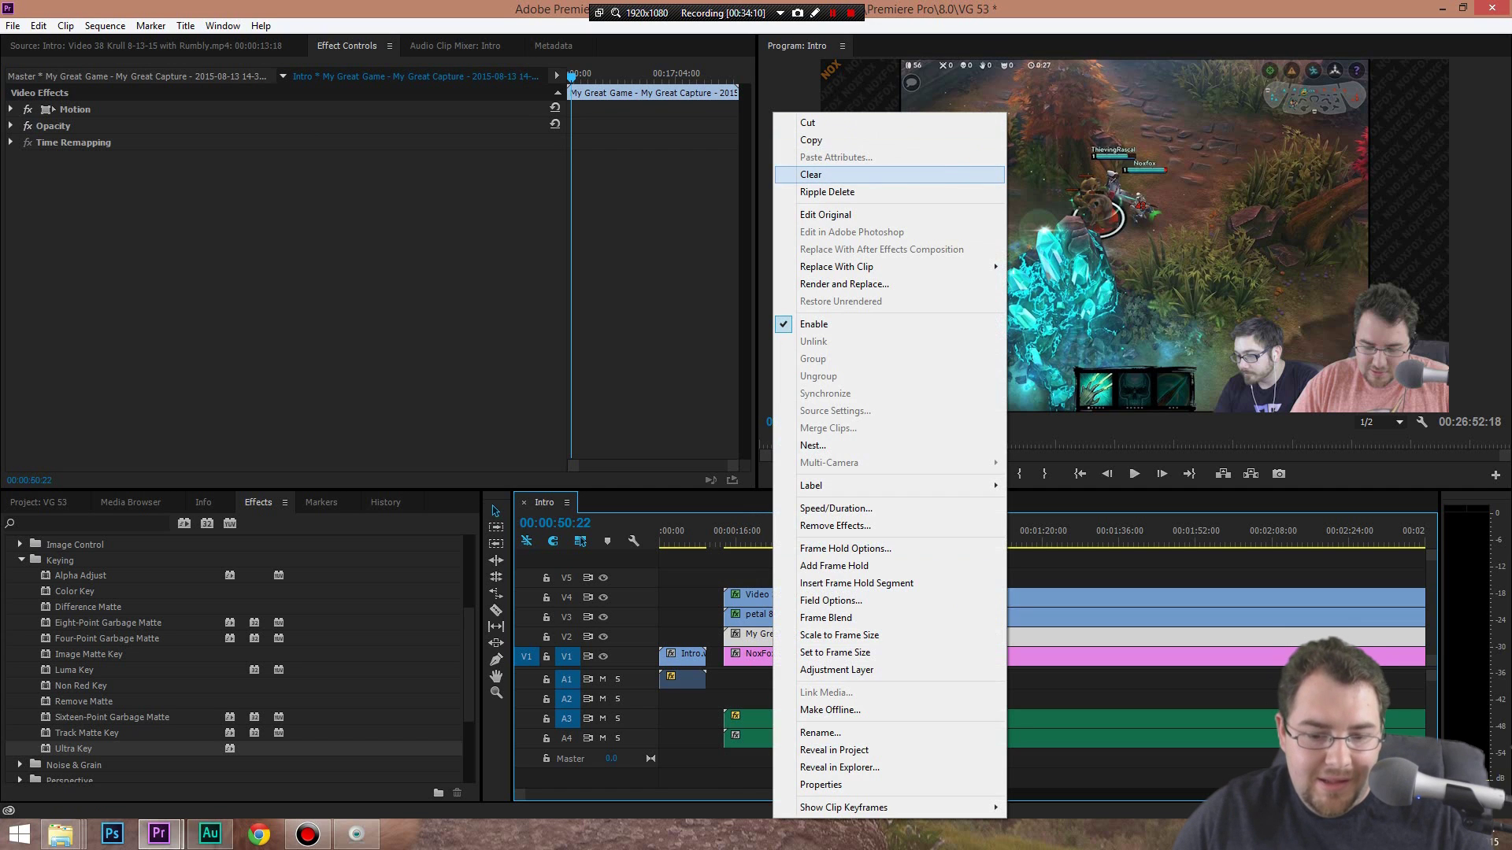
click(811, 174)
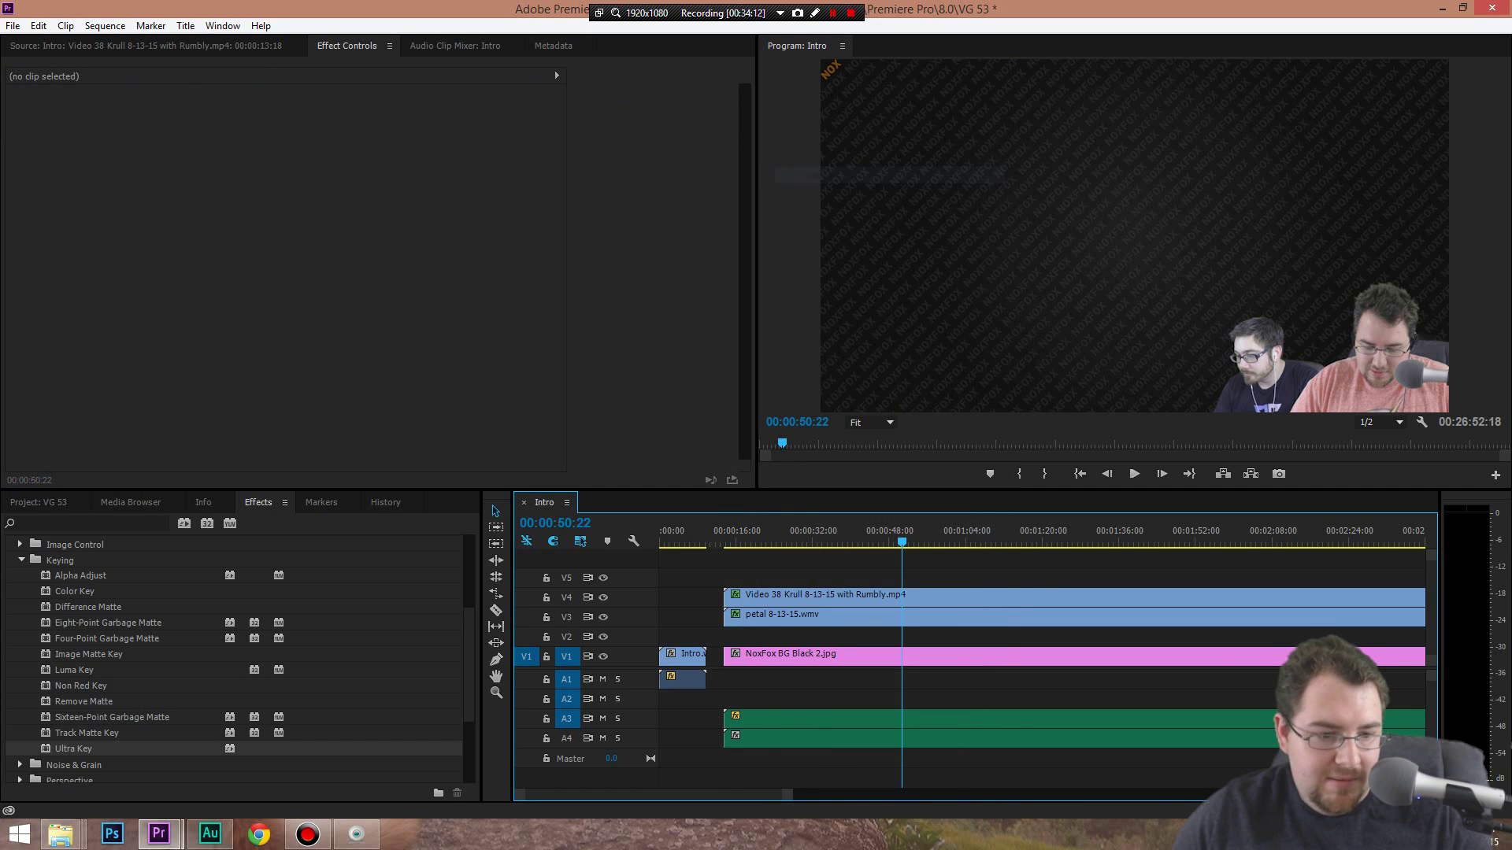
click(38, 502)
scroll(236, 669, up, 3)
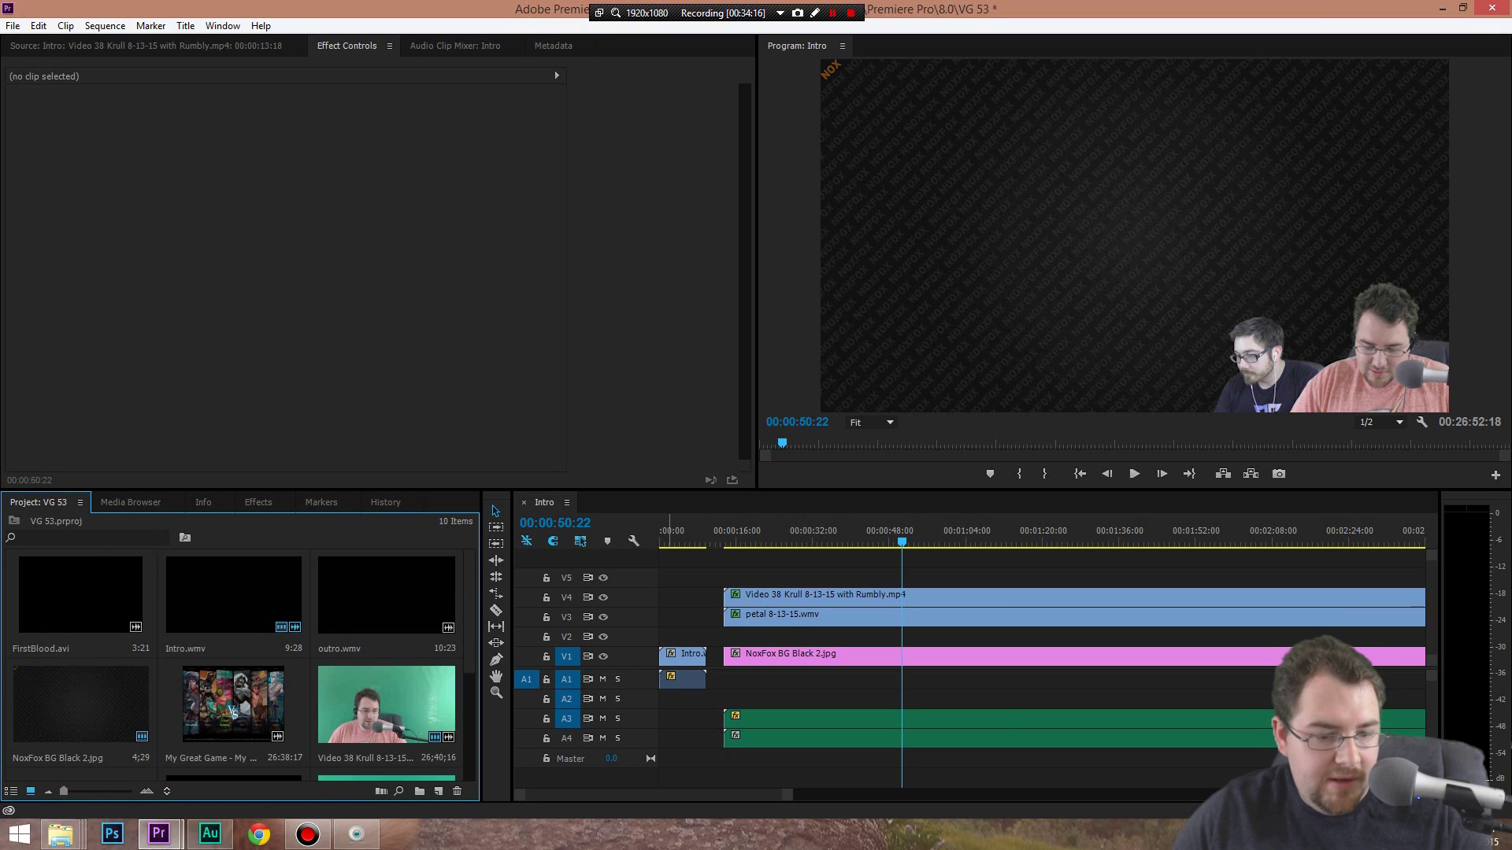
drag(233, 705, 726, 642)
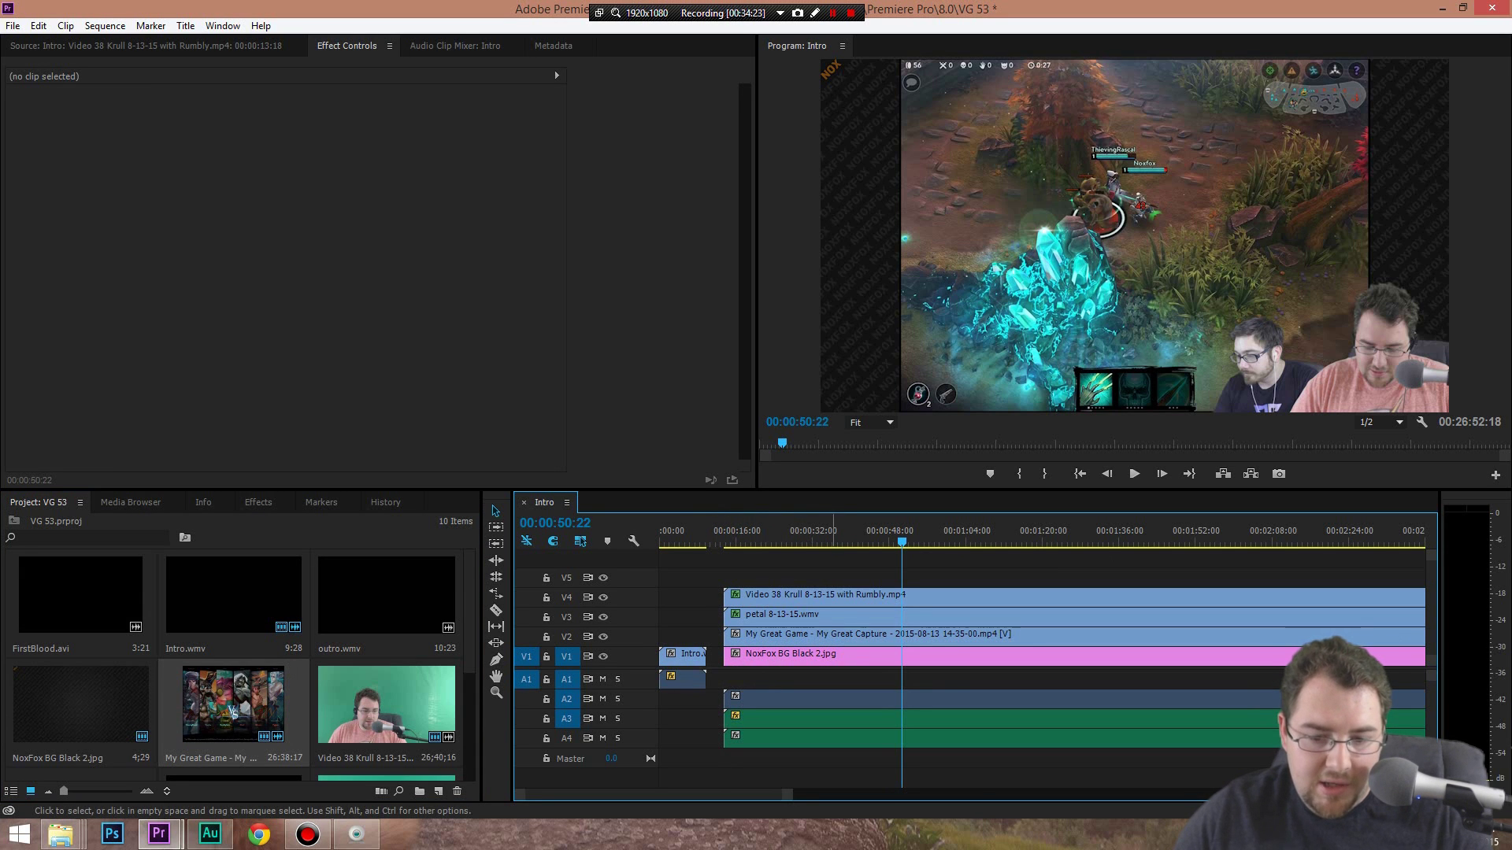
Lower the My Great Game clip's audio level to about -6 dB and play a stretch to check the mix
click(11, 175)
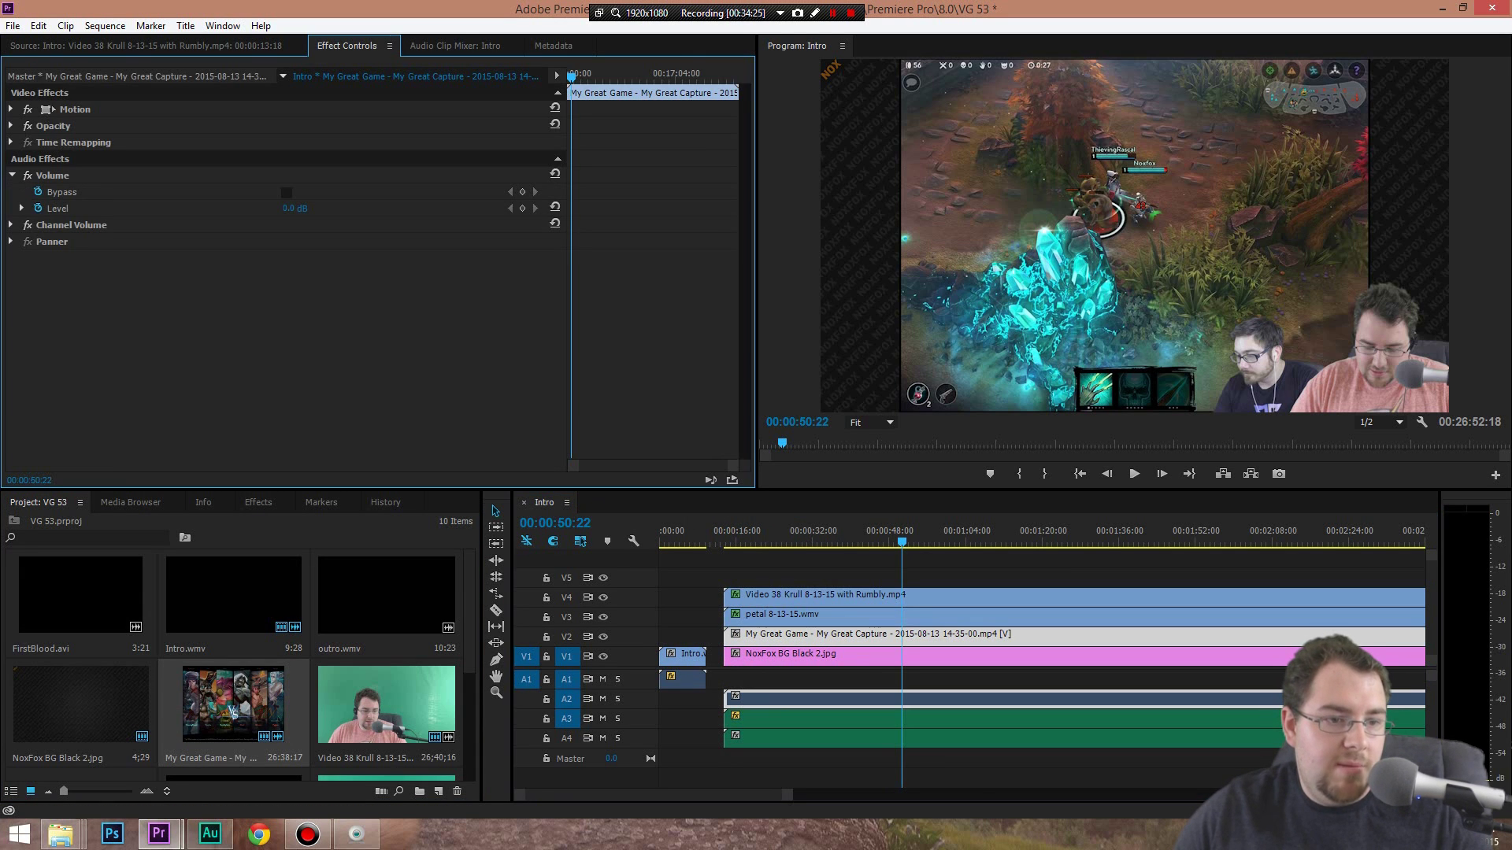
drag(295, 208, 284, 208)
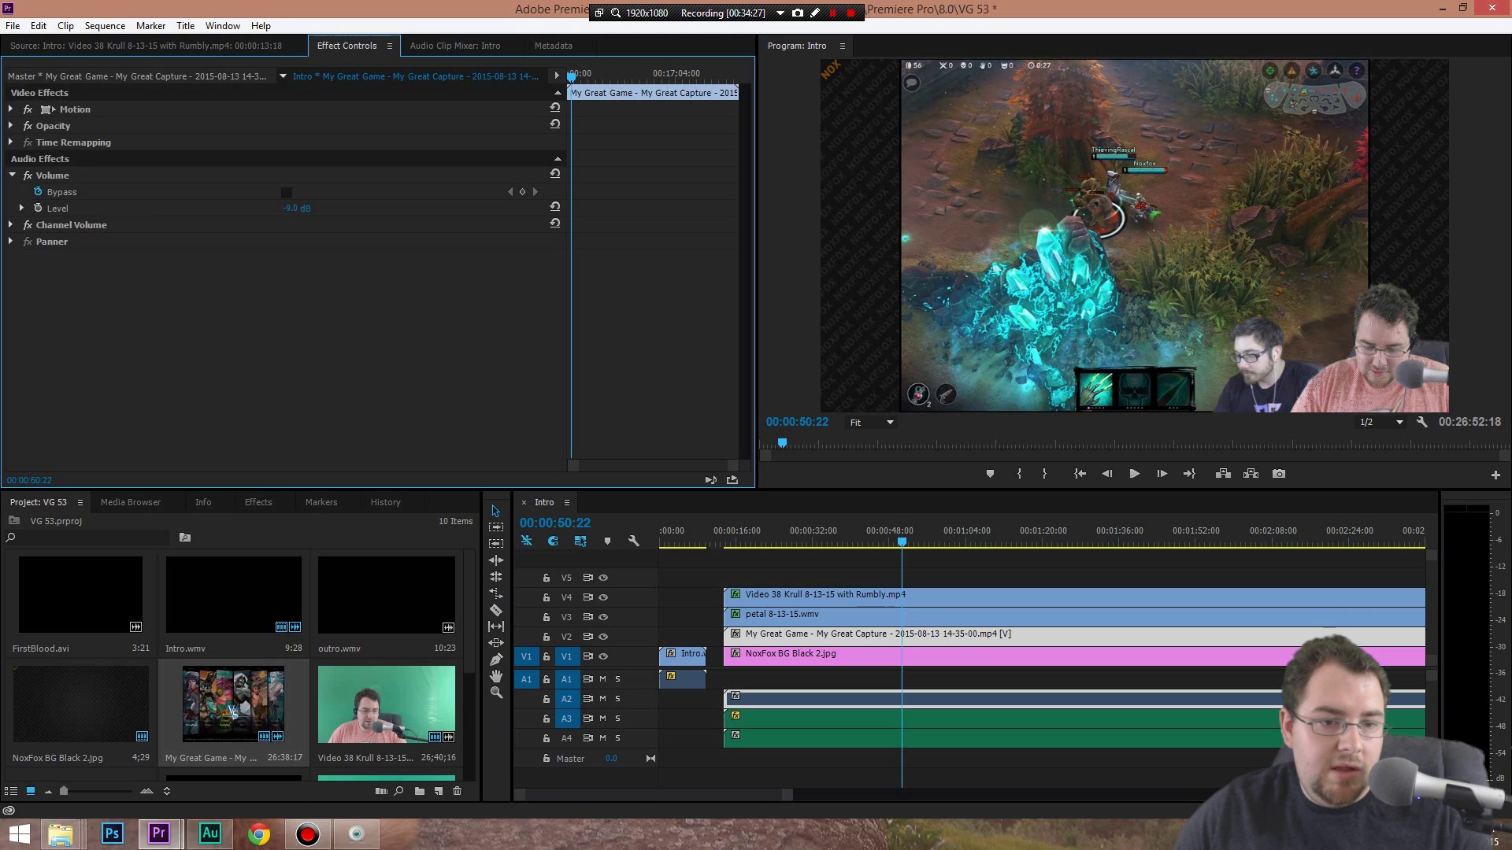
click(839, 542)
key(space)
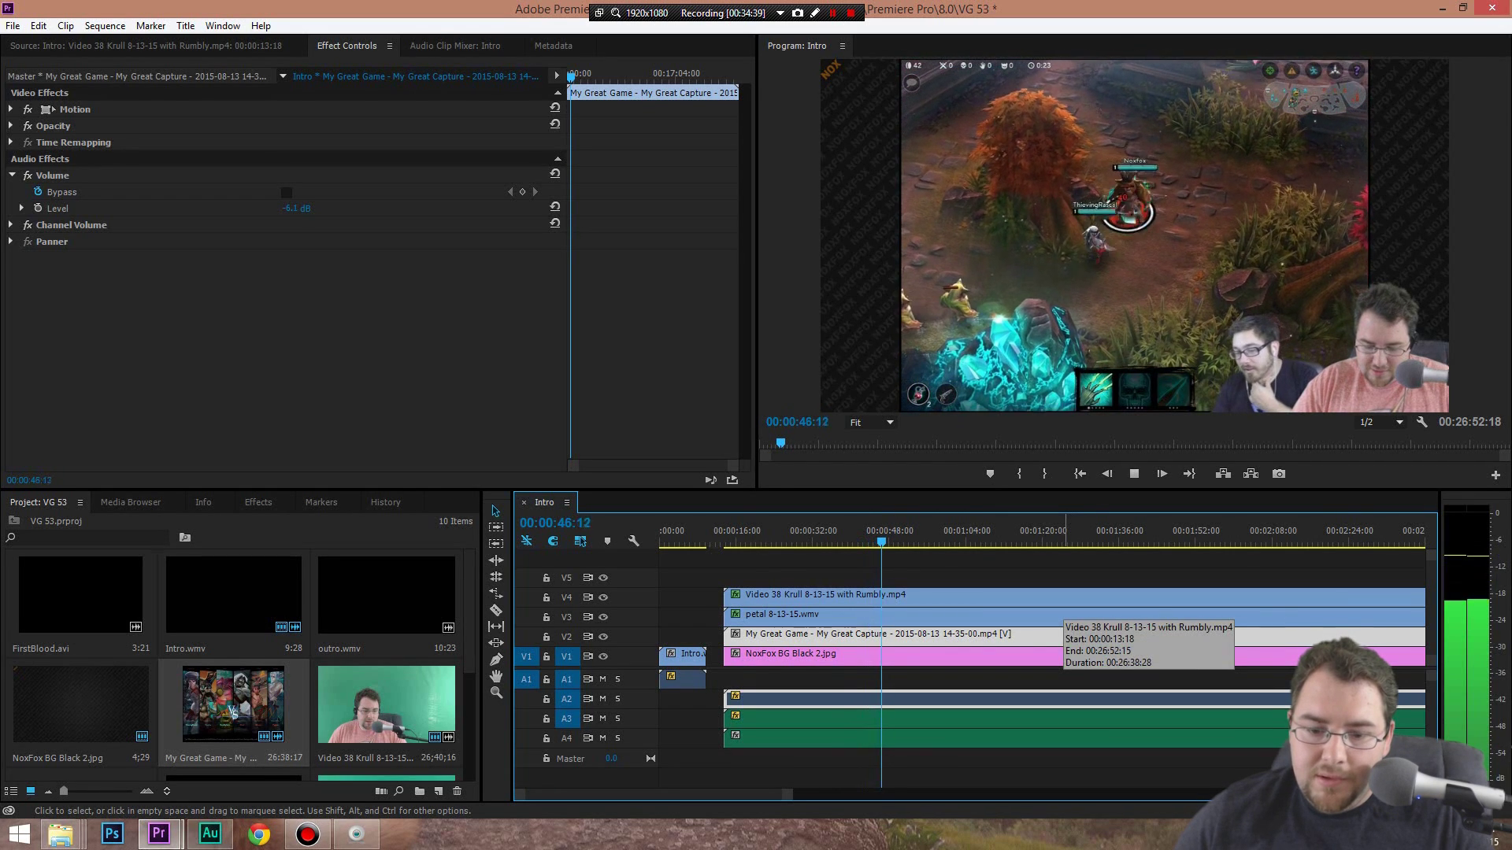
key(space)
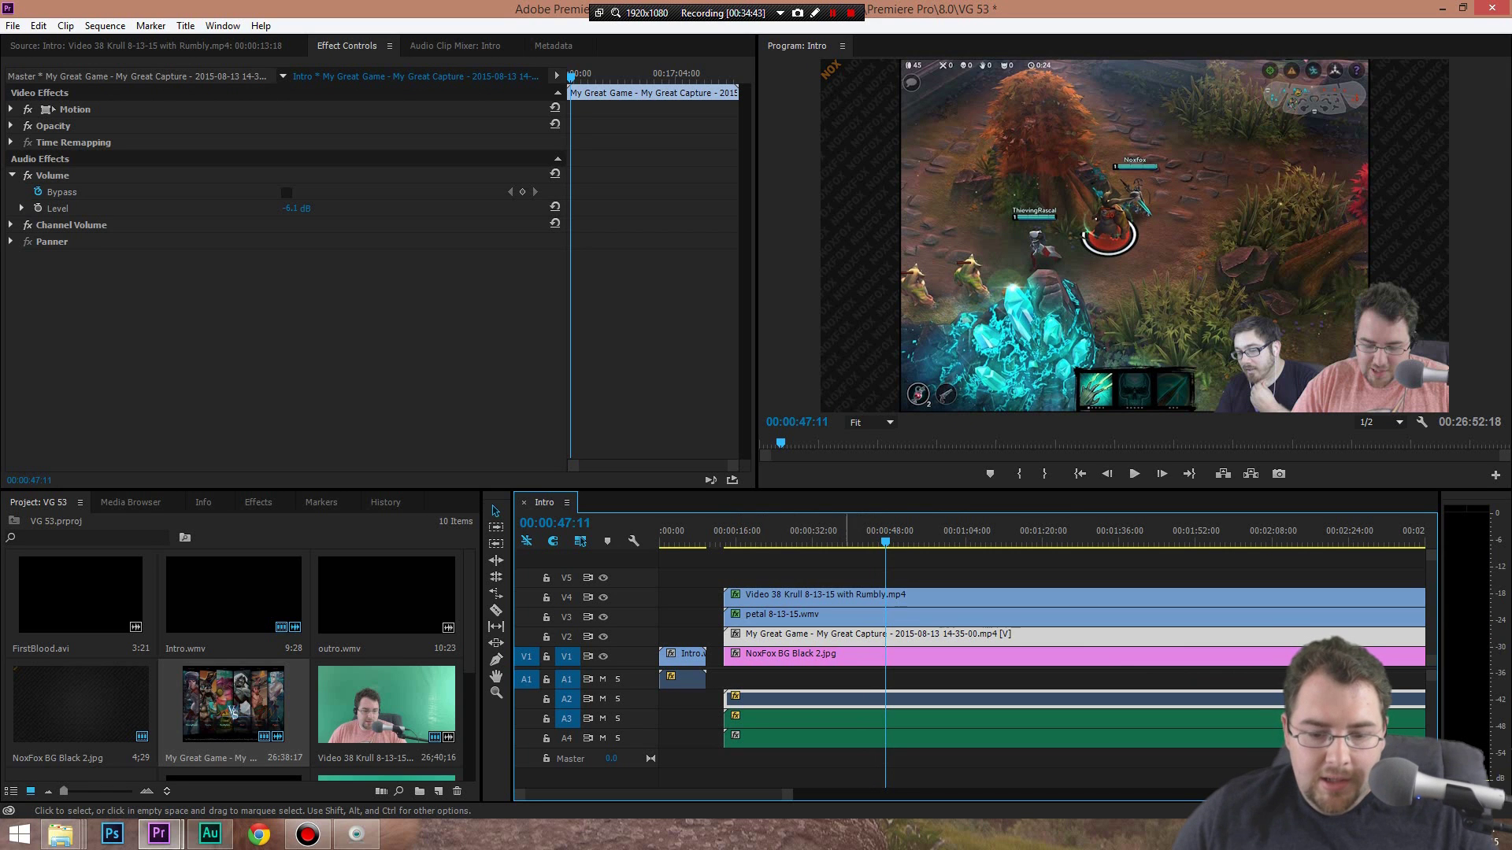
Apply the Dip to Black dissolve to the start of the four clips on V1 through V4 after the intro
drag(762, 794, 716, 795)
scroll(1039, 669, up, 2)
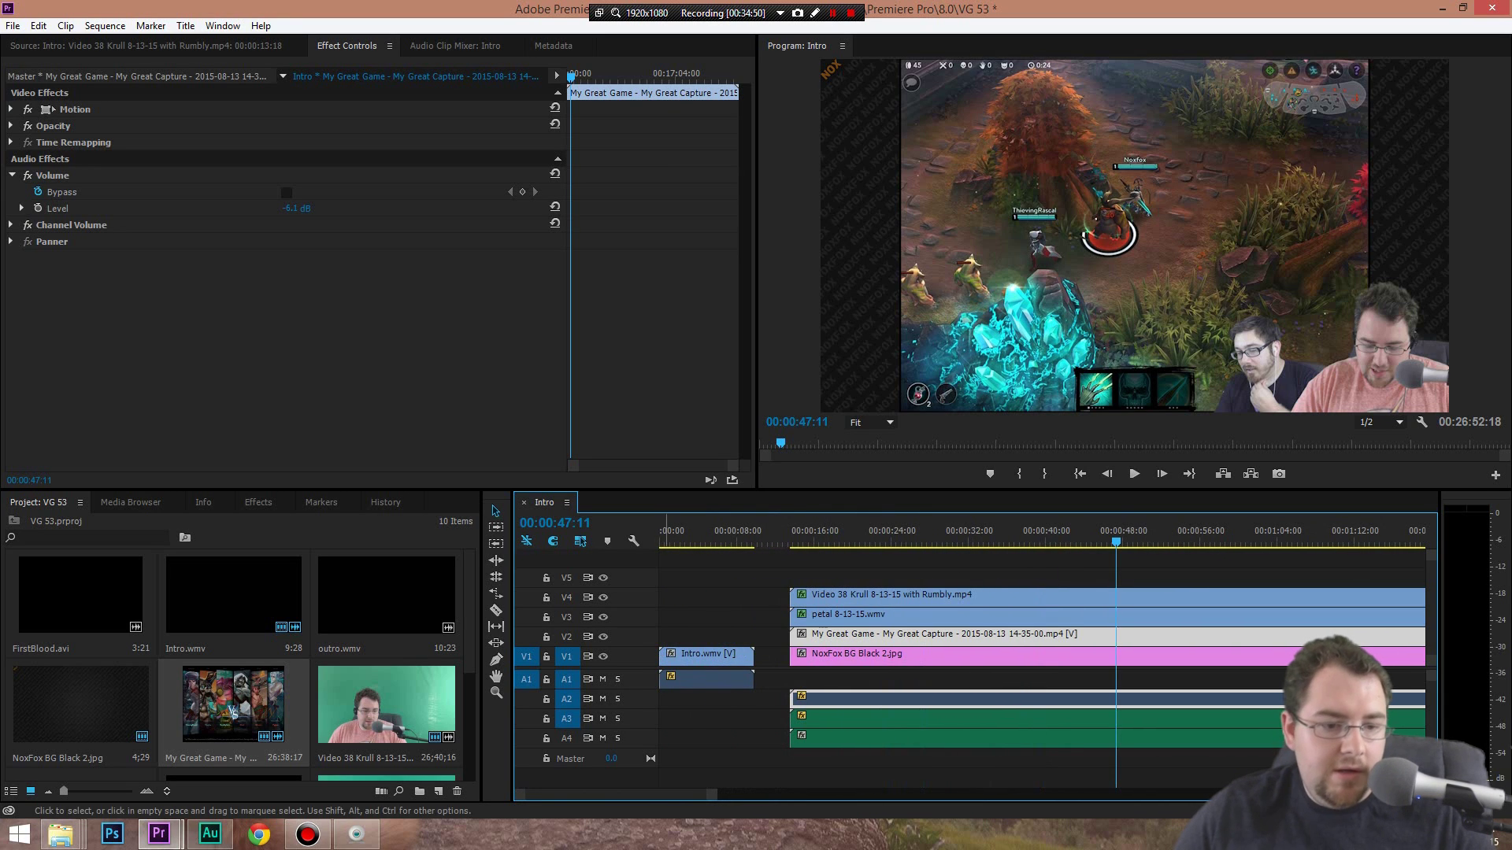
click(258, 501)
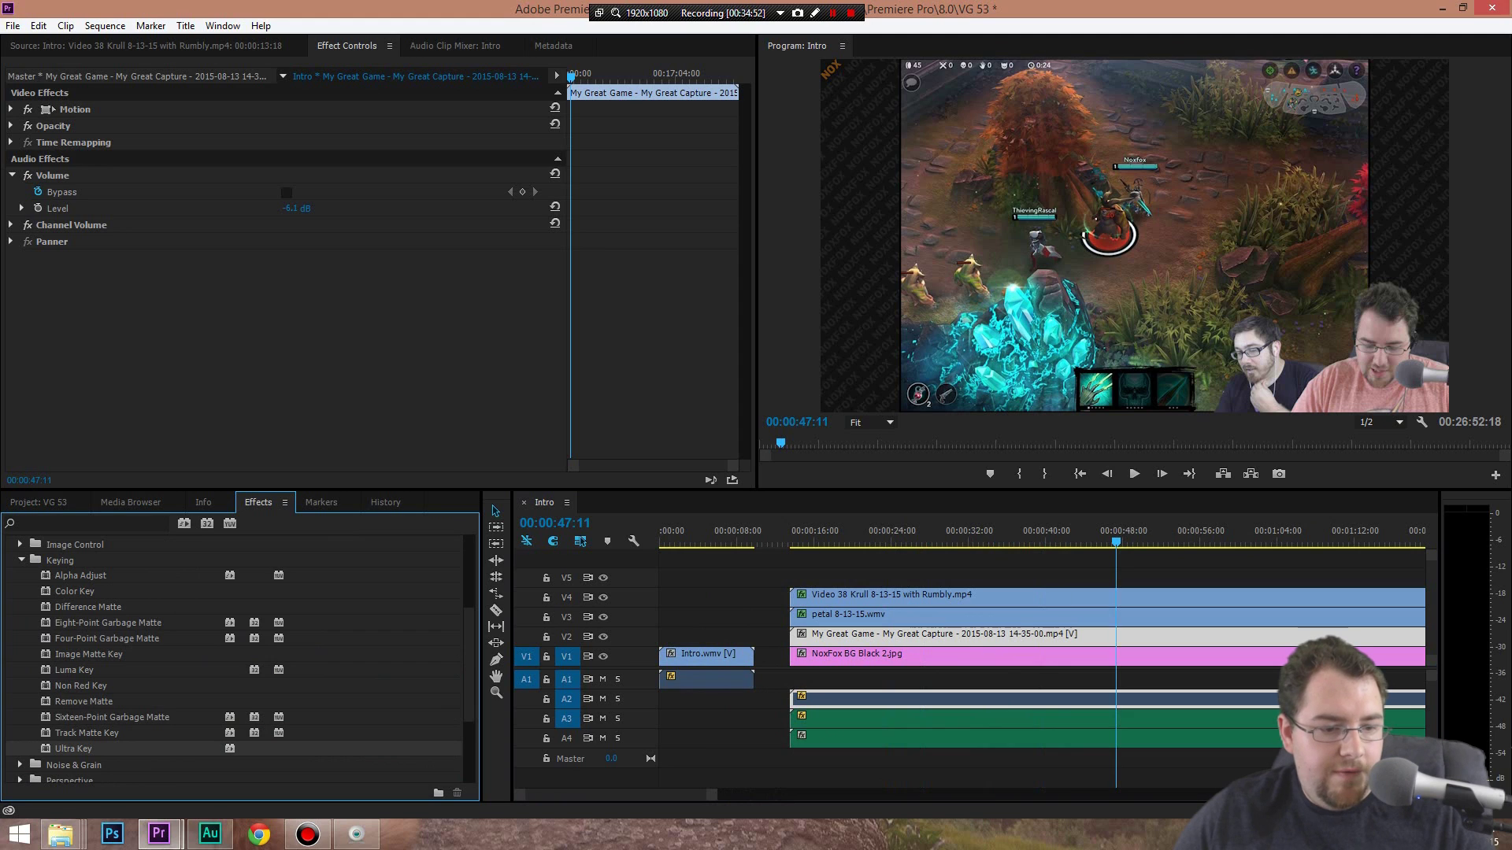
click(21, 560)
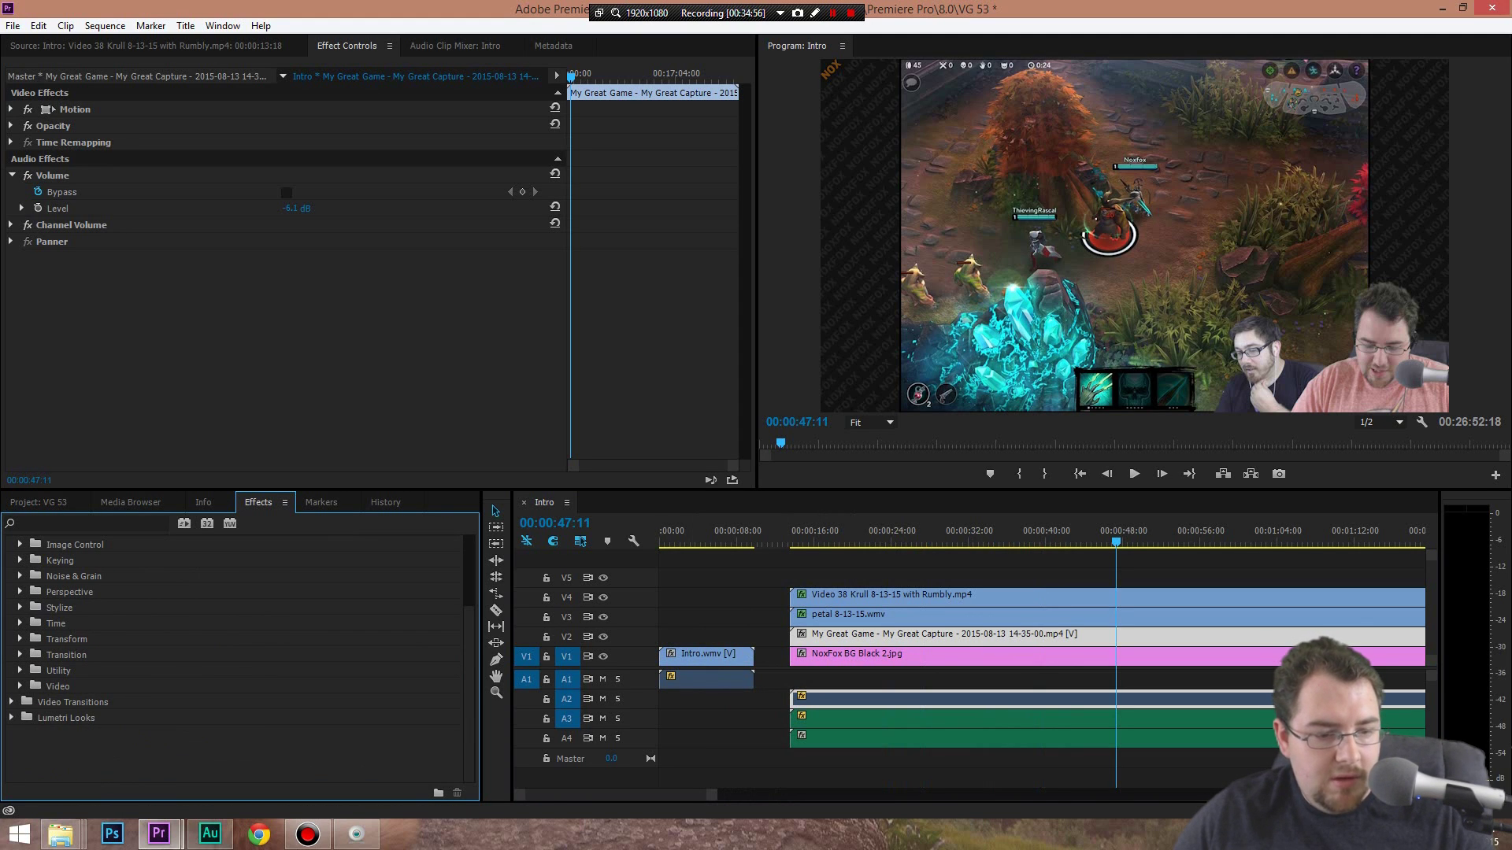
scroll(236, 630, up, 3)
click(11, 591)
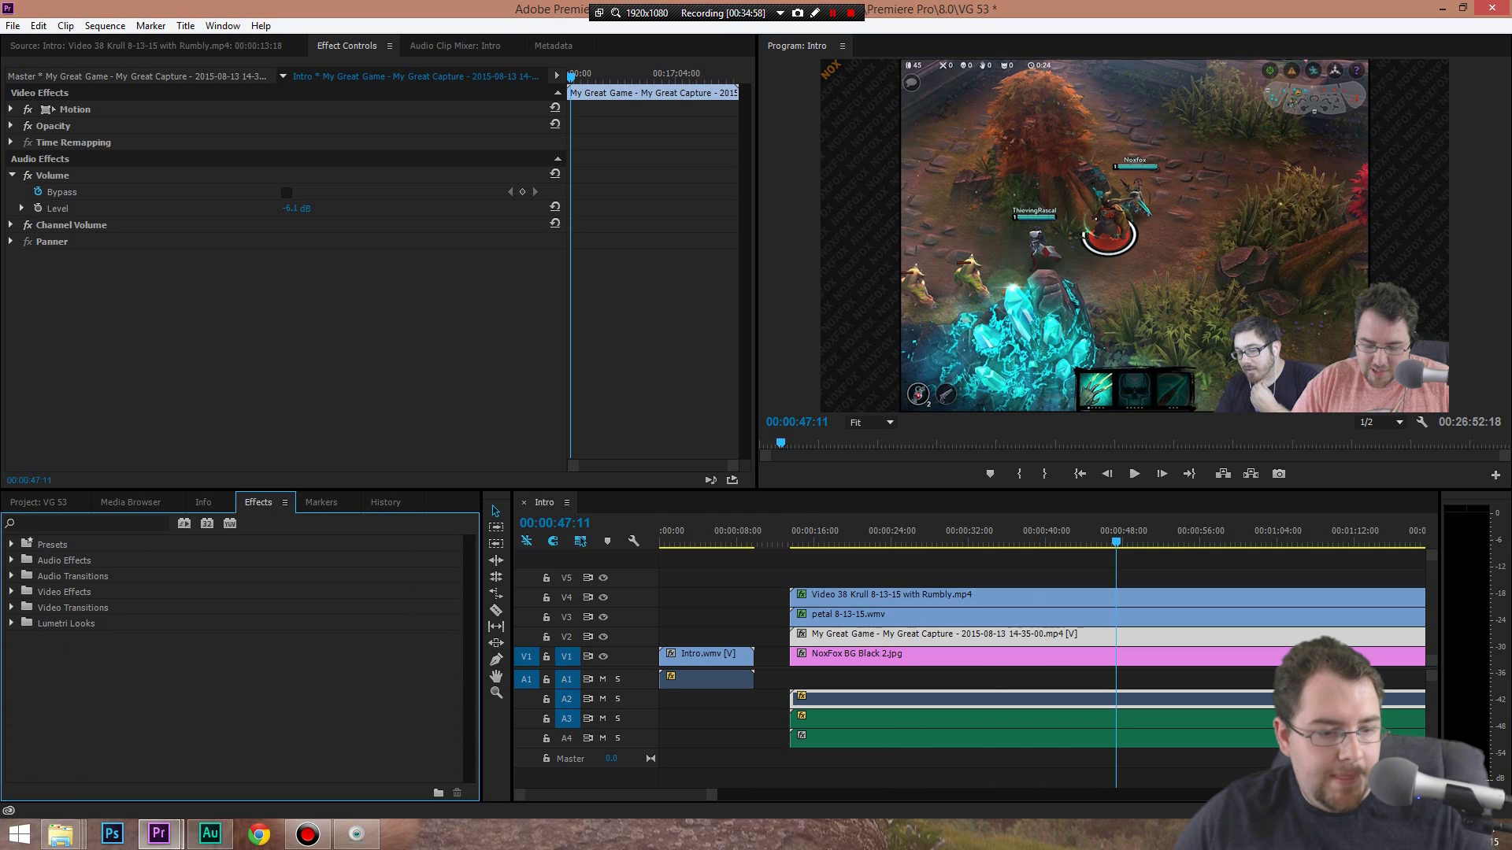
click(11, 607)
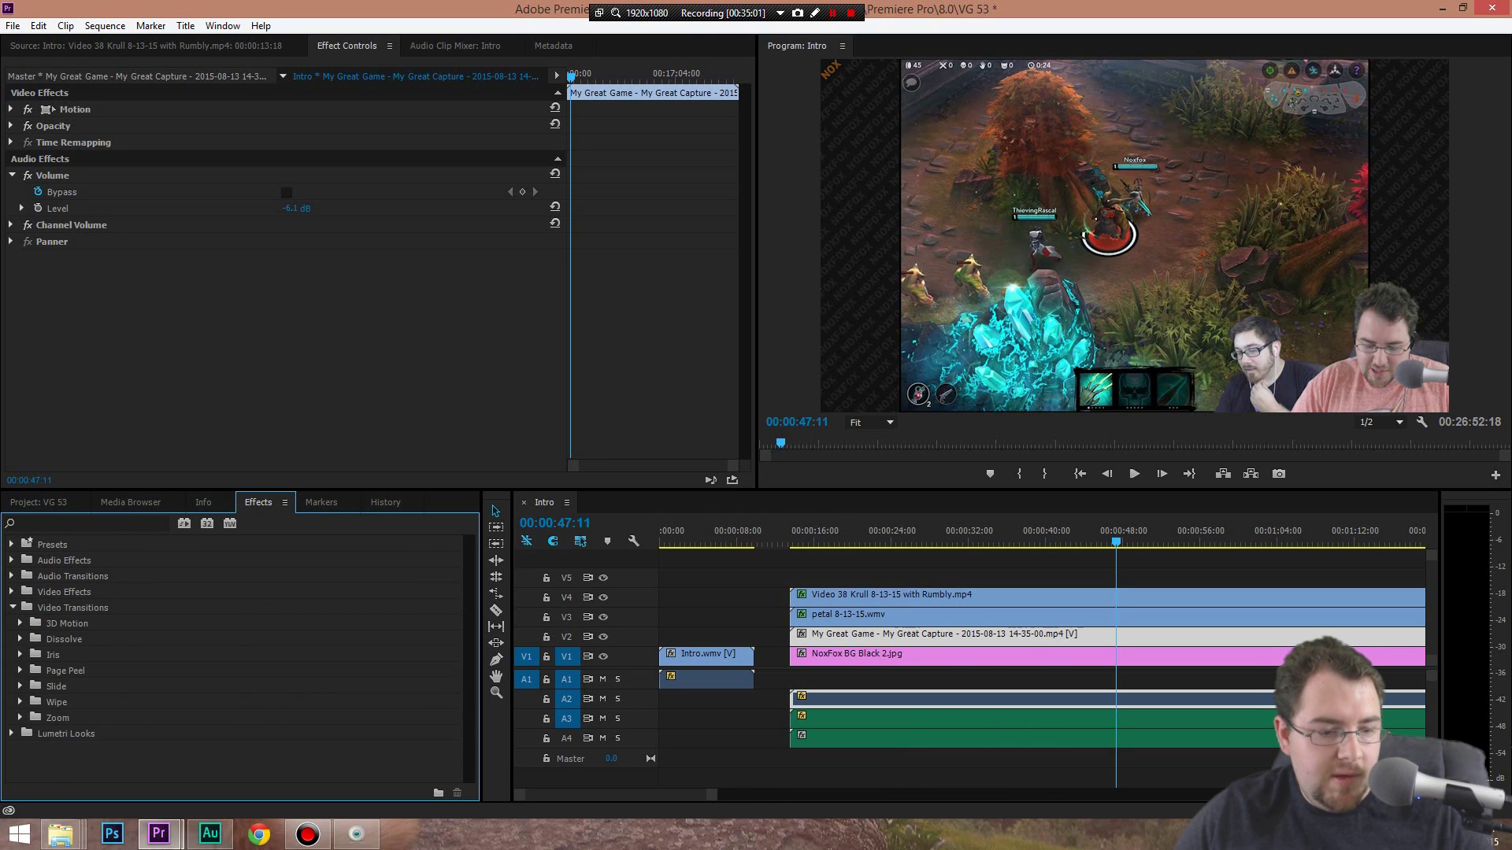
click(21, 639)
click(79, 701)
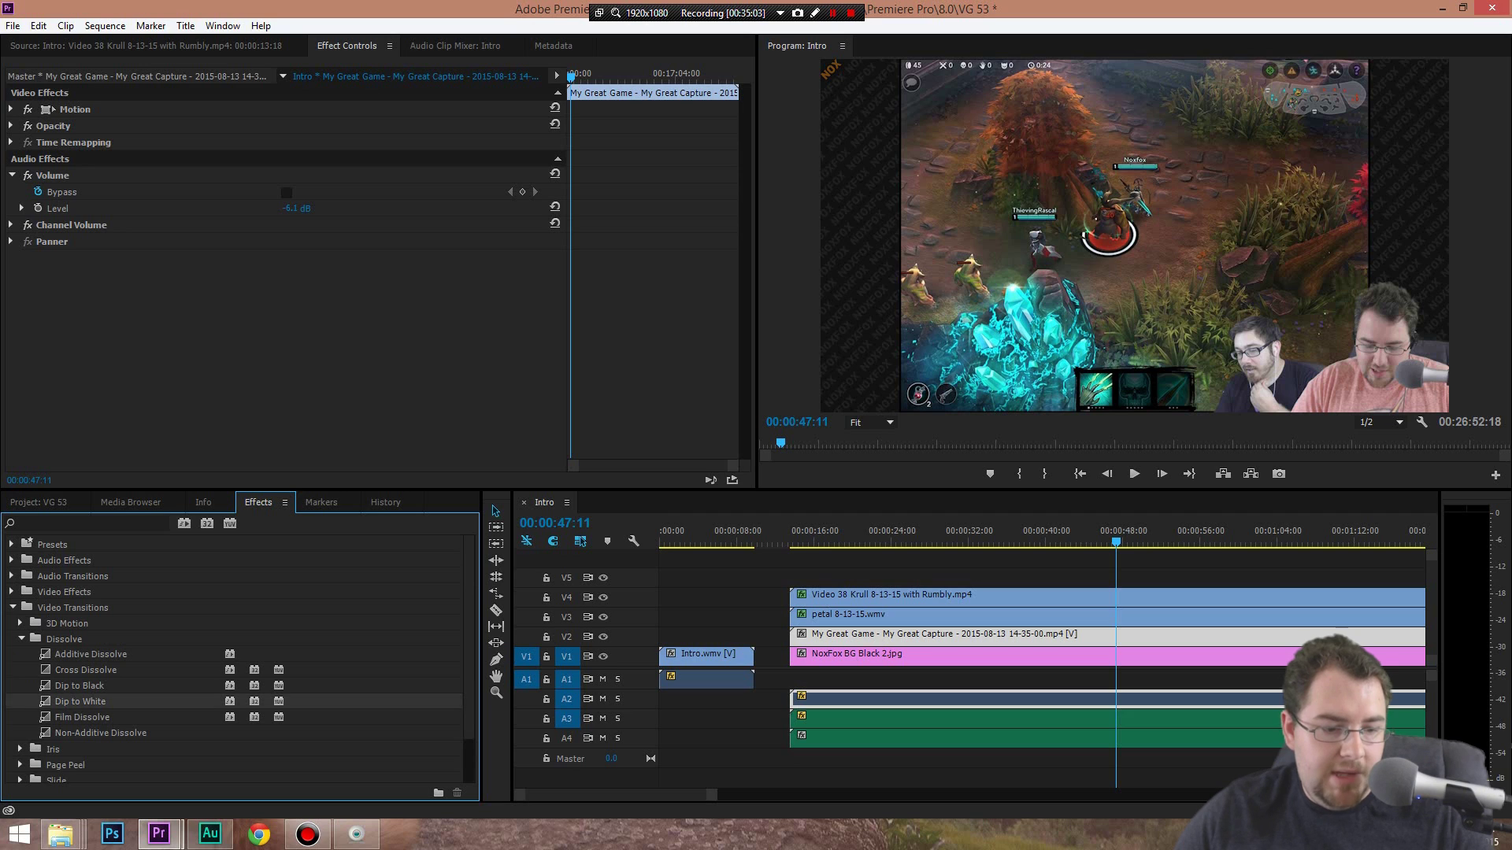
click(79, 685)
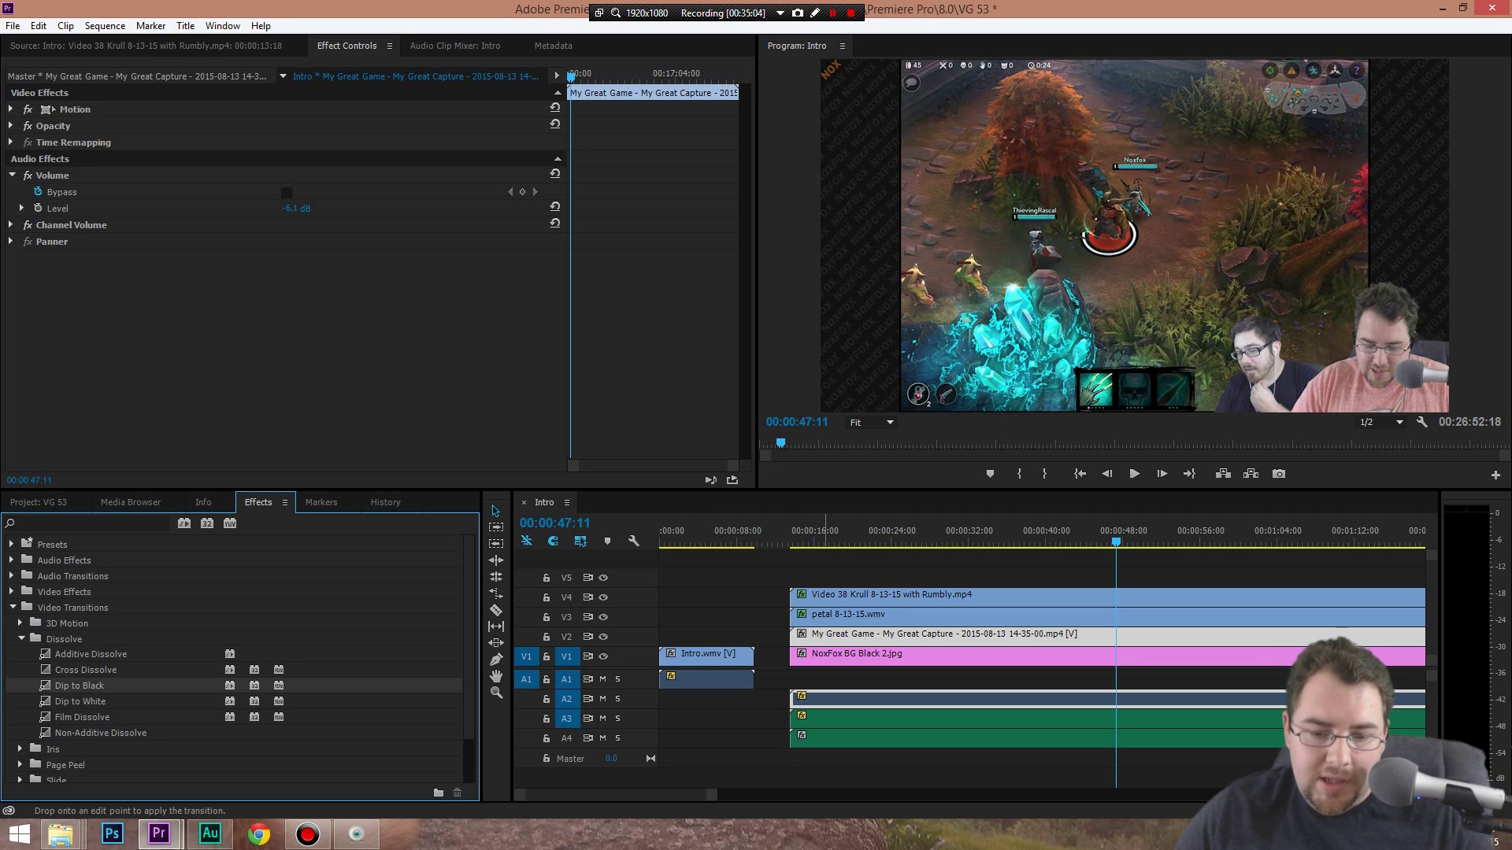
mouse_move(79, 685)
mouse_down()
mouse_move(795, 596)
mouse_move(795, 636)
mouse_up()
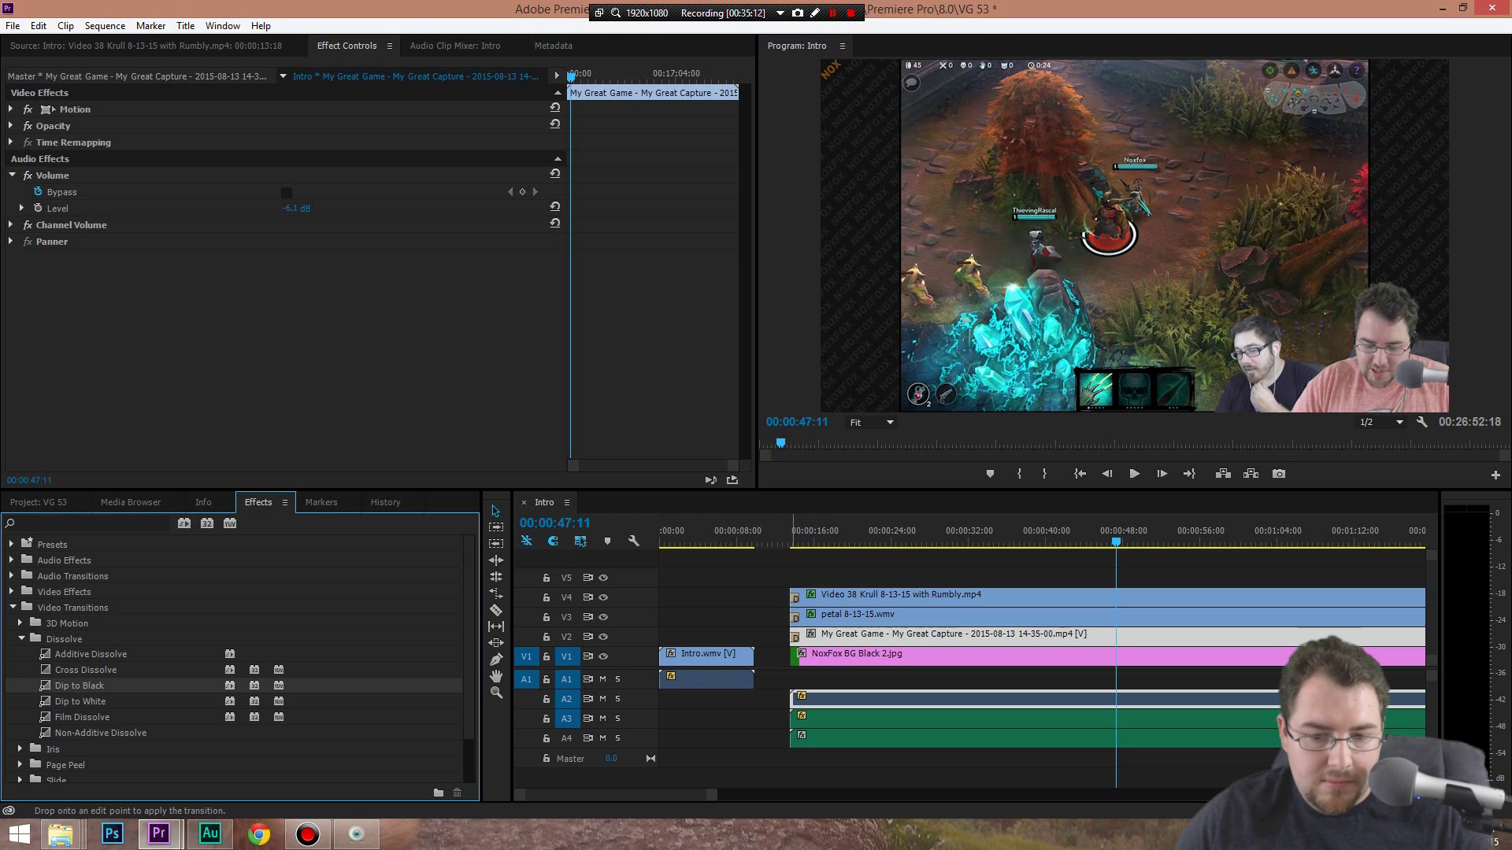
drag(793, 656, 796, 656)
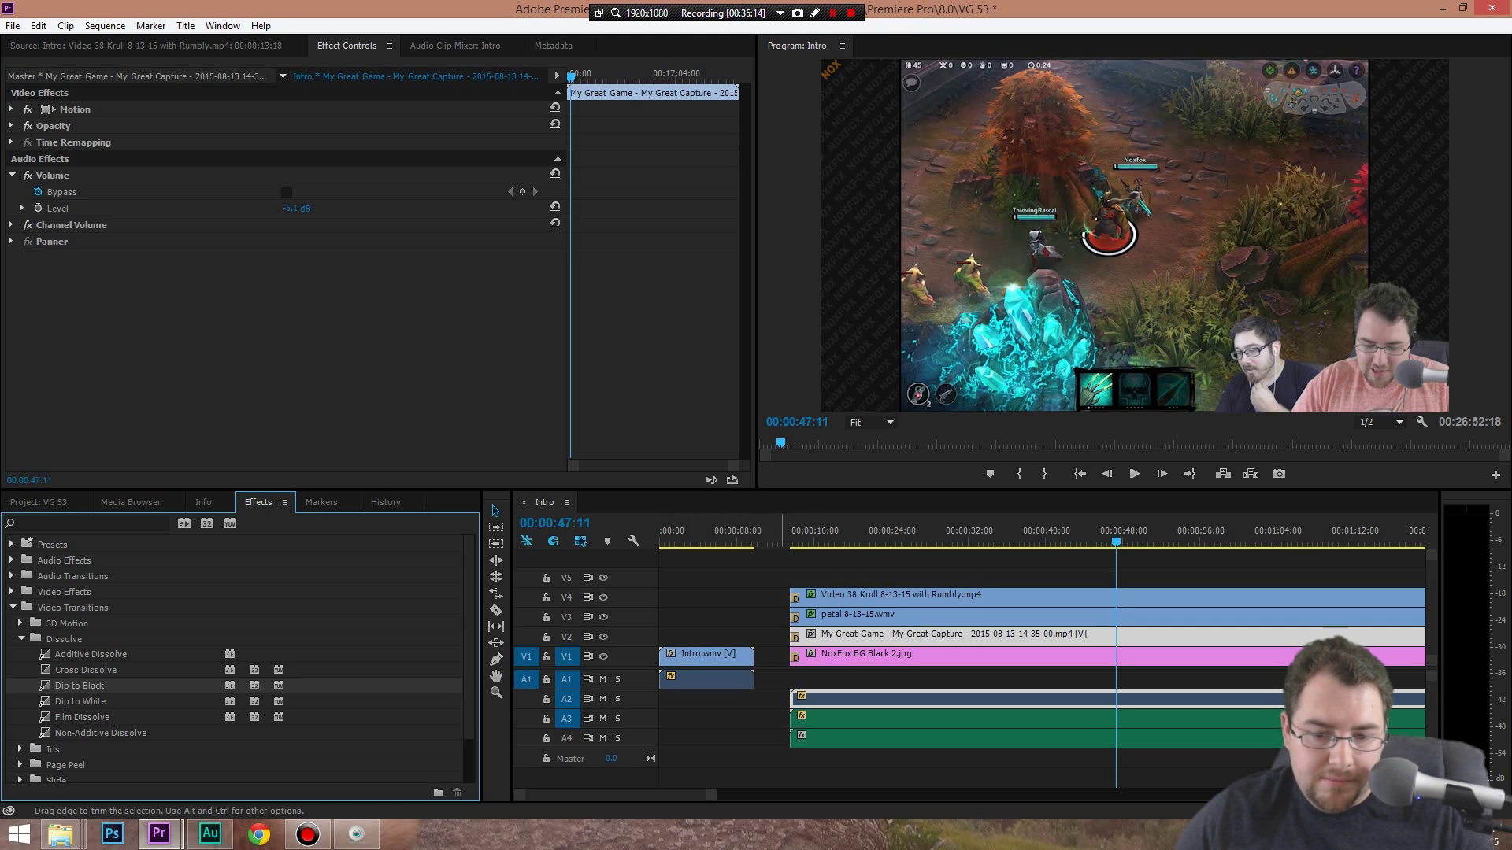
Play the sequence from just before the gameplay clips start, around 00:00:13:02, to review the fade-in from black
click(785, 539)
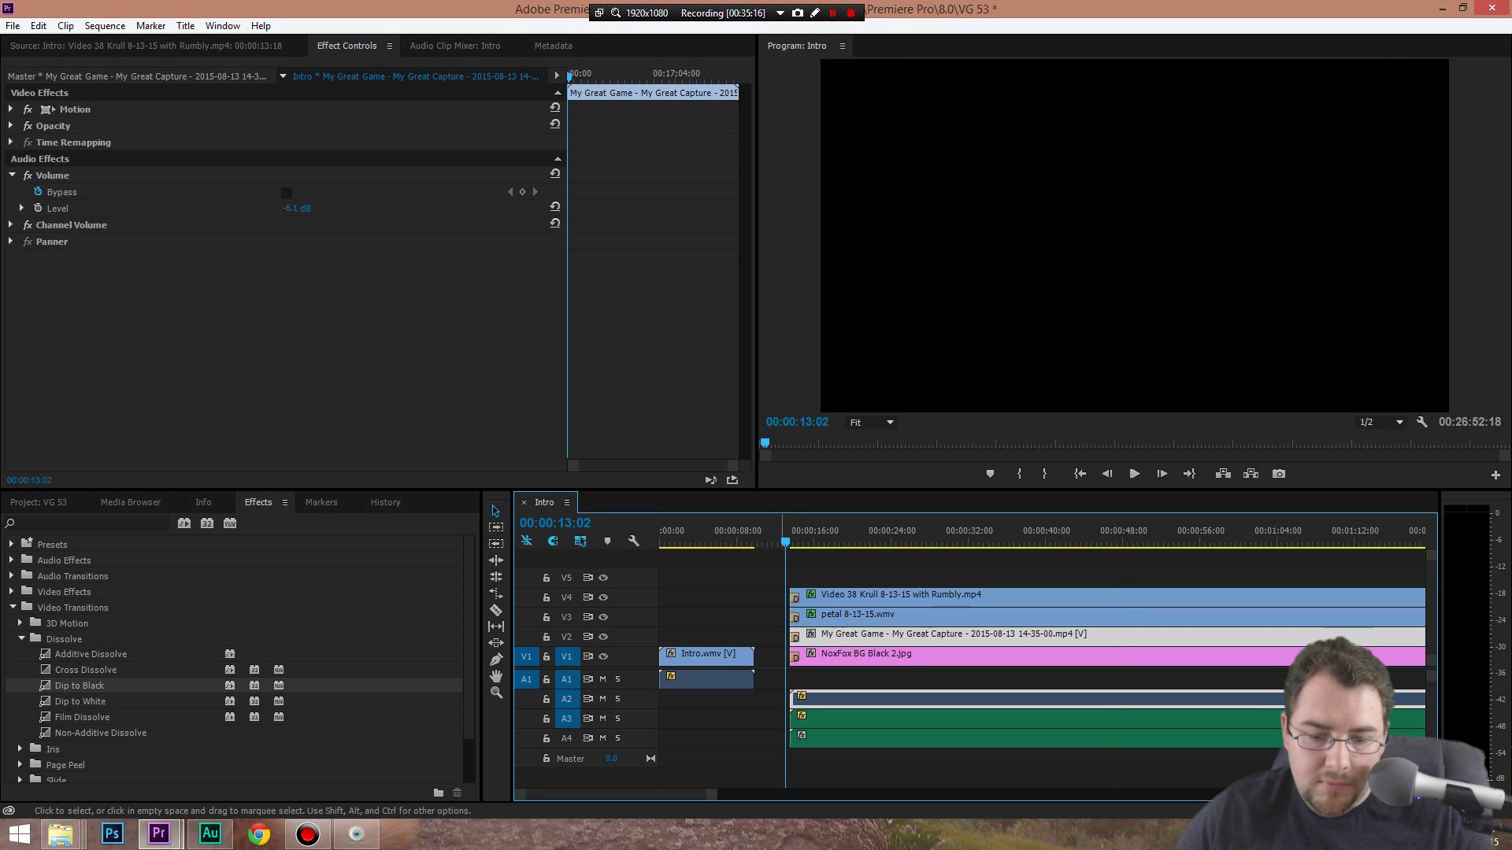
key(space)
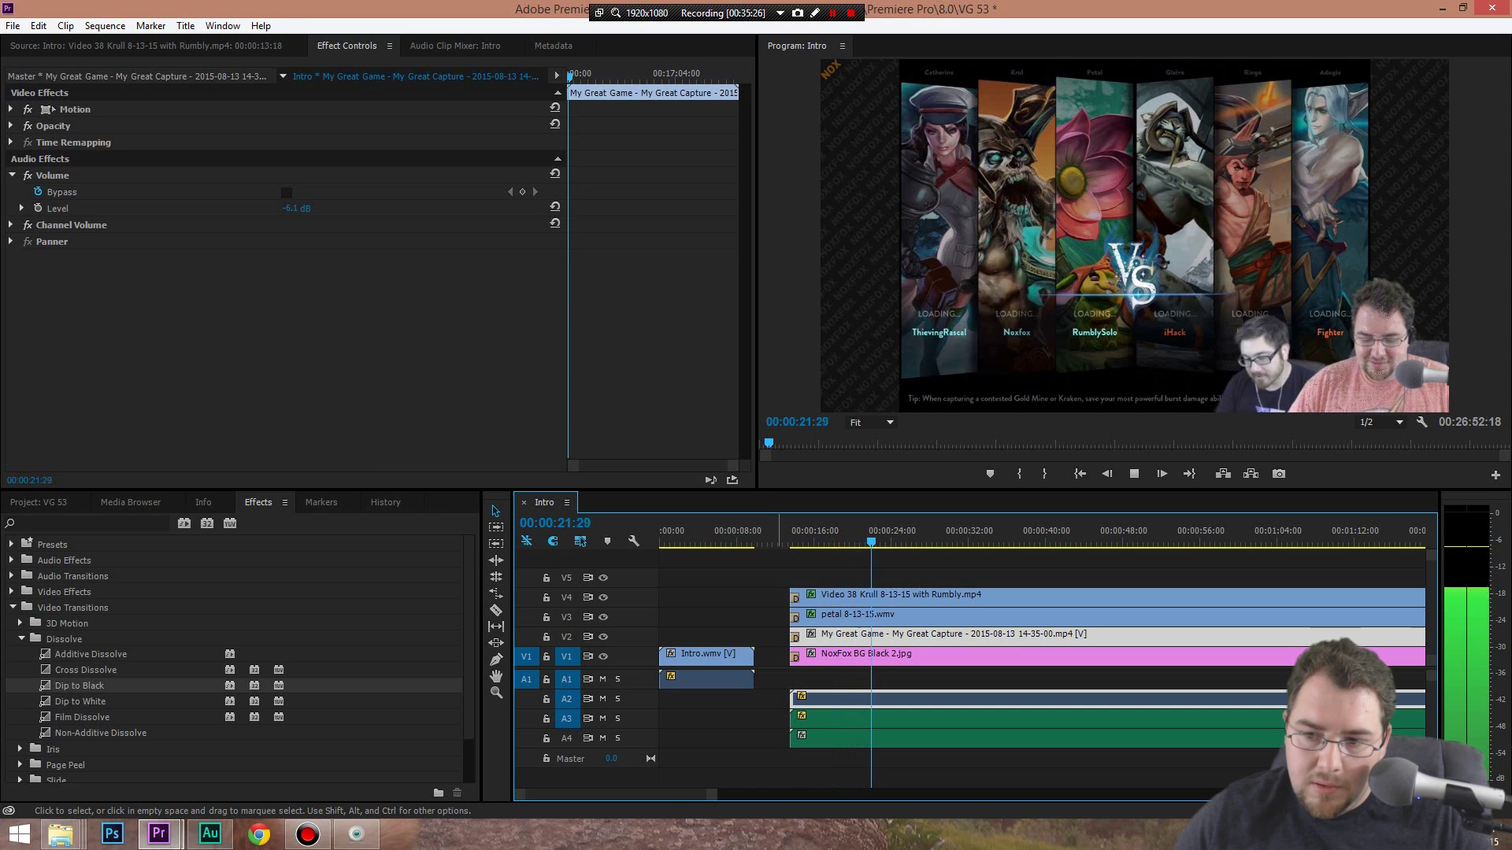
key(space)
key(Up)
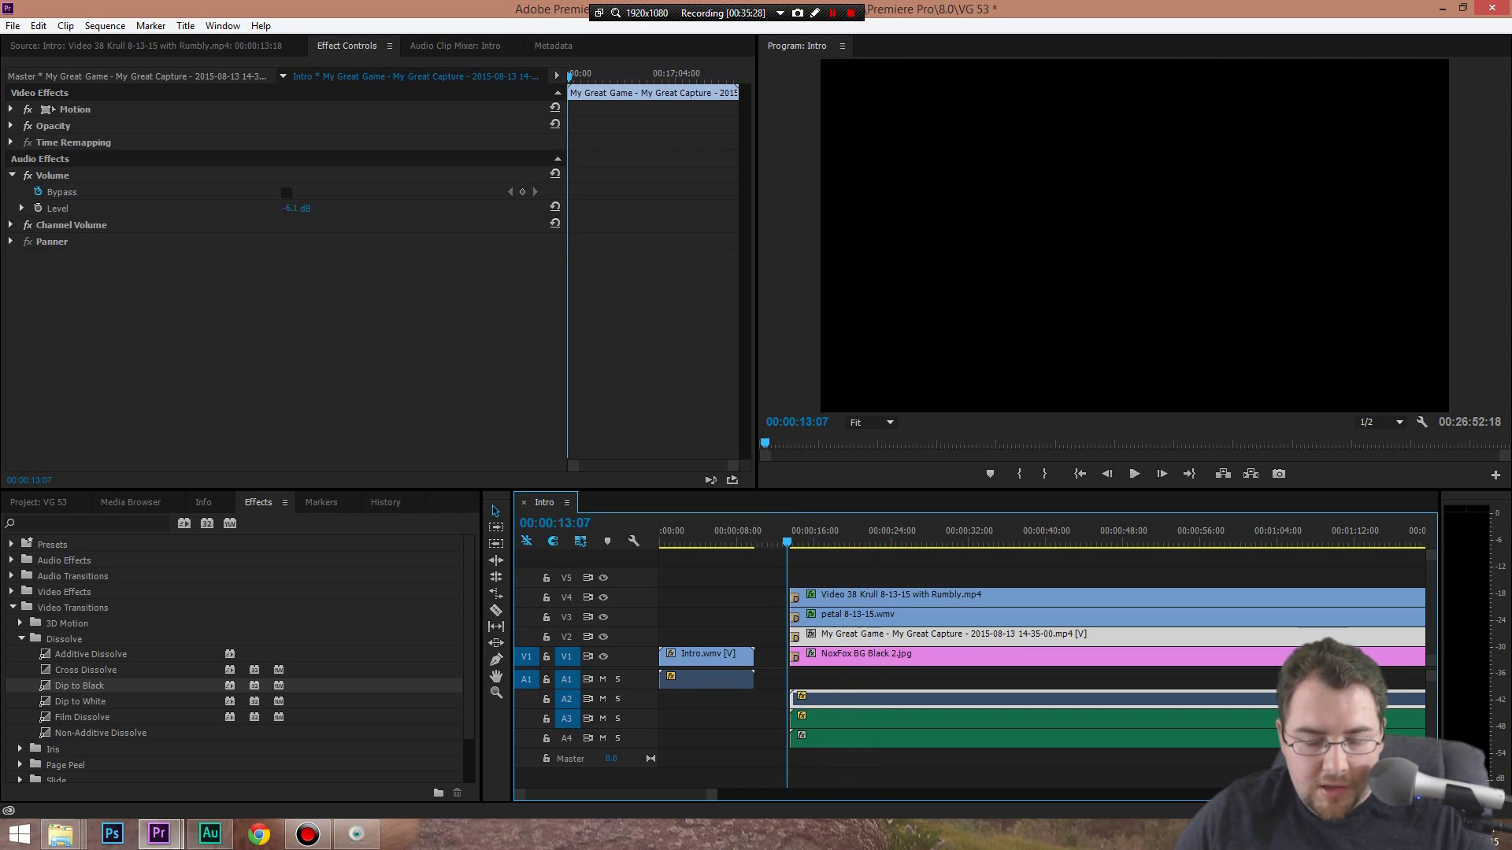
key(shift+Left)
key(shift+Left)
key(shift+Left)
key(shift+Left)
key(shift+Left)
key(shift+Left)
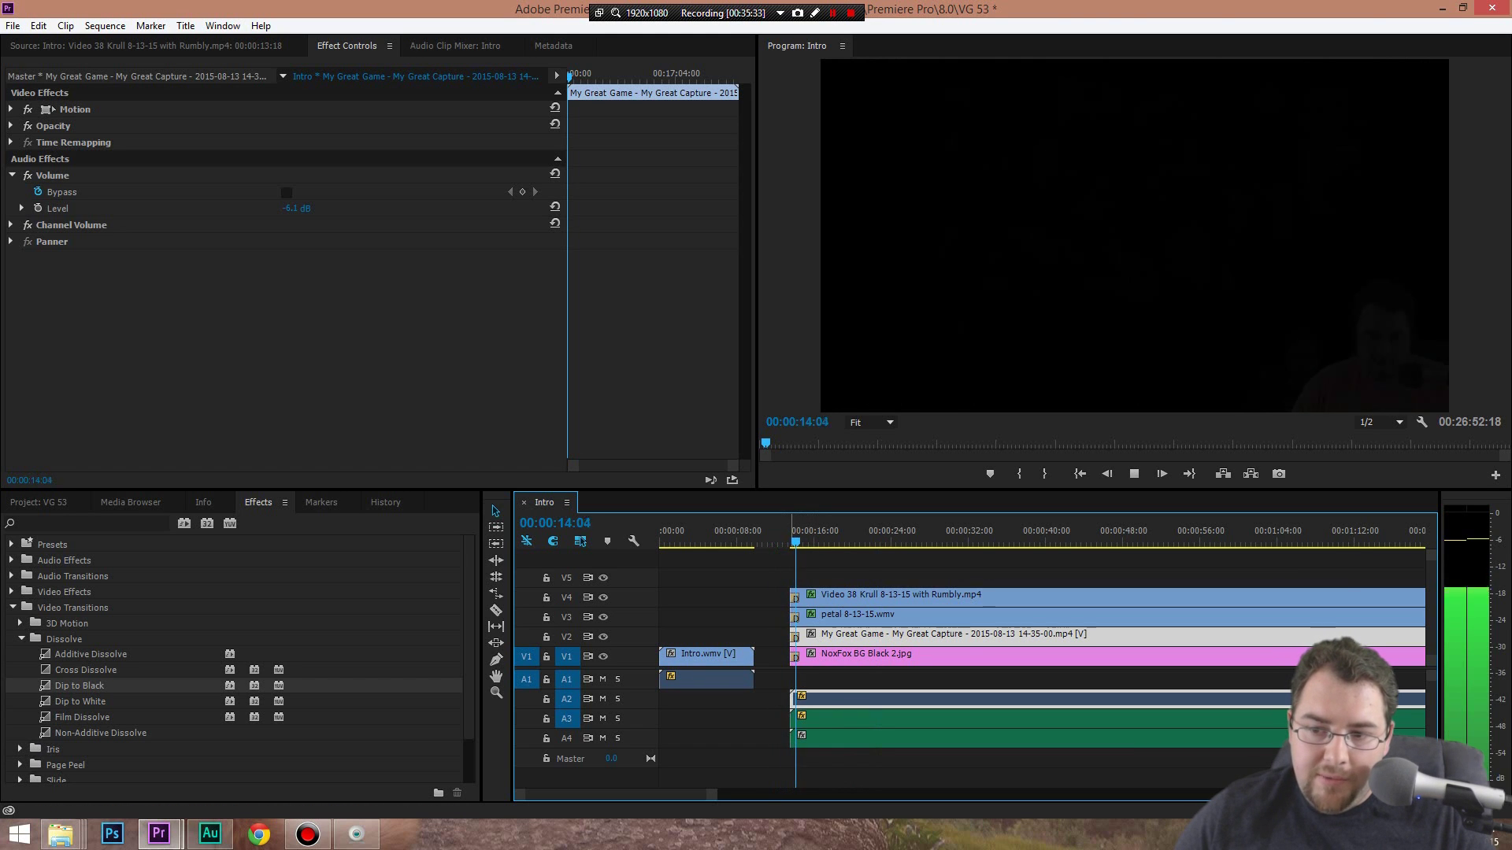
key(space)
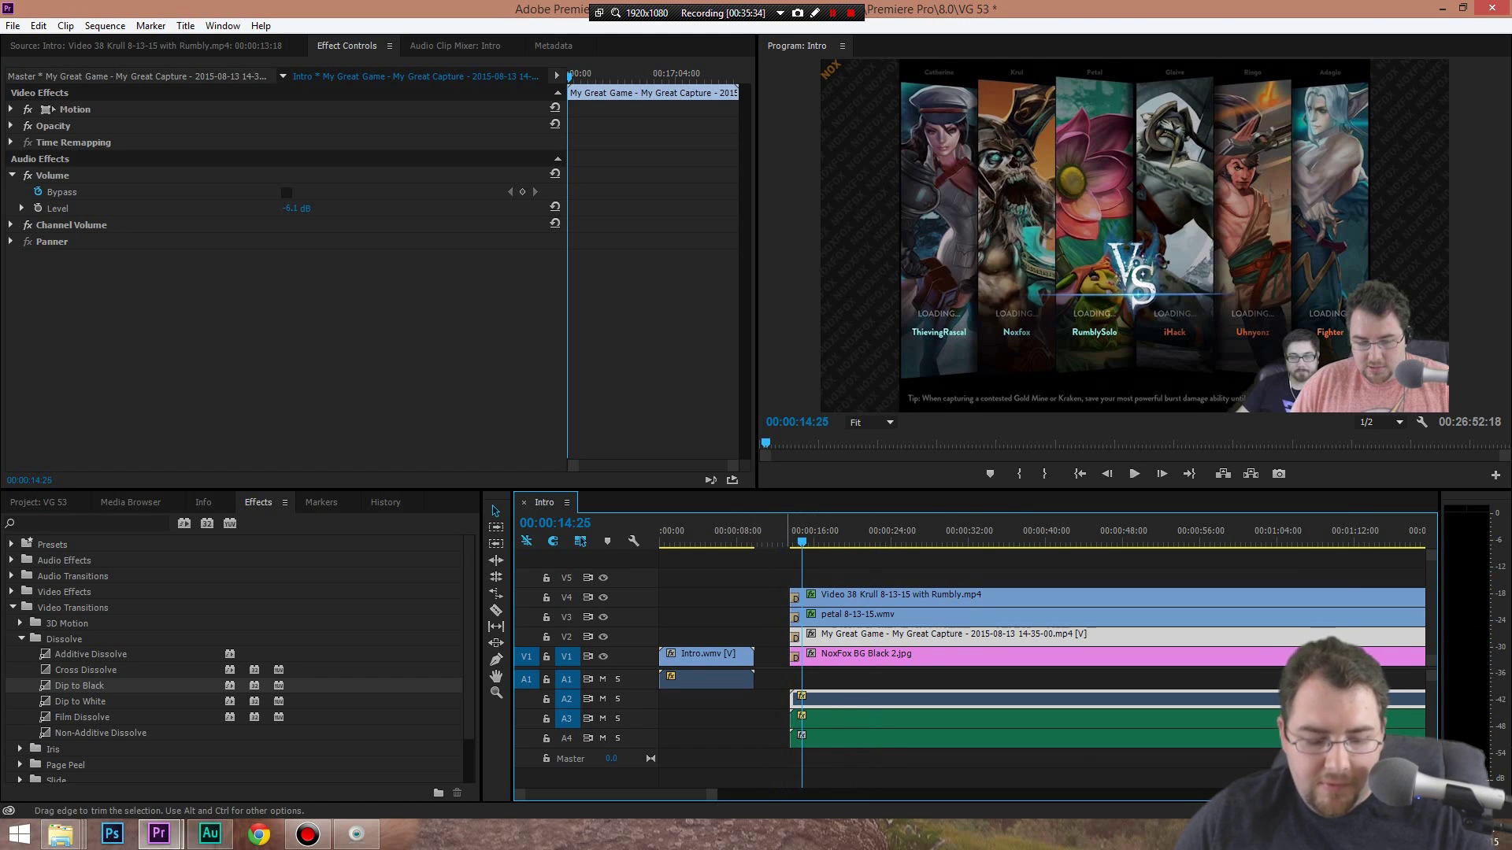
Undo the Dip to Black transitions on the four clips and play the opening without them
key(ctrl+z)
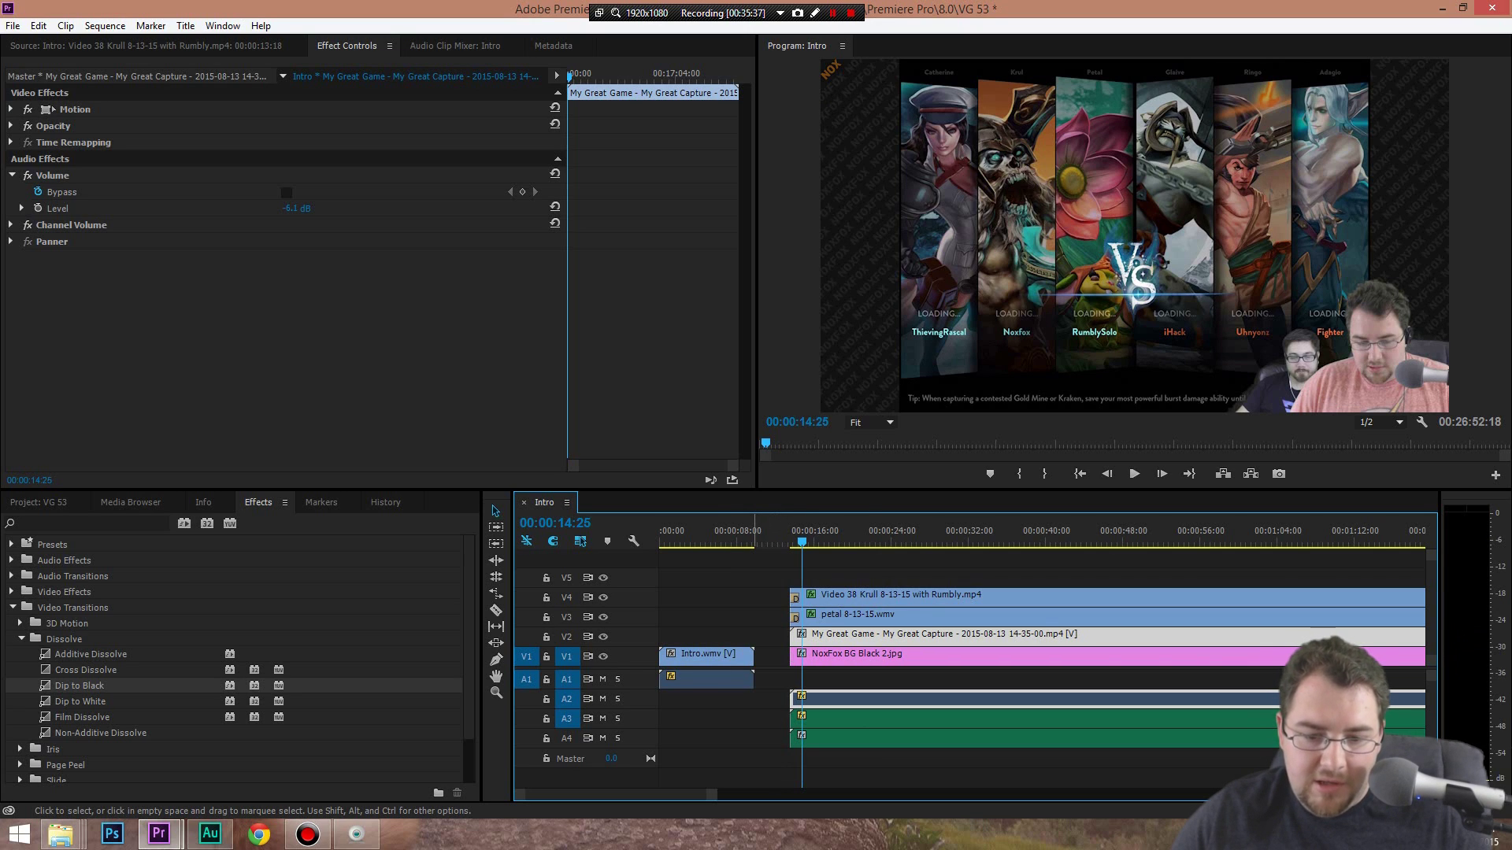
key(ctrl+z)
click(776, 532)
key(space)
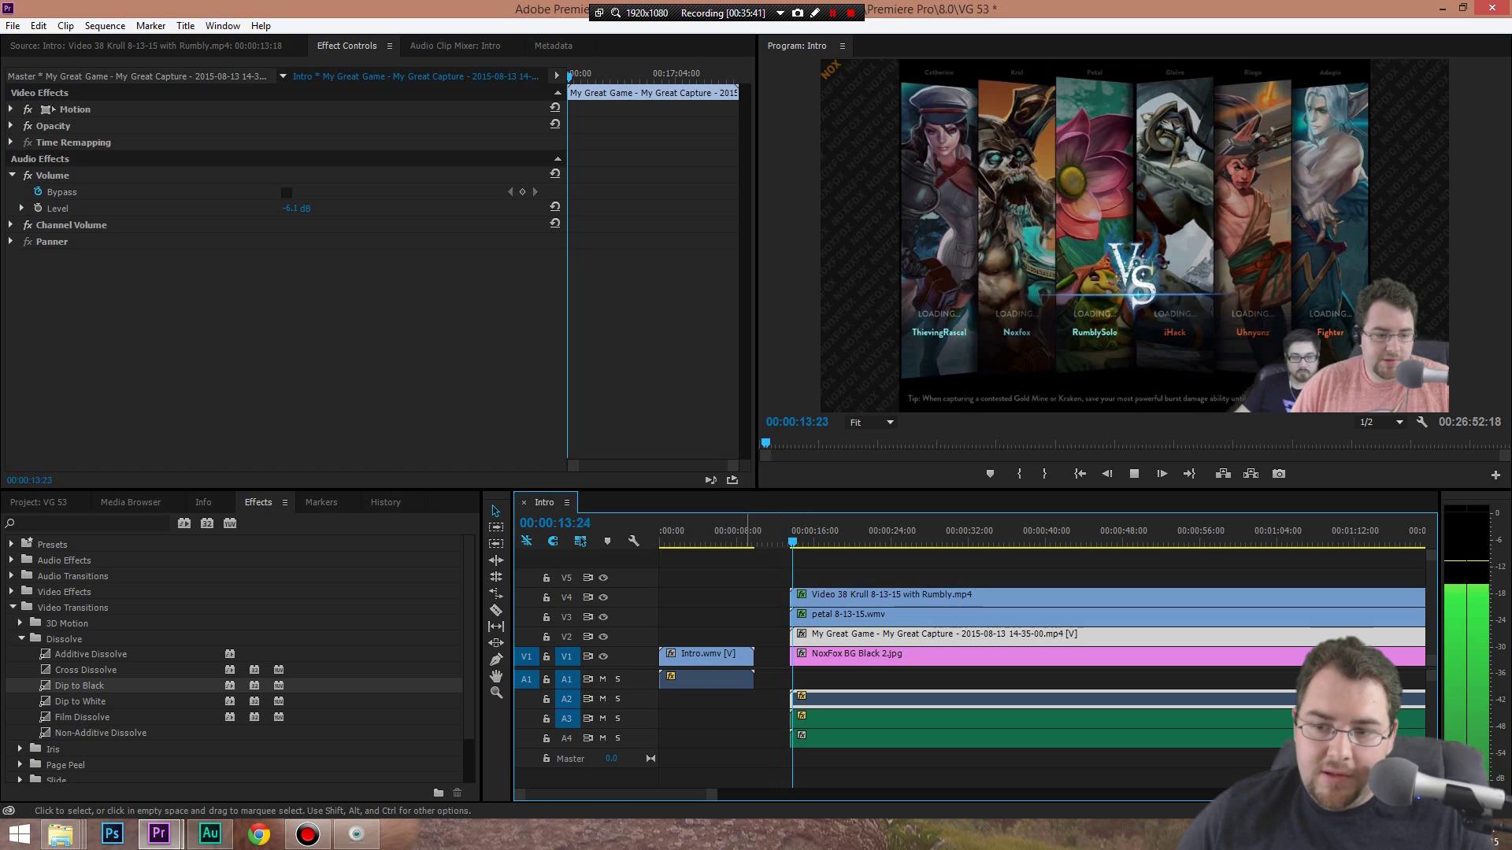
key(space)
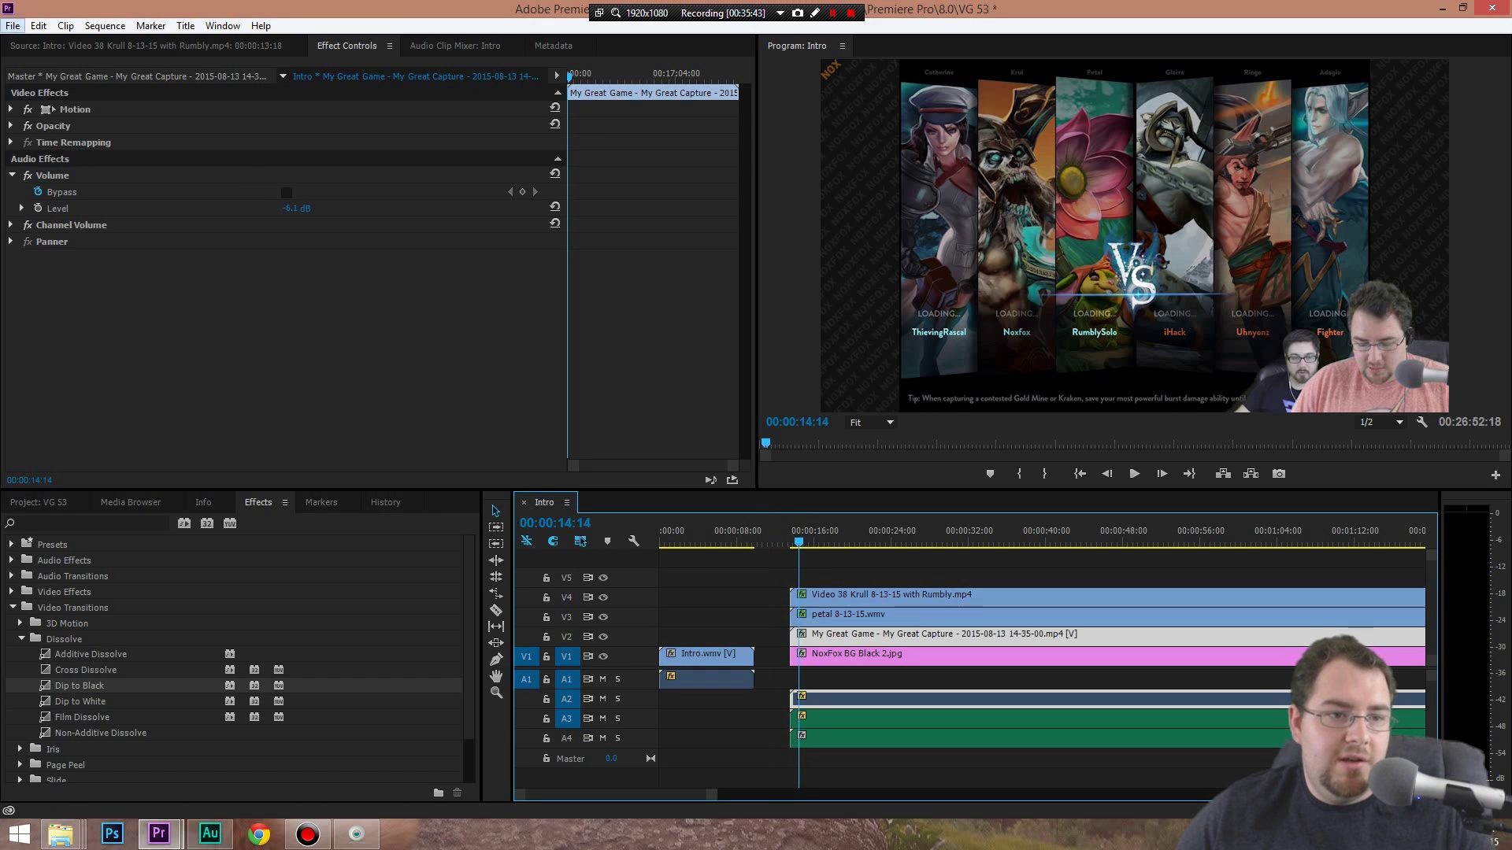
Redo the undone Dip to Black transitions at the start of the clips on V1 through V4
key(alt+e)
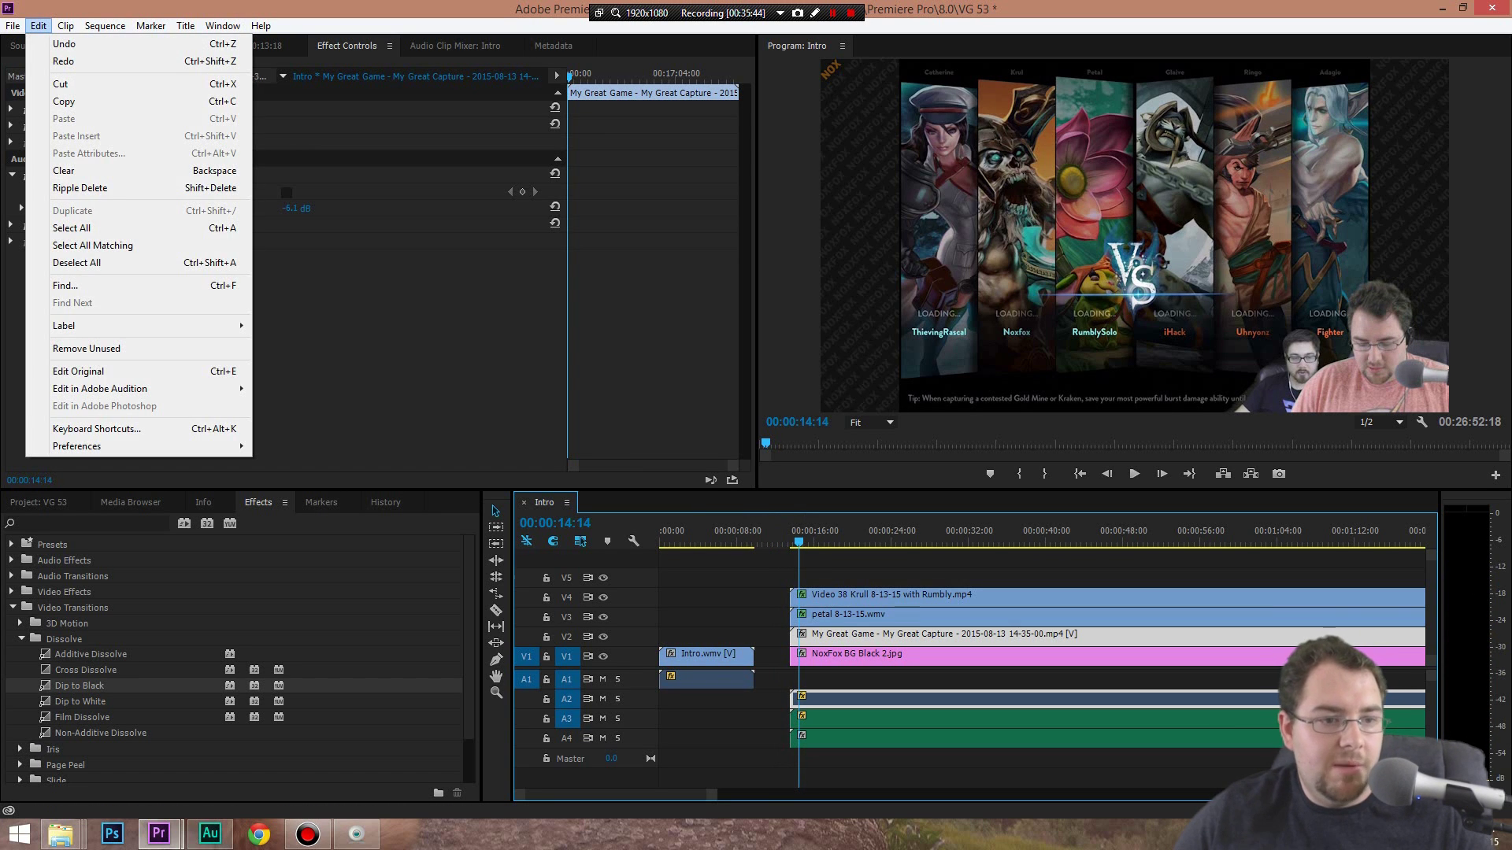
key(Right)
key(Left)
key(Down)
key(Return)
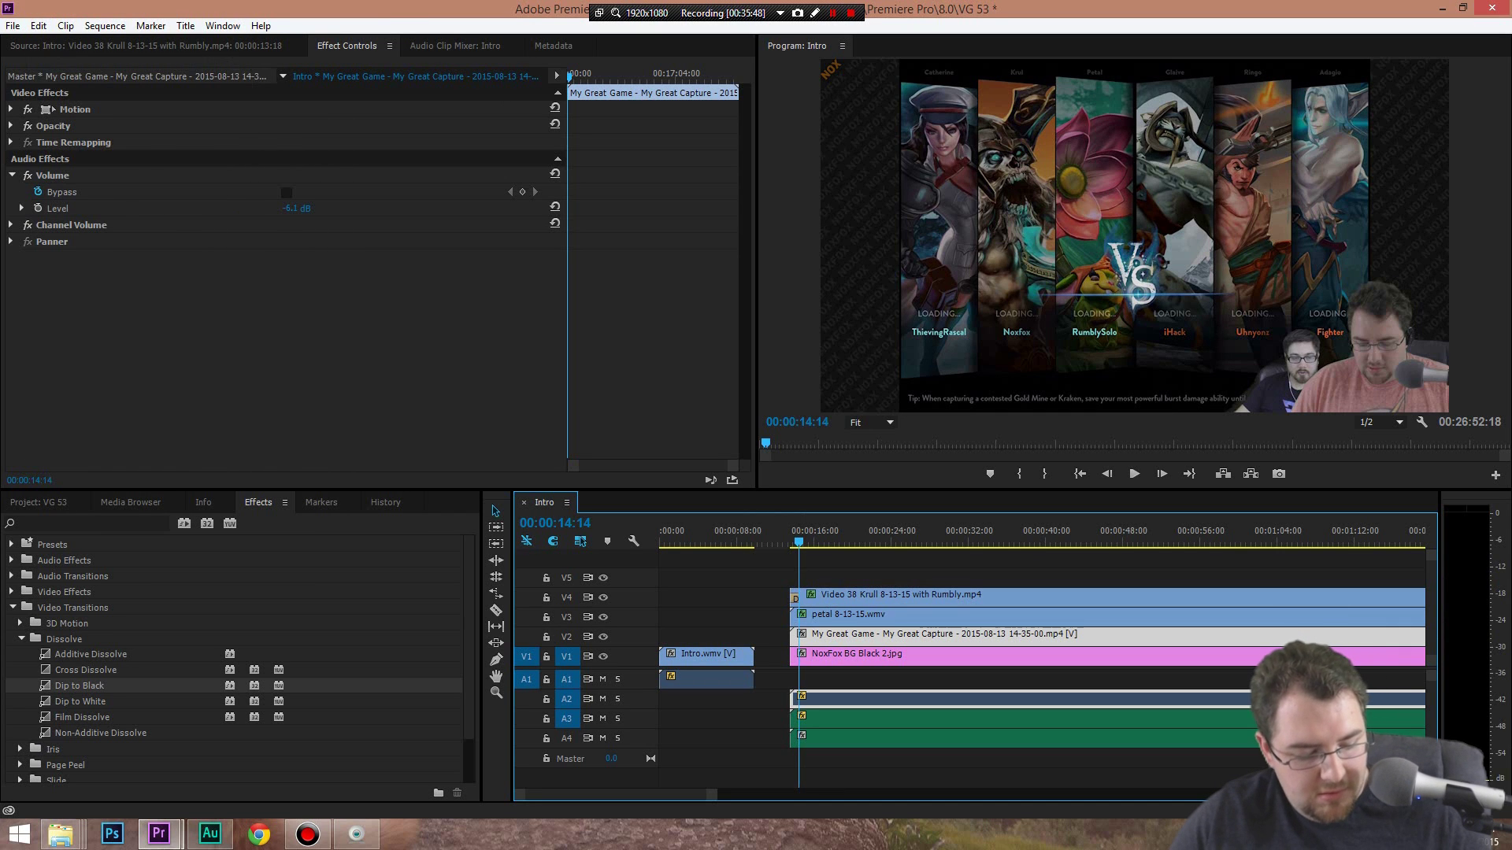
key(ctrl+shift+z)
key(ctrl+shift+z)
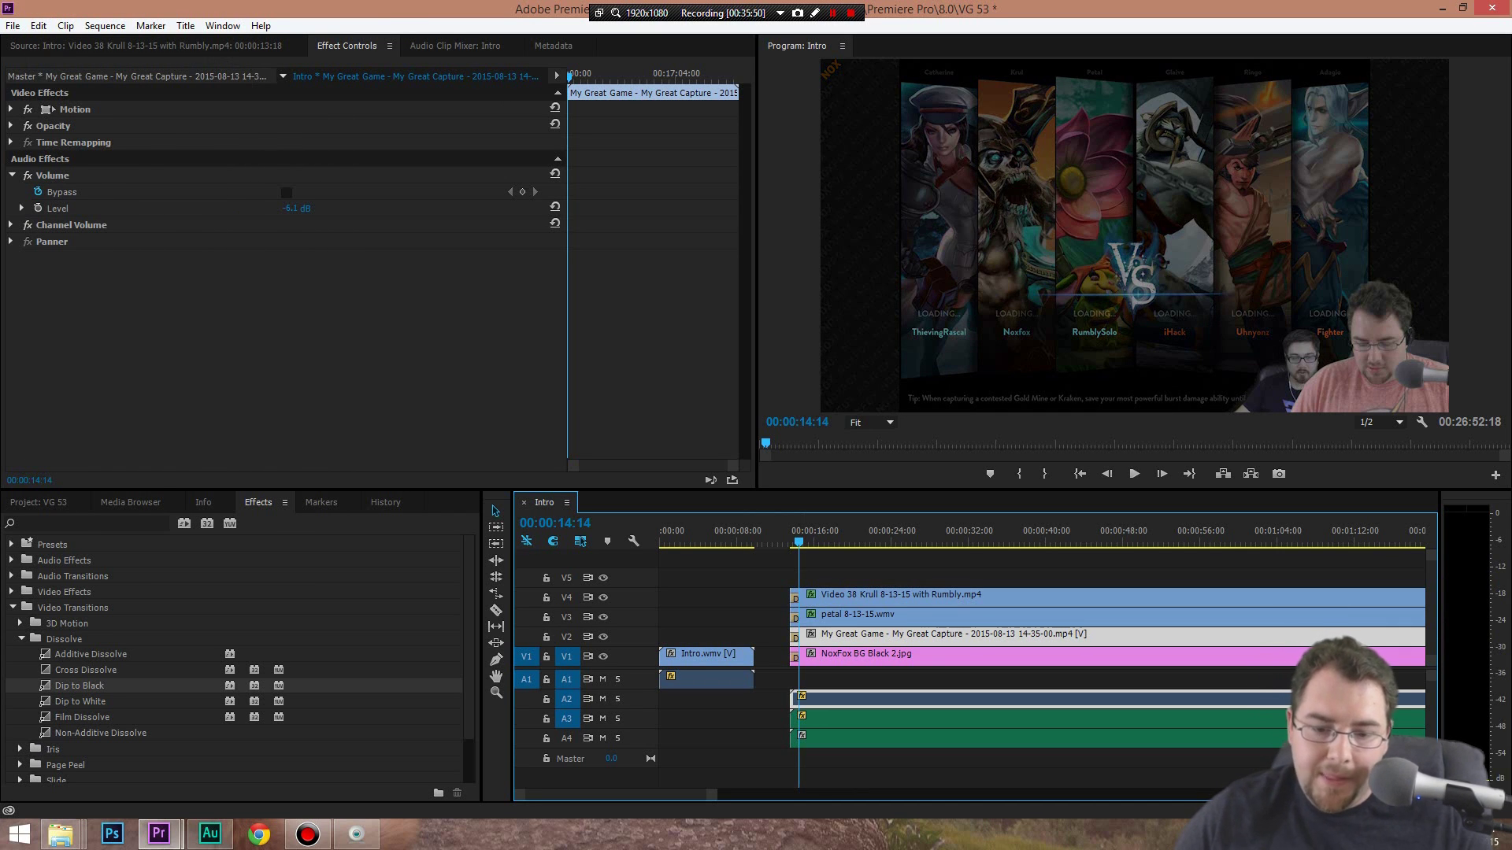
Delete the Dip to Black from NoxFox BG Black 2.jpg on V1 and shift all clips after the intro back against its end
click(795, 637)
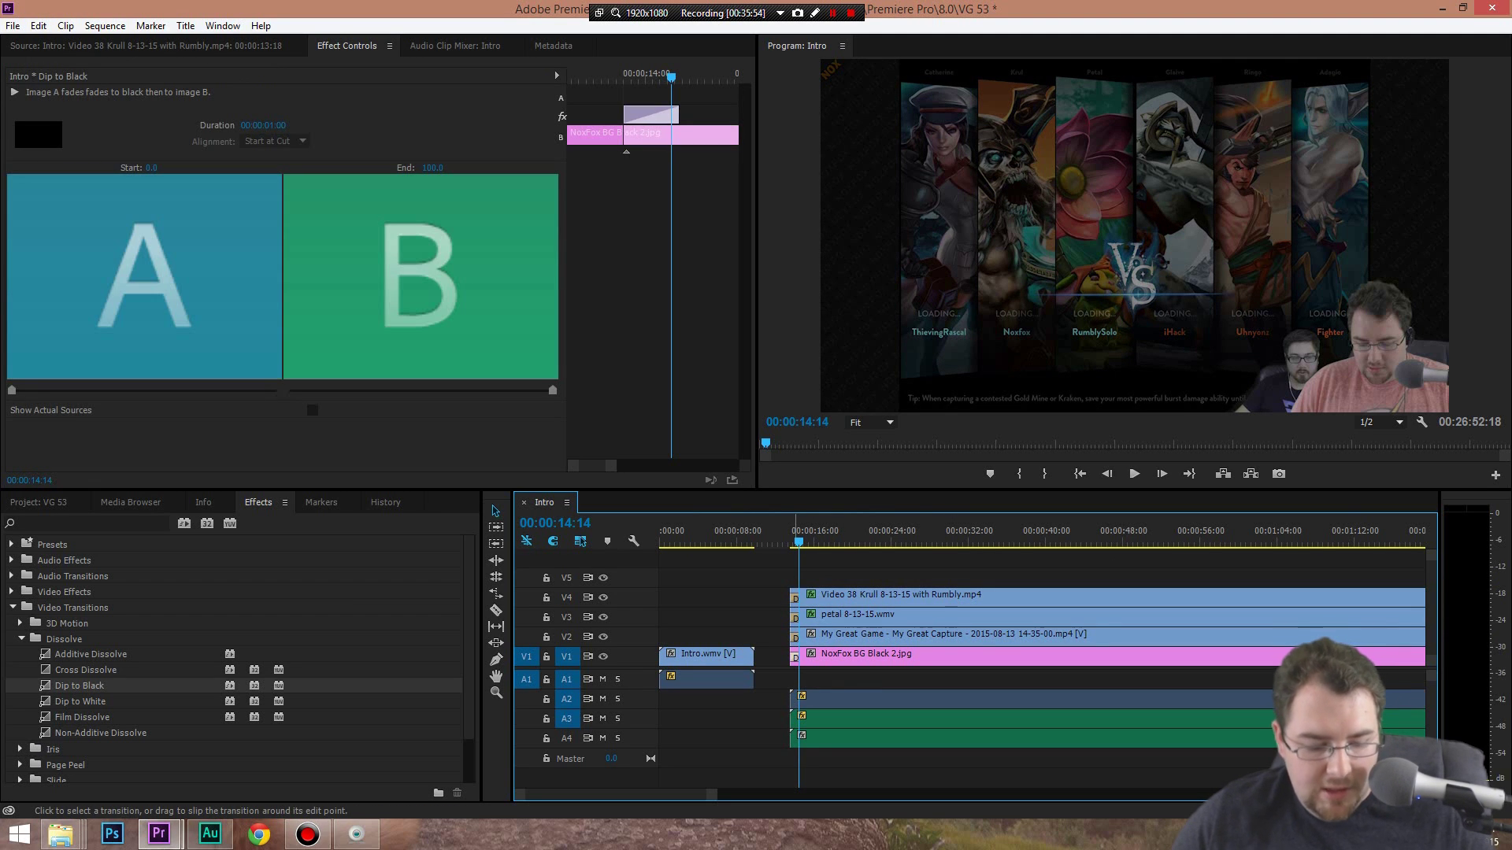
key(Delete)
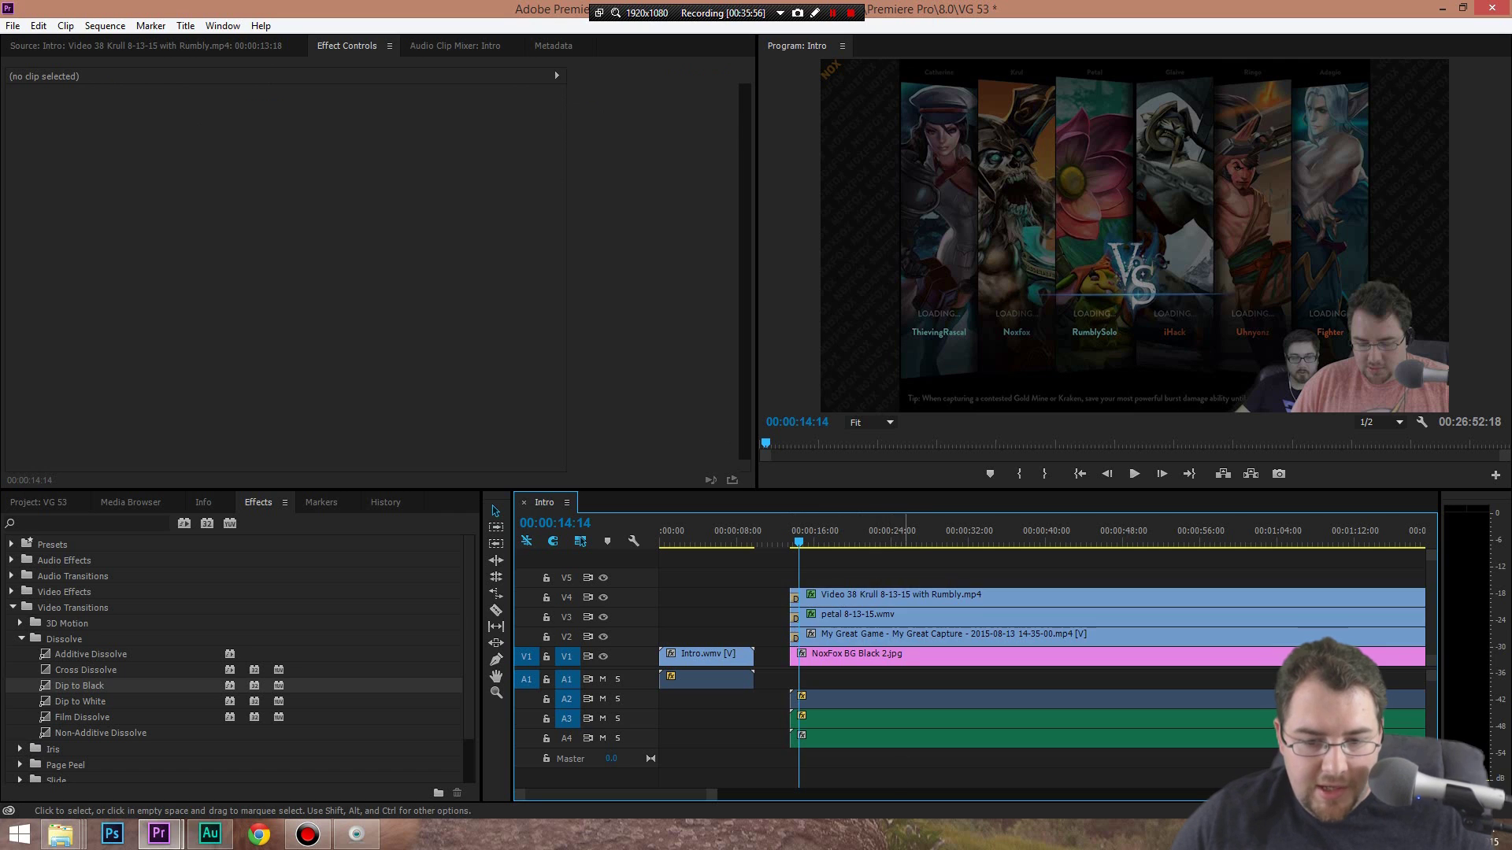
drag(907, 783, 857, 578)
drag(921, 634, 886, 634)
Try a Dip to Black at the end of Intro.wmv on V1 and play across the cut from 00:00:09:02
drag(80, 685, 749, 656)
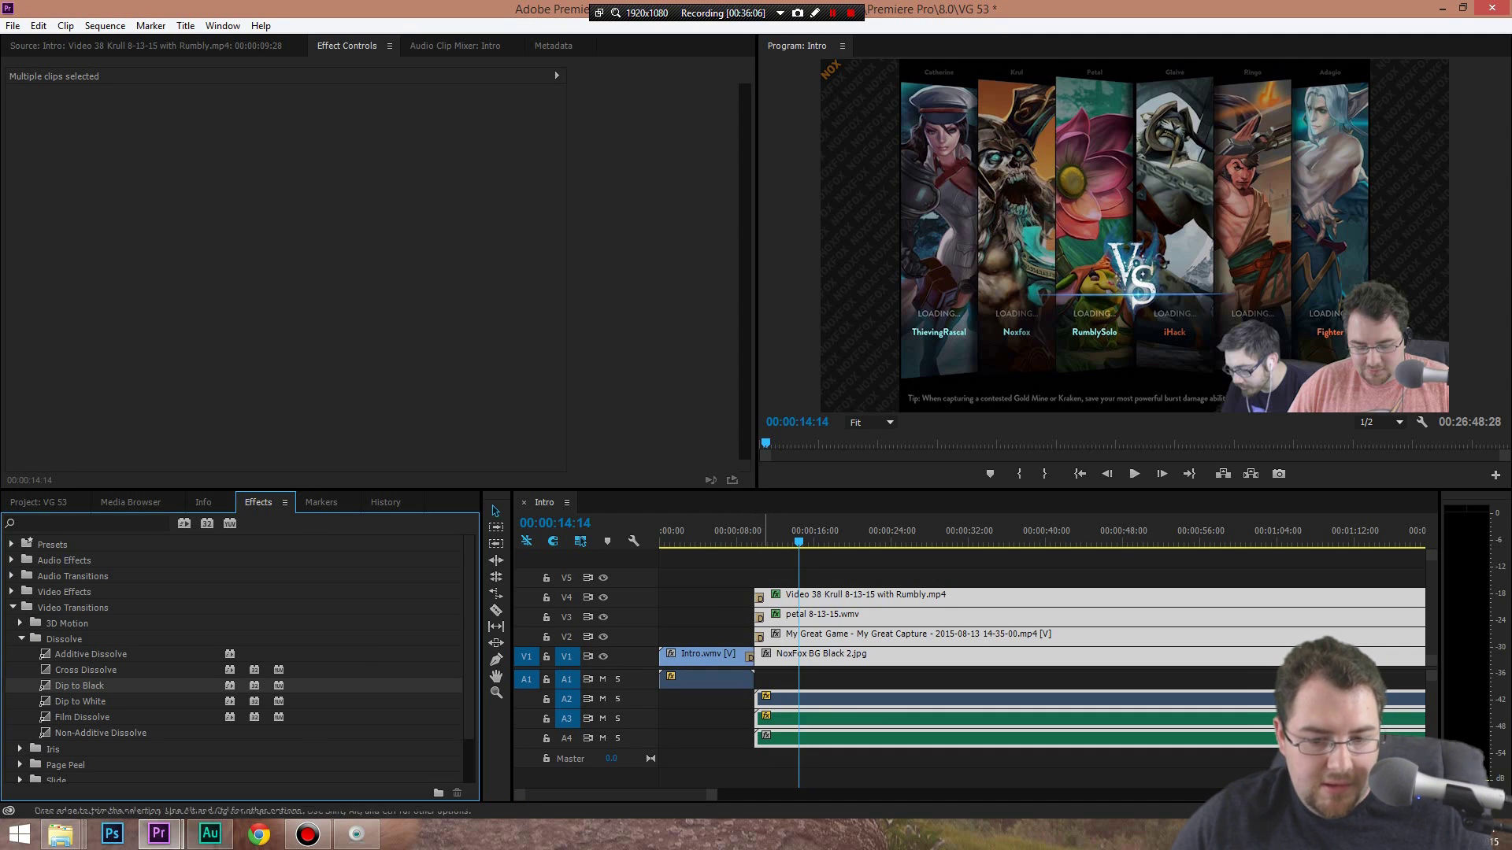
click(746, 541)
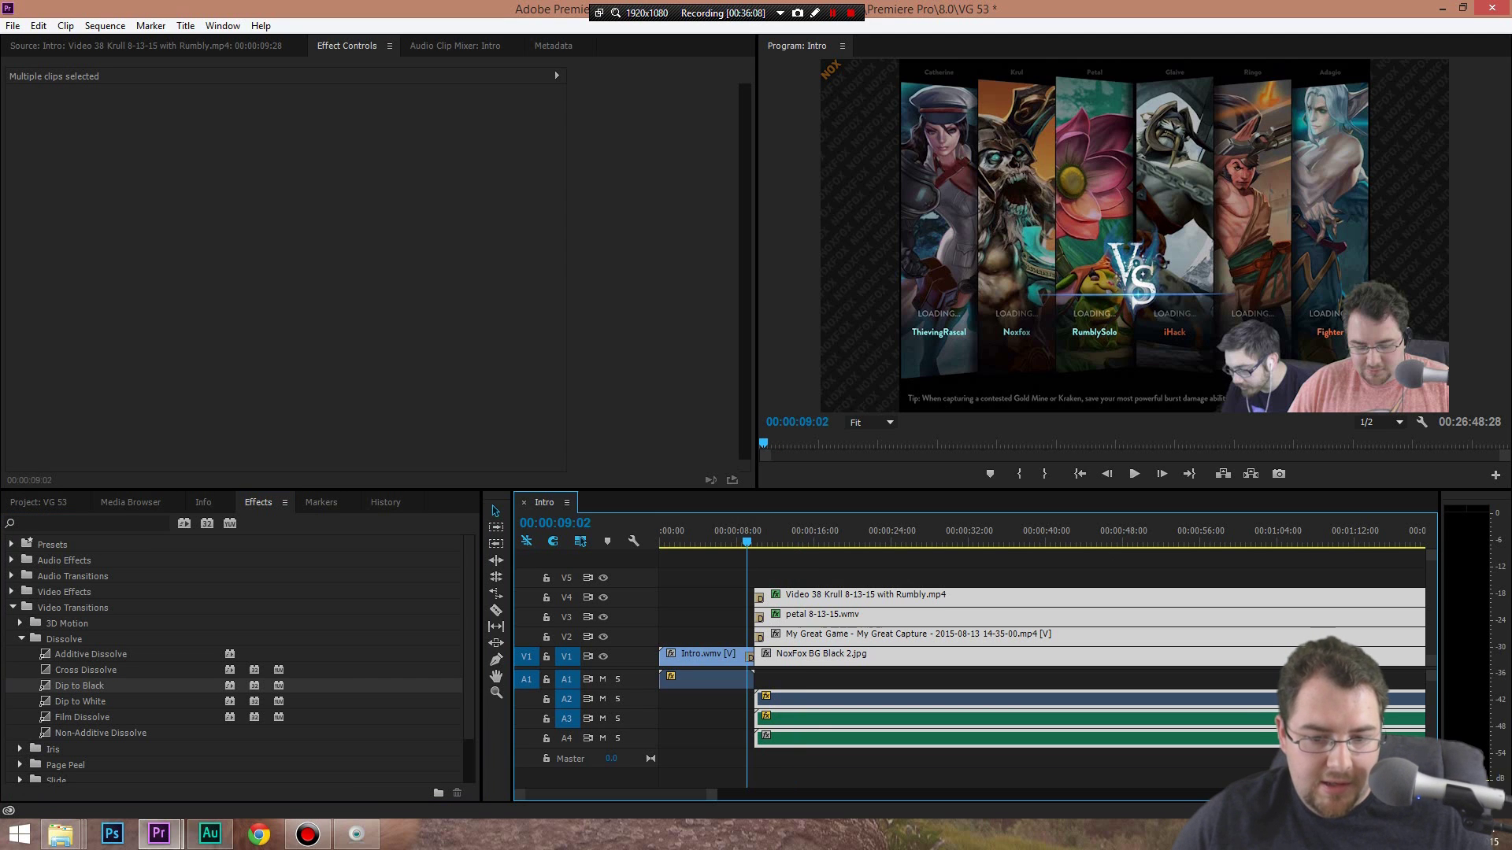
key(space)
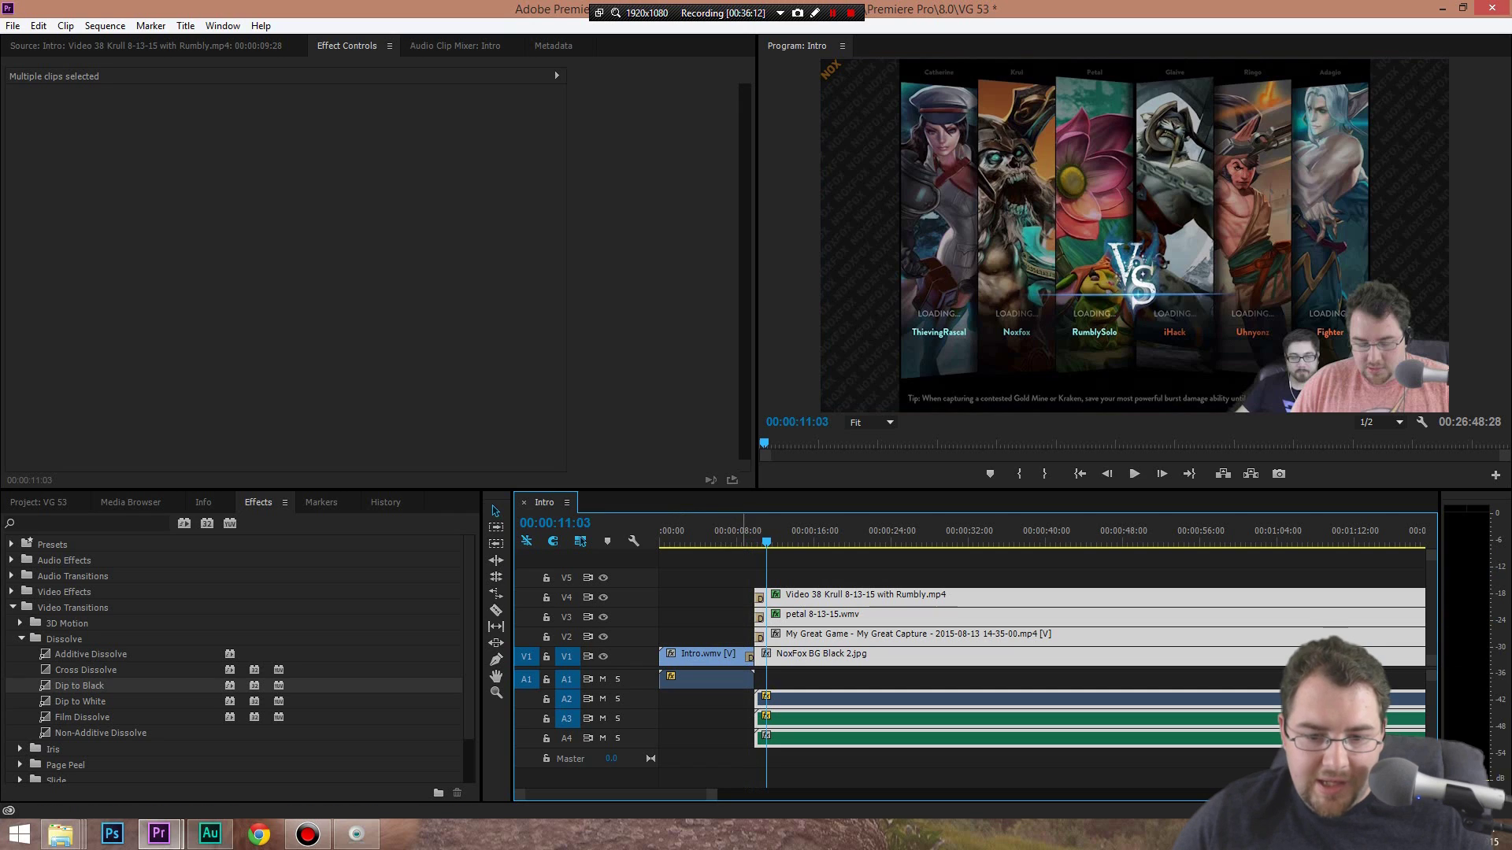
click(741, 541)
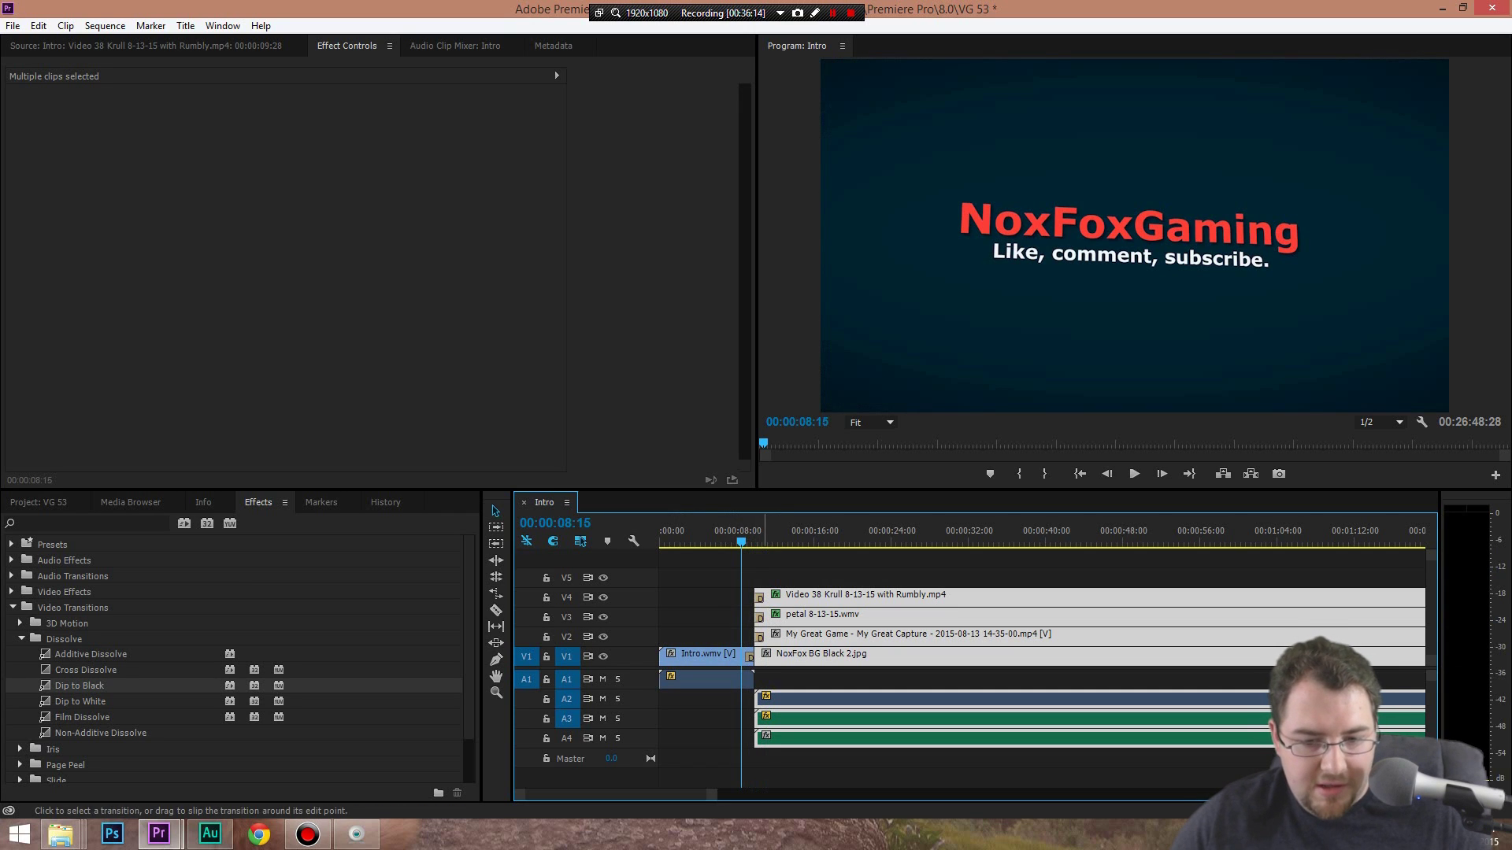
Undo the transition at the end of Intro.wmv and apply Dip to Black to the start of NoxFox BG Black 2.jpg on V1
key(ctrl+z)
mouse_move(79, 685)
mouse_down()
mouse_move(788, 658)
mouse_move(865, 633)
mouse_move(830, 634)
mouse_up()
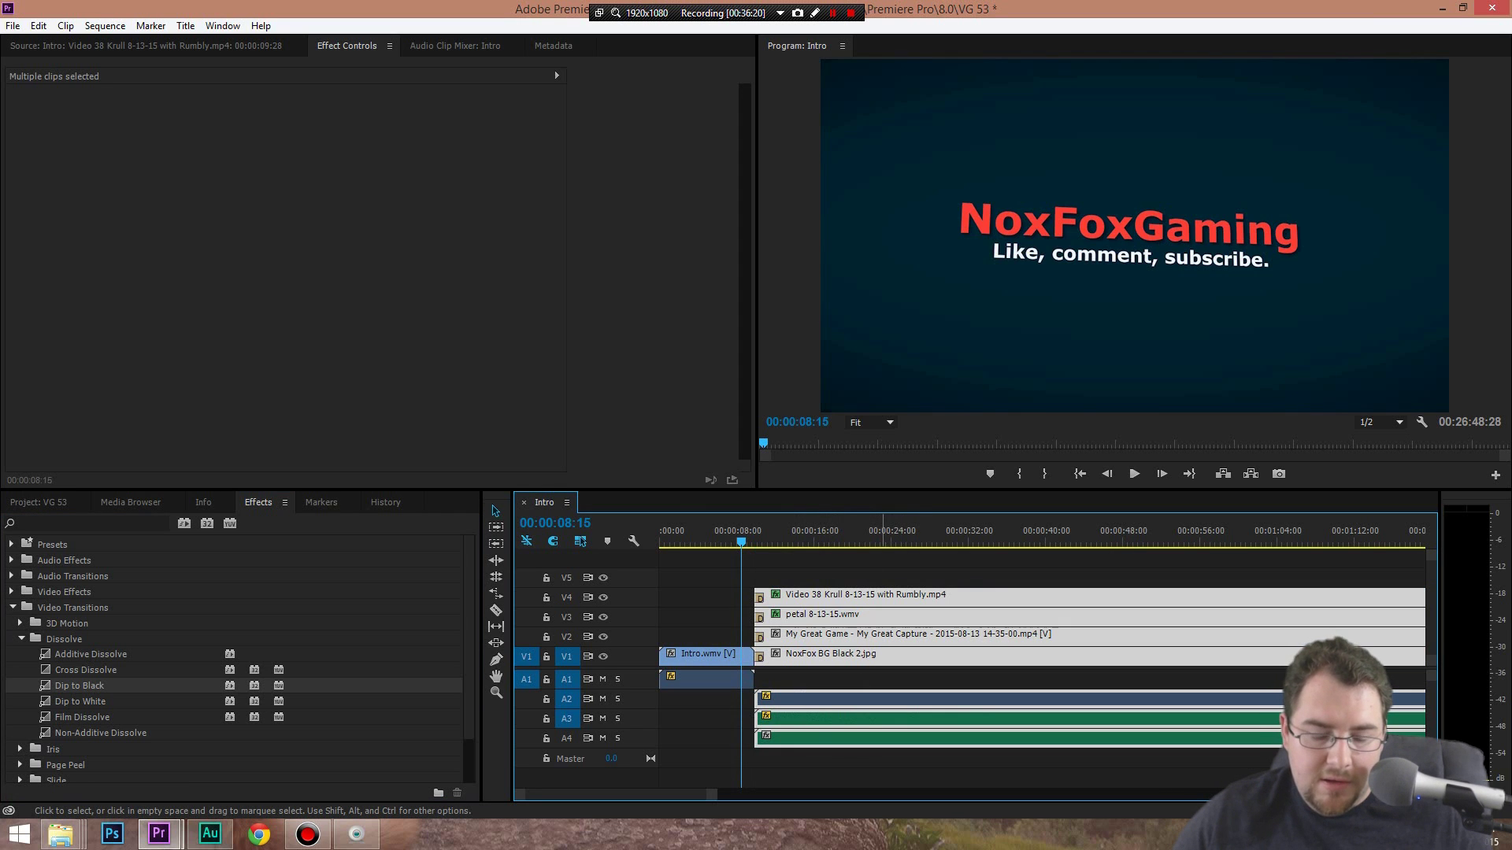
Play across the cut from Intro.wmv into the gameplay clips, starting at 00:00:08:15
key(space)
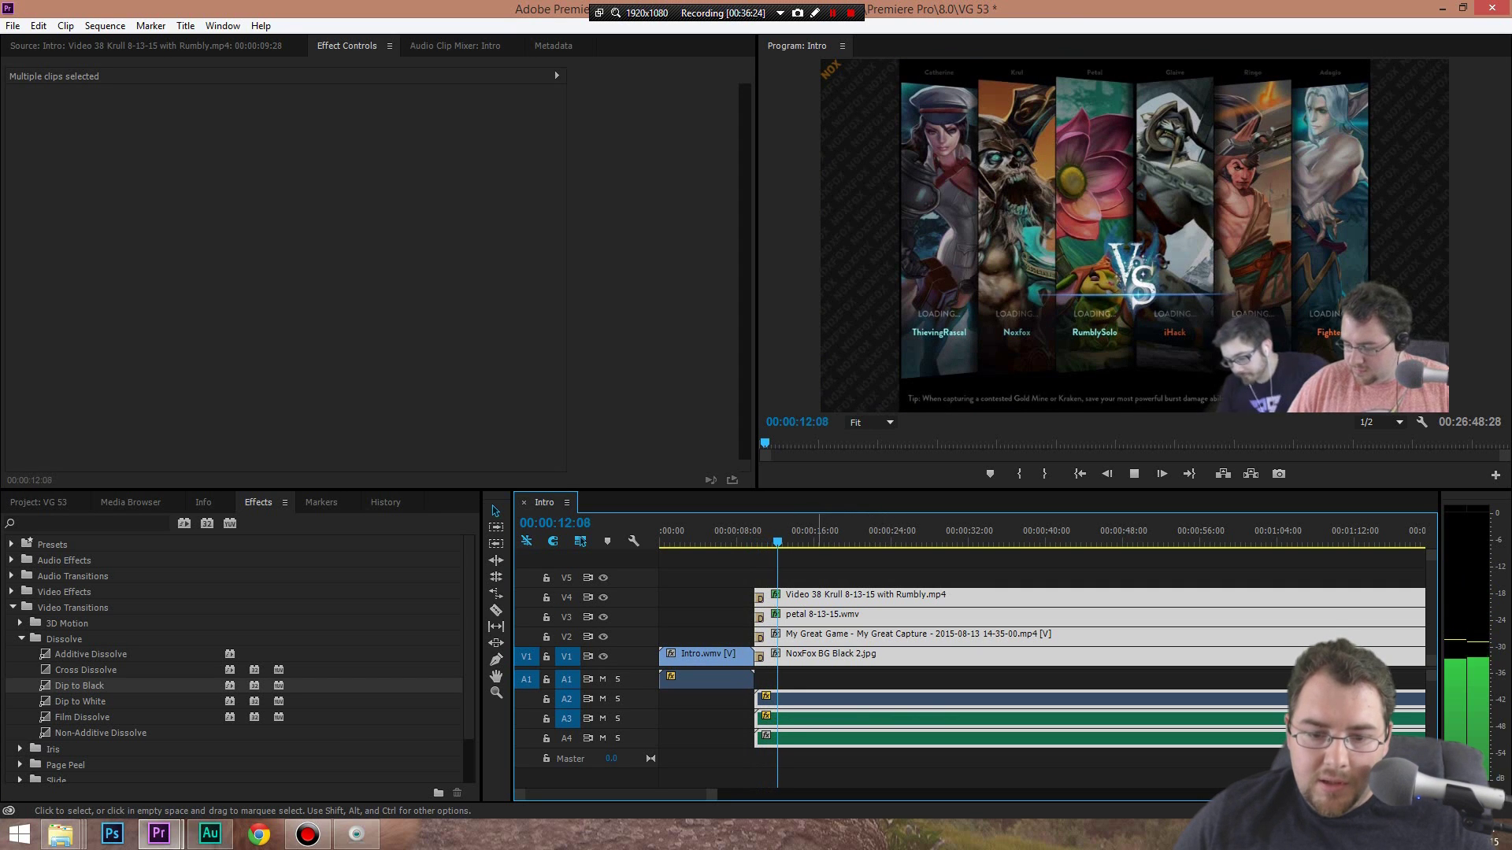
key(space)
click(718, 536)
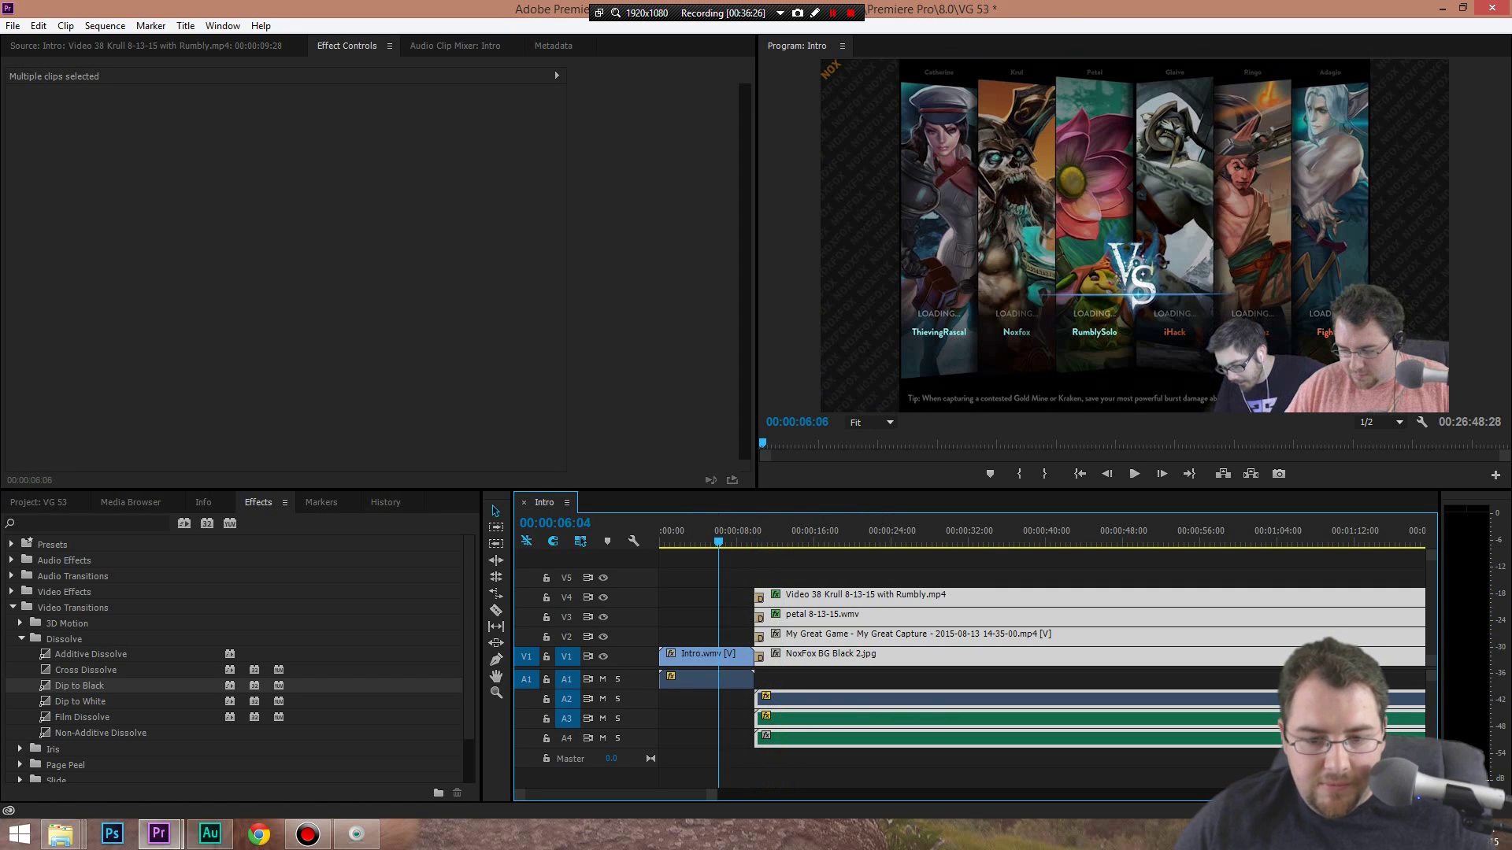
Shift all clips after the intro to start at 00:00:13:28 and play their opening to find a better start point
drag(784, 598, 823, 598)
click(782, 535)
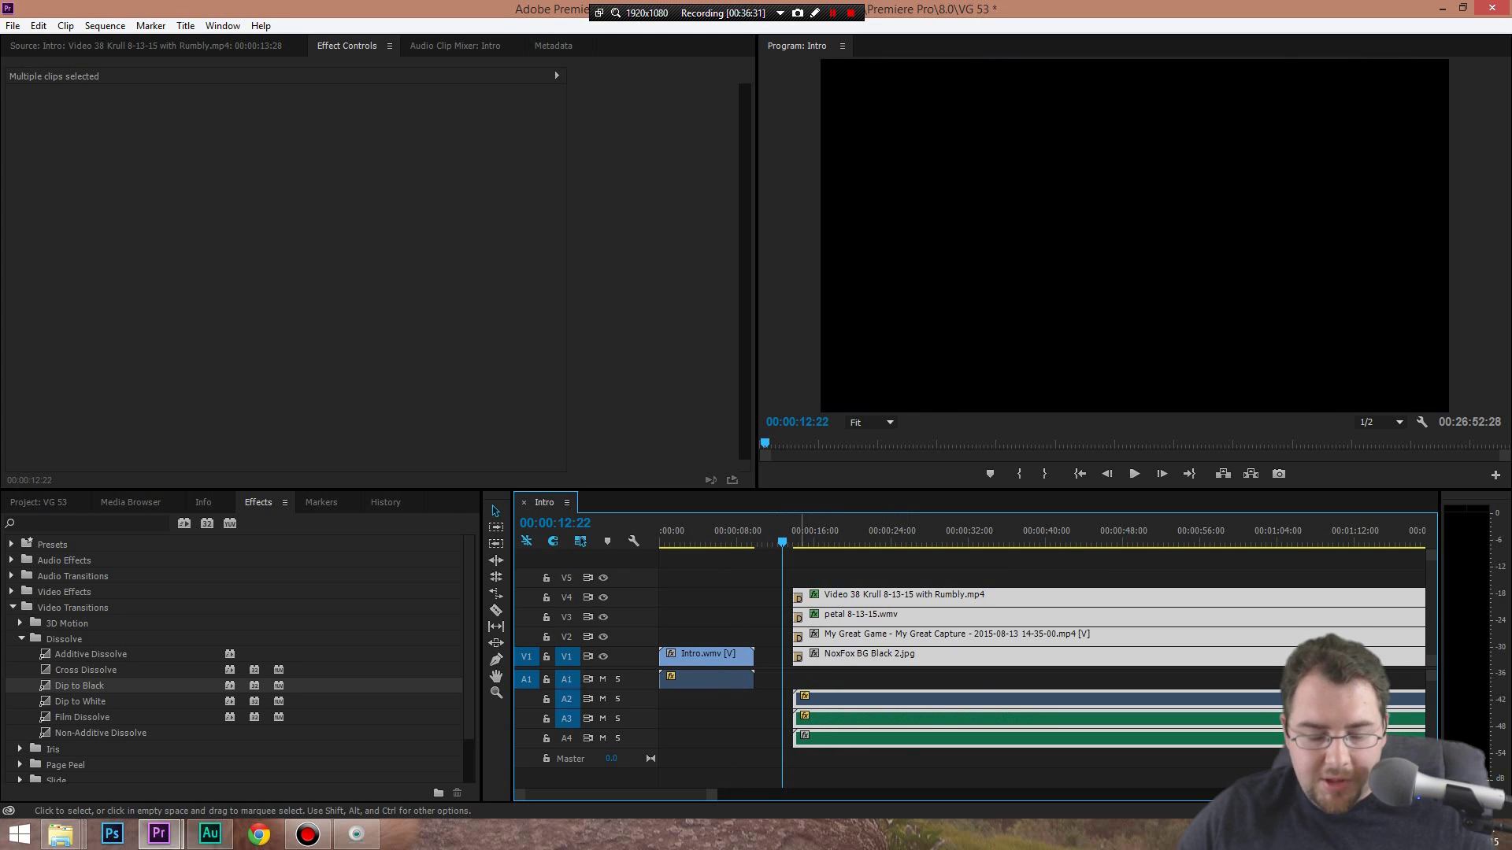
key(ctrl+s)
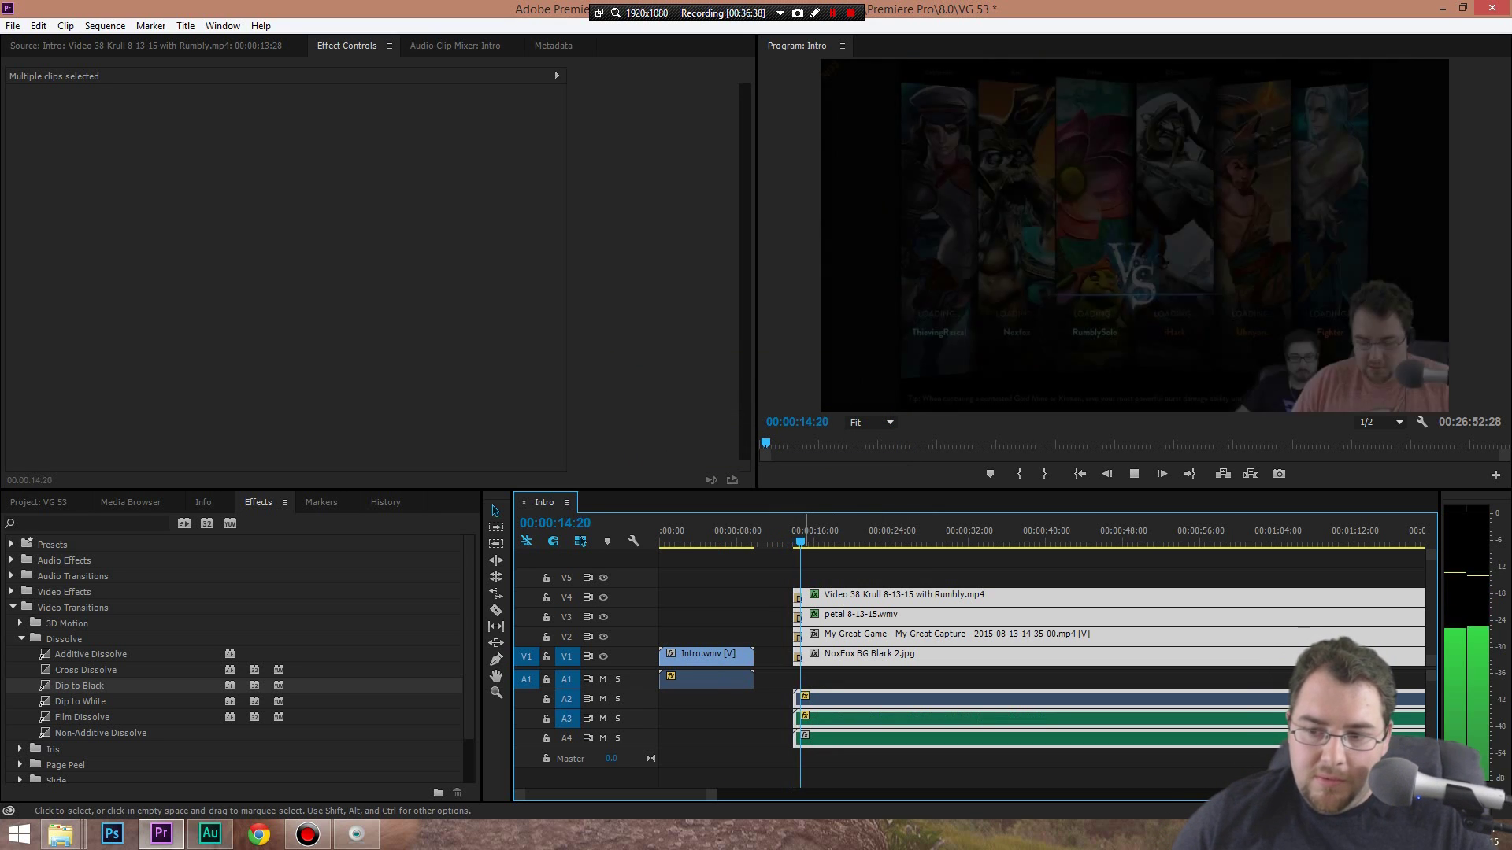
key(space)
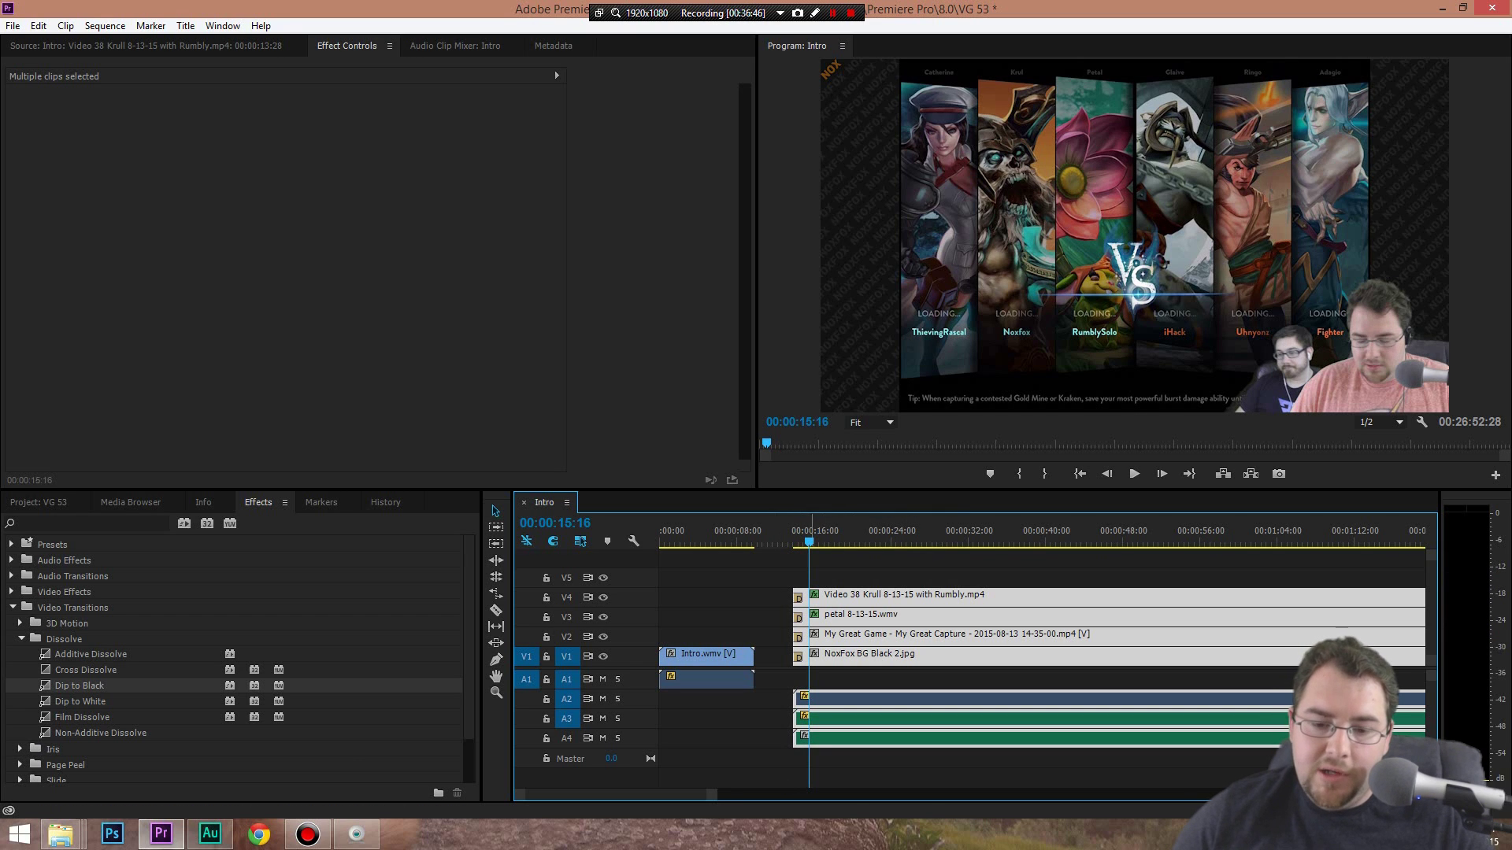
key(space)
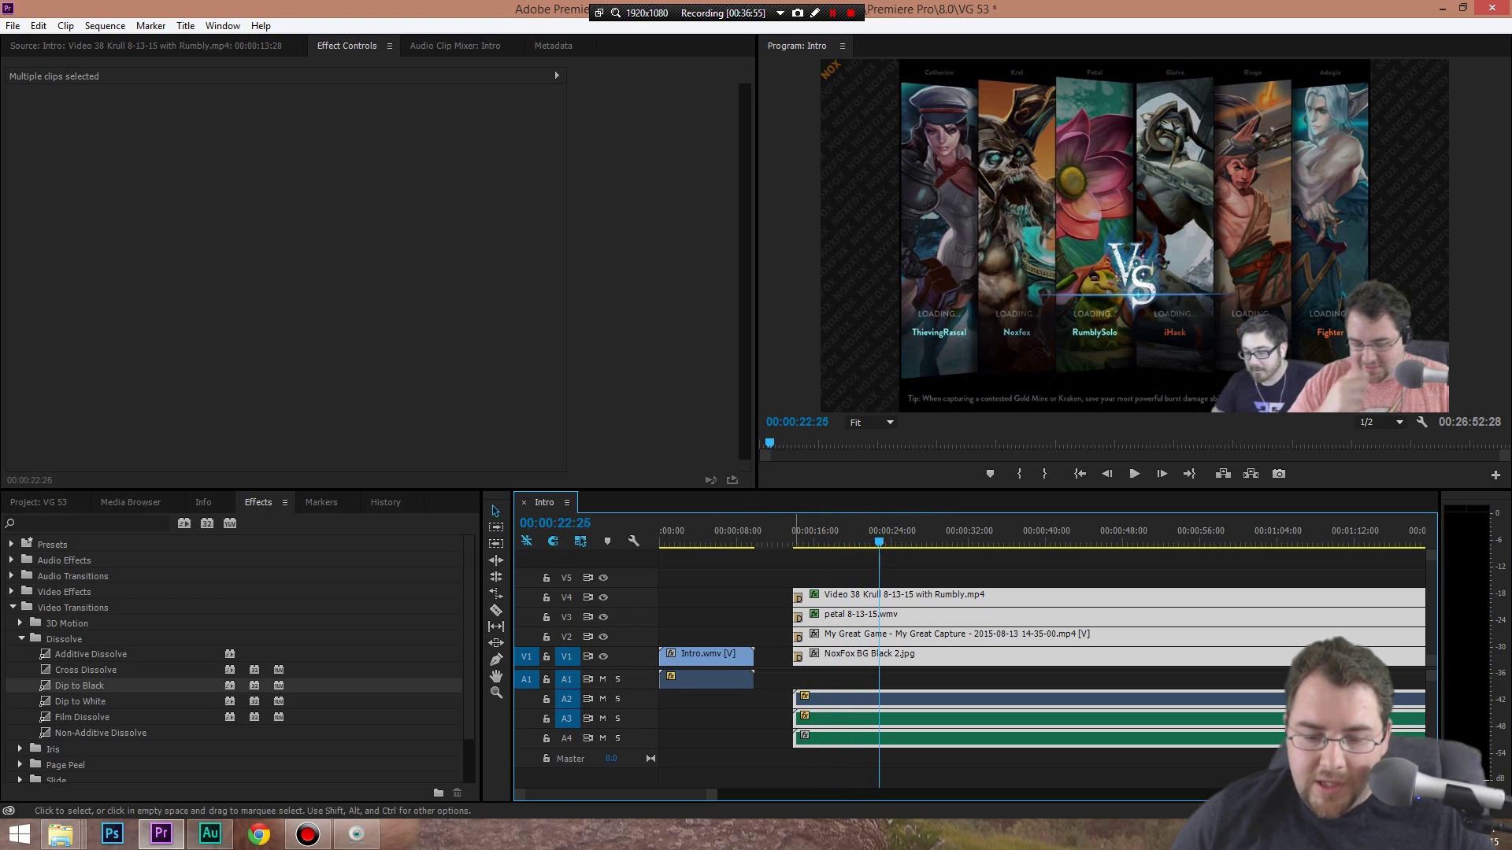
key(Up)
key(space)
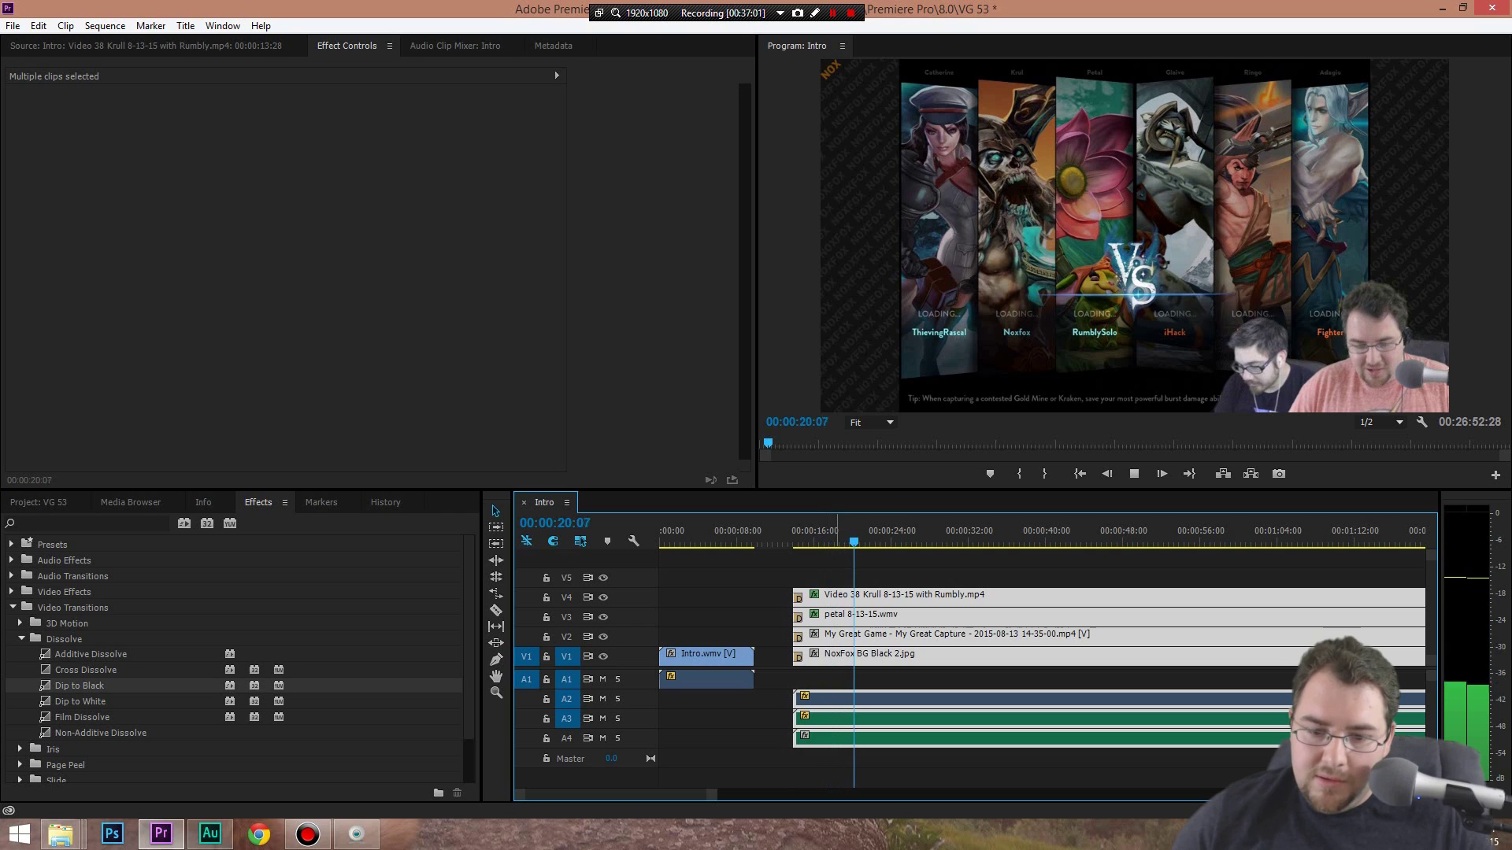
key(space)
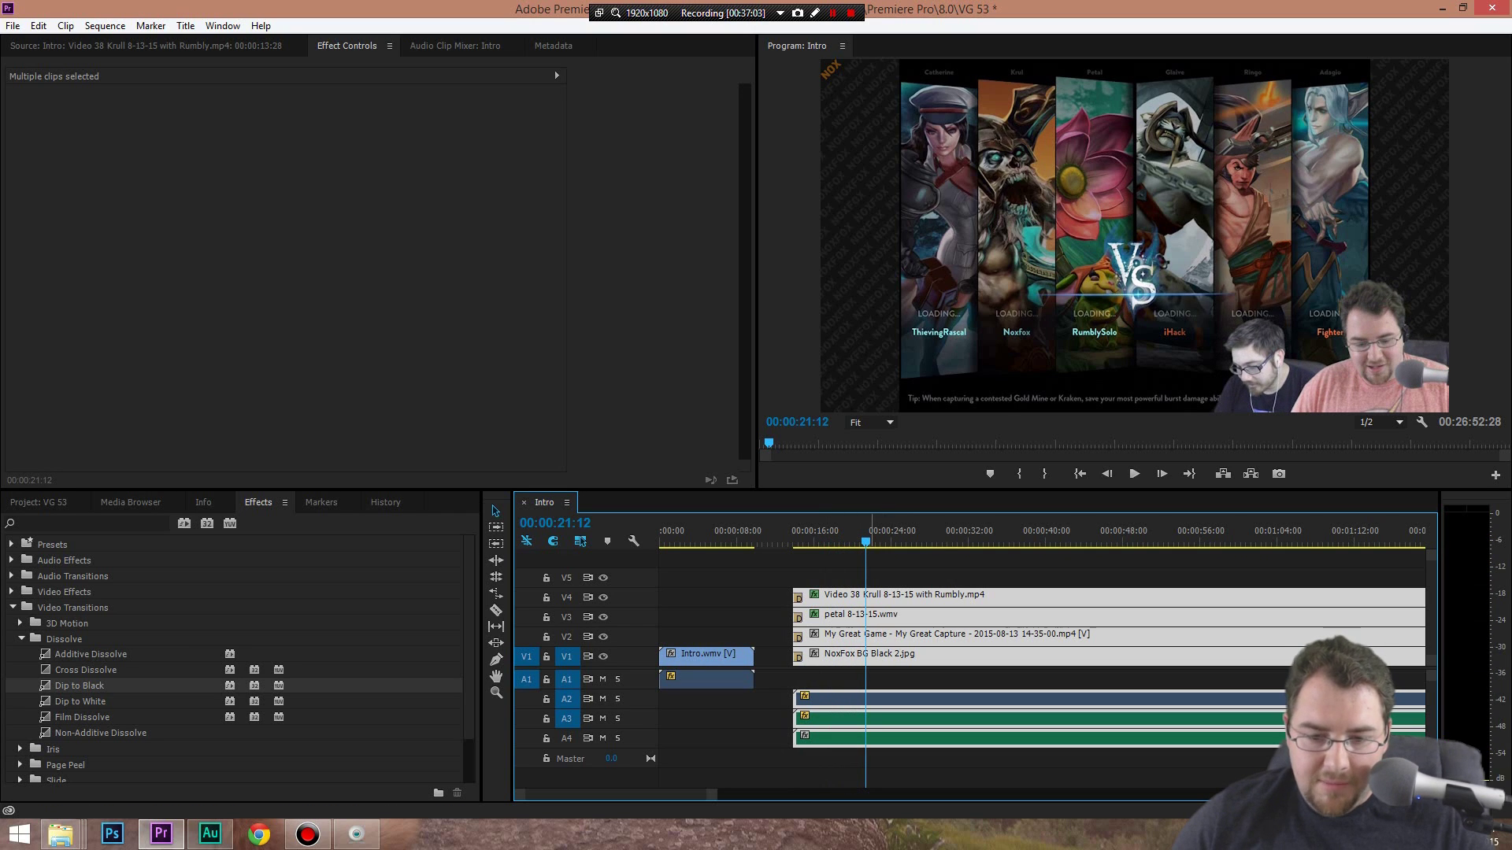
Trim the starts of all clips after the intro to 00:00:19:13 and play the new opening
click(855, 532)
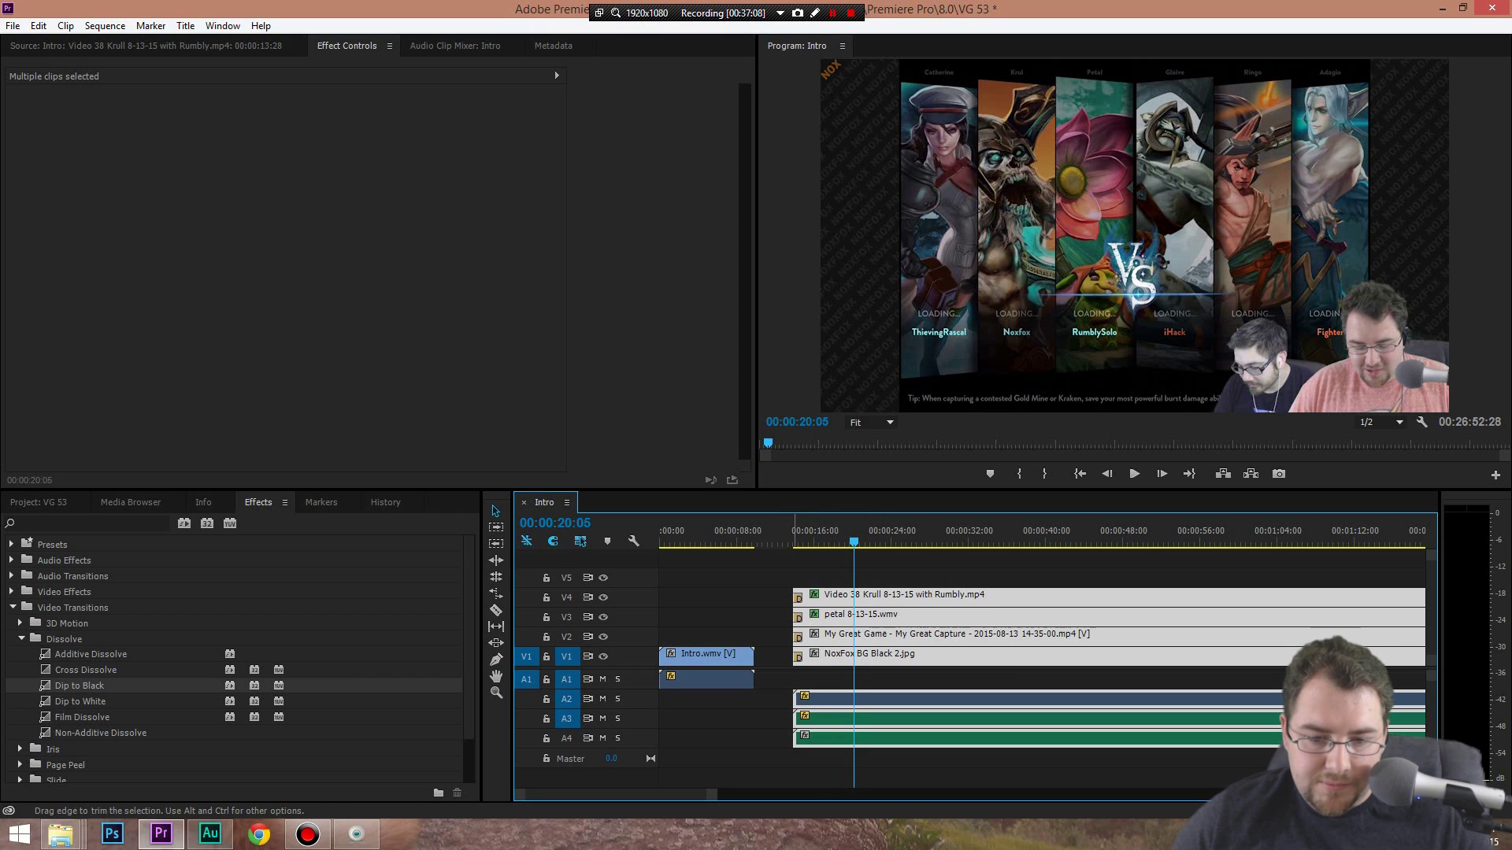
drag(794, 617, 854, 616)
key(space)
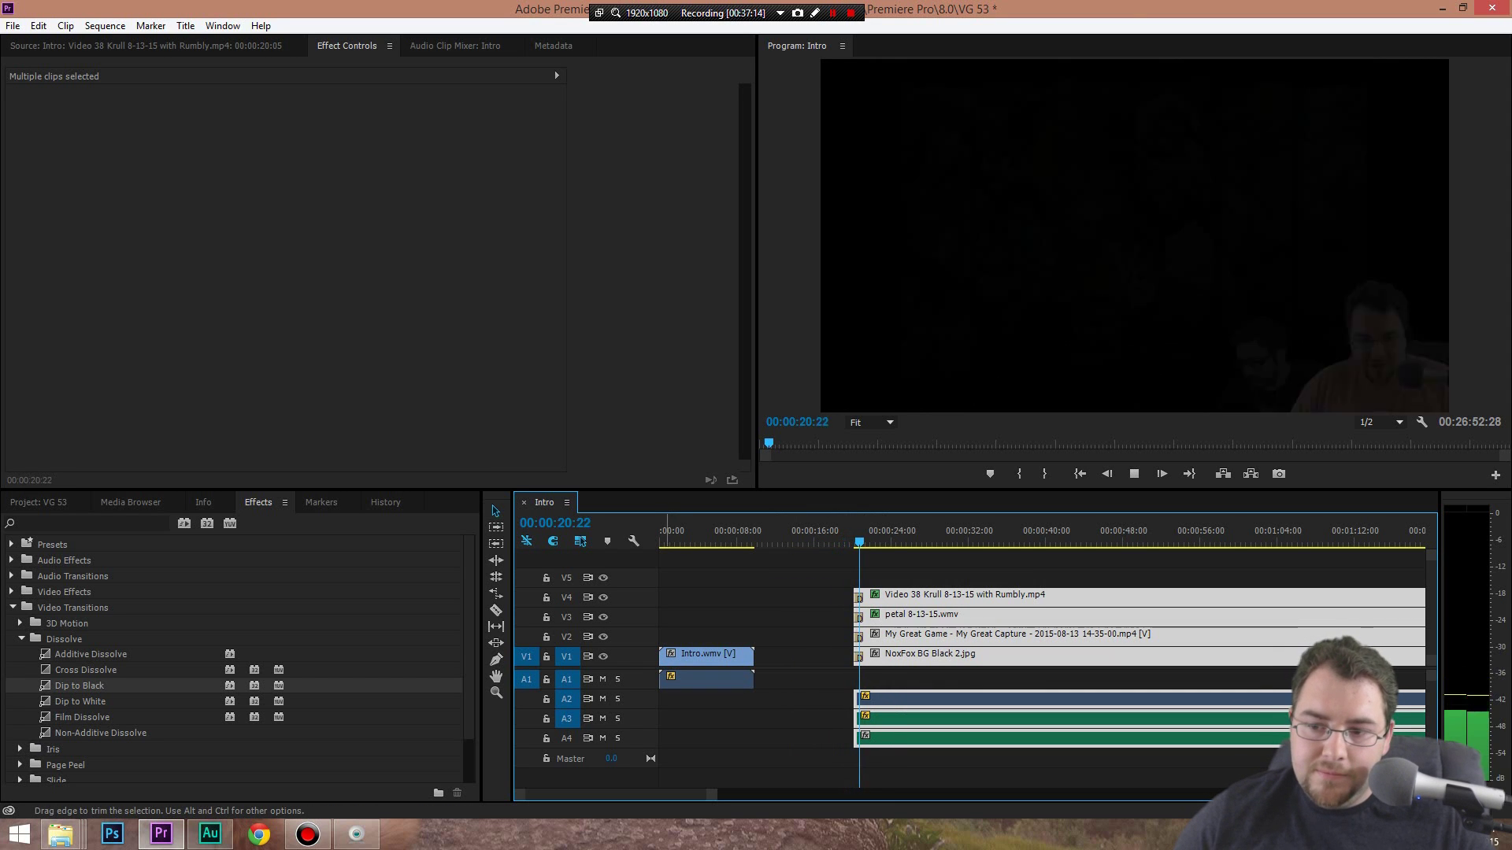
key(space)
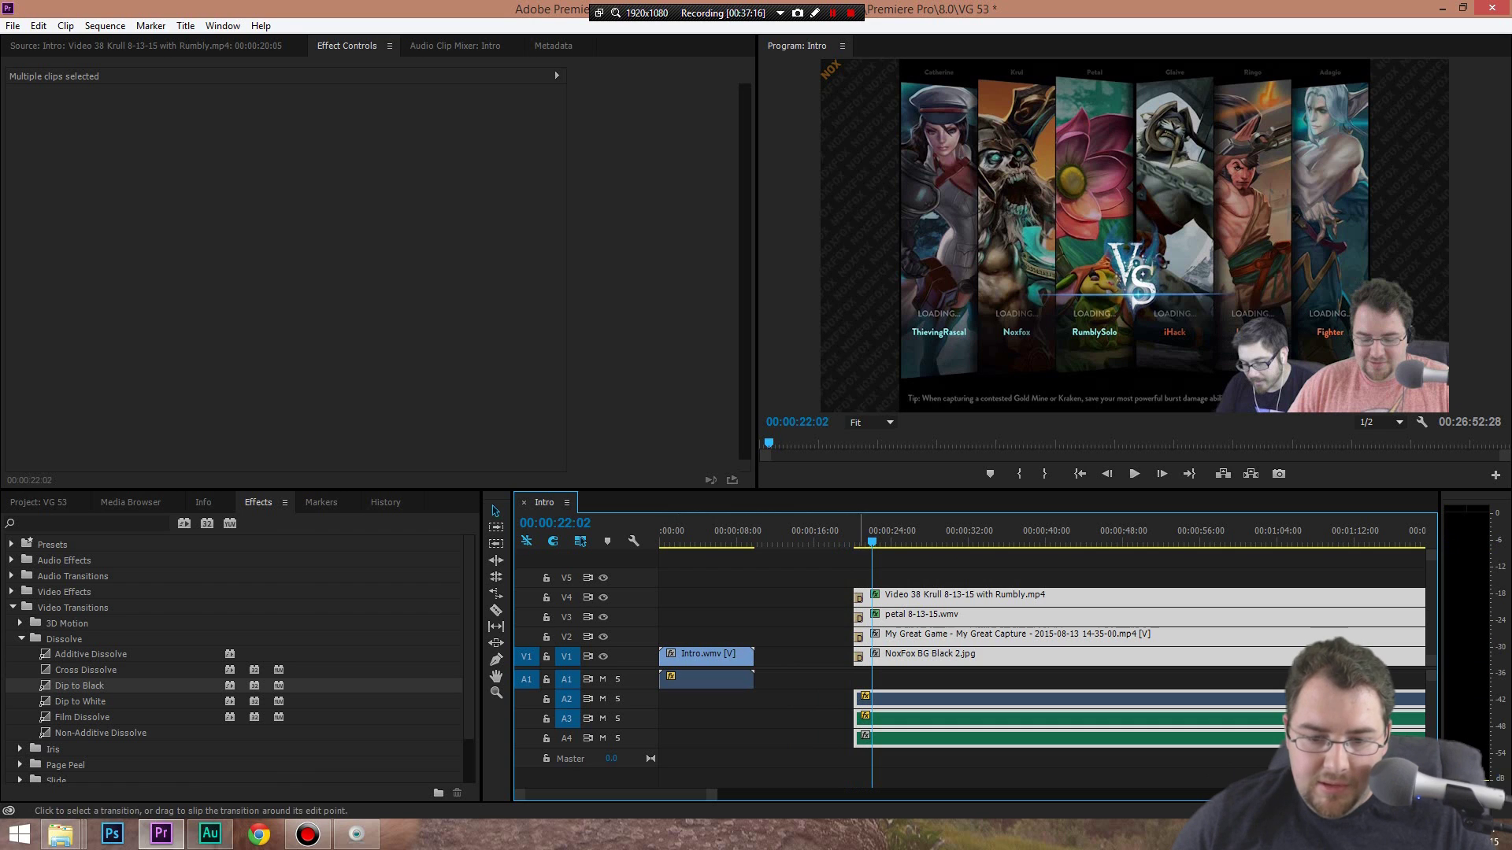
drag(856, 617, 850, 616)
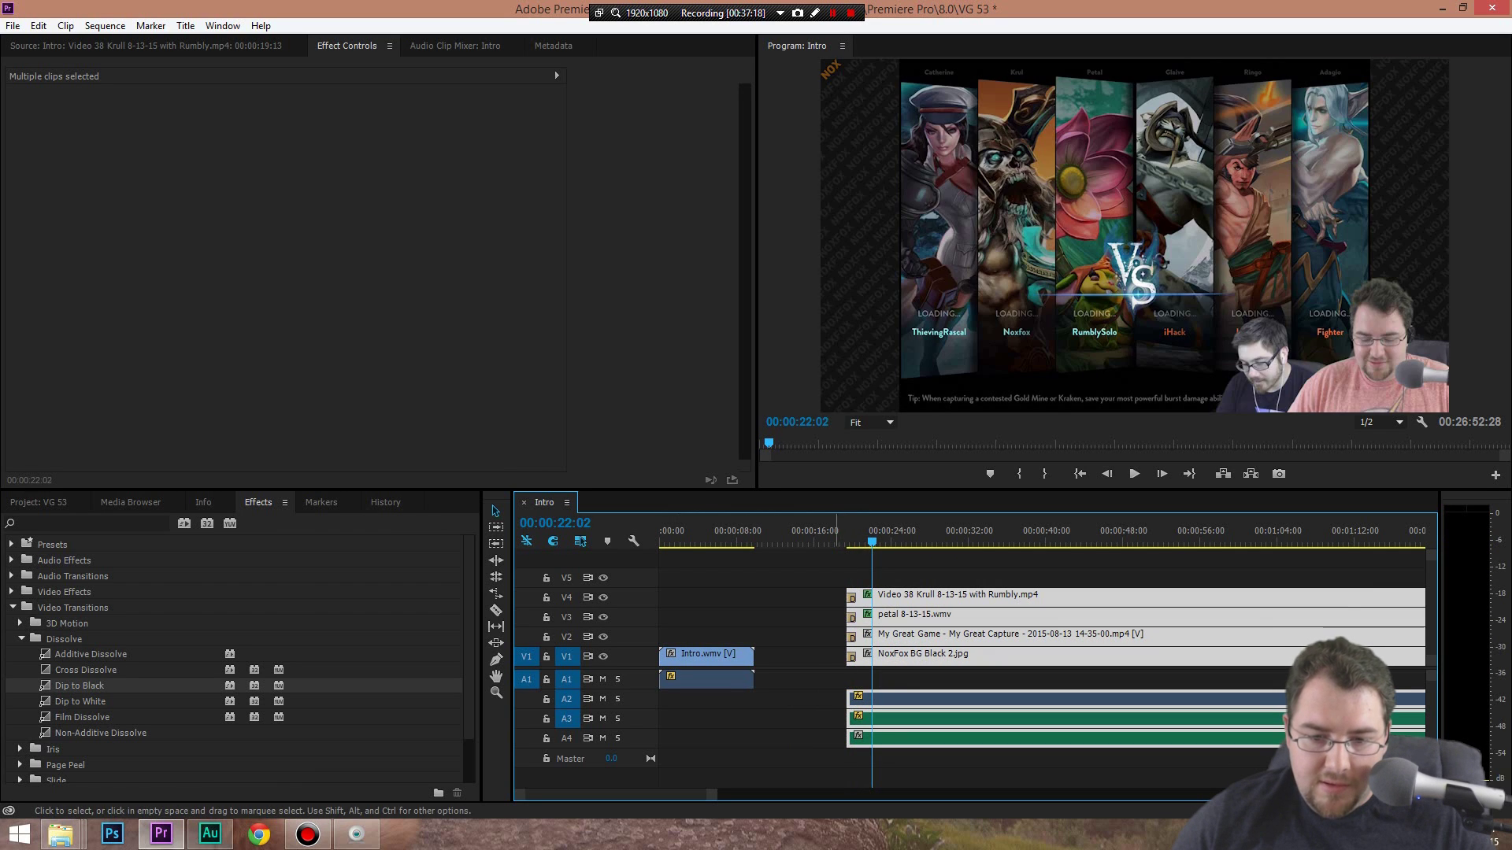
click(835, 535)
key(space)
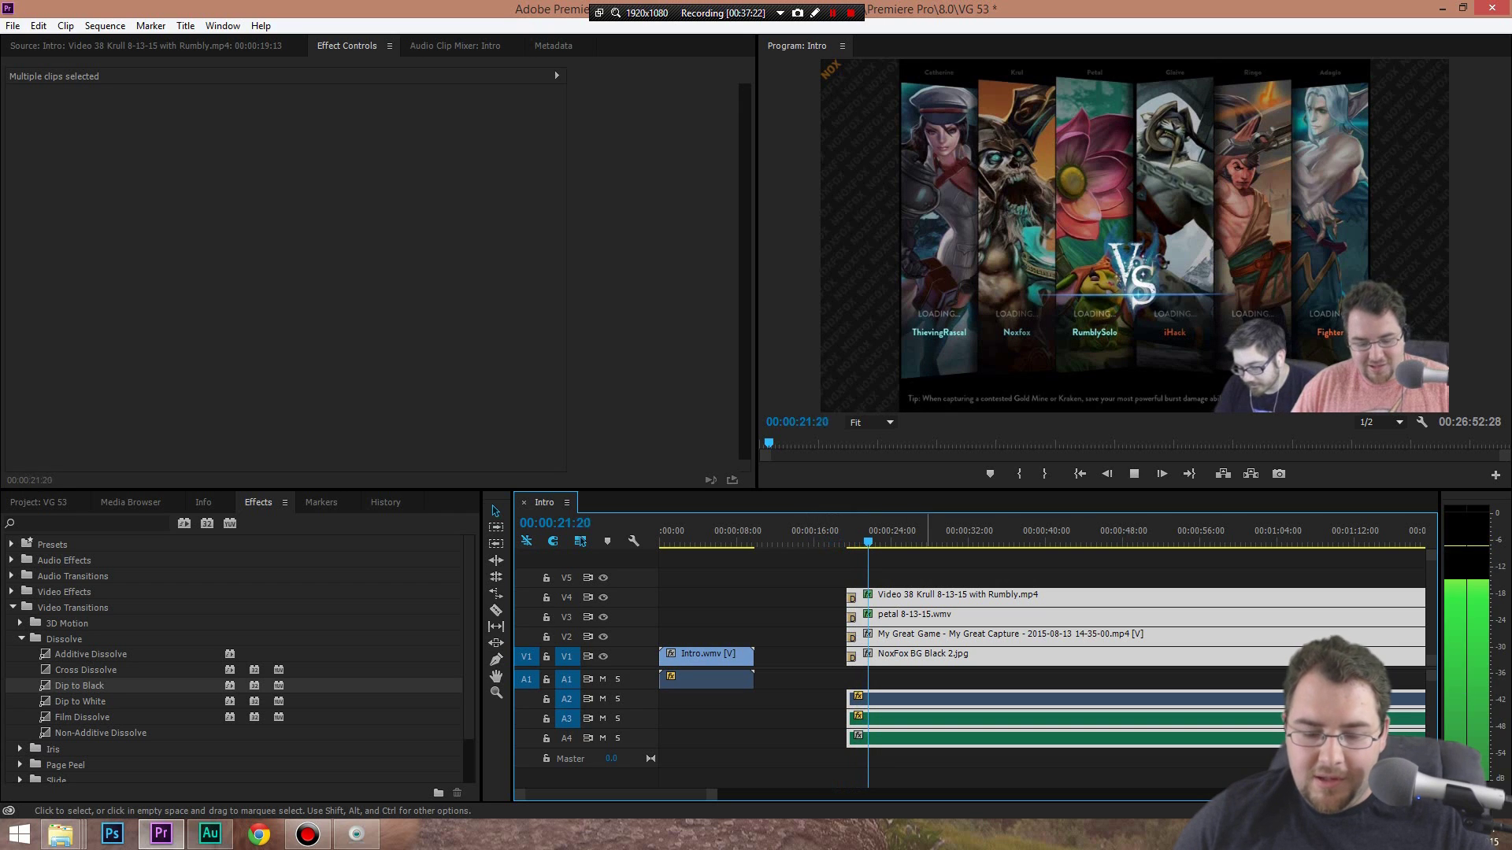
Move all trimmed clips back against the end of Intro.wmv and play across the cut from 00:00:09:12
click(935, 767)
drag(934, 766, 854, 622)
click(750, 534)
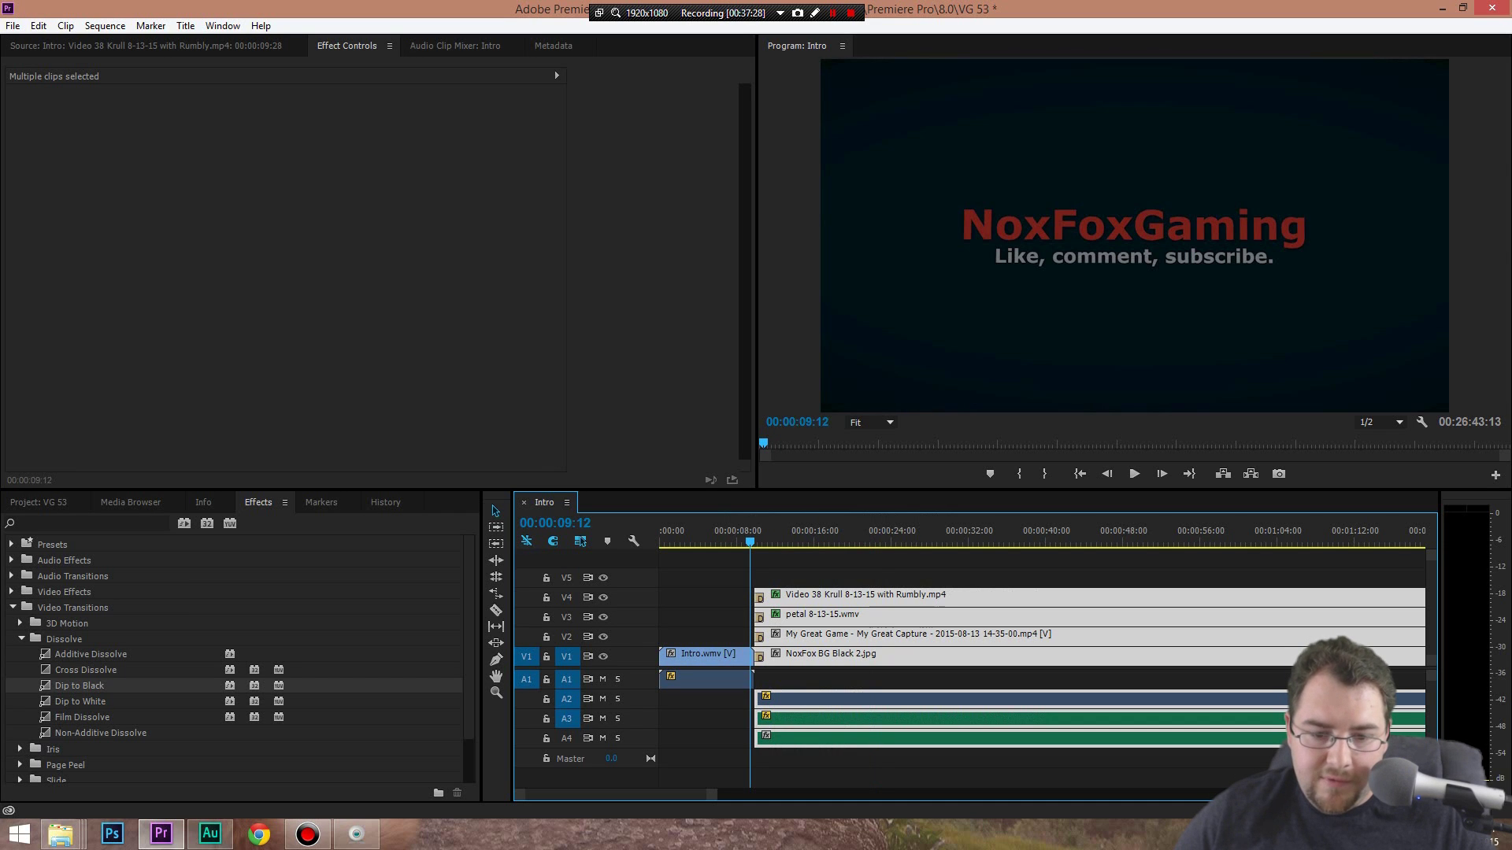
key(space)
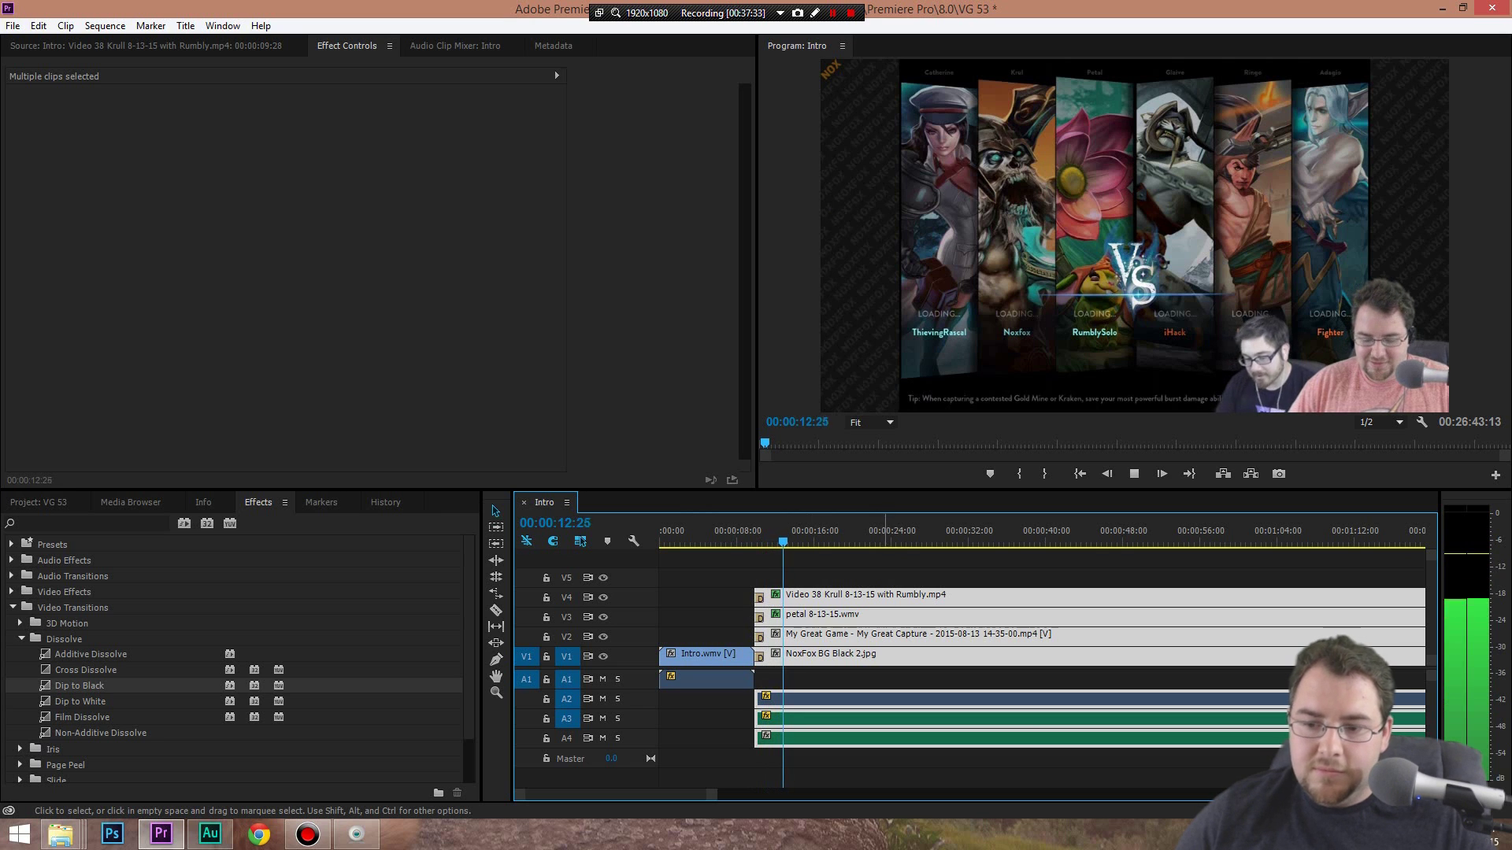
key(space)
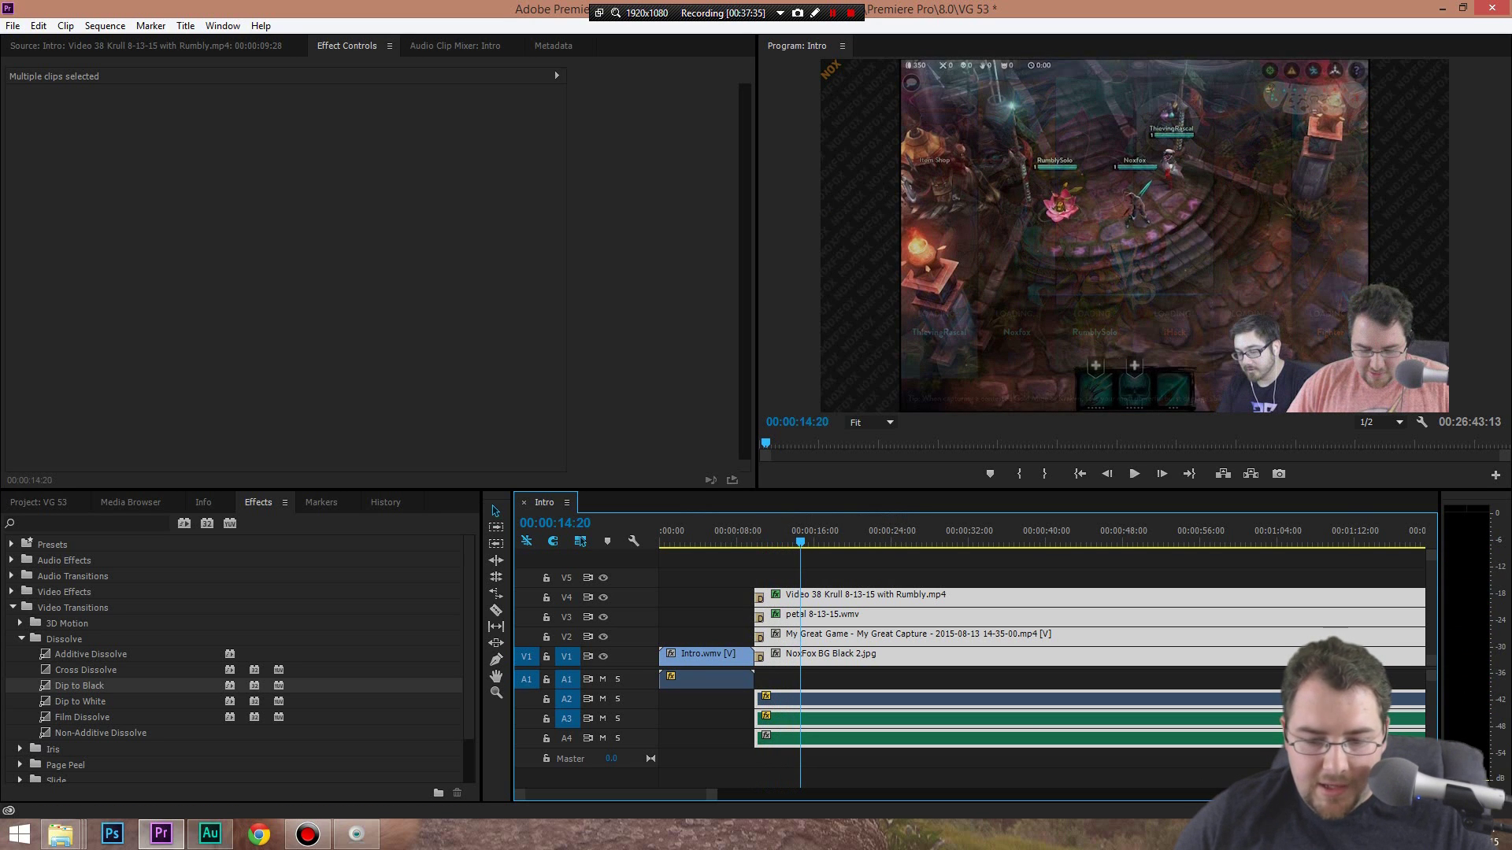
Deselect all clips and play the end of the sequence from 00:26:38:27
scroll(1039, 662, down, 15)
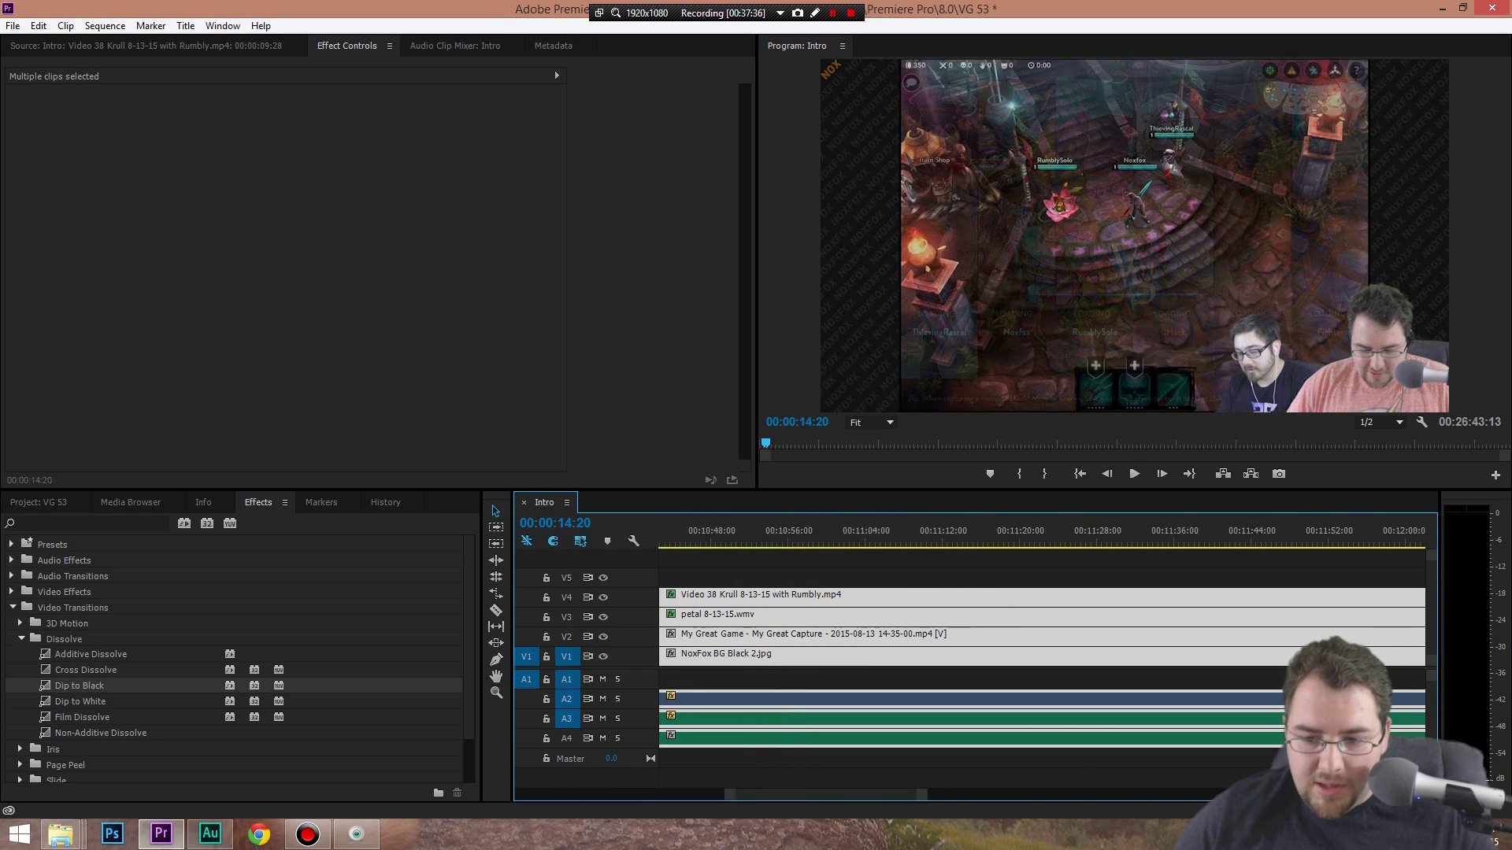
scroll(1039, 661, down, 5)
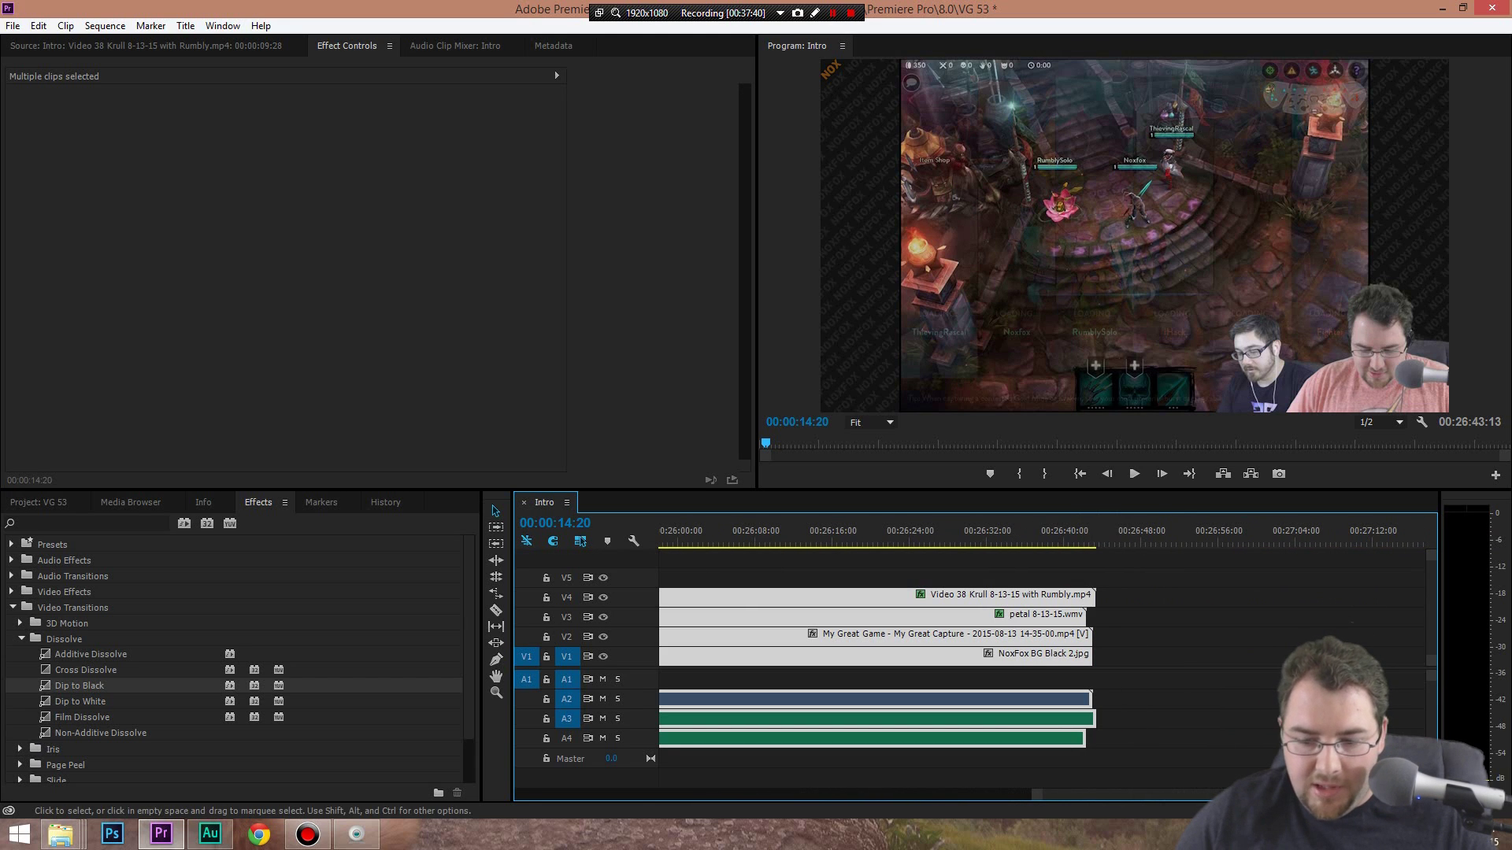
drag(1036, 795, 1061, 795)
key(ctrl+shift+a)
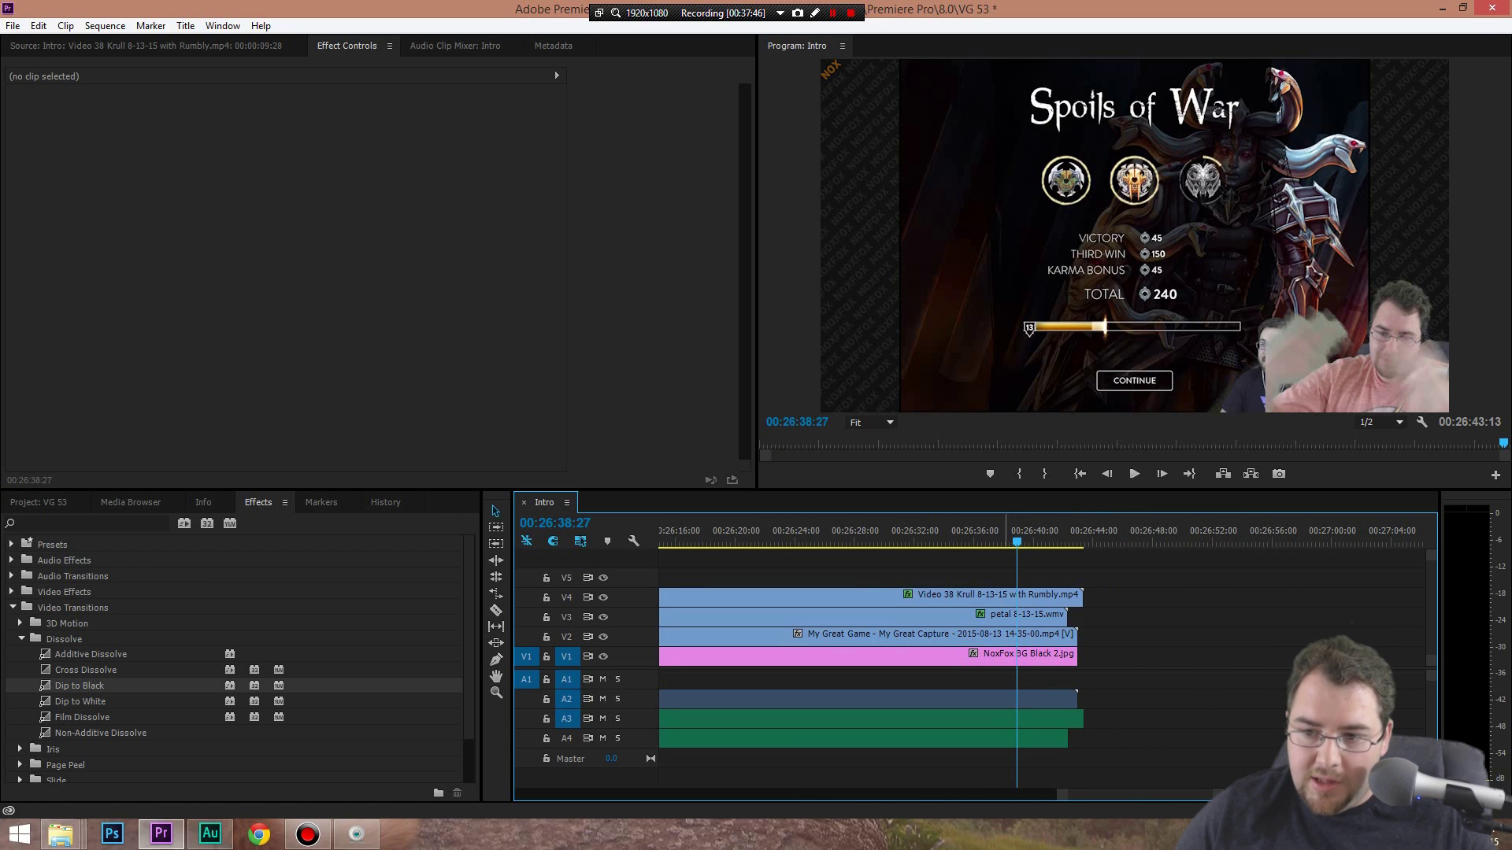
key(space)
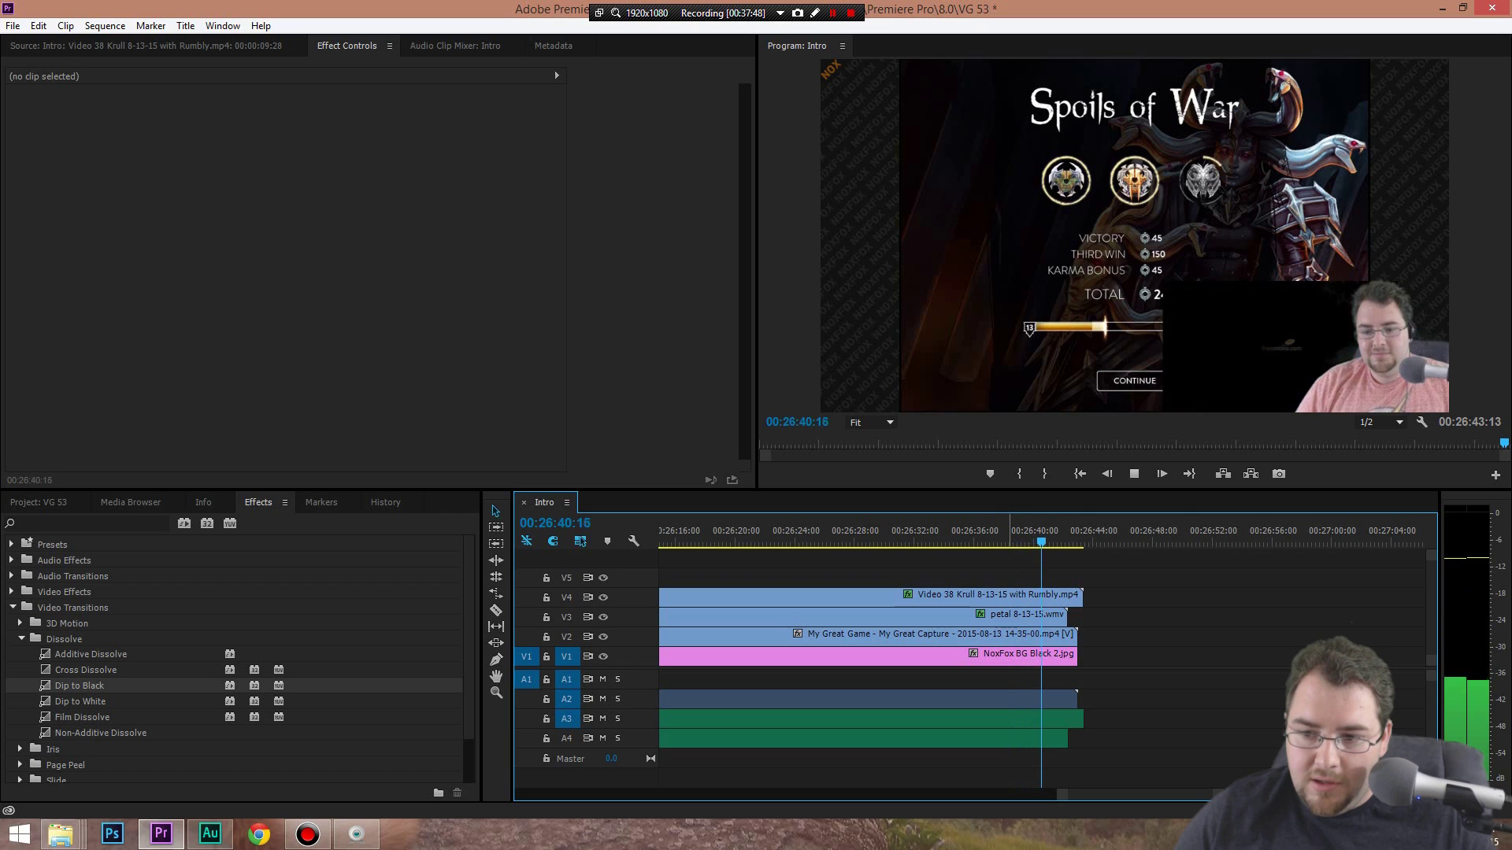
key(space)
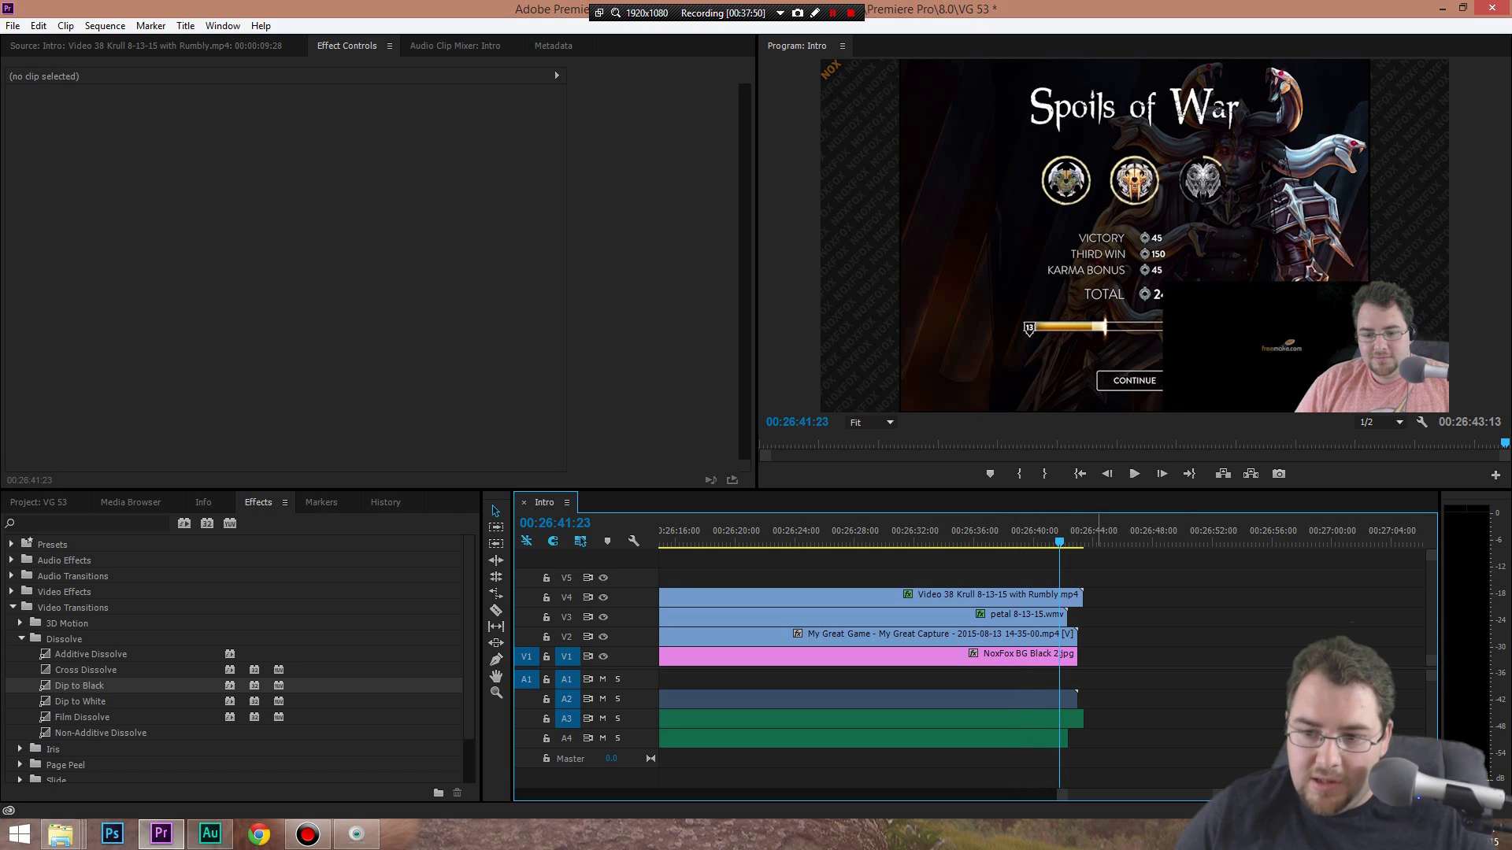
Trim the ends of all clips on V1 through V4 and A2 through A4 to 00:26:39:15
click(996, 531)
key(space)
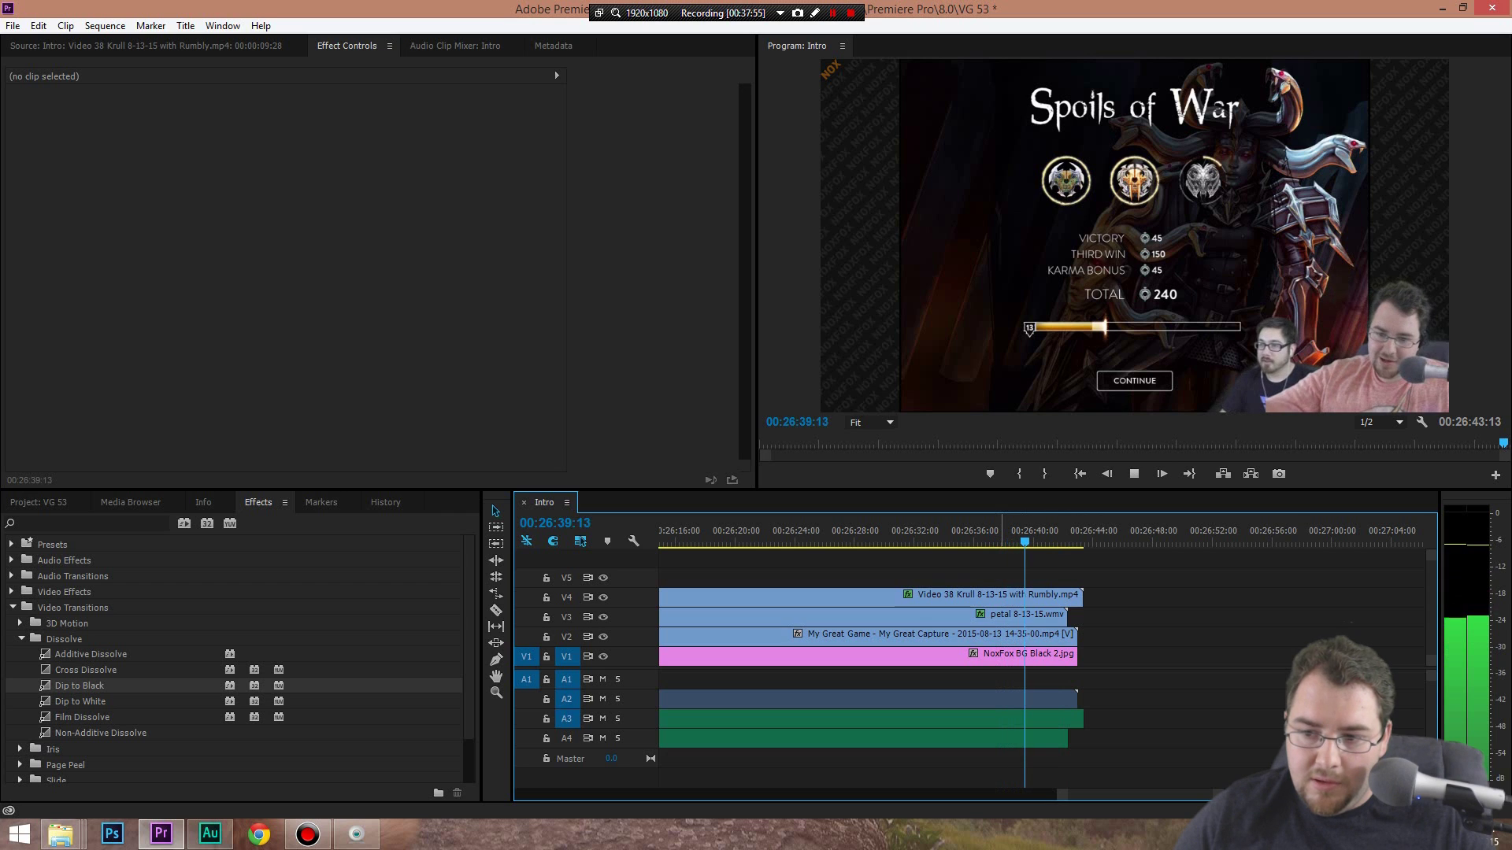
key(space)
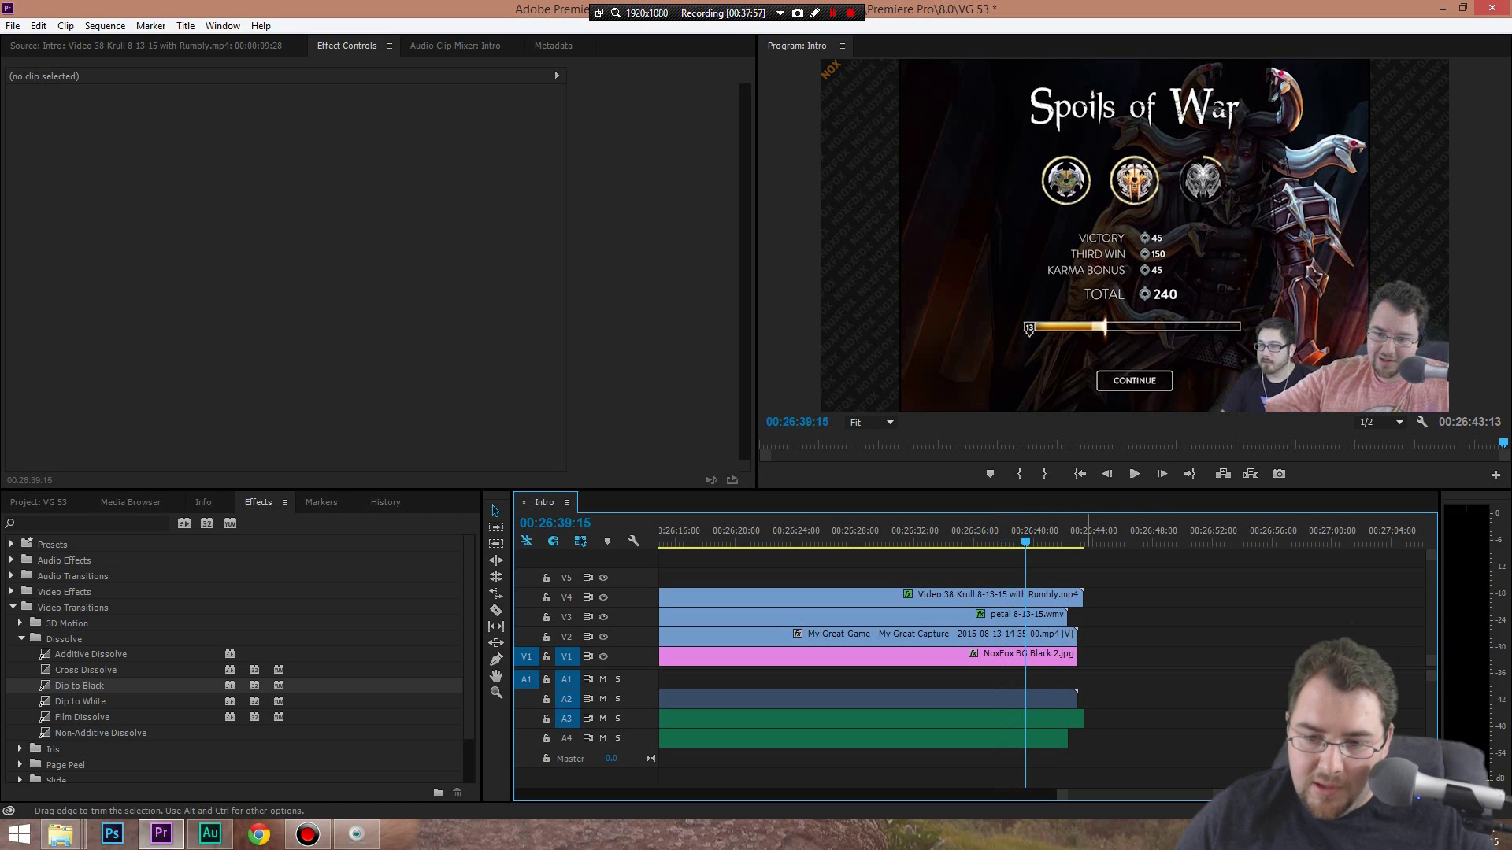
drag(1082, 596, 1025, 635)
double_click(1080, 655)
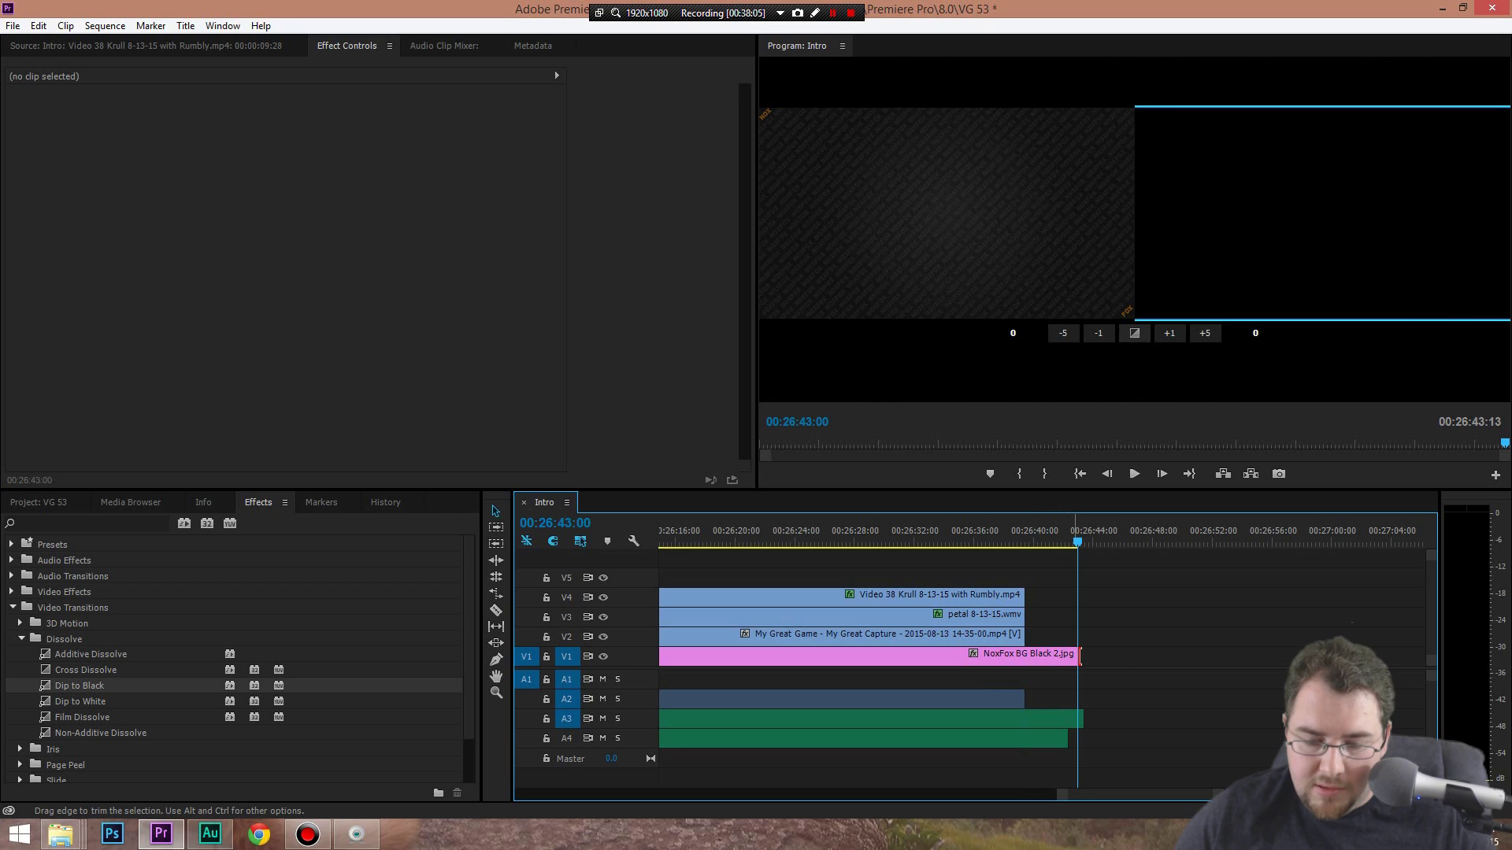
drag(1079, 655, 1028, 655)
drag(1084, 718, 1025, 737)
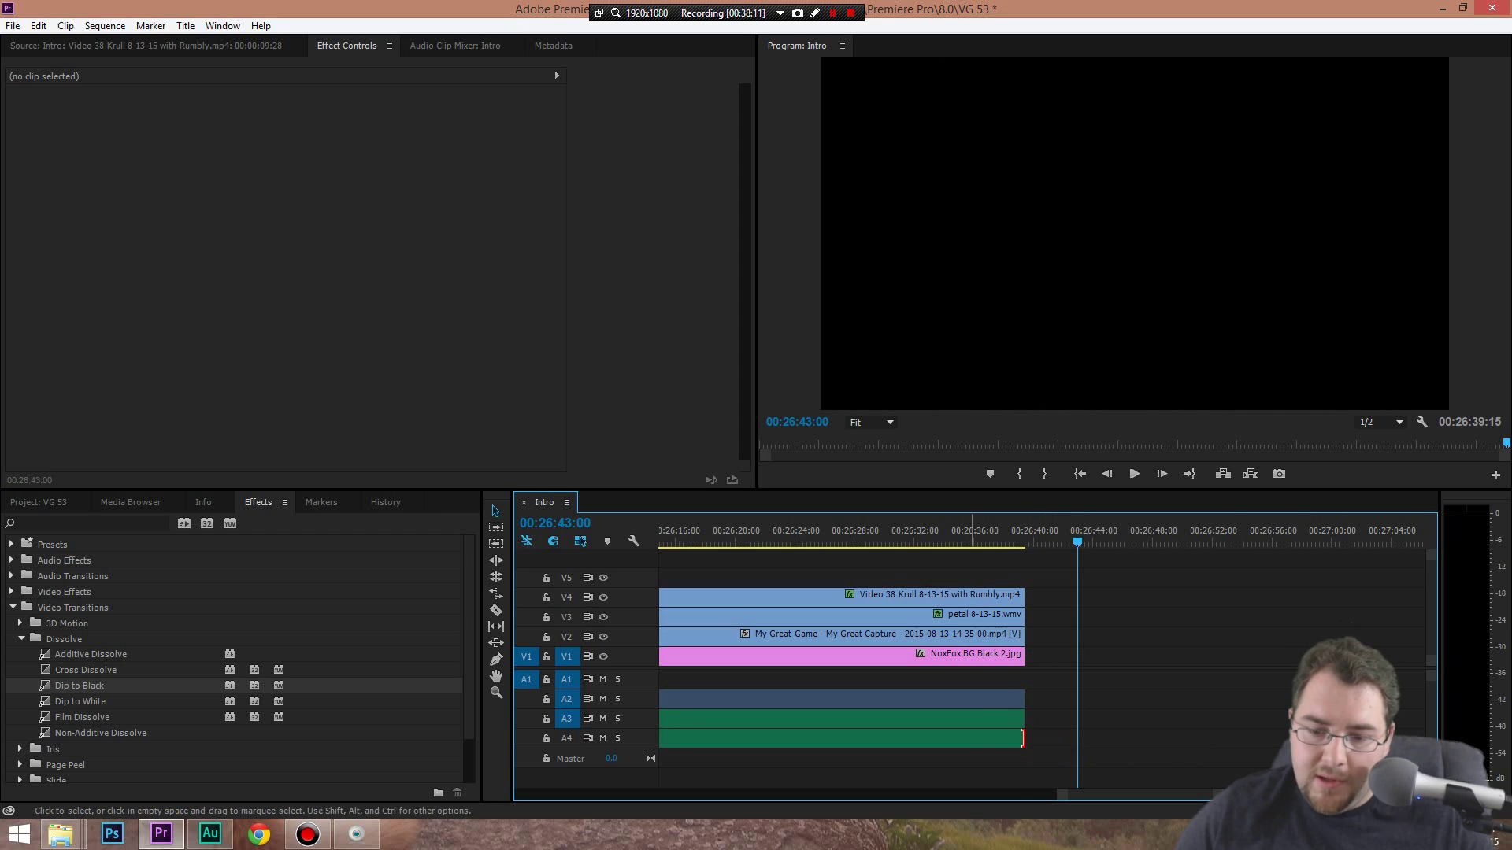
Play the trimmed ending and place outro.wmv on V1 and A1 shortly after the other clips
click(962, 532)
key(space)
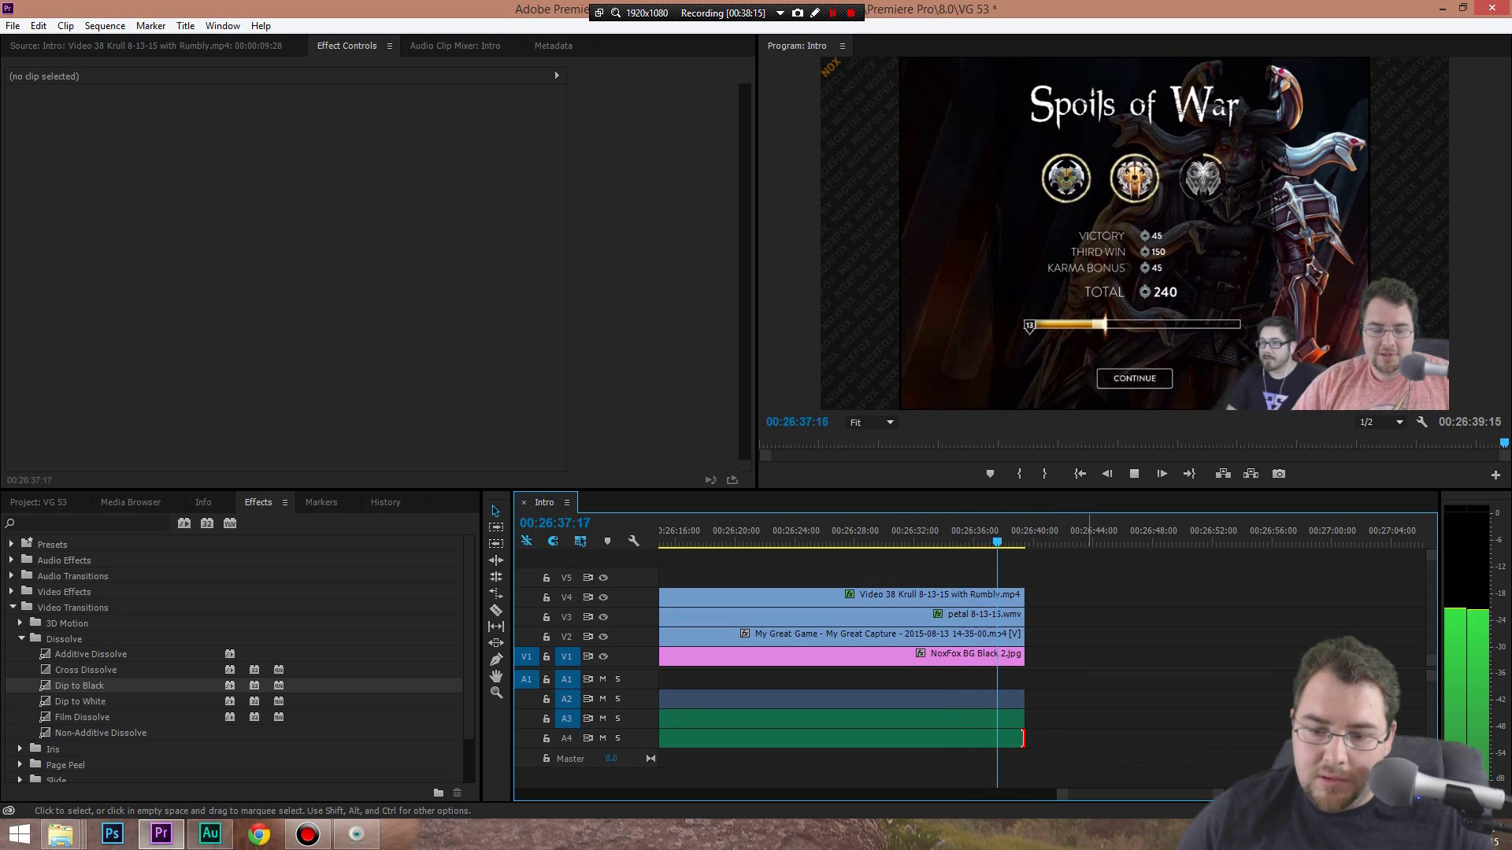
key(space)
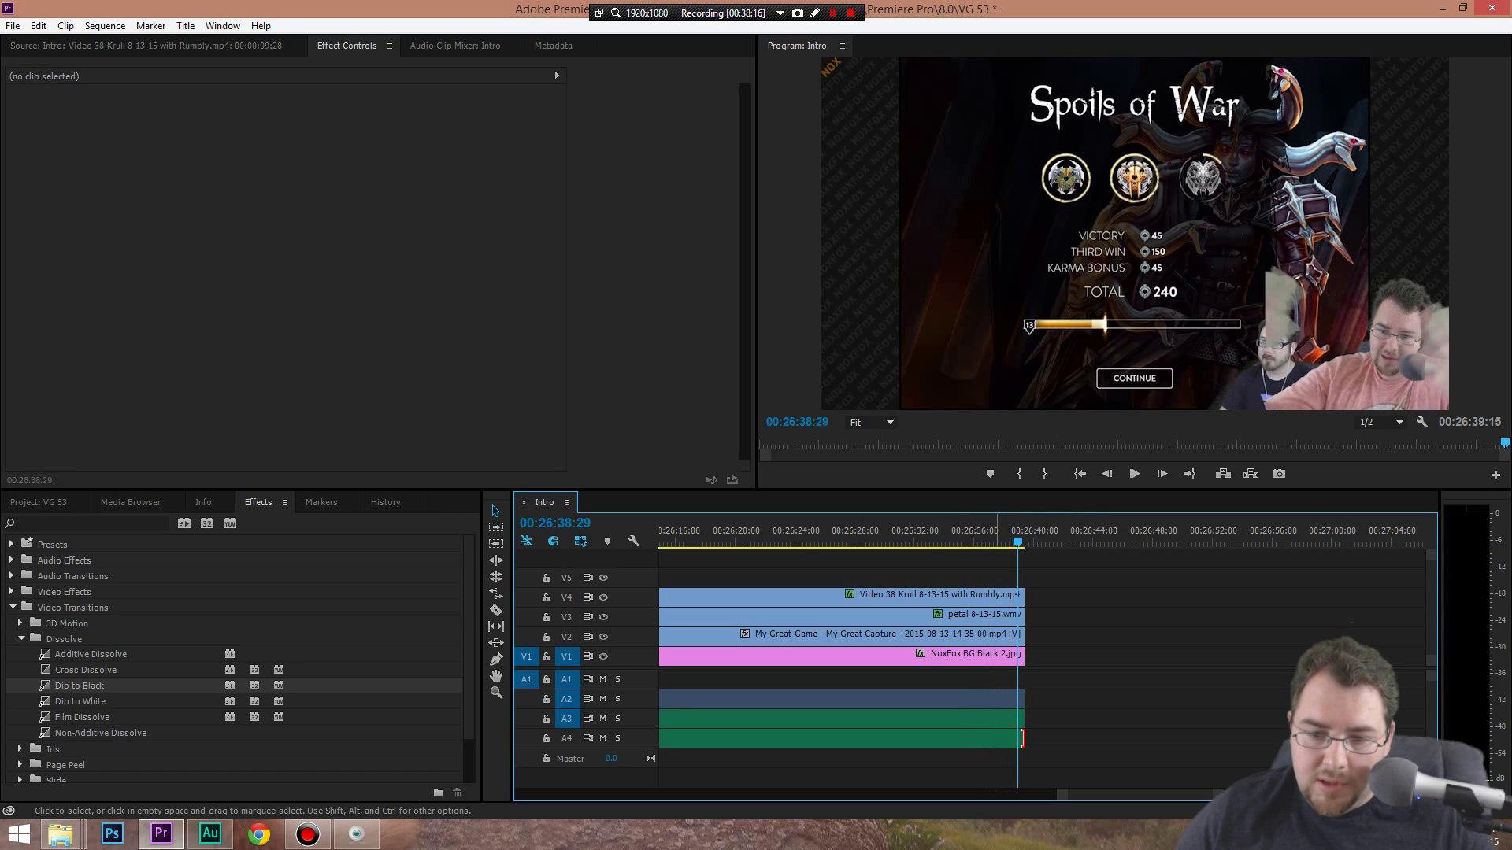
click(986, 532)
click(38, 502)
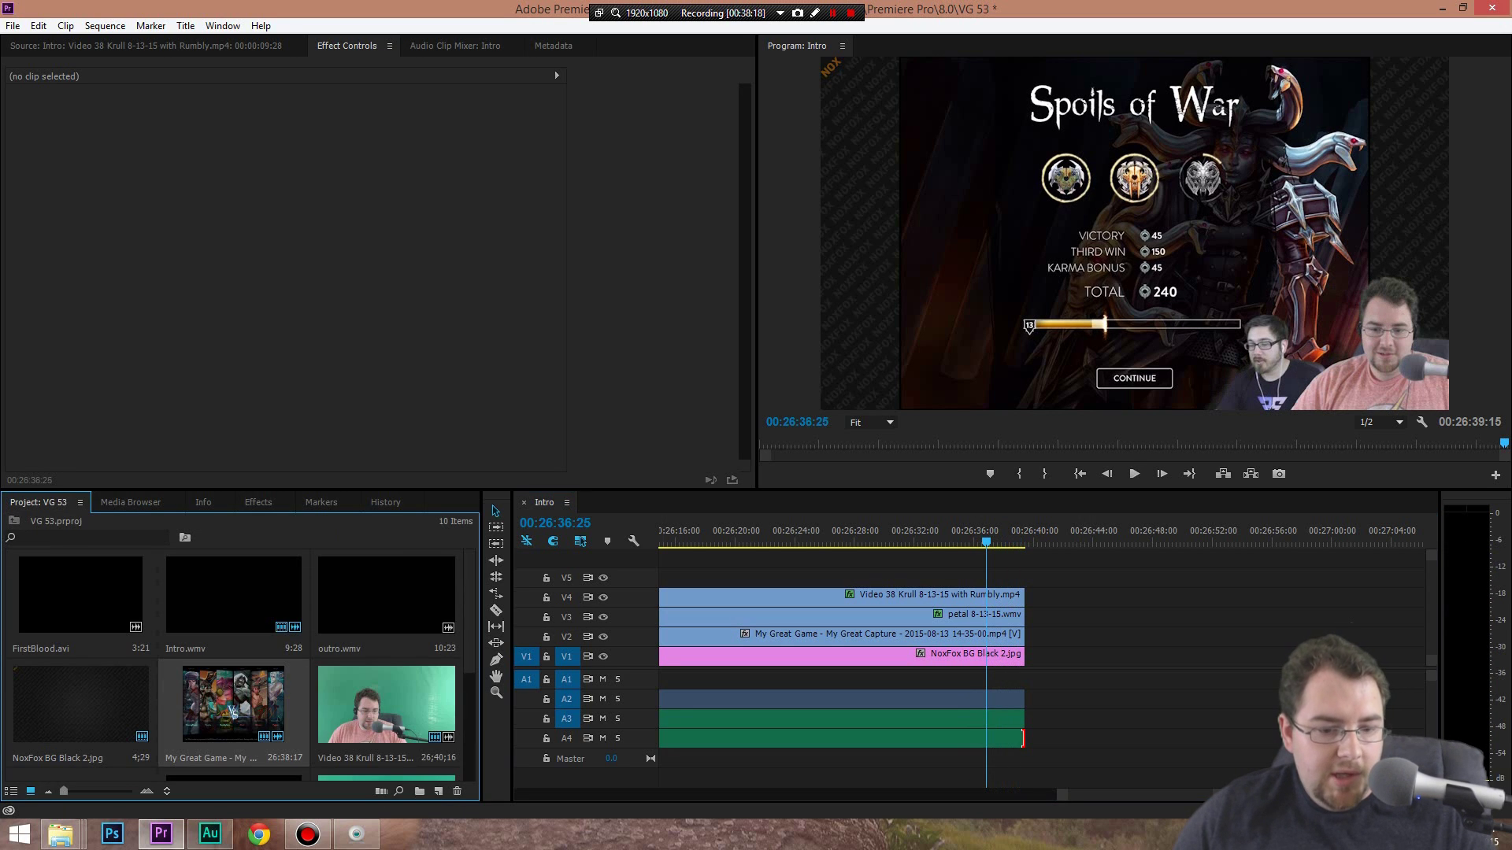
drag(386, 598, 1054, 661)
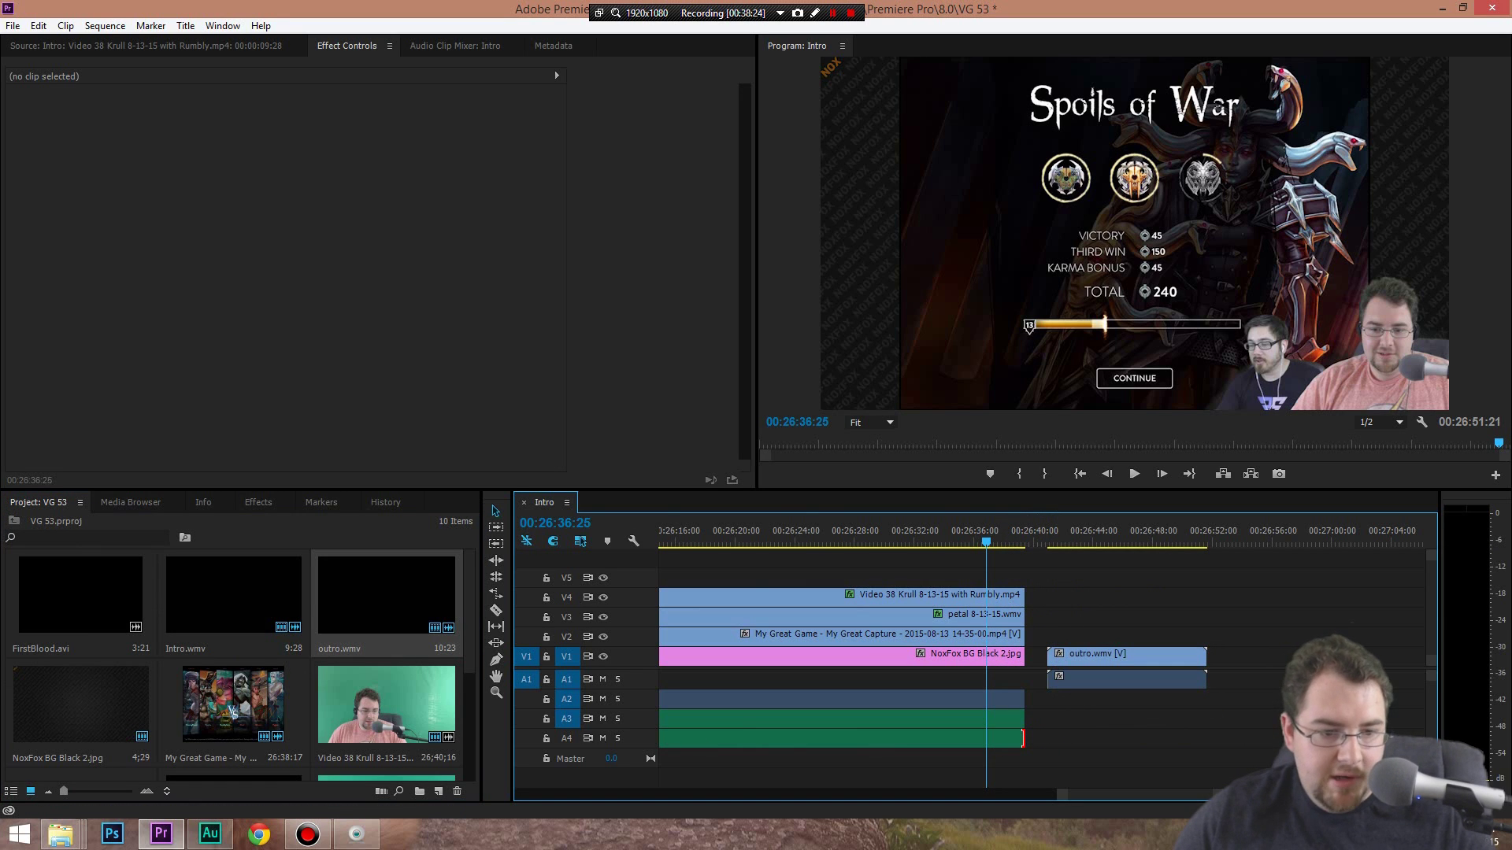
Apply Dip to Black to the ends of the gameplay, webcam and background clips on V1 through V4 and move outro.wmv against them
click(259, 503)
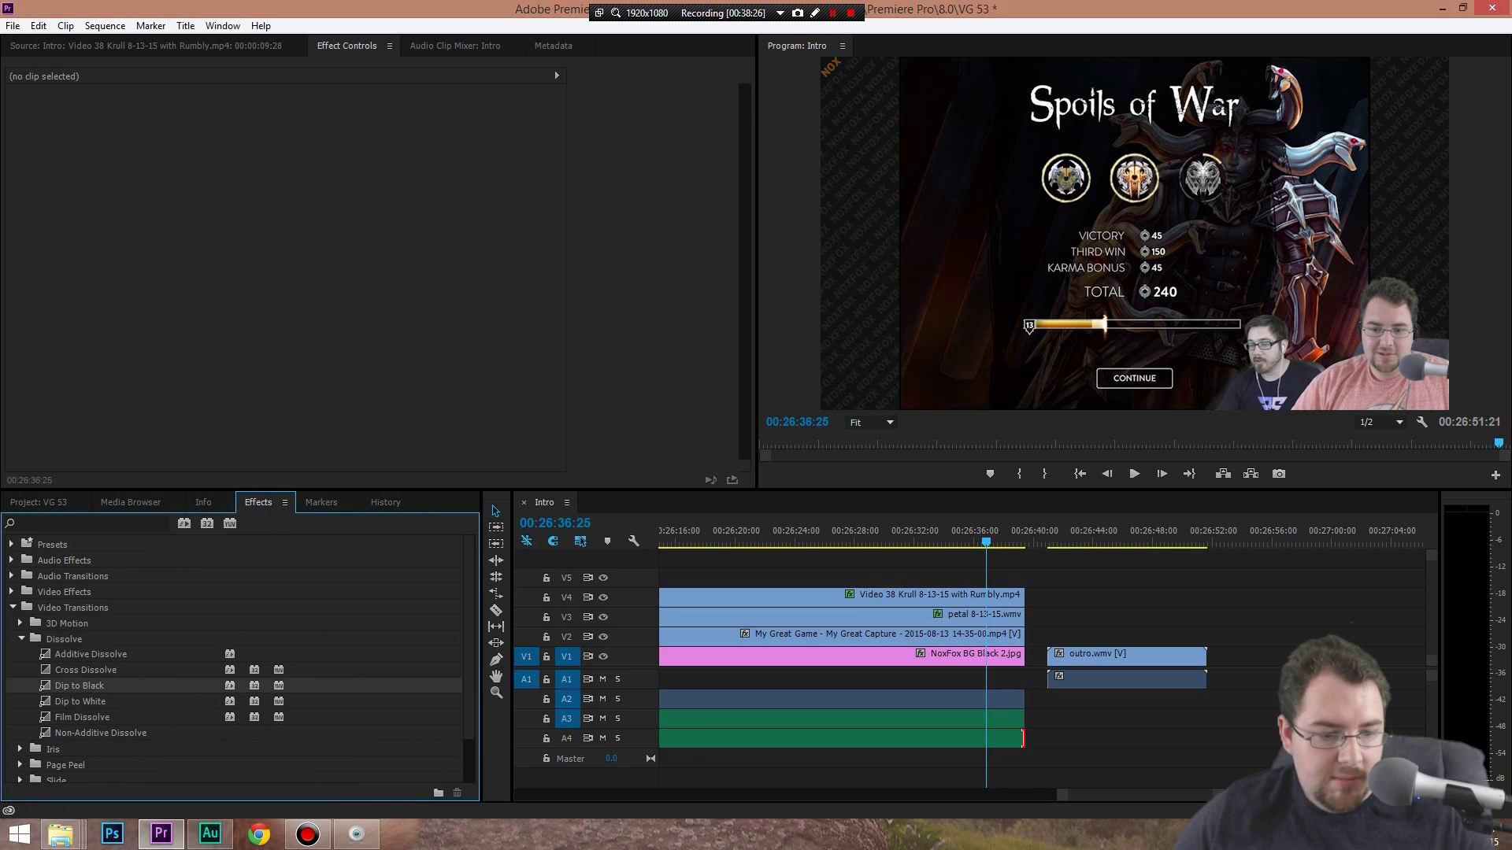
drag(79, 685, 1017, 636)
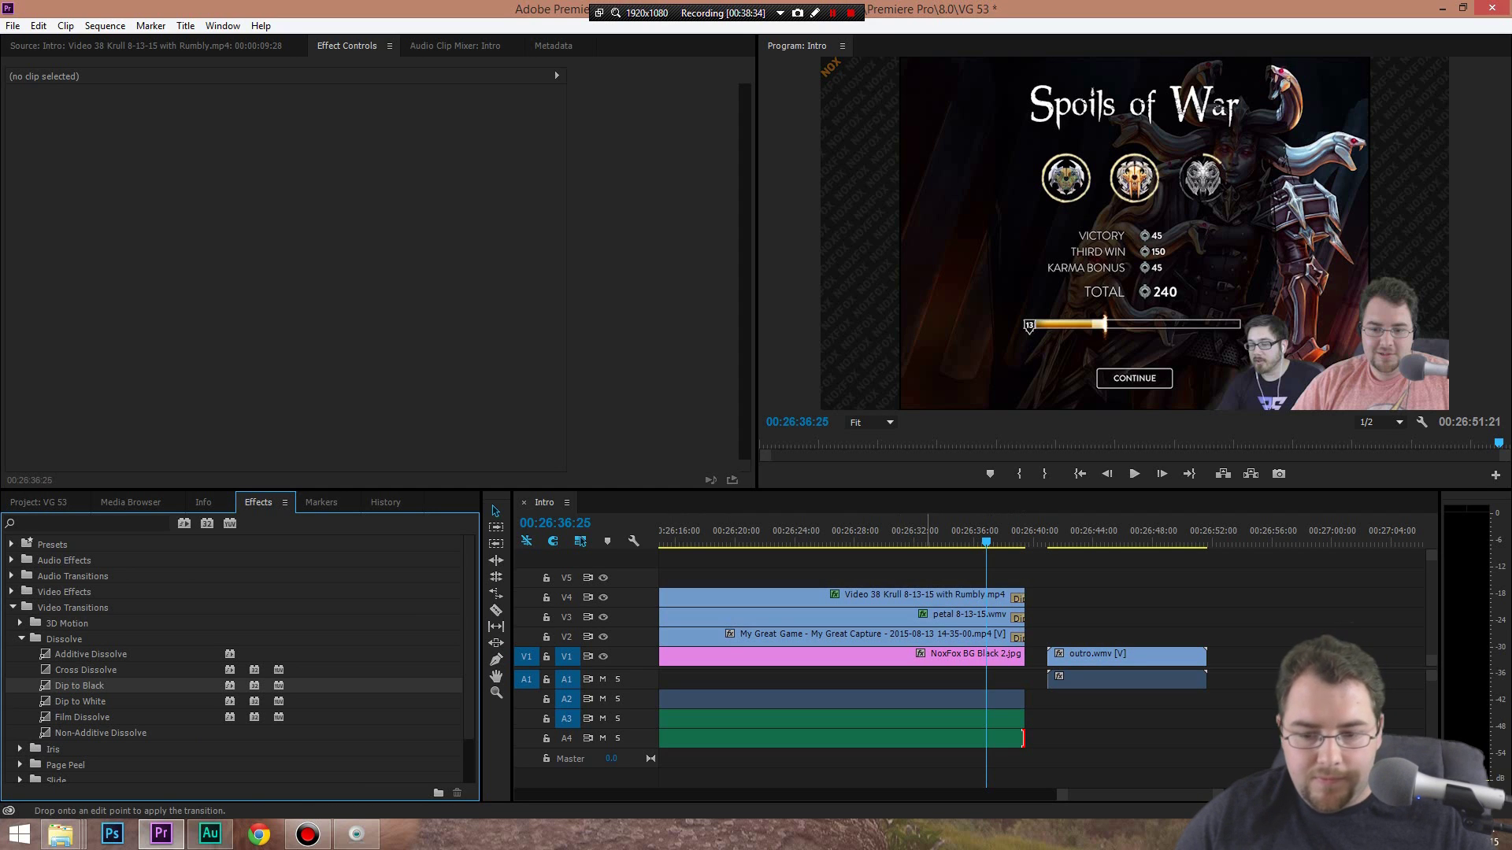
drag(1024, 657, 1023, 657)
drag(1096, 616, 1108, 716)
drag(1110, 657, 1089, 660)
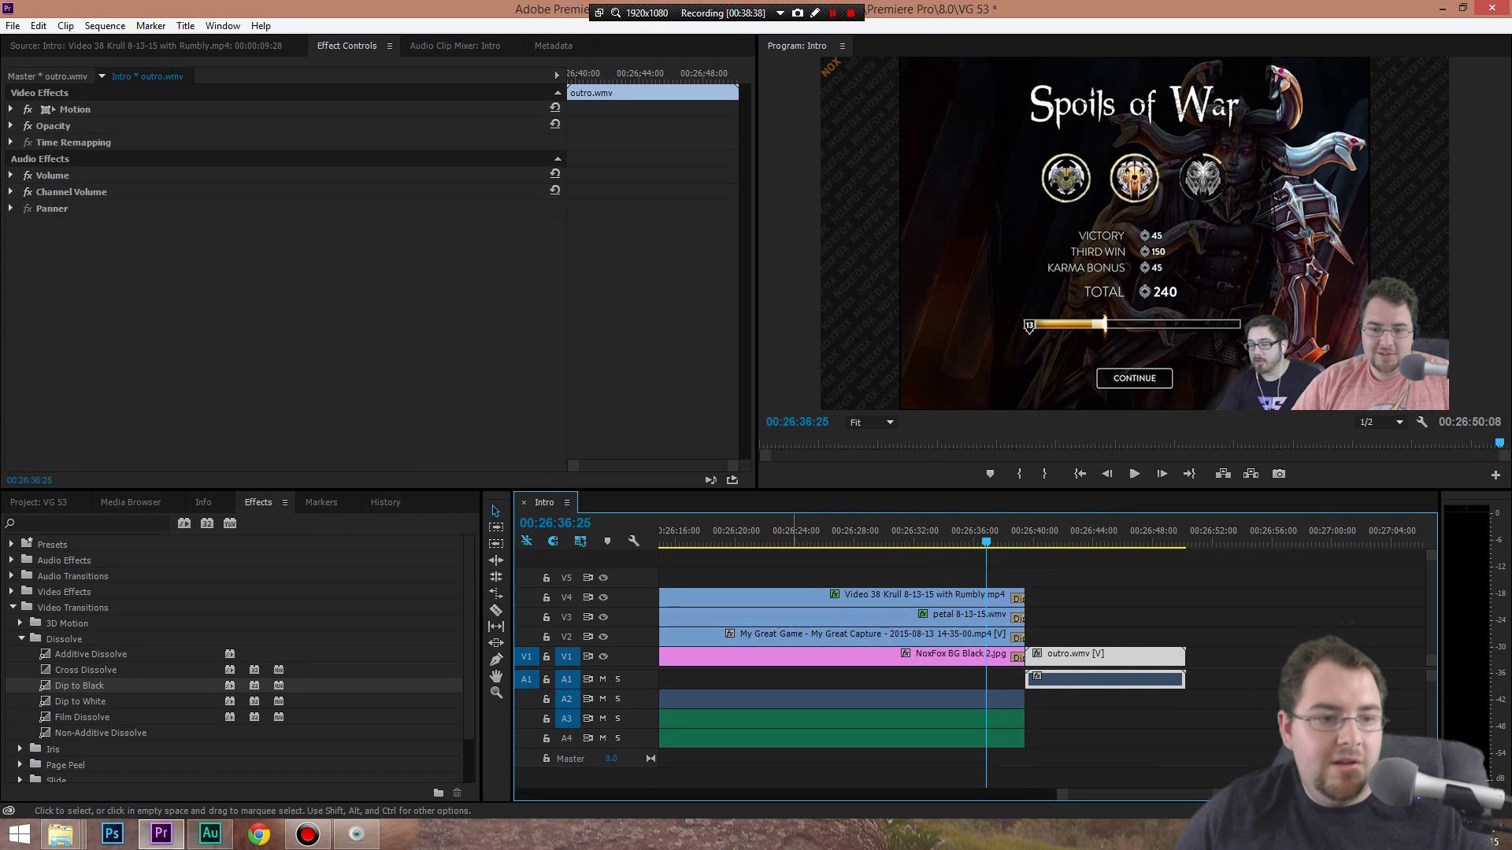
Turn off keyframing for the volume level of outro.wmv and set the level to -14.0 dB
click(11, 175)
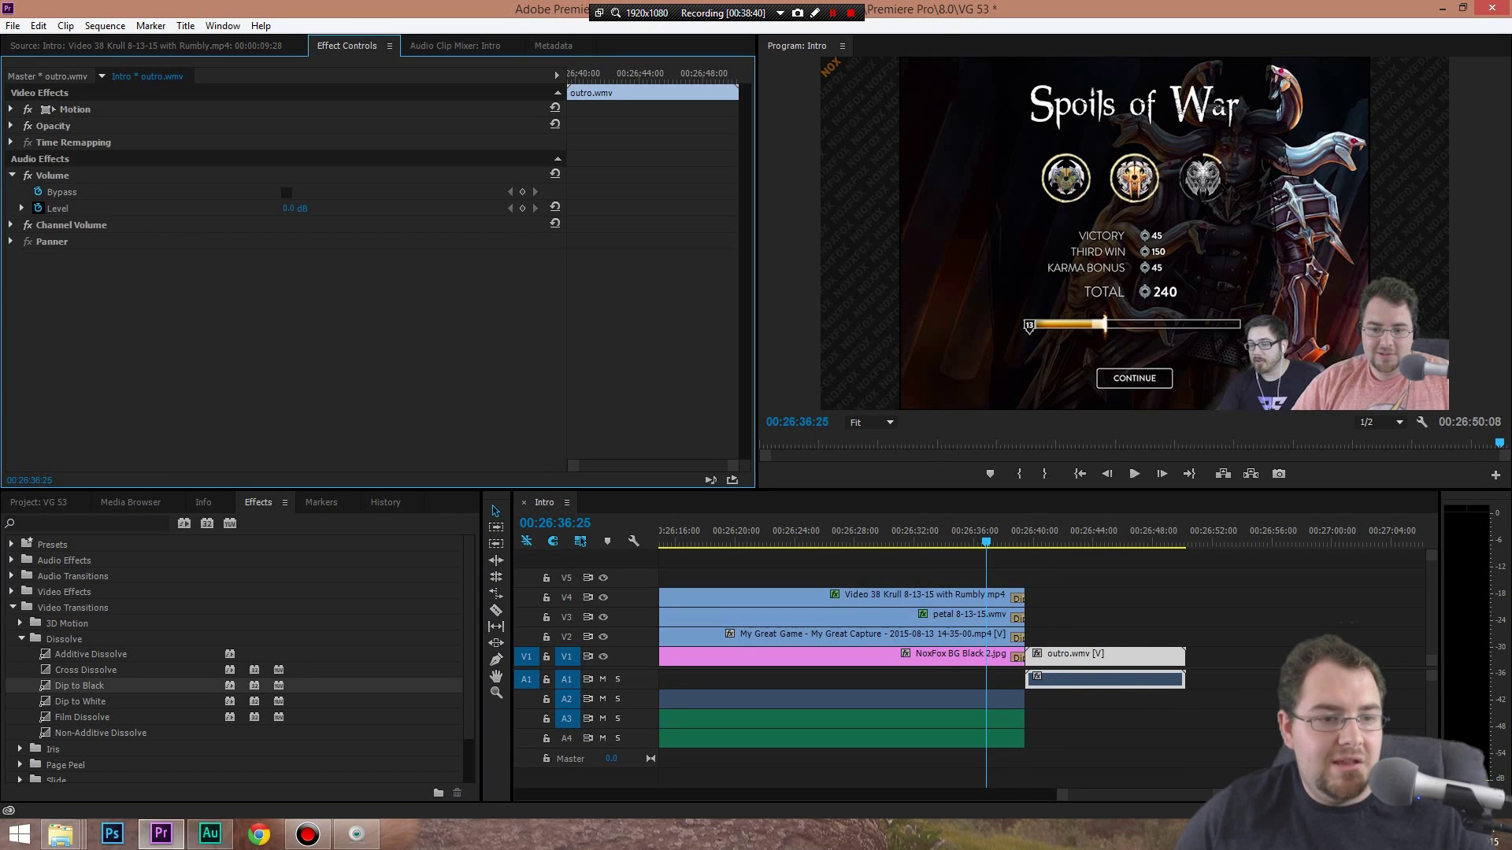
click(38, 208)
drag(295, 208, 275, 208)
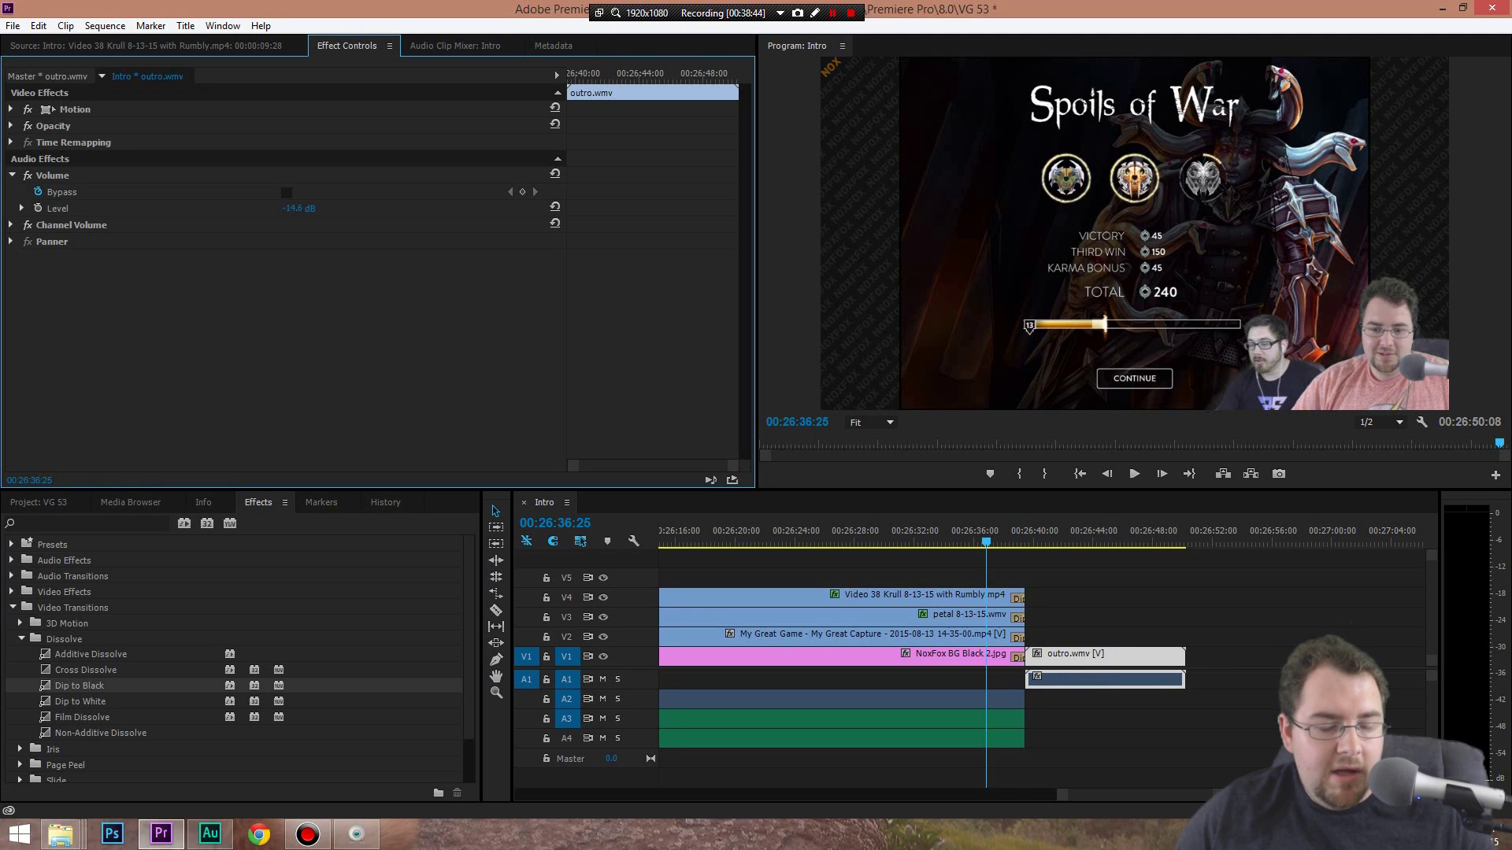
drag(298, 208, 295, 208)
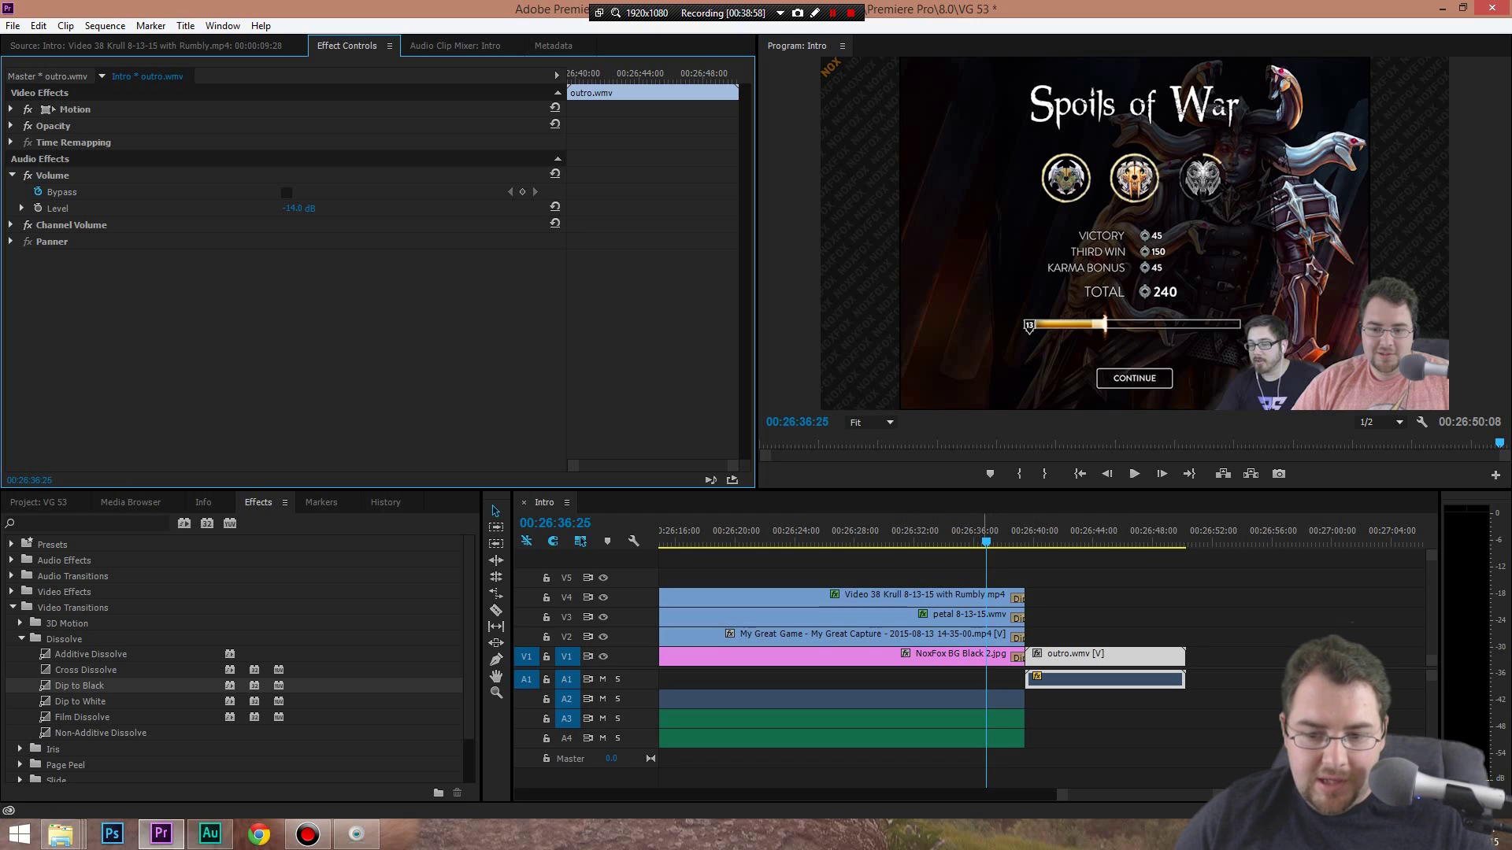
Play the ending from 00:26:36:09 through the Dip to Black into outro.wmv to check the transition and audio level
click(979, 531)
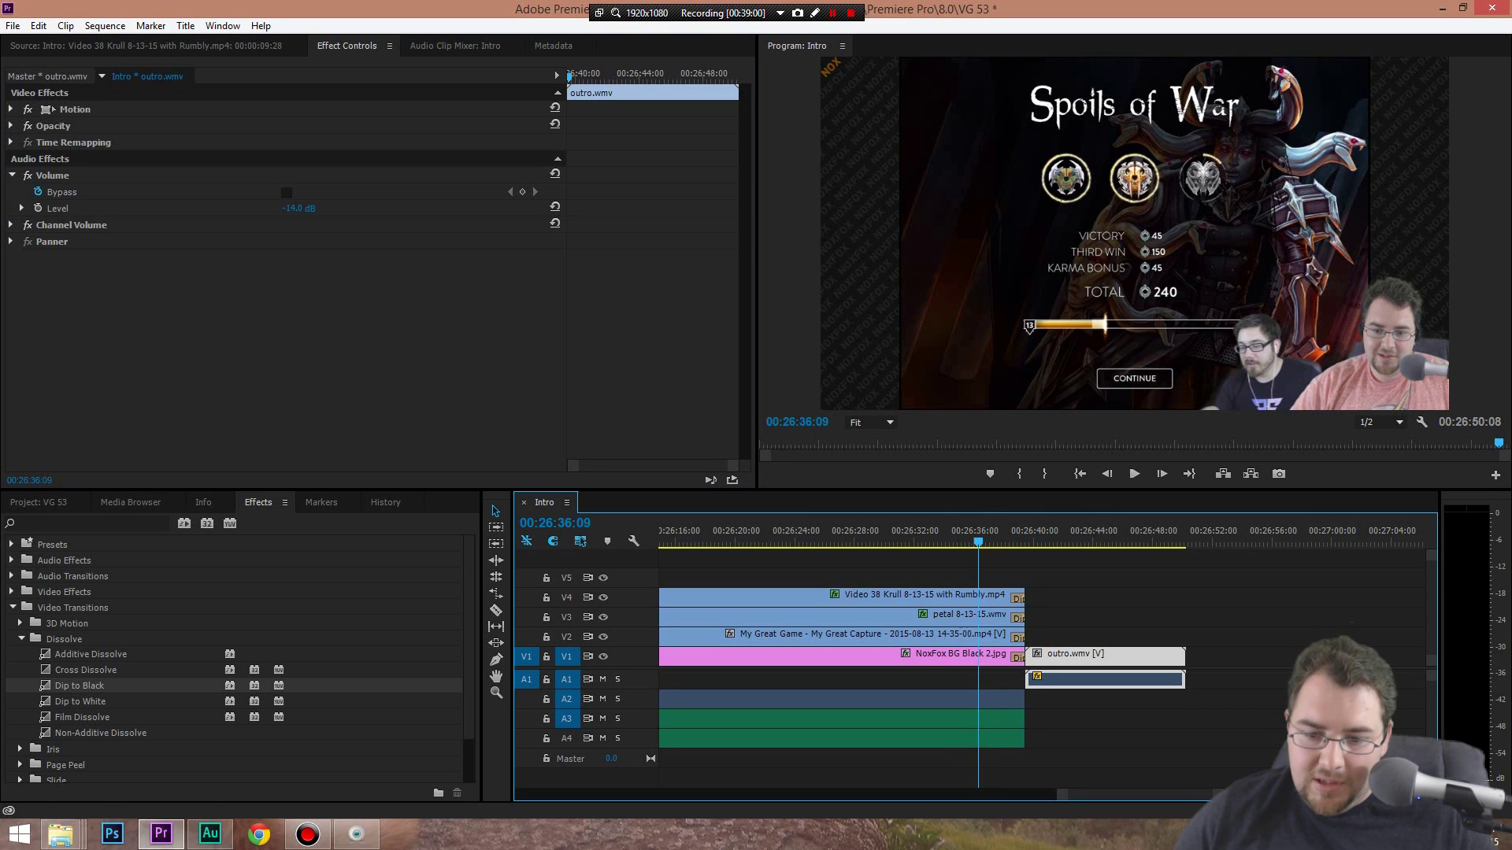
key(space)
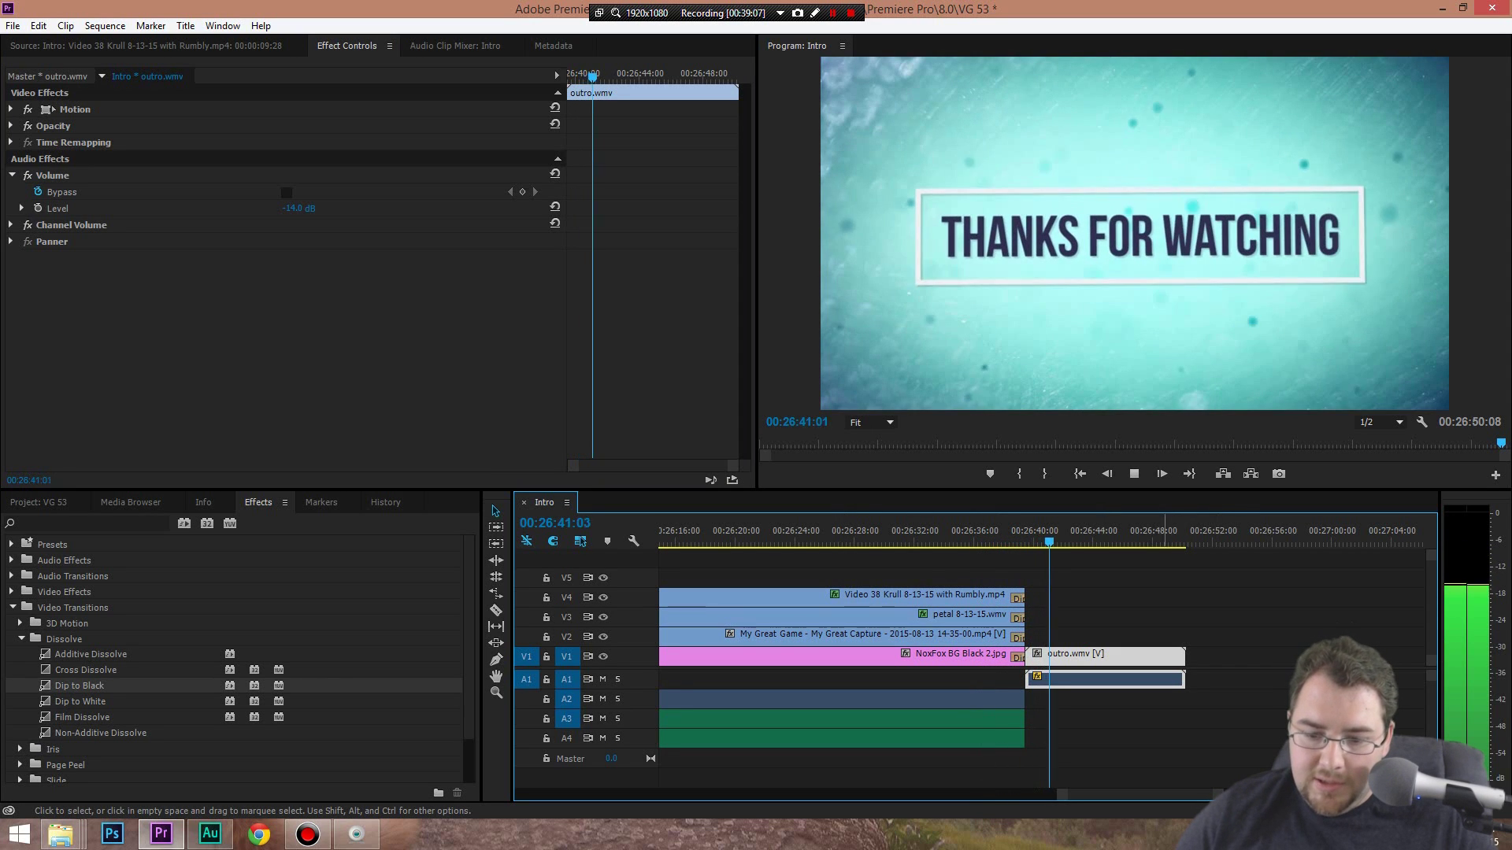
key(space)
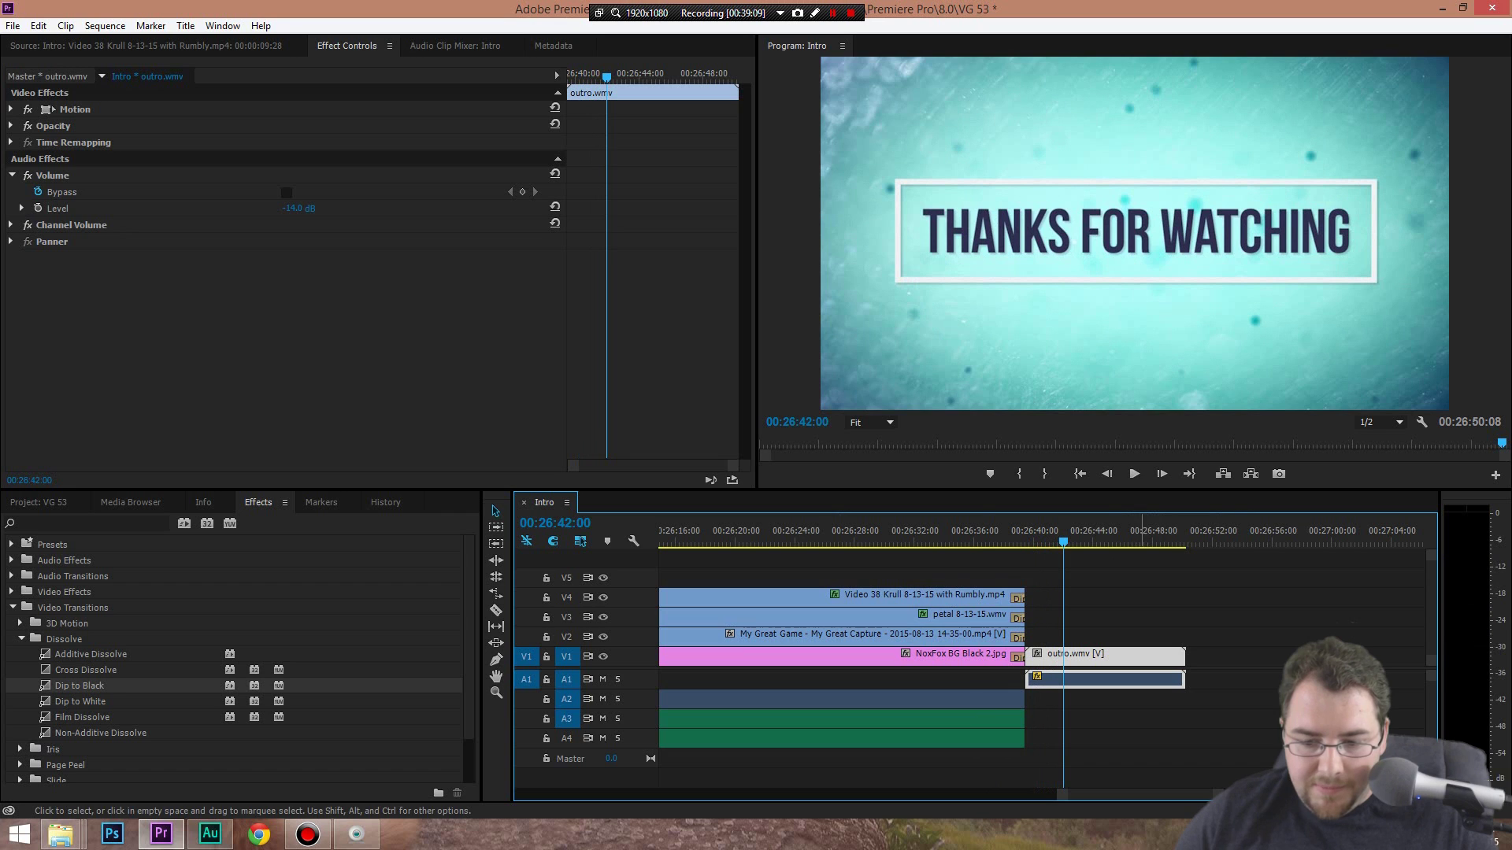
Return the timeline view to the start of the gameplay clips and display the project's media items
scroll(1039, 662, up, 15)
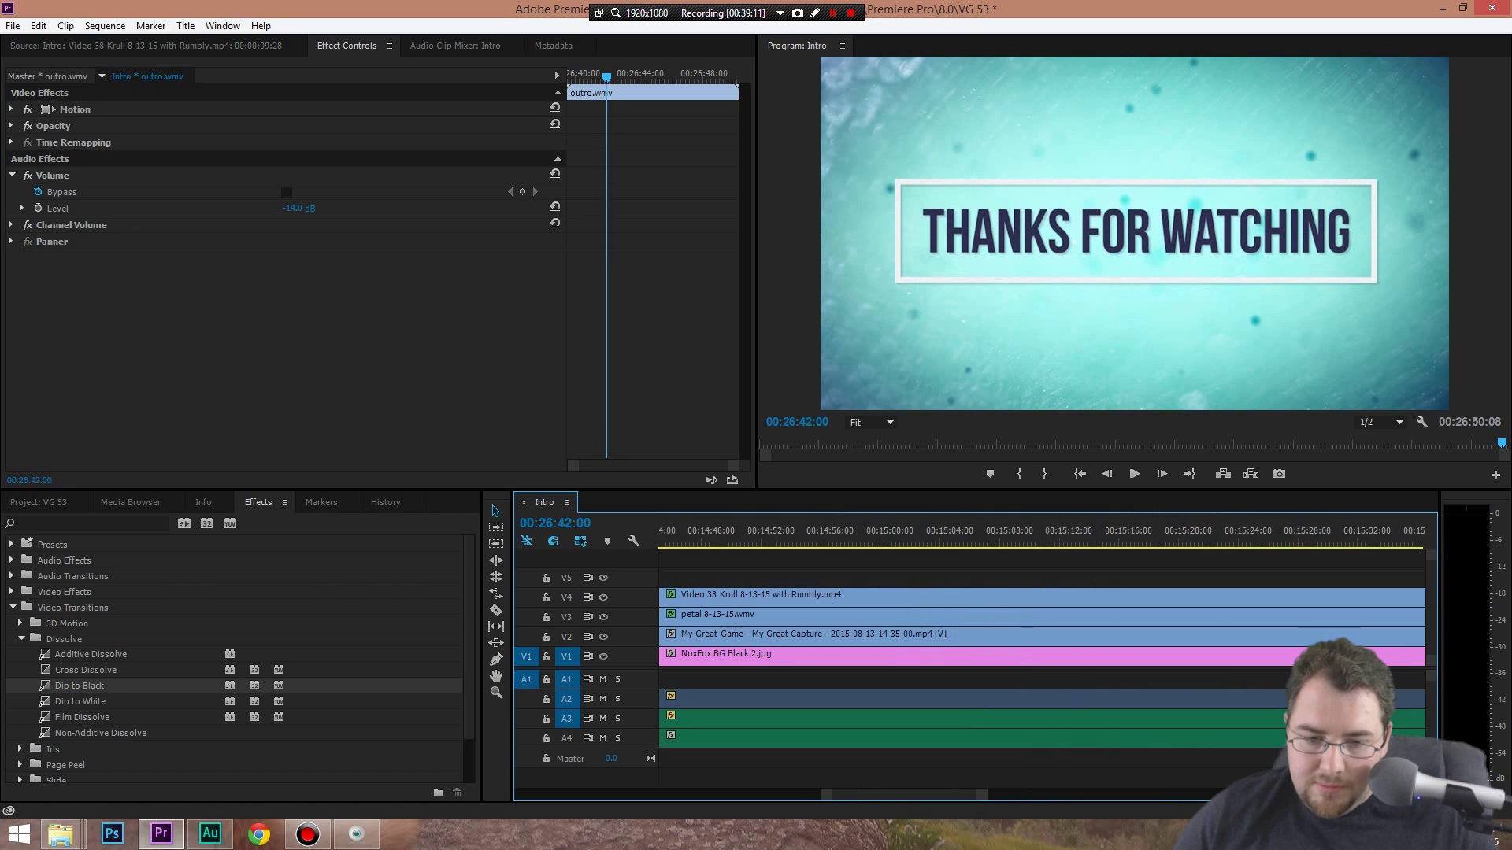
scroll(1039, 662, up, 3)
scroll(1039, 661, up, 2)
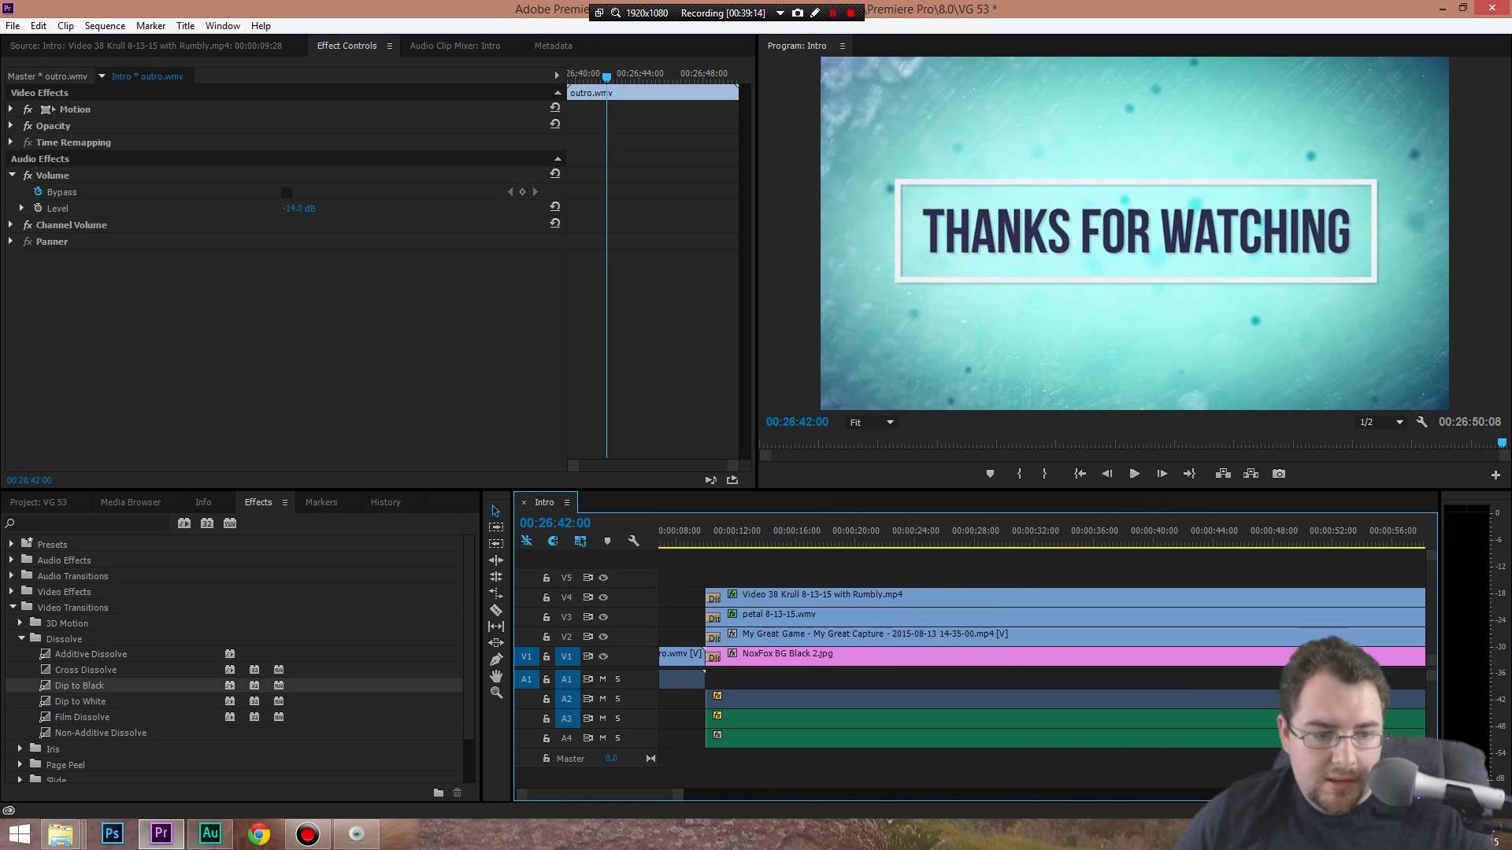
click(79, 685)
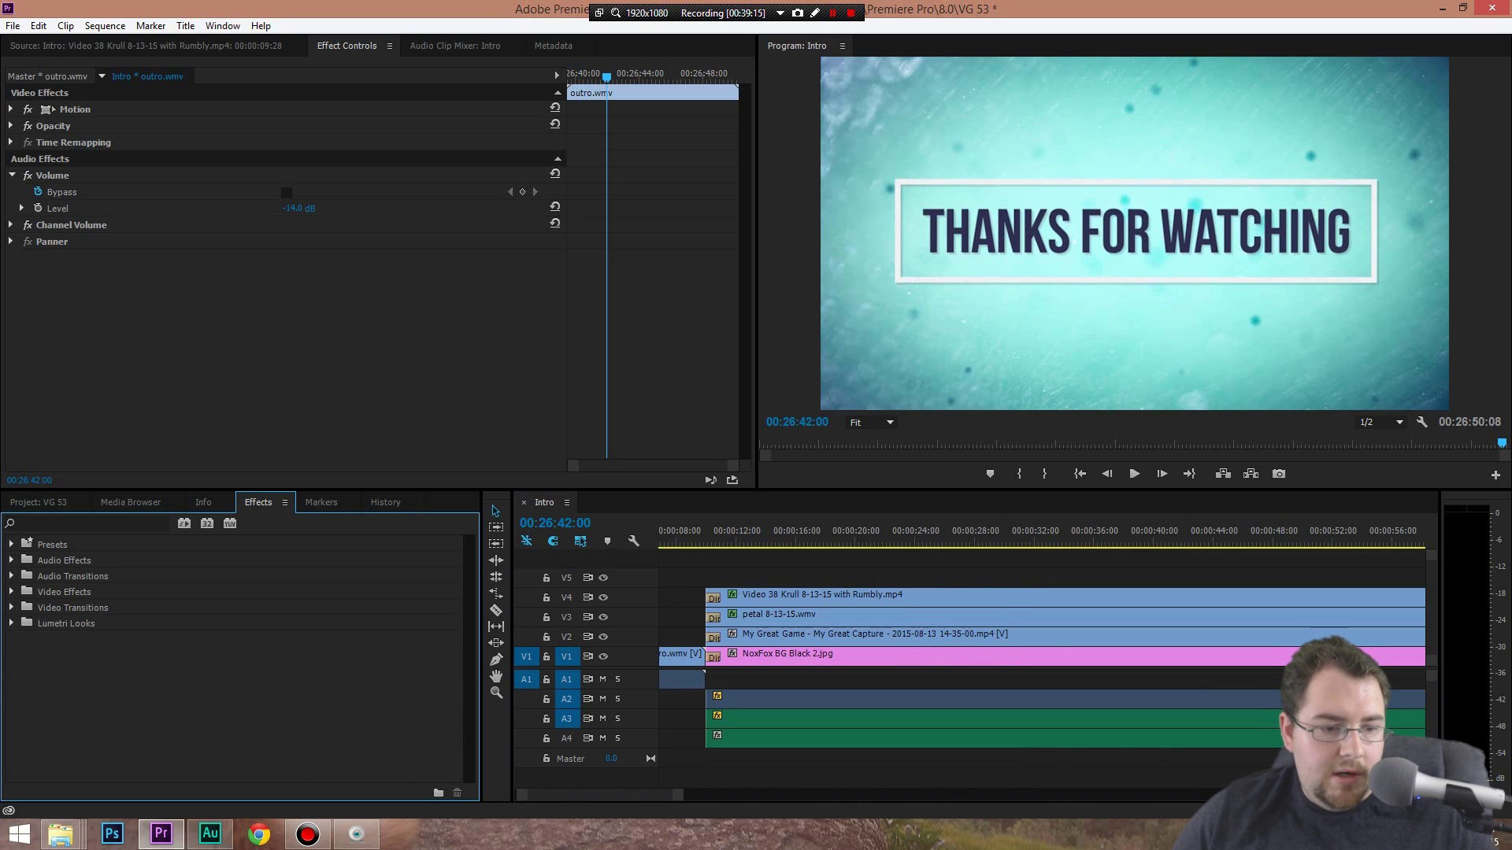
key(shift+1)
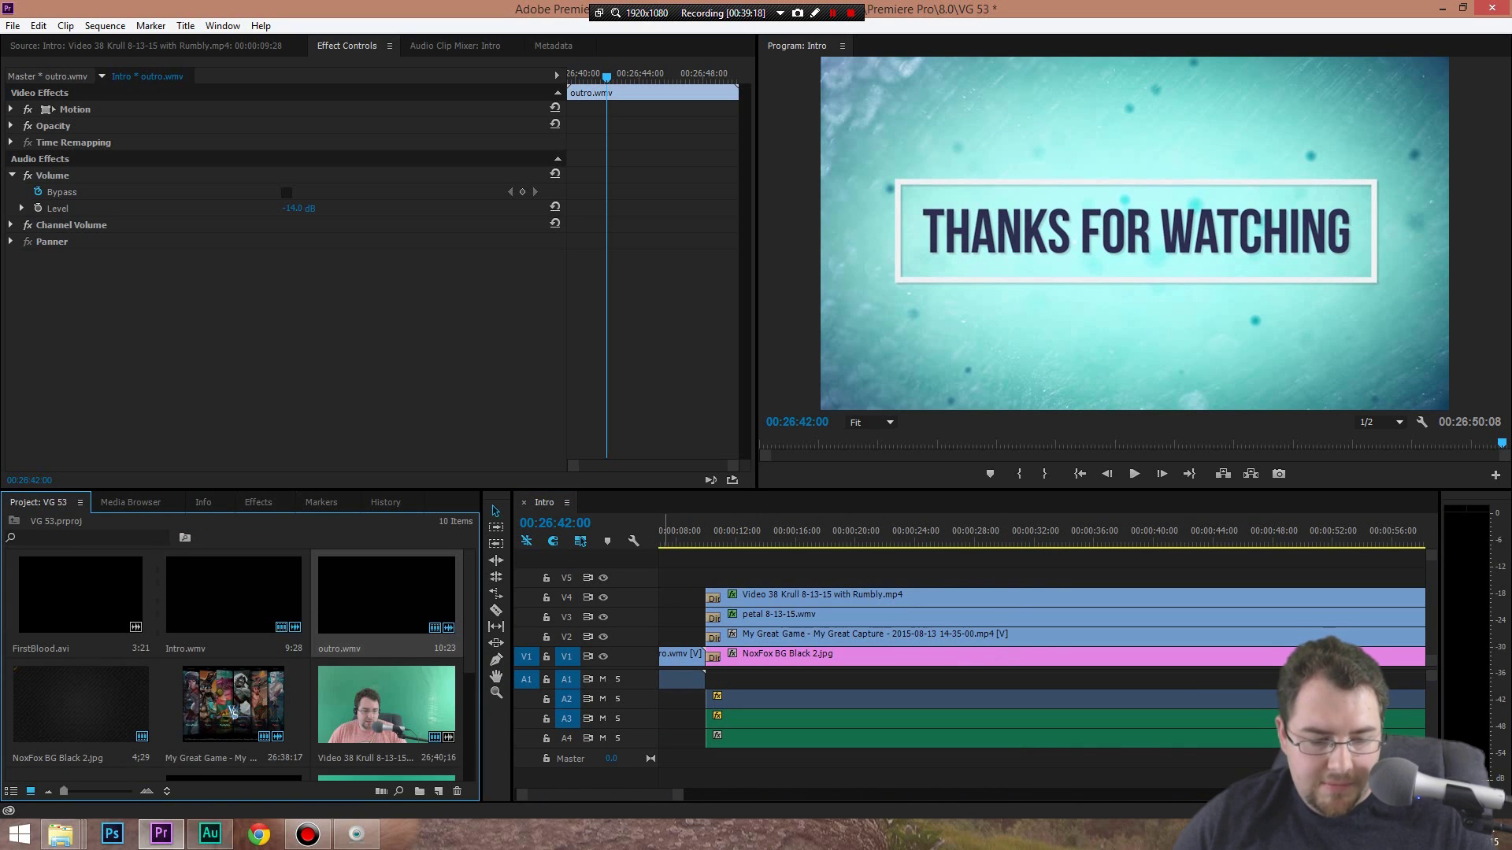
Move the playhead through the loading screen to the start of the battle at 00:00:22:23
click(756, 542)
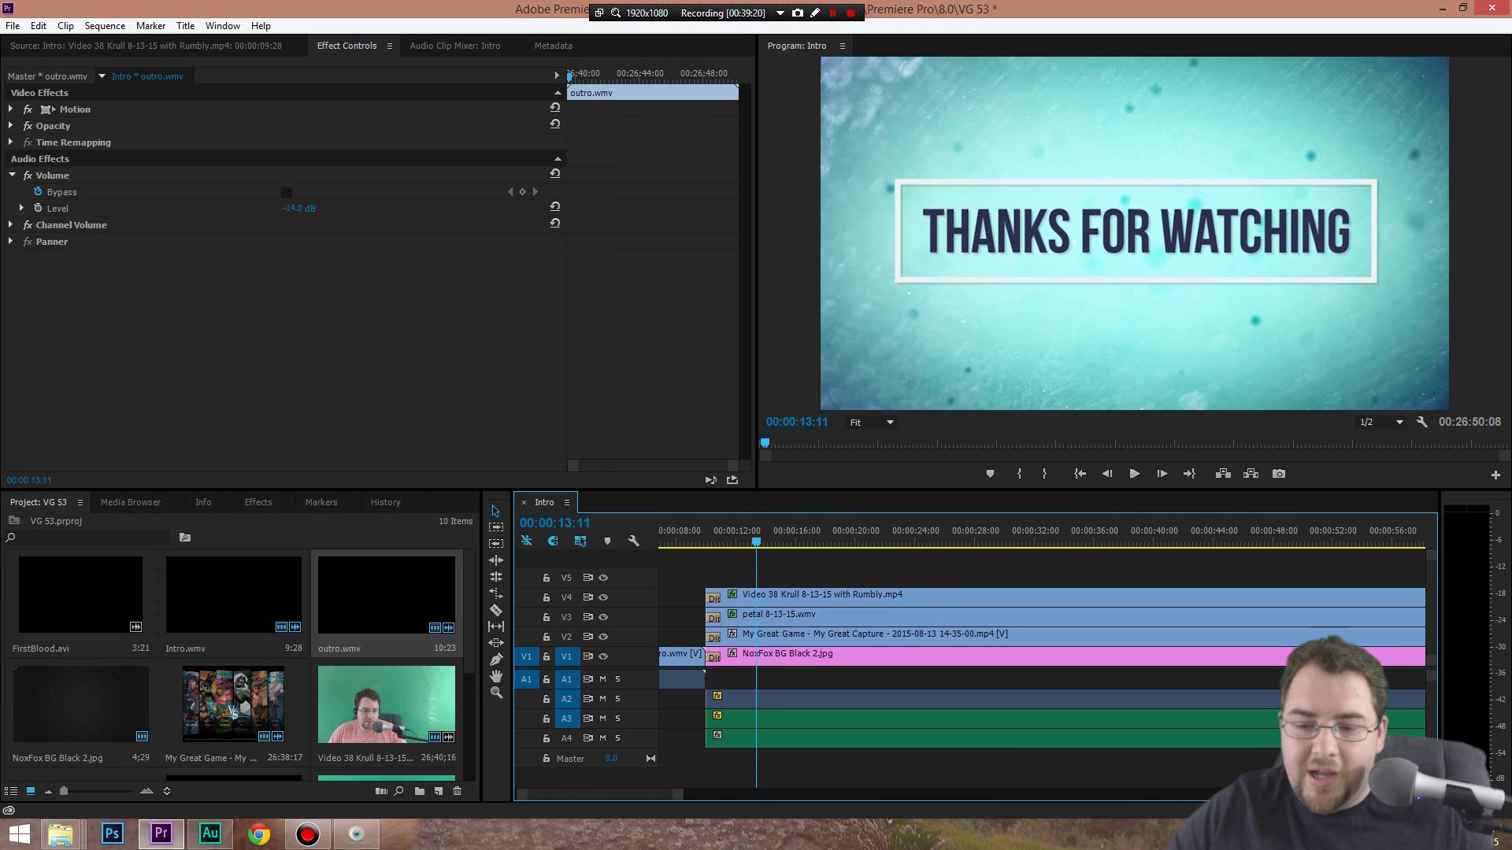
click(812, 542)
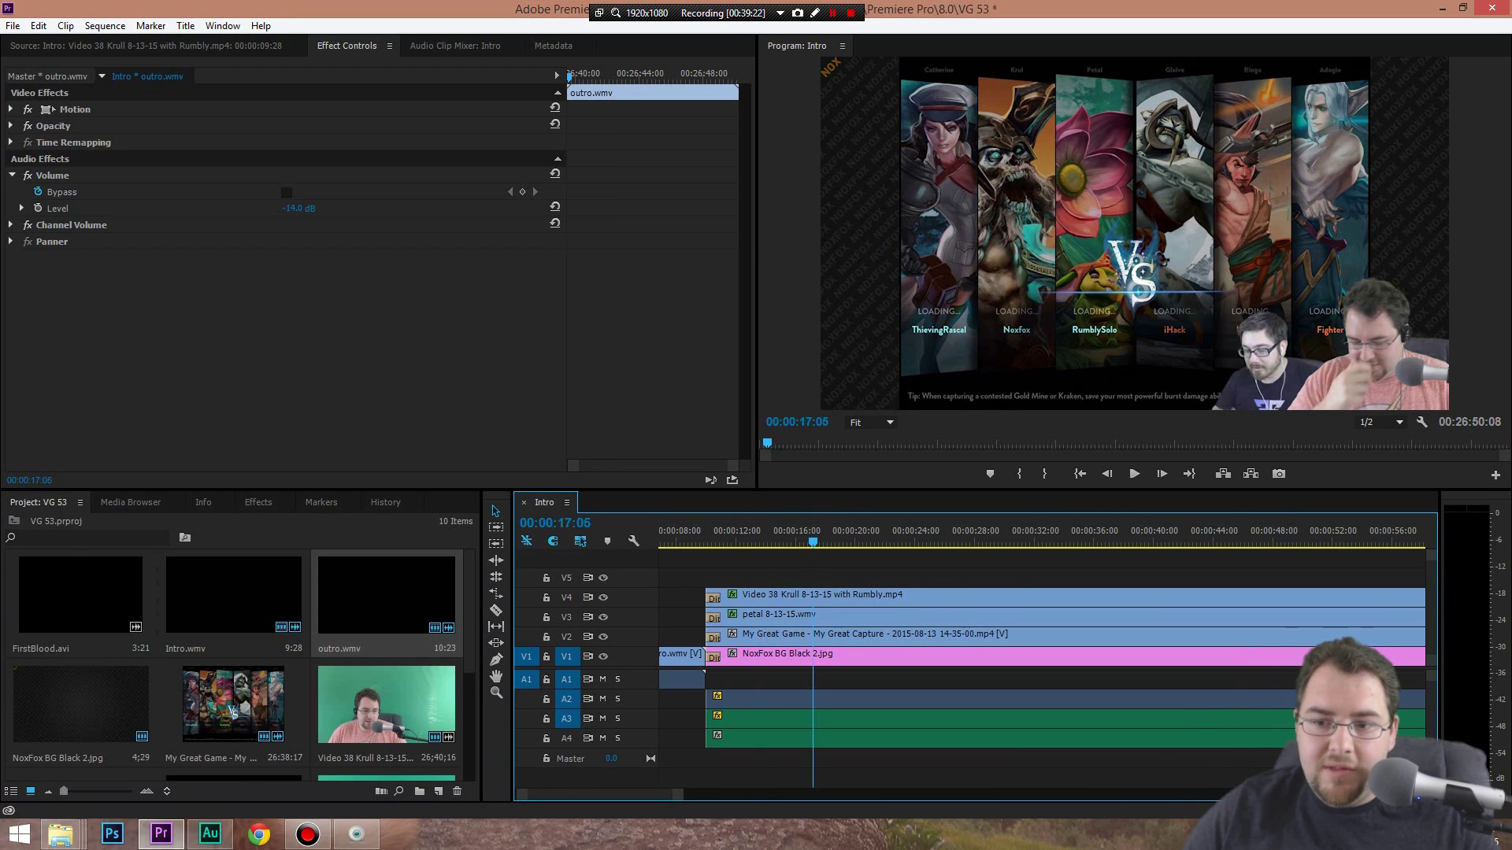
click(863, 541)
click(896, 542)
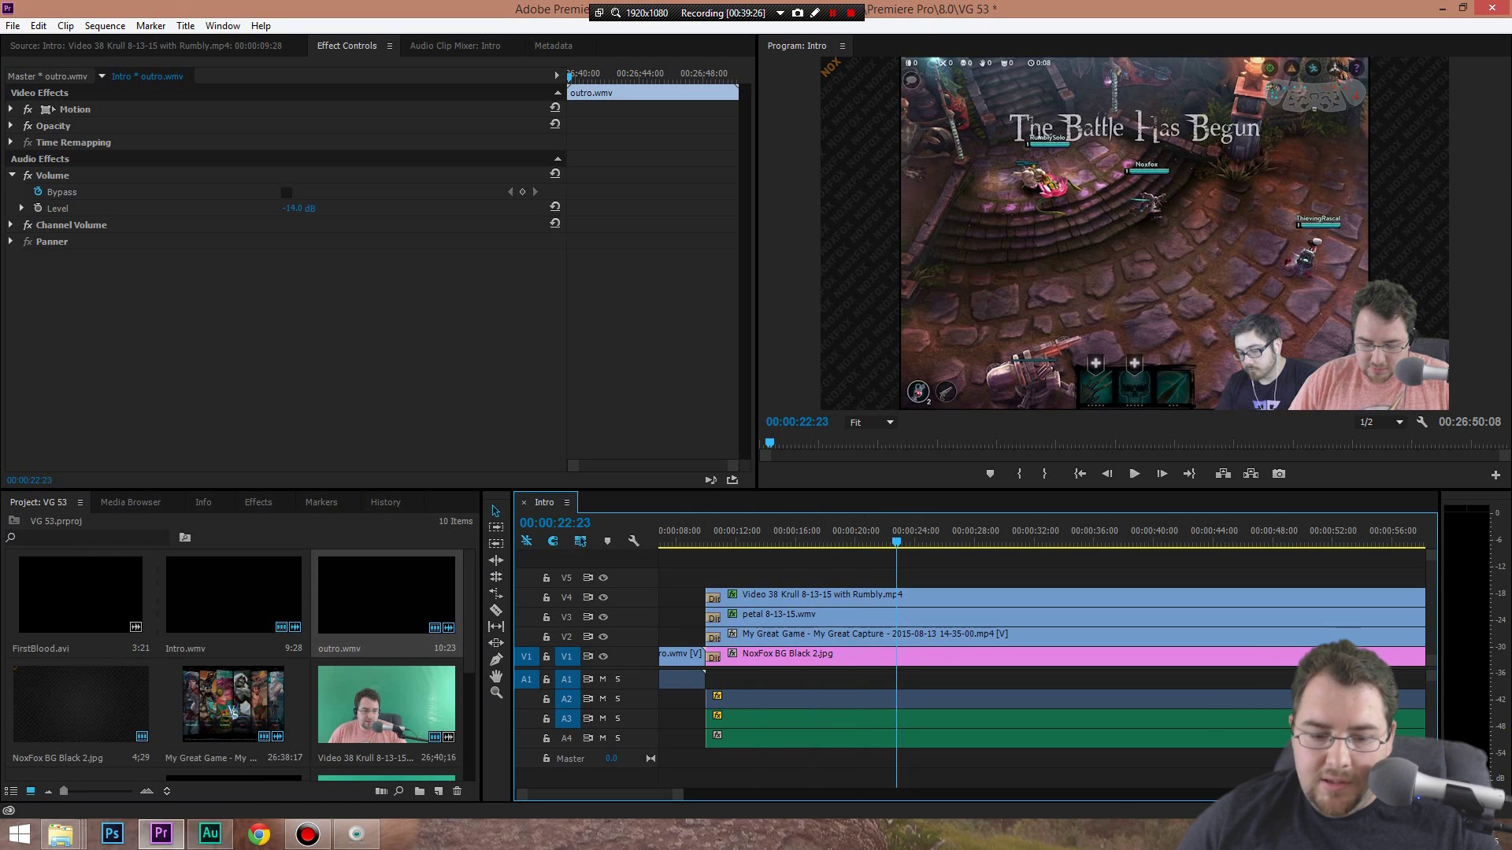
key(minus)
key(minus)
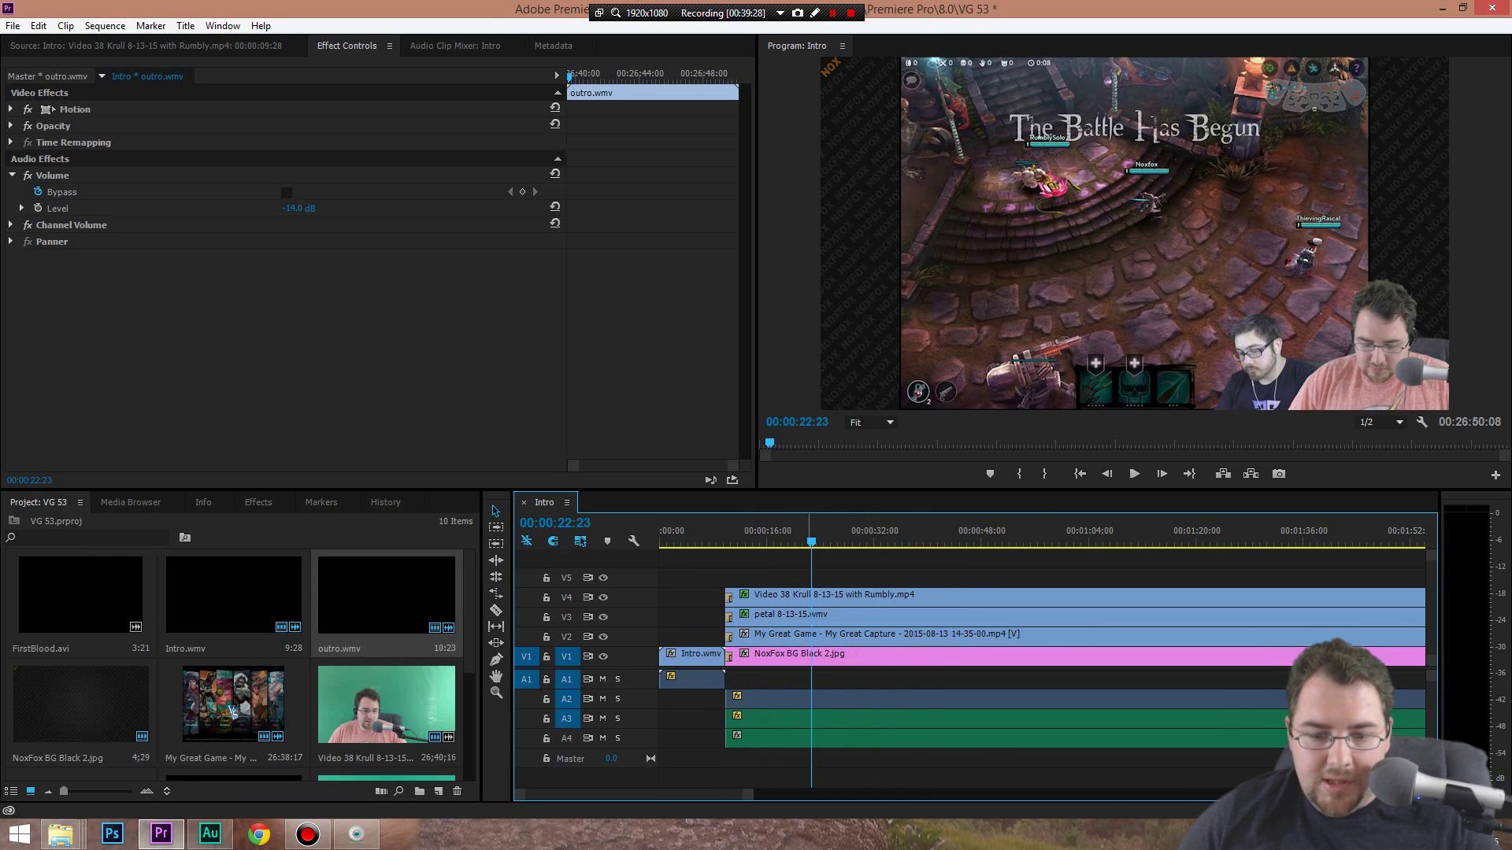
Play the gameplay forward at increased speed to find the first hero kill, slowing to normal speed near it
key(l)
key(l)
key(l)
key(l)
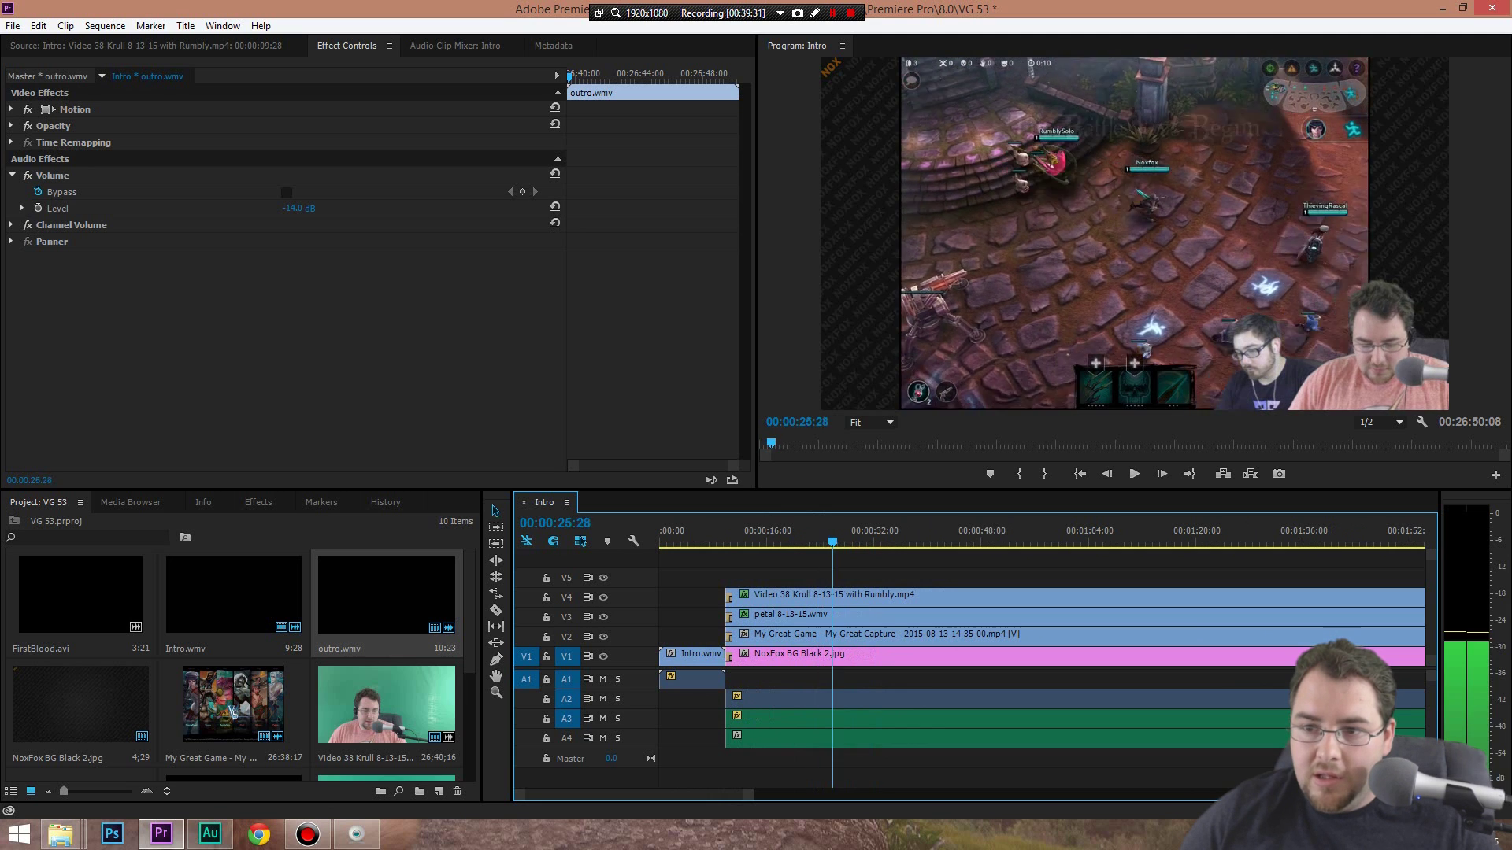
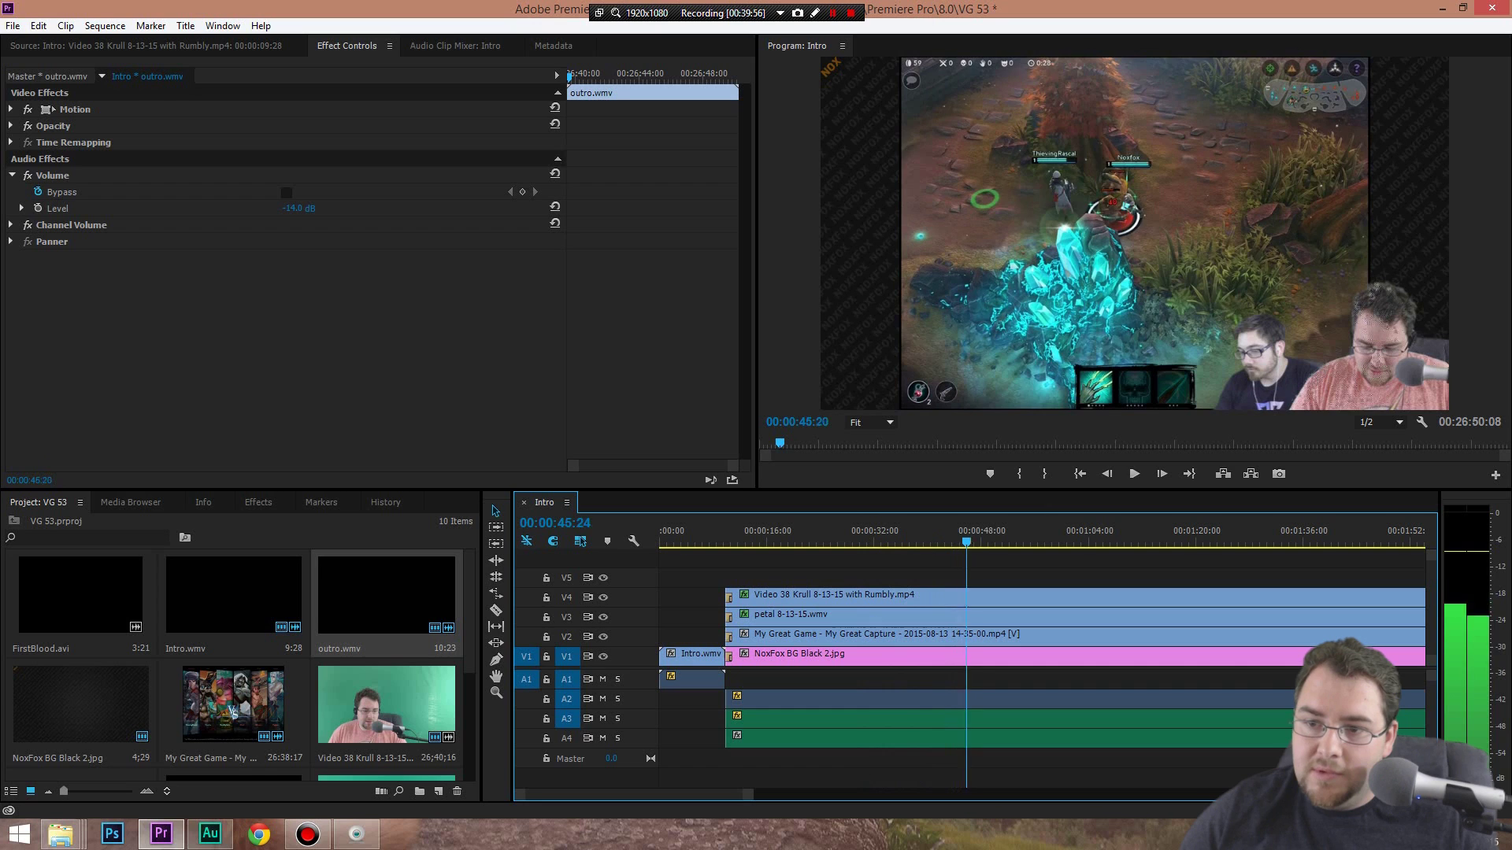
key(space)
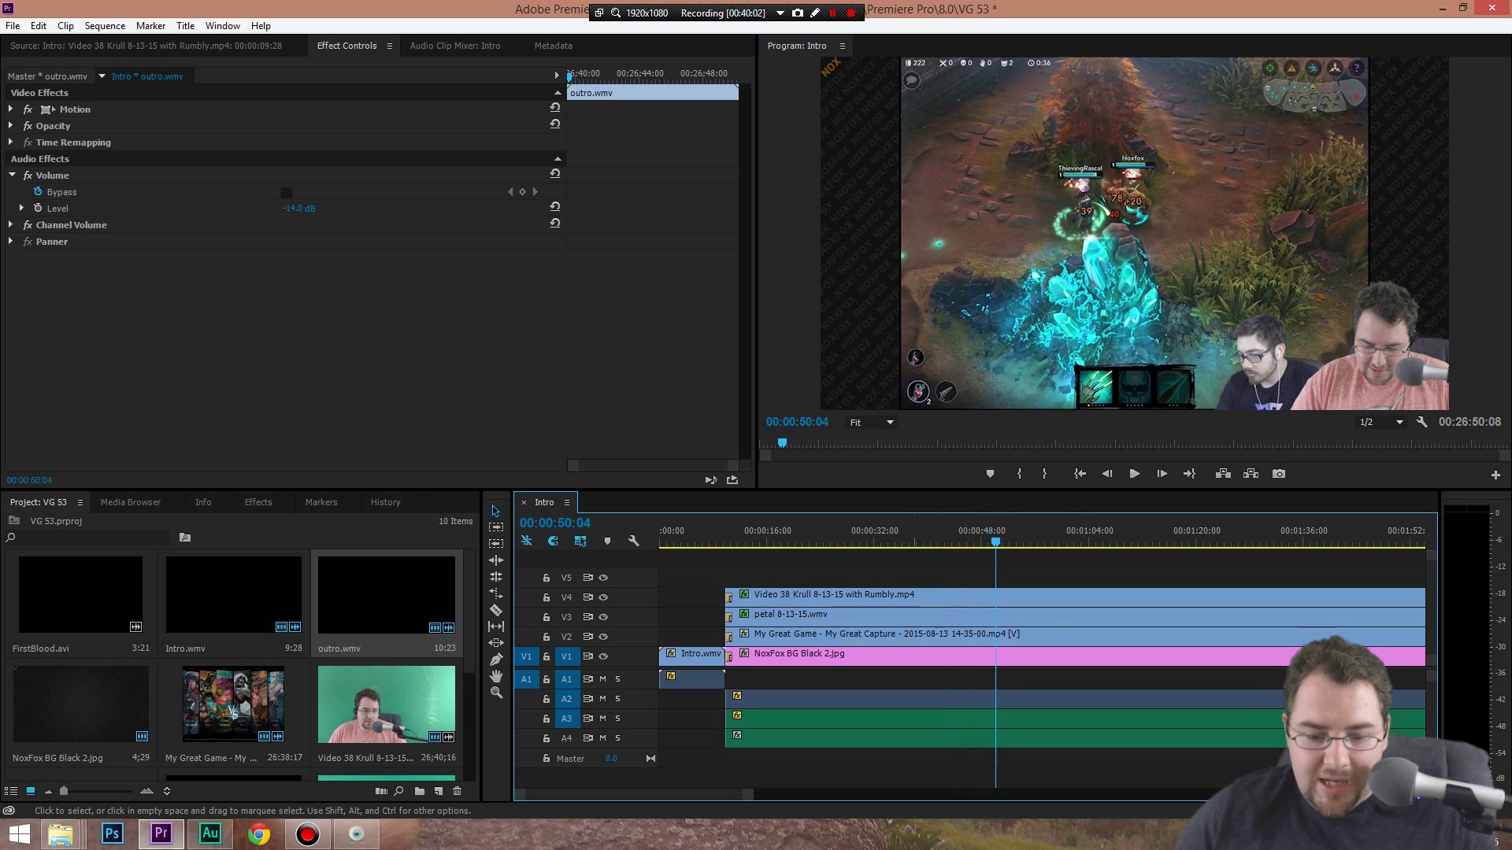
key(minus)
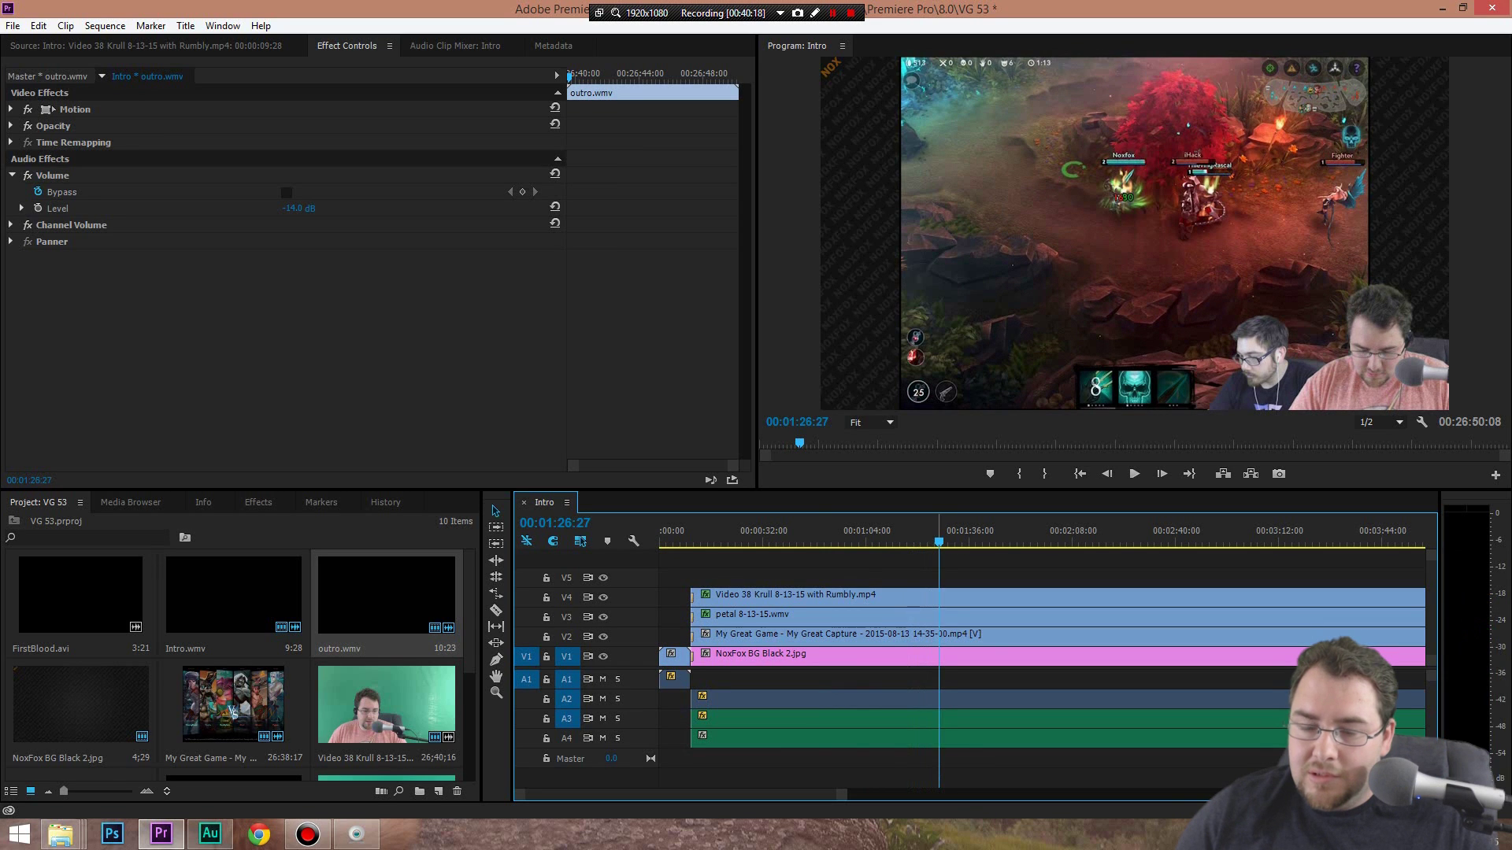
key(space)
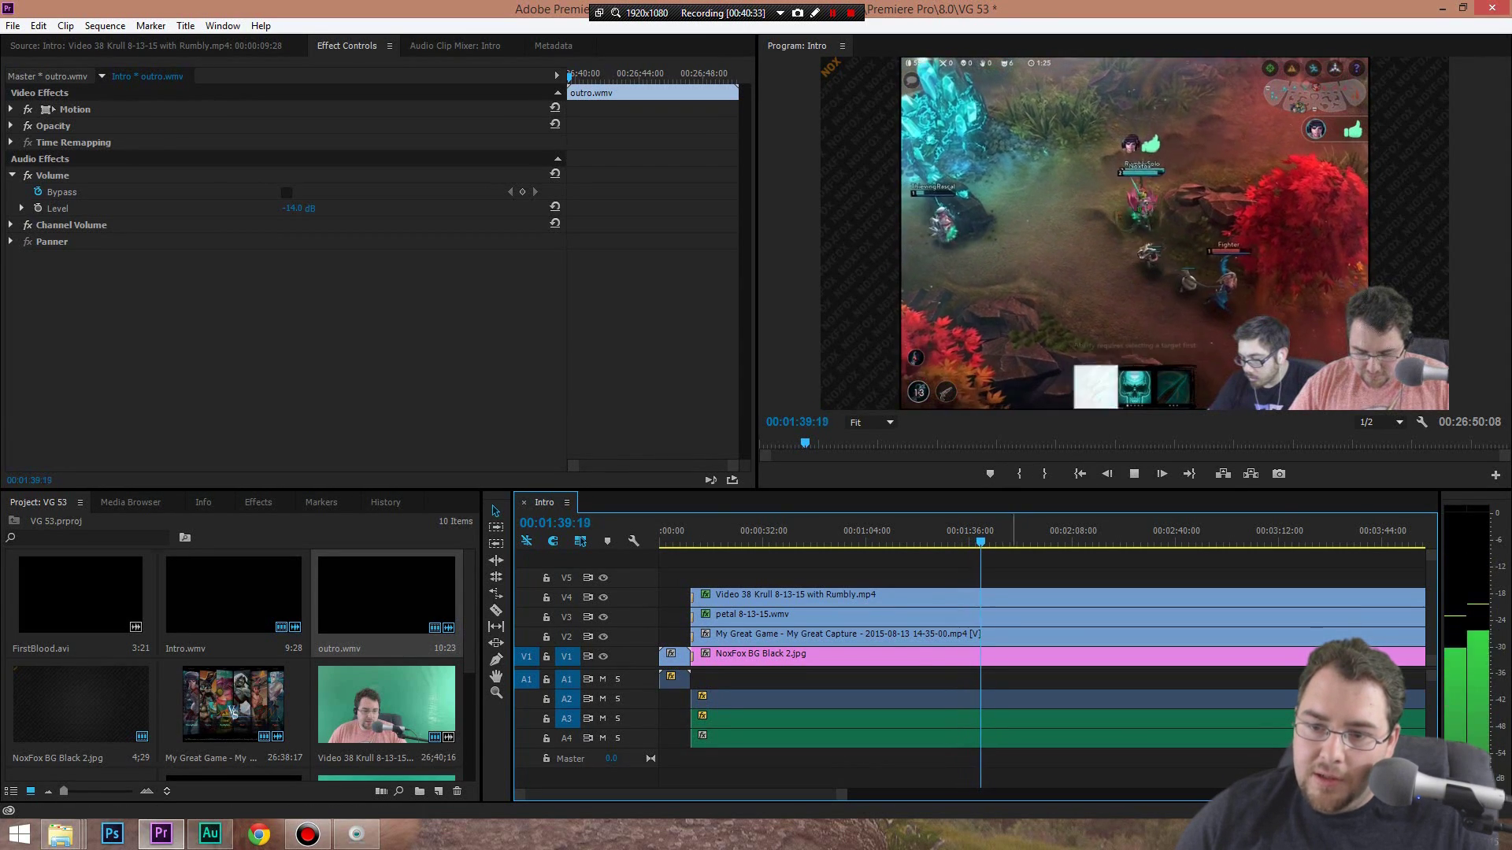
key(space)
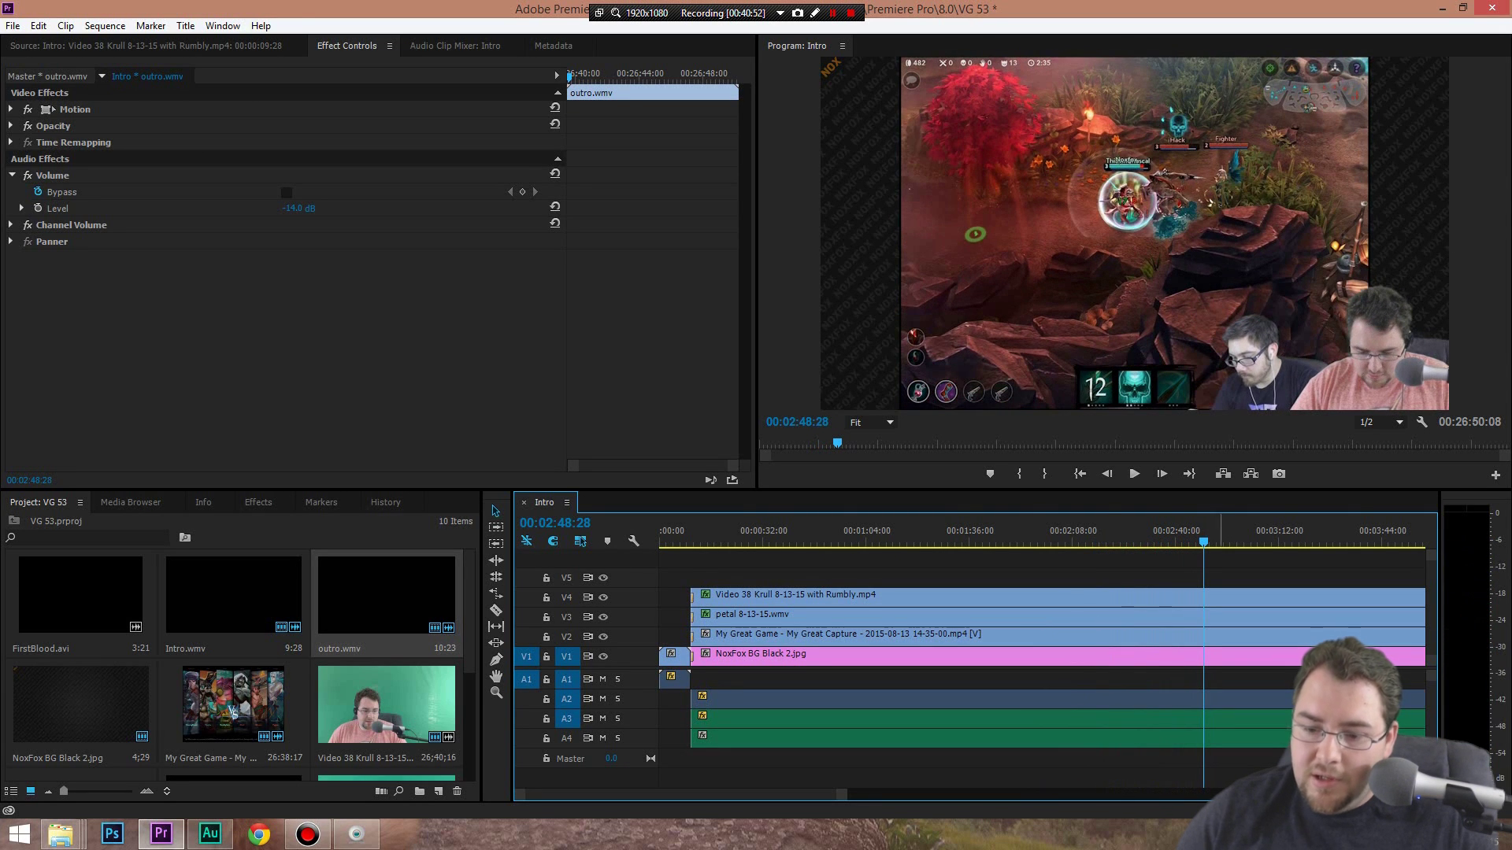
scroll(1042, 661, down, 5)
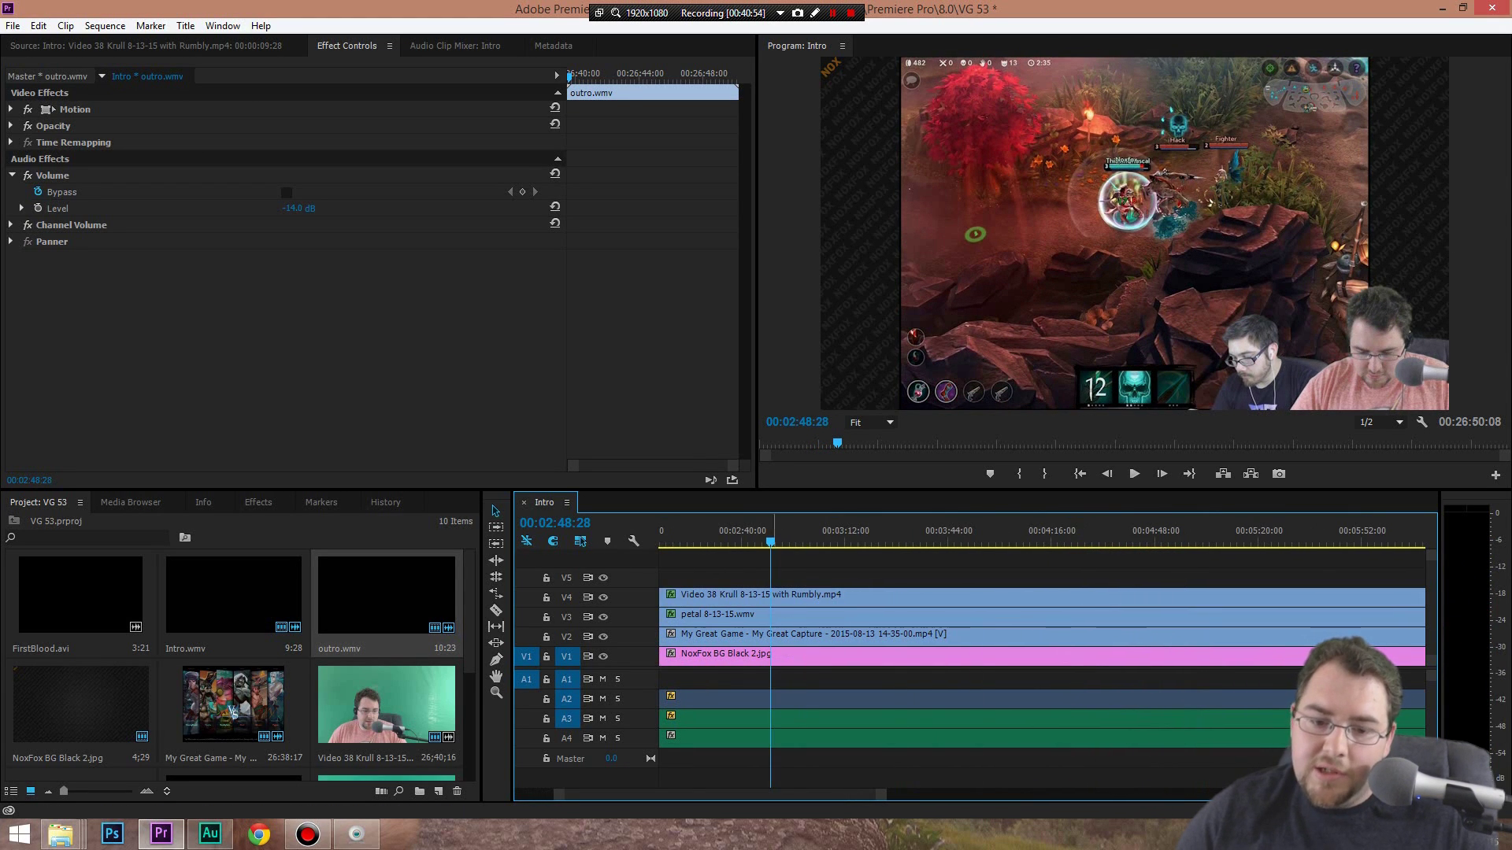
key(space)
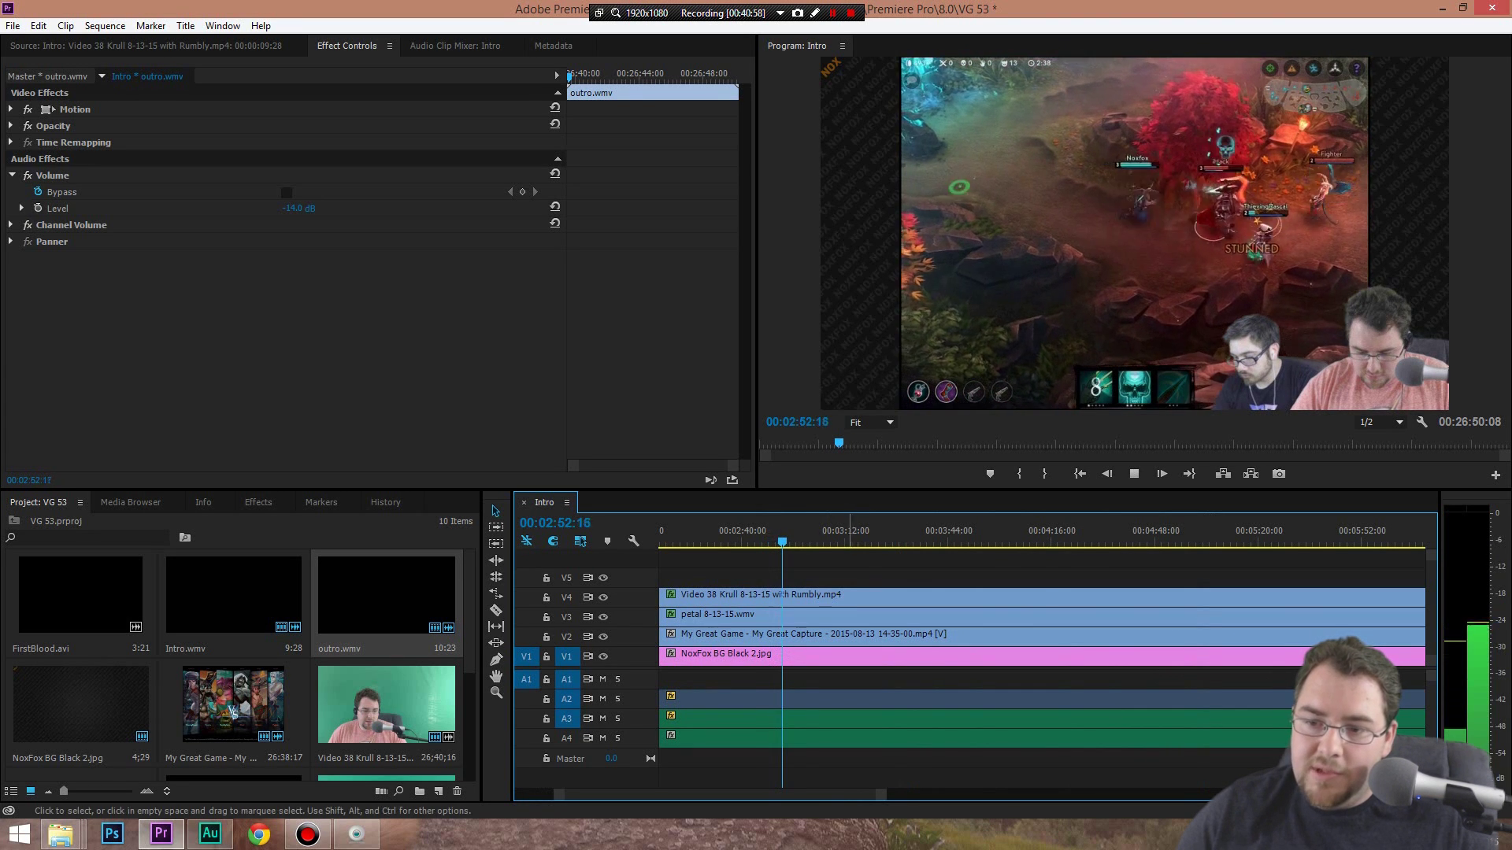
key(space)
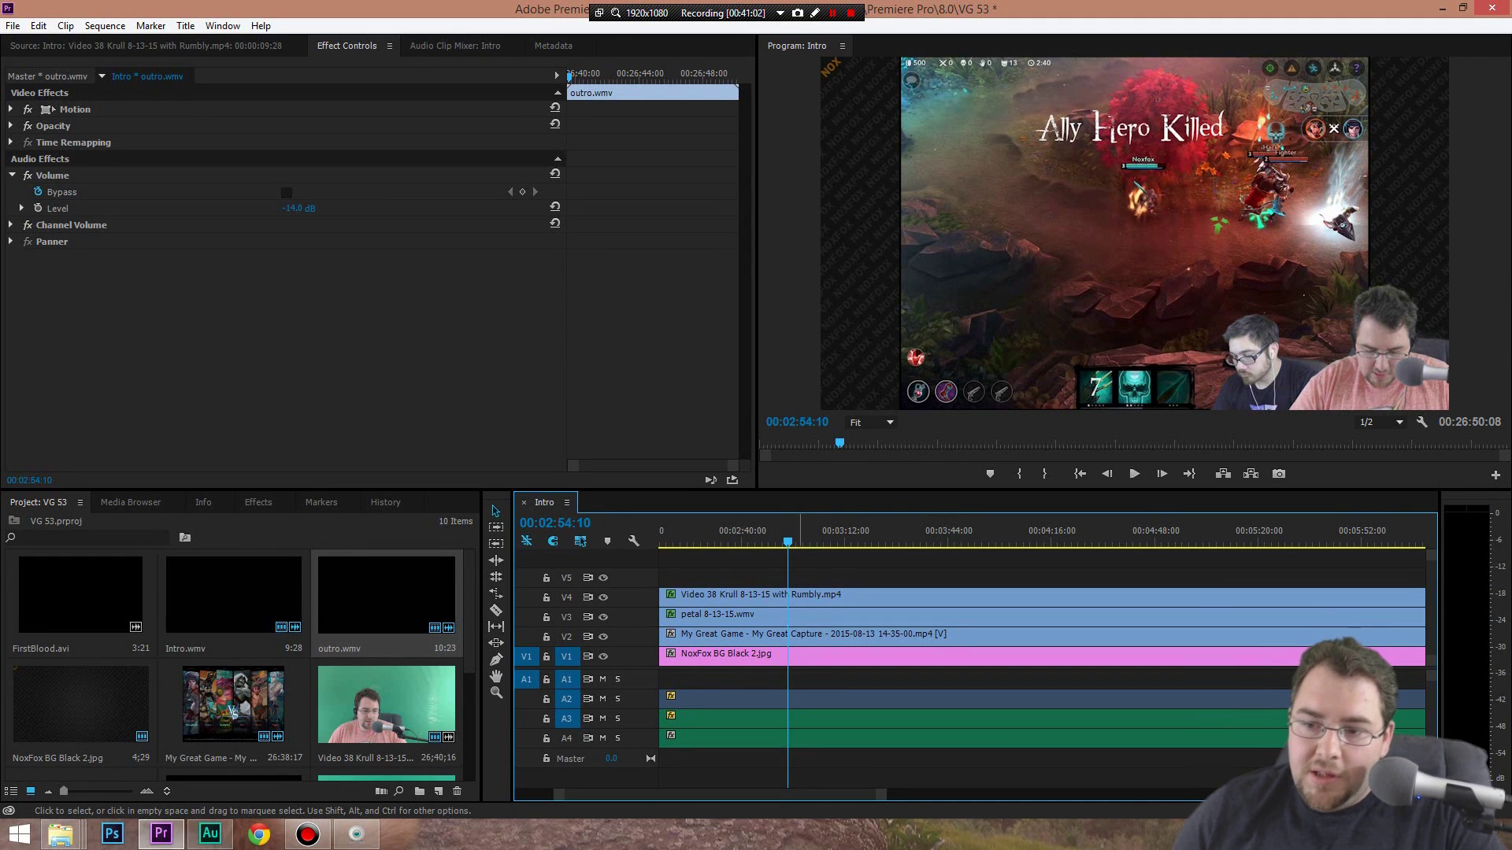
Step the playhead back frame by frame to 00:02:53:29, at the start of the "Ally Hero Killed" text
key(Left)
key(Left)
key(Left)
key(Left)
key(Left)
key(Left)
key(Left)
key(Left)
key(Left)
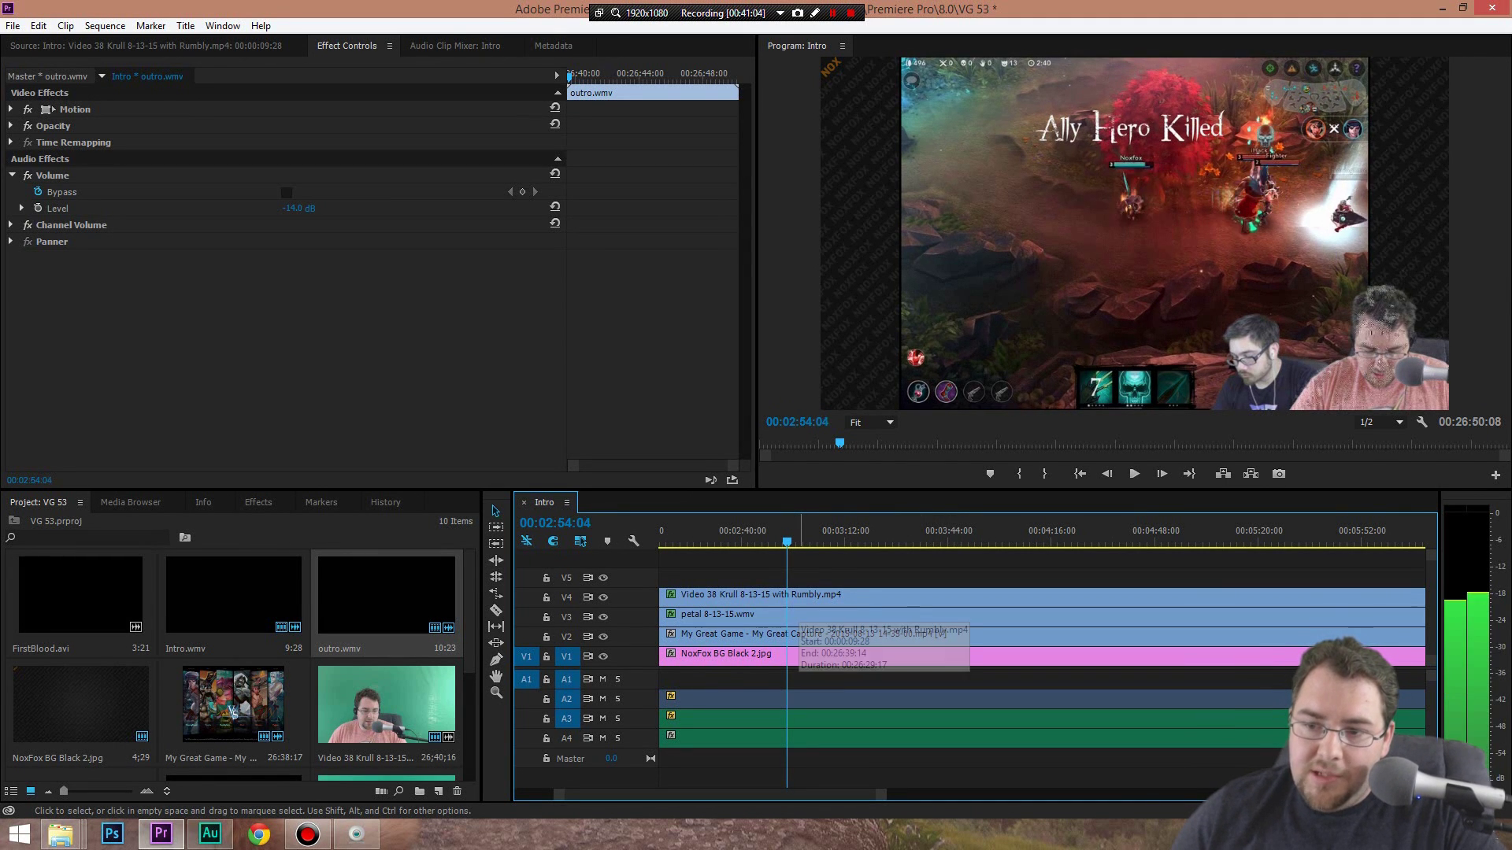
key(Left)
key(Left)
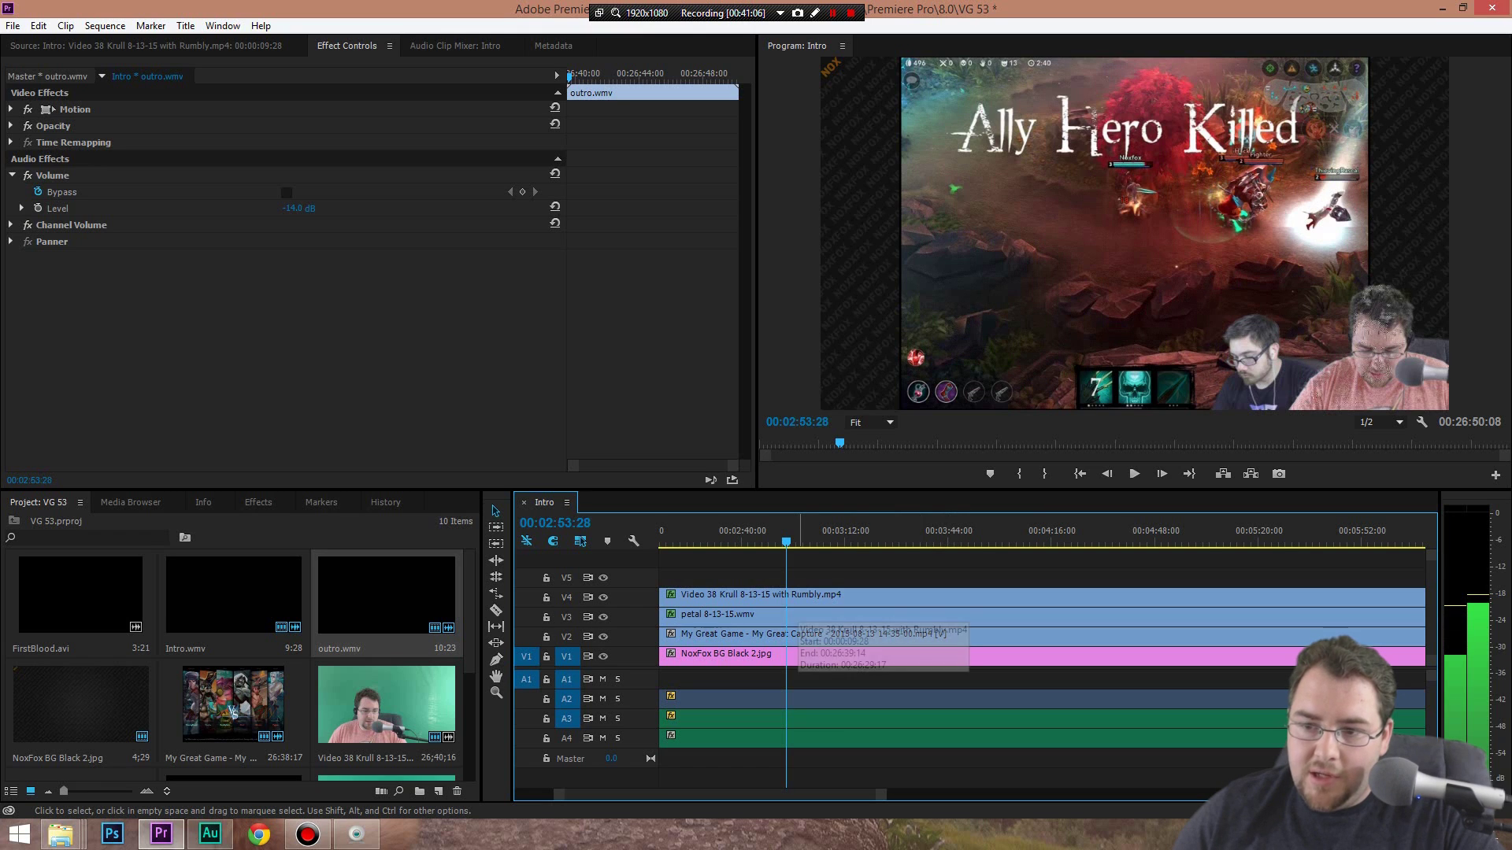
key(Right)
key(minus)
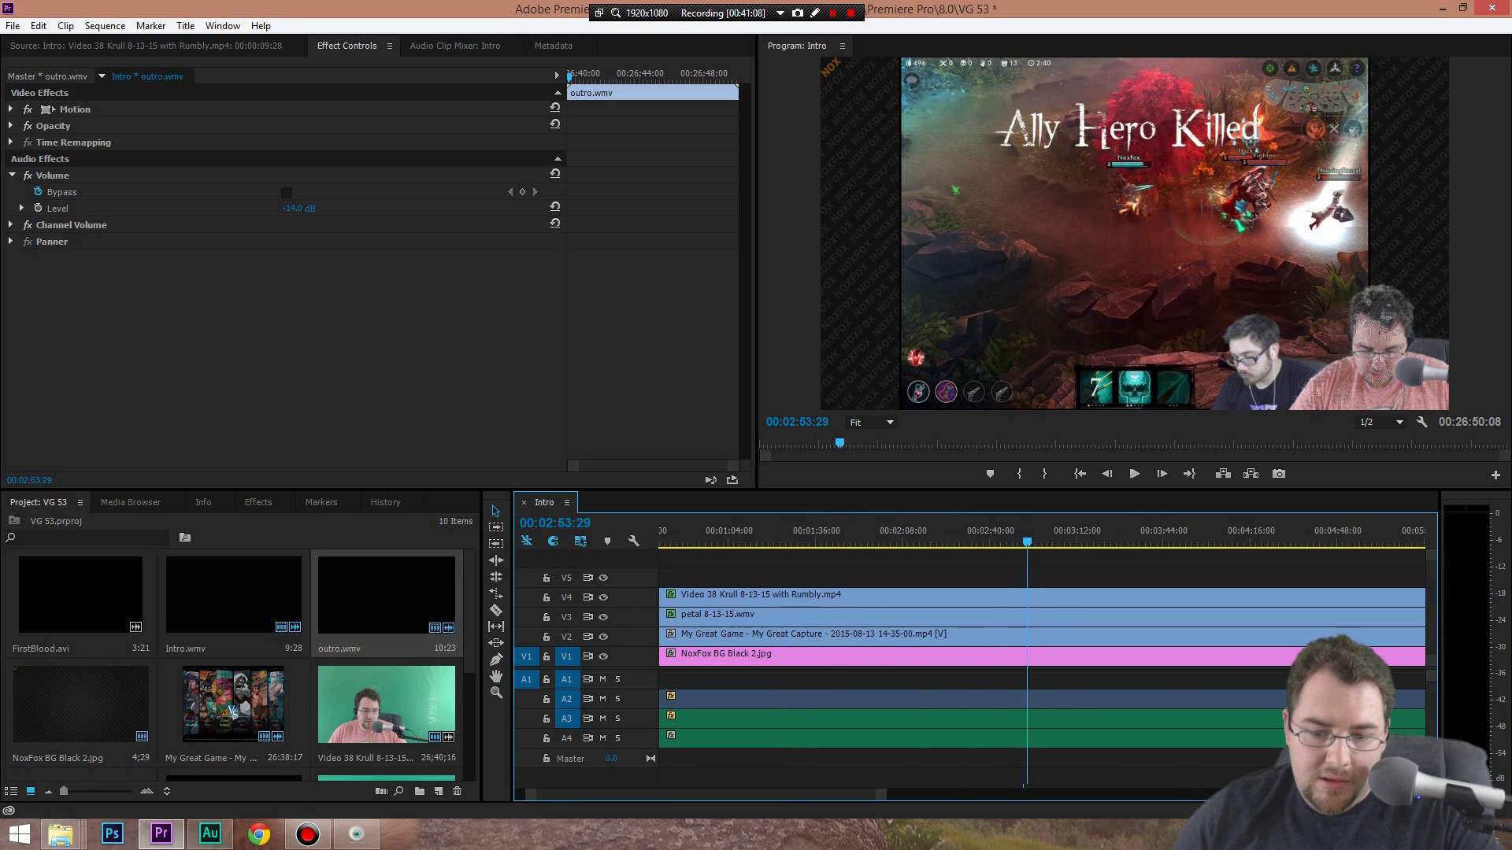
key(equal)
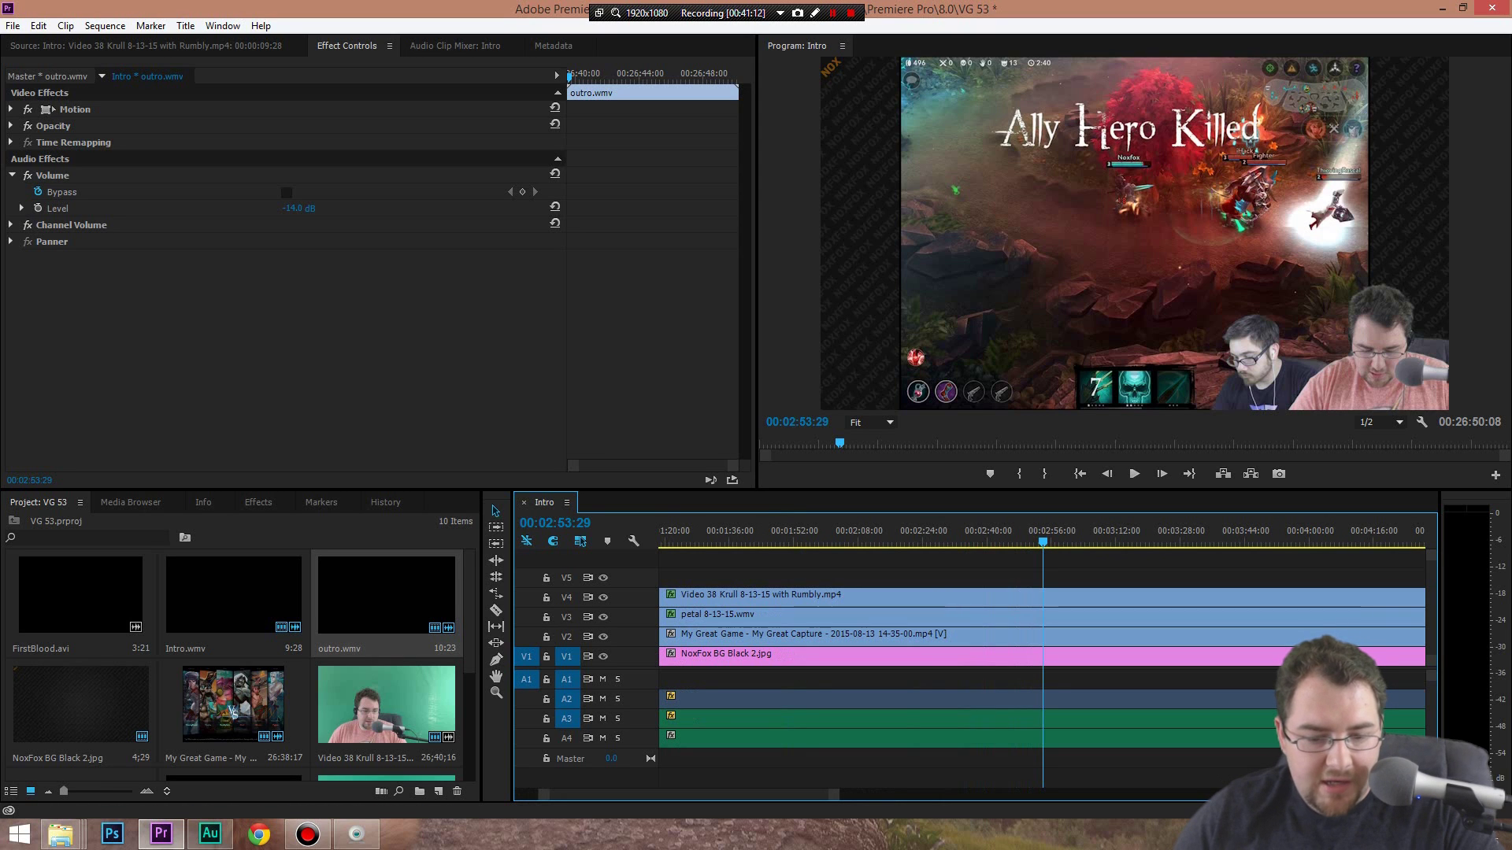
scroll(1039, 669, down, 10)
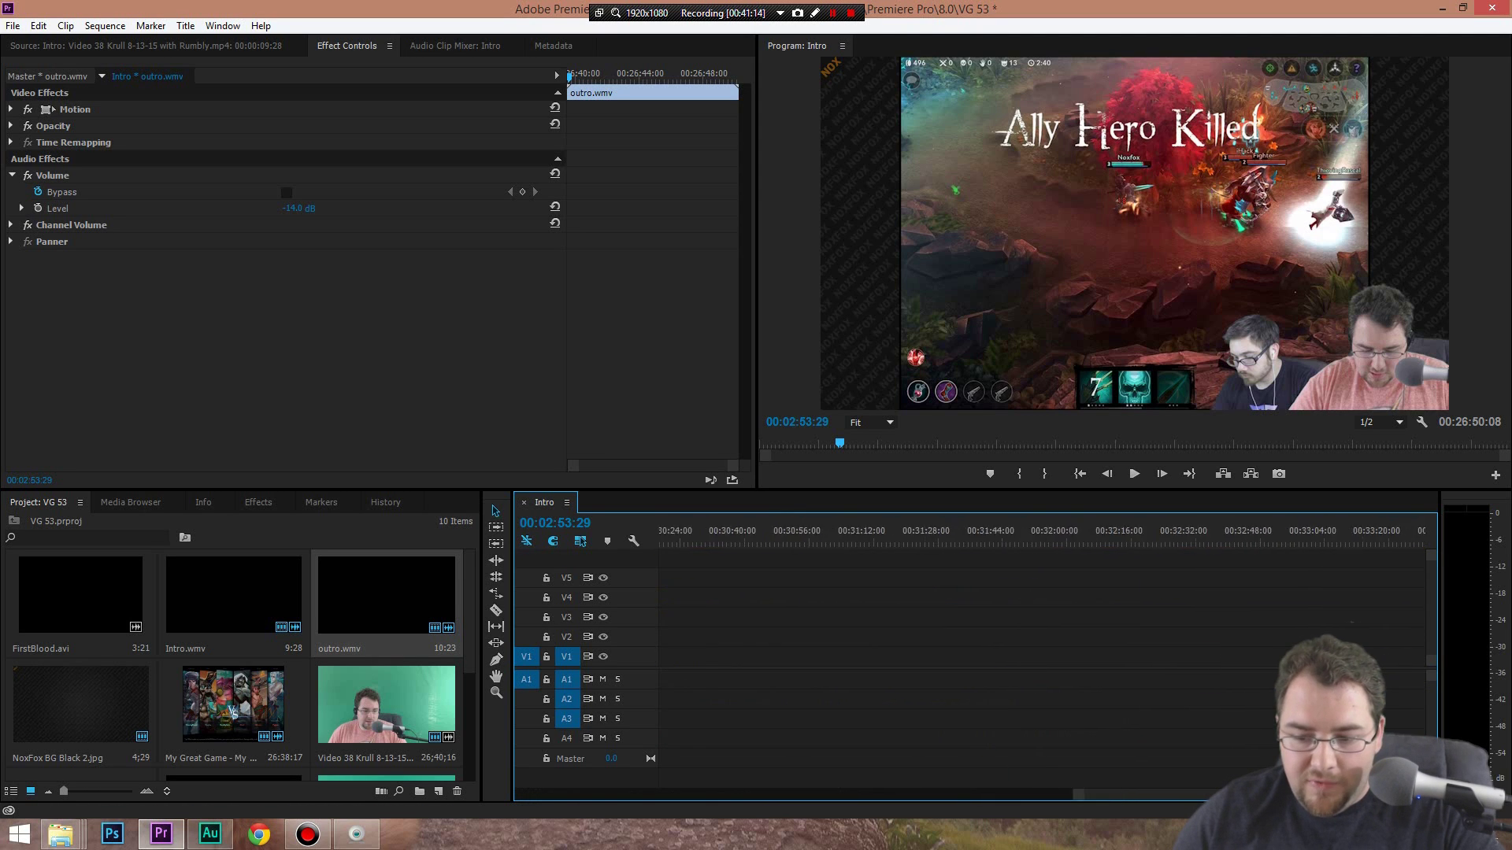
scroll(1040, 670, up, 4)
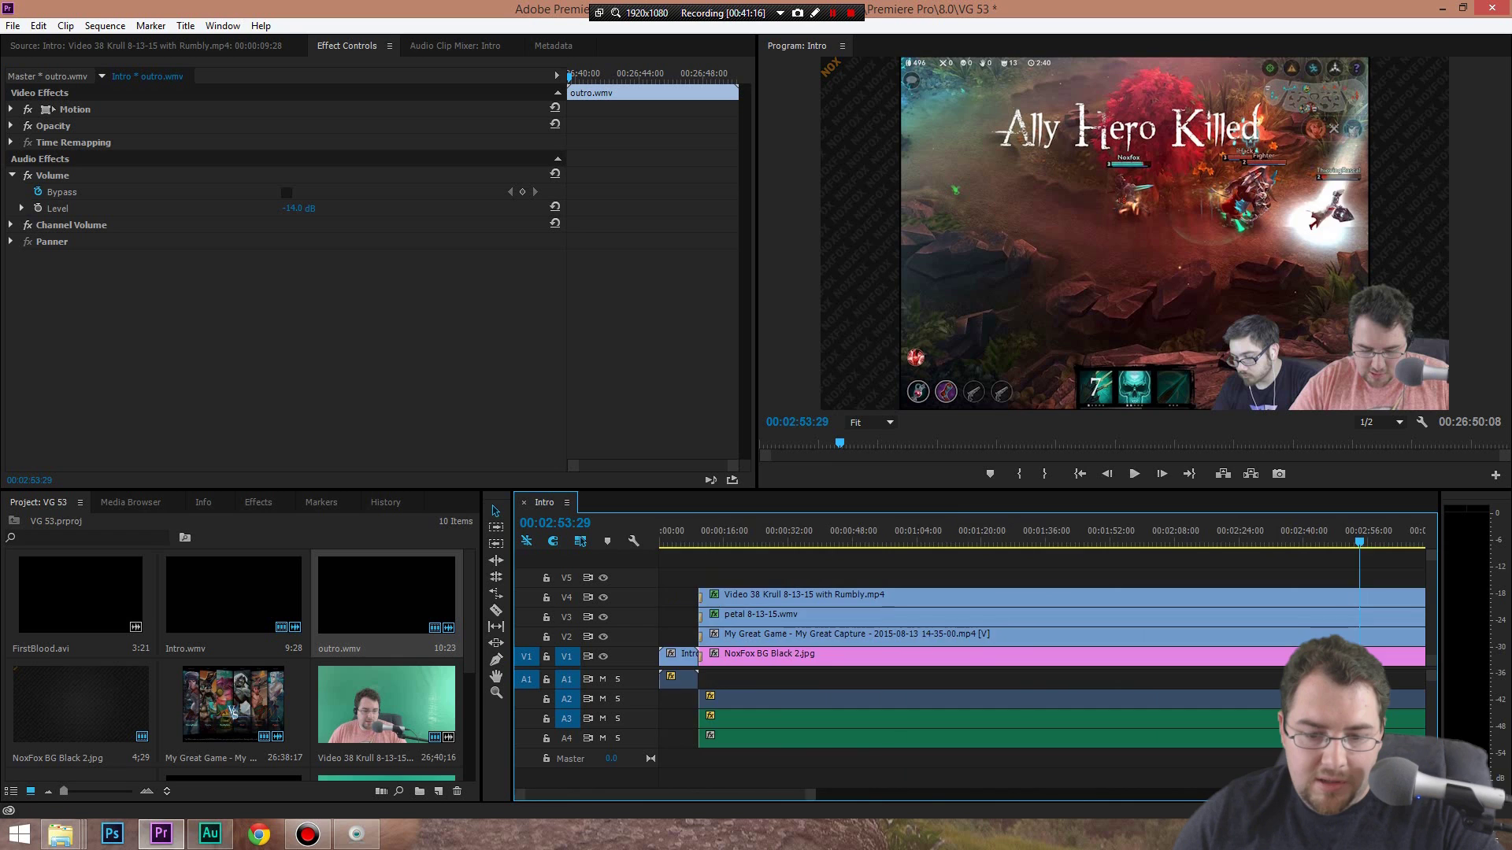
scroll(1039, 669, up, 10)
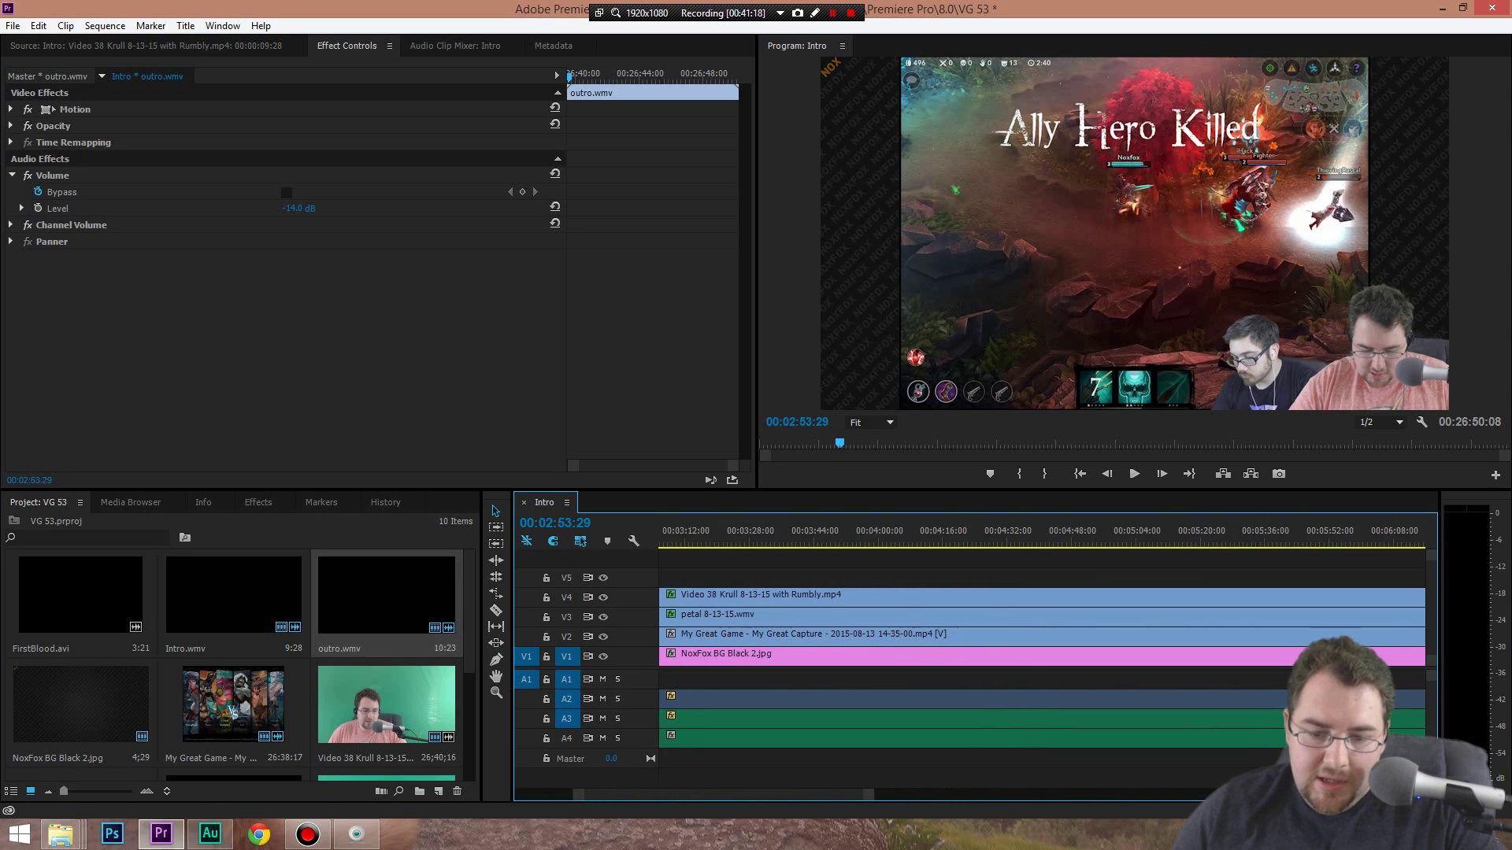
key(minus)
key(minus)
key(minus)
key(minus)
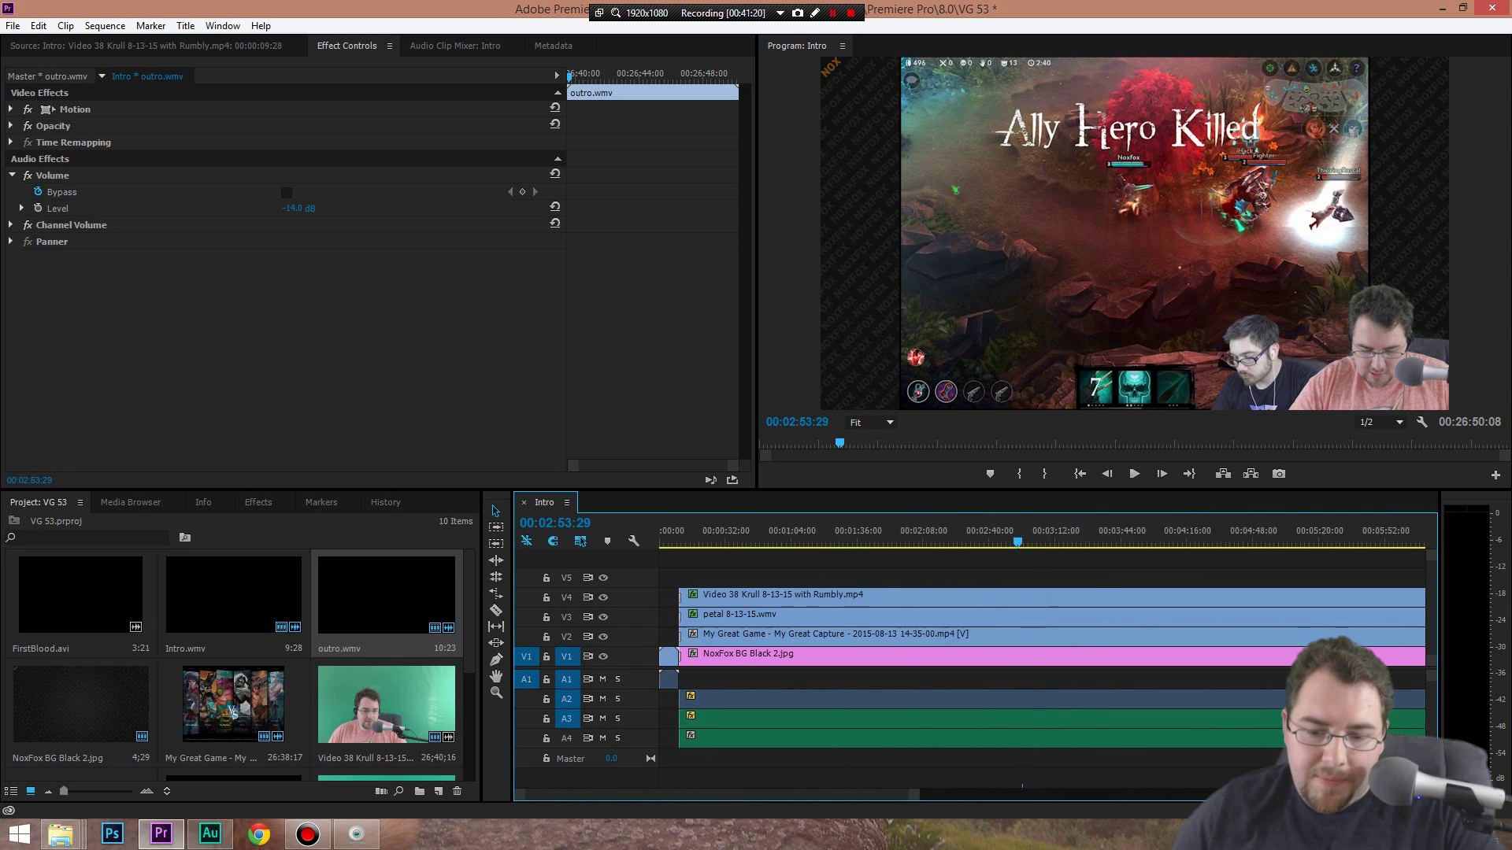
key(minus)
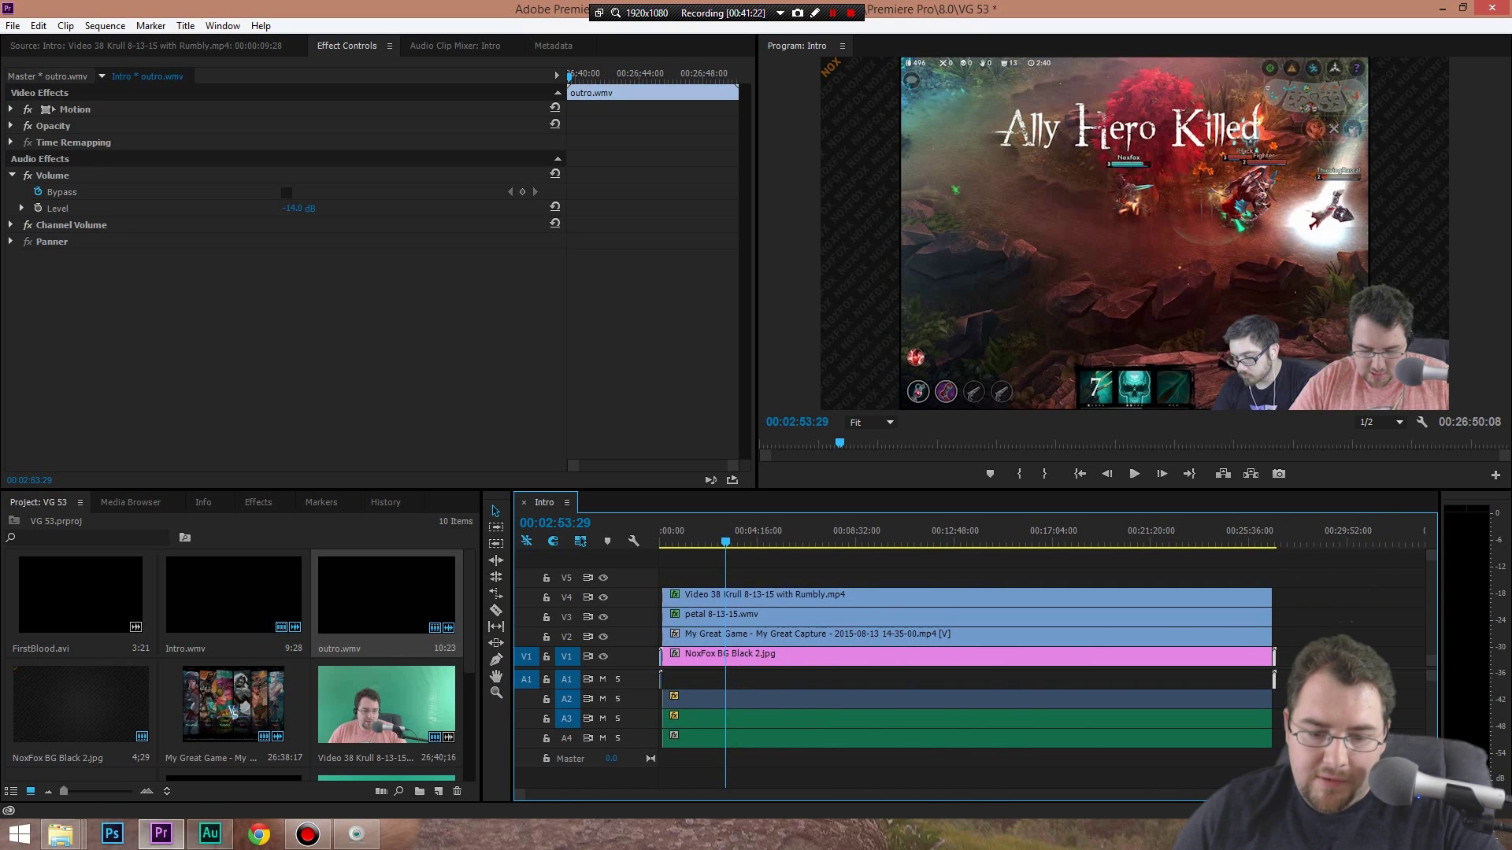
Place FirstBlood.avi on V5 and a new audio track A5 so that it spans the kill at 00:02:53:29
key(equal)
key(equal)
key(equal)
key(equal)
key(equal)
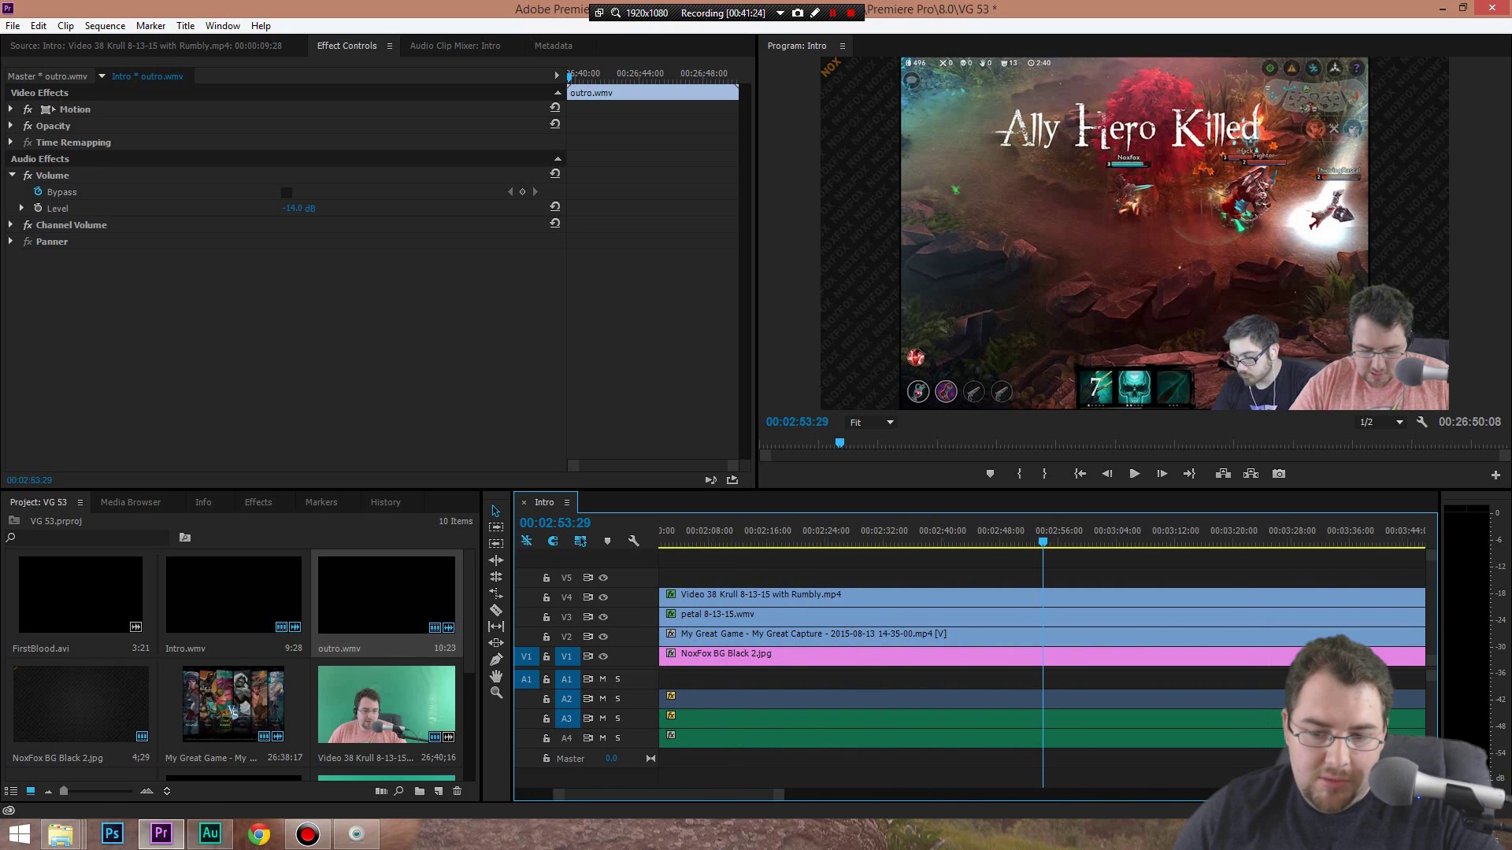
scroll(1039, 669, down, 3)
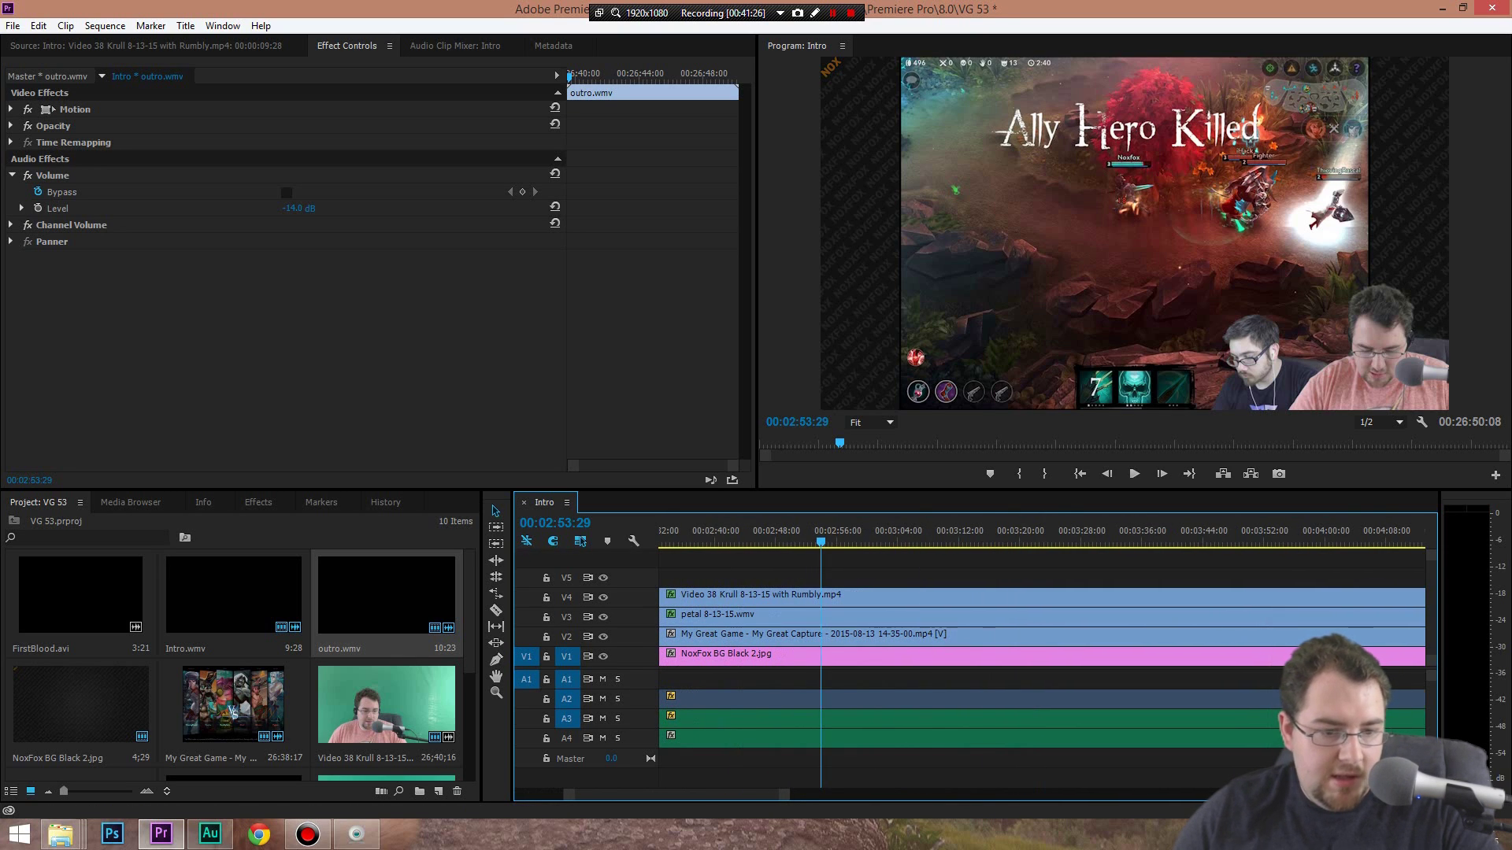
click(53, 598)
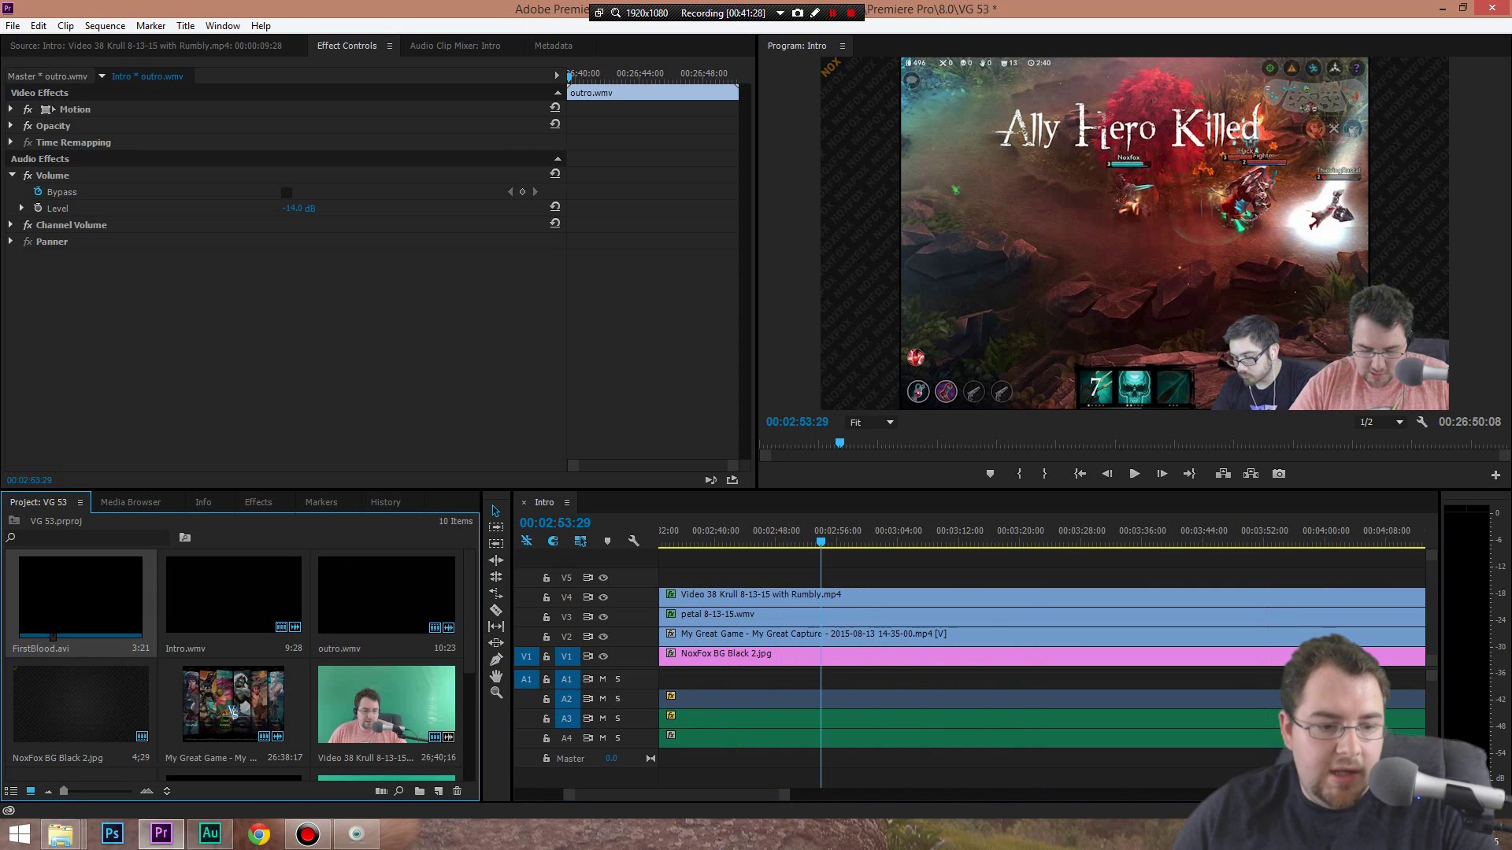
drag(52, 598, 817, 582)
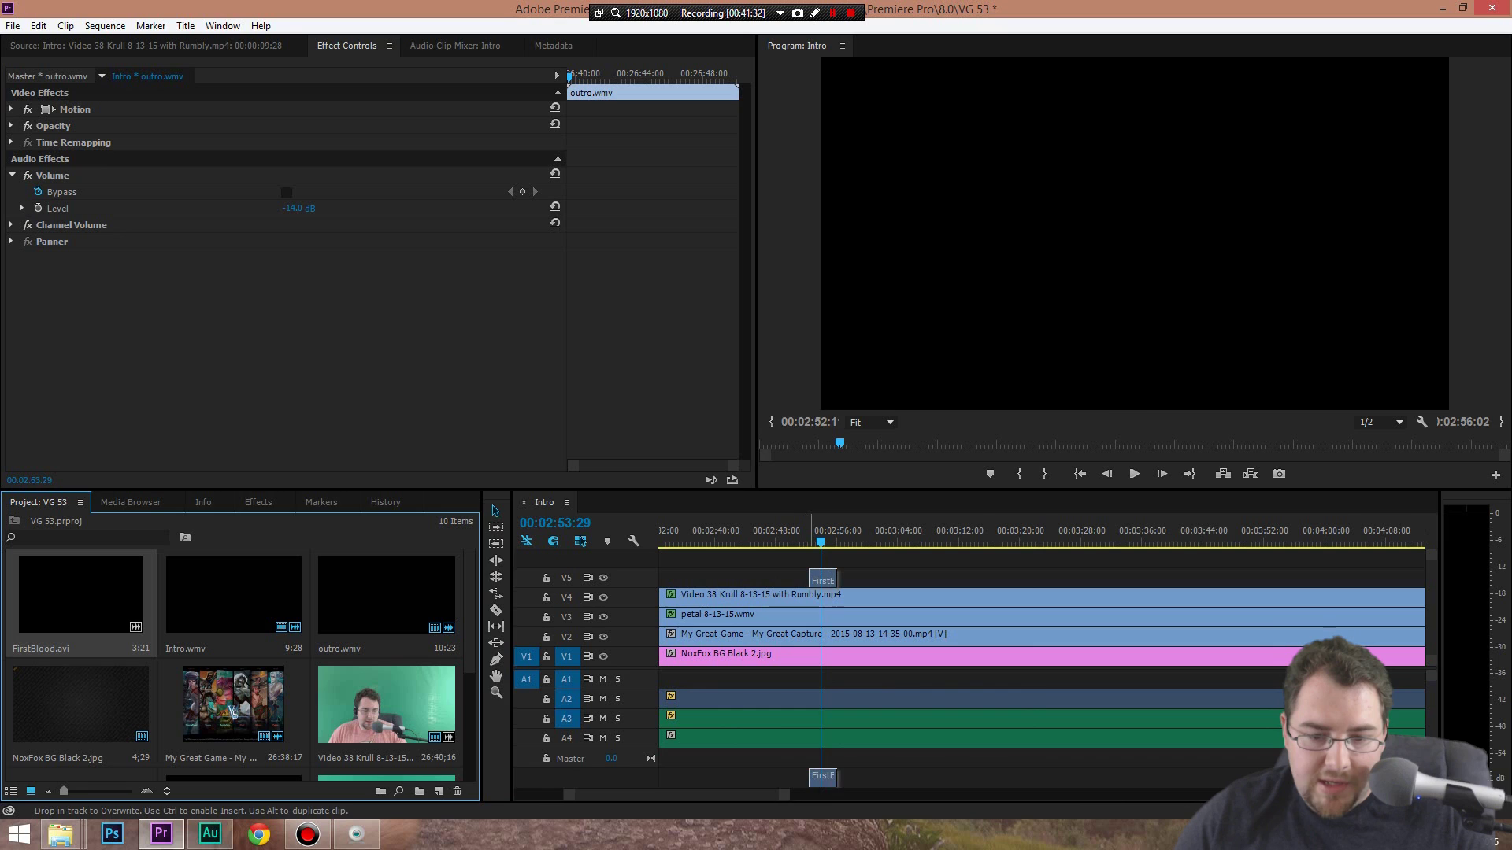
drag(817, 583, 822, 583)
Shift the FirstBlood.avi clip on V5 and A5 slightly later, playing the kill before and after to check the timing
scroll(871, 583, up, 6)
click(975, 542)
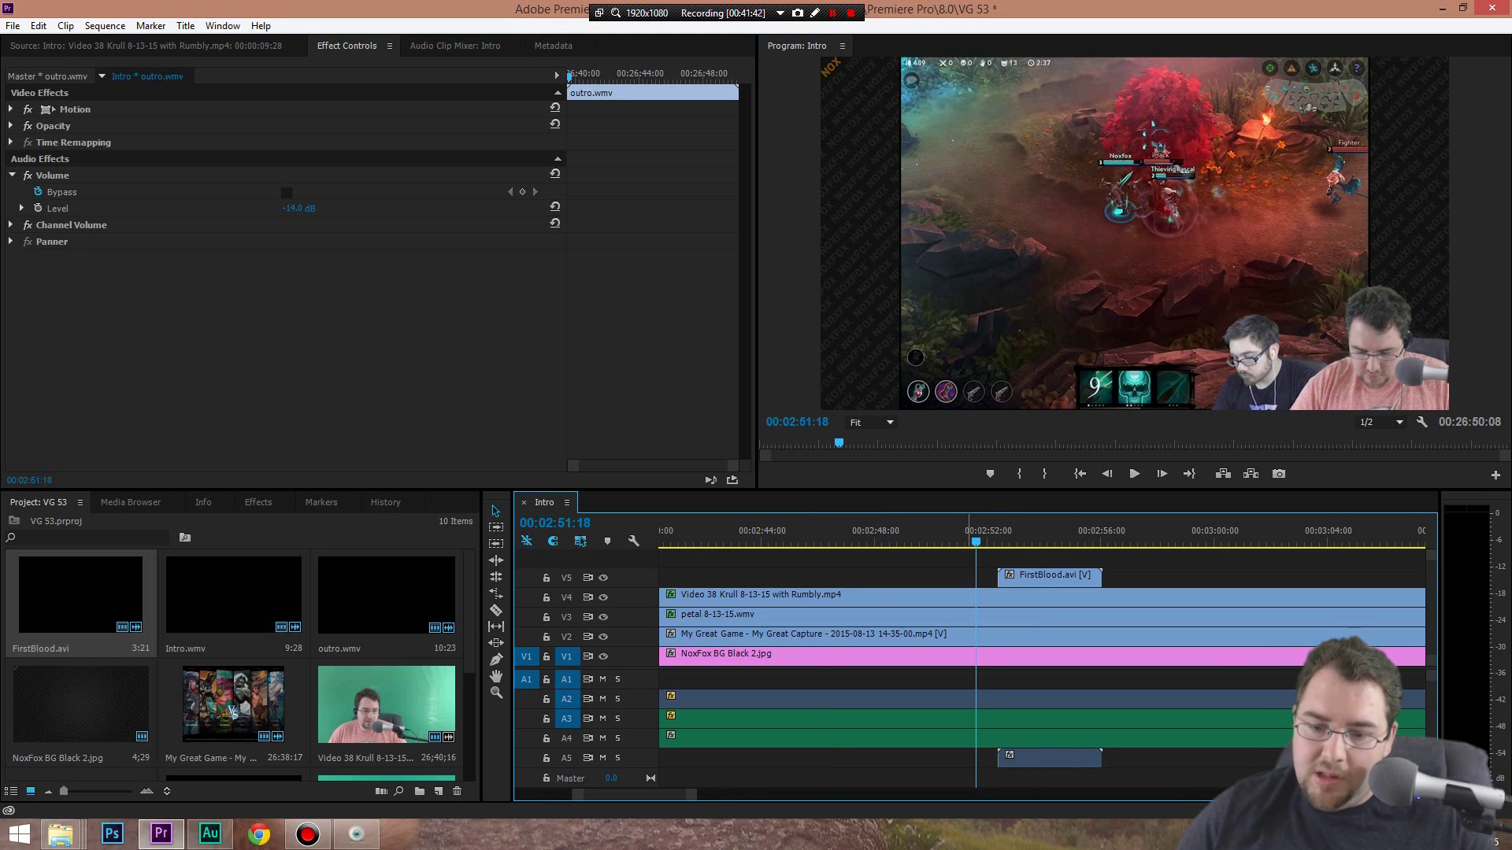
key(space)
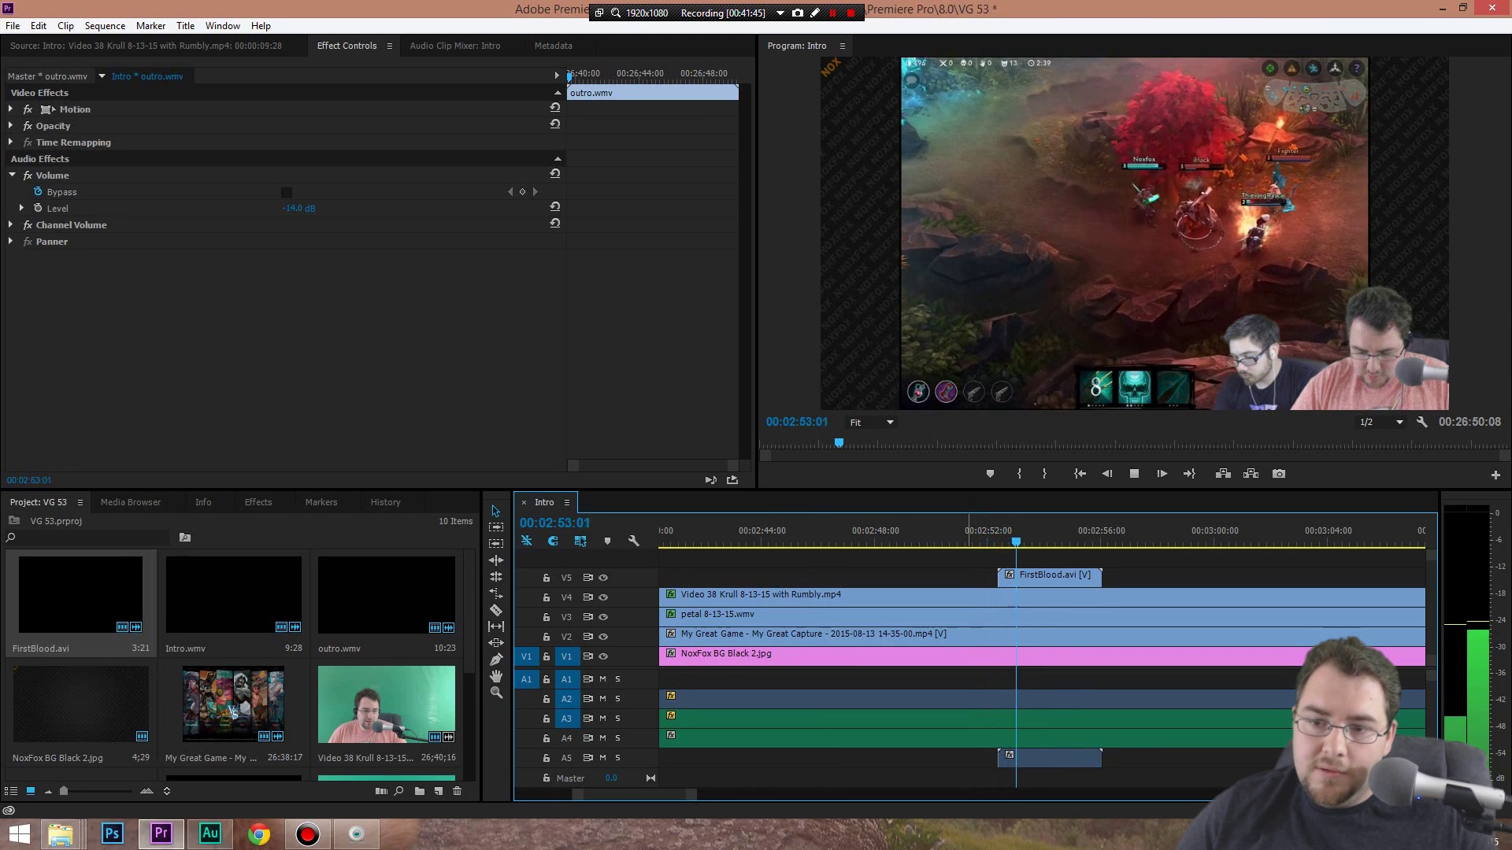
key(space)
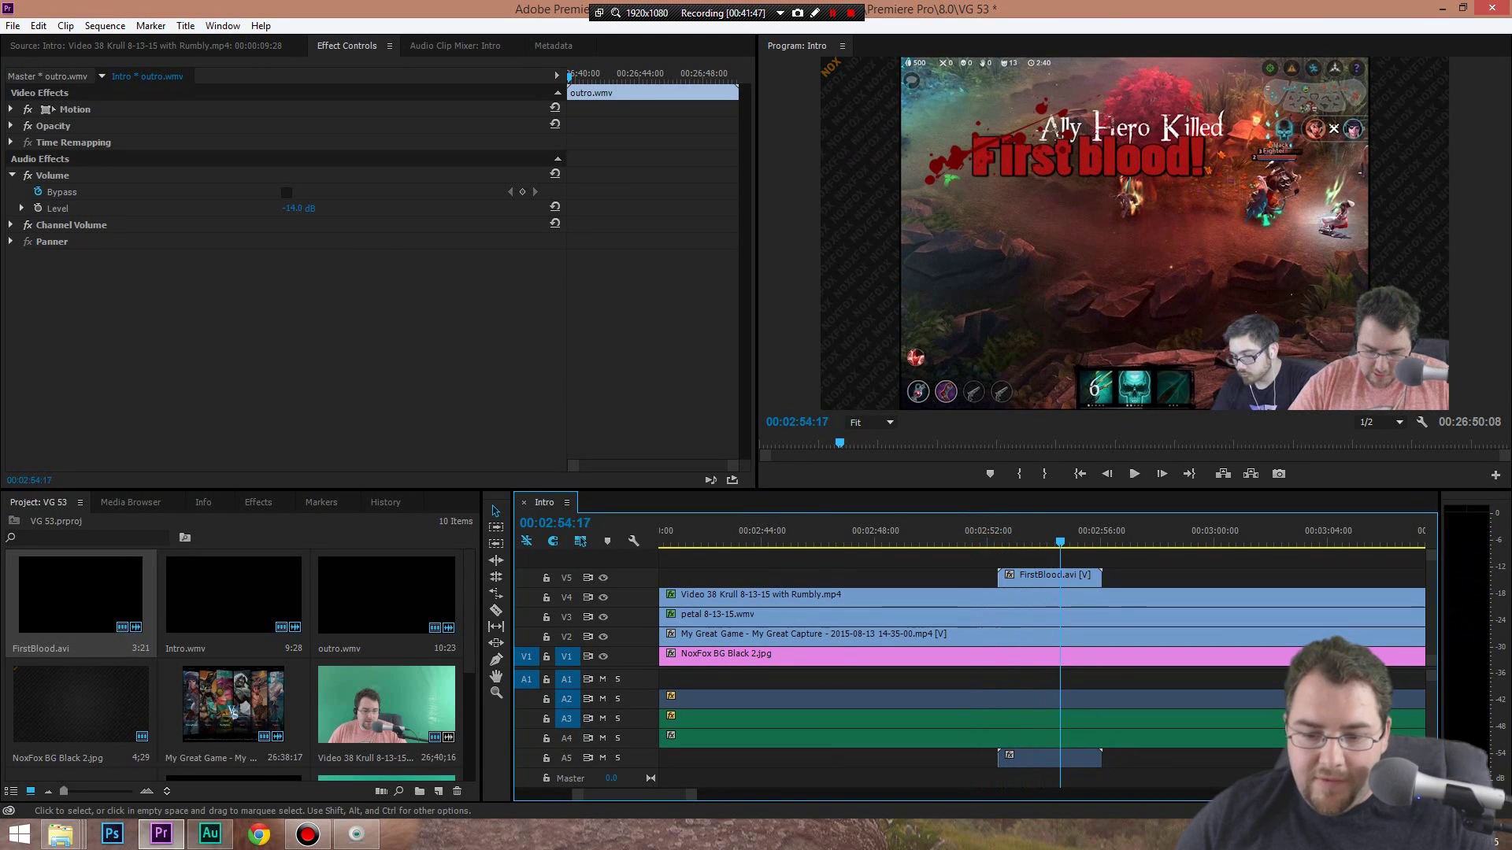
drag(1013, 579, 1036, 579)
click(987, 533)
key(space)
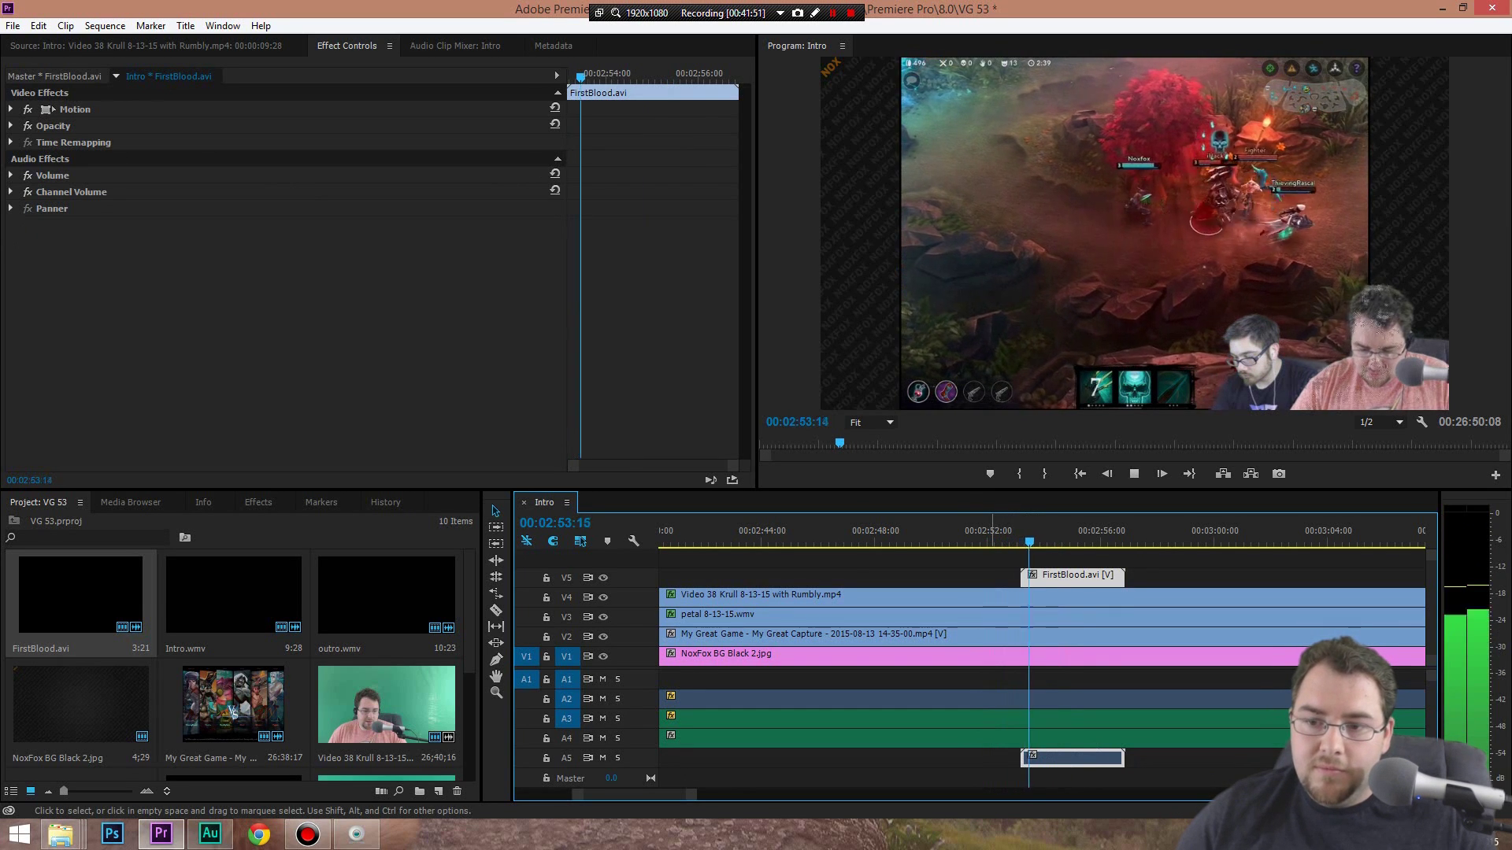
key(space)
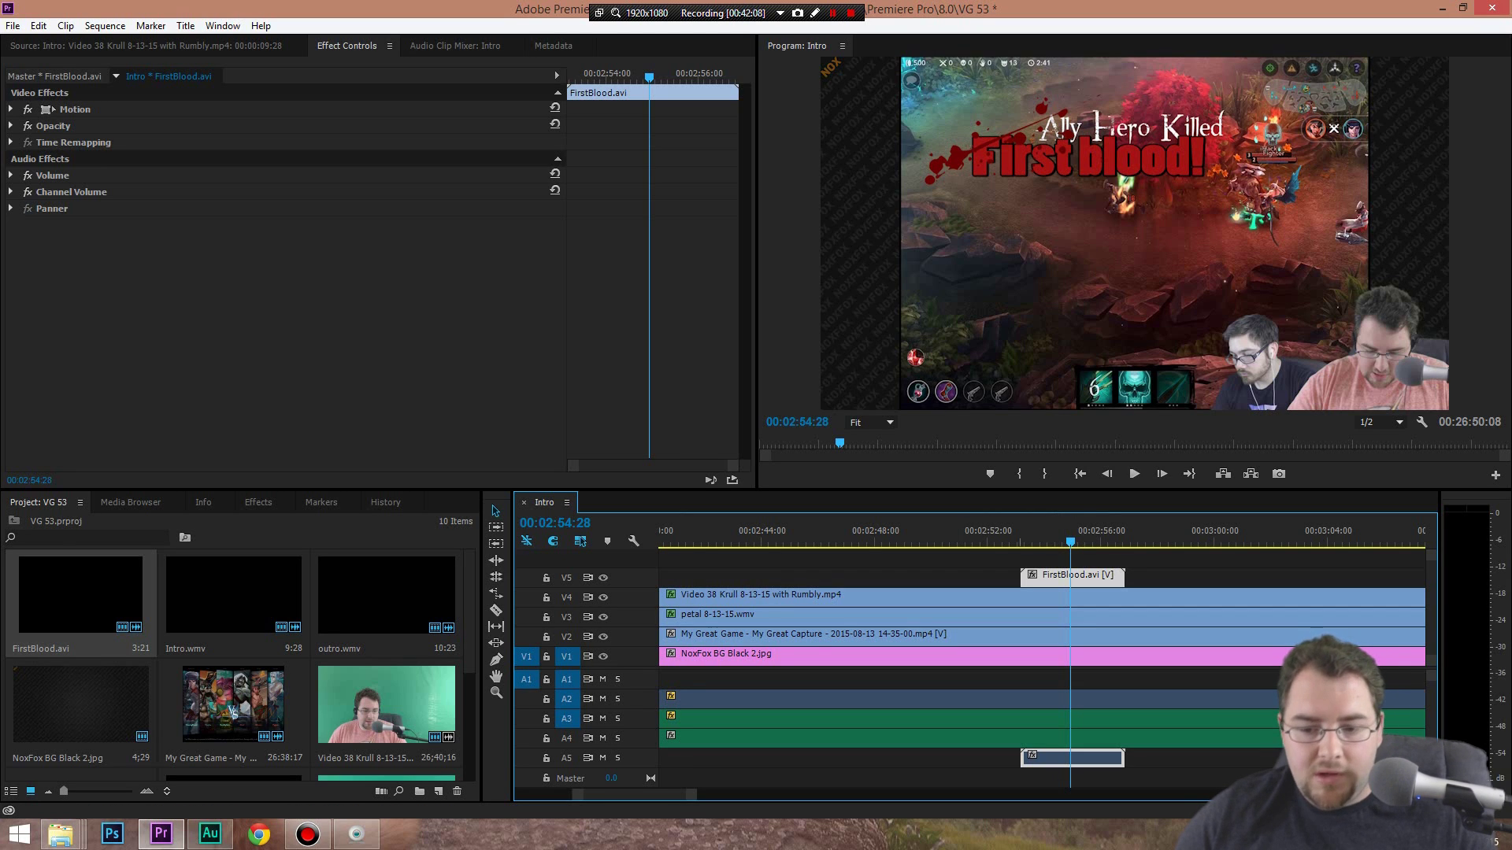
Set the FirstBlood.avi clip's Position to 1107, 451 and its volume Level to -6.1 dB, and play it back
click(11, 109)
drag(293, 126, 262, 126)
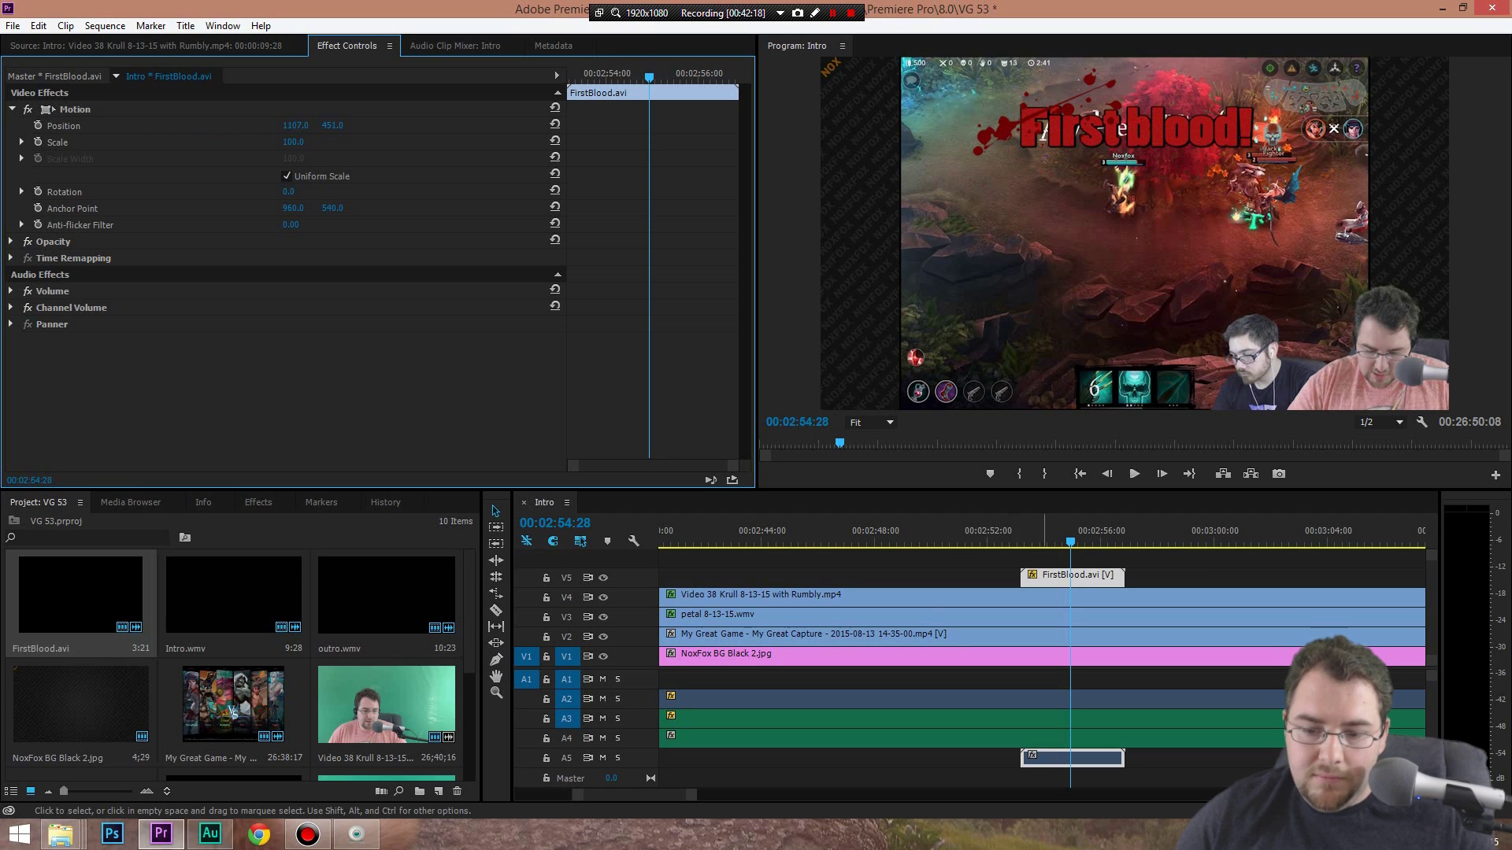
click(11, 291)
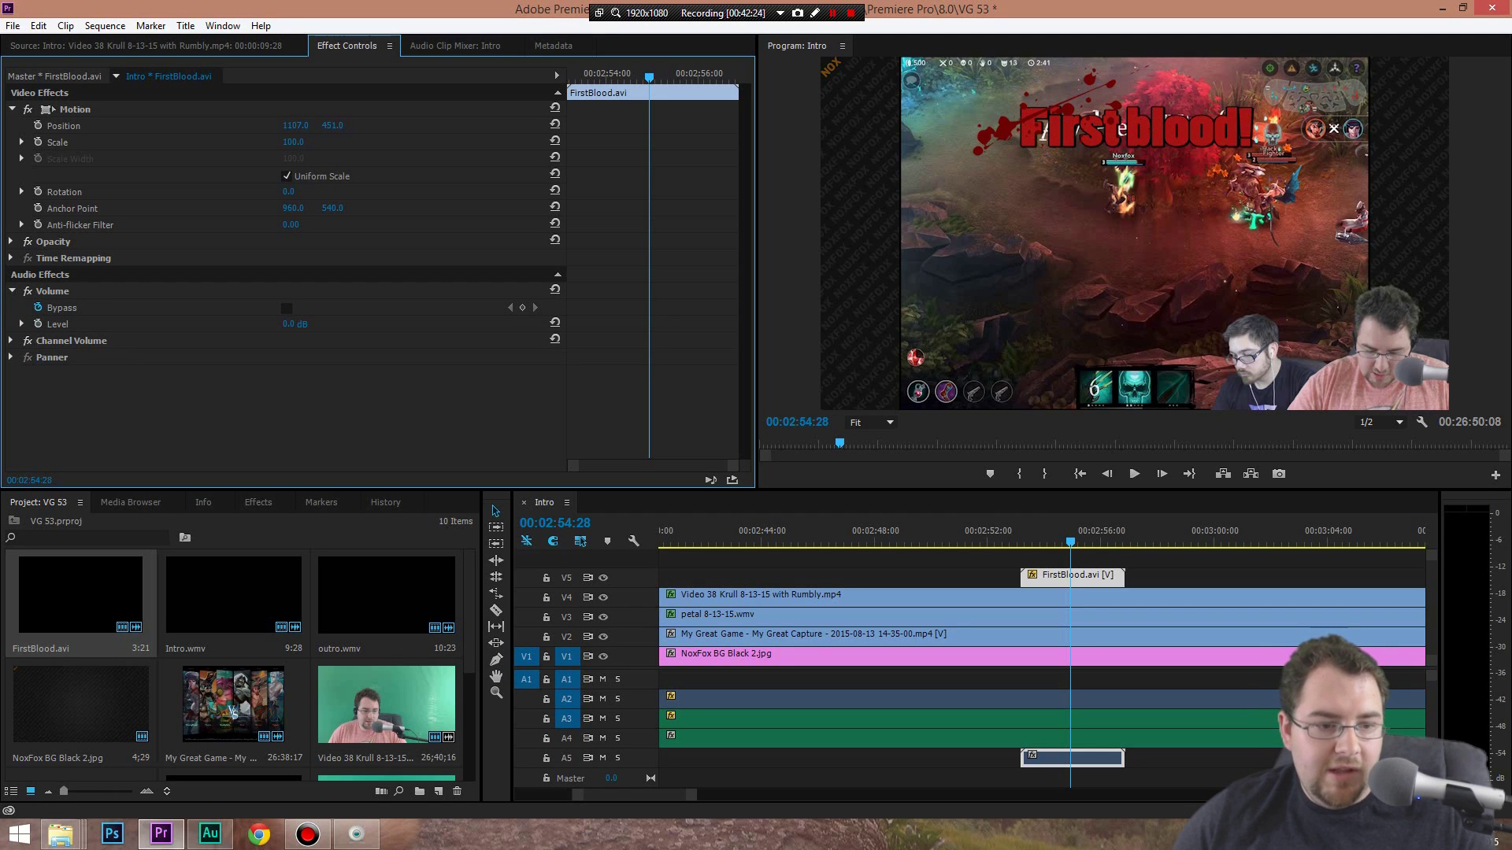
drag(292, 325, 198, 324)
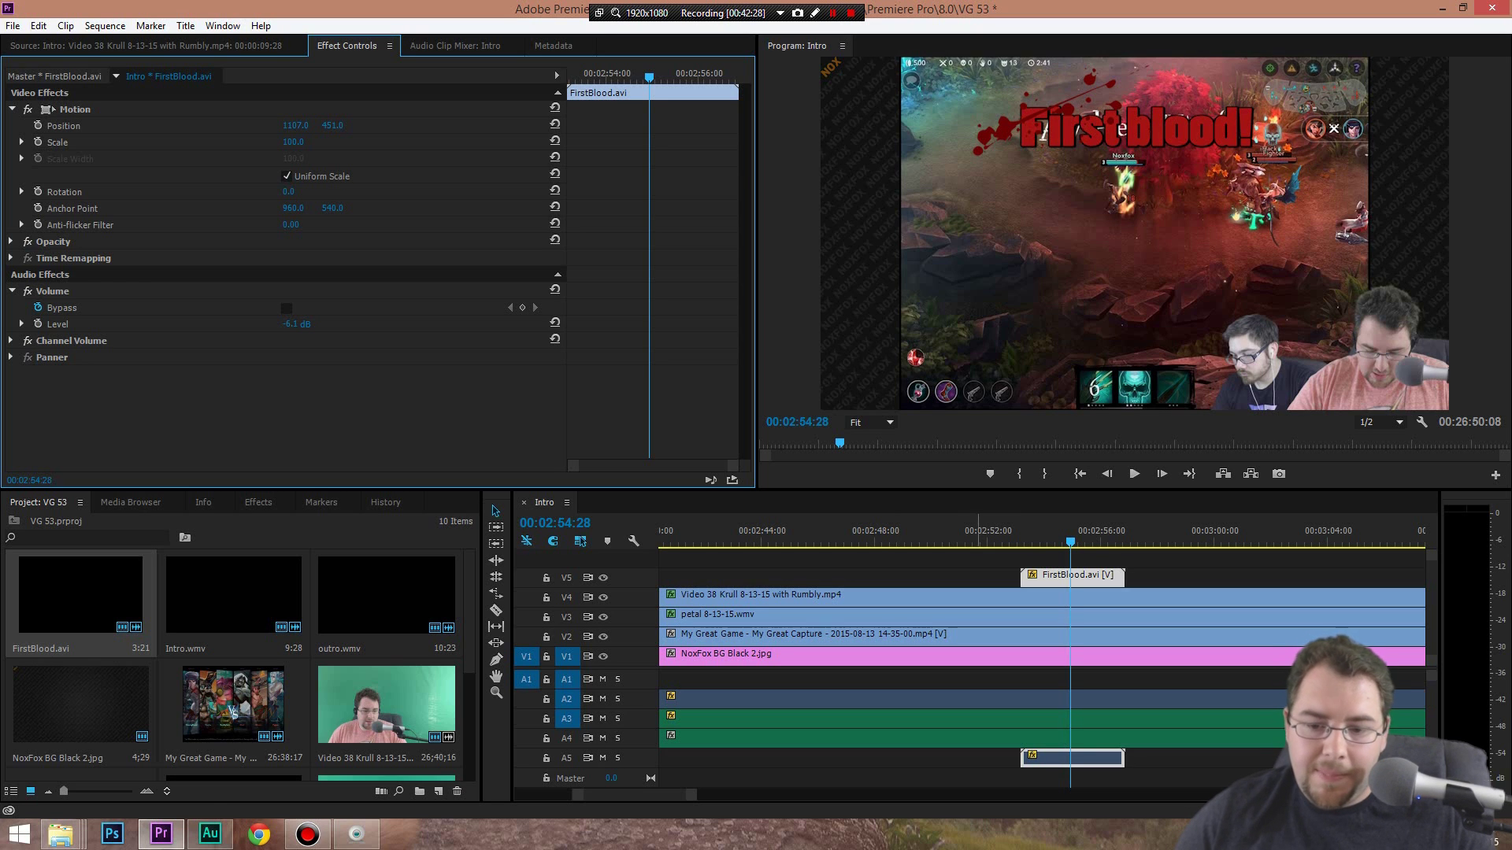
click(996, 542)
key(space)
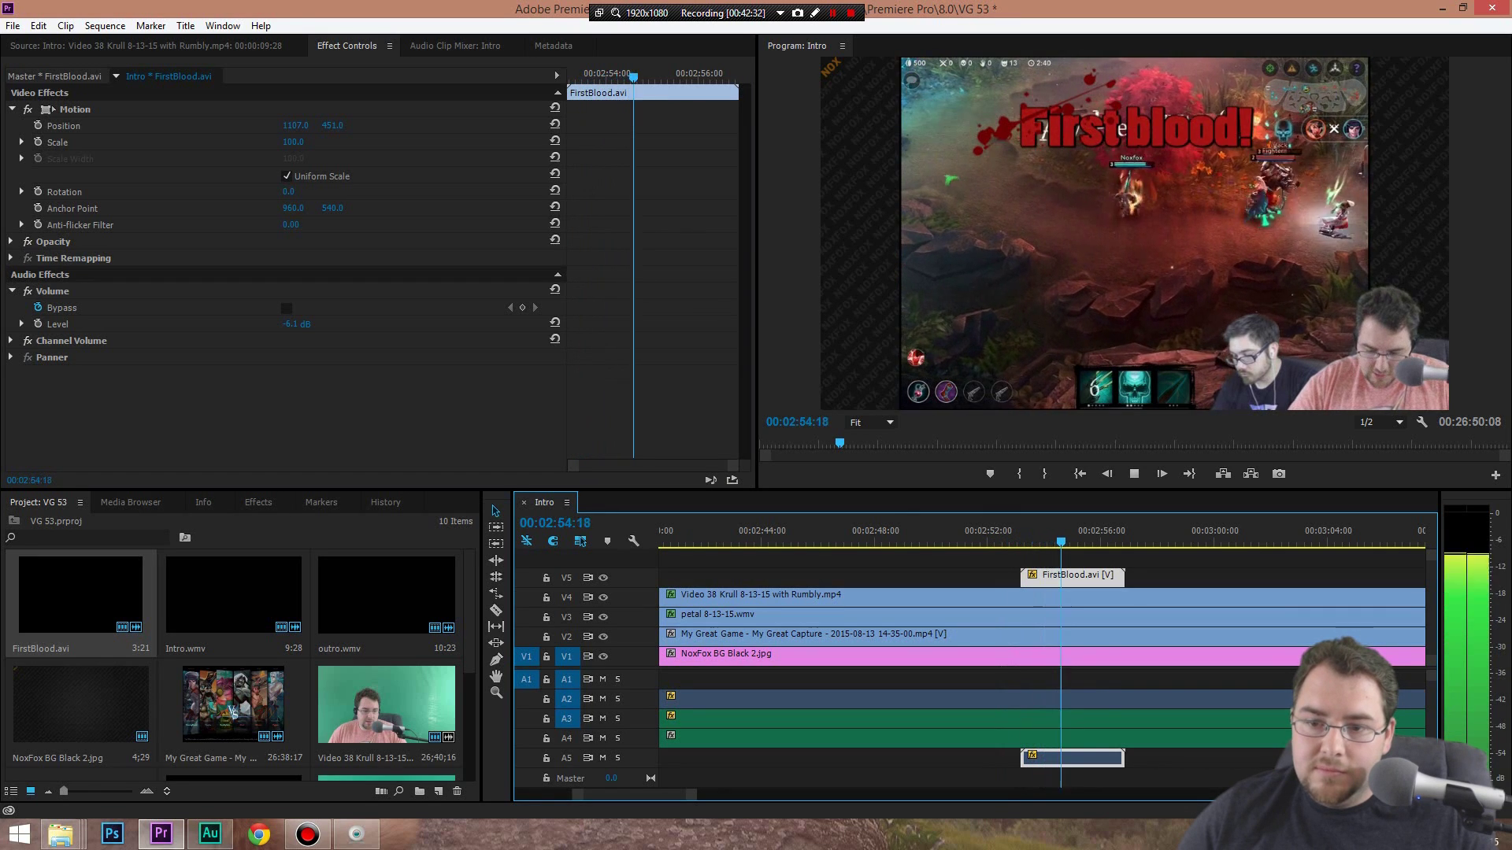
key(space)
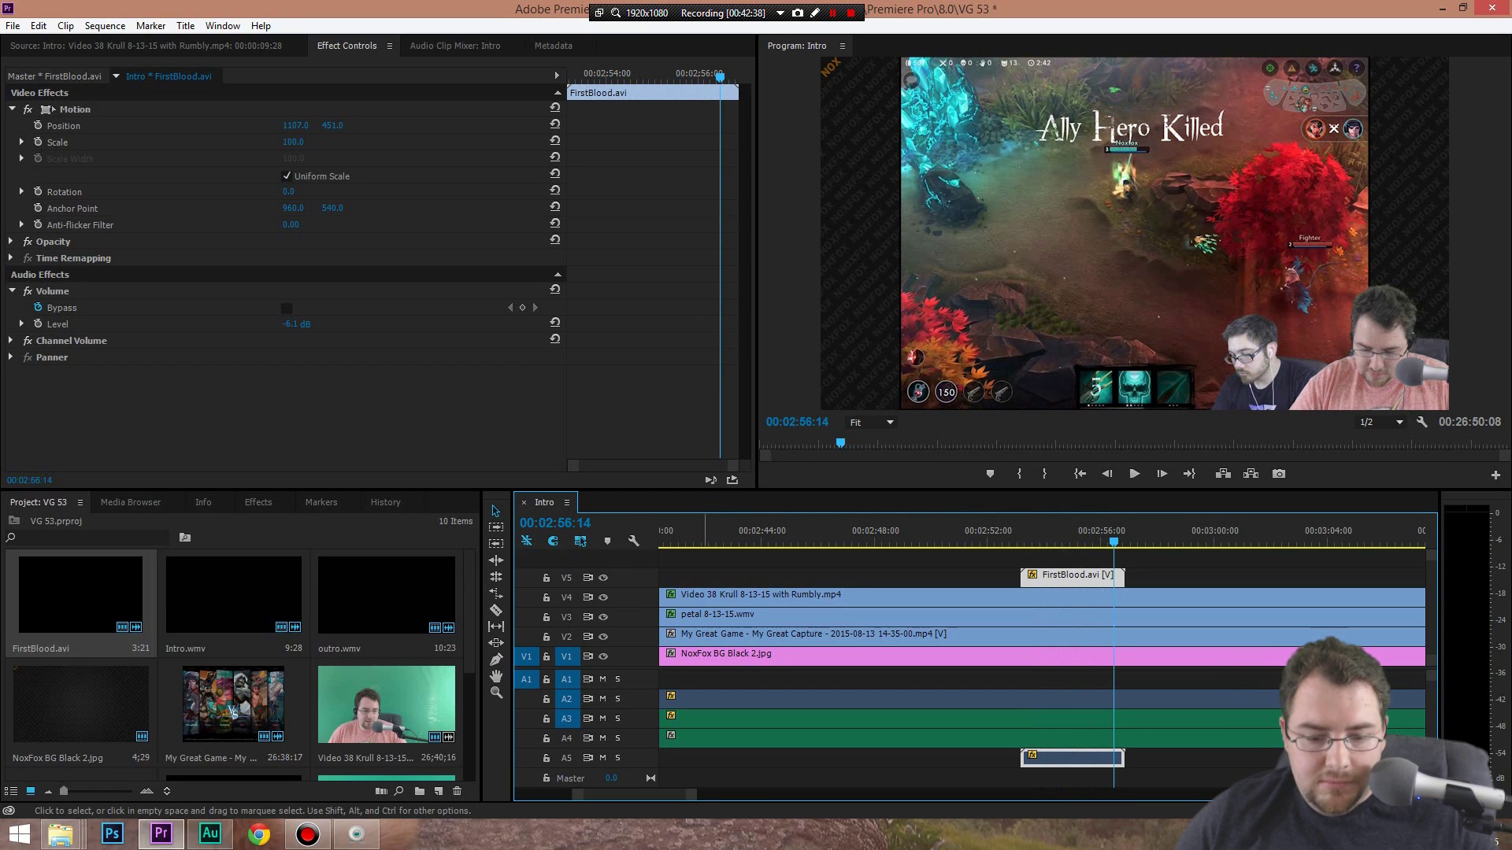
Look over the assembled timeline from the intro through the V5 overlay to the outro
key(minus)
key(minus)
key(minus)
key(minus)
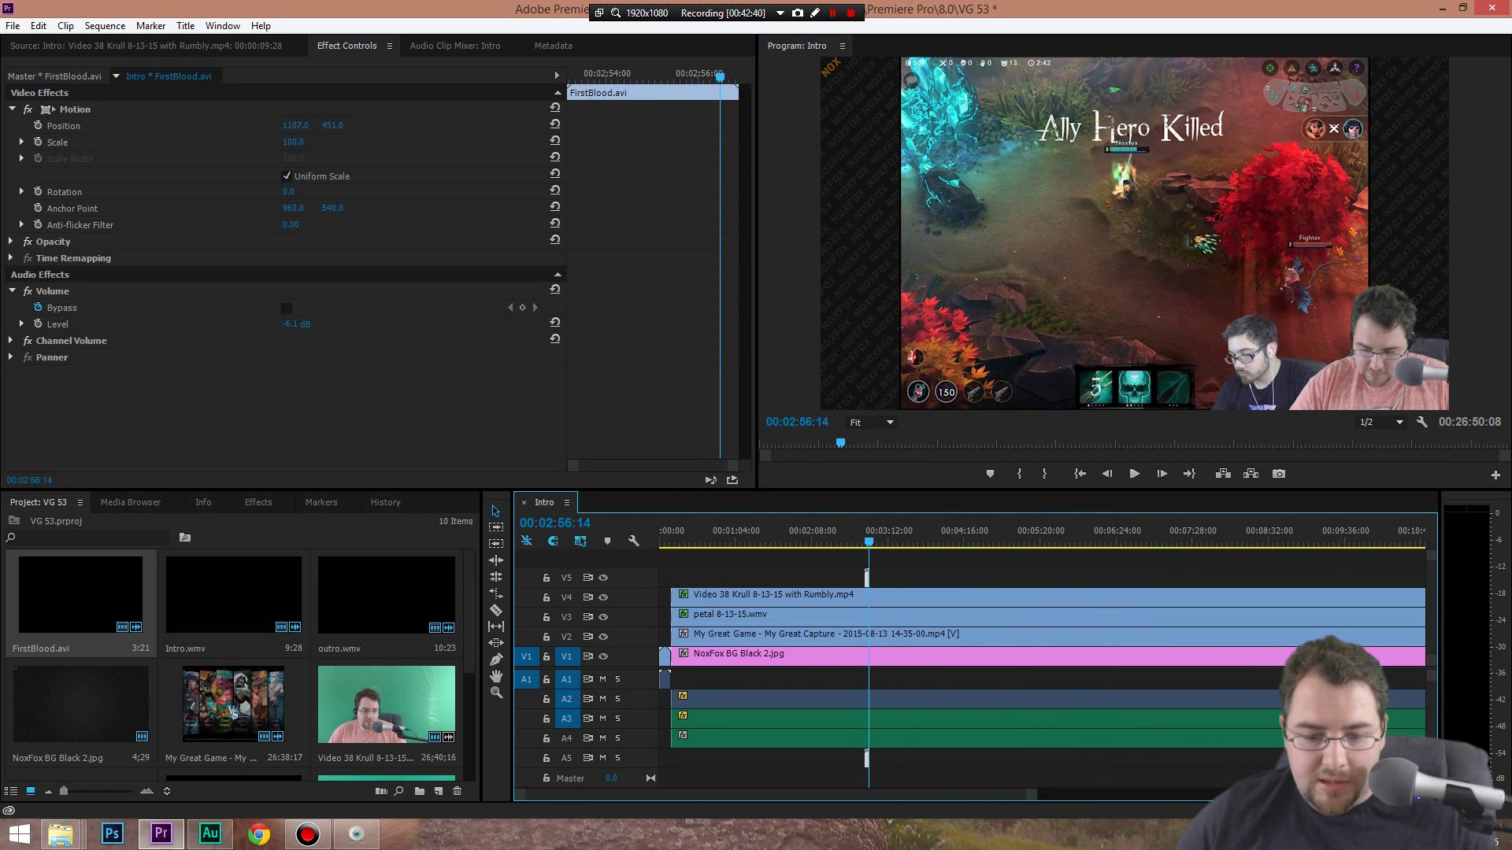
scroll(1039, 669, down, 10)
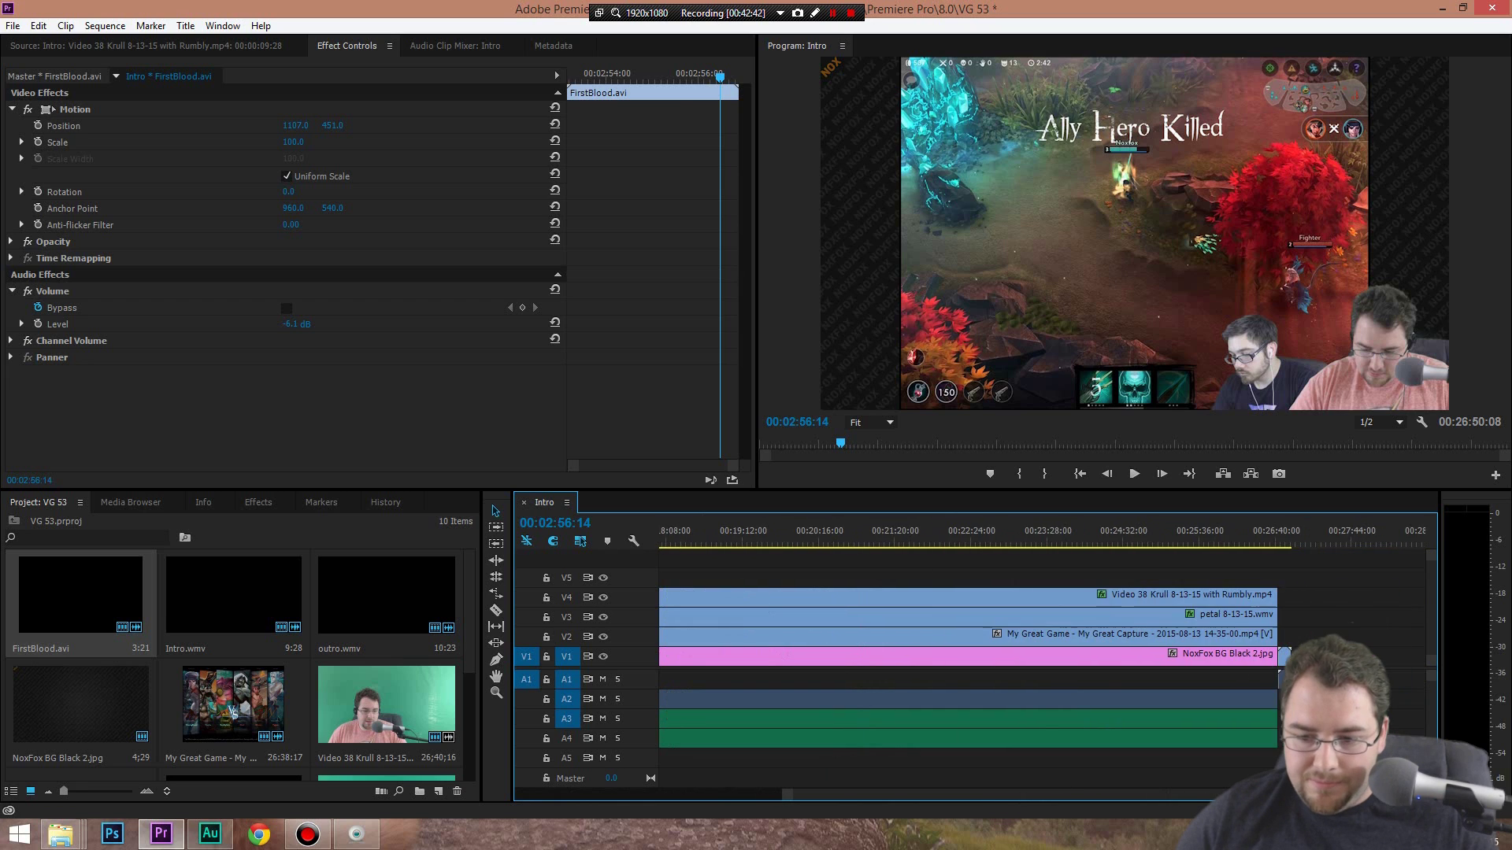
scroll(1039, 669, up, 10)
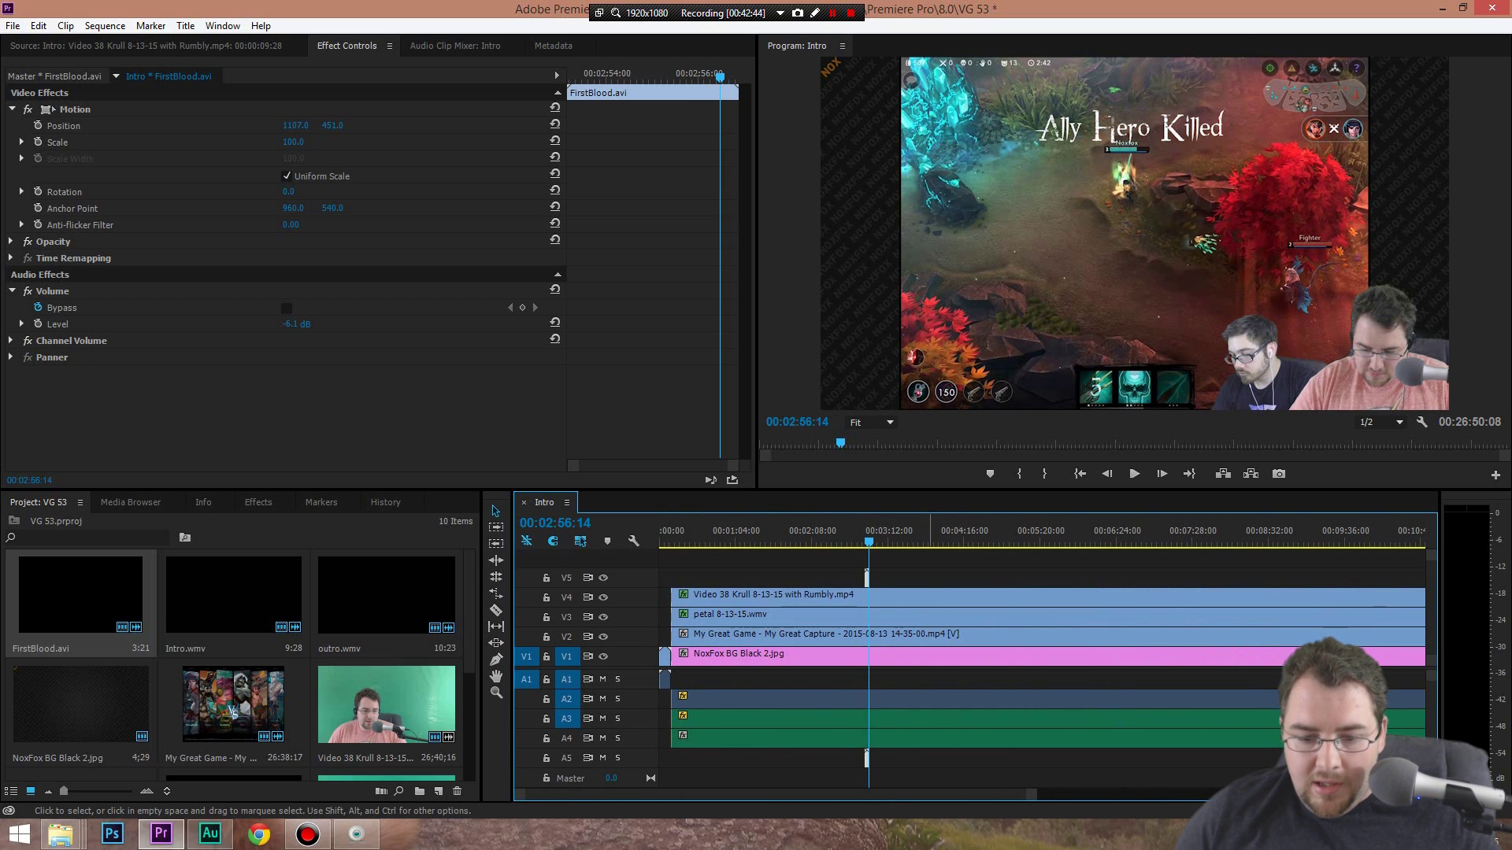
click(918, 574)
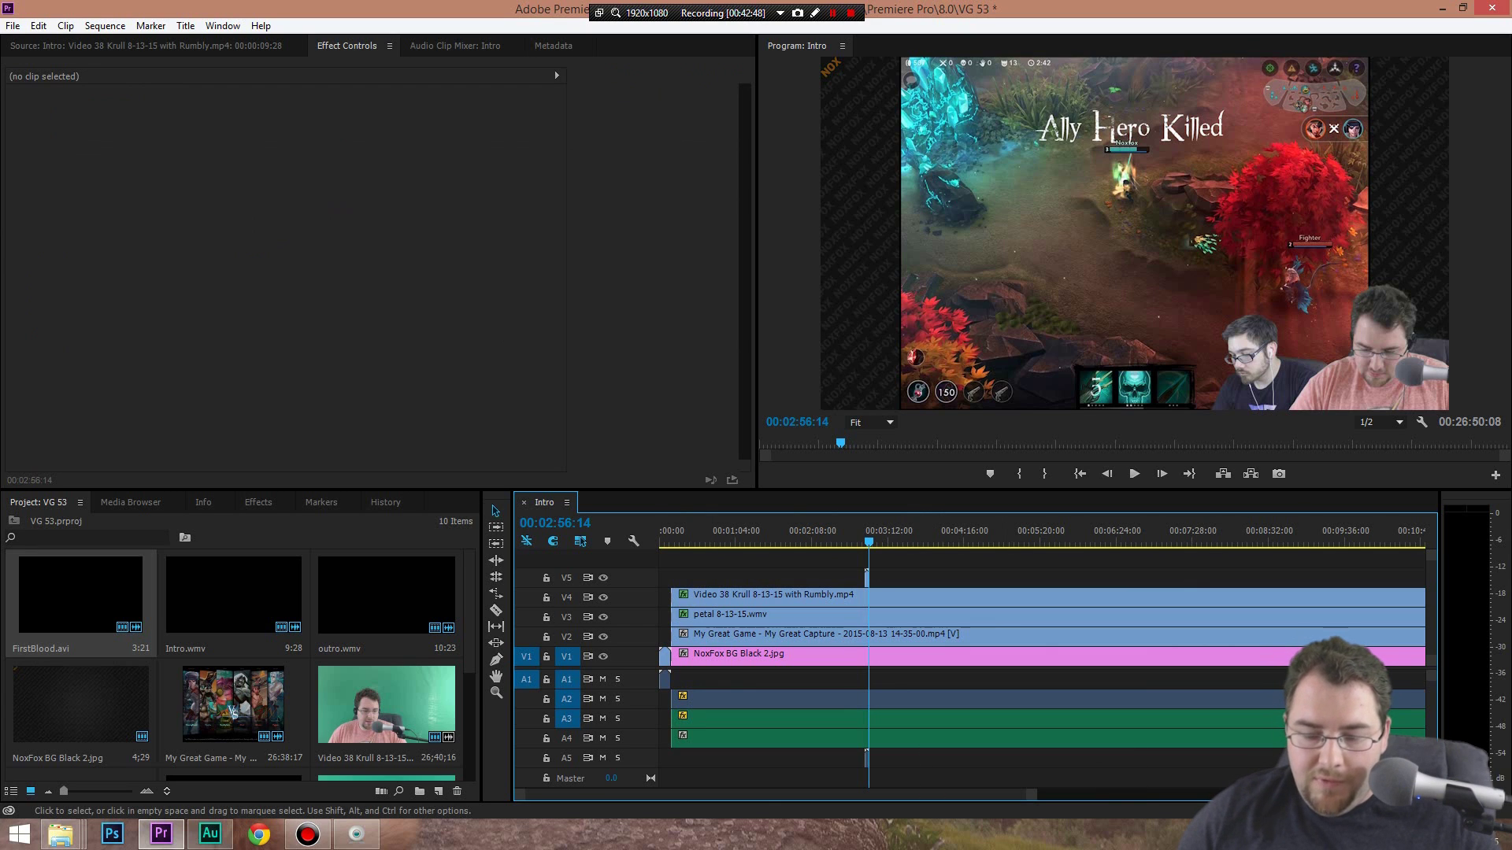
scroll(968, 669, down, 6)
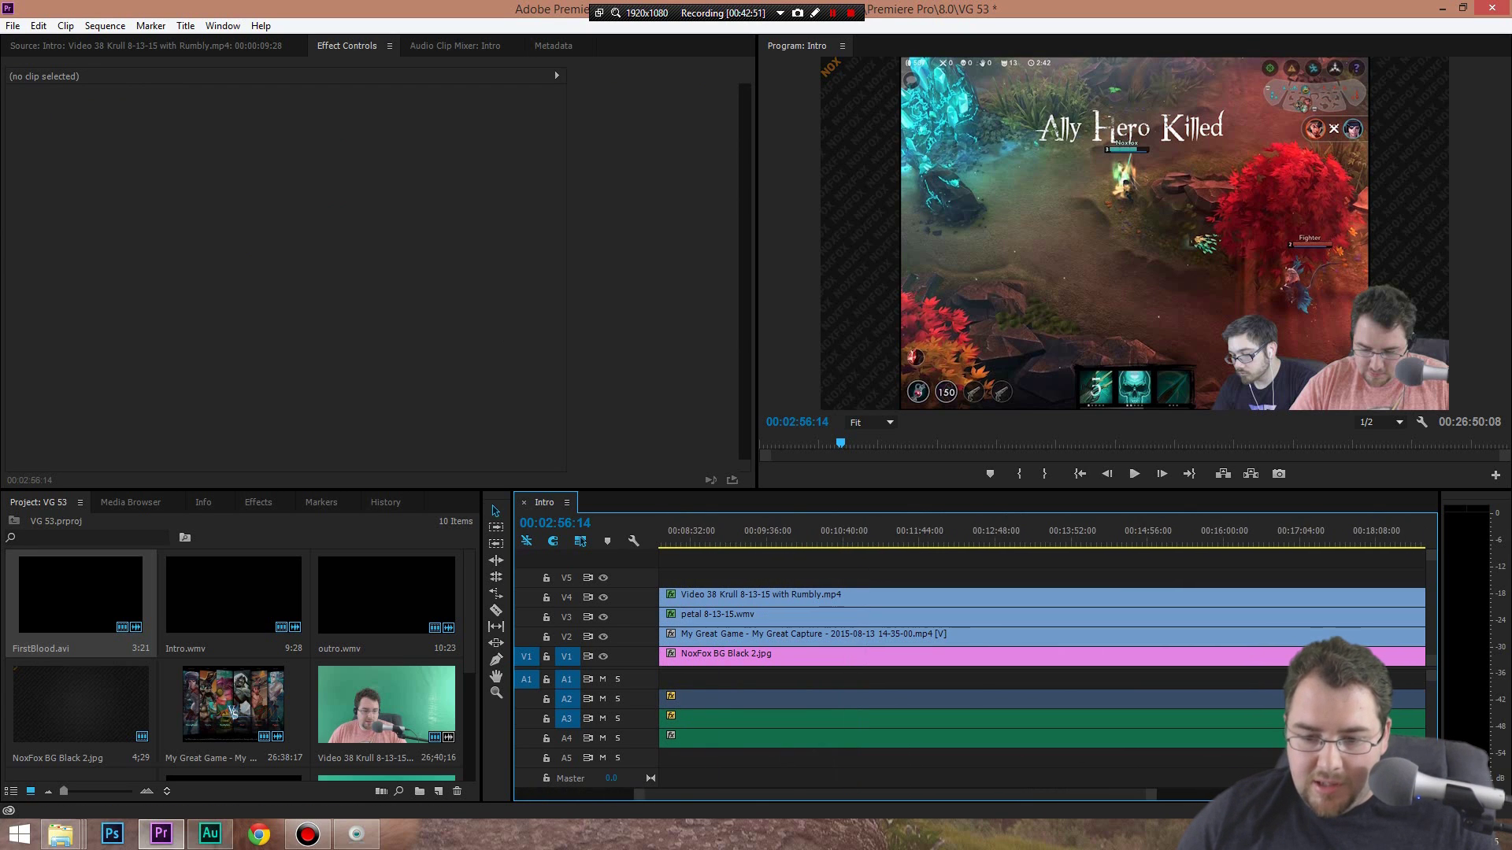
scroll(969, 669, up, 5)
key(minus)
key(minus)
key(minus)
key(equal)
key(equal)
key(equal)
key(equal)
key(equal)
key(ctrl+z)
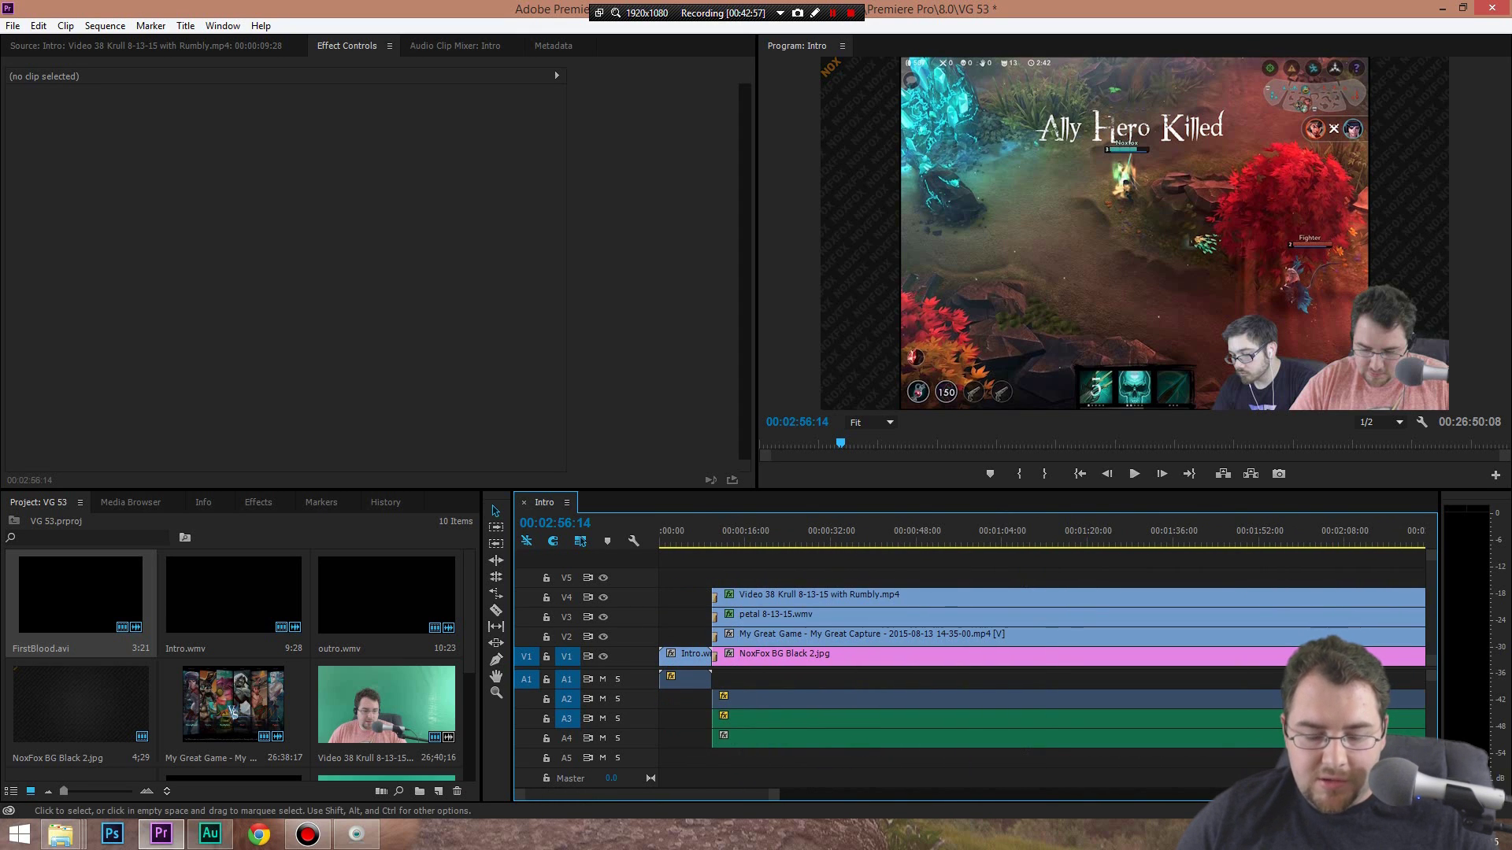
scroll(1040, 669, down, 20)
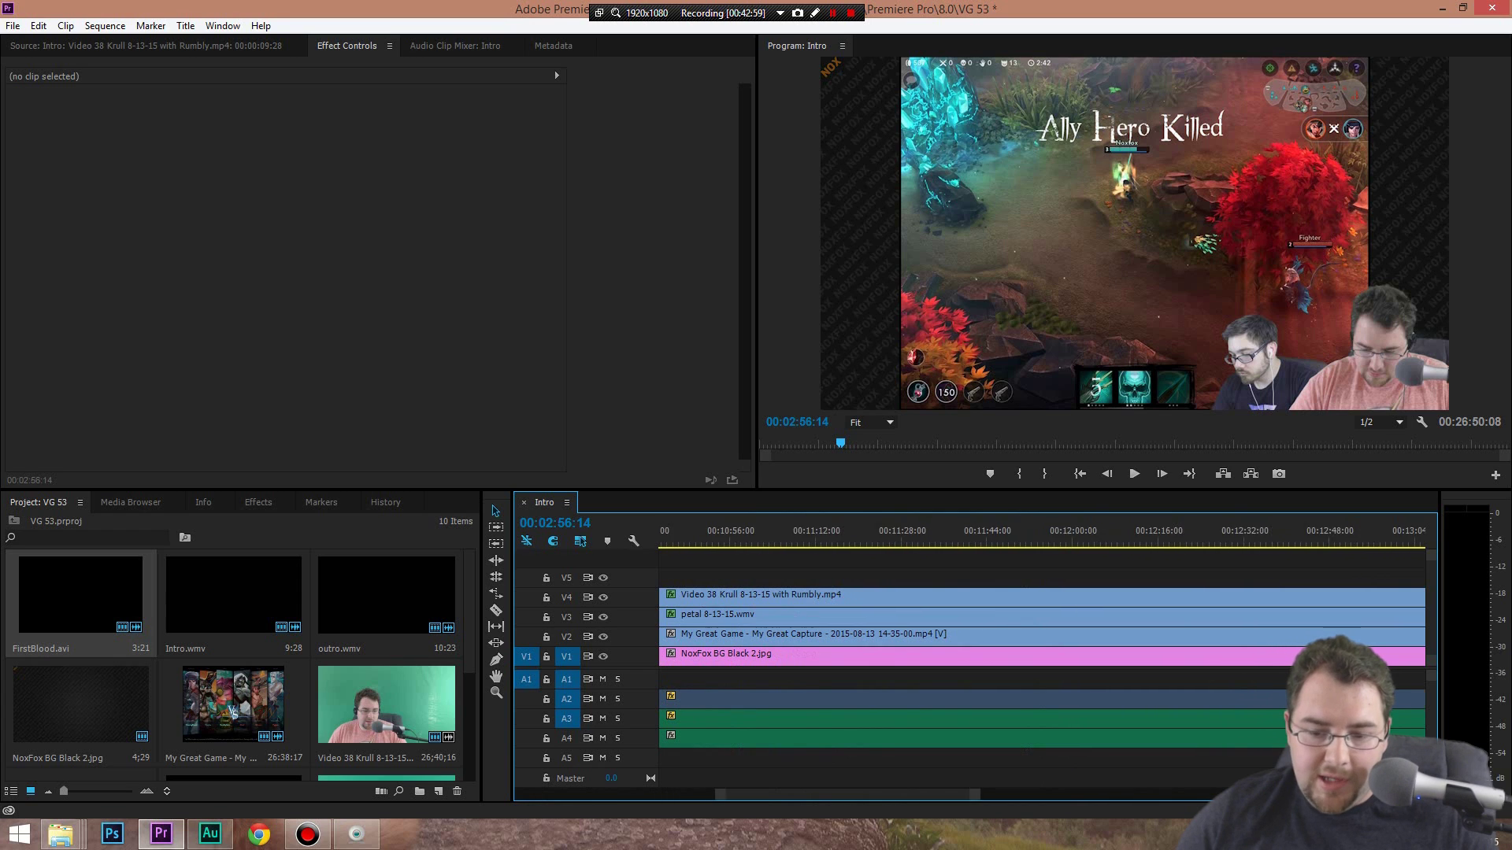
scroll(1040, 669, up, 19)
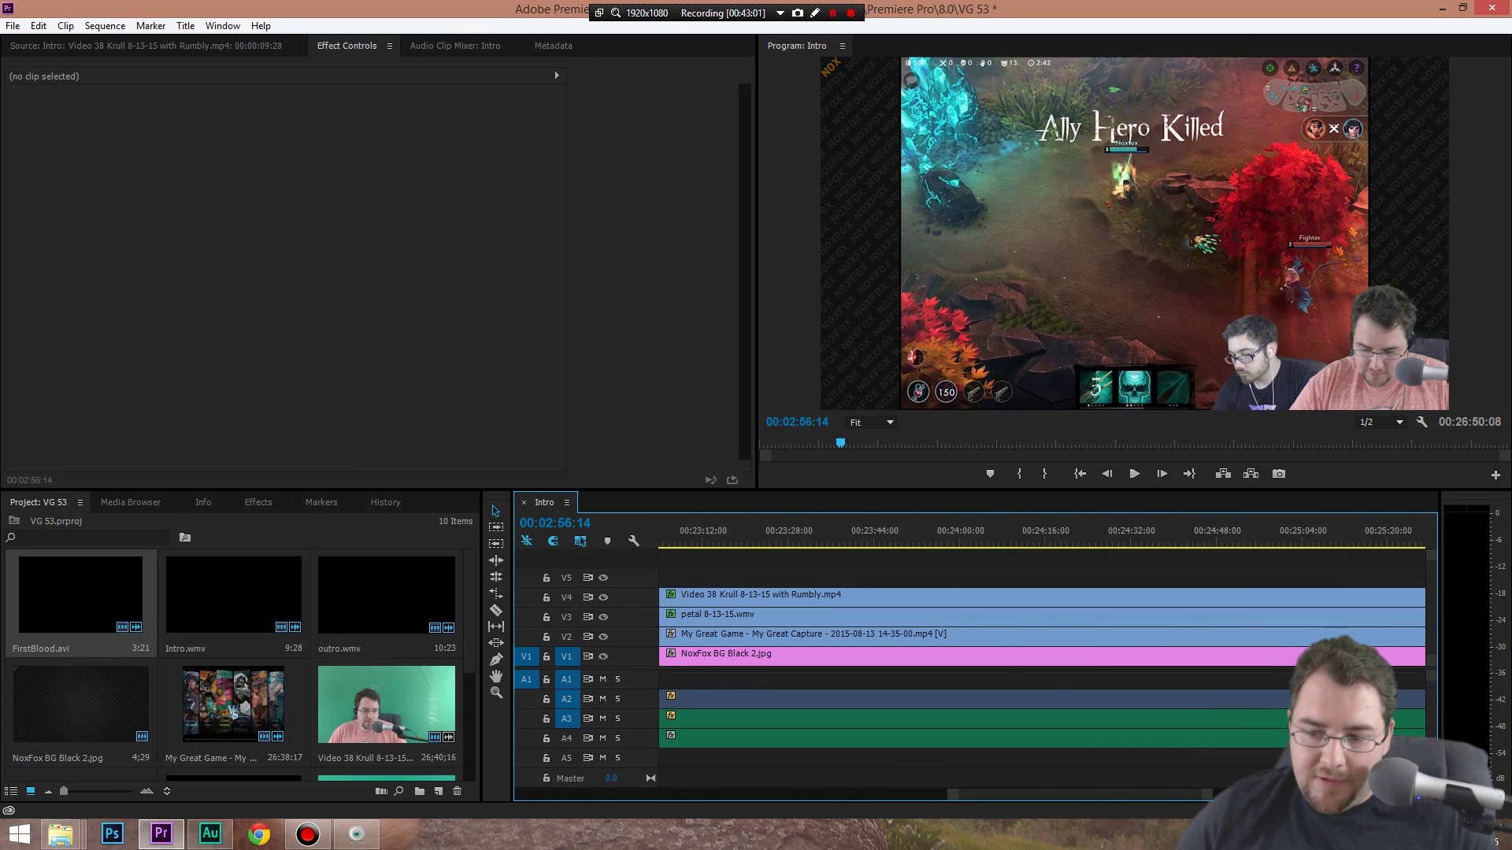
scroll(1040, 669, up, 2)
scroll(1039, 669, down, 4)
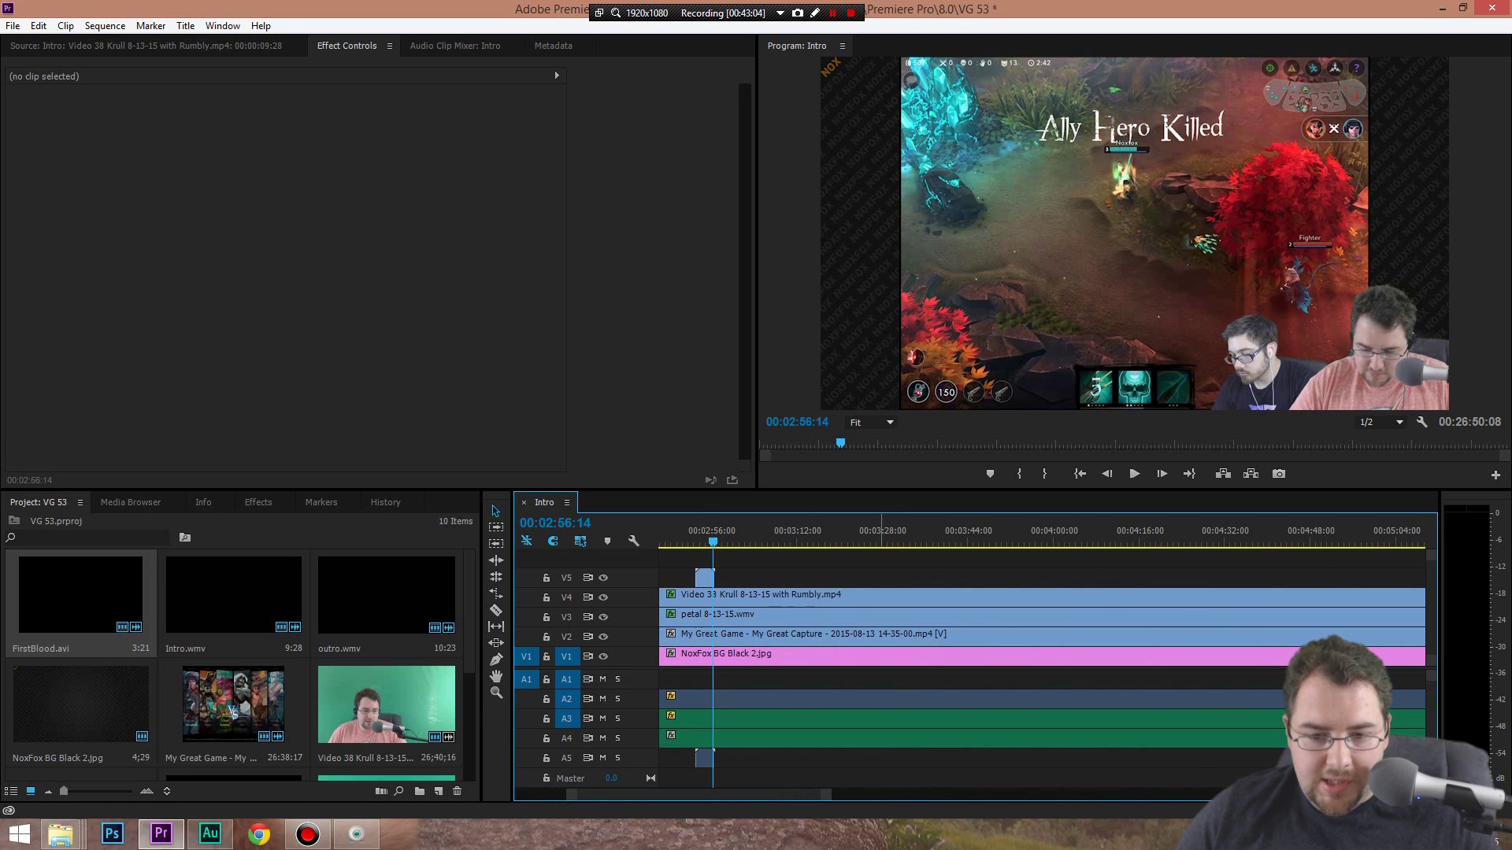
Play the gameplay forward from 00:02:56:14 at increased speed and place the playhead at 00:03:57:25
key(space)
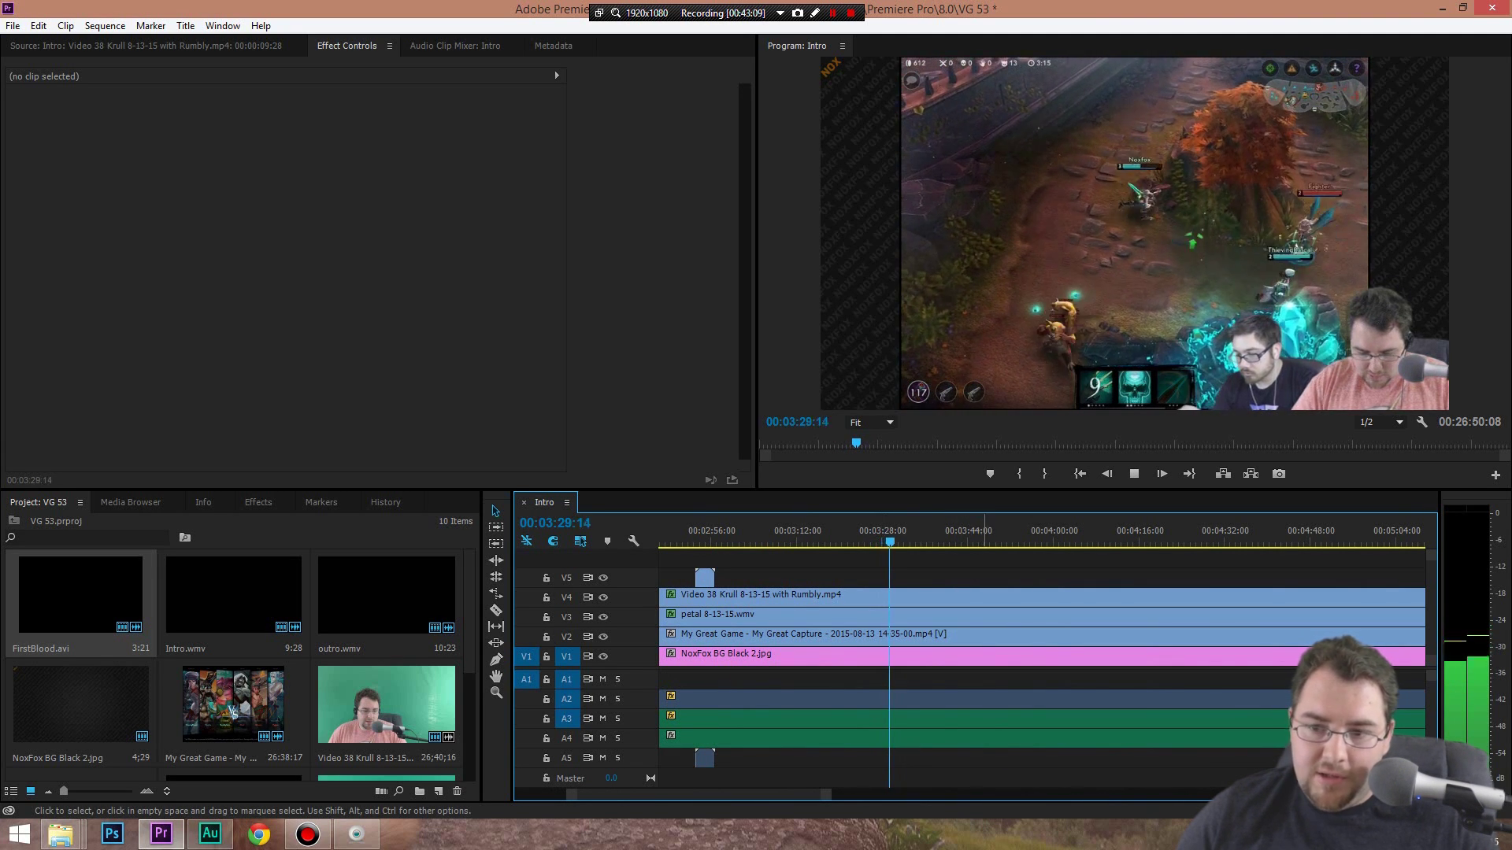
key(space)
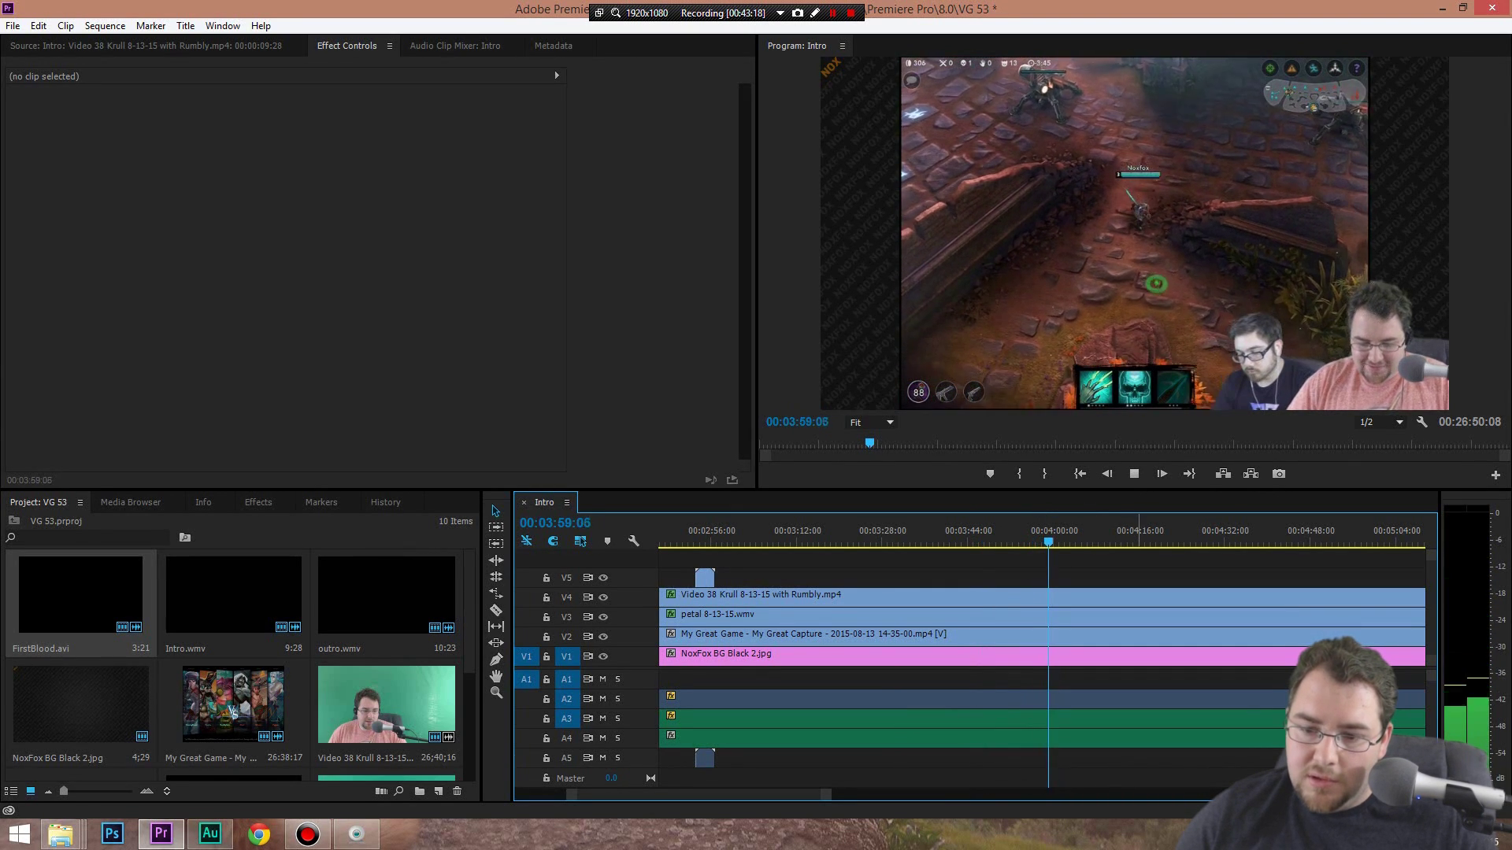
key(space)
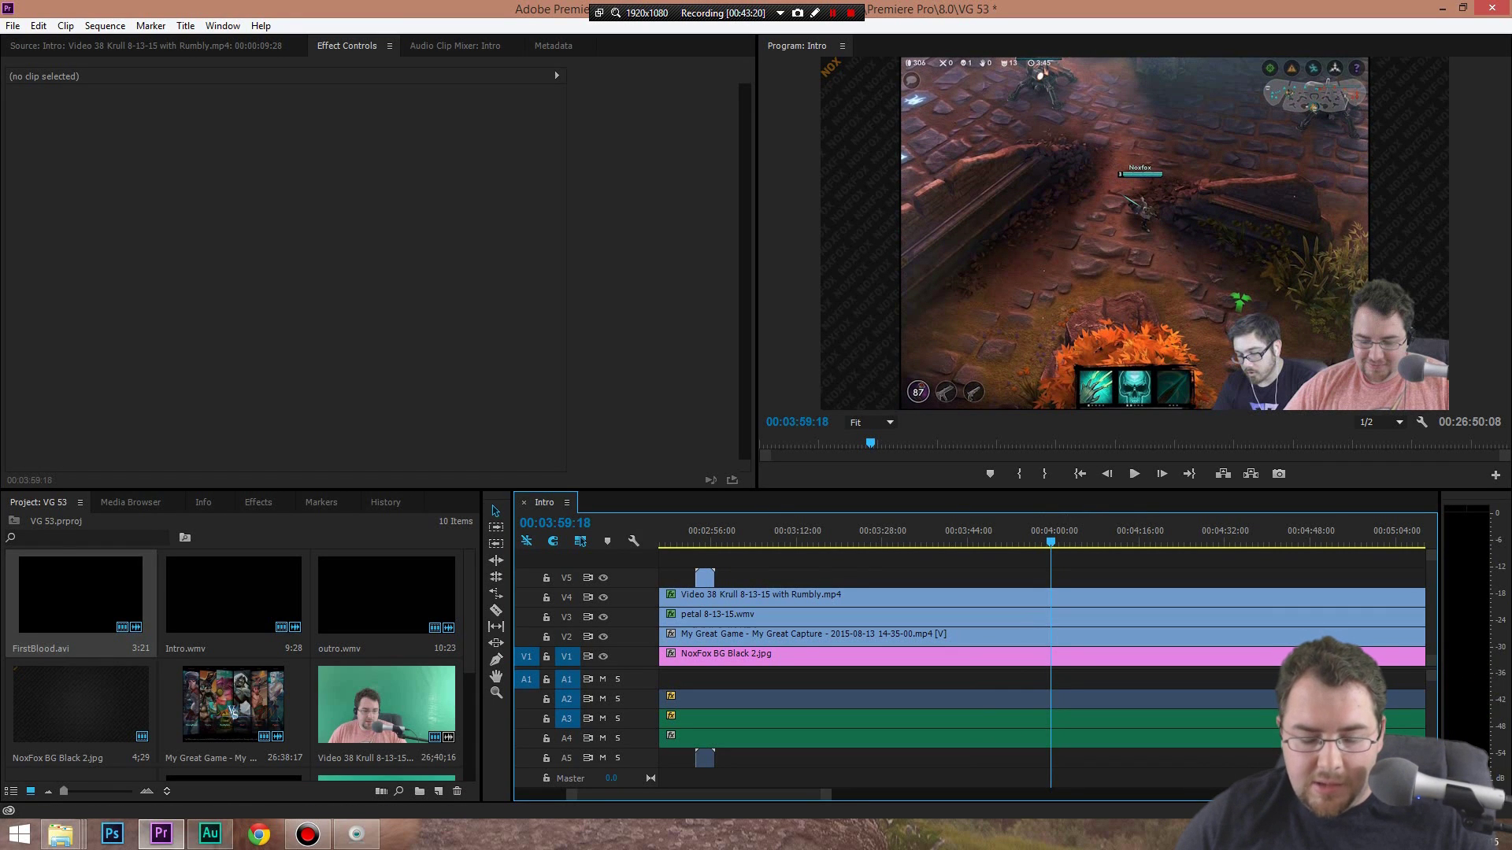
key(equal)
key(equal)
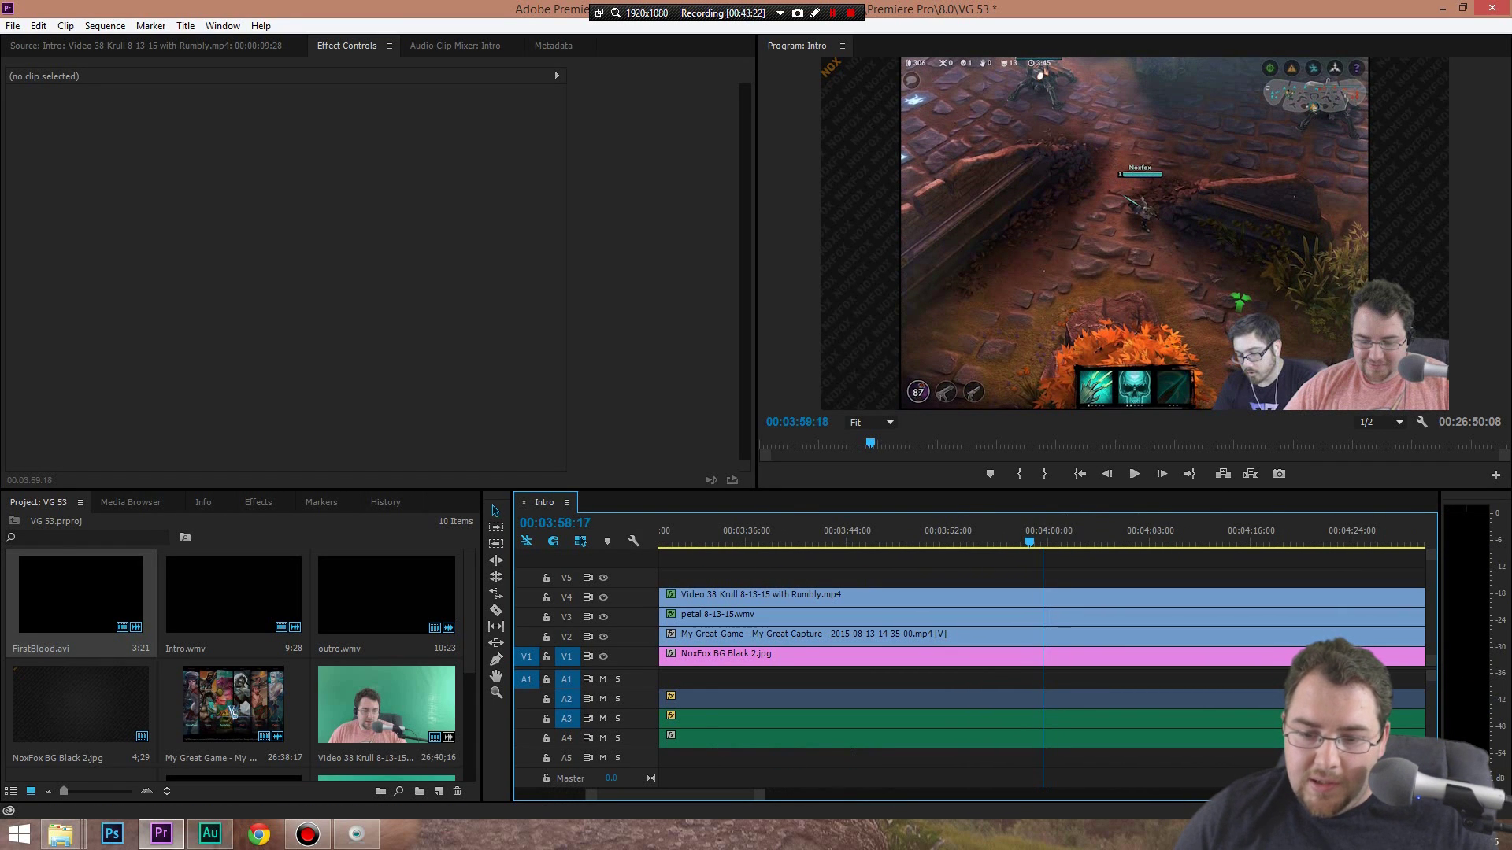
key(space)
key(space)
click(1020, 533)
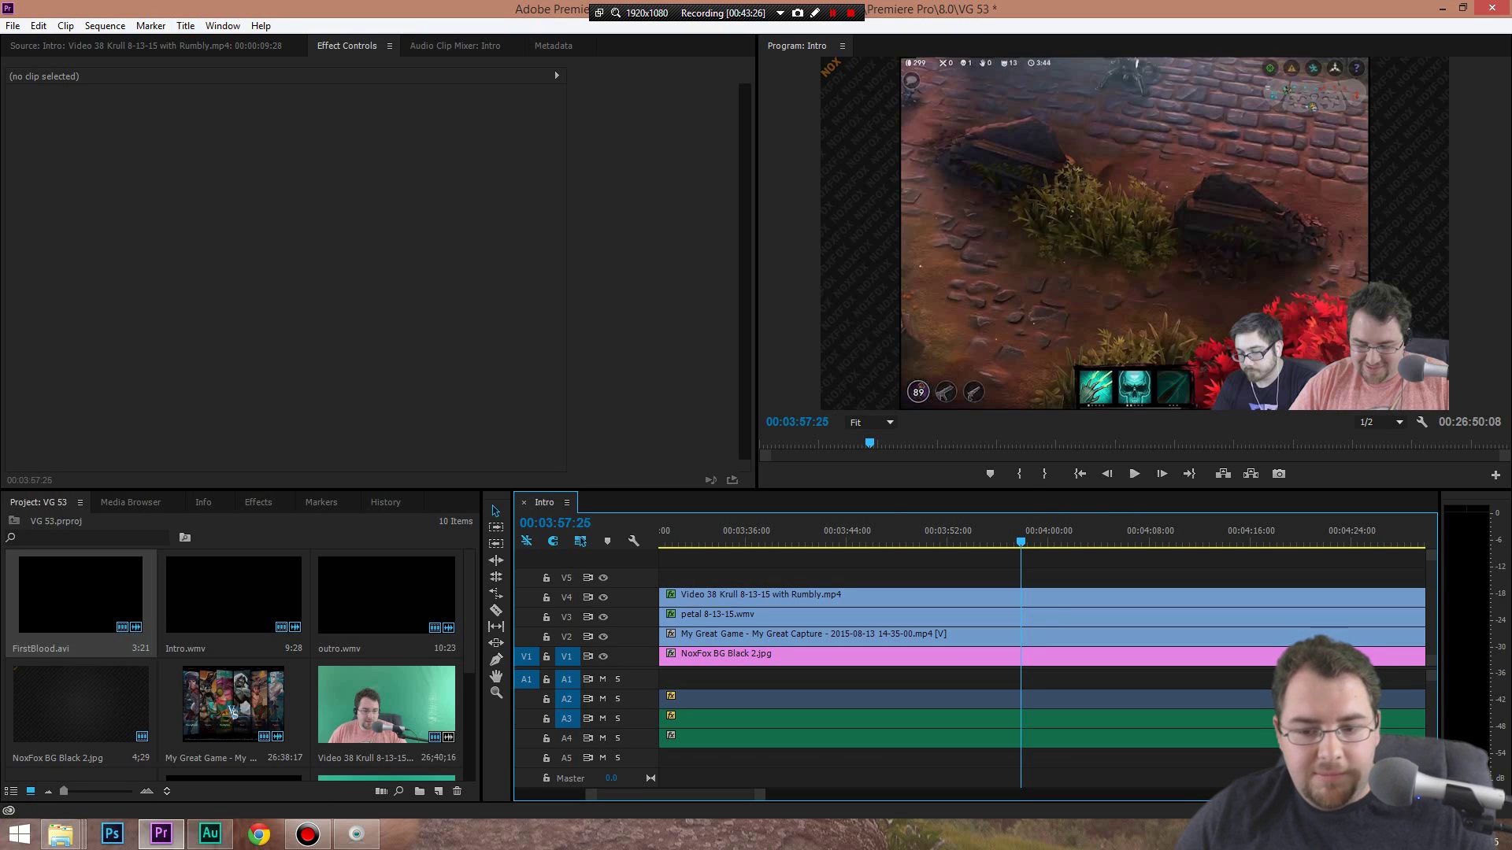
Create a new still title named Title 01 with the default 1920 x 1080, 29.97 fps settings
click(185, 25)
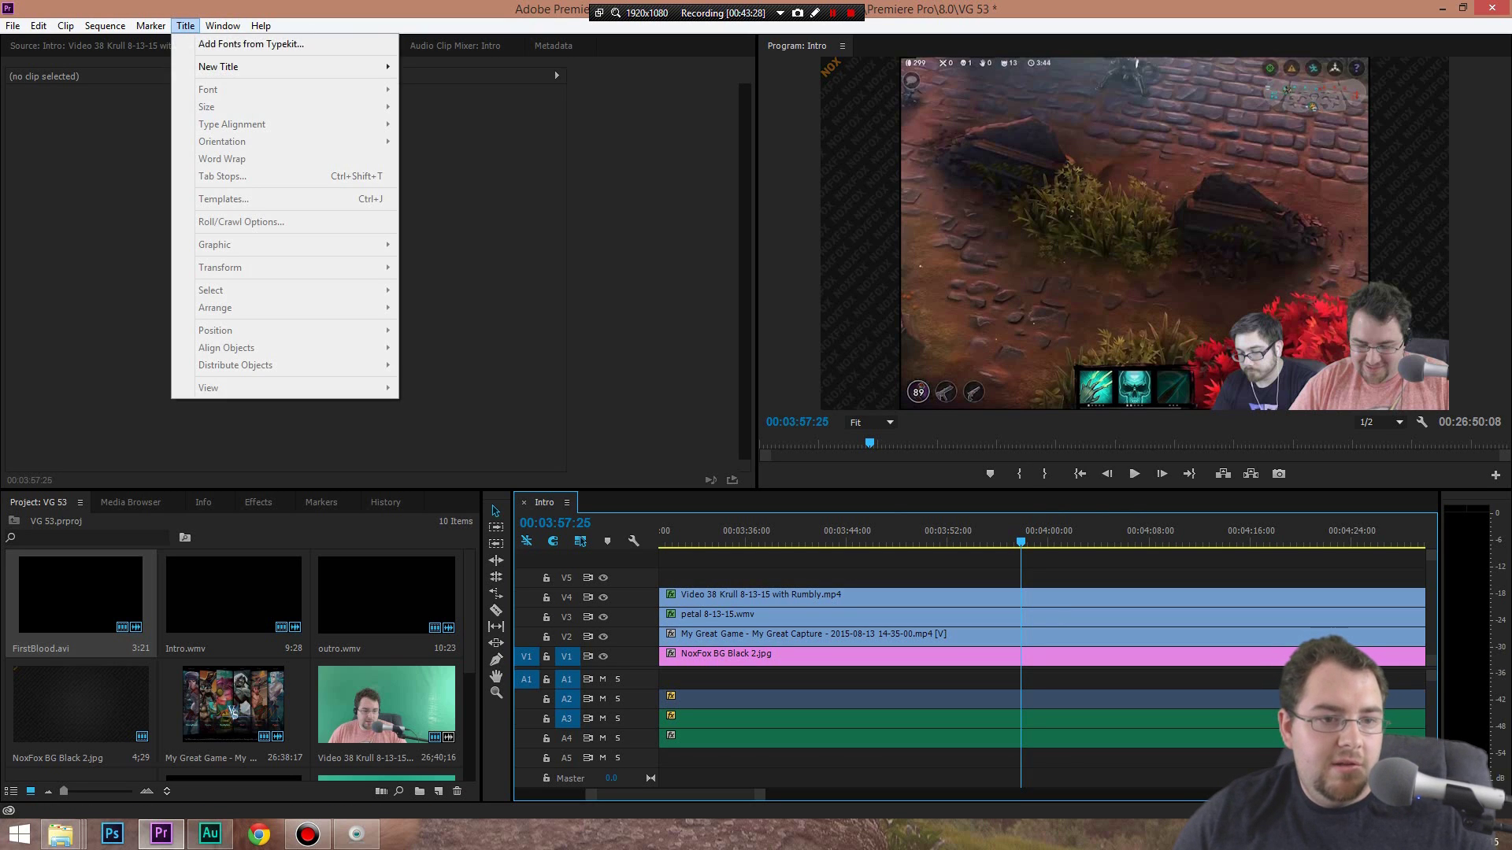
mouse_move(229, 66)
click(449, 66)
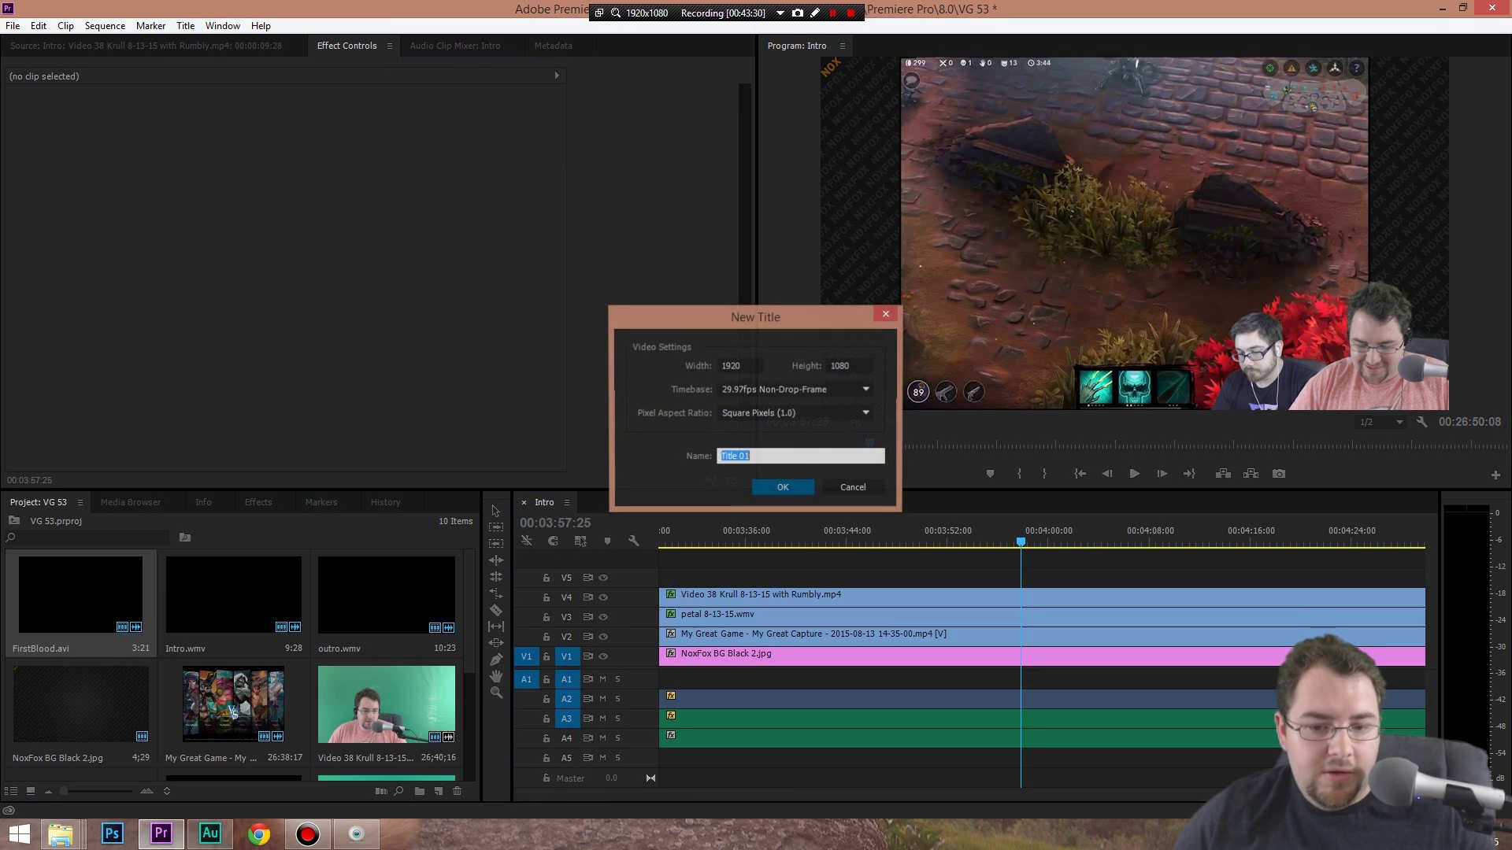
key(Return)
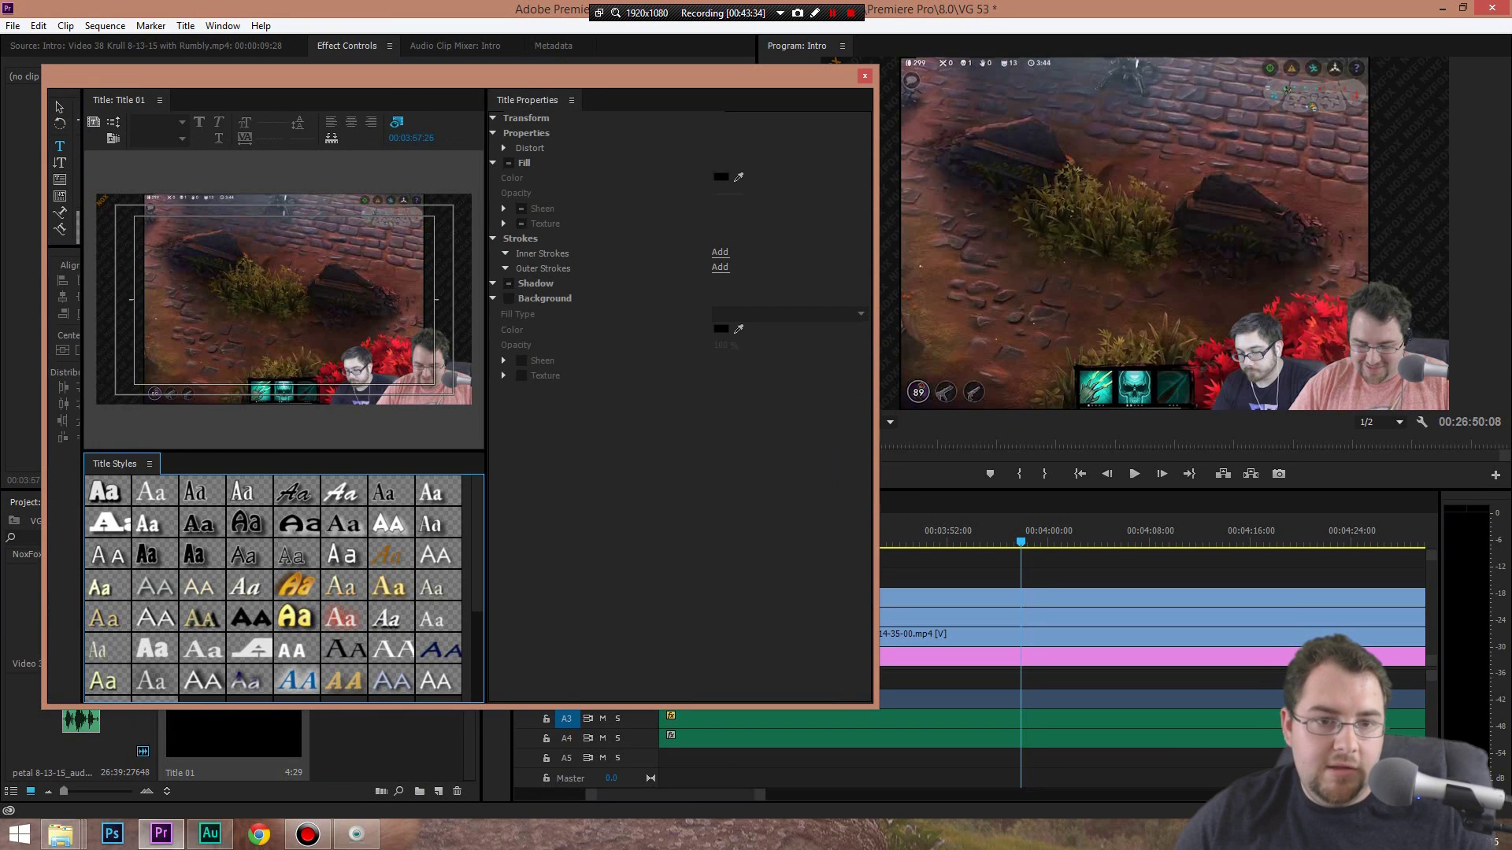
drag(456, 77, 483, 90)
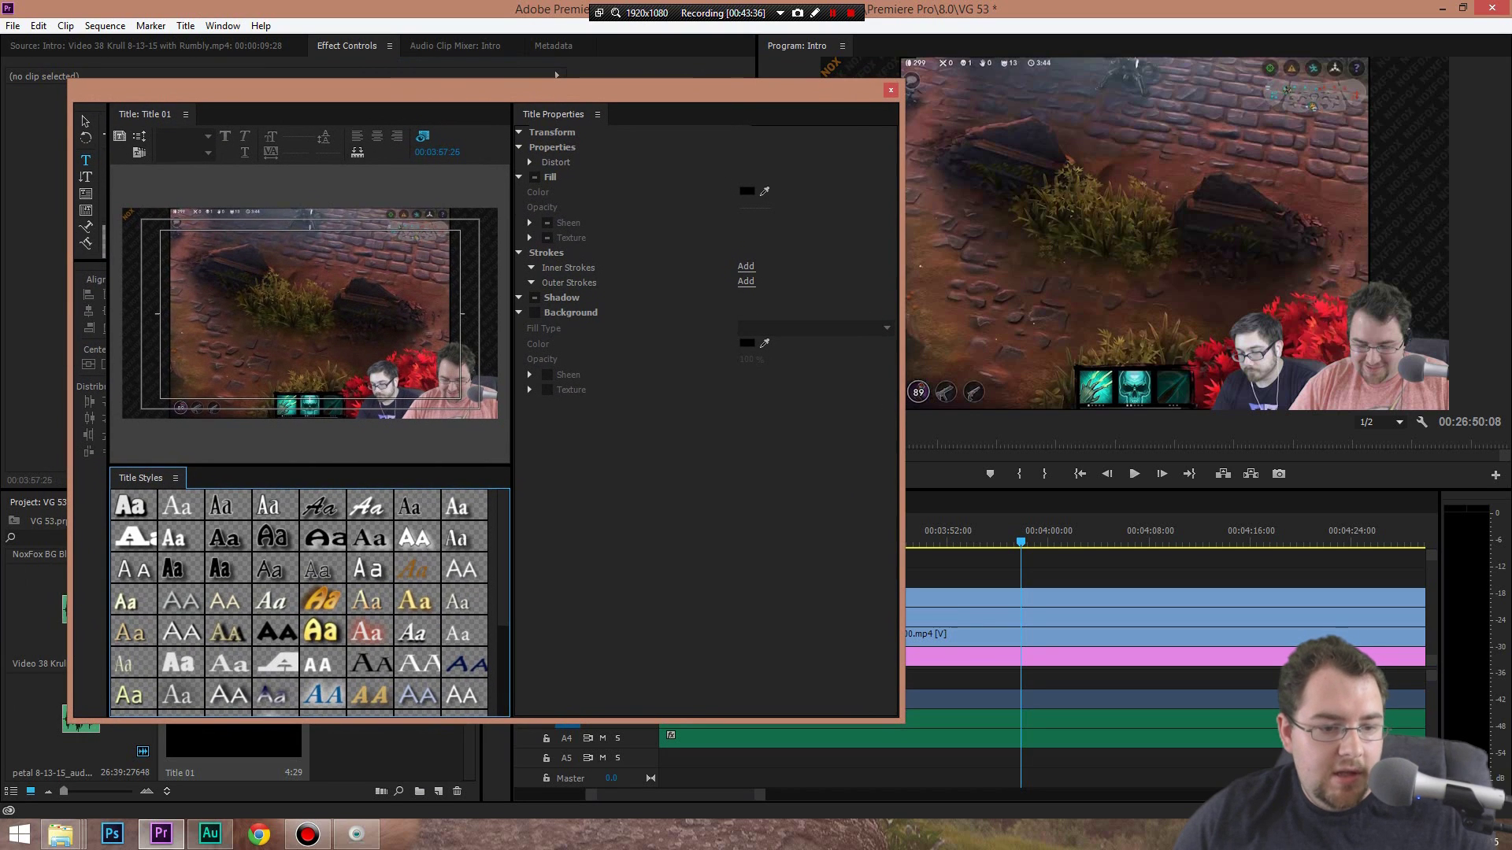
Add the text "Oh" to the title at font size 200, with X Position about 565 and Y Position about 526
click(221, 306)
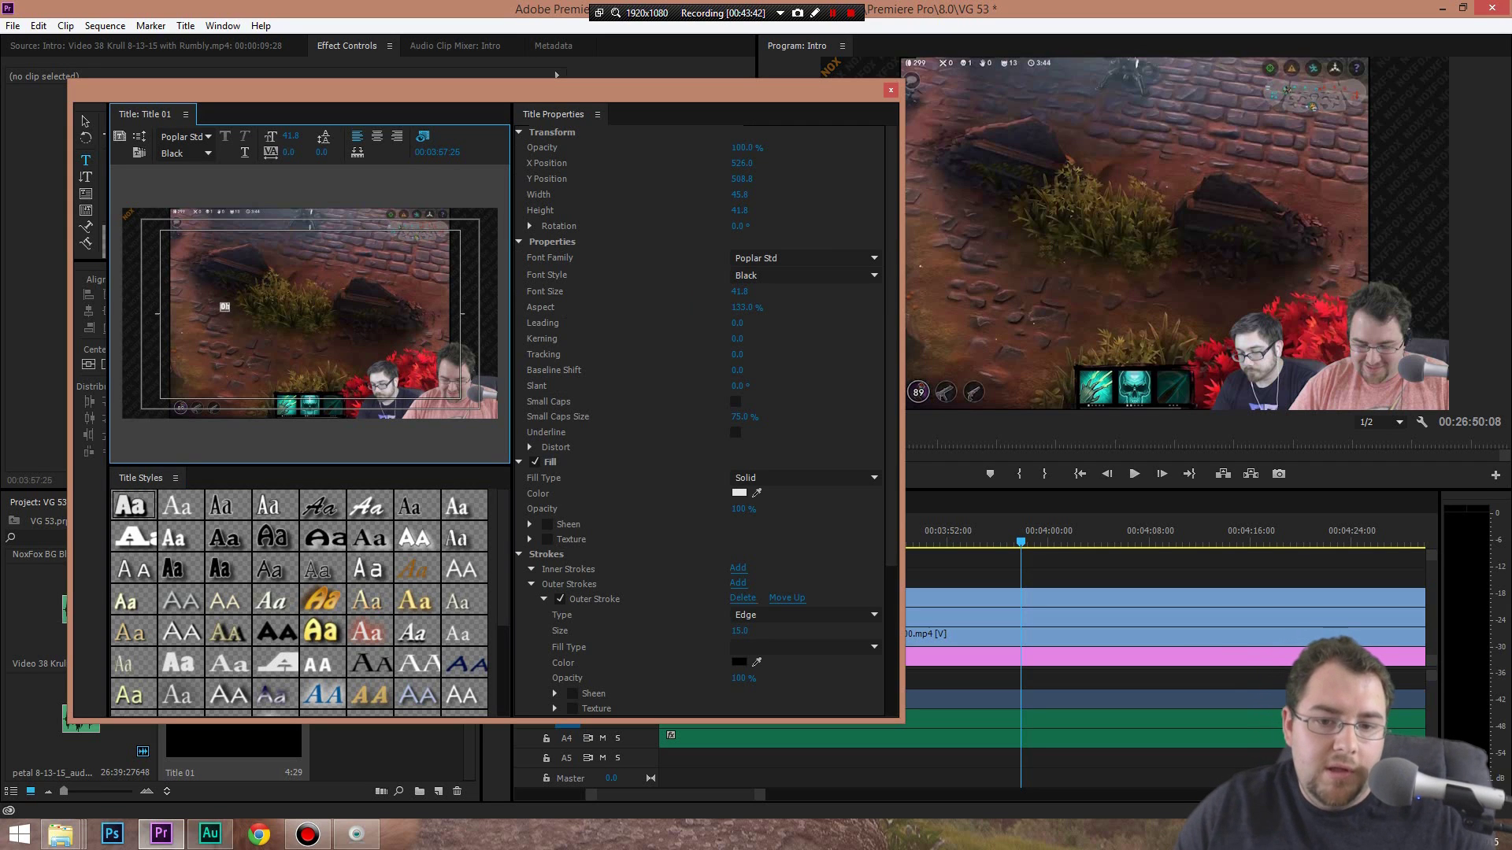
click(742, 292)
text(200)
key(Return)
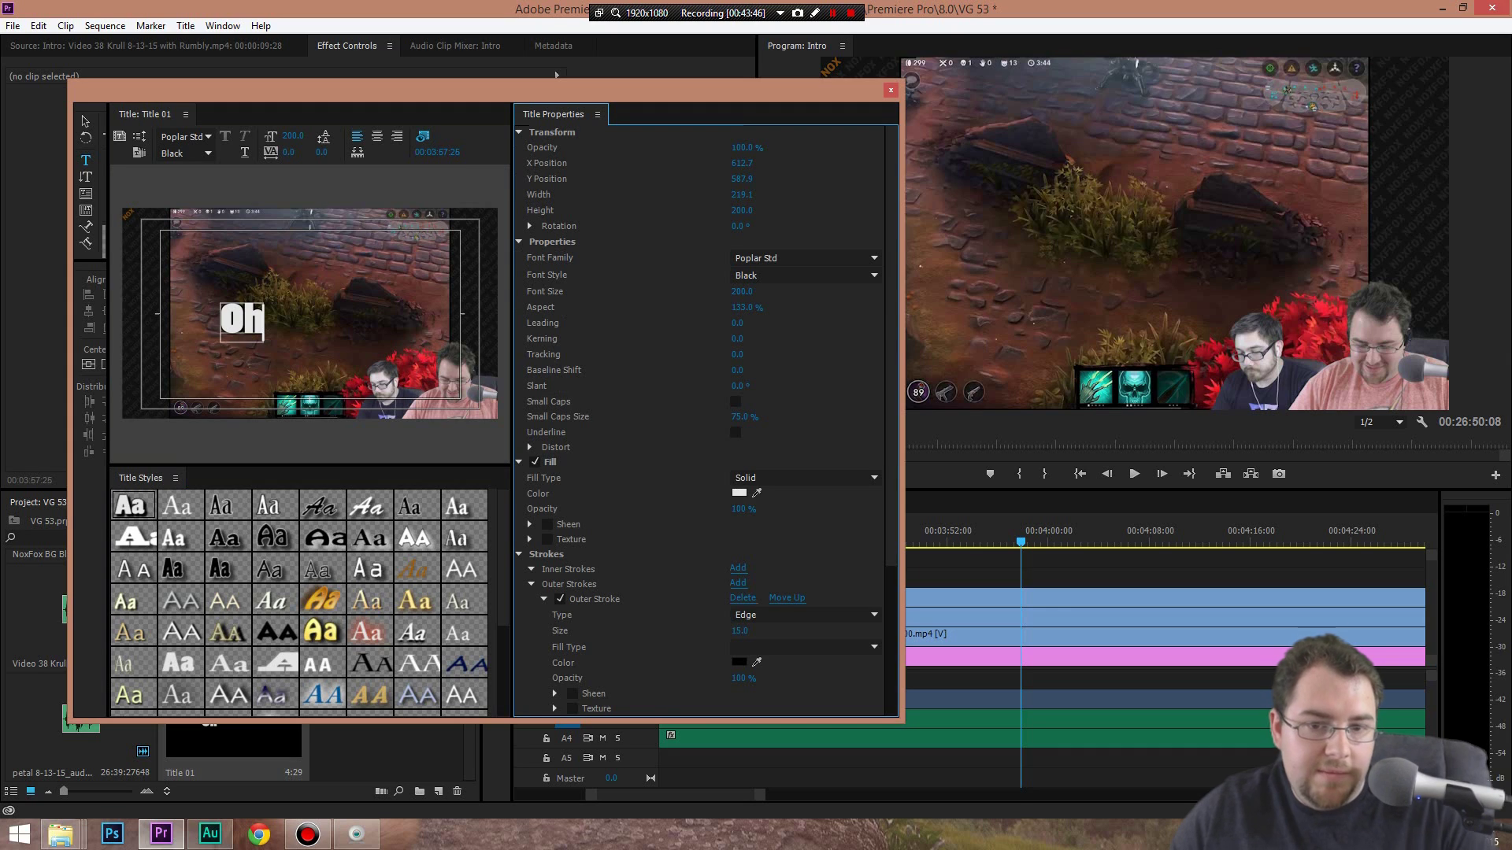
drag(742, 163, 711, 163)
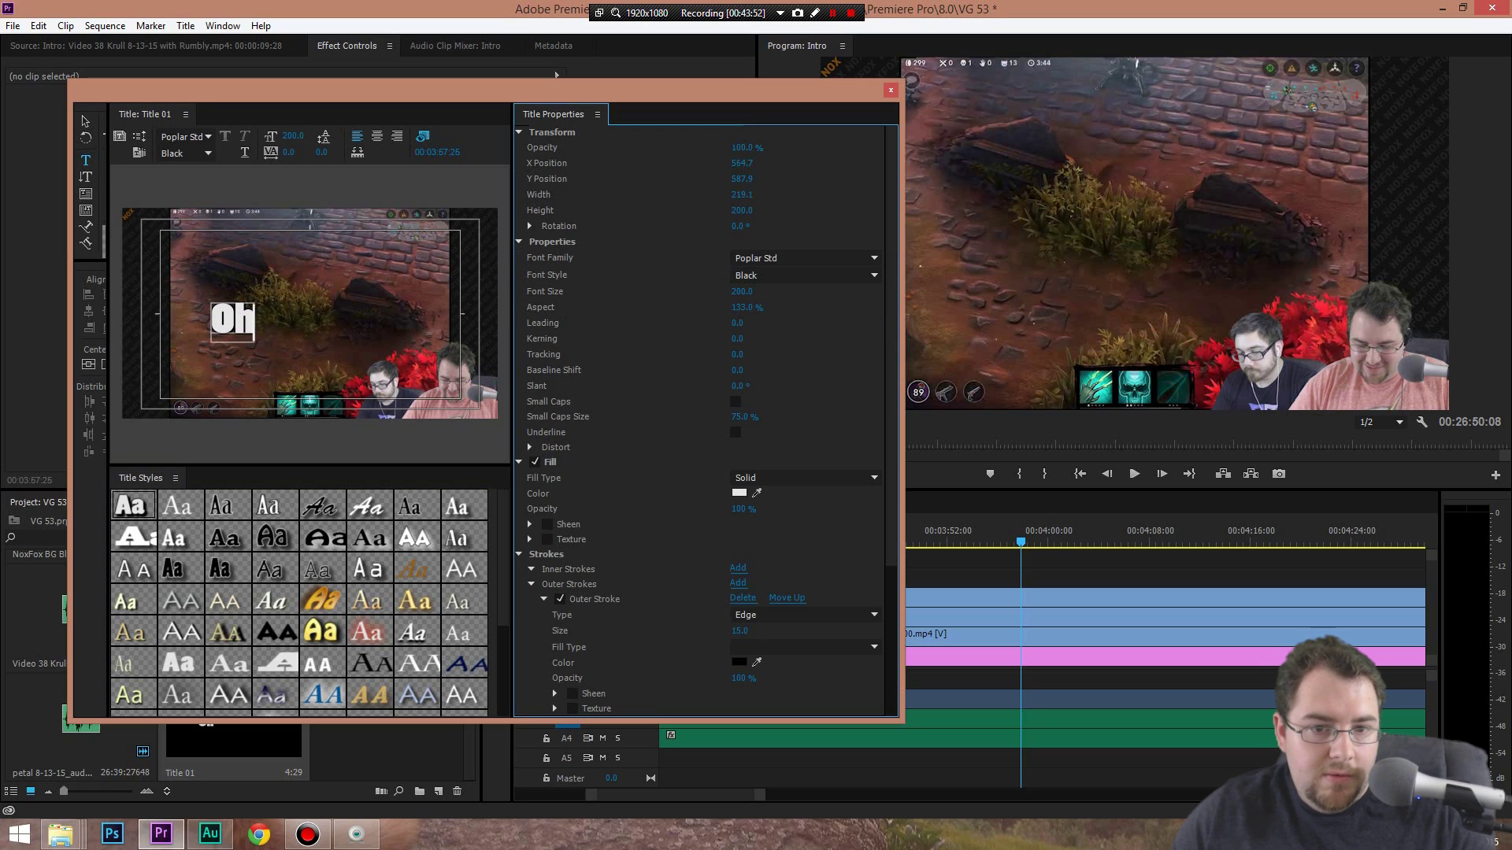
drag(742, 178, 711, 178)
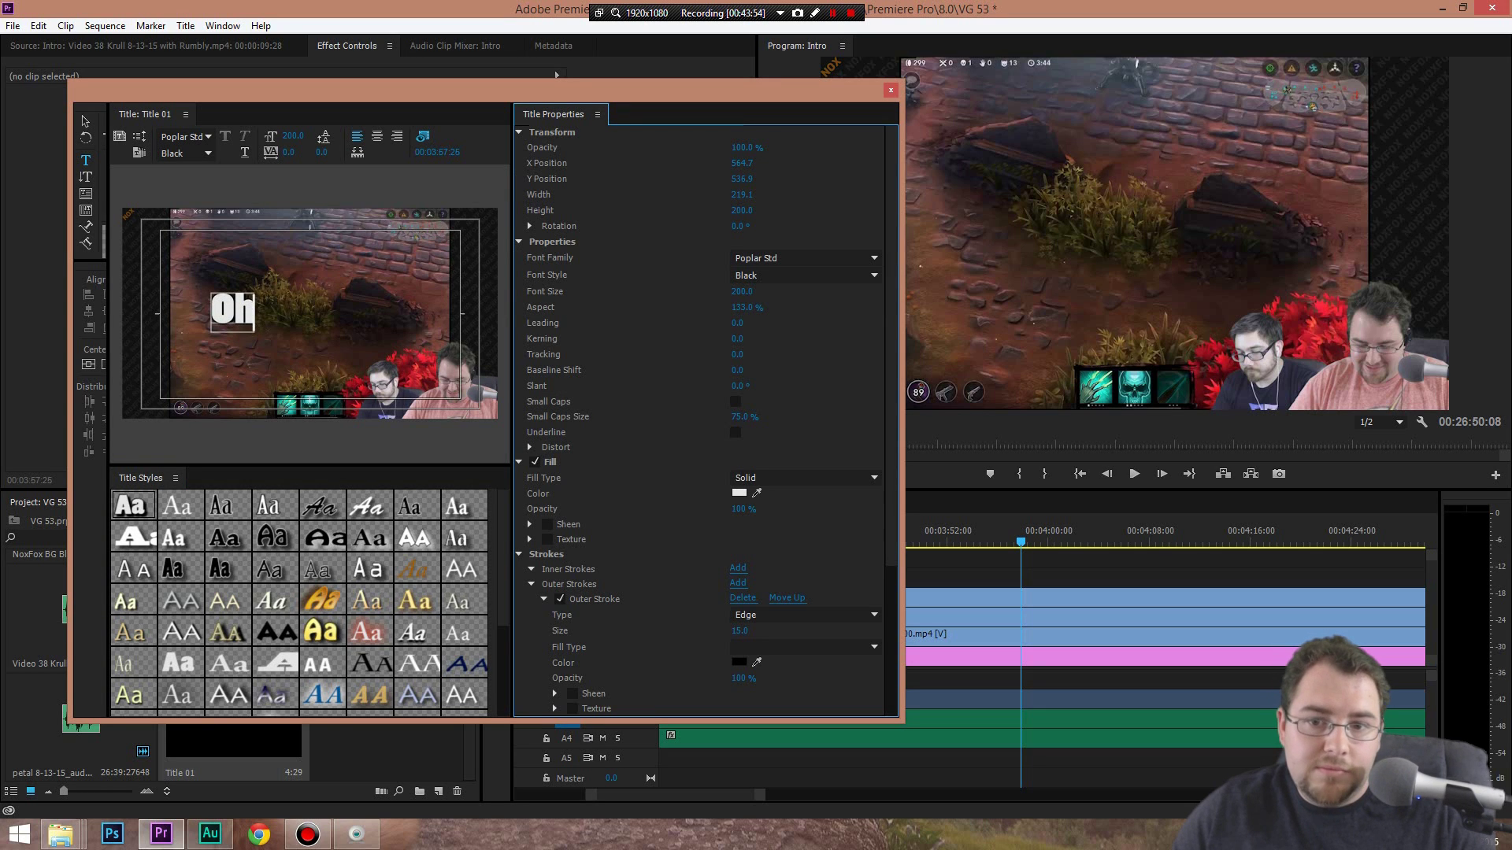
Close the title editor and place Title 01 on V5 starting at 00:03:57:25
click(890, 91)
drag(233, 720, 1022, 578)
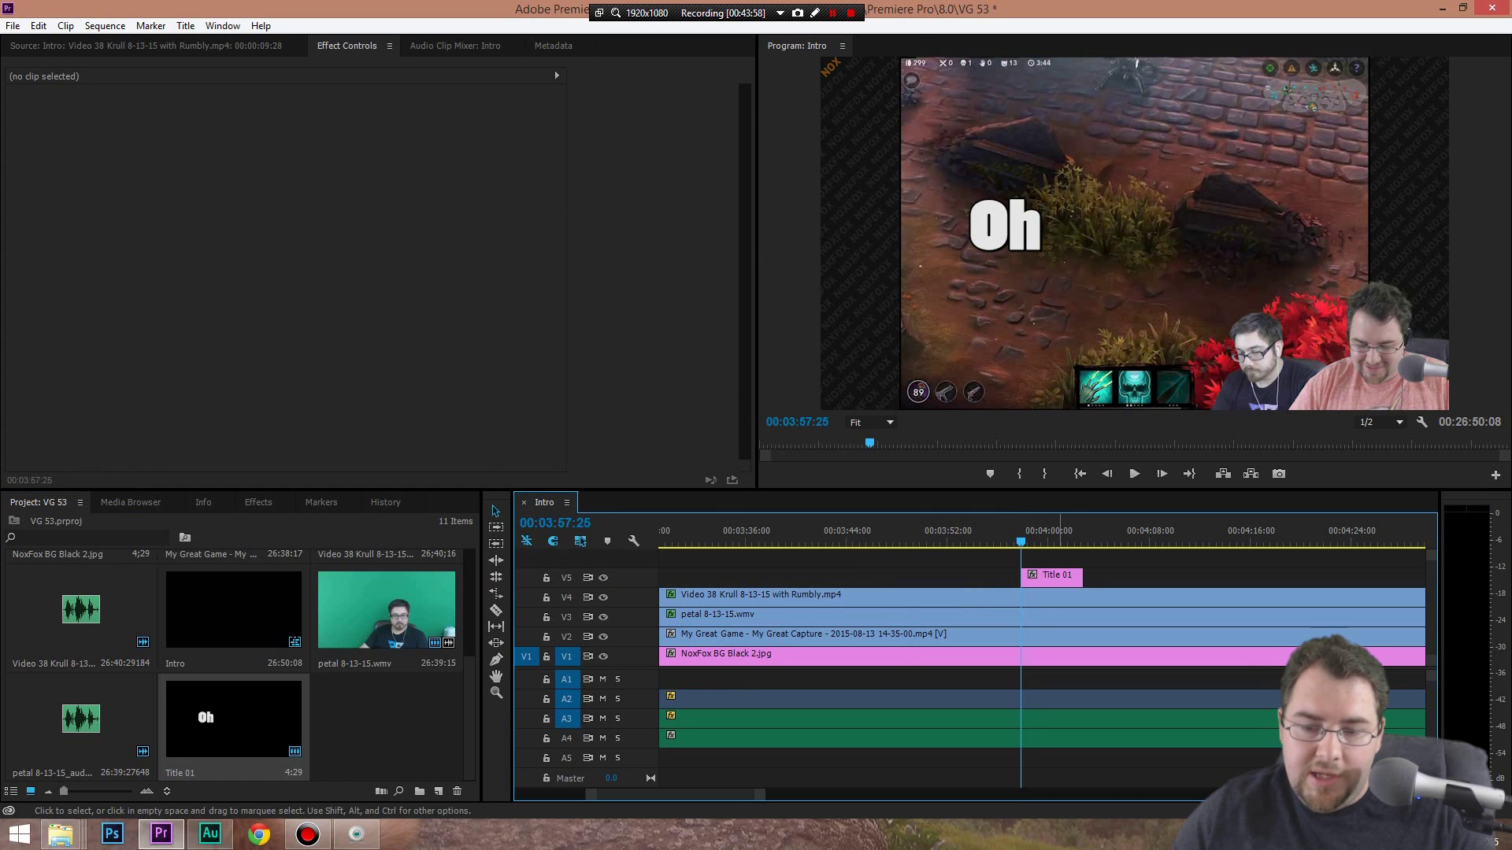
Create a second default still title named Title 02 with the 1920 x 1080, 29.97 fps settings
click(185, 25)
mouse_move(236, 66)
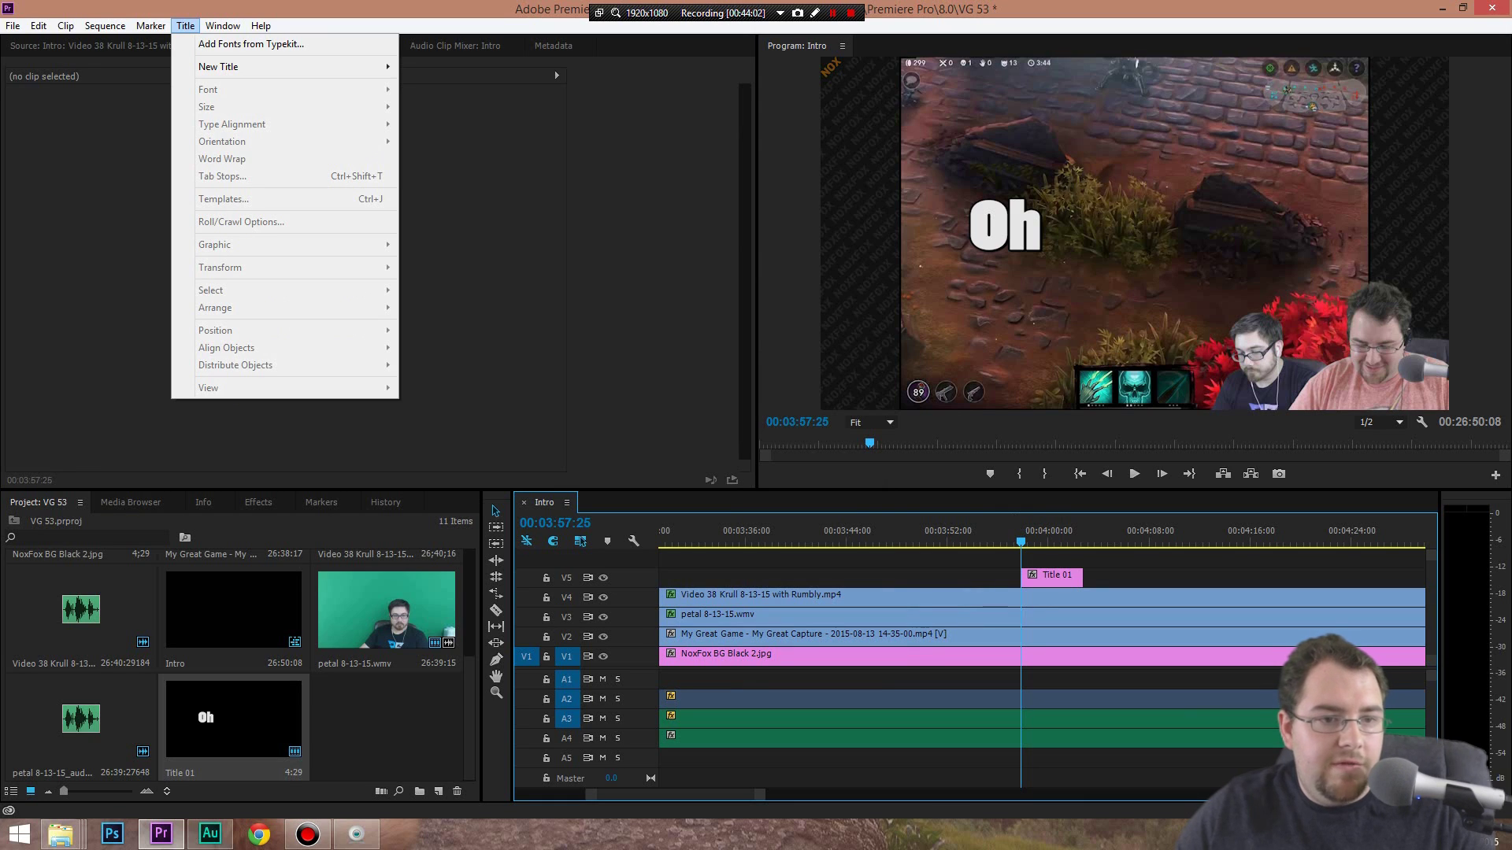
key(Escape)
click(185, 26)
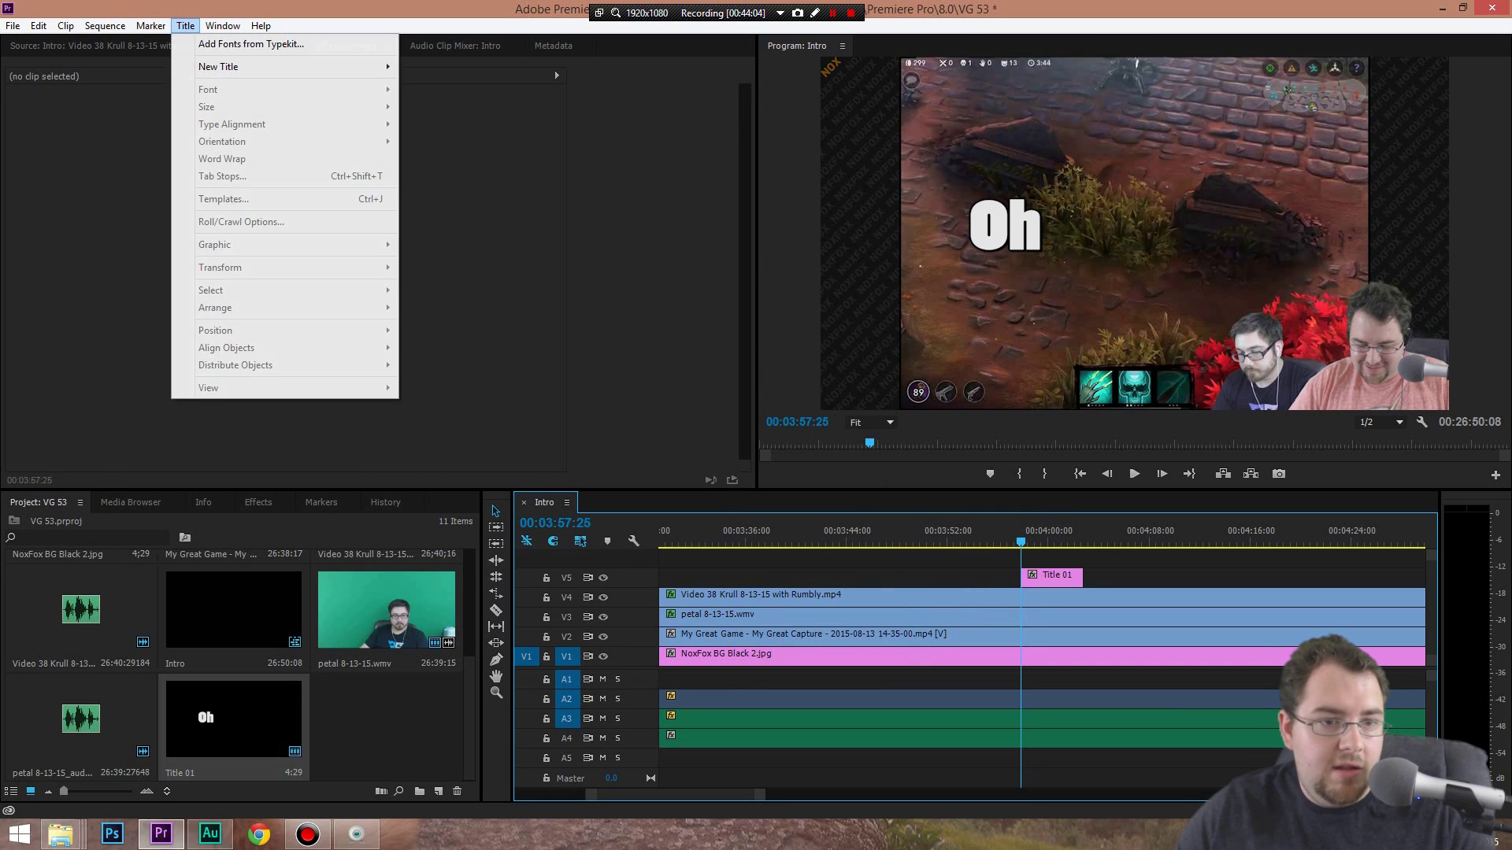
mouse_move(236, 66)
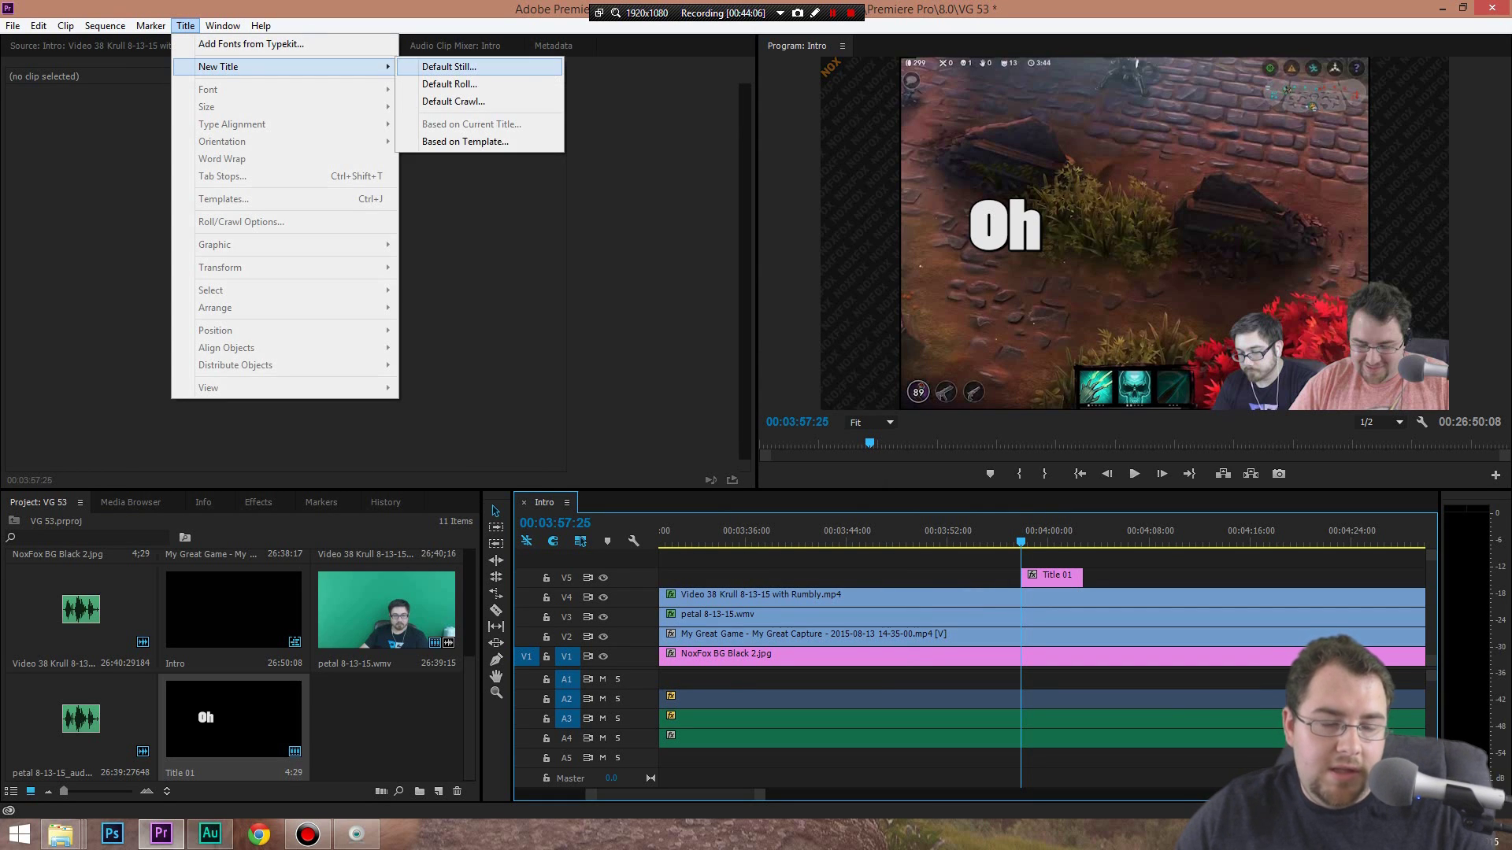
click(449, 66)
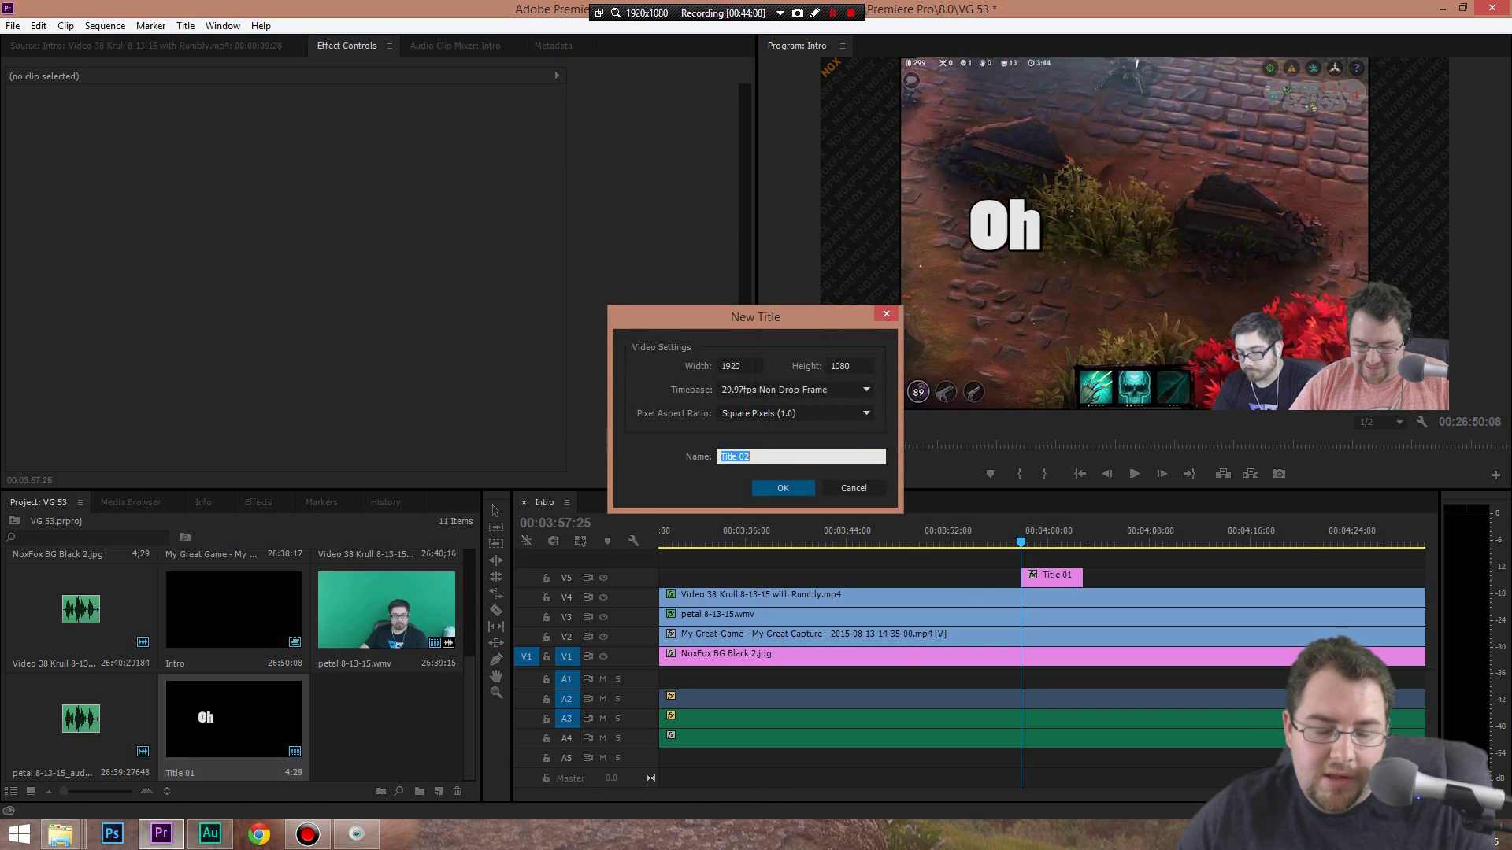
key(Return)
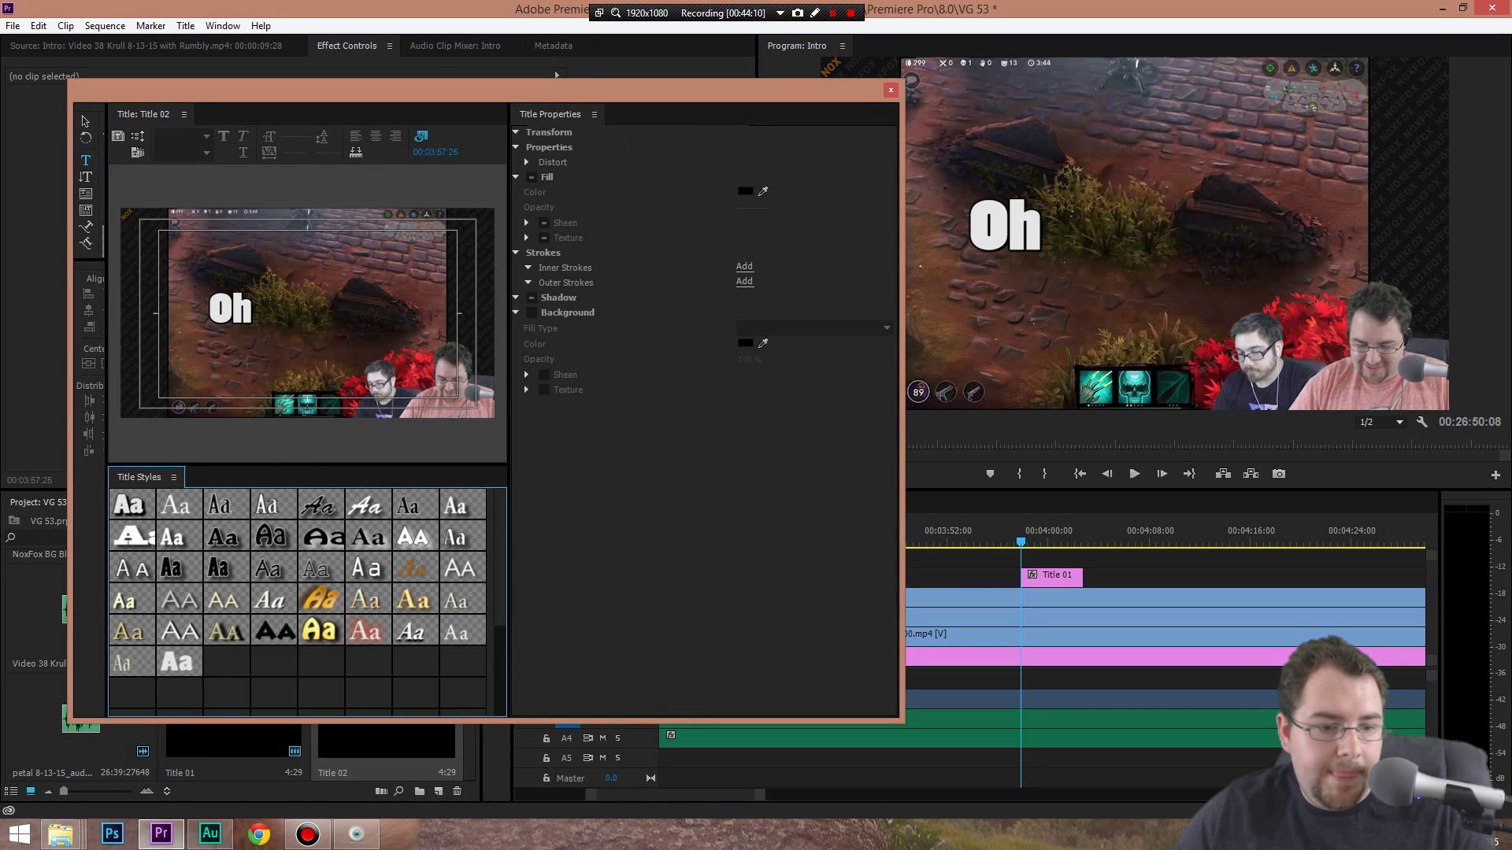
Add the text "well" just after "Oh" in Title 02, using the Poplar Std Black title style with the dark outer stroke
click(277, 307)
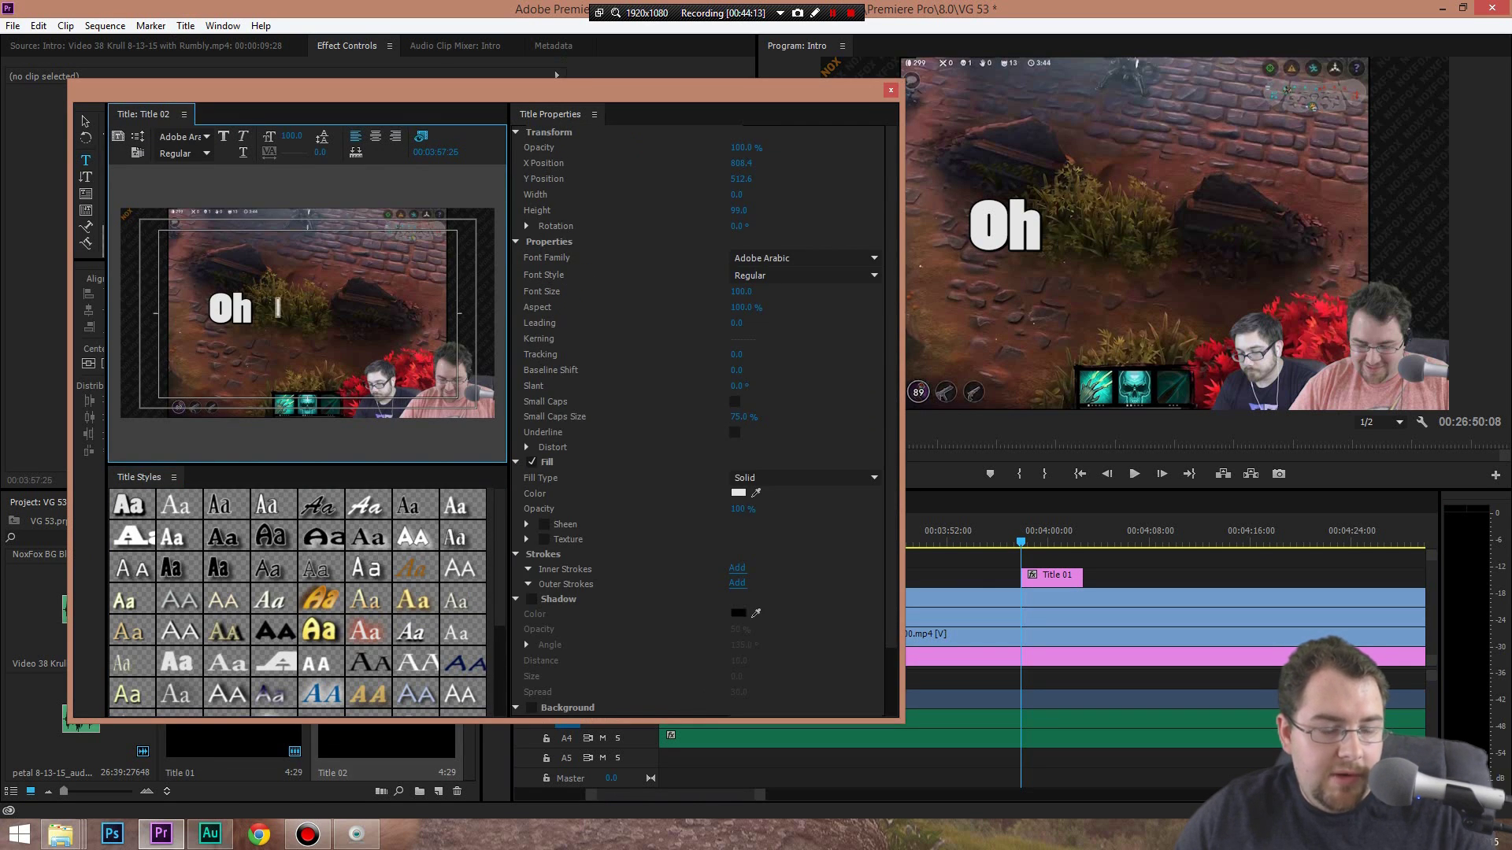
text(We)
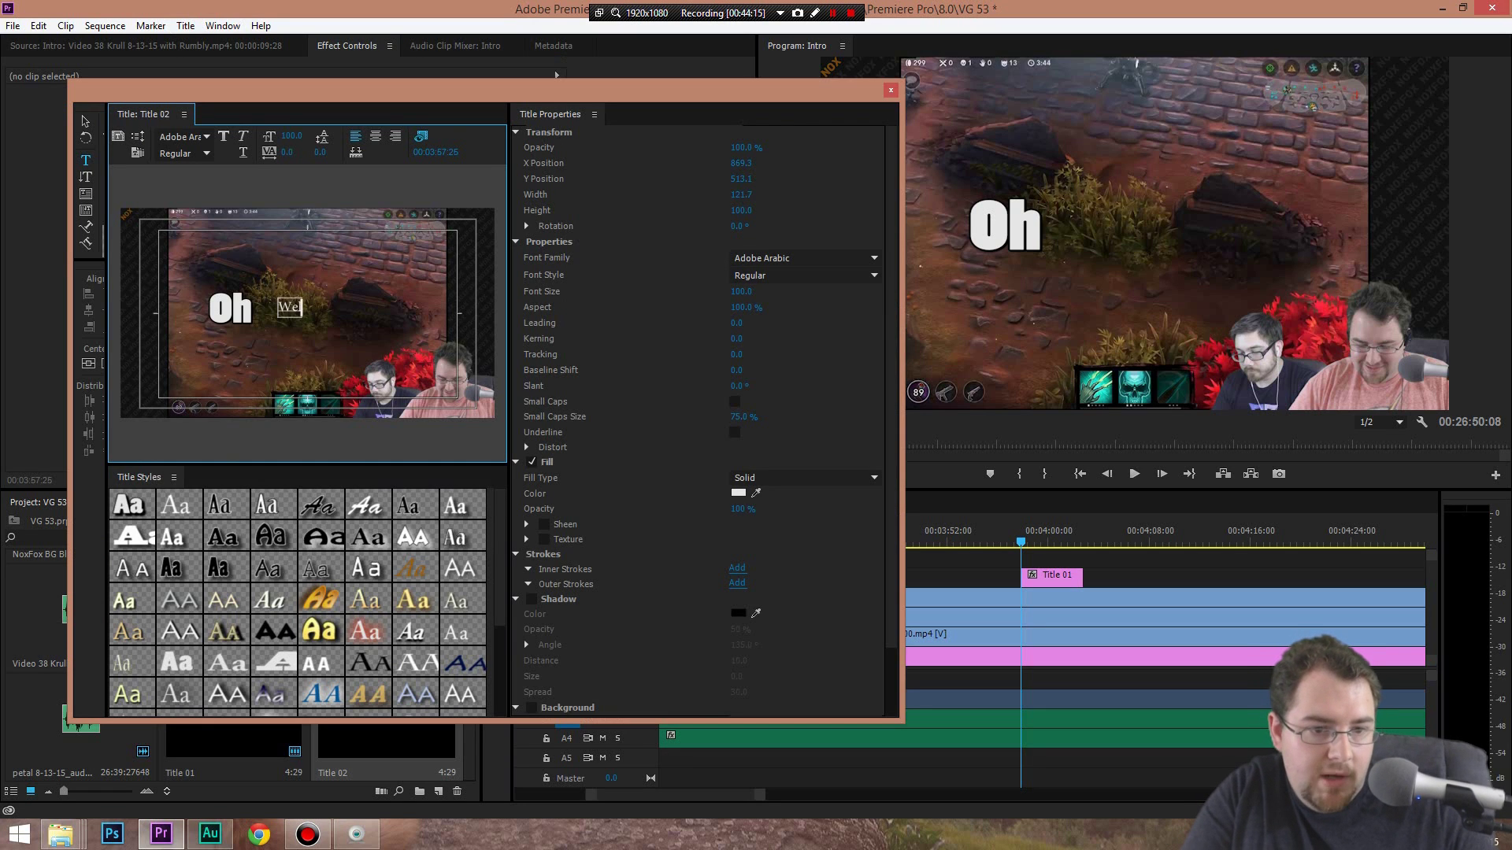
key(BackSpace)
key(BackSpace)
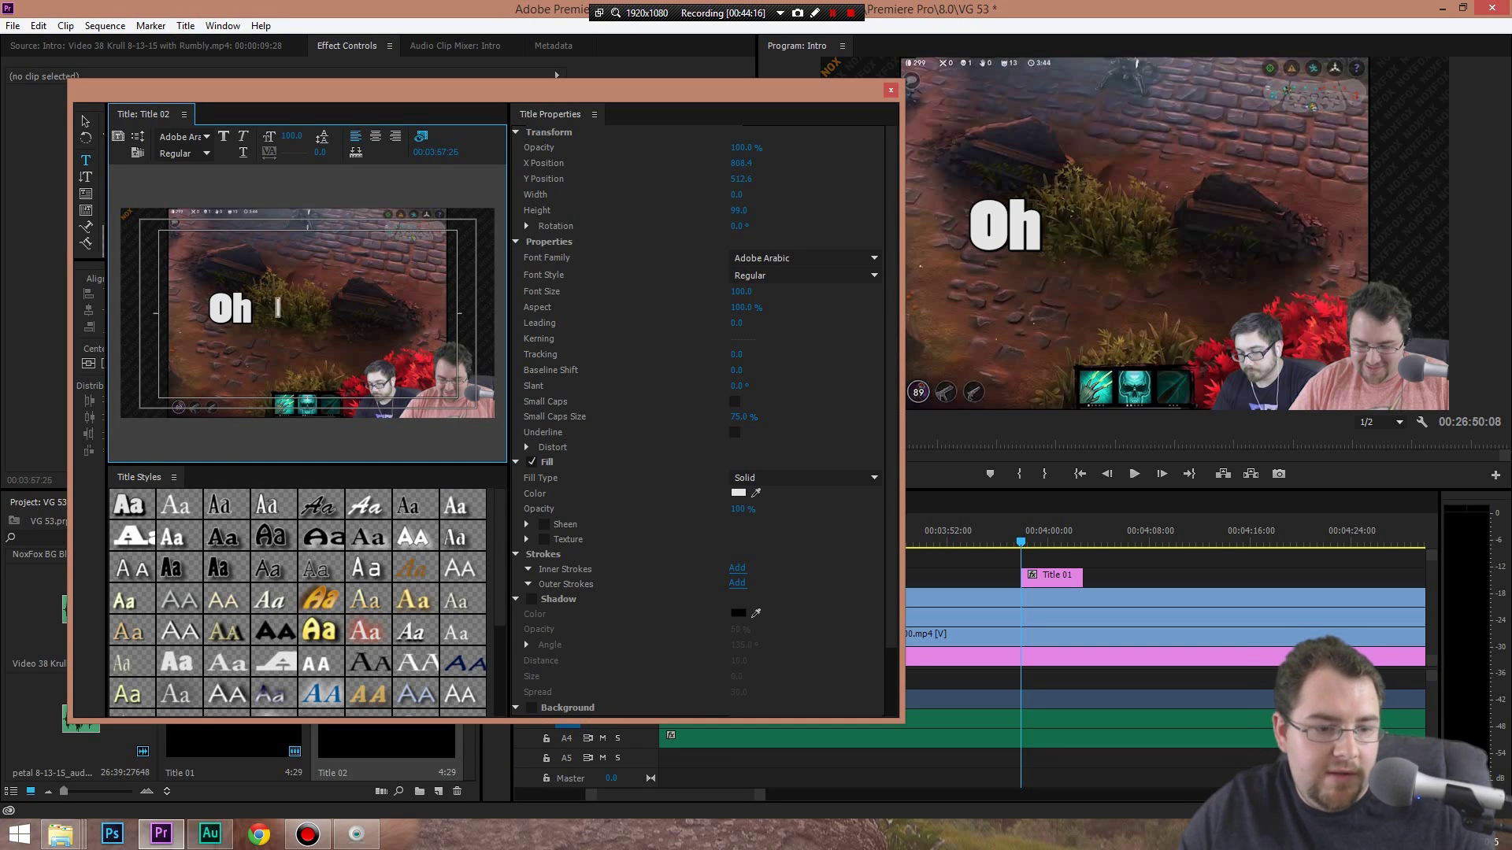
click(128, 505)
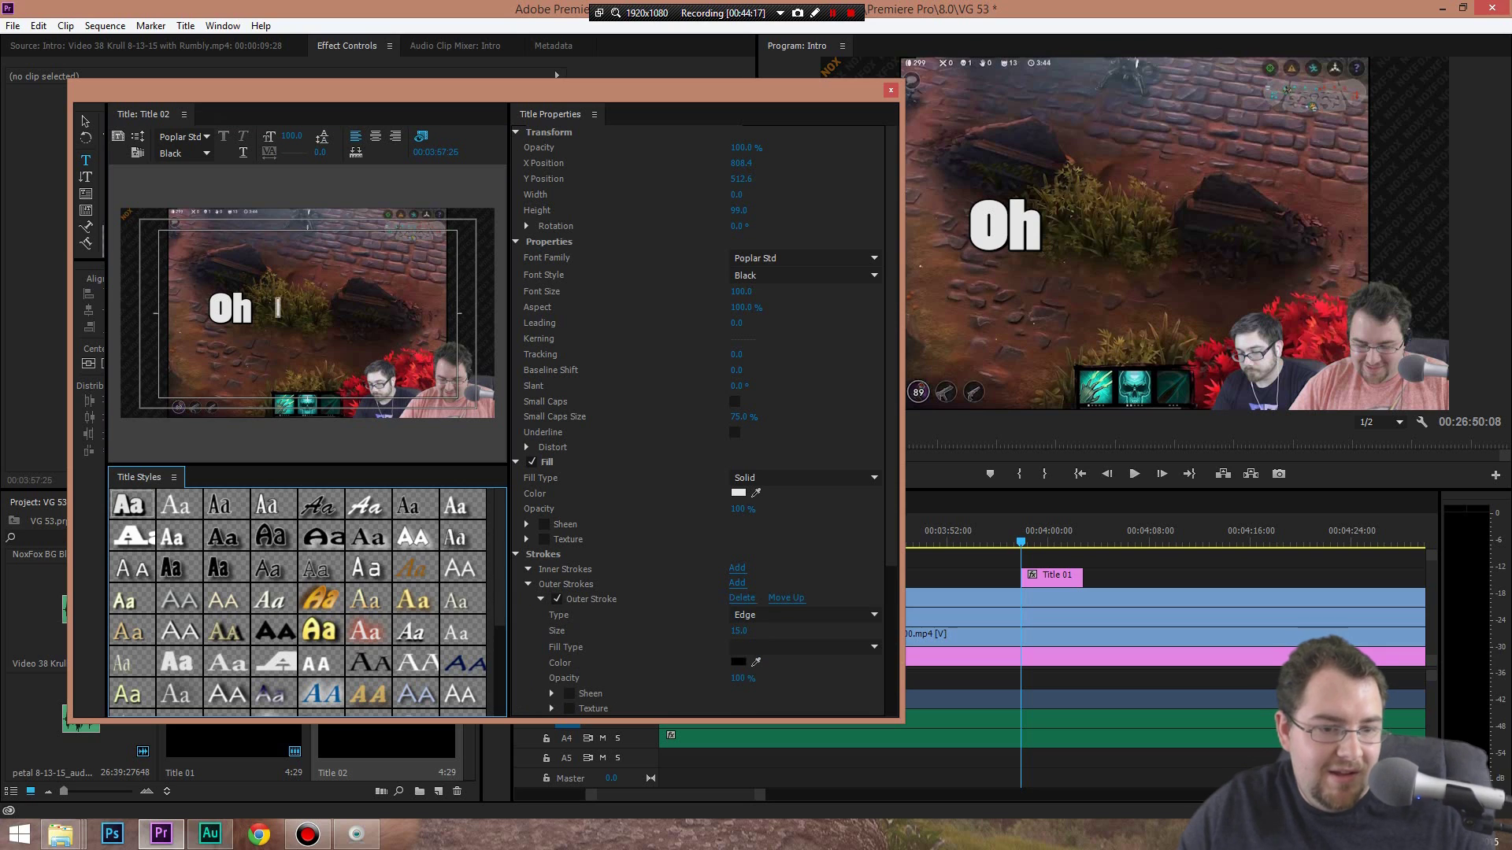
click(277, 308)
text(w)
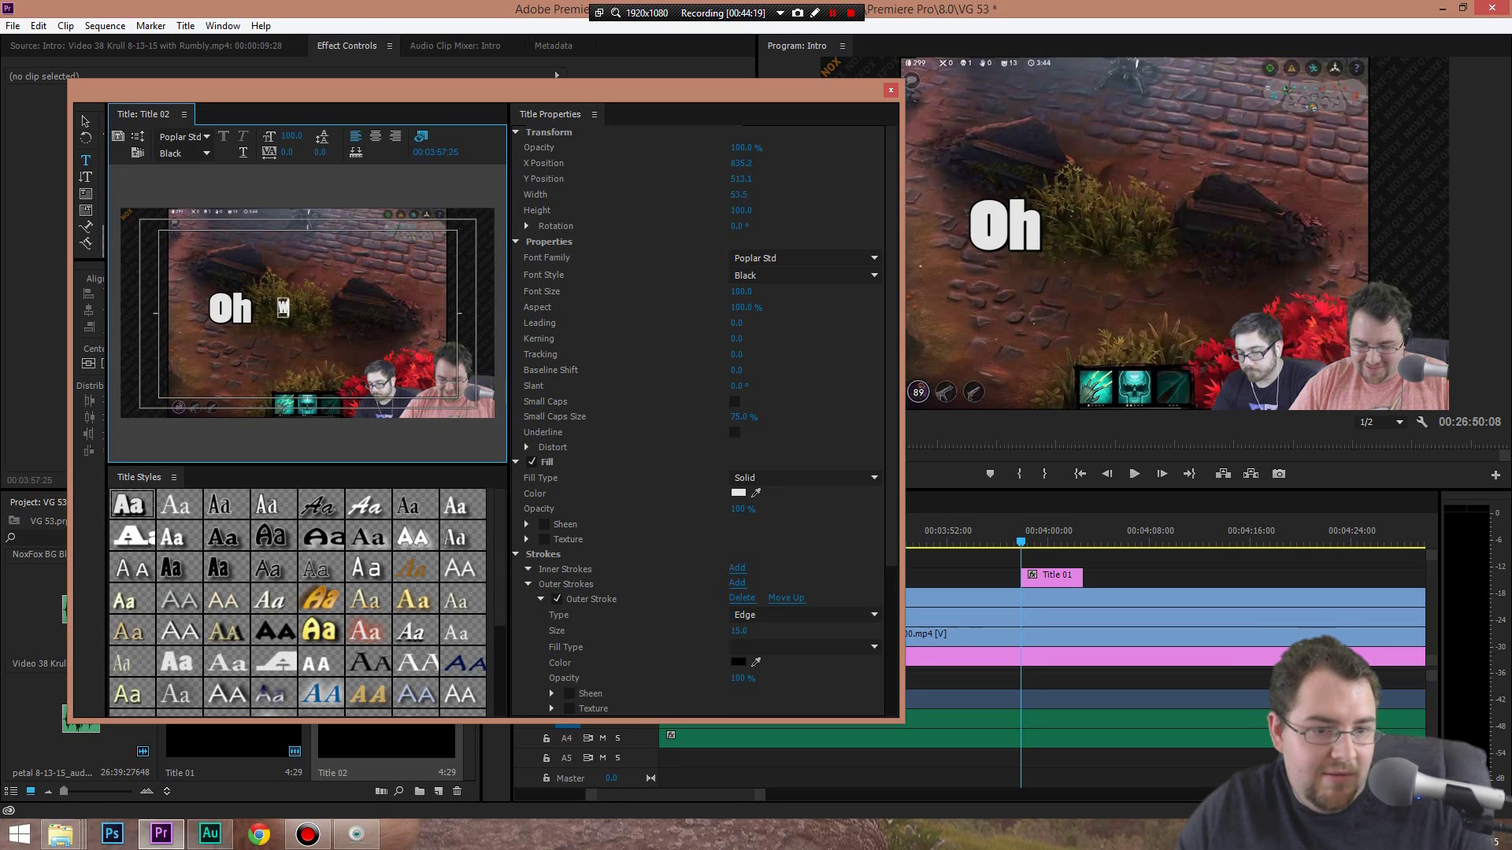
text(ell)
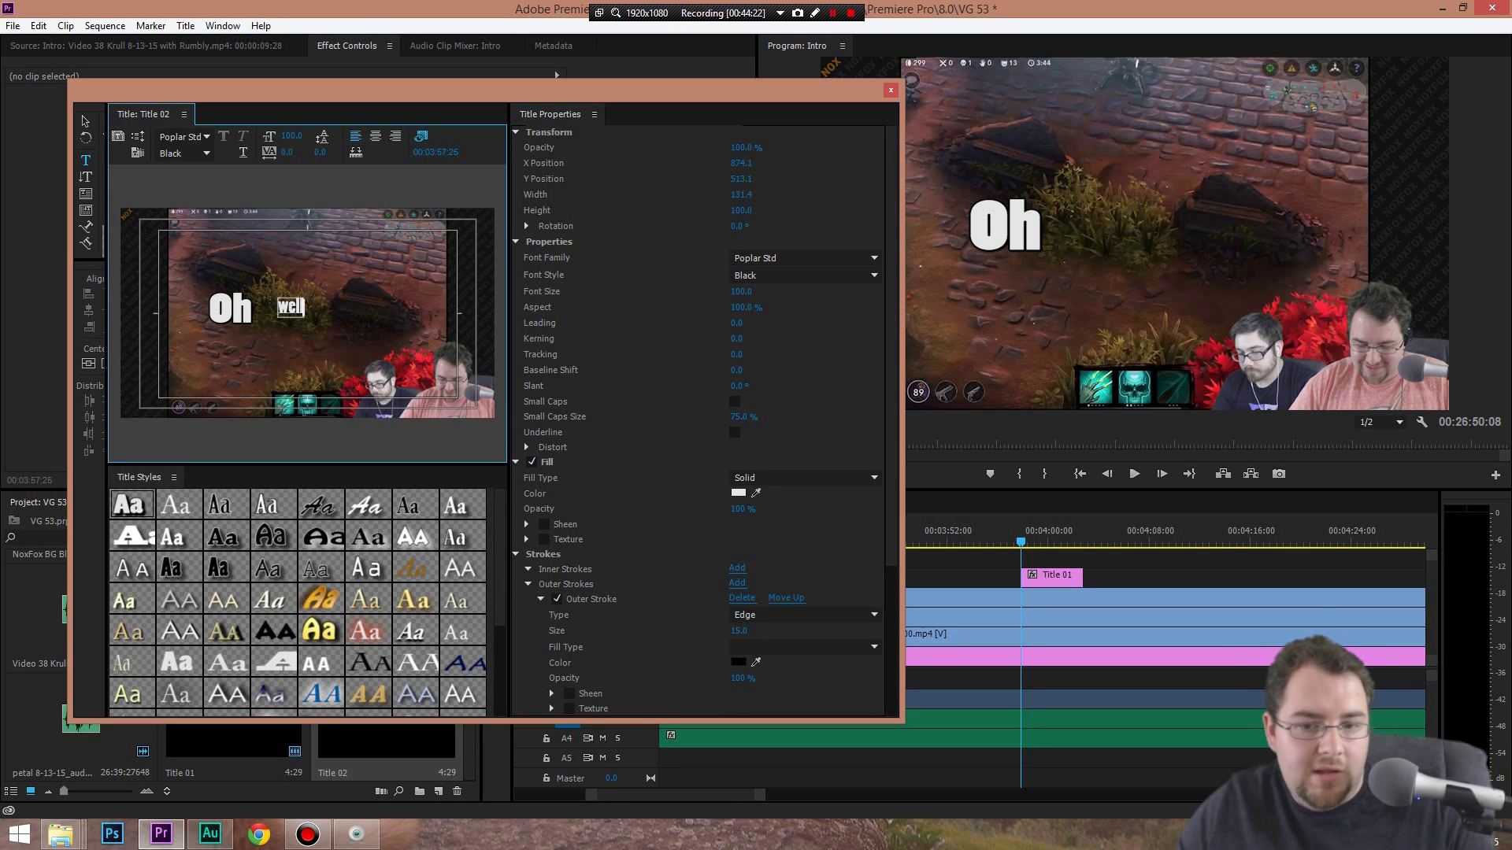
Set the "well" text to font size 200 and move it to X Position about 860 and Y Position about 539
click(523, 533)
text(200)
key(Return)
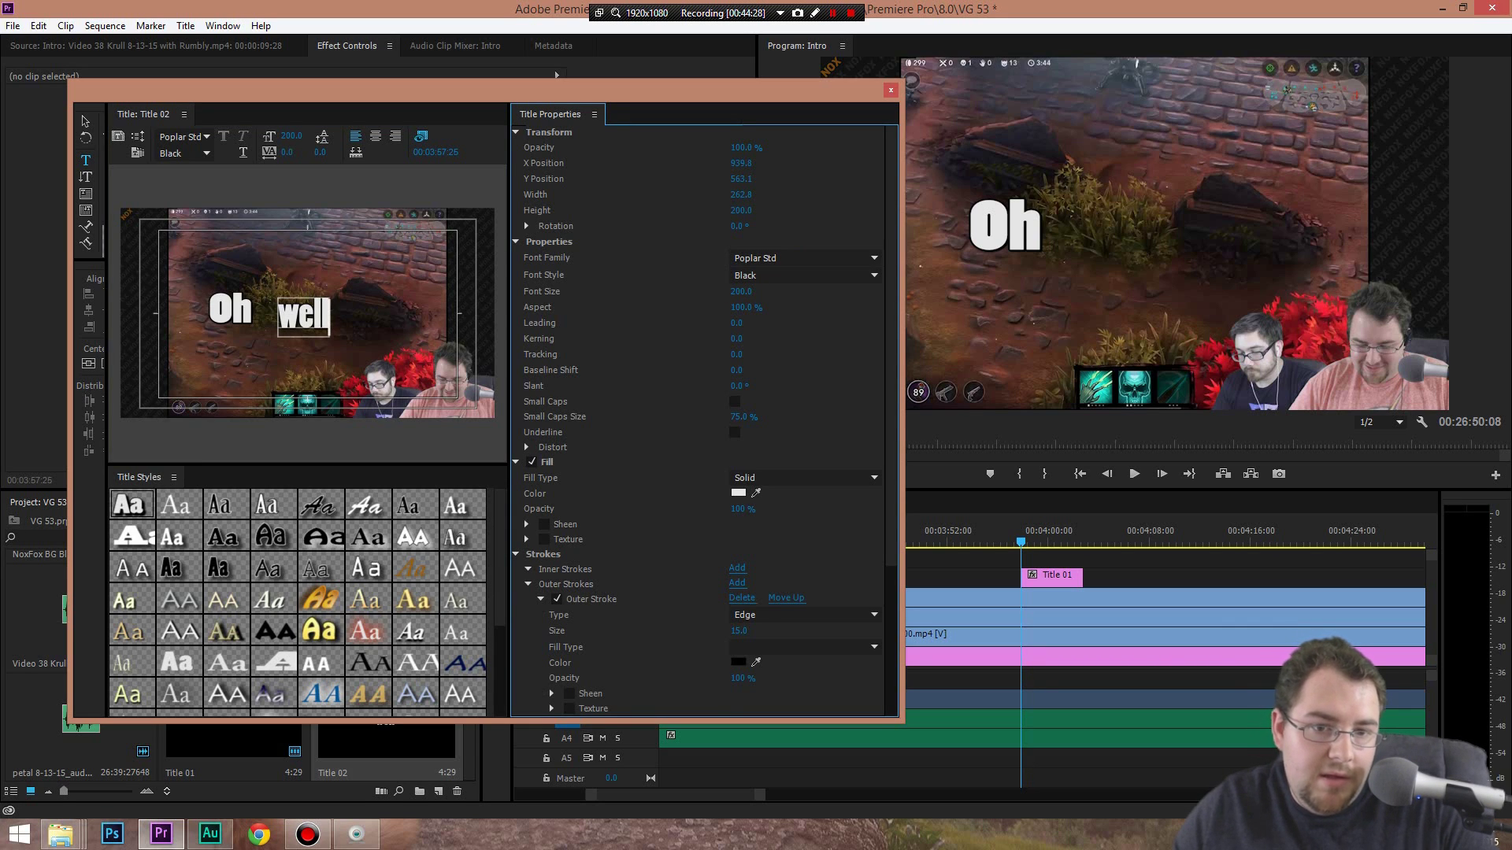
drag(741, 163, 692, 163)
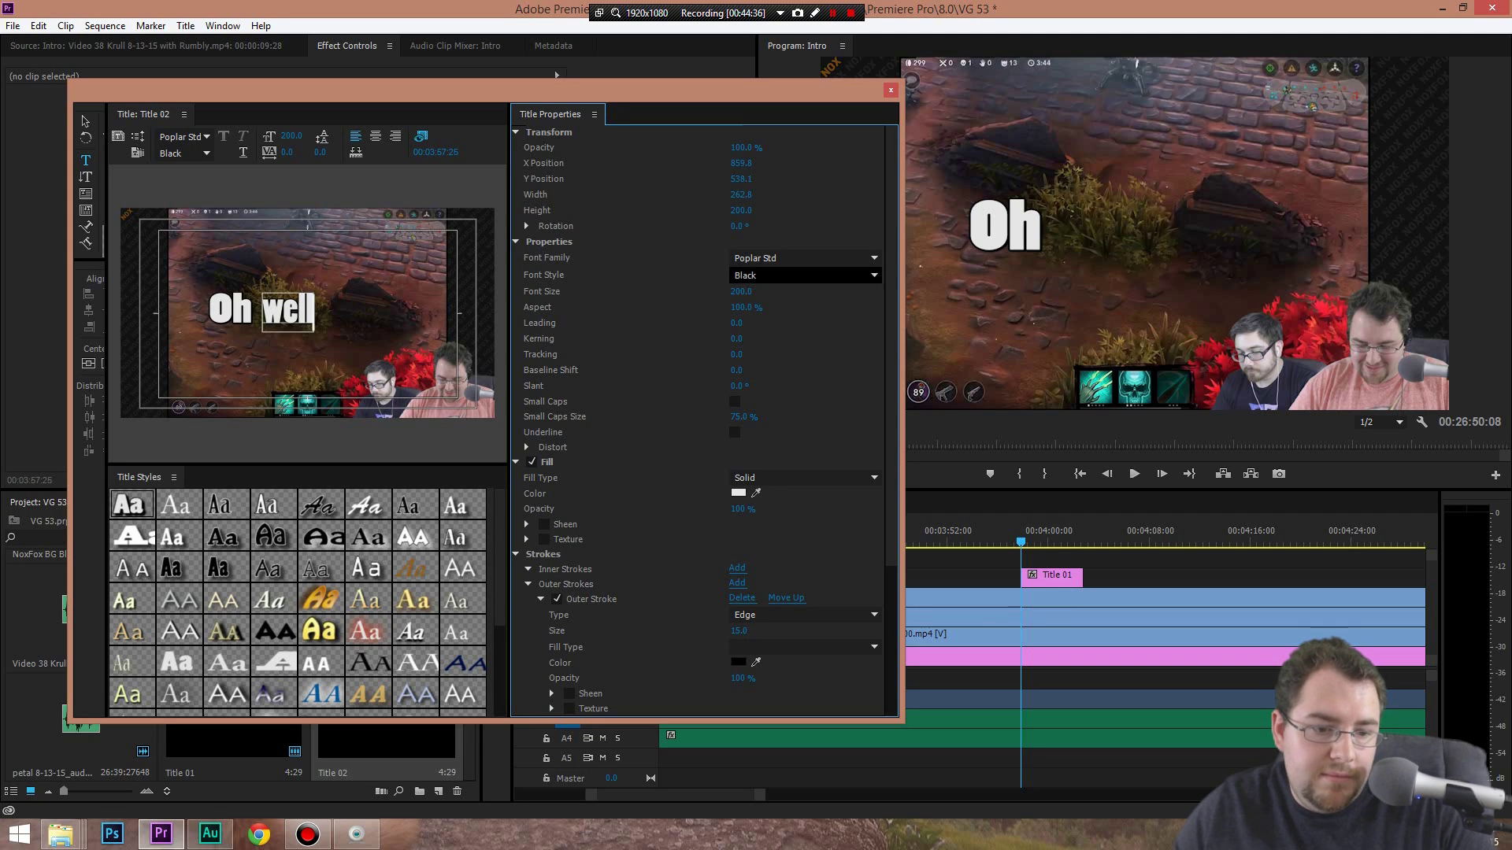
Close the title editor, place Title 02 on V6 directly above Title 01, and preview both from 00:03:56:10
click(890, 90)
drag(386, 718, 1047, 558)
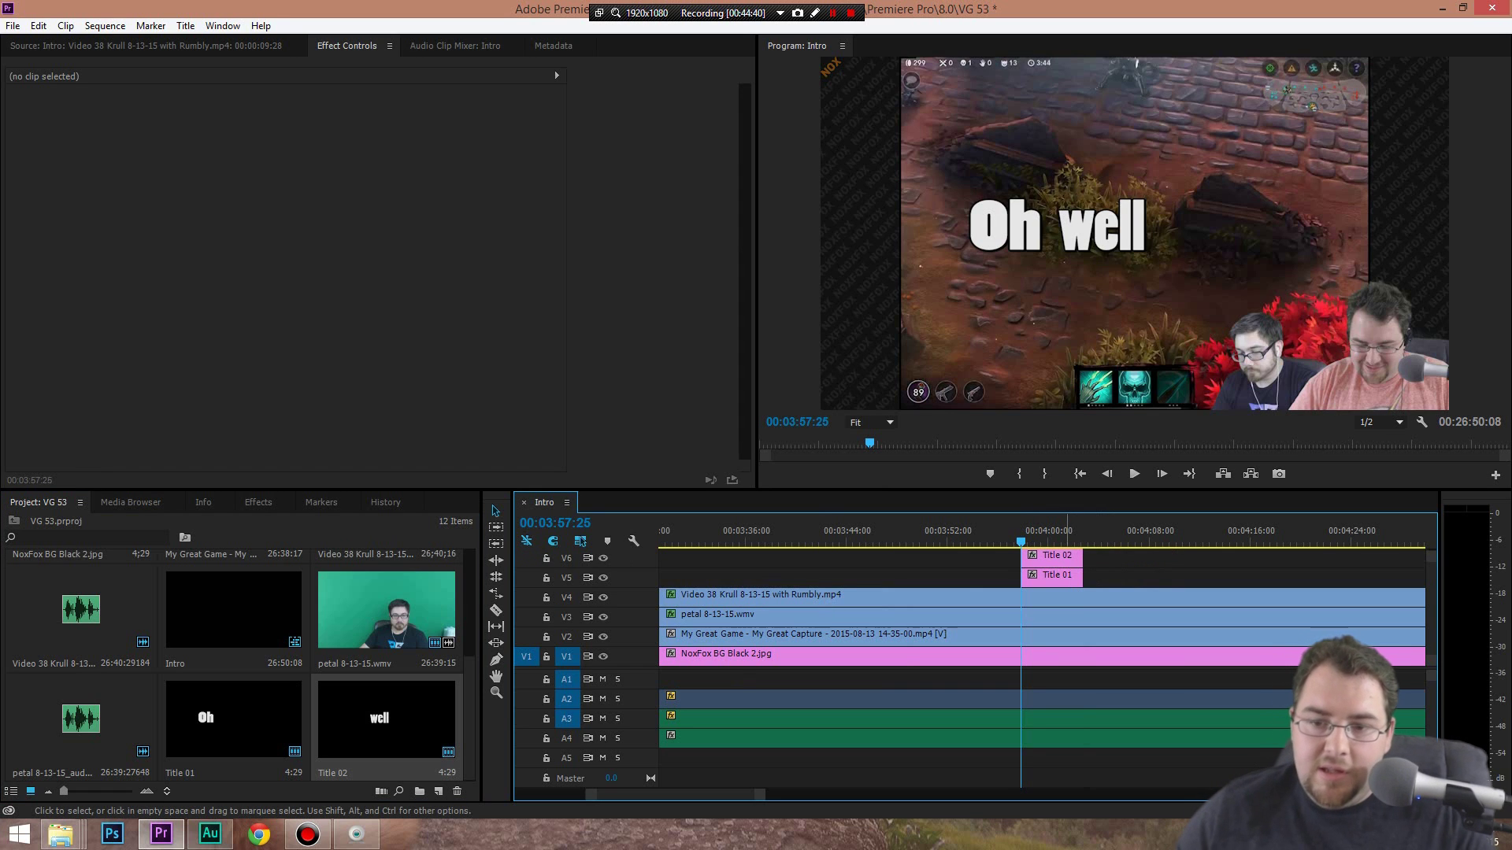
click(1001, 536)
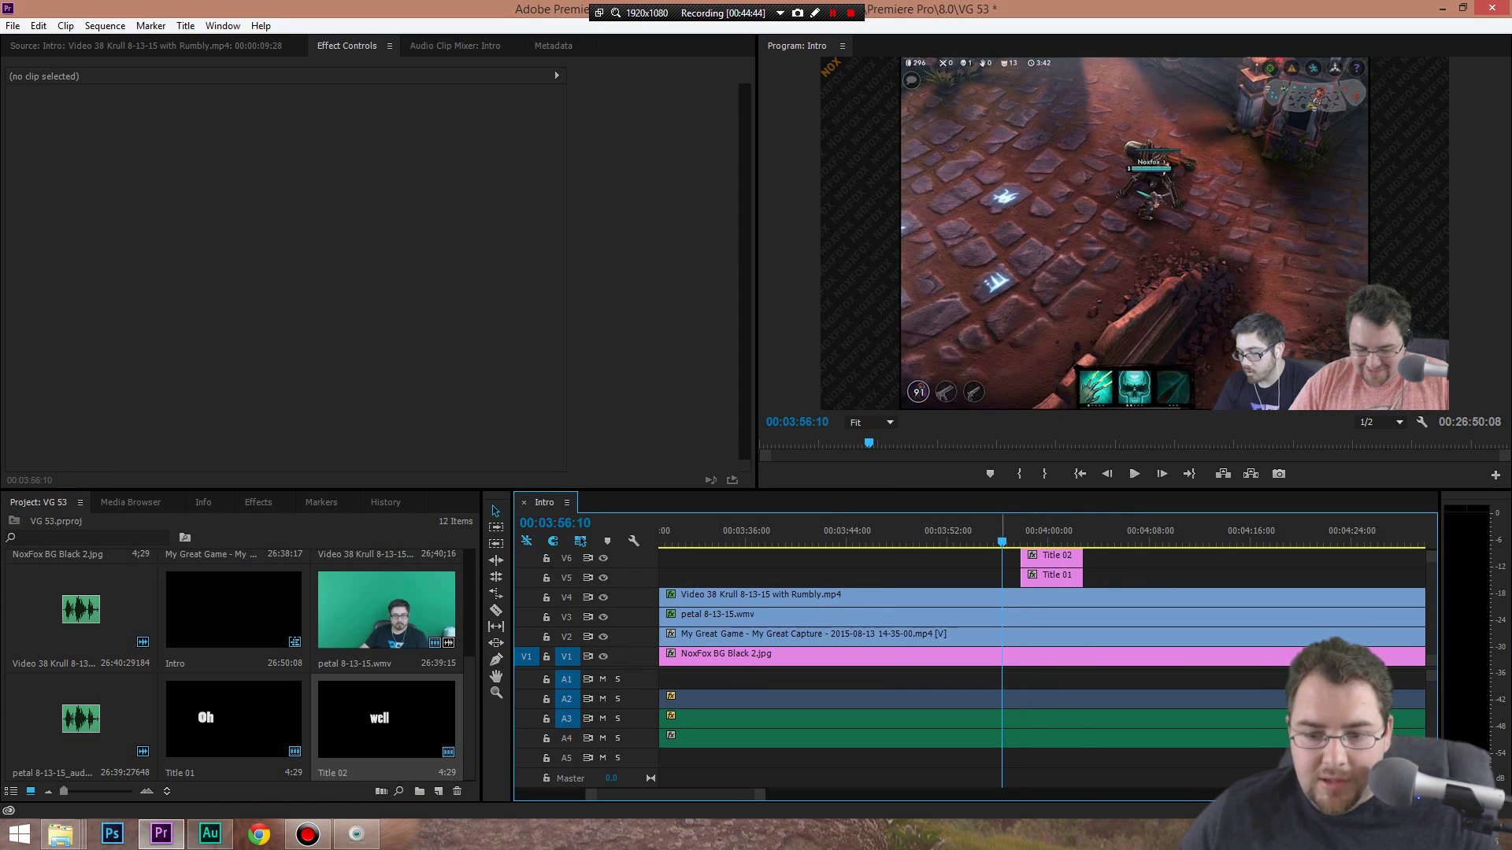
key(space)
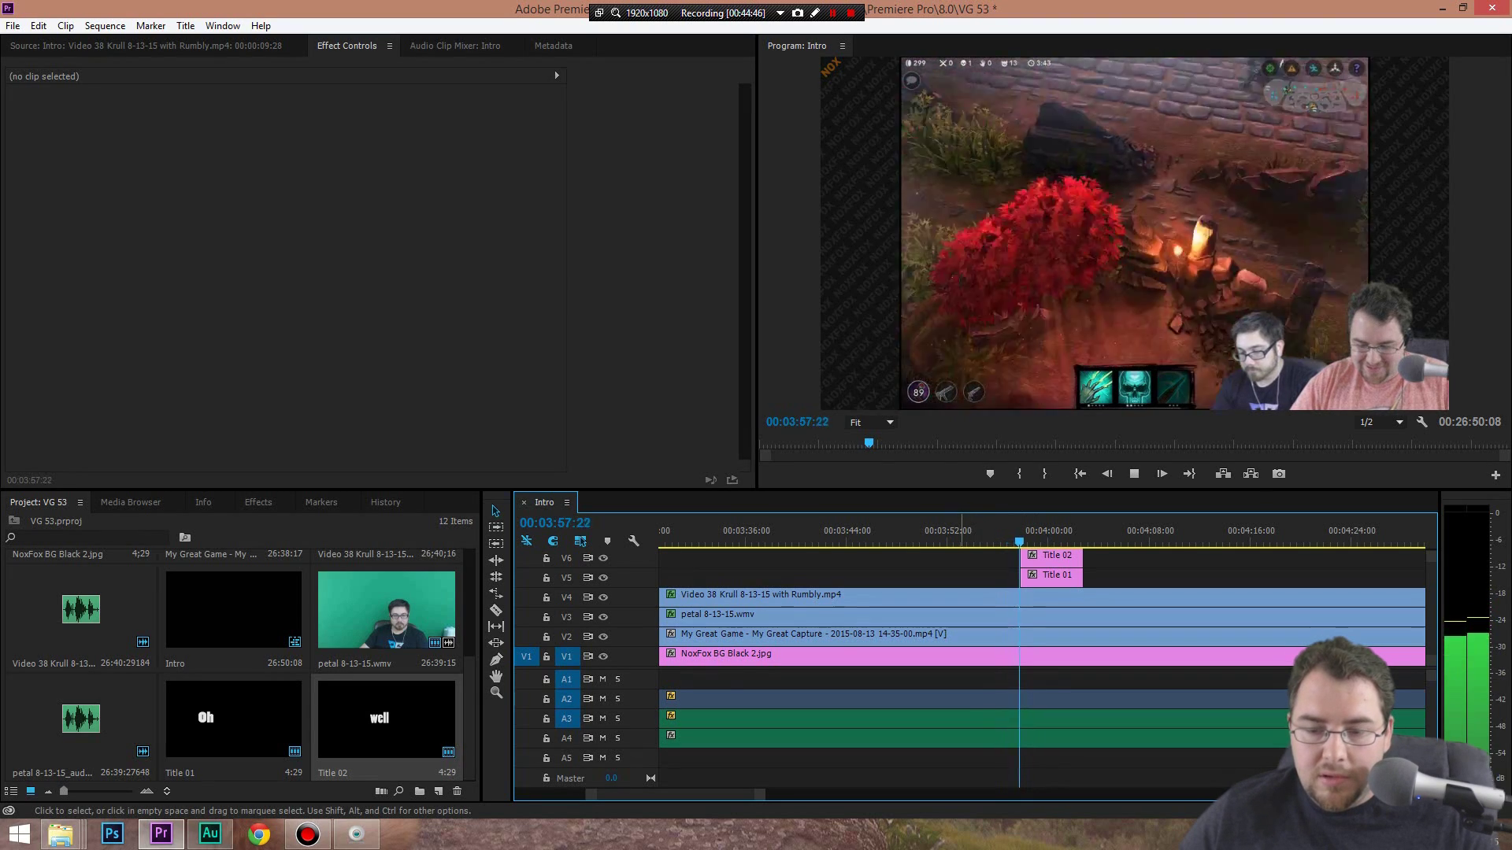
key(space)
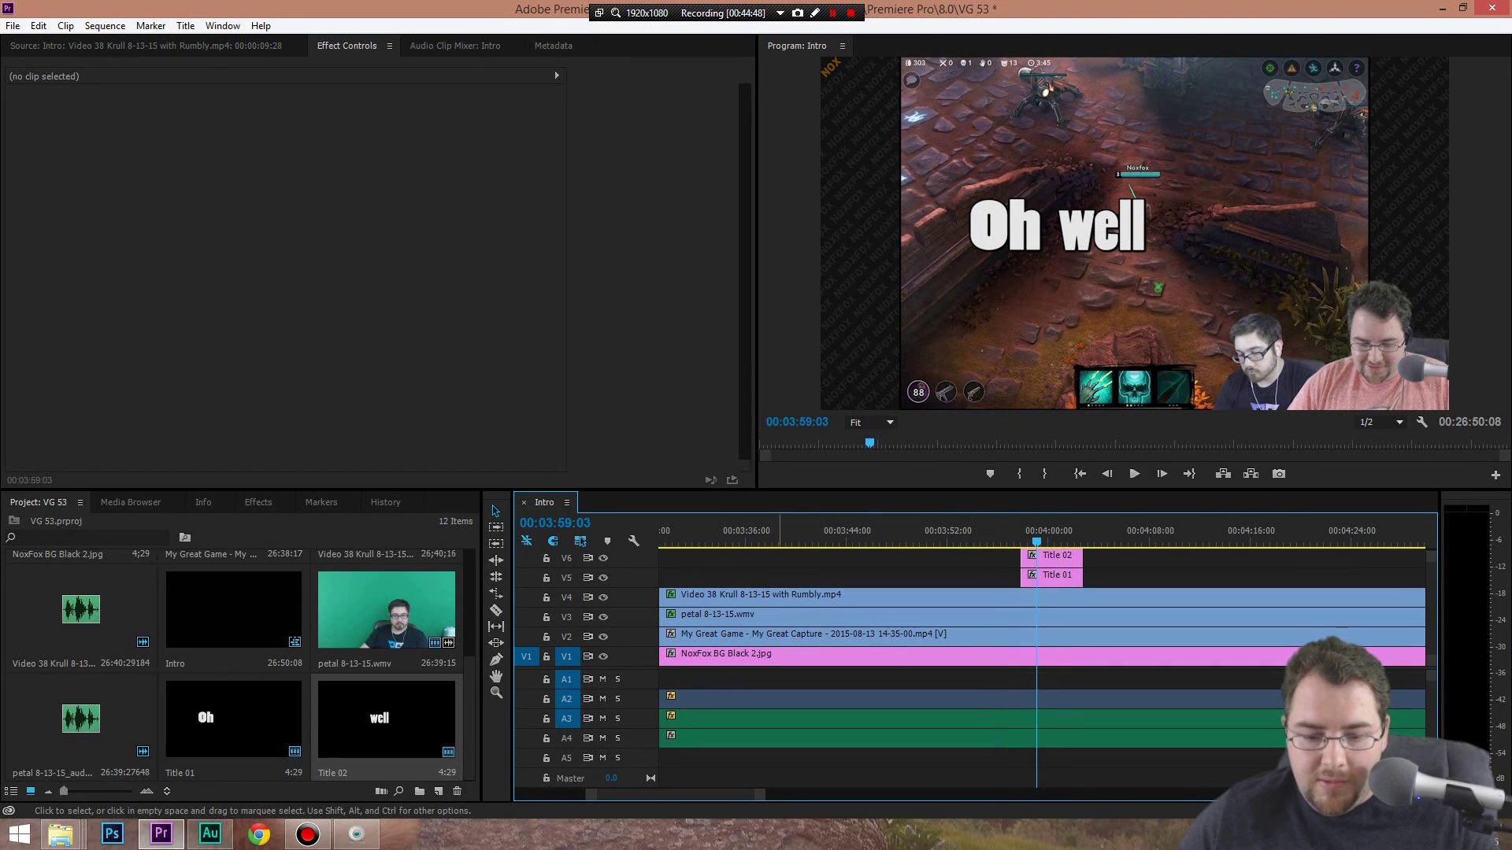
Move Title 02 and Title 01 later on the timeline so both start at 00:03:58:15
key(=)
key(=)
key(=)
key(=)
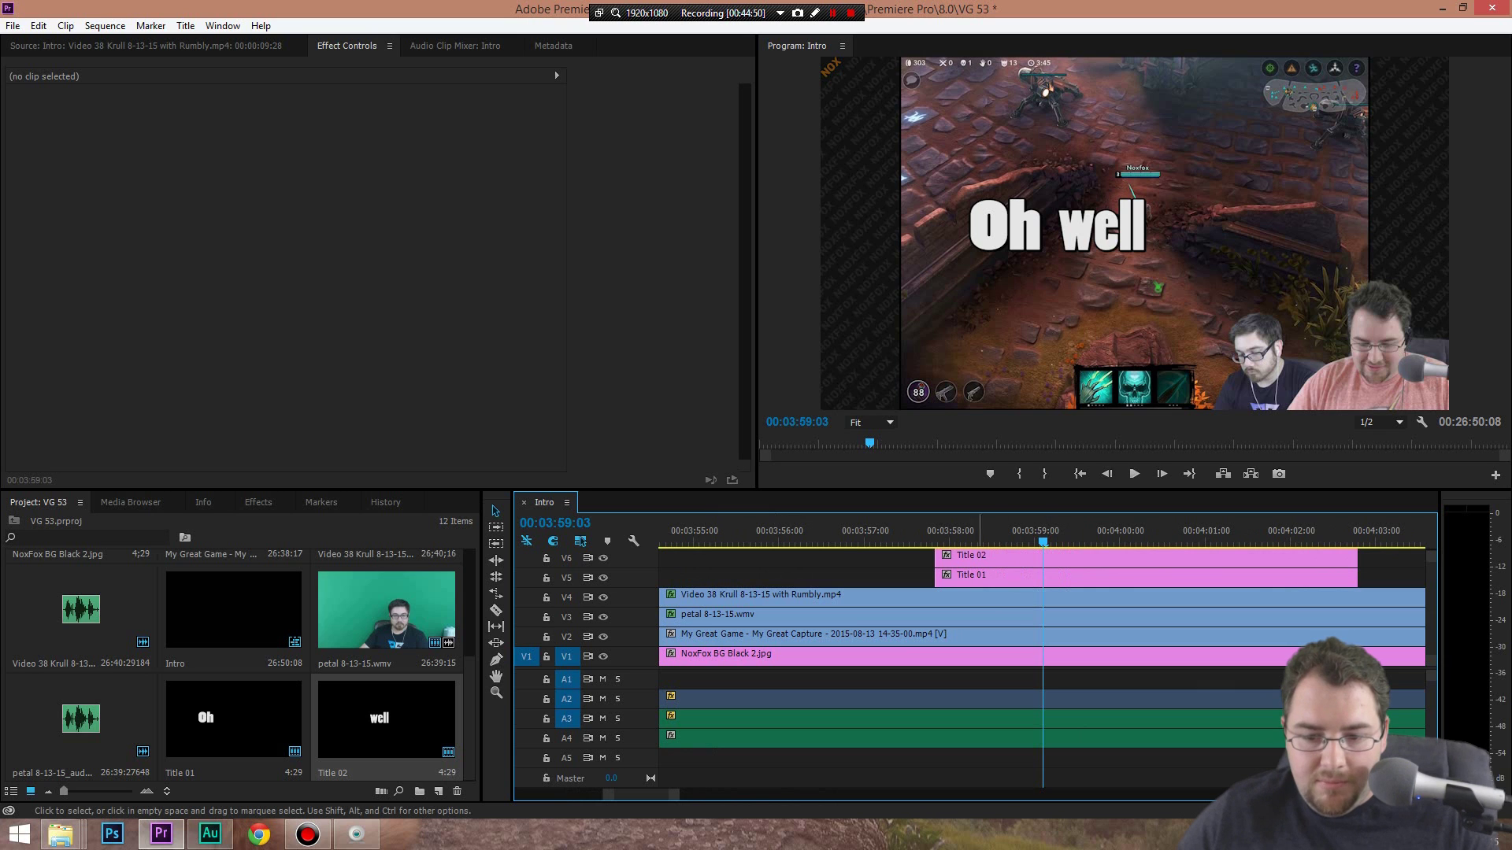
key(space)
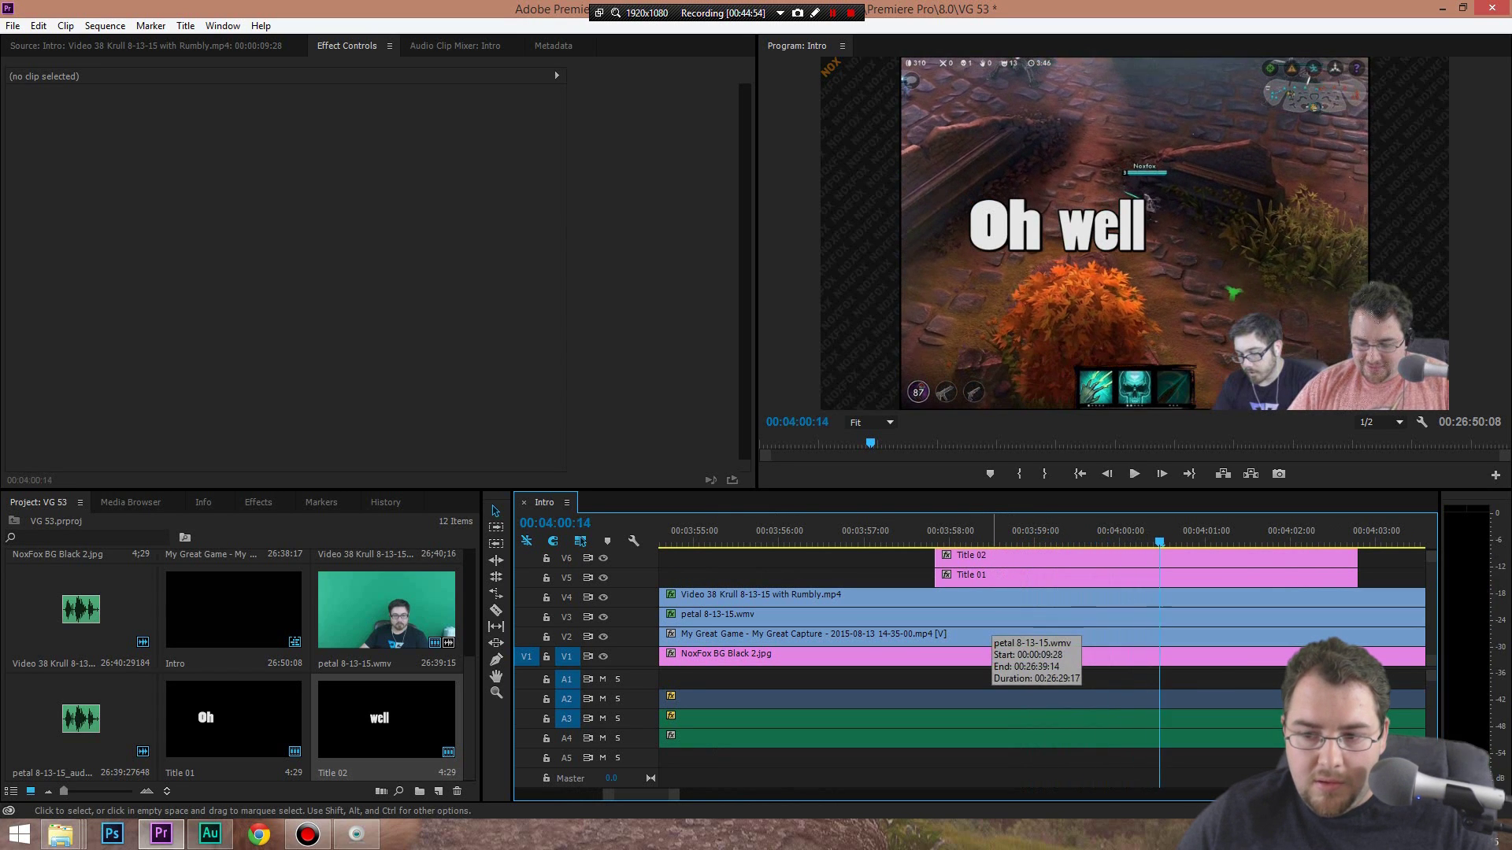
key(Up)
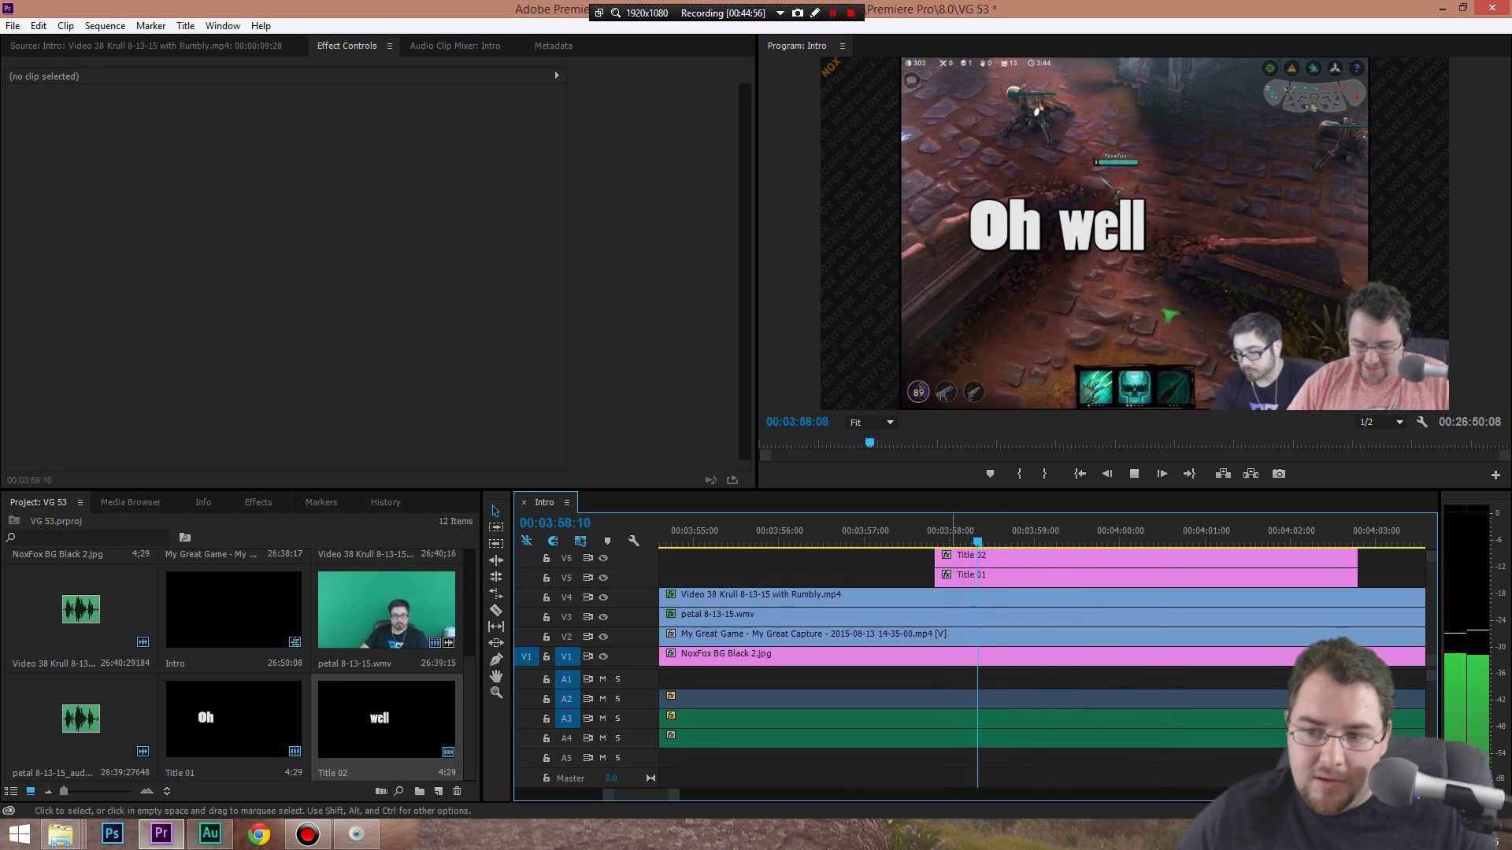
drag(945, 556, 1022, 557)
drag(1005, 577, 1062, 577)
Play the moved titles to find where "well" is spoken and trim the start of Title 02 to 00:03:58:21
click(967, 533)
key(space)
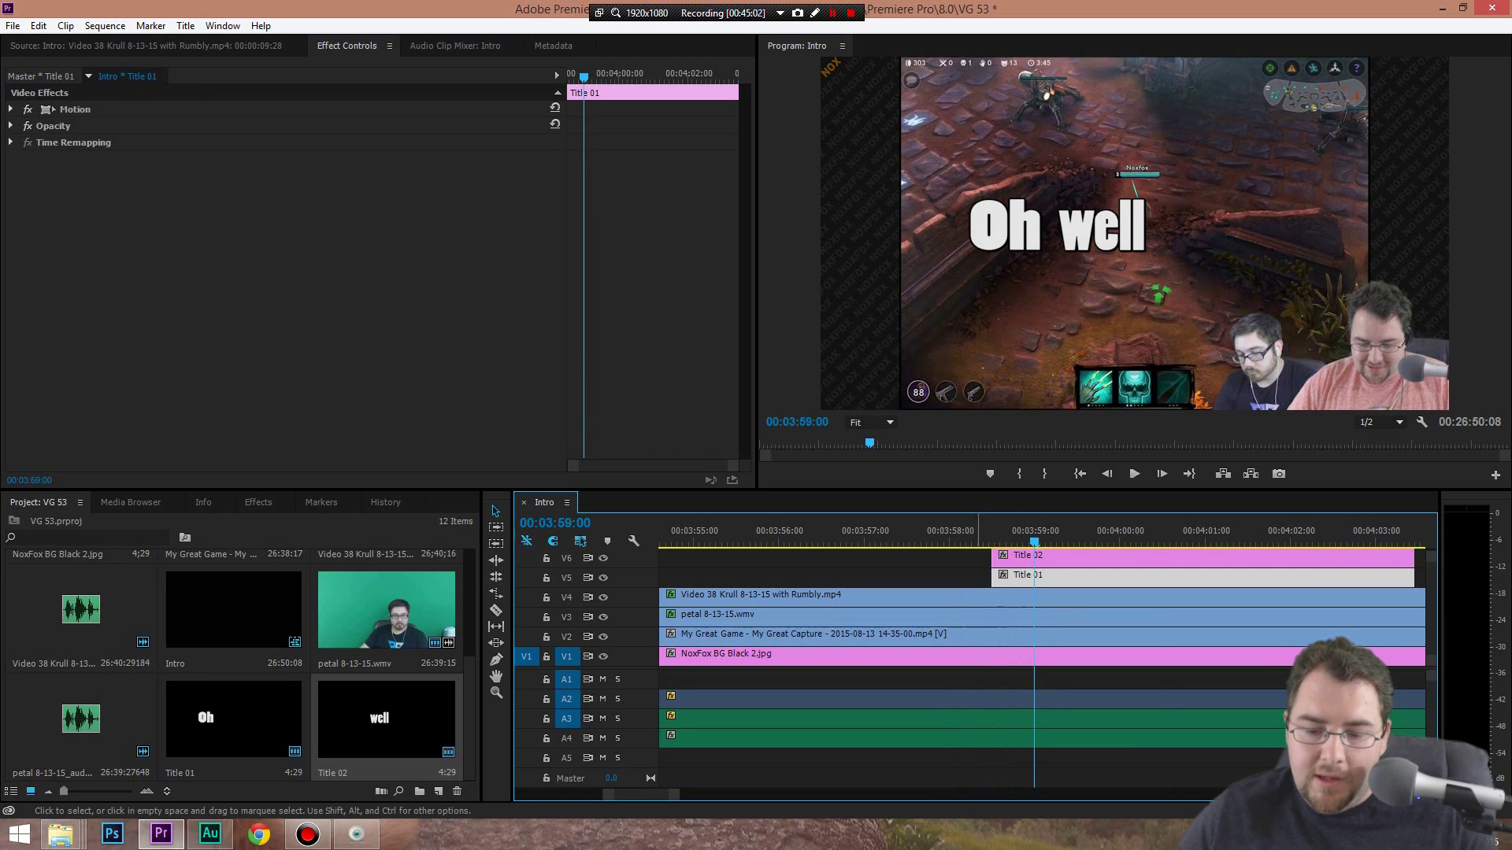
click(979, 533)
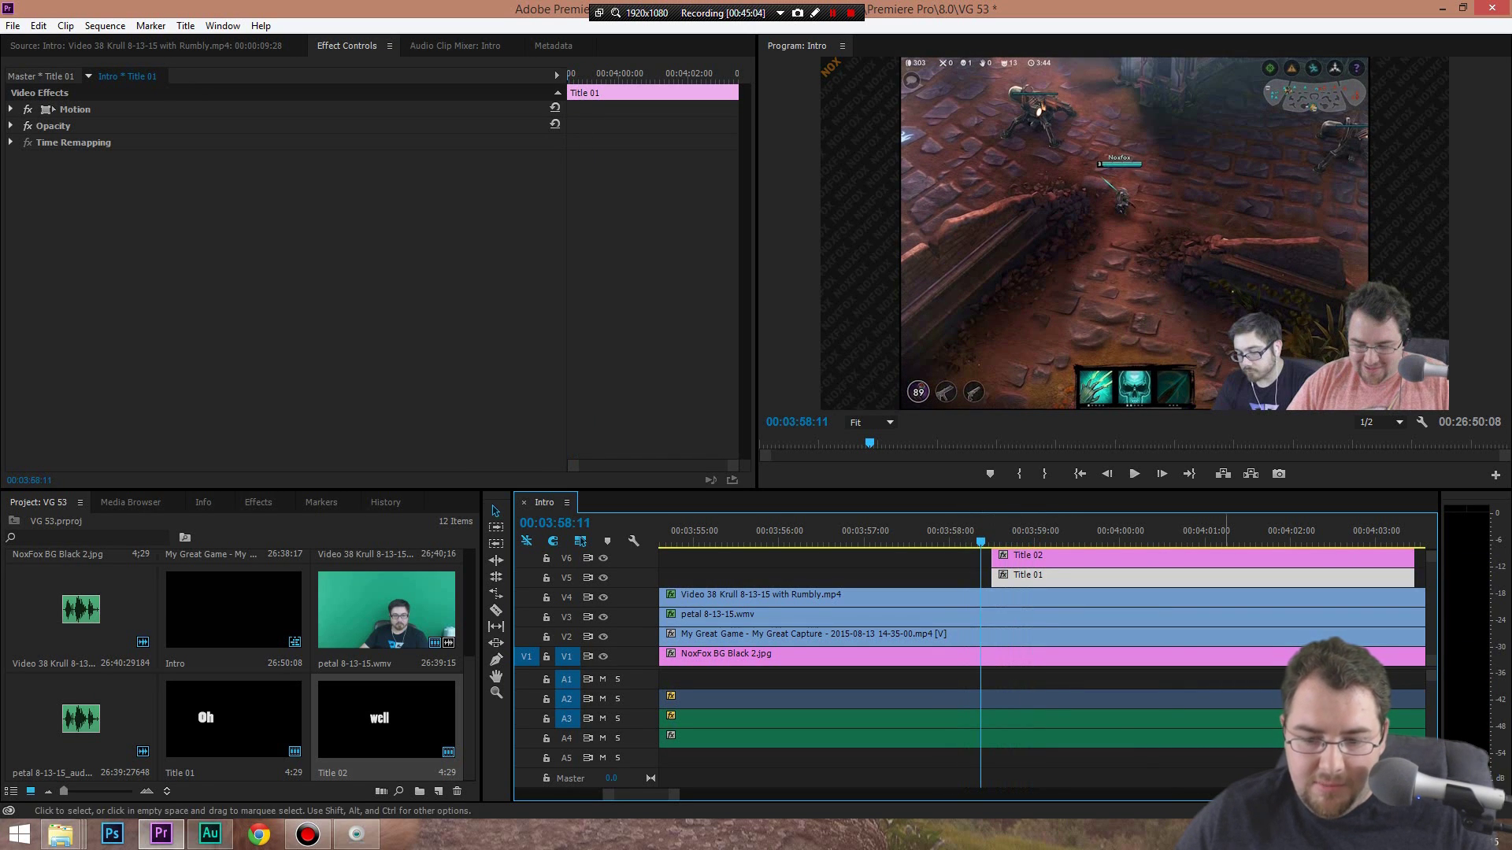
drag(674, 795, 670, 796)
scroll(1042, 668, down, 2)
scroll(1042, 668, up, 1)
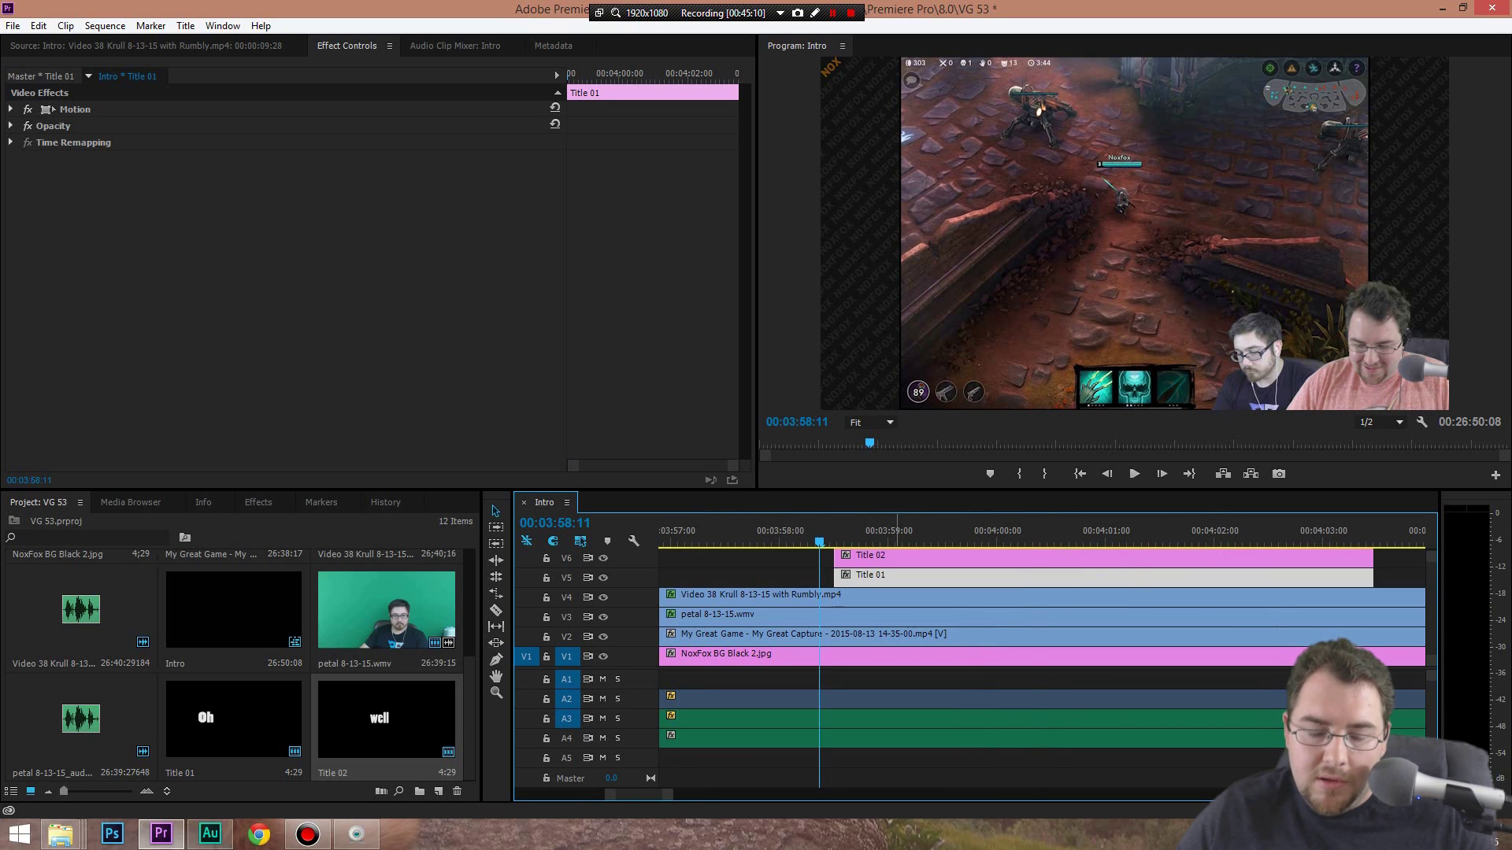
key(space)
key(space)
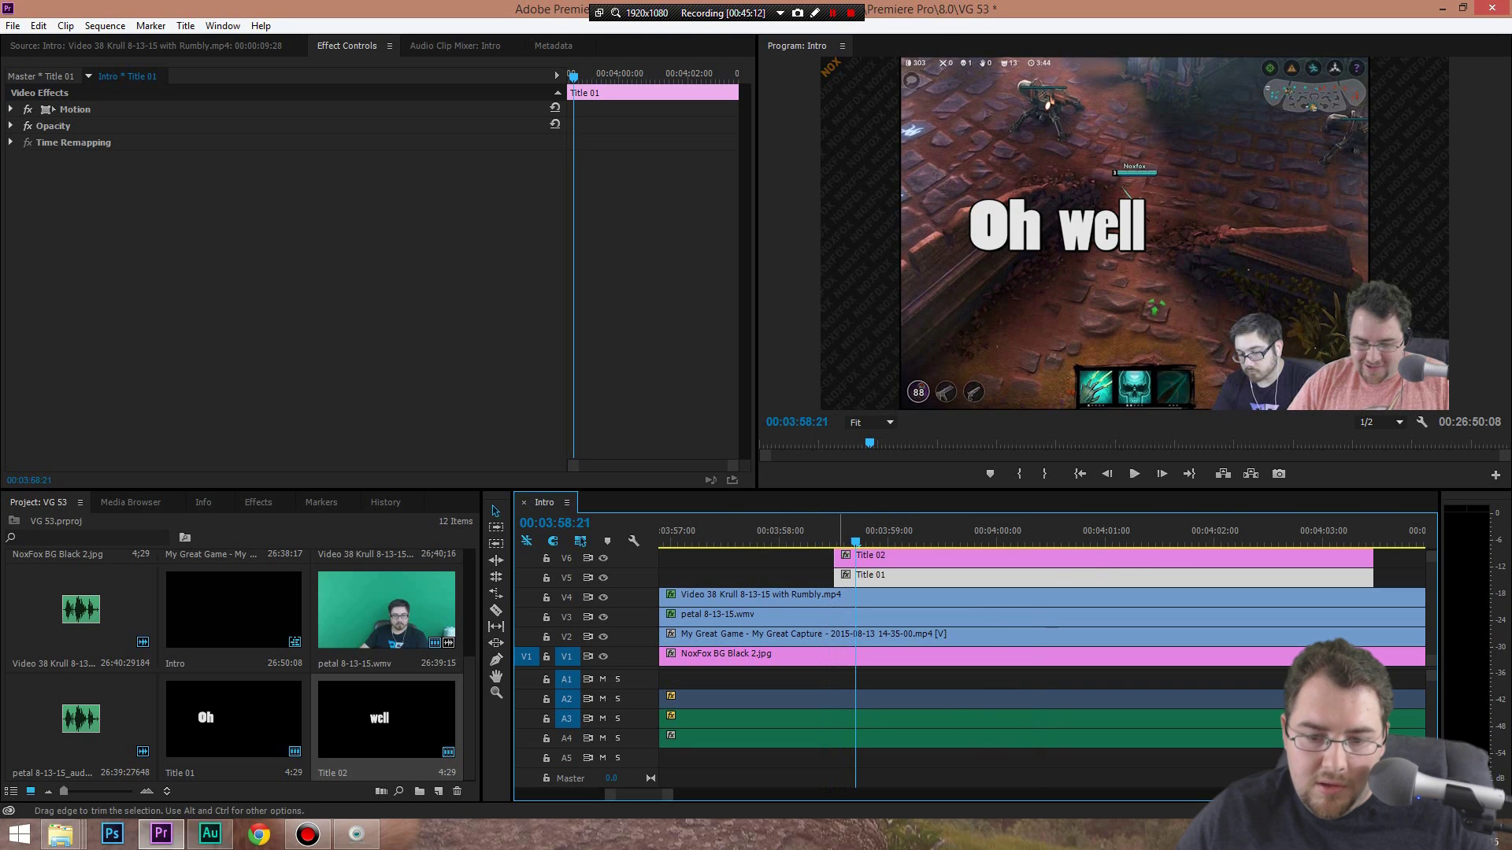
drag(833, 557, 860, 556)
Play the staggered titles from the start of Title 01 at 00:03:58:15 and return the playhead there
key(Left)
key(Left)
key(Left)
key(Left)
key(Left)
key(Left)
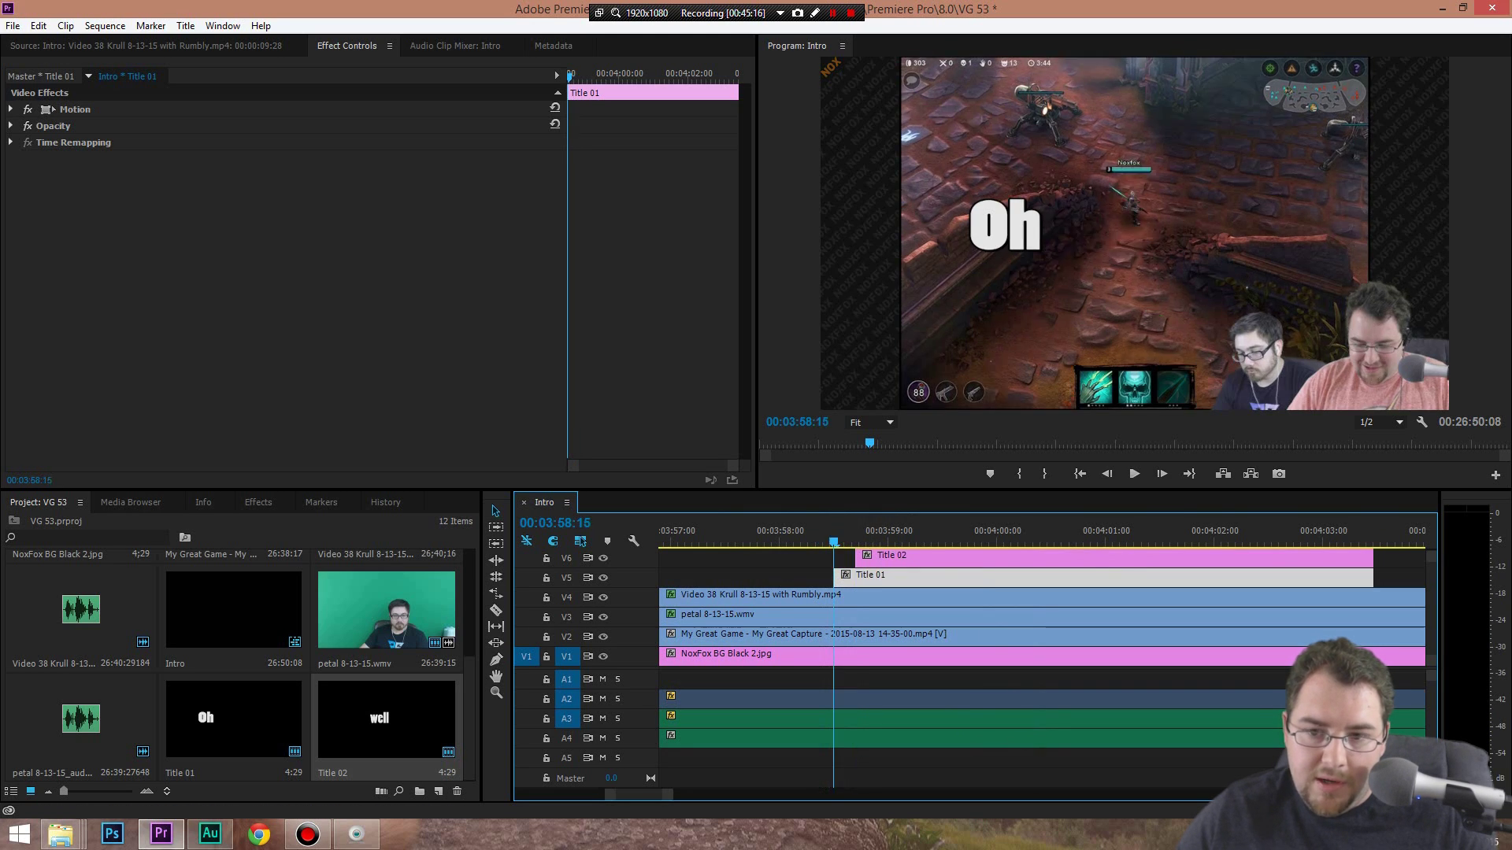
key(space)
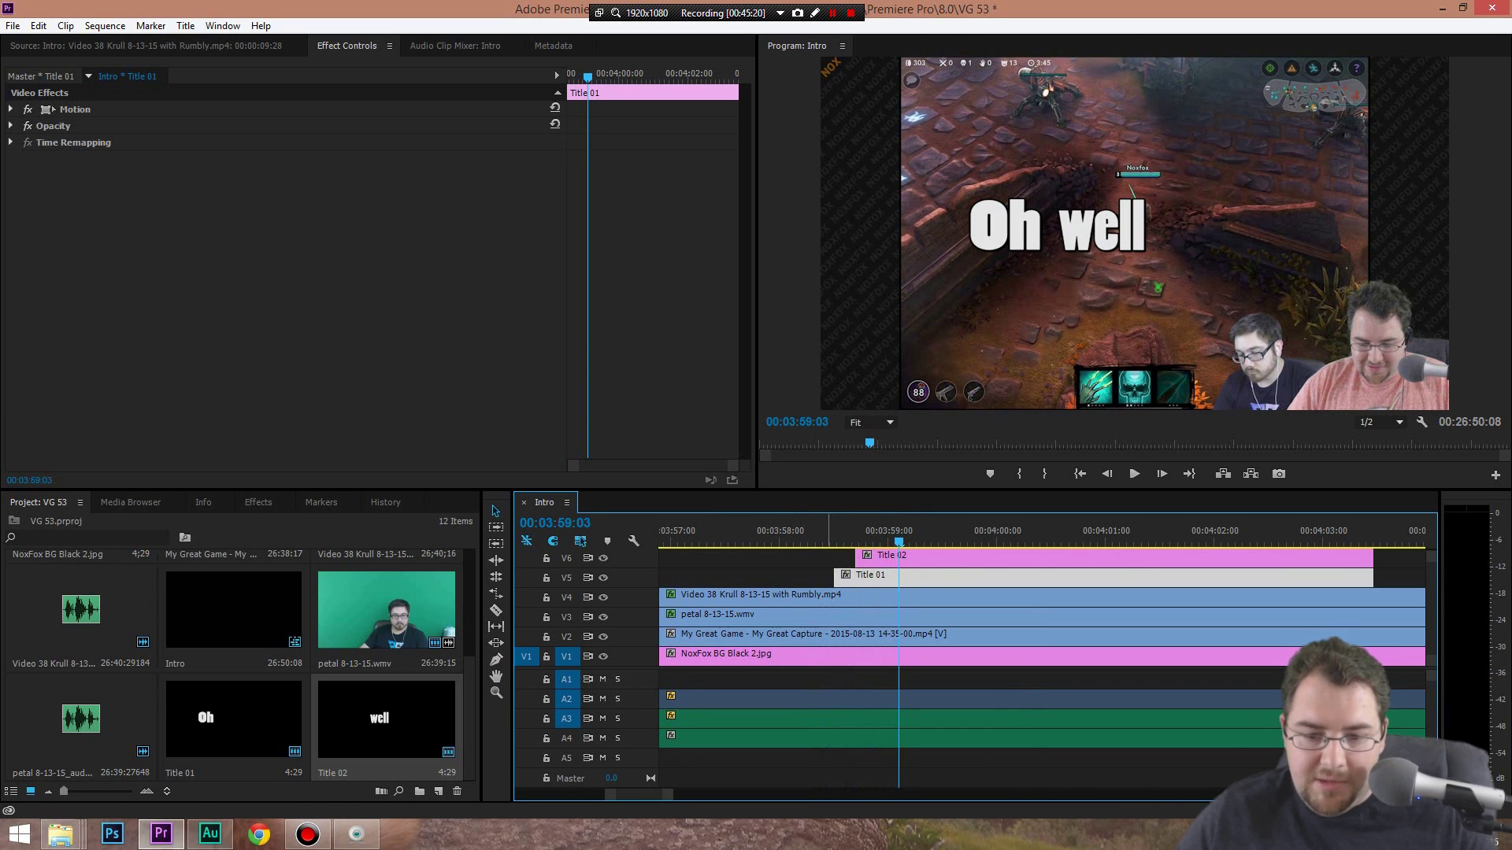
key(Up)
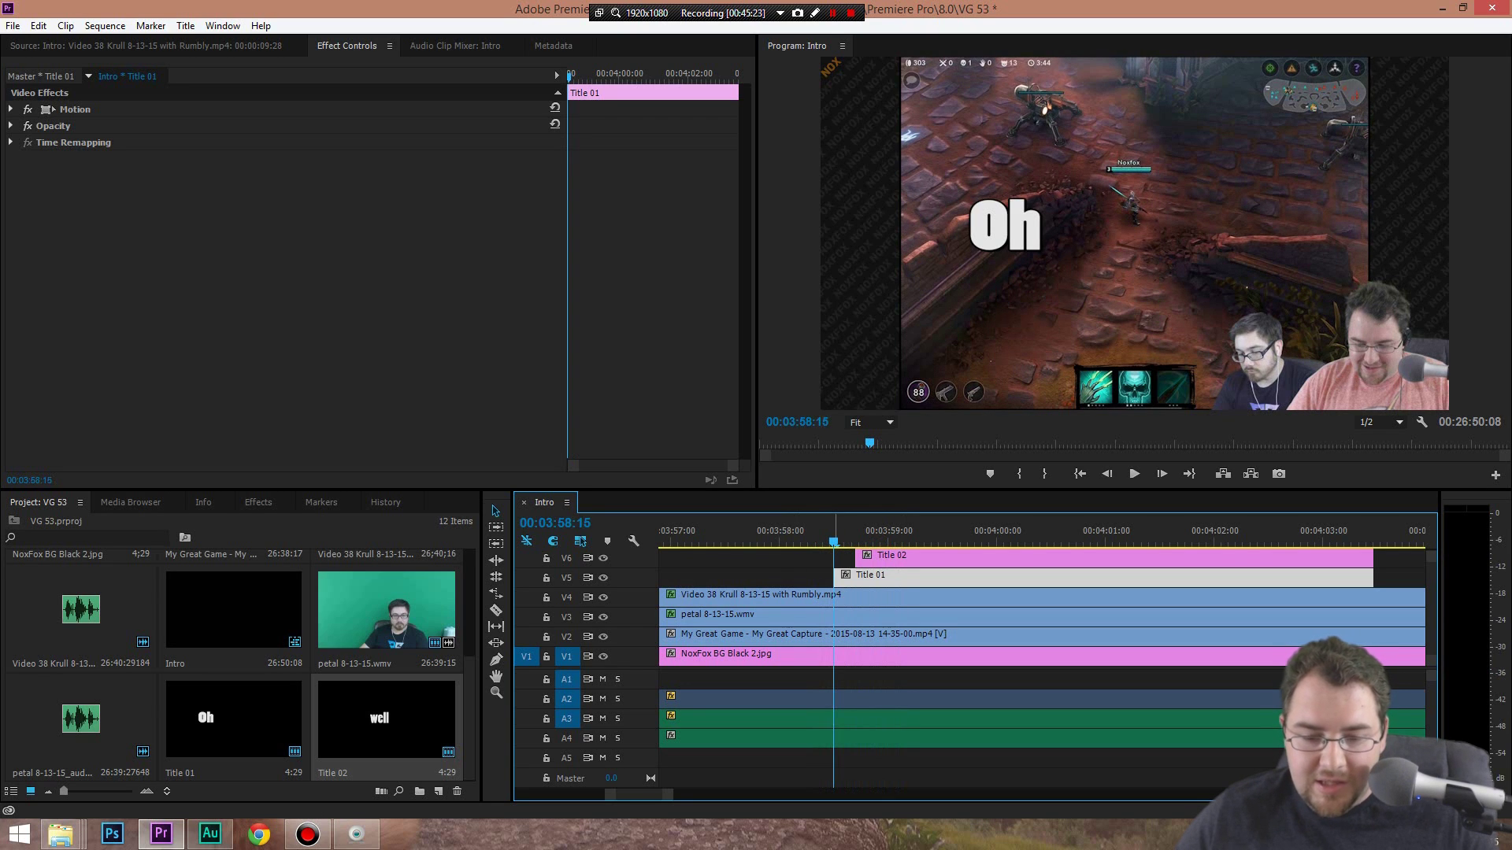
Step frame by frame through both titles up to 00:03:59:03 to check their timing against the speech
key(Left)
key(Left)
key(Left)
key(Right)
key(Right)
key(Right)
key(Right)
key(Right)
key(Right)
key(Right)
key(Right)
key(Right)
key(Right)
key(Right)
key(Right)
key(Right)
key(Right)
key(Right)
key(Right)
key(Right)
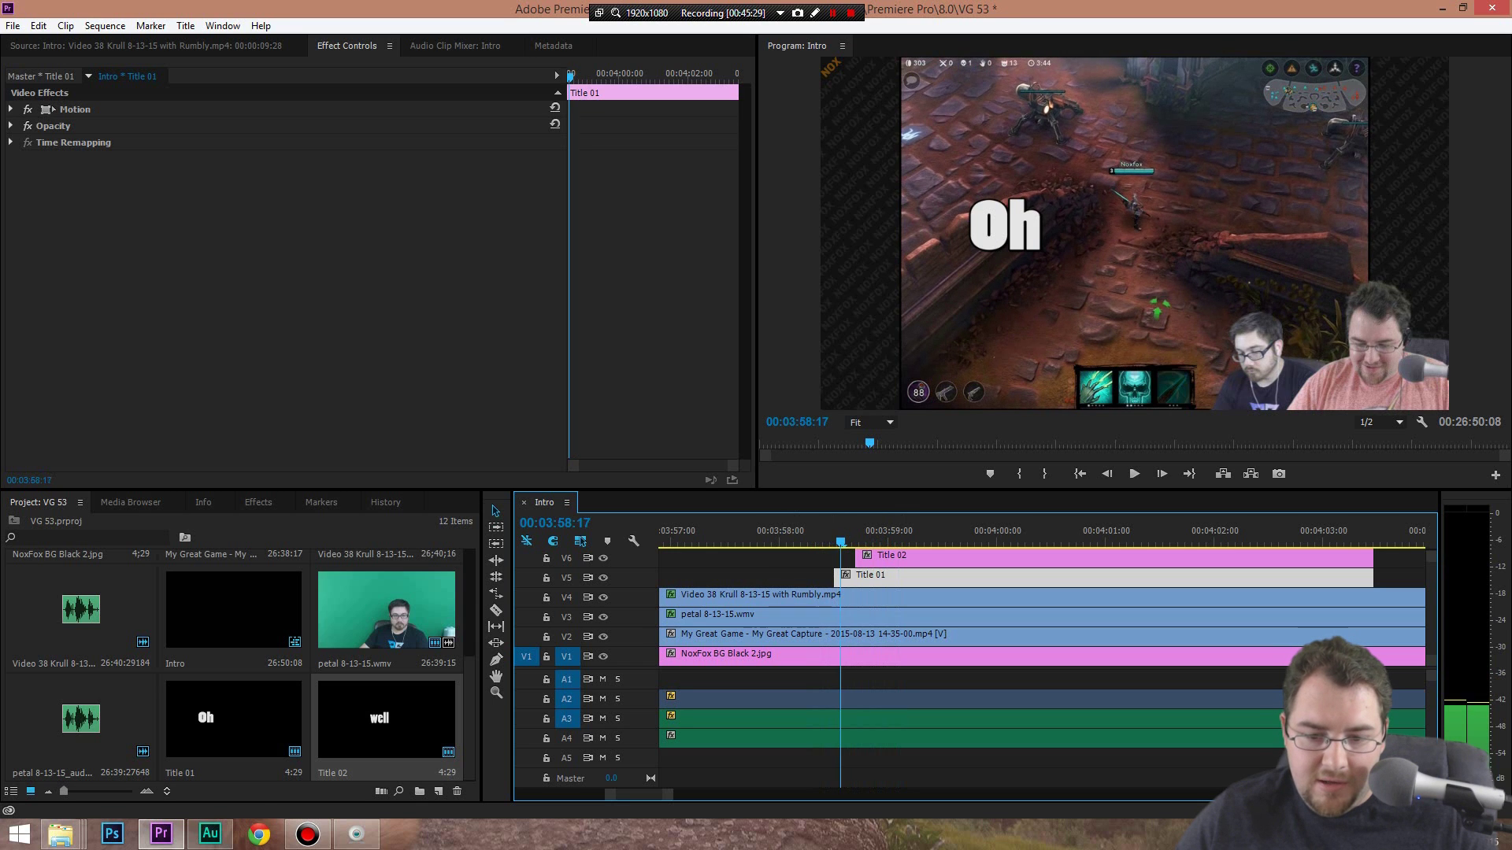
key(Right)
key(Right)
key(Right)
key(Right)
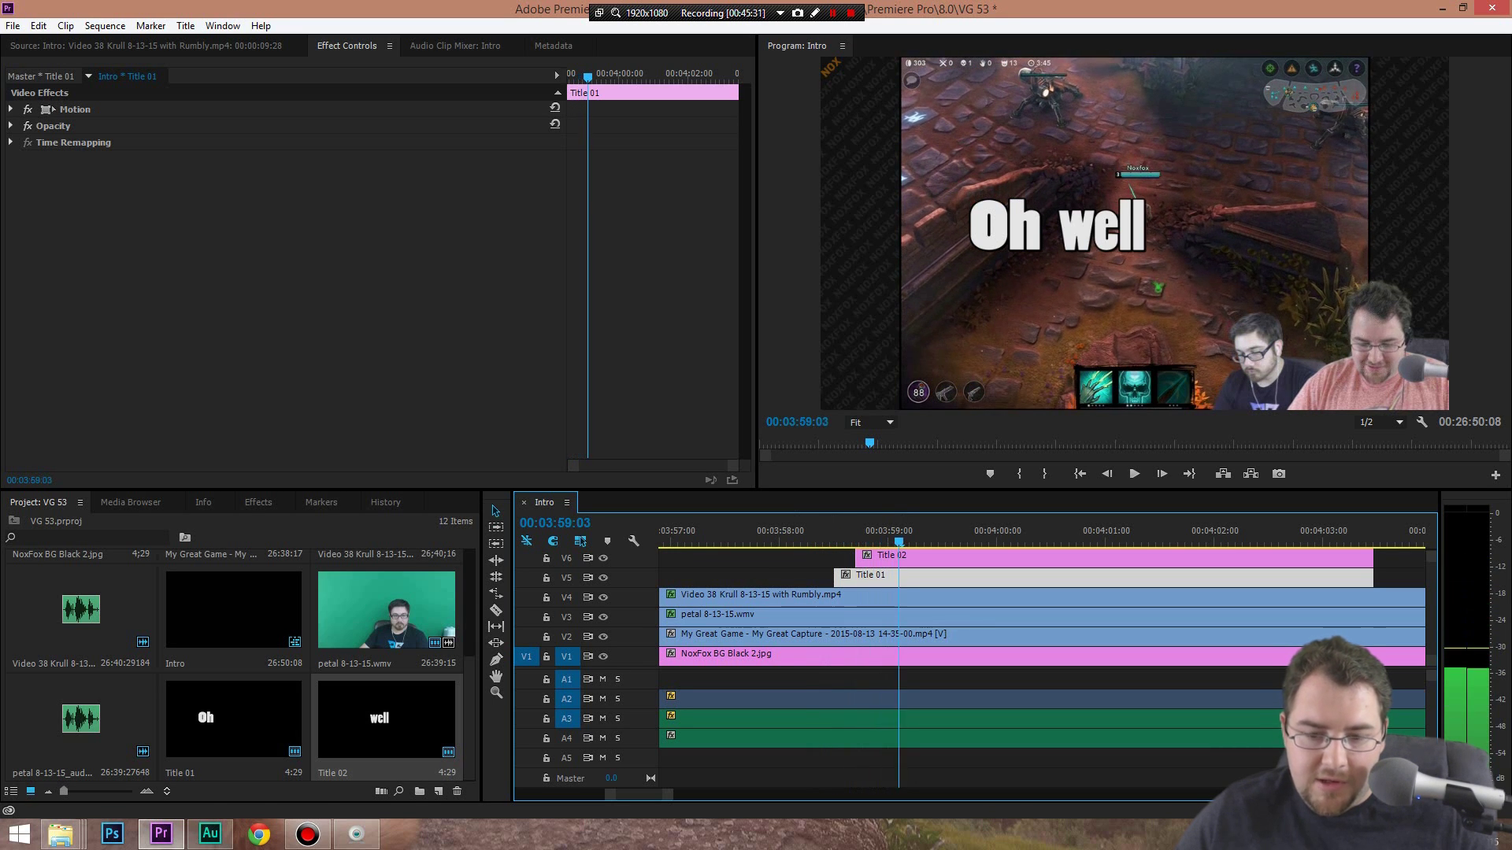
Replay the titles up to 00:03:59:03 and trim the ends of Title 02 and Title 01 to that point
key(shift+Left)
key(shift+Left)
key(shift+Left)
key(shift+Left)
key(shift+Left)
key(space)
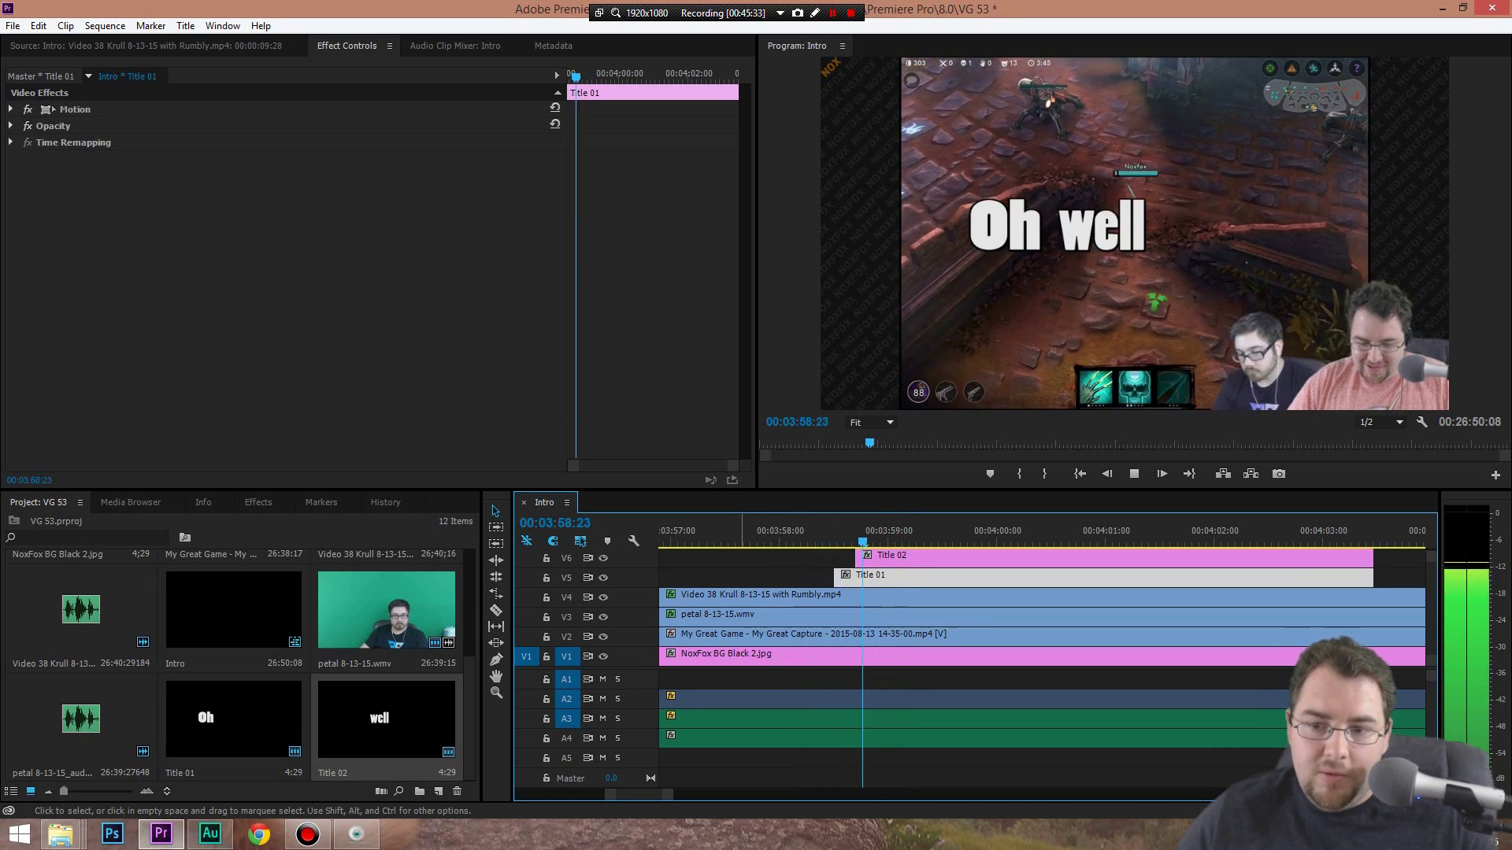
key(space)
click(886, 555)
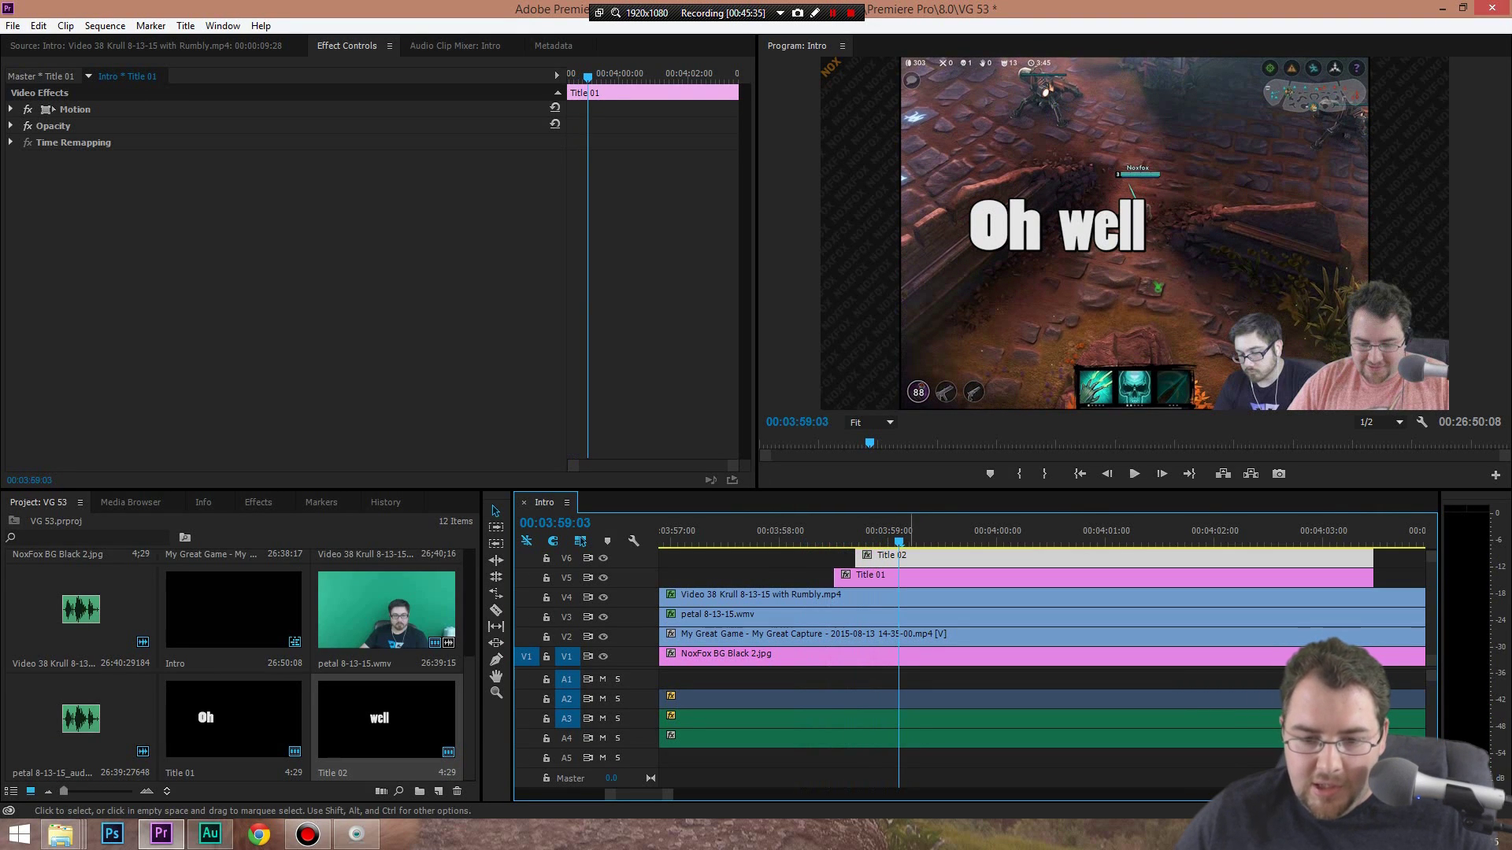
click(1375, 559)
drag(1376, 559, 898, 557)
drag(1372, 577, 898, 577)
Play back the shortened titles from just before Title 01 to review their timing
click(819, 541)
key(space)
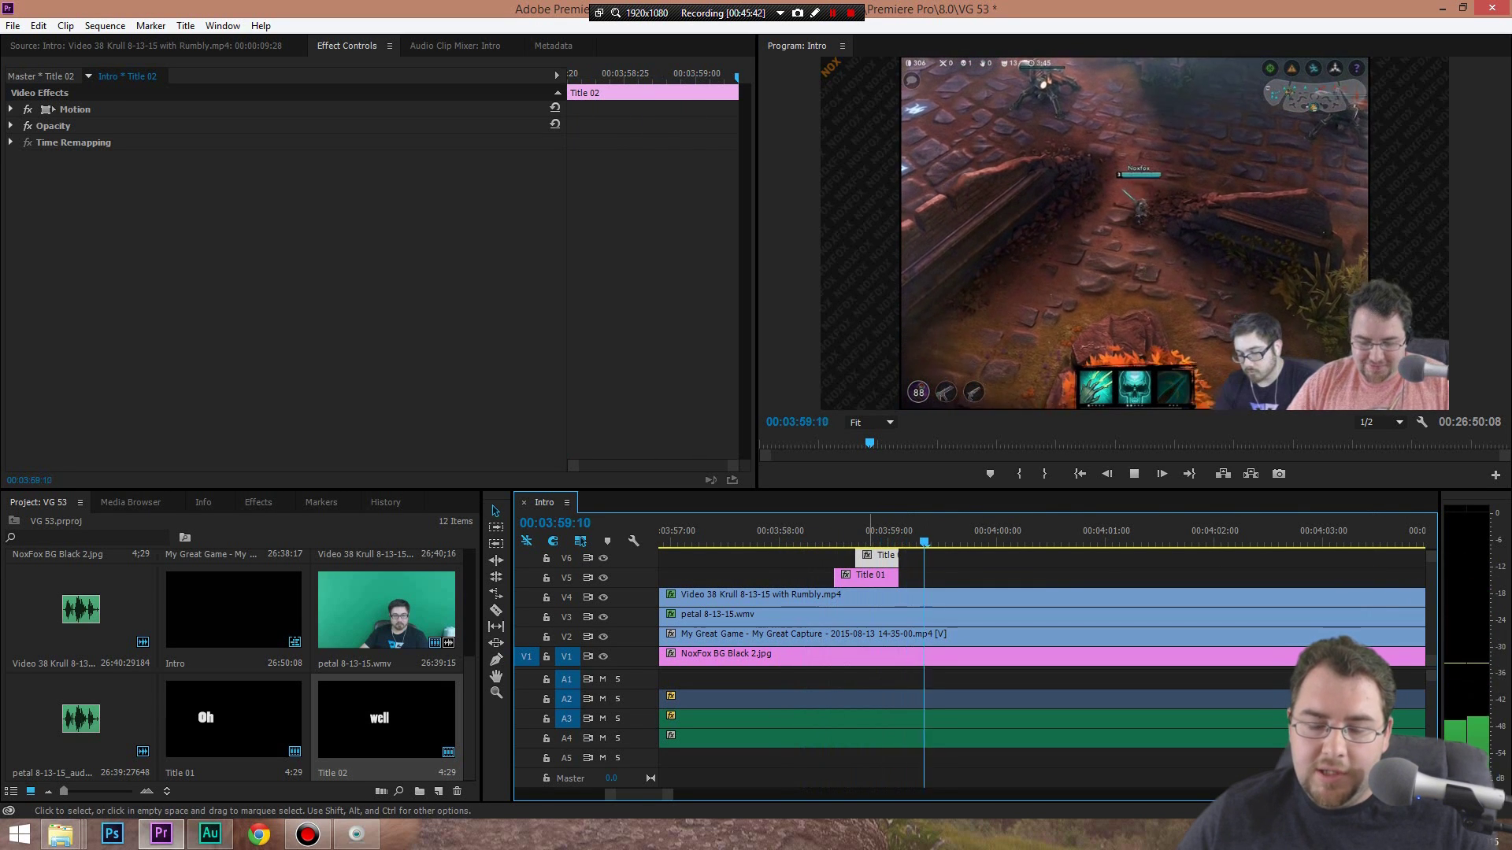
key(space)
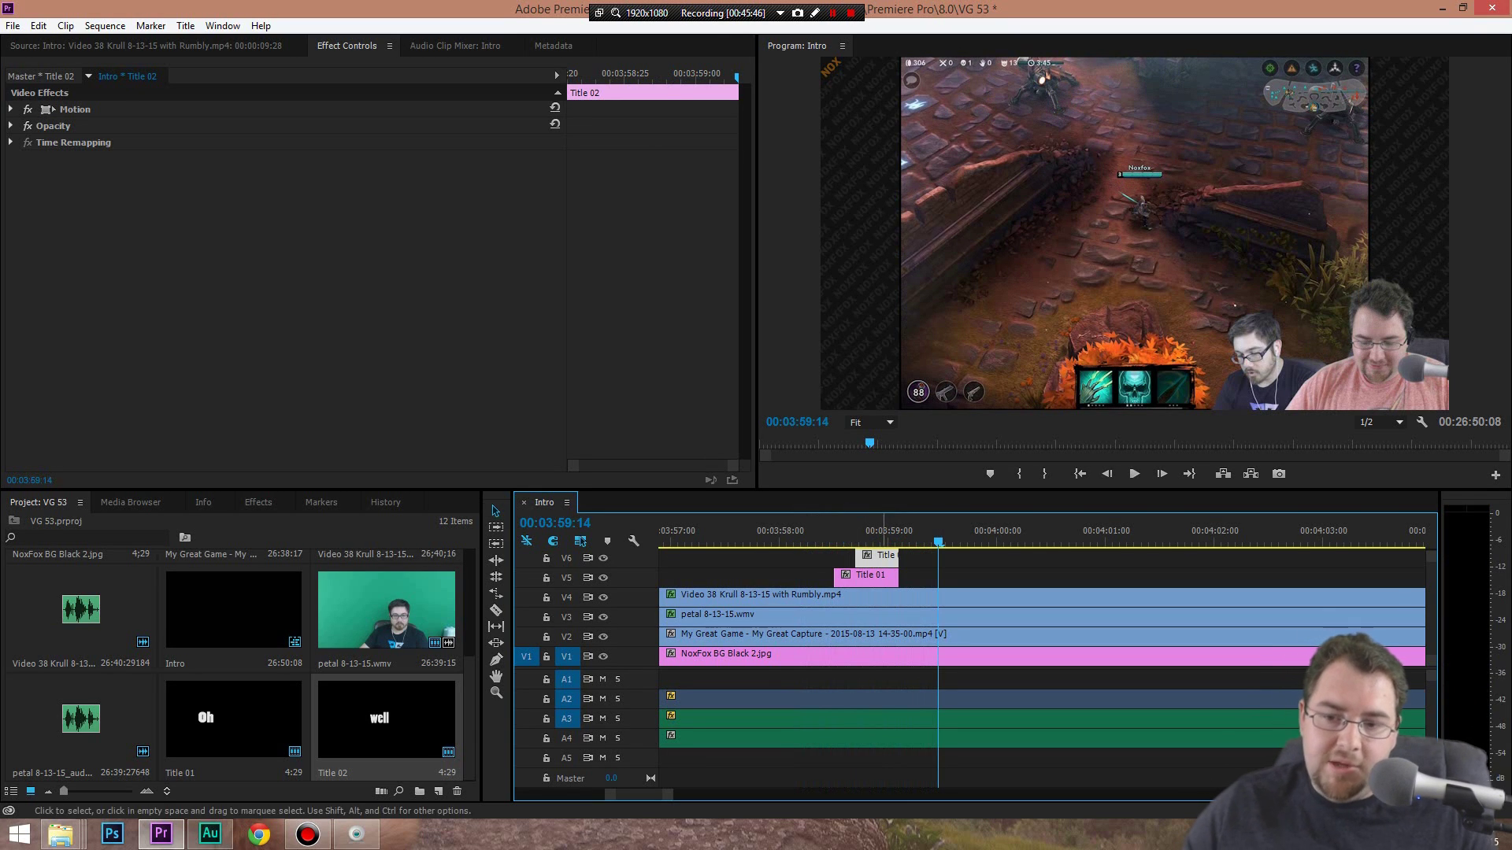
click(822, 542)
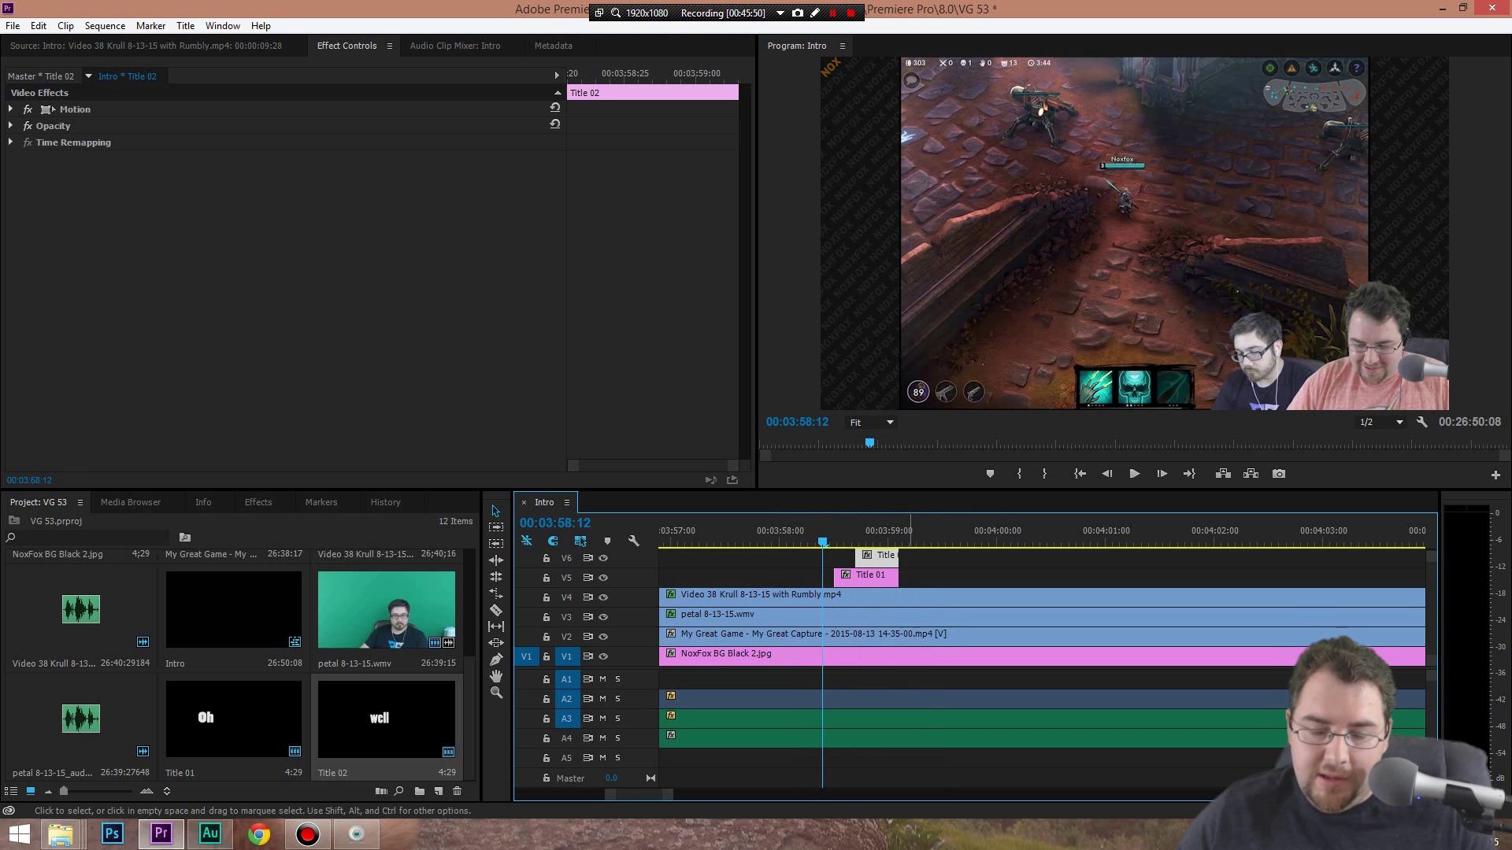
key(space)
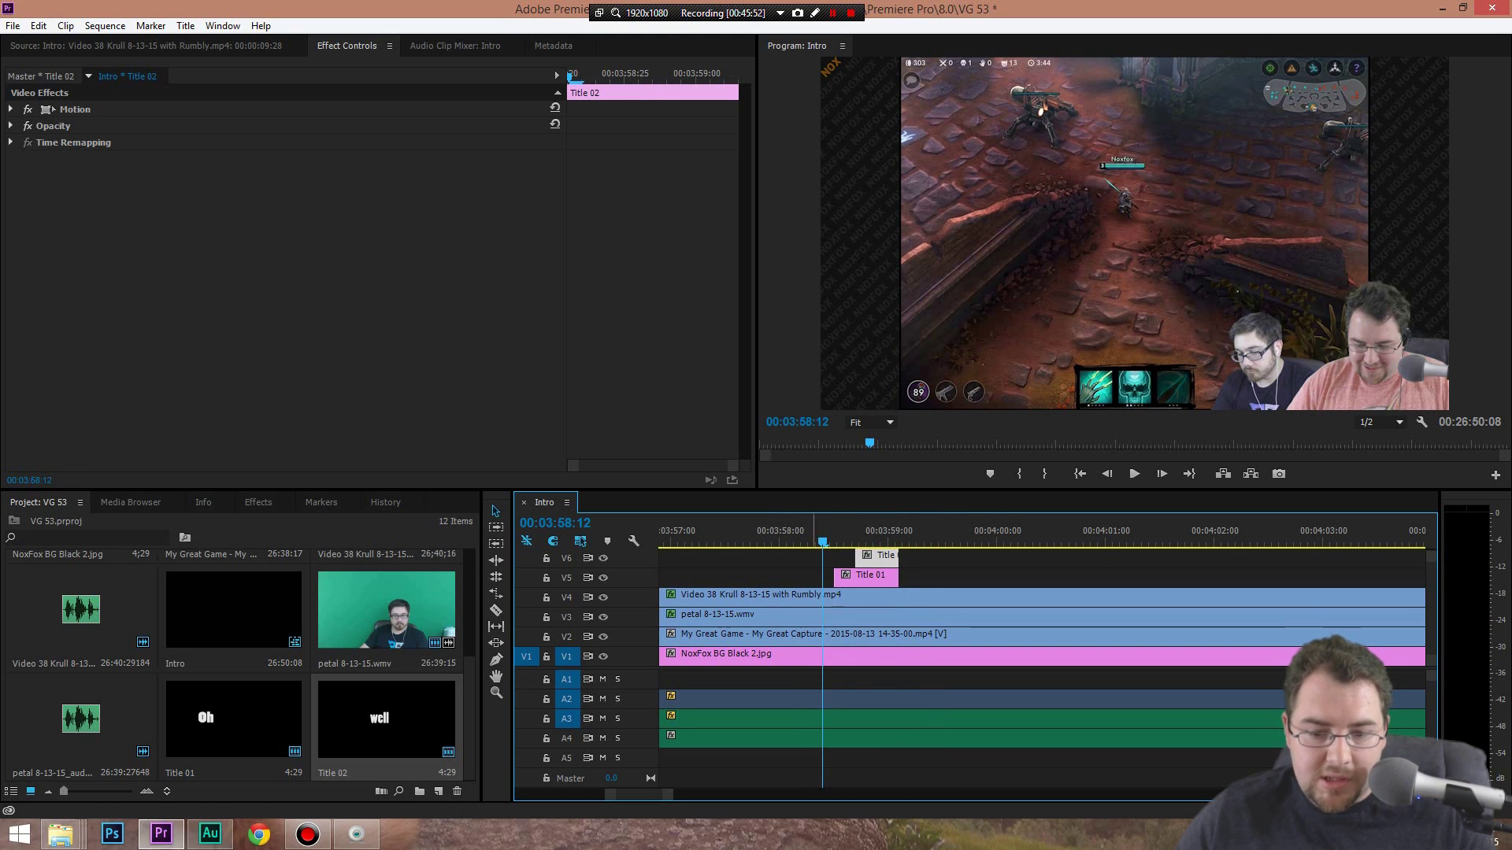
Shift Title 01 and Title 02 further right in the frame, with Title 02 at a horizontal position of 1549
key(space)
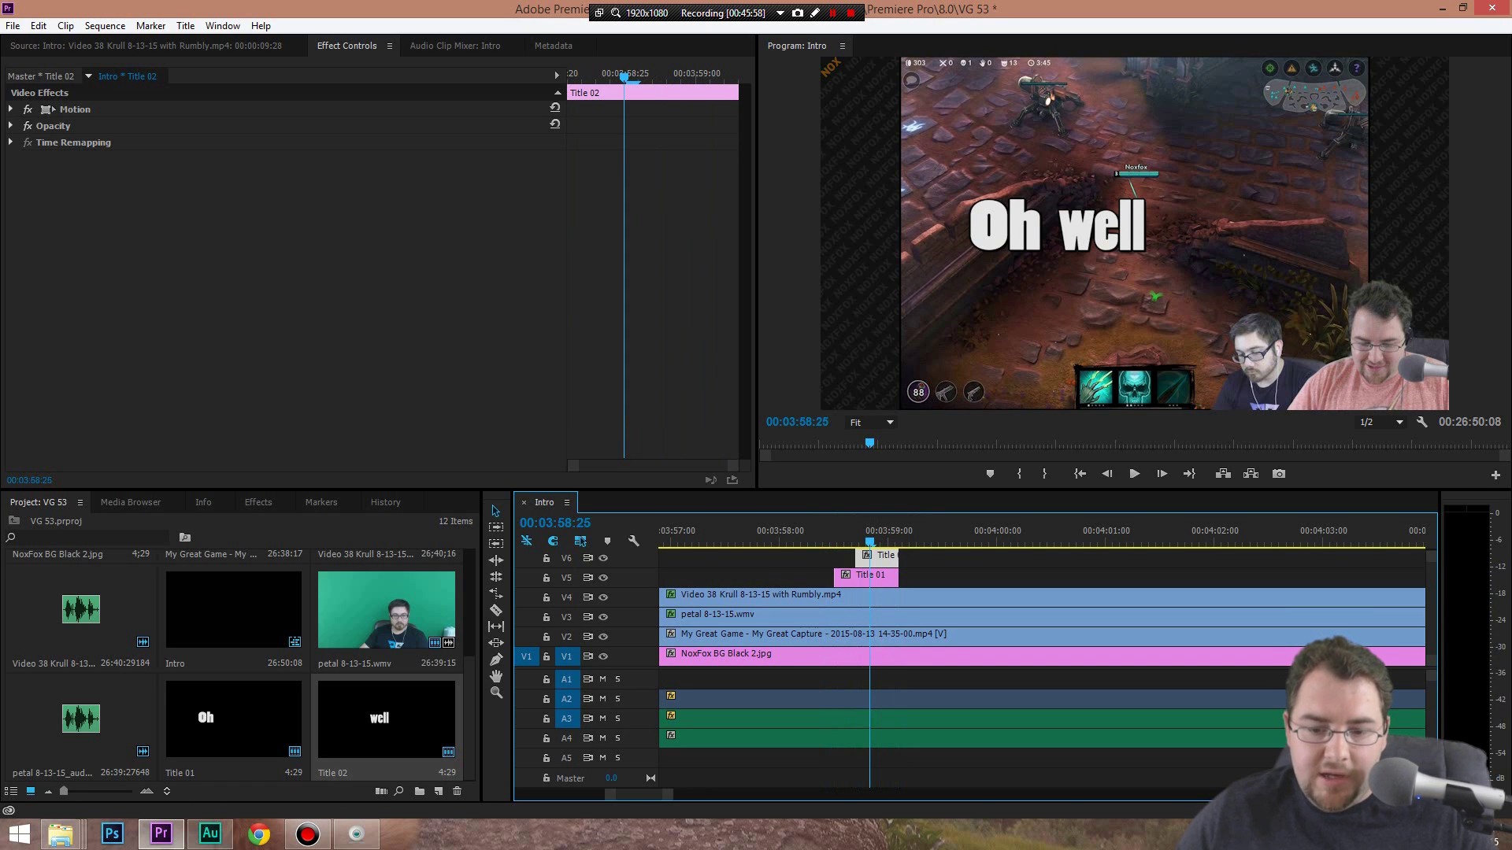
click(870, 574)
click(12, 108)
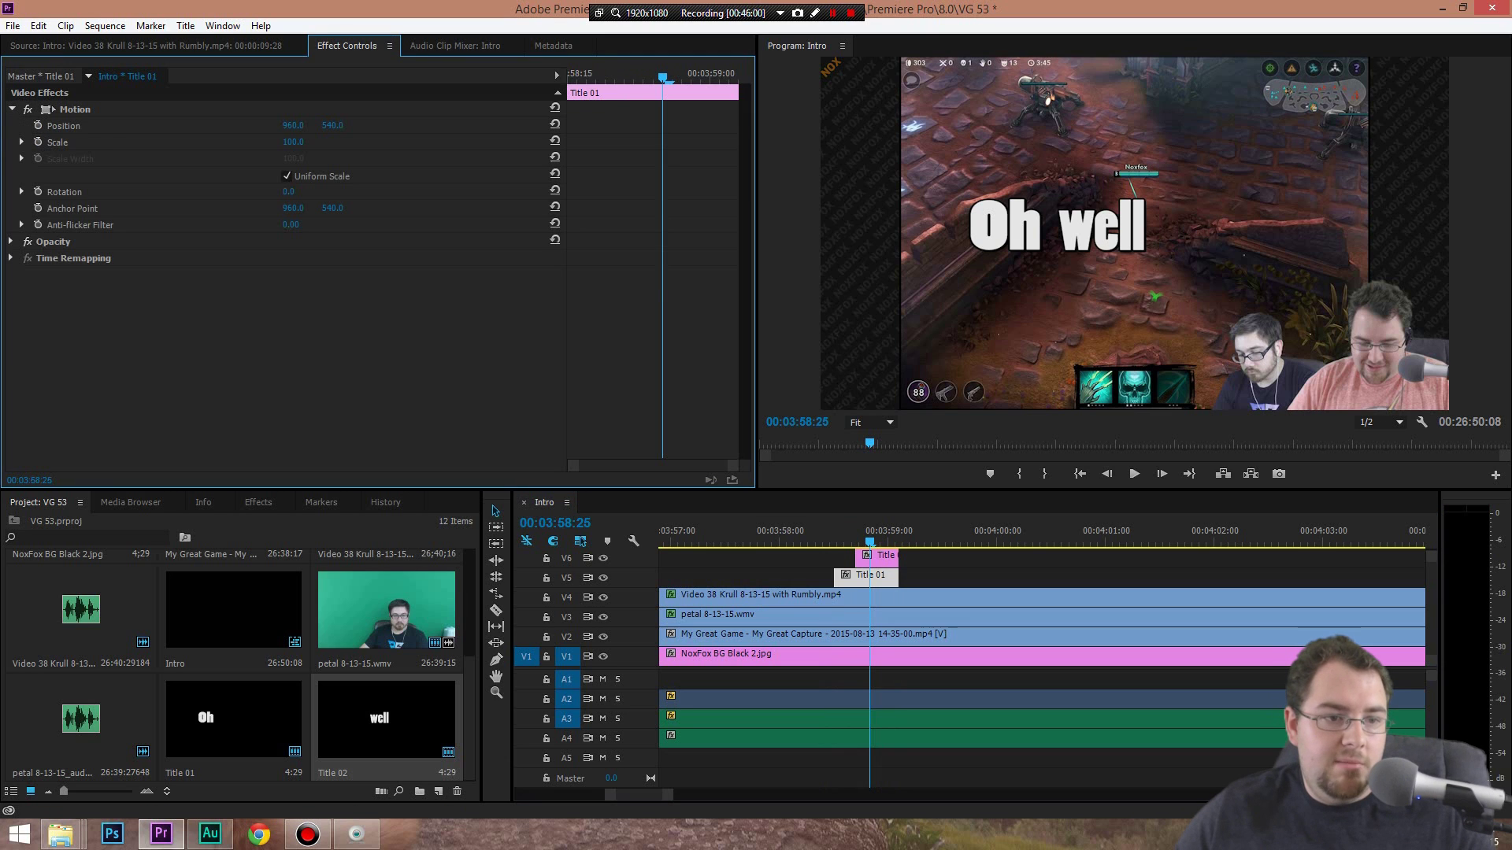
drag(293, 125, 749, 125)
click(882, 556)
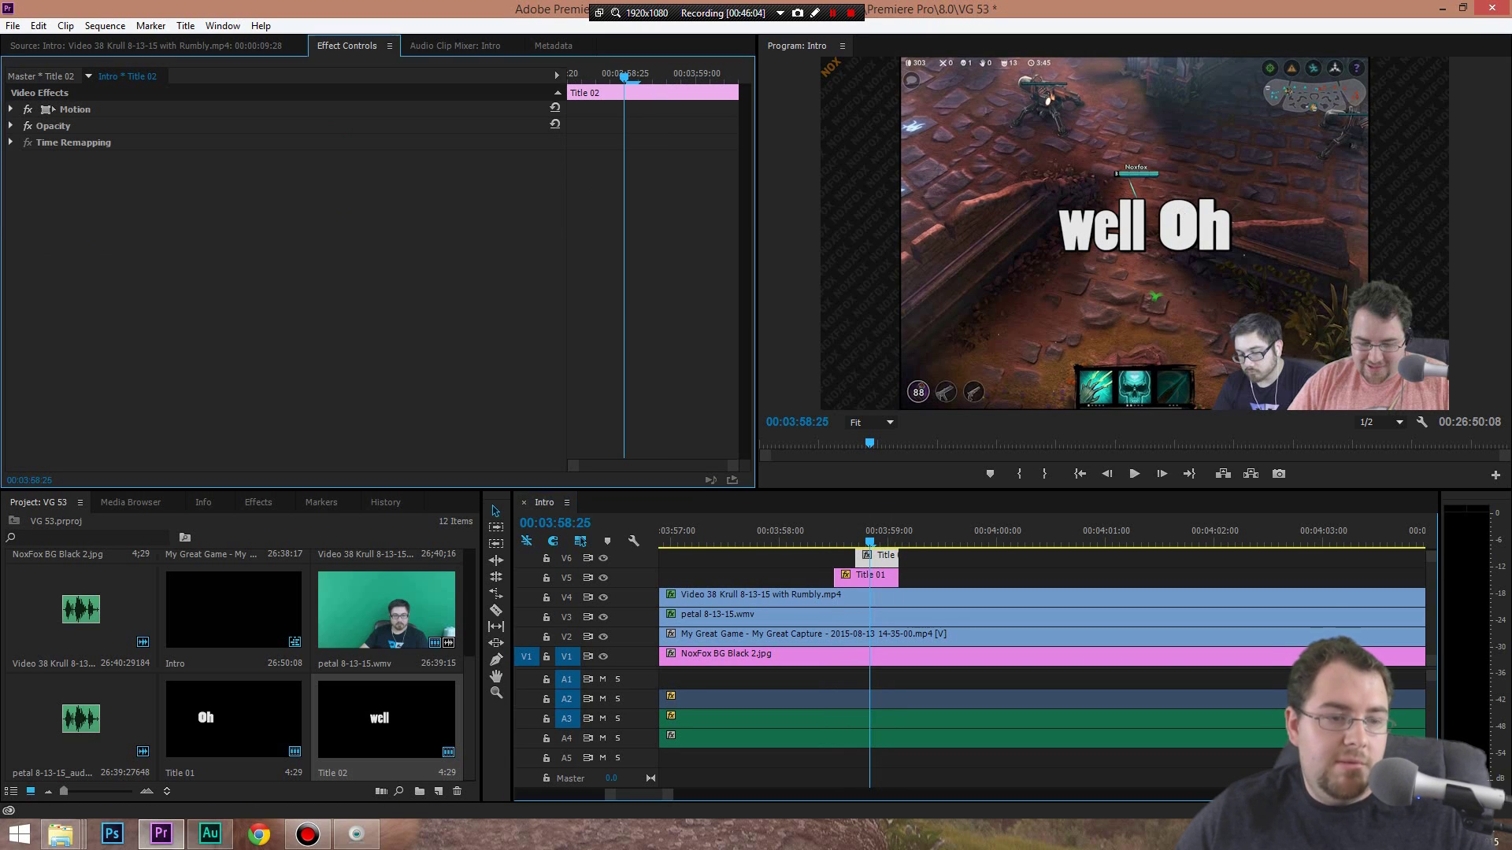
click(12, 109)
drag(293, 125, 756, 125)
Play back the repositioned titles from just before Title 01, around 00:03:58:11, to check their placement and timing
click(818, 532)
key(space)
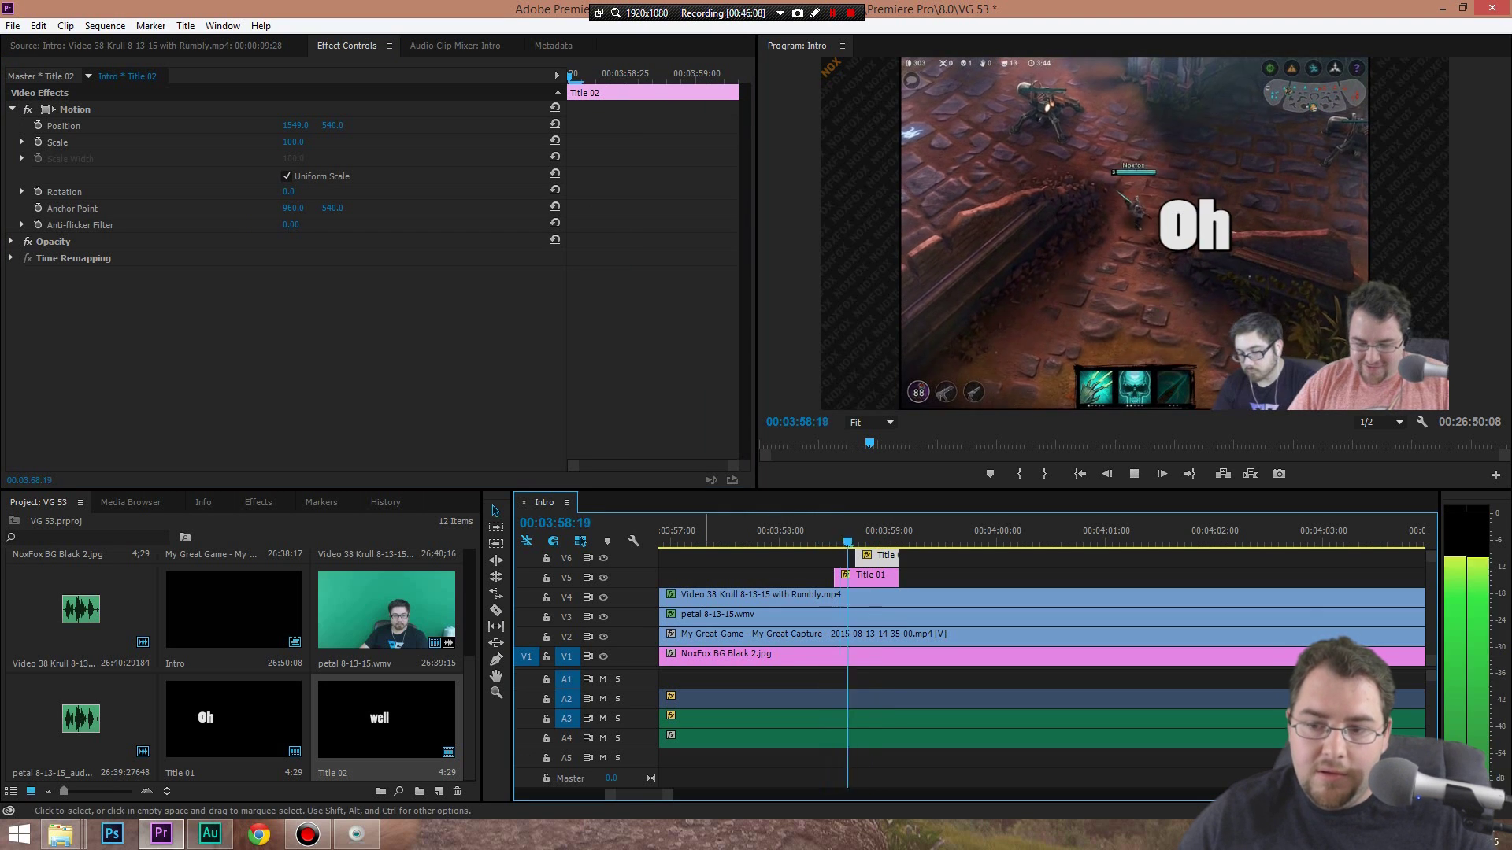
click(819, 533)
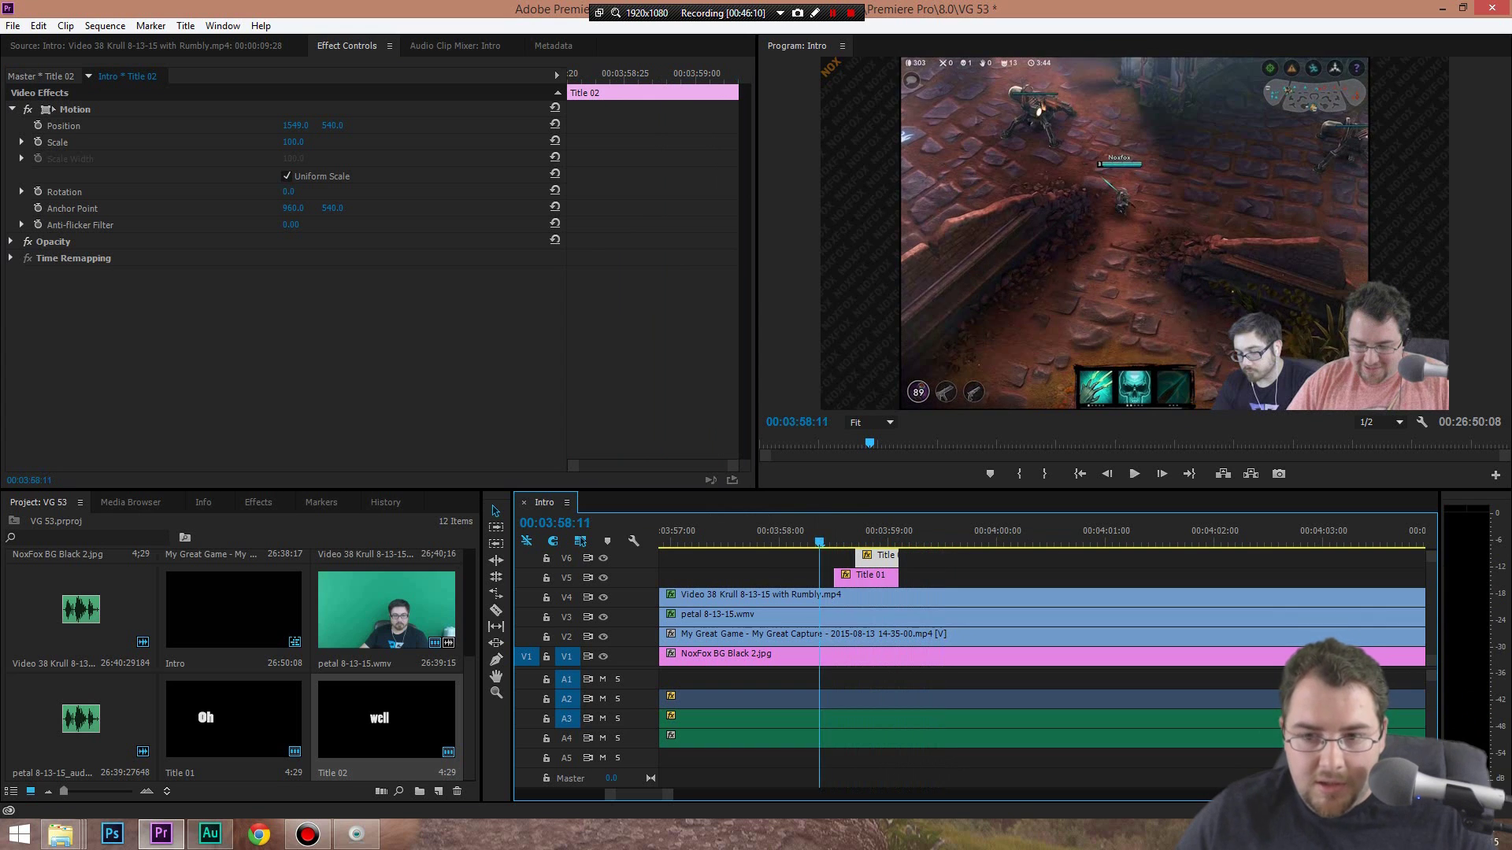
key(space)
key(space)
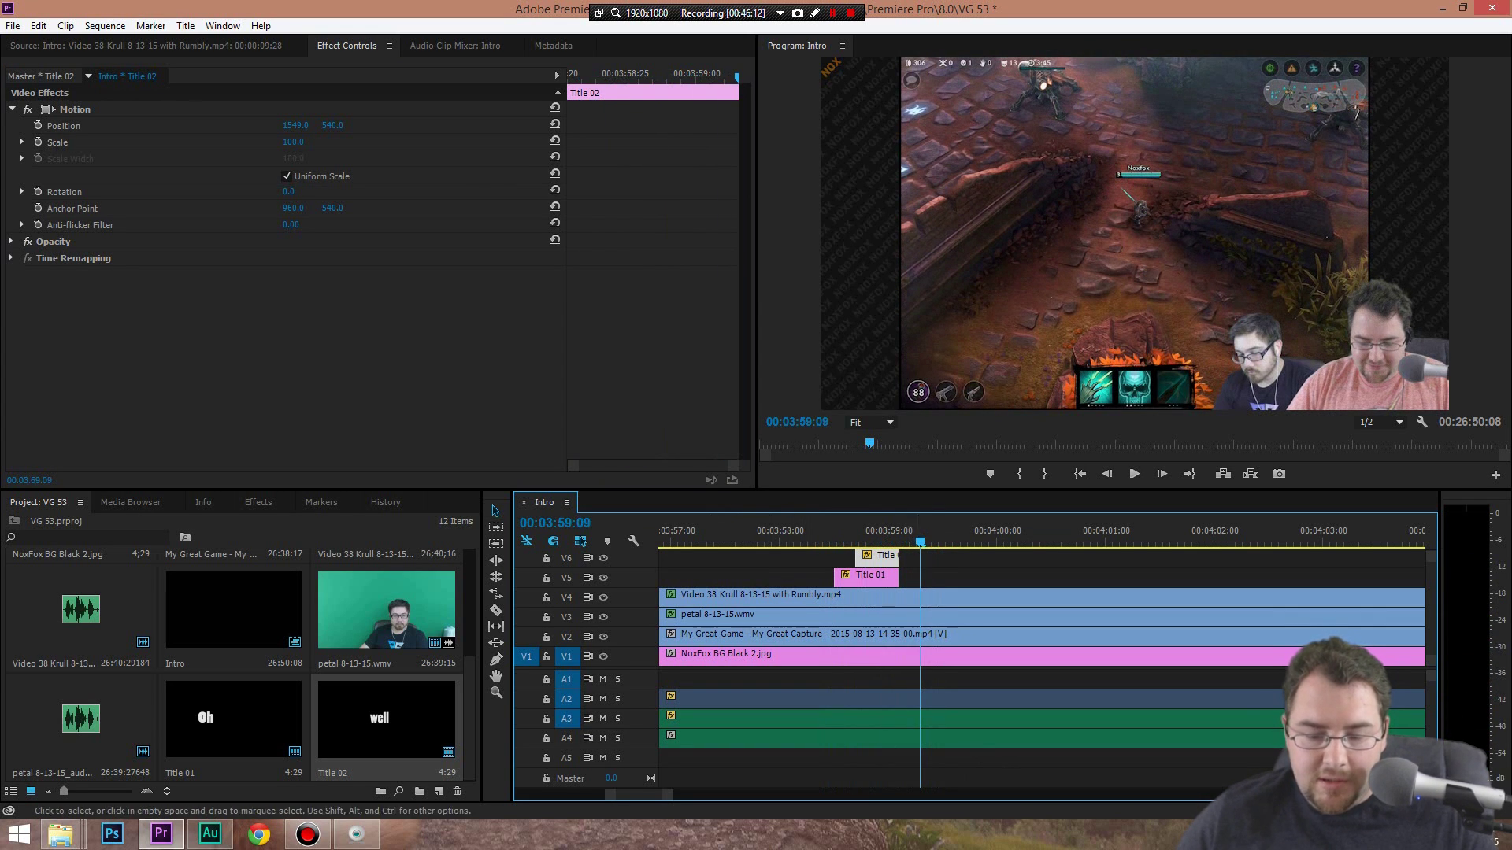
Delete Title 01 and Title 02 together from the sequence
click(883, 579)
shift+click(883, 559)
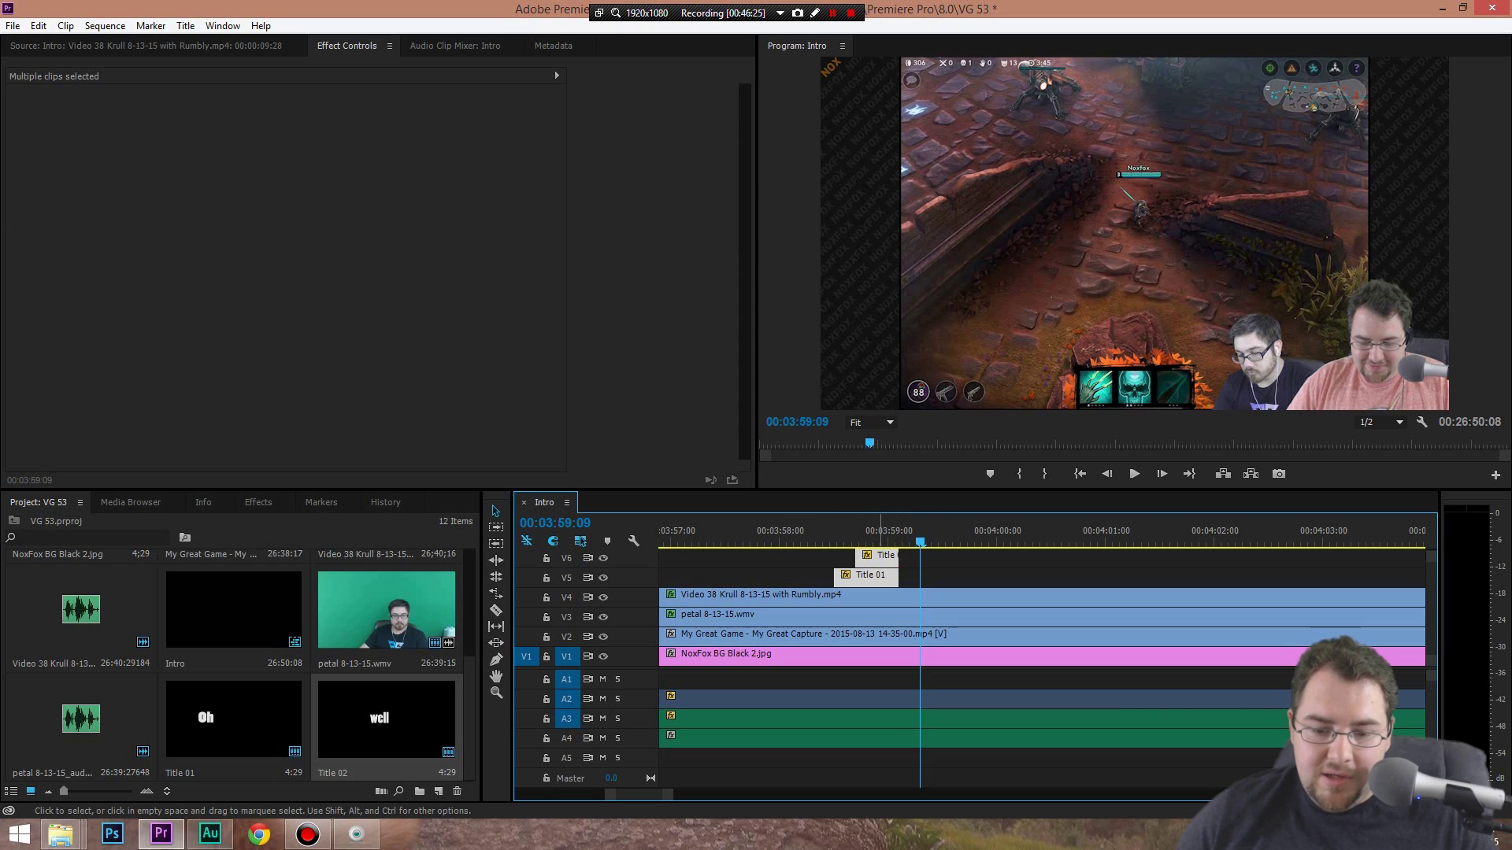
right_click(877, 622)
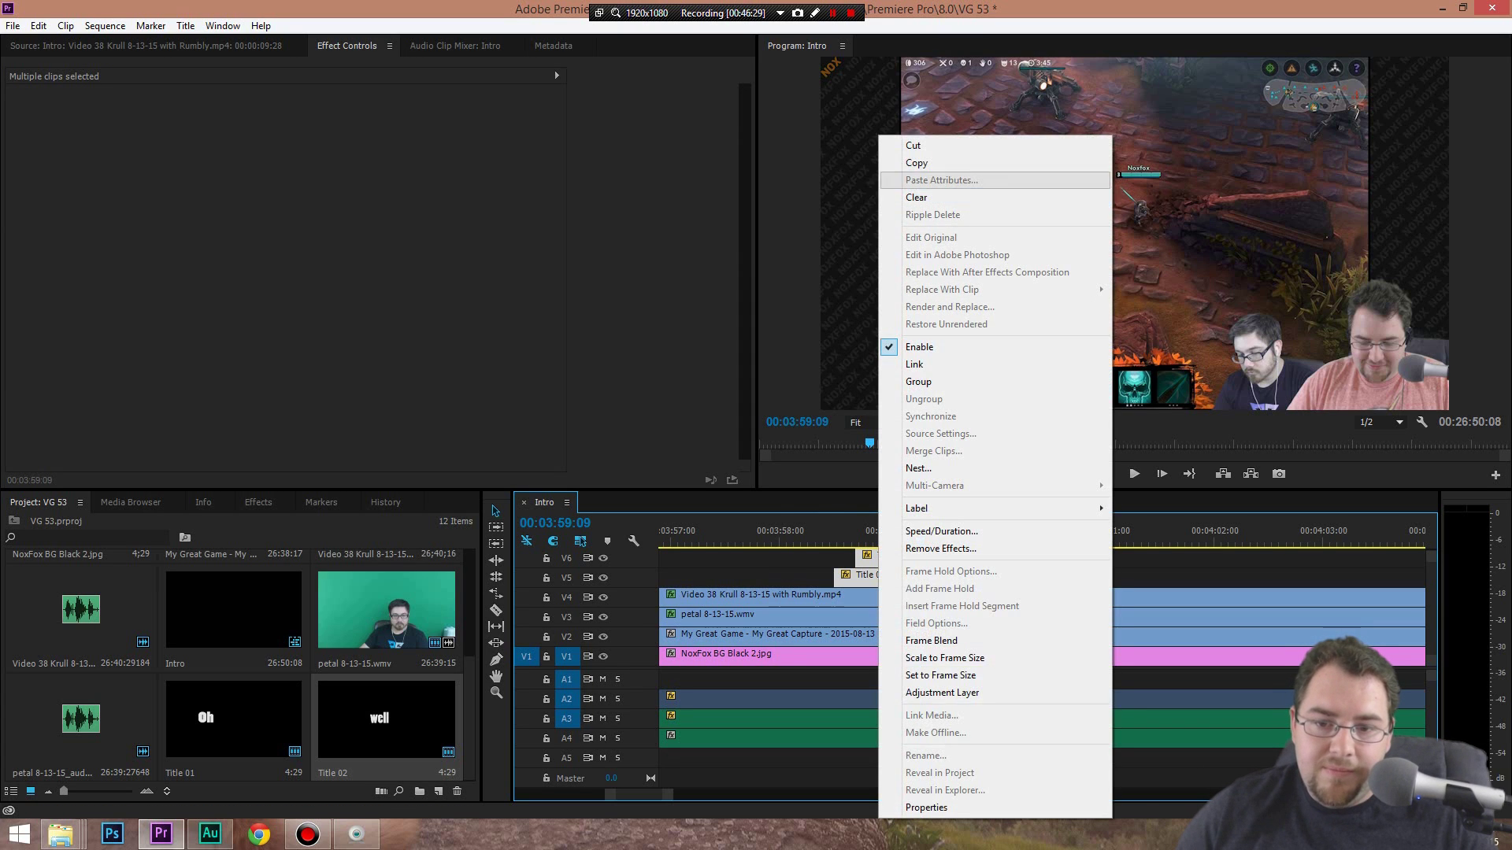
click(916, 198)
Import the Music Mix 2 audio file from the Music folder inside Stuff into the project
key(minus)
key(minus)
key(minus)
key(minus)
key(minus)
key(minus)
key(minus)
key(minus)
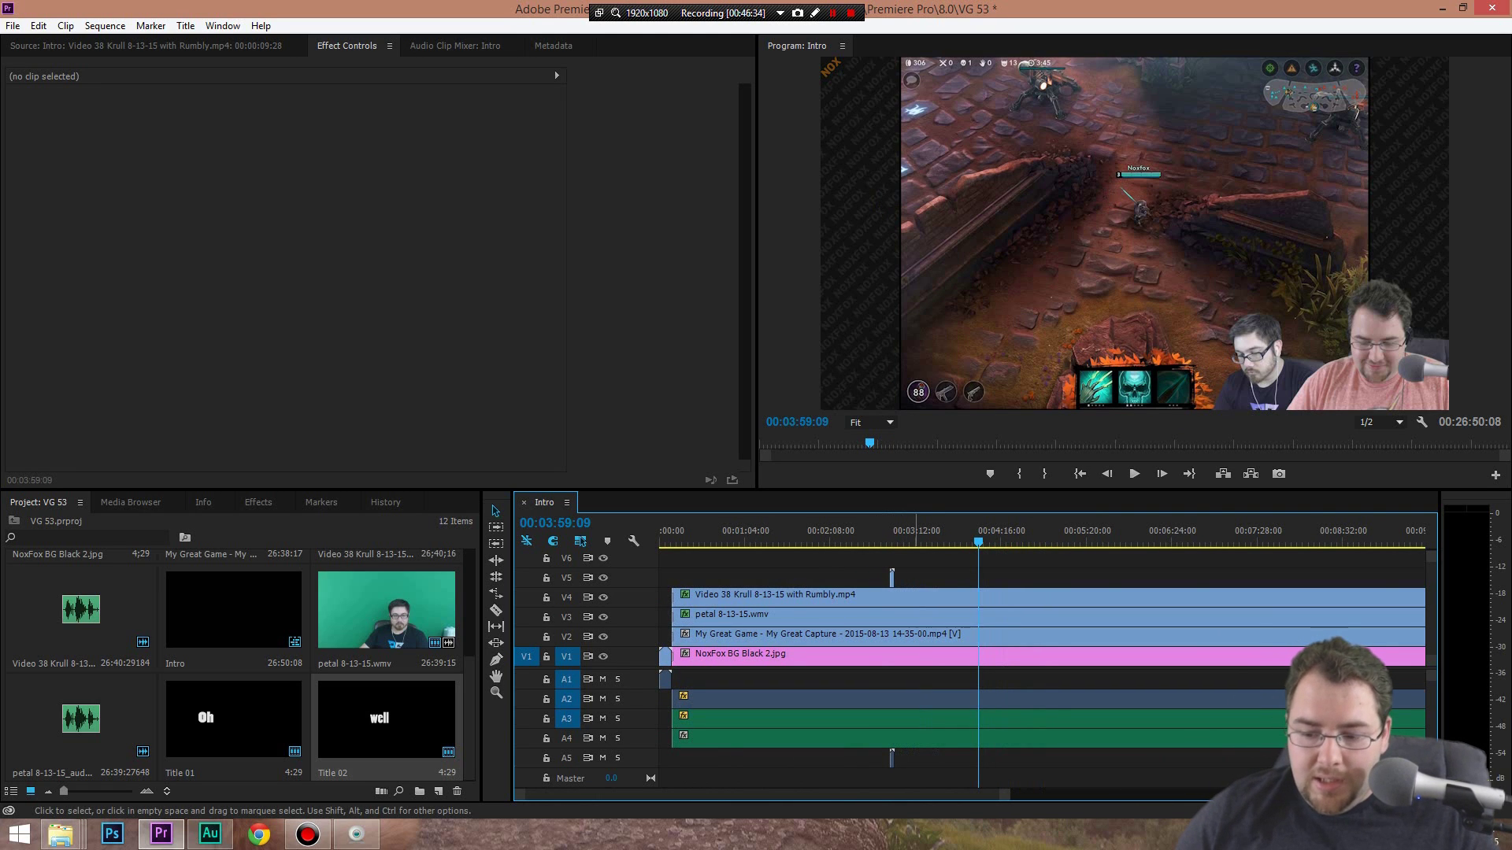
click(60, 834)
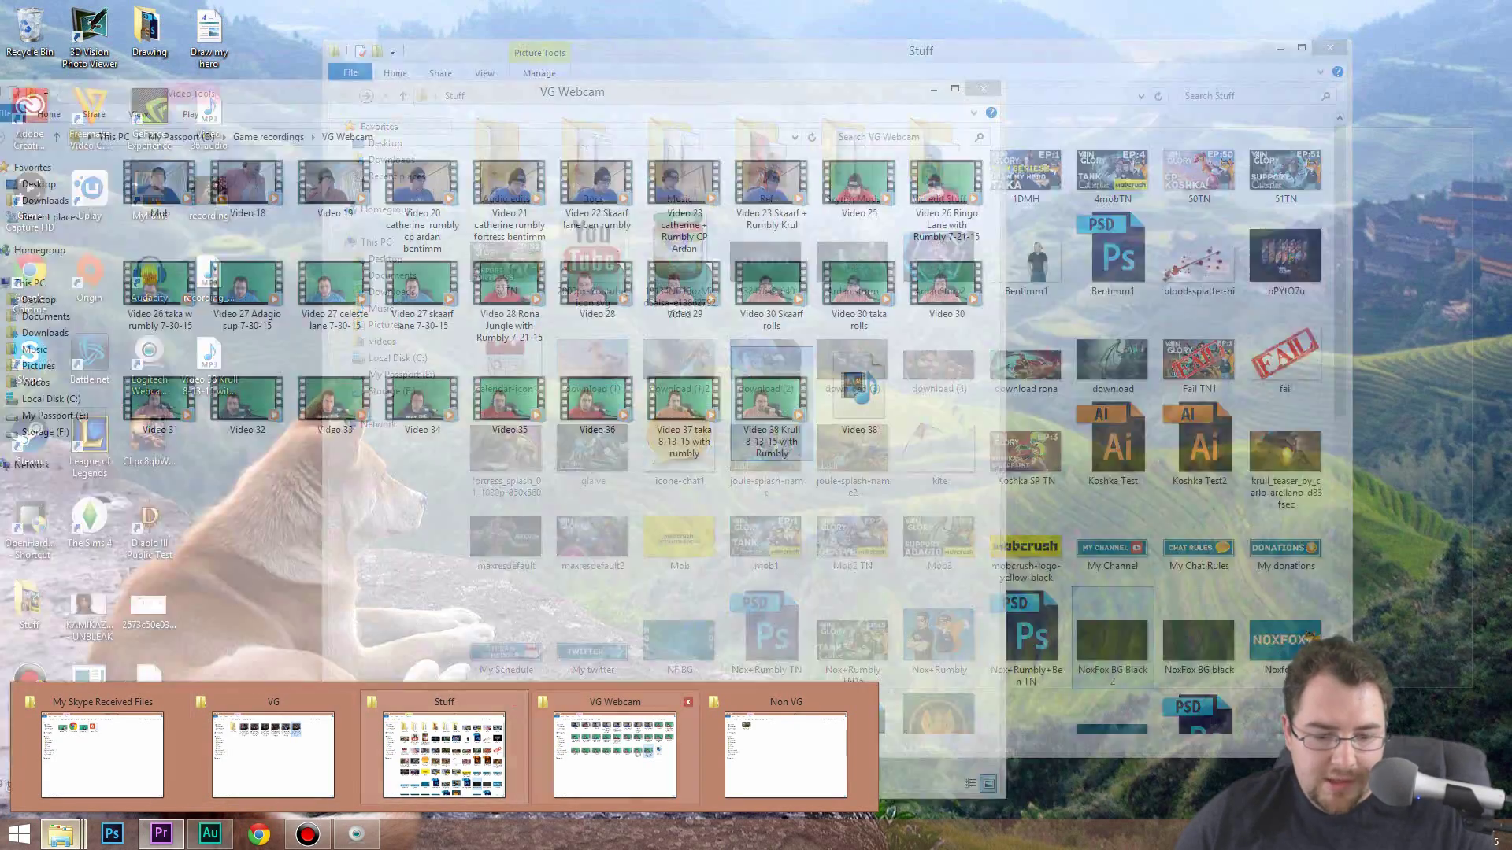
mouse_move(614, 752)
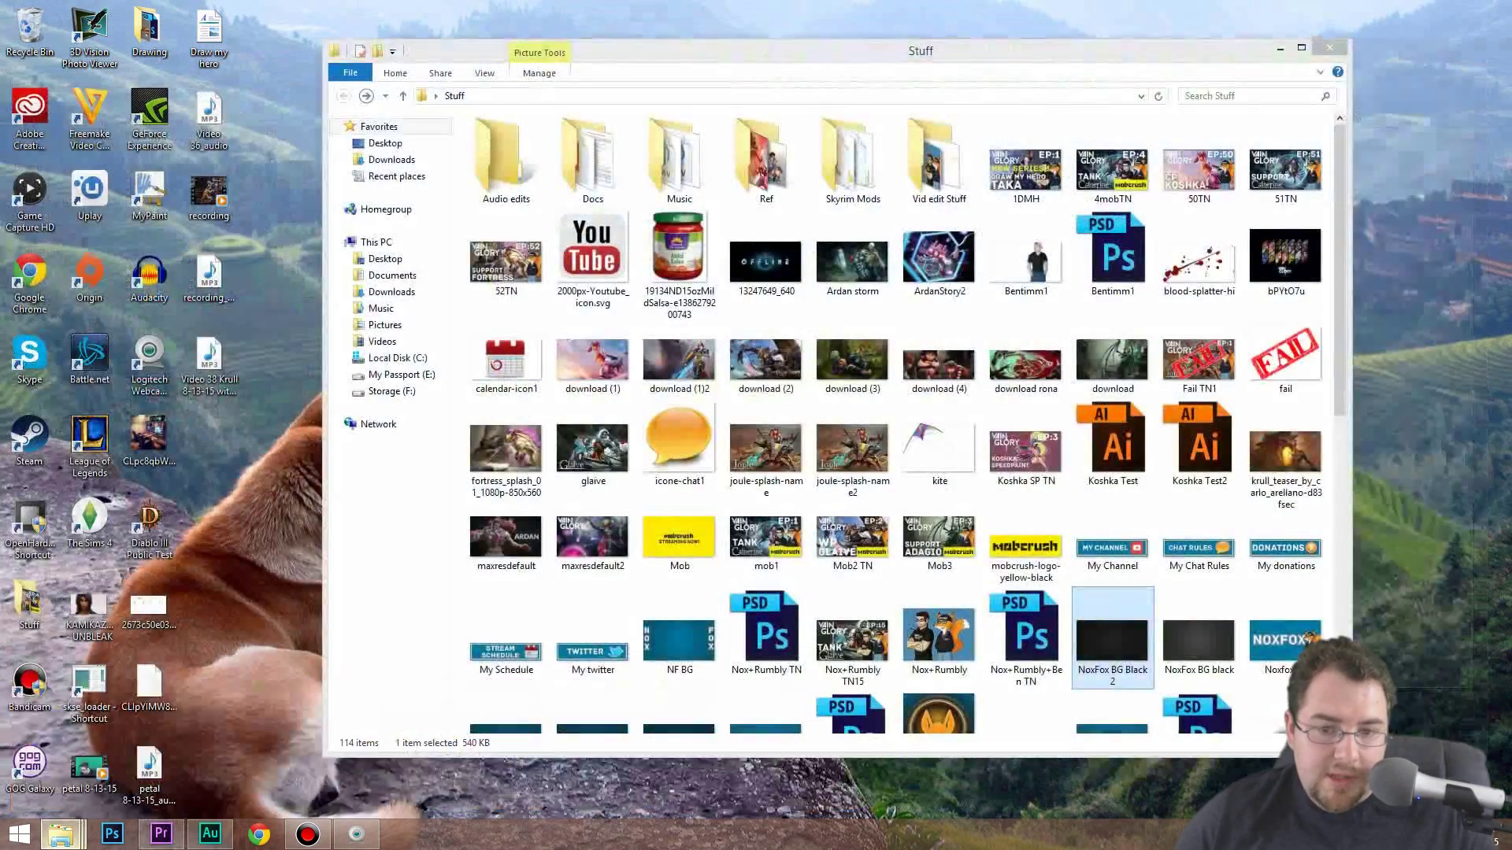
click(444, 755)
key(Return)
key(m)
key(Down)
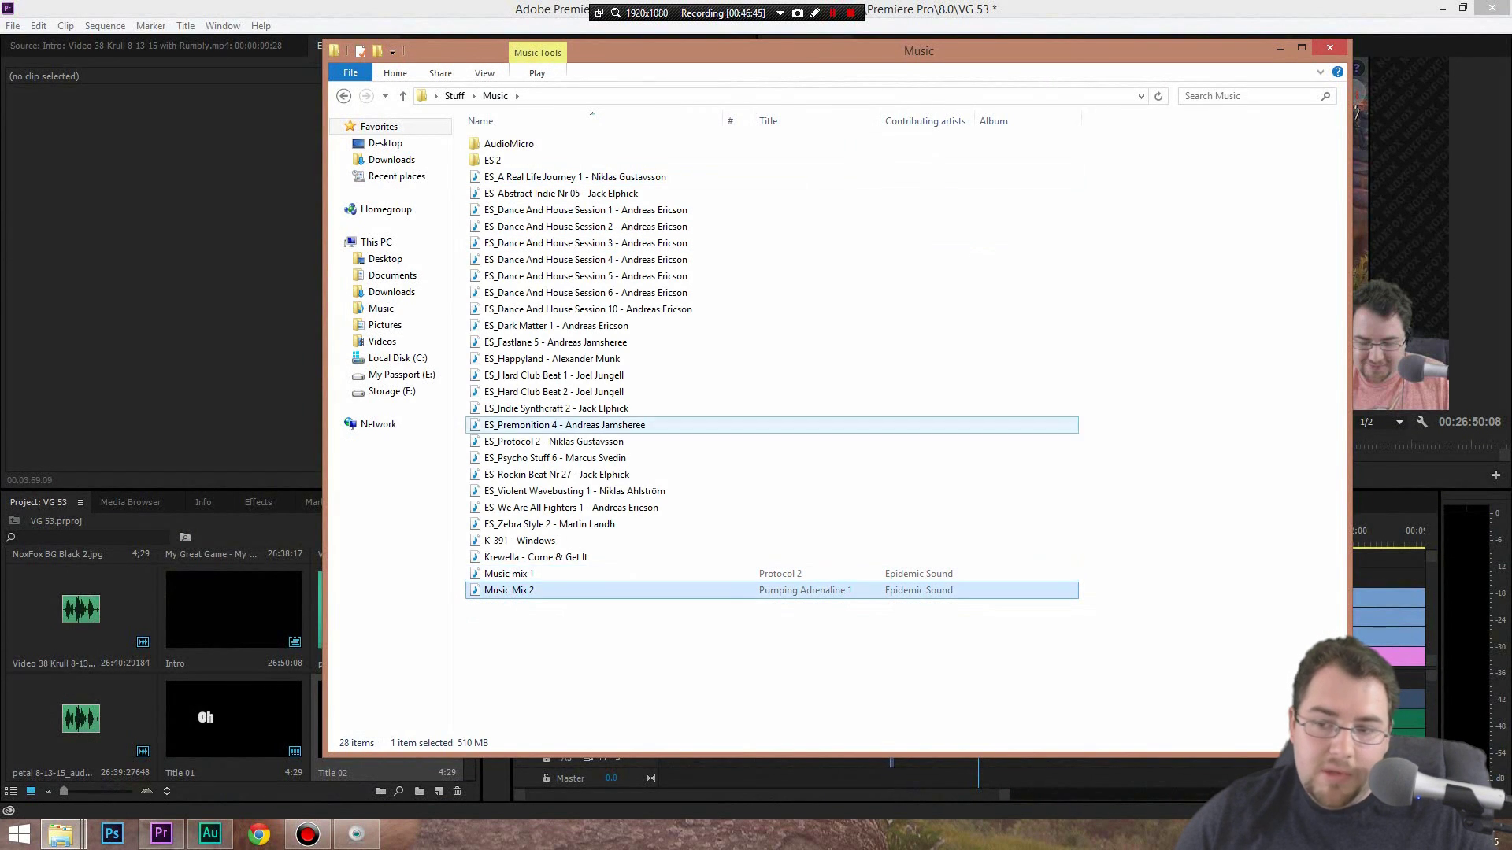
drag(512, 589, 177, 728)
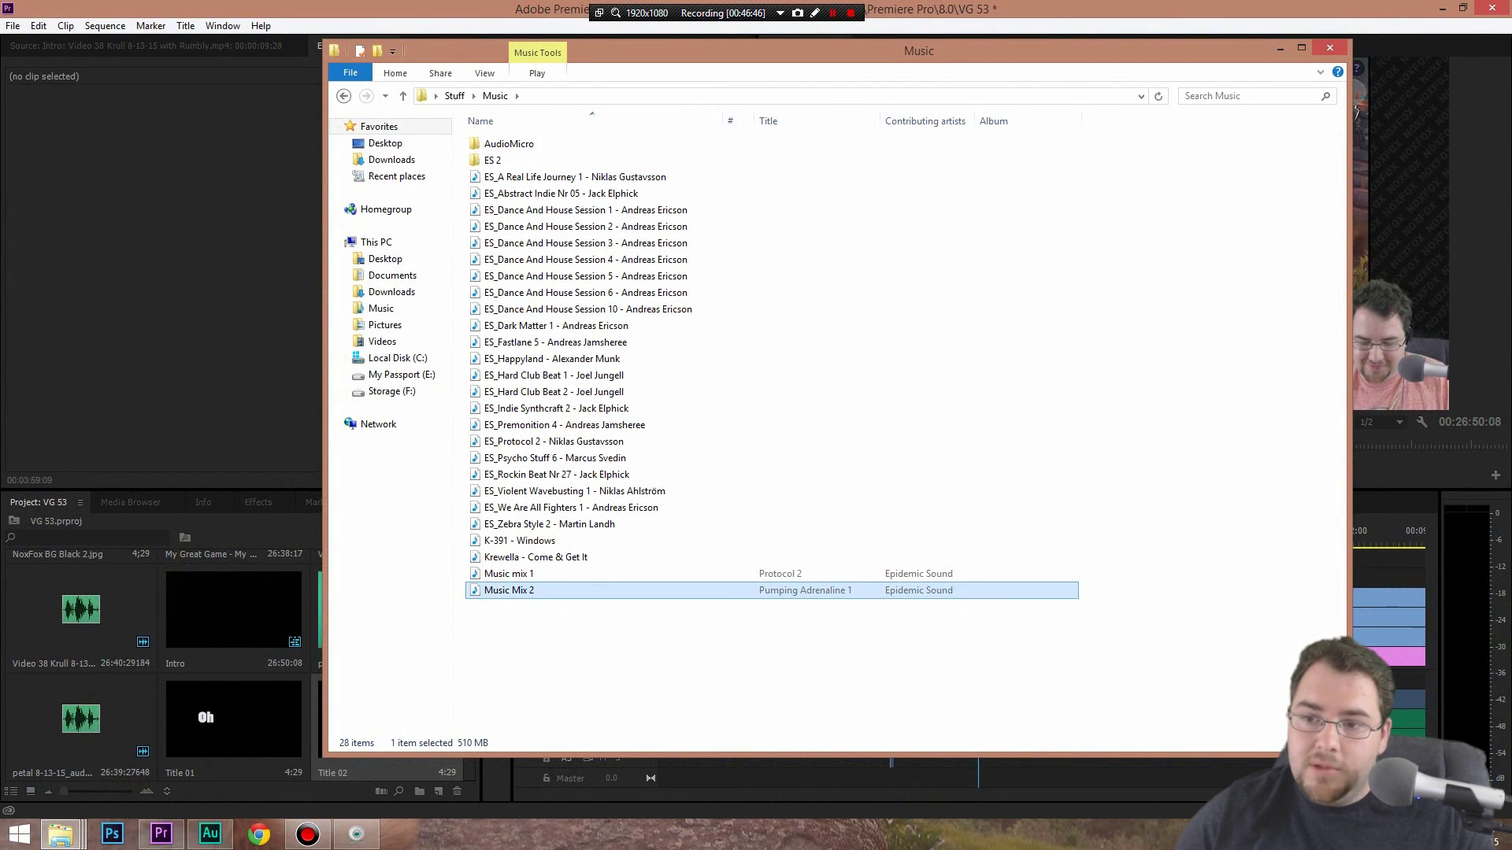
Move Music Mix 2.wav to the end of the project items and place it on audio track A6
scroll(236, 669, down, 1)
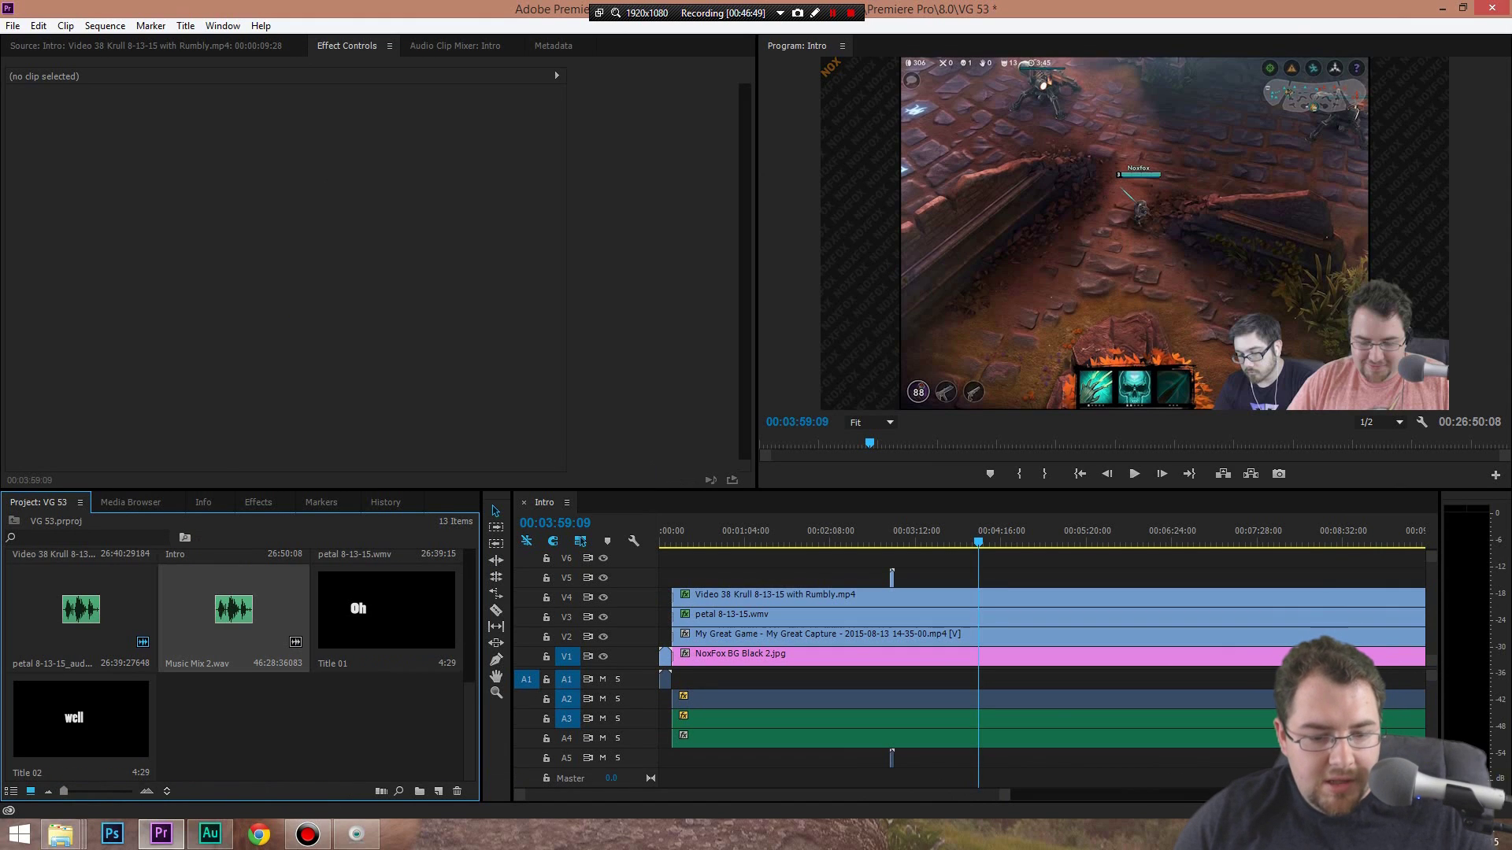
drag(233, 610, 197, 717)
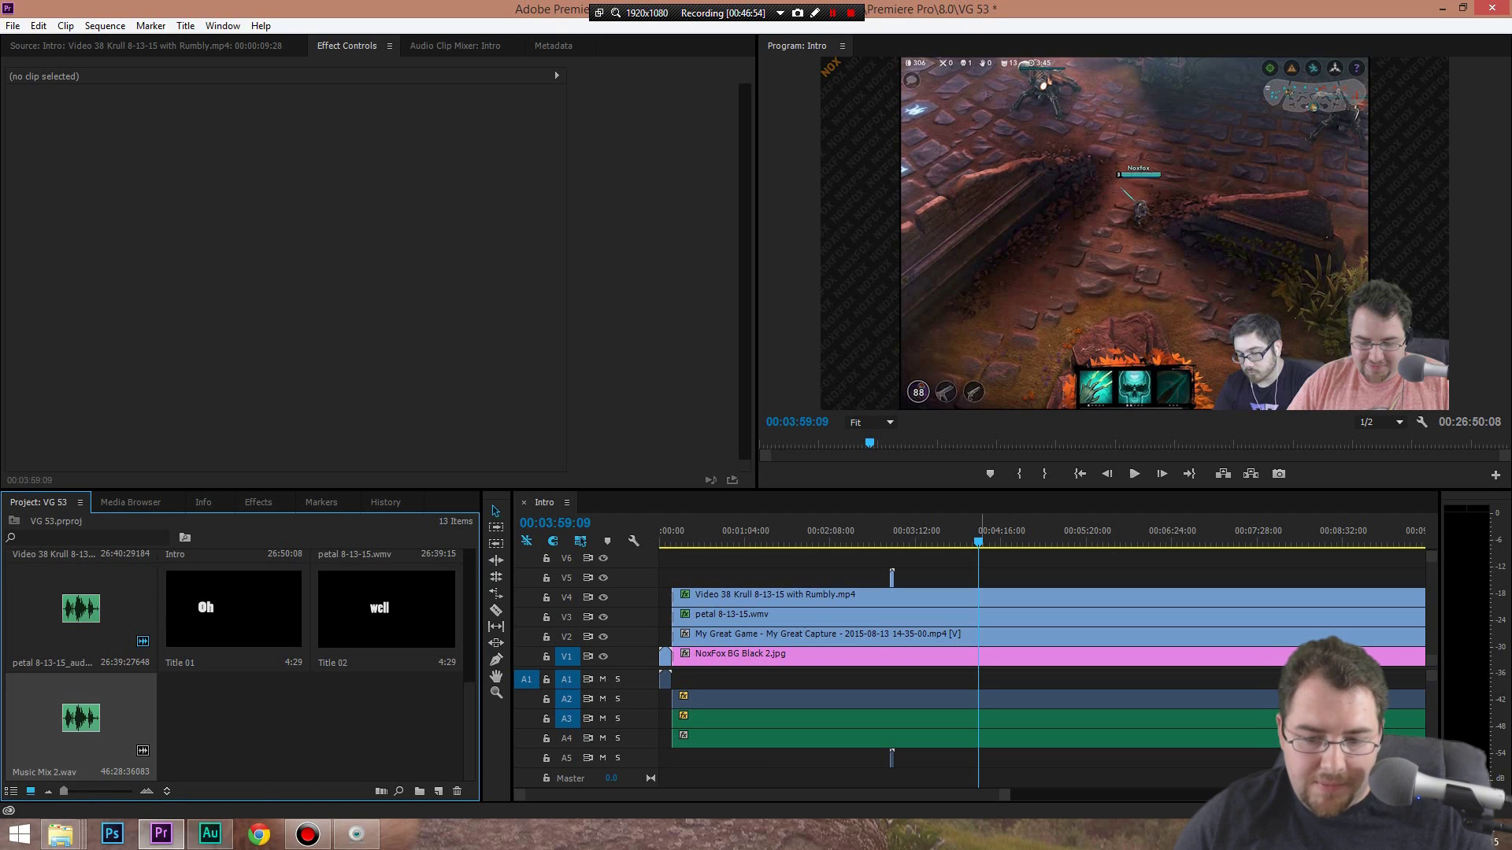
drag(80, 718, 197, 720)
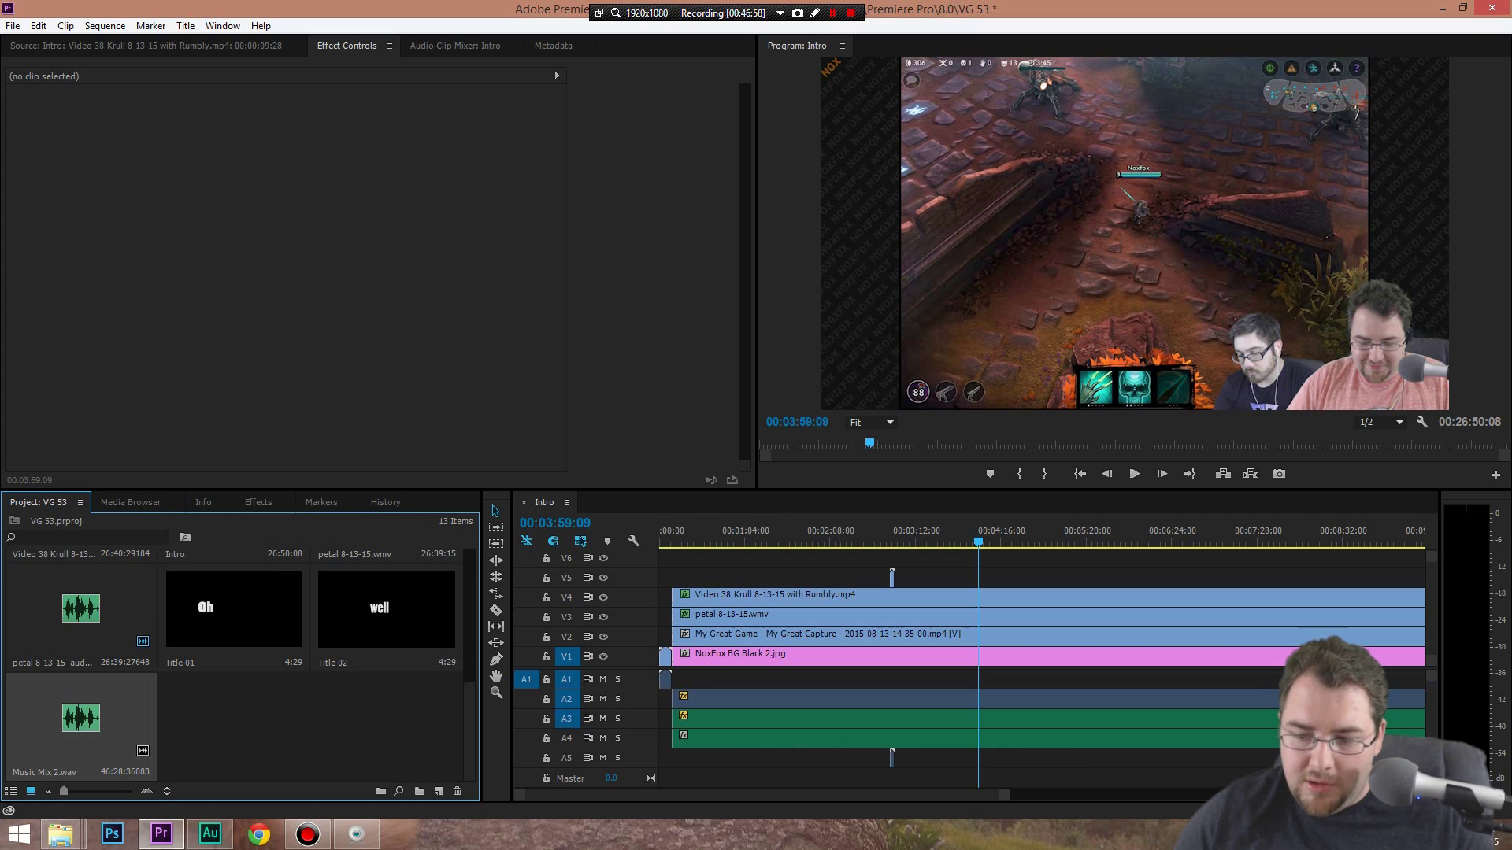
drag(1432, 724, 1431, 742)
drag(80, 718, 760, 776)
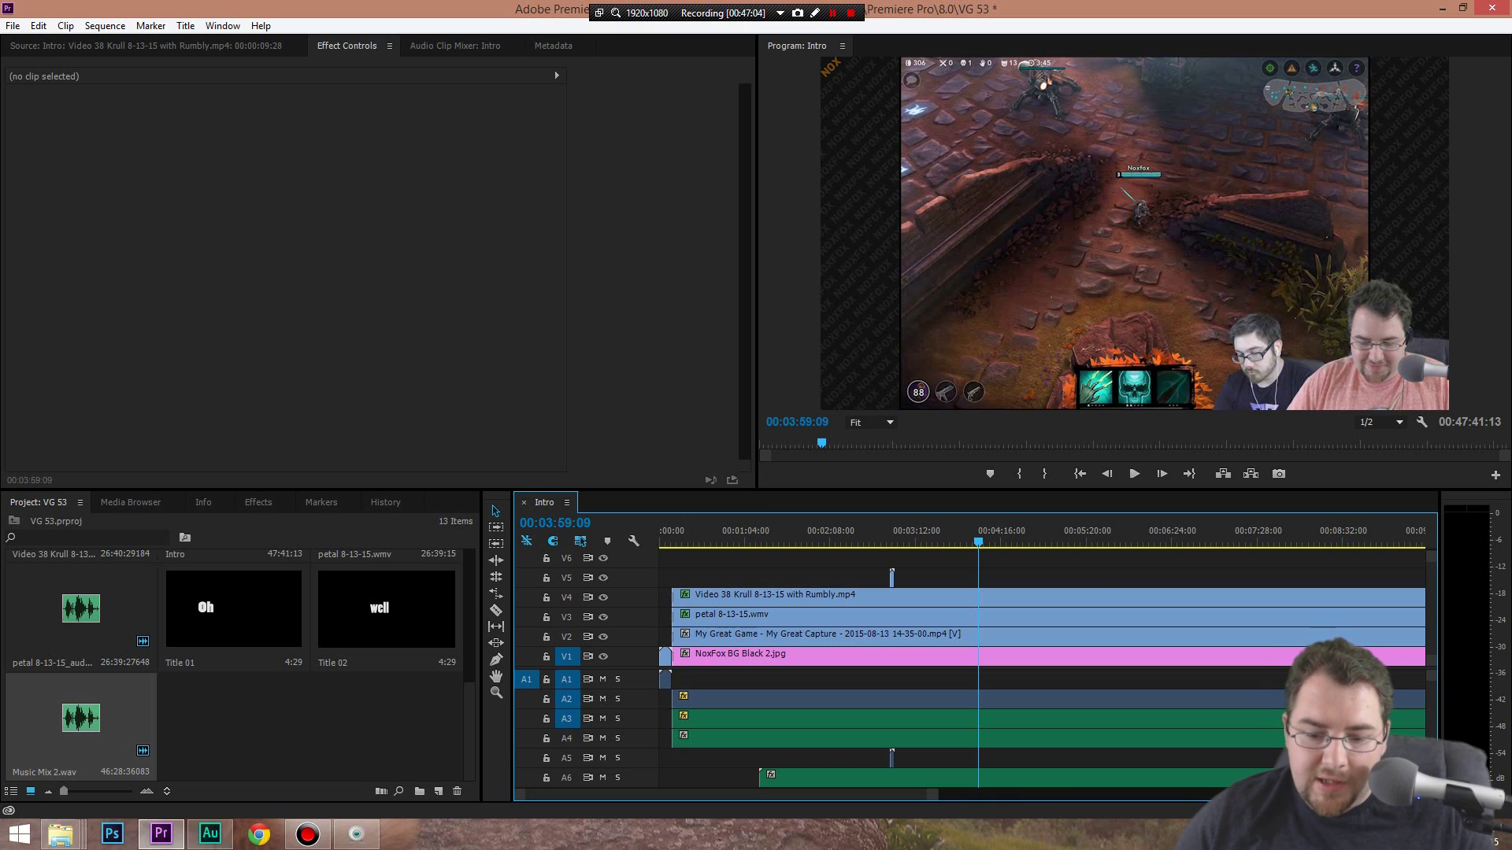
Move the music clip on A6 so that it starts where the main video clips start, right after the intro
key(minus)
key(minus)
key(minus)
key(minus)
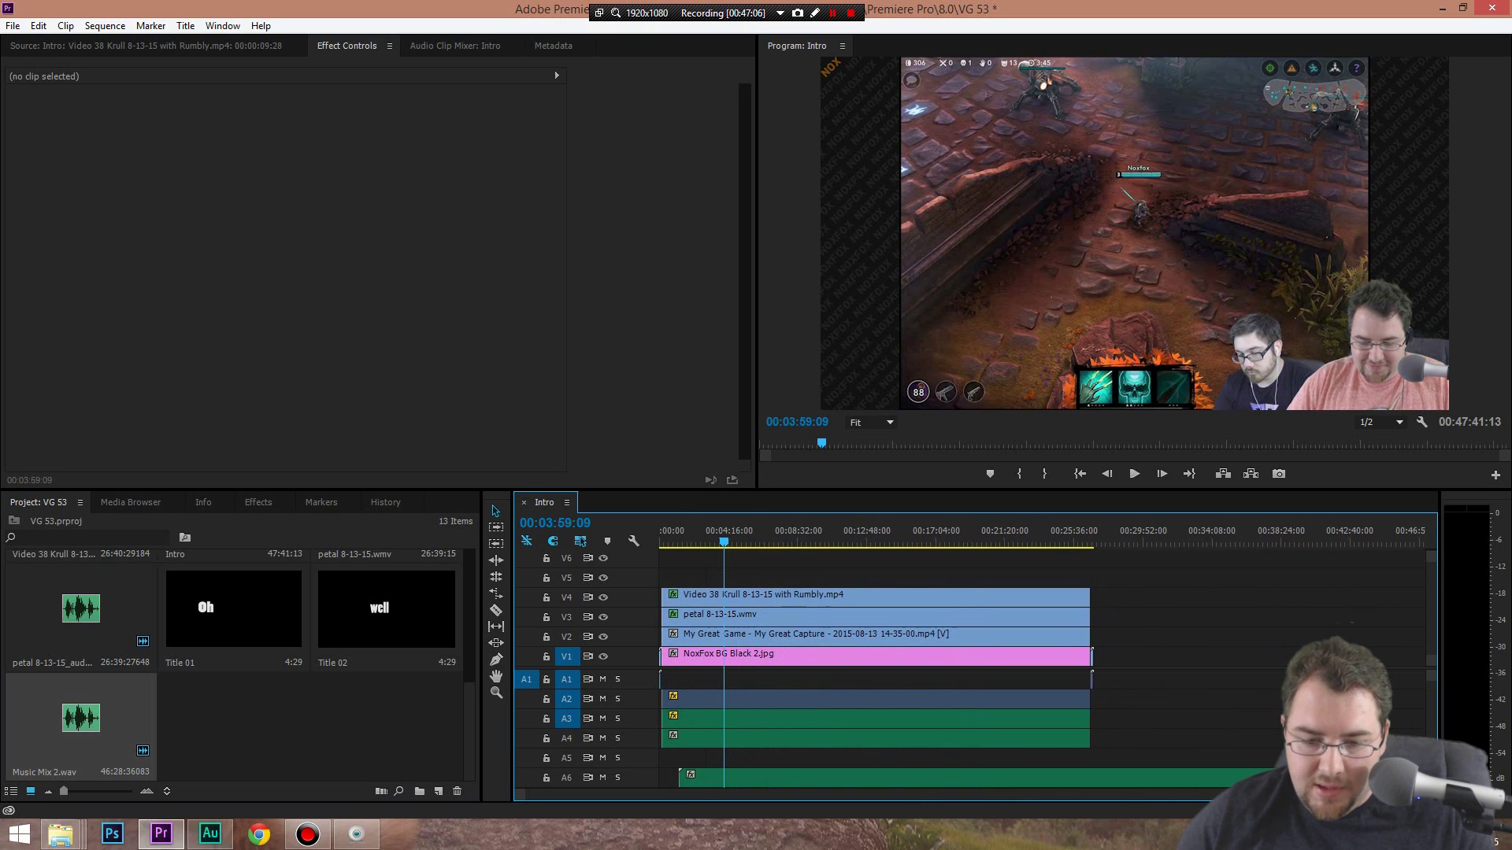
drag(1421, 795, 1409, 796)
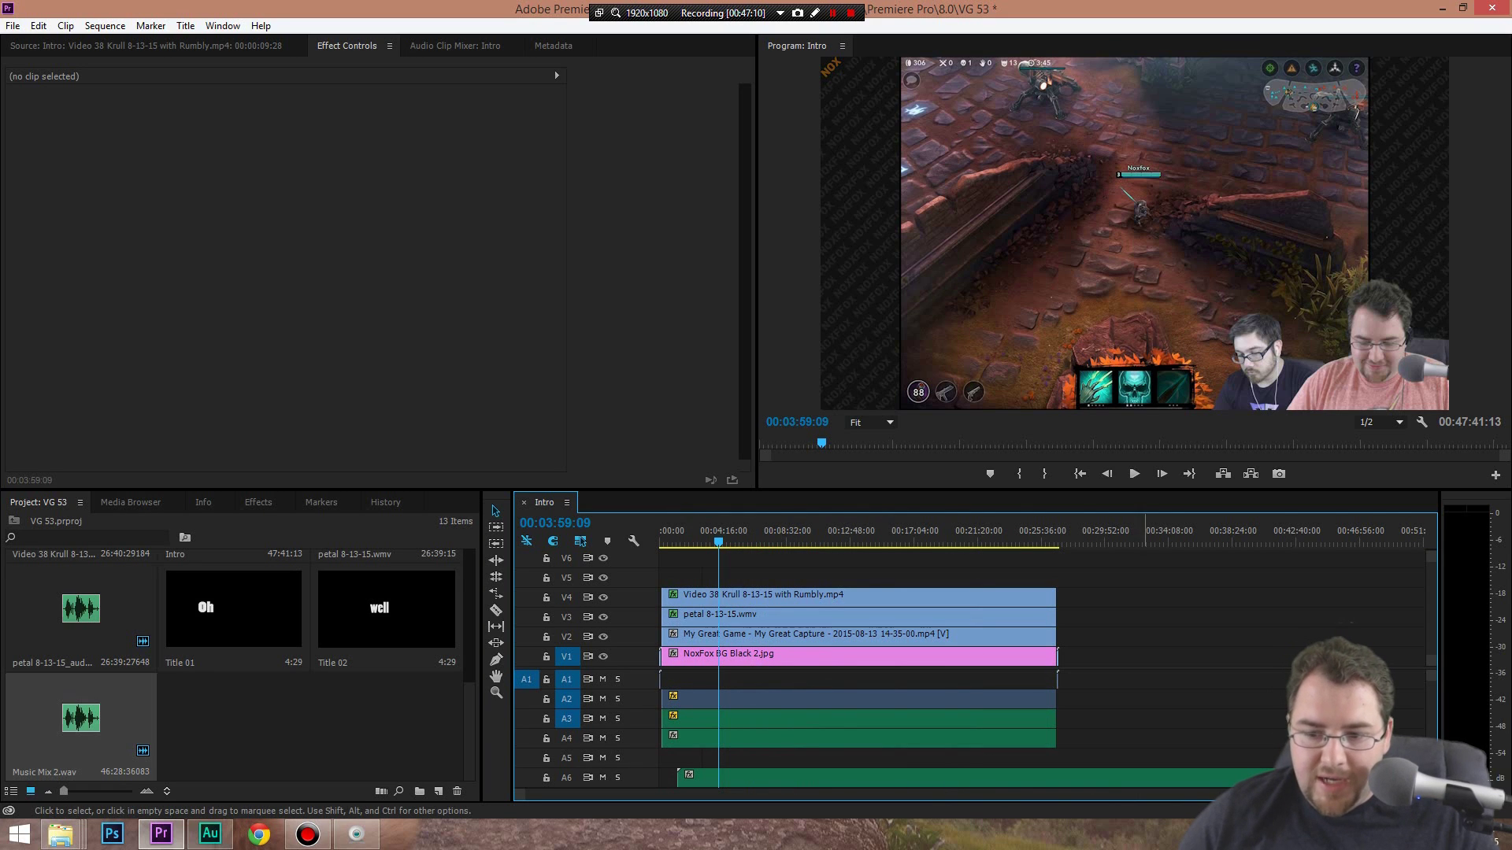
drag(790, 778, 780, 778)
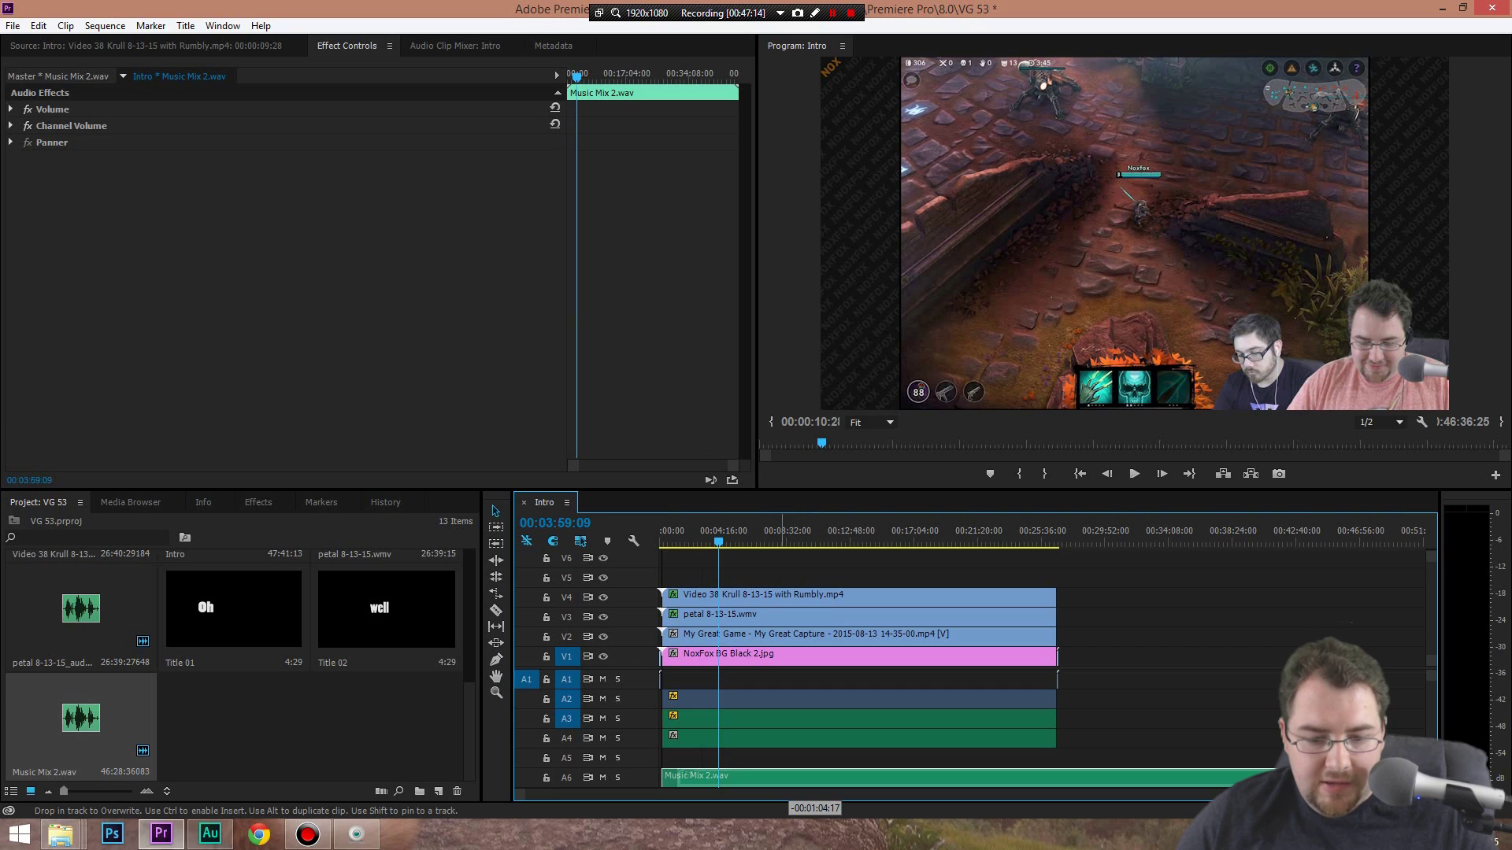
drag(781, 778, 783, 778)
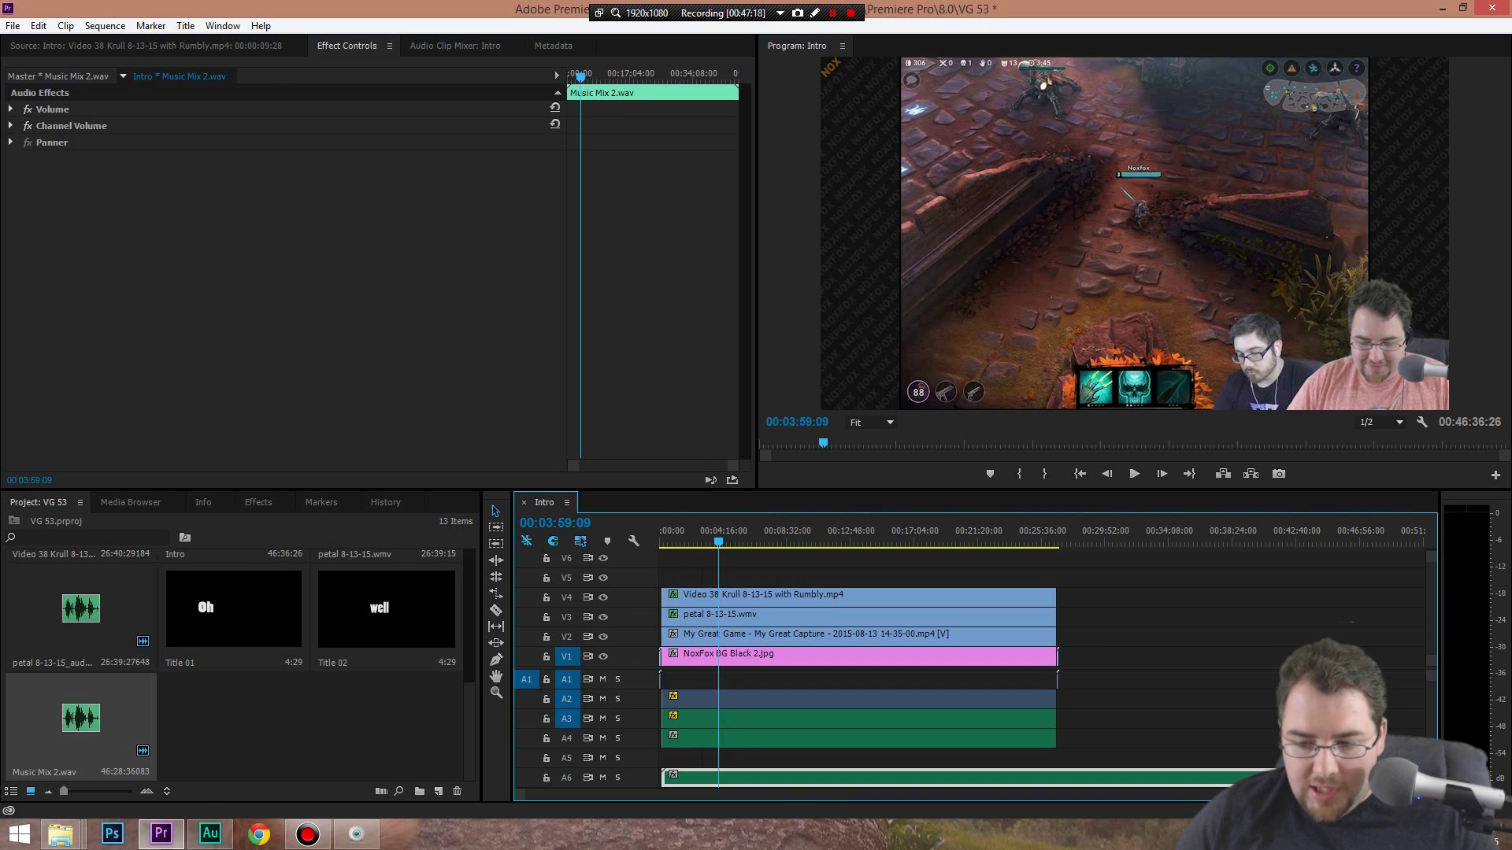
key(equal)
key(equal)
key(equal)
key(equal)
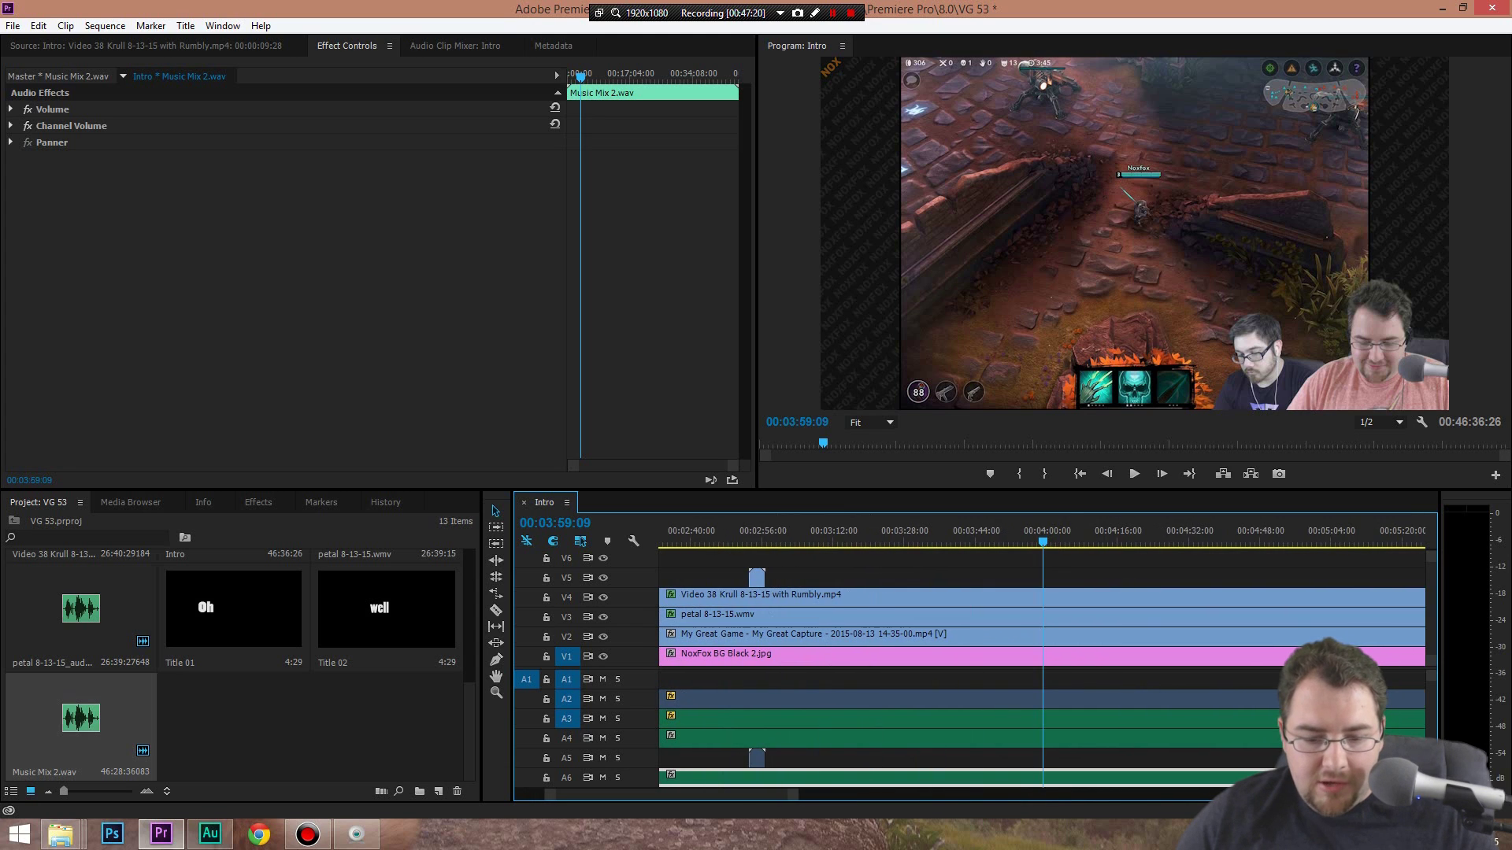
drag(736, 795, 1260, 794)
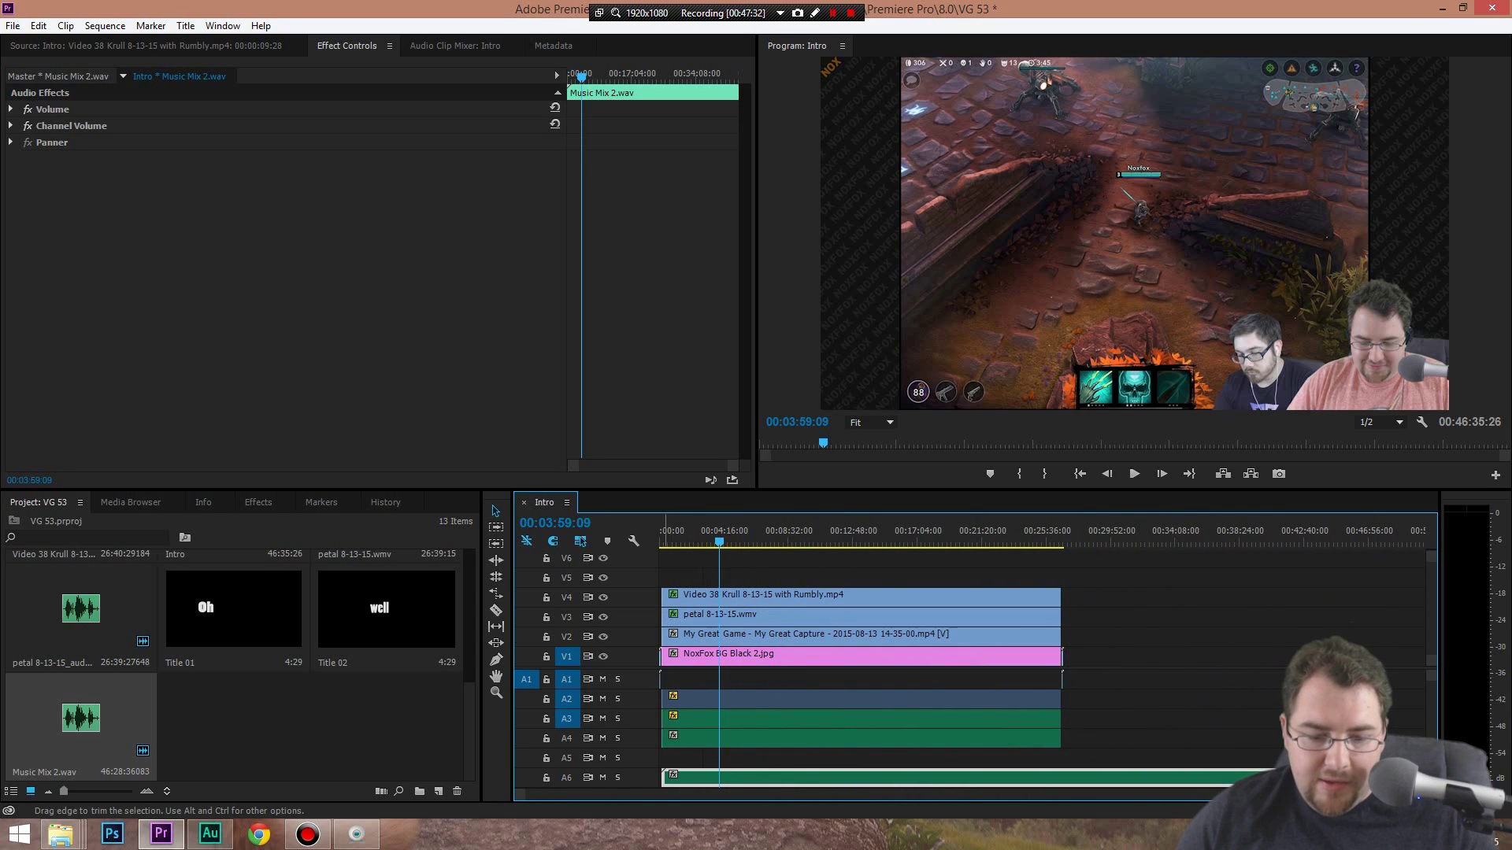
Try fitting only the last part of the music against the end of the main video, and restore the trimmed start
drag(666, 777, 1191, 777)
drag(1346, 778, 1039, 778)
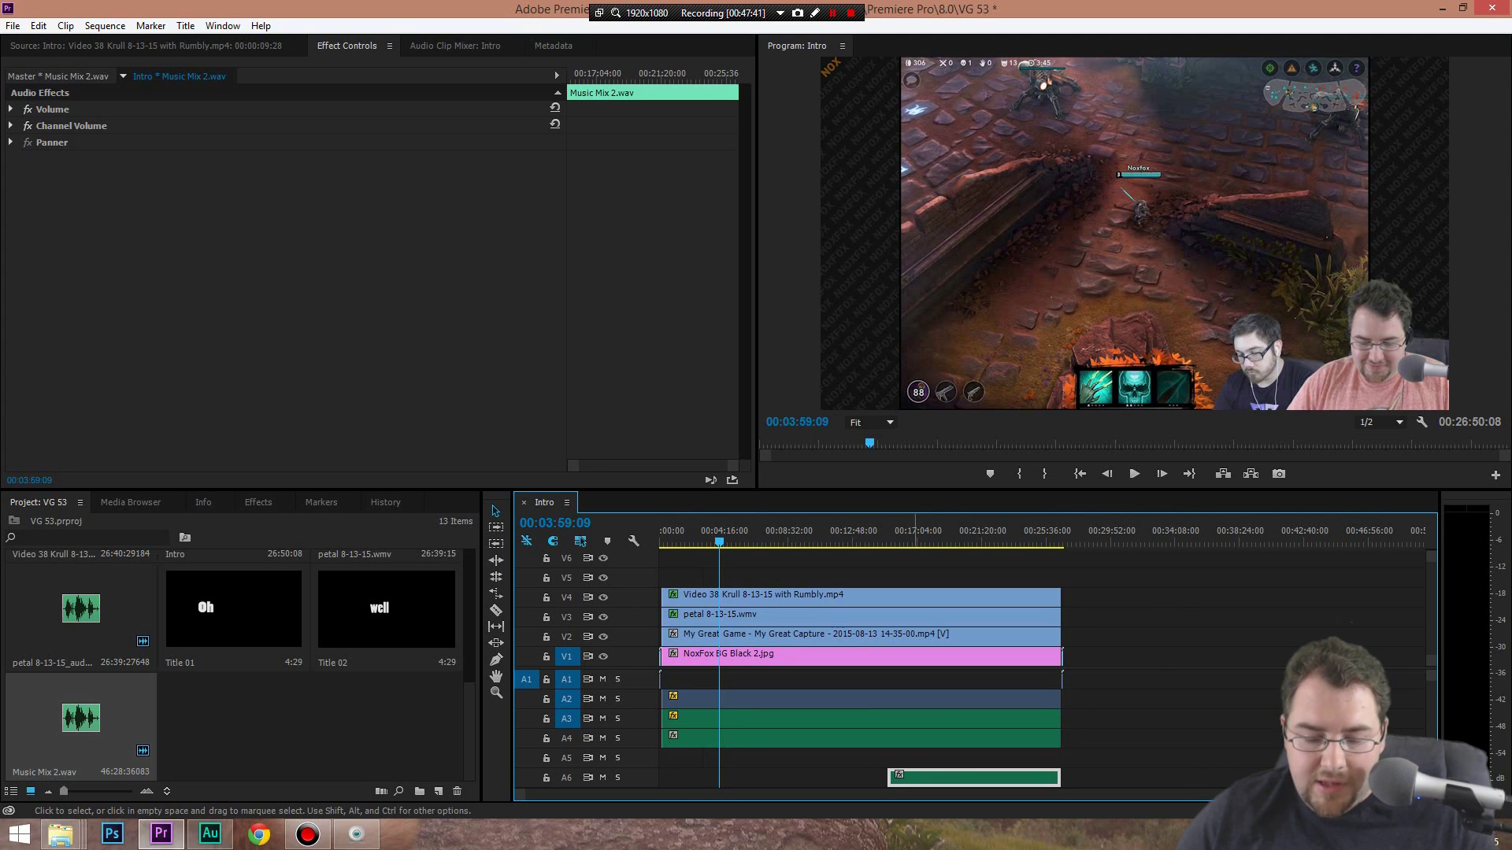
drag(996, 778, 1302, 778)
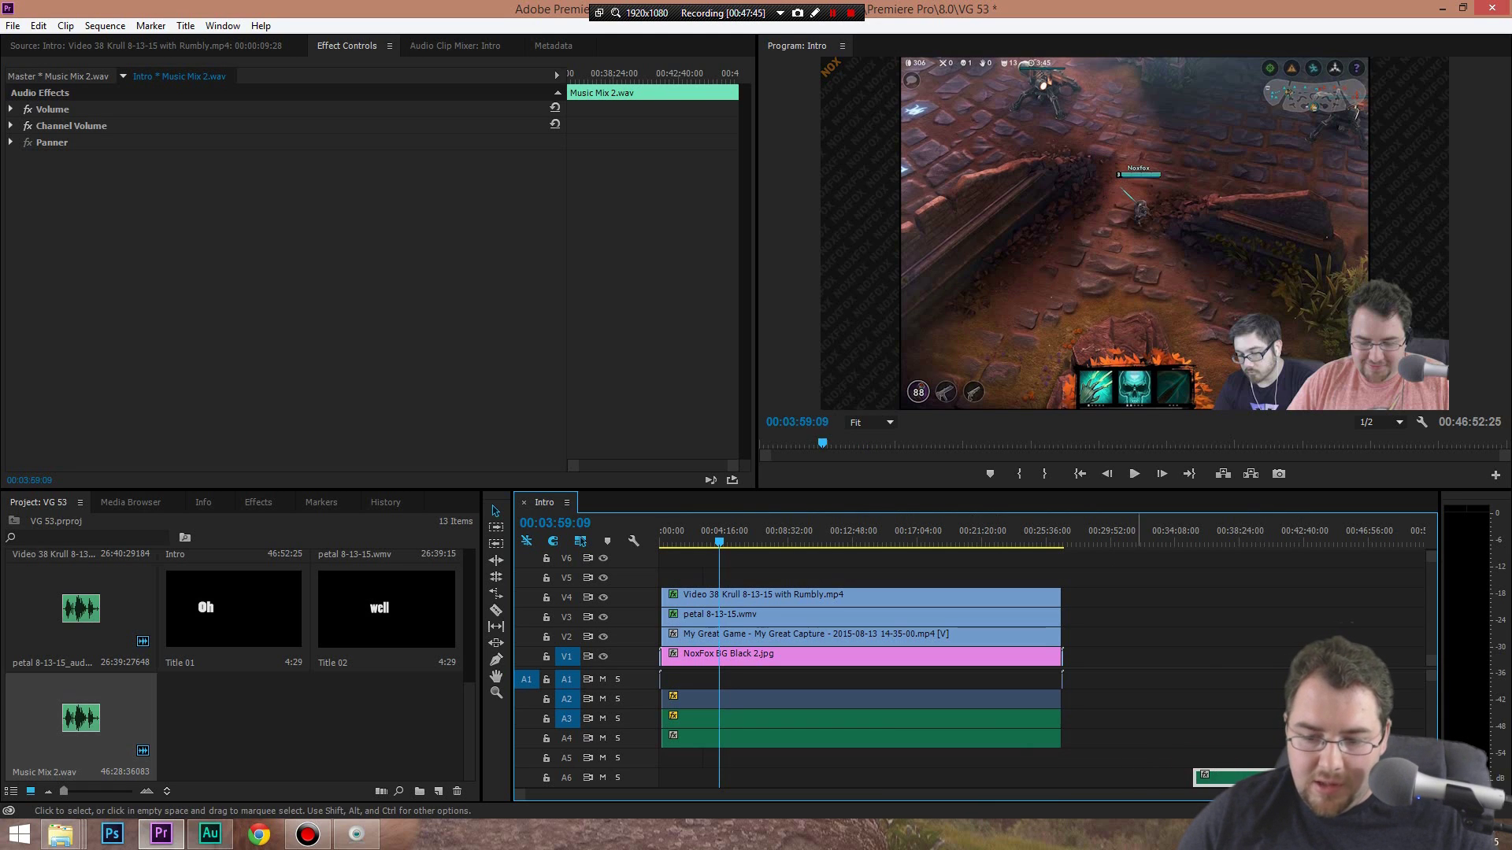
drag(1196, 778, 666, 778)
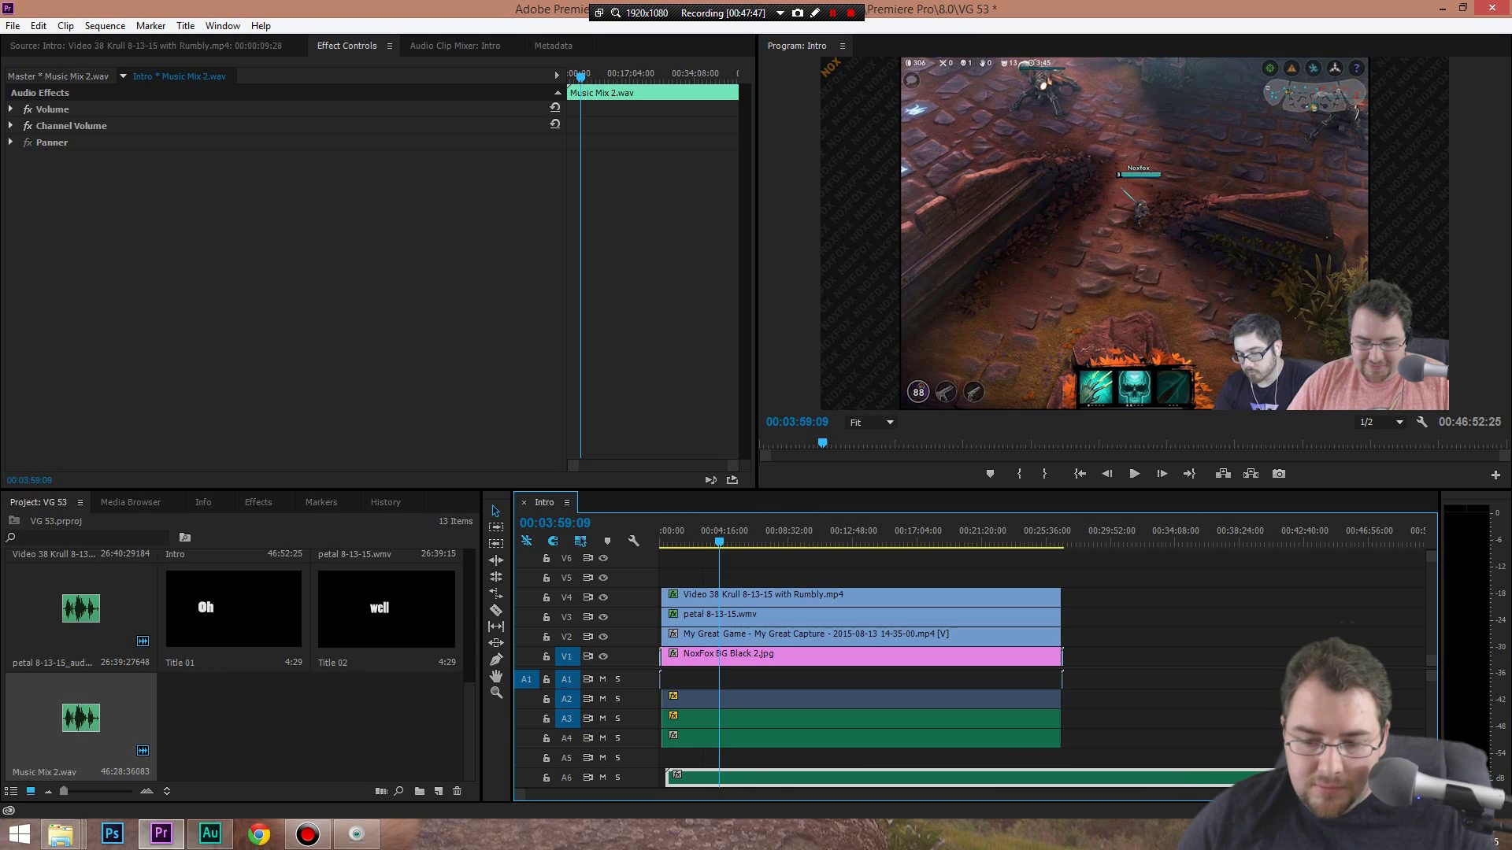
Snap the start of the restored music clip on A6 back to the start of the main video clips
drag(748, 778, 744, 782)
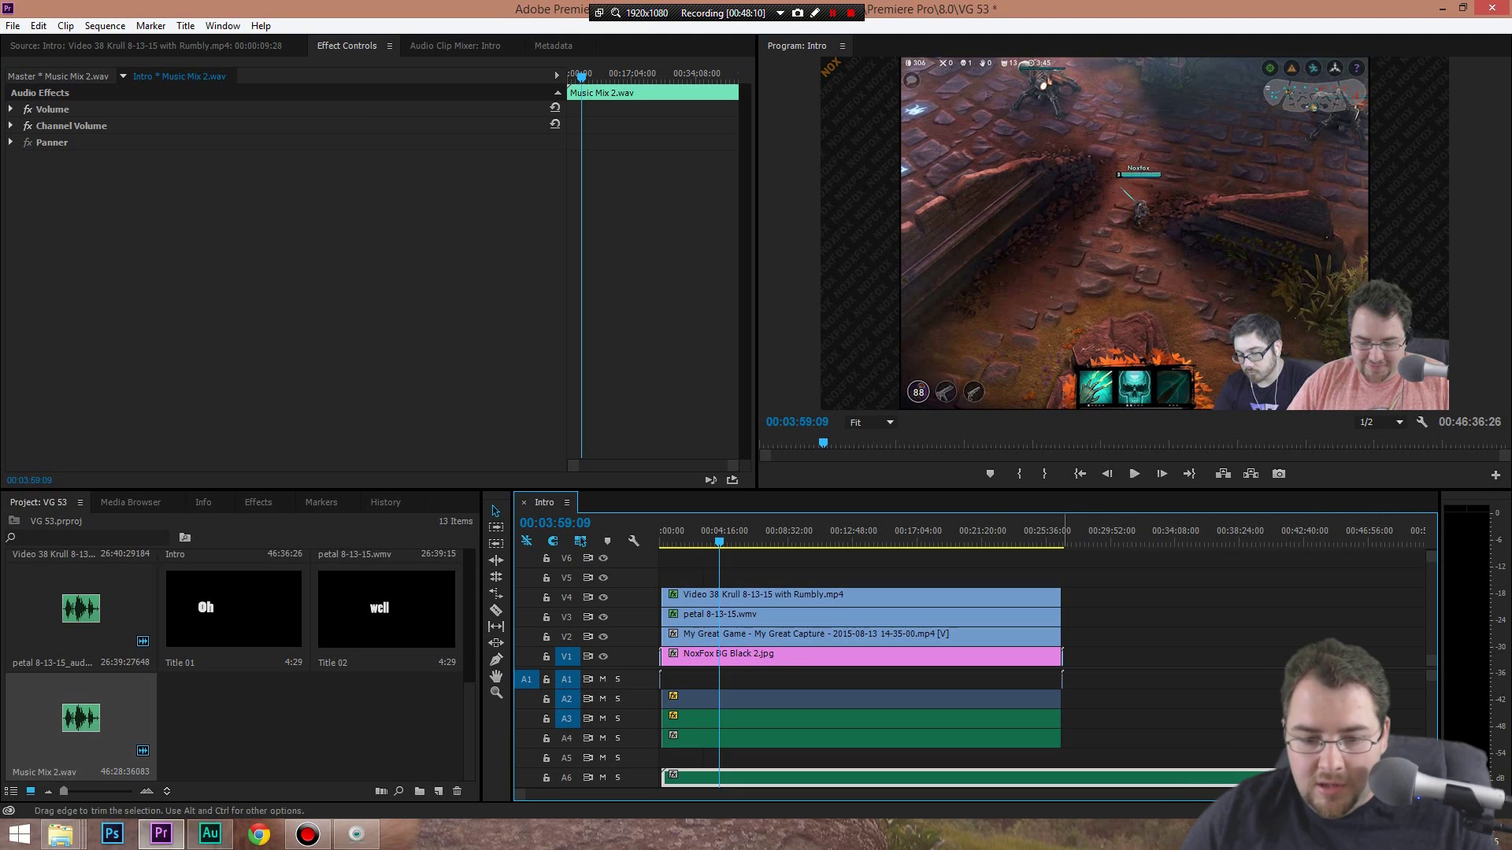
drag(752, 780, 751, 780)
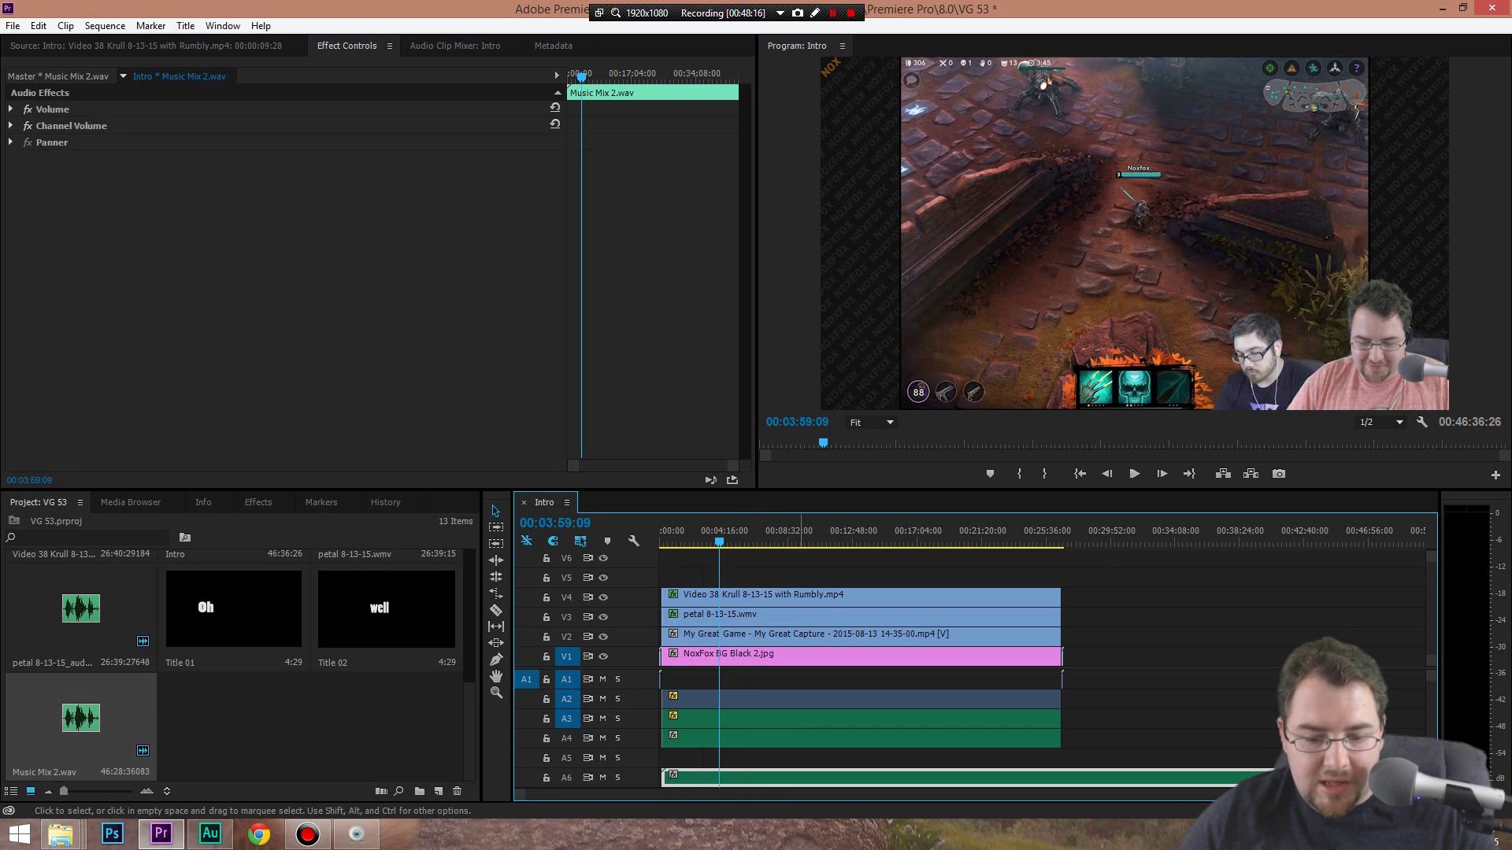
scroll(751, 780, down, 2)
scroll(969, 669, up, 2)
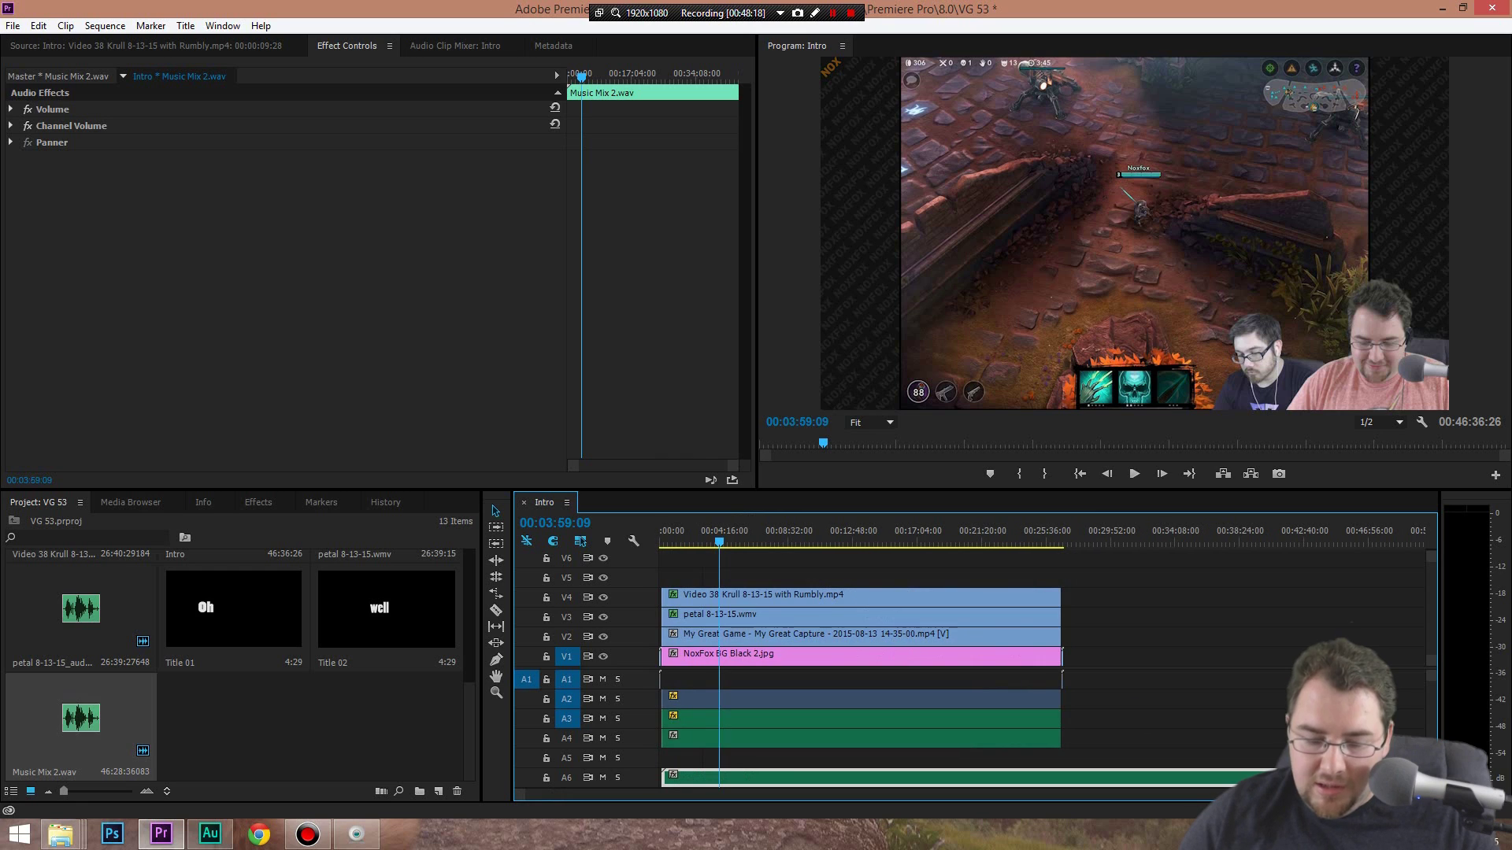
key(equal)
key(equal)
key(equal)
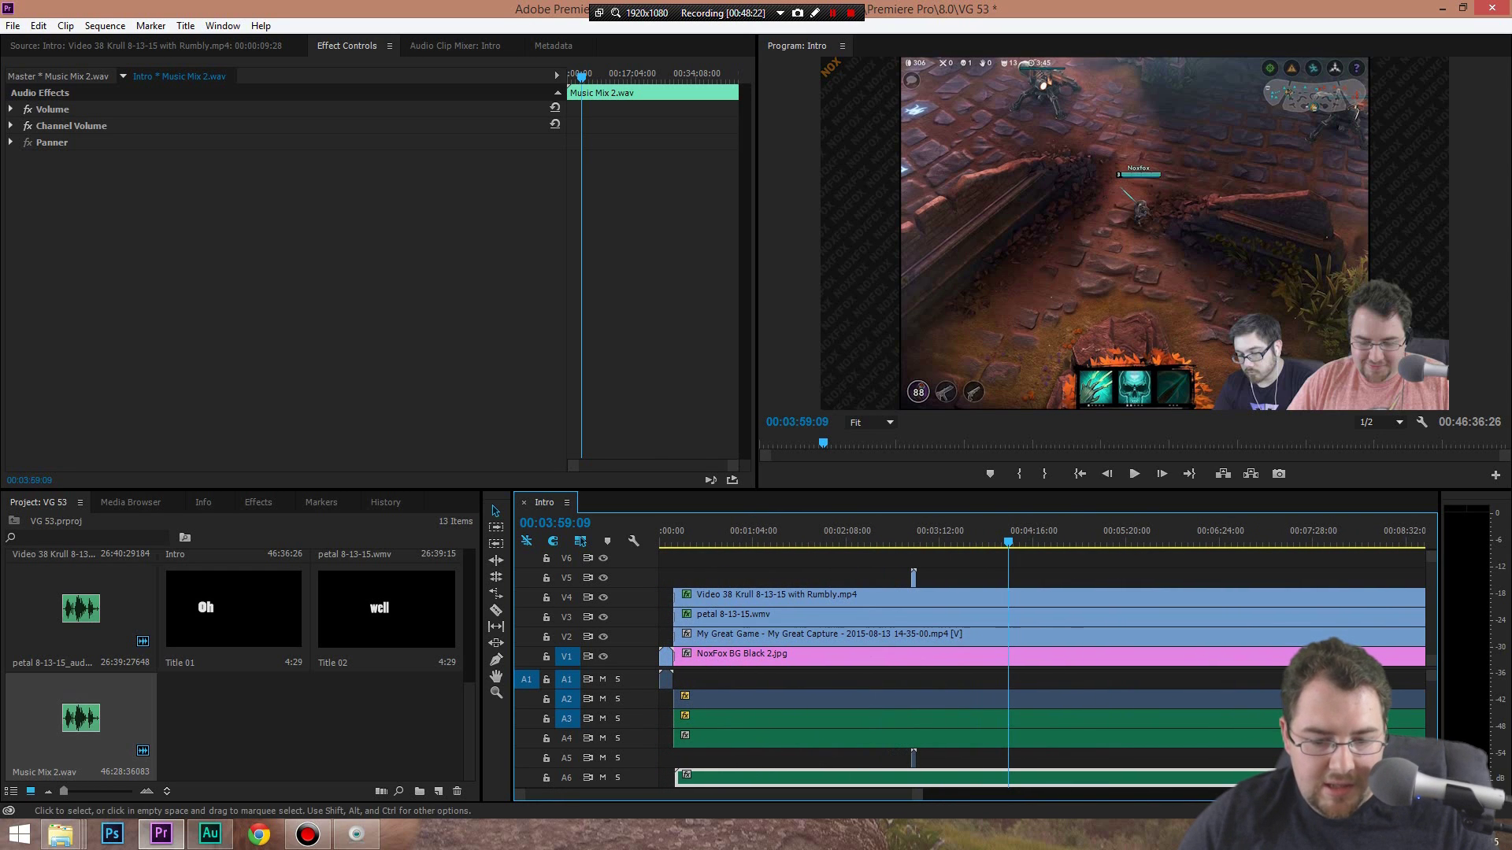
drag(775, 778, 776, 777)
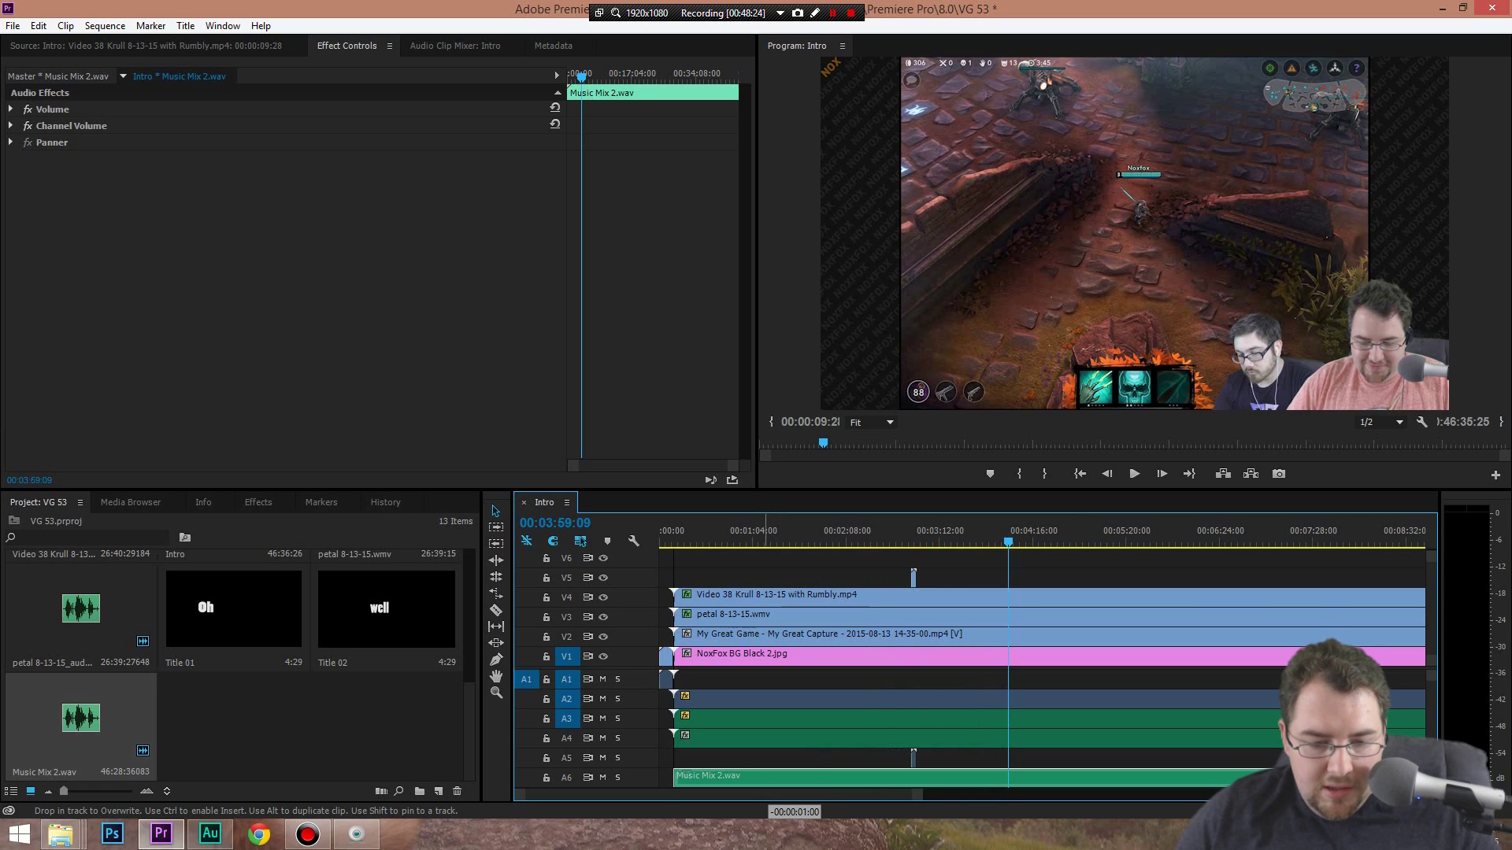
Trim the end of the music clip on A6 to match the end of the main video clips
scroll(1039, 669, down, 10)
scroll(1039, 670, down, 5)
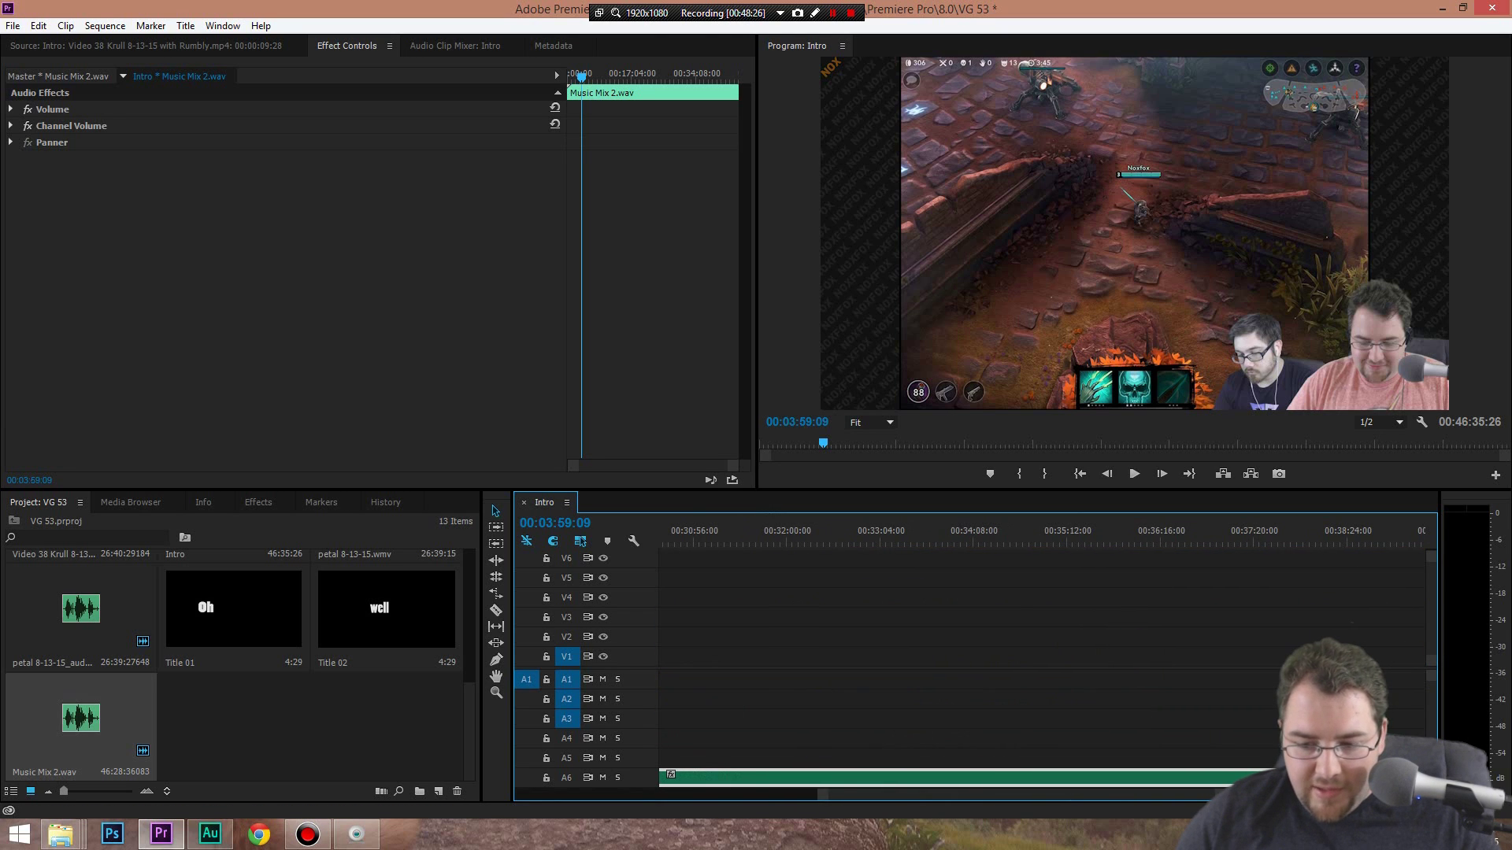
key(minus)
key(backslash)
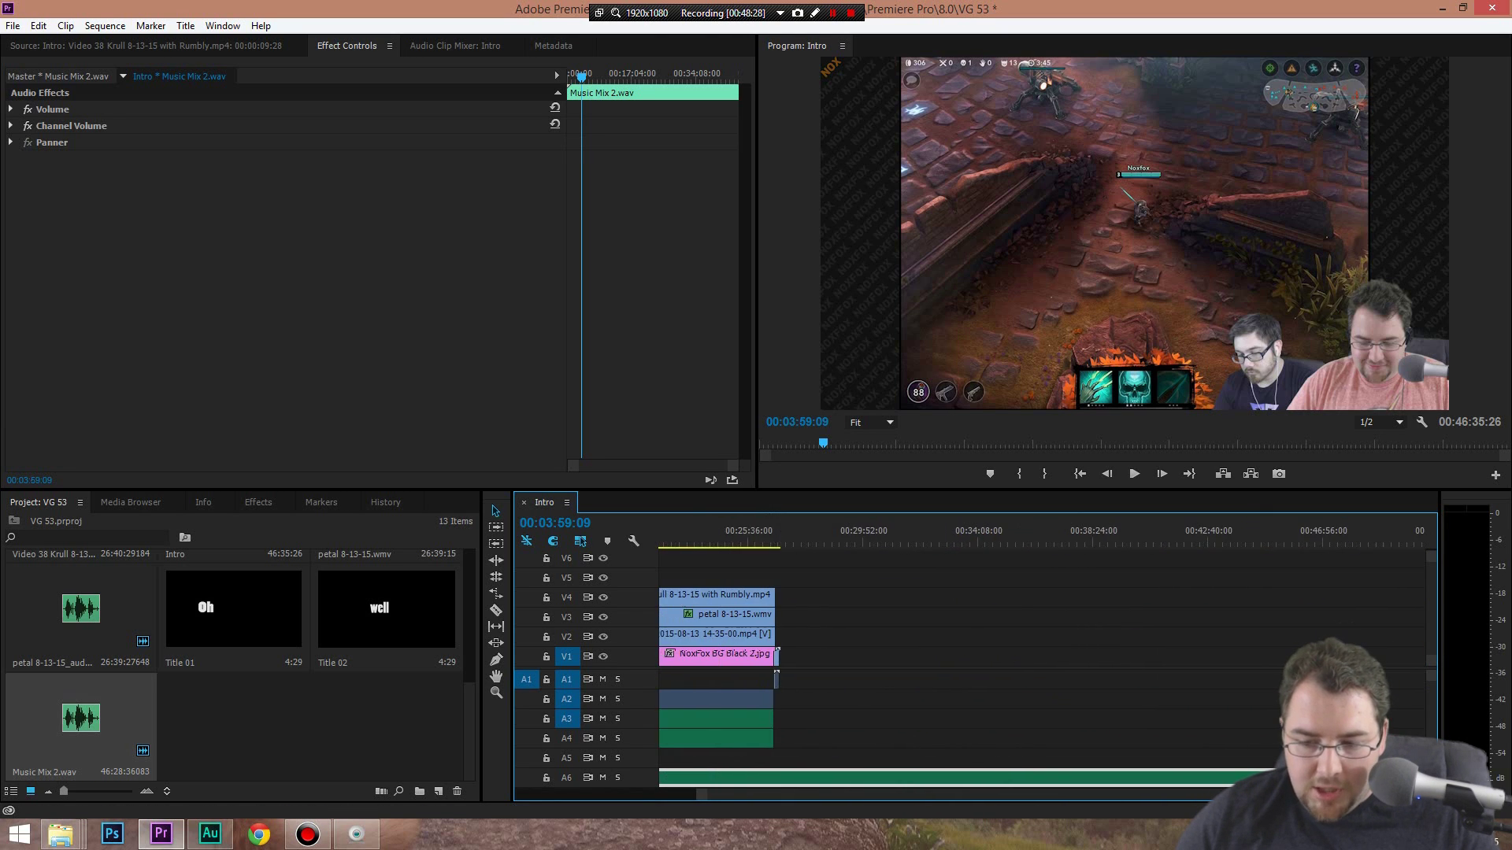
drag(782, 652, 778, 777)
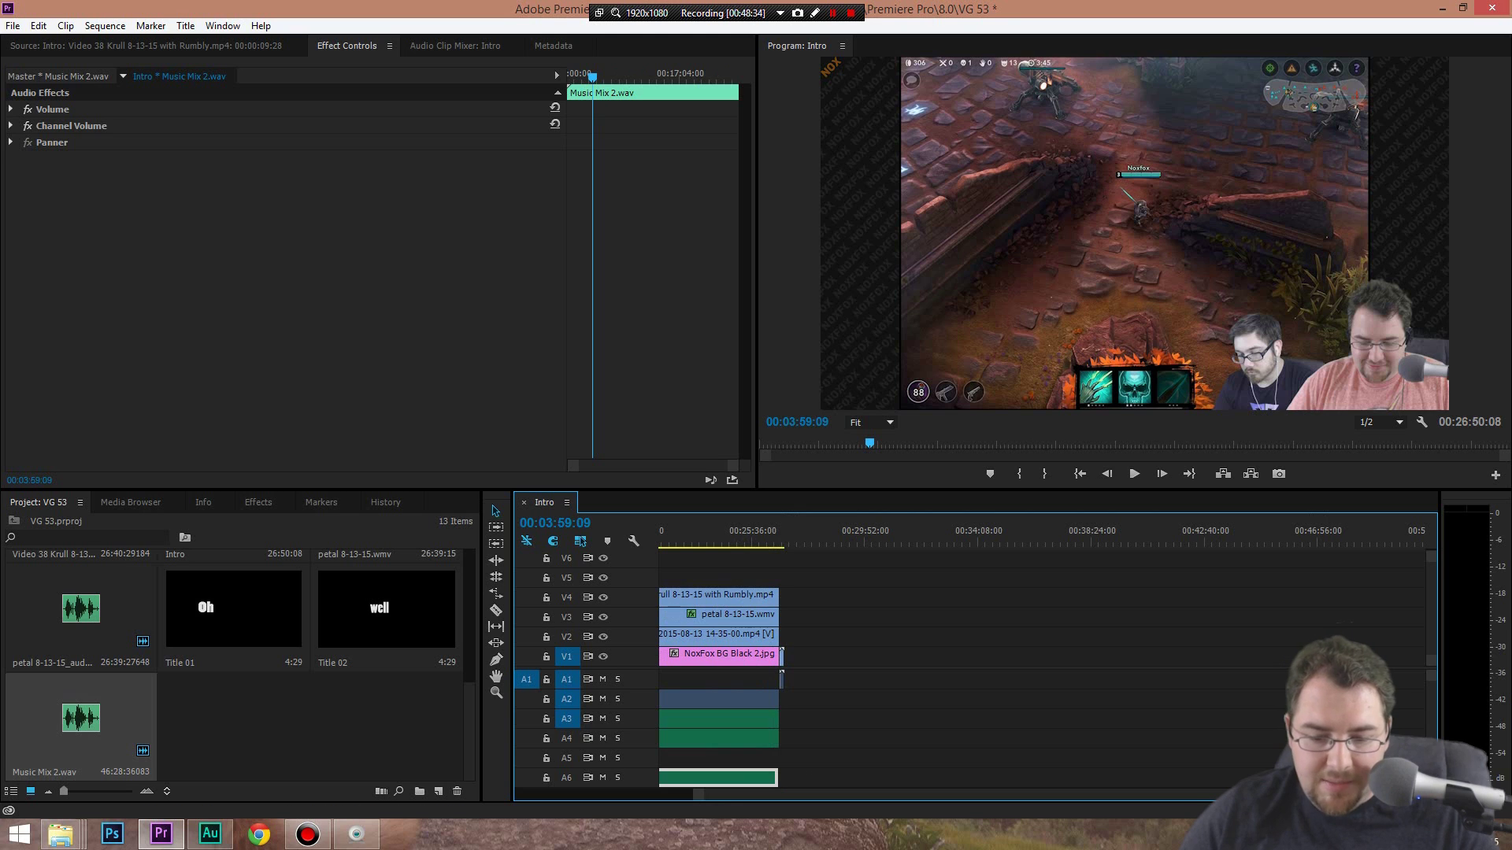
scroll(977, 677, up, 8)
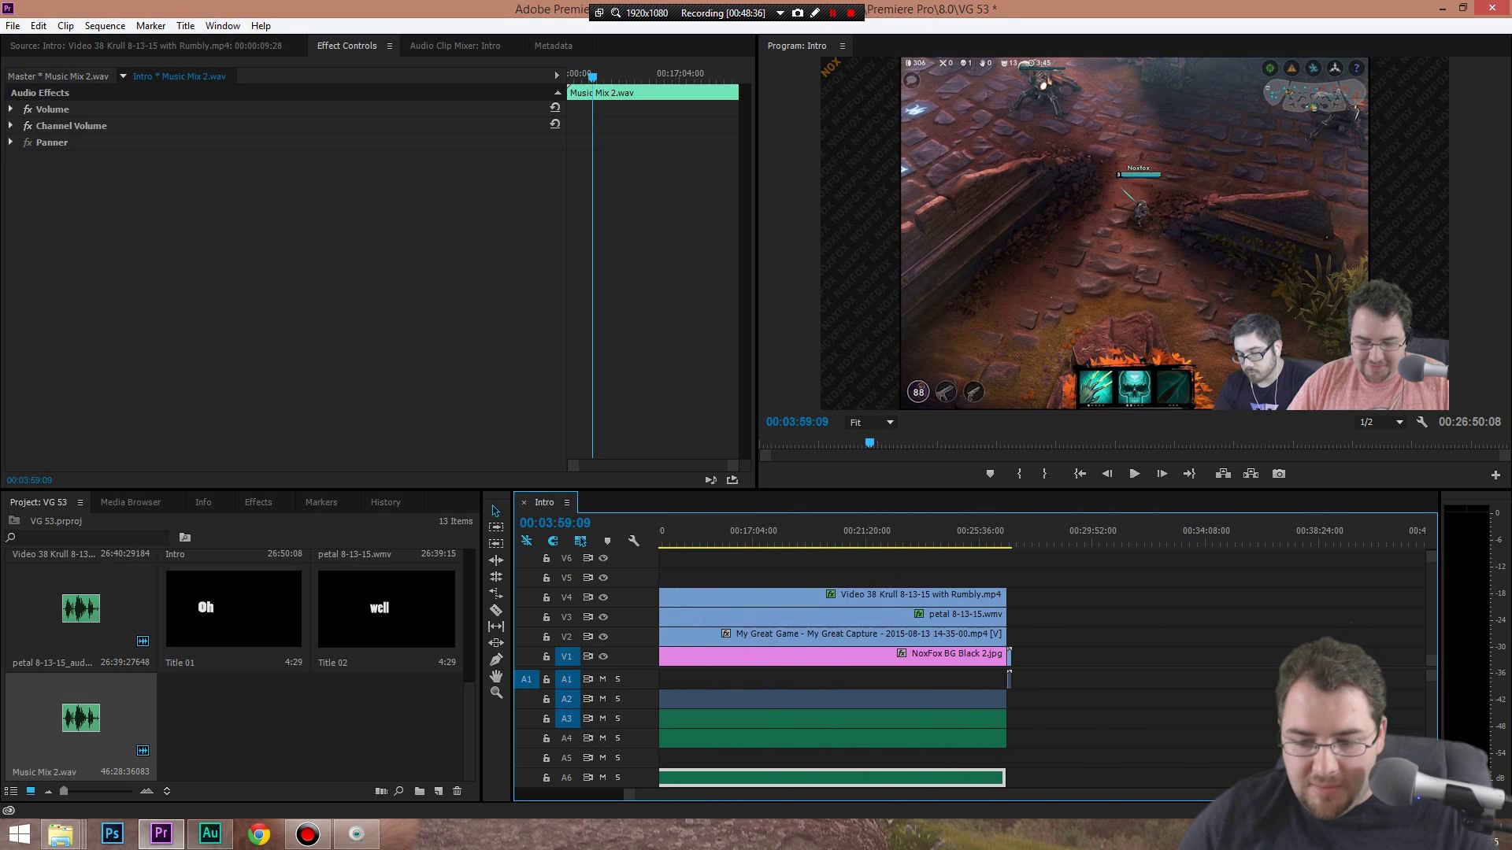
Fine-tune the end of the music clip on A6 so it lines up exactly with the end of the main video clips
scroll(1016, 677, up, 5)
scroll(976, 677, up, 2)
drag(997, 778, 999, 778)
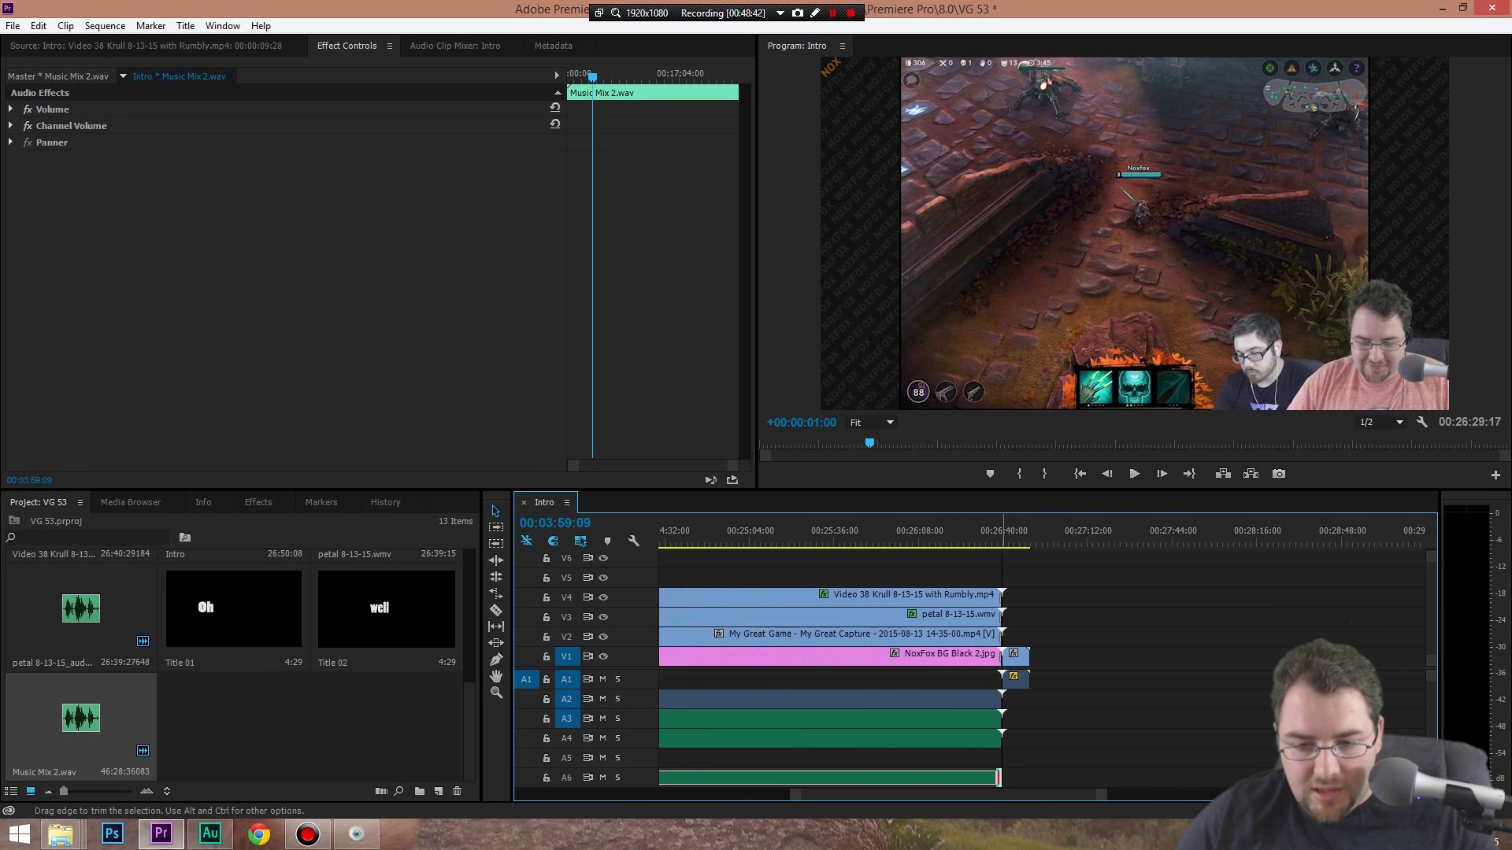
Play the passage from the intro into the main video to check the music's loudness
scroll(1042, 677, up, 20)
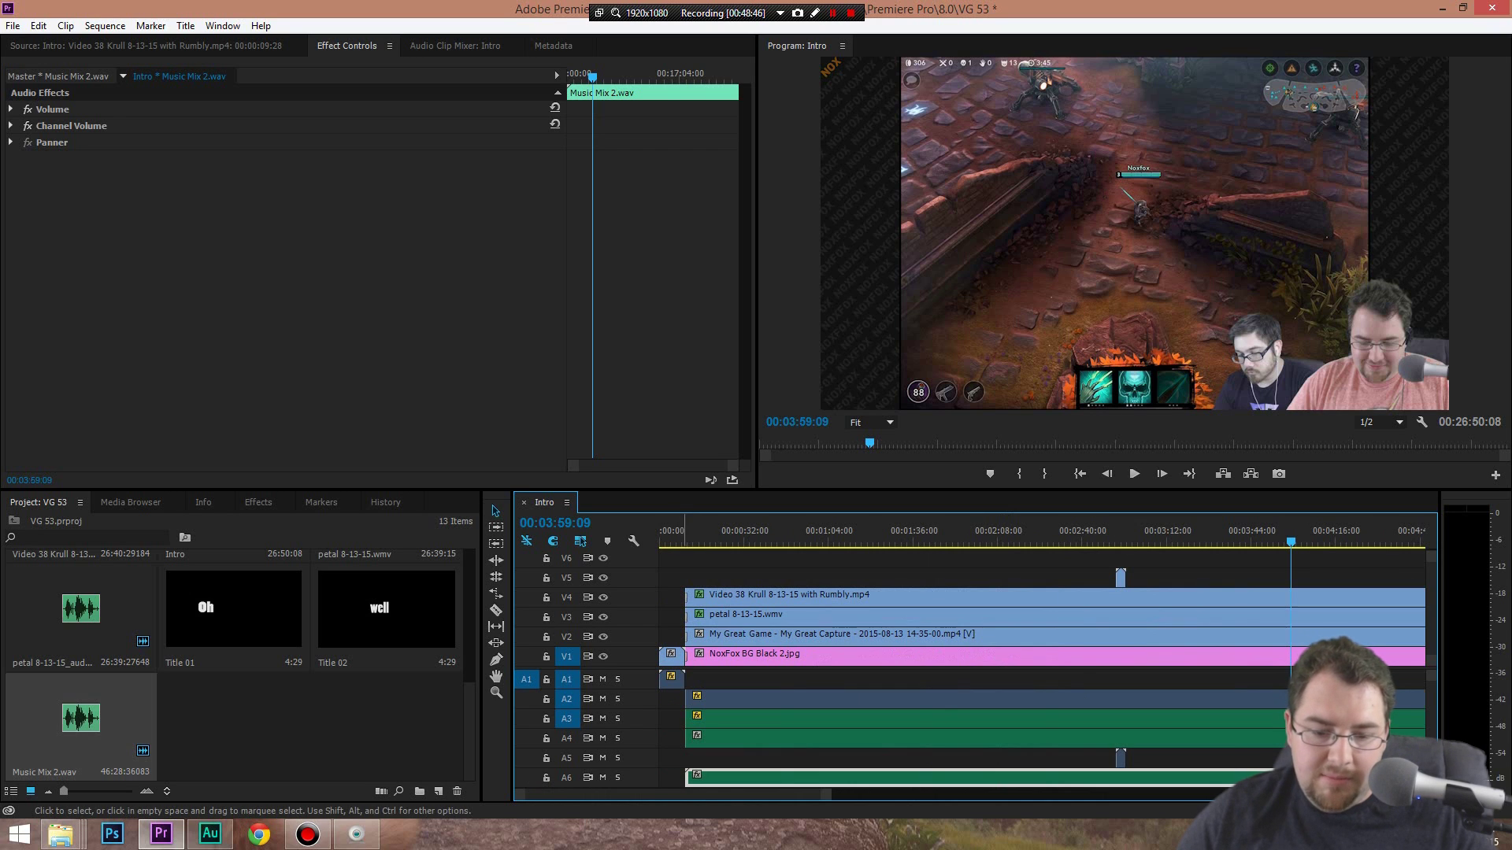
click(709, 759)
click(679, 537)
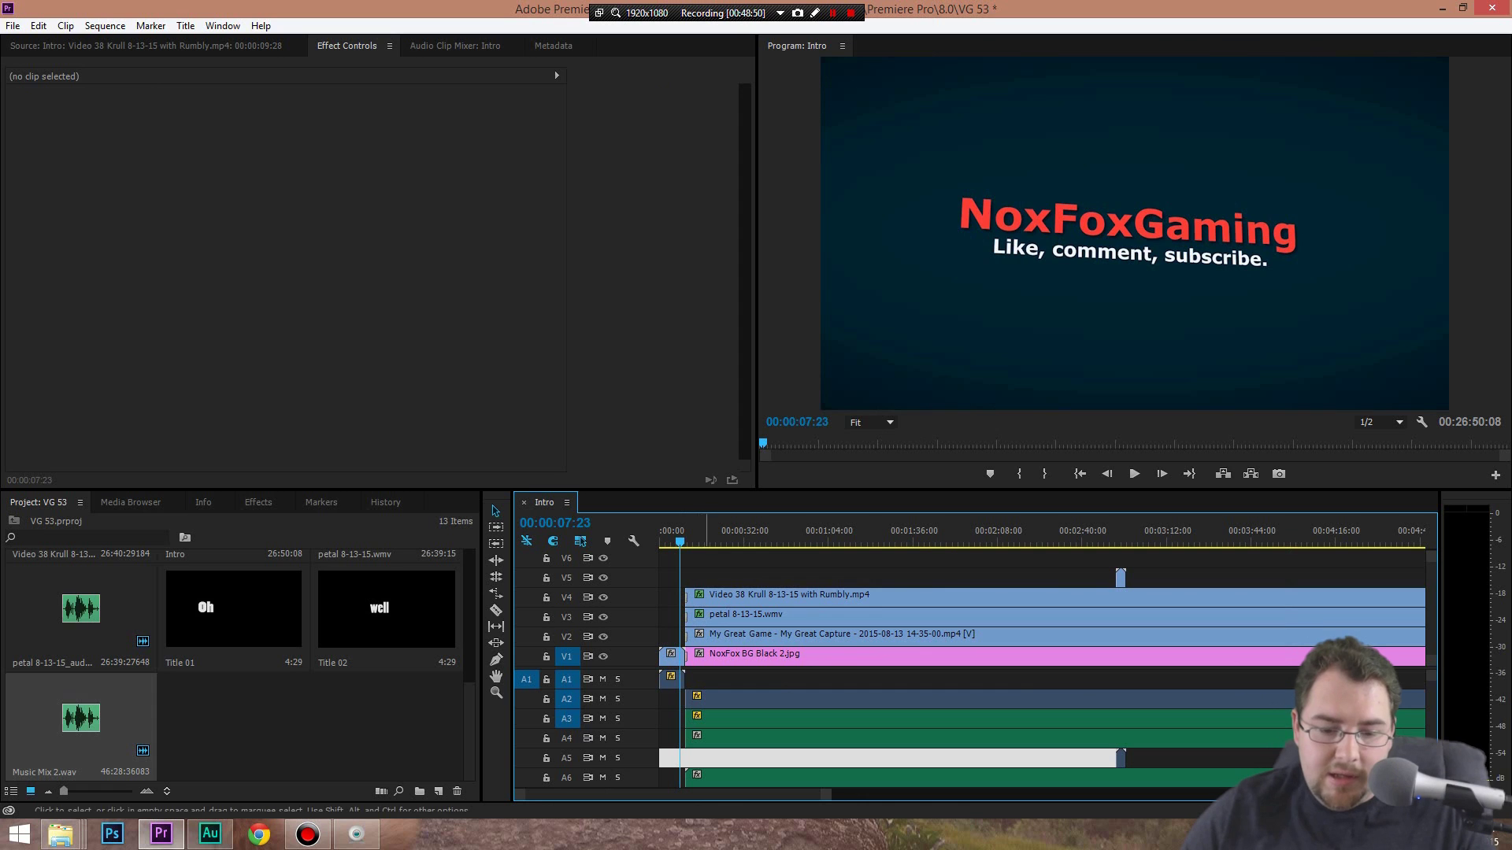
key(space)
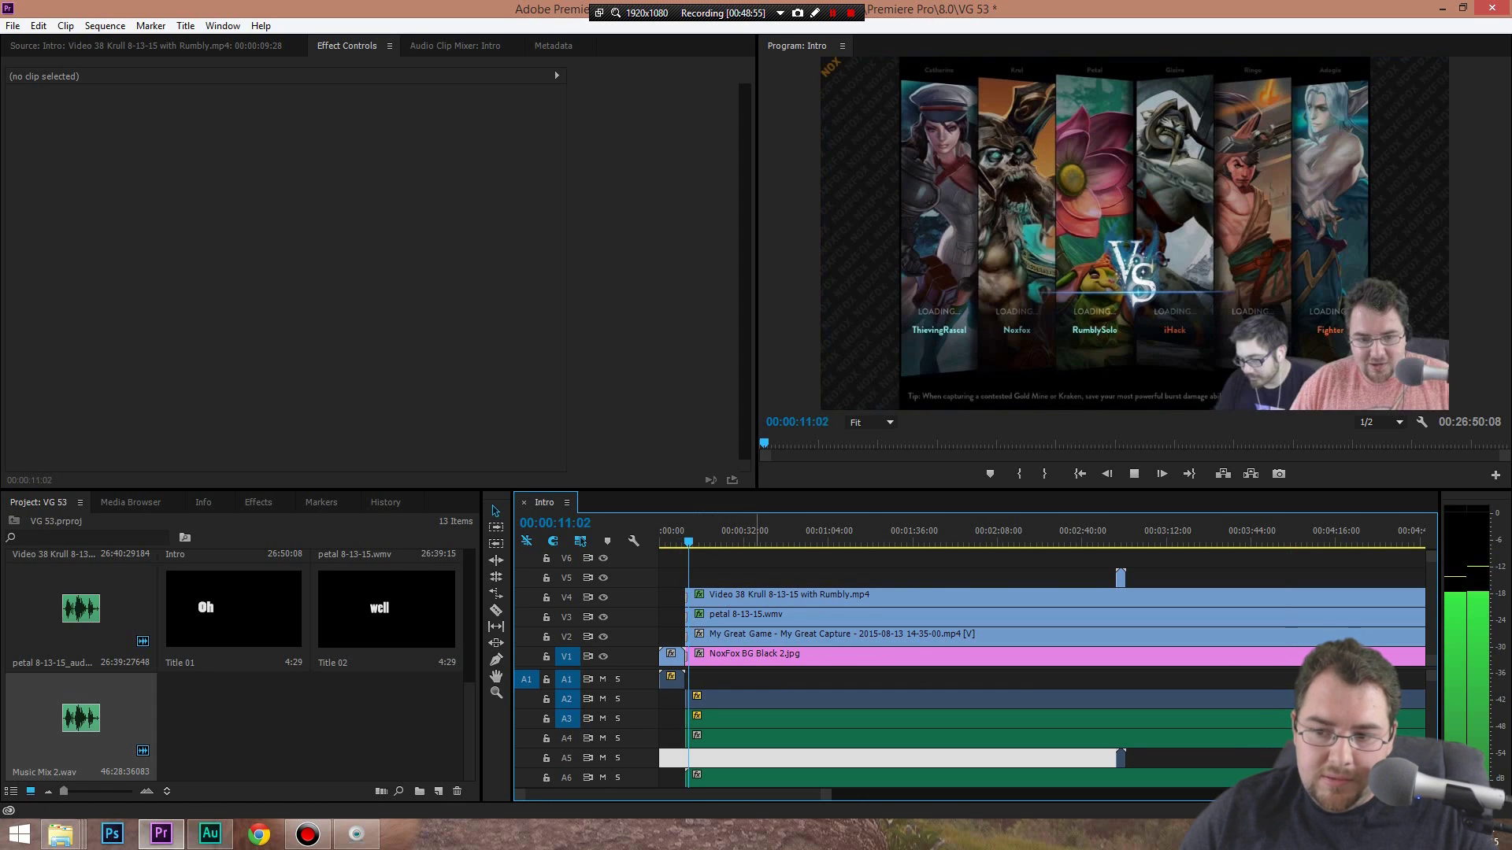
key(space)
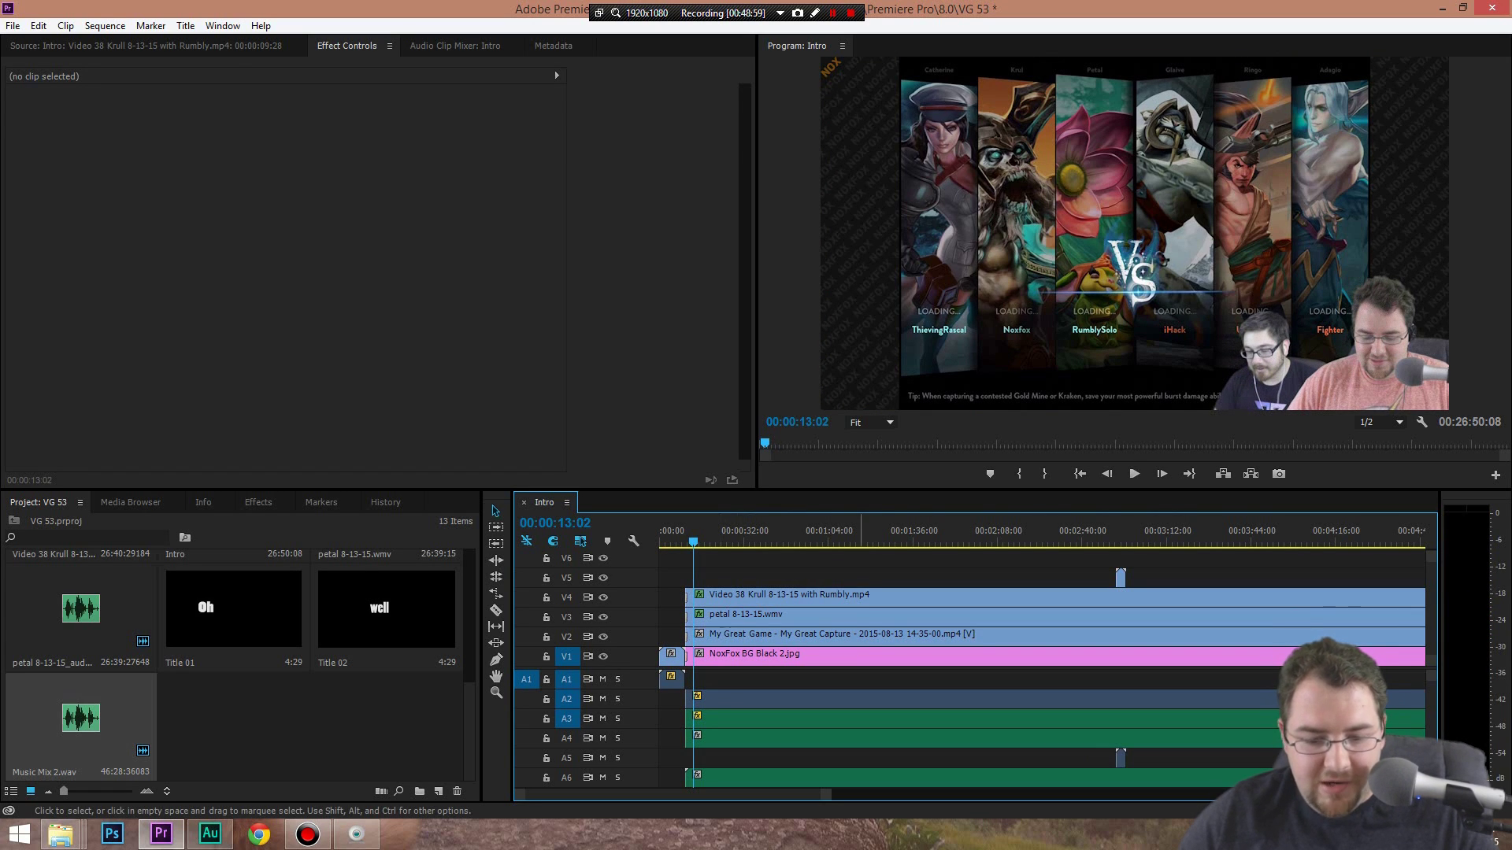
Turn off keyframing for the volume level of the music clip on A6 and set the level to -25.7 dB
click(866, 777)
click(11, 109)
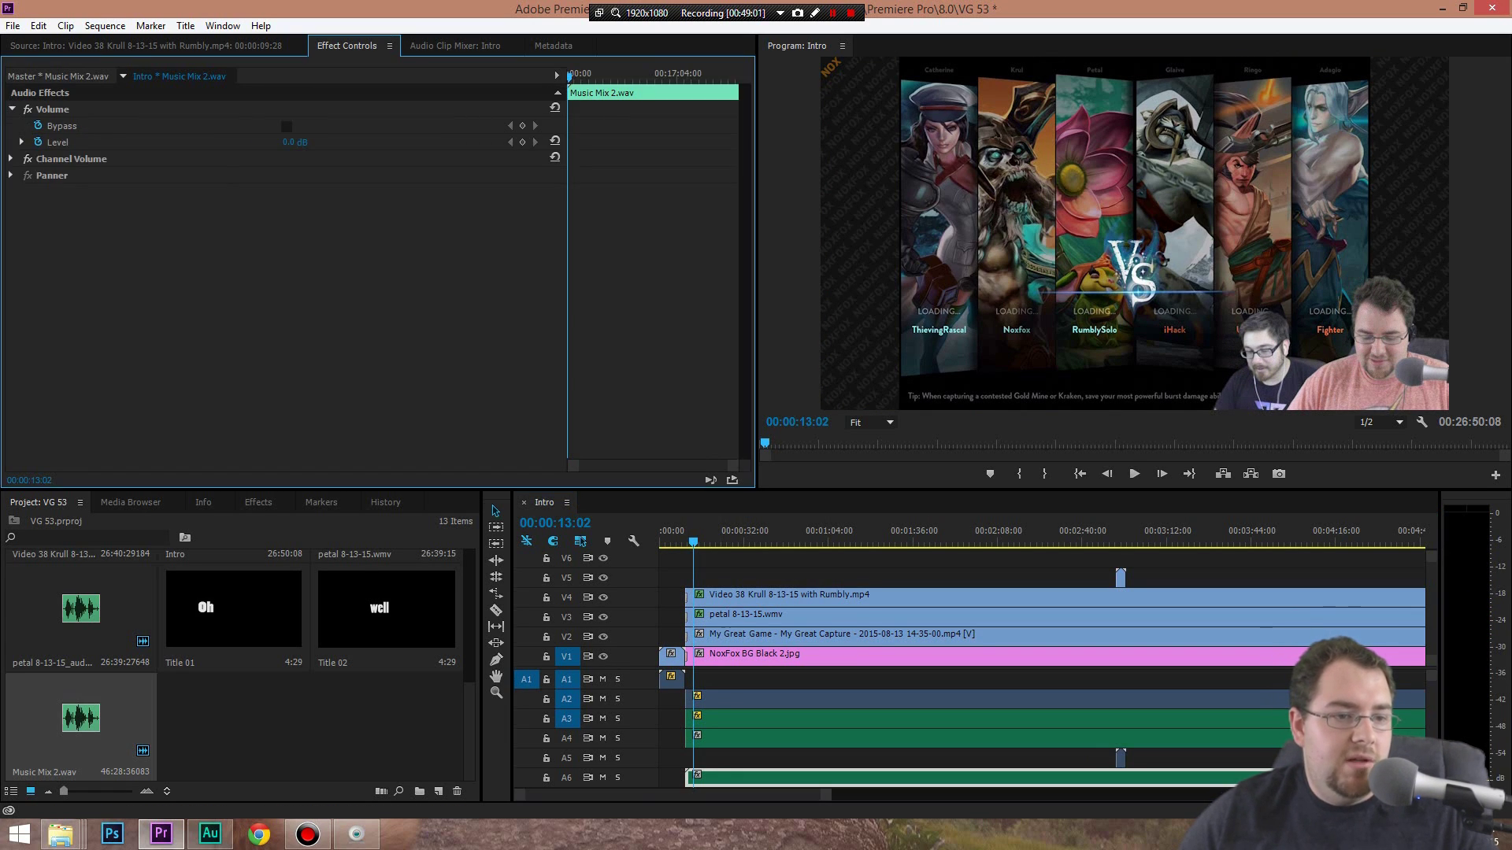
click(38, 143)
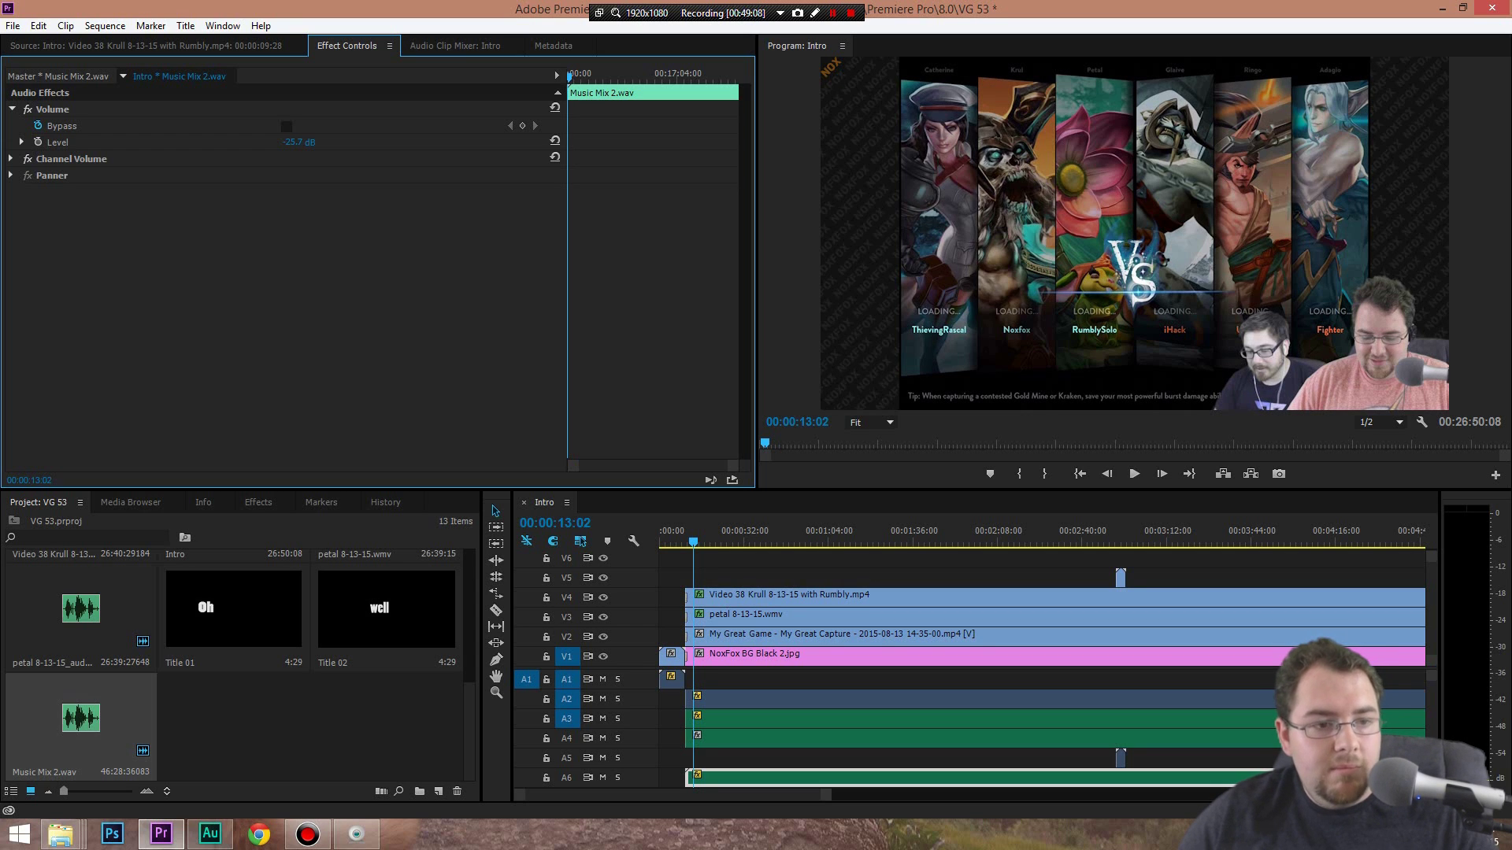
Play two passages in the first part of the main video to judge the music against the voices
click(705, 541)
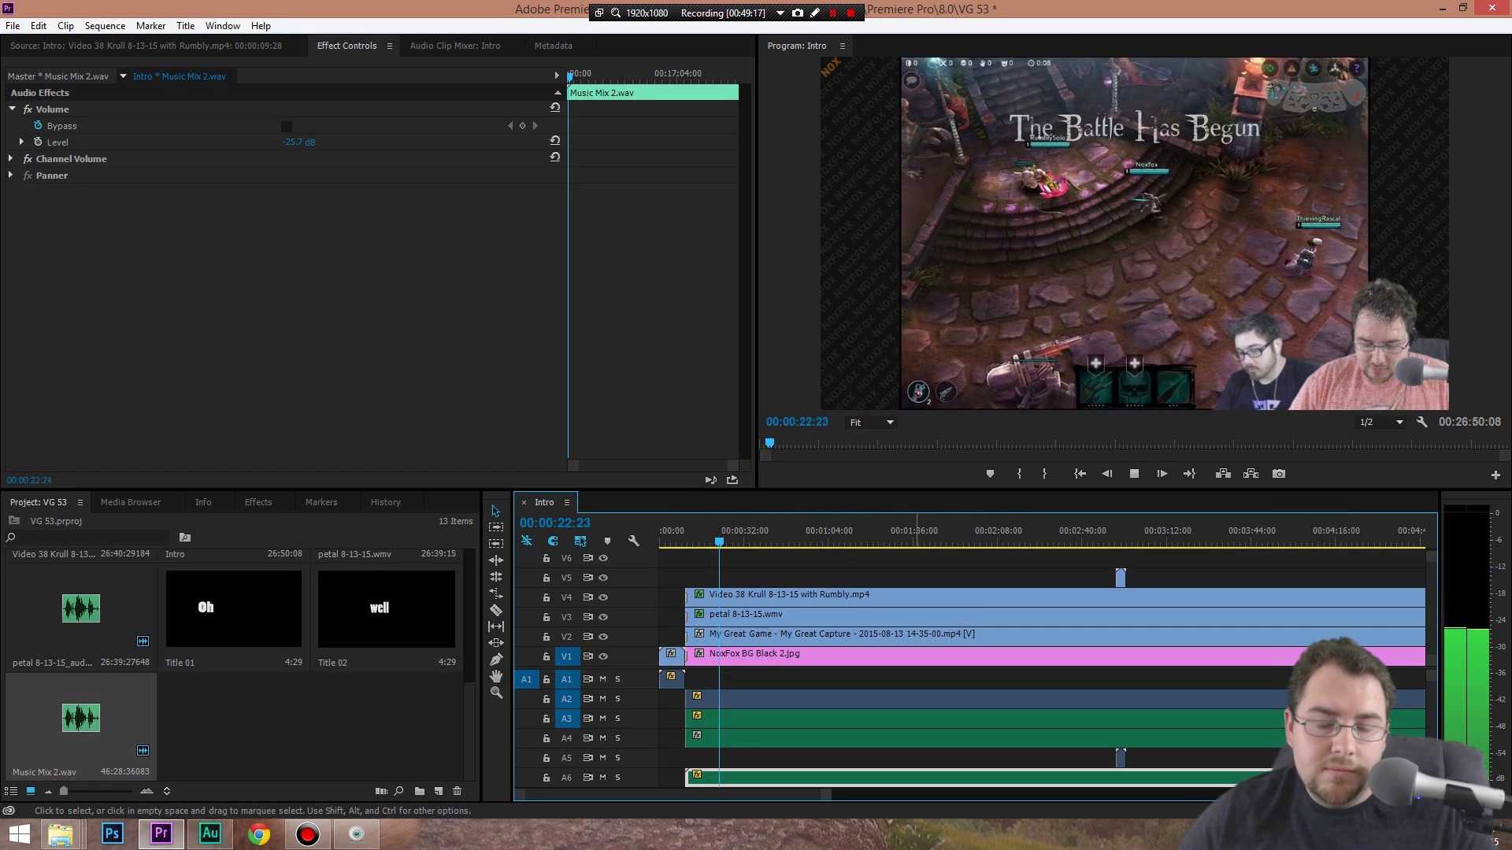
click(831, 536)
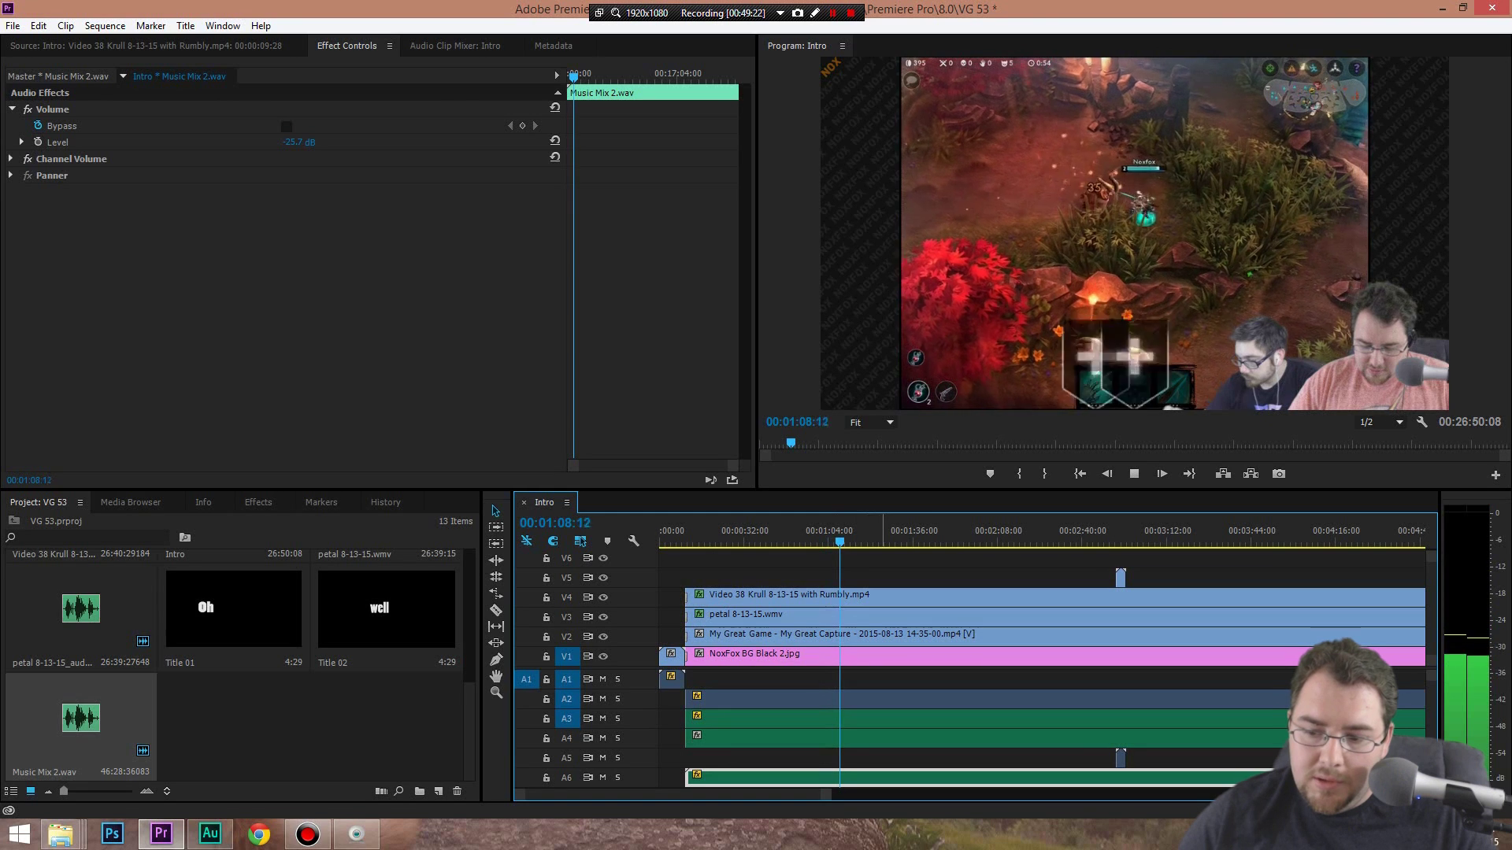
key(space)
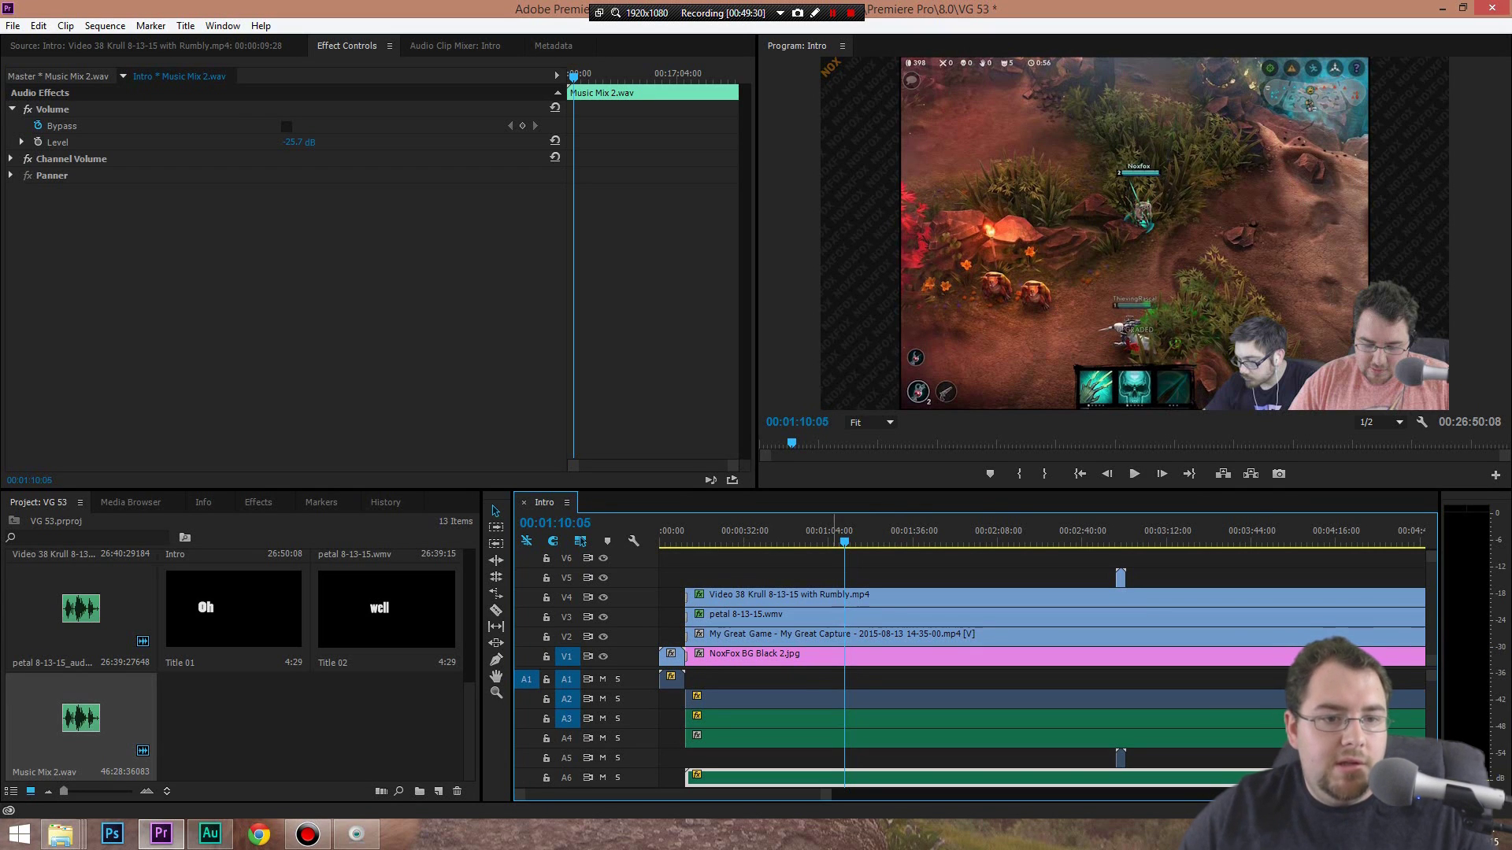
Set the music clip's volume level to -24.0 dB and play passages from about 00:00:34 and 00:02:05 to check the balance
drag(299, 143, 311, 143)
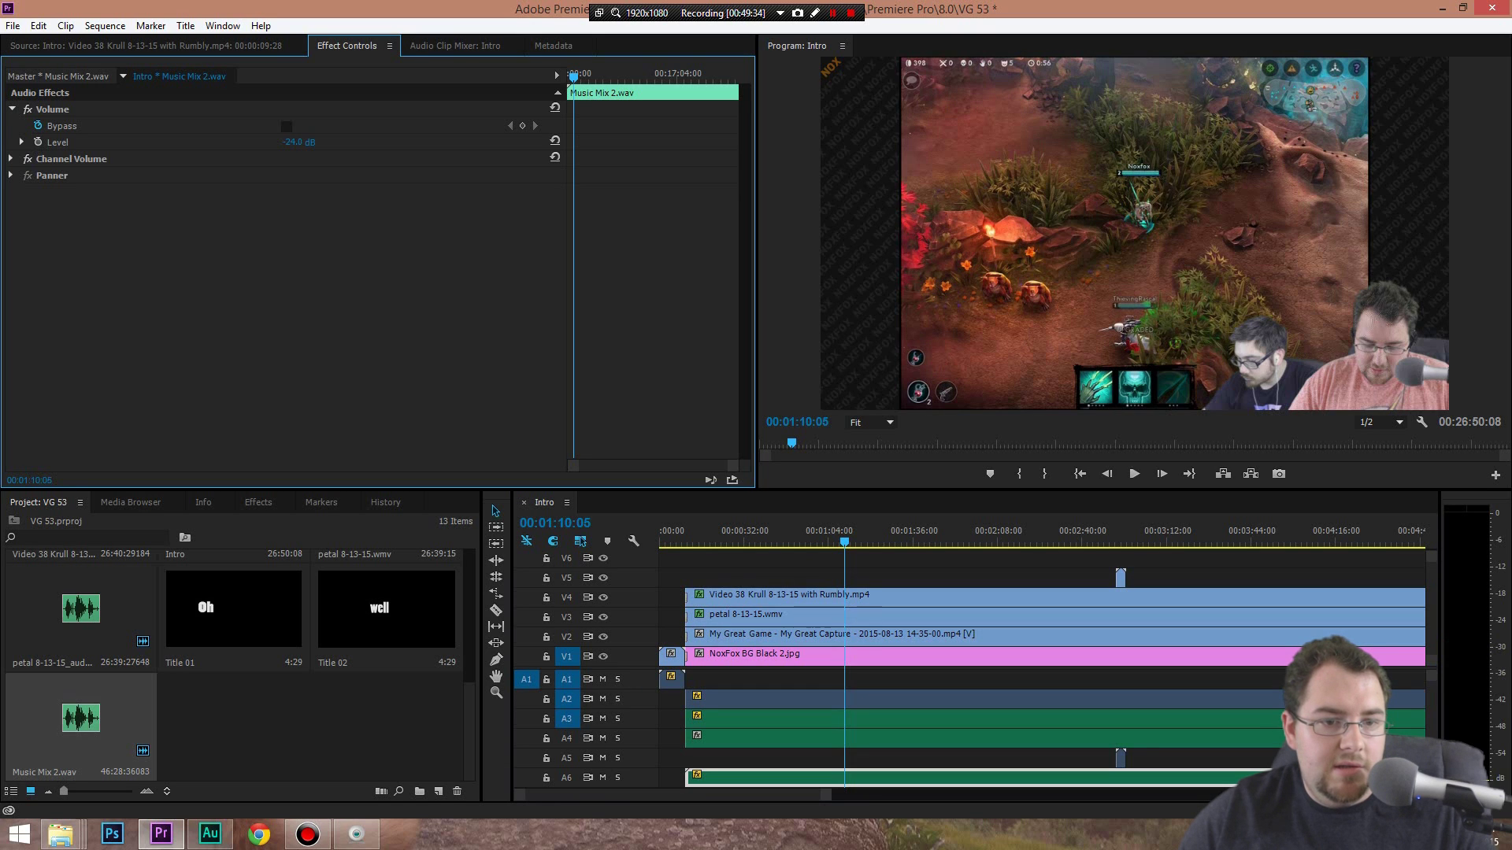
click(749, 542)
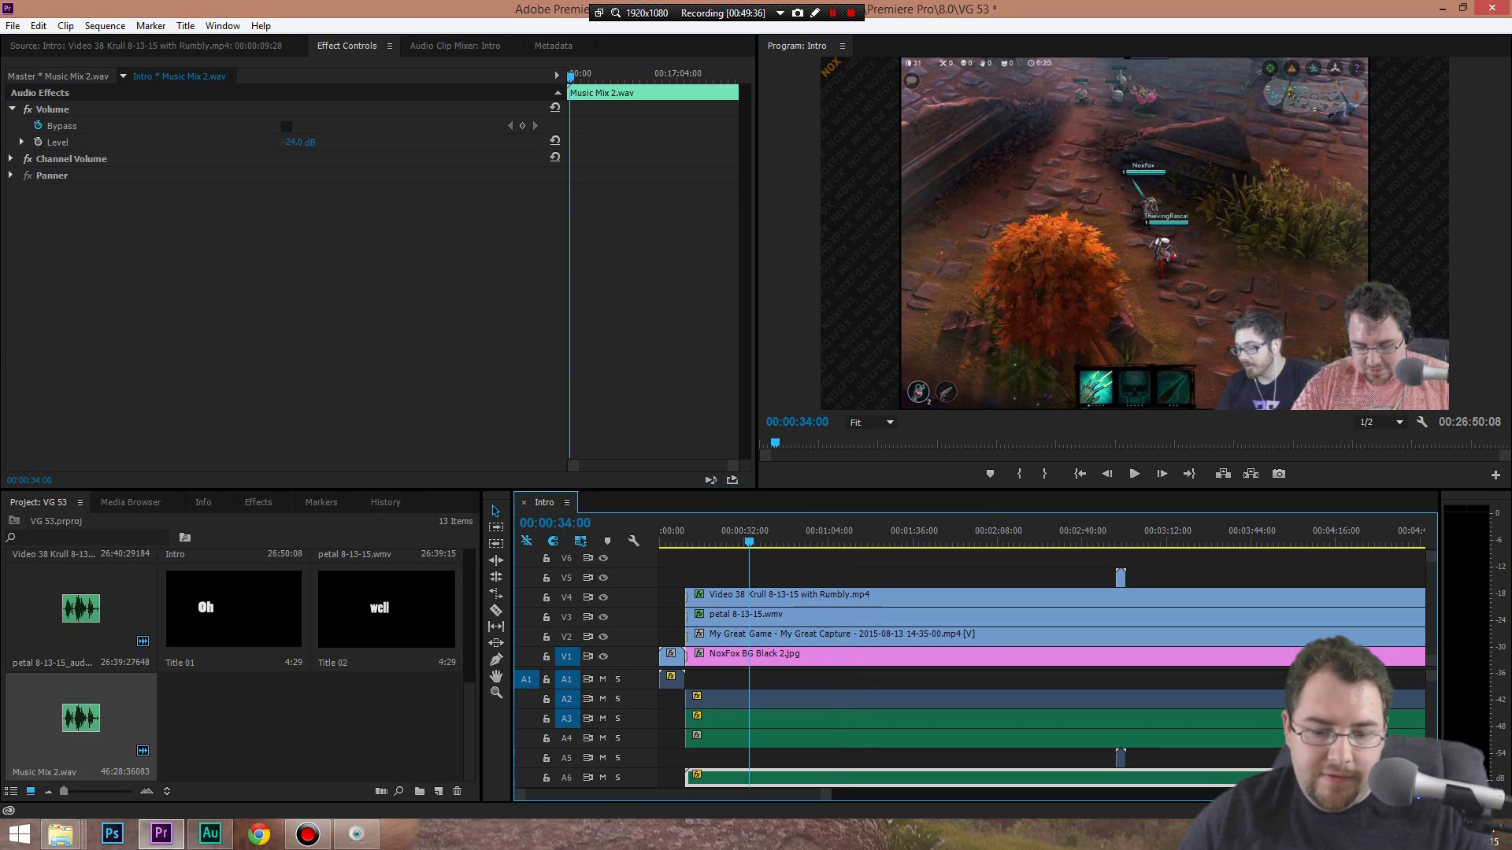
key(space)
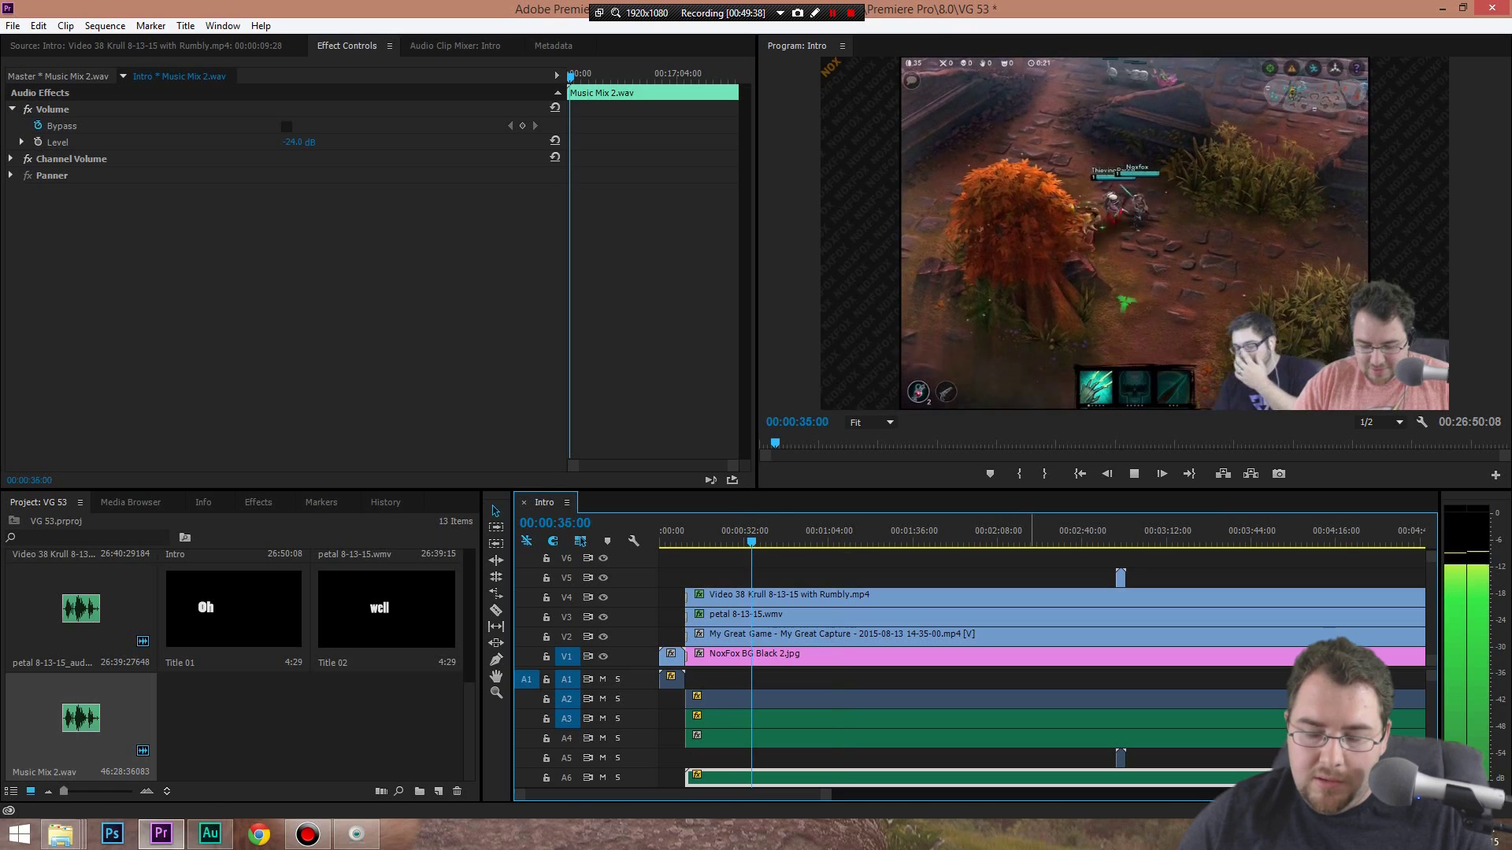
click(980, 542)
key(space)
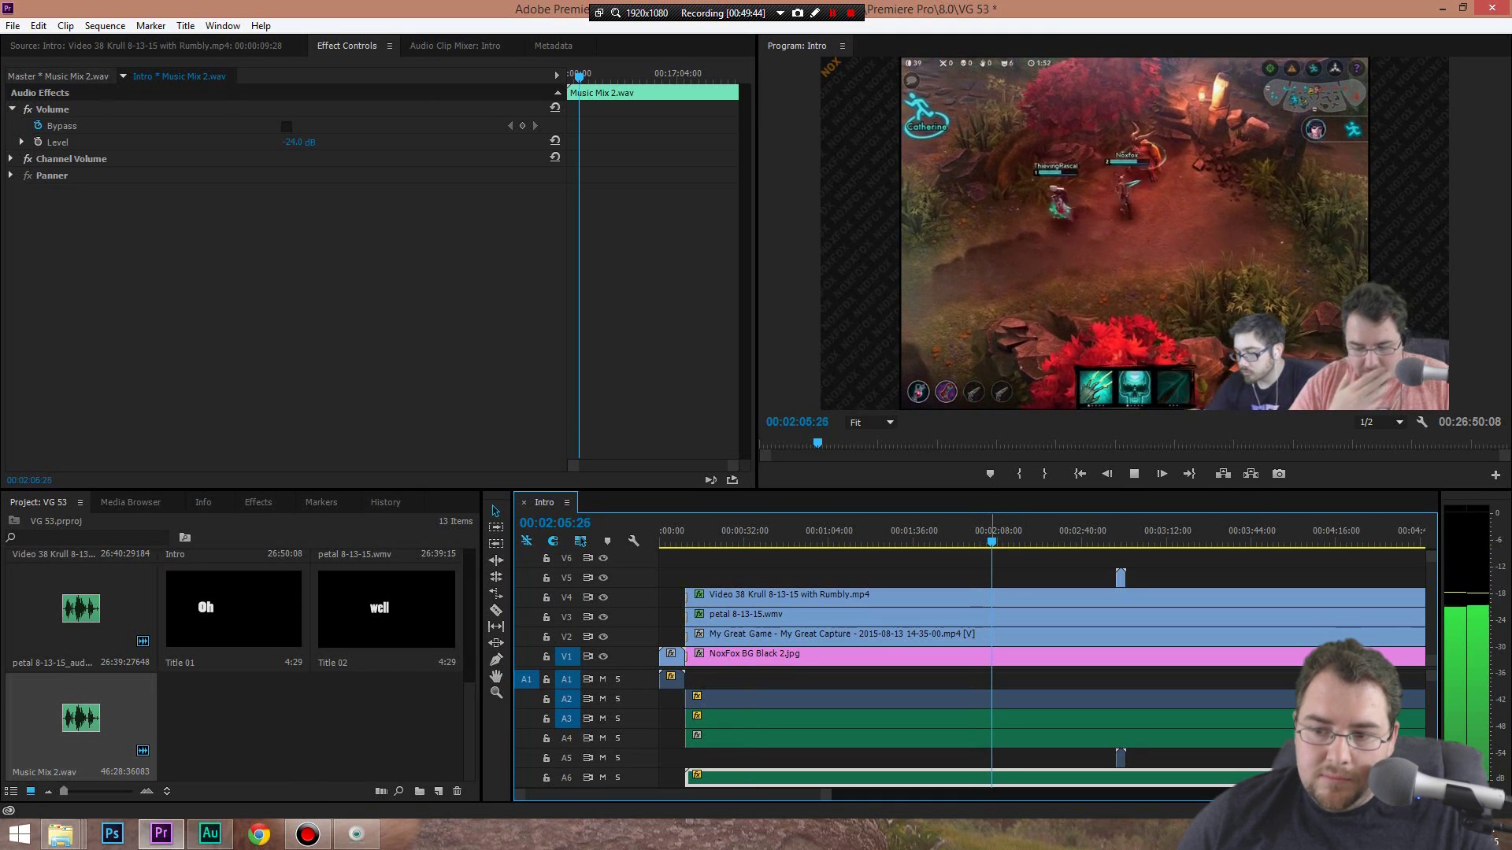
key(space)
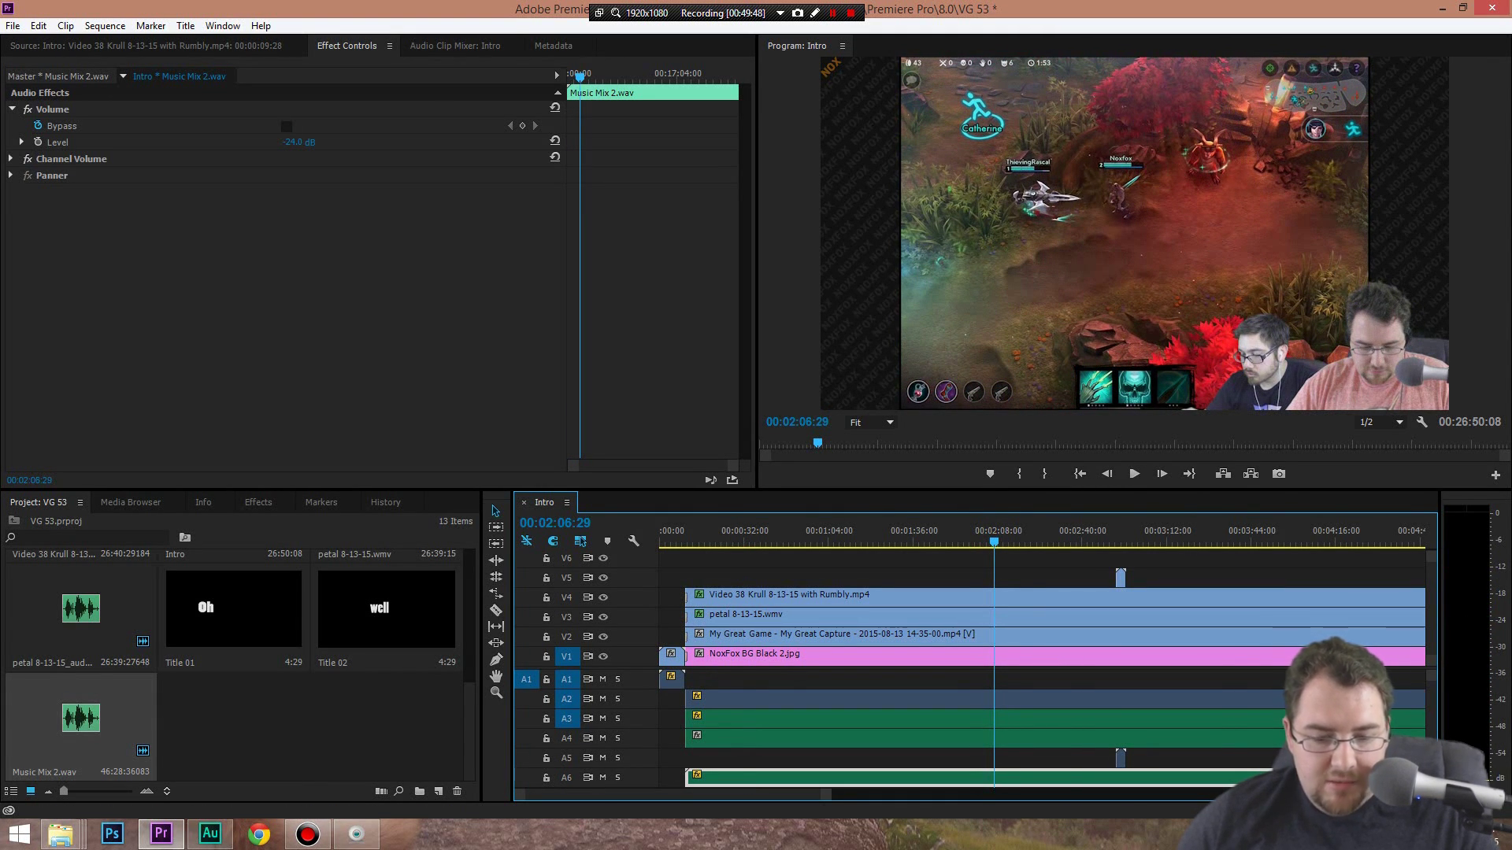
Look over the end and the start of the sequence to check how the clips on all tracks line up
scroll(976, 669, right, 15)
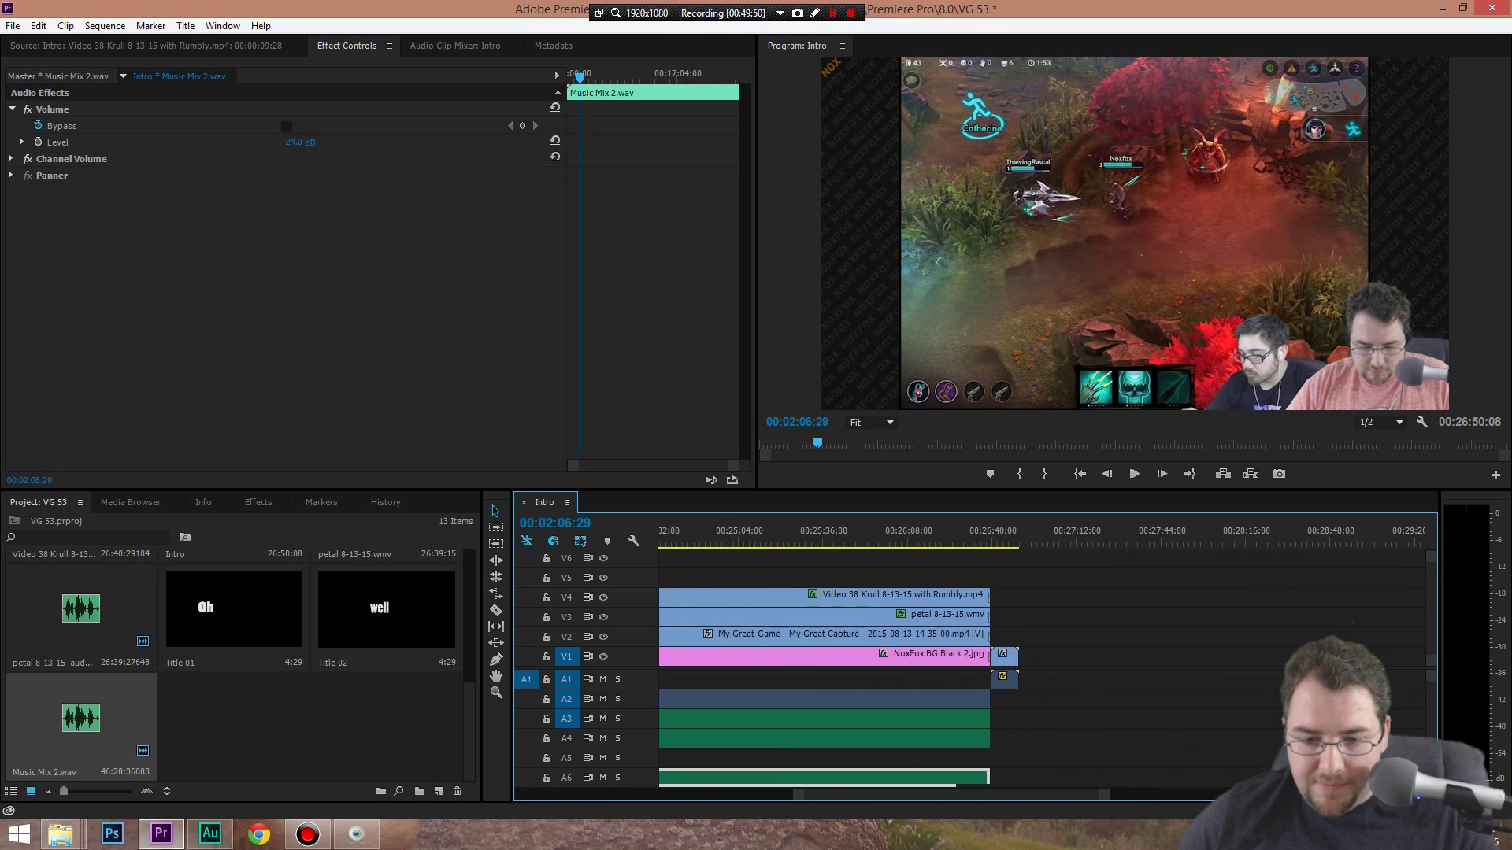
key(ctrl+shift+a)
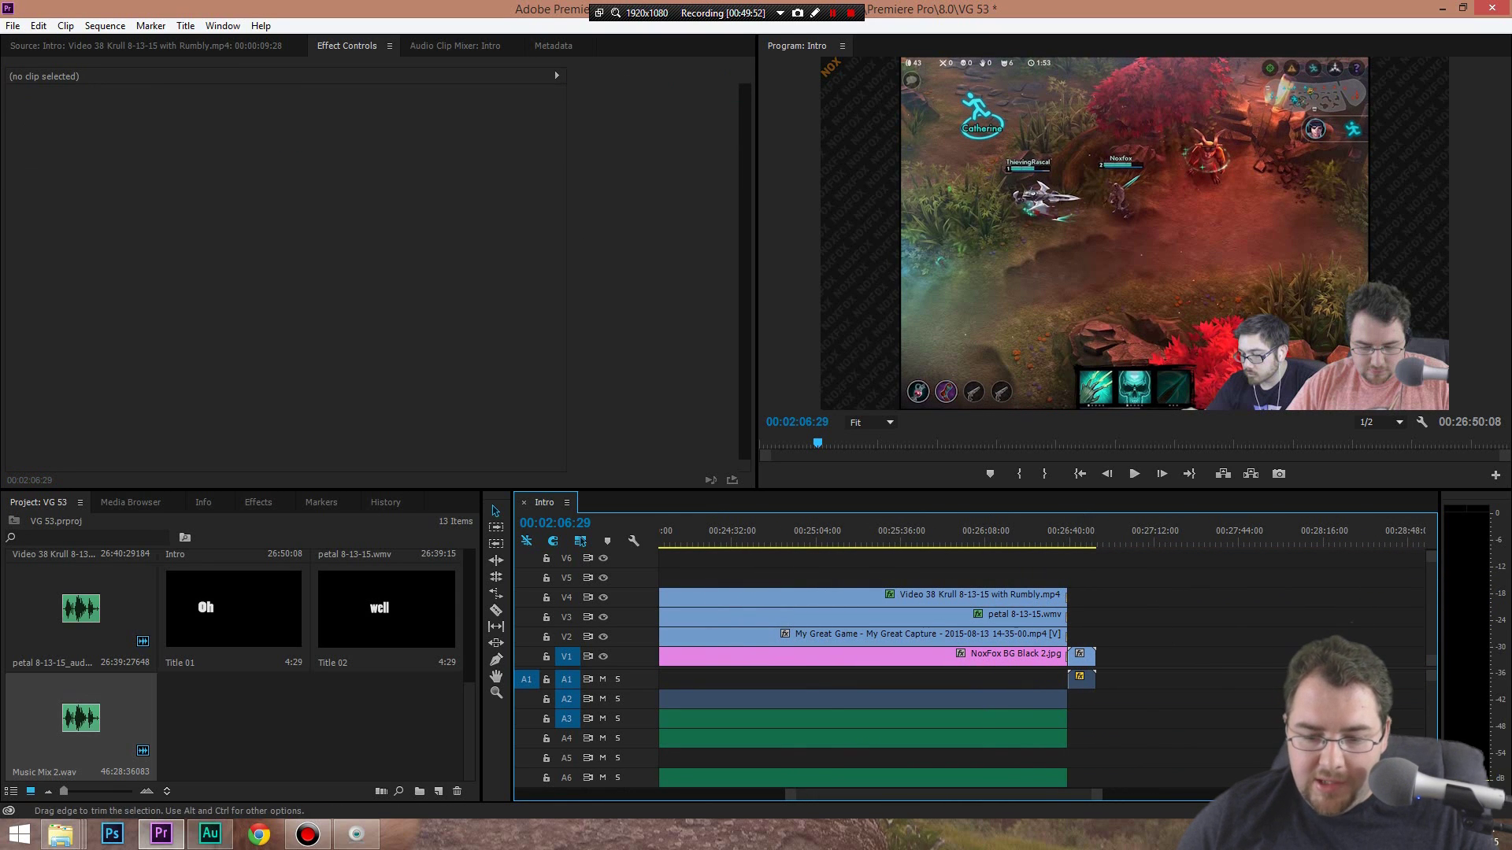
scroll(976, 669, left, 15)
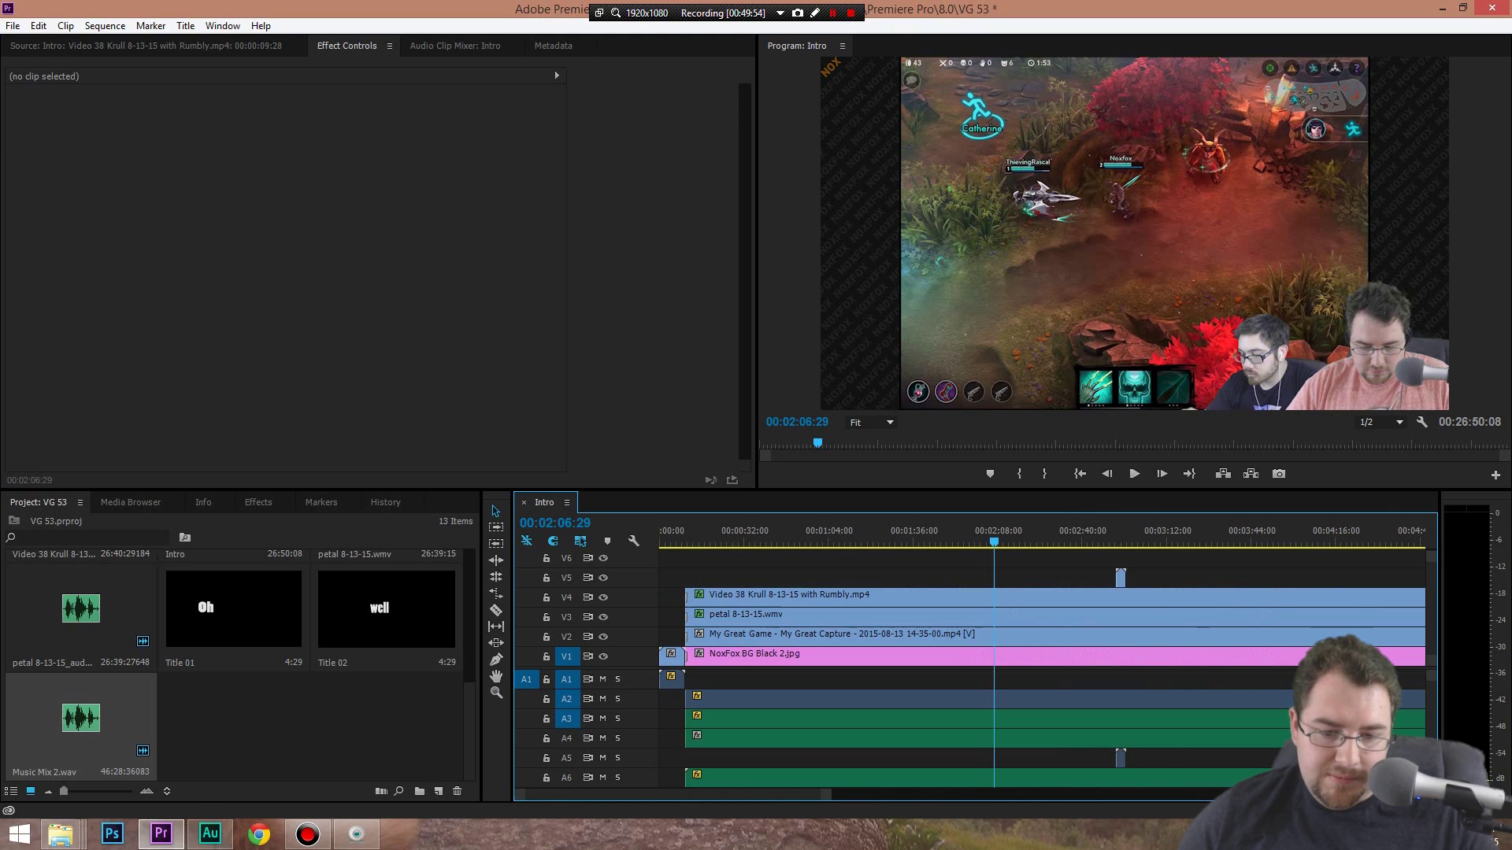
key(minus)
key(minus)
key(minus)
key(minus)
key(minus)
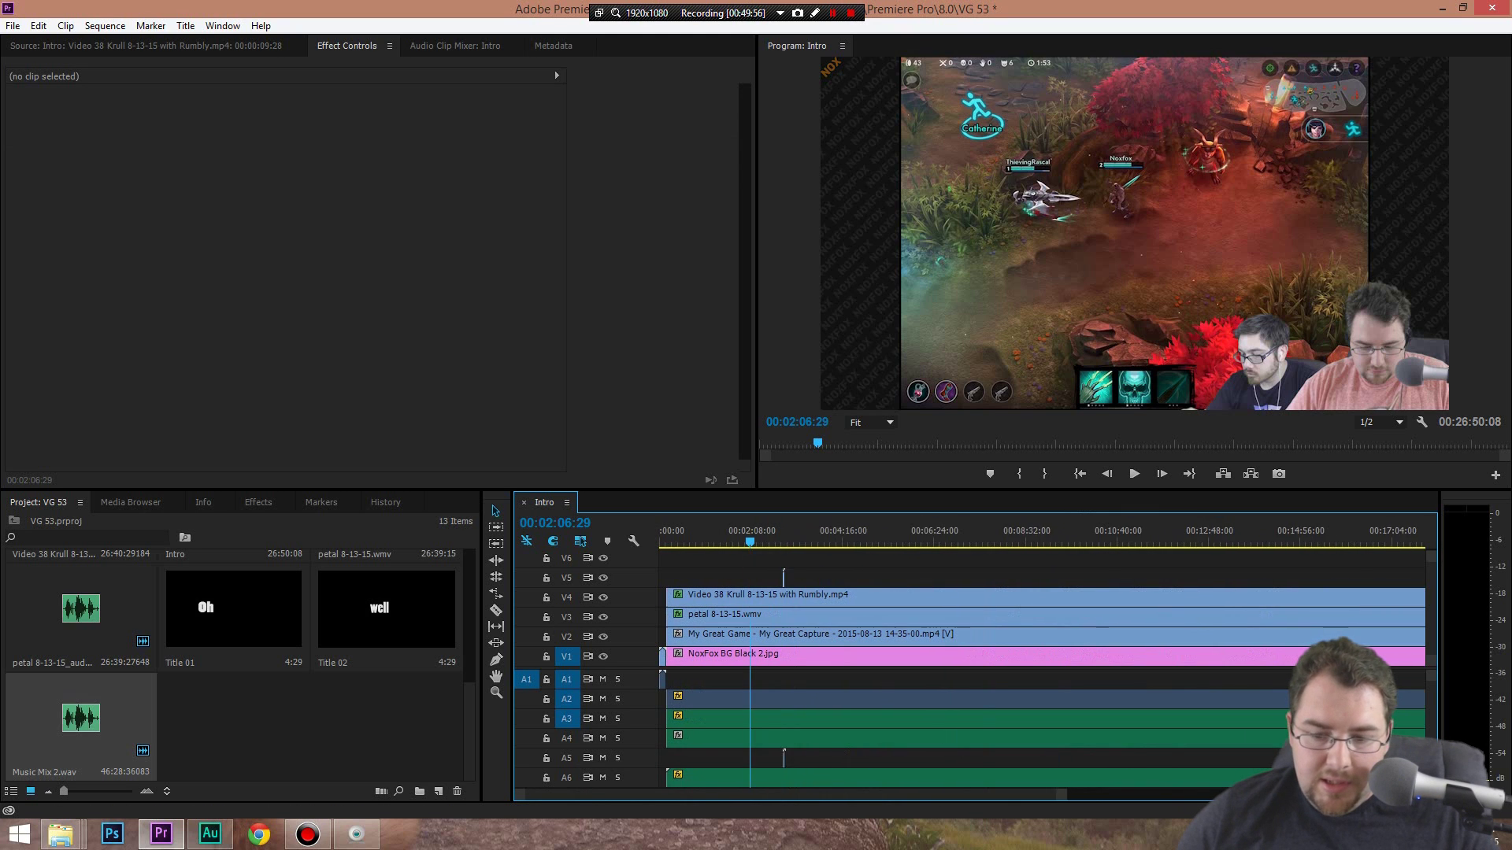
key(equal)
key(equal)
key(equal)
key(equal)
key(equal)
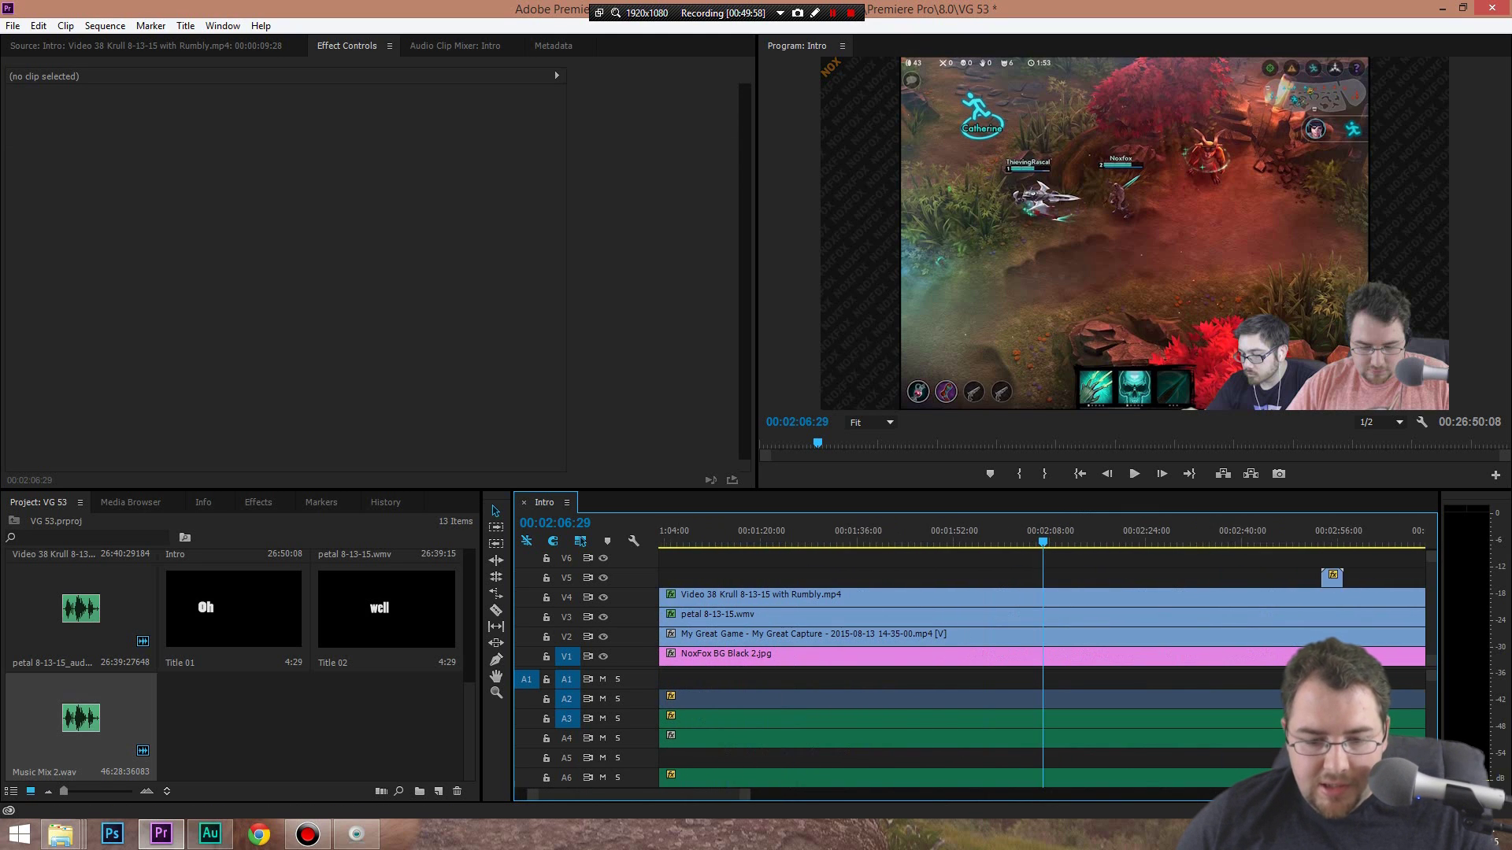
drag(689, 615, 660, 614)
key(ctrl+z)
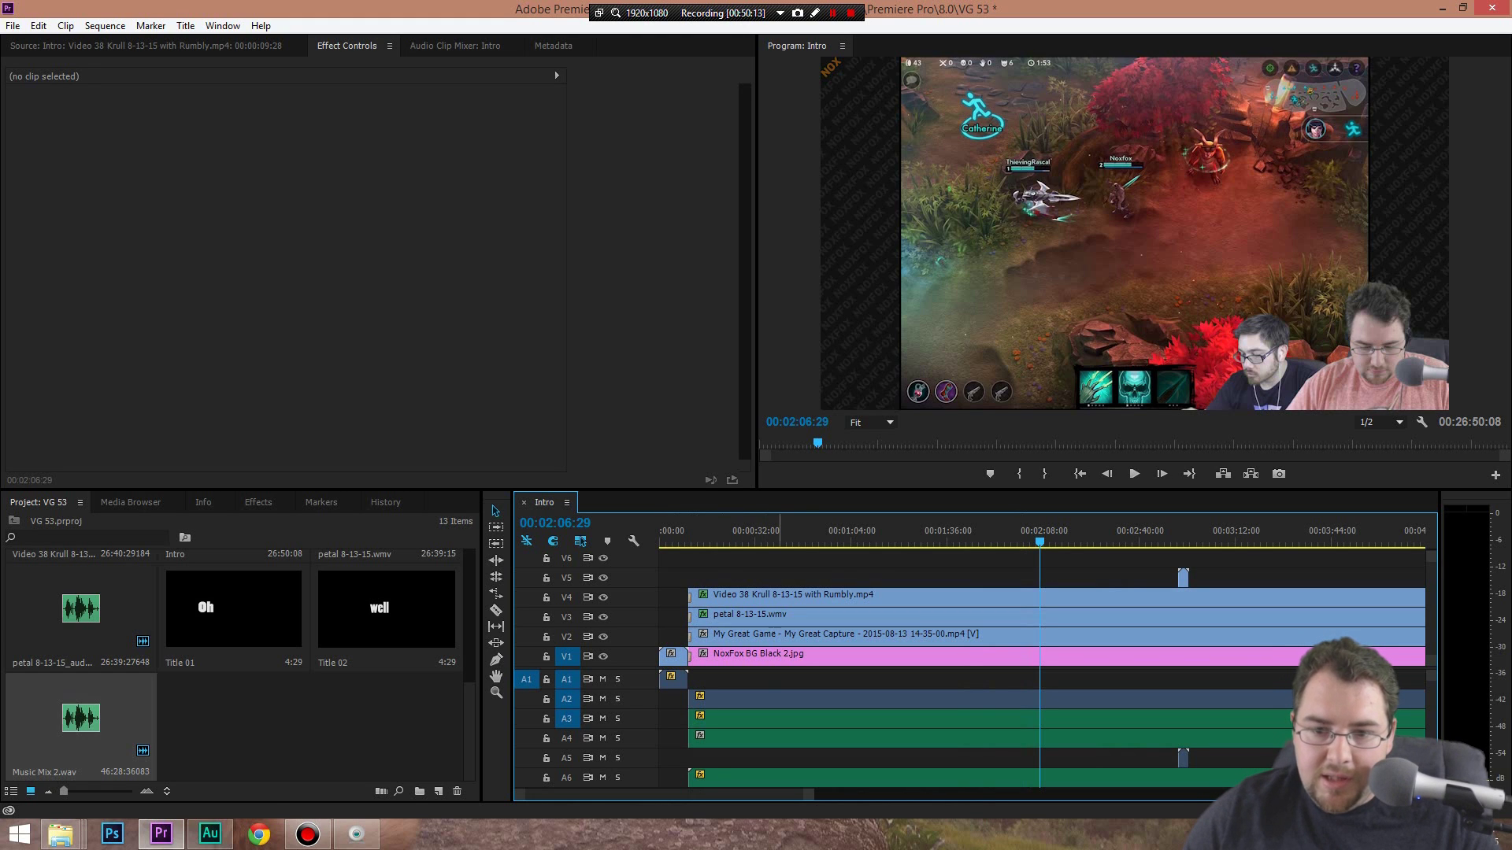
Play the main video from about 00:01:39 to listen to the overall audio mix
click(764, 542)
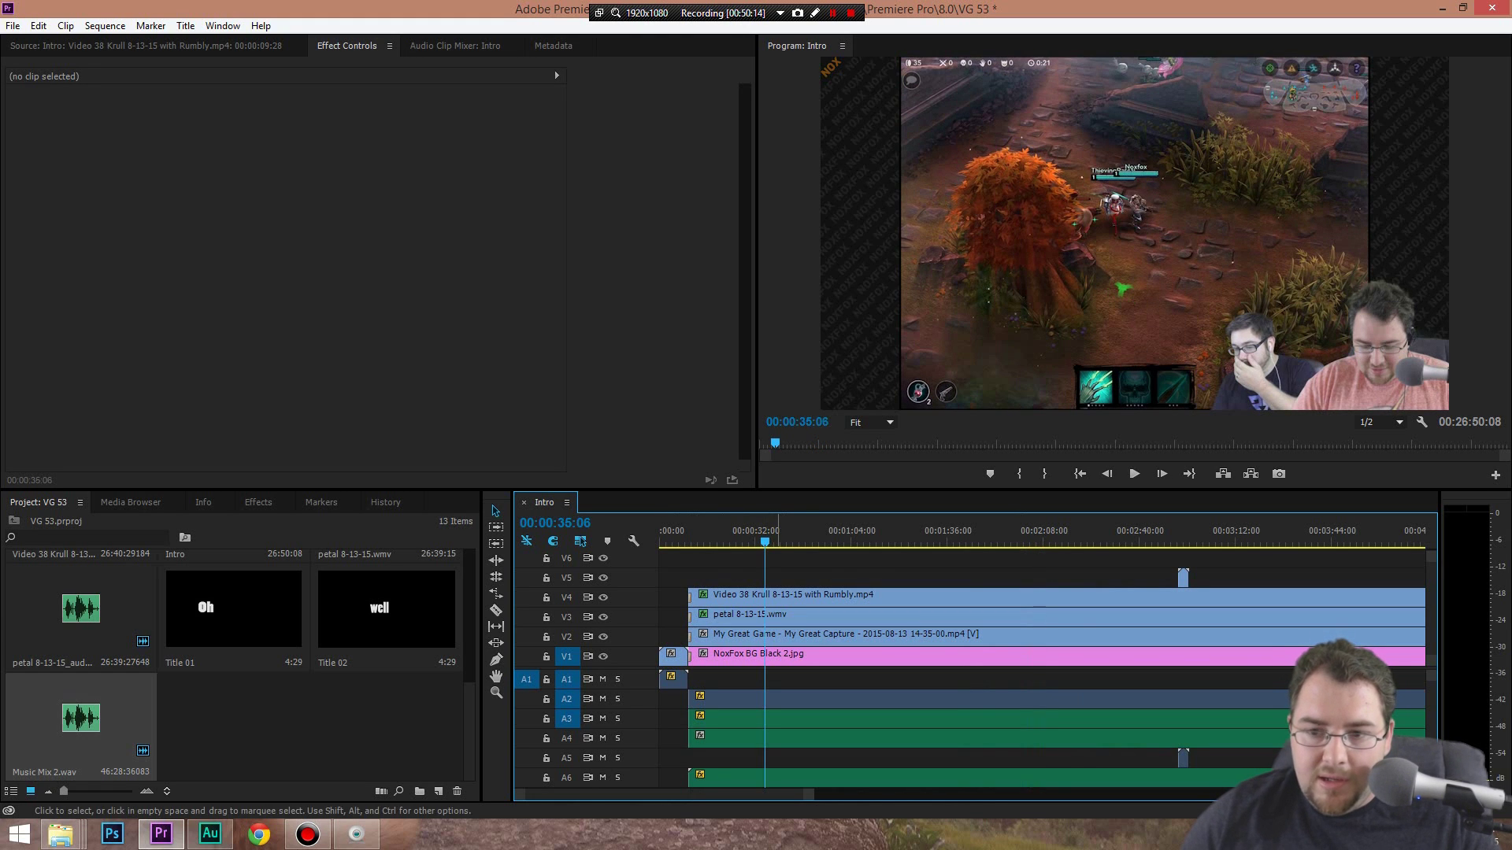
click(958, 542)
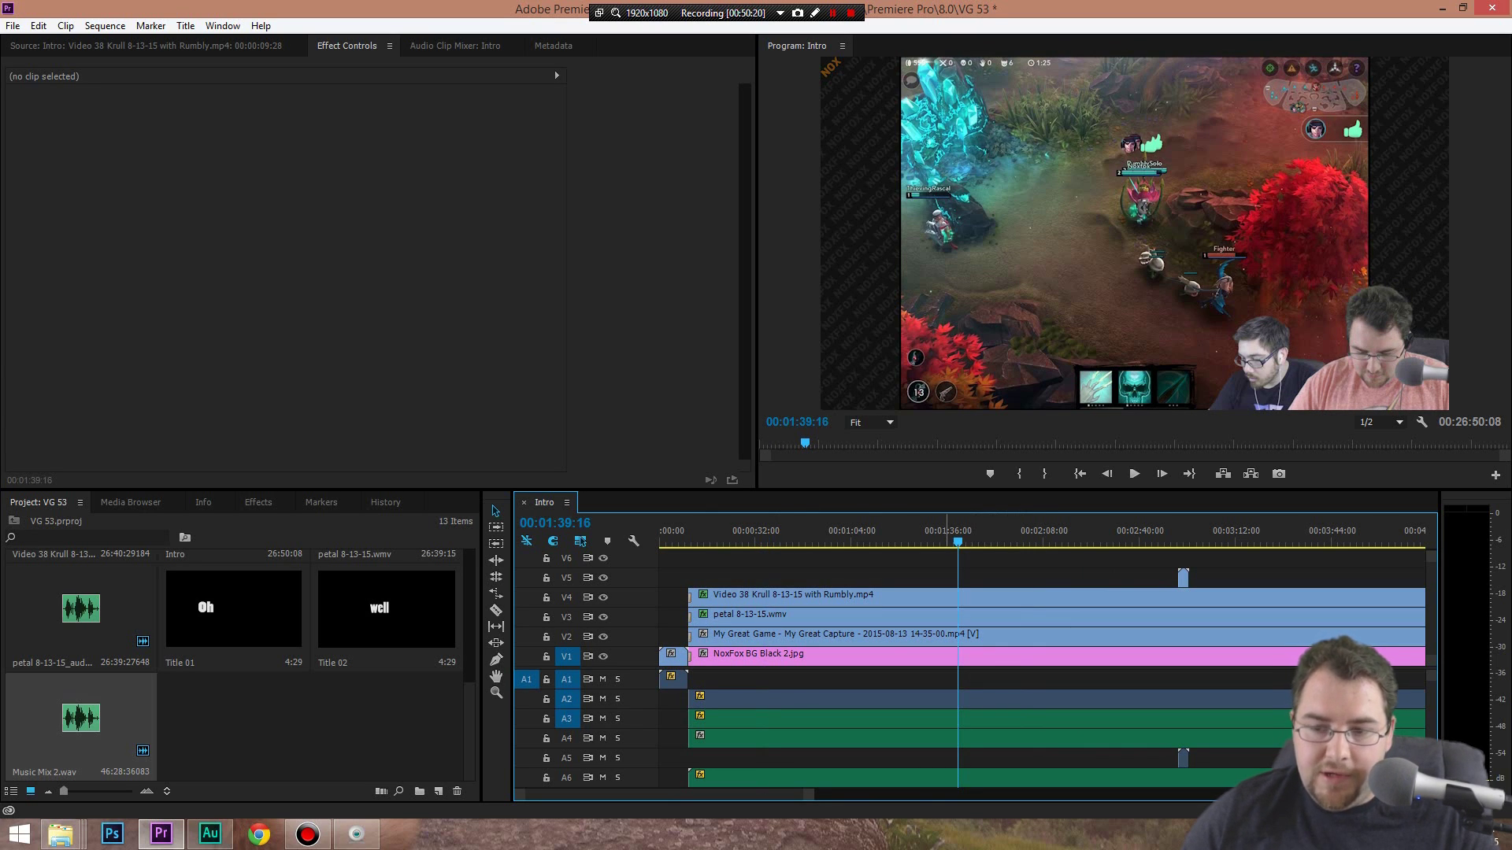
key(space)
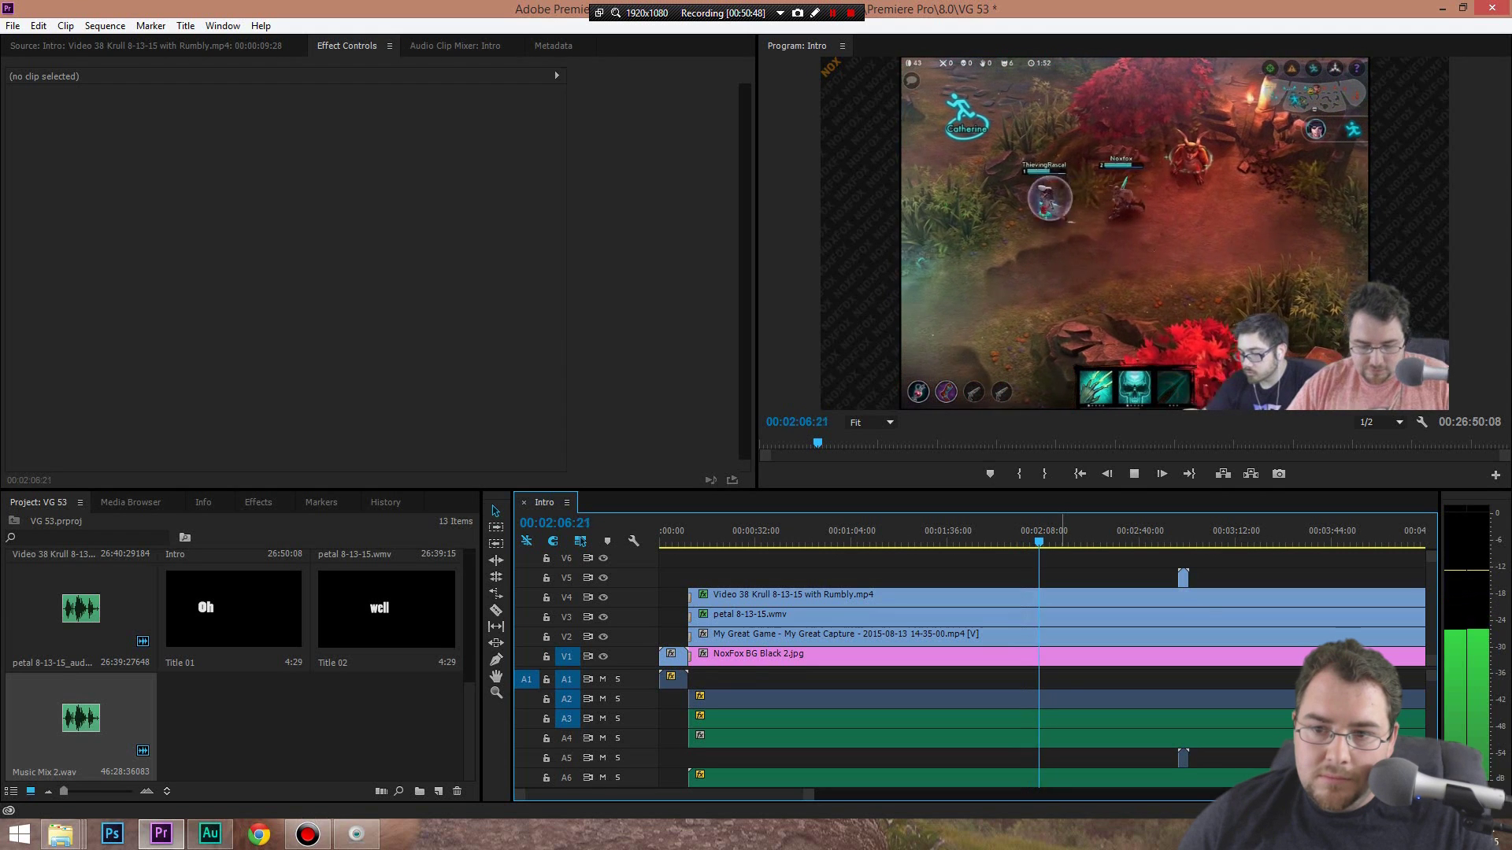
key(space)
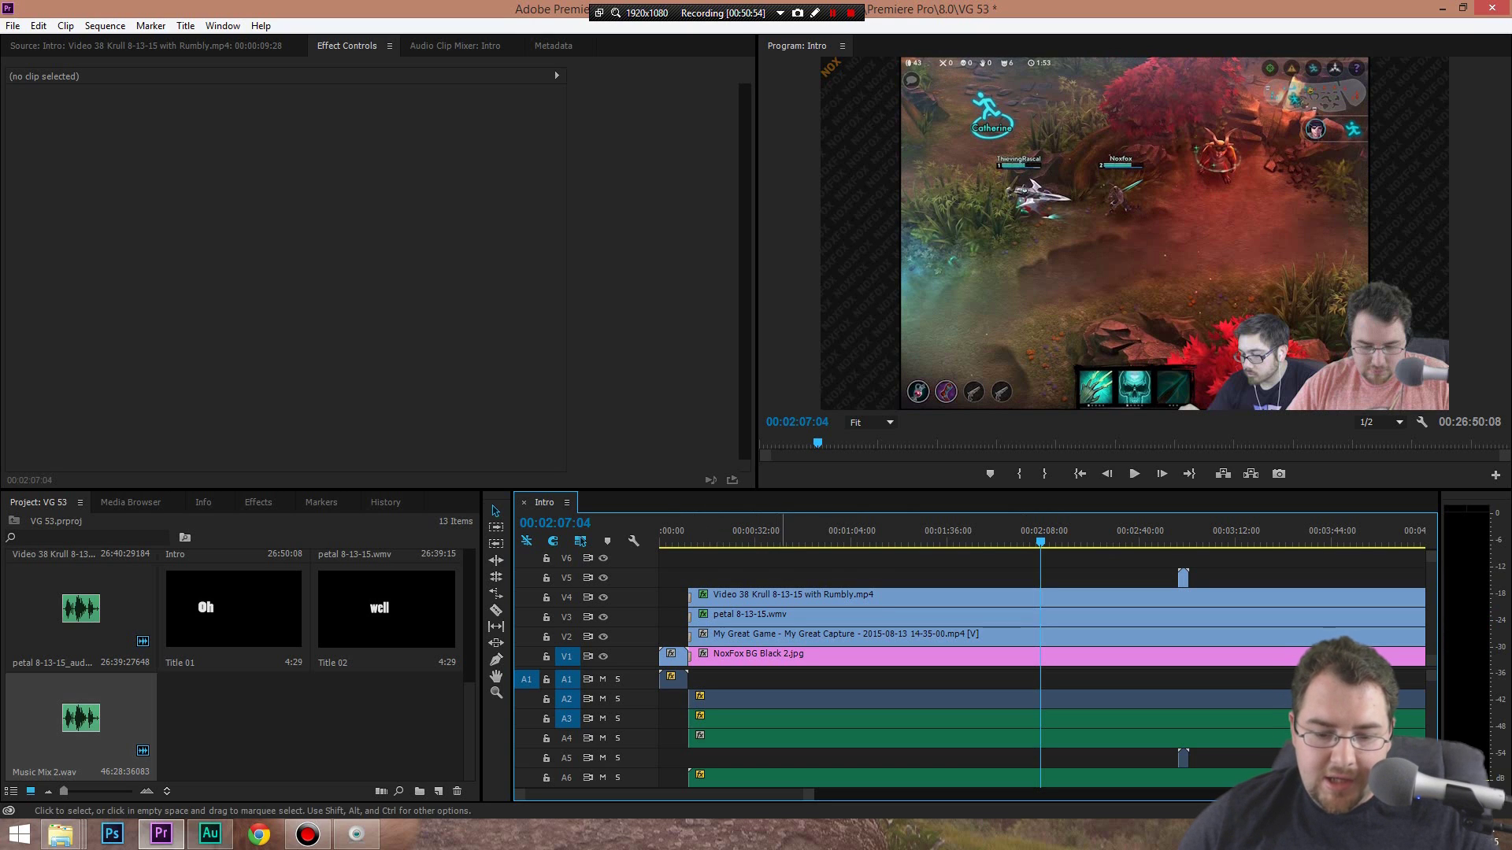
Select the gameplay clip on V2 and the webcam clips on V3 and V4 in turn to review their effect settings
mouse_move(809, 796)
mouse_down()
mouse_move(785, 795)
mouse_move(823, 795)
mouse_up()
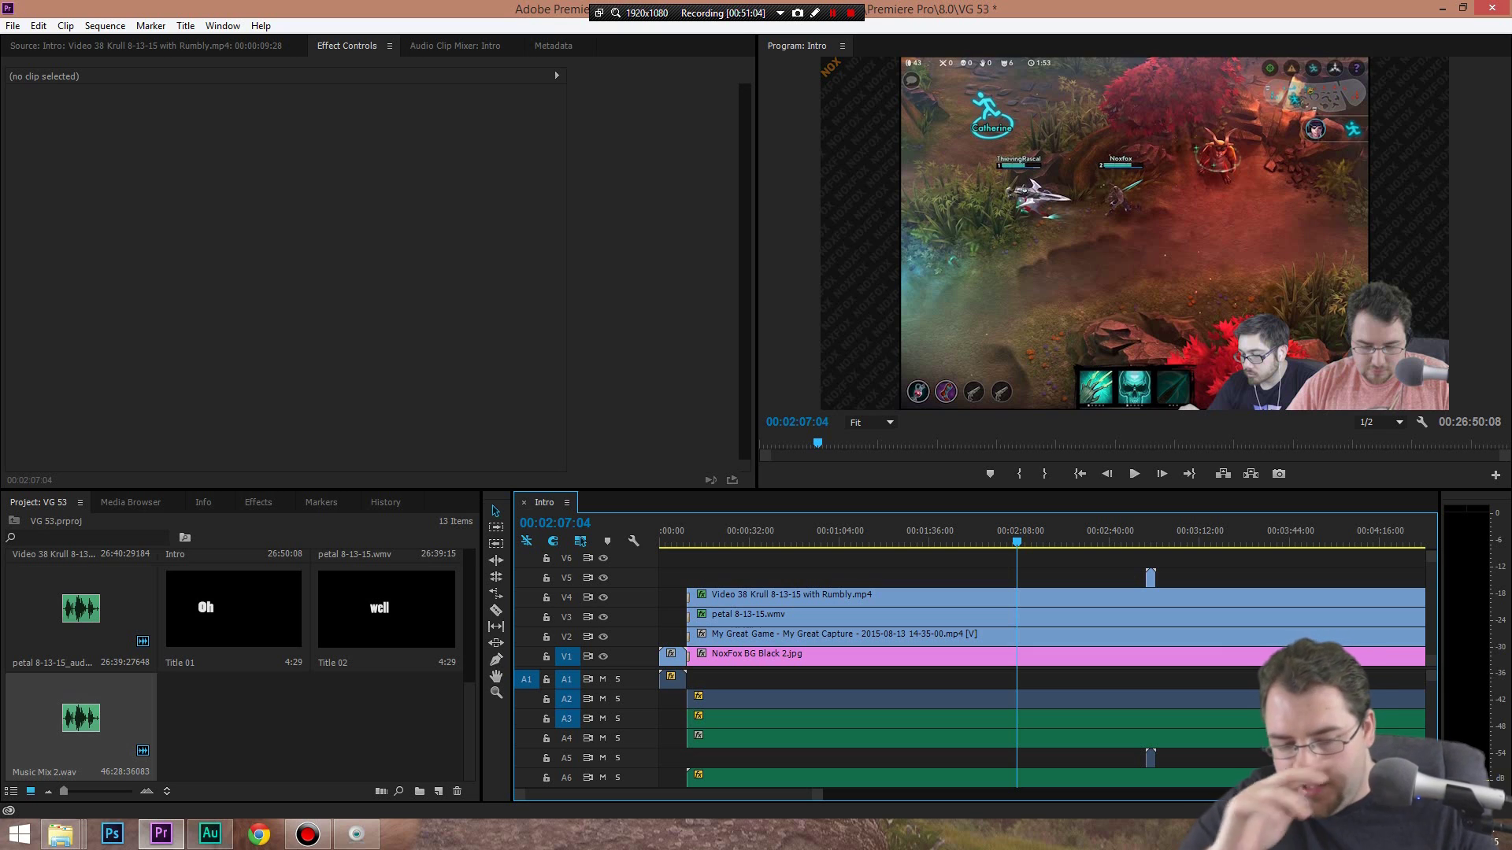
key(equal)
key(equal)
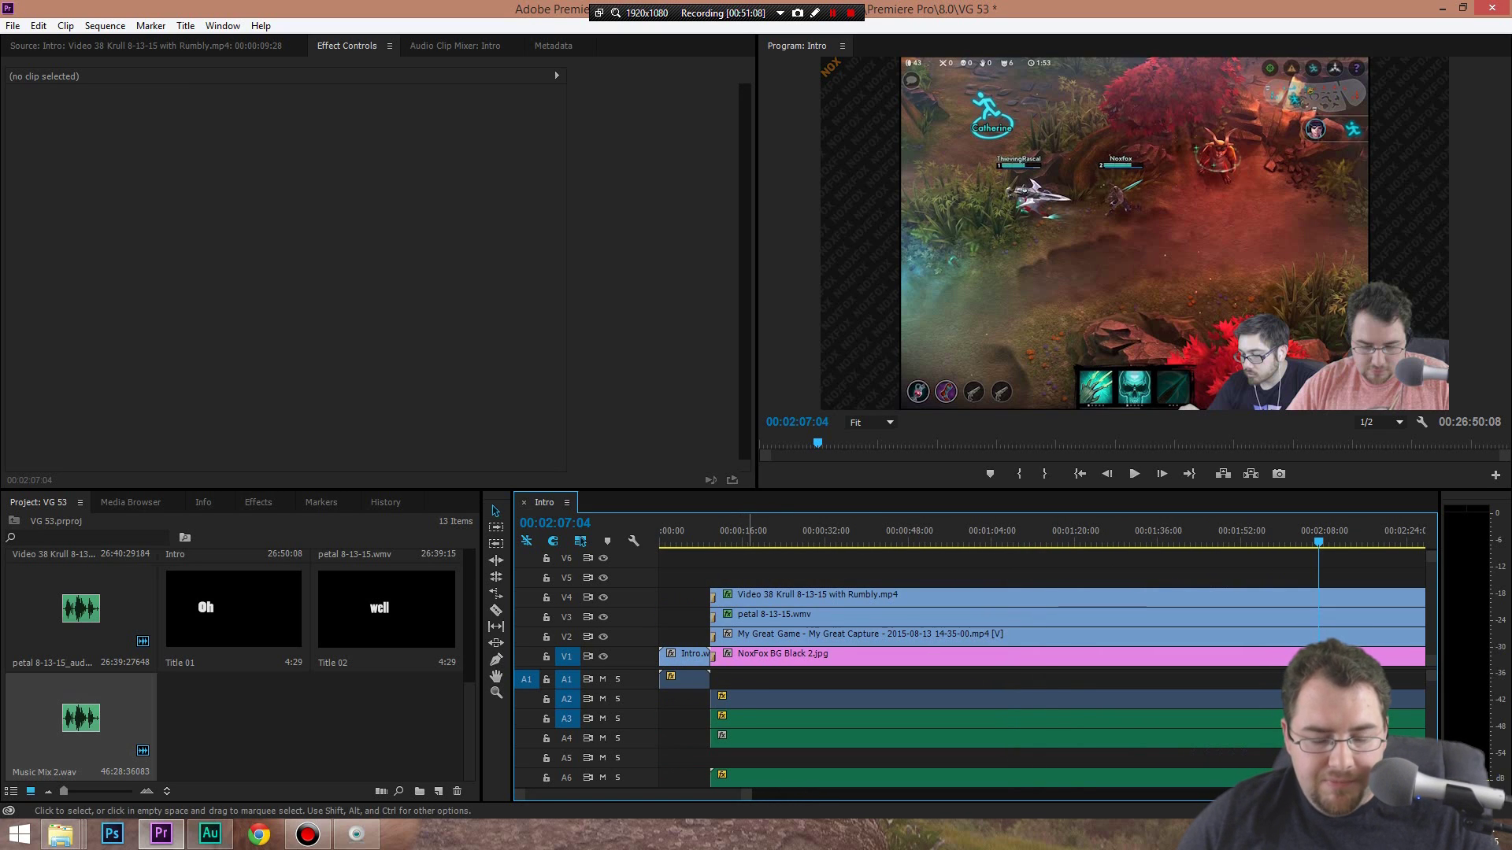
click(751, 618)
click(759, 637)
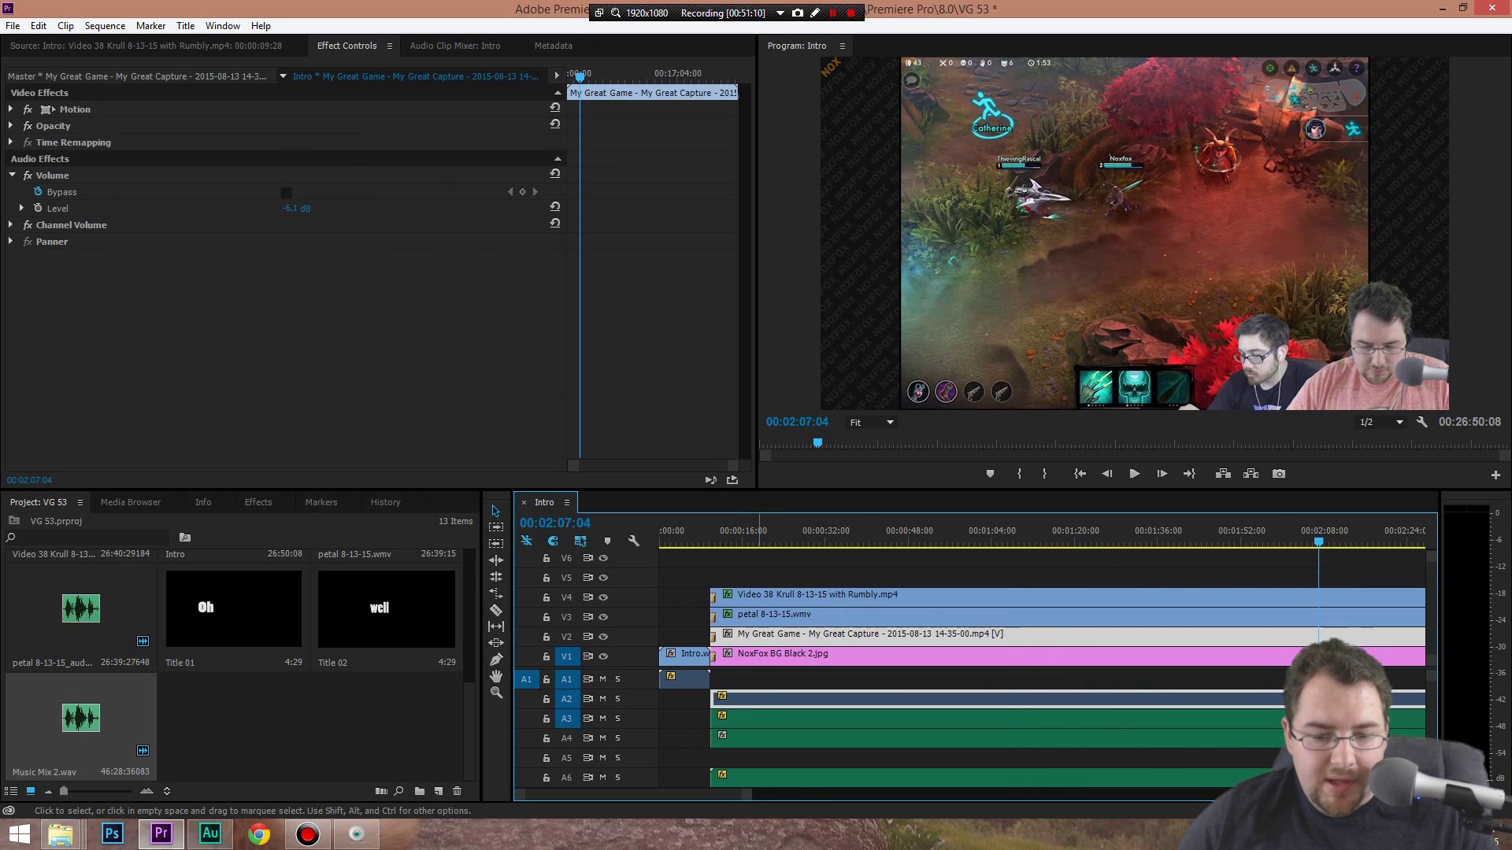
click(752, 615)
click(752, 596)
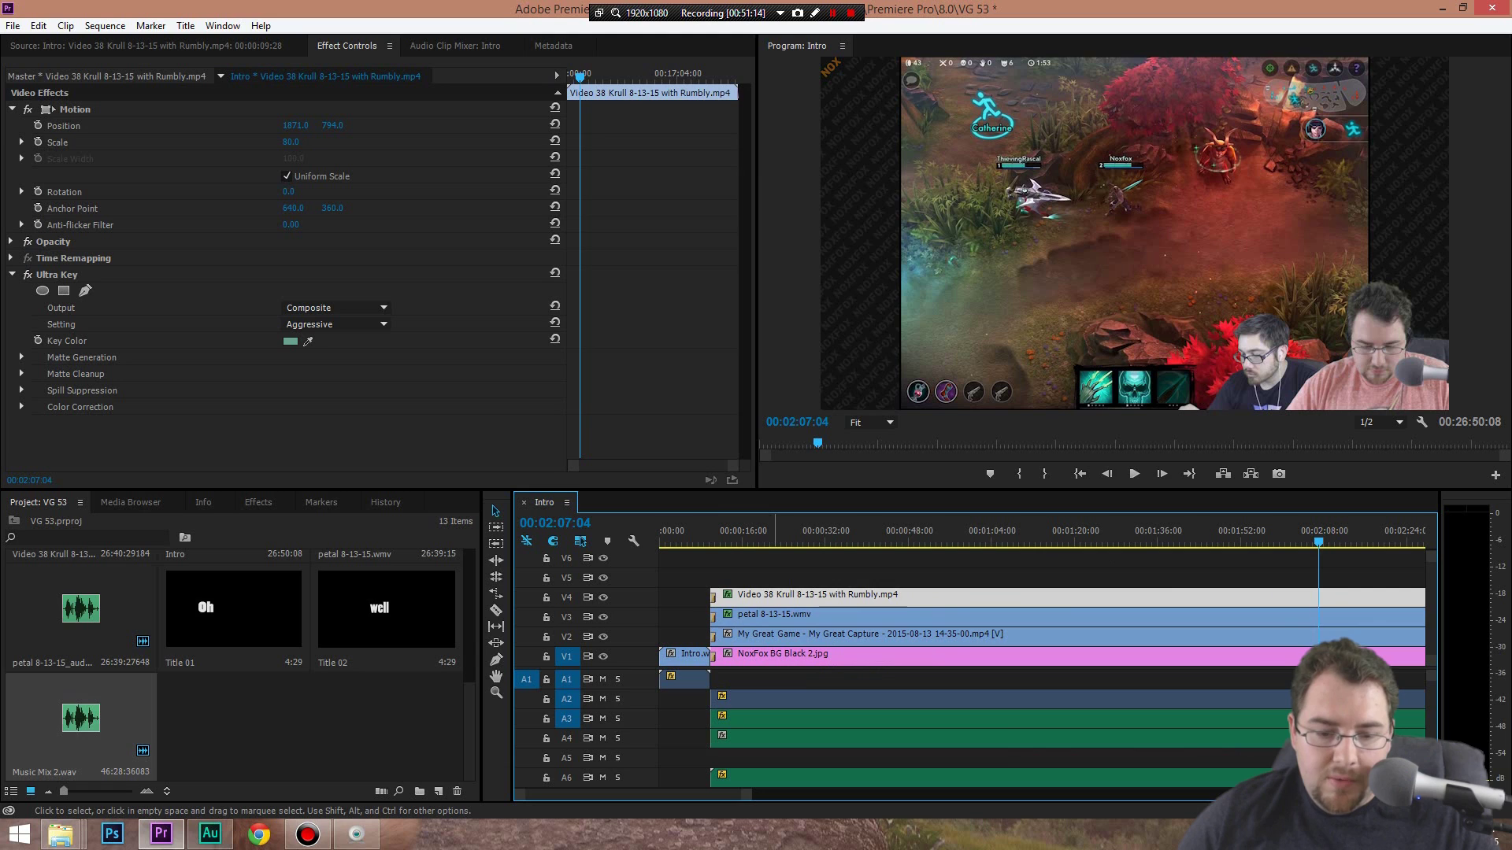
click(752, 615)
click(759, 635)
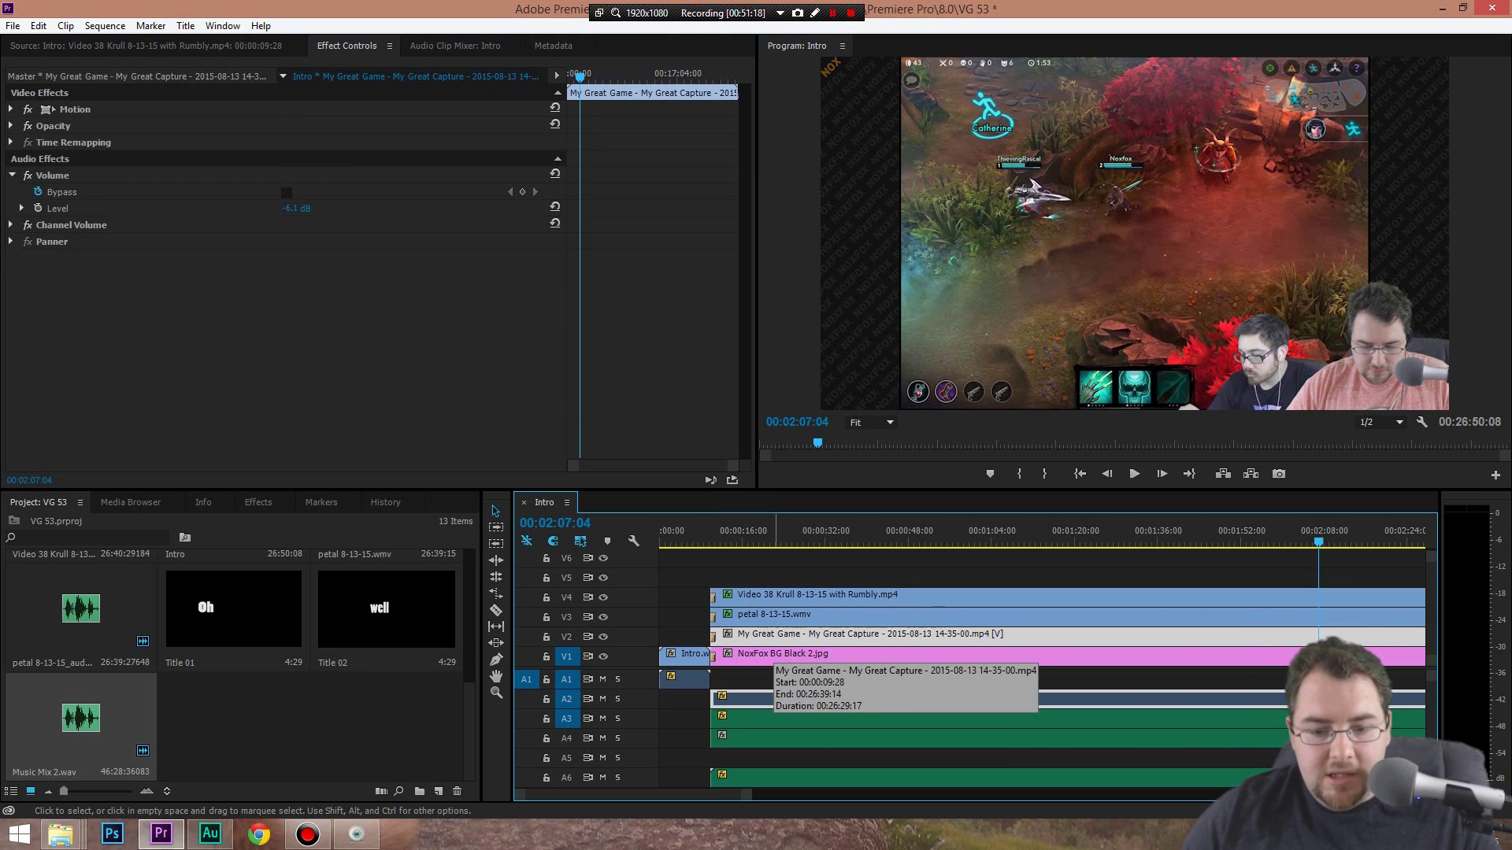
click(819, 532)
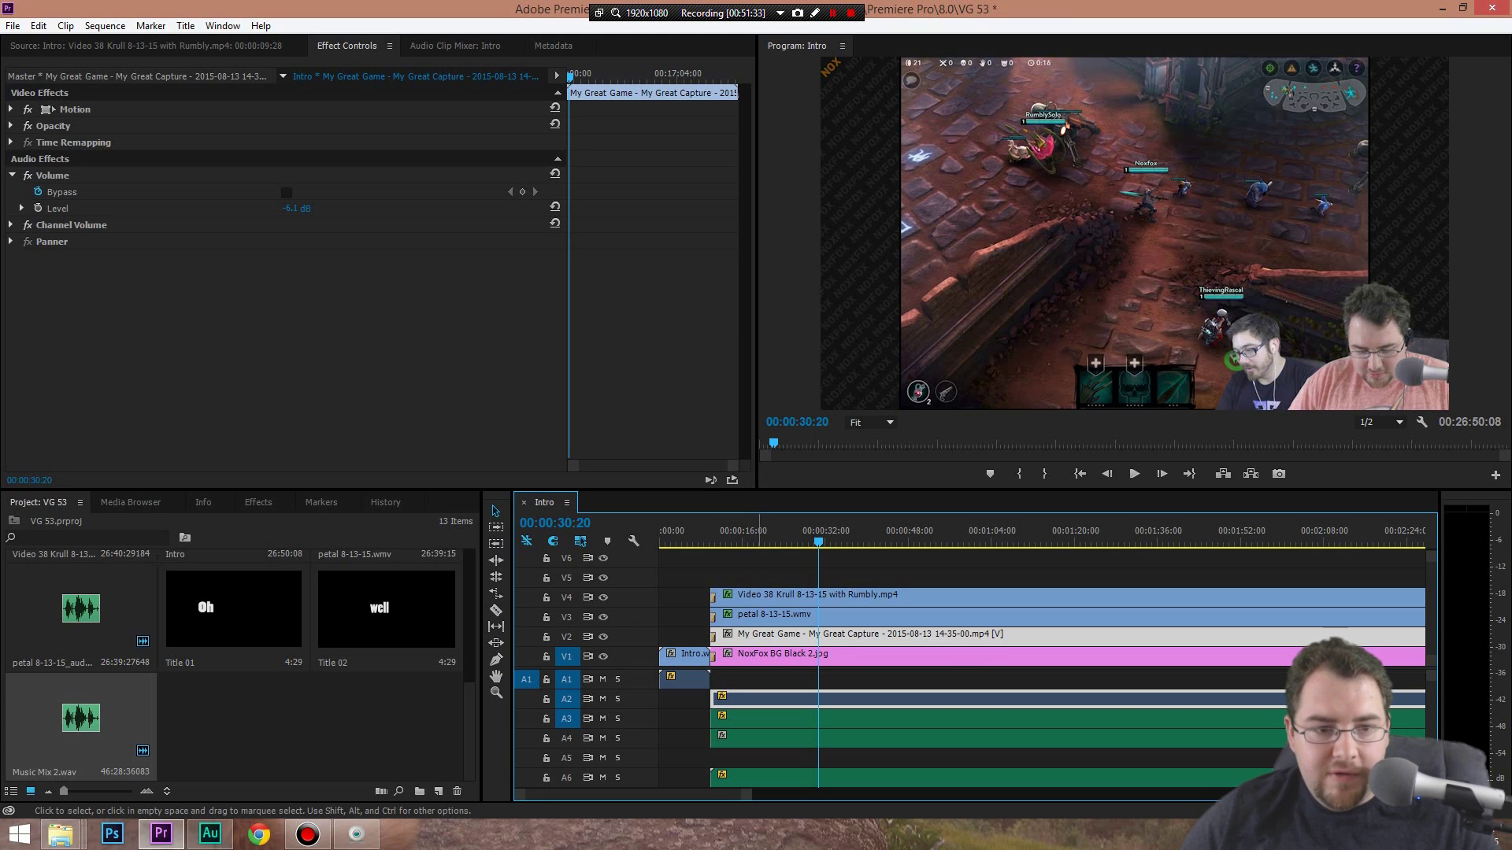
click(761, 573)
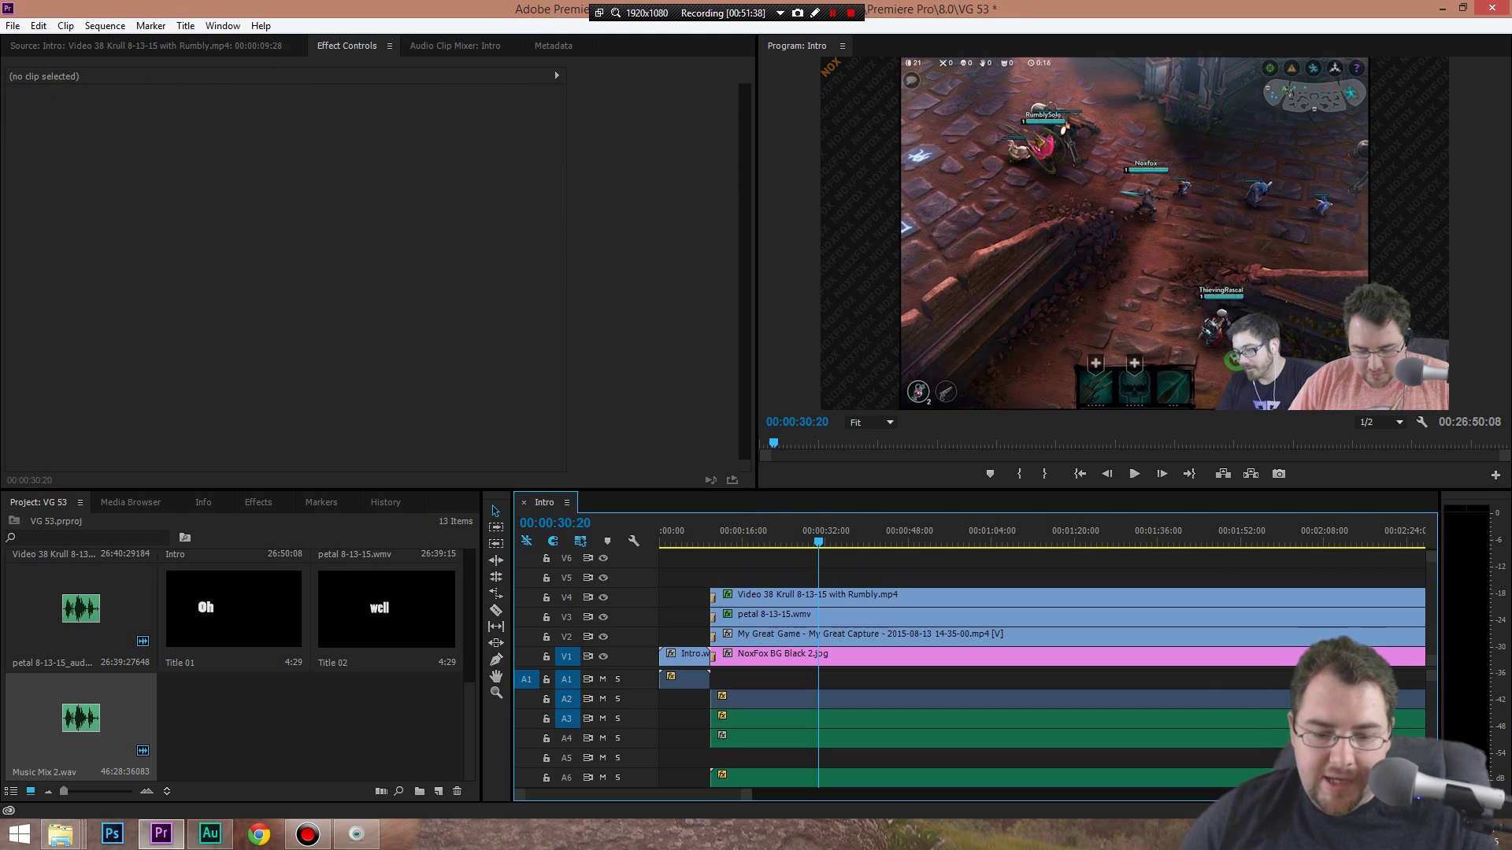
key(minus)
key(minus)
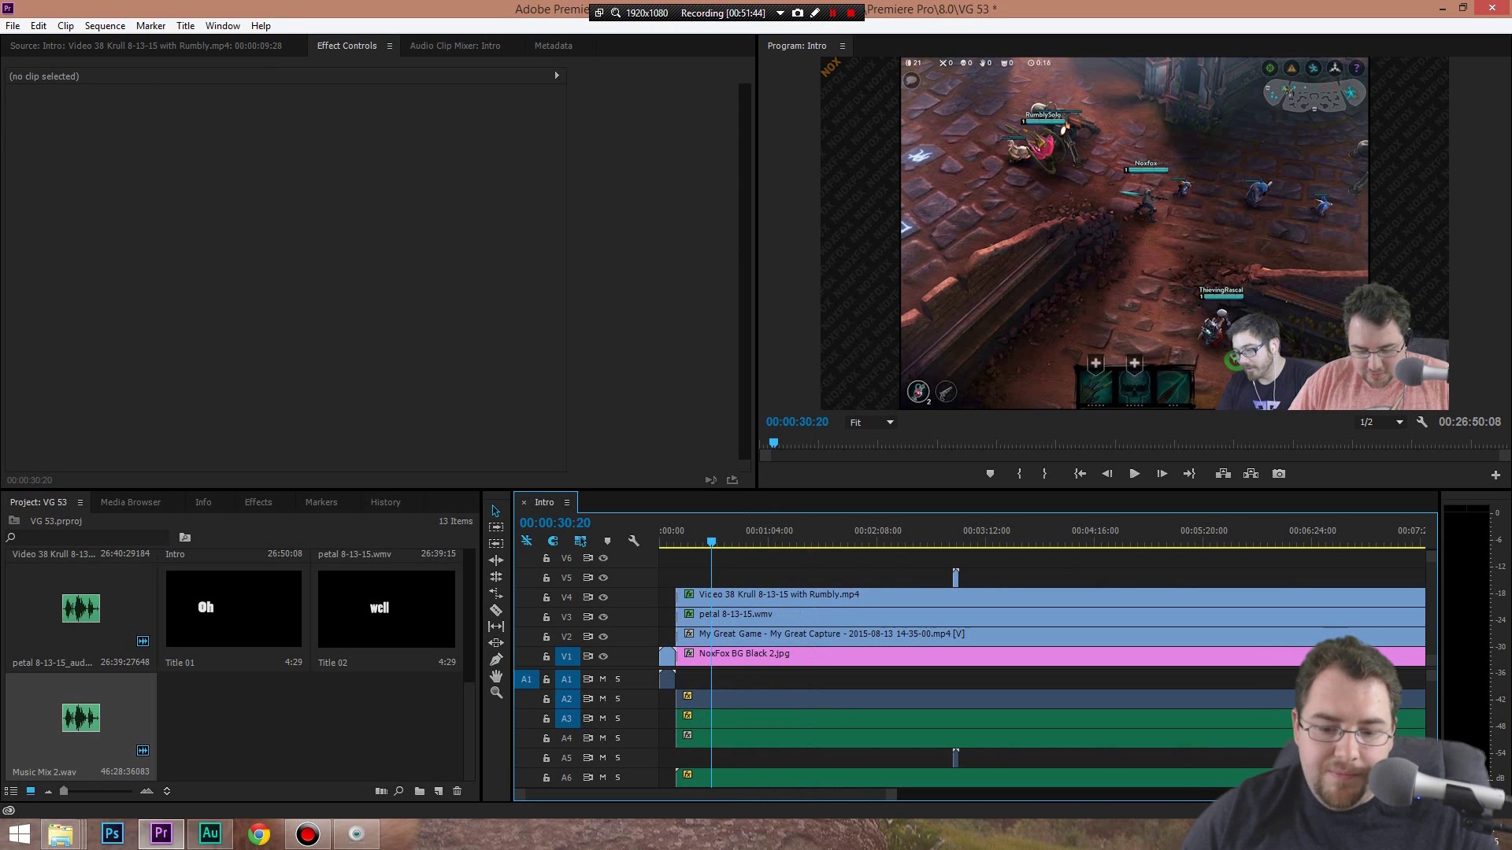
scroll(1039, 670, down, 5)
scroll(1039, 669, up, 5)
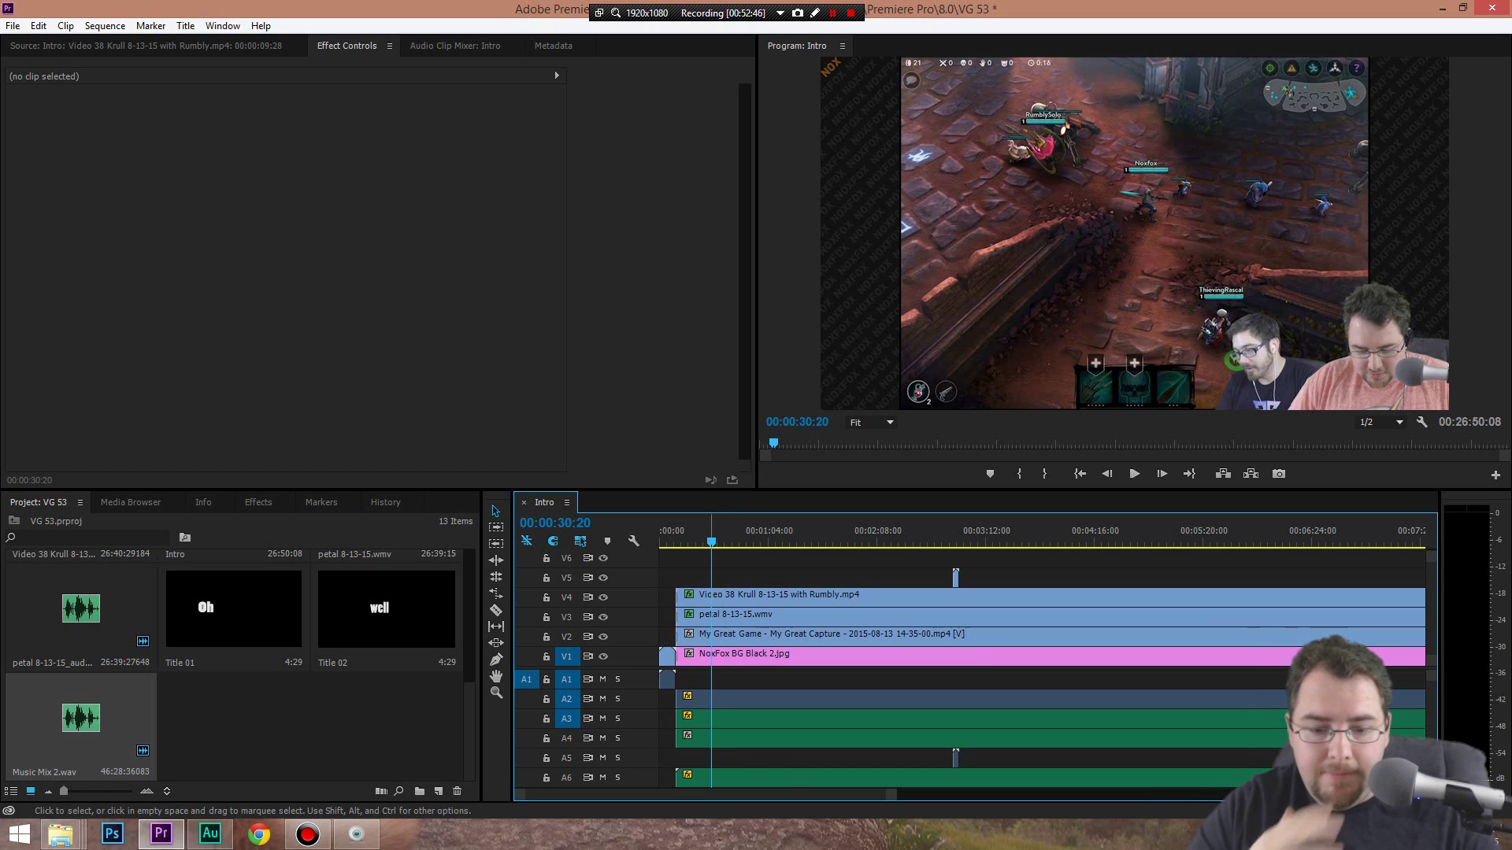
scroll(1040, 669, right, 15)
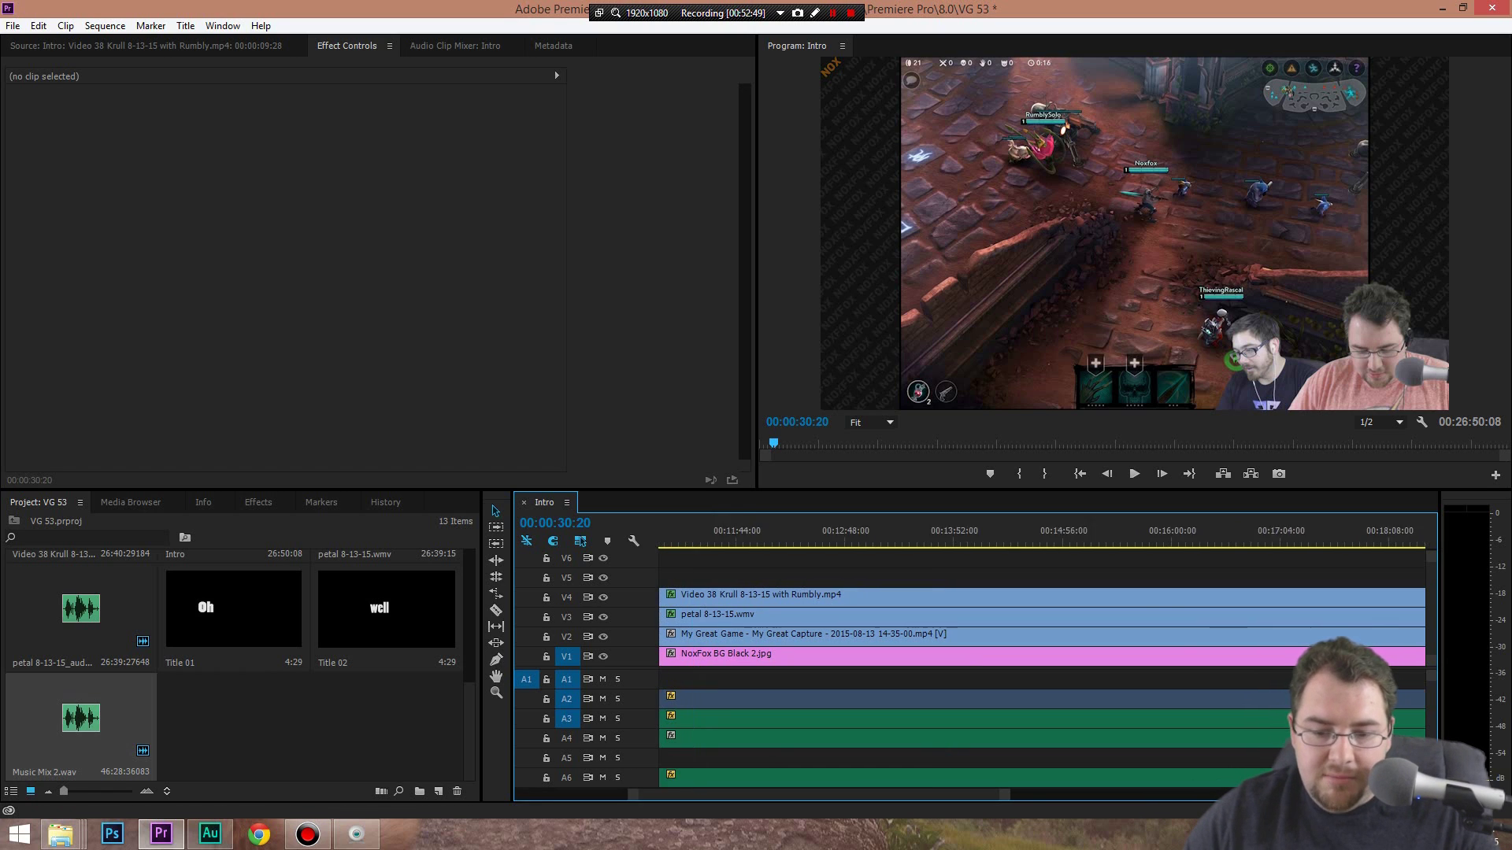
Look over the end and the full length of the sequence, and select the webcam clip on V4
scroll(977, 669, left, 2)
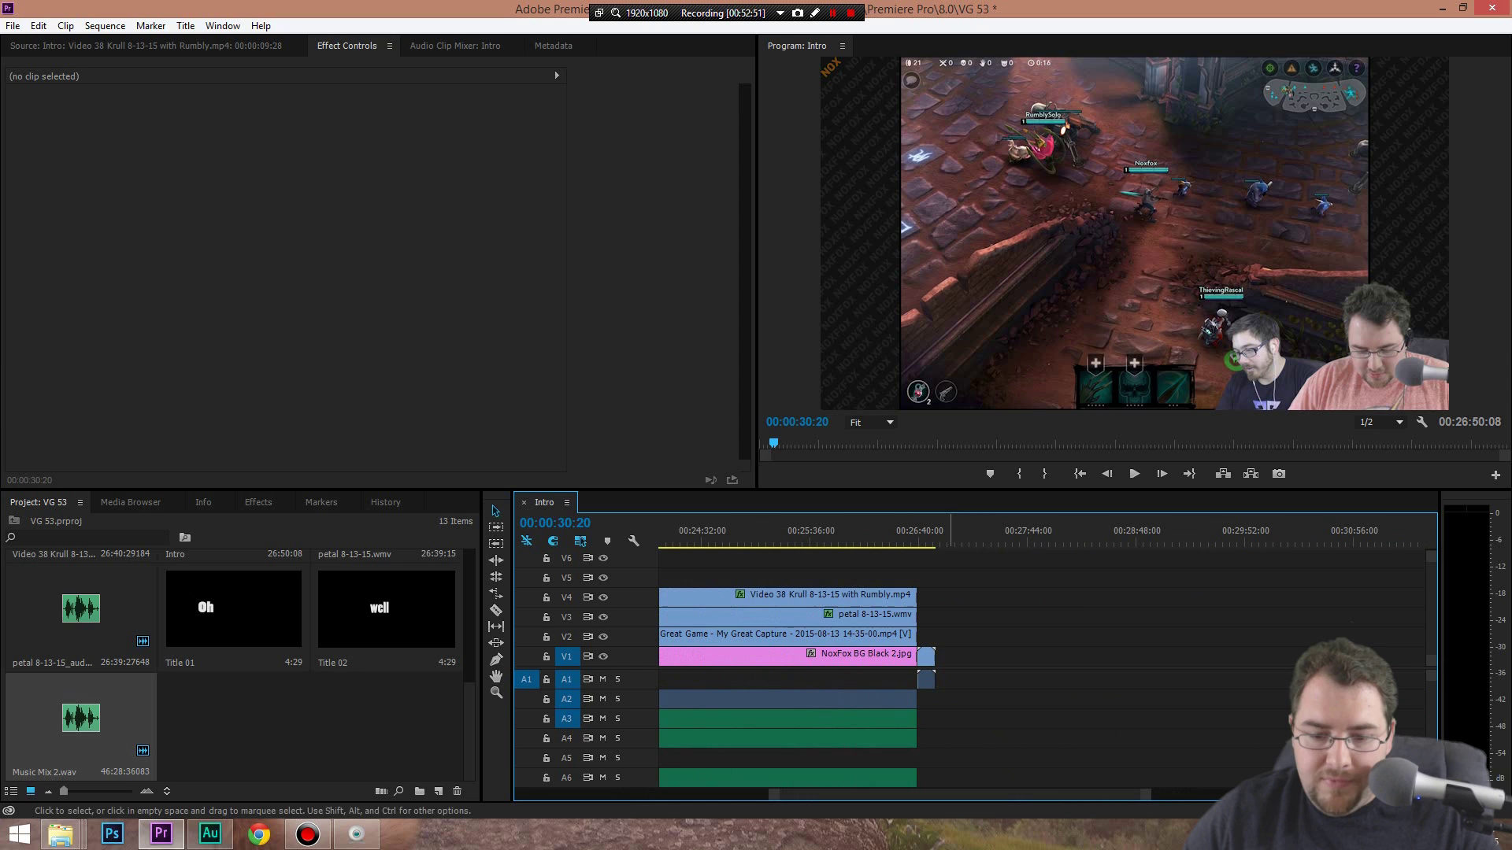
drag(1145, 795, 1058, 794)
drag(959, 794, 929, 794)
drag(1032, 795, 1166, 795)
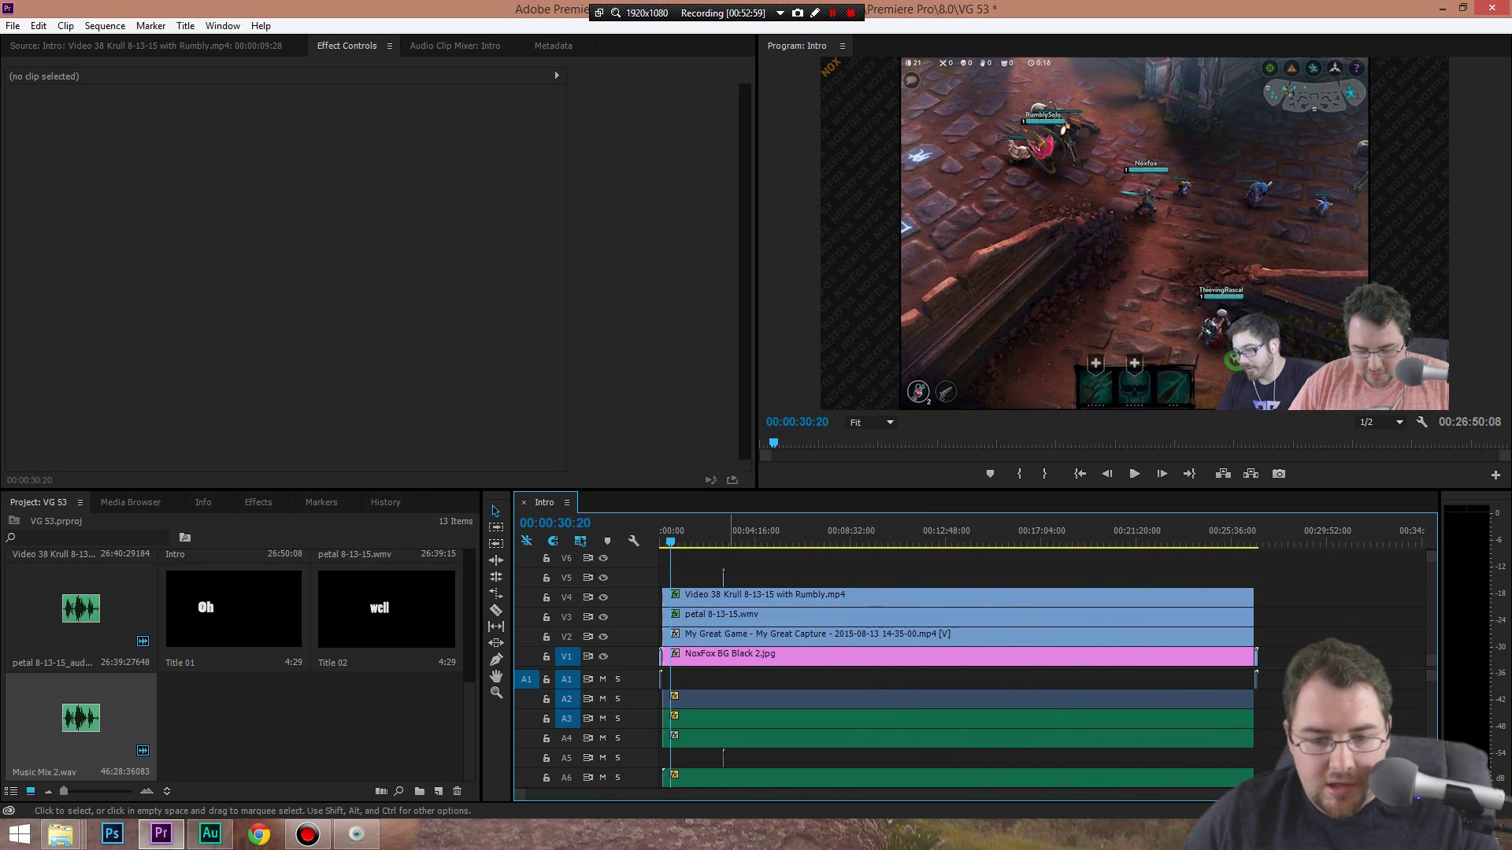
click(945, 596)
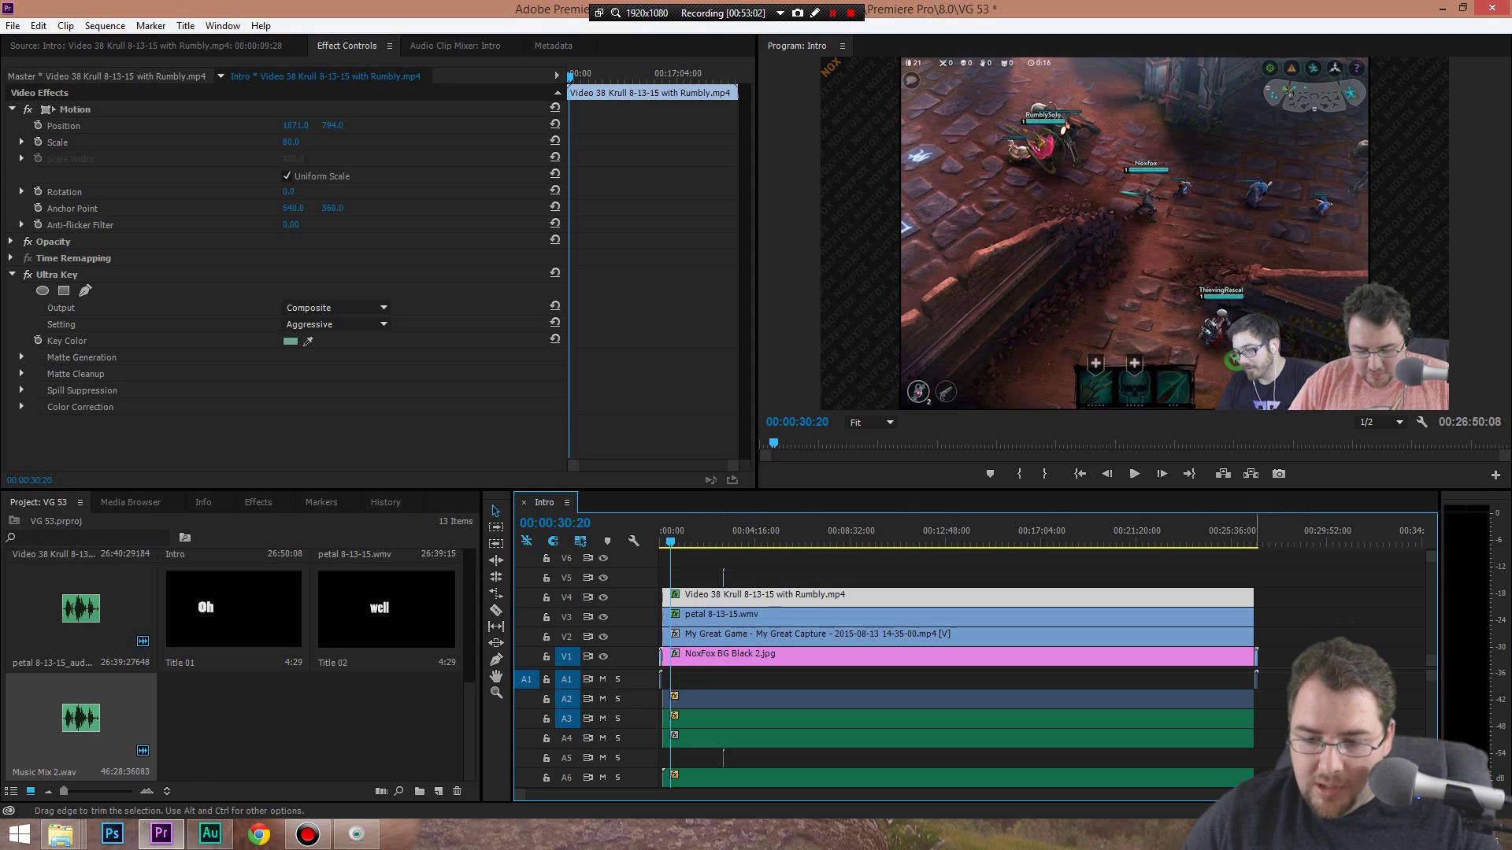
Play the transition from the intro into the main video, starting at about 00:00:08
drag(1343, 796, 671, 795)
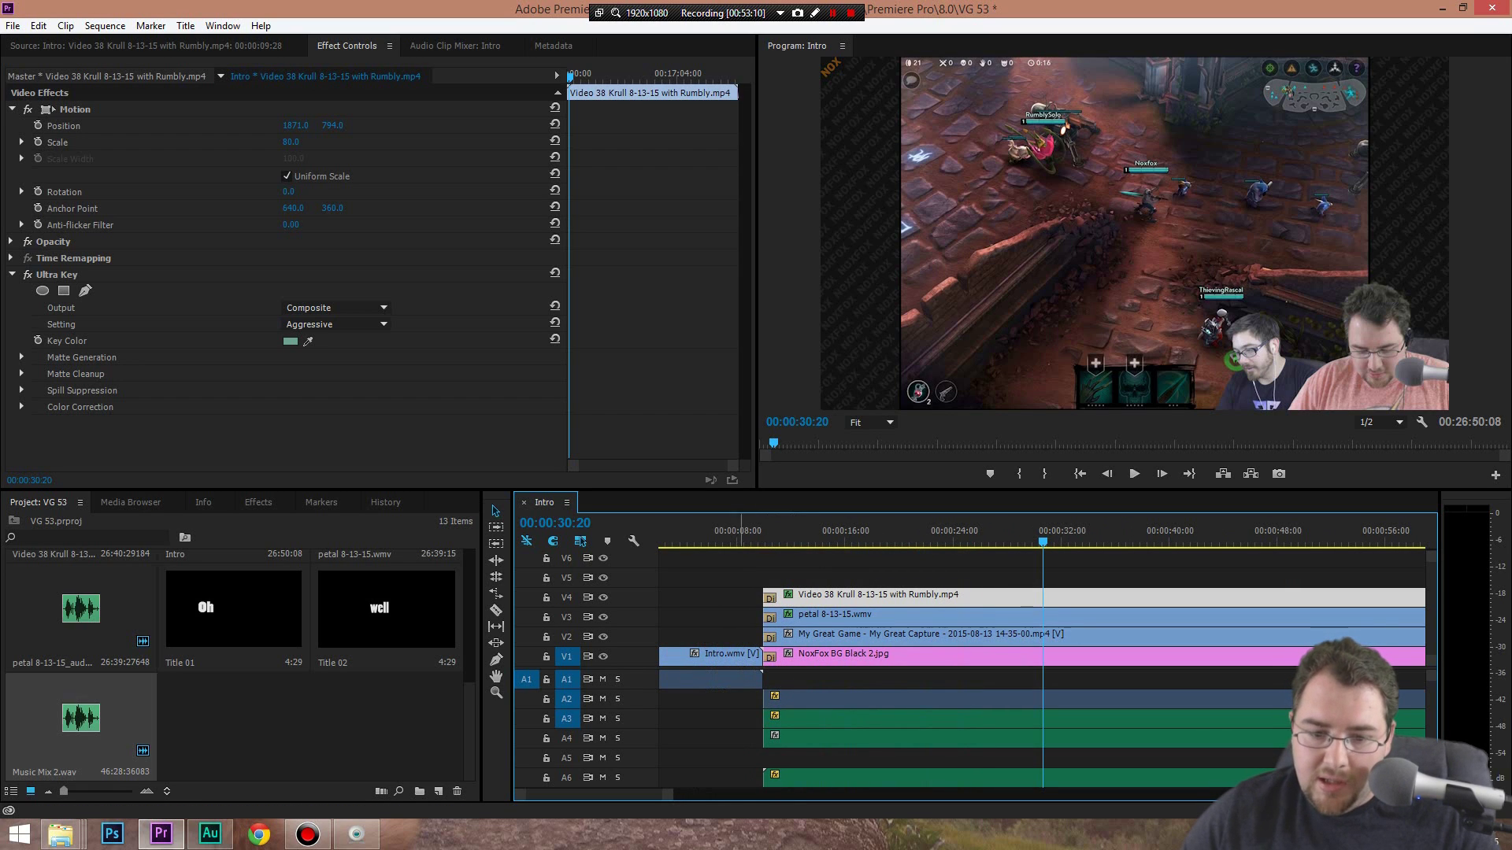
click(742, 542)
key(space)
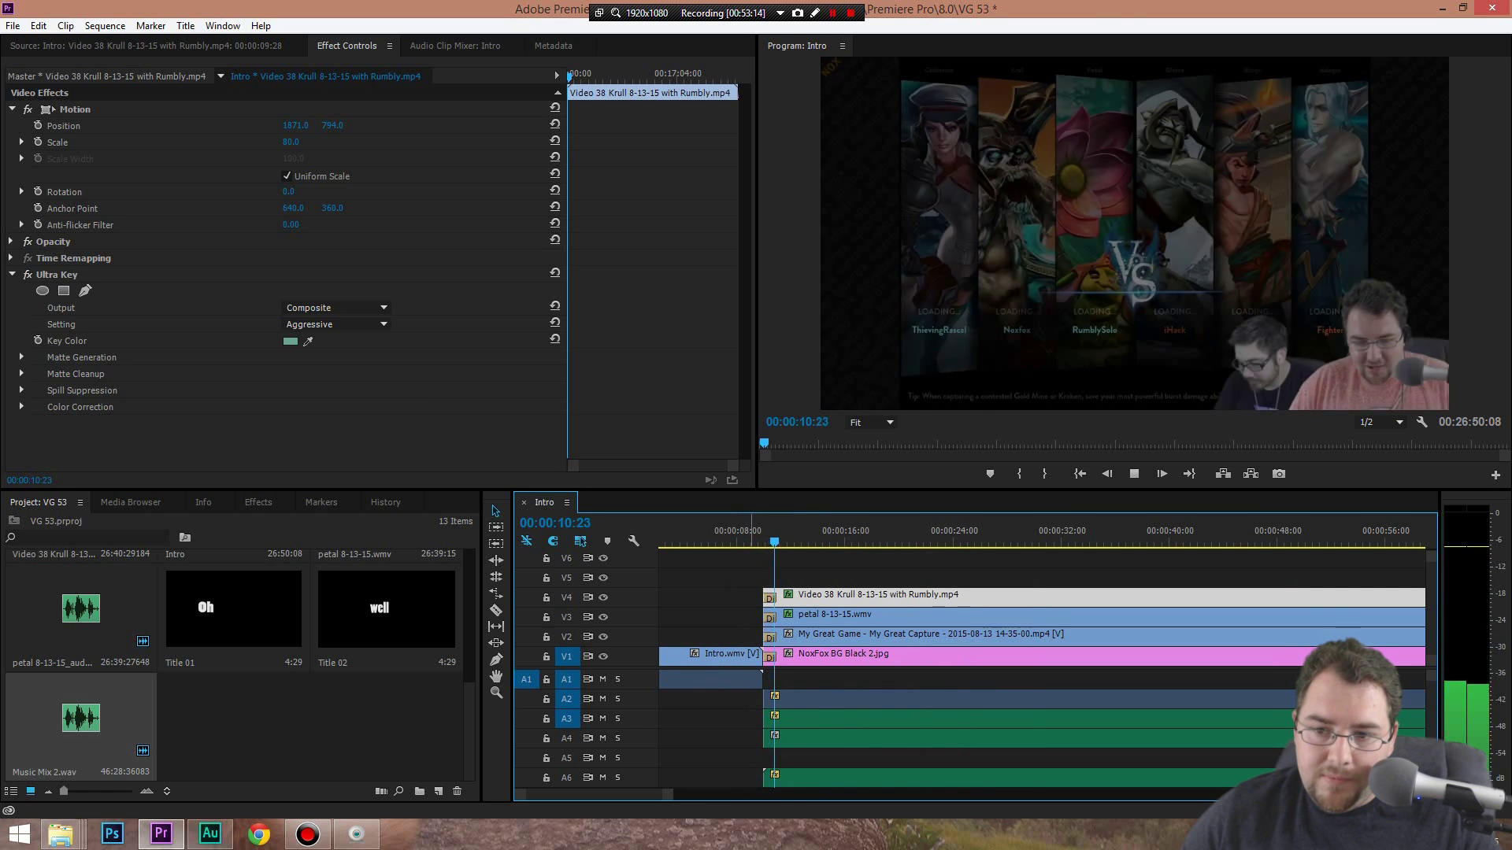
key(space)
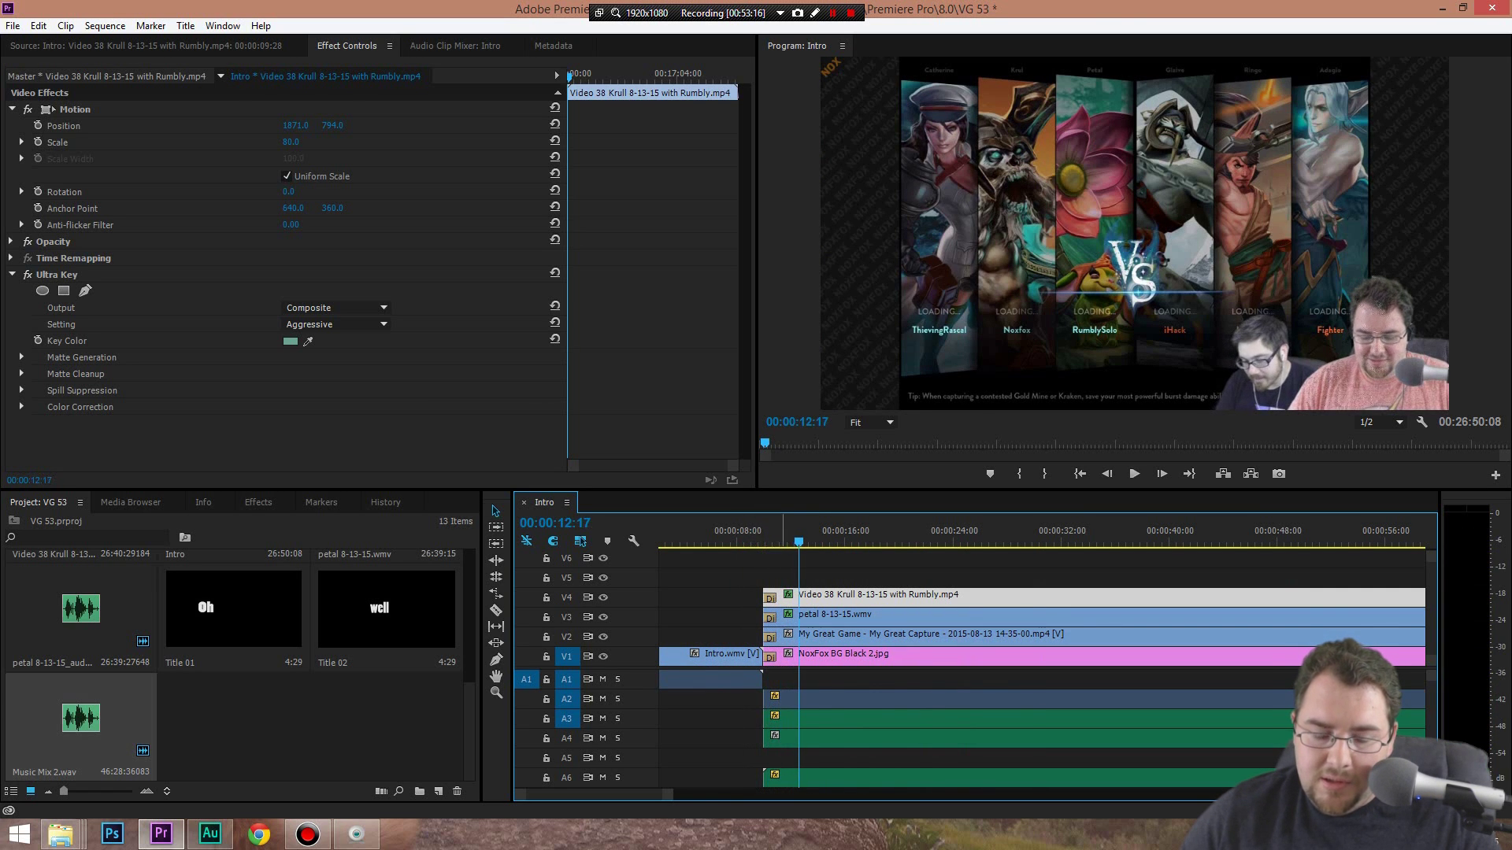
Play the transition from the main video into the outro at about 00:26:40
scroll(1043, 669, right, 10)
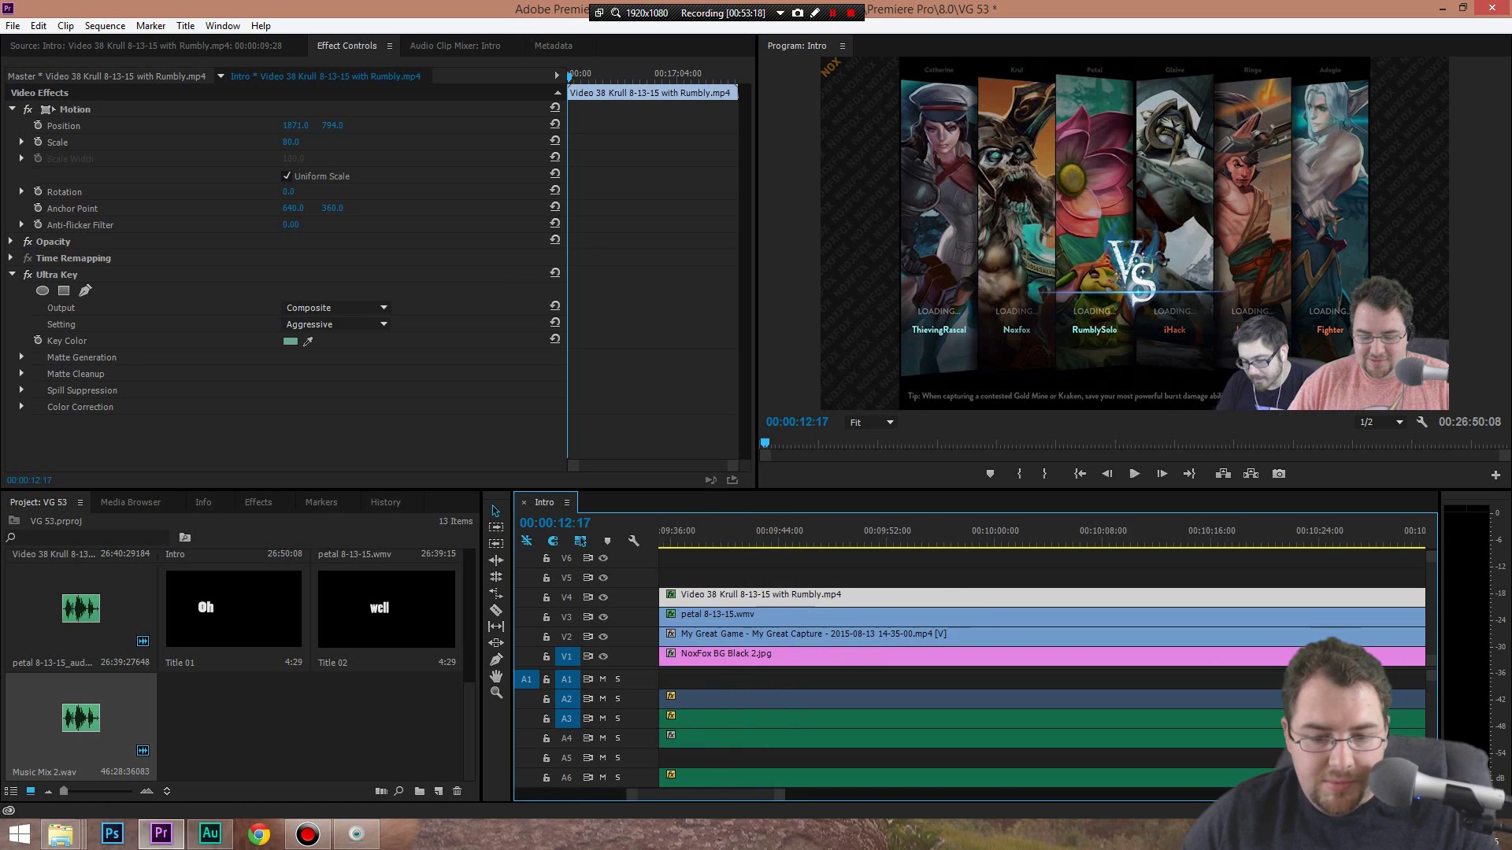
drag(960, 796, 938, 796)
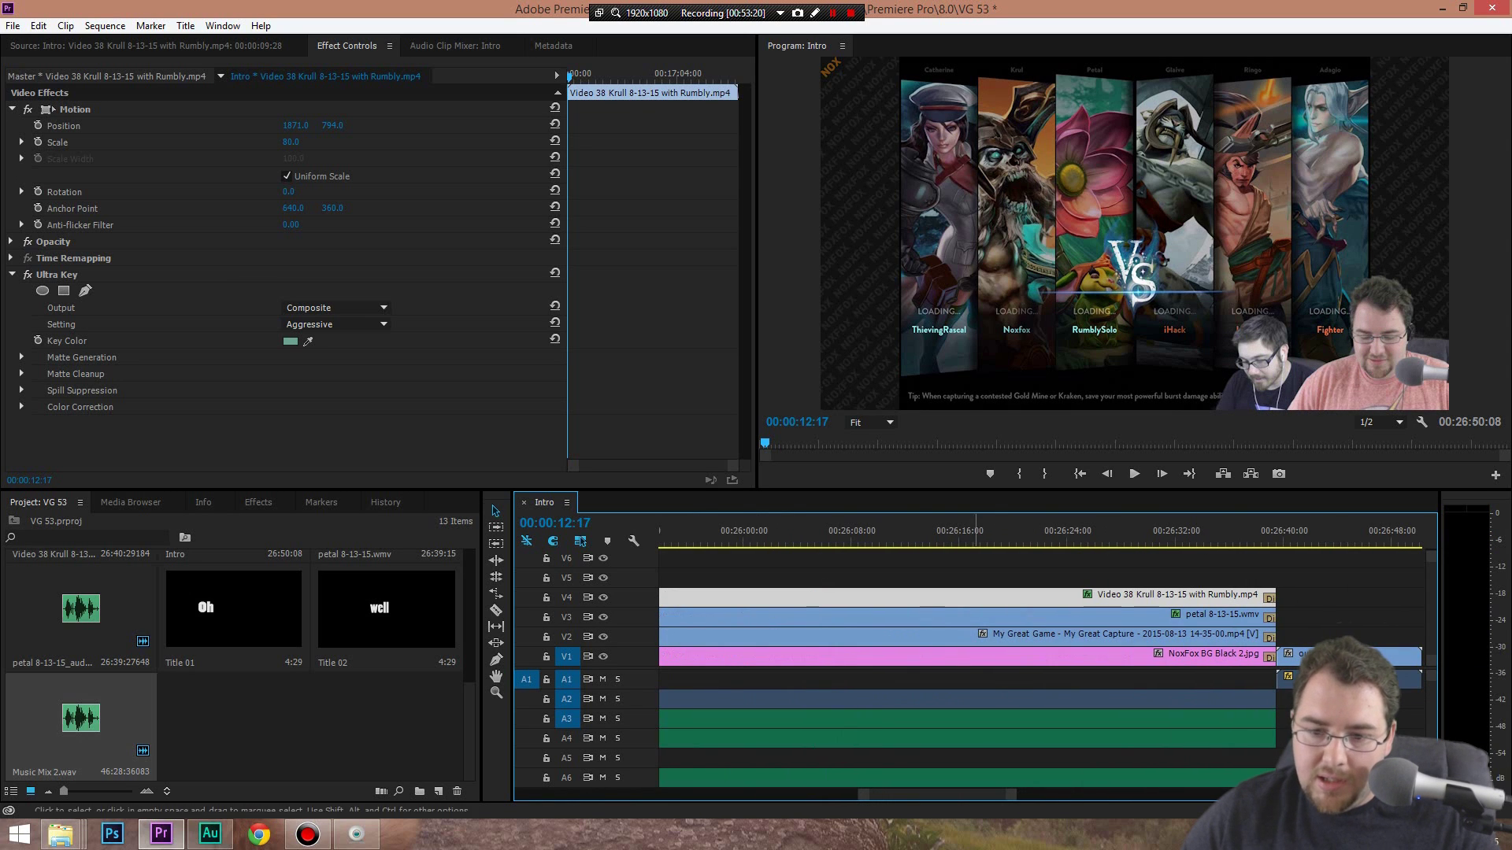
click(1253, 536)
key(space)
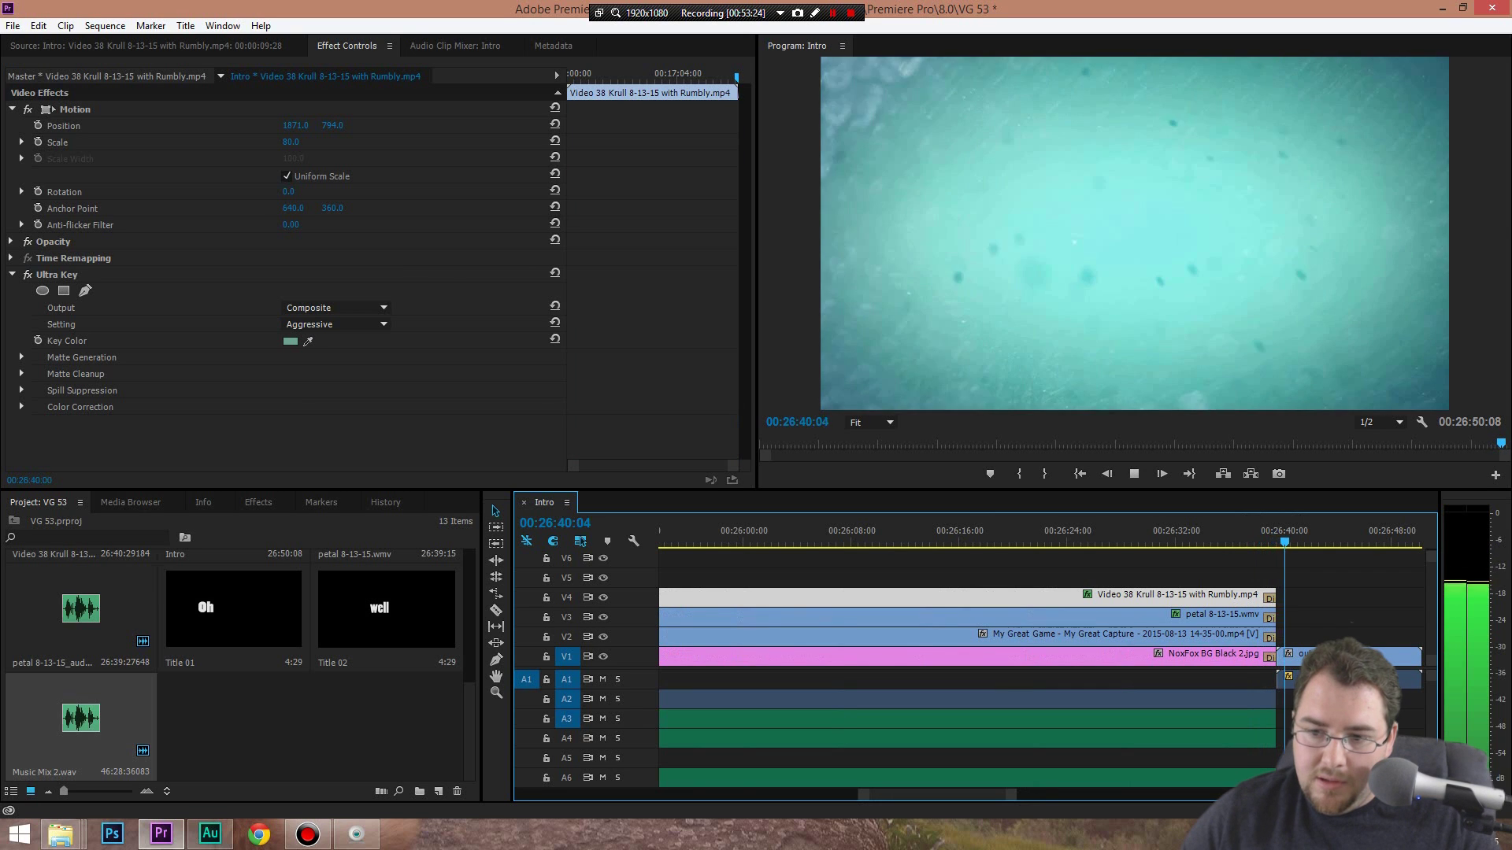
key(space)
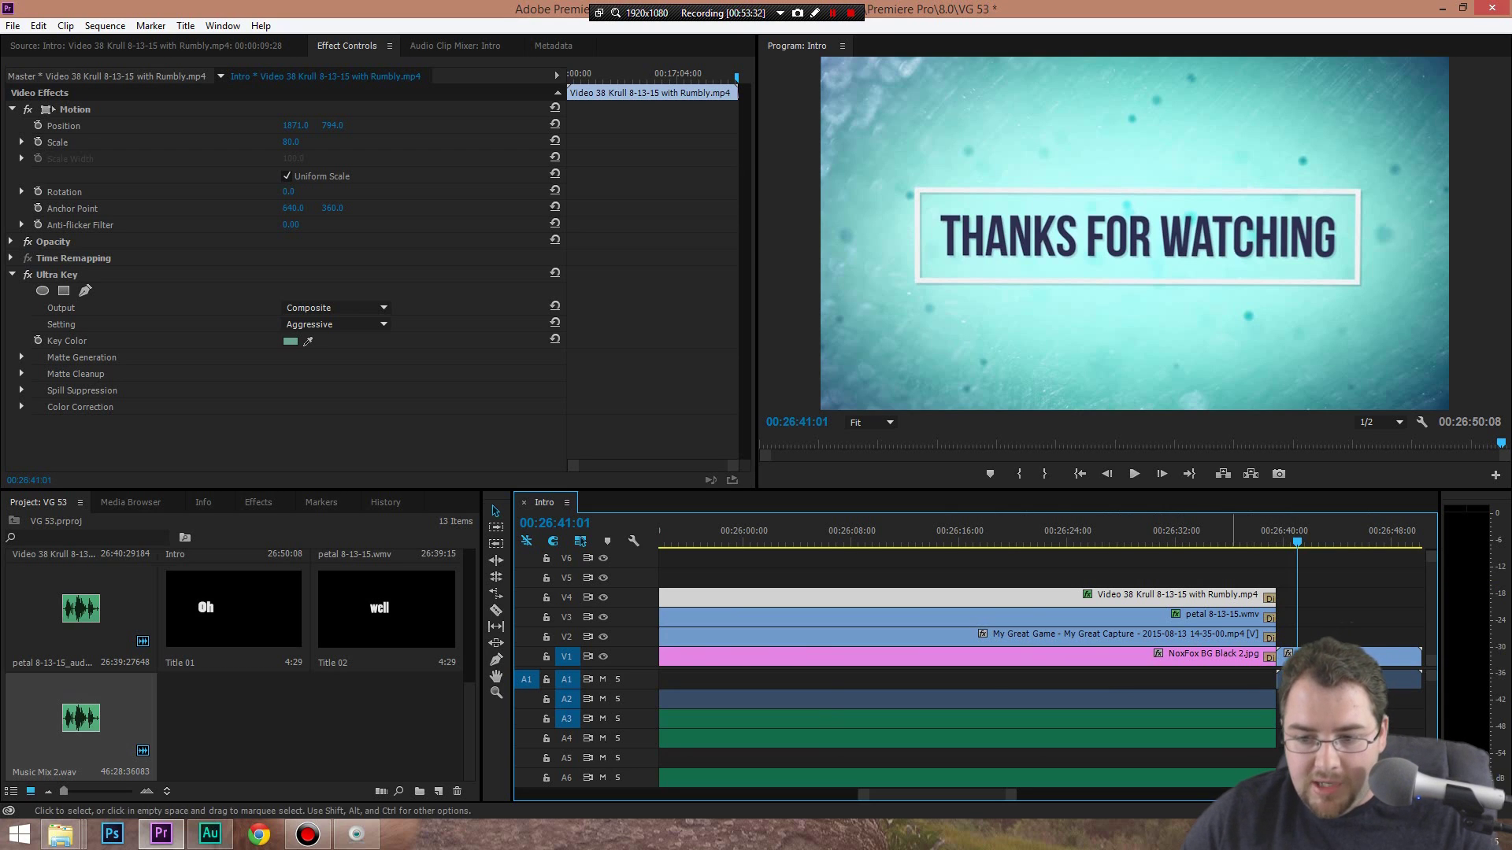
Play a short passage near the end of the gameplay at about 00:25:44 to check the audio mix
scroll(914, 669, up, 8)
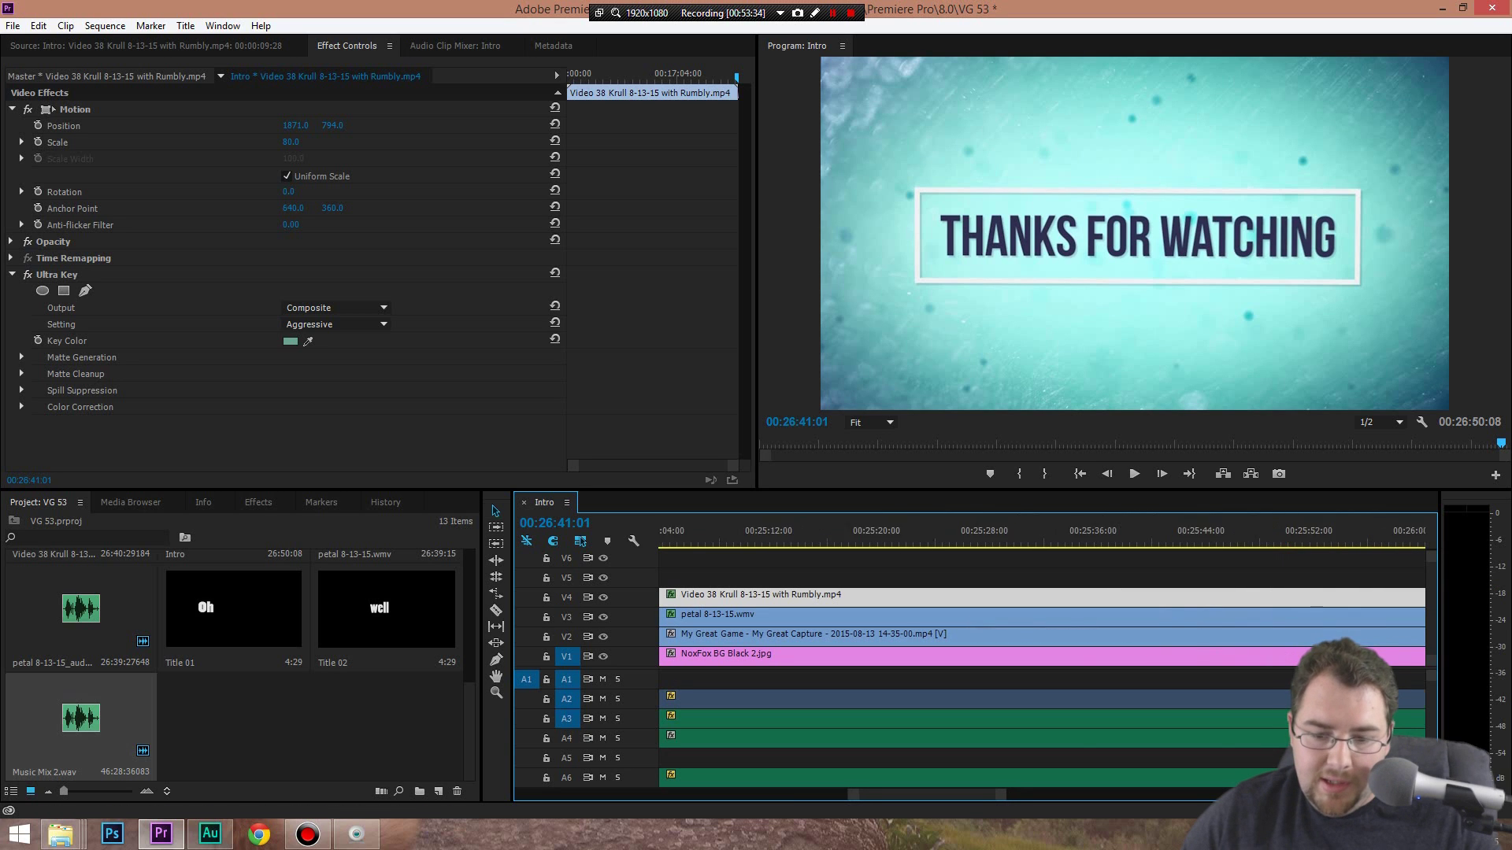
click(1005, 540)
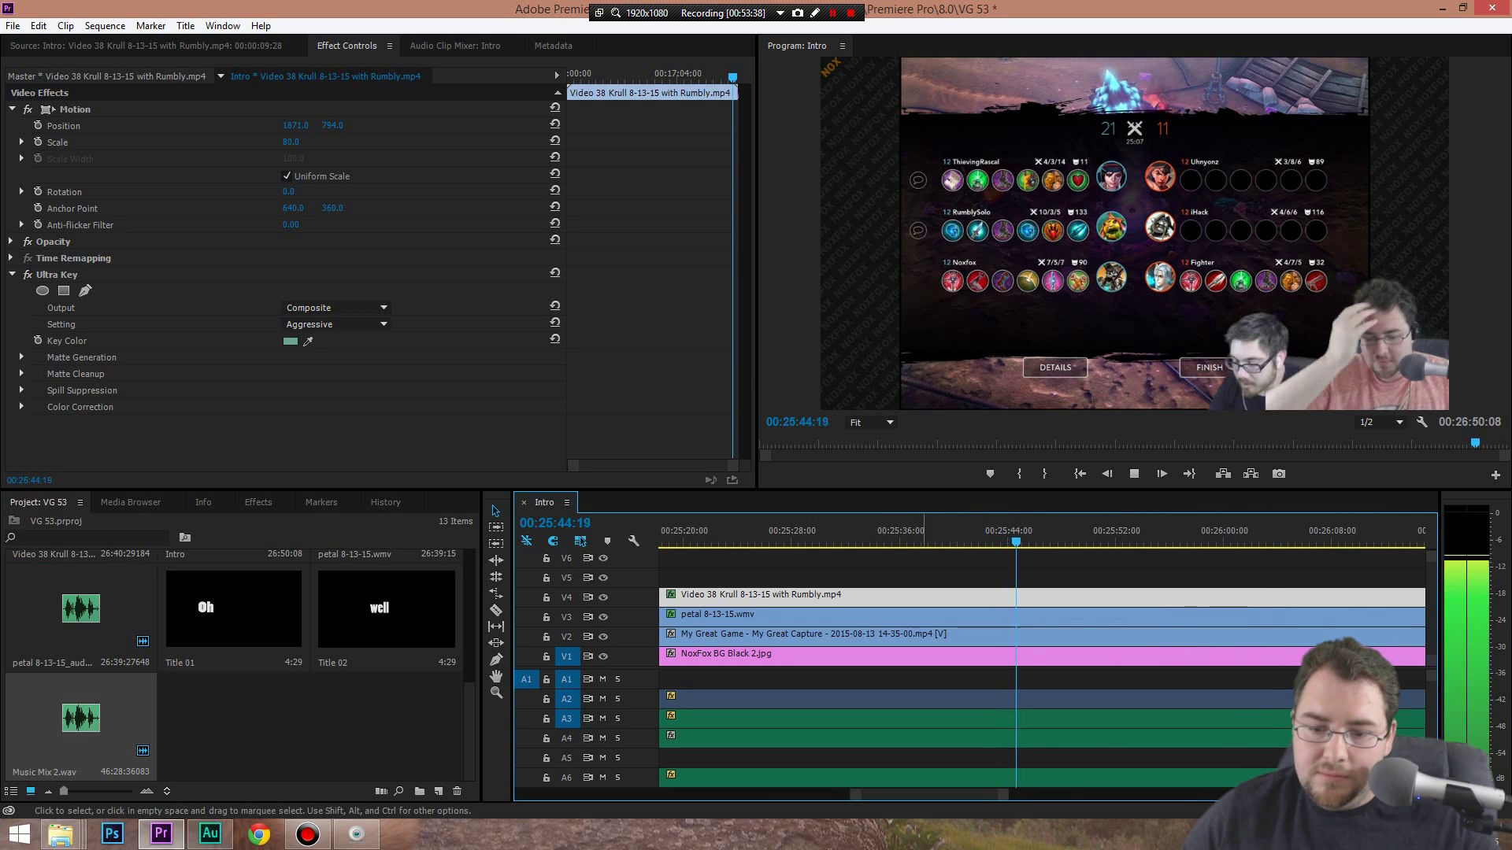
key(space)
scroll(1042, 669, up, 6)
scroll(1042, 669, up, 6)
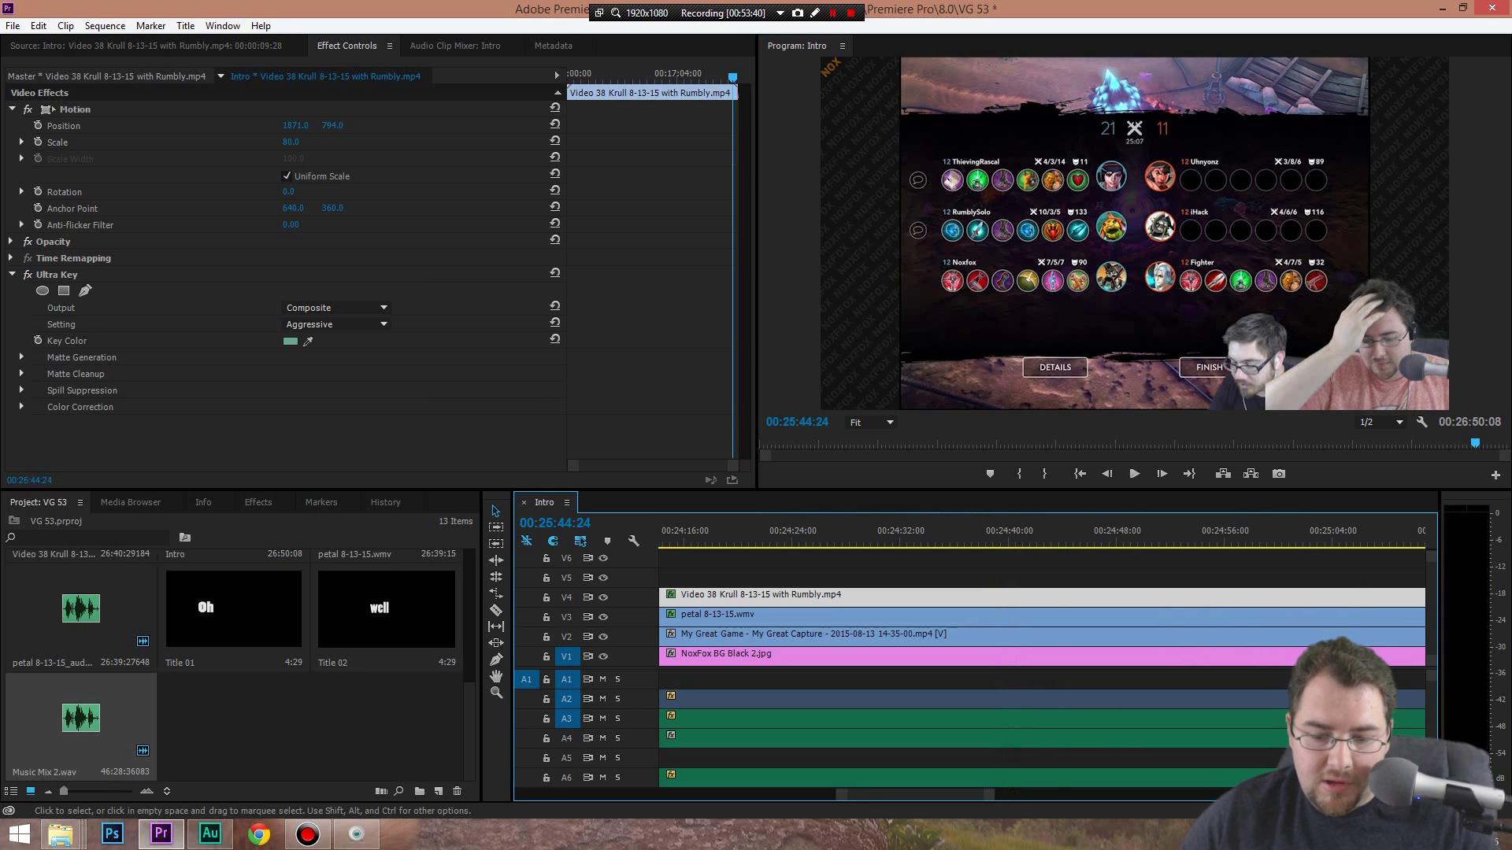
Play a gameplay passage at around 00:20:29 to listen to the music against the voices
key(minus)
key(minus)
key(minus)
scroll(937, 669, up, 2)
scroll(937, 670, up, 3)
click(762, 535)
key(space)
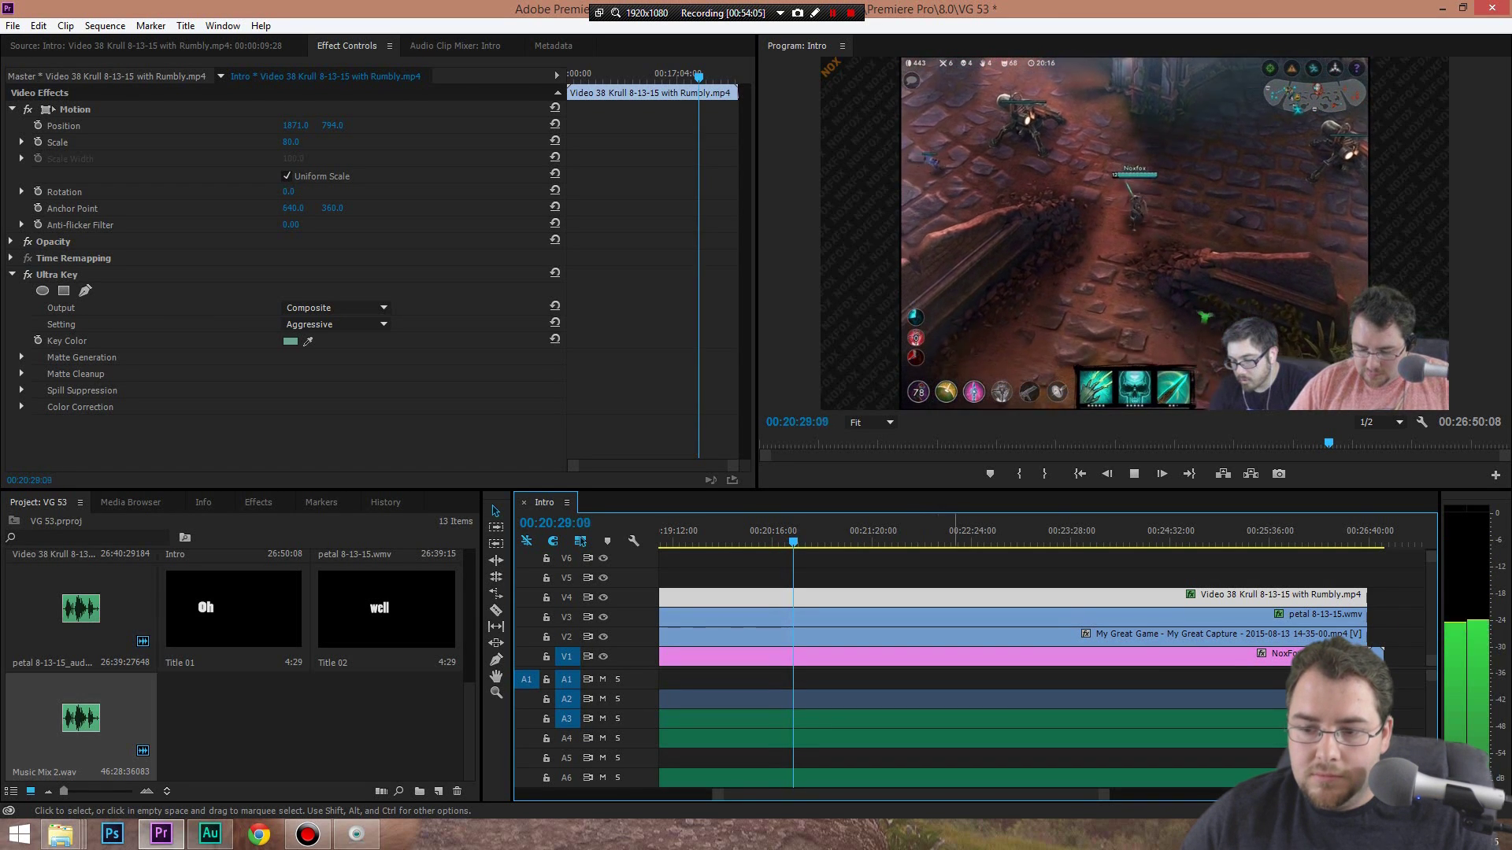
key(space)
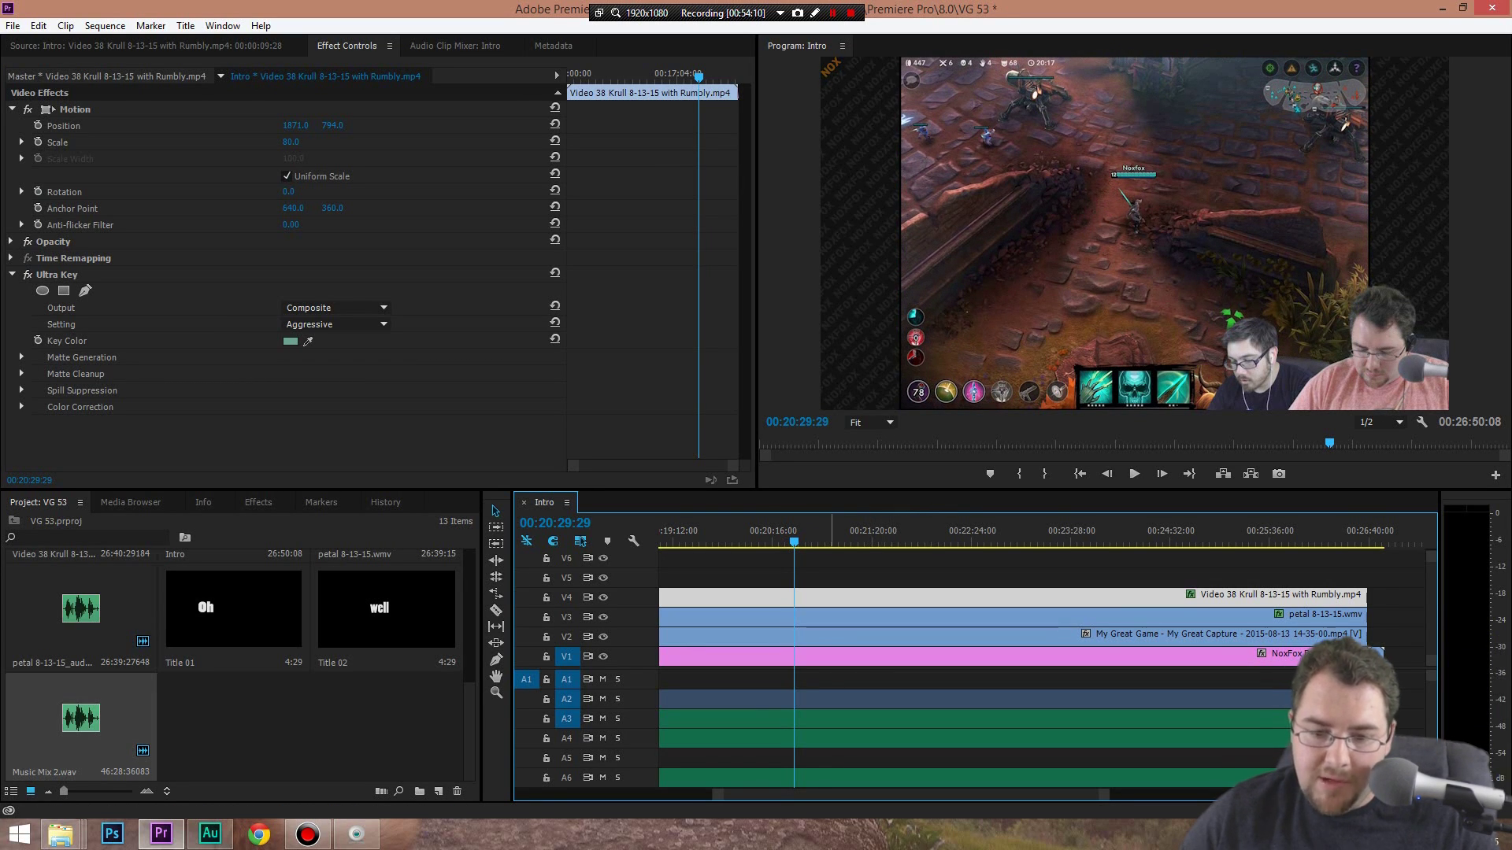
Play the passages from about 00:20:52 and 00:21:34 to compare the music and voice levels
click(828, 541)
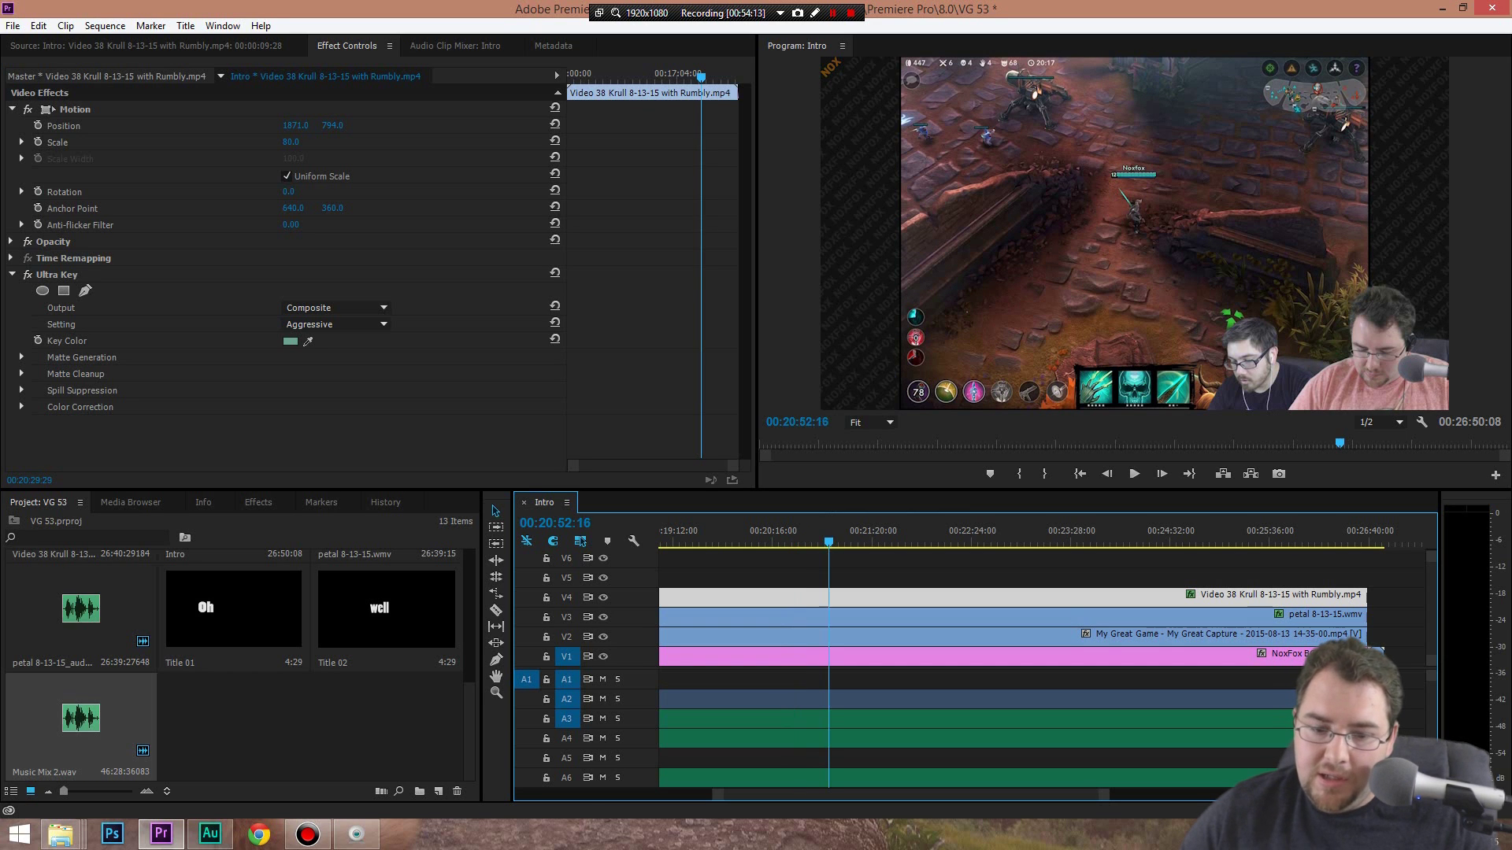
key(space)
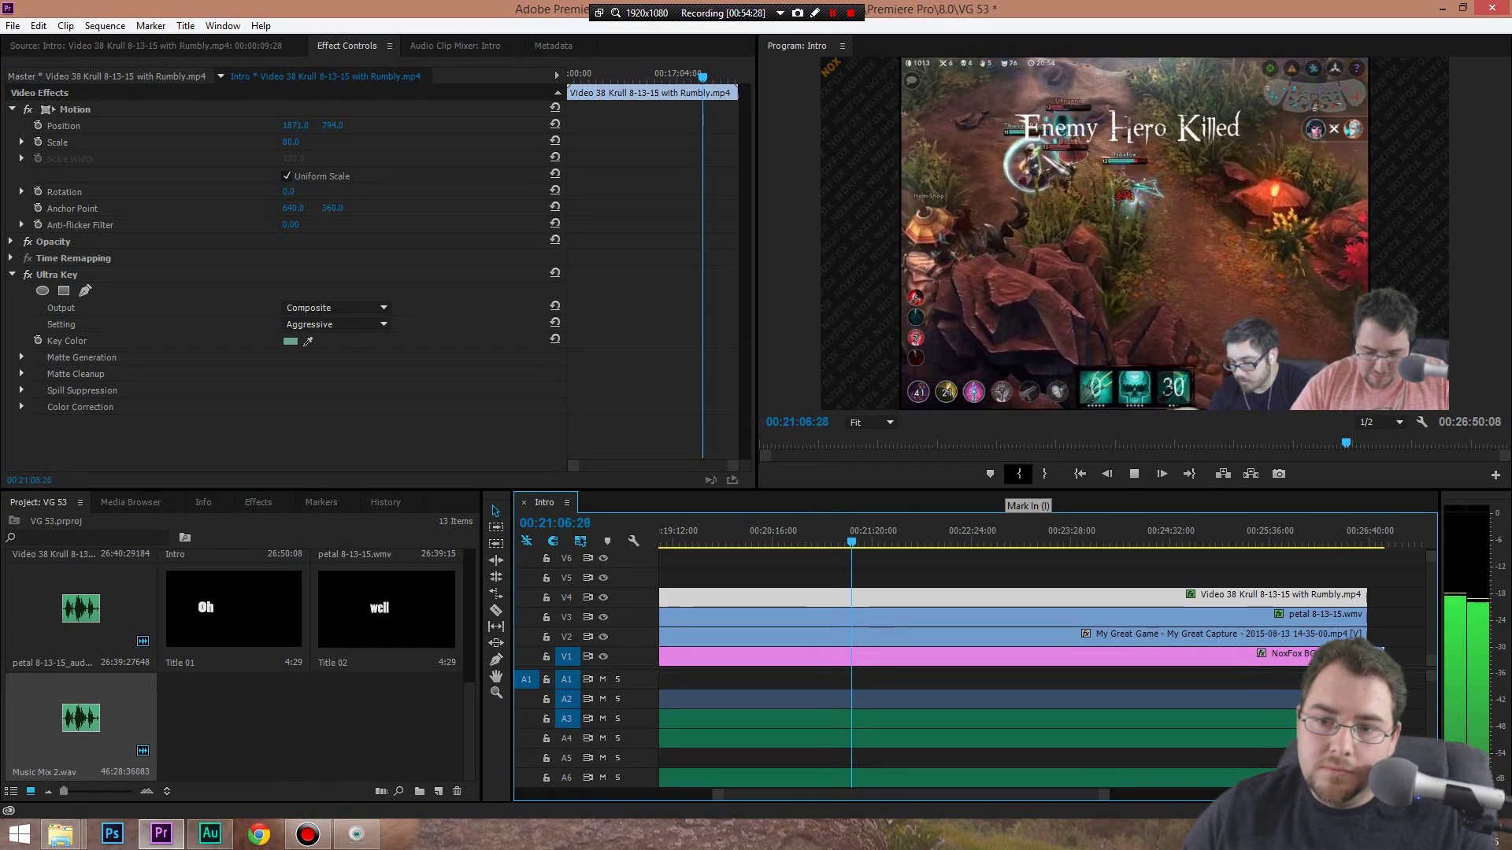
key(space)
click(894, 535)
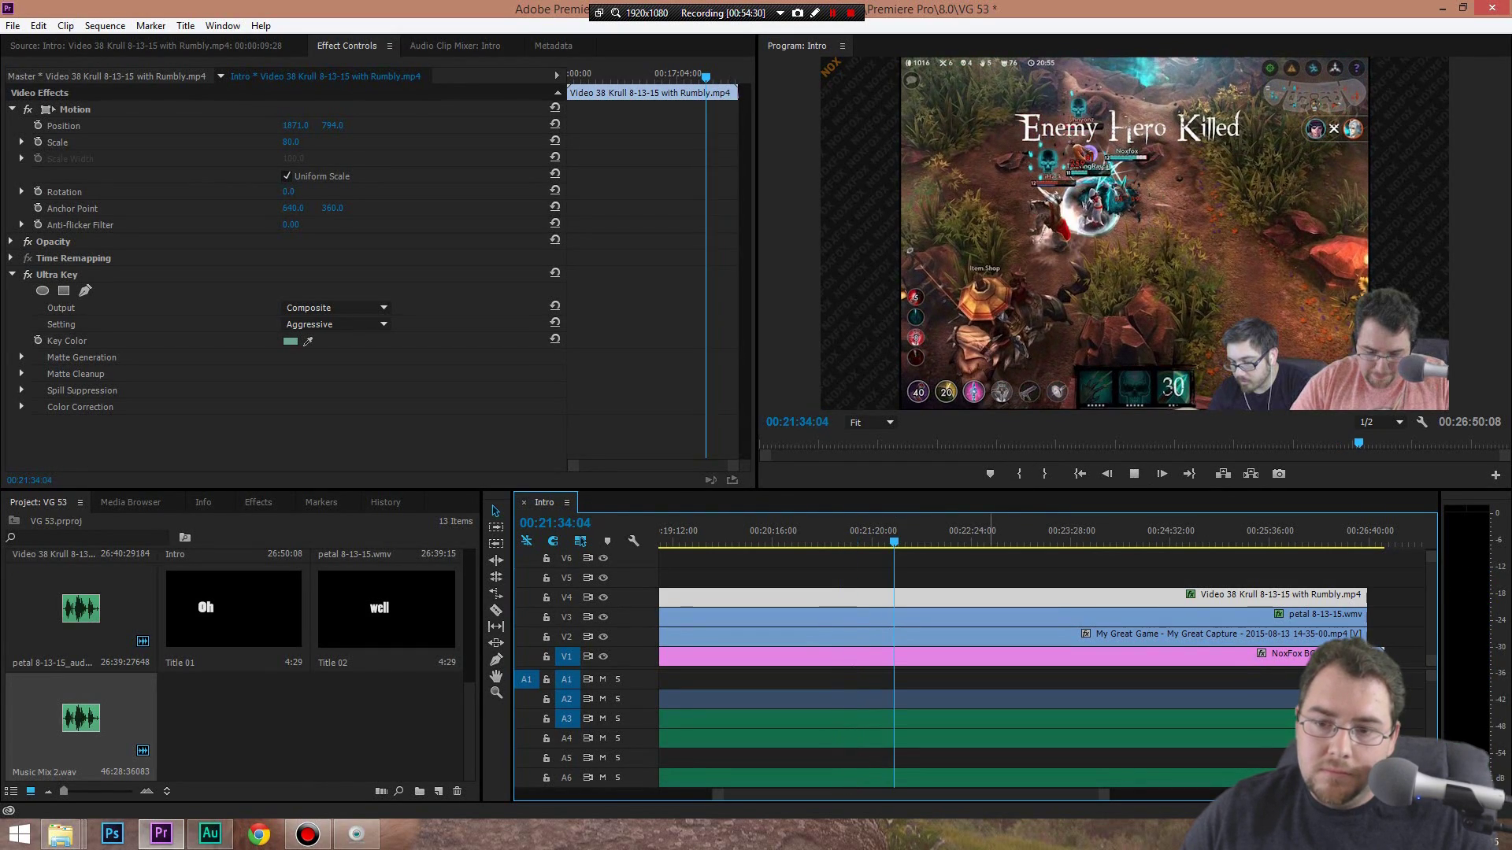
key(space)
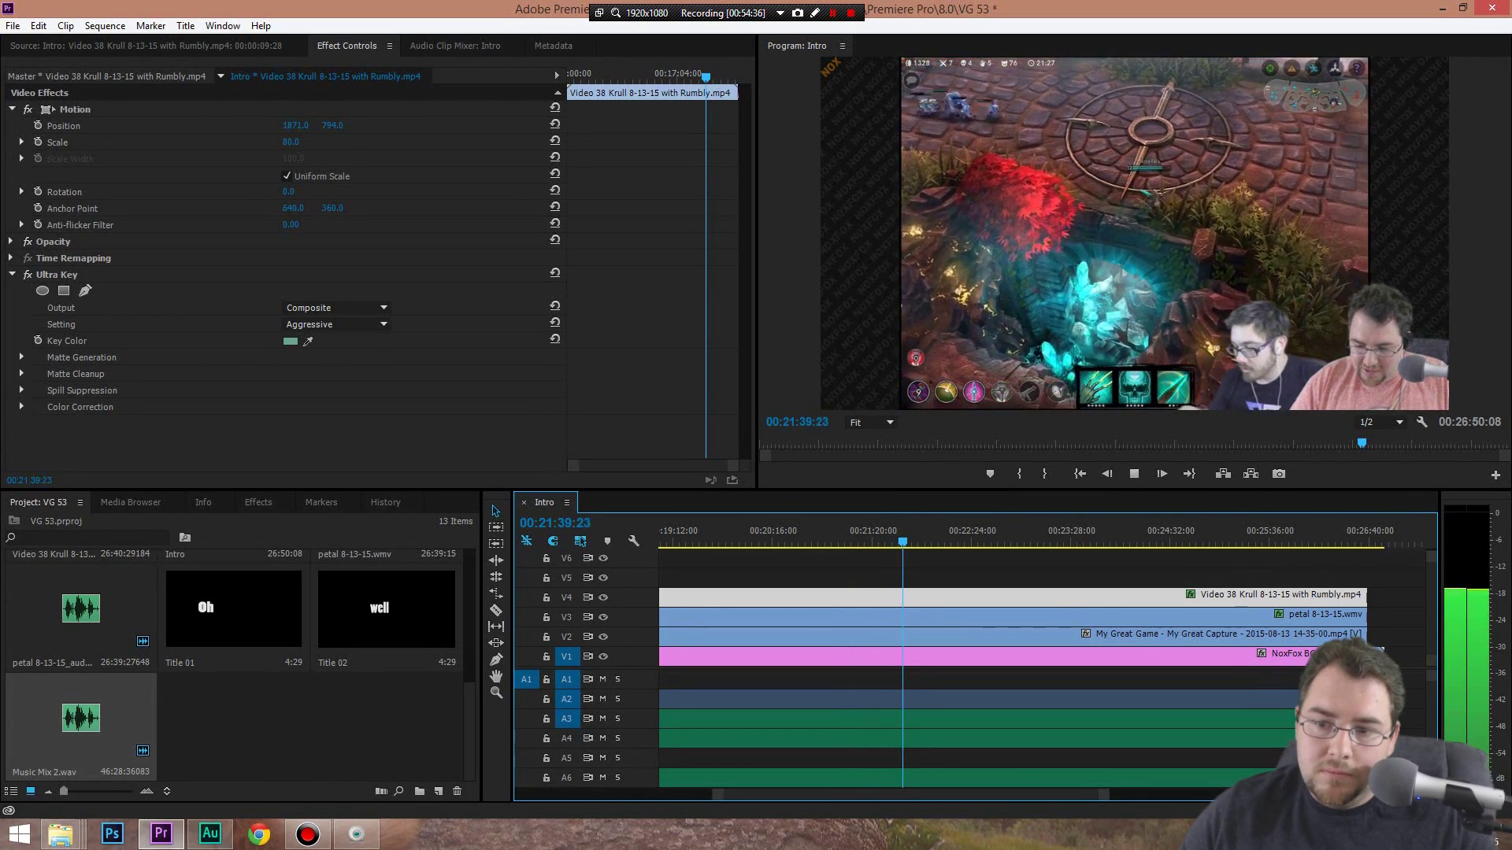
key(space)
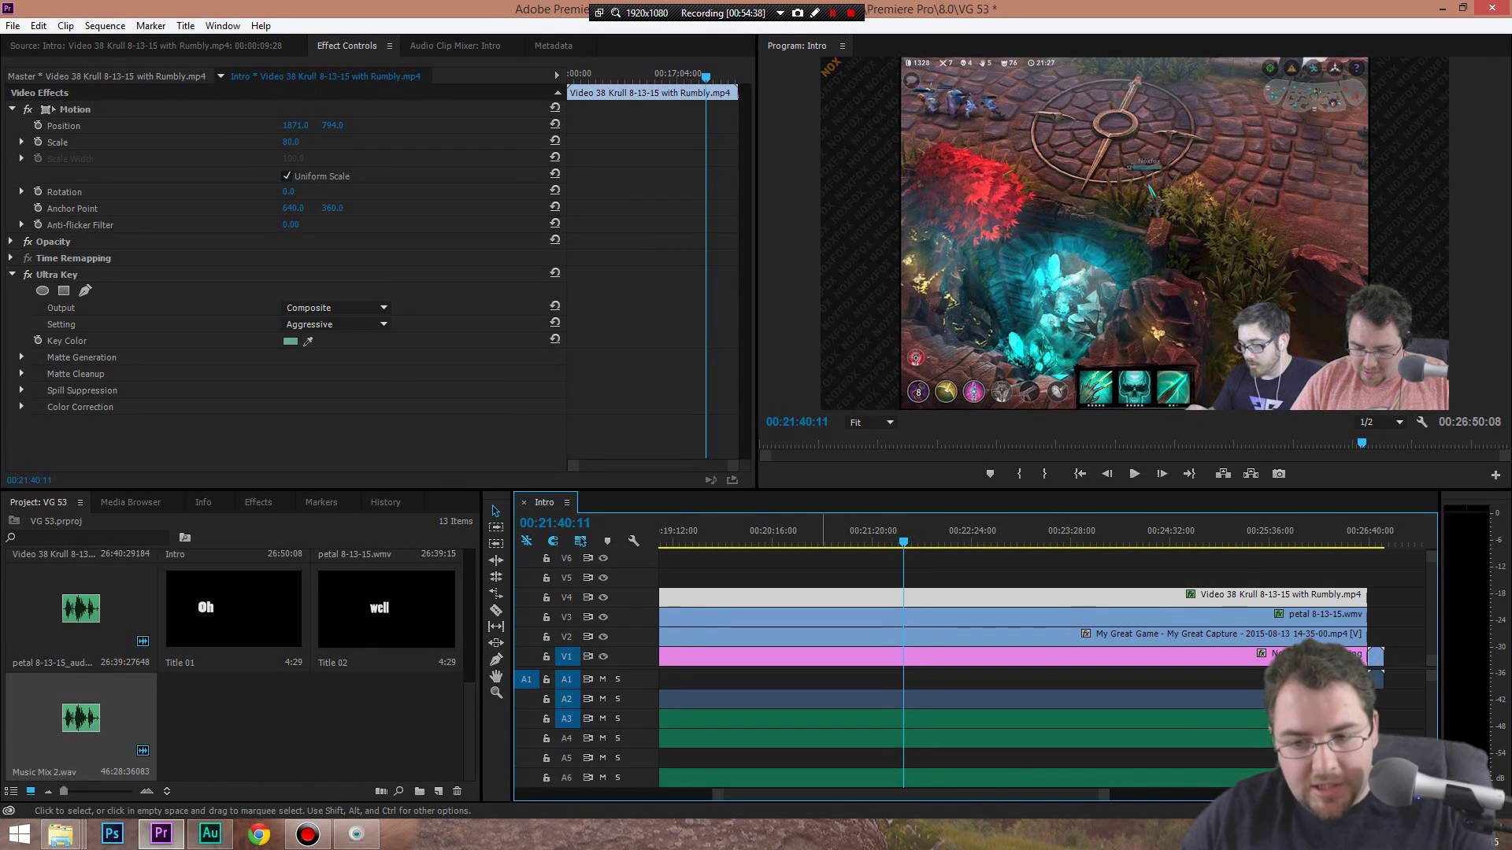
Set the volume level of the music clip on A6 to -25.7 dB
scroll(1023, 670, up, 5)
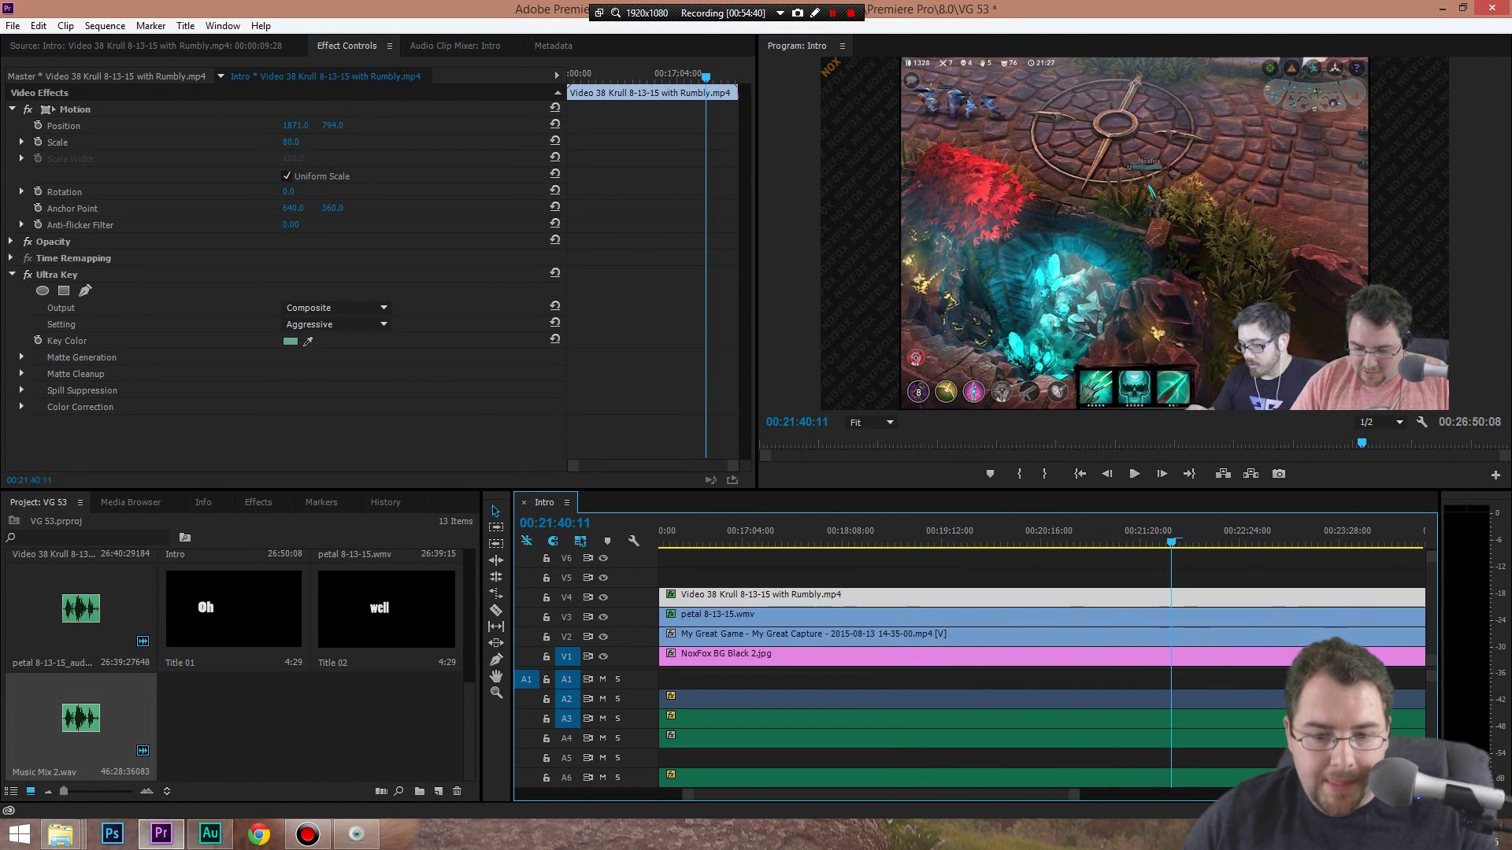
key(minus)
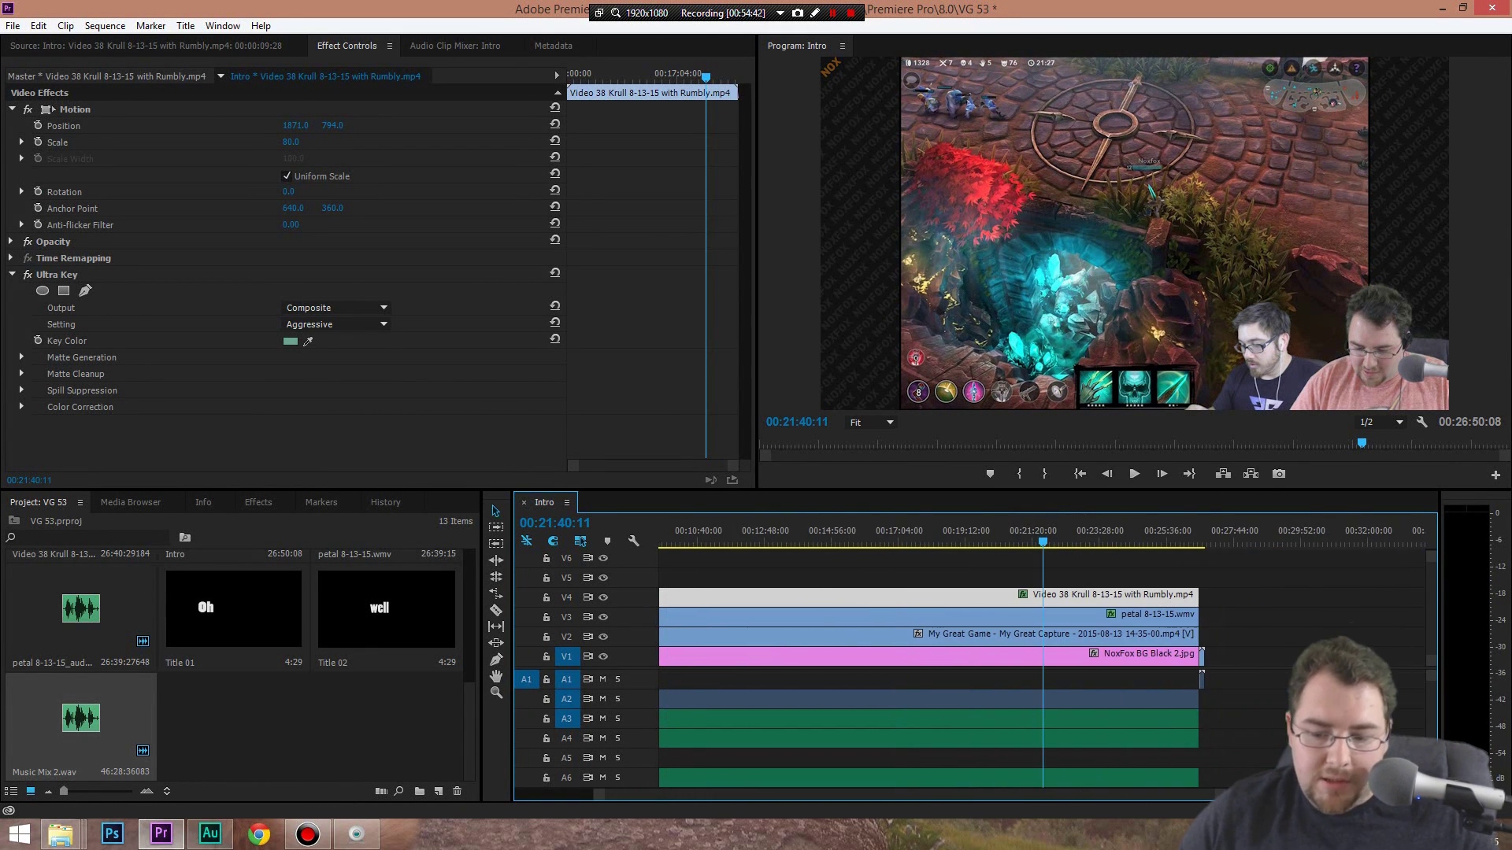
scroll(1023, 669, up, 5)
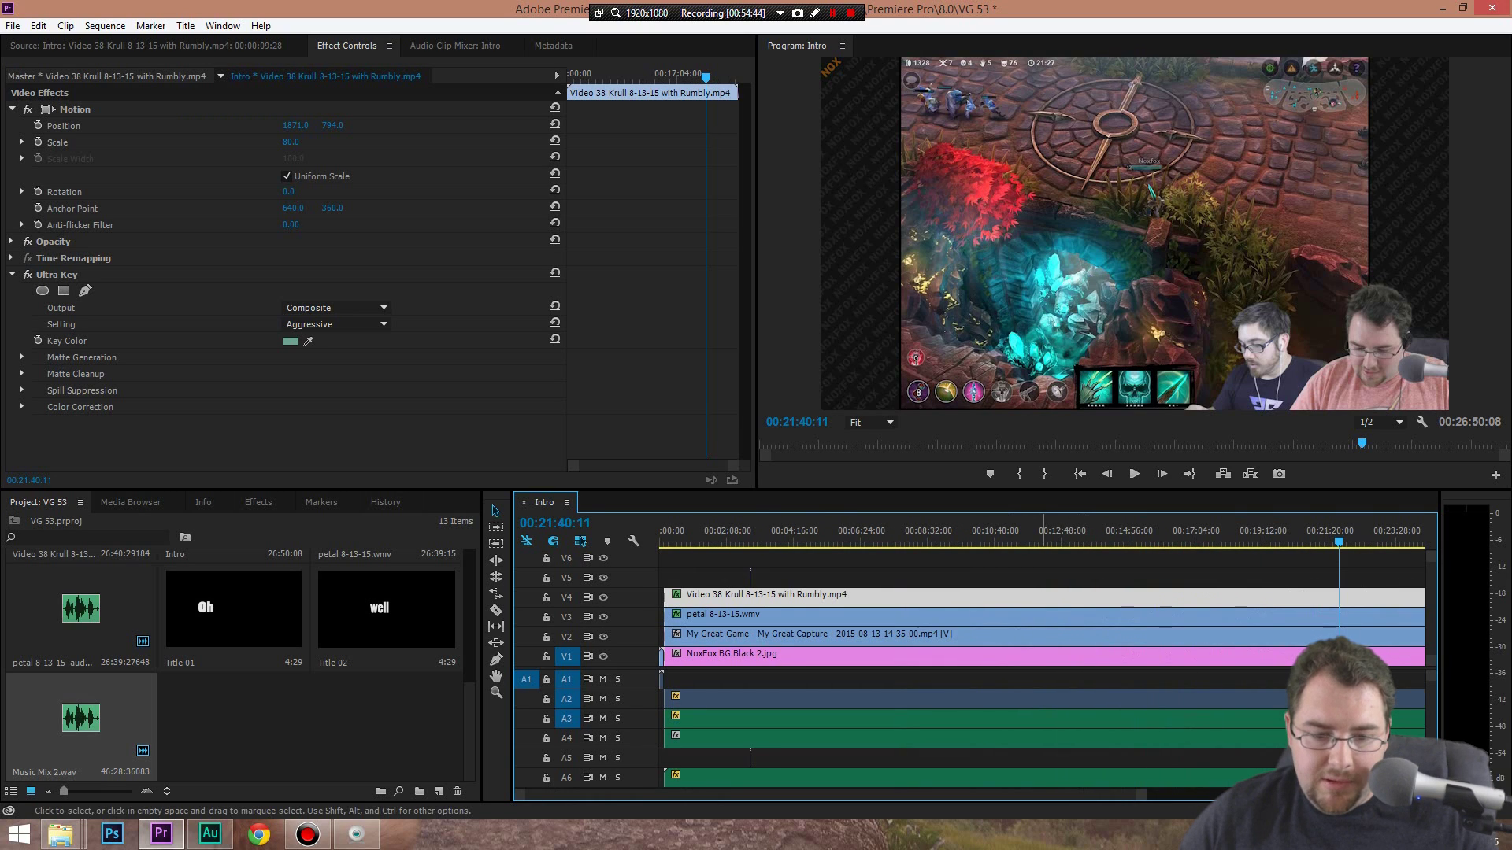
click(814, 778)
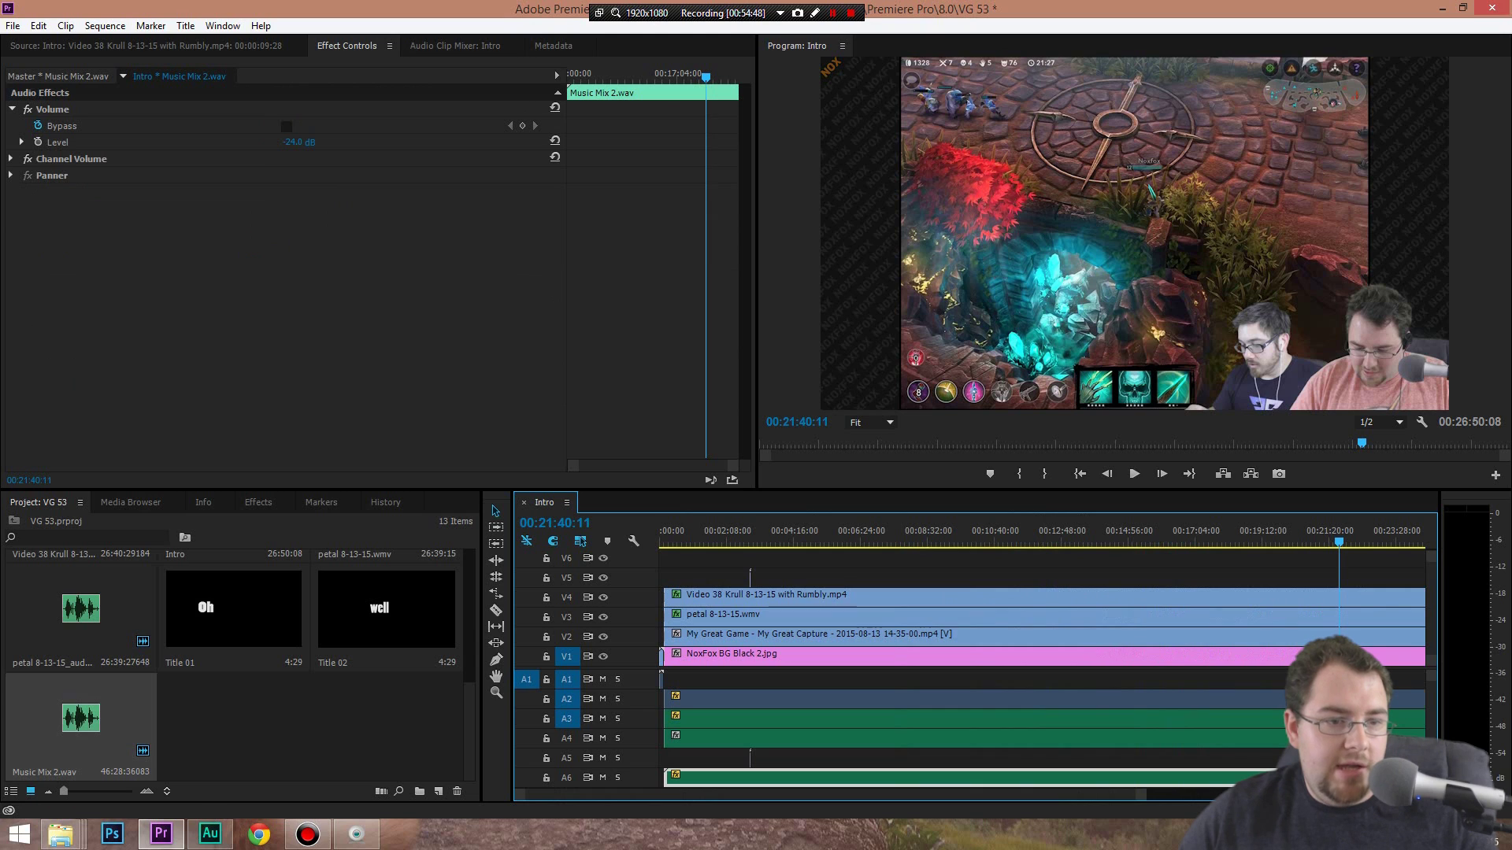
click(298, 143)
mouse_move(298, 143)
mouse_down()
mouse_move(344, 143)
mouse_move(291, 143)
mouse_up()
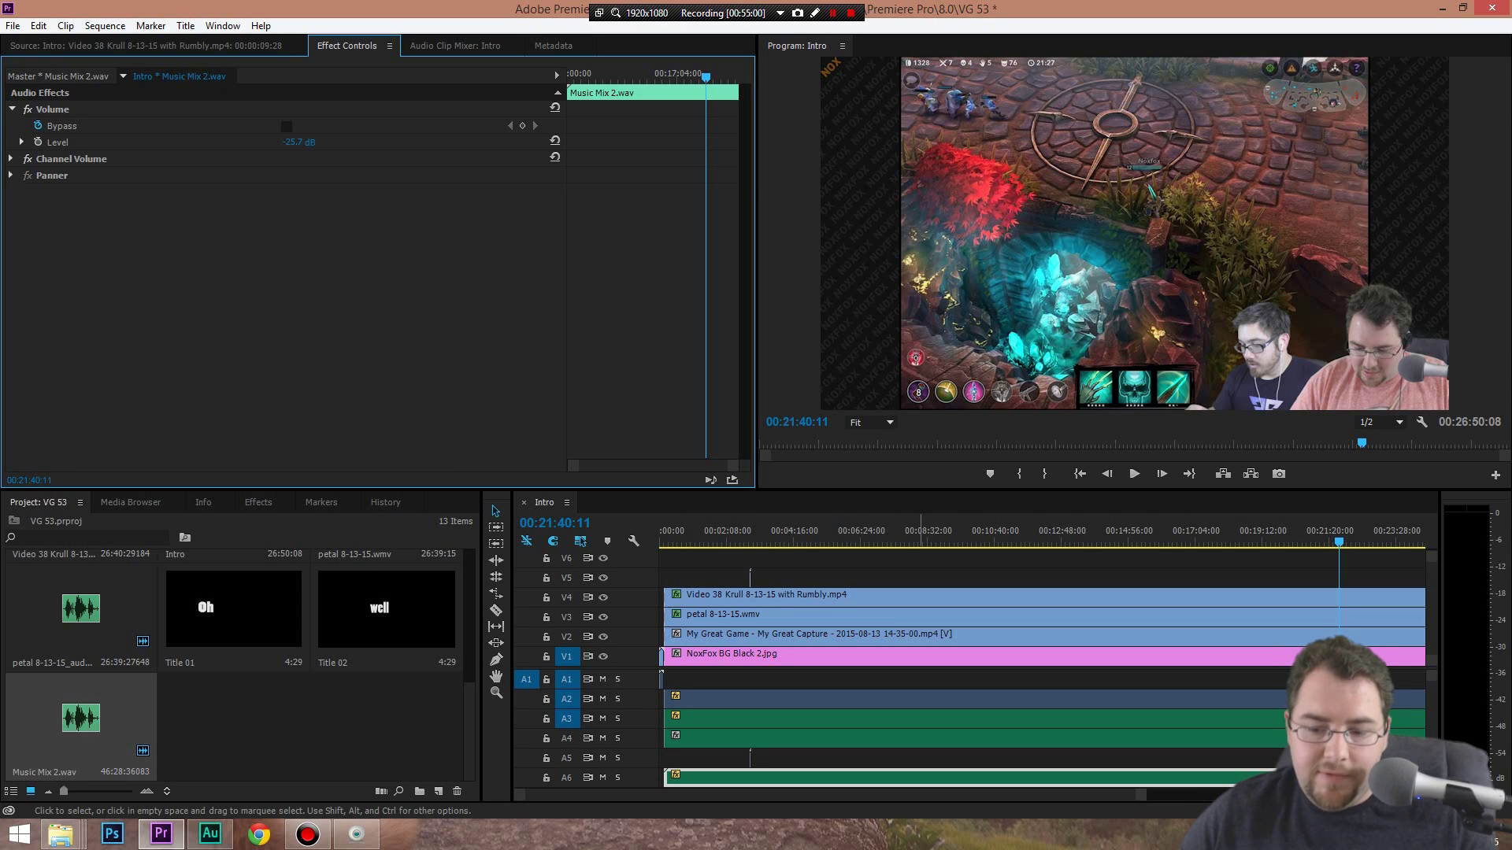
Look over the music clip on A6 and the other tracks along the sequence back to its start
click(1339, 778)
key(minus)
key(minus)
key(minus)
key(equal)
key(equal)
key(equal)
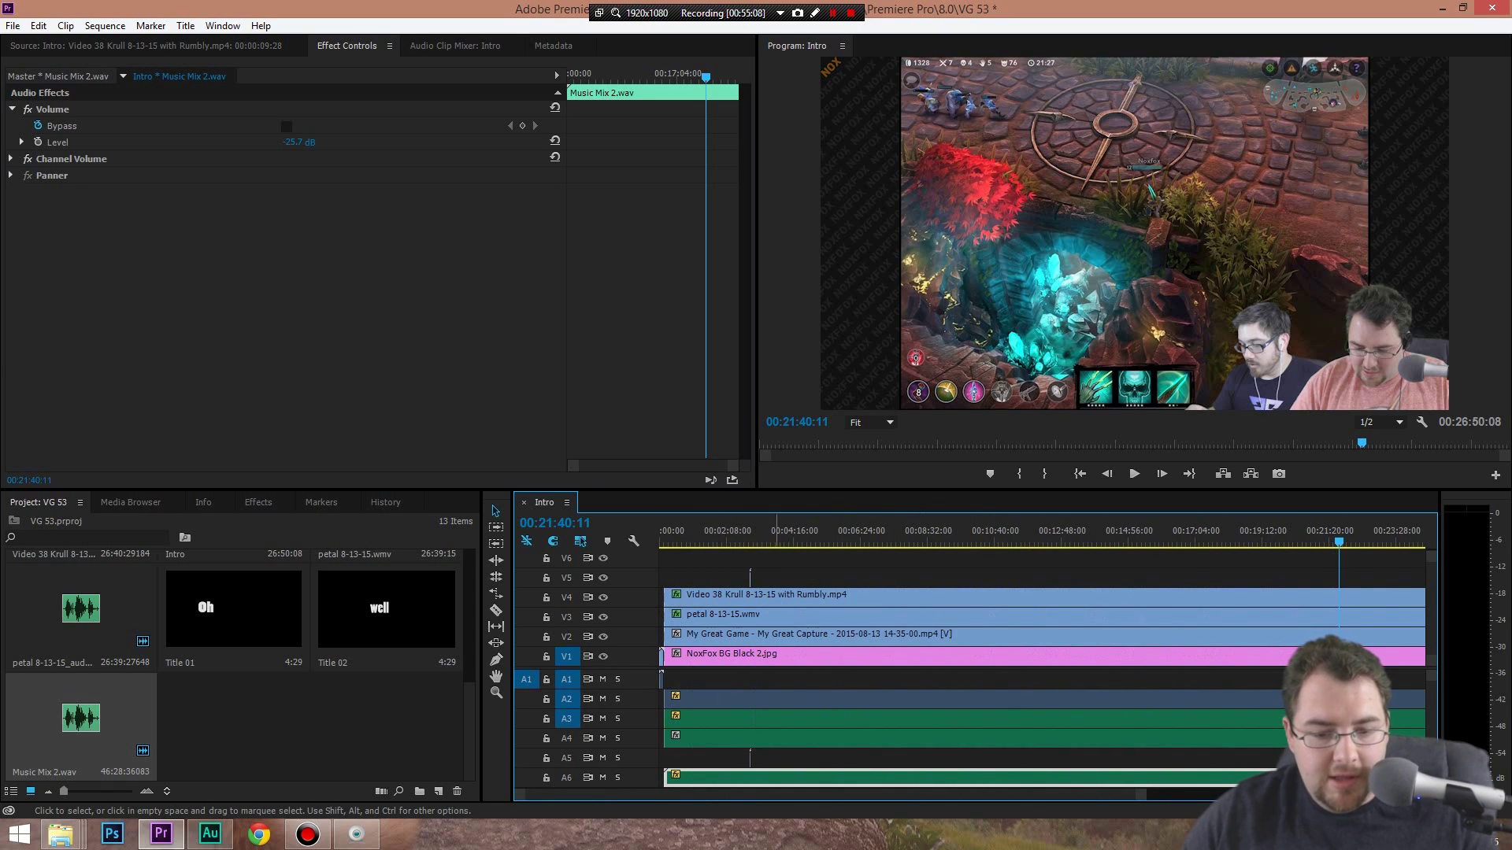
key(equal)
key(equal)
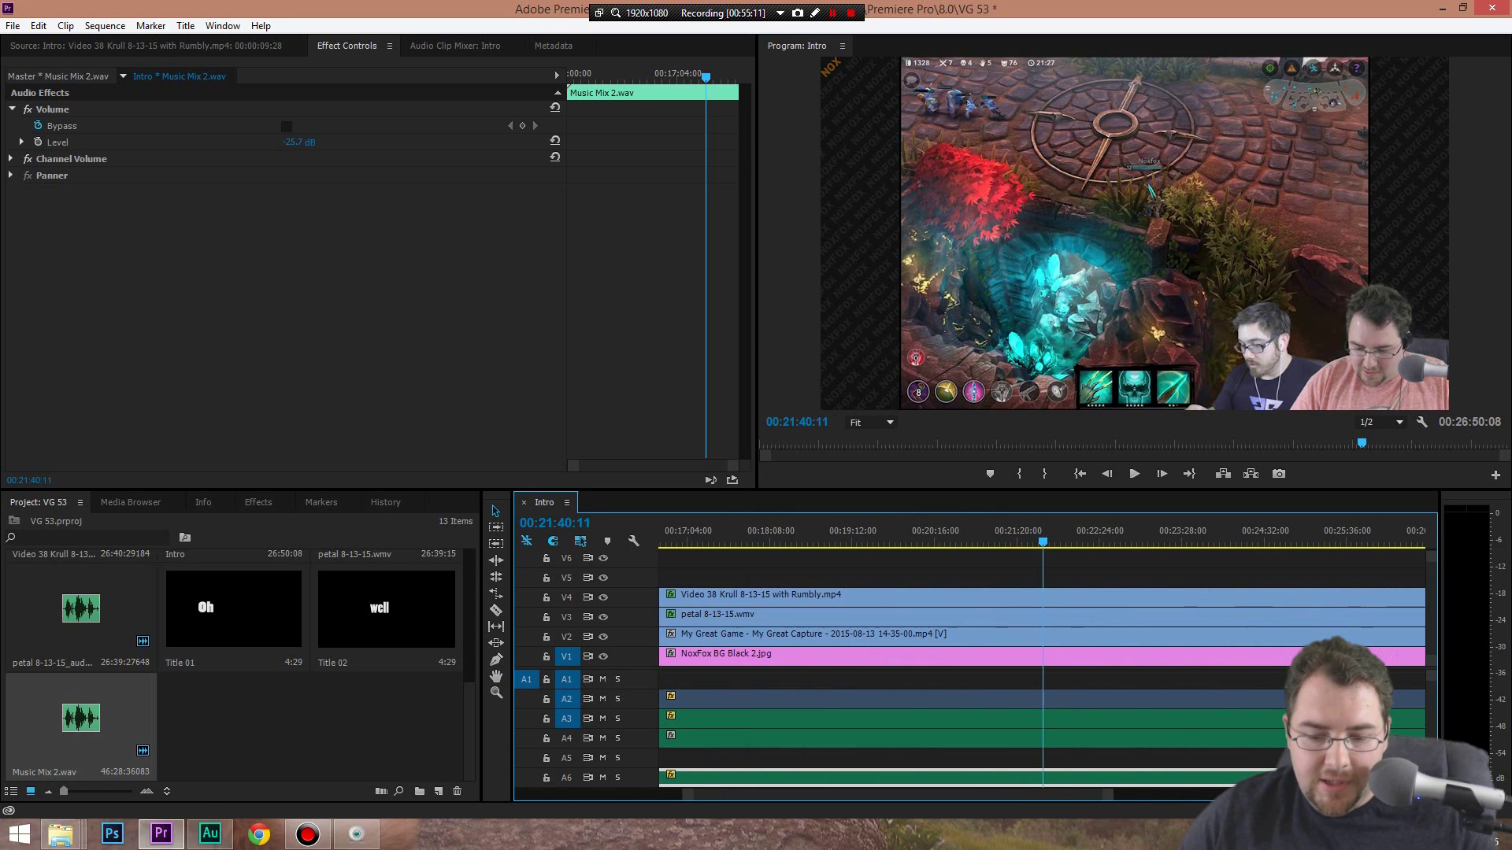
scroll(1040, 669, up, 10)
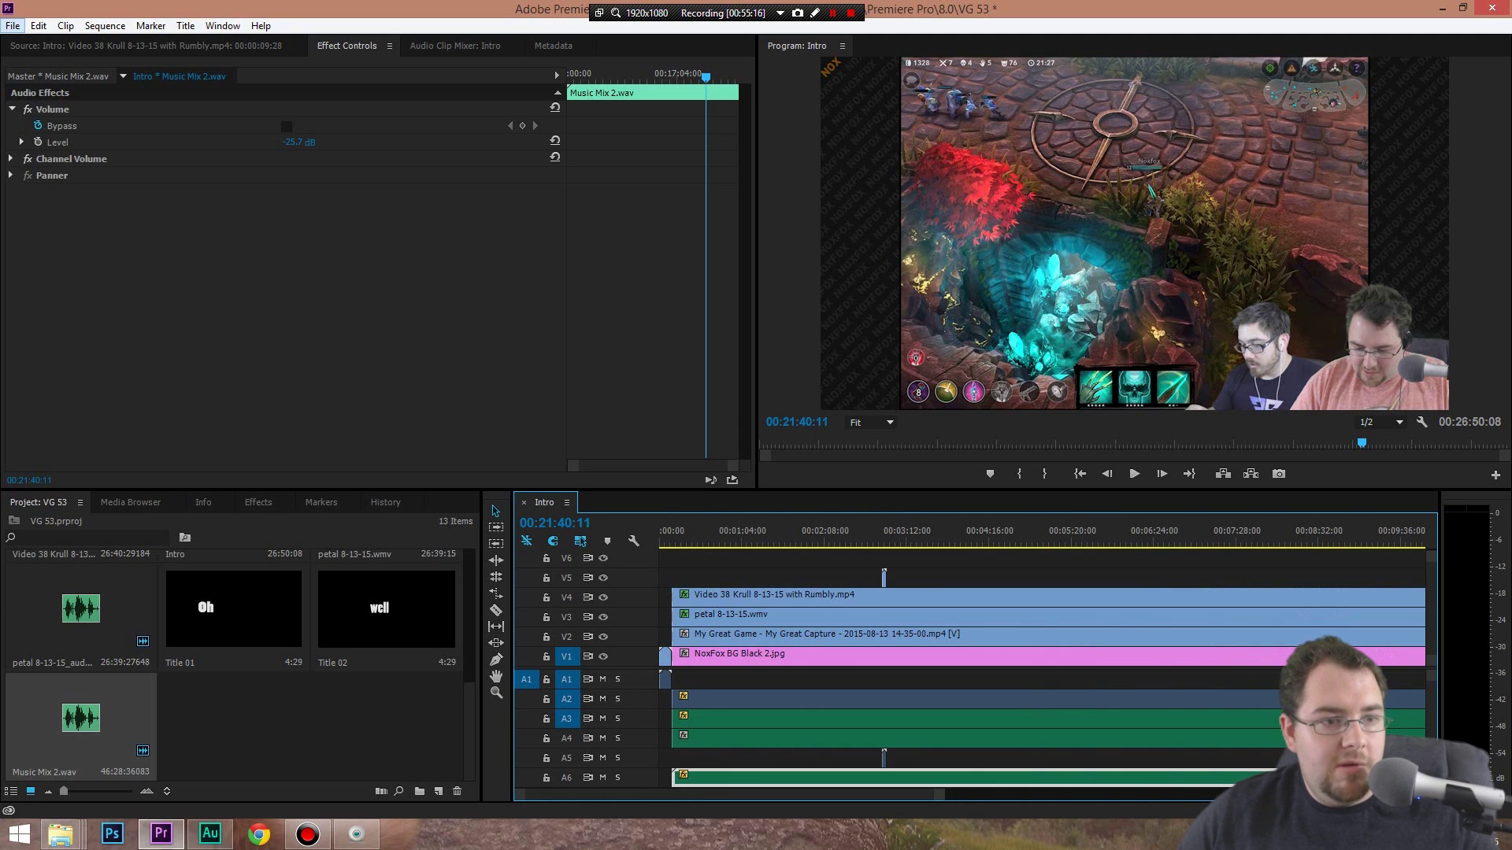
Open the media export settings for the sequence and set the source range to Entire Sequence
click(12, 25)
mouse_move(48, 486)
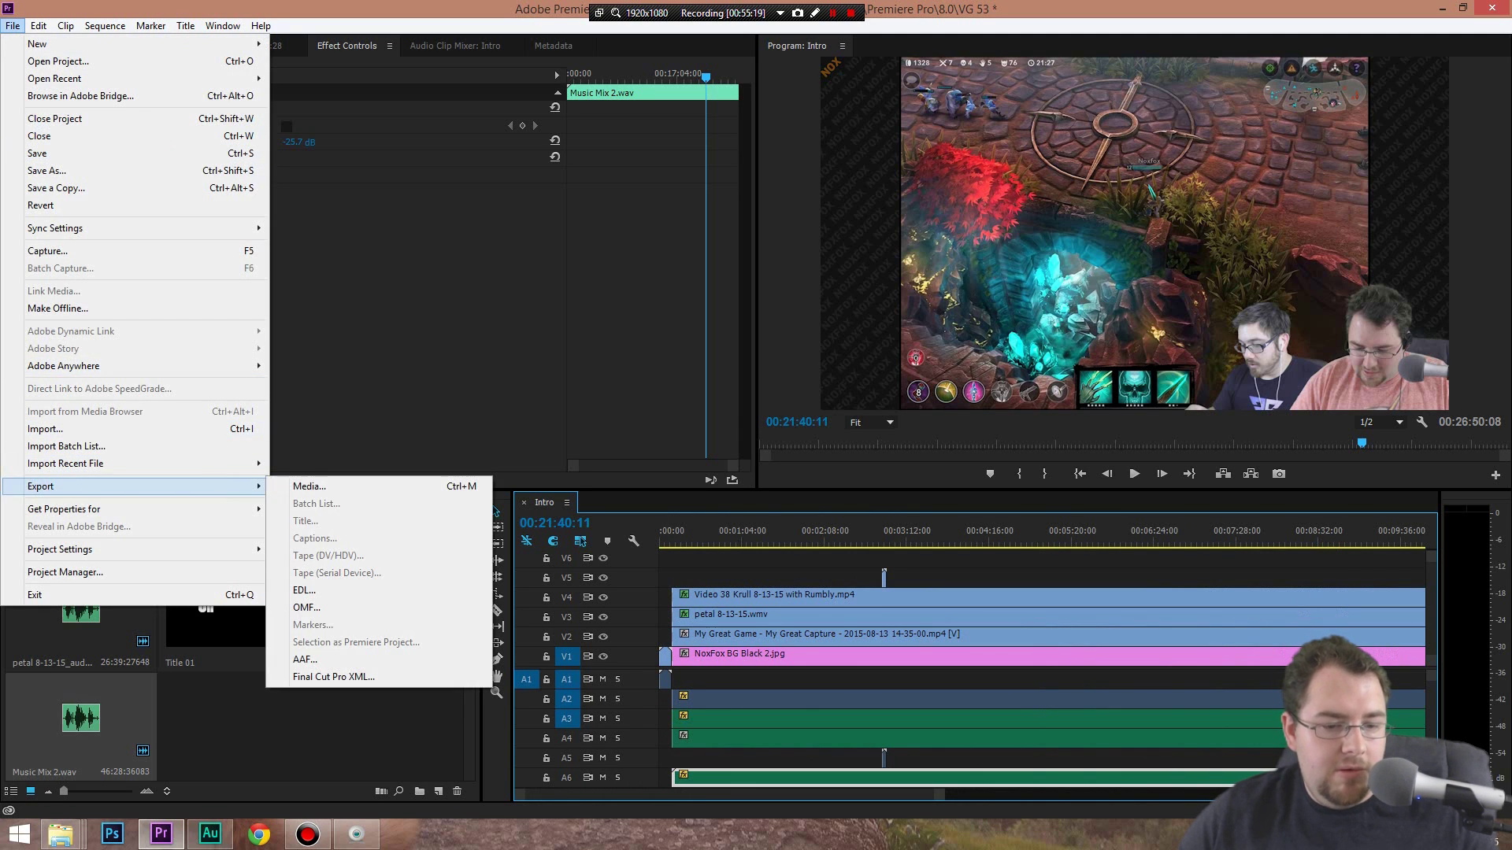
click(311, 486)
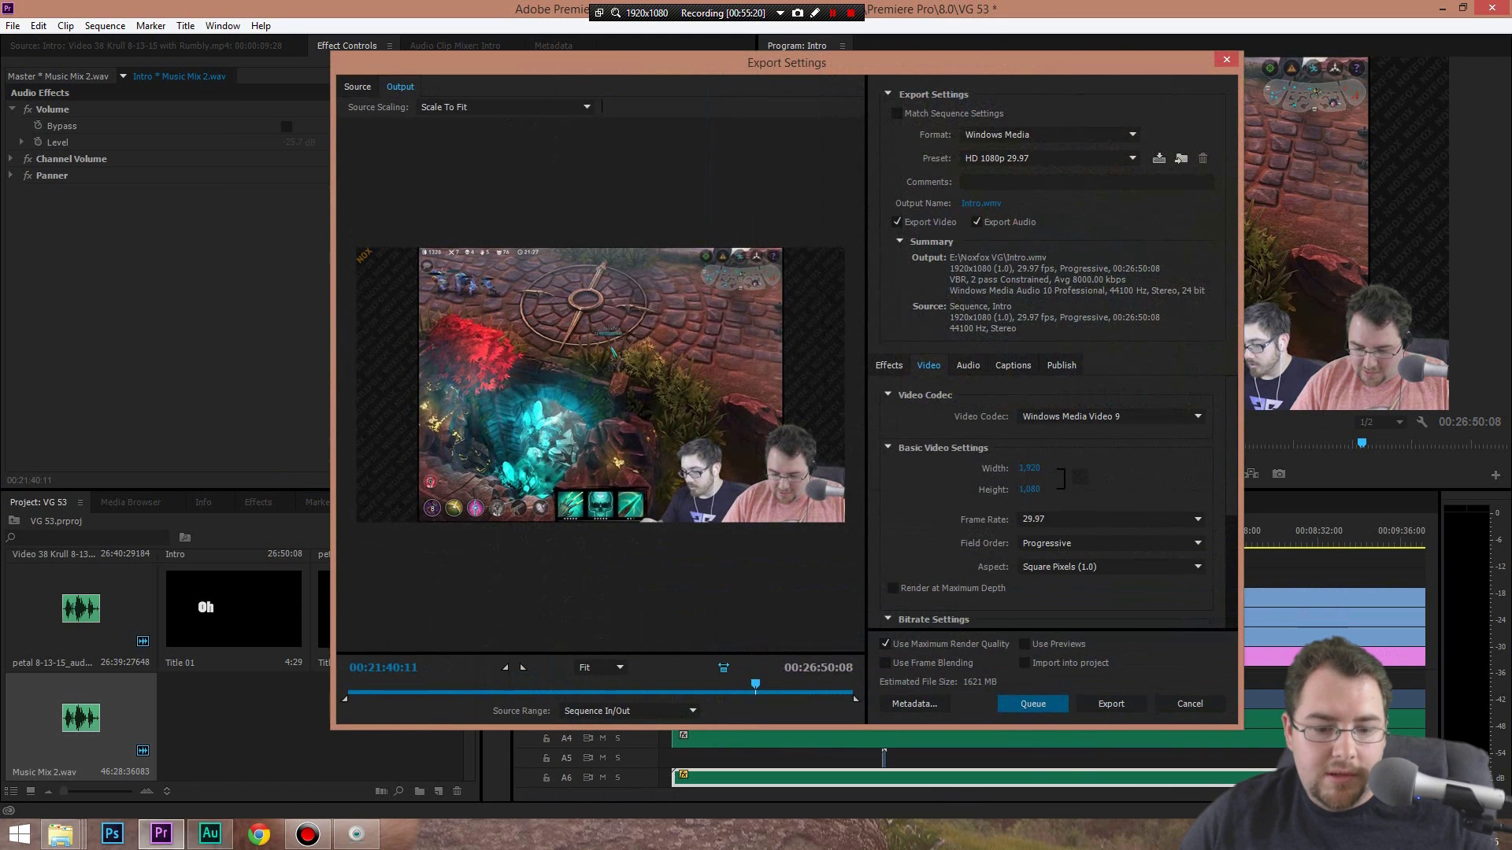
click(628, 710)
click(606, 730)
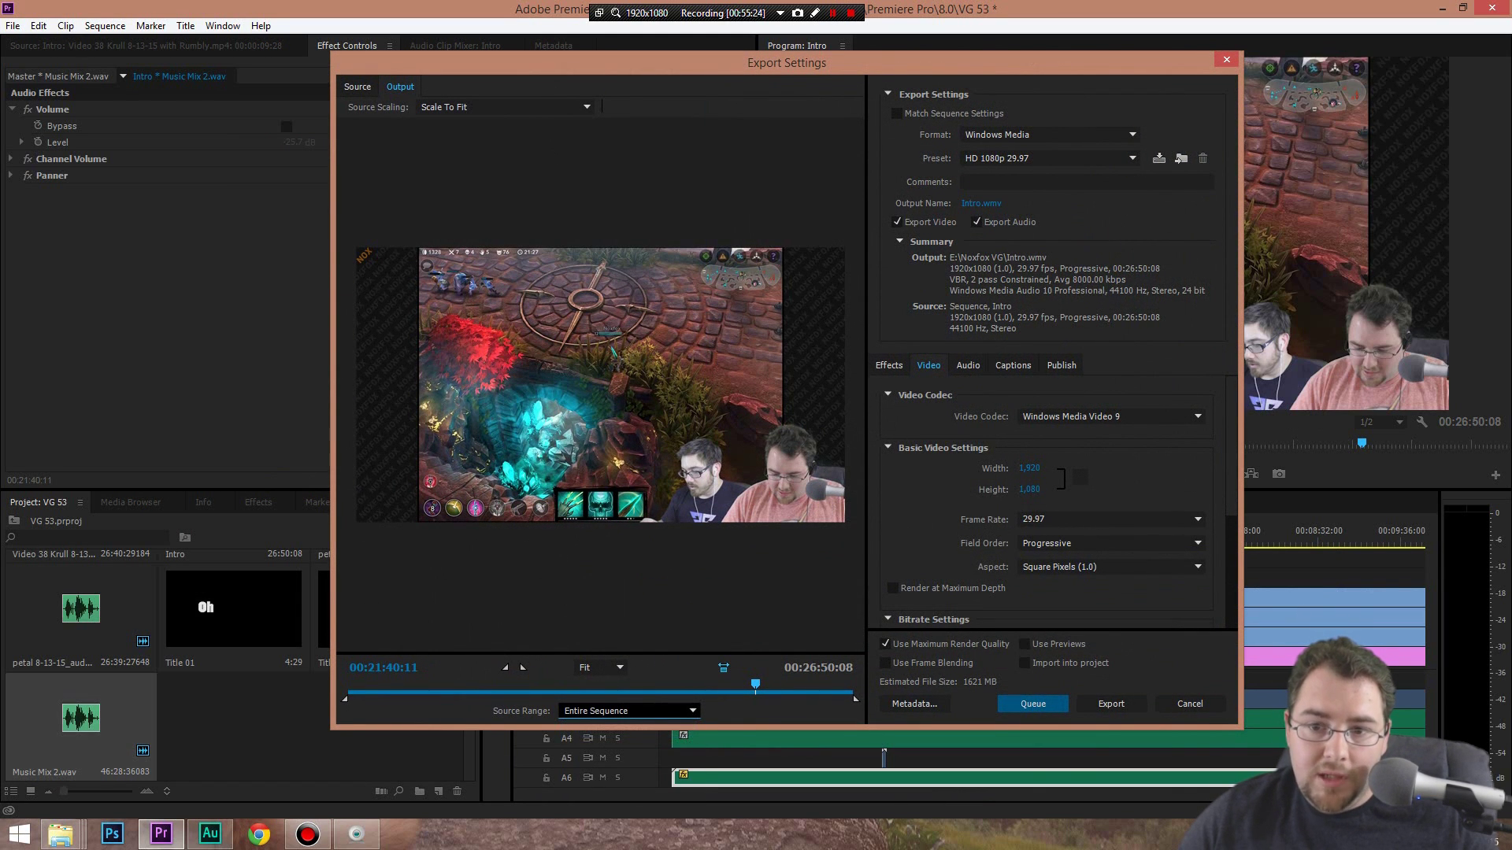
Name the export's output file VG 53 and save it in the Noxfox VG folder
click(981, 204)
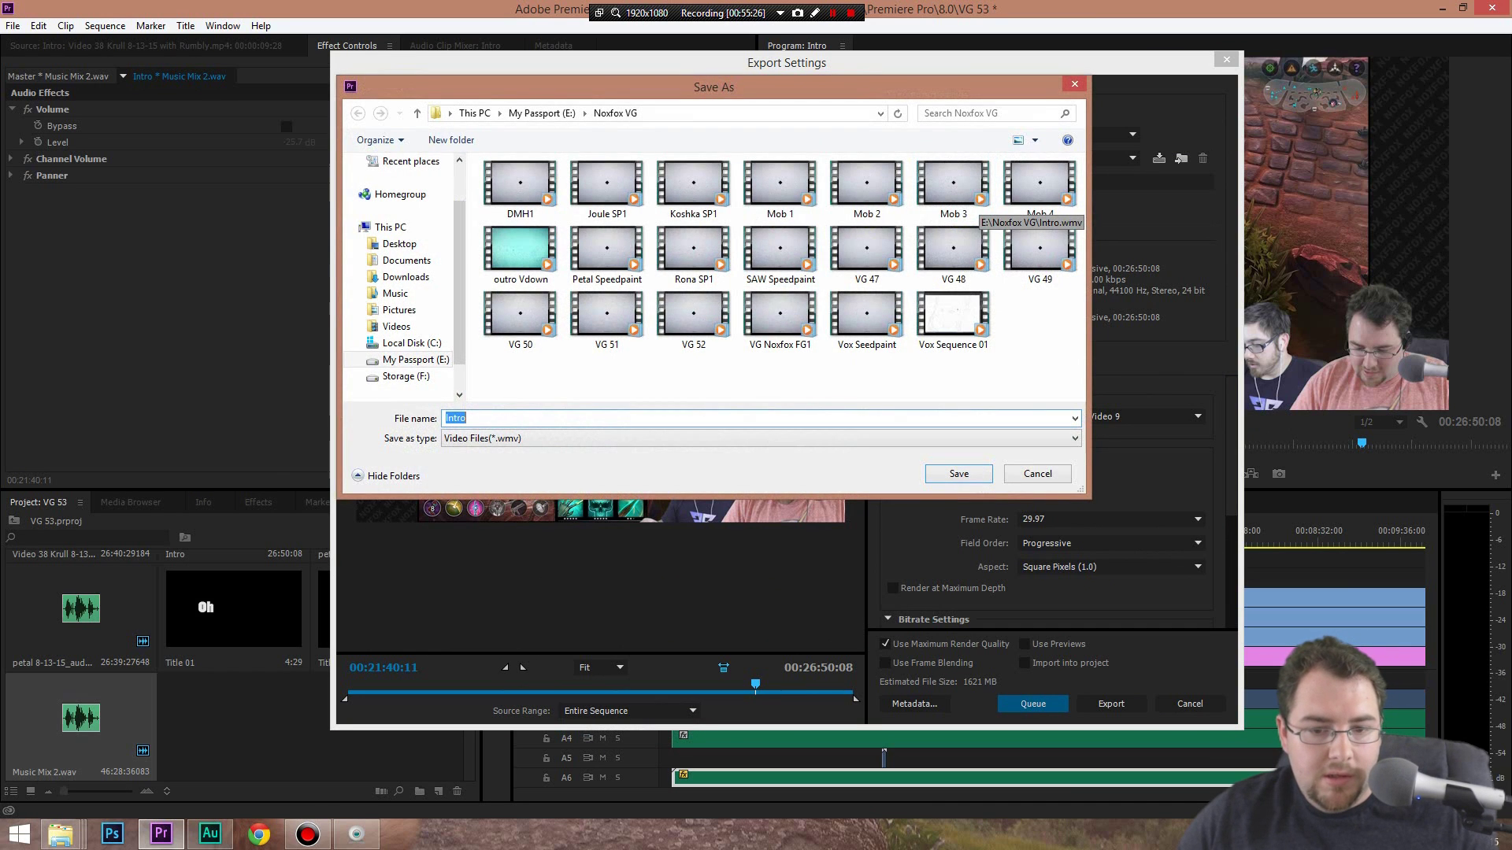
text(V)
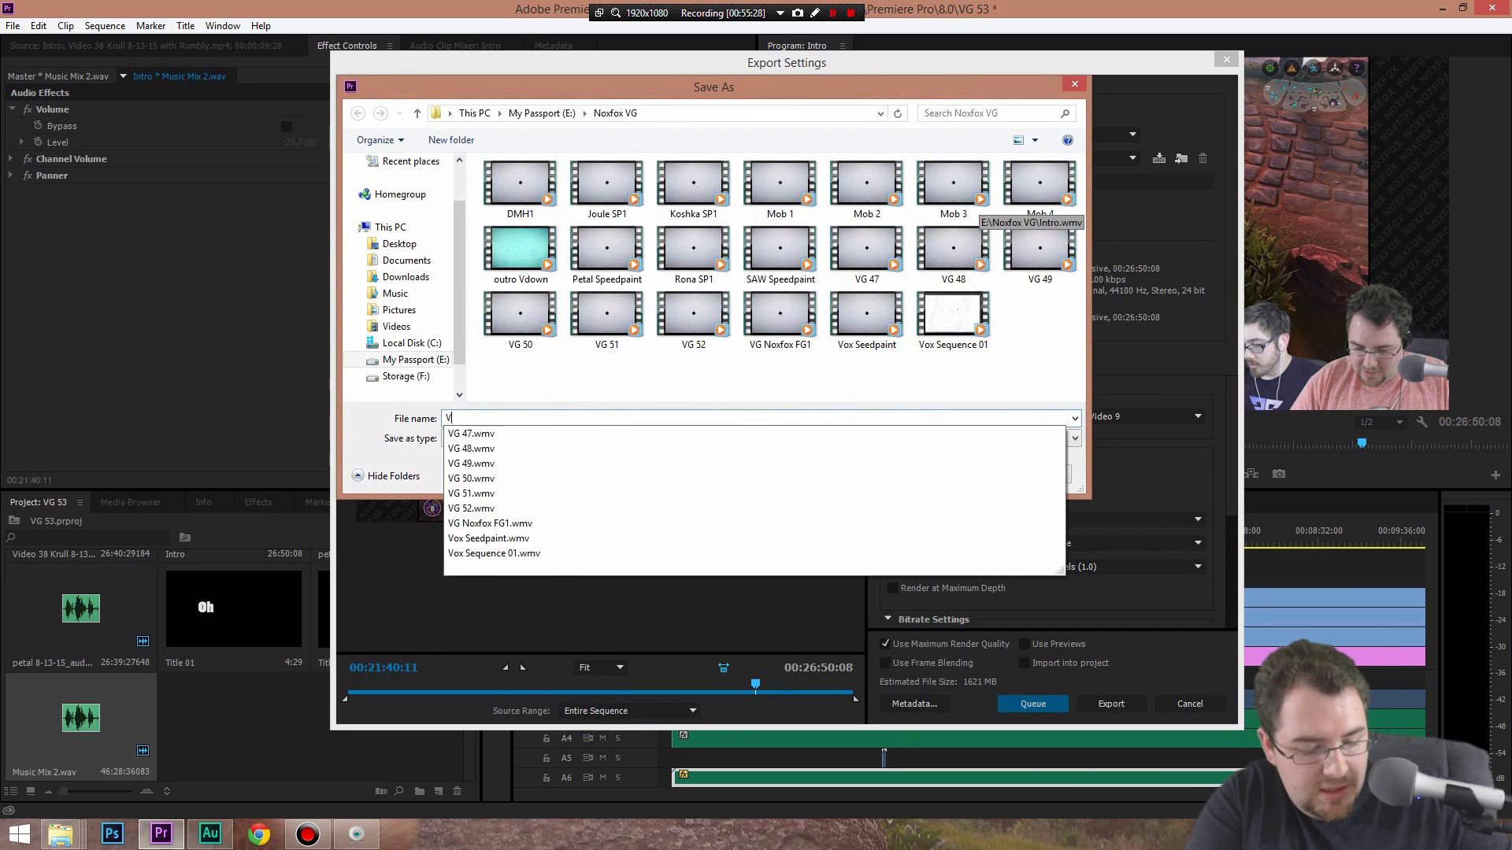
text(G 53)
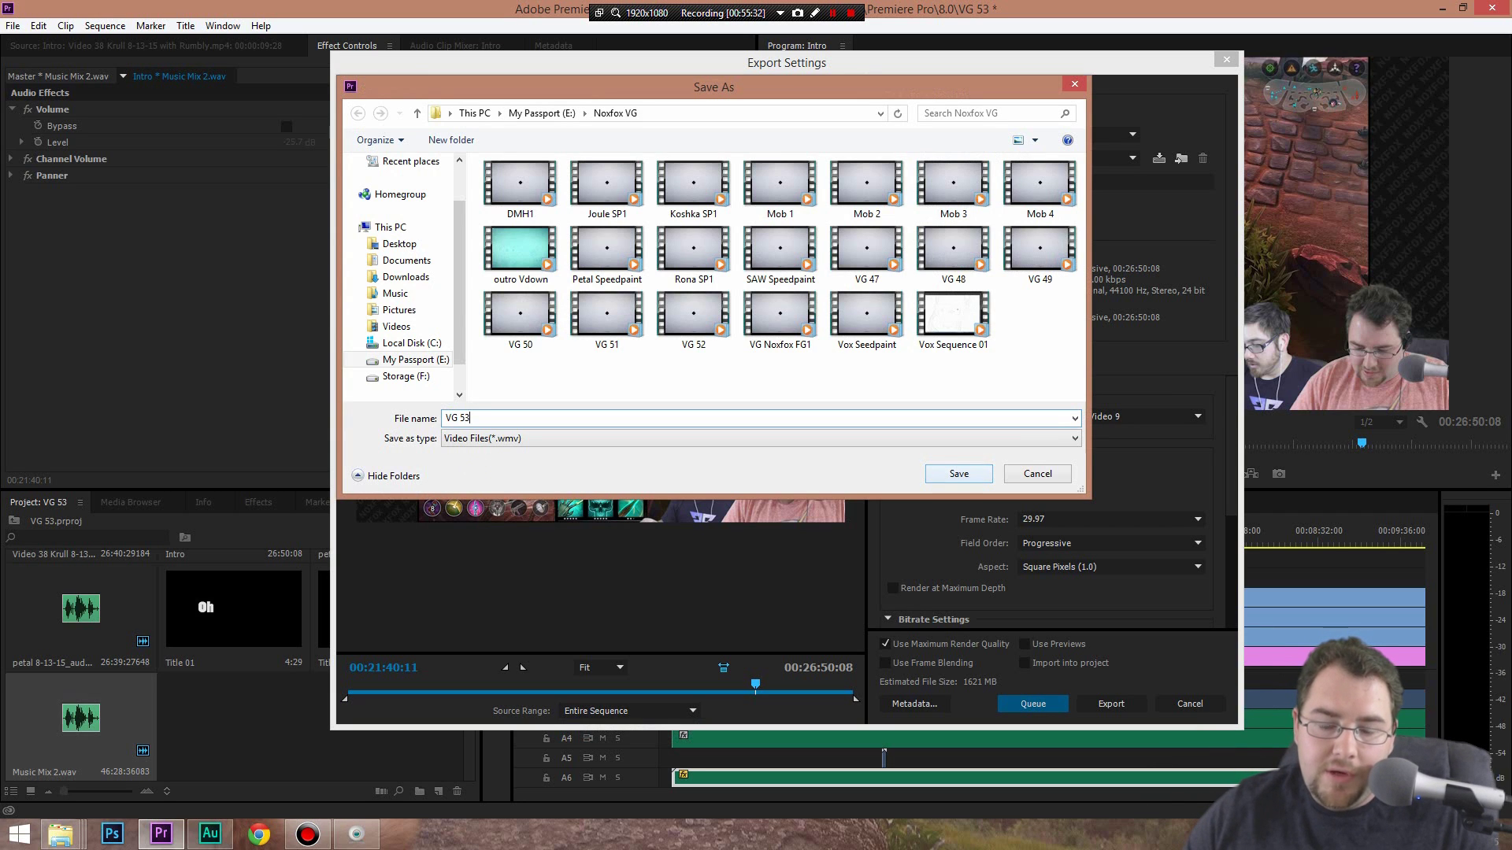
key(Return)
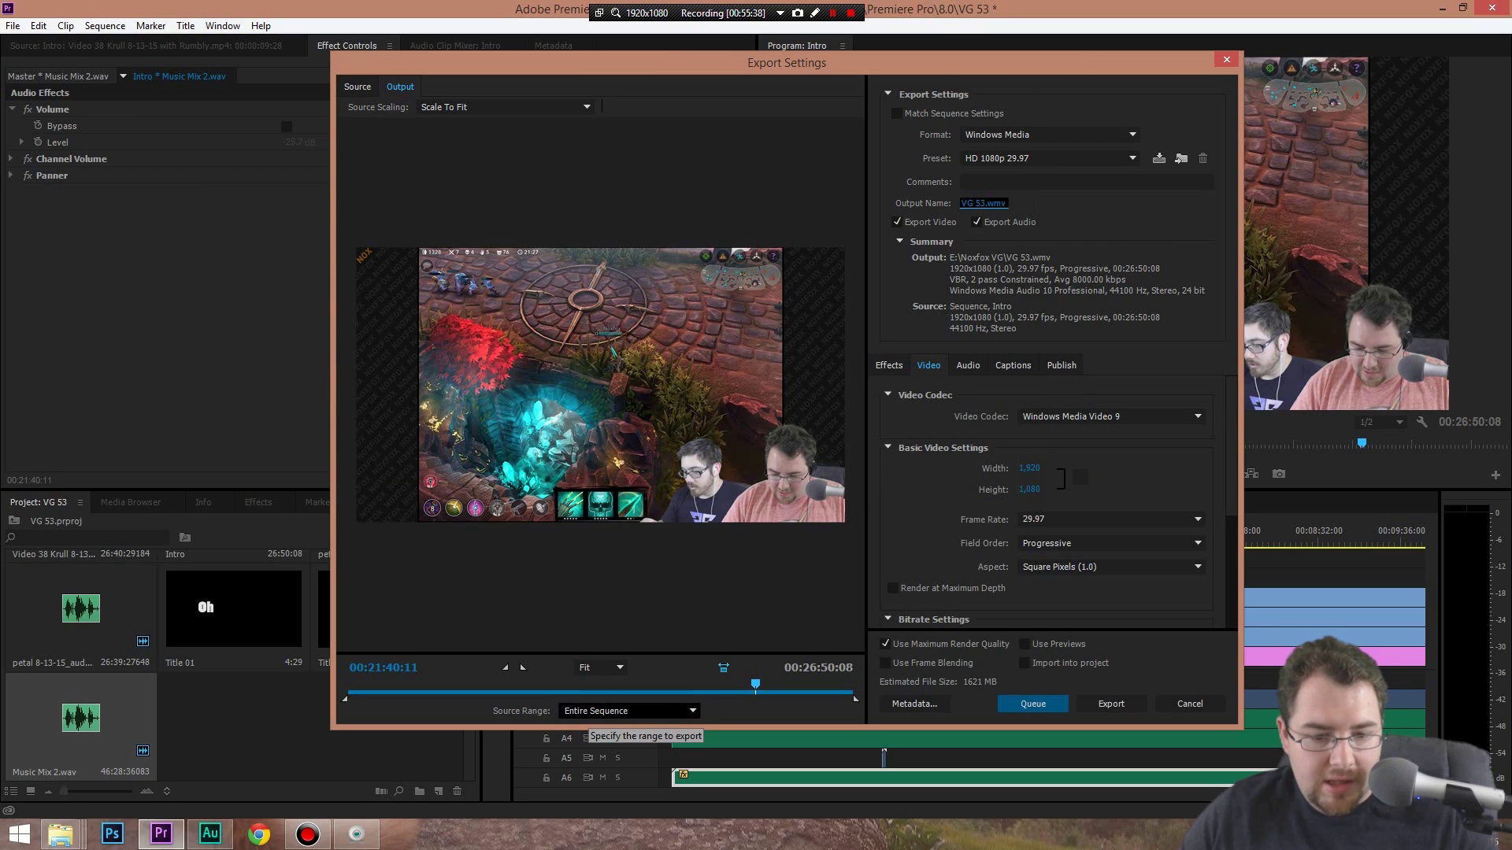
Review the source range and the Windows Media HD 1080p 29.97 export settings, repositioning the dialog as needed
click(622, 711)
key(Escape)
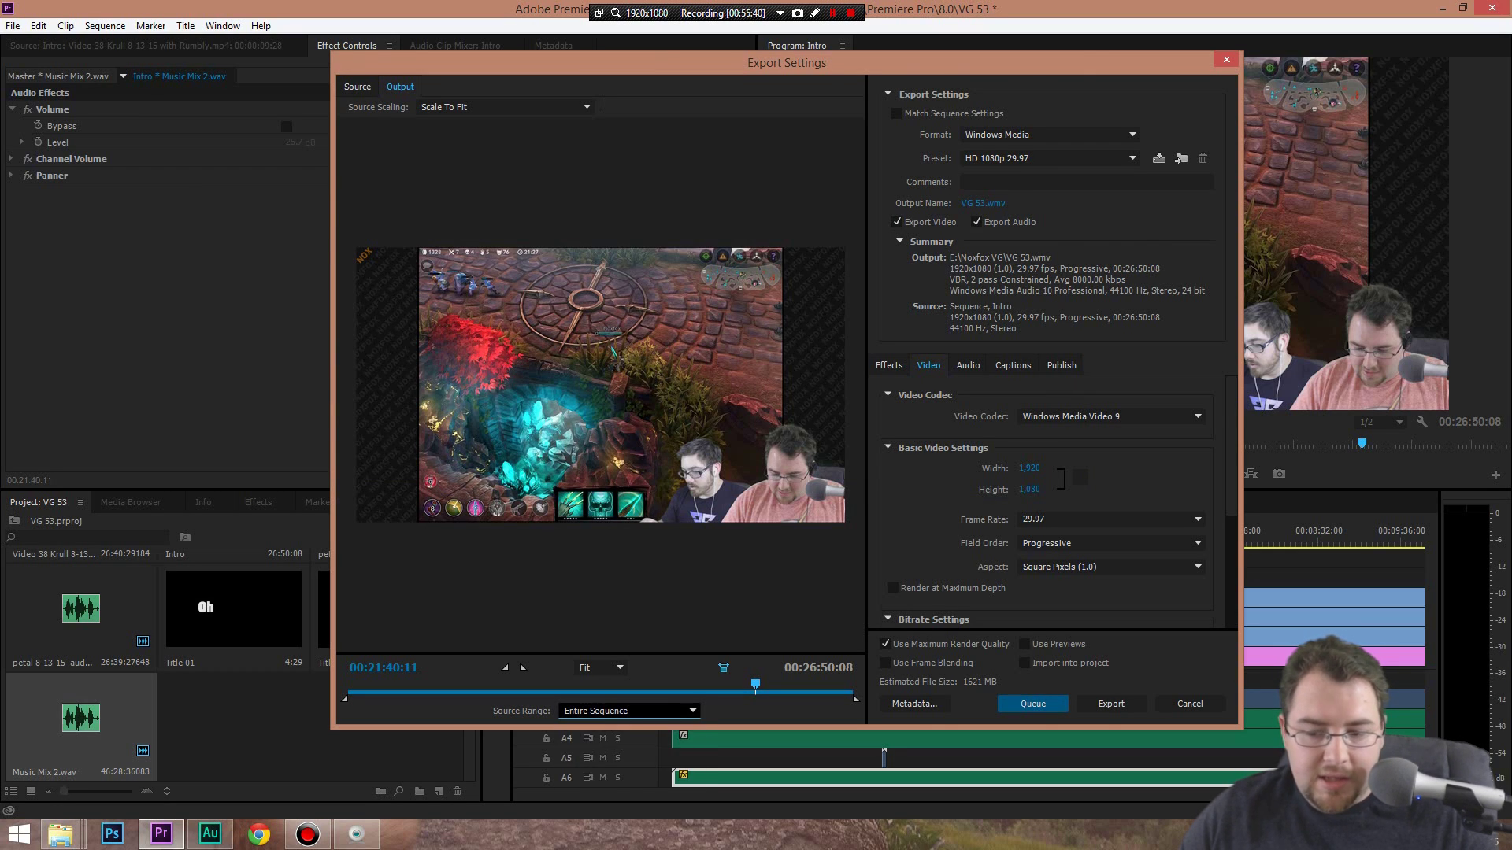
drag(896, 63, 568, 92)
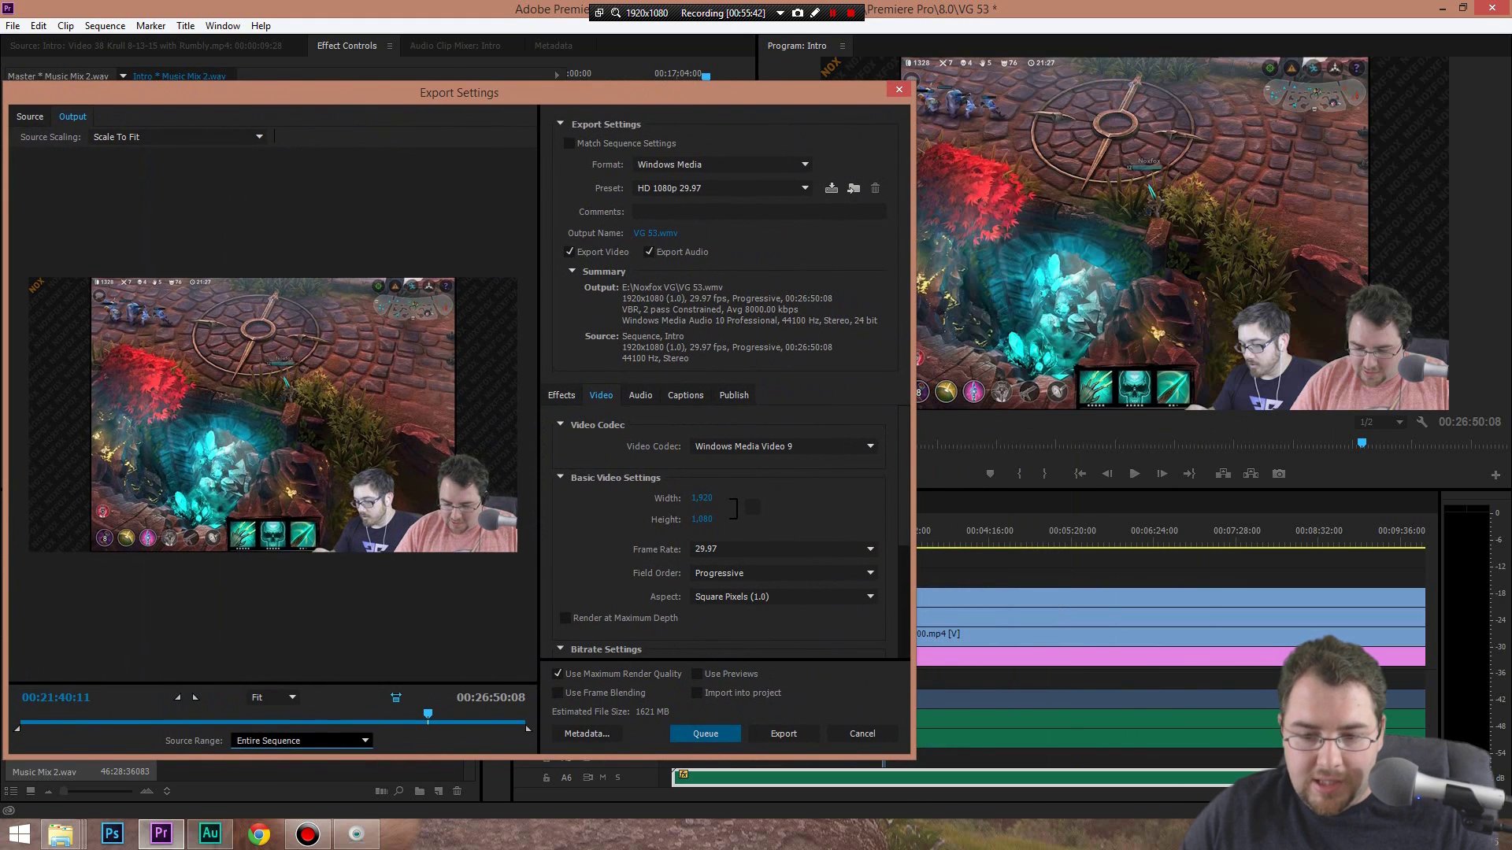
drag(569, 93, 854, 74)
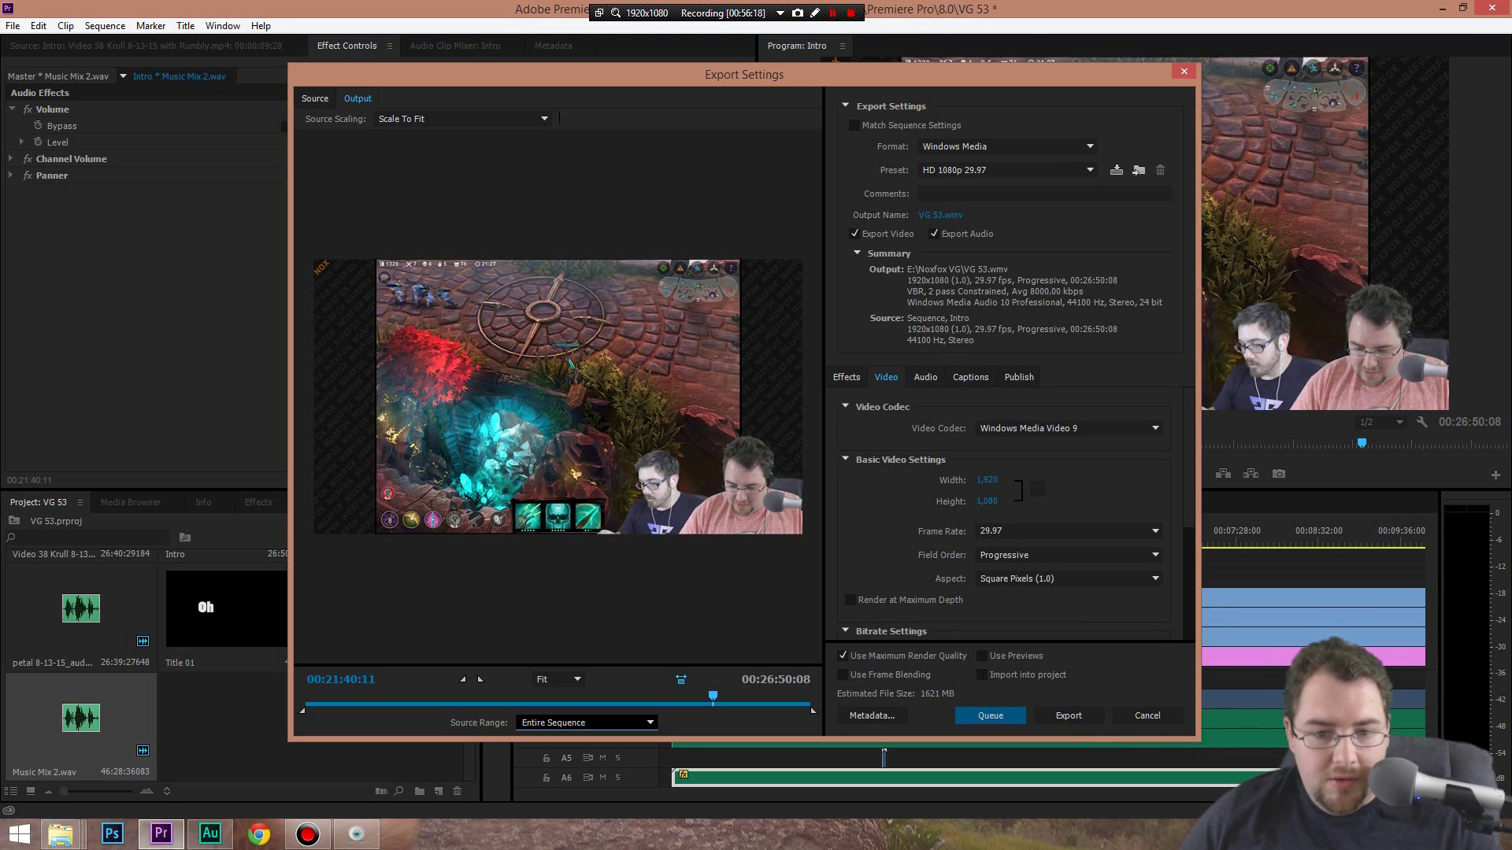
drag(976, 75, 938, 65)
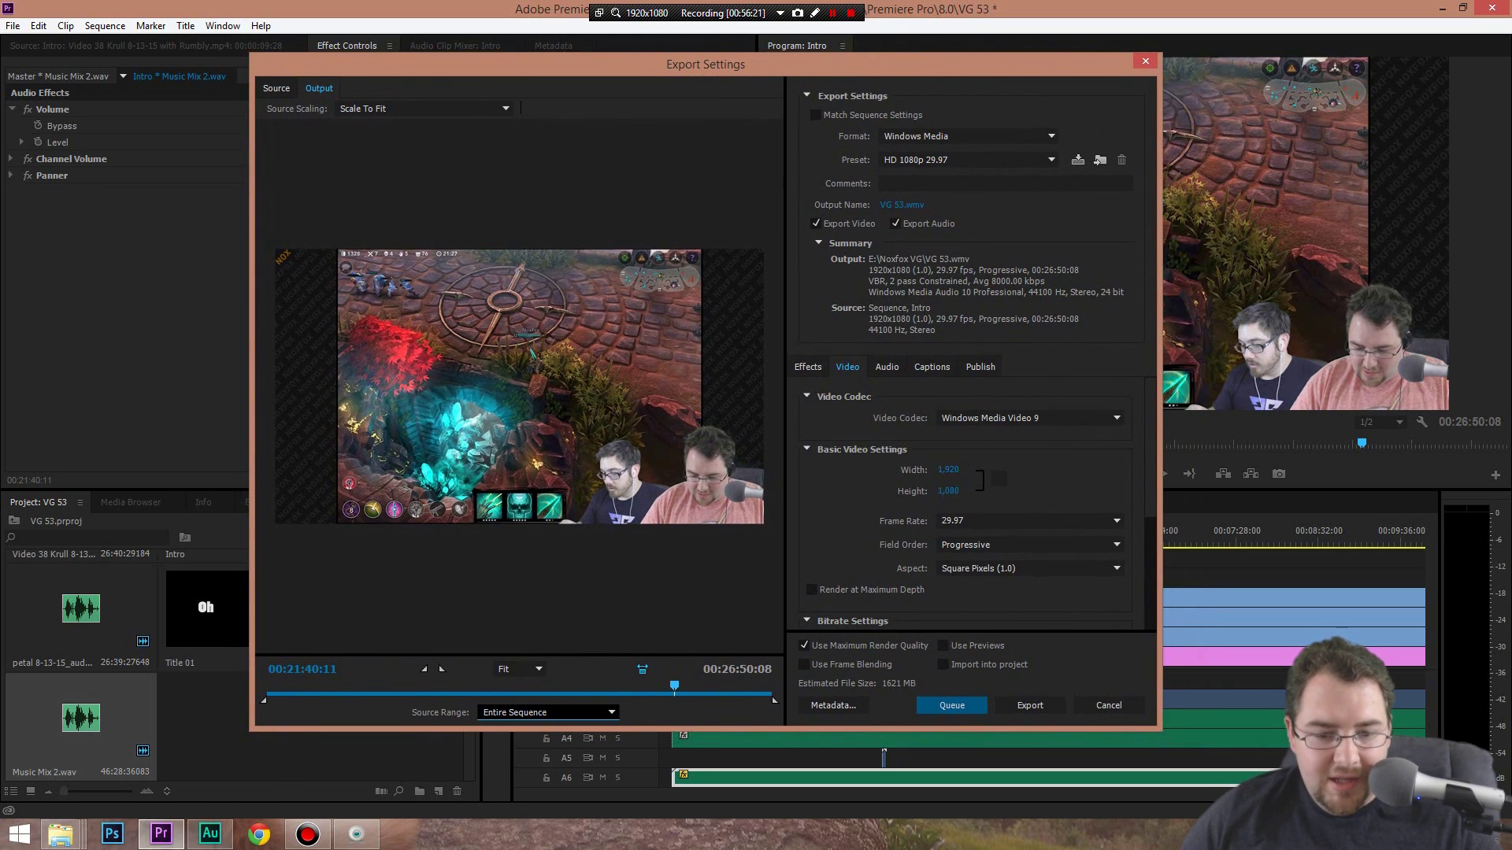